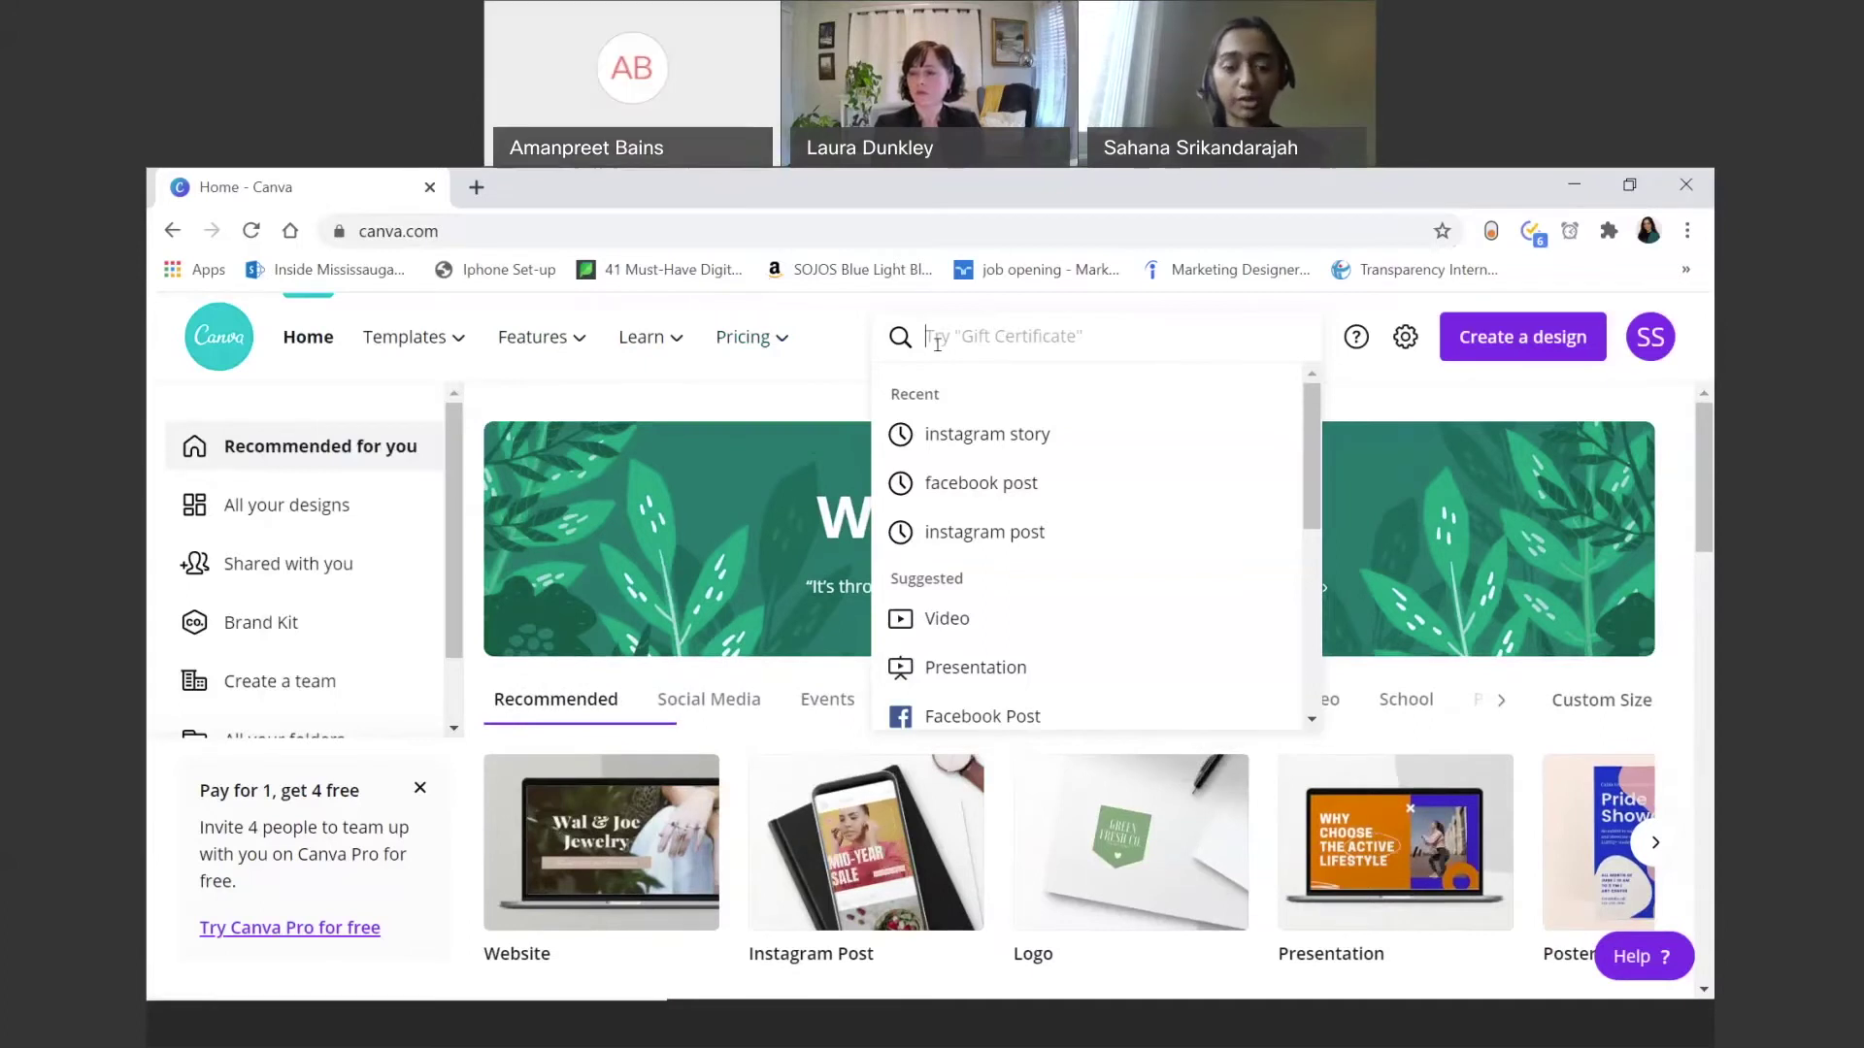
Step: Search for the Facebook Post design type and create a blank Facebook Post
{"action": "type", "text": "Facebook"}
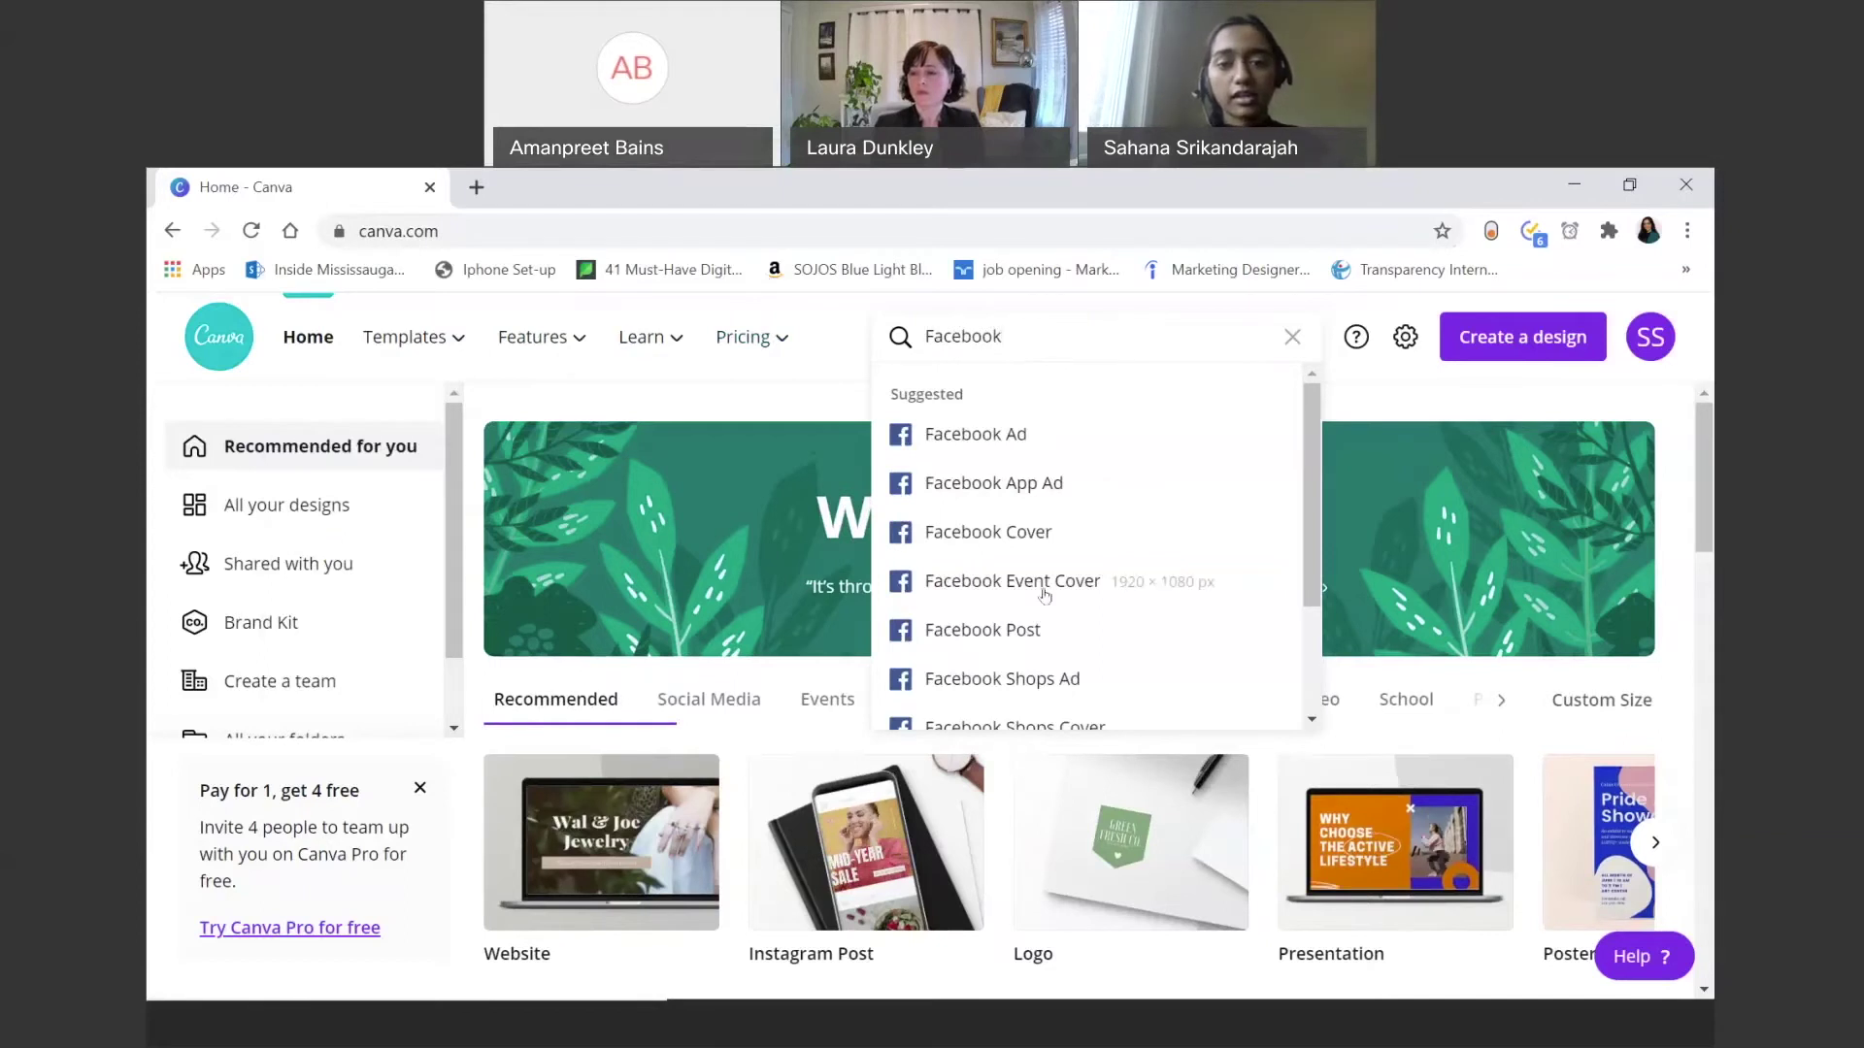
{"action": "left_click", "coordinate": [1037, 632]}
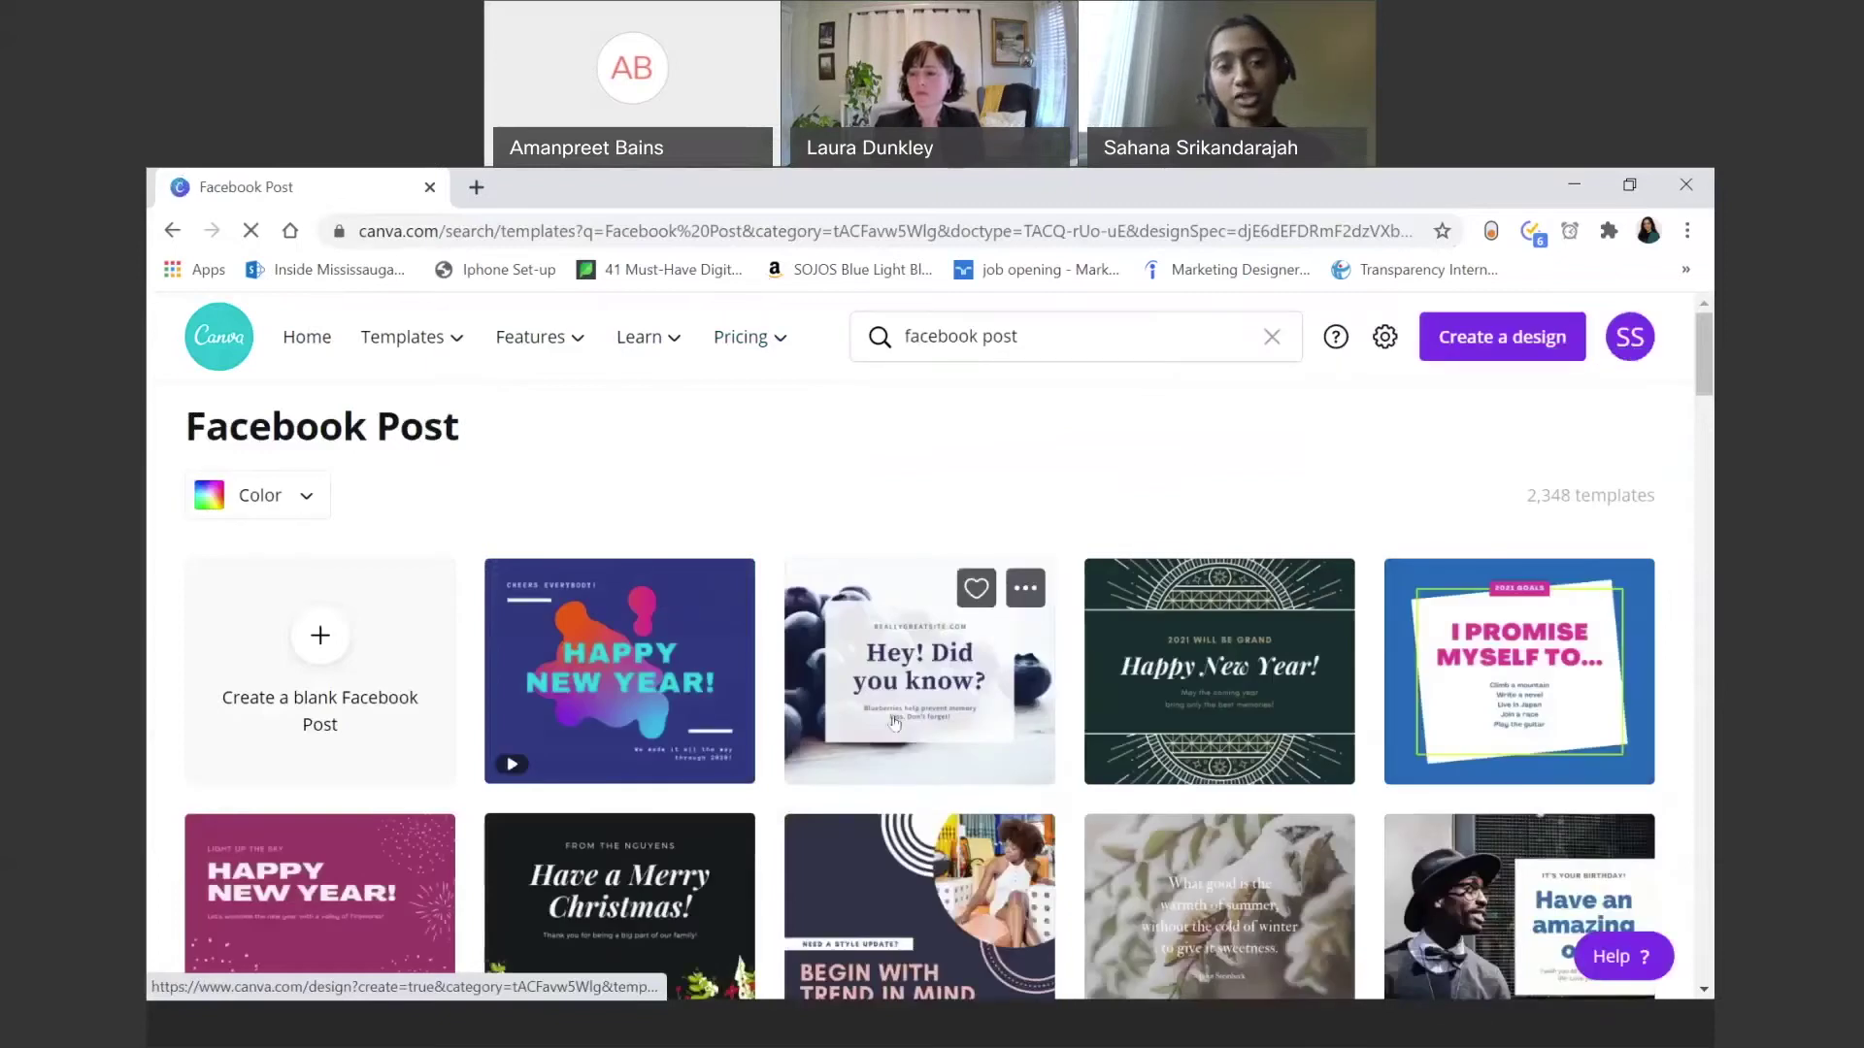
{"action": "scroll", "coordinate": [899, 721], "scroll_direction": "down", "scroll_amount": 1}
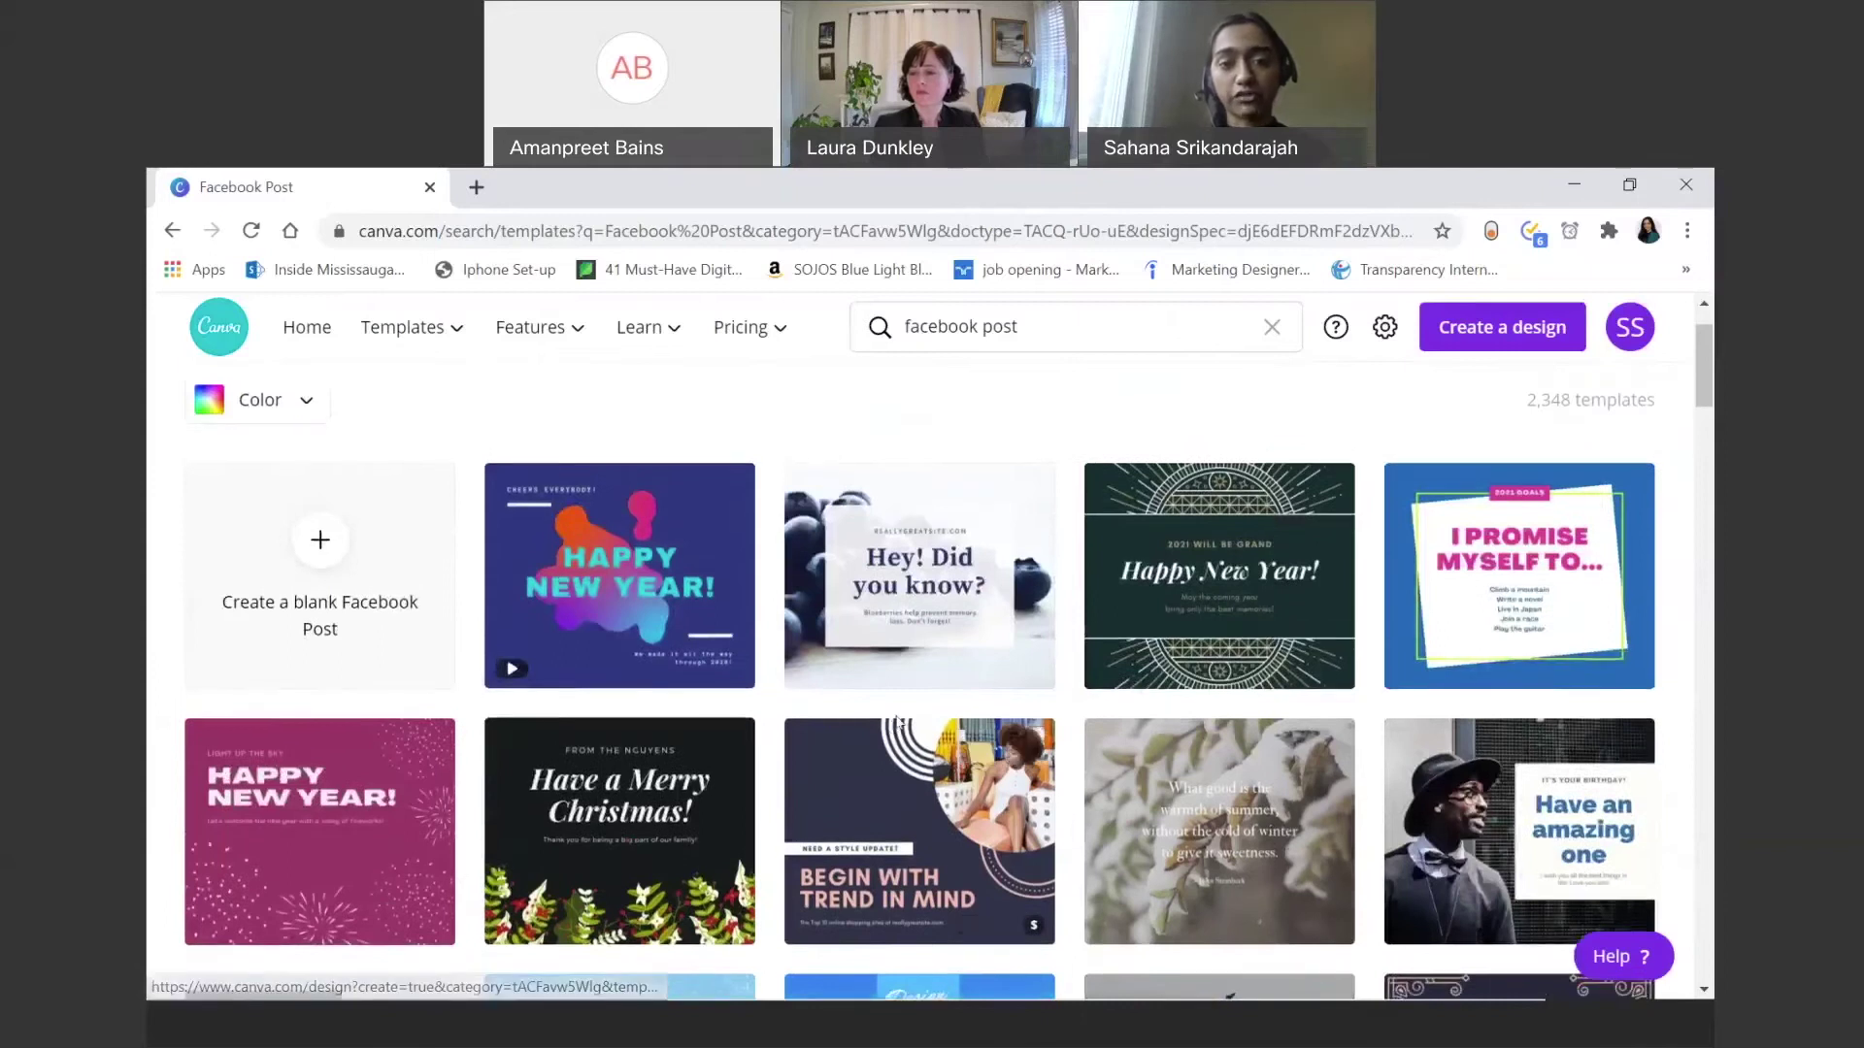
{"action": "scroll", "coordinate": [896, 720], "scroll_direction": "down", "scroll_amount": 2}
{"action": "scroll", "coordinate": [895, 723], "scroll_direction": "up", "scroll_amount": 2}
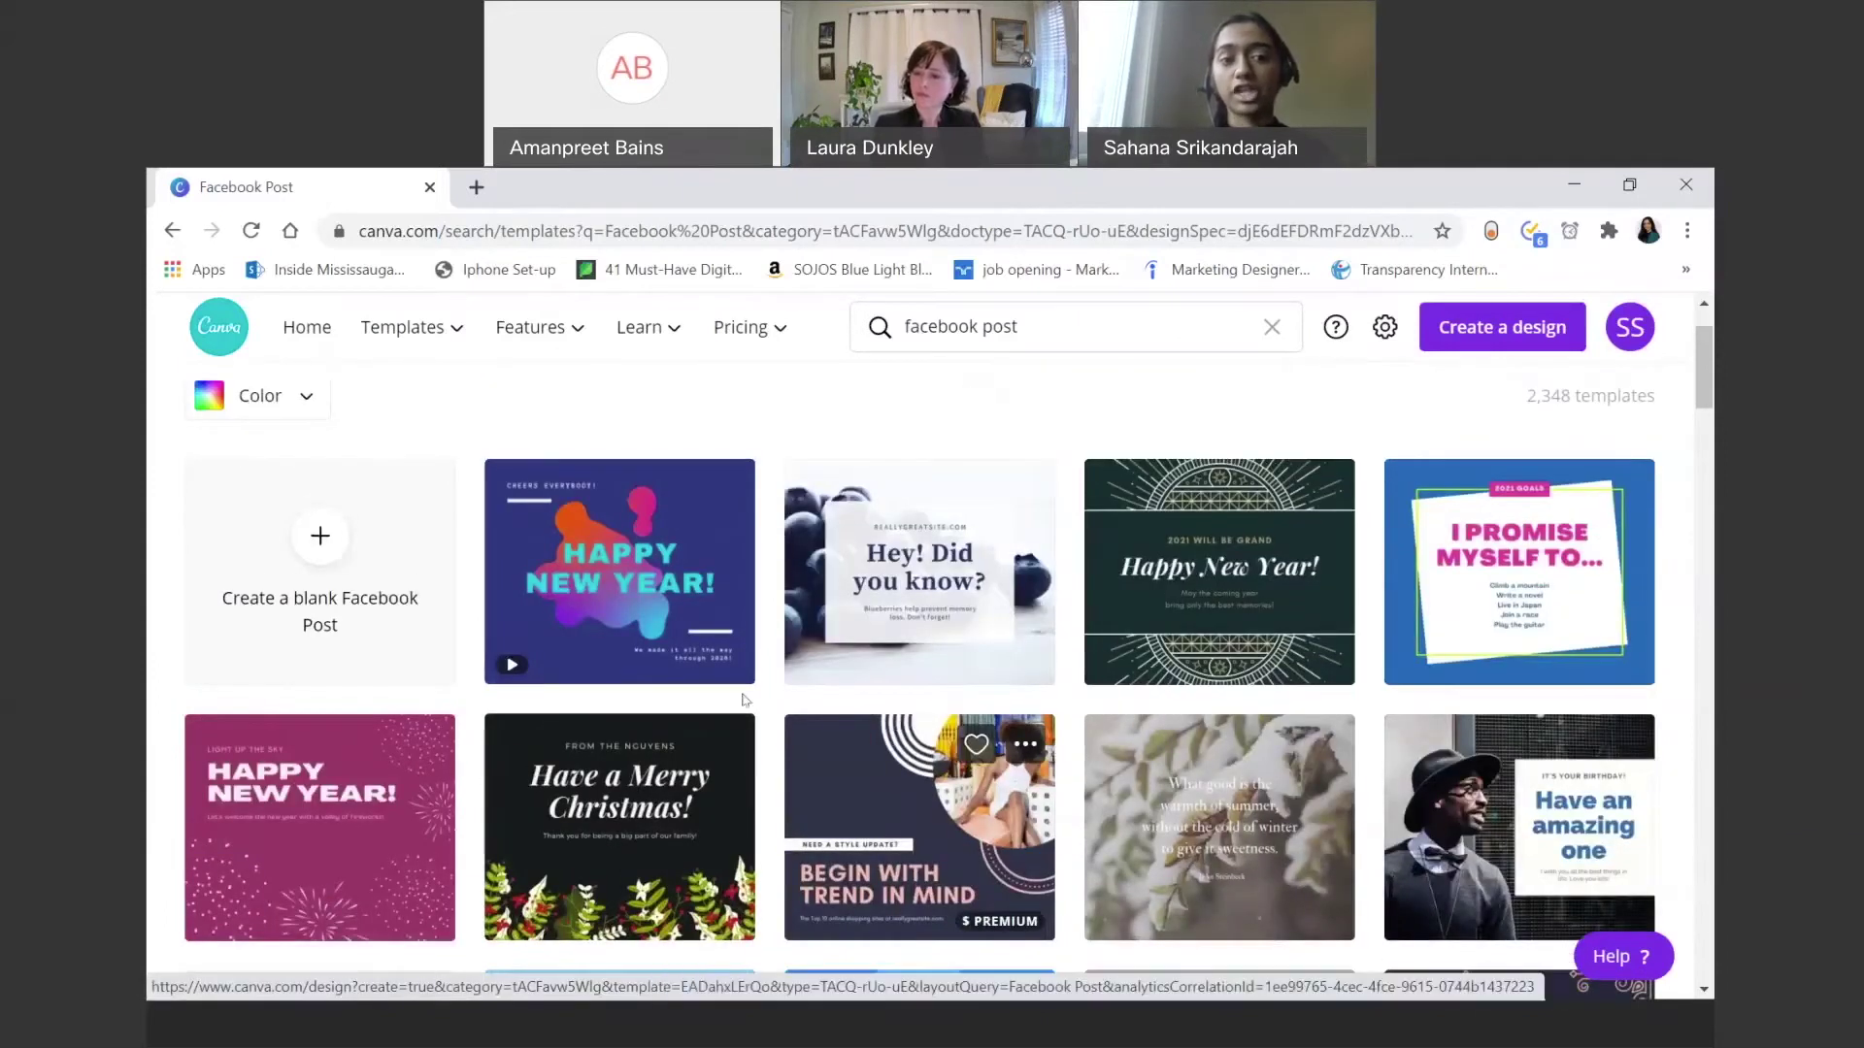
{"action": "mouse_move", "coordinate": [733, 687]}
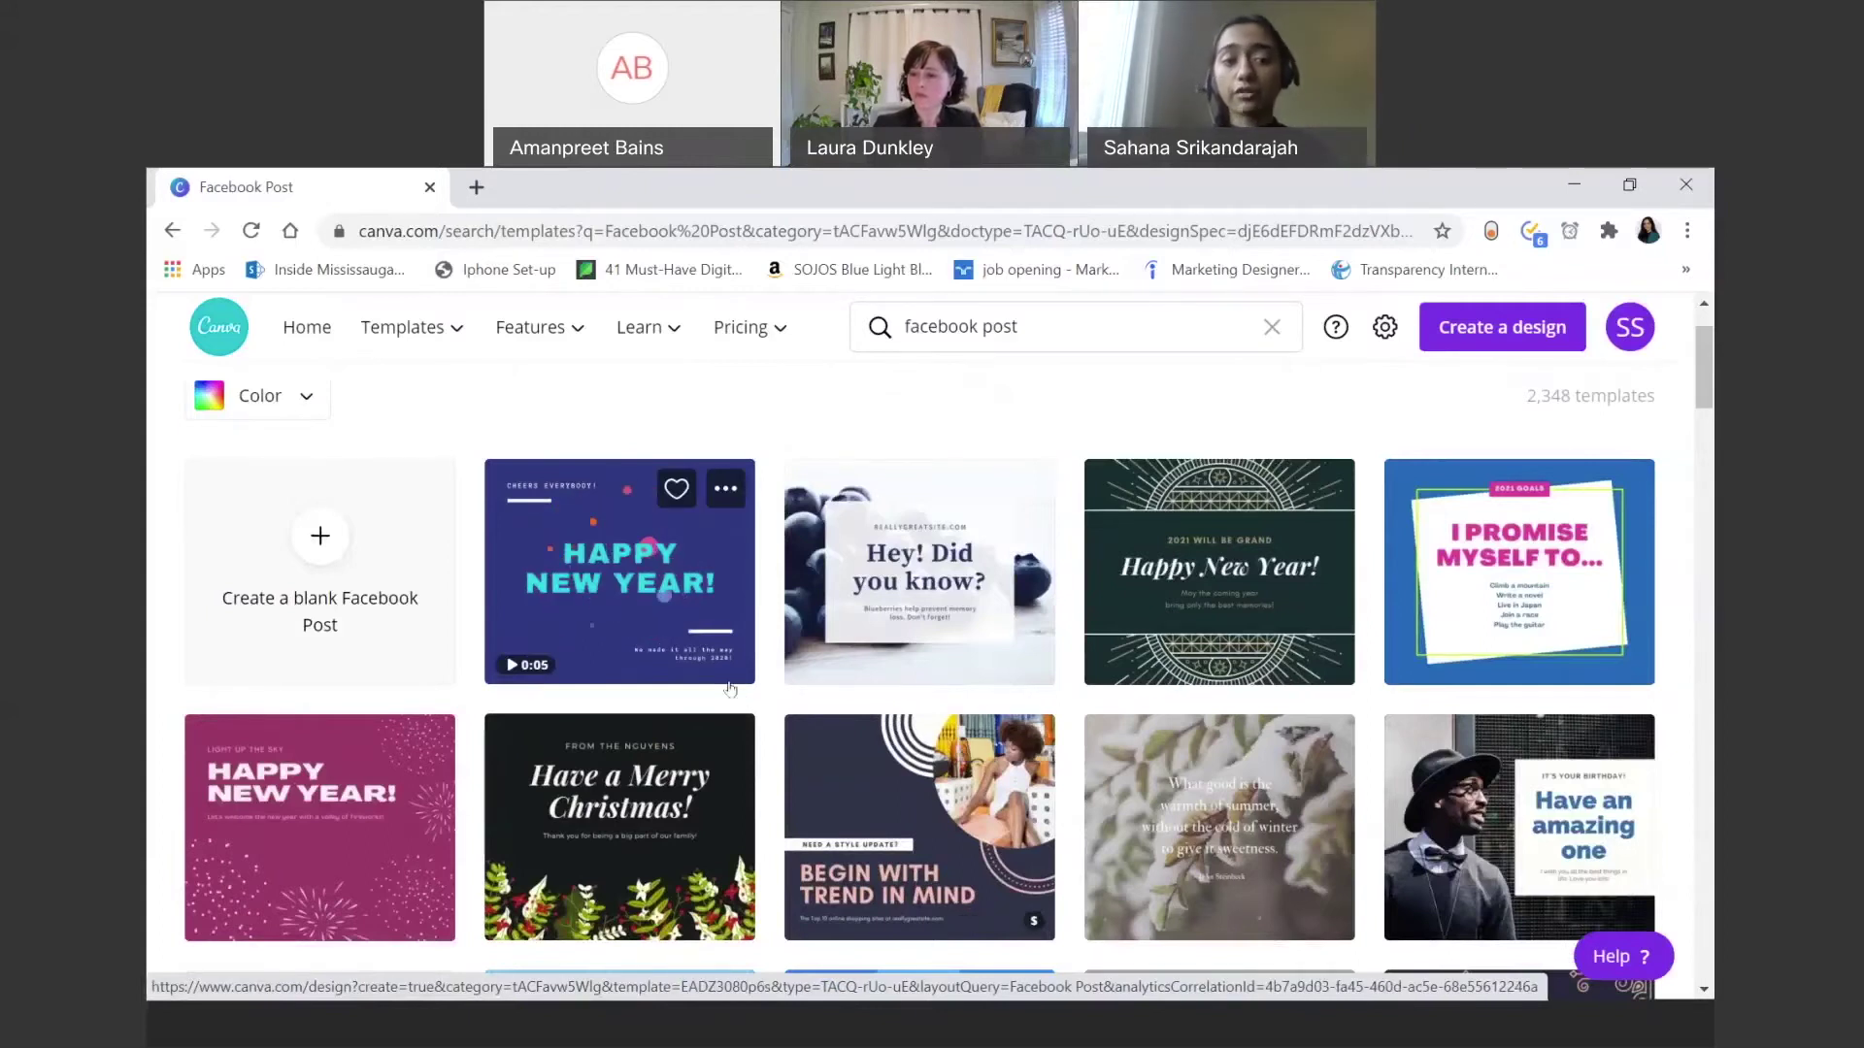
{"action": "left_click", "coordinate": [310, 556]}
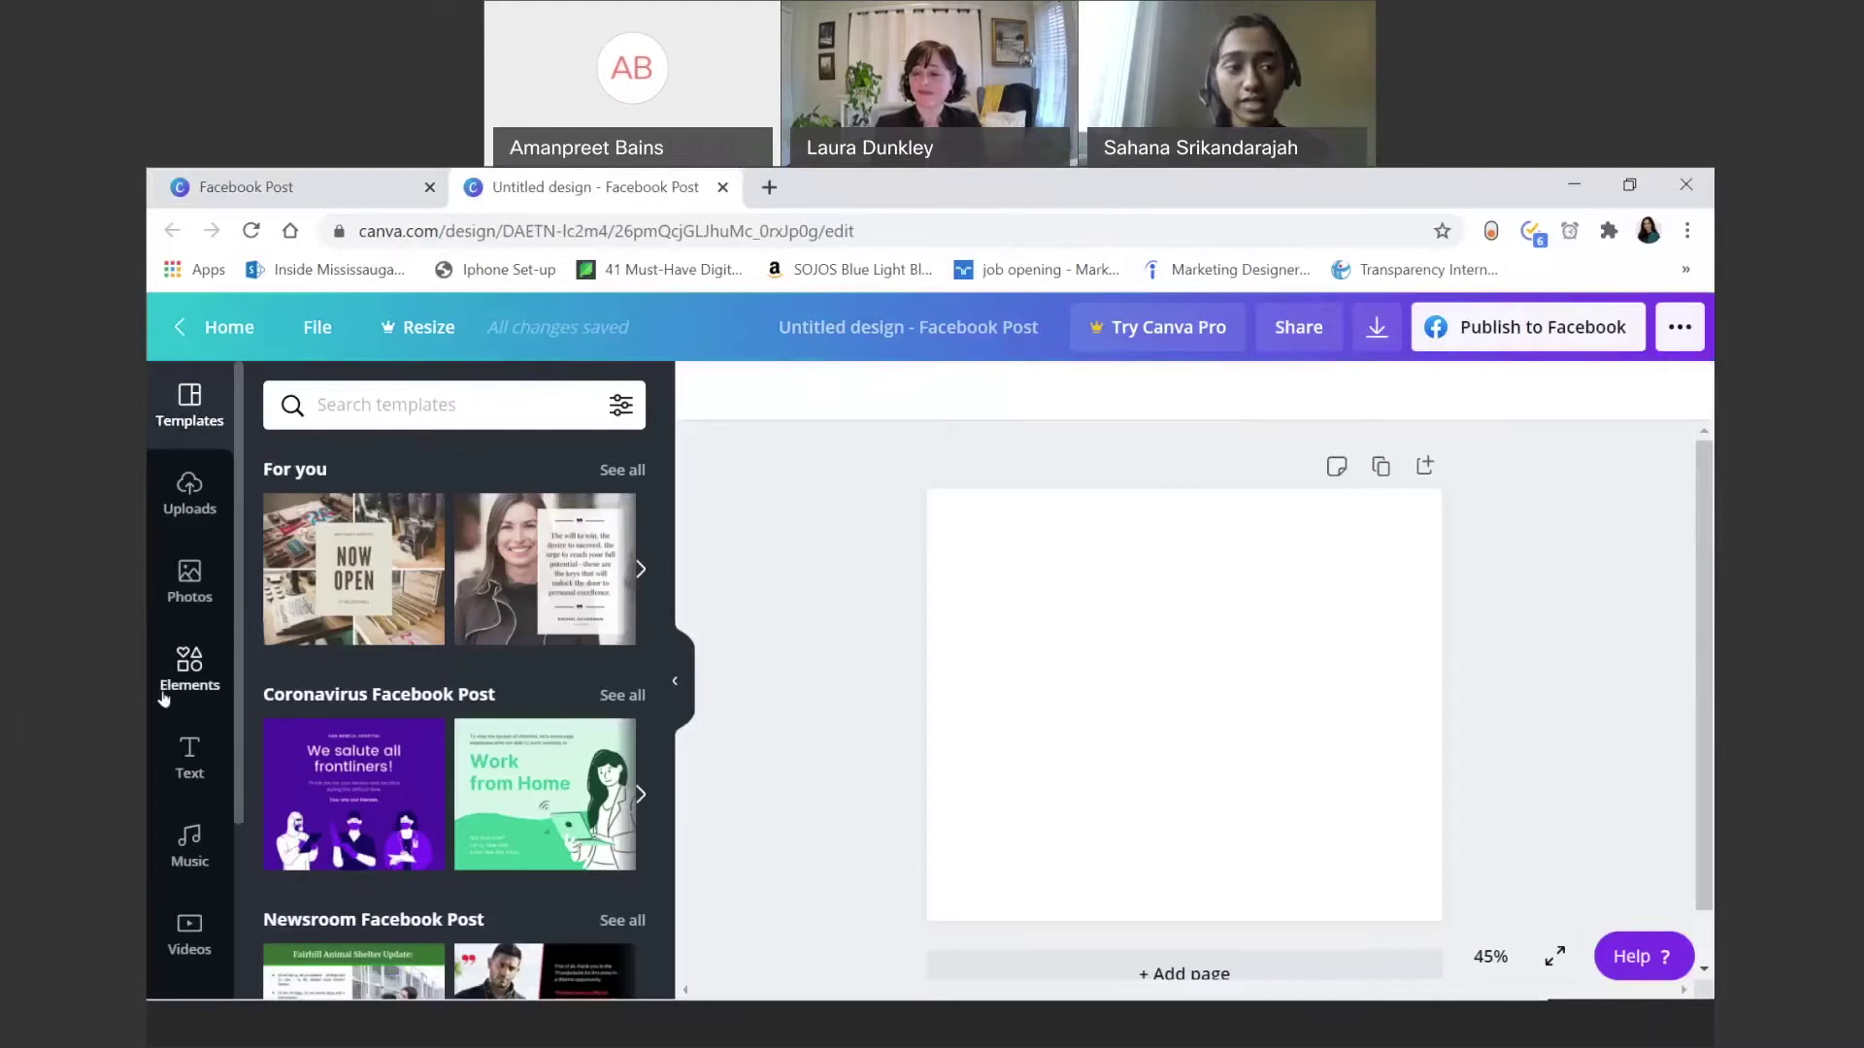
Step: Upload the image Blueberry-Ice-Cream-018-2 from the device's Desktop folder to the design's media
{"action": "left_click", "coordinate": [194, 505]}
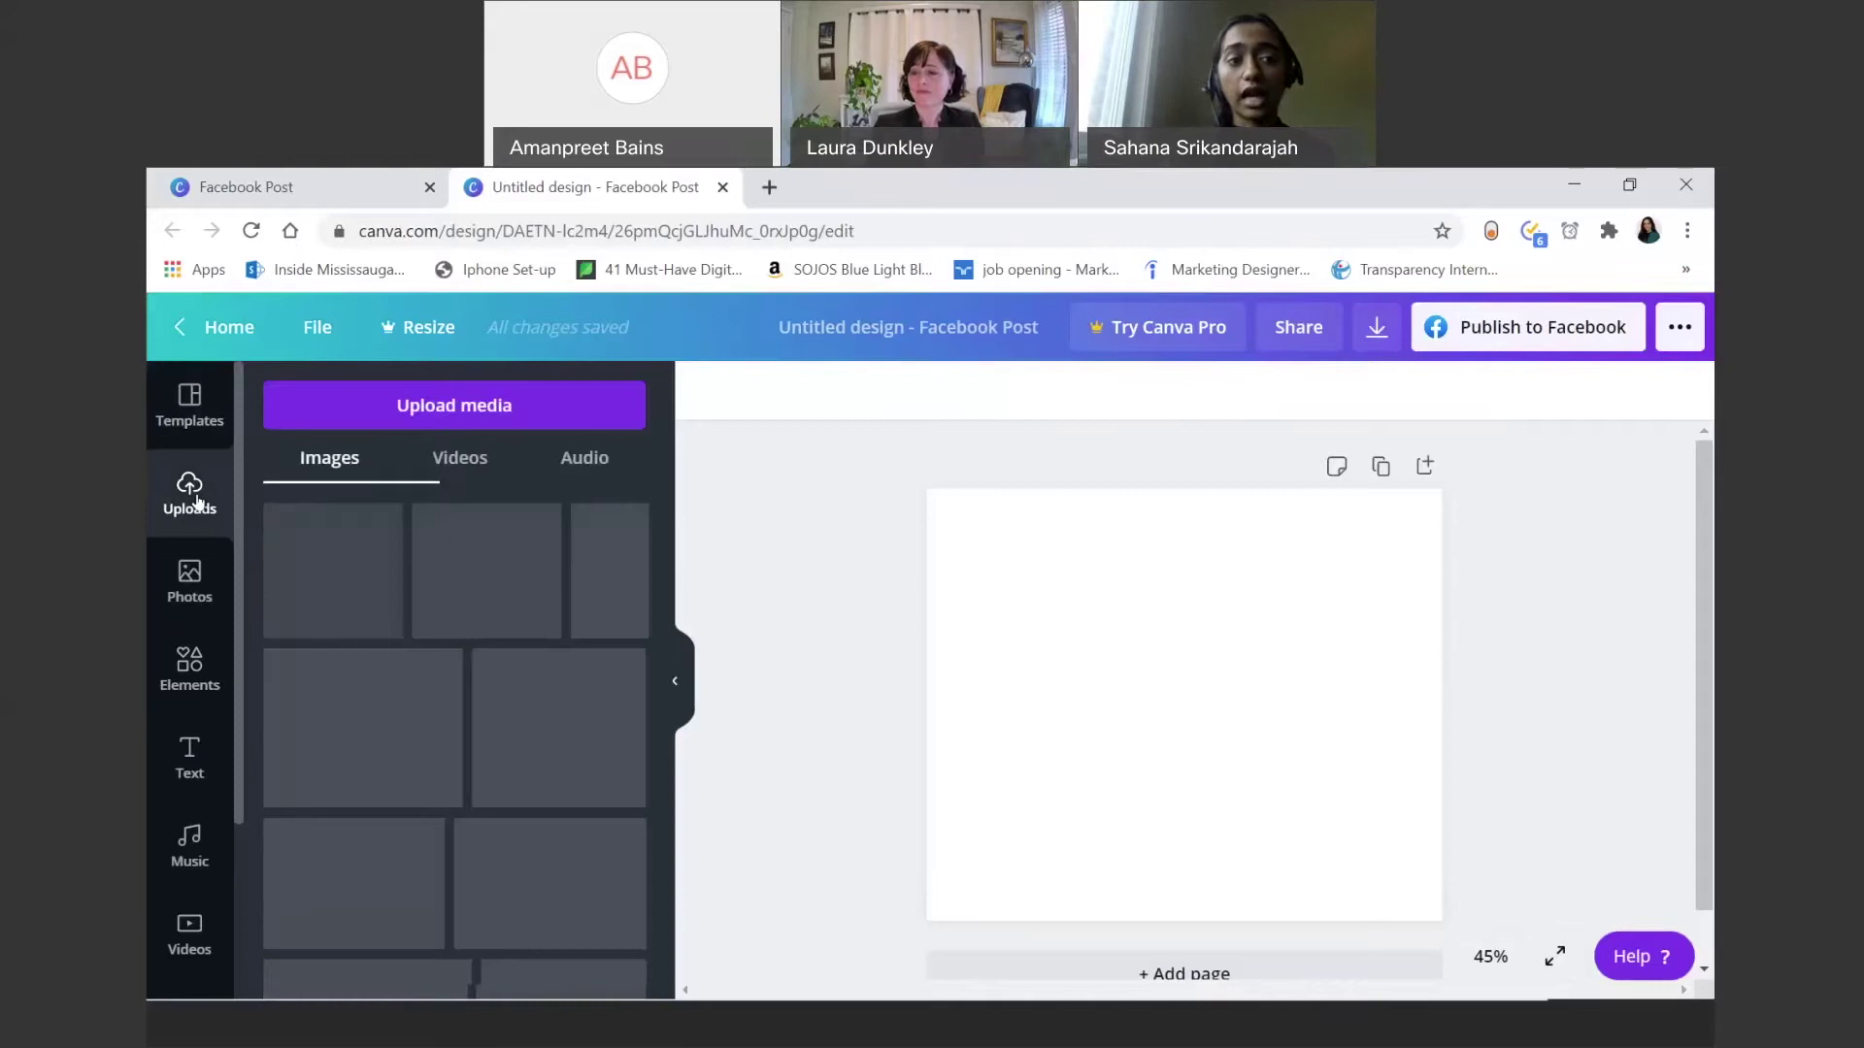
{"action": "left_click", "coordinate": [415, 406]}
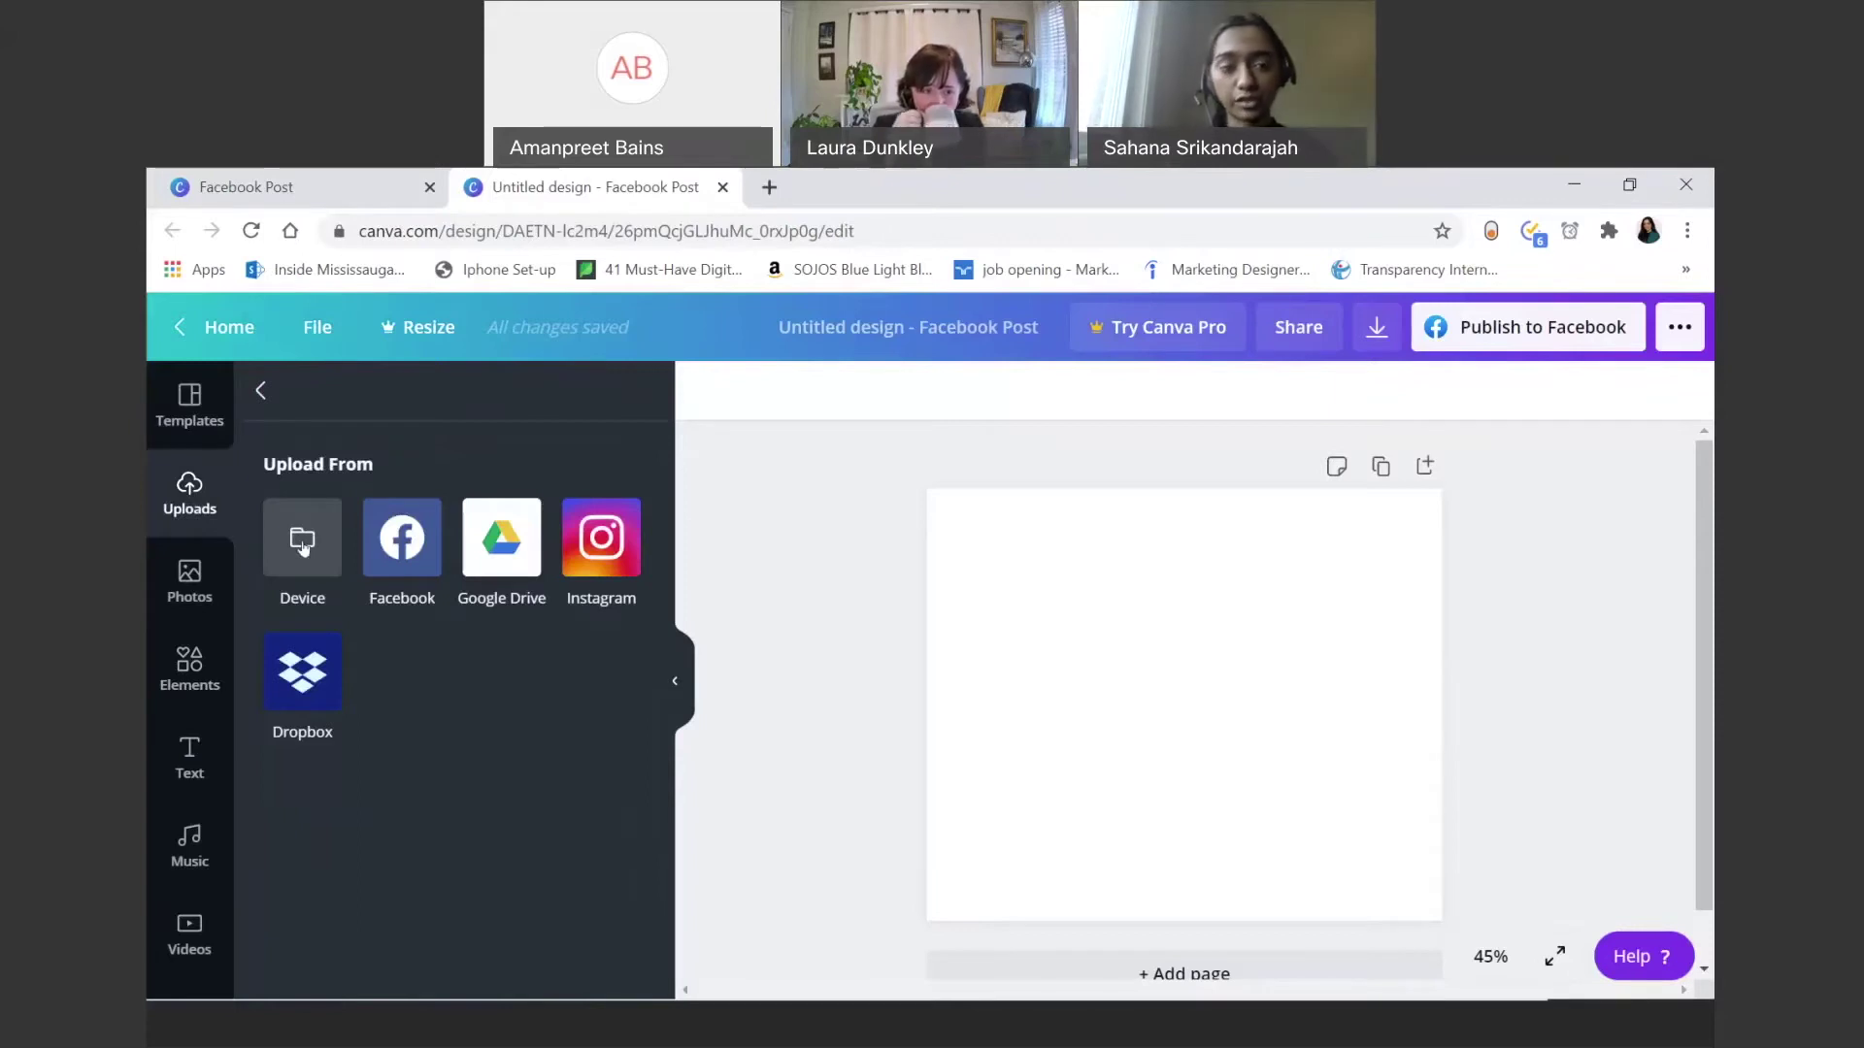
{"action": "left_click", "coordinate": [304, 546]}
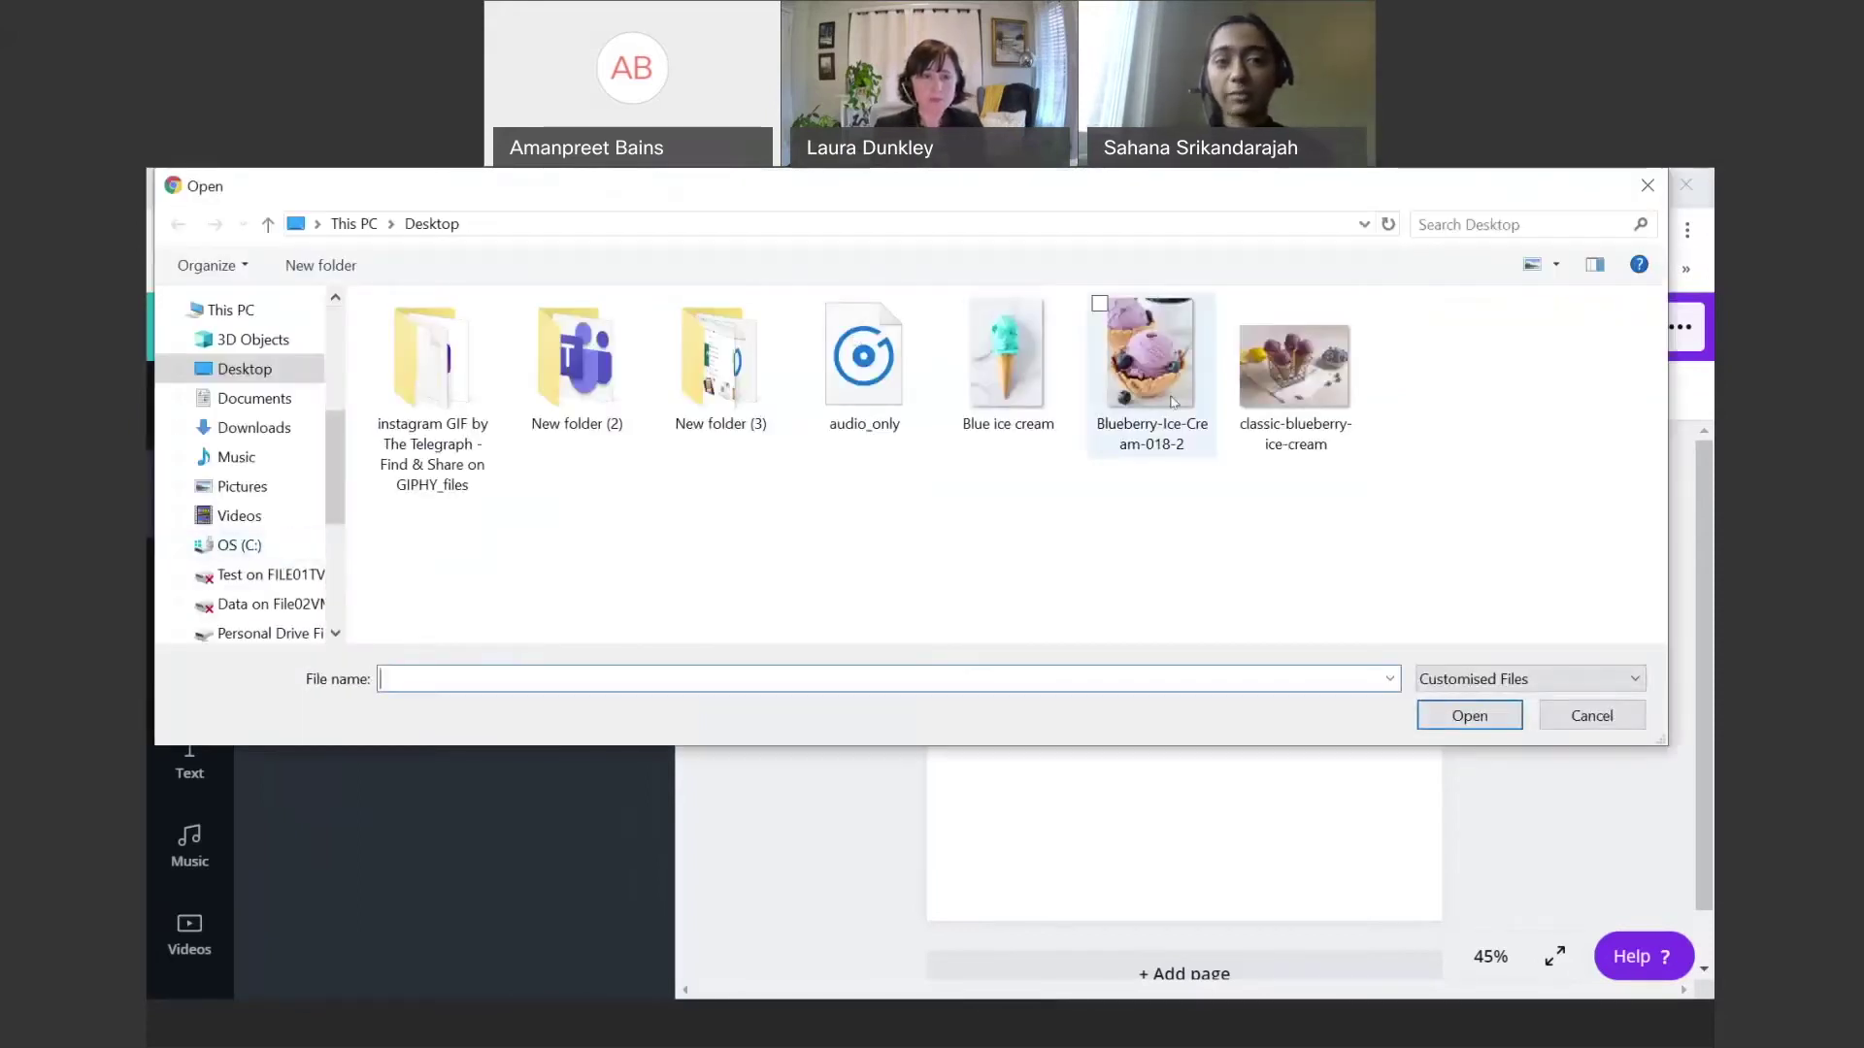
{"action": "left_click", "coordinate": [1166, 401]}
{"action": "left_click", "coordinate": [1466, 717]}
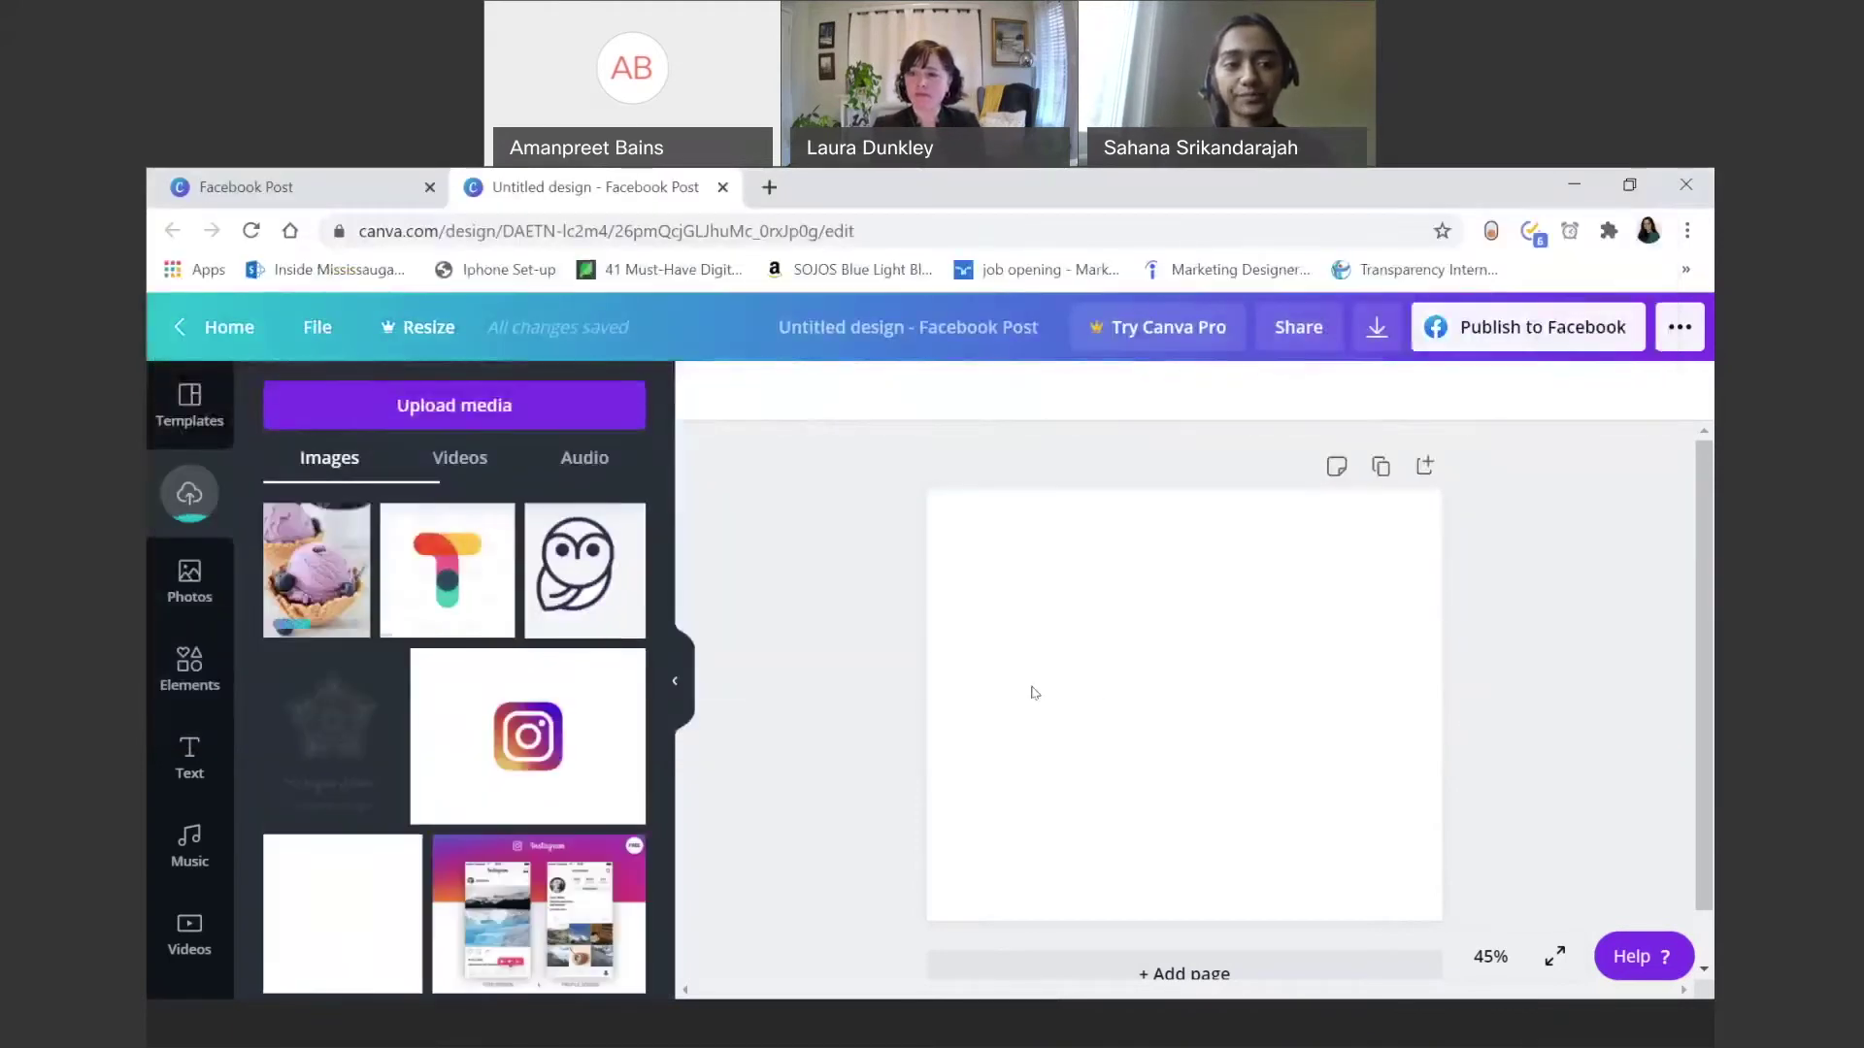
Step: Place the uploaded blueberry ice cream photo on the page and enlarge it to fill the whole canvas
{"action": "left_click", "coordinate": [317, 564]}
{"action": "left_click_drag", "start_coordinate": [1209, 679], "coordinate": [1064, 609]}
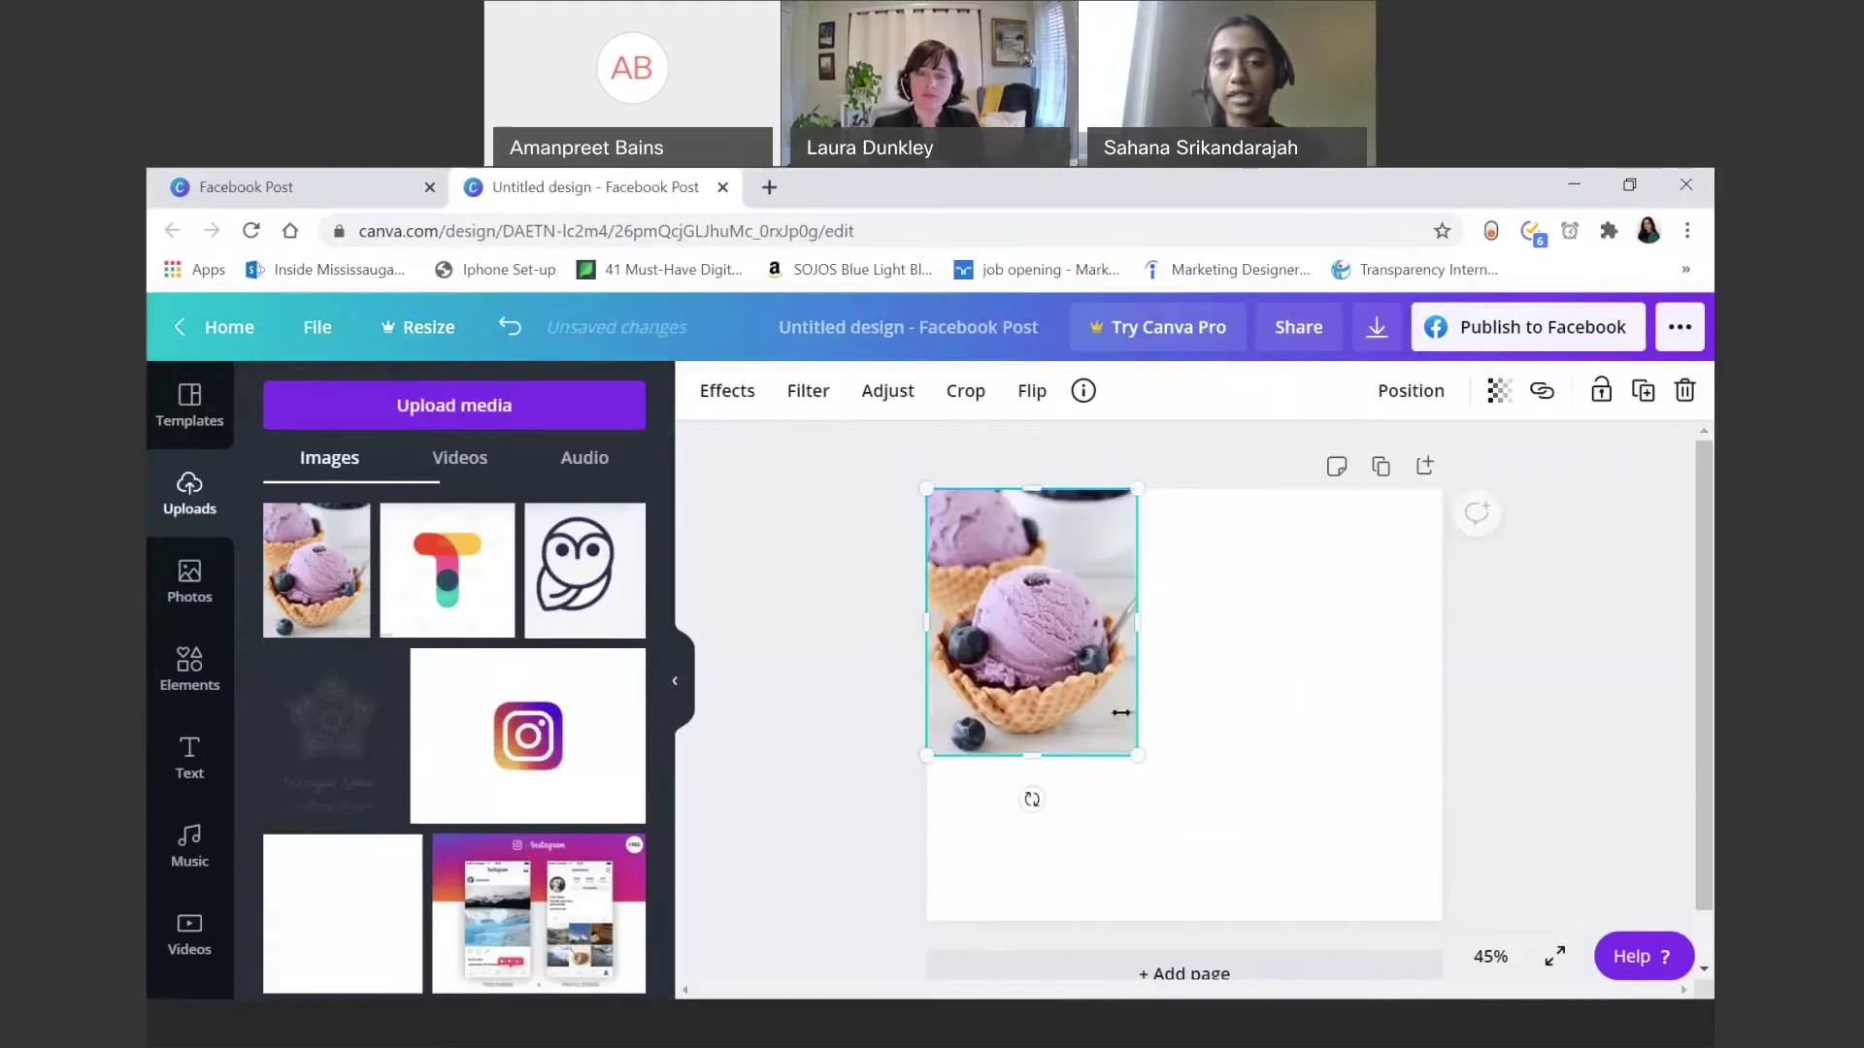
{"action": "left_click_drag", "start_coordinate": [1140, 762], "coordinate": [1311, 791]}
{"action": "left_click_drag", "start_coordinate": [1332, 700], "coordinate": [1445, 726]}
{"action": "left_click_drag", "start_coordinate": [1220, 738], "coordinate": [1443, 704]}
{"action": "left_click", "coordinate": [841, 548]}
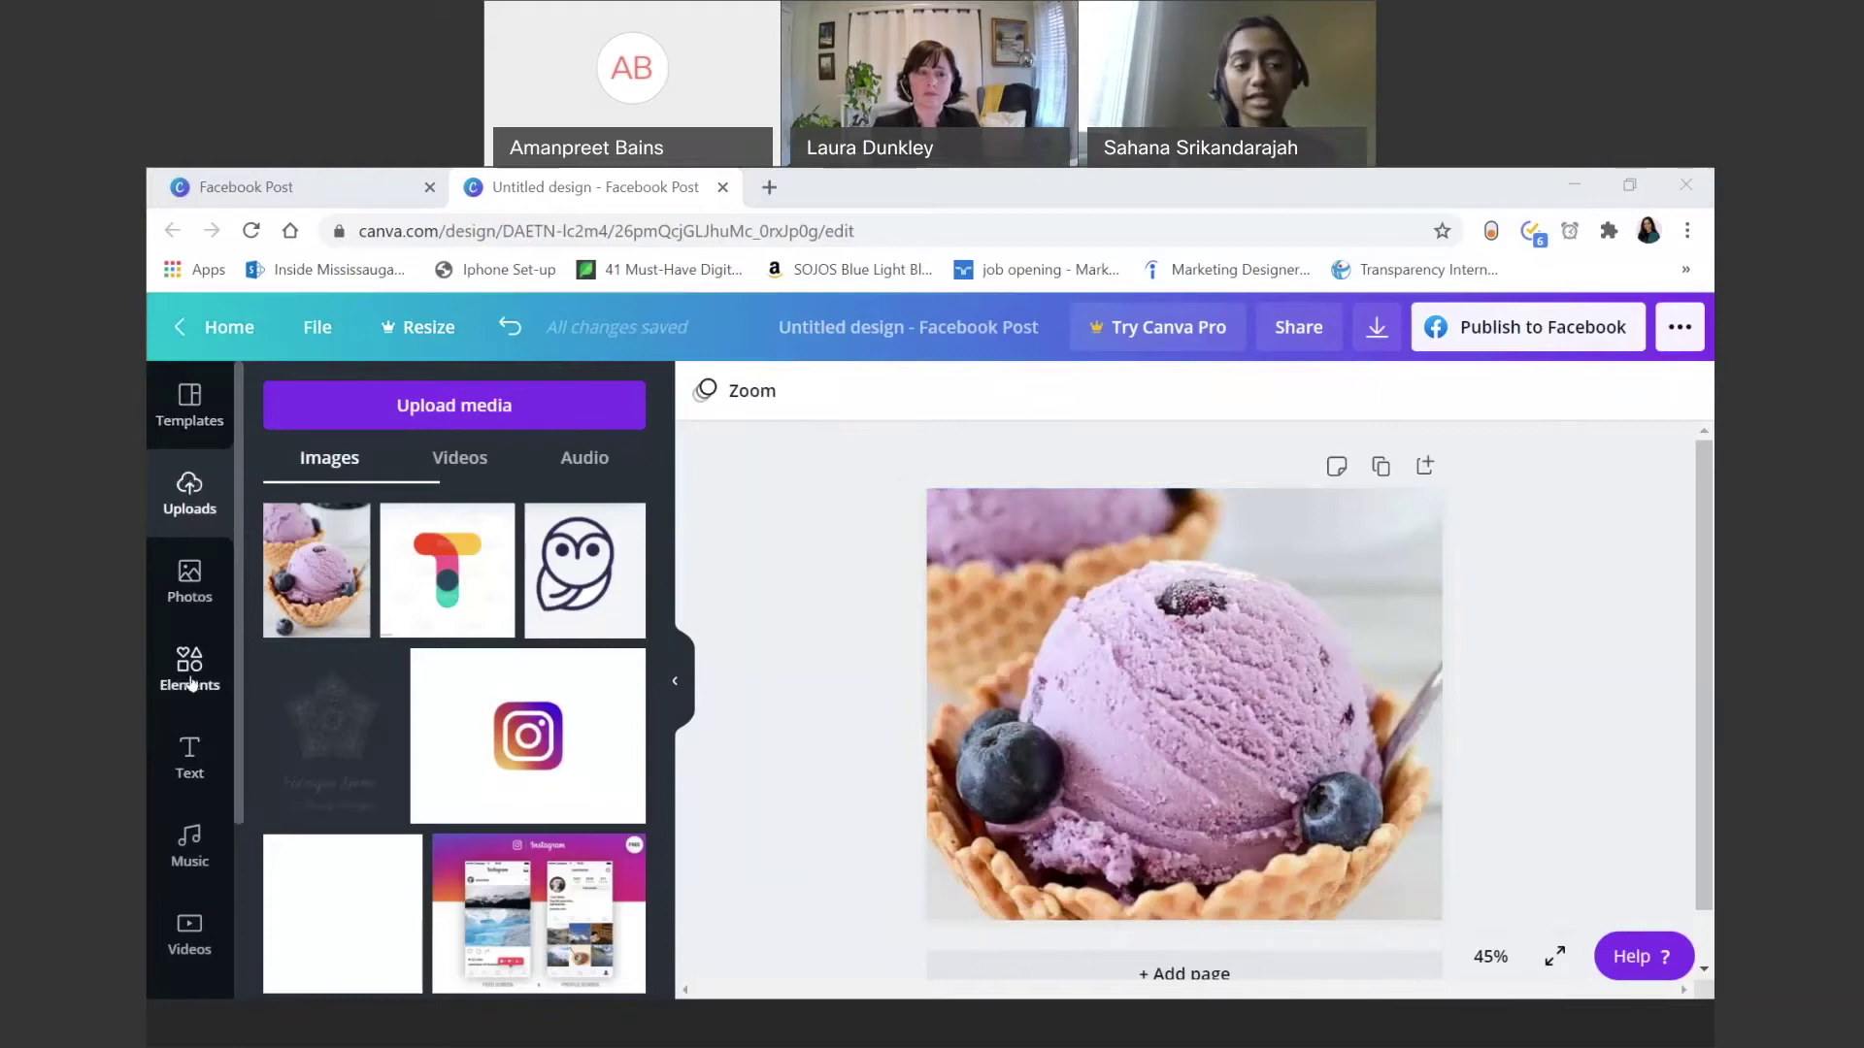
Step: Add the recently used "Thank you!" text design on top of the ice cream photo
{"action": "left_click", "coordinate": [191, 756]}
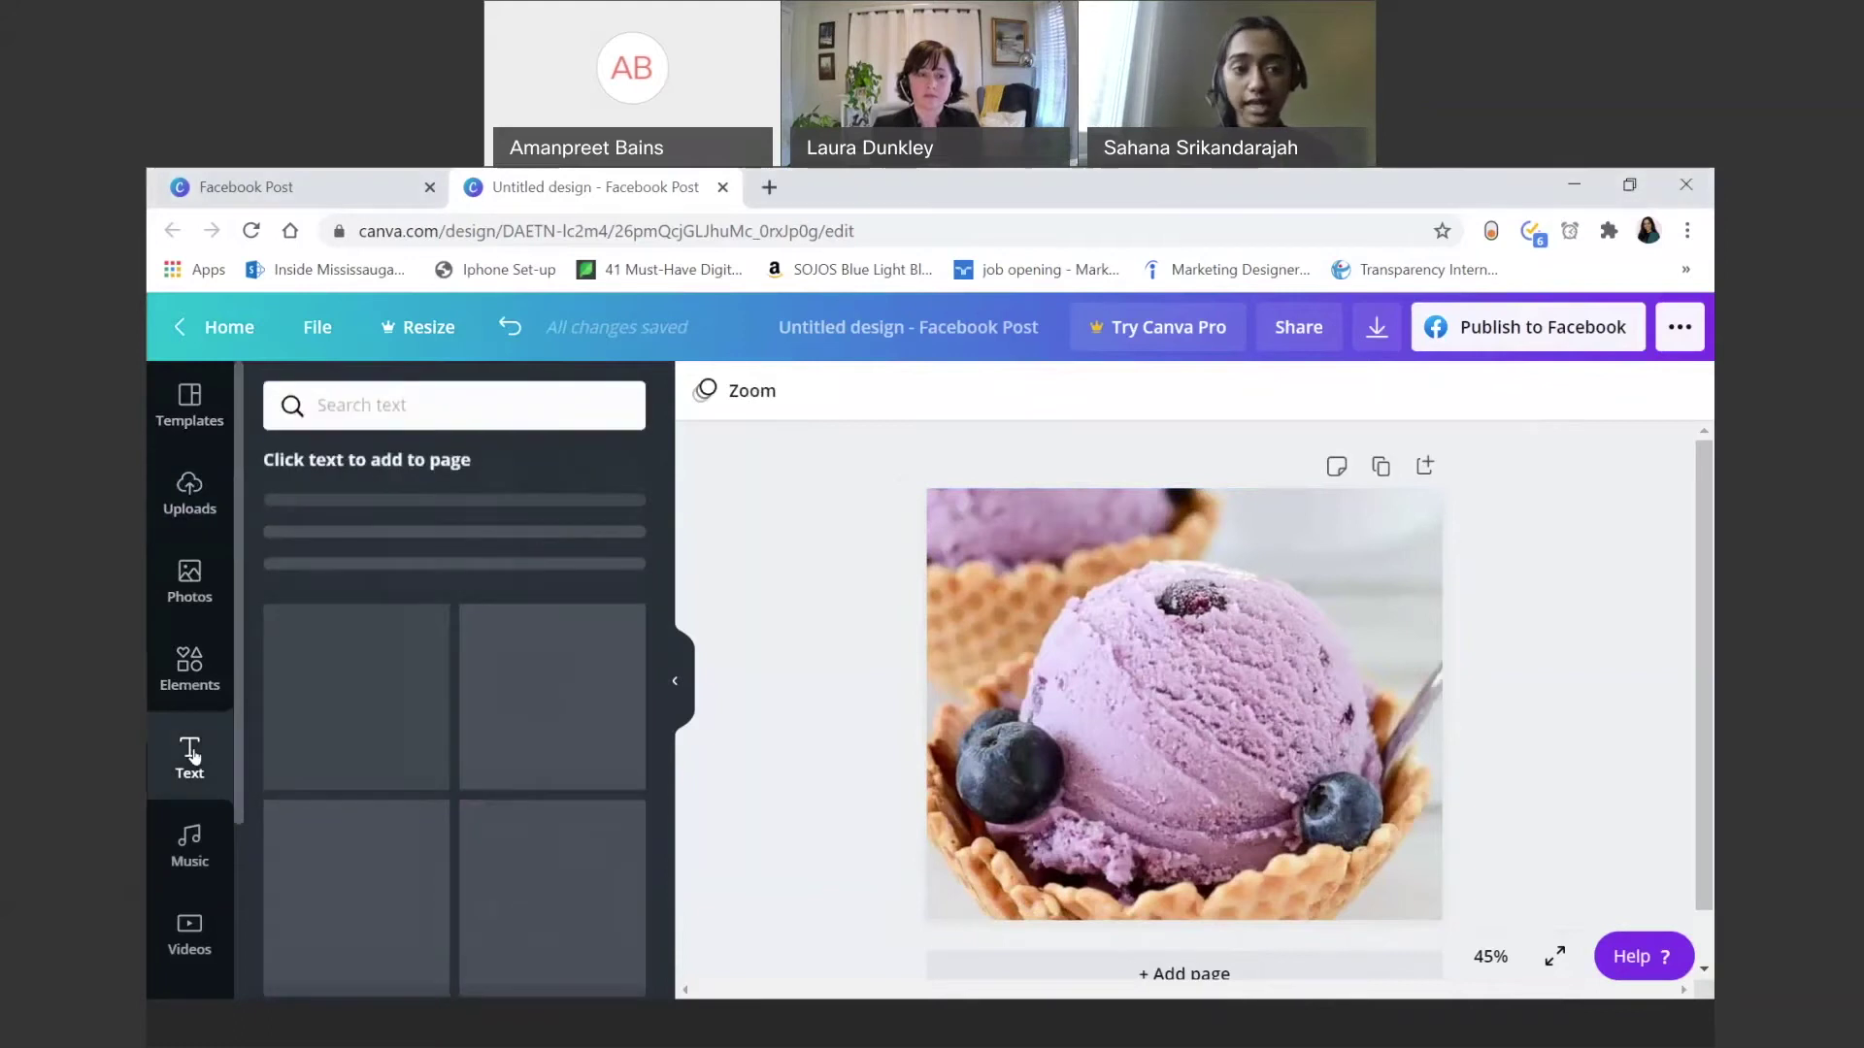
{"action": "scroll", "coordinate": [469, 712], "scroll_direction": "down", "scroll_amount": 1}
{"action": "scroll", "coordinate": [469, 711], "scroll_direction": "up", "scroll_amount": 1}
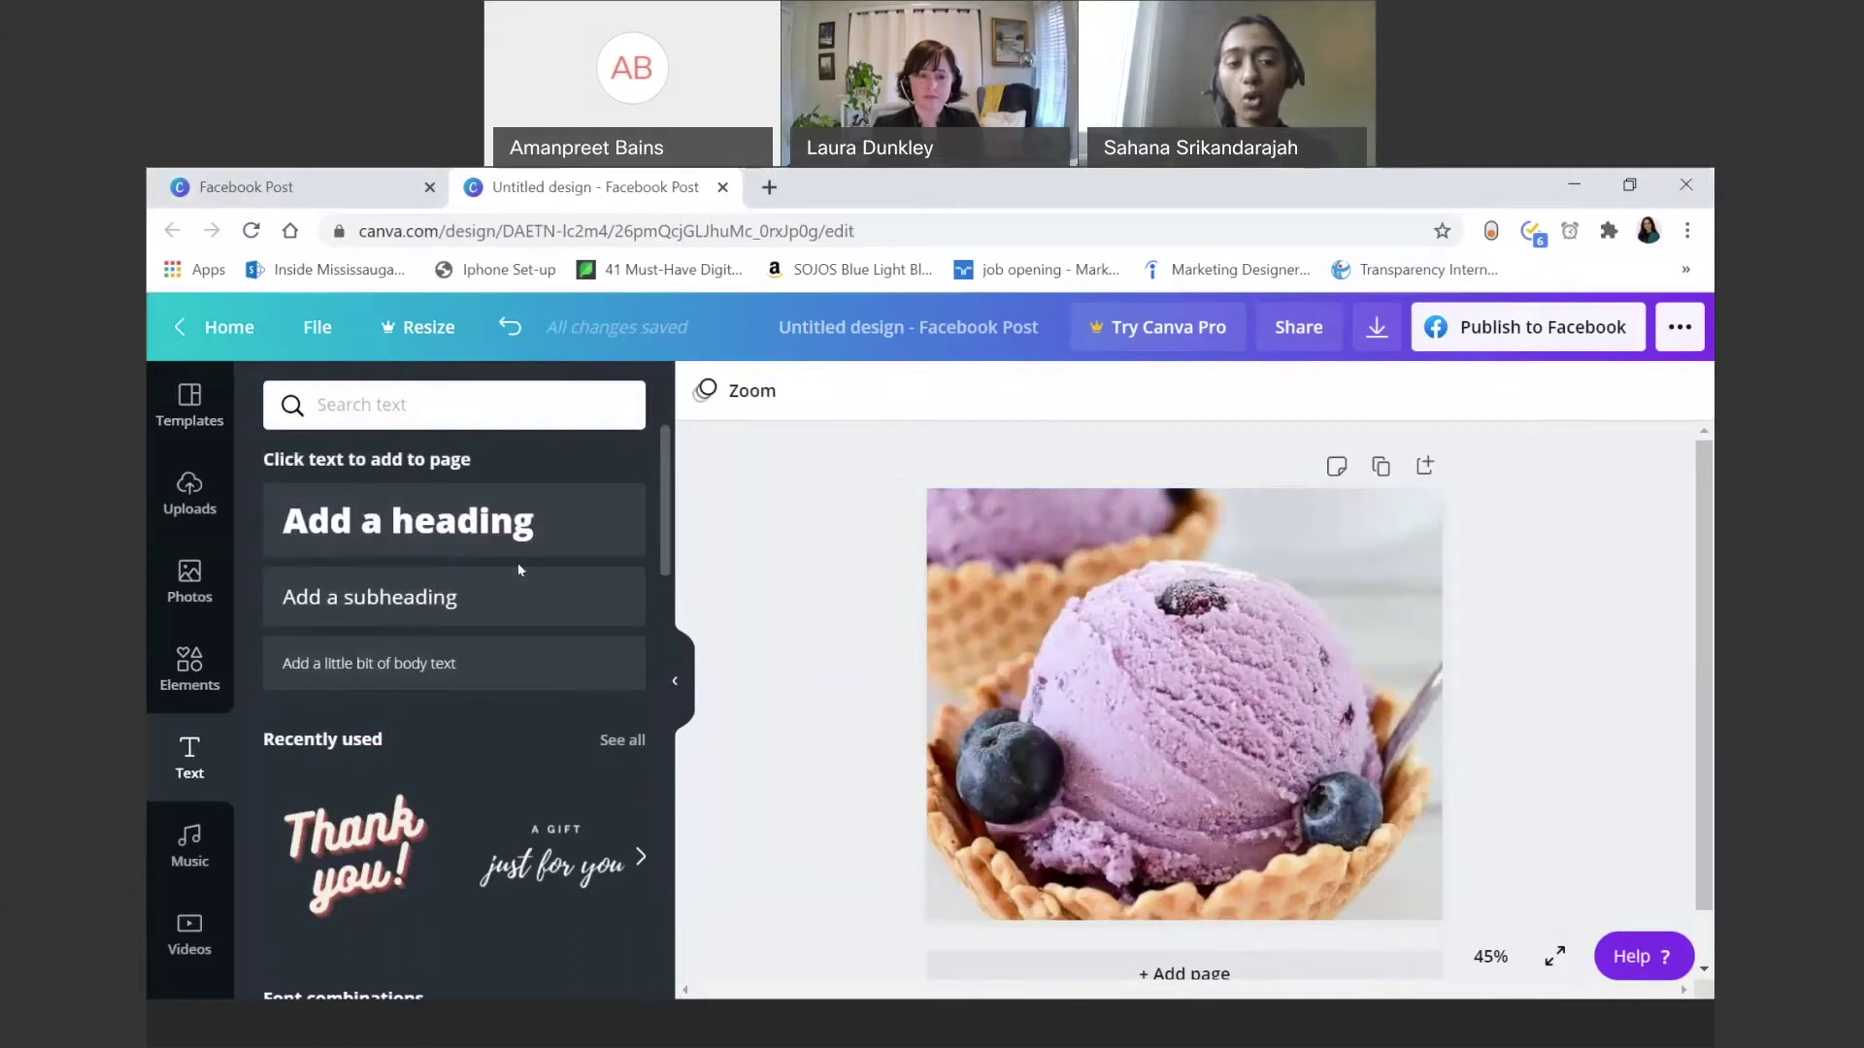
{"action": "scroll", "coordinate": [508, 624], "scroll_direction": "down", "scroll_amount": 5}
{"action": "scroll", "coordinate": [501, 761], "scroll_direction": "down", "scroll_amount": 5}
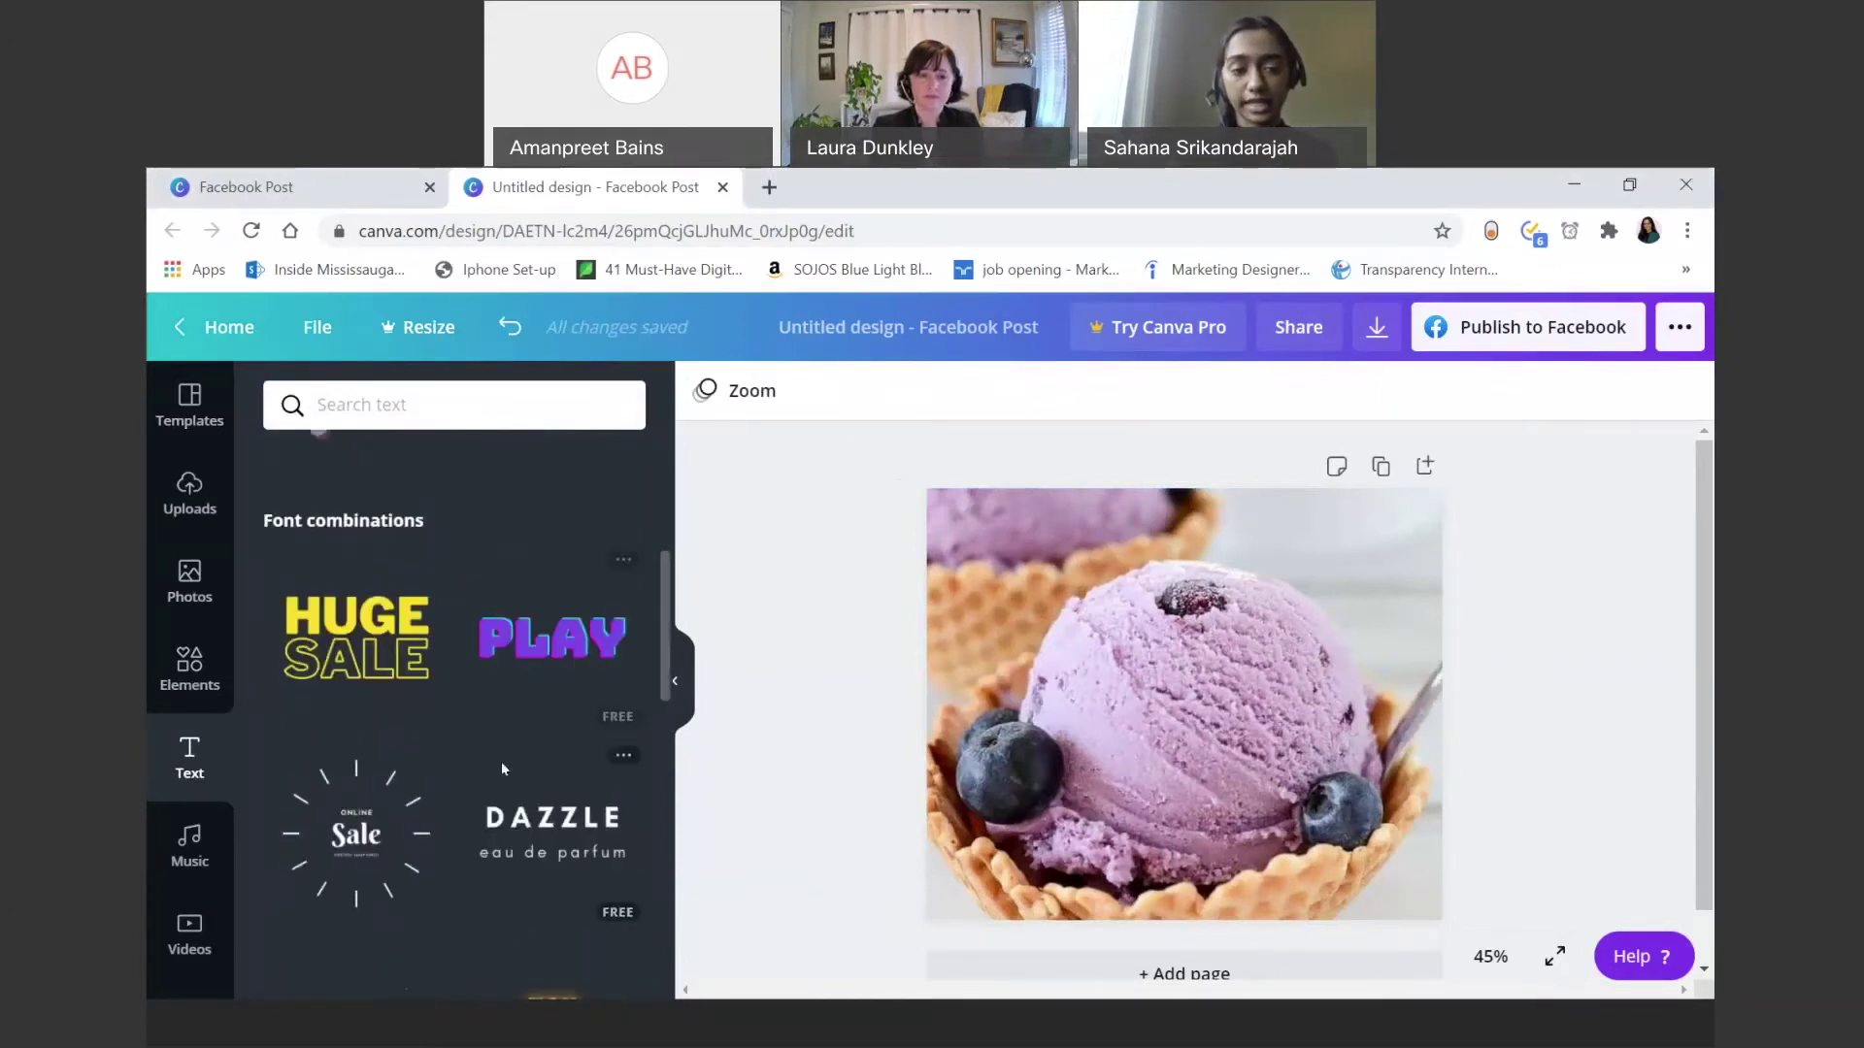
{"action": "scroll", "coordinate": [501, 761], "scroll_direction": "up", "scroll_amount": 6}
{"action": "scroll", "coordinate": [501, 761], "scroll_direction": "up", "scroll_amount": 2}
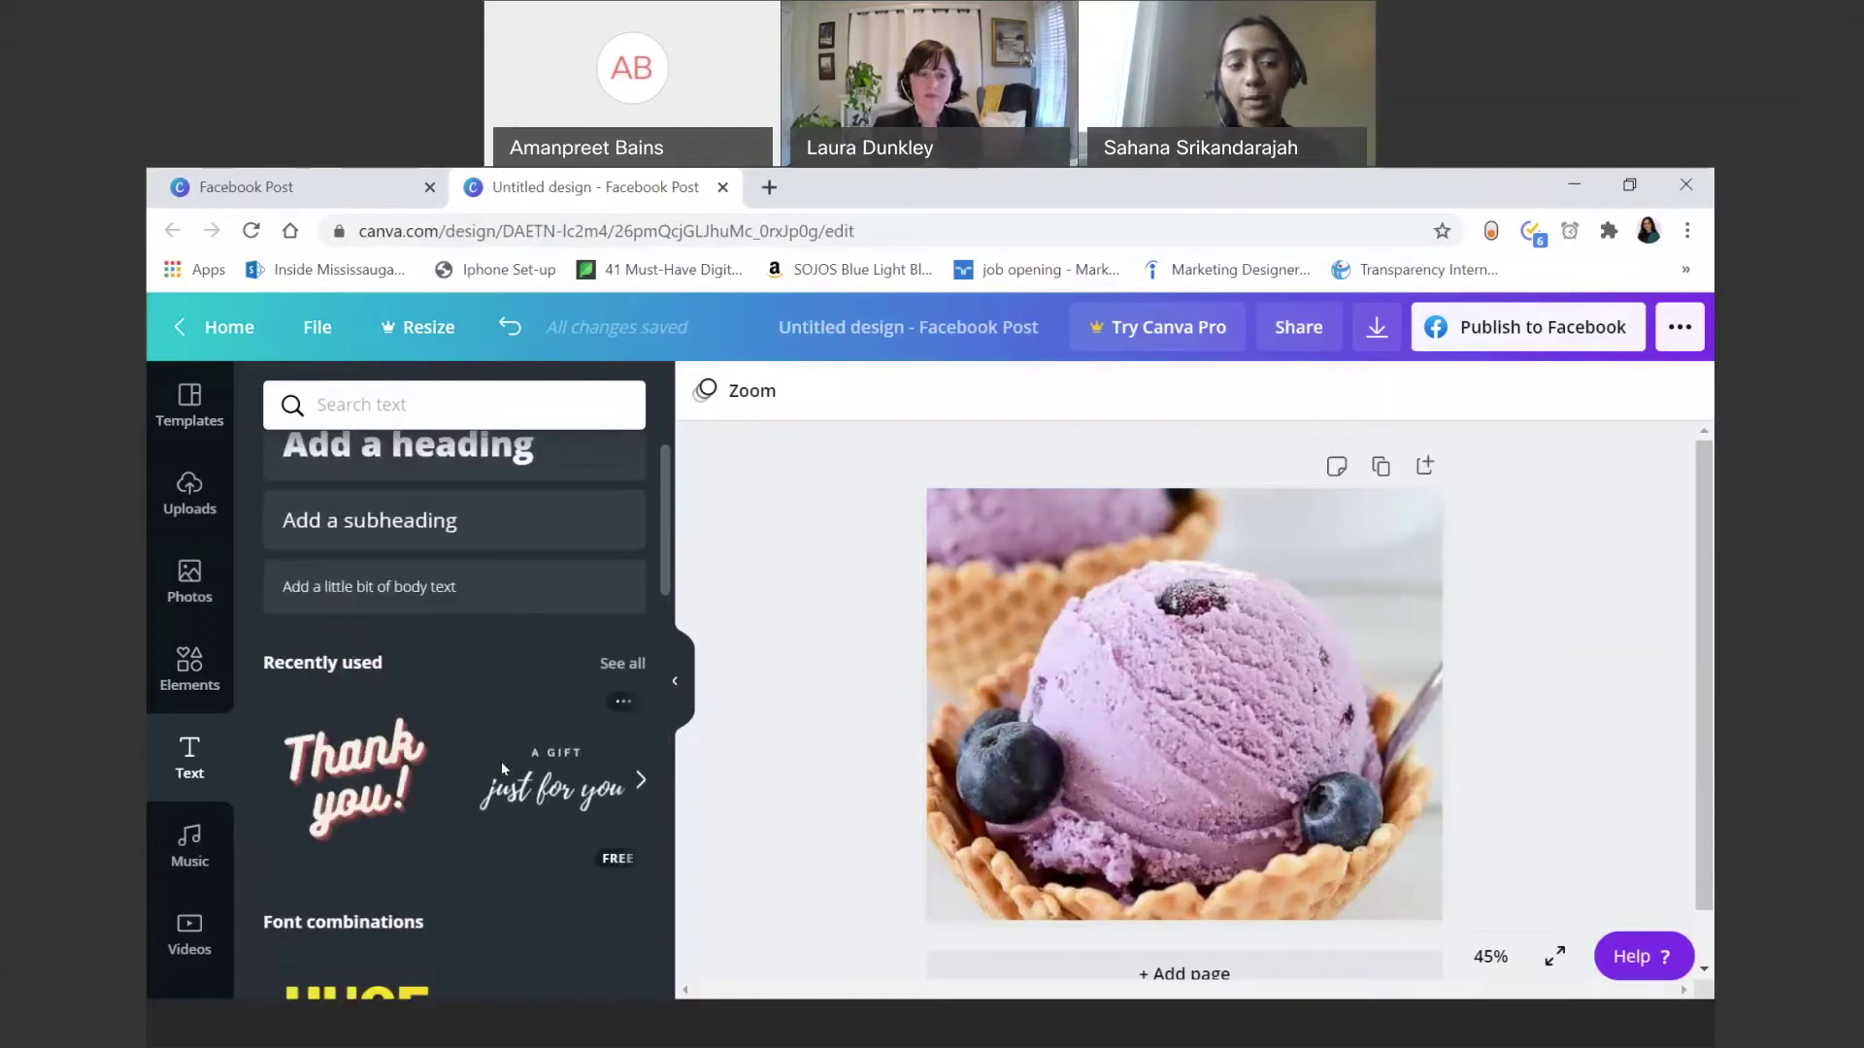
{"action": "left_click", "coordinate": [367, 769]}
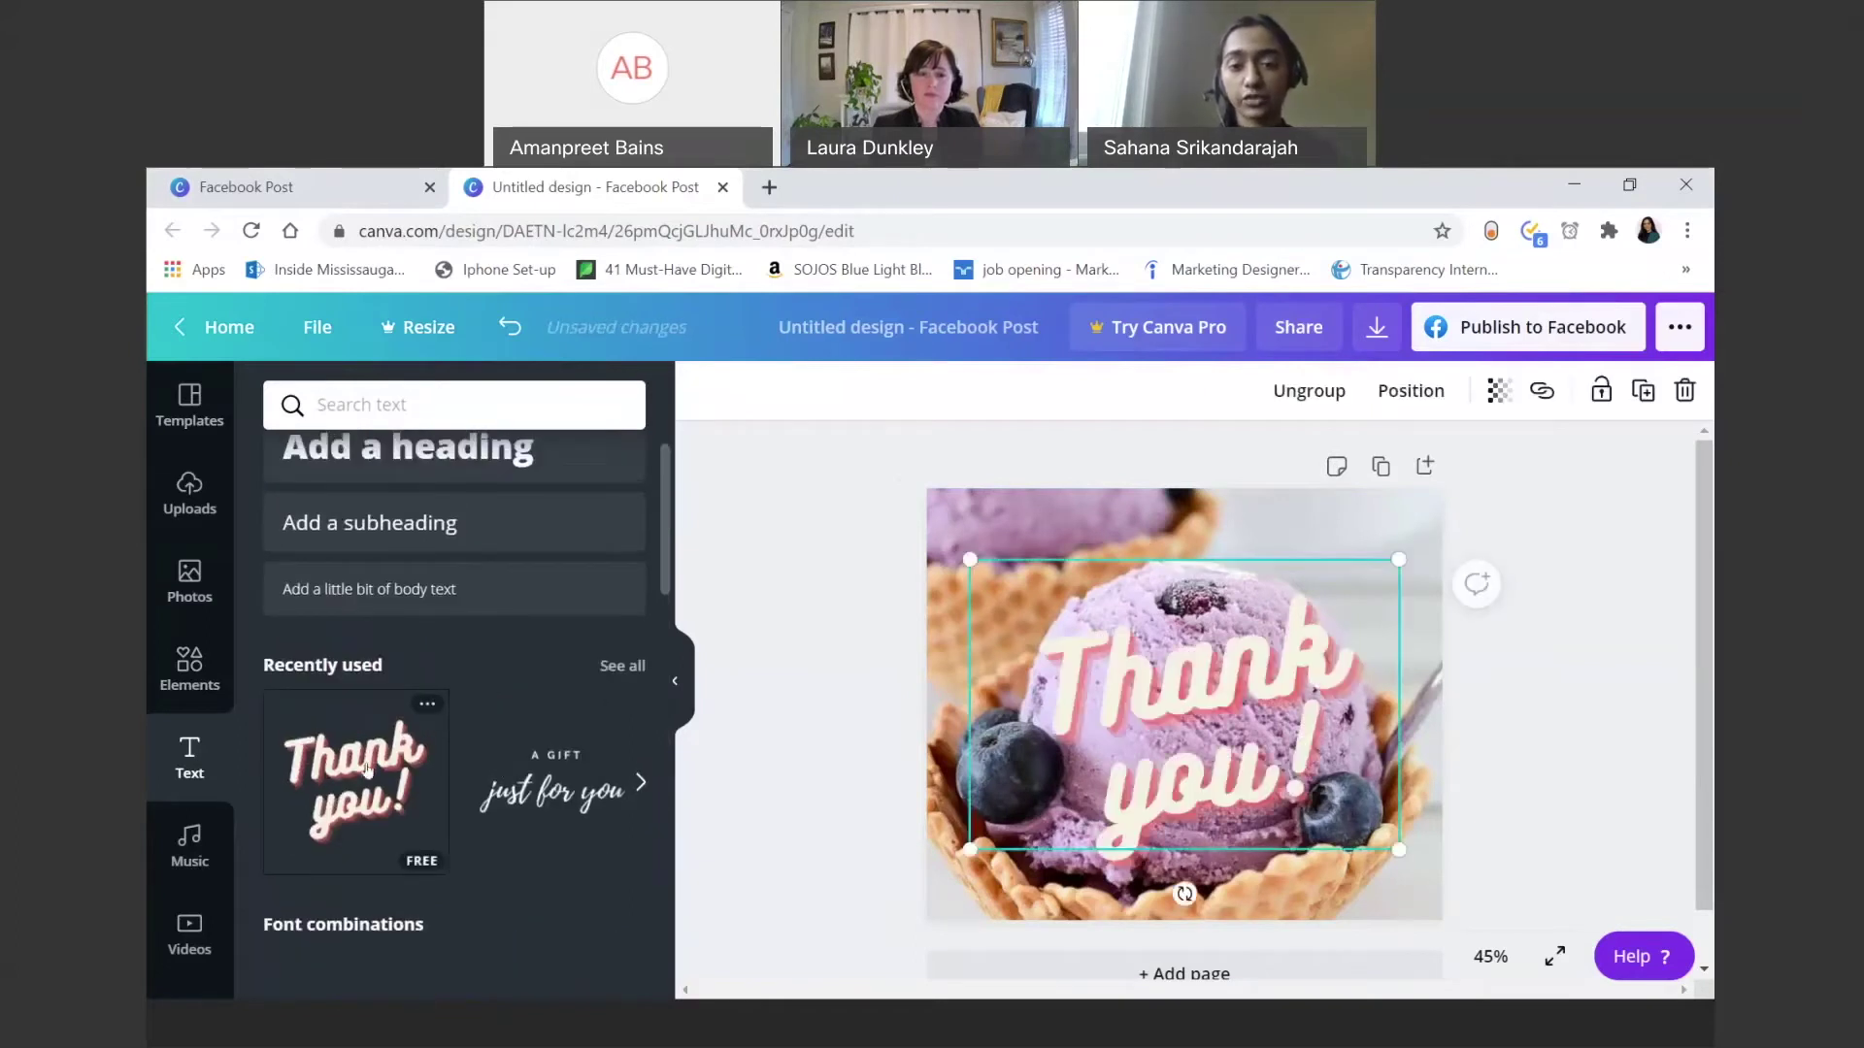
Step: Replace the word "Thank" in the text design with "Pluto" and erase the "you!" line
{"action": "left_click", "coordinate": [1208, 695]}
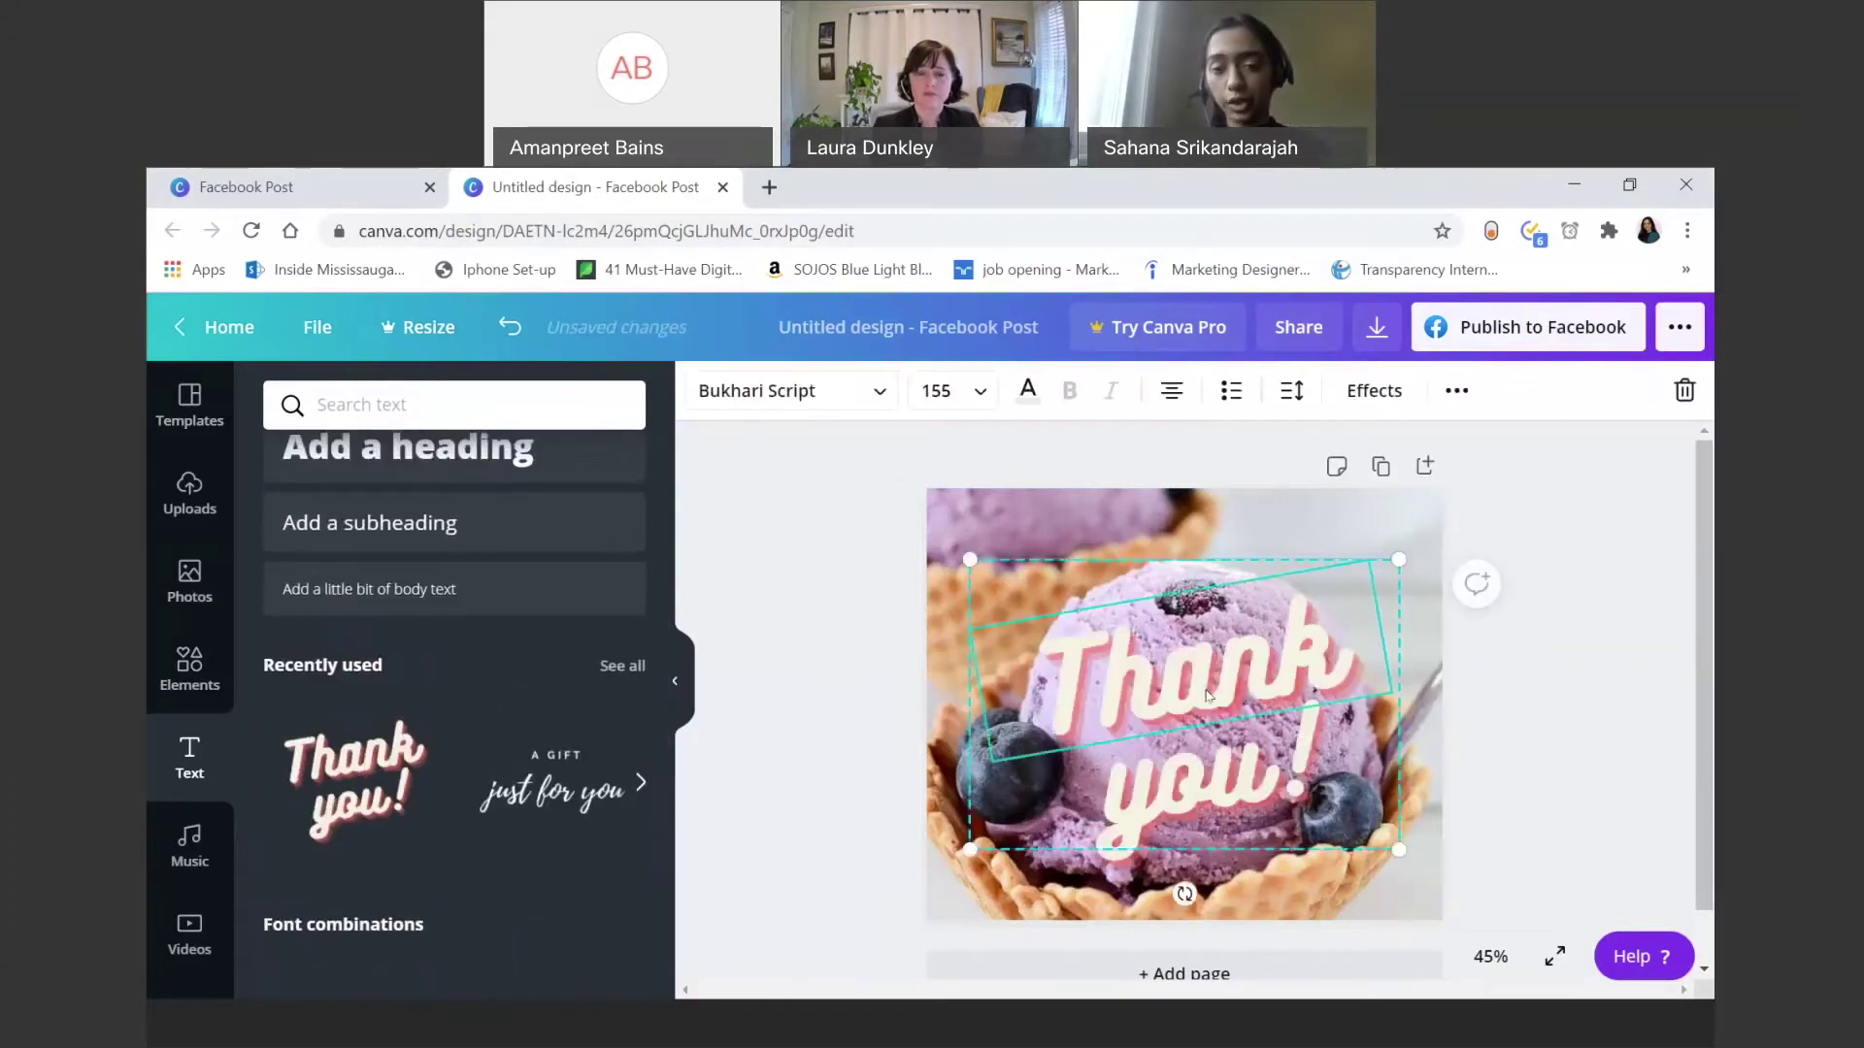
{"action": "left_click", "coordinate": [1351, 669]}
{"action": "key", "text": "BackSpace"}
{"action": "key", "text": "BackSpace"}
{"action": "key", "text": "BackSpace"}
{"action": "key", "text": "BackSpace"}
{"action": "key", "text": "BackSpace"}
{"action": "type", "text": "Pluto"}
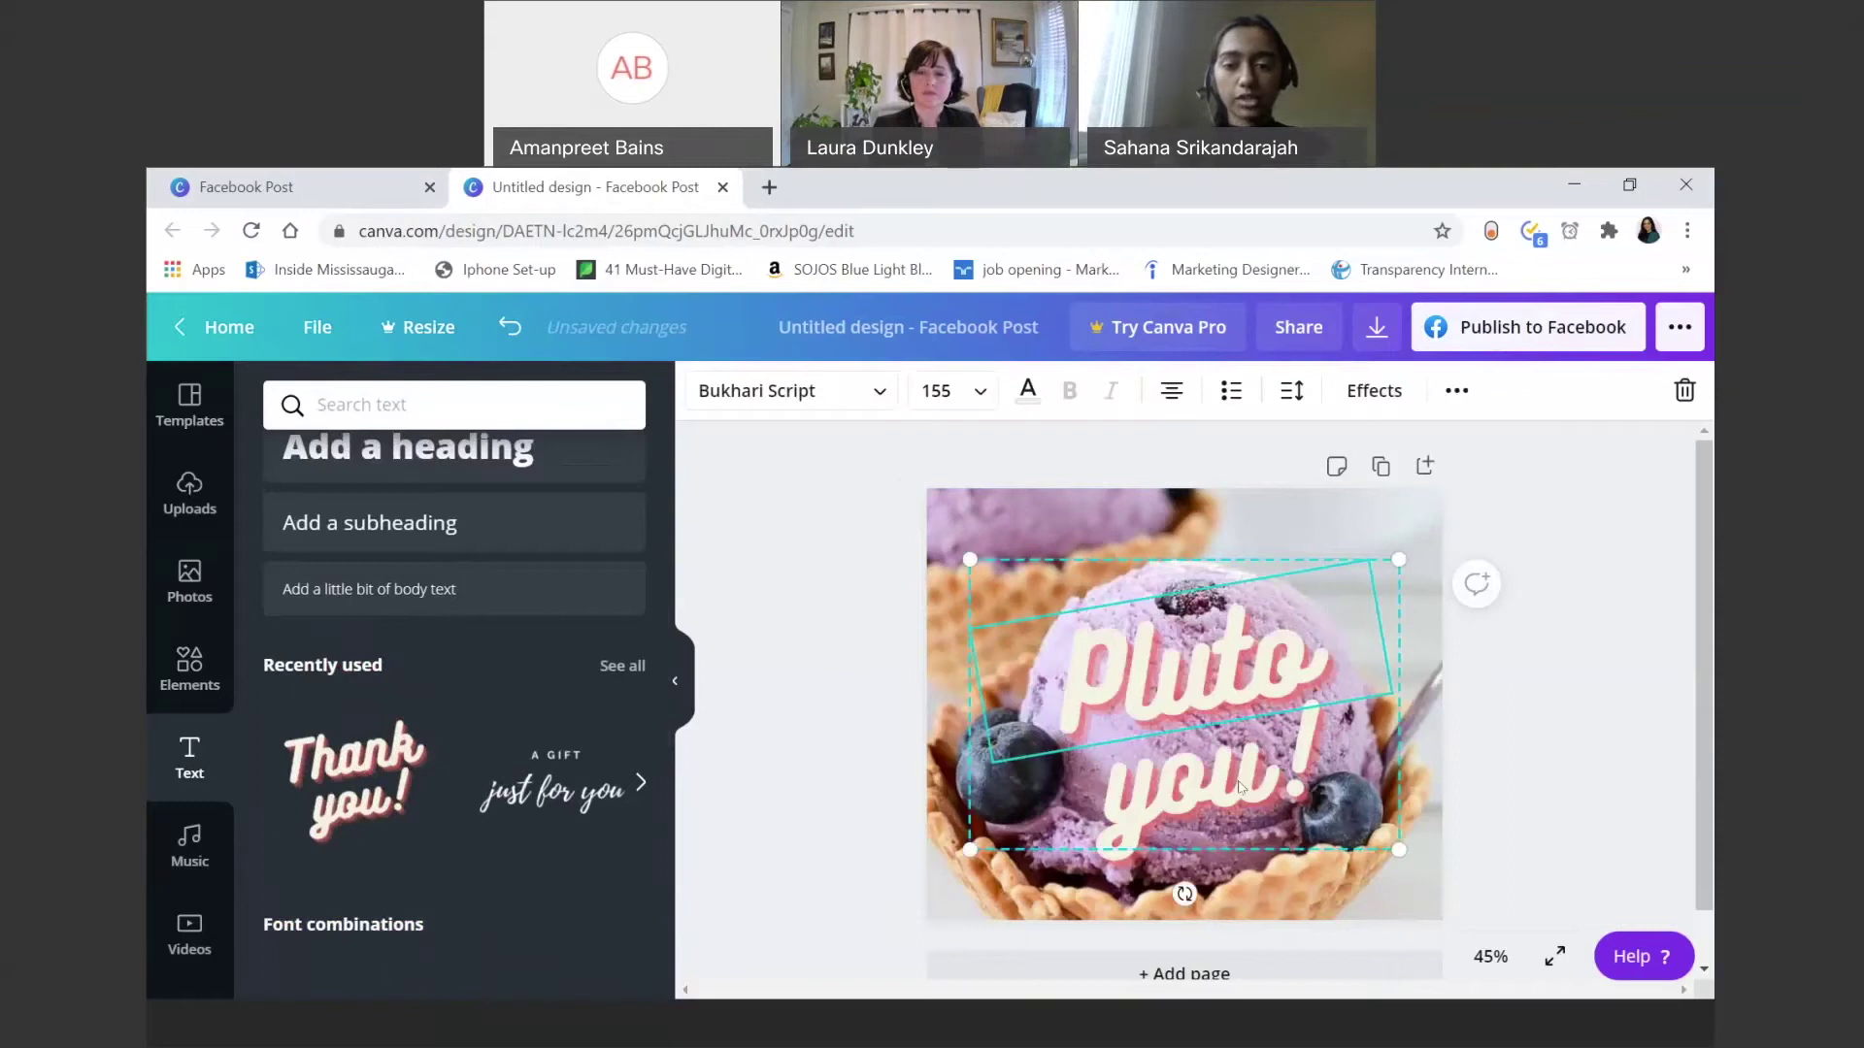
{"action": "double_click", "coordinate": [1238, 786]}
{"action": "key", "text": "BackSpace"}
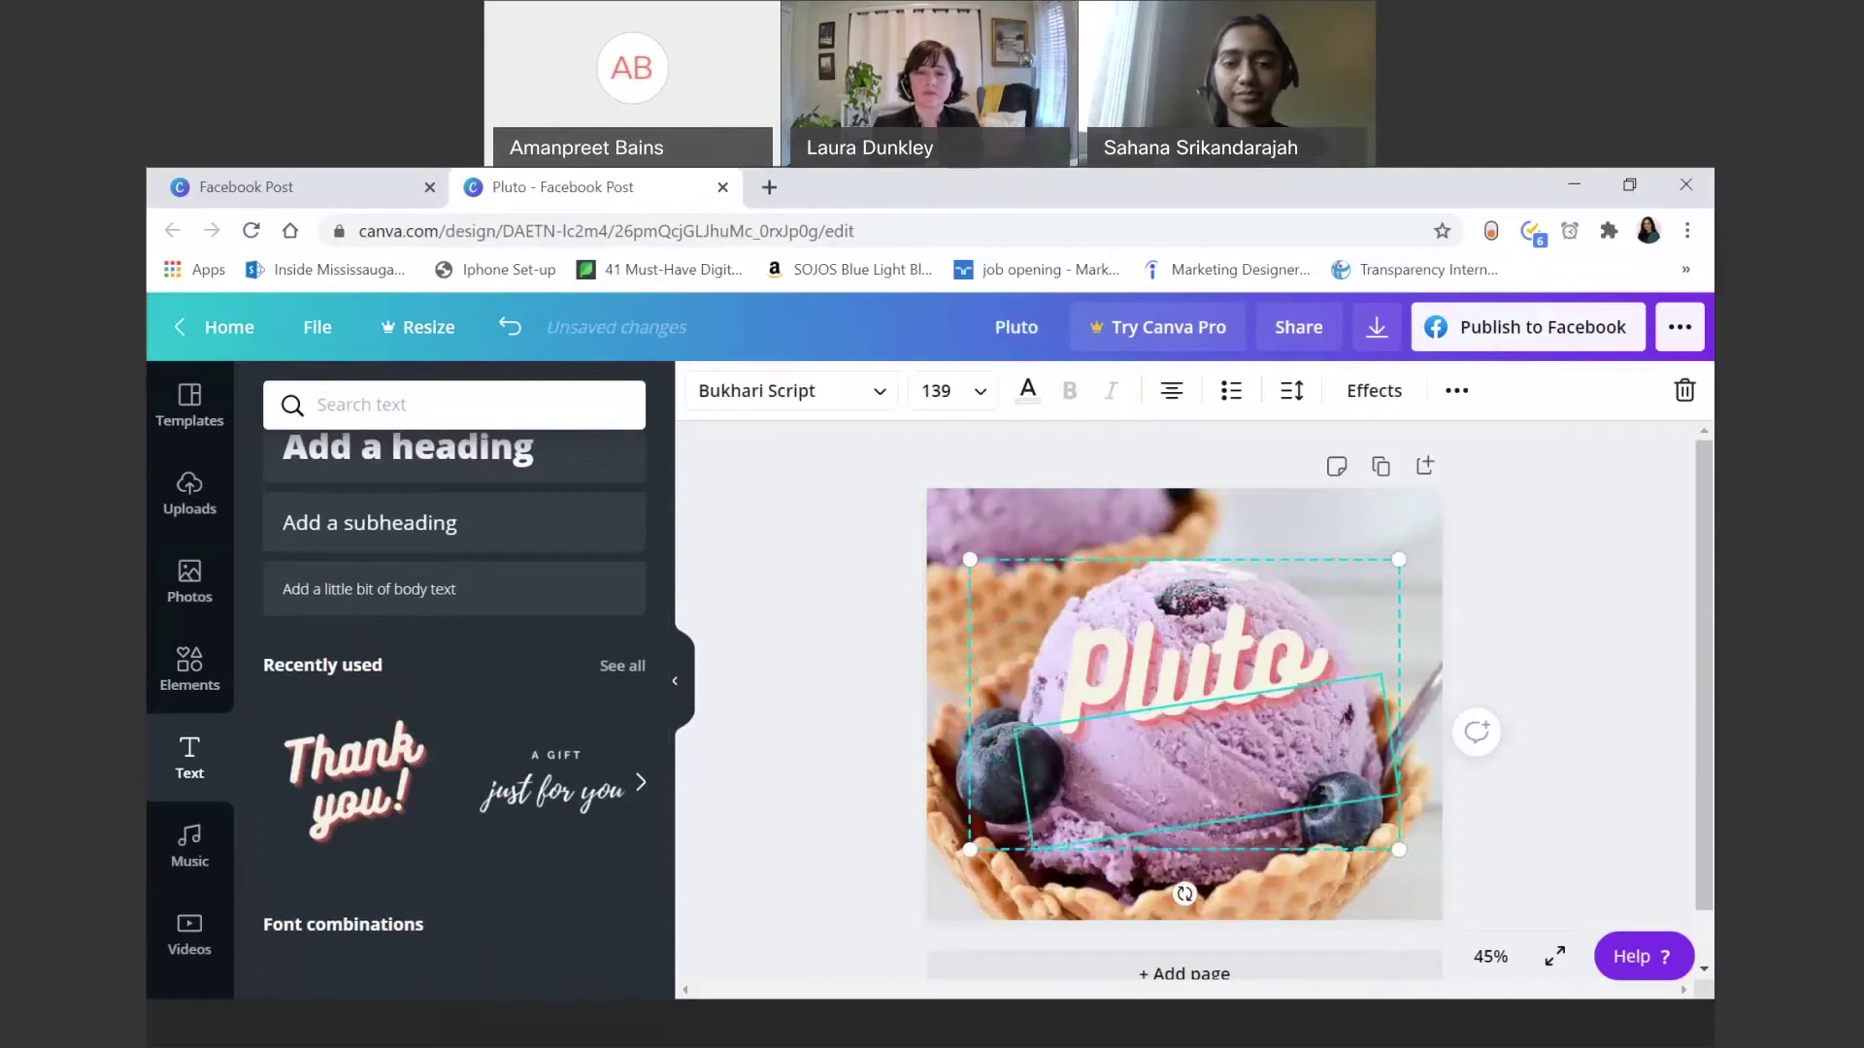
Step: Move the "Pluto" text from the centre to the lower-right corner of the photo
{"action": "left_click", "coordinate": [1000, 506]}
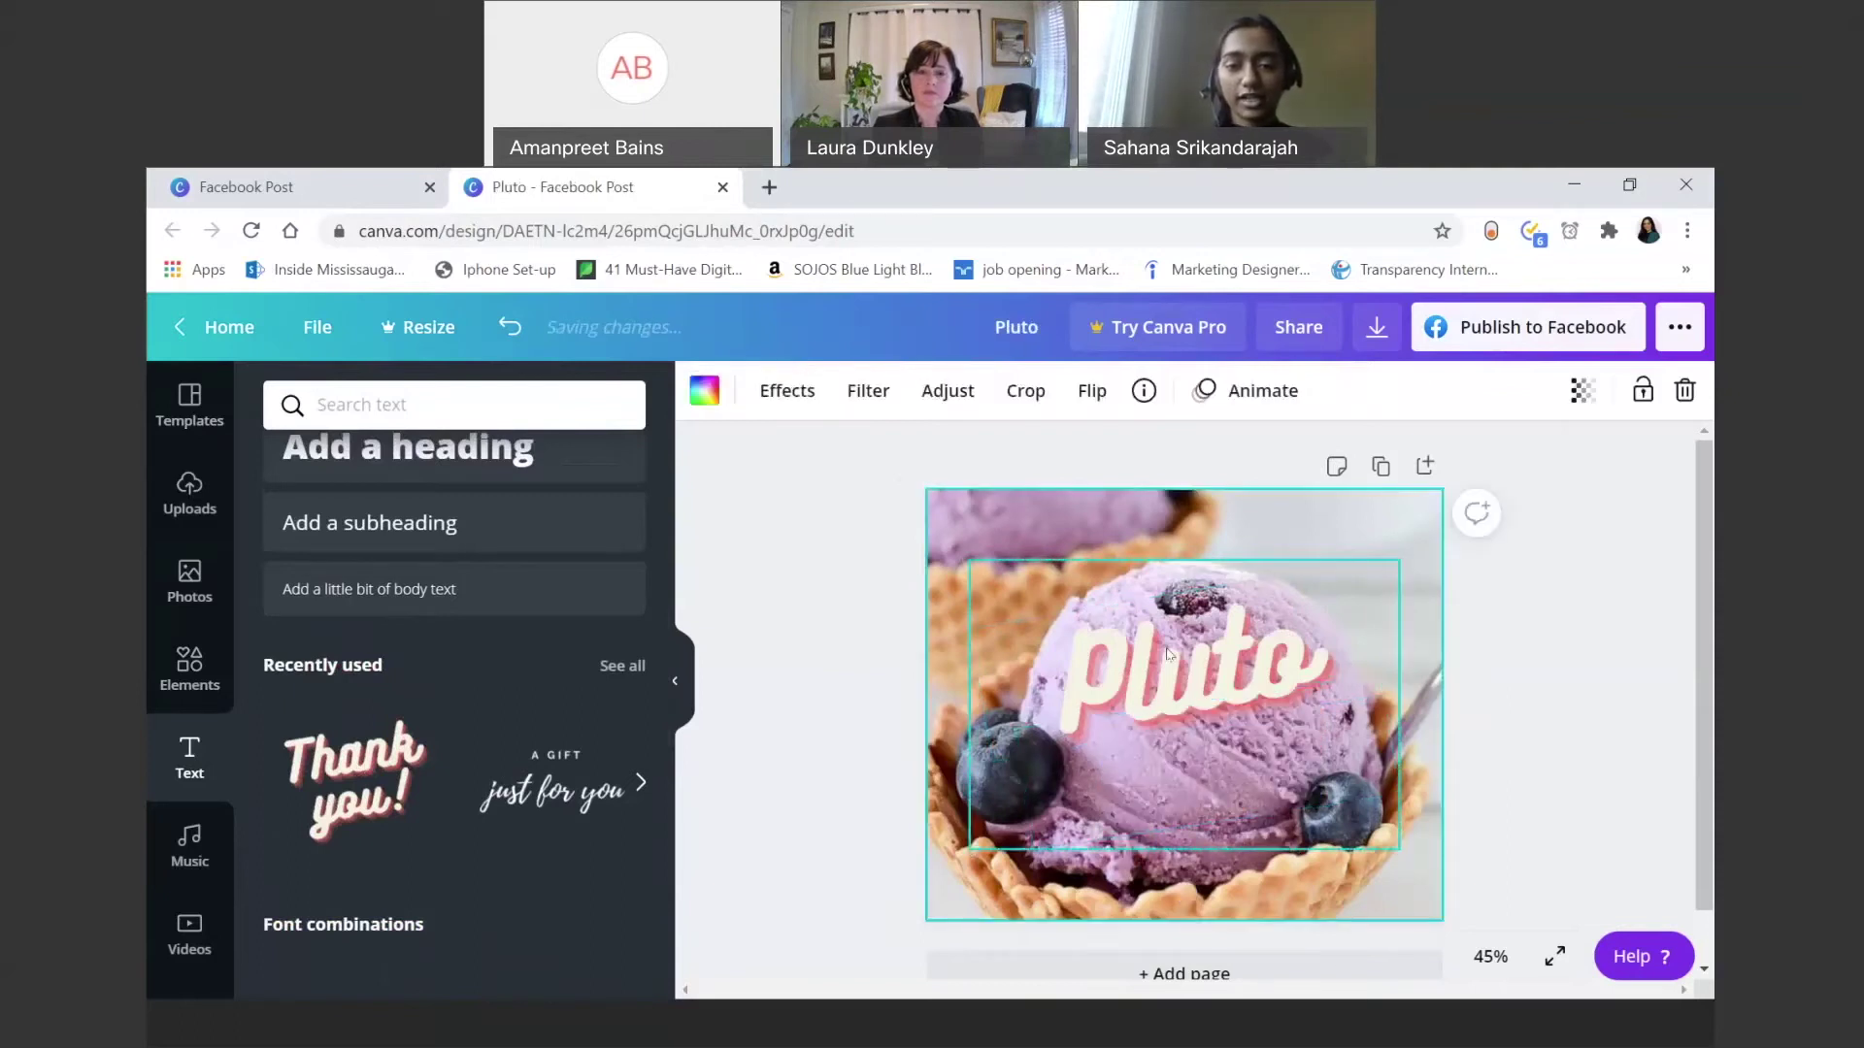
{"action": "left_click", "coordinate": [1194, 714]}
{"action": "left_click_drag", "start_coordinate": [1193, 713], "coordinate": [1269, 826]}
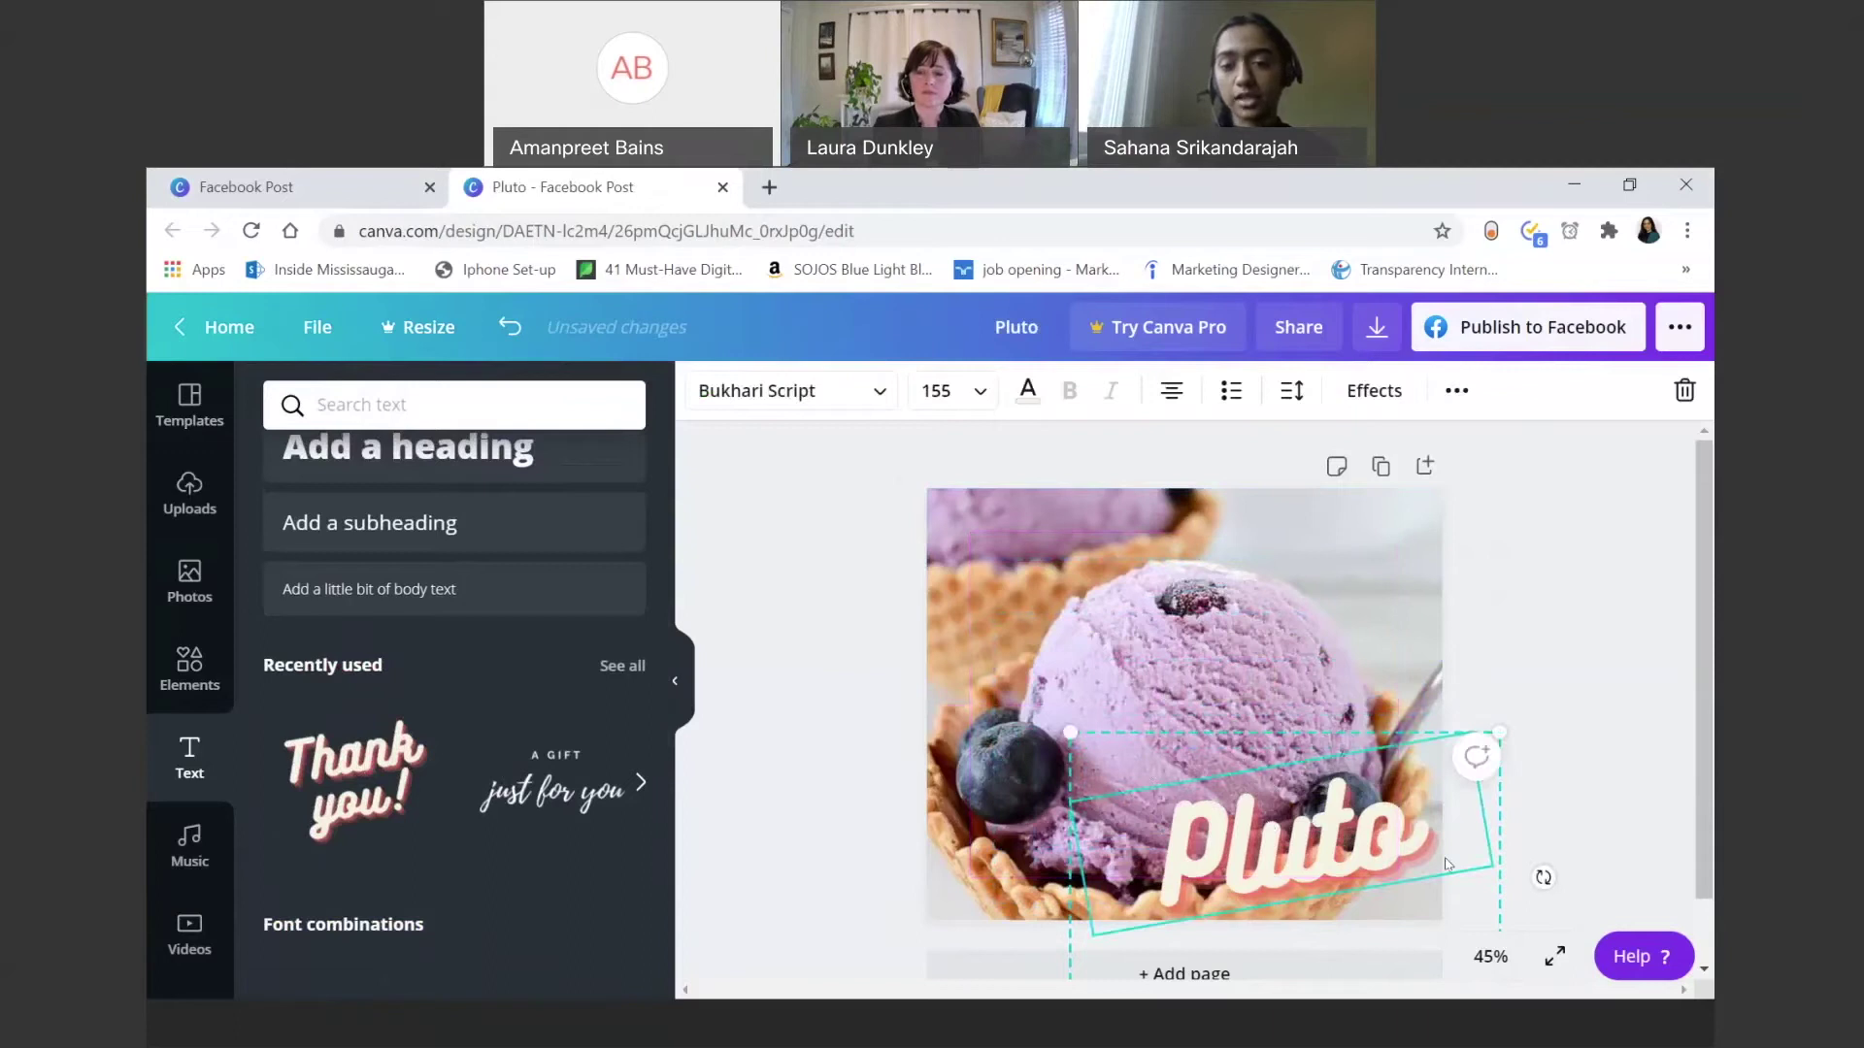
{"action": "left_click_drag", "start_coordinate": [1300, 848], "coordinate": [1301, 847]}
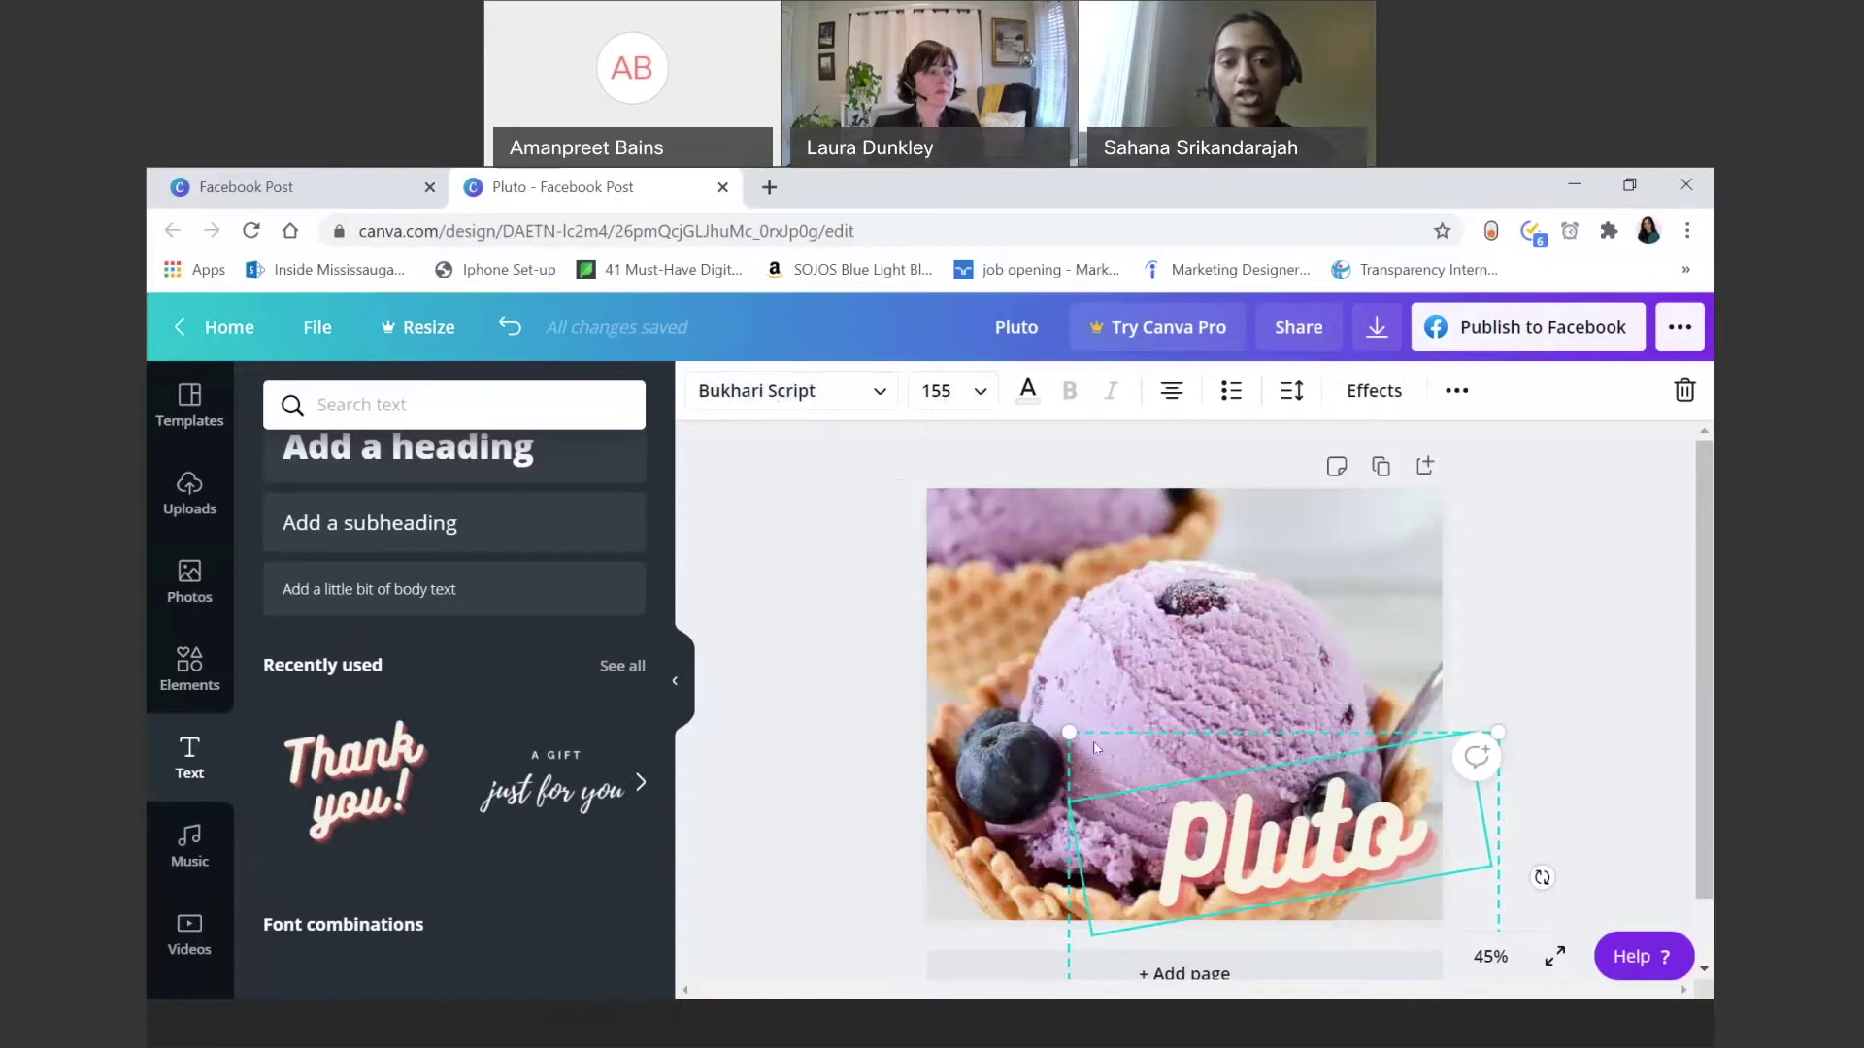
Step: Set the "Pluto" text's font size to 113 and shift it slightly closer to the photo's lower-right corner
{"action": "left_click", "coordinate": [937, 390]}
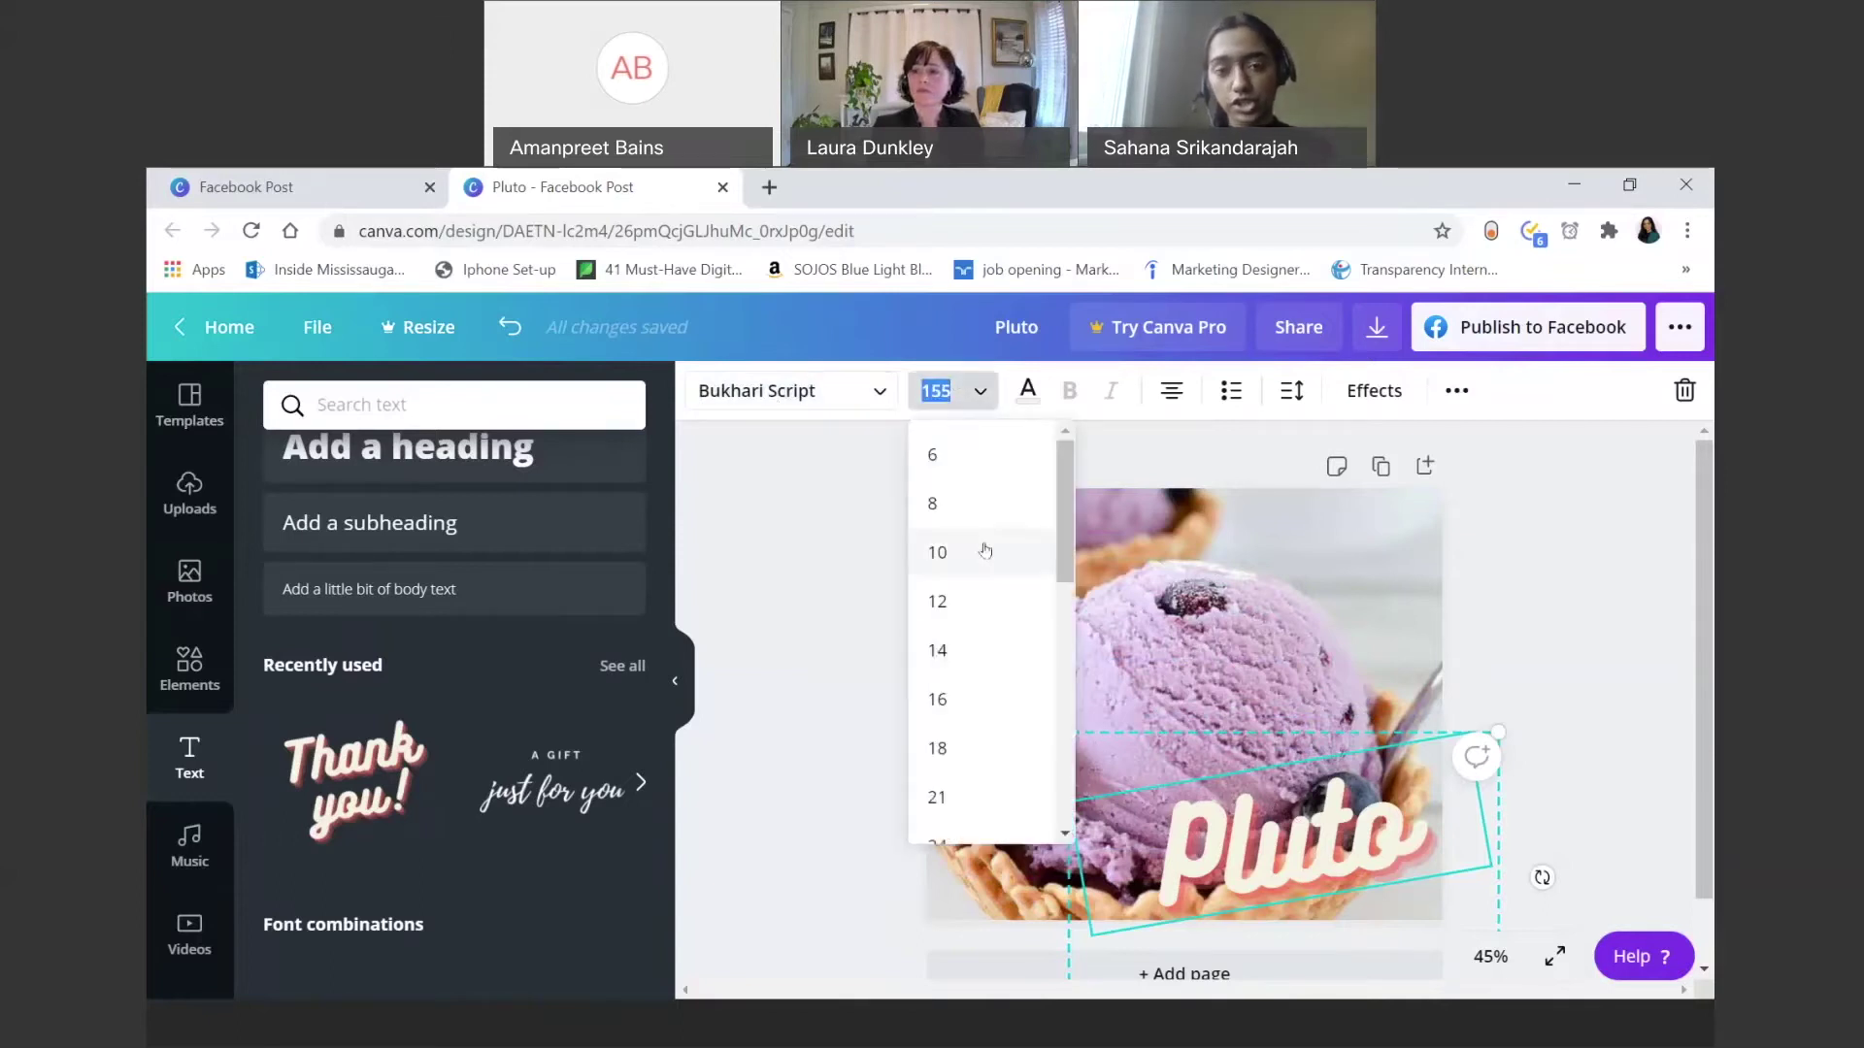
{"action": "type", "text": "113"}
{"action": "key", "text": "Return"}
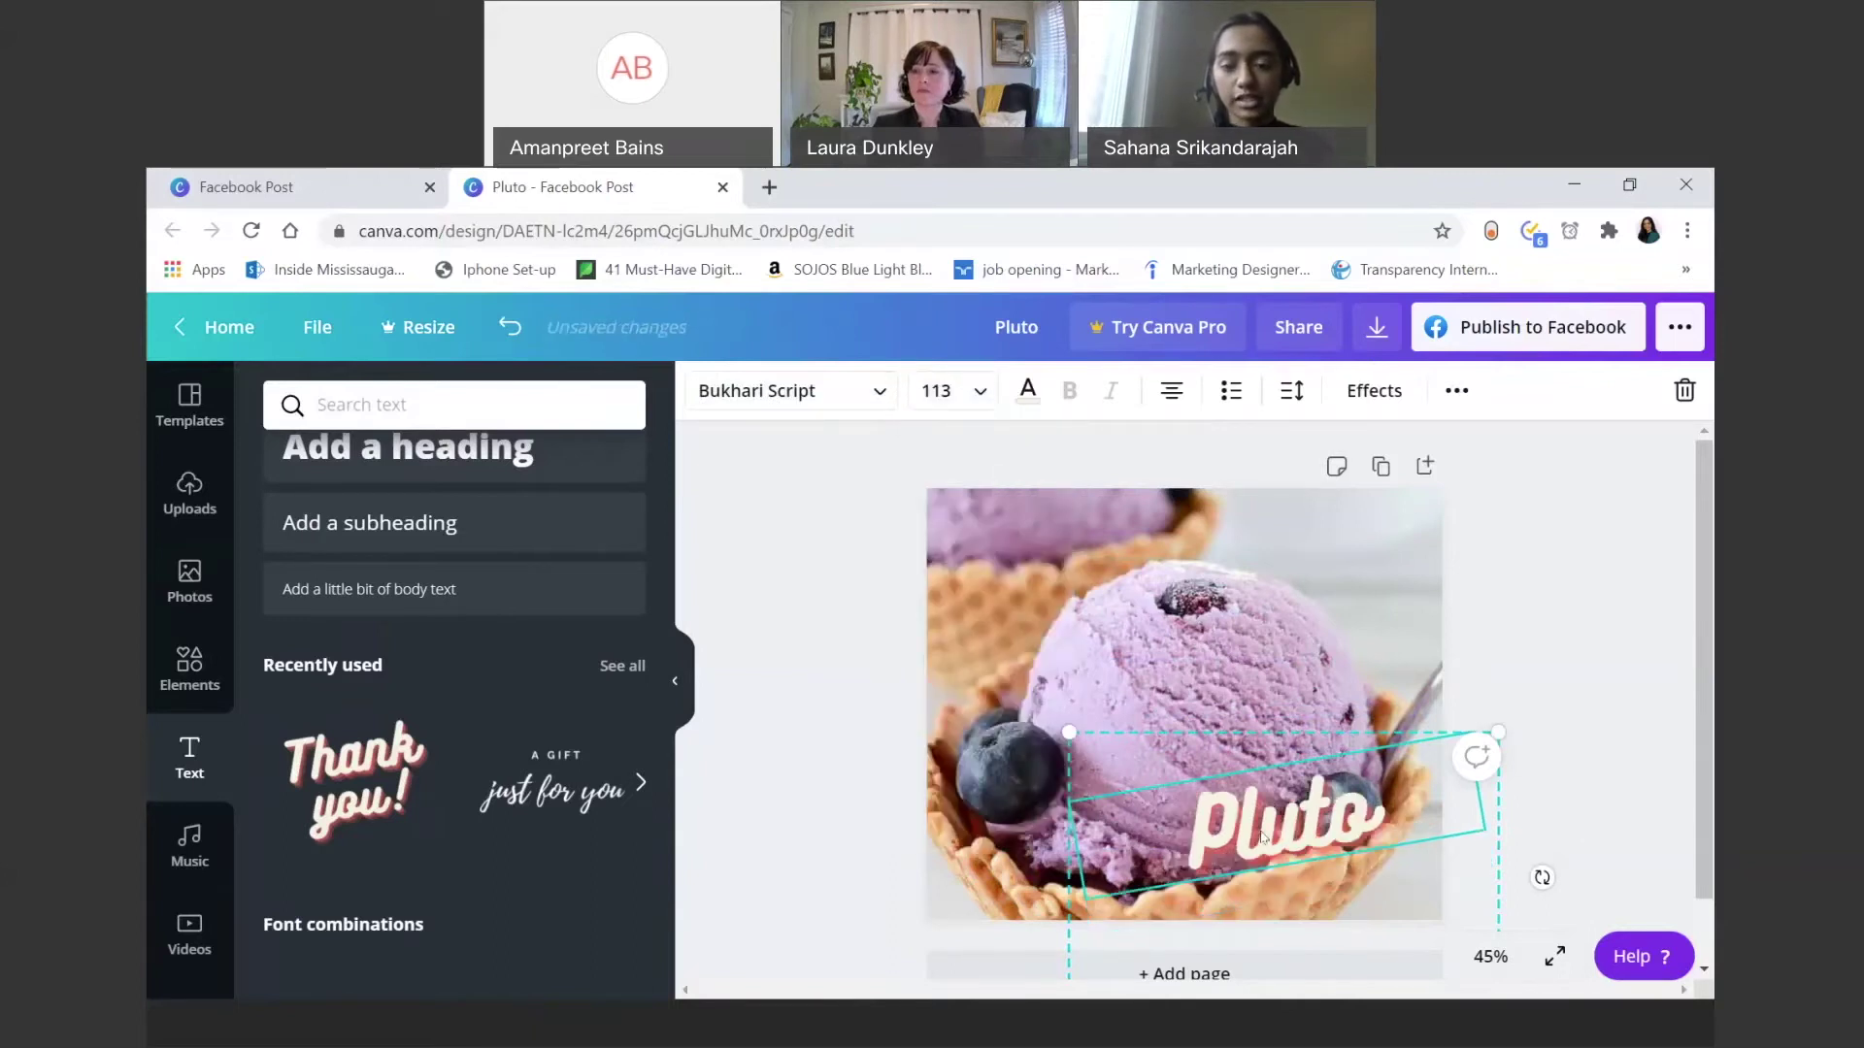
{"action": "left_click_drag", "start_coordinate": [1264, 840], "coordinate": [1304, 866]}
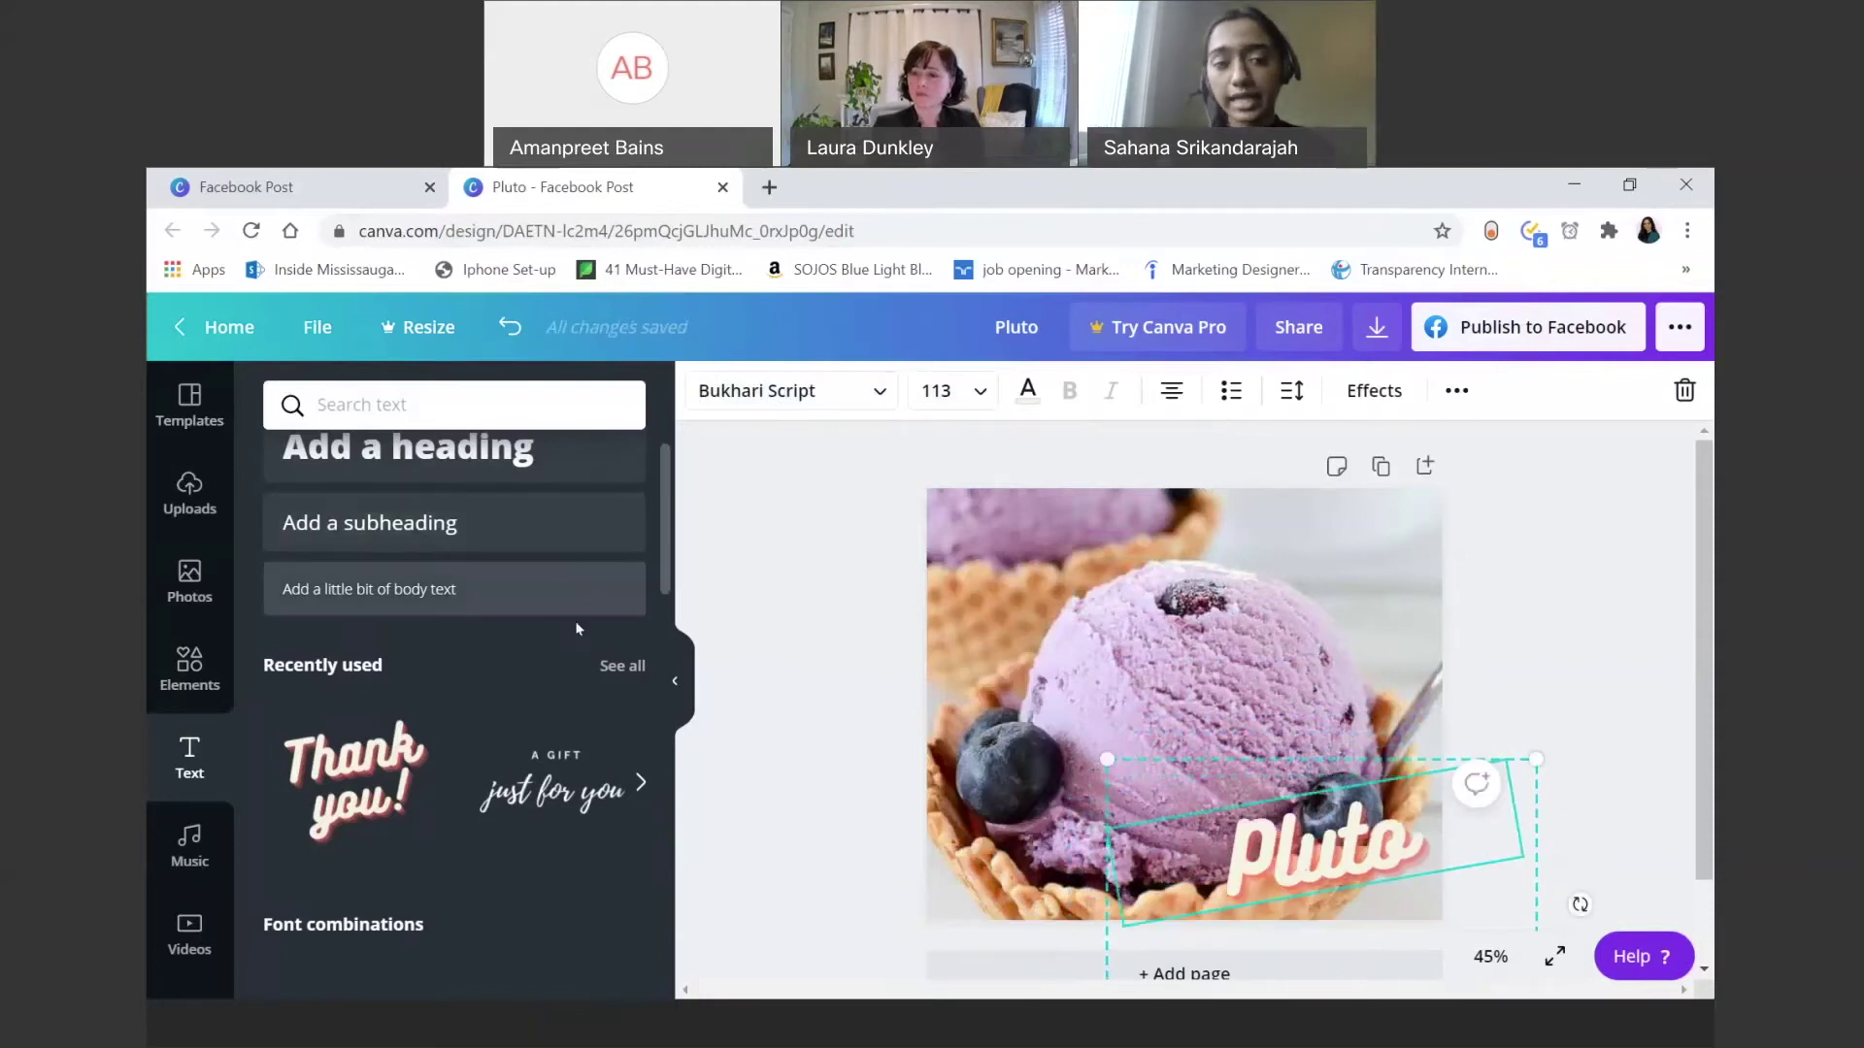
Step: Add a subheading to the page with the text "New Ice Cream Alert"
{"action": "scroll", "coordinate": [574, 621], "scroll_direction": "up", "scroll_amount": 1}
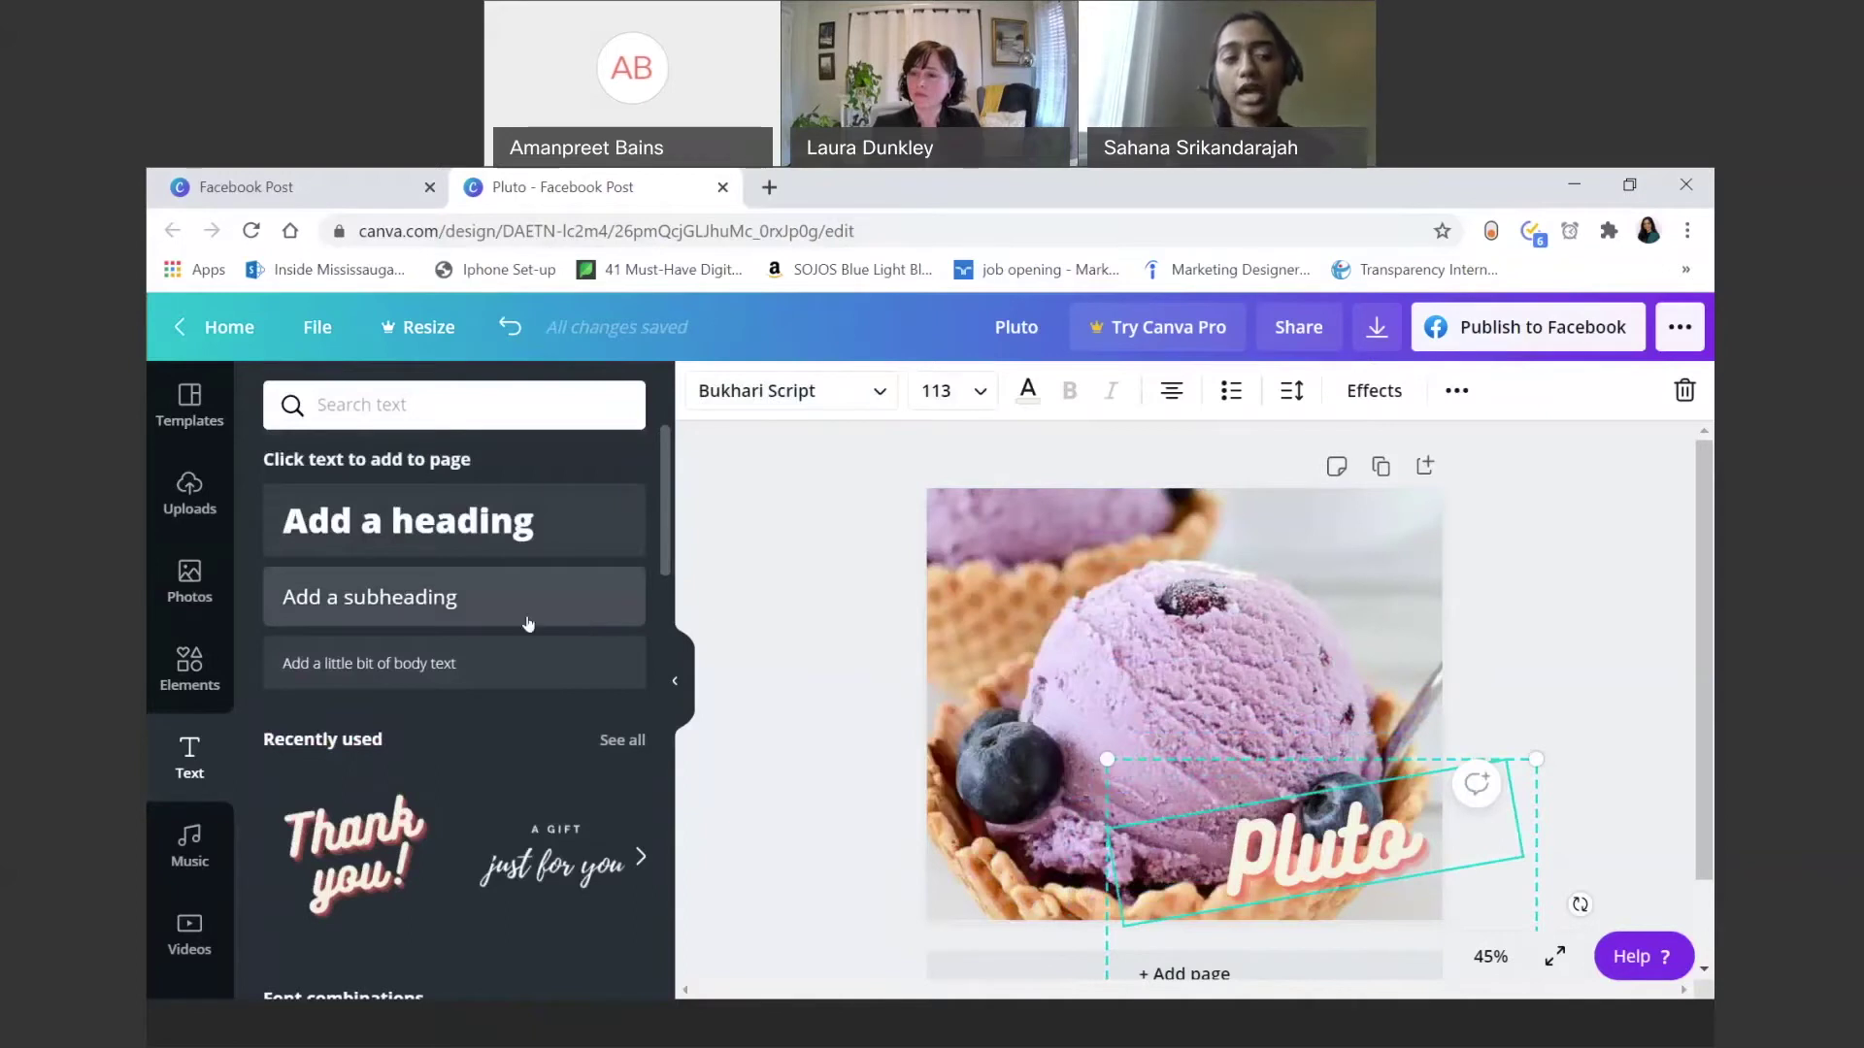
{"action": "left_click", "coordinate": [528, 623]}
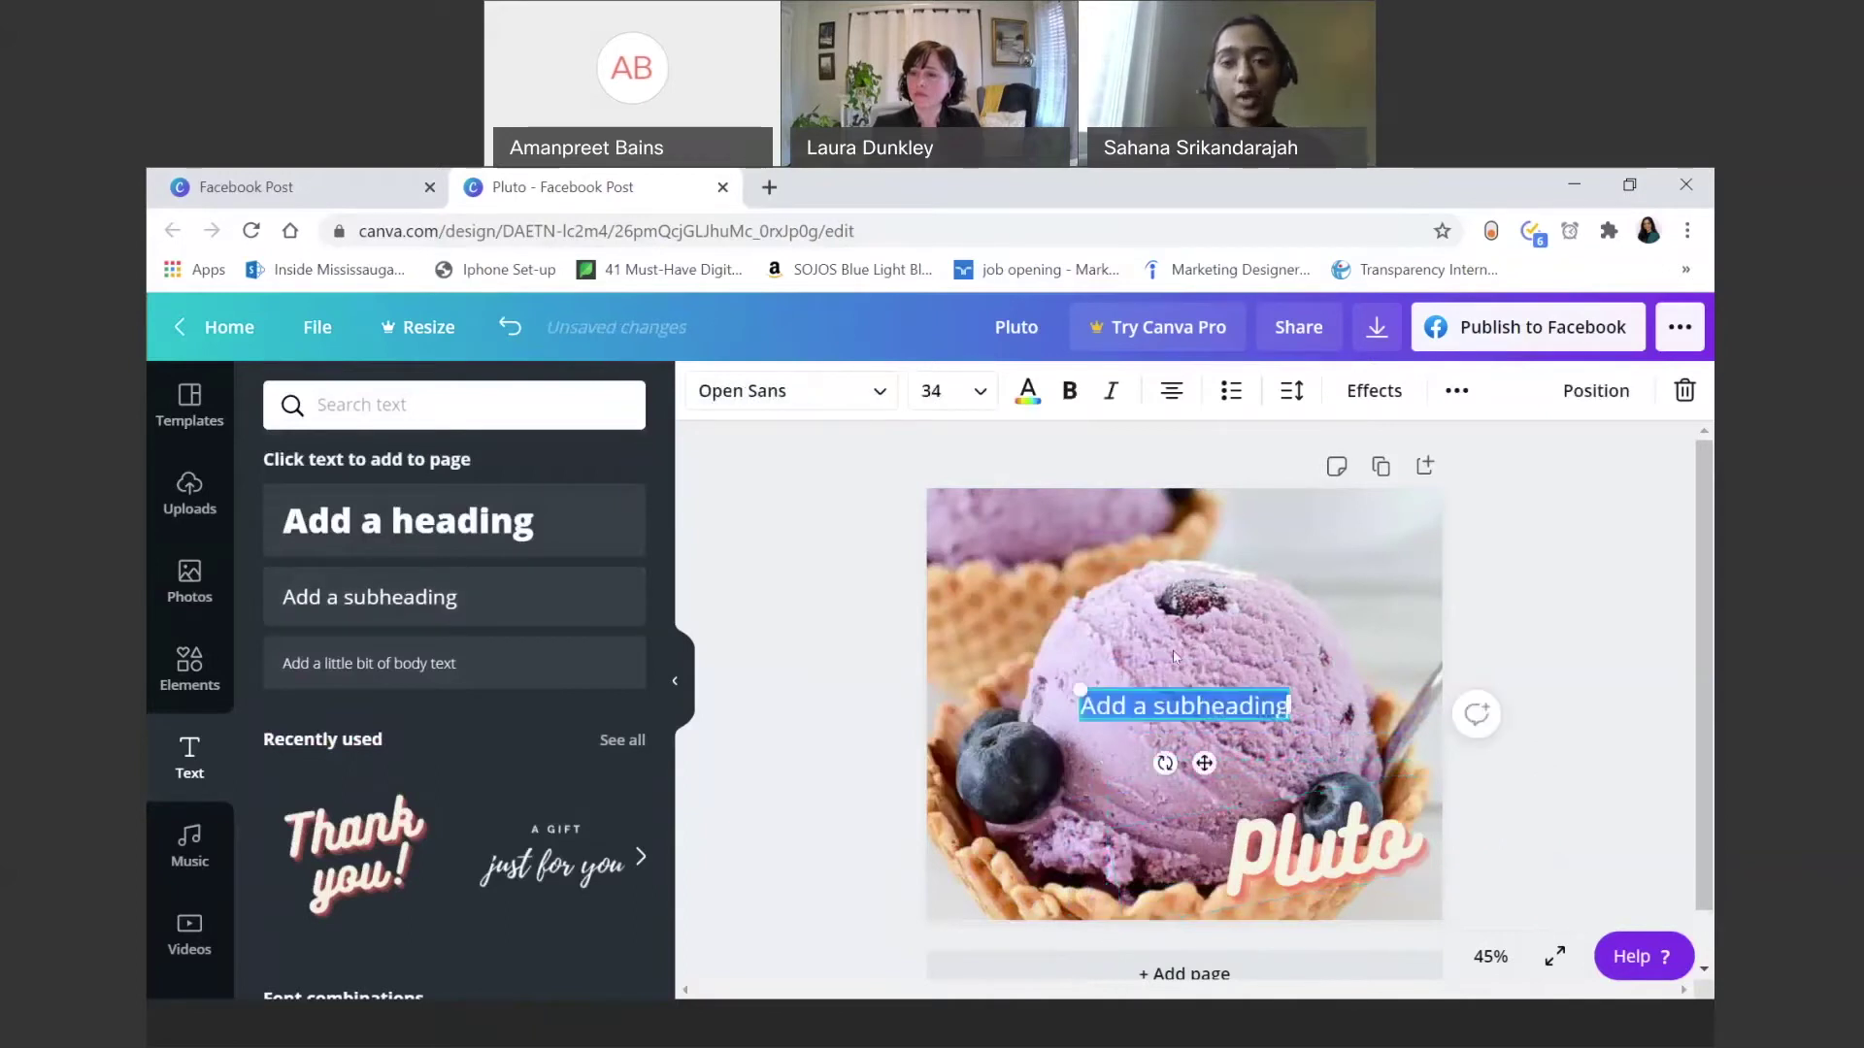
{"action": "key", "text": "BackSpace"}
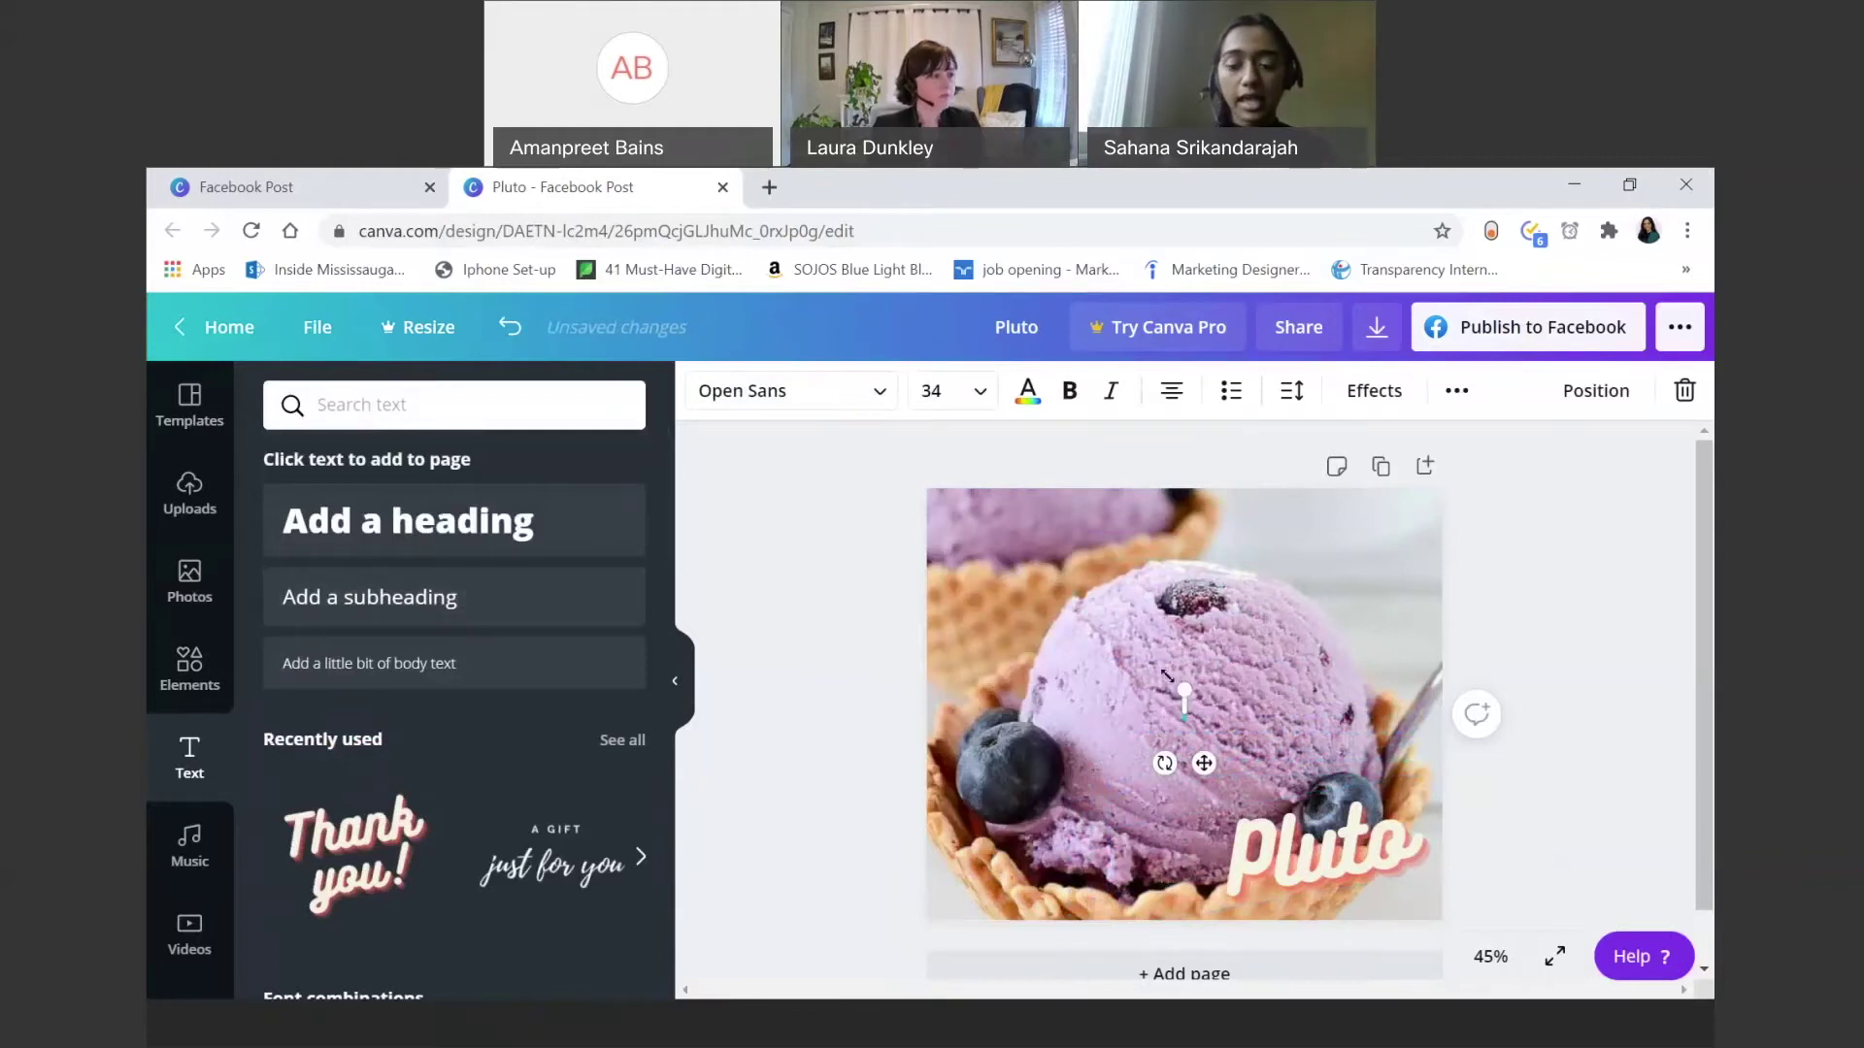
{"action": "type", "text": "New"}
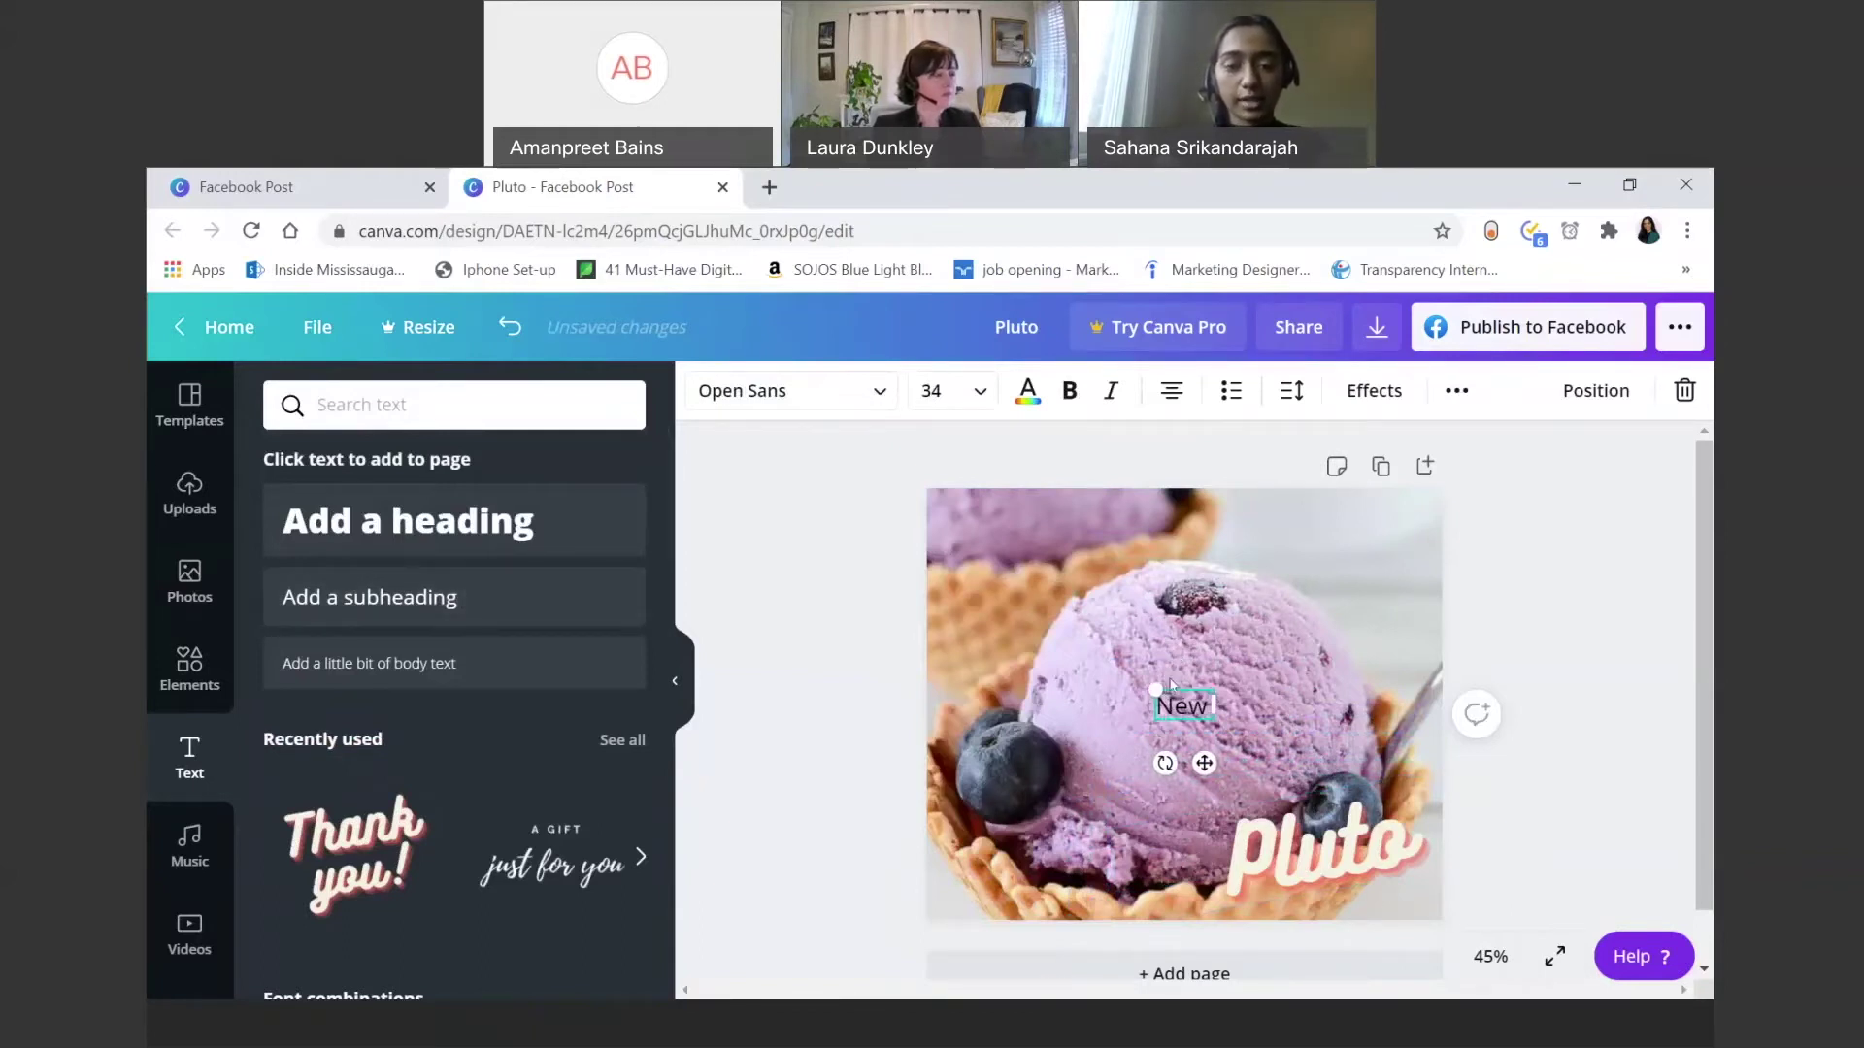
{"action": "type", "text": "! I"}
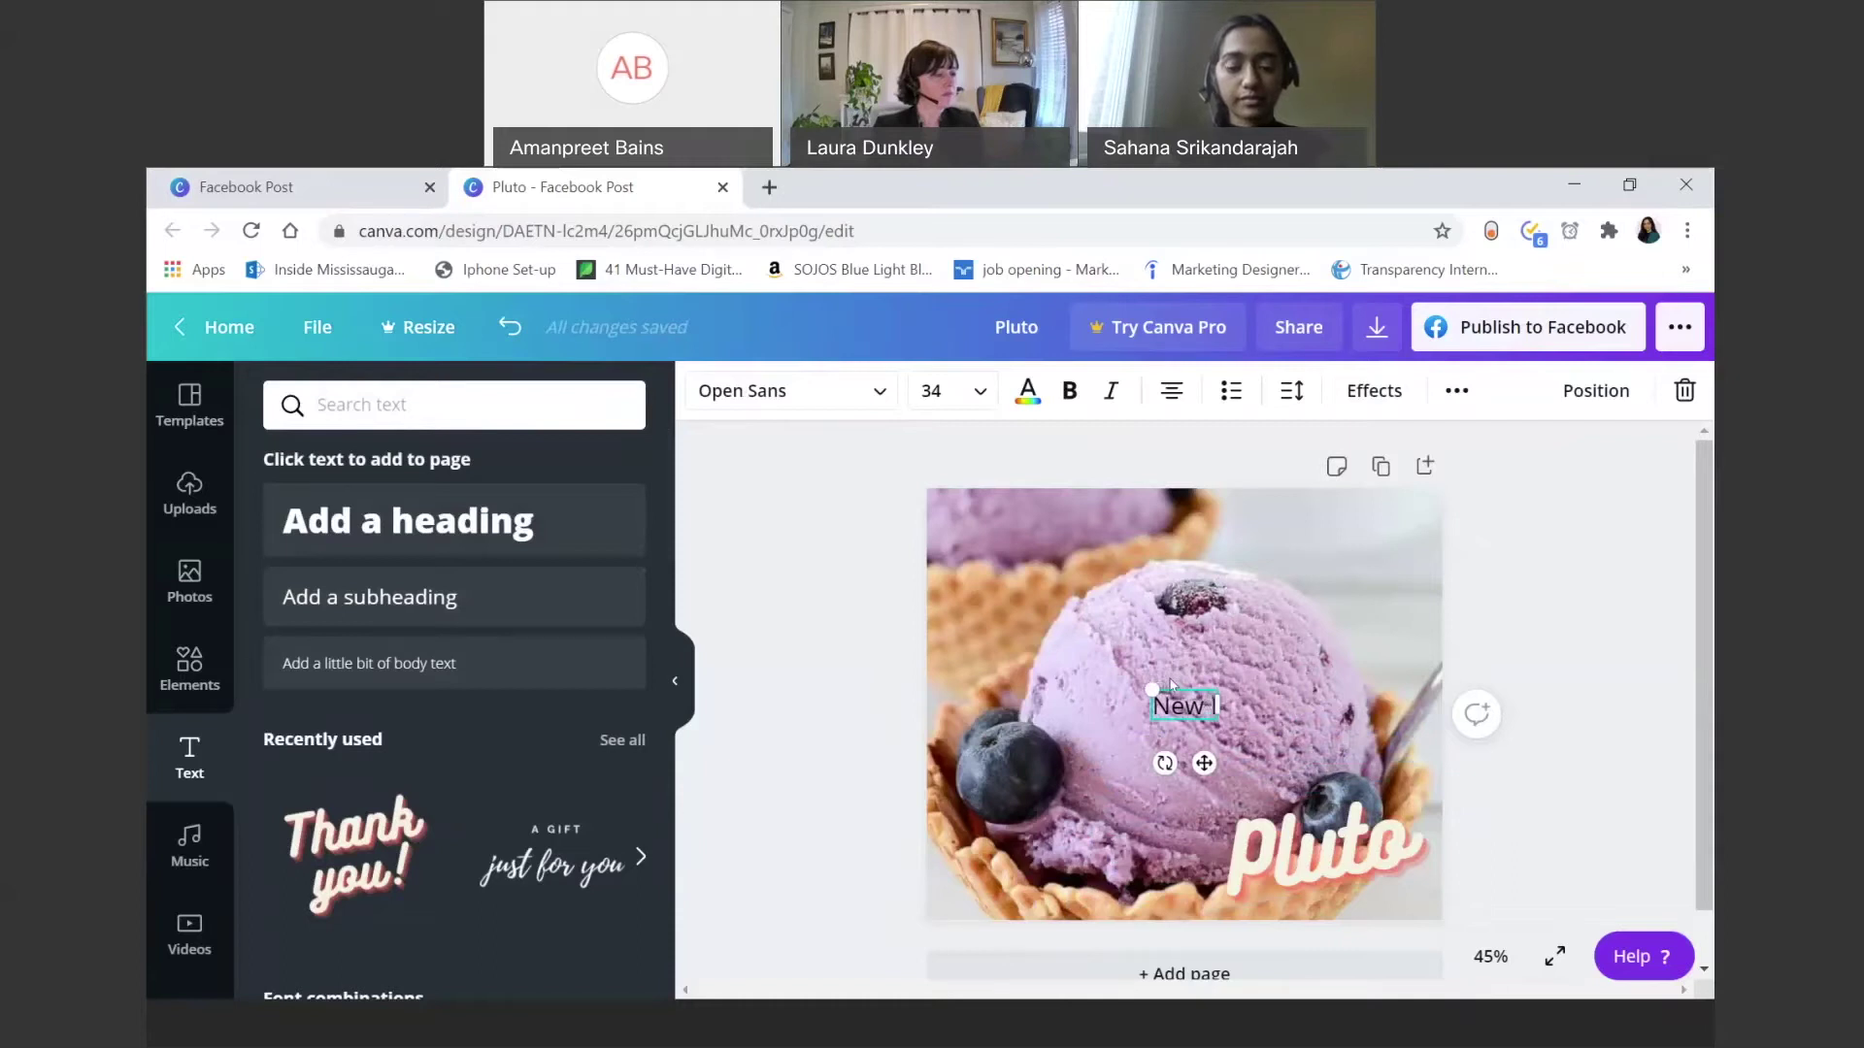
{"action": "type", "text": "ce Crea"}
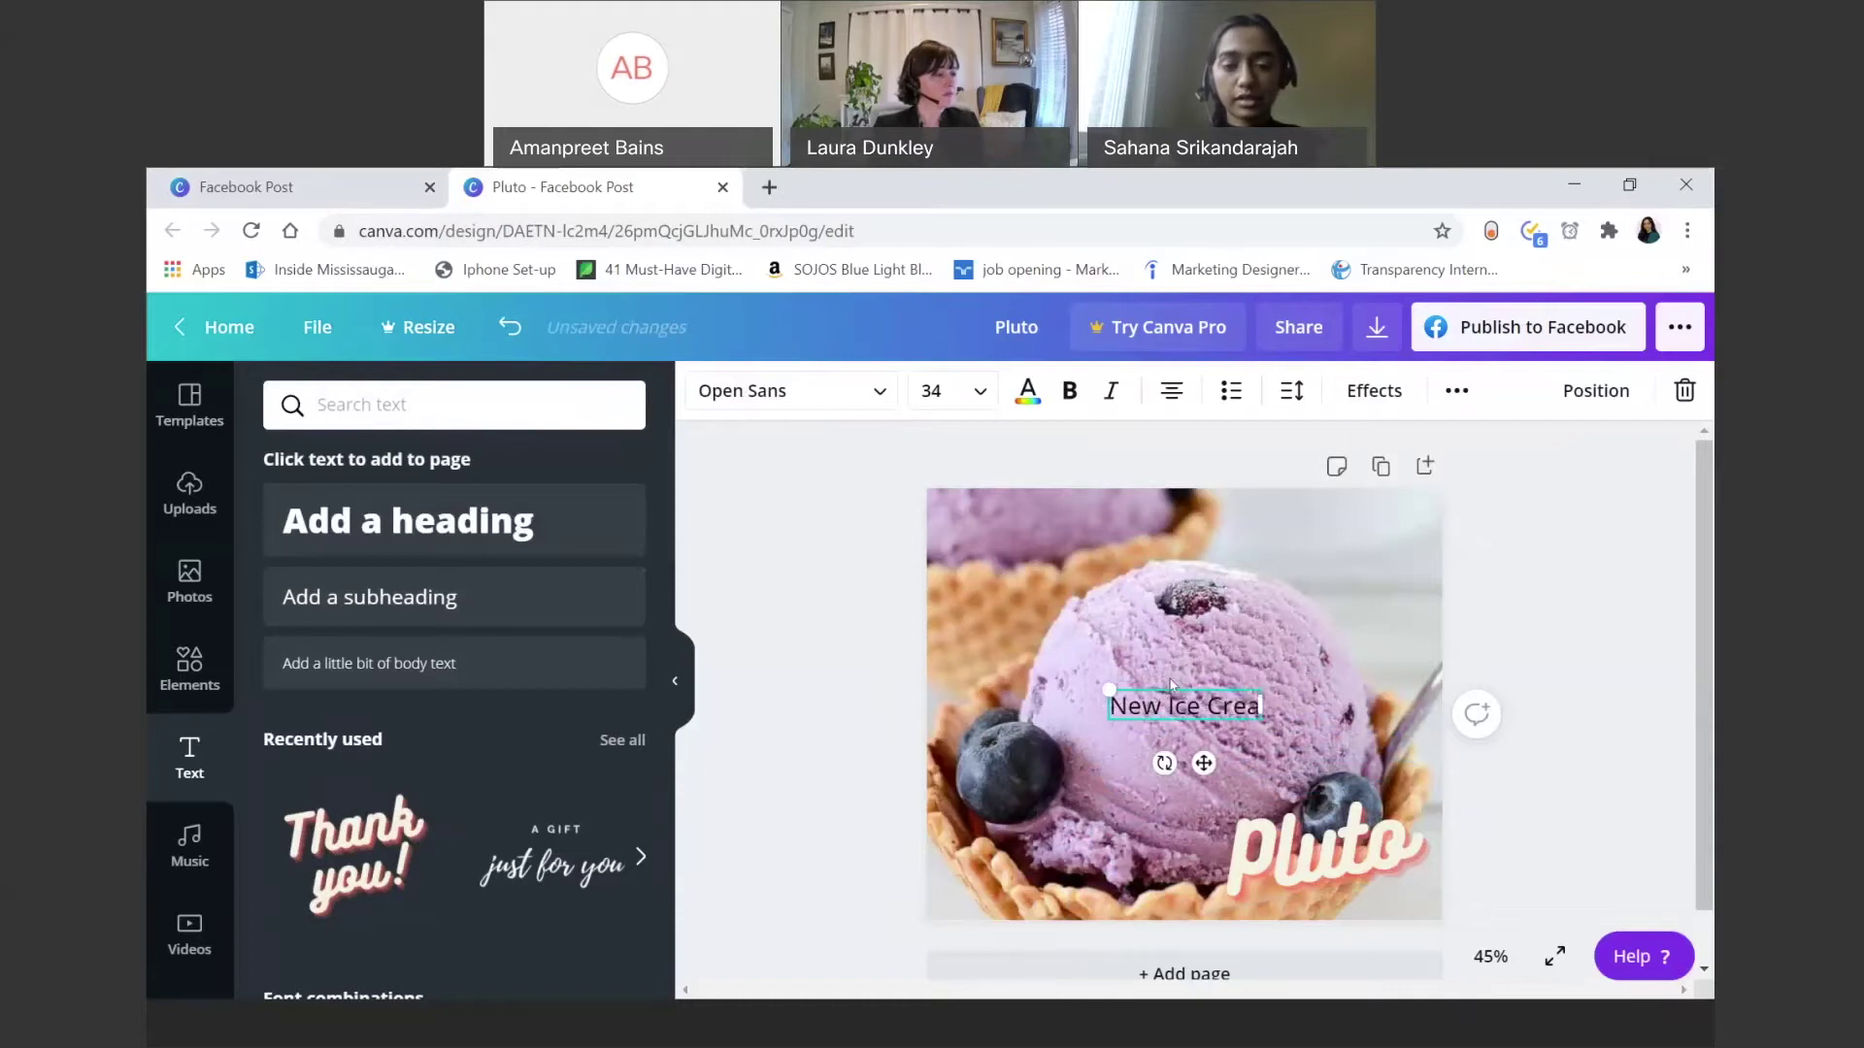
{"action": "type", "text": "m Alert"}
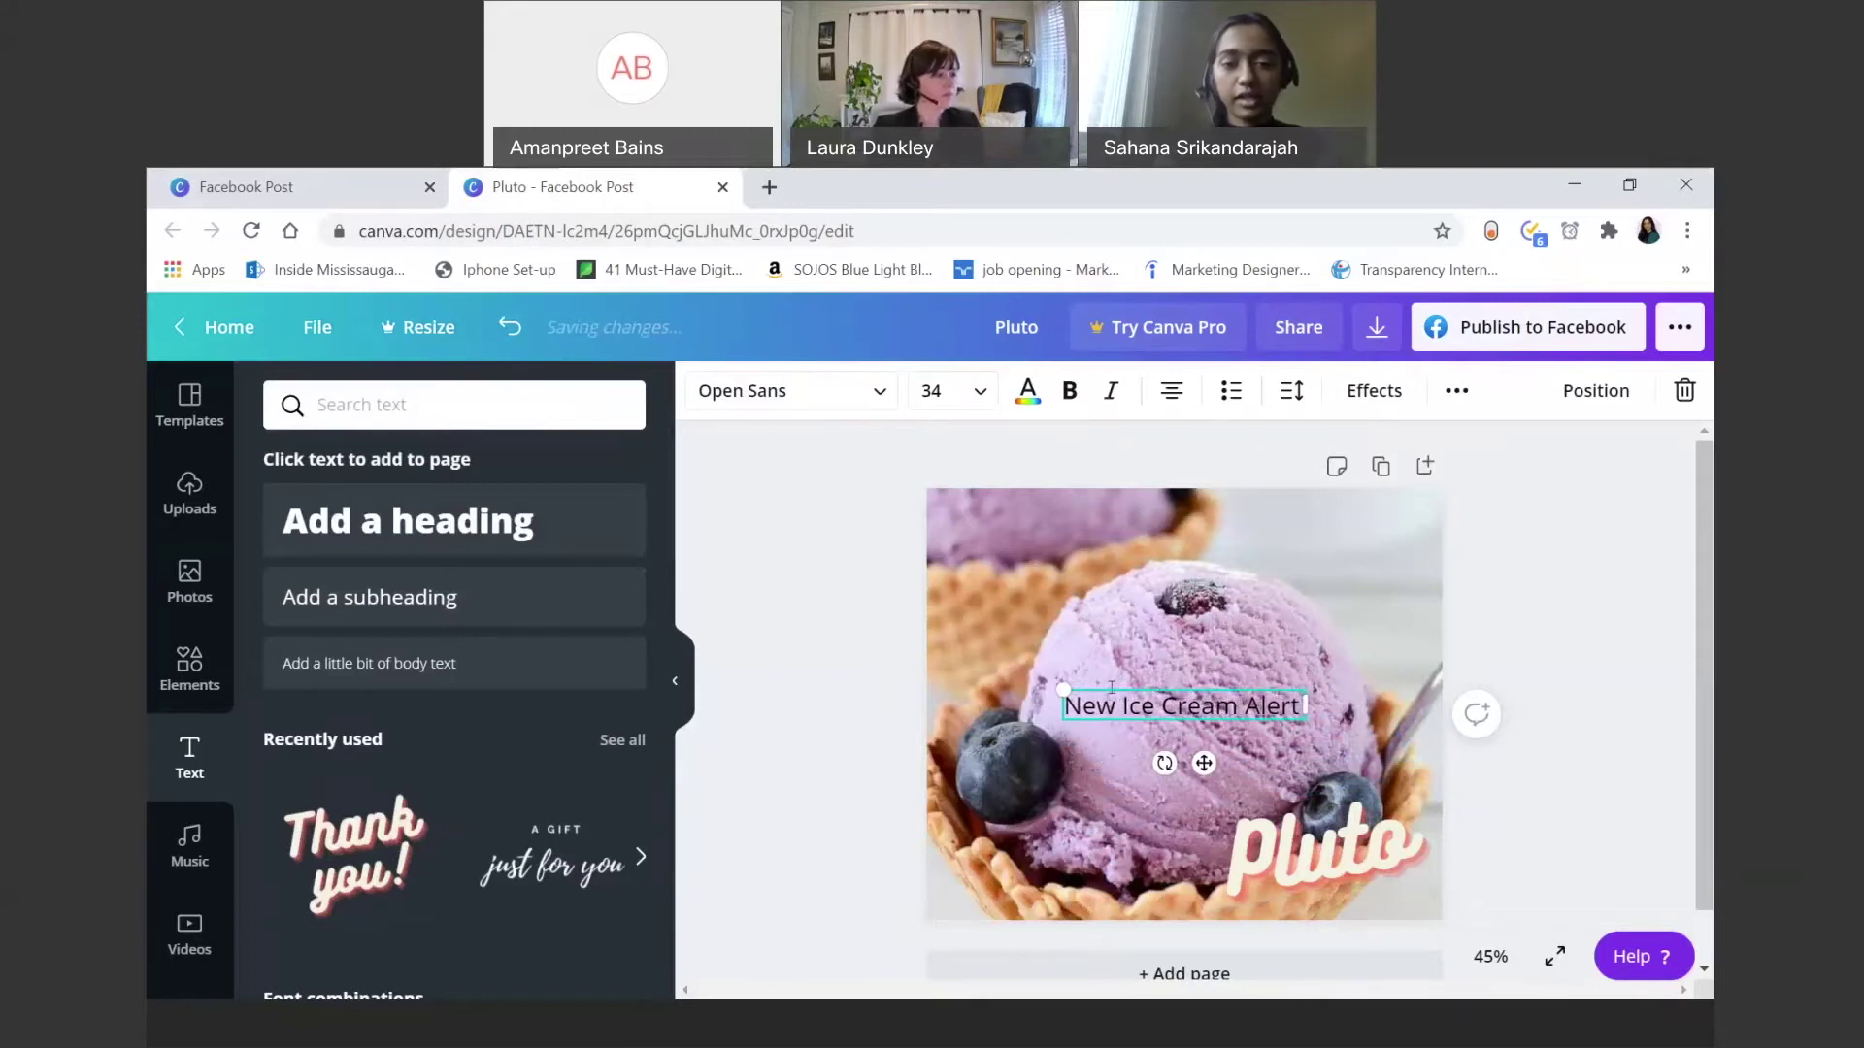
Step: Set the "New Ice Cream Alert" subheading's font to Tropika Script and move it just above the "Pluto" text
{"action": "left_click_drag", "start_coordinate": [1065, 702], "coordinate": [1298, 706]}
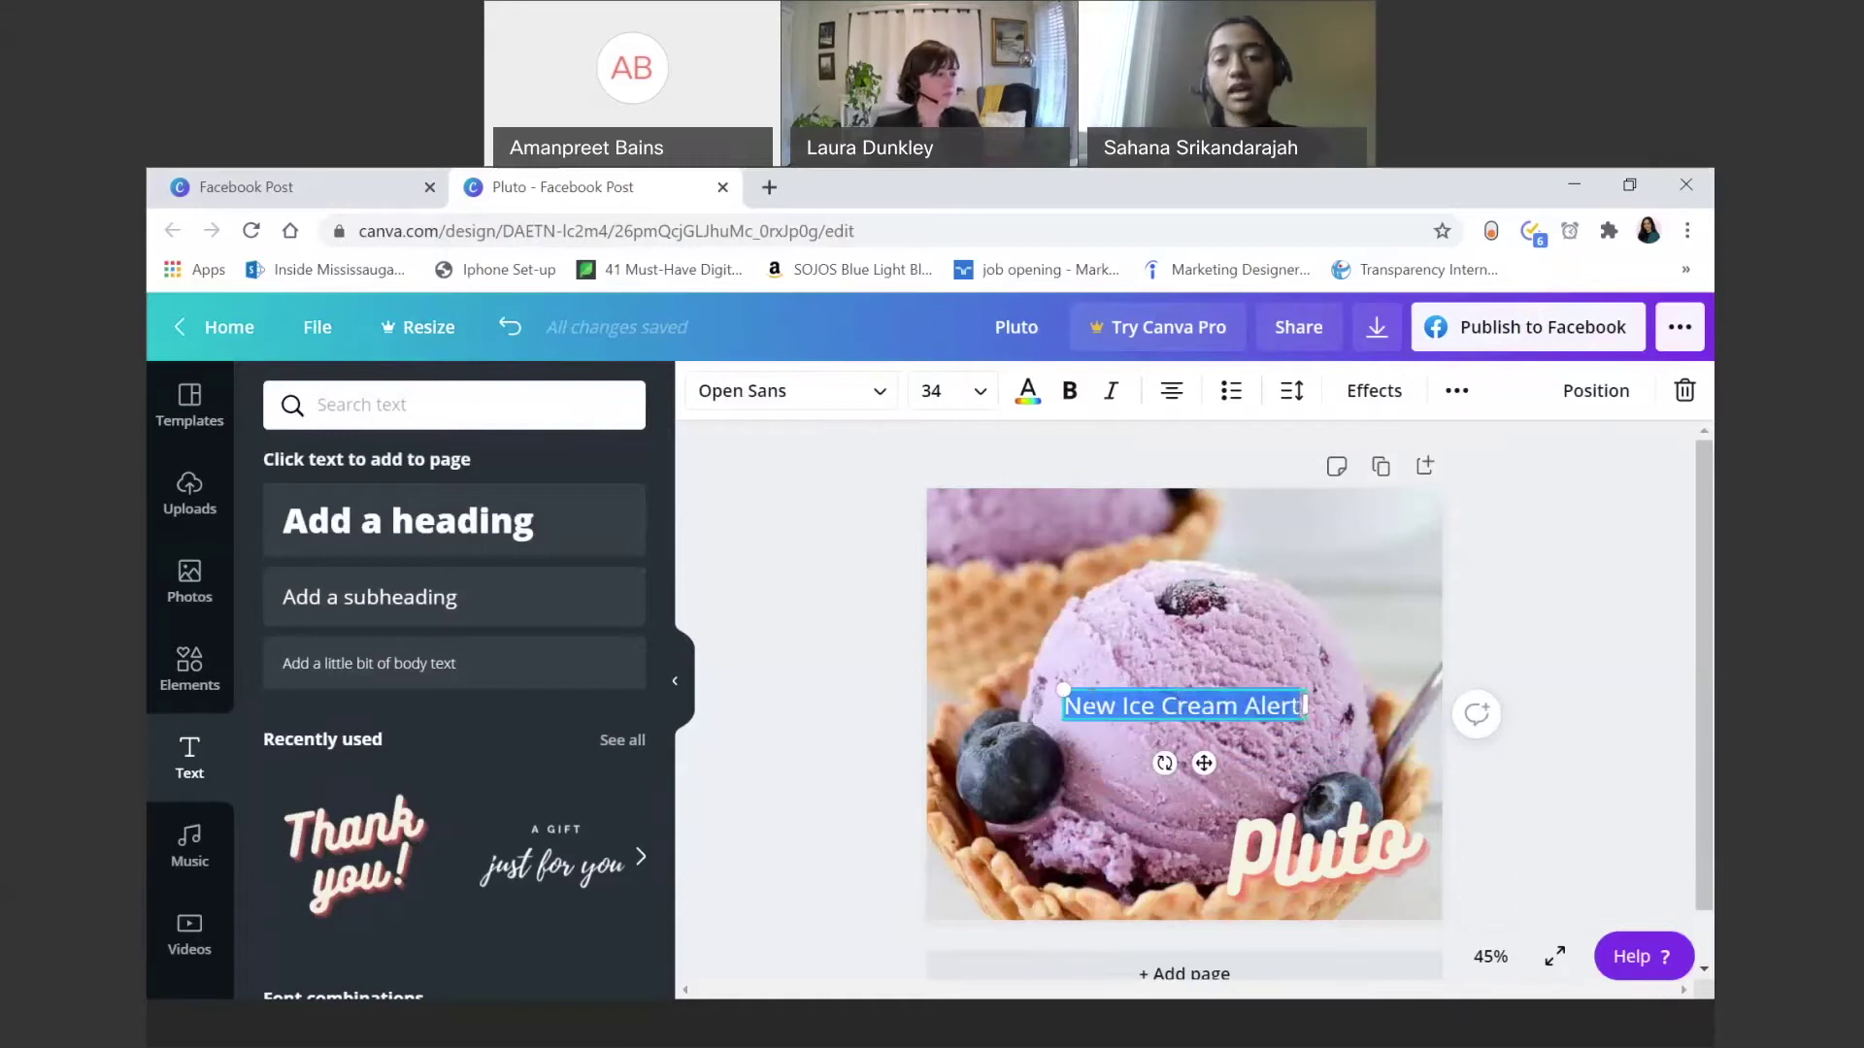
{"action": "left_click", "coordinate": [760, 394]}
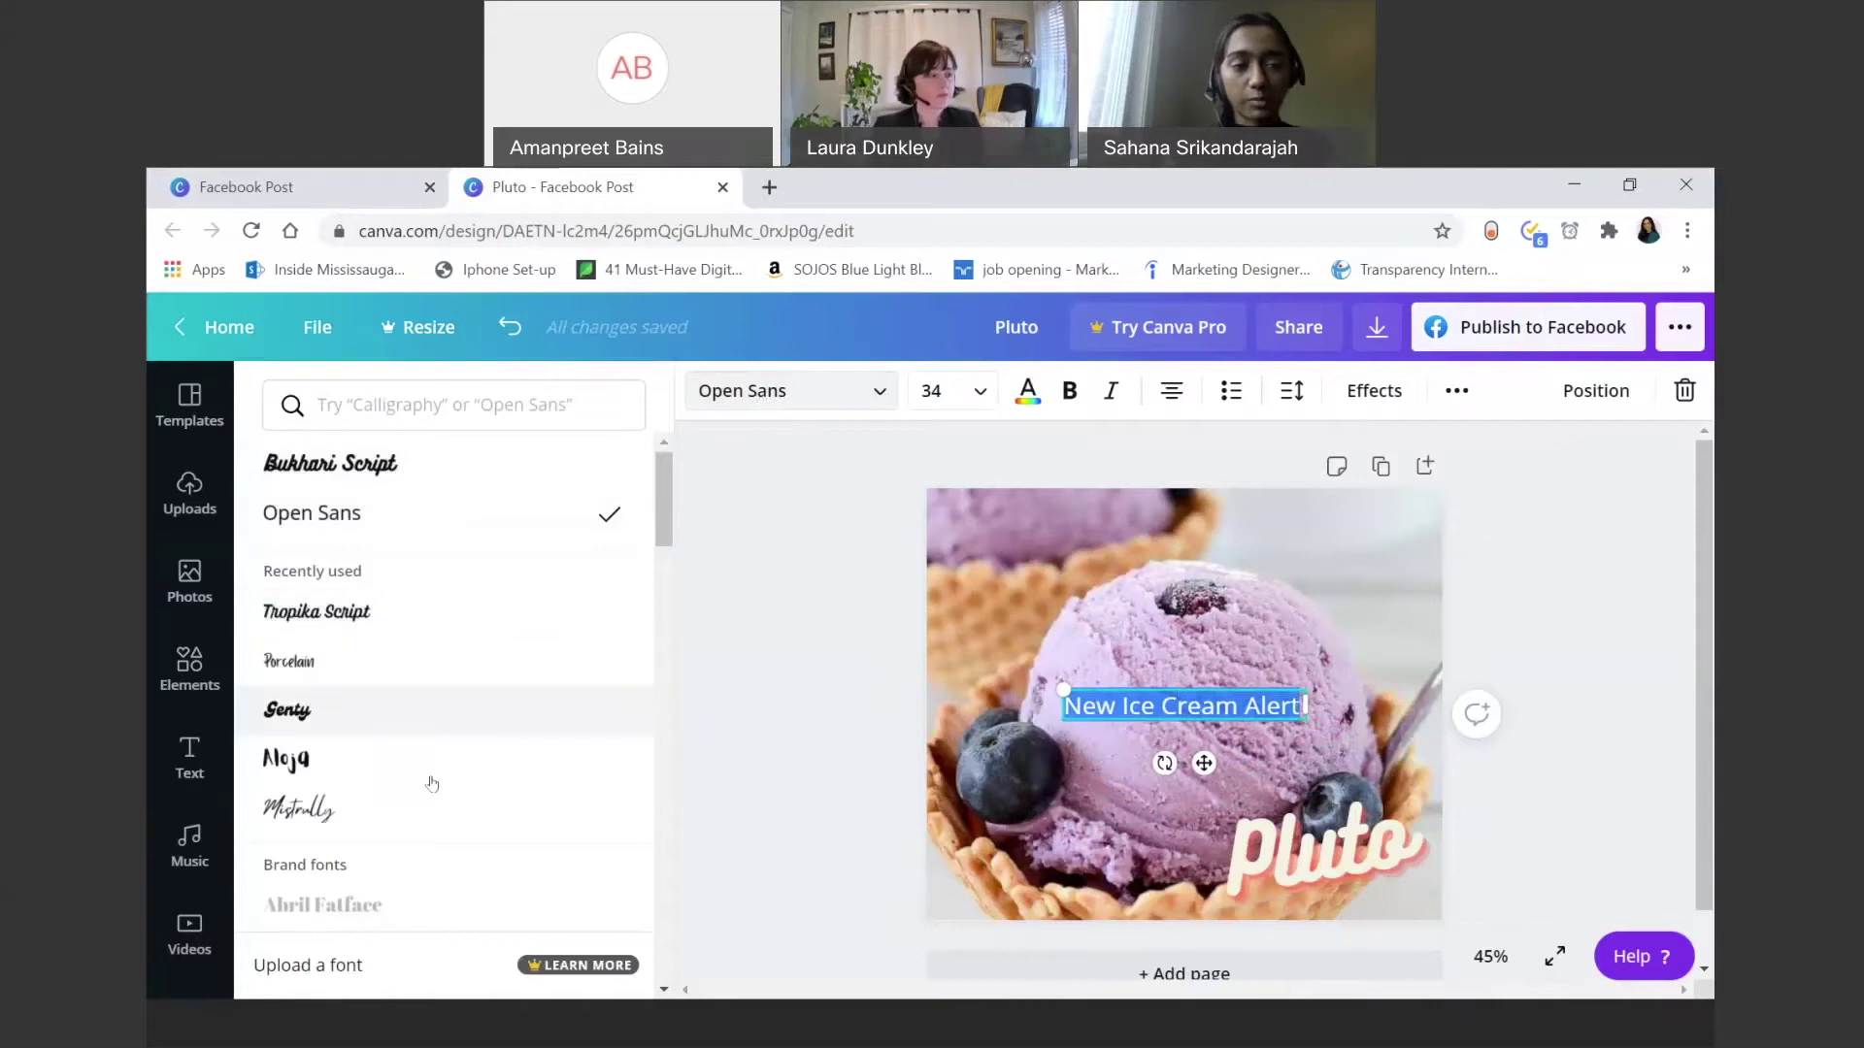
{"action": "left_click", "coordinate": [369, 621]}
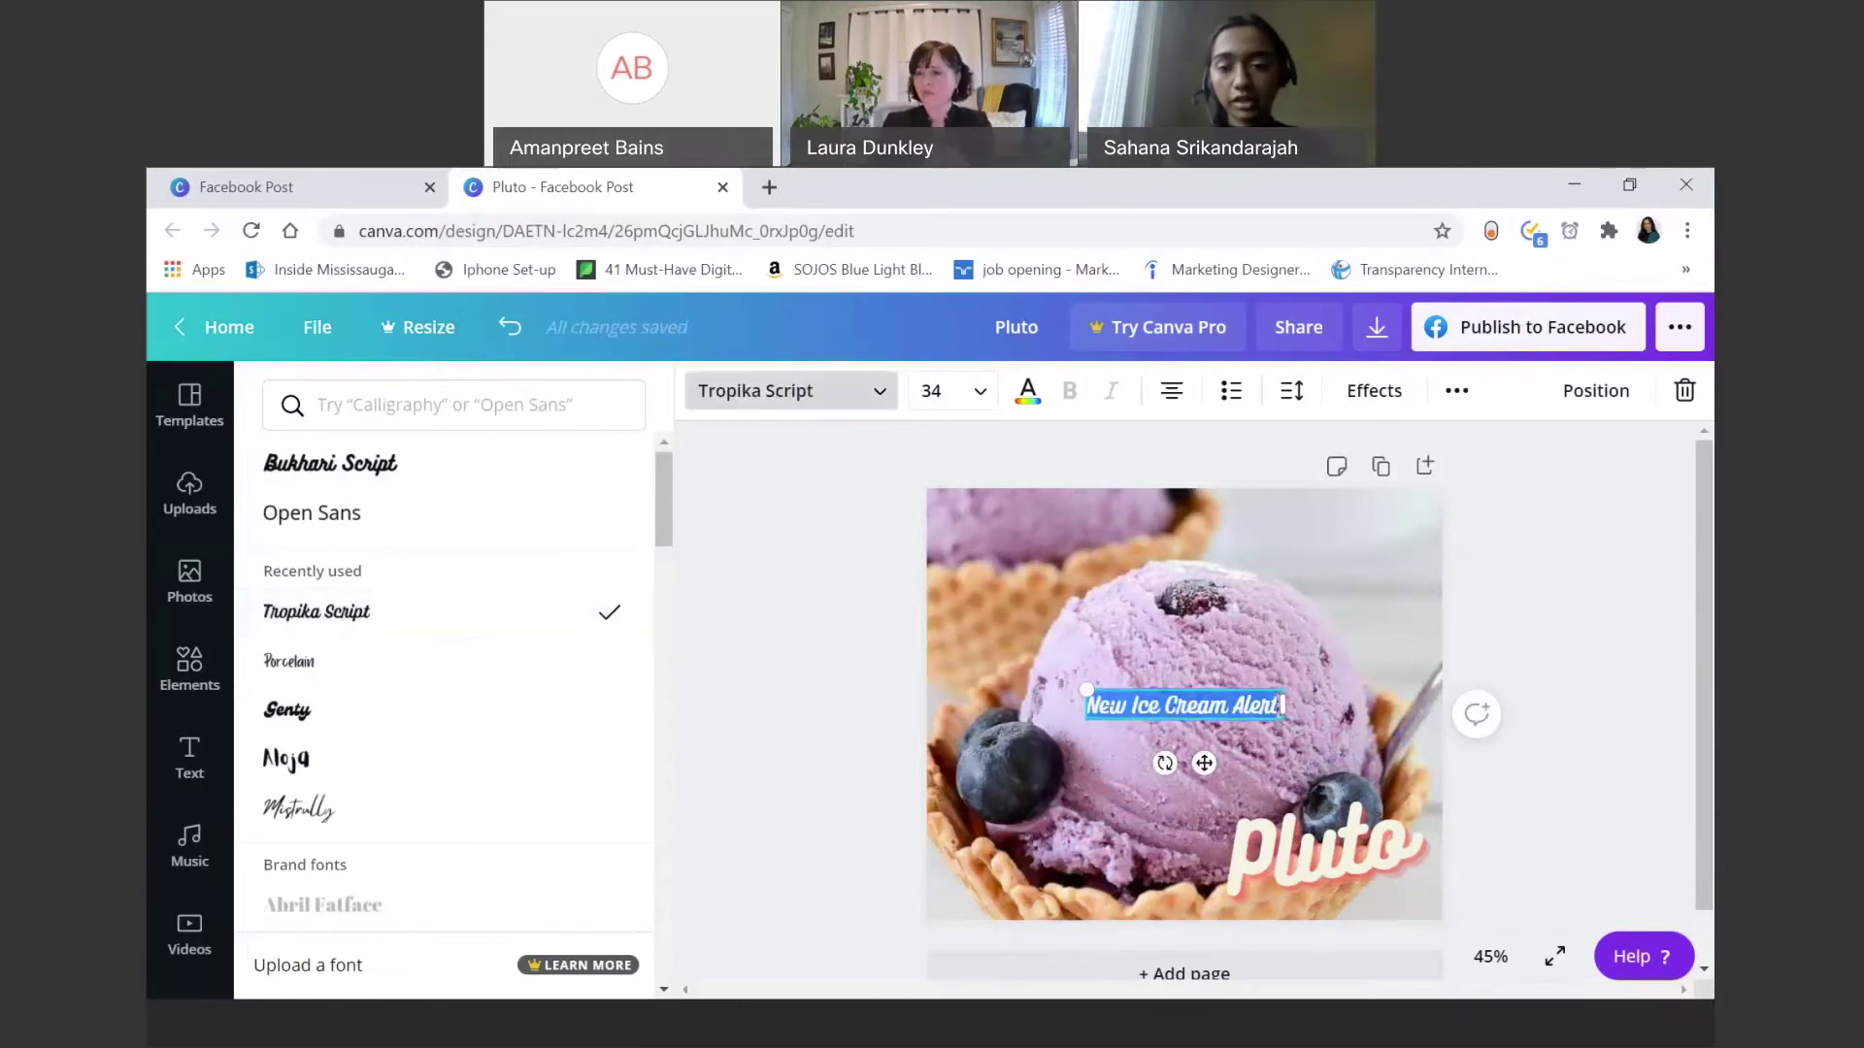
{"action": "left_click", "coordinate": [1082, 669]}
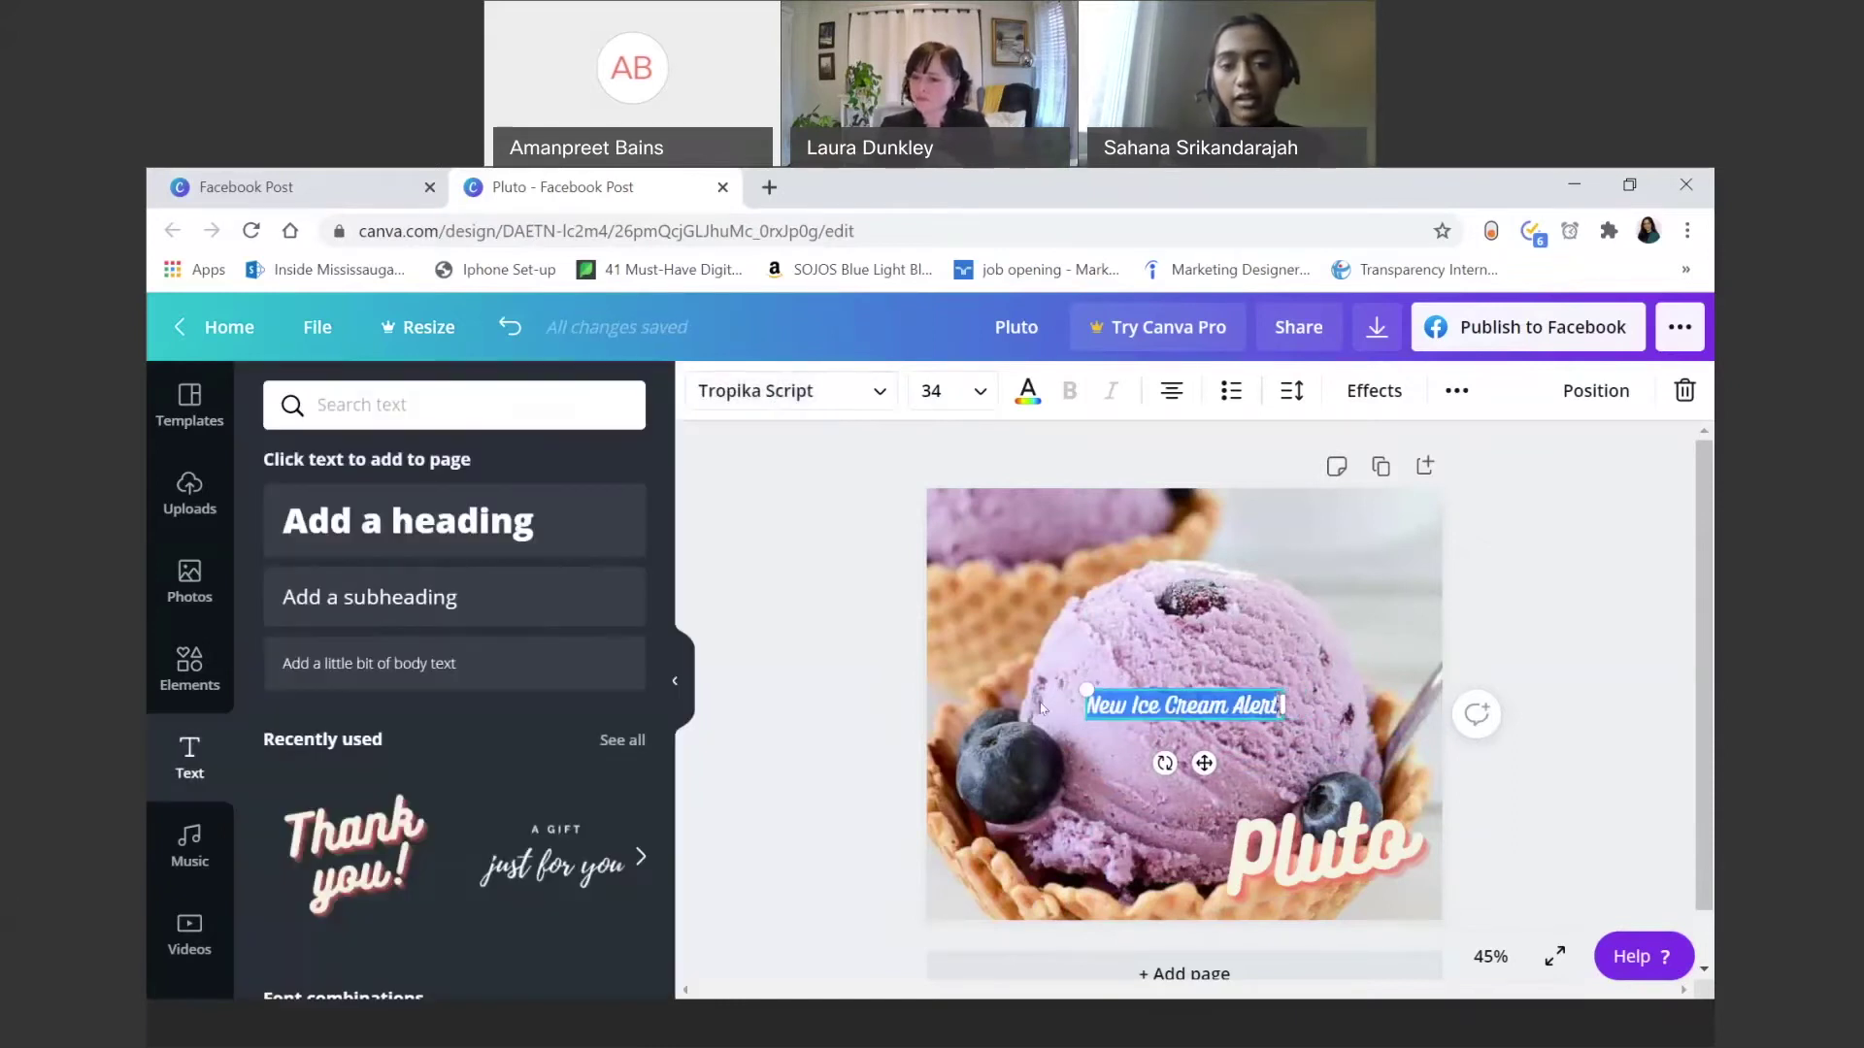
{"action": "left_click", "coordinate": [1082, 669]}
{"action": "left_click_drag", "start_coordinate": [1210, 709], "coordinate": [1319, 773]}
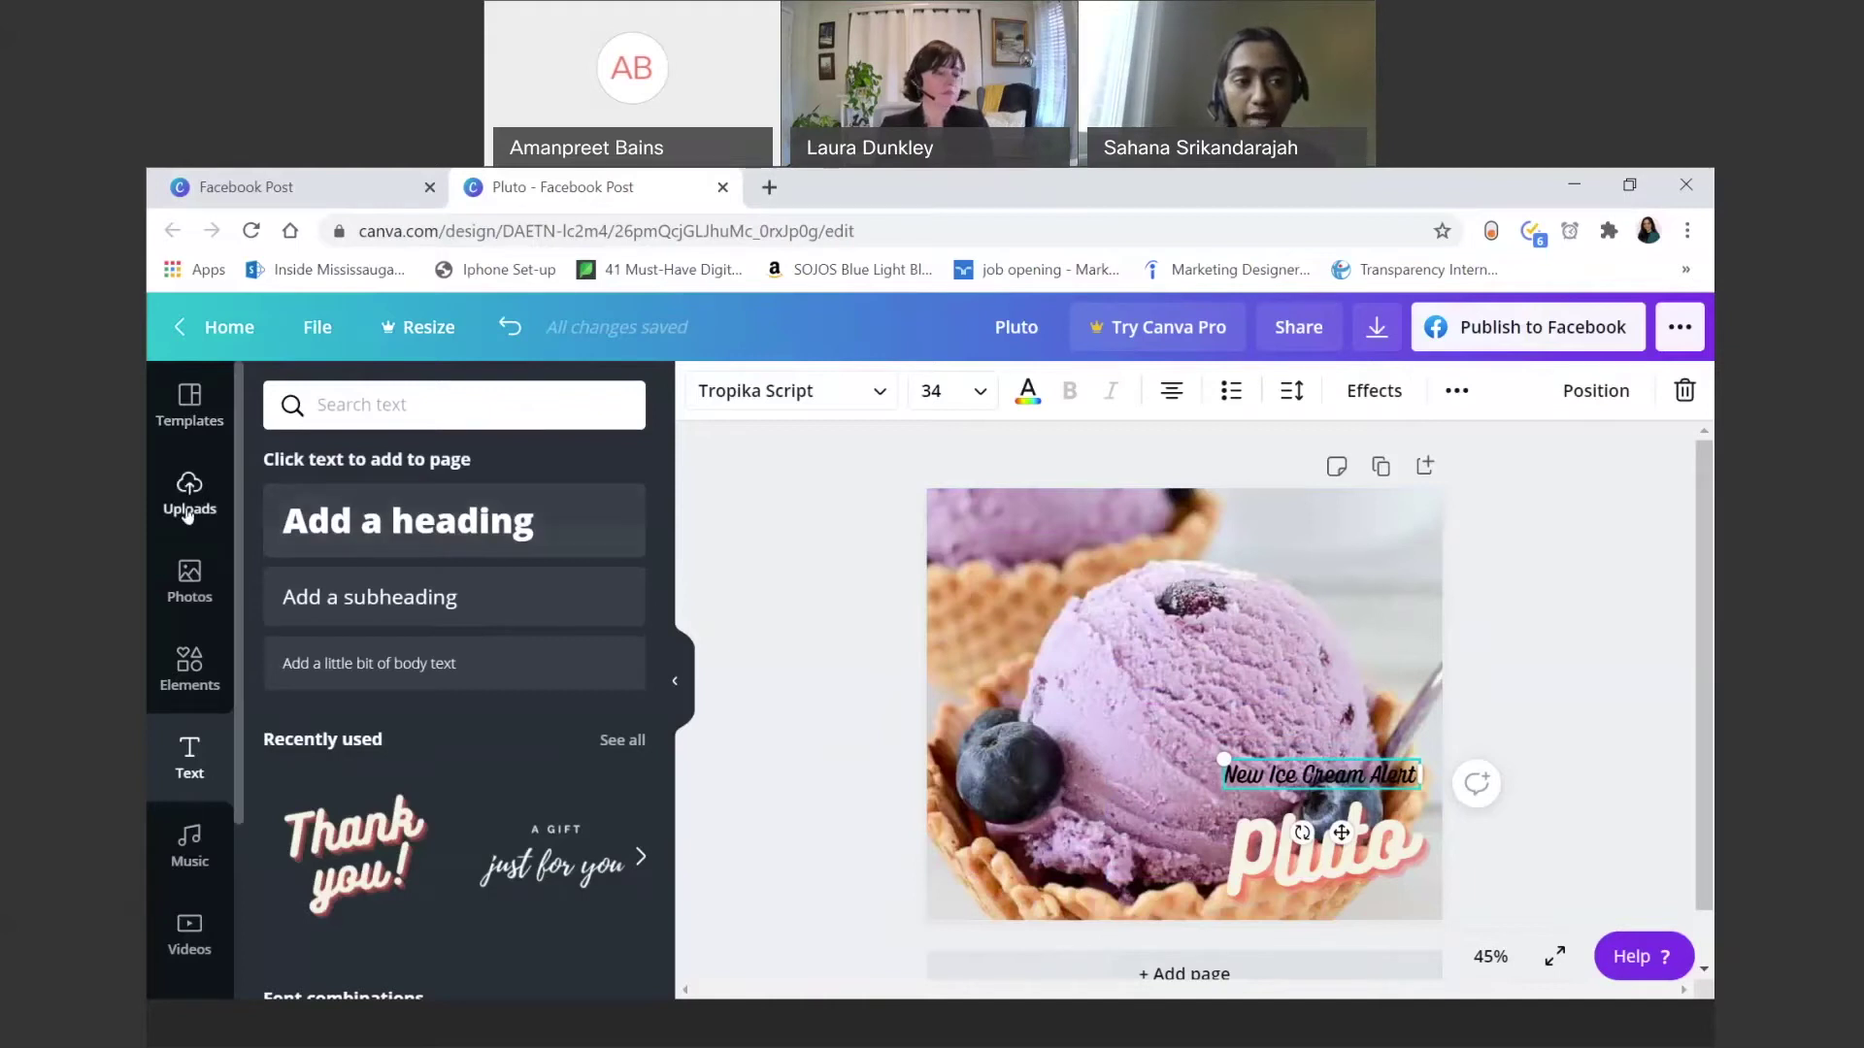
Step: Browse the elements library through its shapes, frames, stickers, charts and gradients, and return to the shapes
{"action": "left_click", "coordinate": [172, 670]}
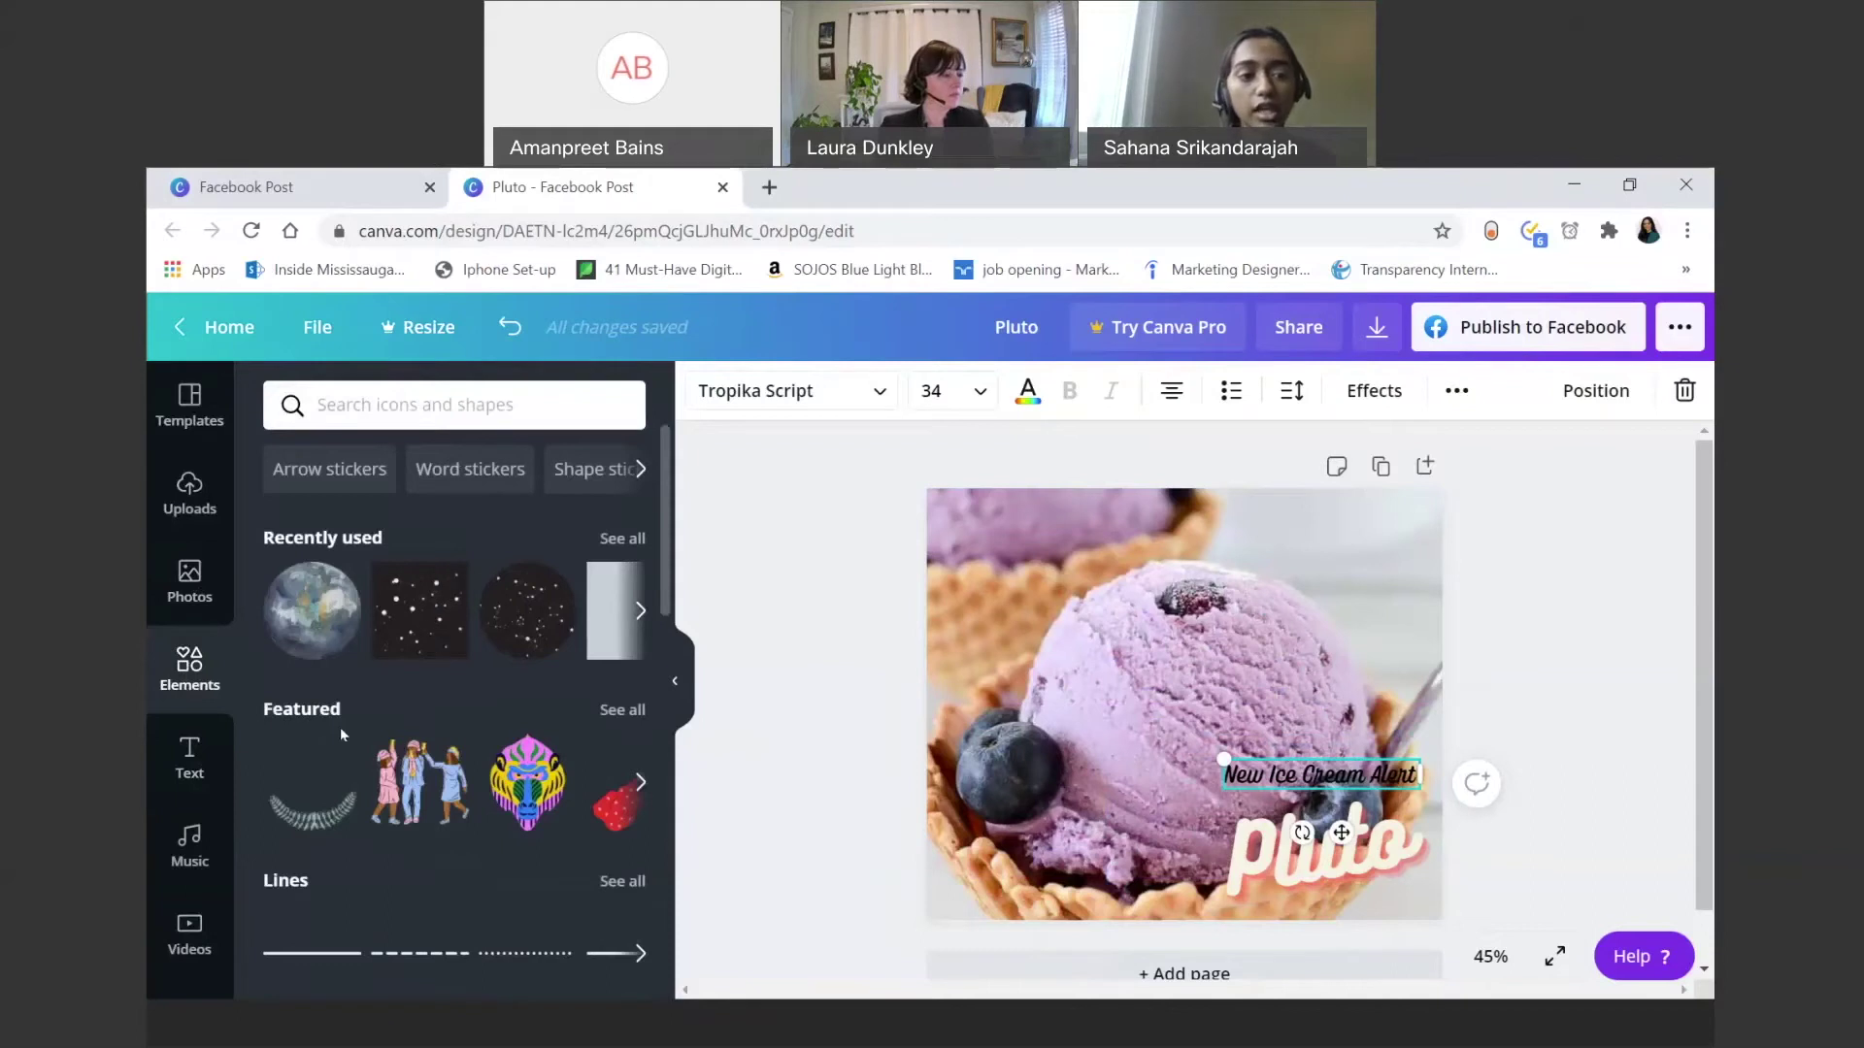
{"action": "scroll", "coordinate": [341, 730], "scroll_direction": "down", "scroll_amount": 1}
{"action": "scroll", "coordinate": [340, 726], "scroll_direction": "down", "scroll_amount": 4}
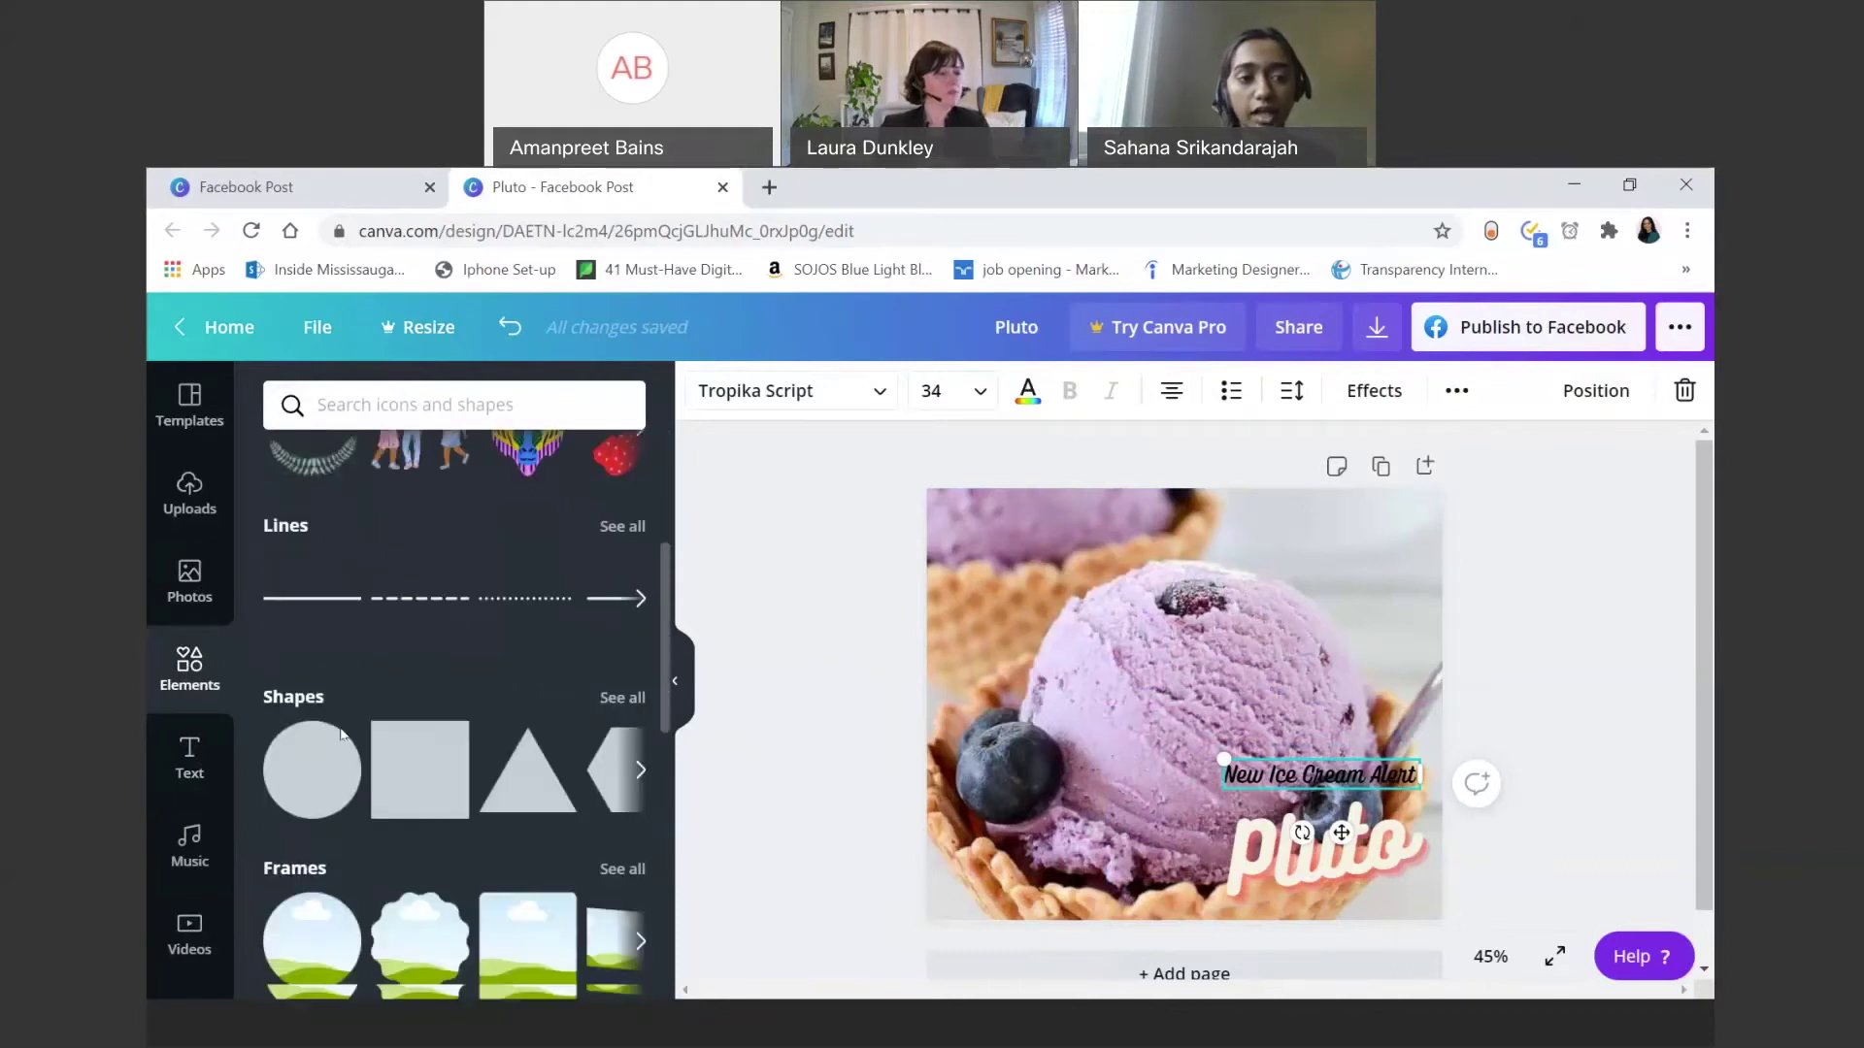
{"action": "scroll", "coordinate": [340, 726], "scroll_direction": "down", "scroll_amount": 4}
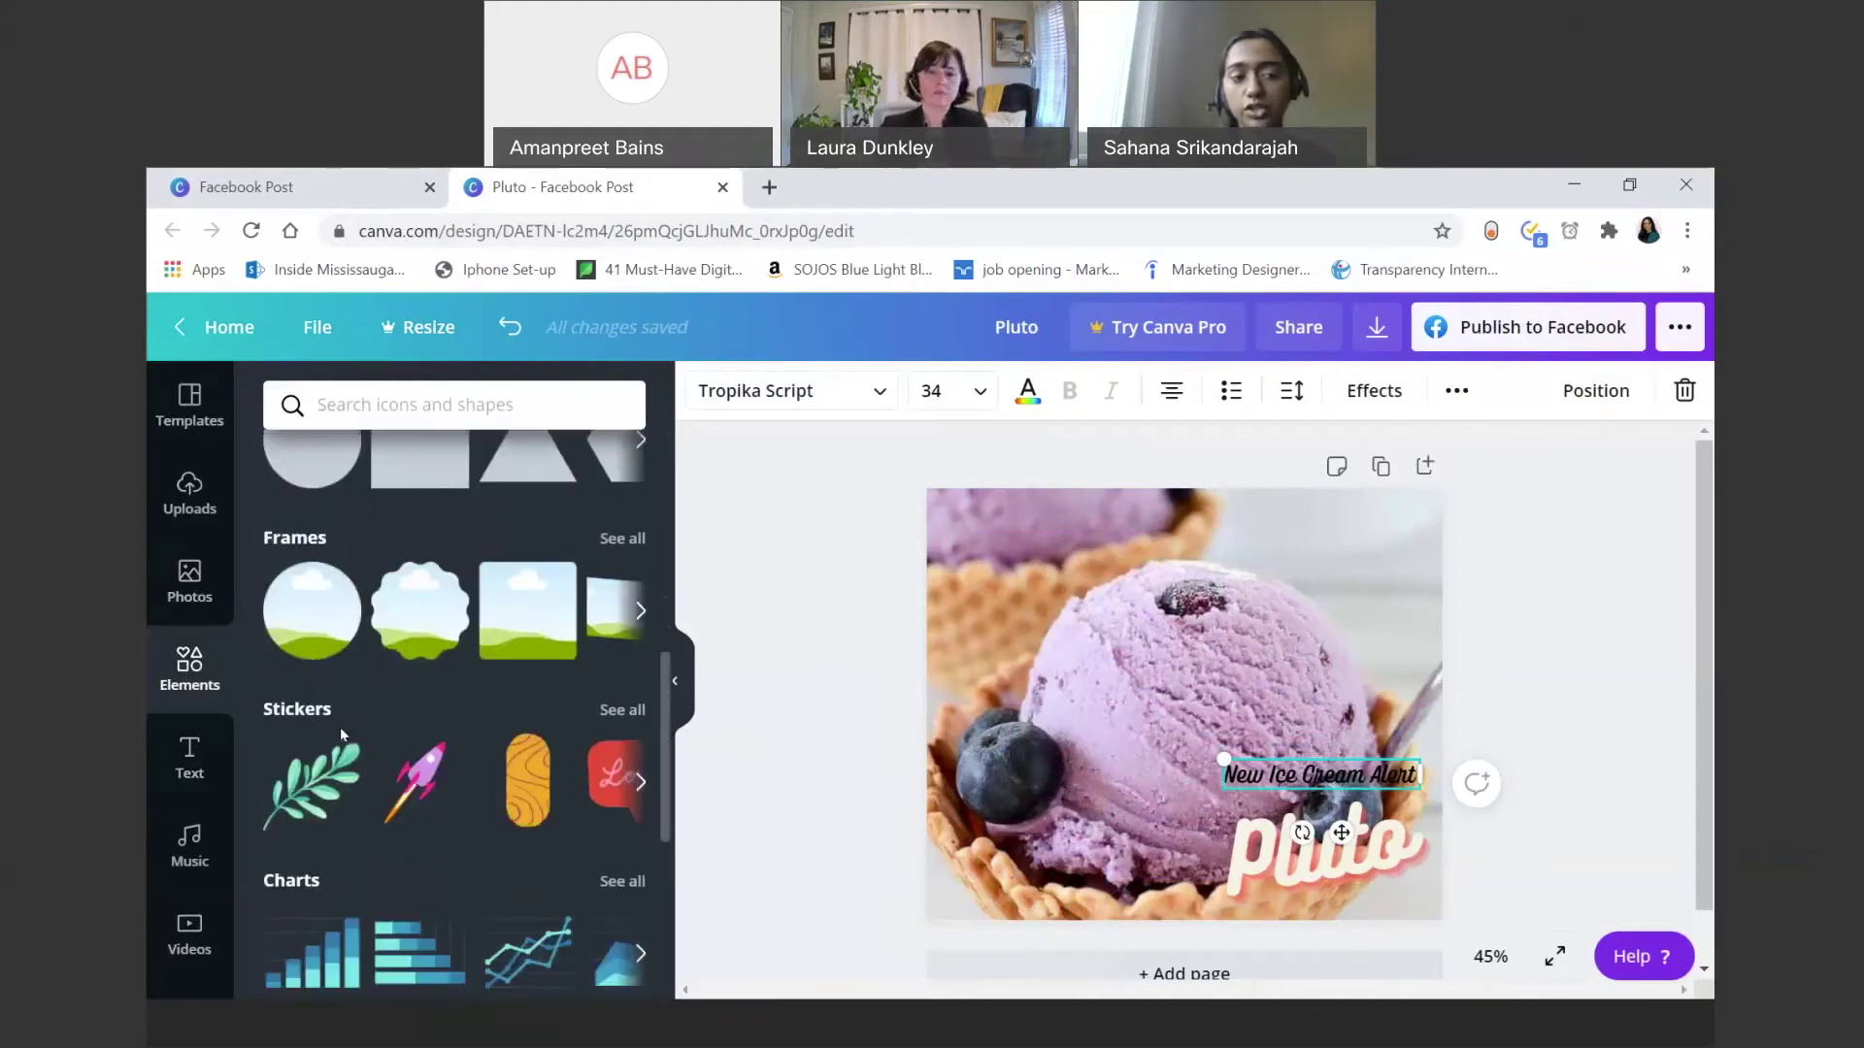
{"action": "scroll", "coordinate": [340, 735], "scroll_direction": "down", "scroll_amount": 1}
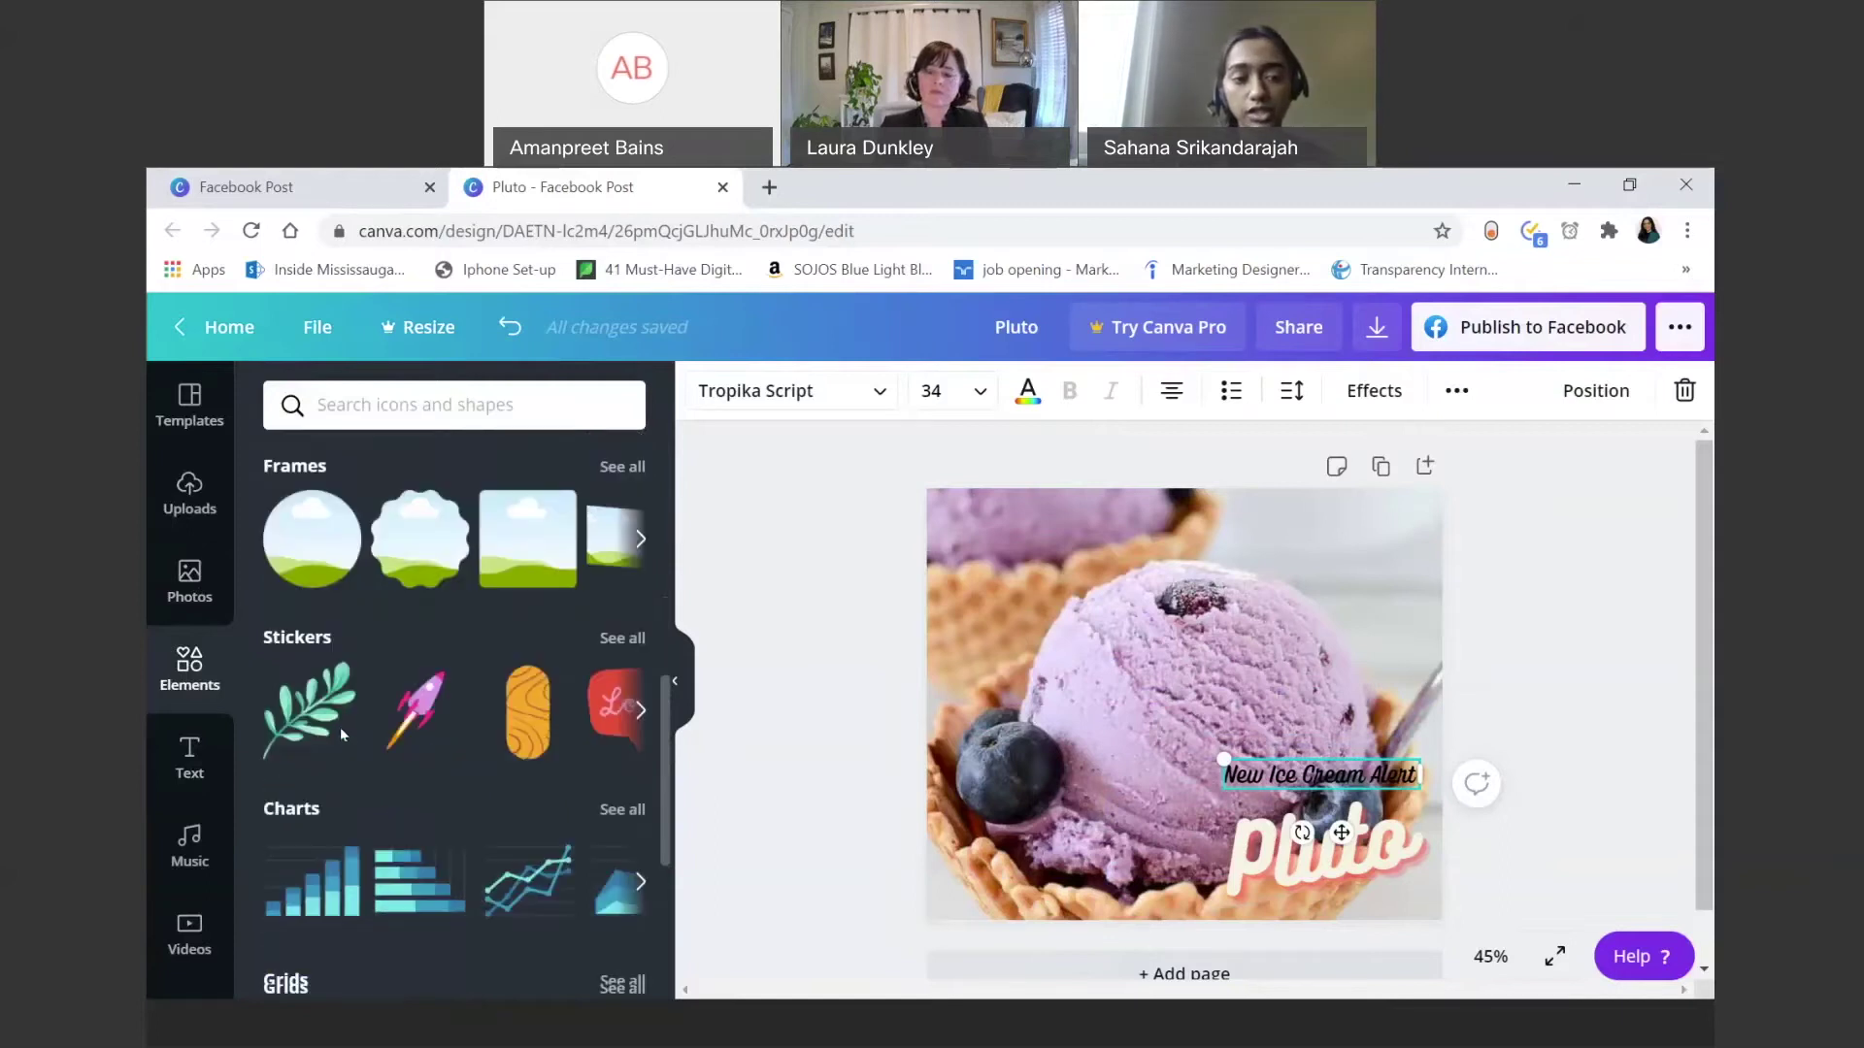
{"action": "scroll", "coordinate": [340, 726], "scroll_direction": "up", "scroll_amount": 2}
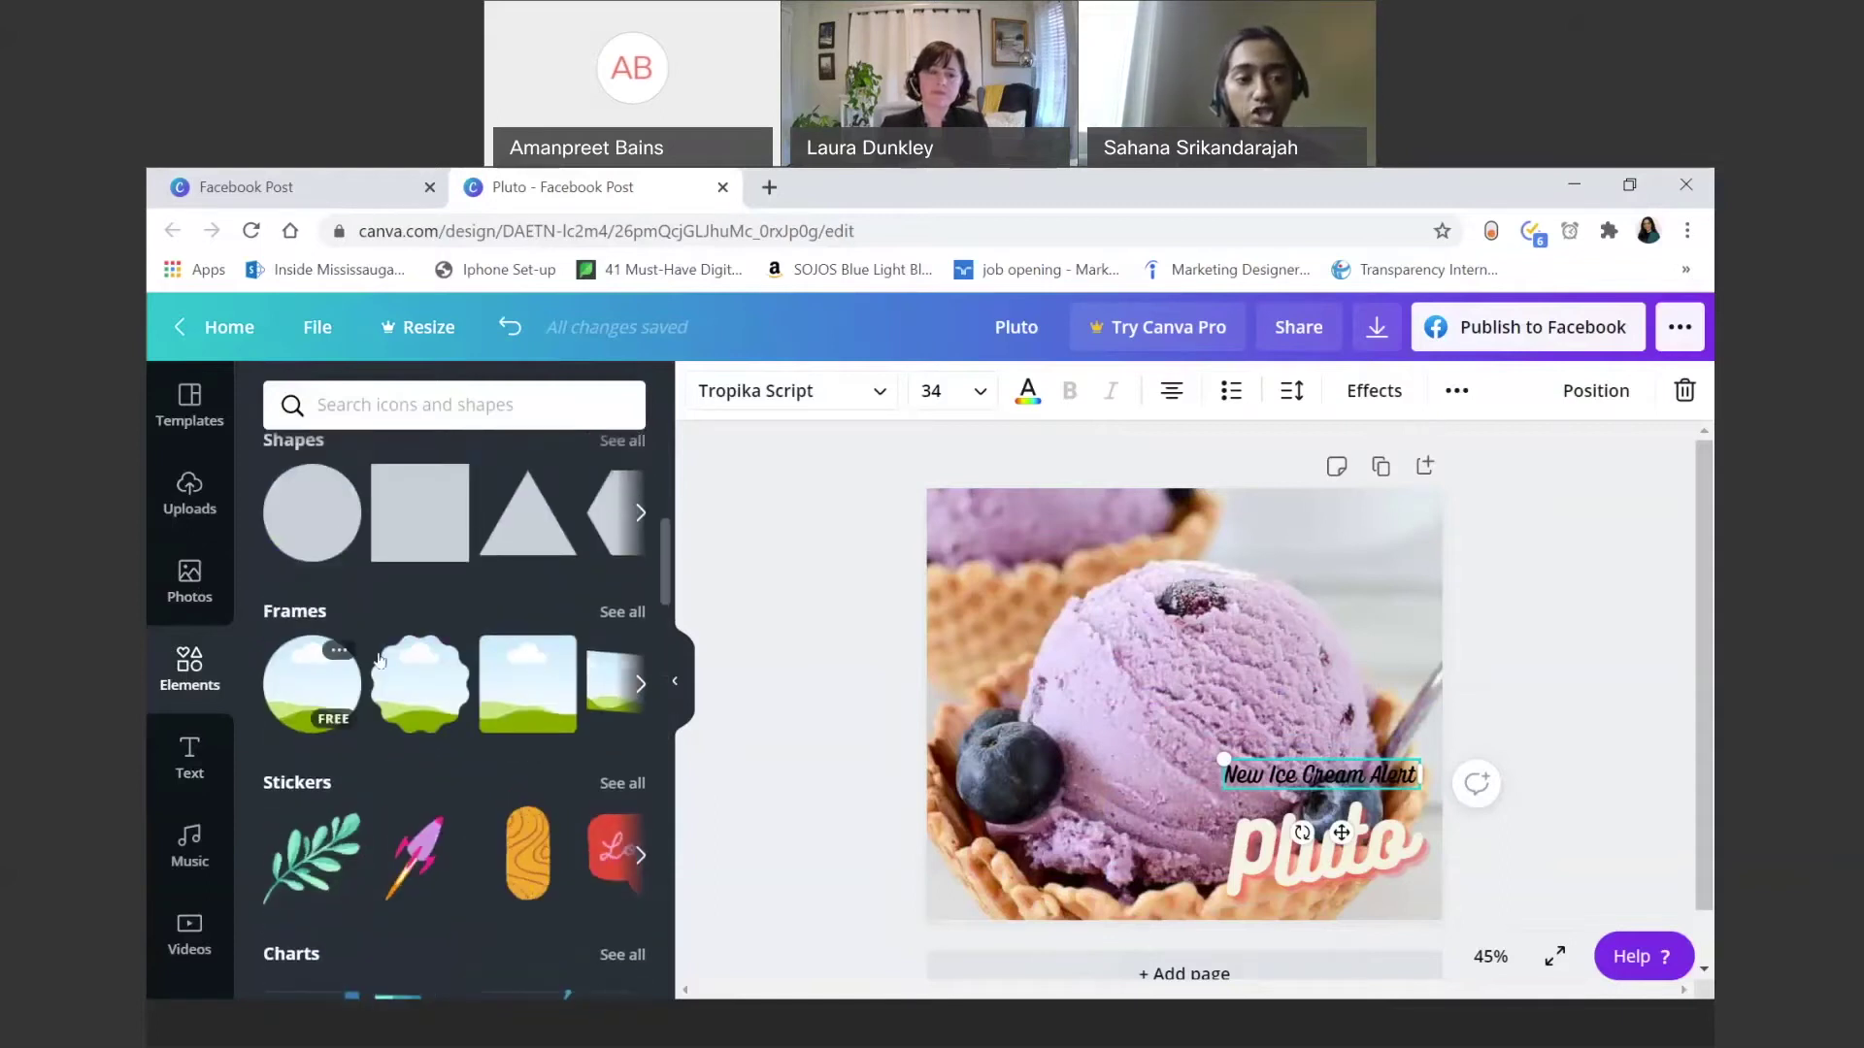
{"action": "scroll", "coordinate": [410, 801], "scroll_direction": "down", "scroll_amount": 3}
{"action": "scroll", "coordinate": [411, 809], "scroll_direction": "down", "scroll_amount": 6}
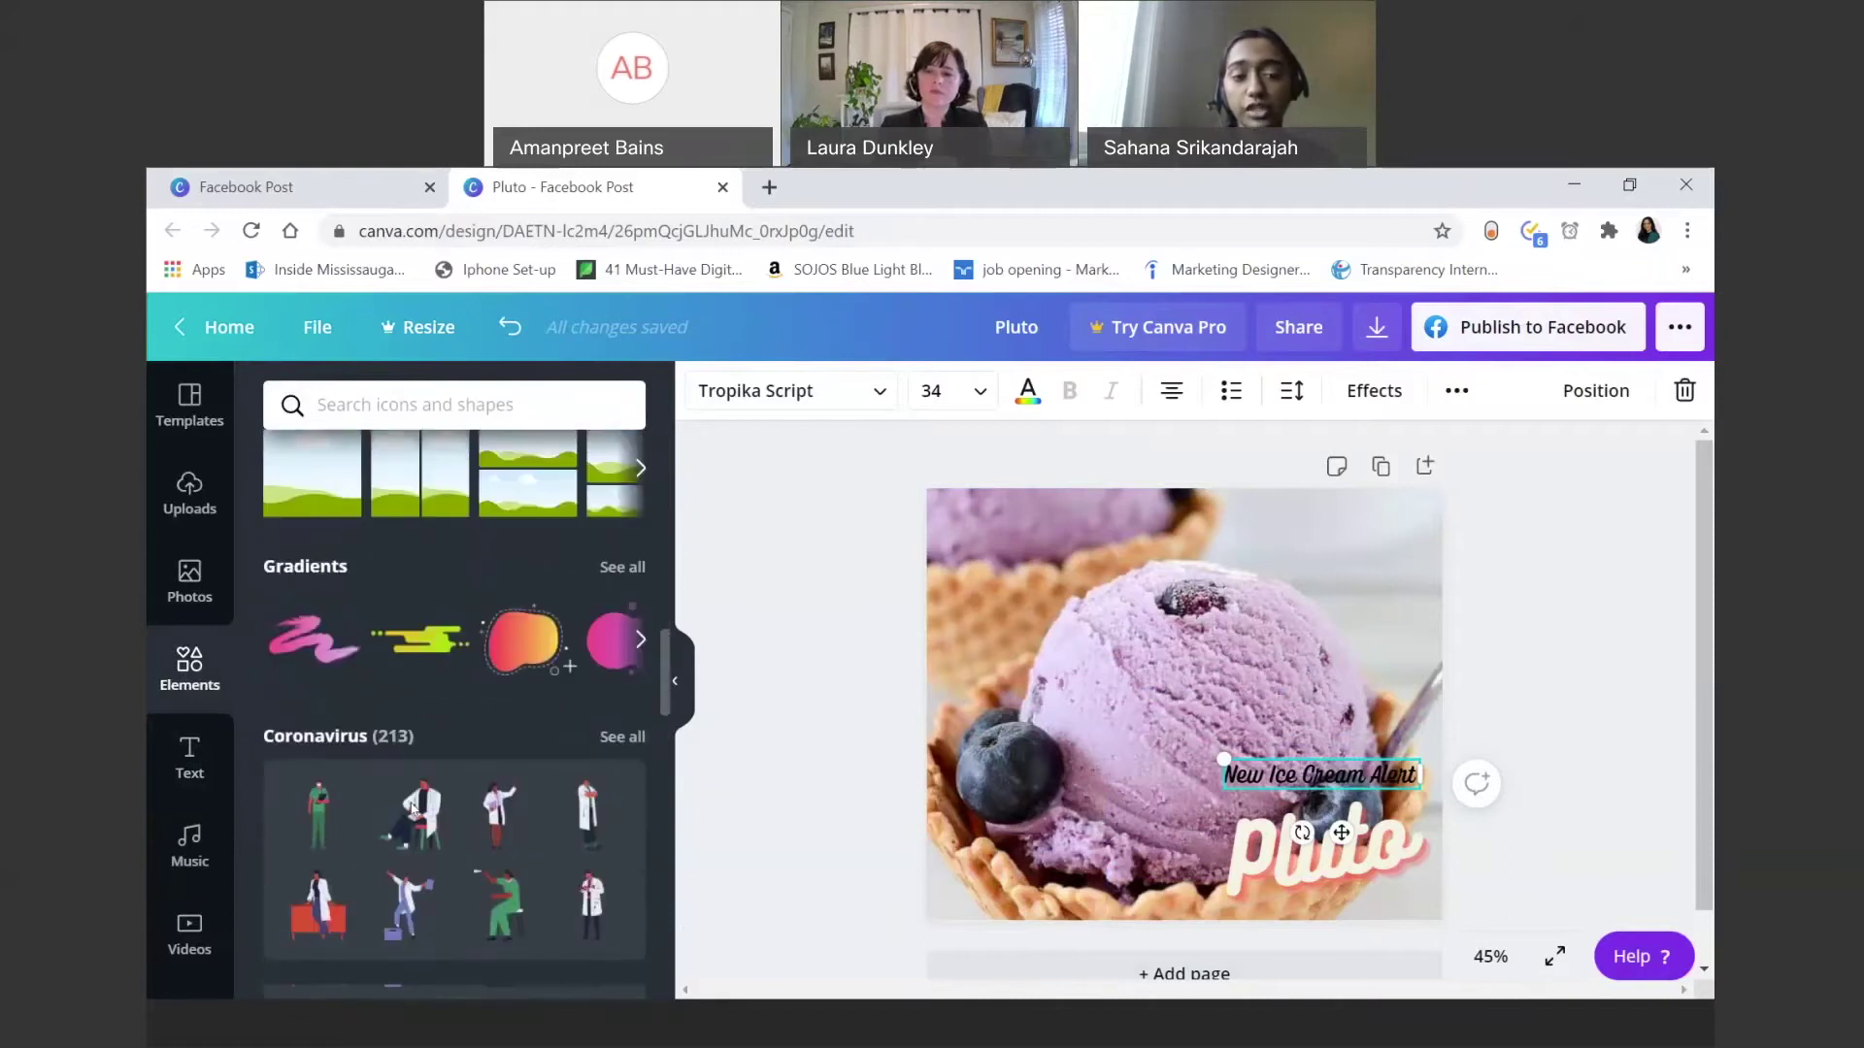
{"action": "scroll", "coordinate": [412, 808], "scroll_direction": "down", "scroll_amount": 1}
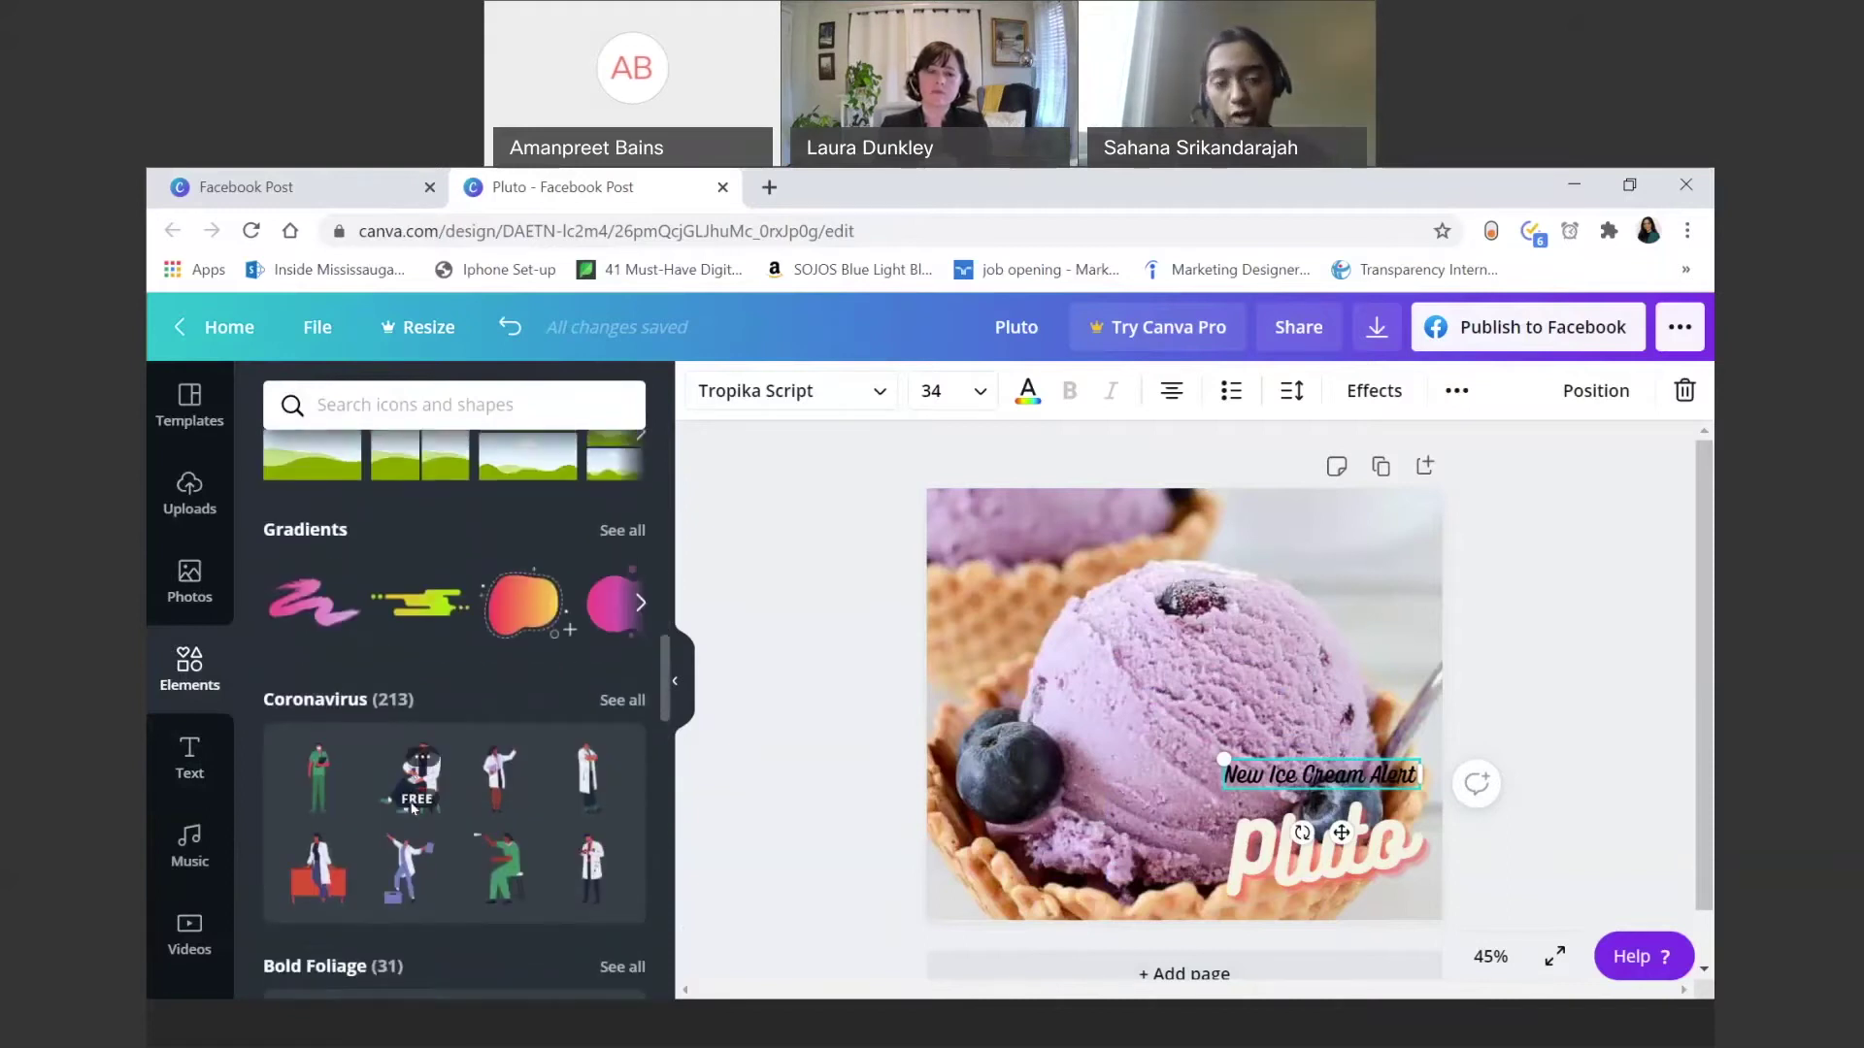
{"action": "scroll", "coordinate": [486, 695], "scroll_direction": "up", "scroll_amount": 8}
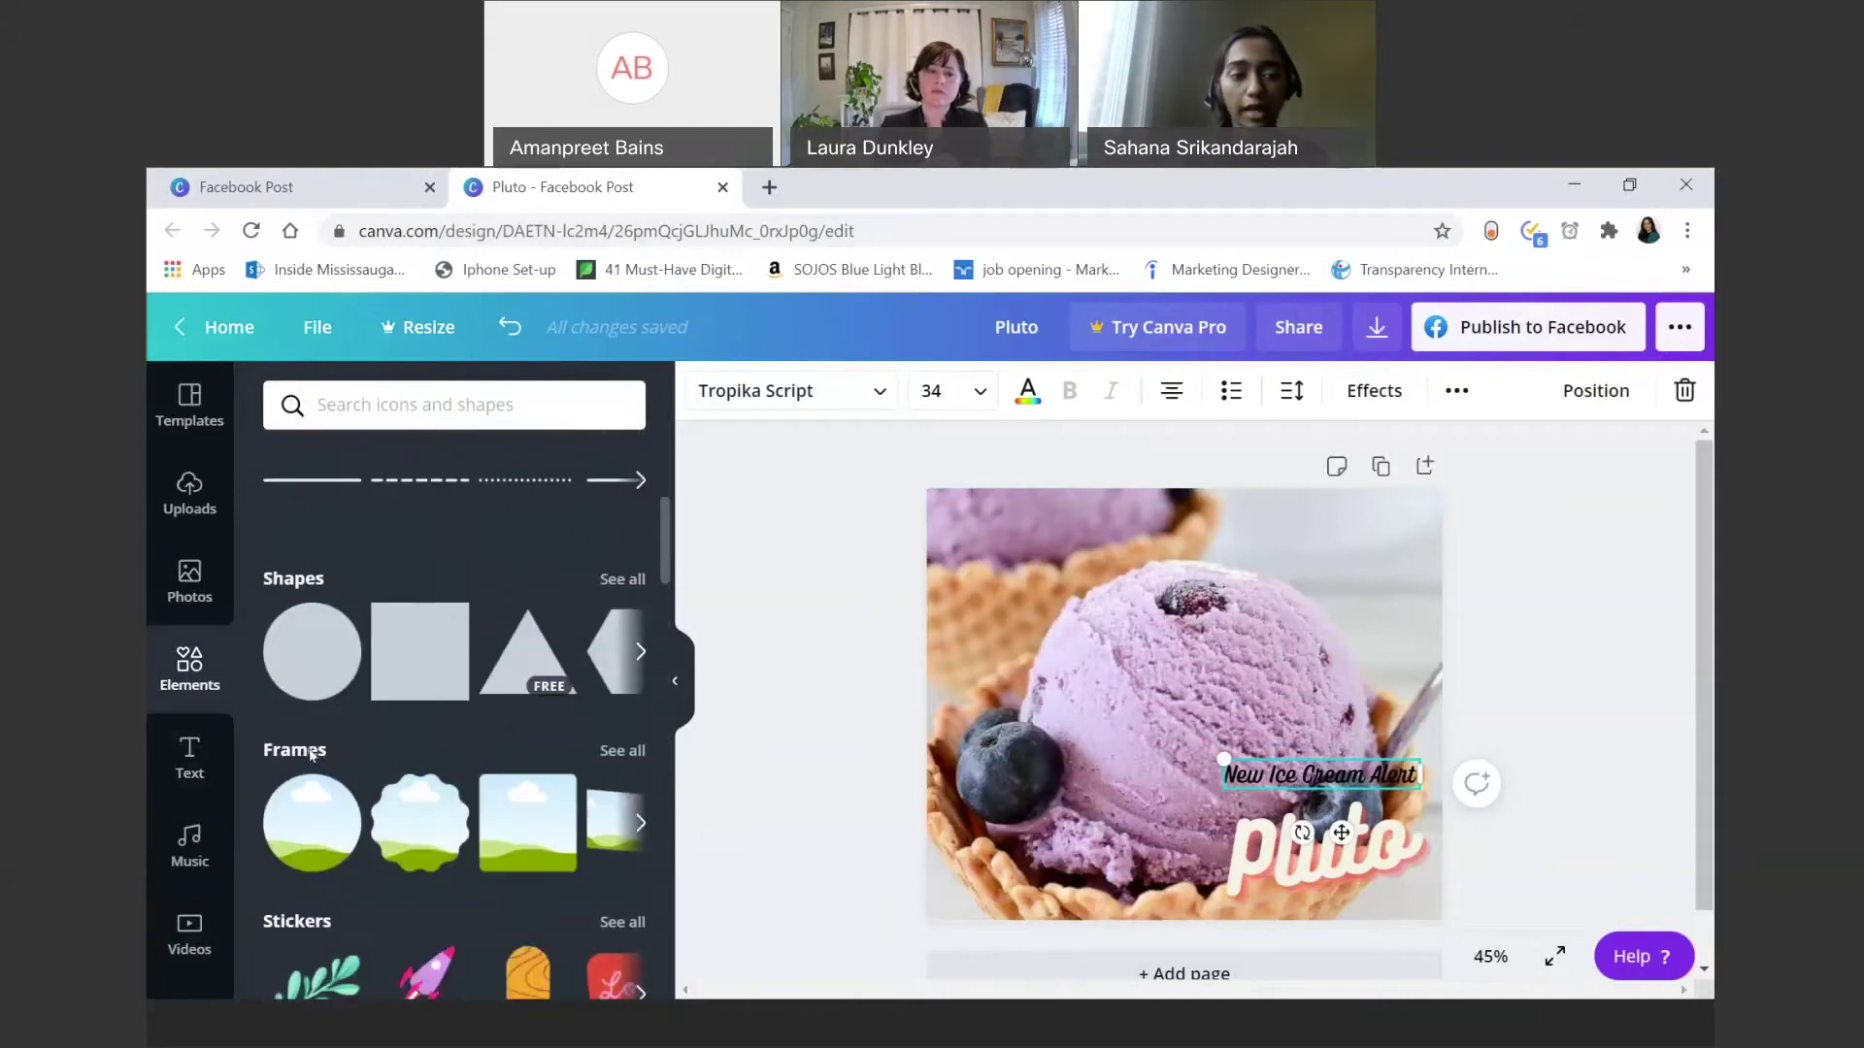
Step: Add a circle shape and enlarge it over the photo's lower-right corner so it covers the area of both texts
{"action": "left_click", "coordinate": [300, 638]}
{"action": "left_click_drag", "start_coordinate": [1145, 638], "coordinate": [1331, 788]}
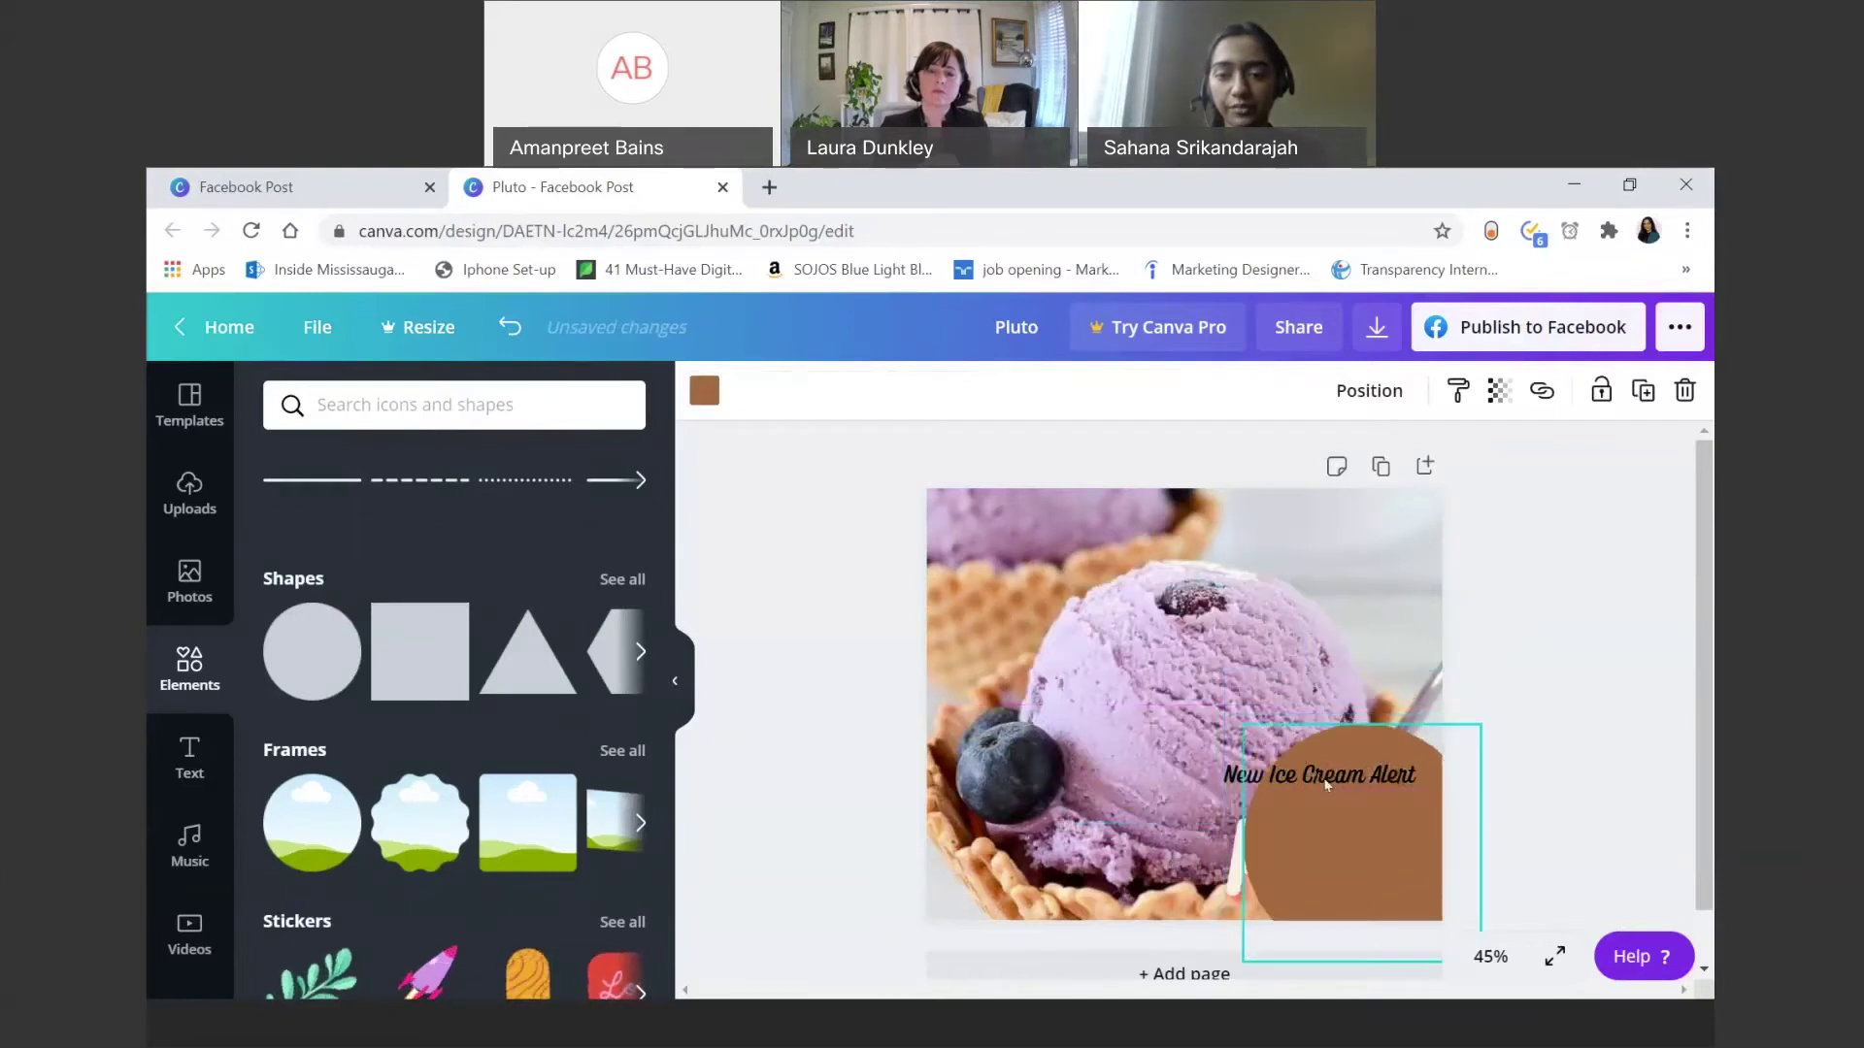
{"action": "left_click_drag", "start_coordinate": [1243, 709], "coordinate": [1184, 710]}
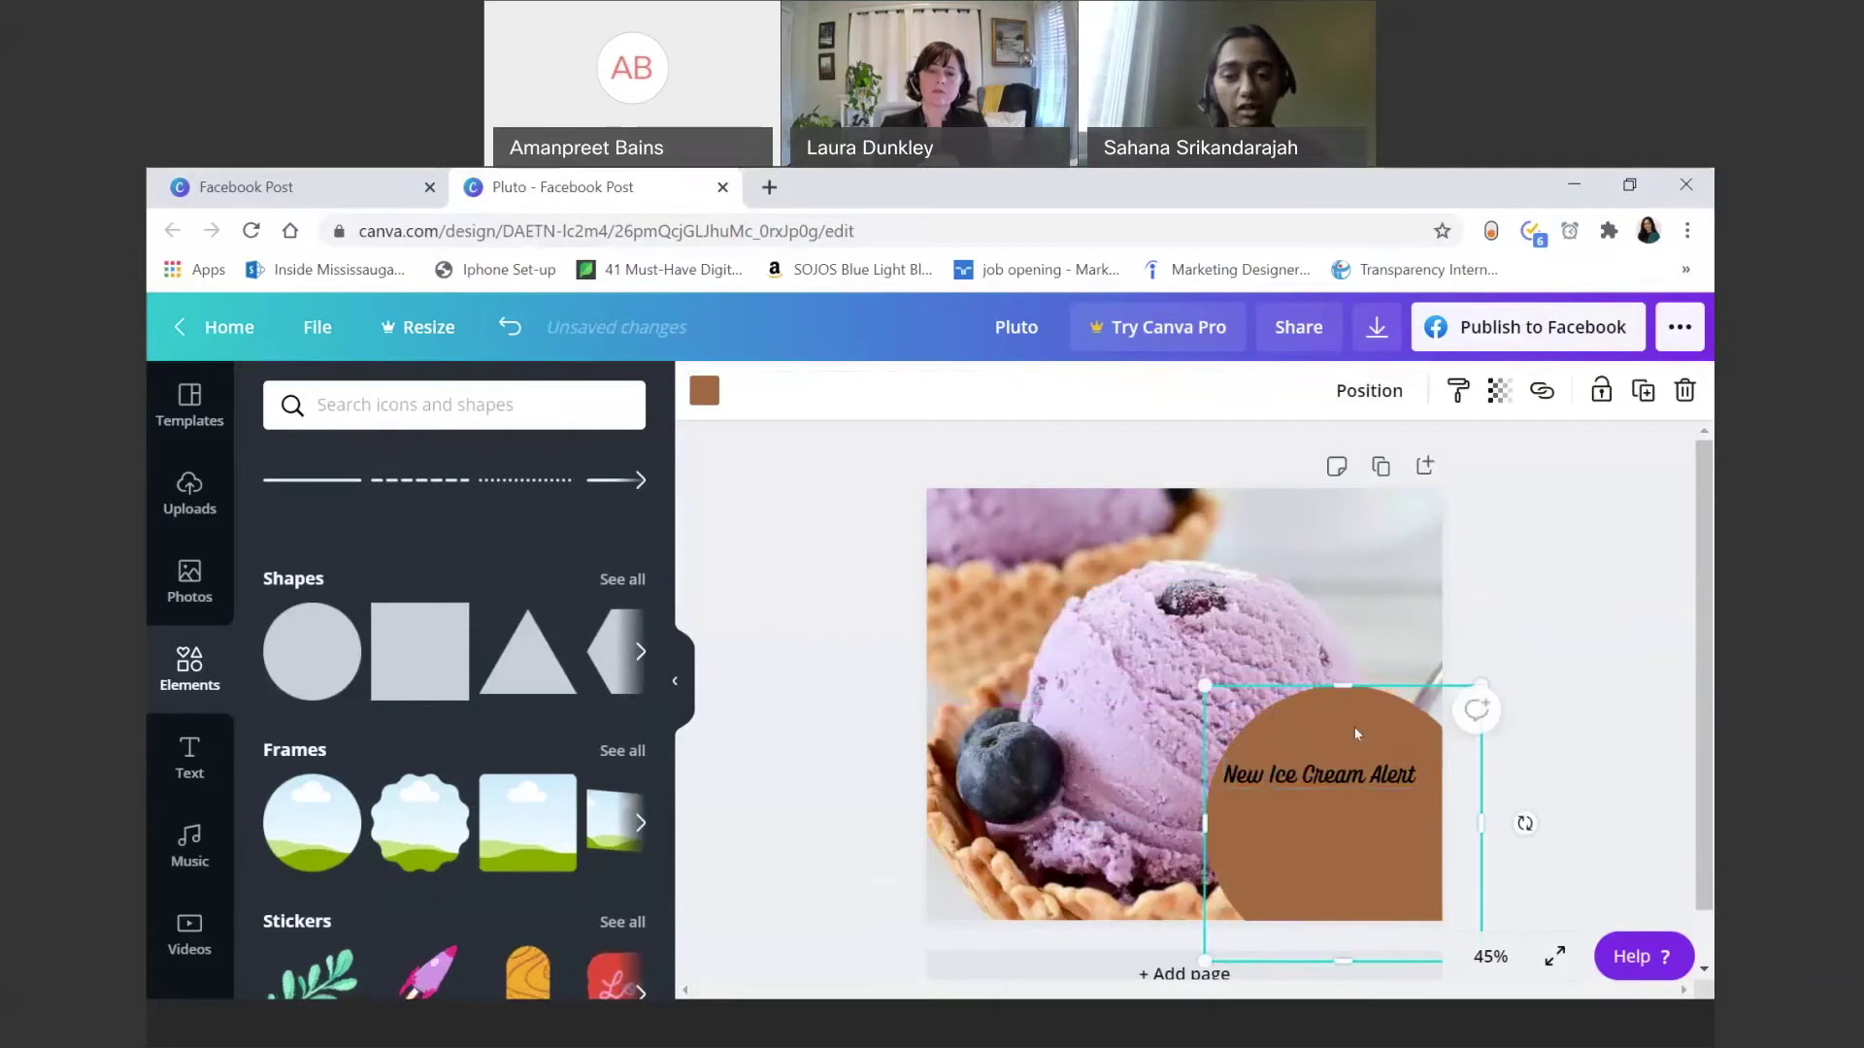
{"action": "left_click_drag", "start_coordinate": [1357, 734], "coordinate": [1343, 736]}
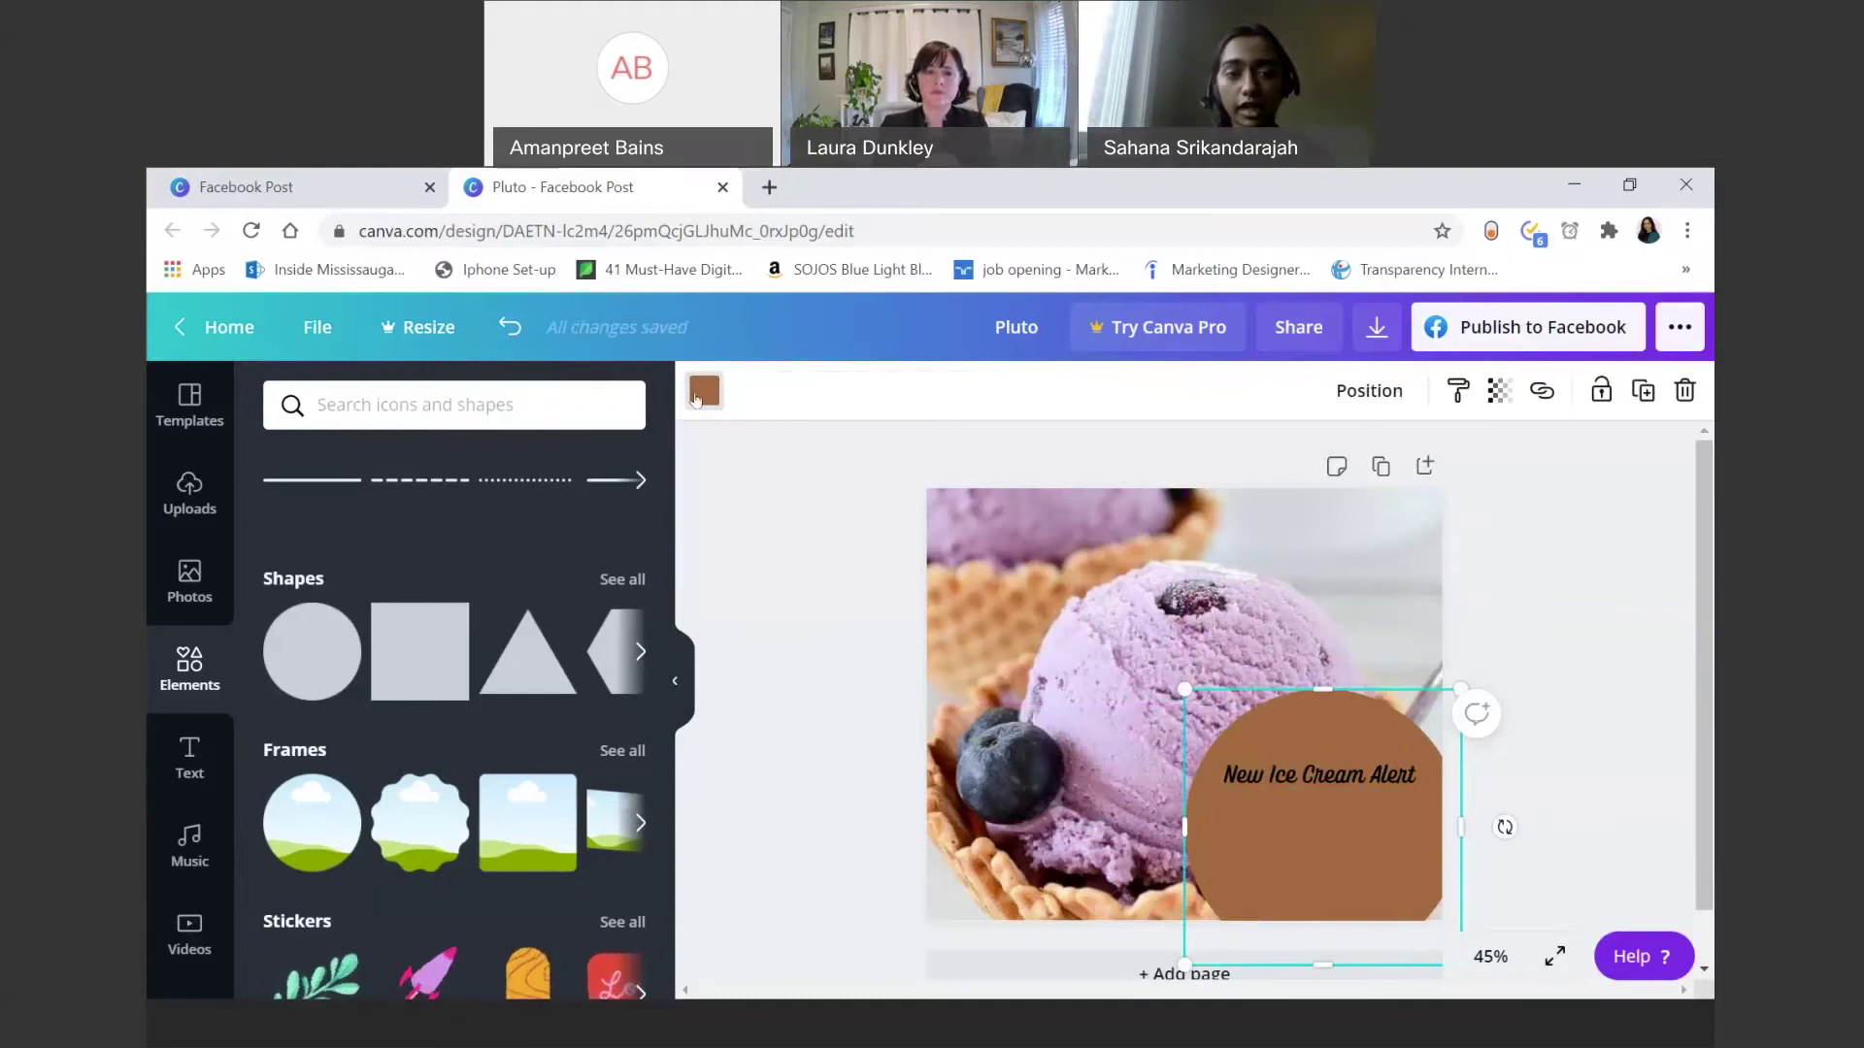
Step: Recolour the circle with the light purple (#D1B6D5) from the photo colours
{"action": "left_click", "coordinate": [704, 393]}
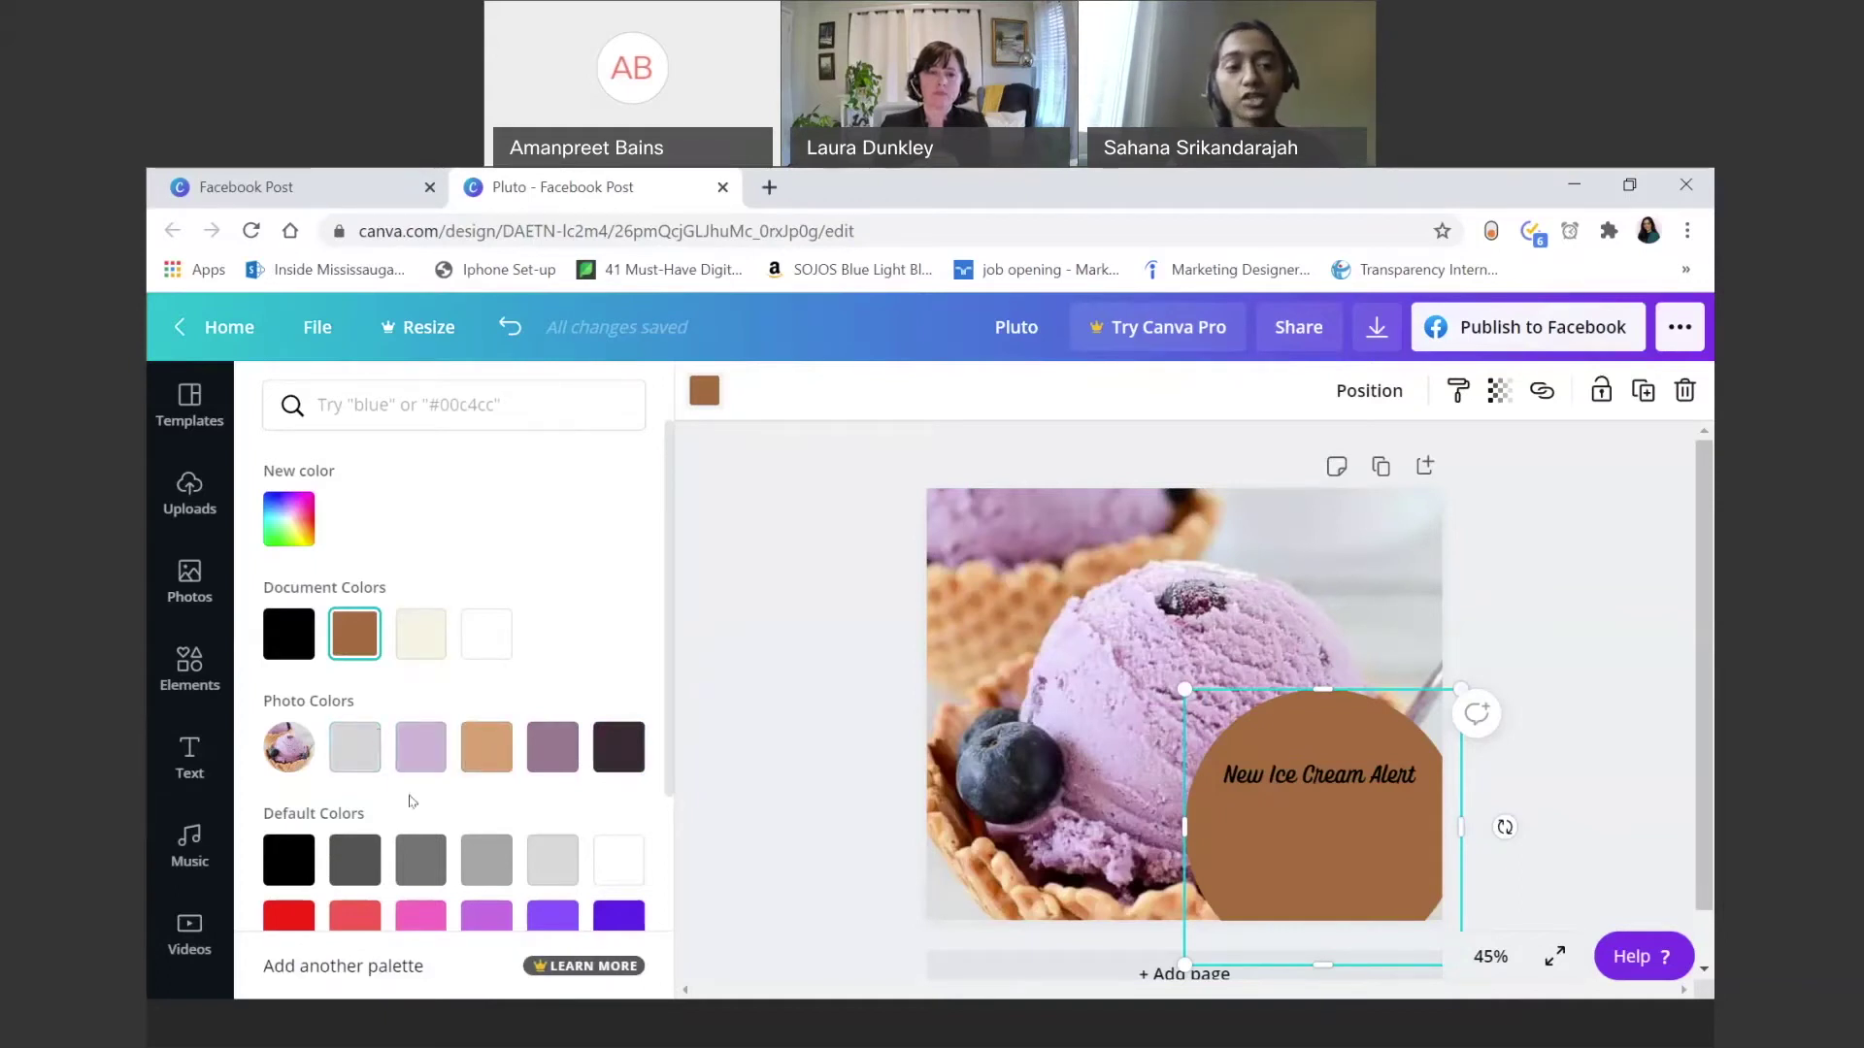
{"action": "left_click", "coordinate": [420, 755]}
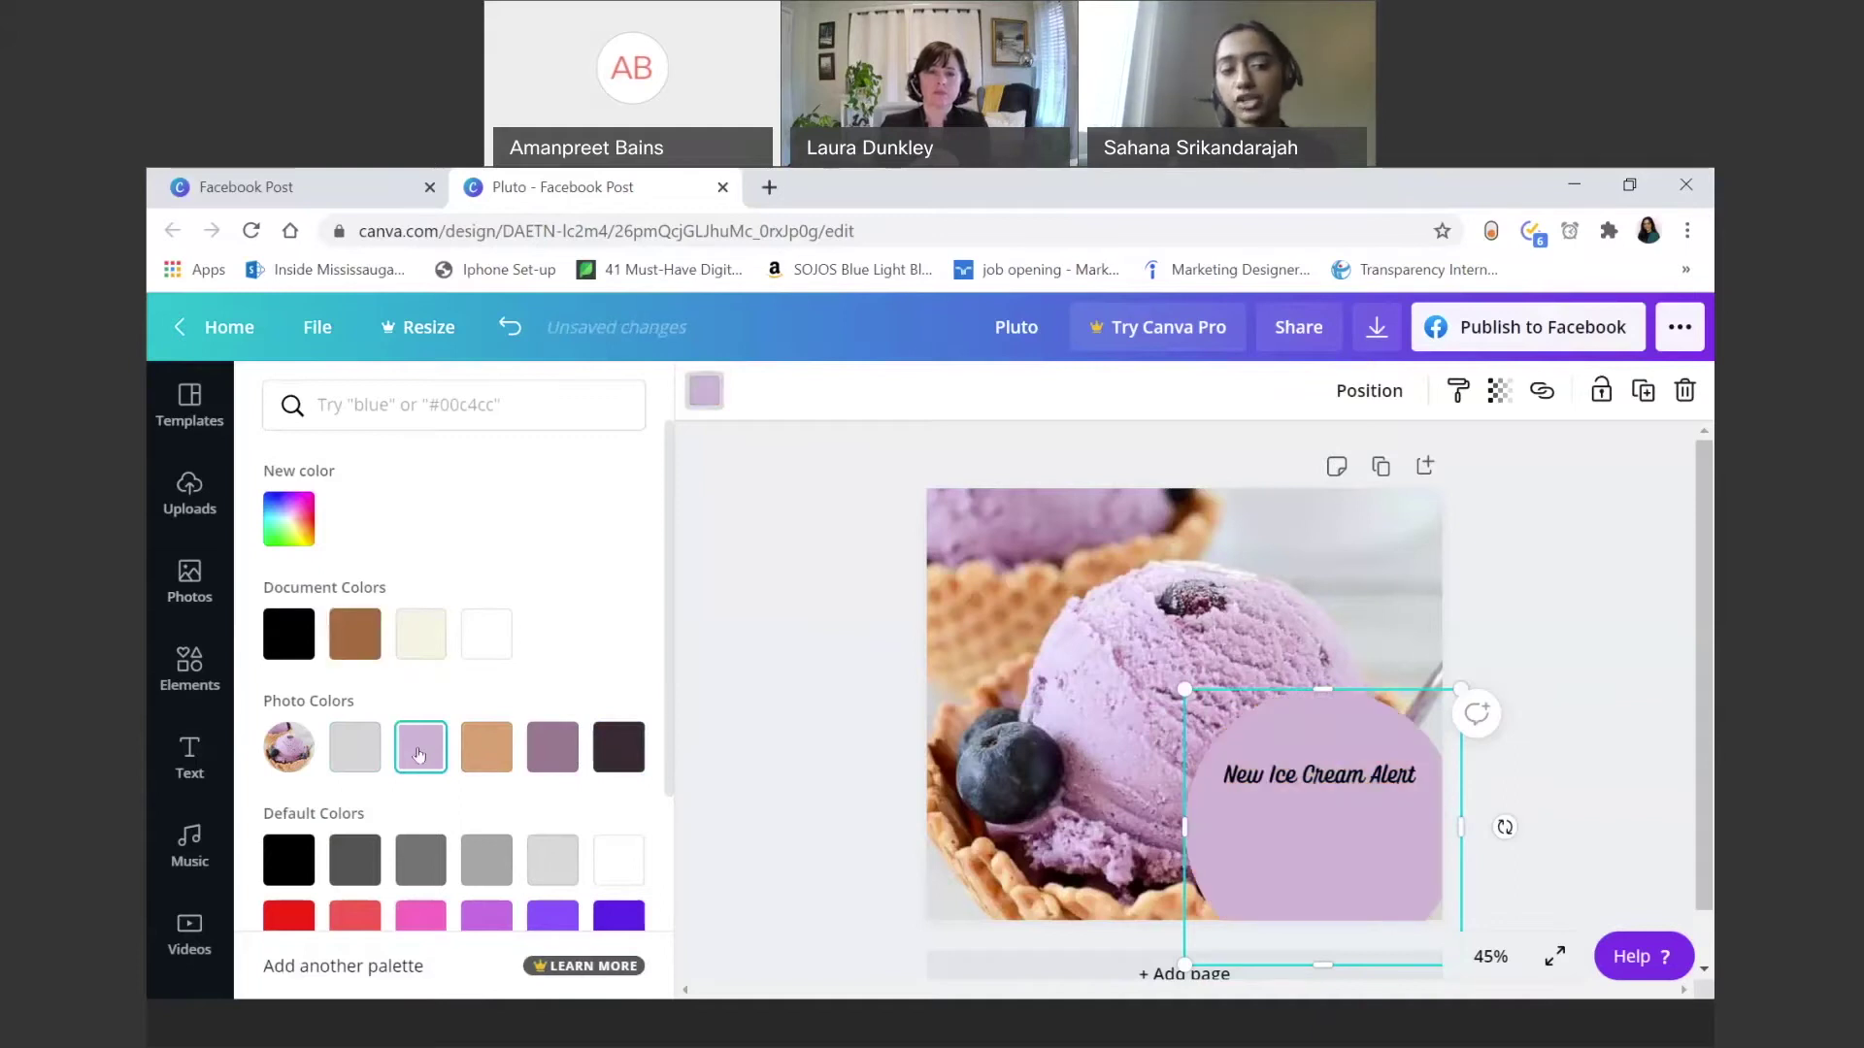
{"action": "left_click", "coordinate": [289, 518]}
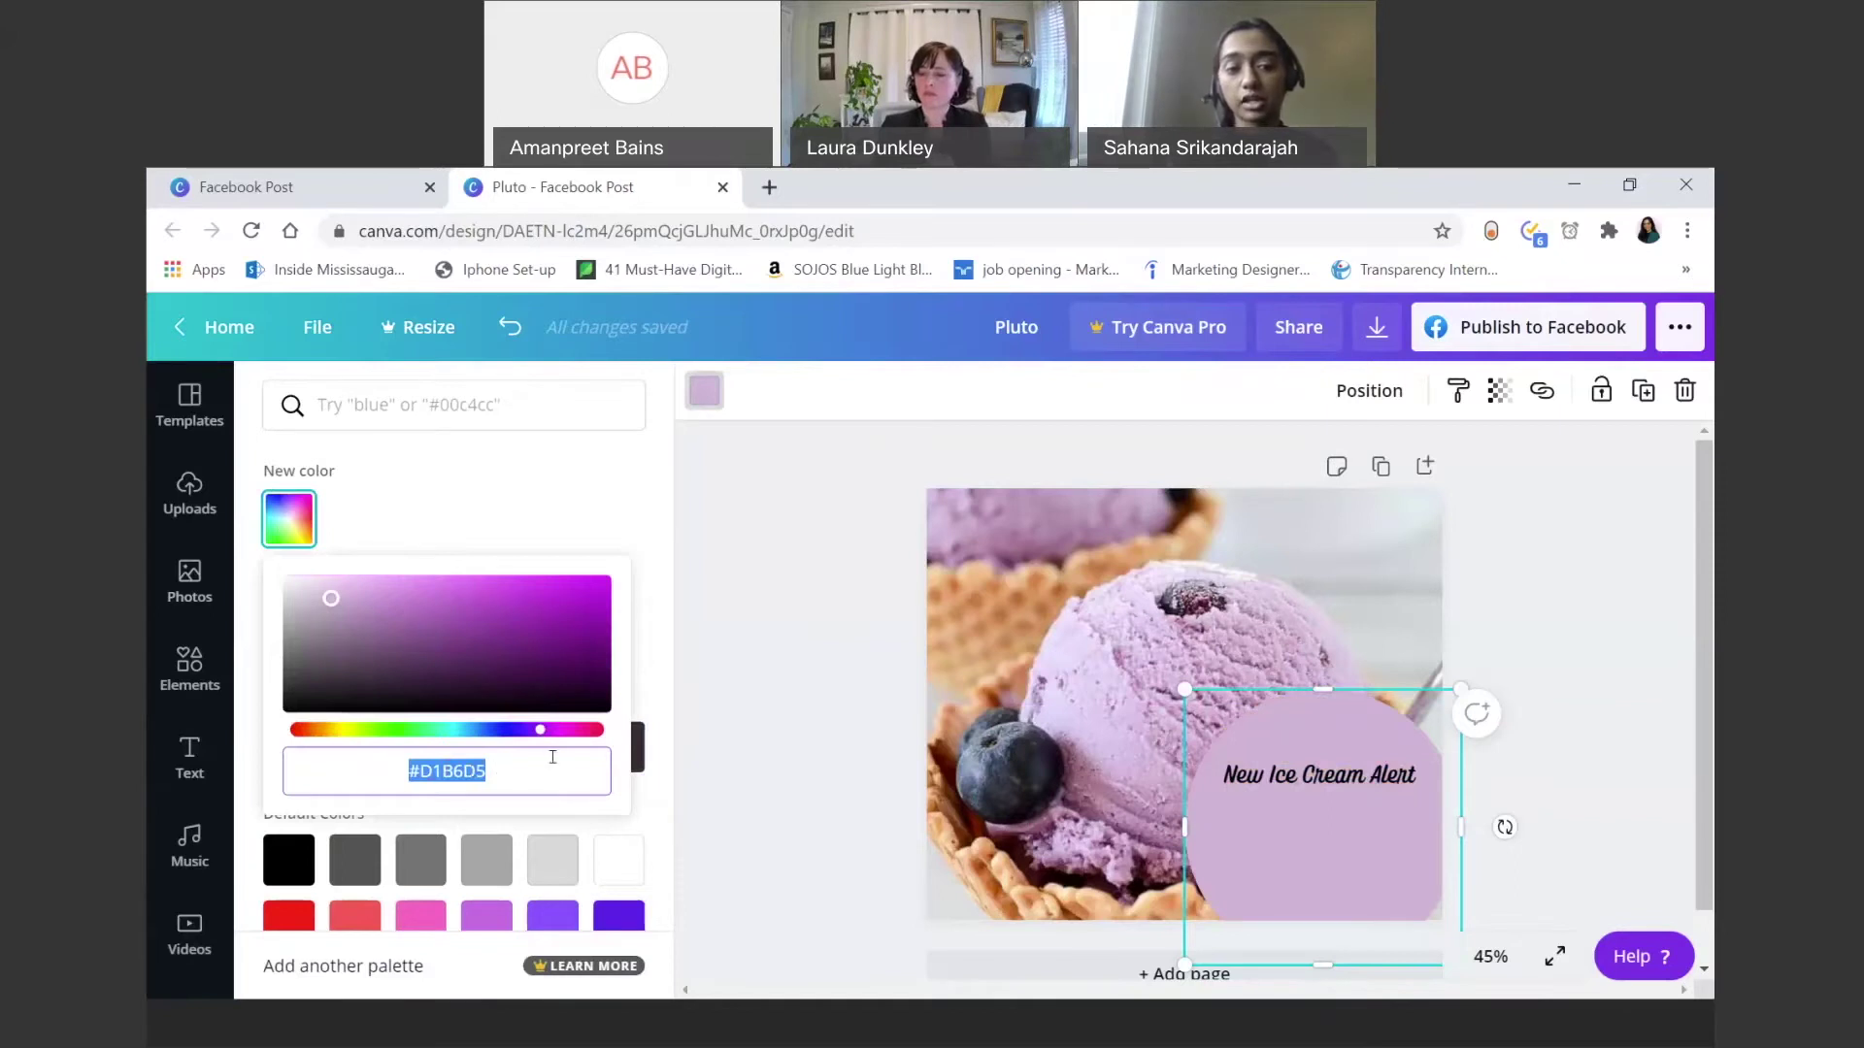
{"action": "left_click", "coordinate": [432, 510]}
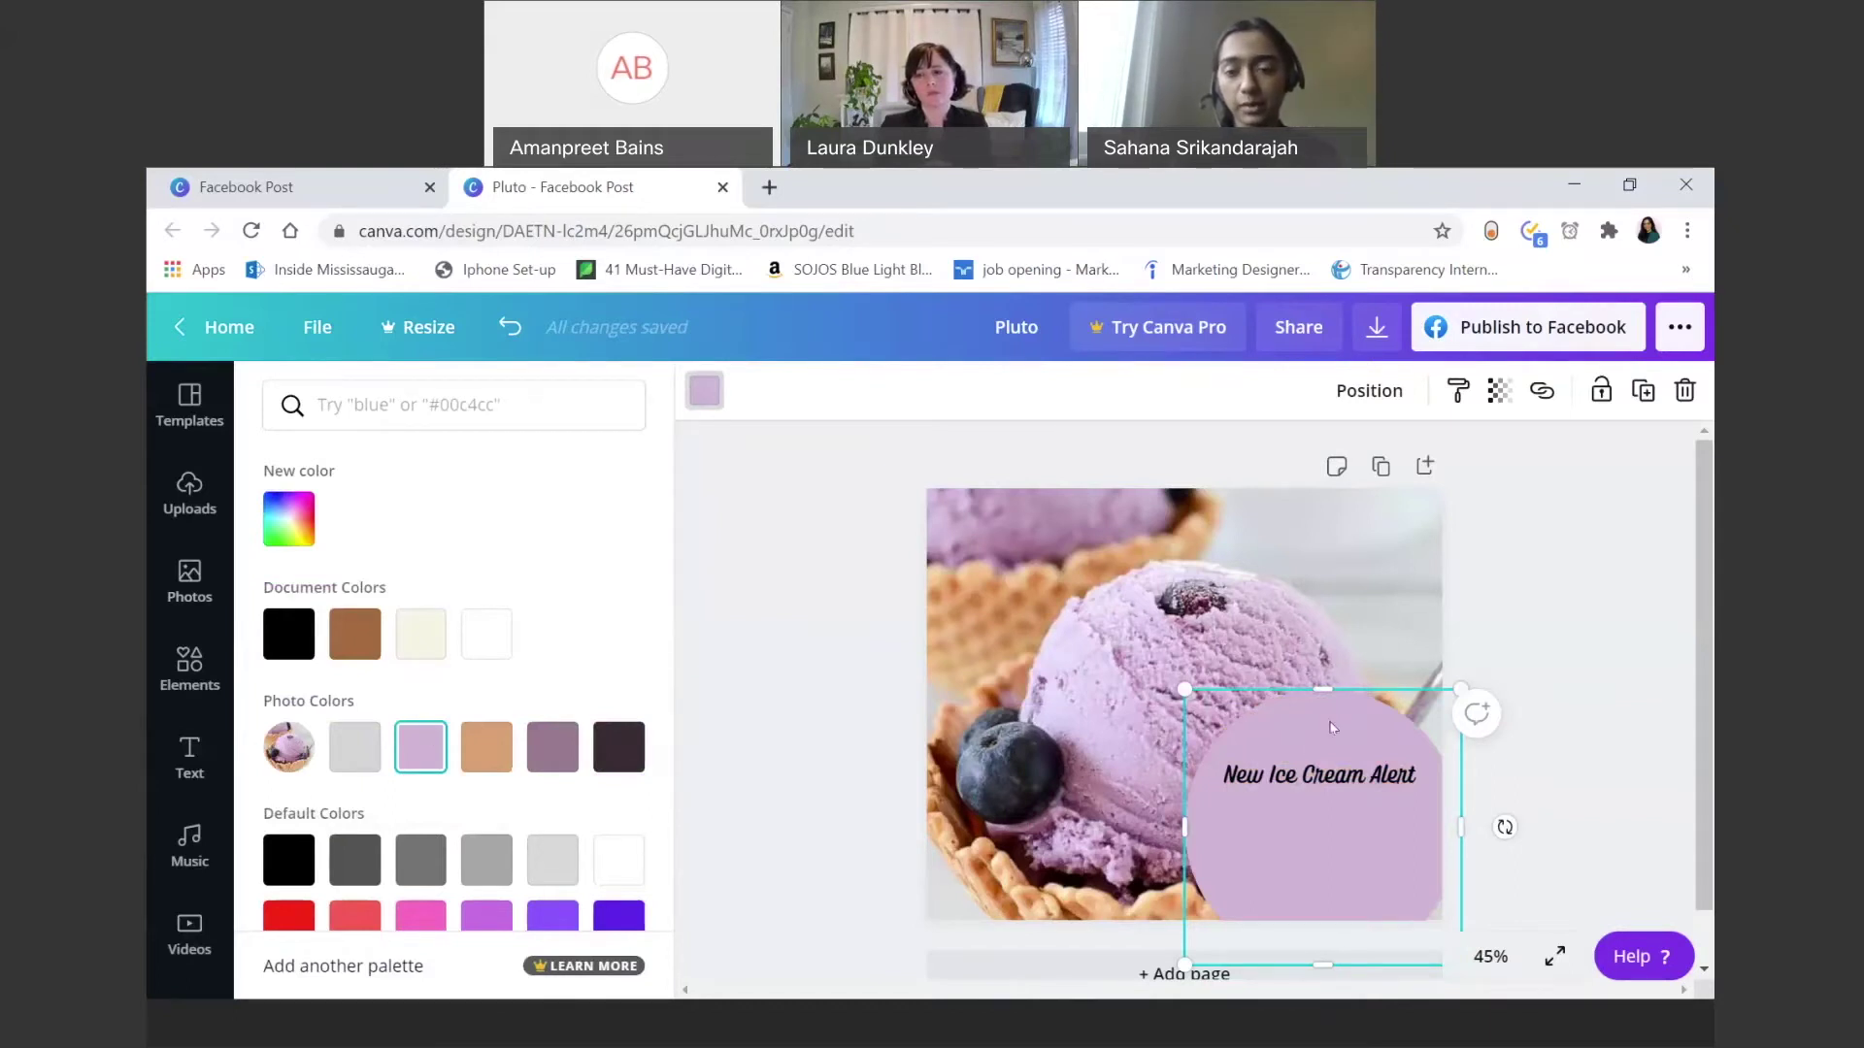
{"action": "left_click", "coordinate": [828, 645]}
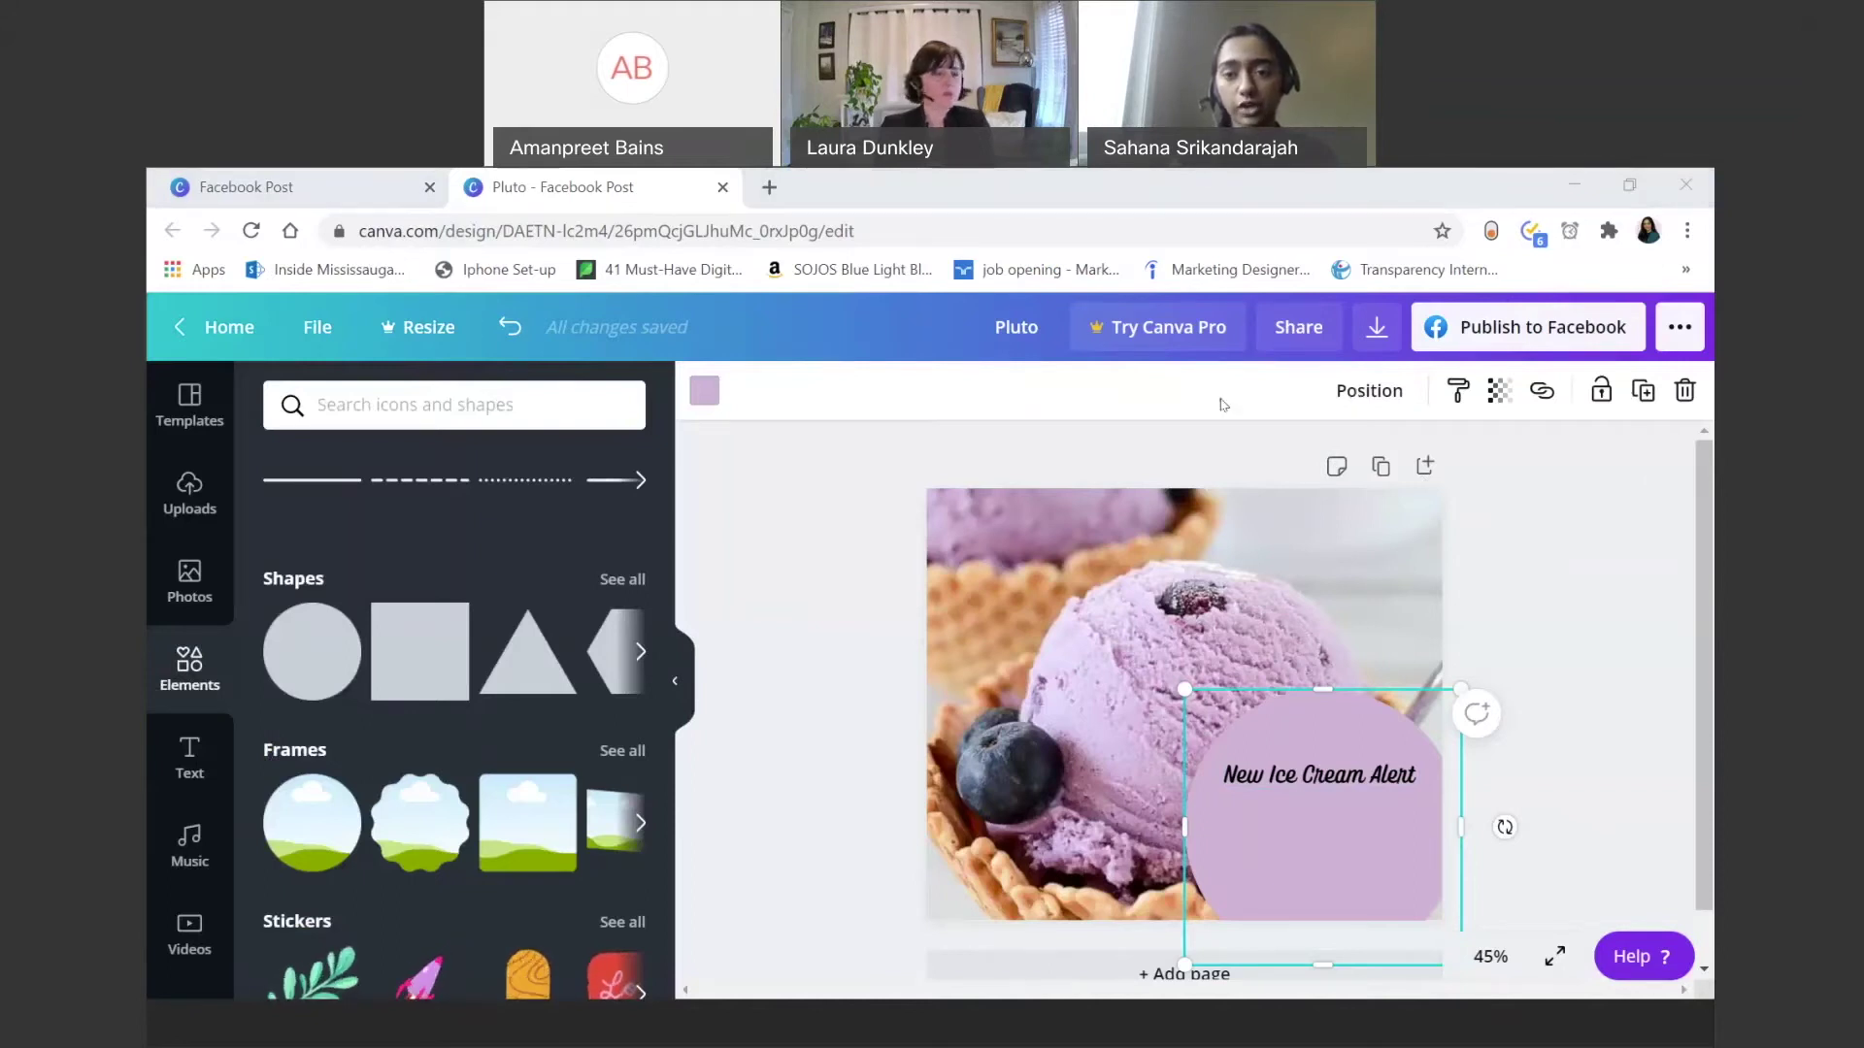
Step: Send the light purple circle backward so it sits behind the "Pluto" text
{"action": "left_click", "coordinate": [1343, 392]}
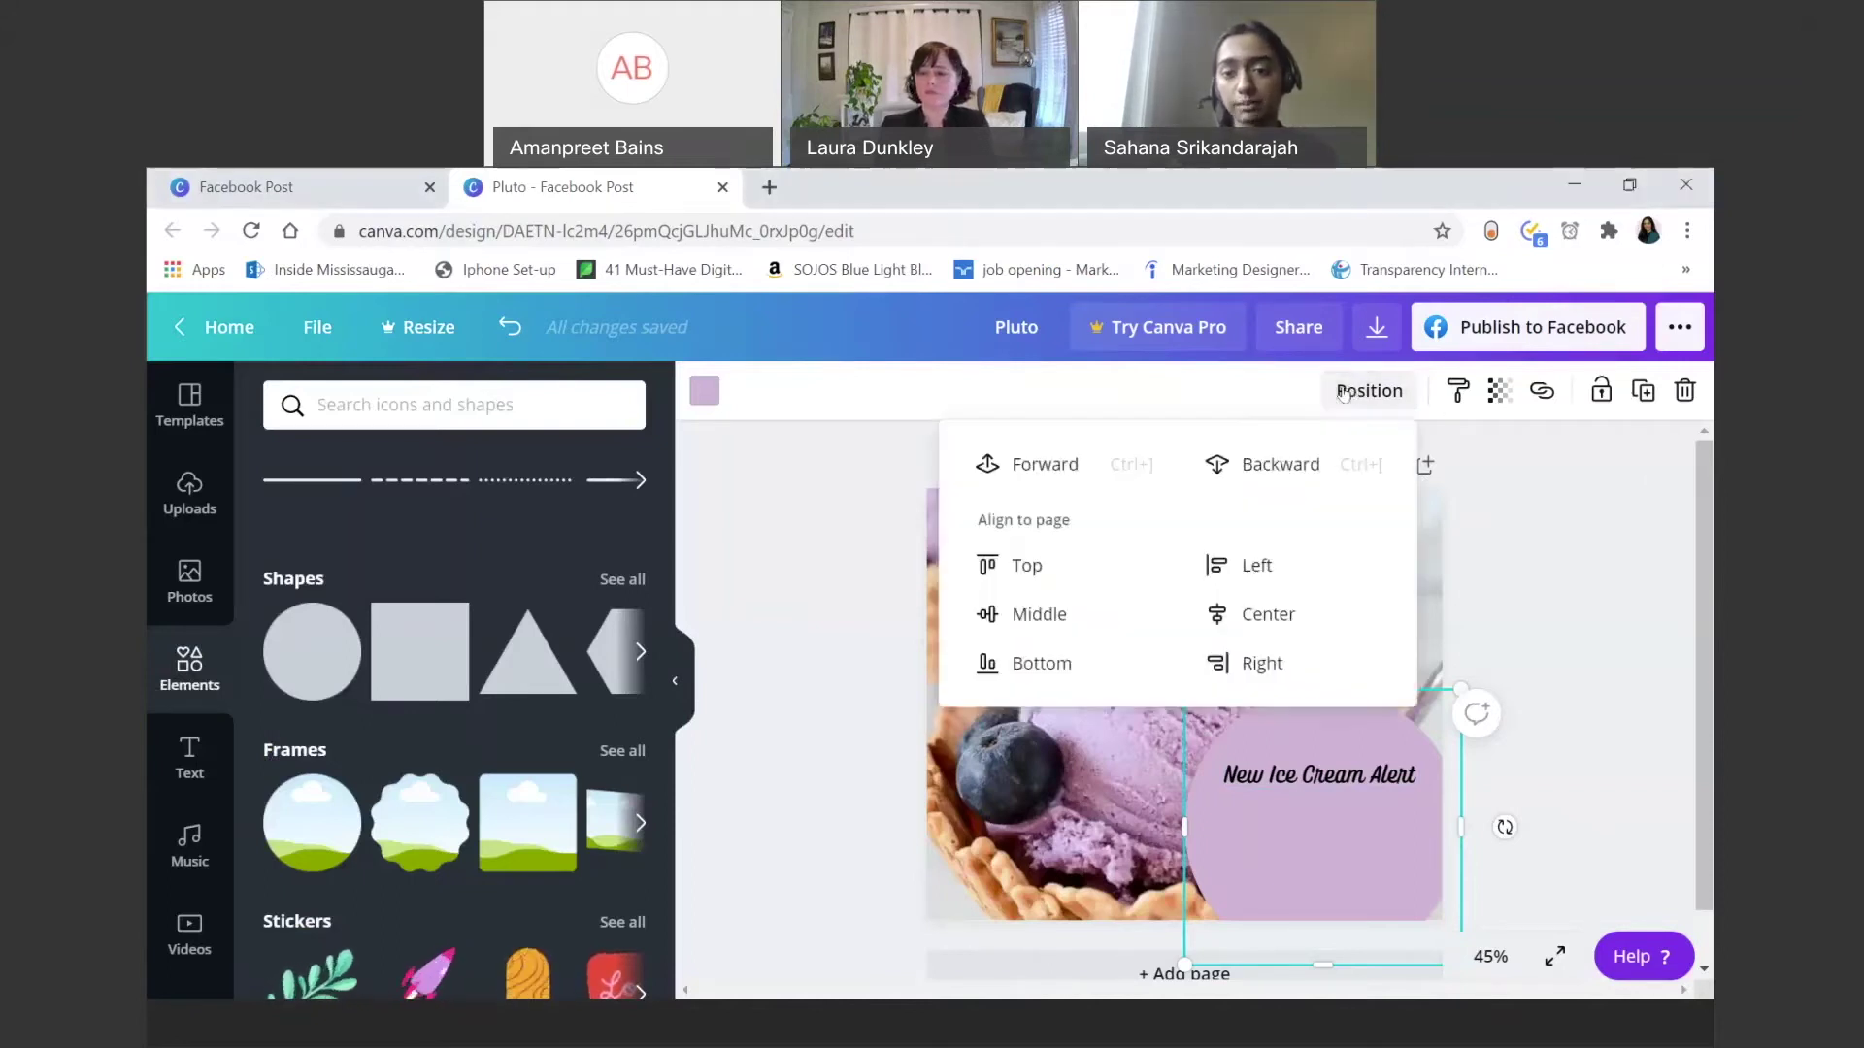
{"action": "left_click", "coordinate": [1251, 468]}
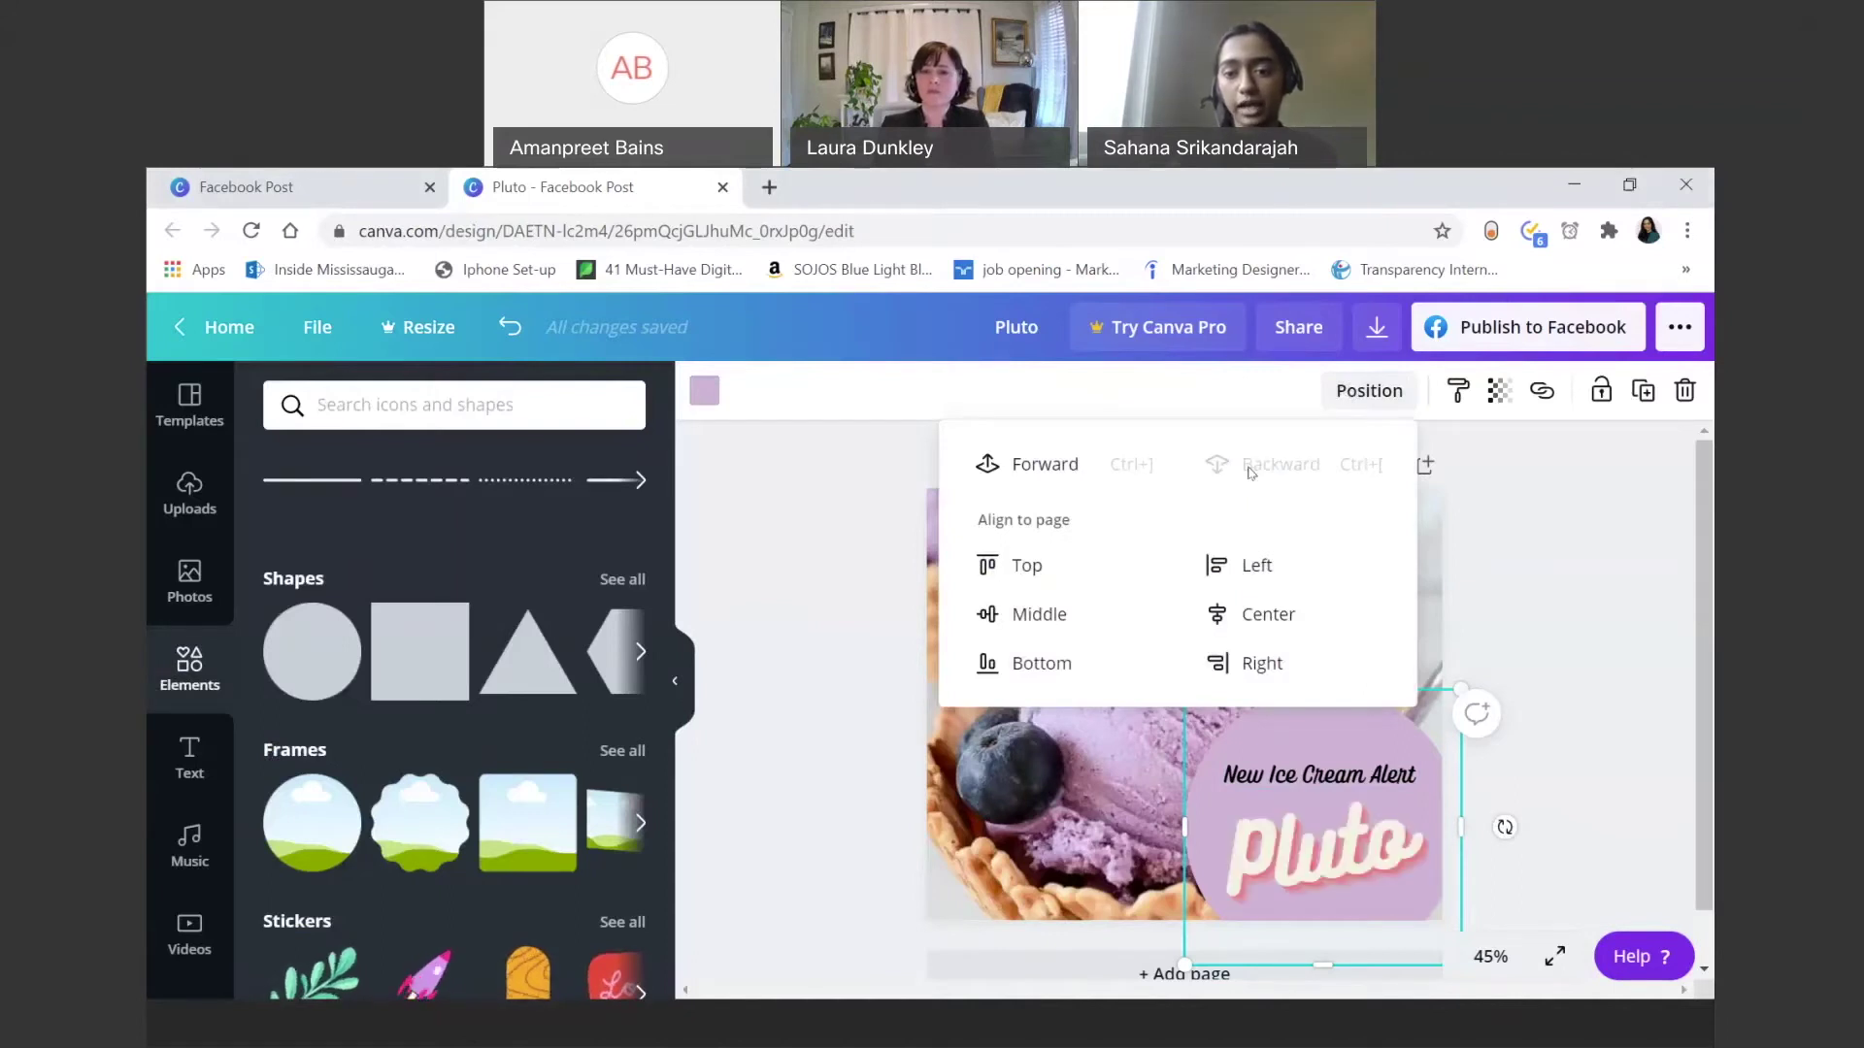
{"action": "left_click", "coordinate": [821, 627]}
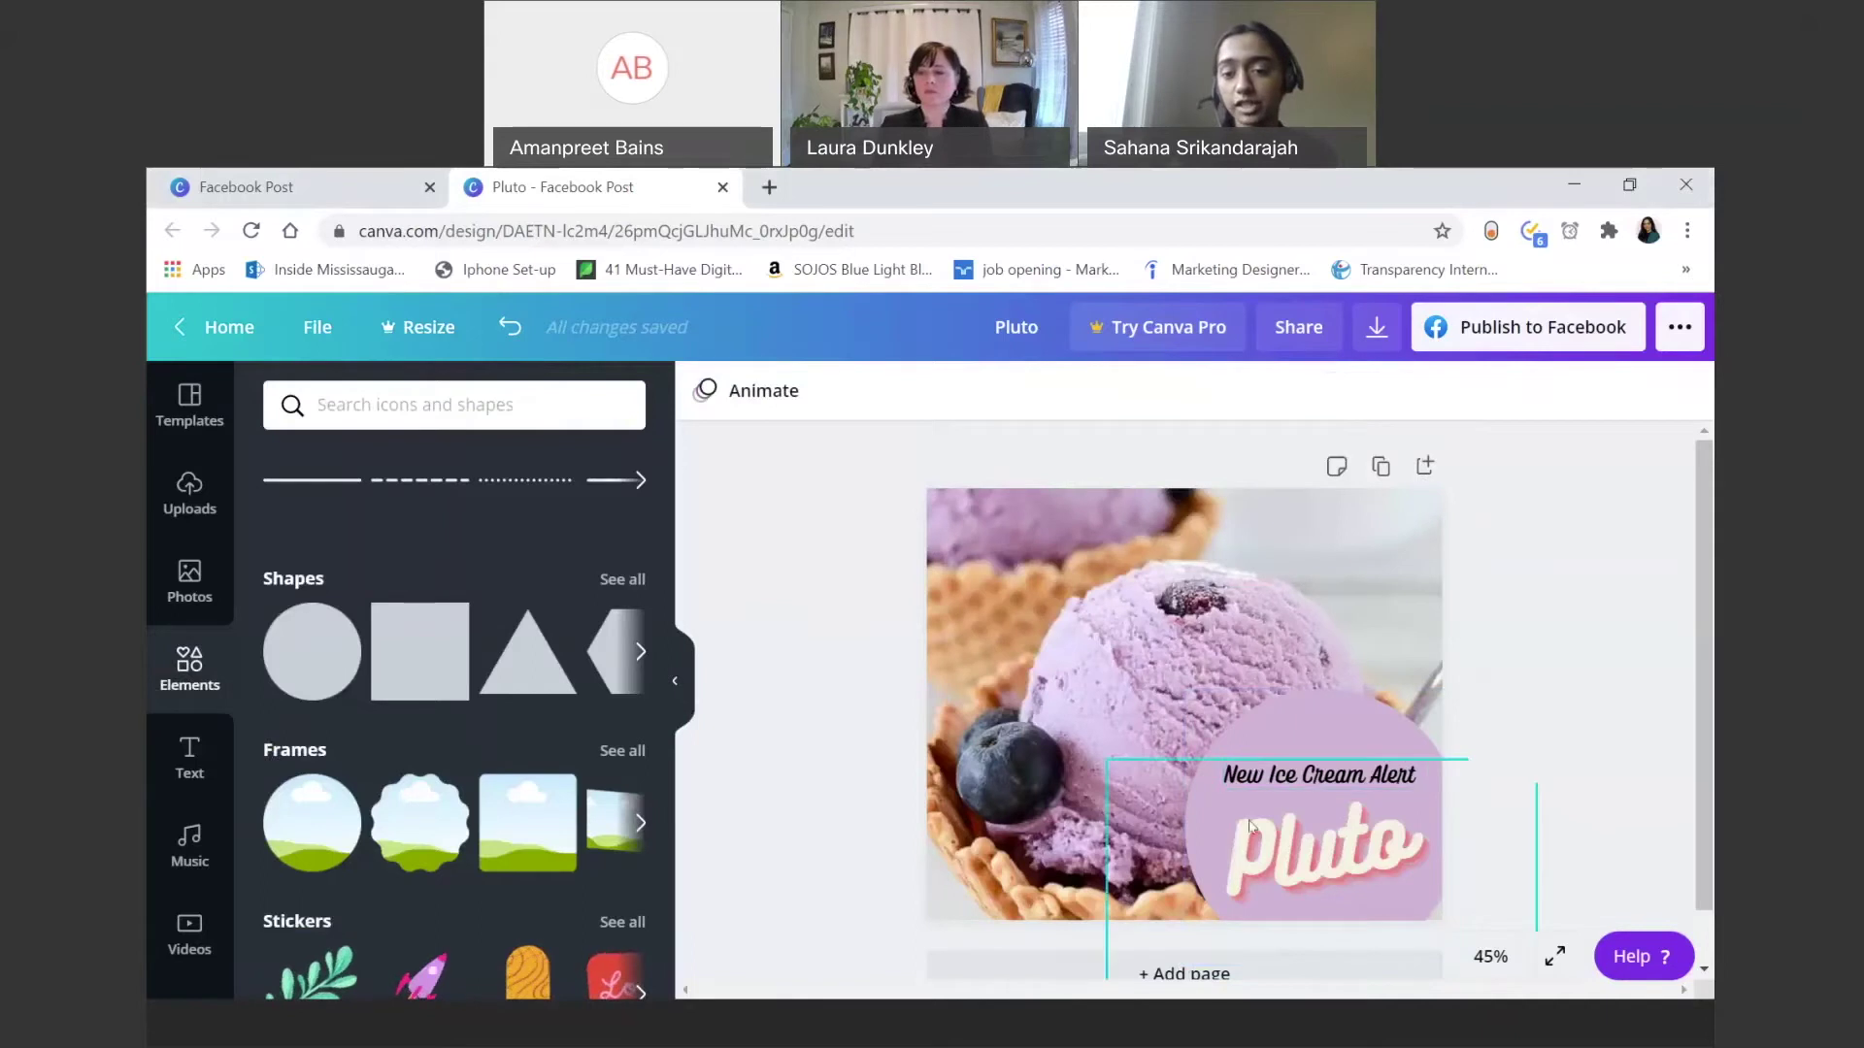
{"action": "left_click", "coordinate": [1356, 847]}
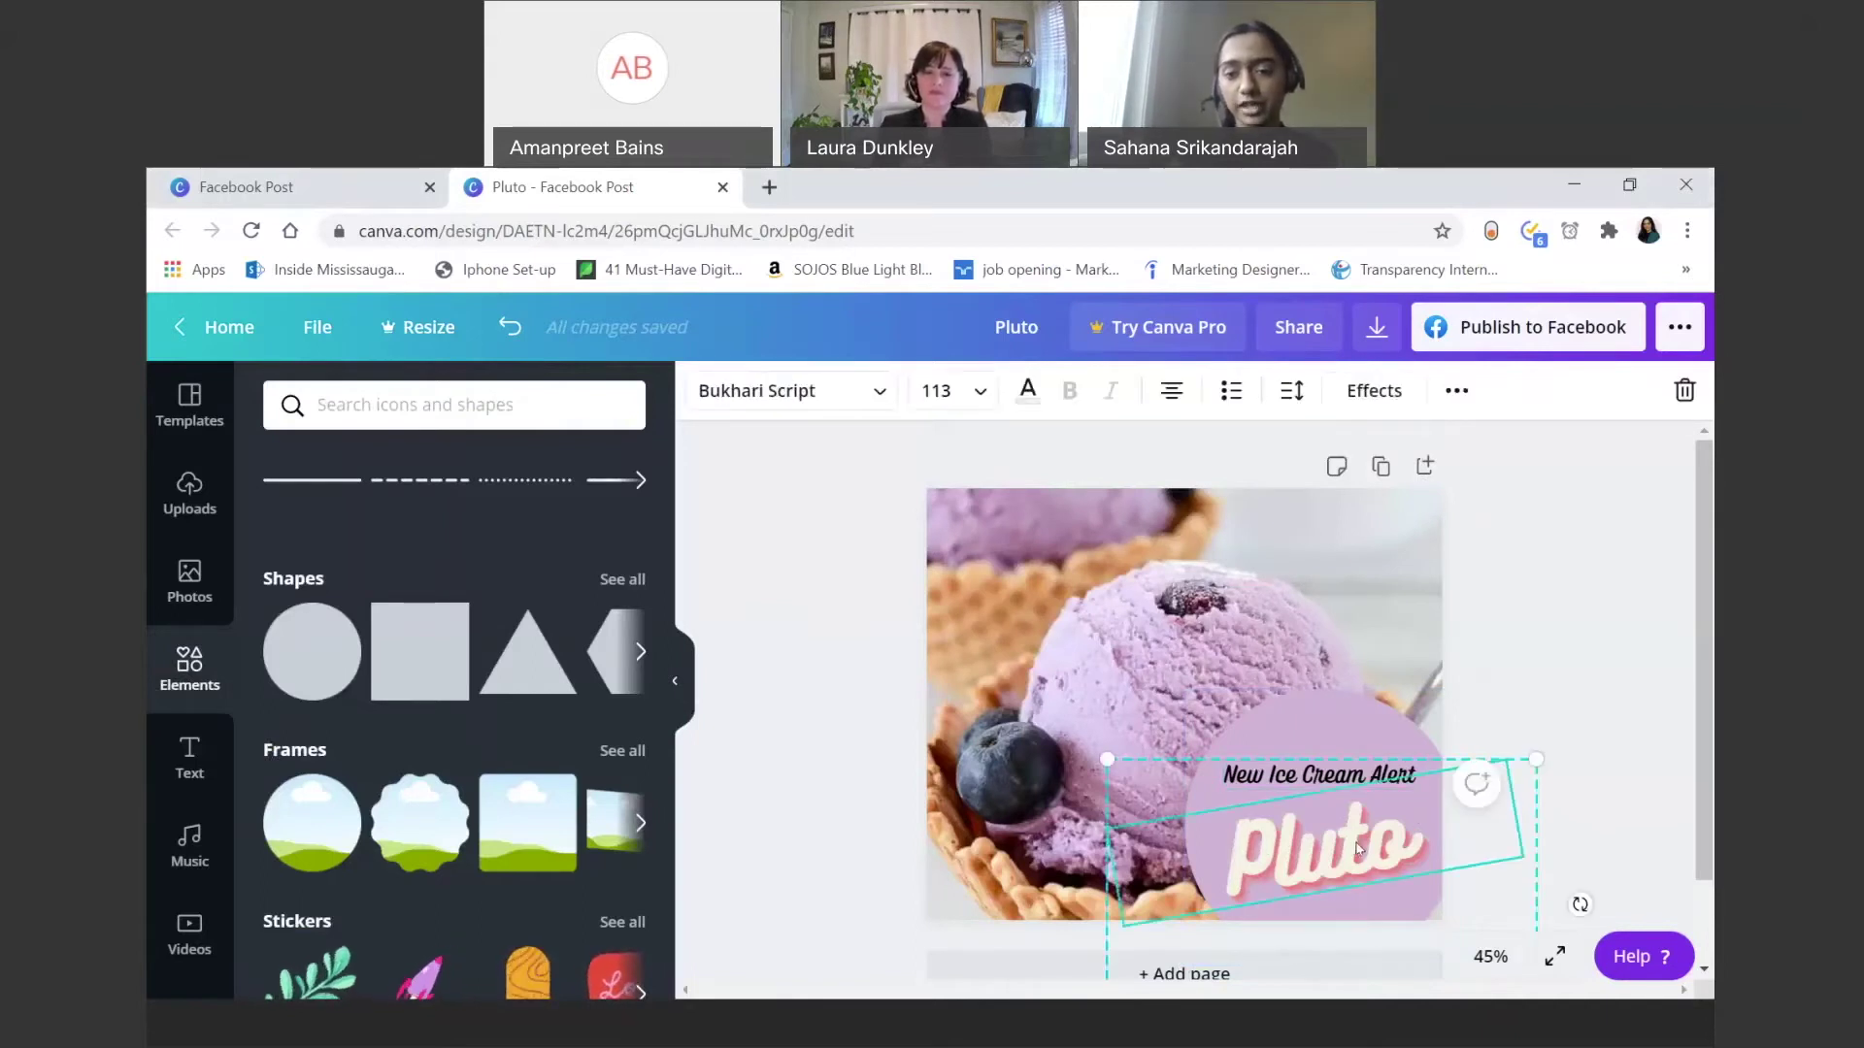
Step: Duplicate the light purple circle and move the copy up and towards the photo's centre
{"action": "left_click", "coordinate": [1308, 715]}
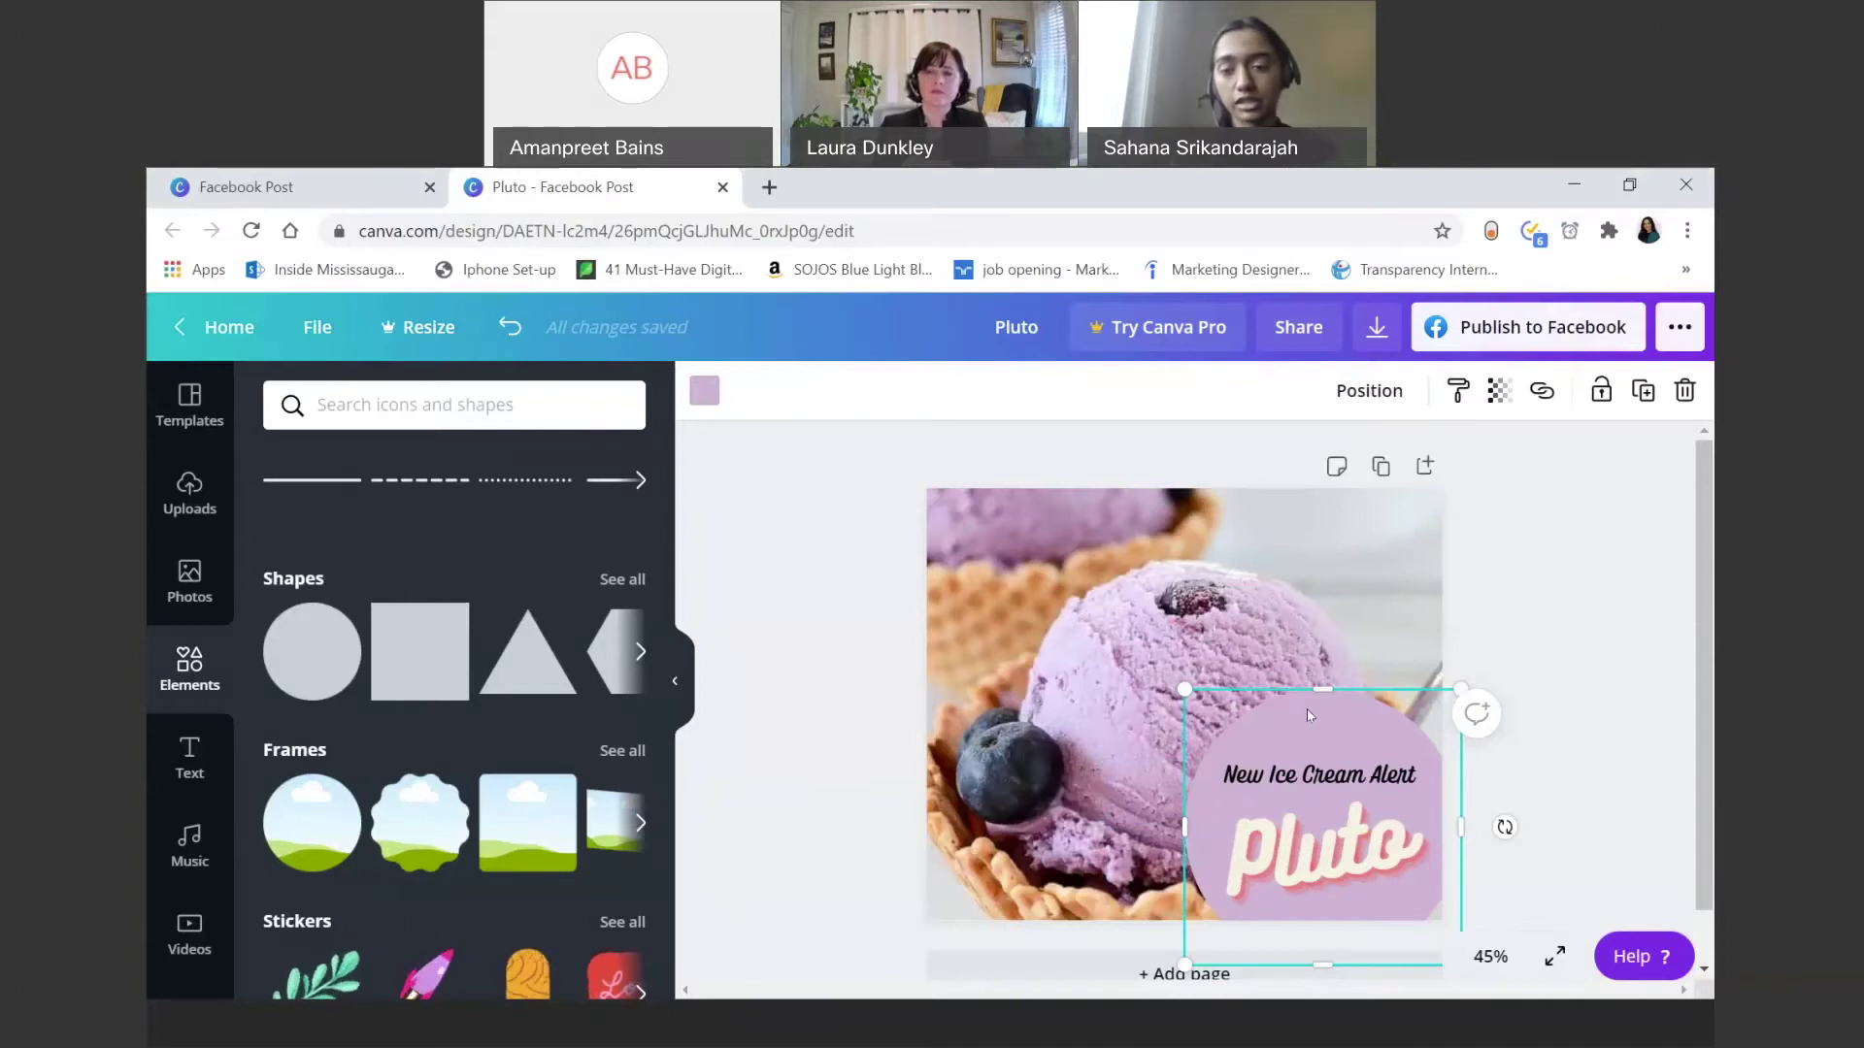
{"action": "left_click_drag", "start_coordinate": [1309, 715], "coordinate": [1341, 753]}
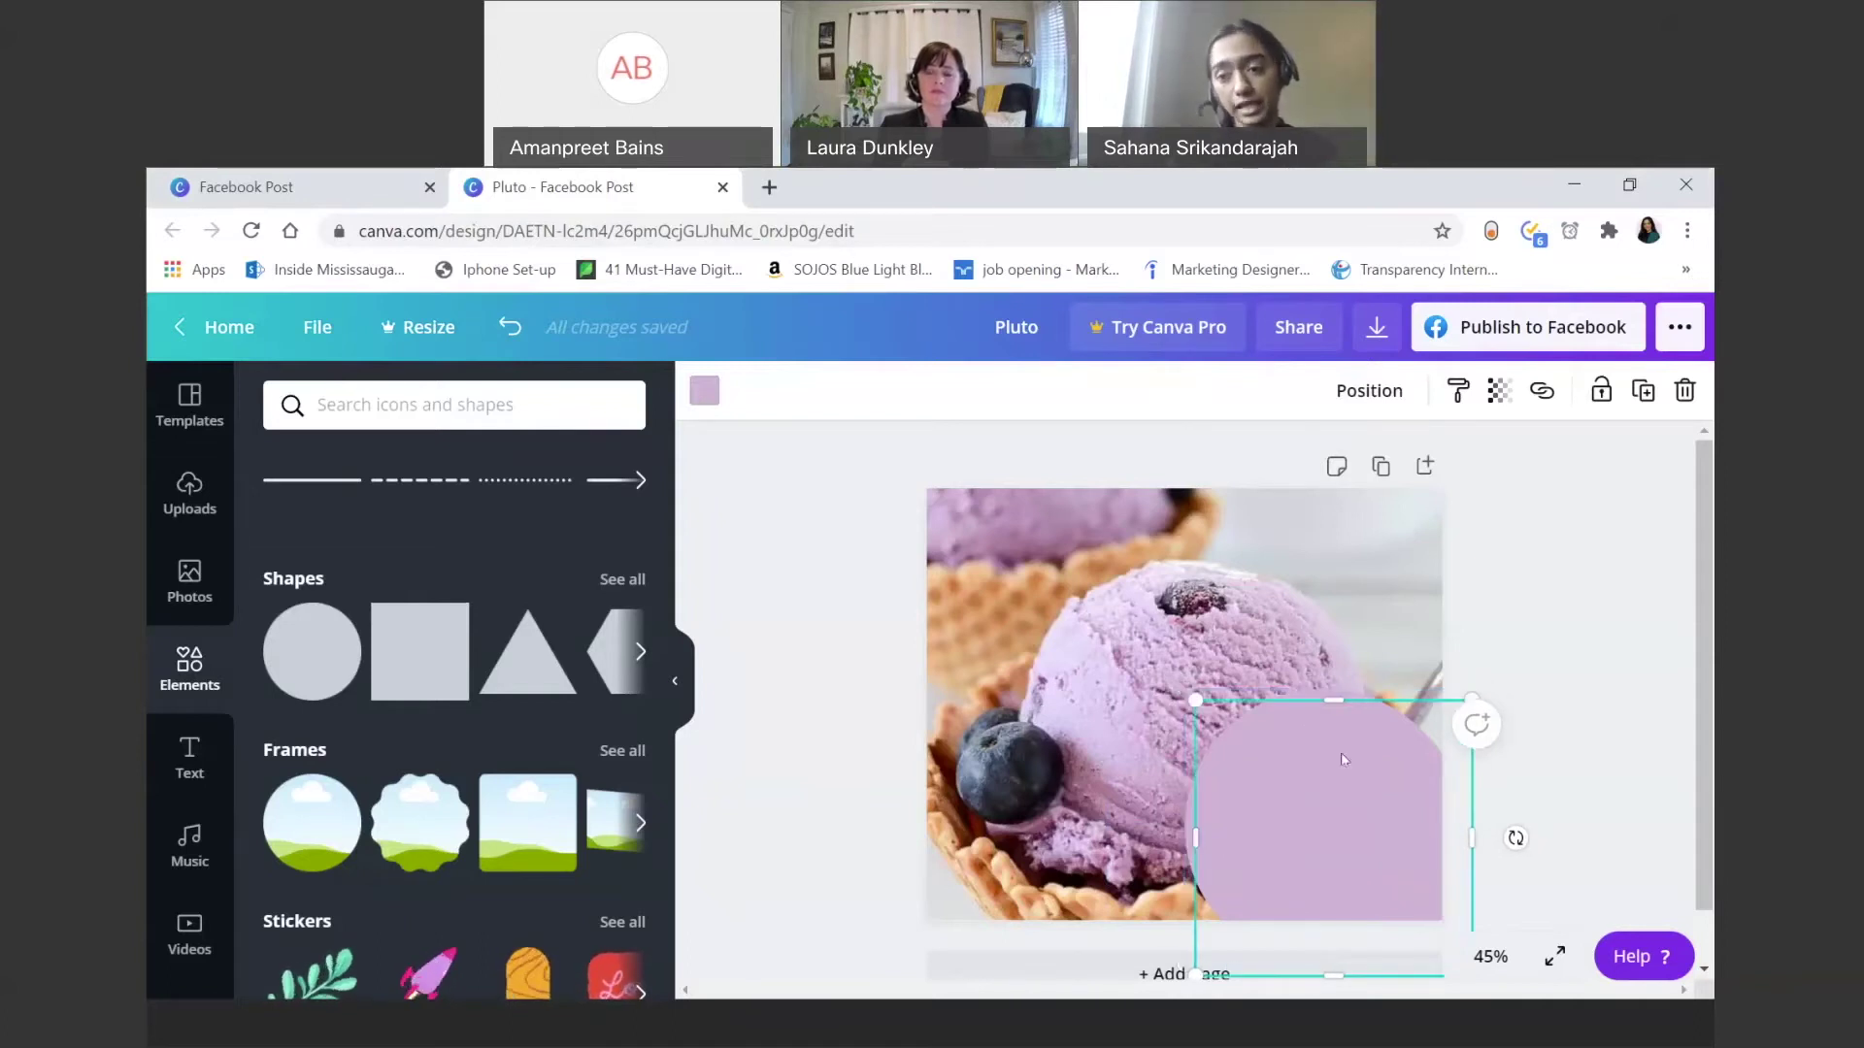
{"action": "left_click_drag", "start_coordinate": [1262, 775], "coordinate": [1175, 726]}
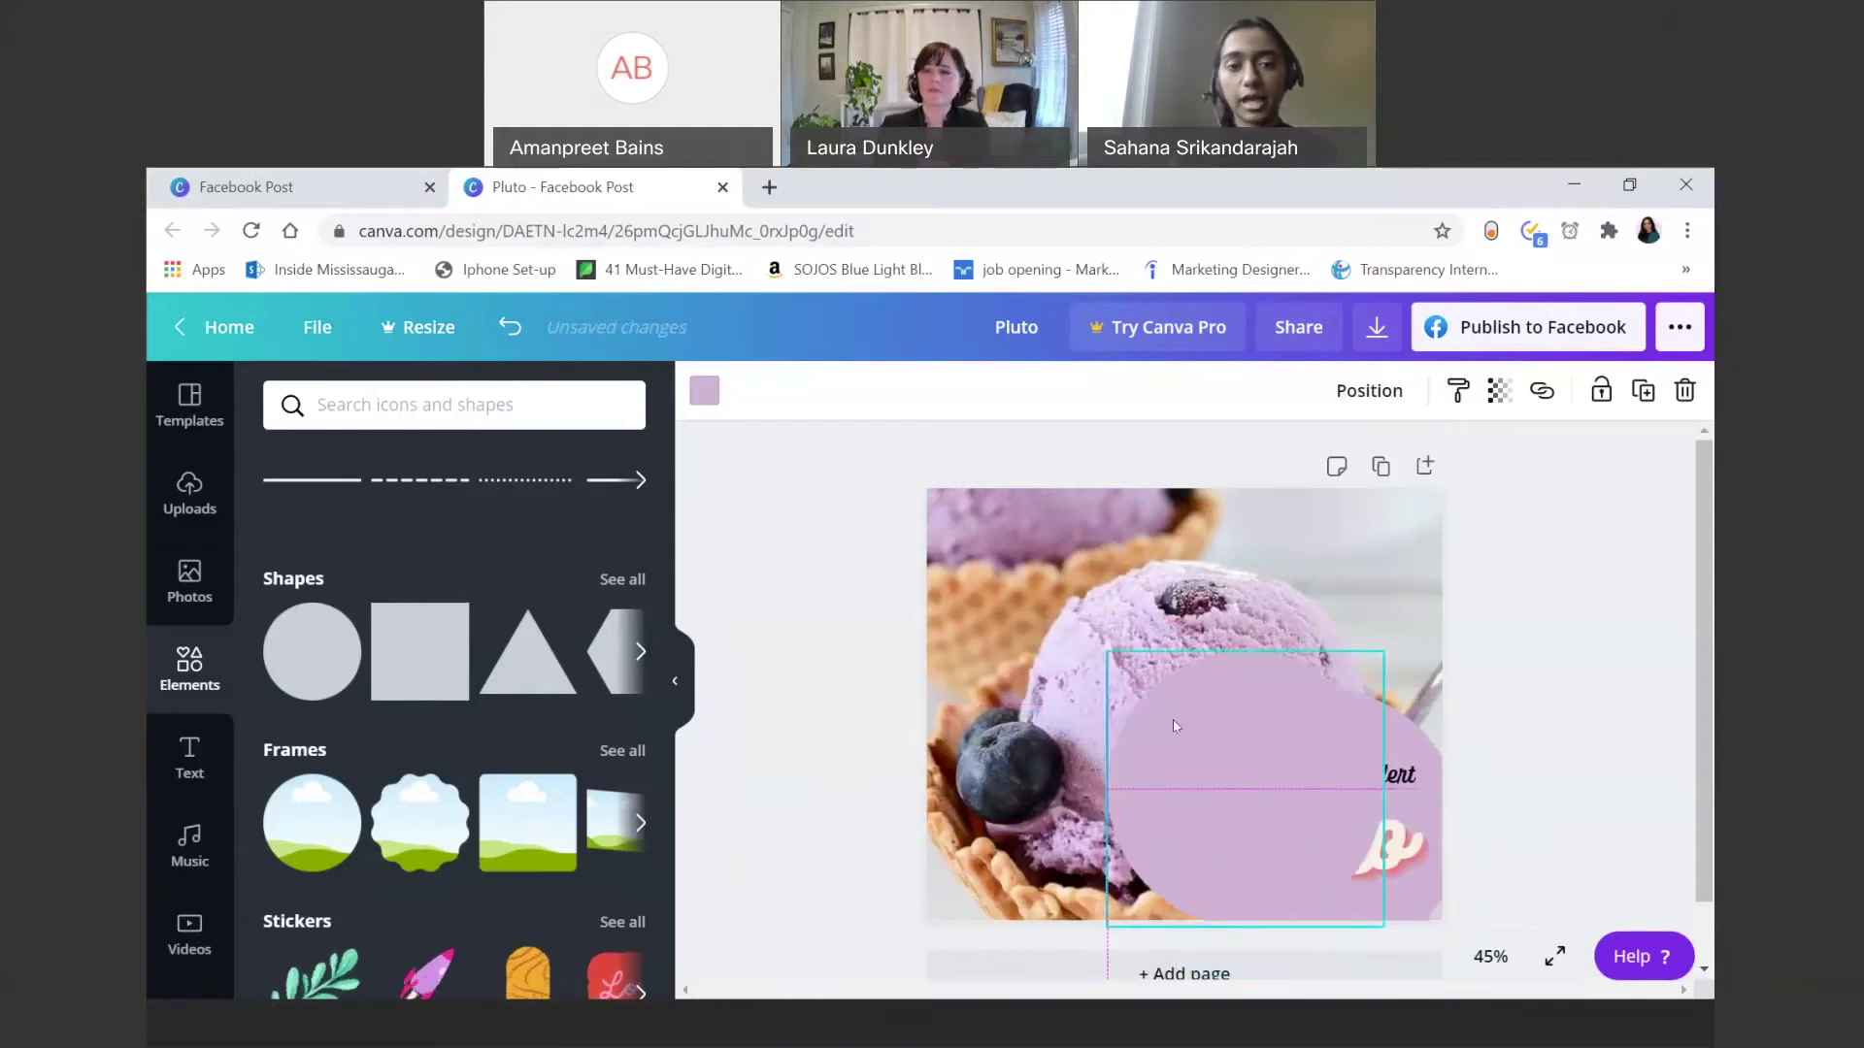
Step: Recolour the copied circle with the cream document colour and enlarge it slightly over the original circle
{"action": "left_click", "coordinate": [704, 390]}
{"action": "left_click", "coordinate": [428, 635]}
{"action": "left_click", "coordinate": [428, 636]}
{"action": "left_click_drag", "start_coordinate": [1244, 725], "coordinate": [1178, 687]}
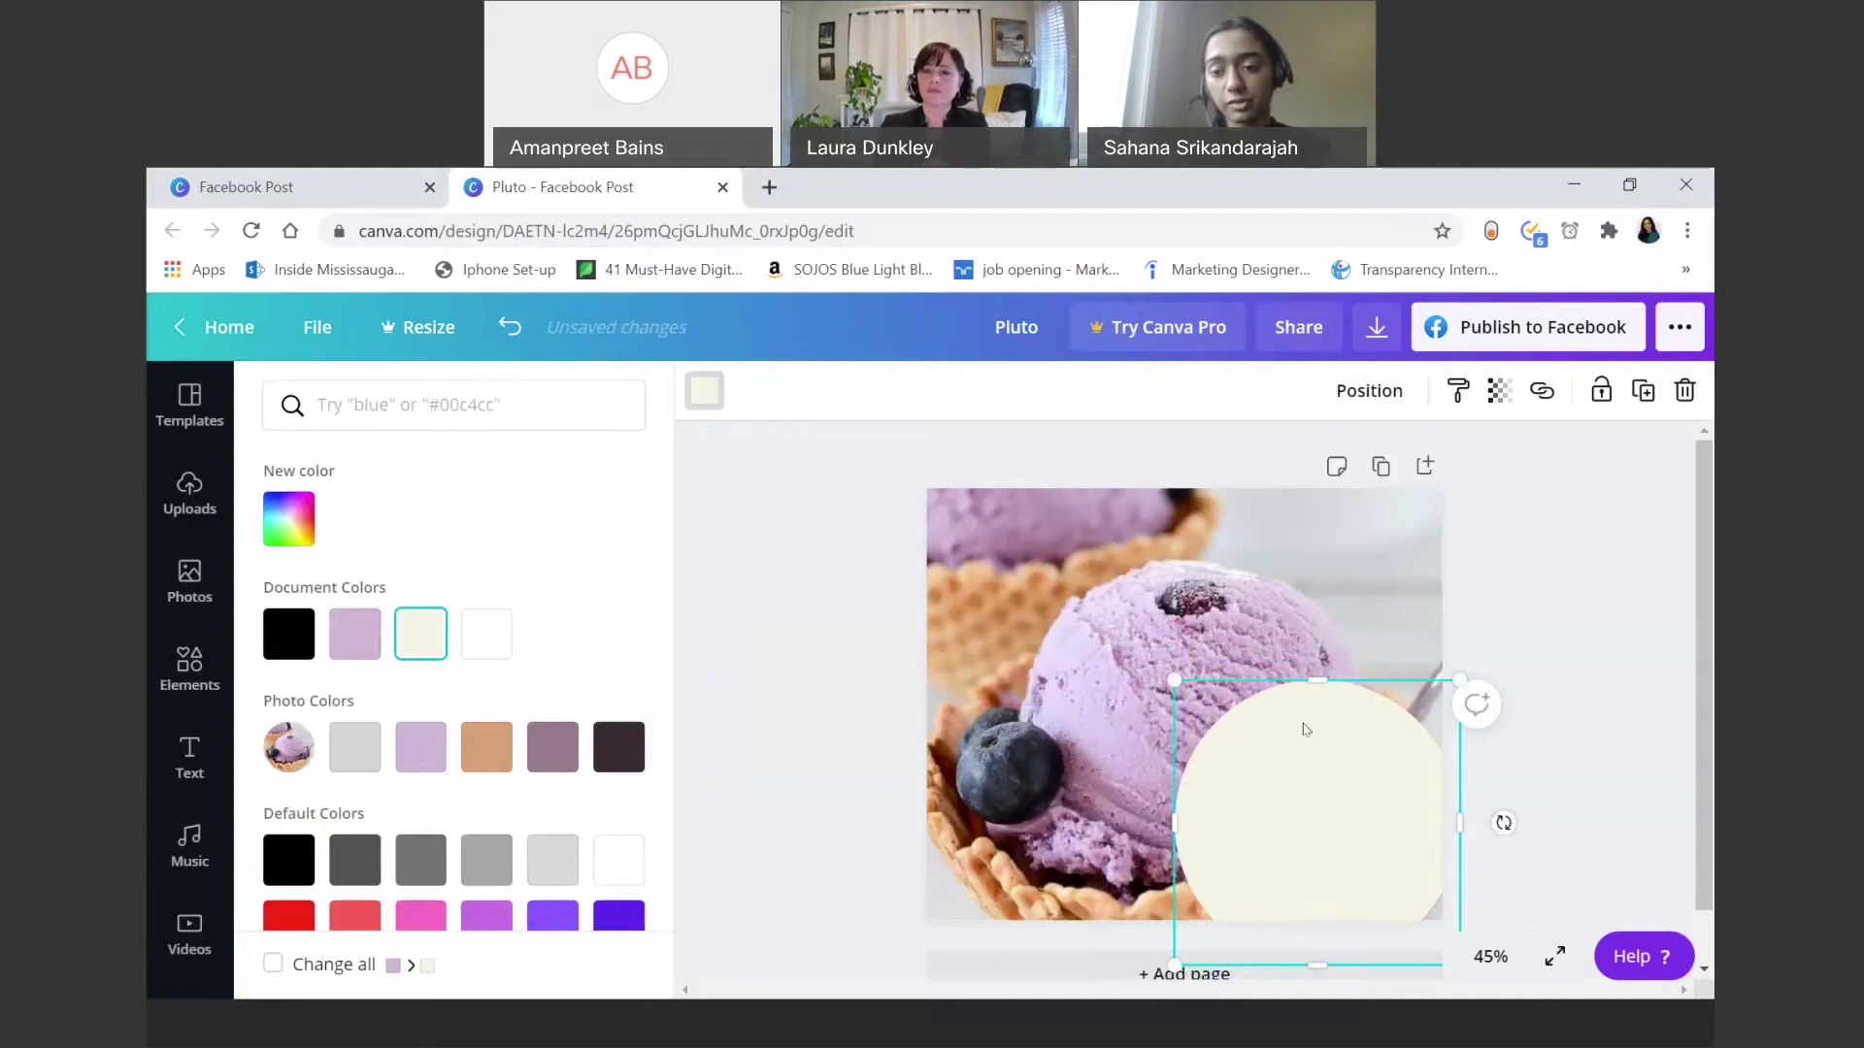
Step: Send the cream circle backward behind the purple circle and texts, and enlarge it into a border around the purple circle
{"action": "left_click", "coordinate": [1360, 402]}
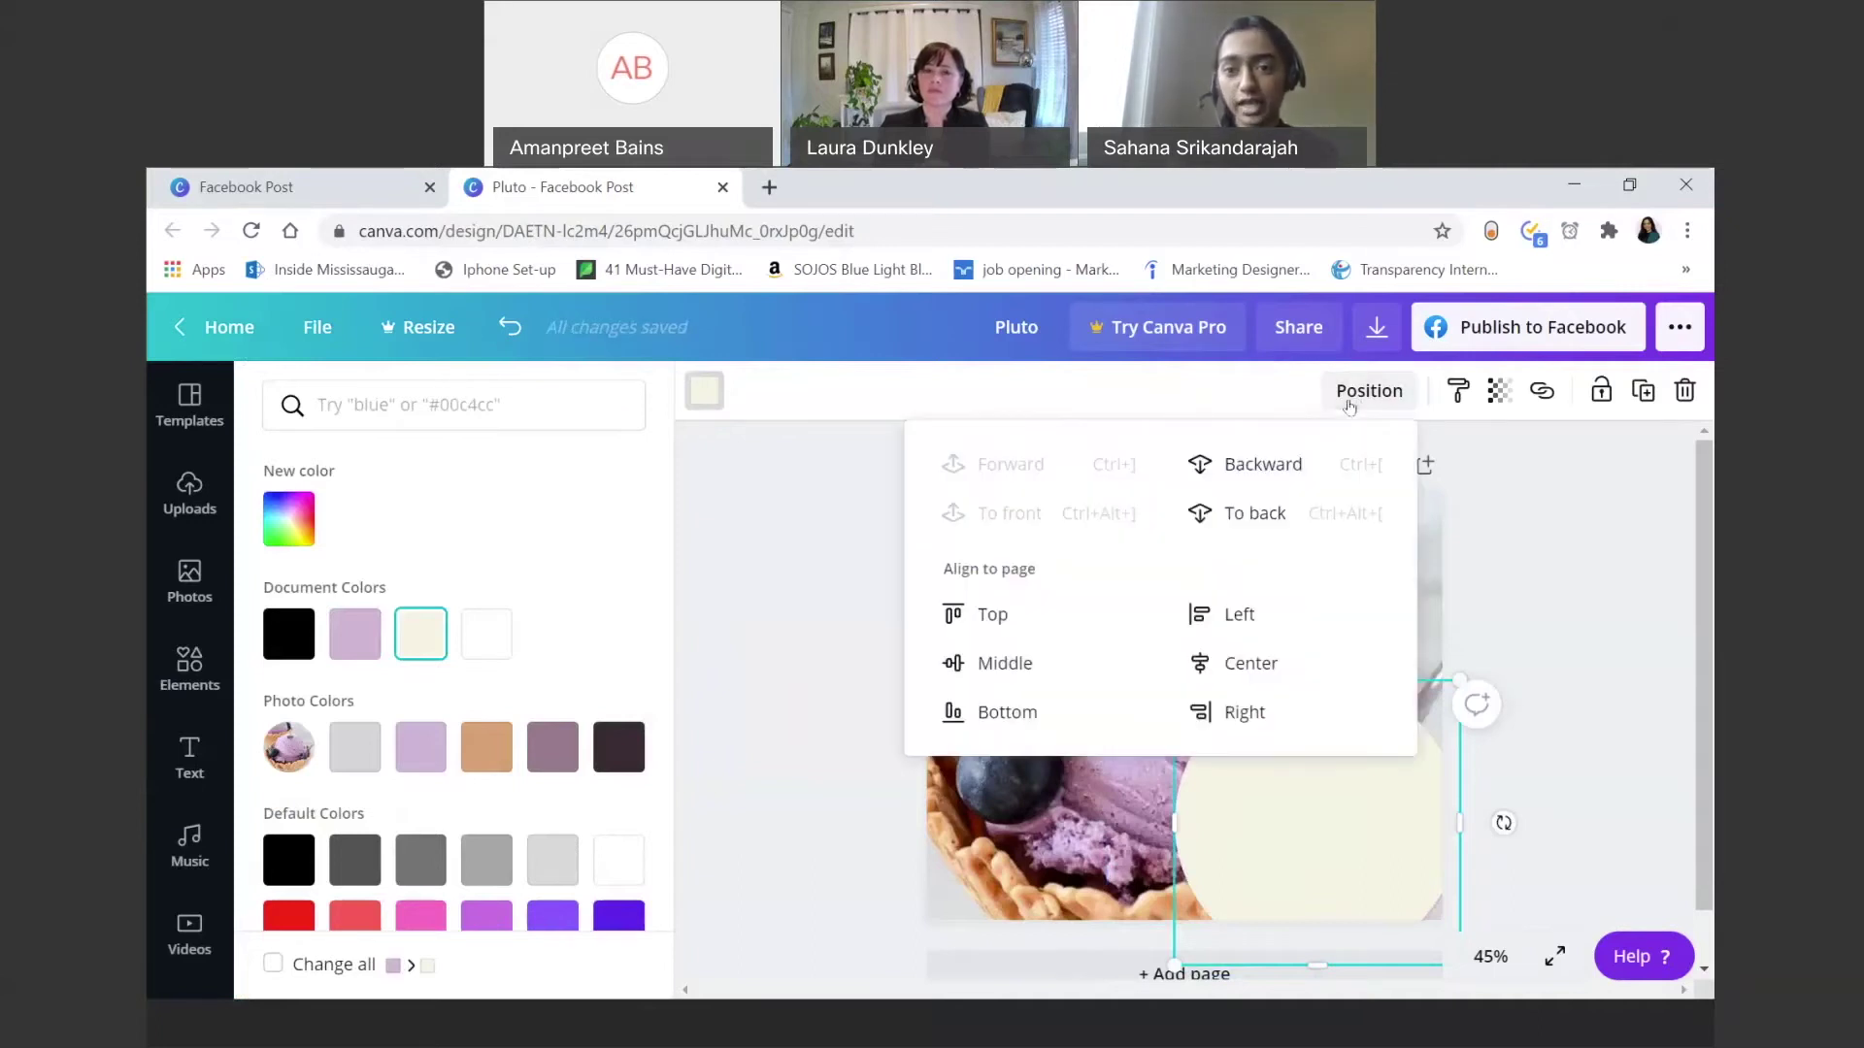
{"action": "left_click", "coordinate": [1241, 480]}
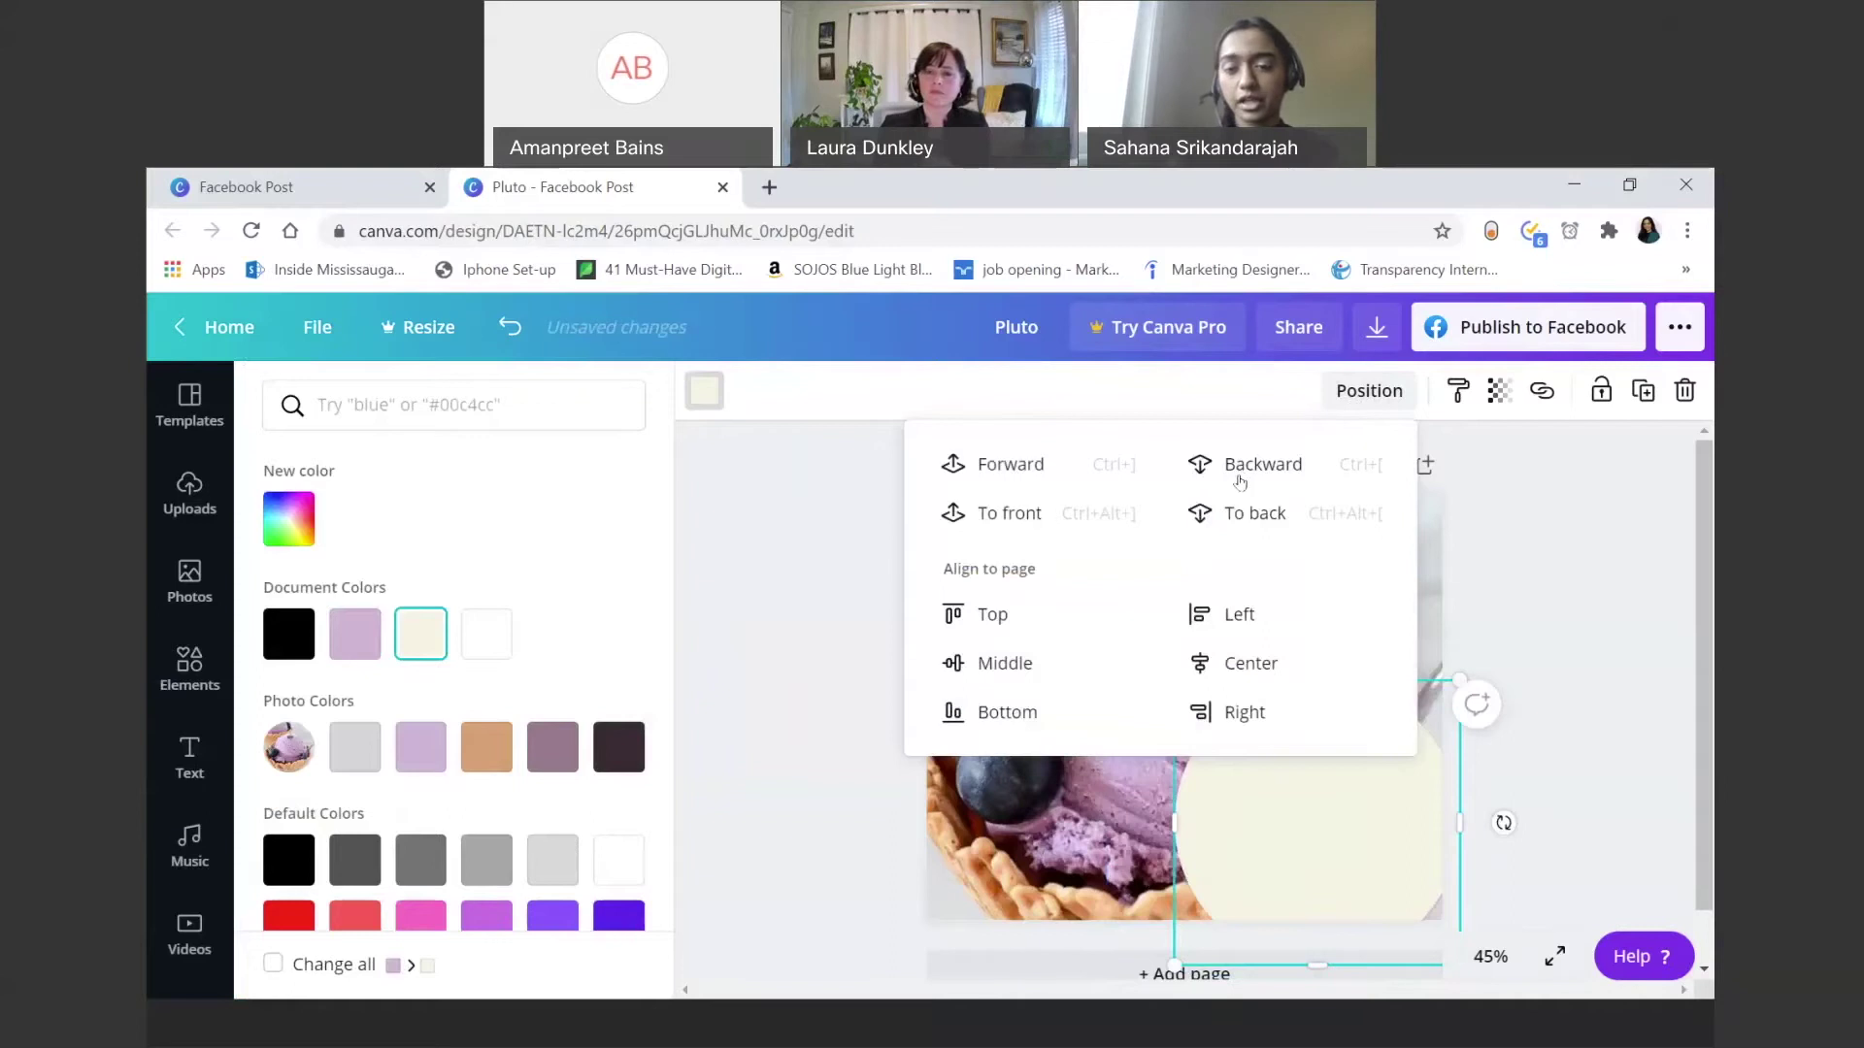
{"action": "left_click", "coordinate": [1243, 479]}
{"action": "left_click", "coordinate": [876, 670]}
{"action": "left_click_drag", "start_coordinate": [1171, 679], "coordinate": [1145, 665]}
{"action": "left_click", "coordinate": [803, 654]}
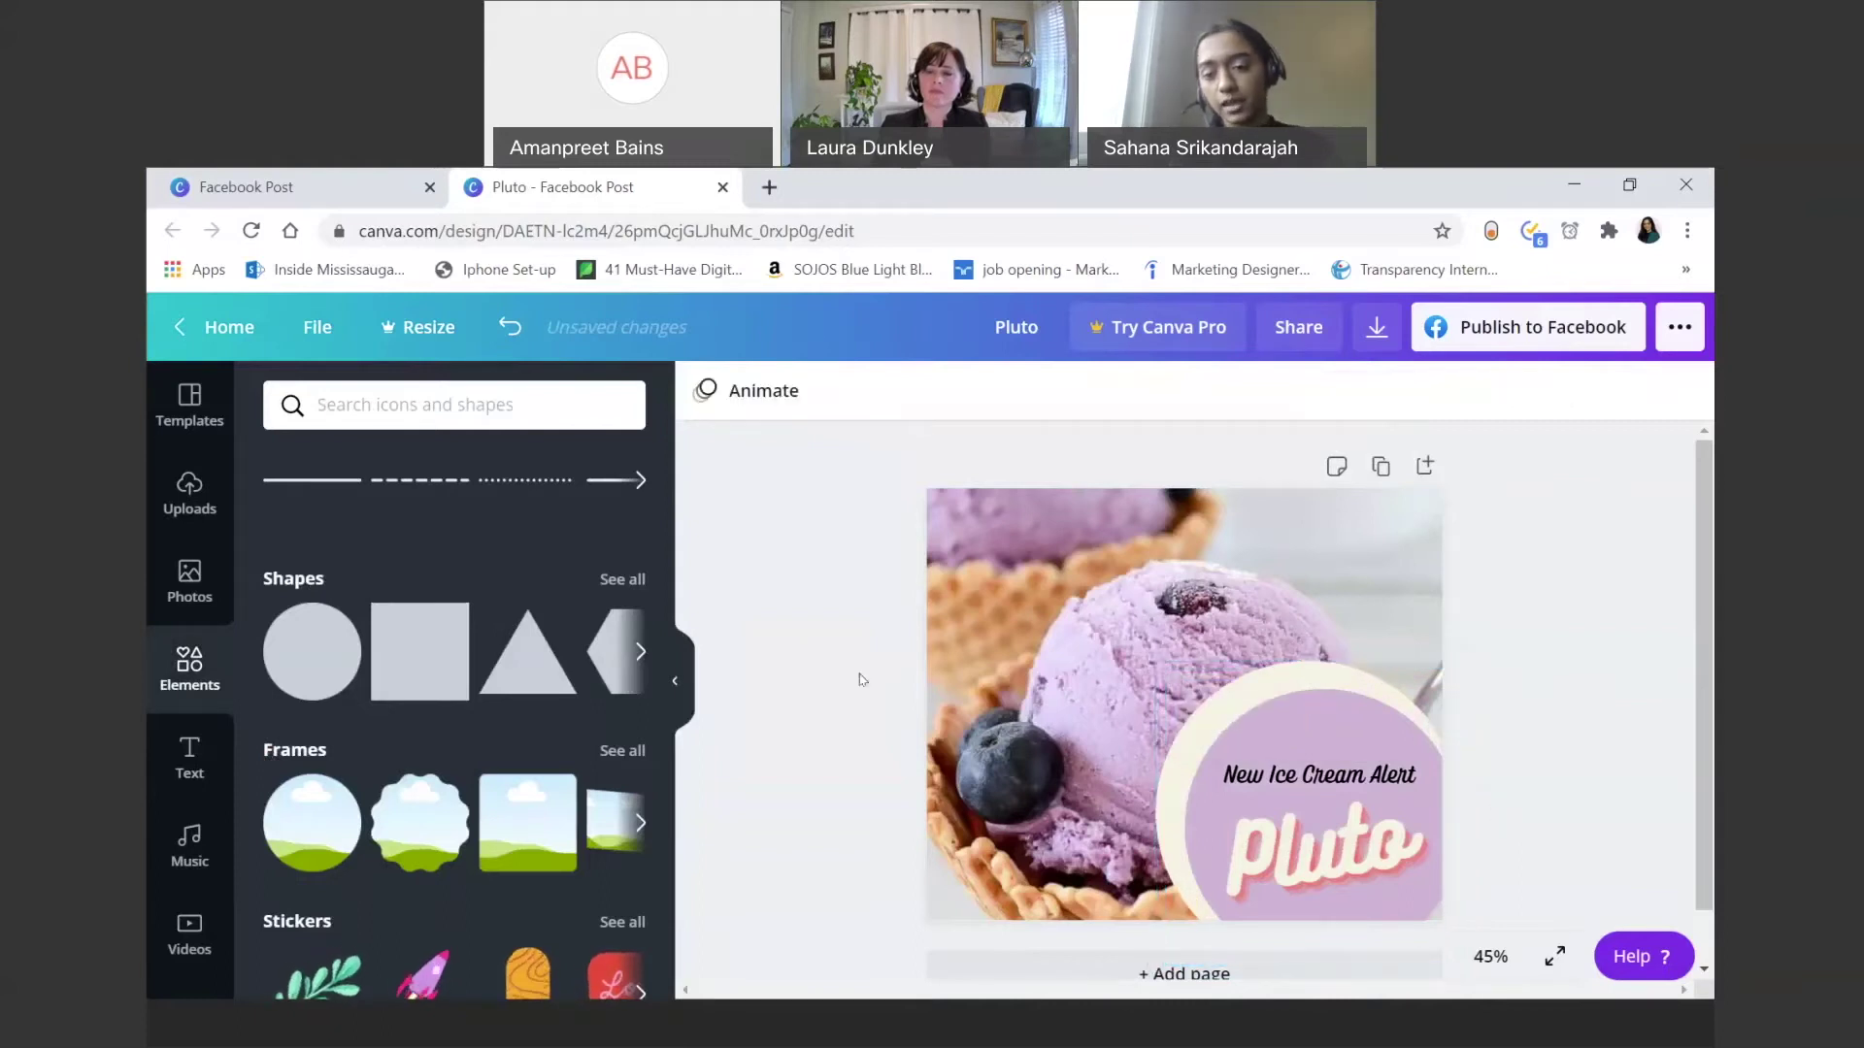
Step: Change the "New Ice Cream Alert" subheading's text colour to white
{"action": "left_click", "coordinate": [1332, 786]}
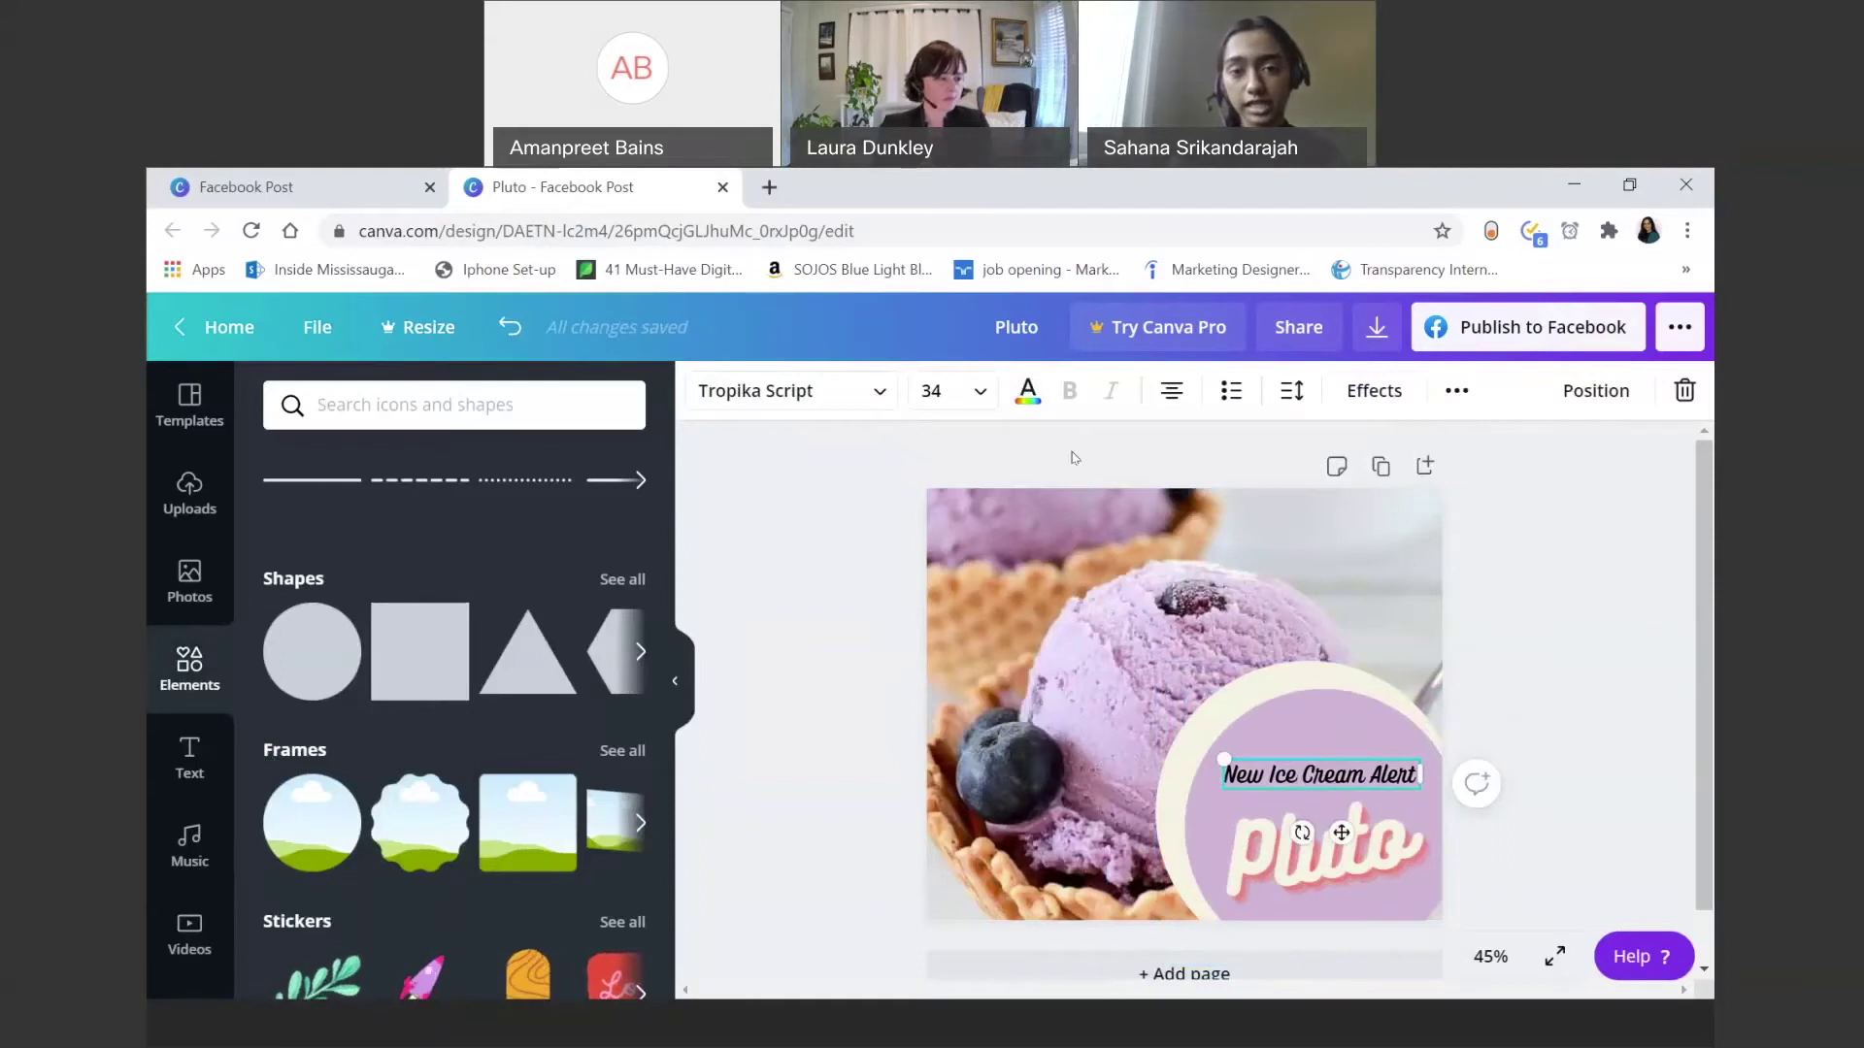
{"action": "left_click", "coordinate": [1026, 392]}
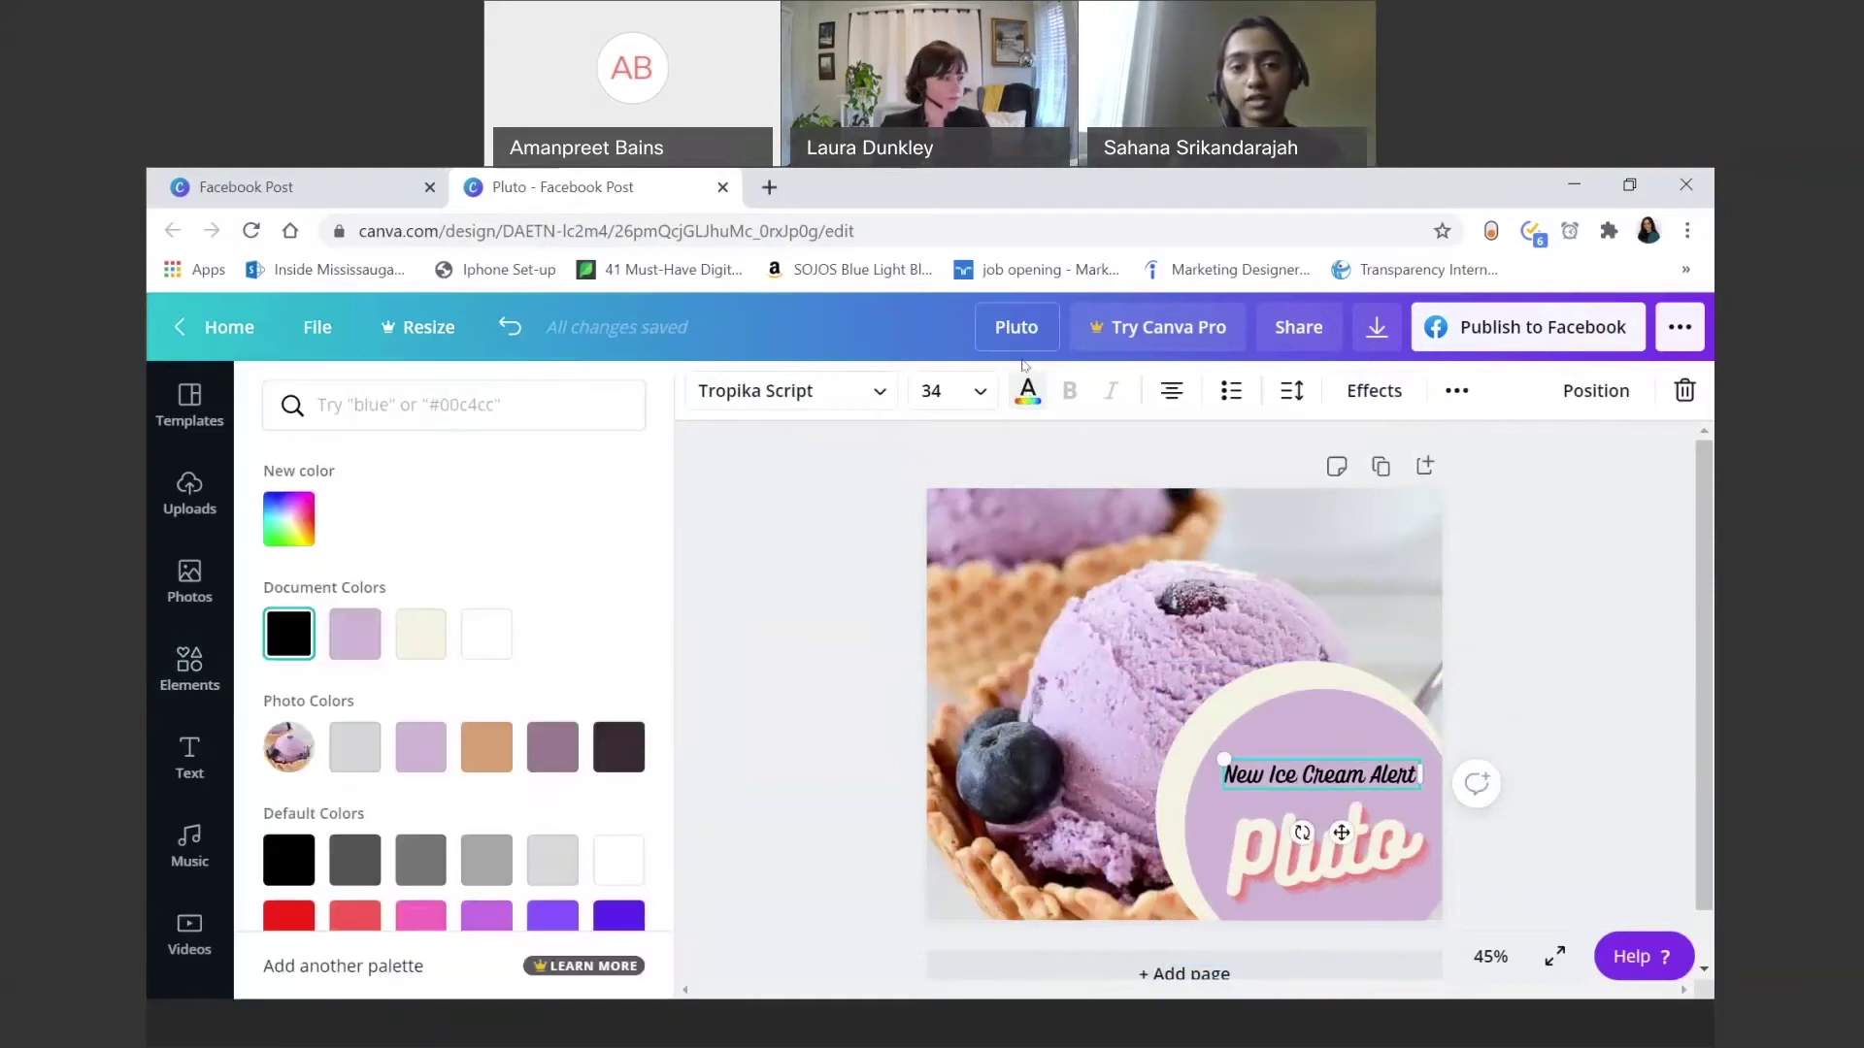
{"action": "left_click", "coordinate": [486, 634]}
{"action": "key", "text": "Escape"}
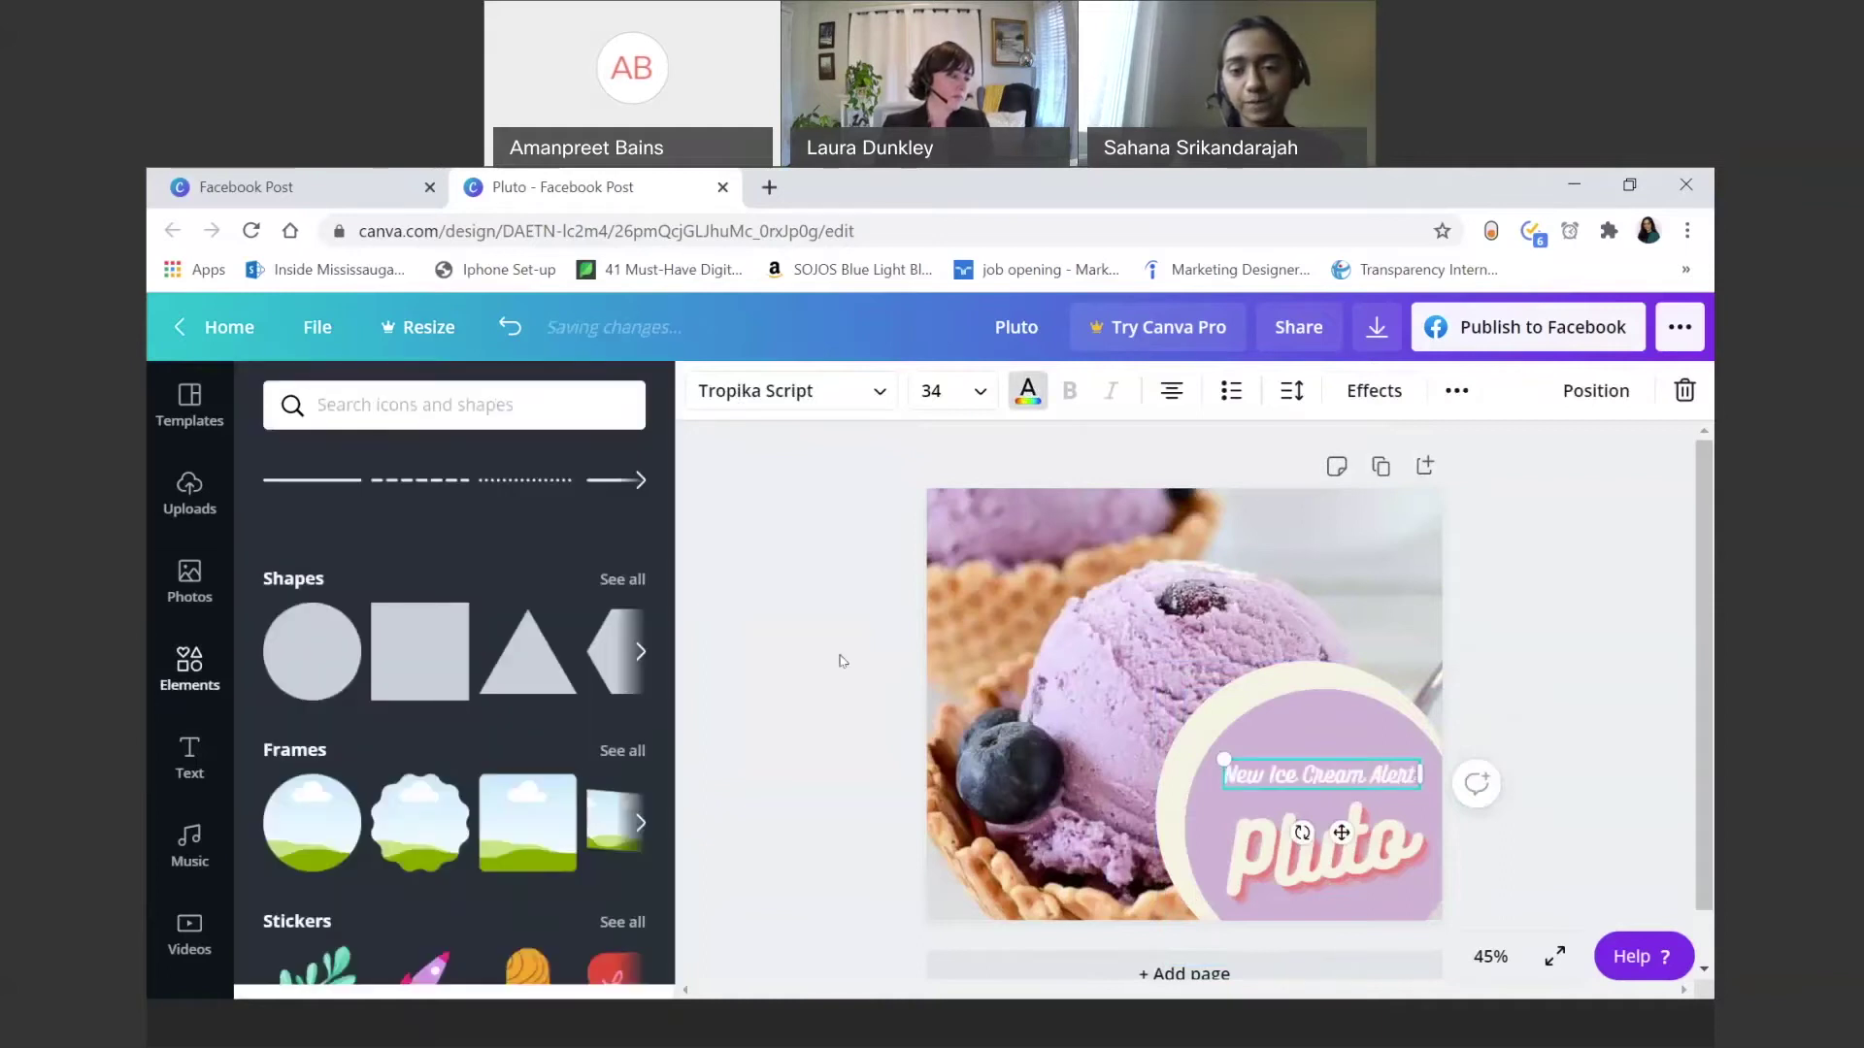
Step: Enlarge the purple circle slightly and shrink the cream circle behind it into a thinner border
{"action": "left_click", "coordinate": [1310, 715]}
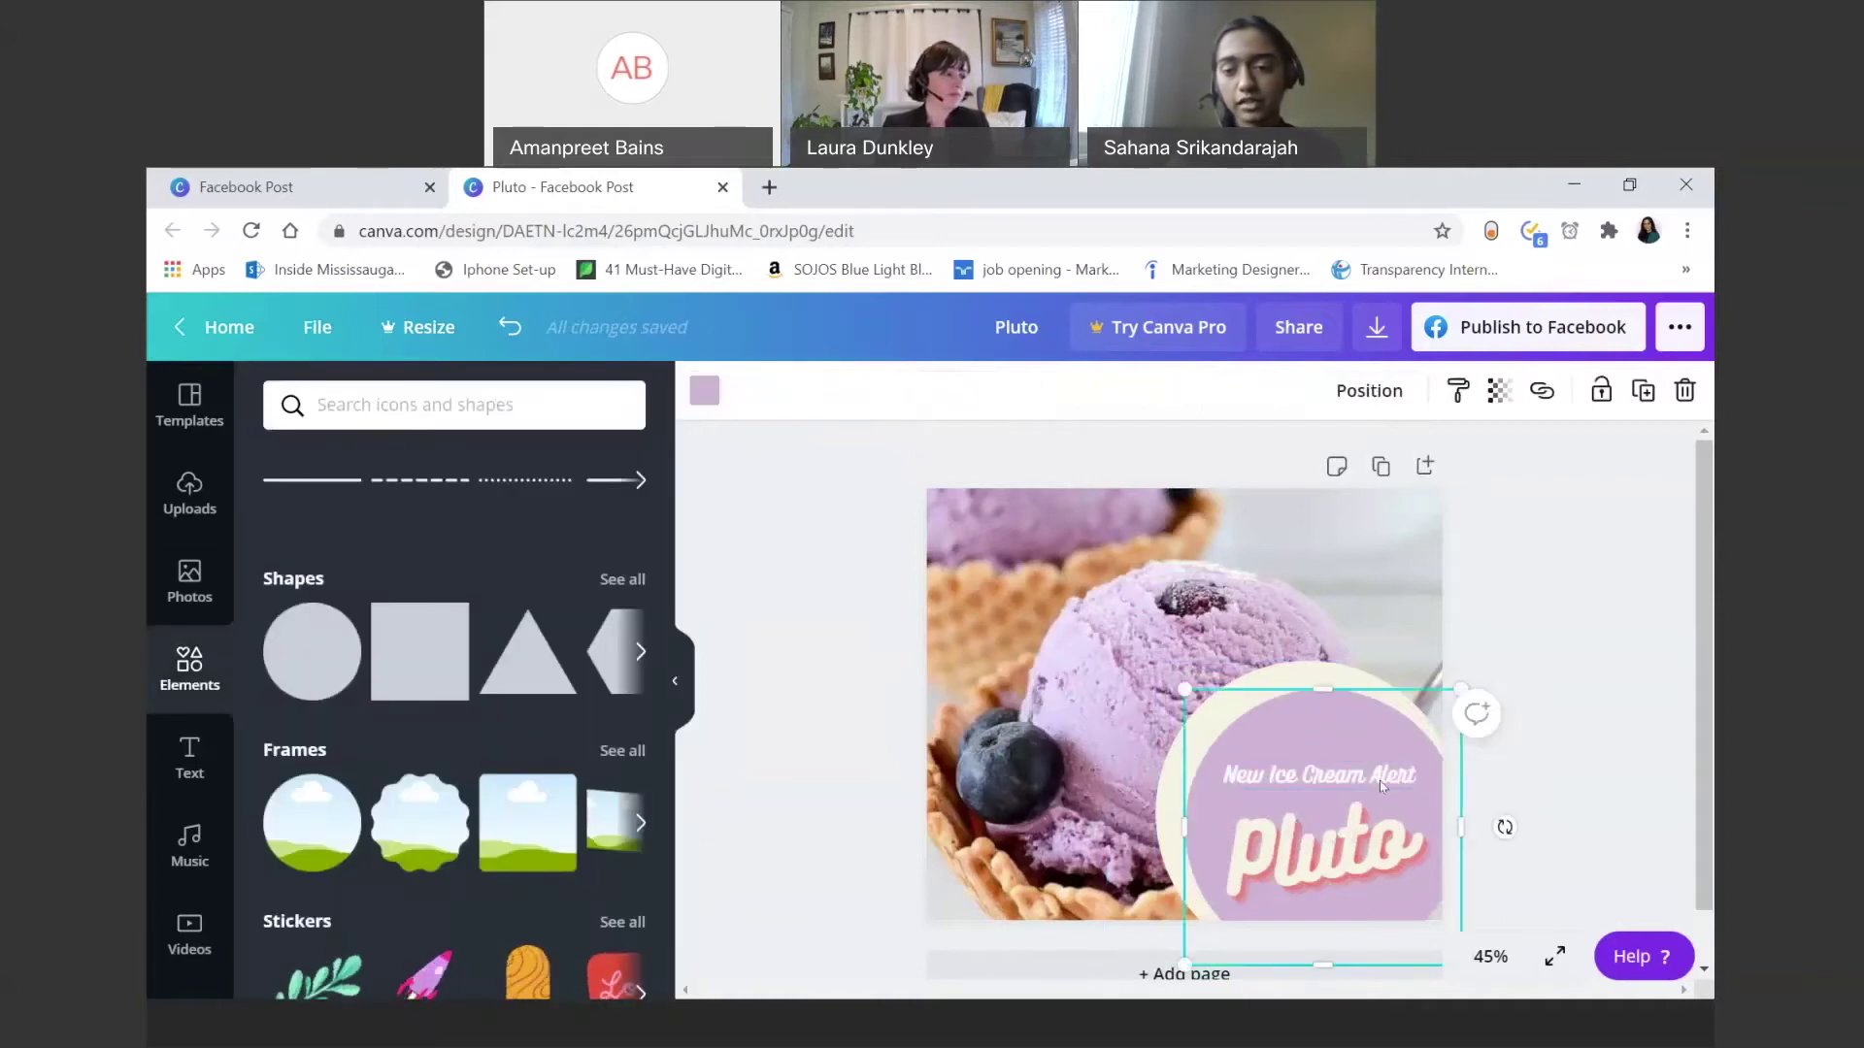
{"action": "left_click_drag", "start_coordinate": [1460, 828], "coordinate": [1473, 844]}
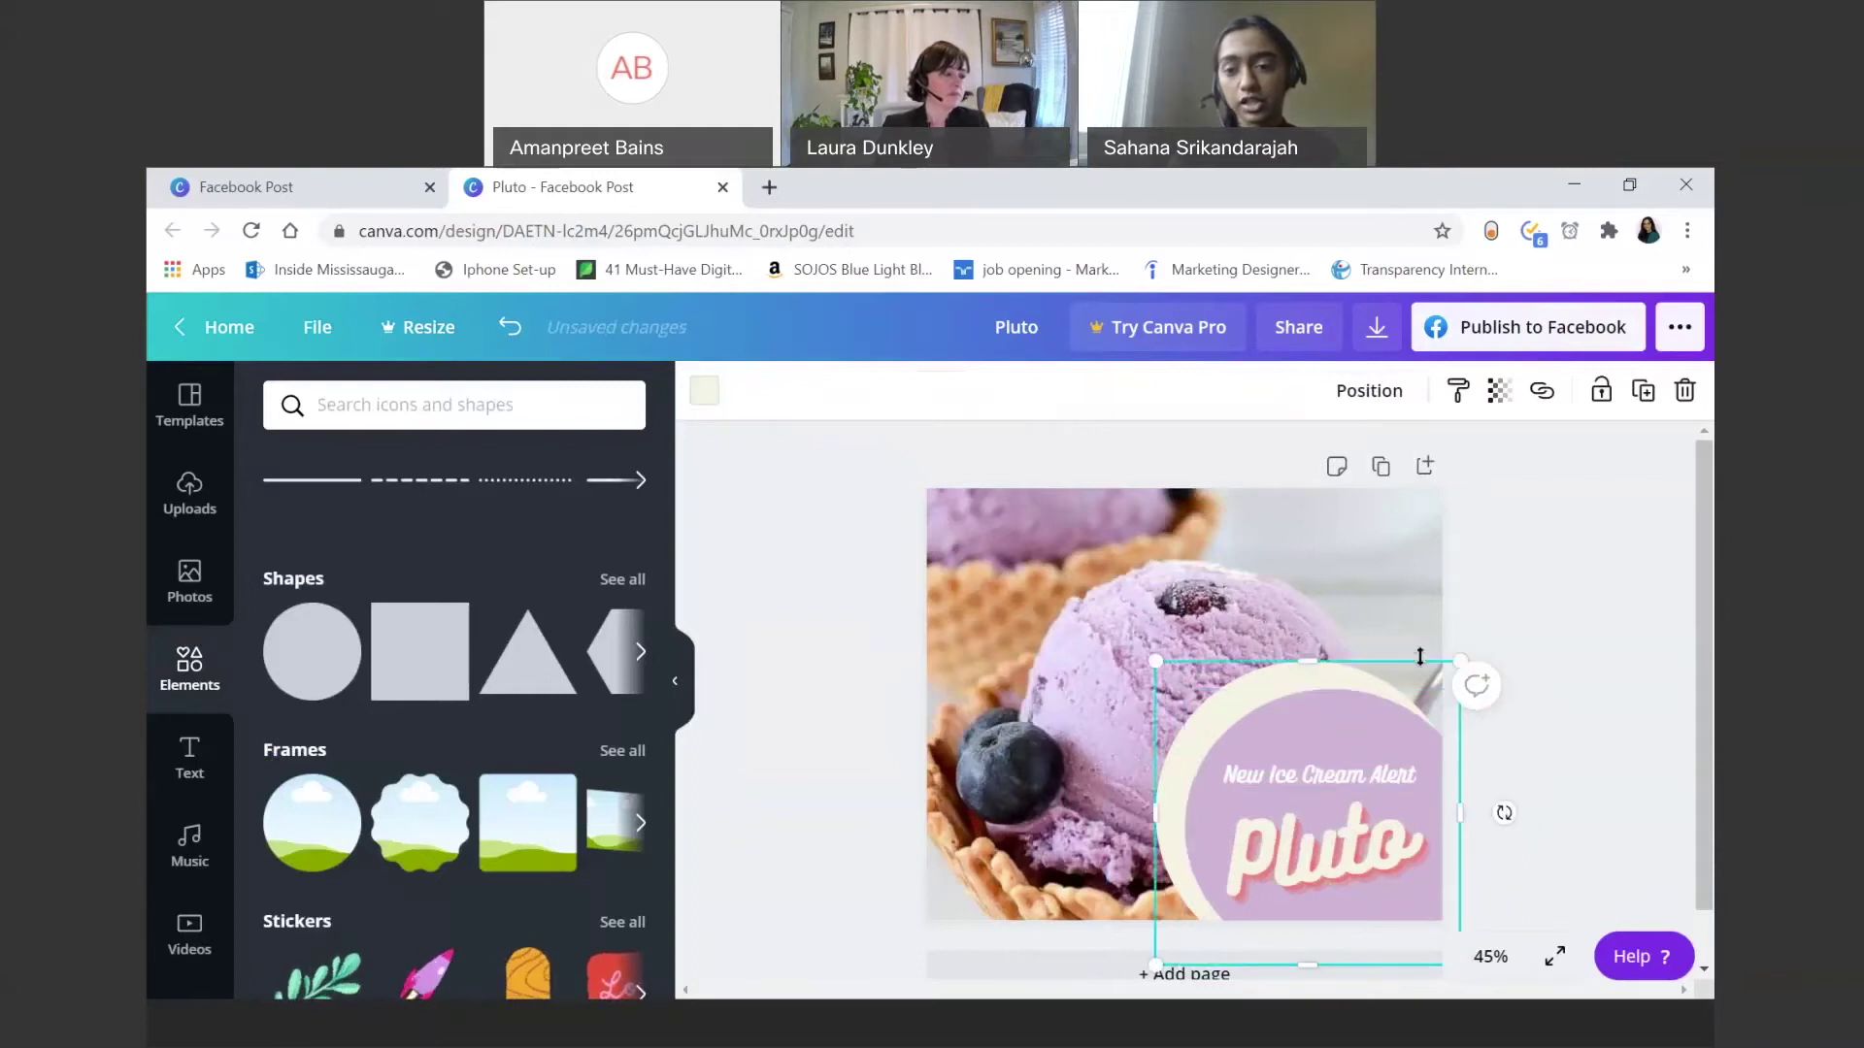
{"action": "left_click_drag", "start_coordinate": [1459, 661], "coordinate": [1461, 660]}
{"action": "left_click_drag", "start_coordinate": [1155, 658], "coordinate": [1148, 668]}
{"action": "left_click", "coordinate": [844, 615]}
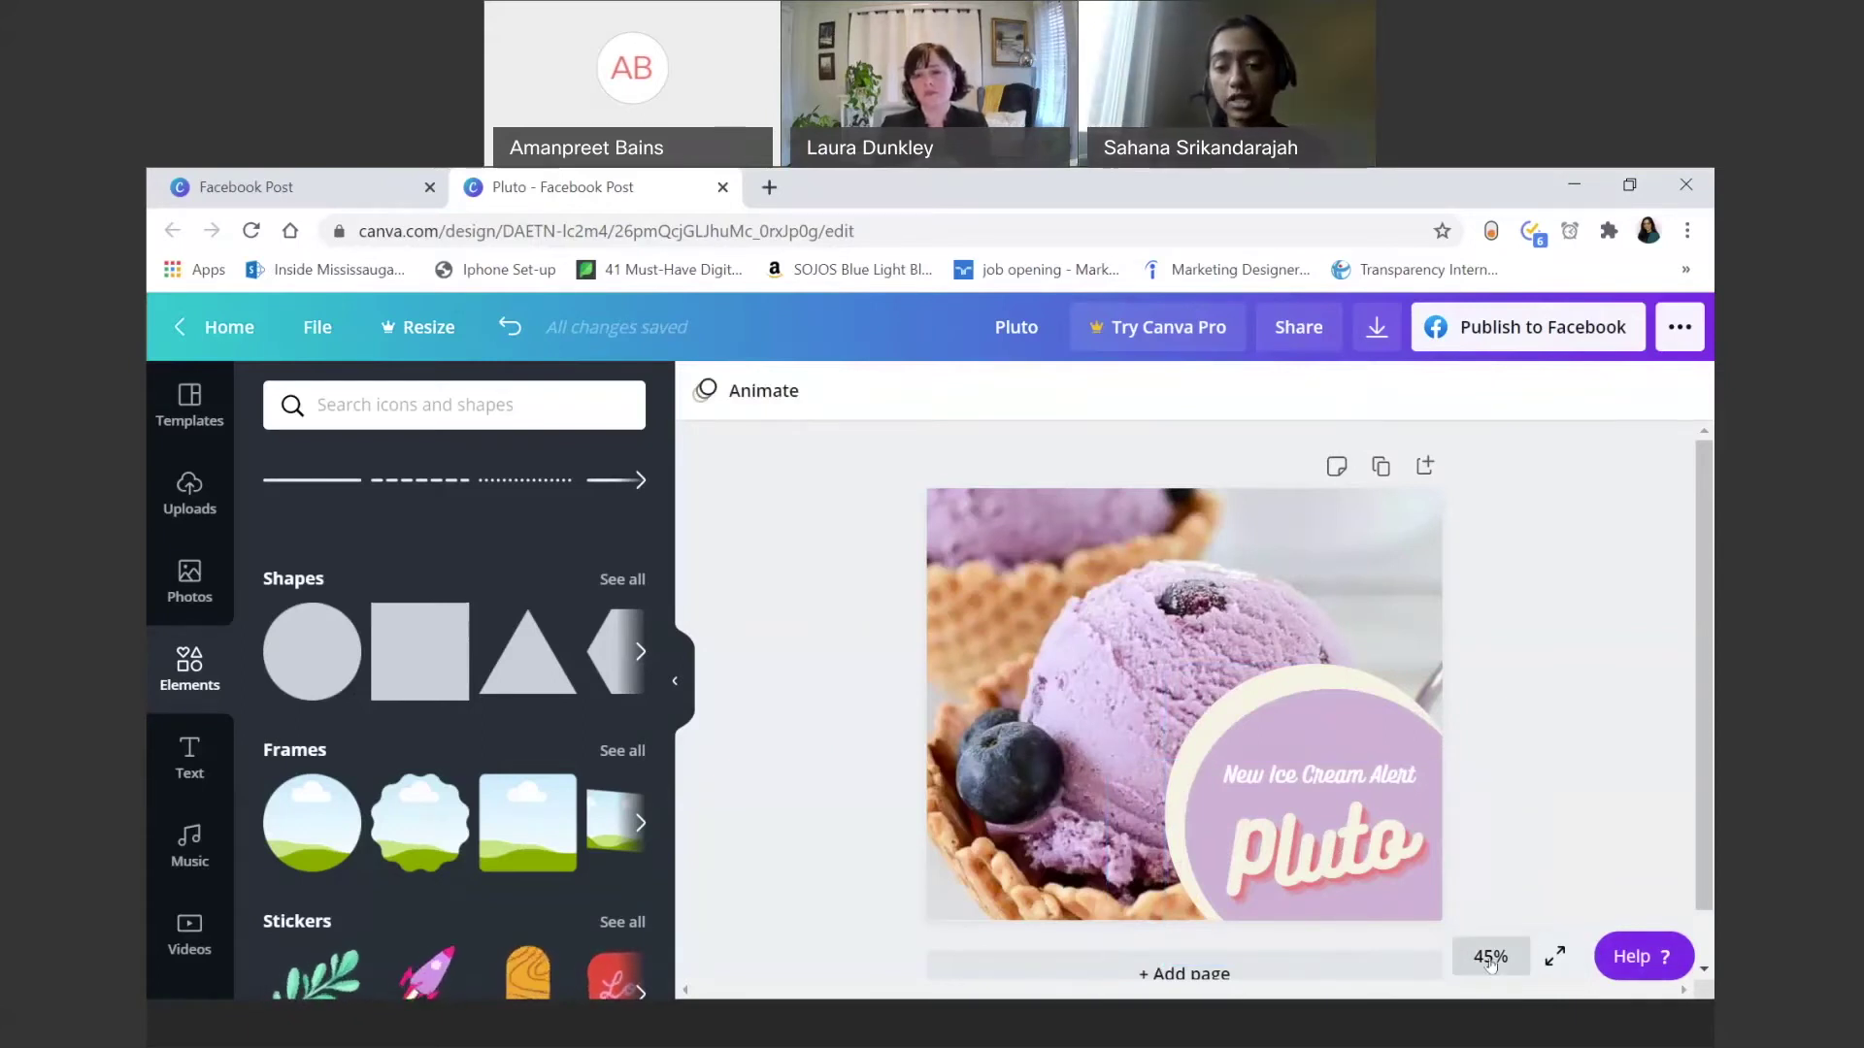
Step: Check how the post looks at 75%, 10% and 25% zoom
{"action": "left_click", "coordinate": [1490, 957]}
{"action": "left_click", "coordinate": [1490, 959]}
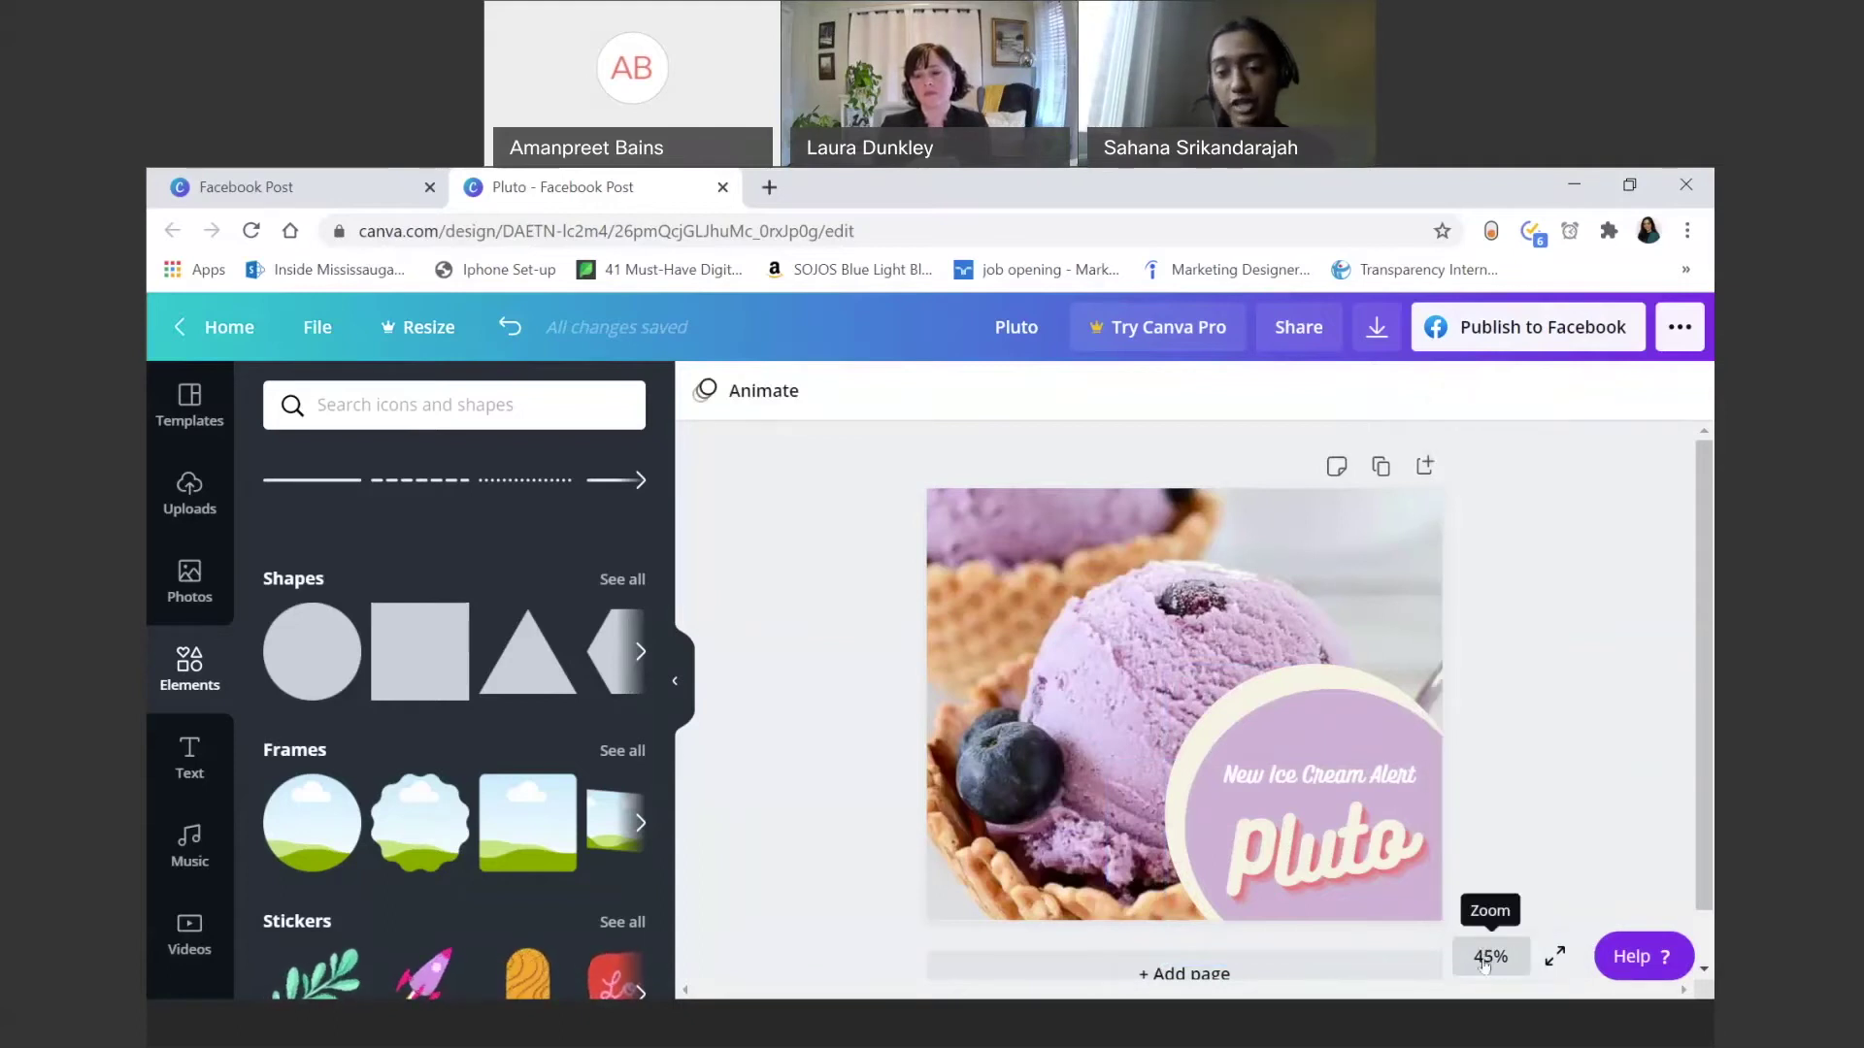
{"action": "left_click", "coordinate": [1485, 959]}
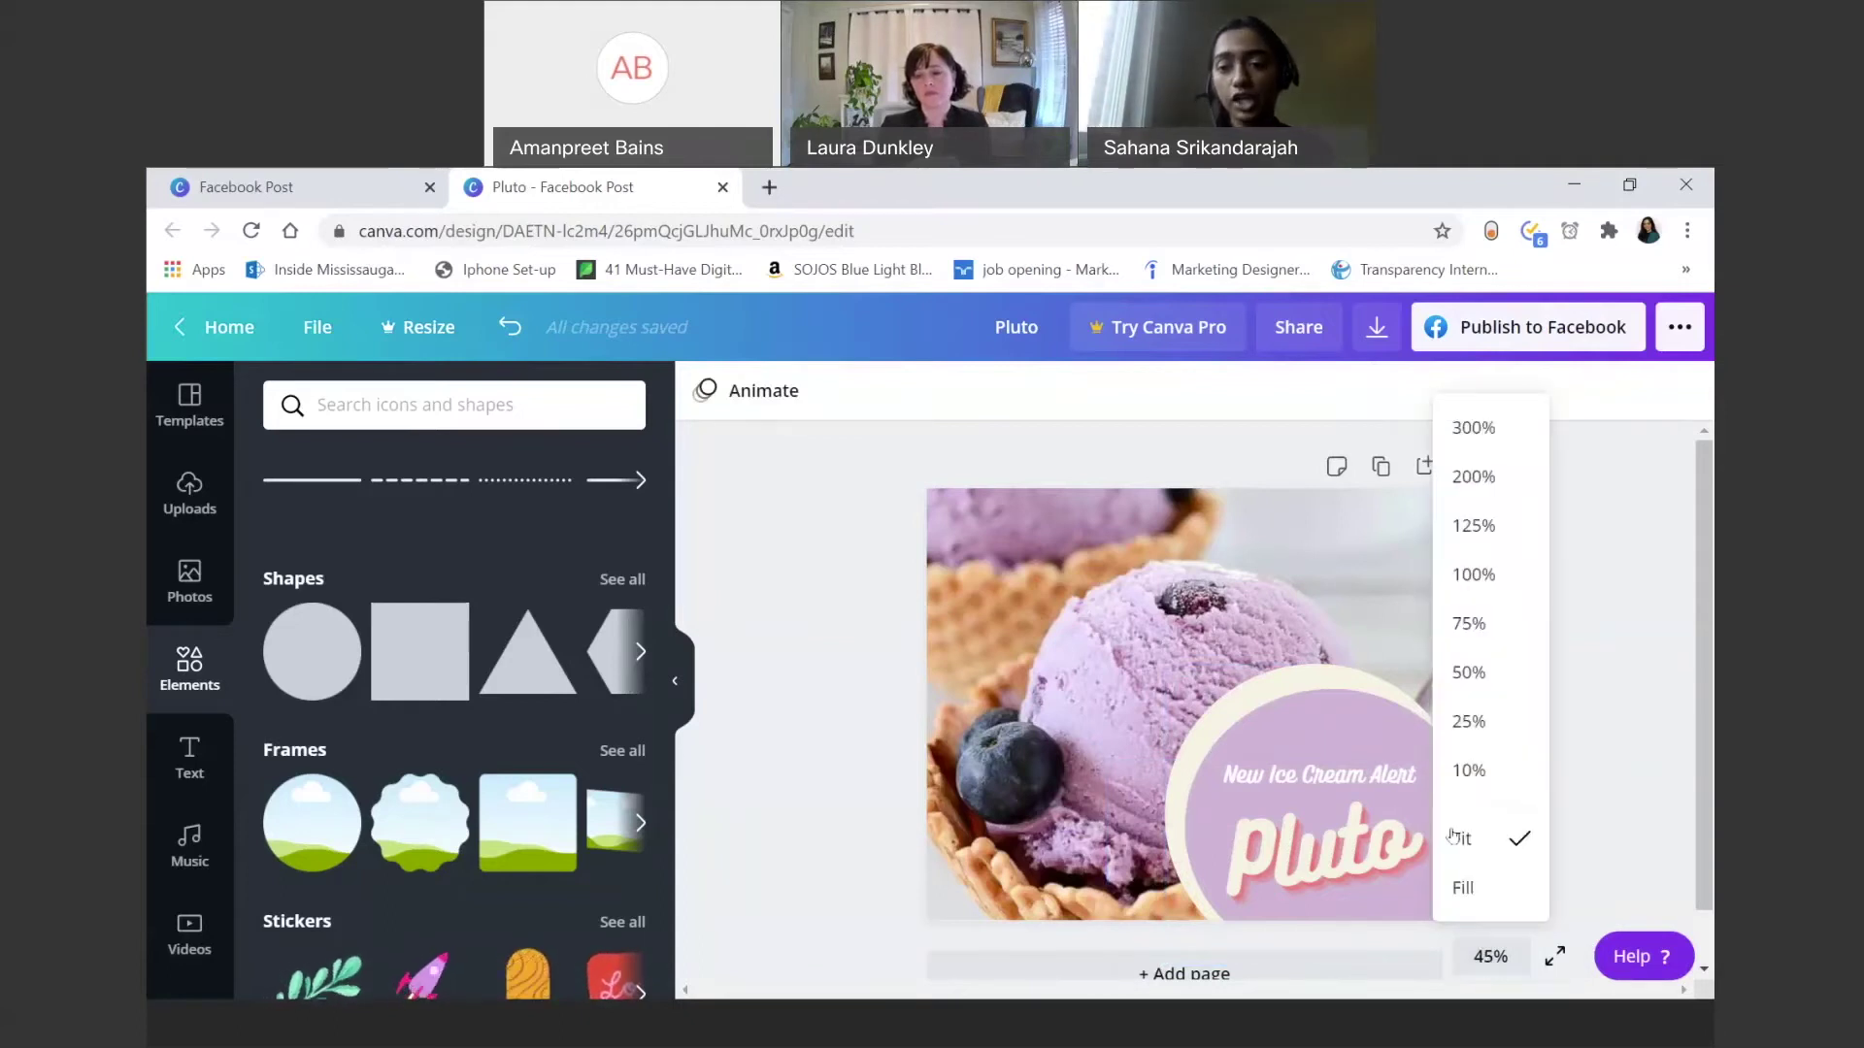
{"action": "left_click", "coordinate": [1468, 623]}
{"action": "left_click", "coordinate": [1490, 953]}
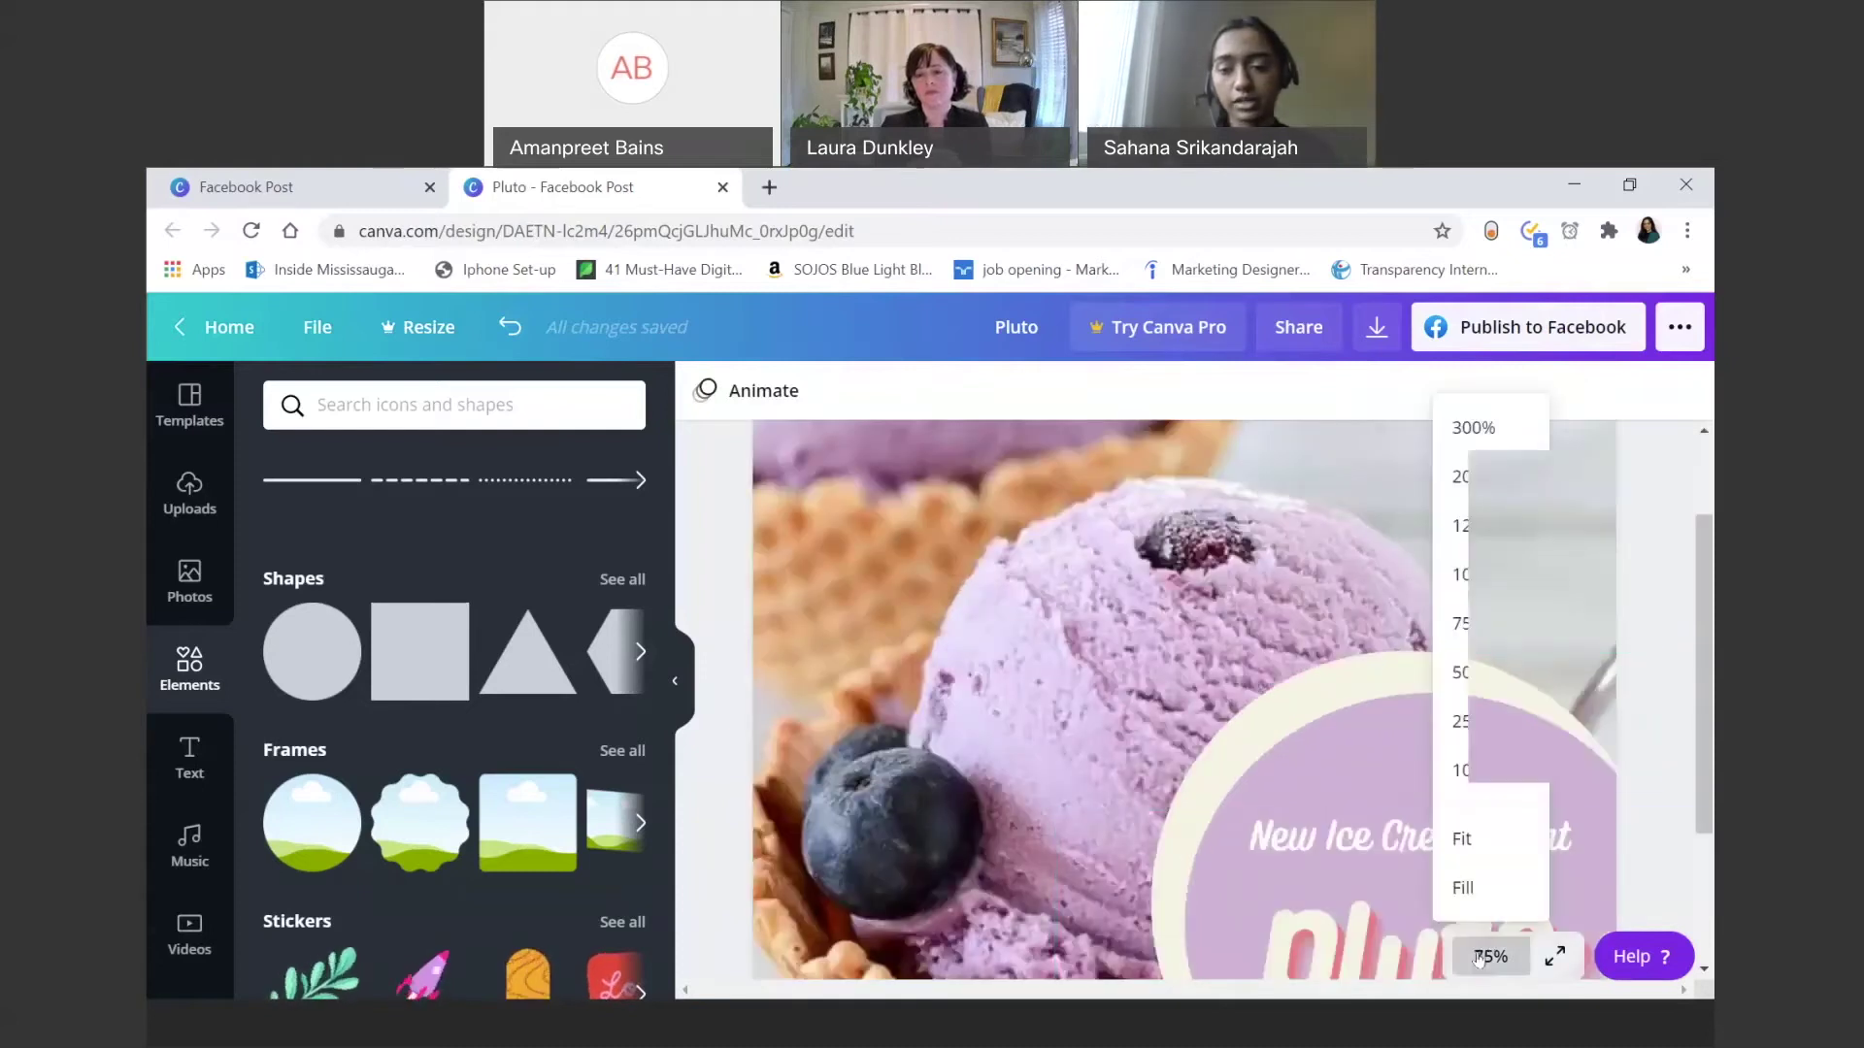
{"action": "left_click", "coordinate": [1466, 774]}
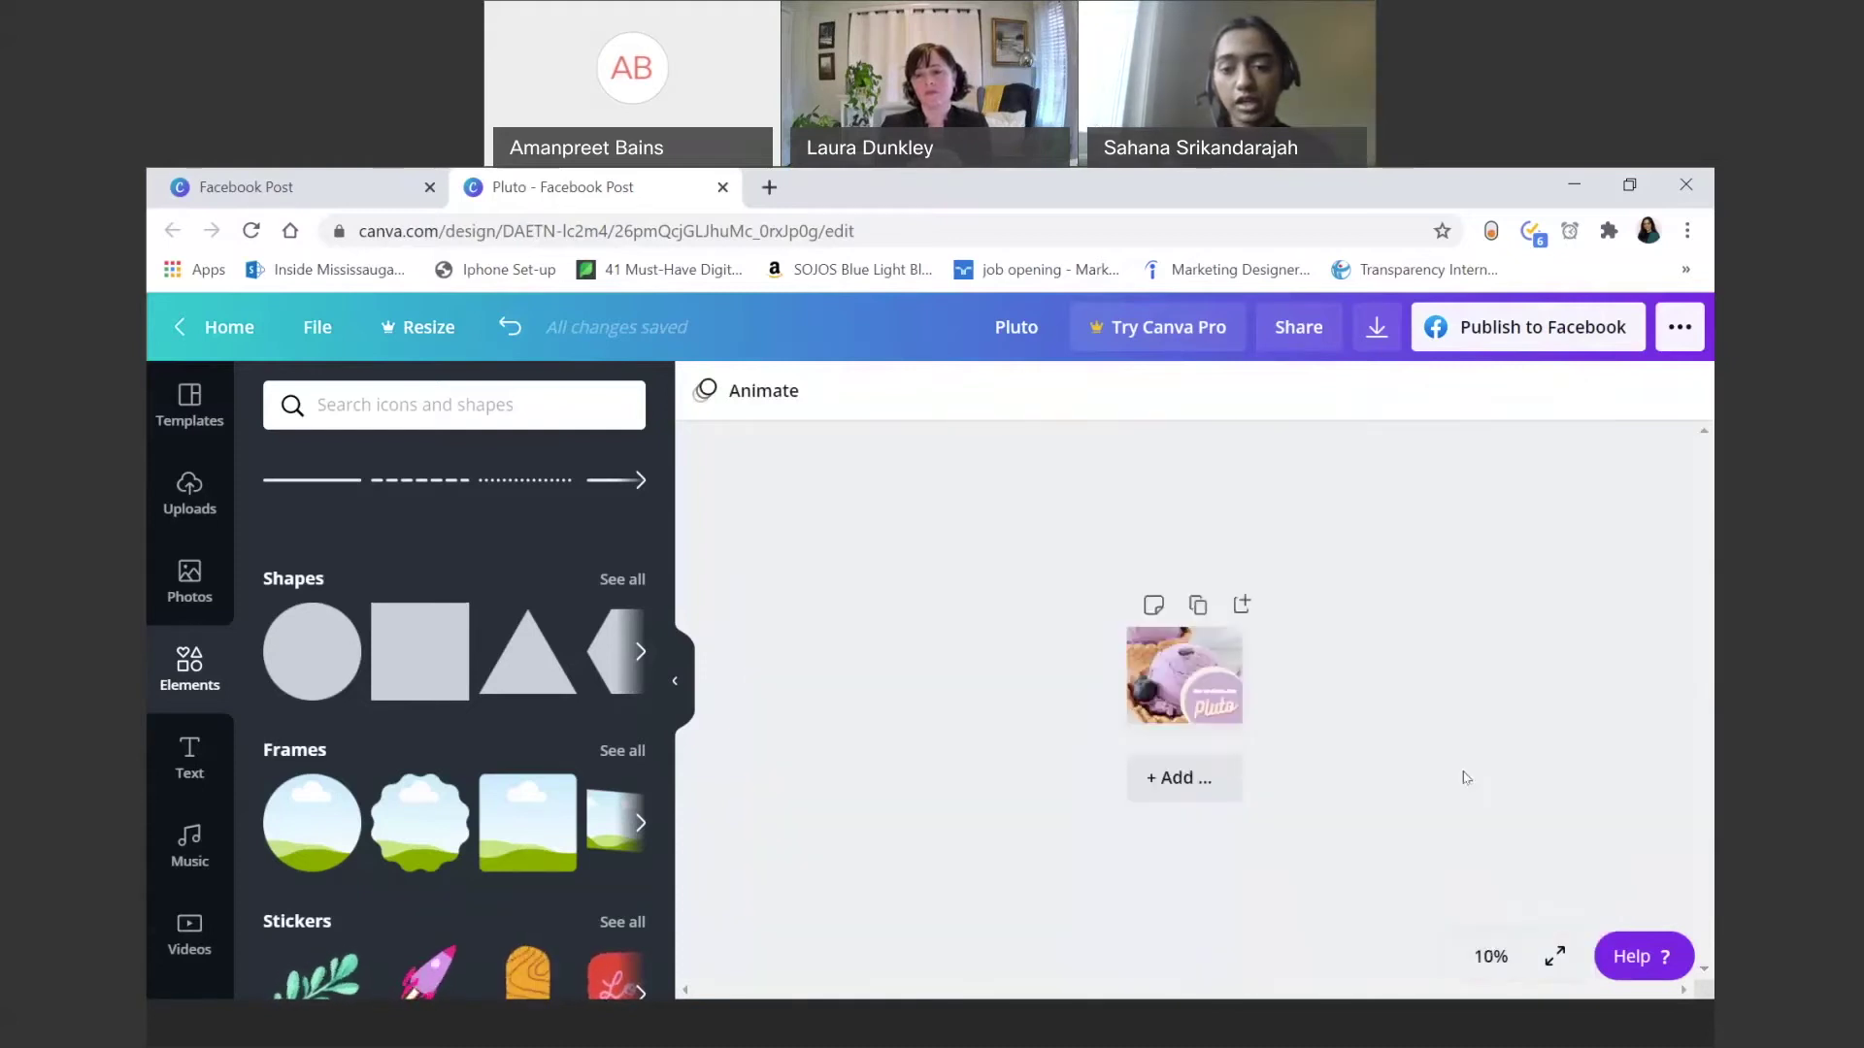
{"action": "left_click", "coordinate": [1489, 956]}
{"action": "left_click", "coordinate": [1462, 735]}
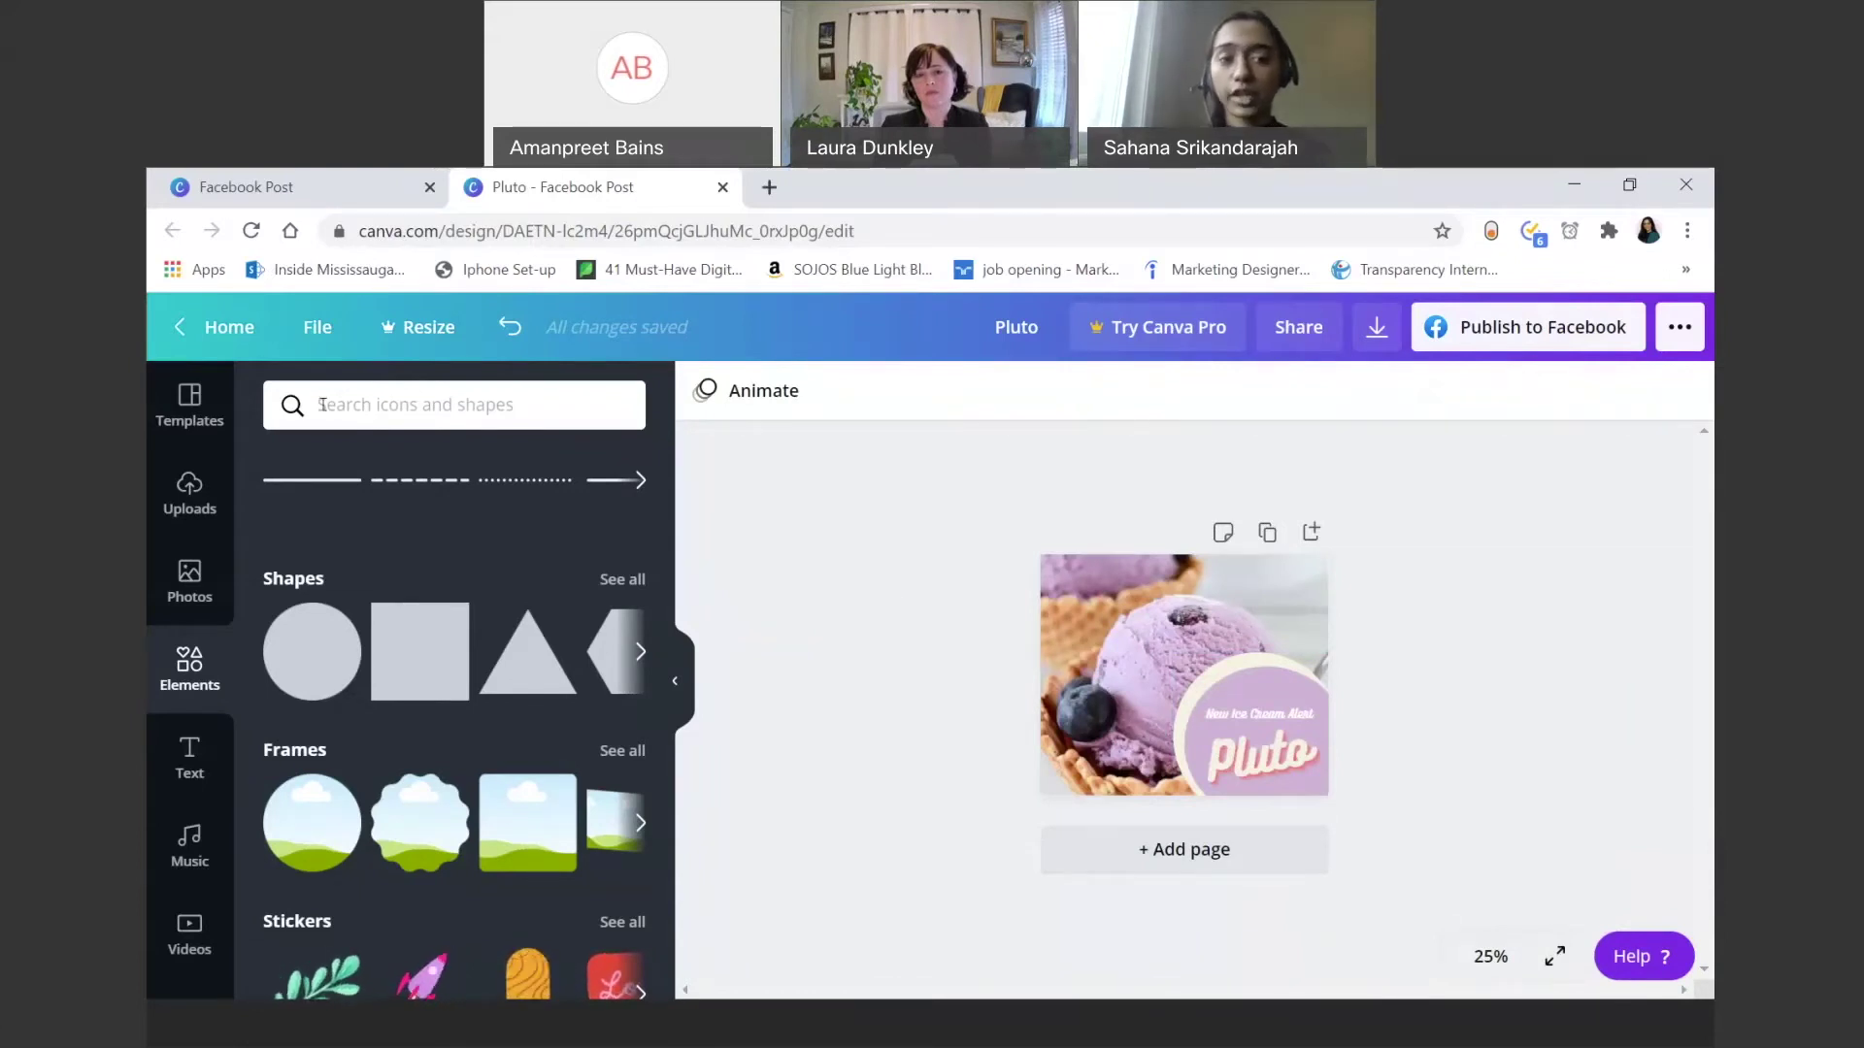
Step: Duplicate the Pluto design's browser tab and go to the Canva home page in the original tab
{"action": "right_click", "coordinate": [580, 186]}
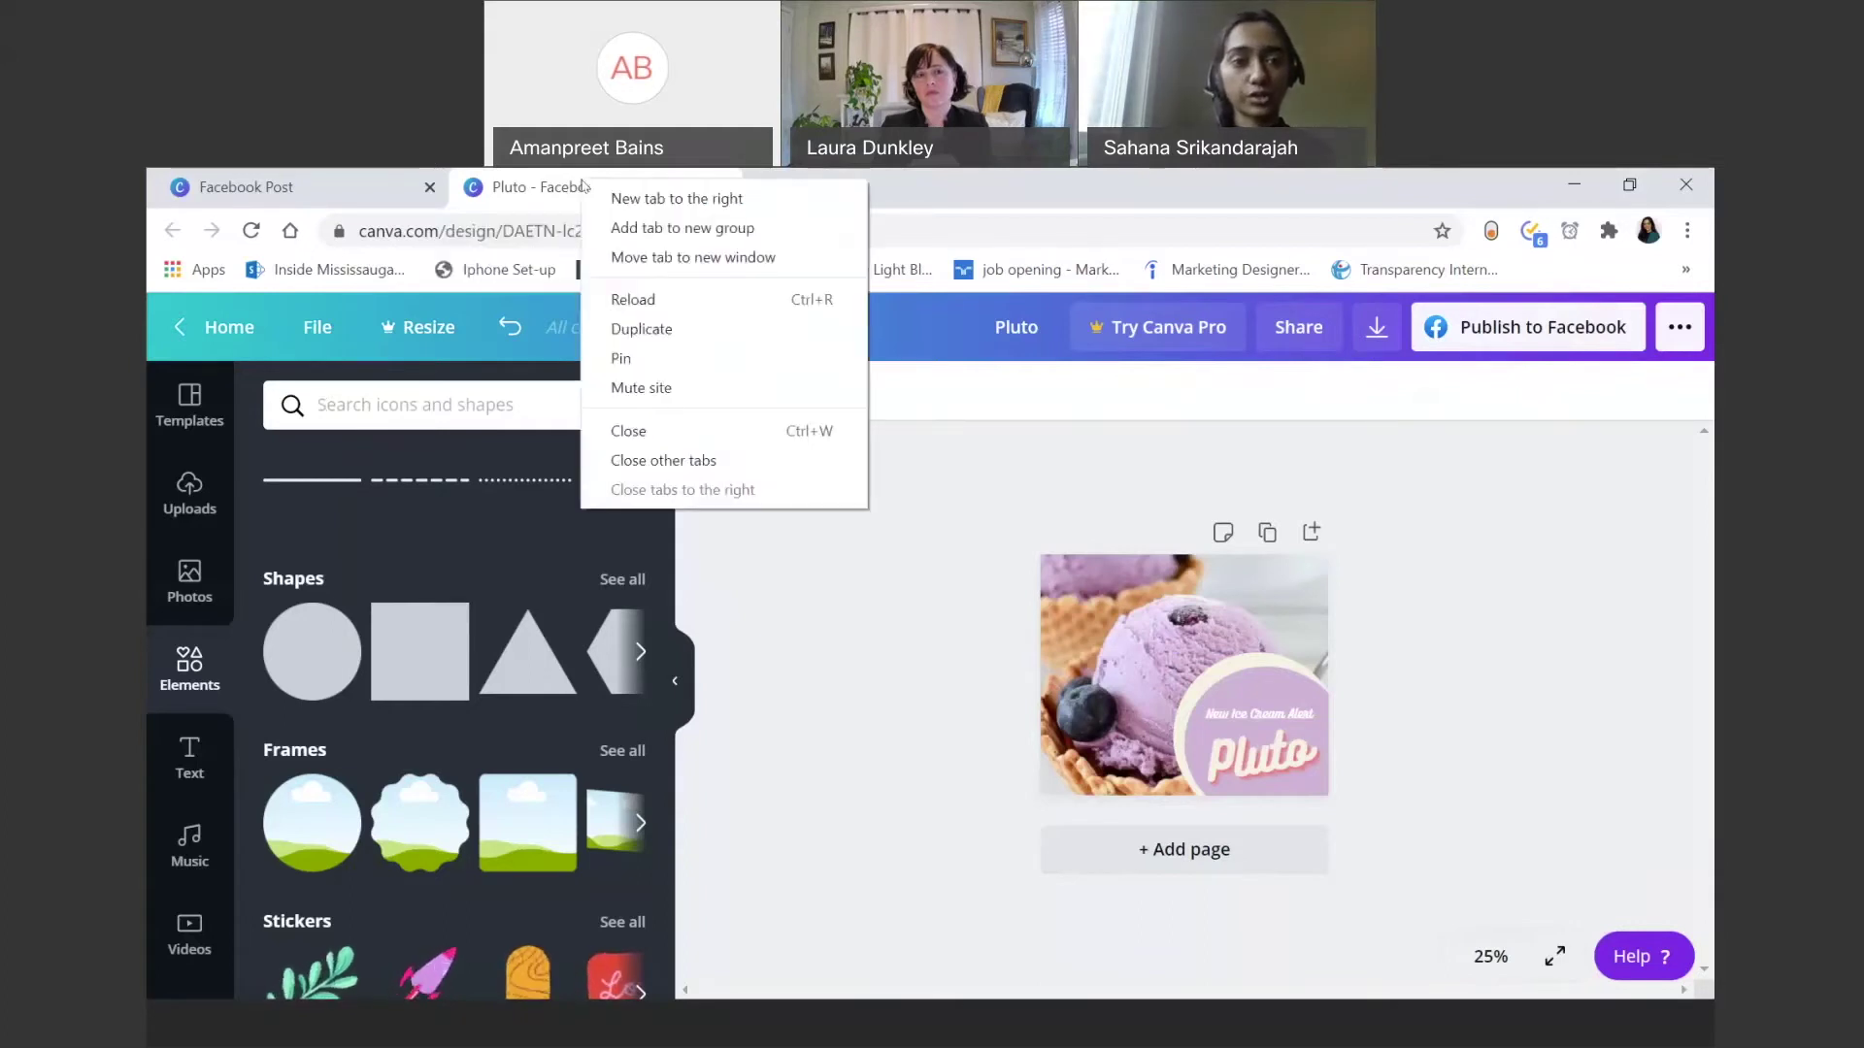
{"action": "left_click", "coordinate": [621, 330]}
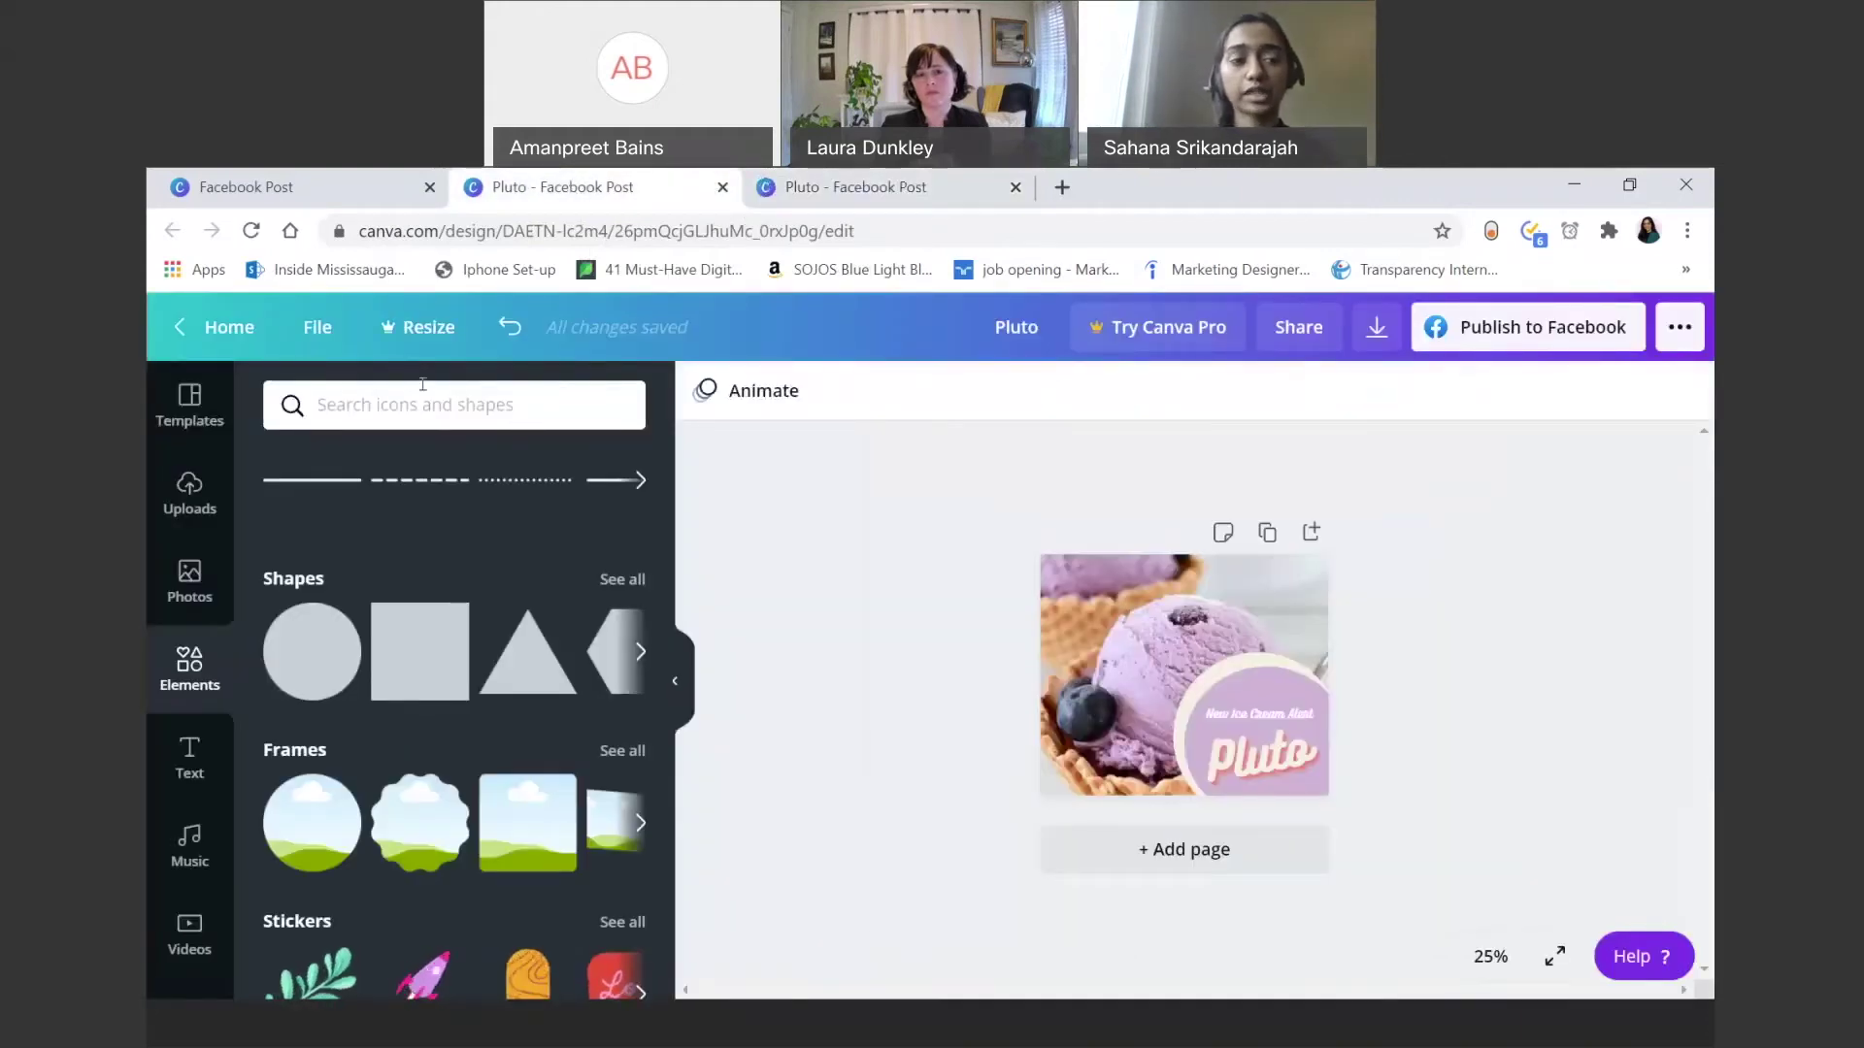
{"action": "left_click", "coordinate": [223, 334]}
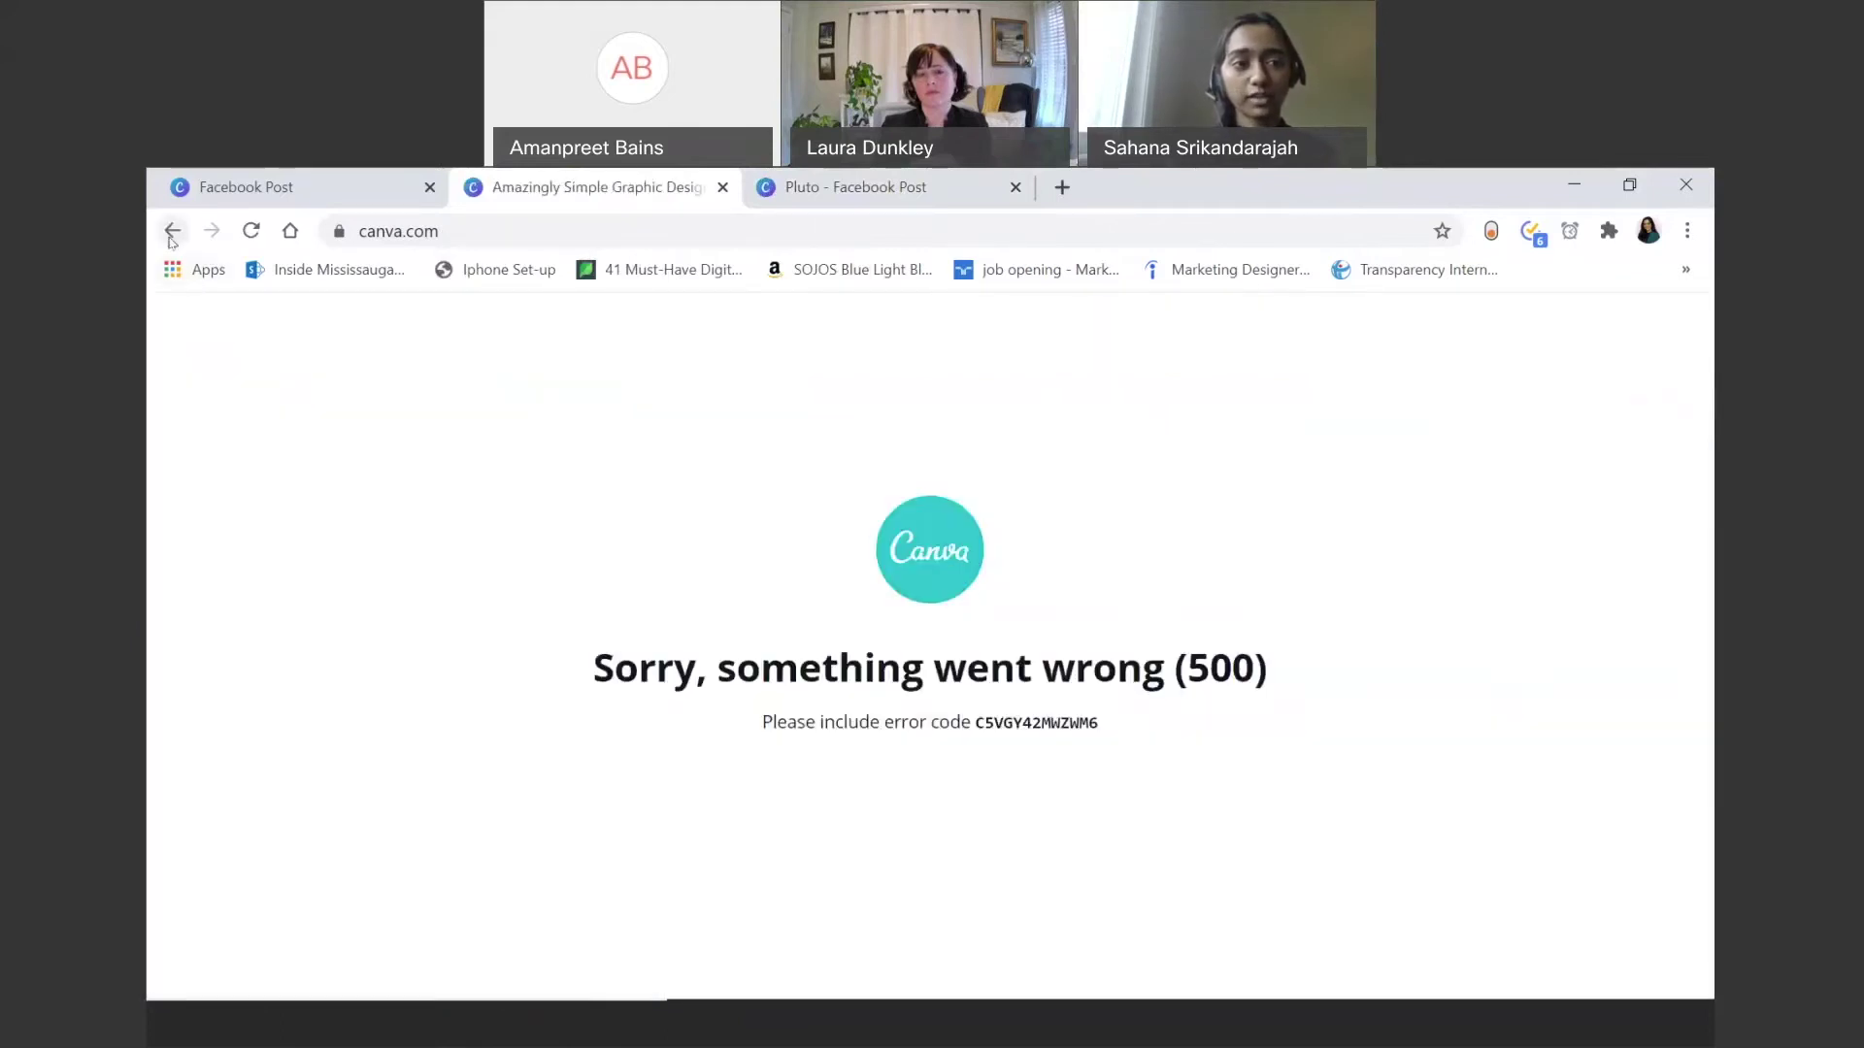
{"action": "left_click", "coordinate": [172, 233]}
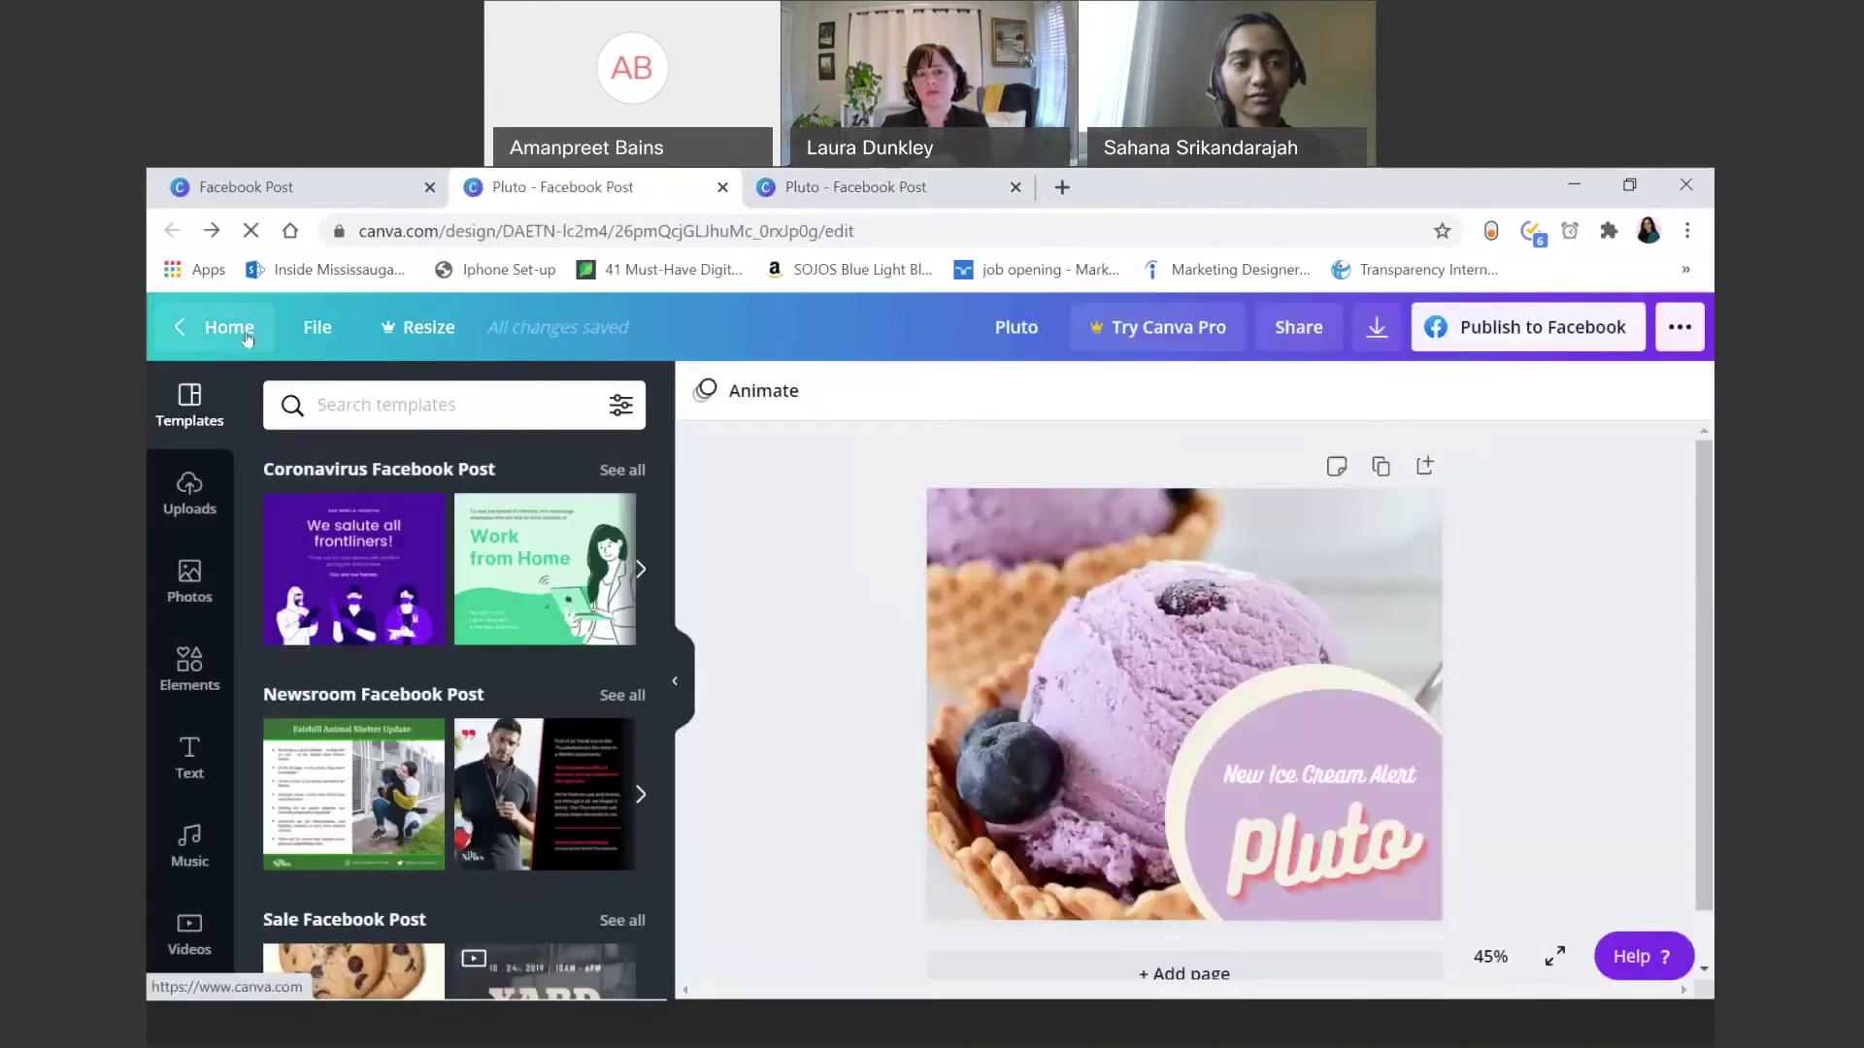
{"action": "left_click", "coordinate": [248, 335]}
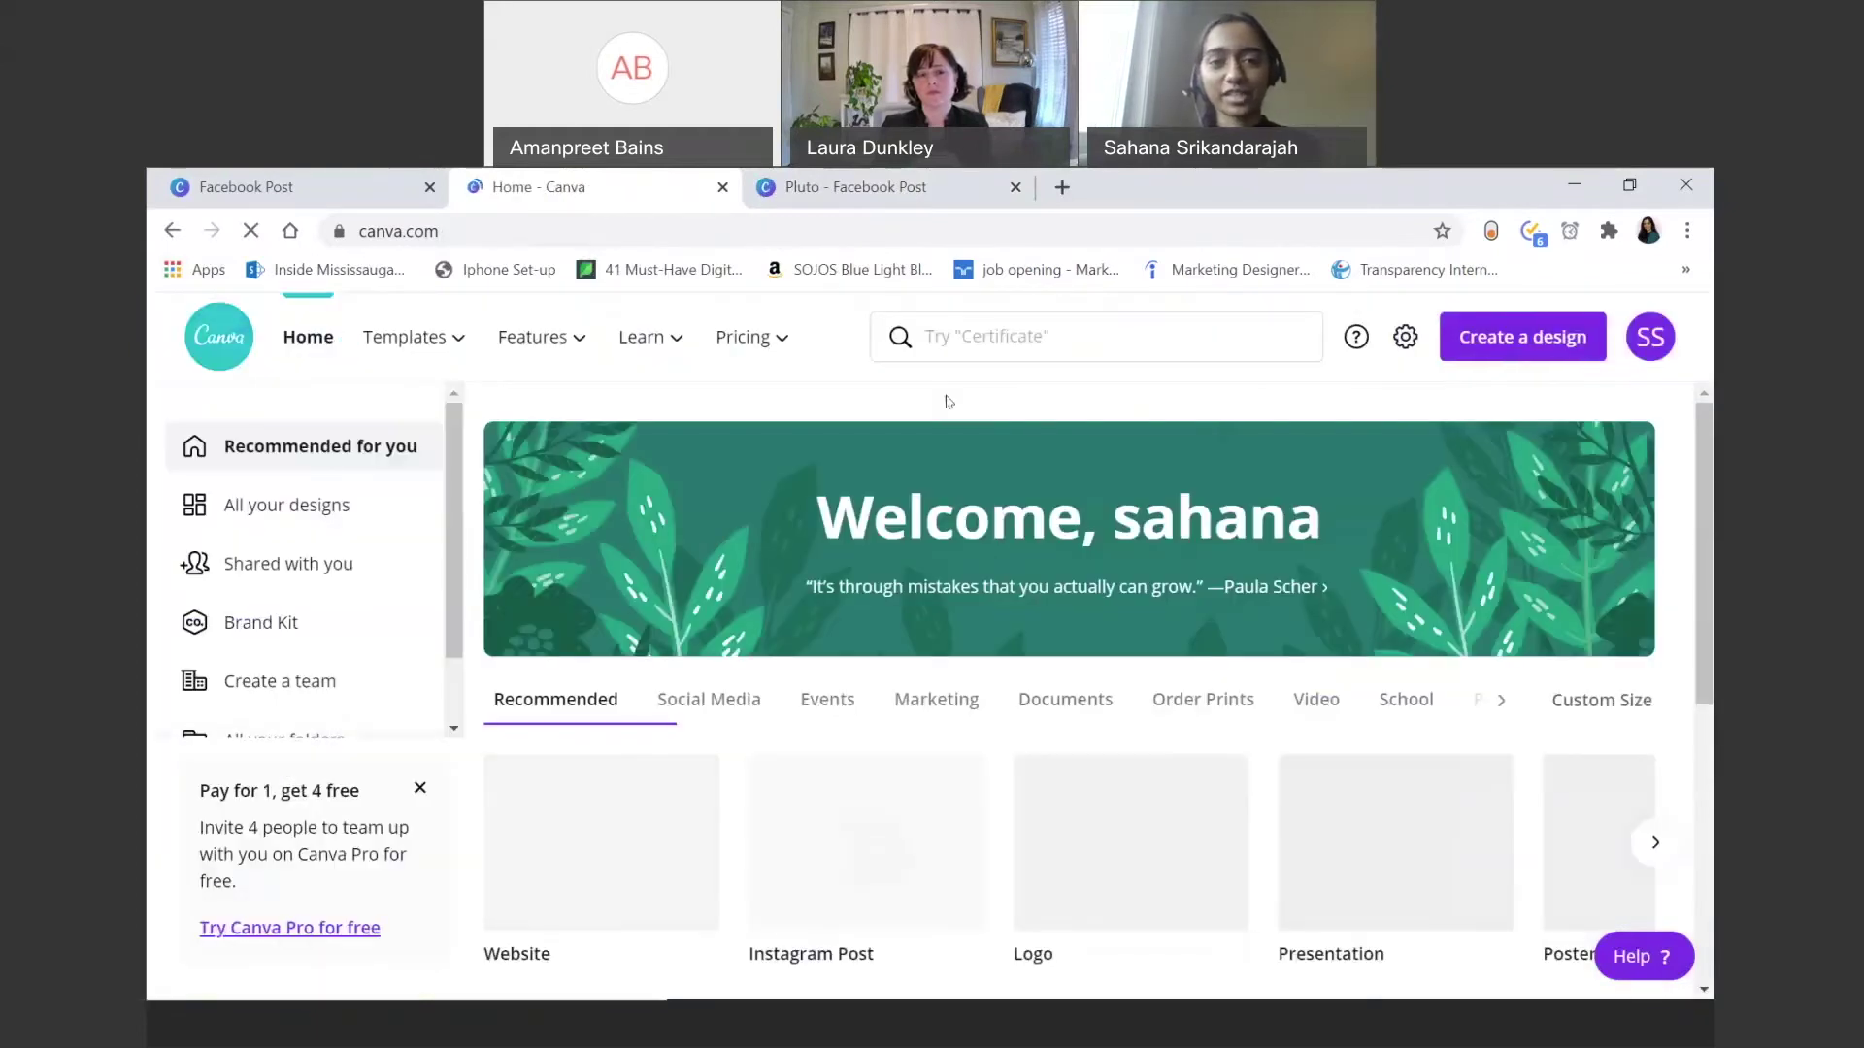
Step: Search for "Instagram post" and create a blank Instagram Post design
{"action": "left_click", "coordinate": [997, 333]}
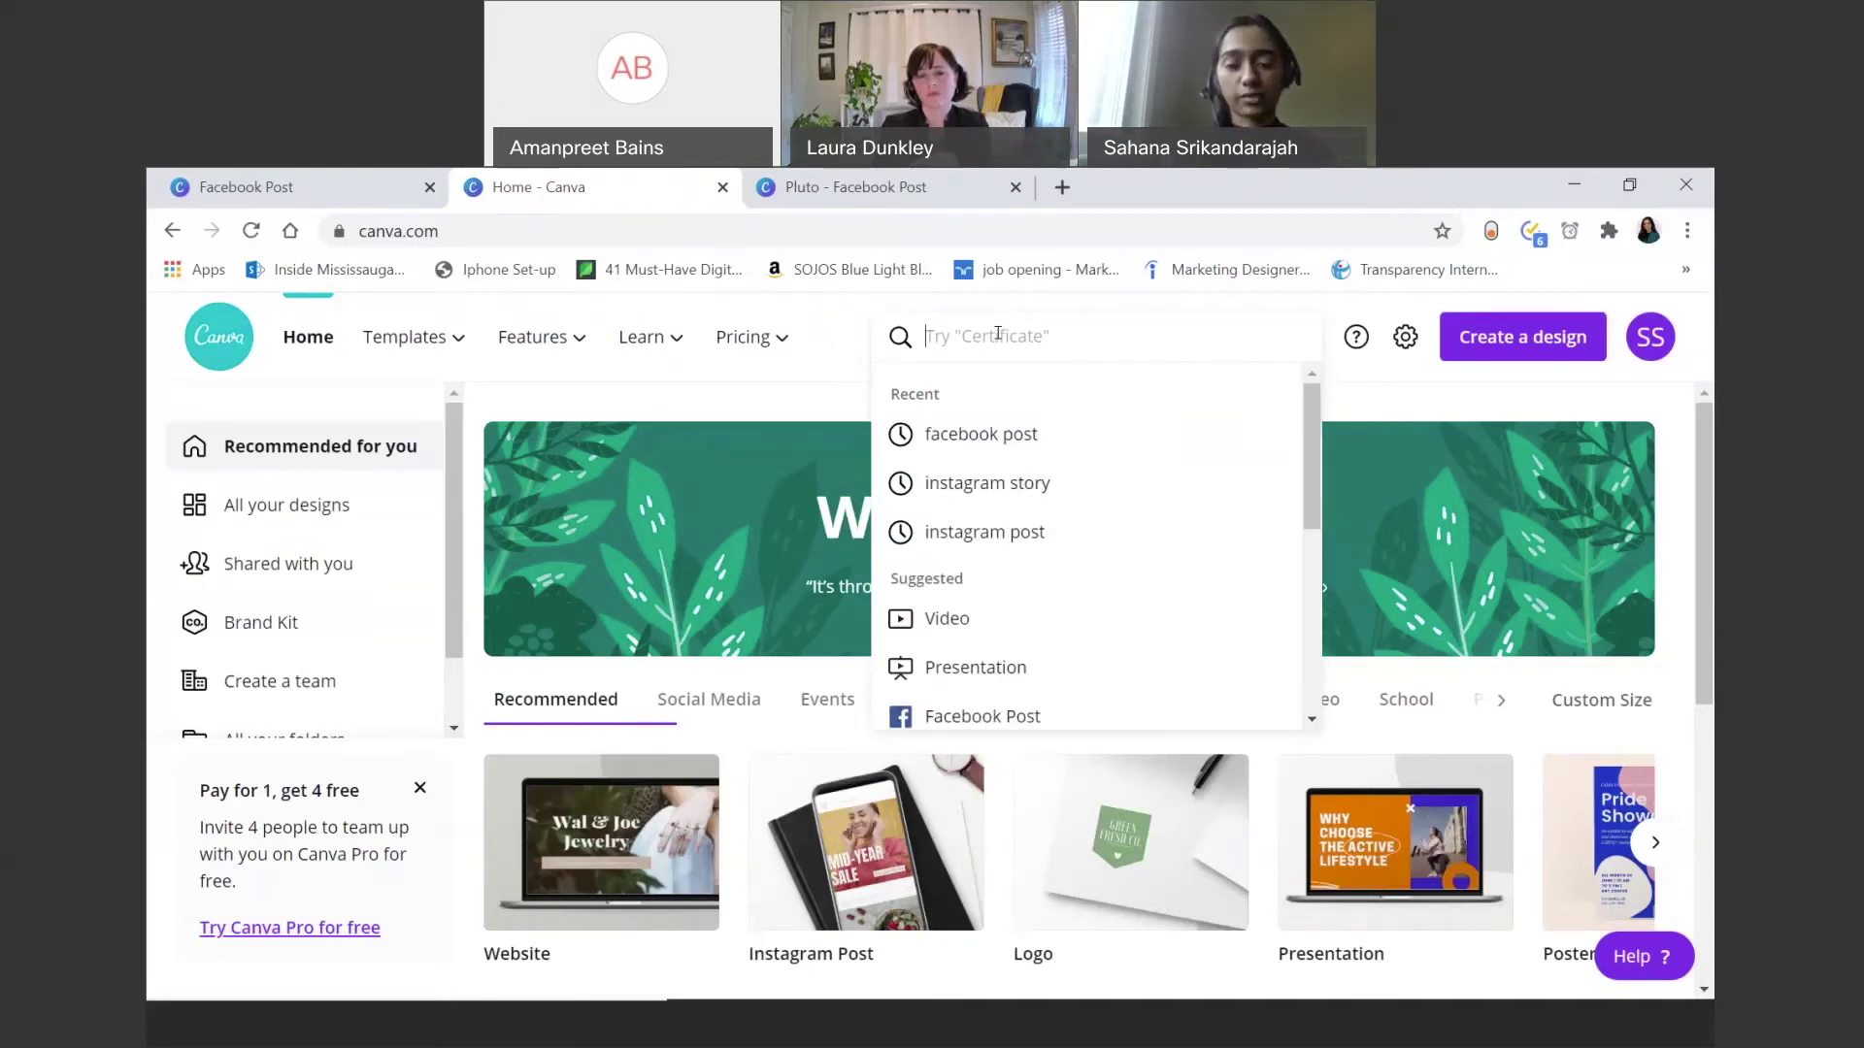
{"action": "type", "text": "i"}
{"action": "key", "text": "BackSpace"}
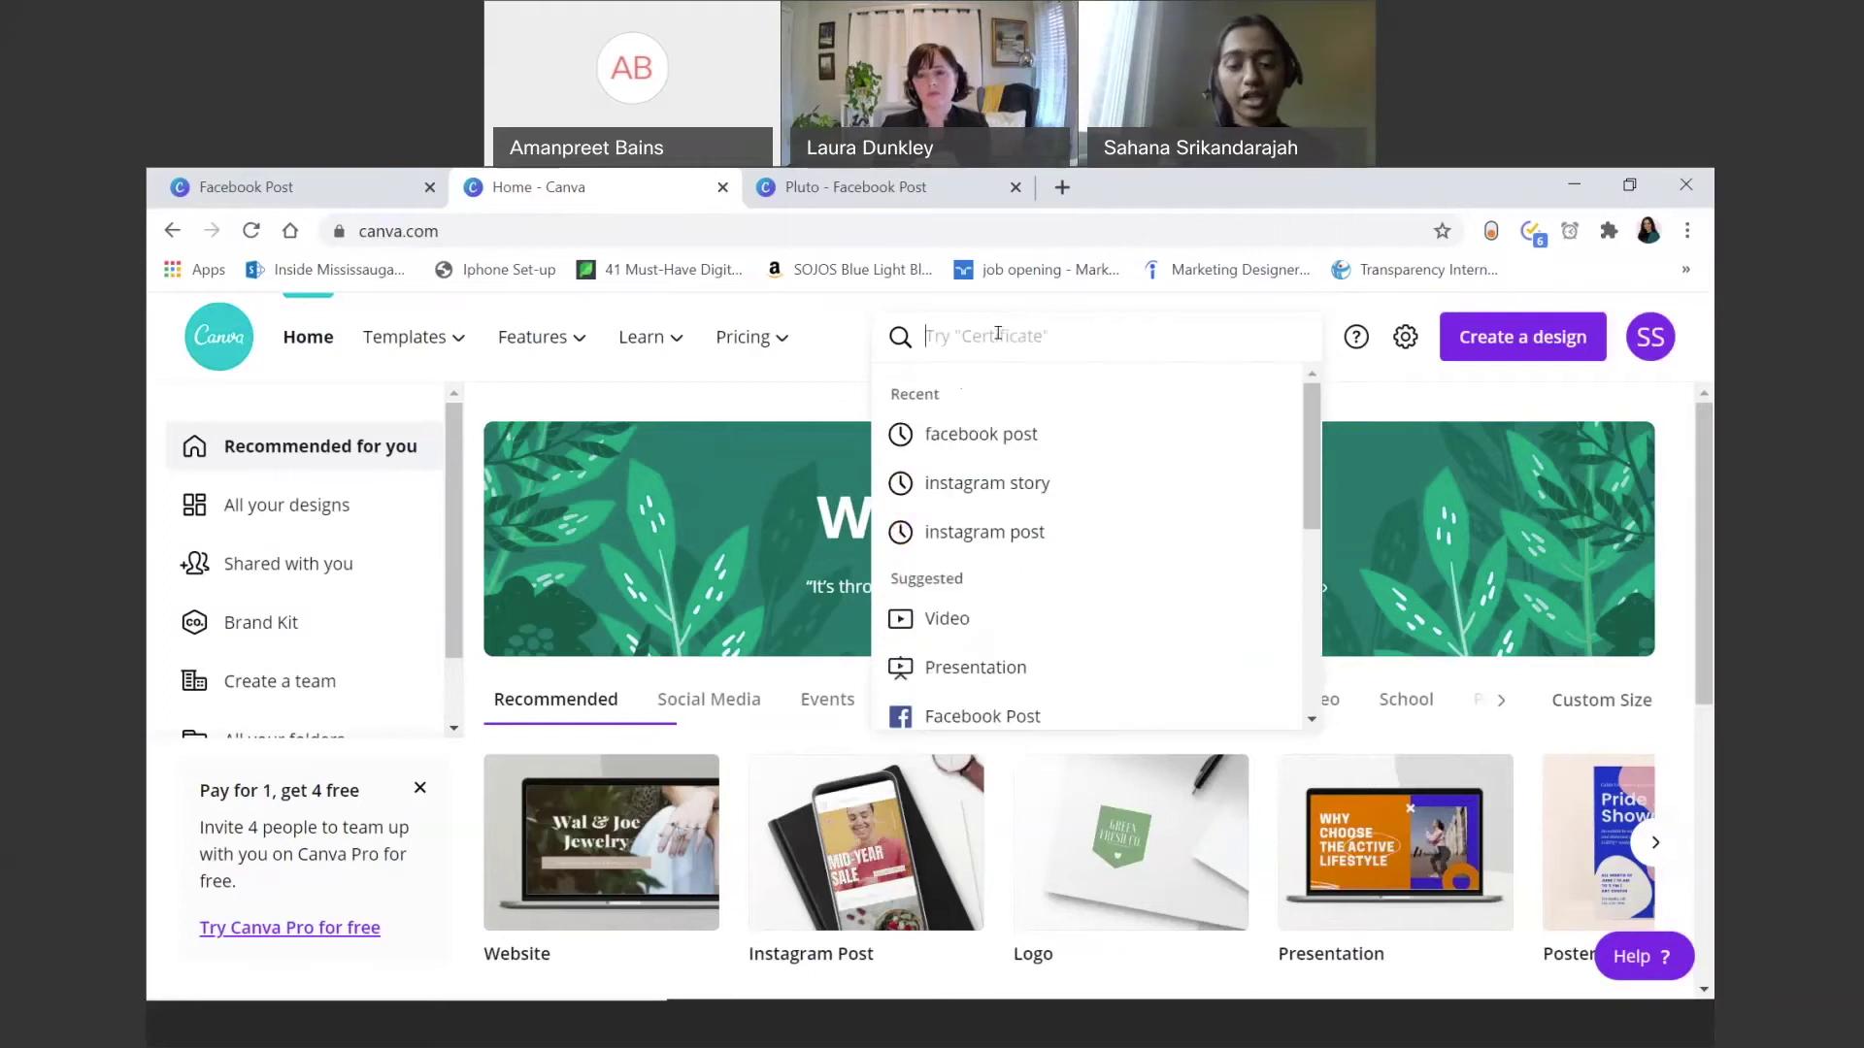
{"action": "type", "text": "Instagram post"}
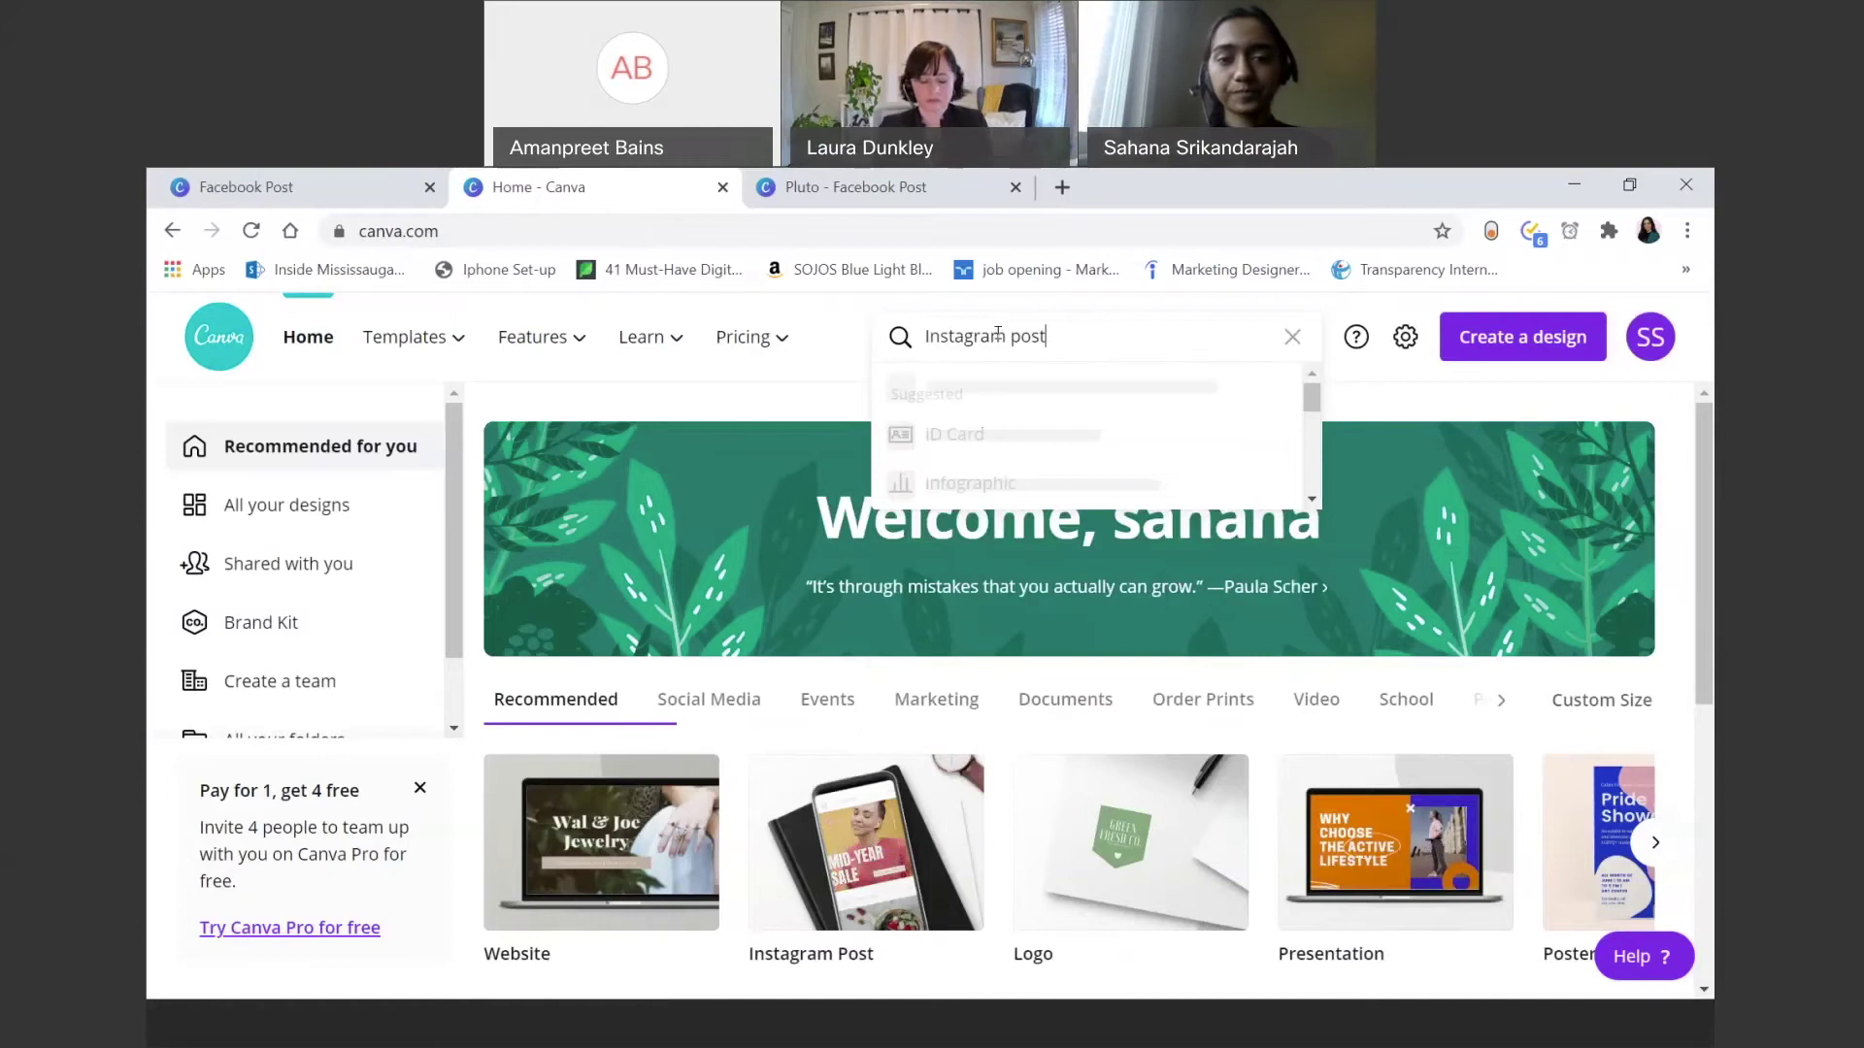
{"action": "left_click", "coordinate": [987, 445]}
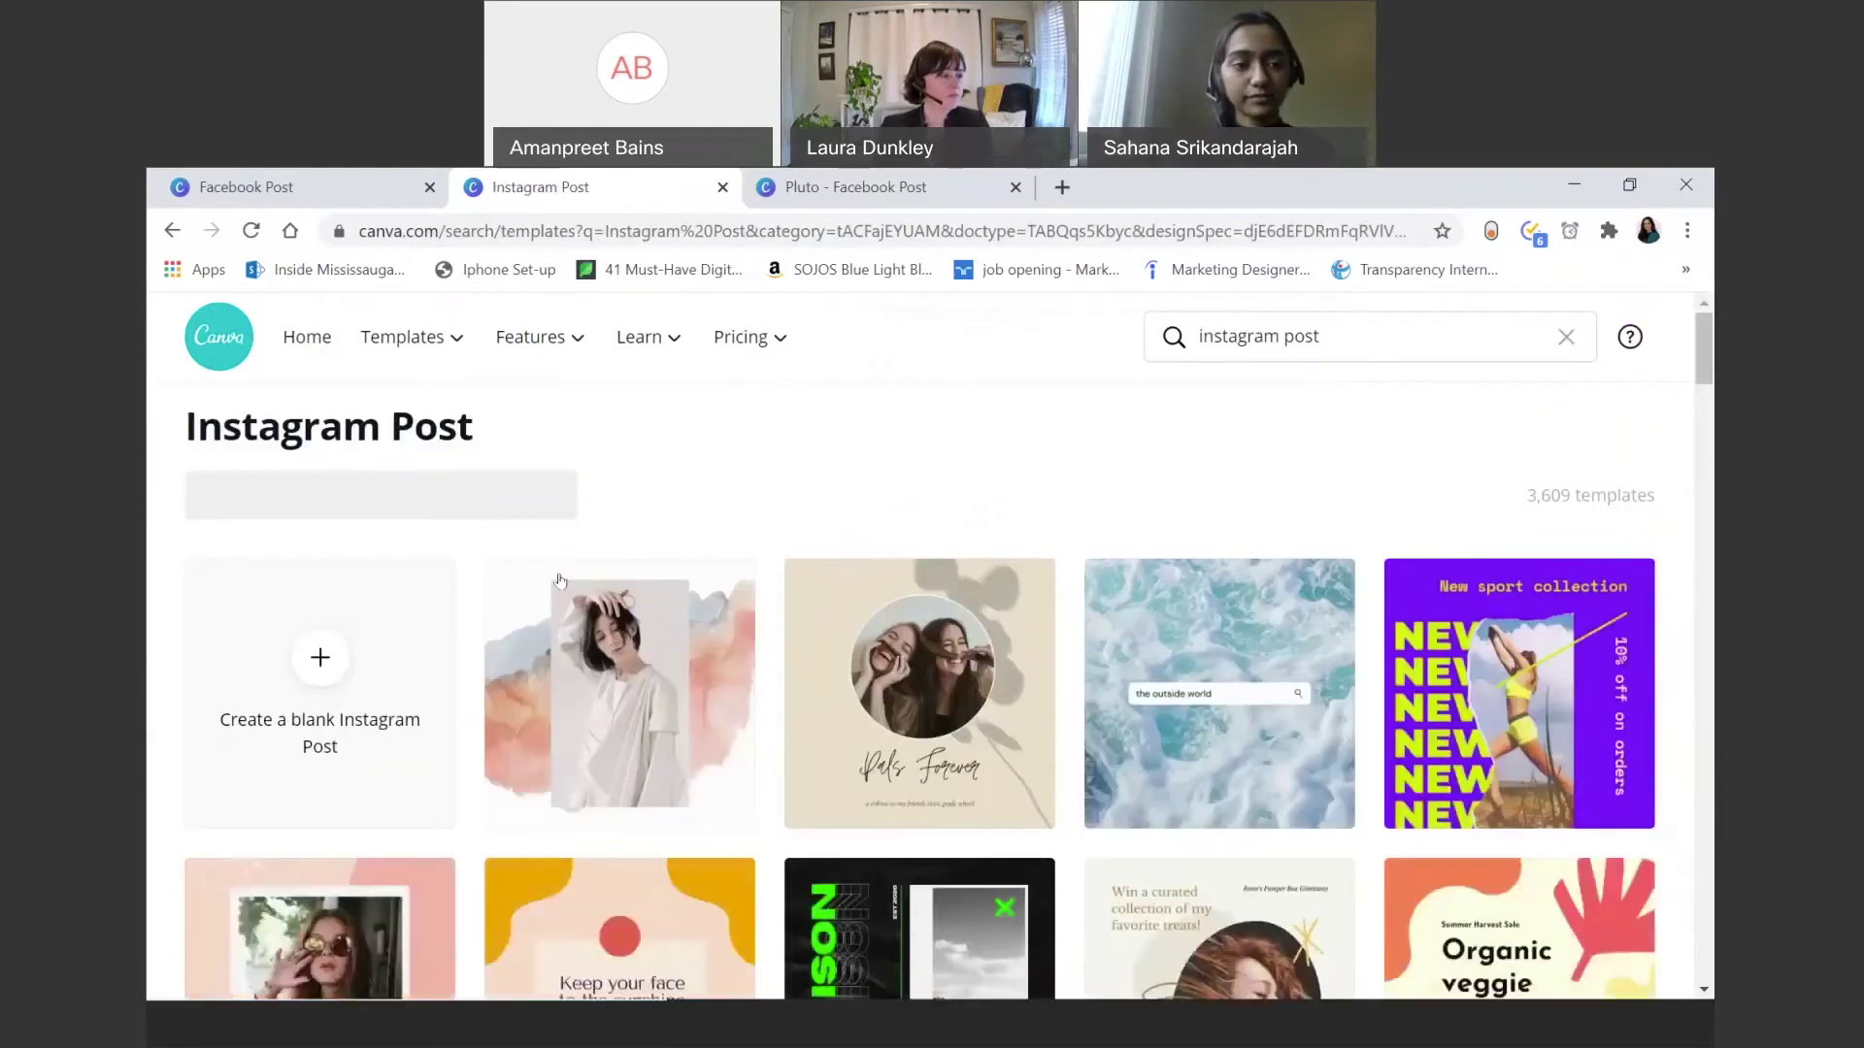
{"action": "left_click", "coordinate": [319, 654]}
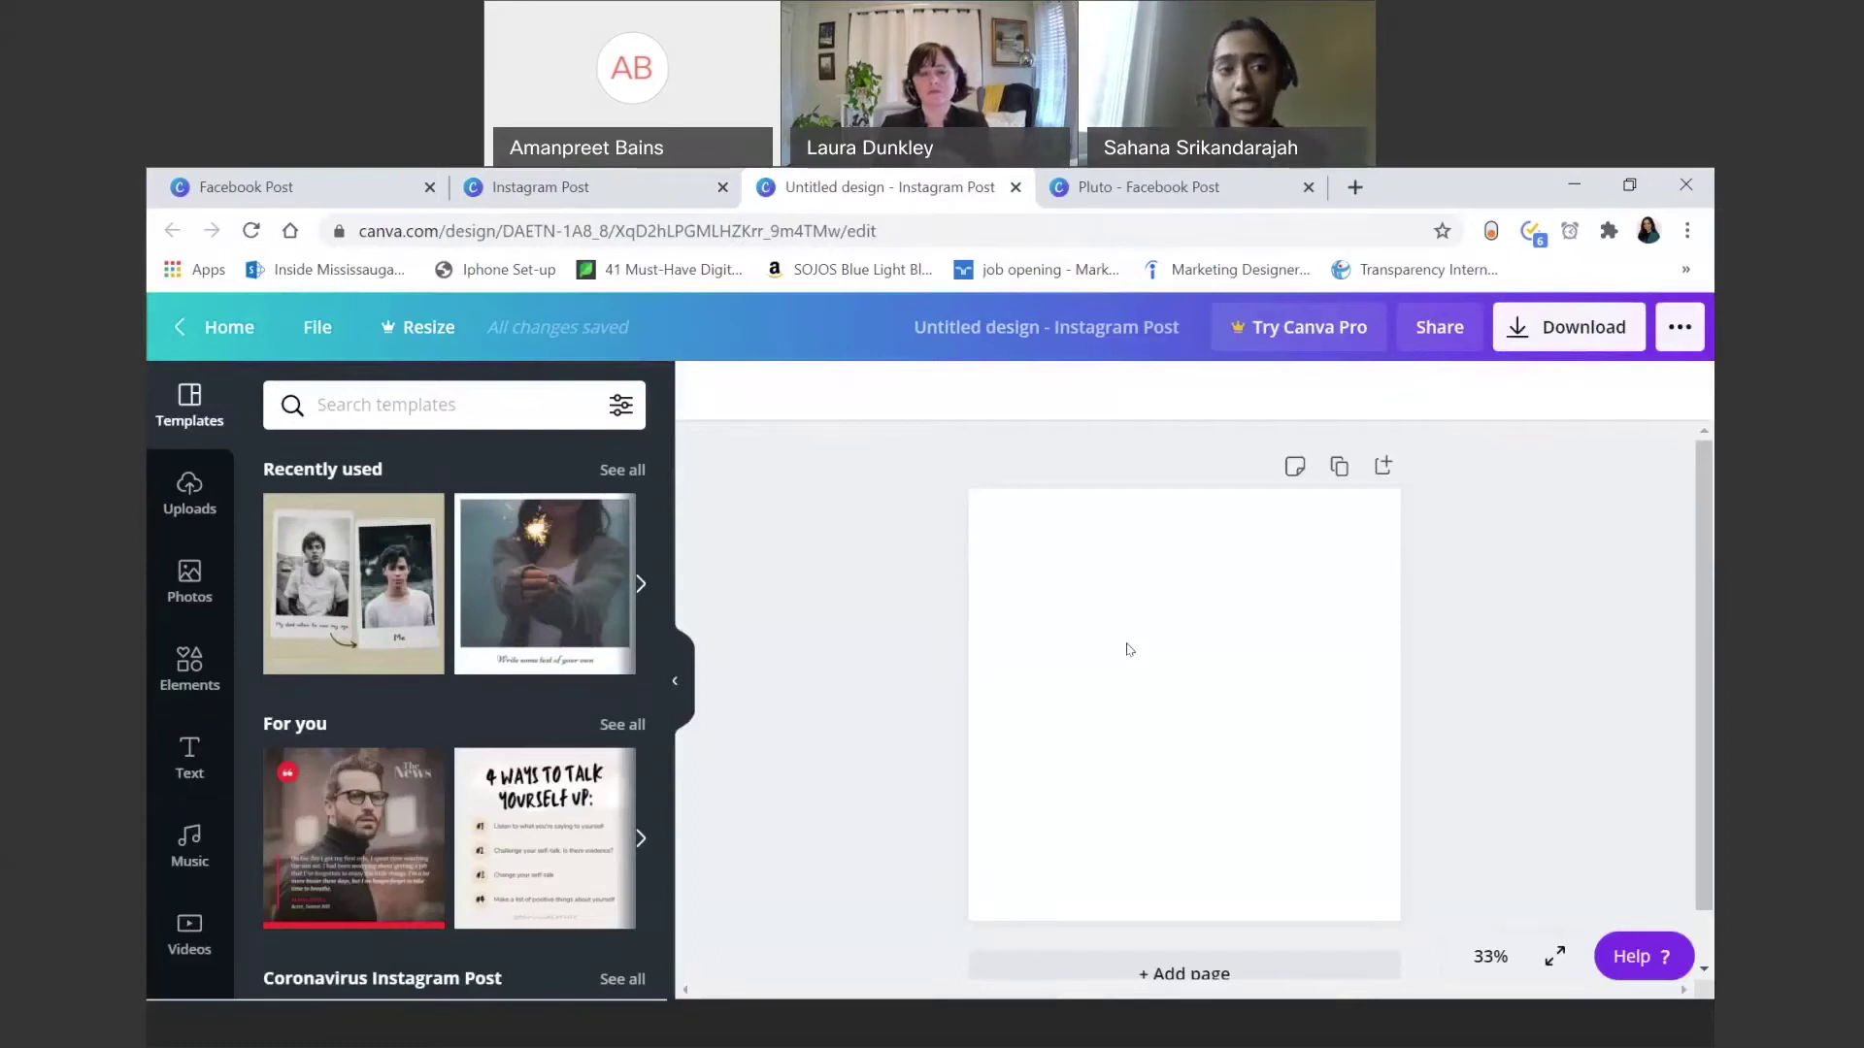
Step: Compare the pixel dimensions of the blank Instagram post with those of the Pluto Facebook post
{"action": "left_click", "coordinate": [311, 349]}
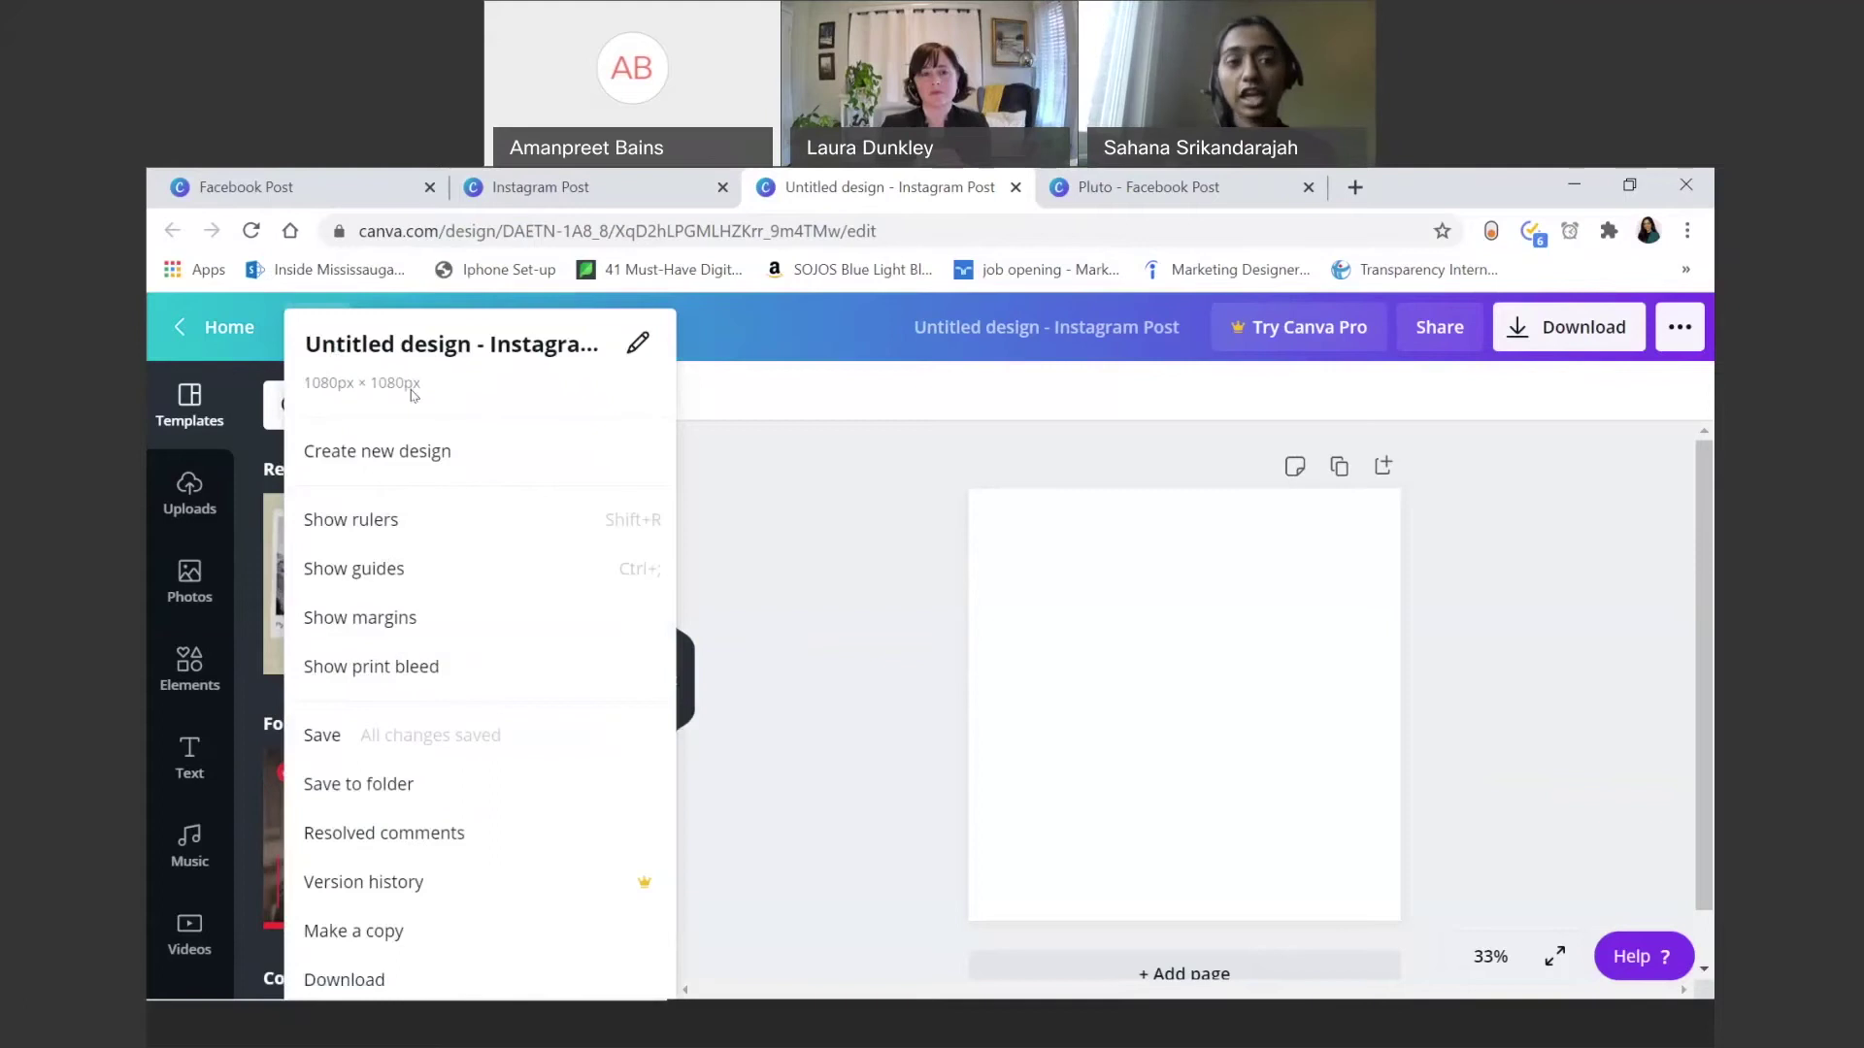
{"action": "left_click", "coordinate": [1155, 197]}
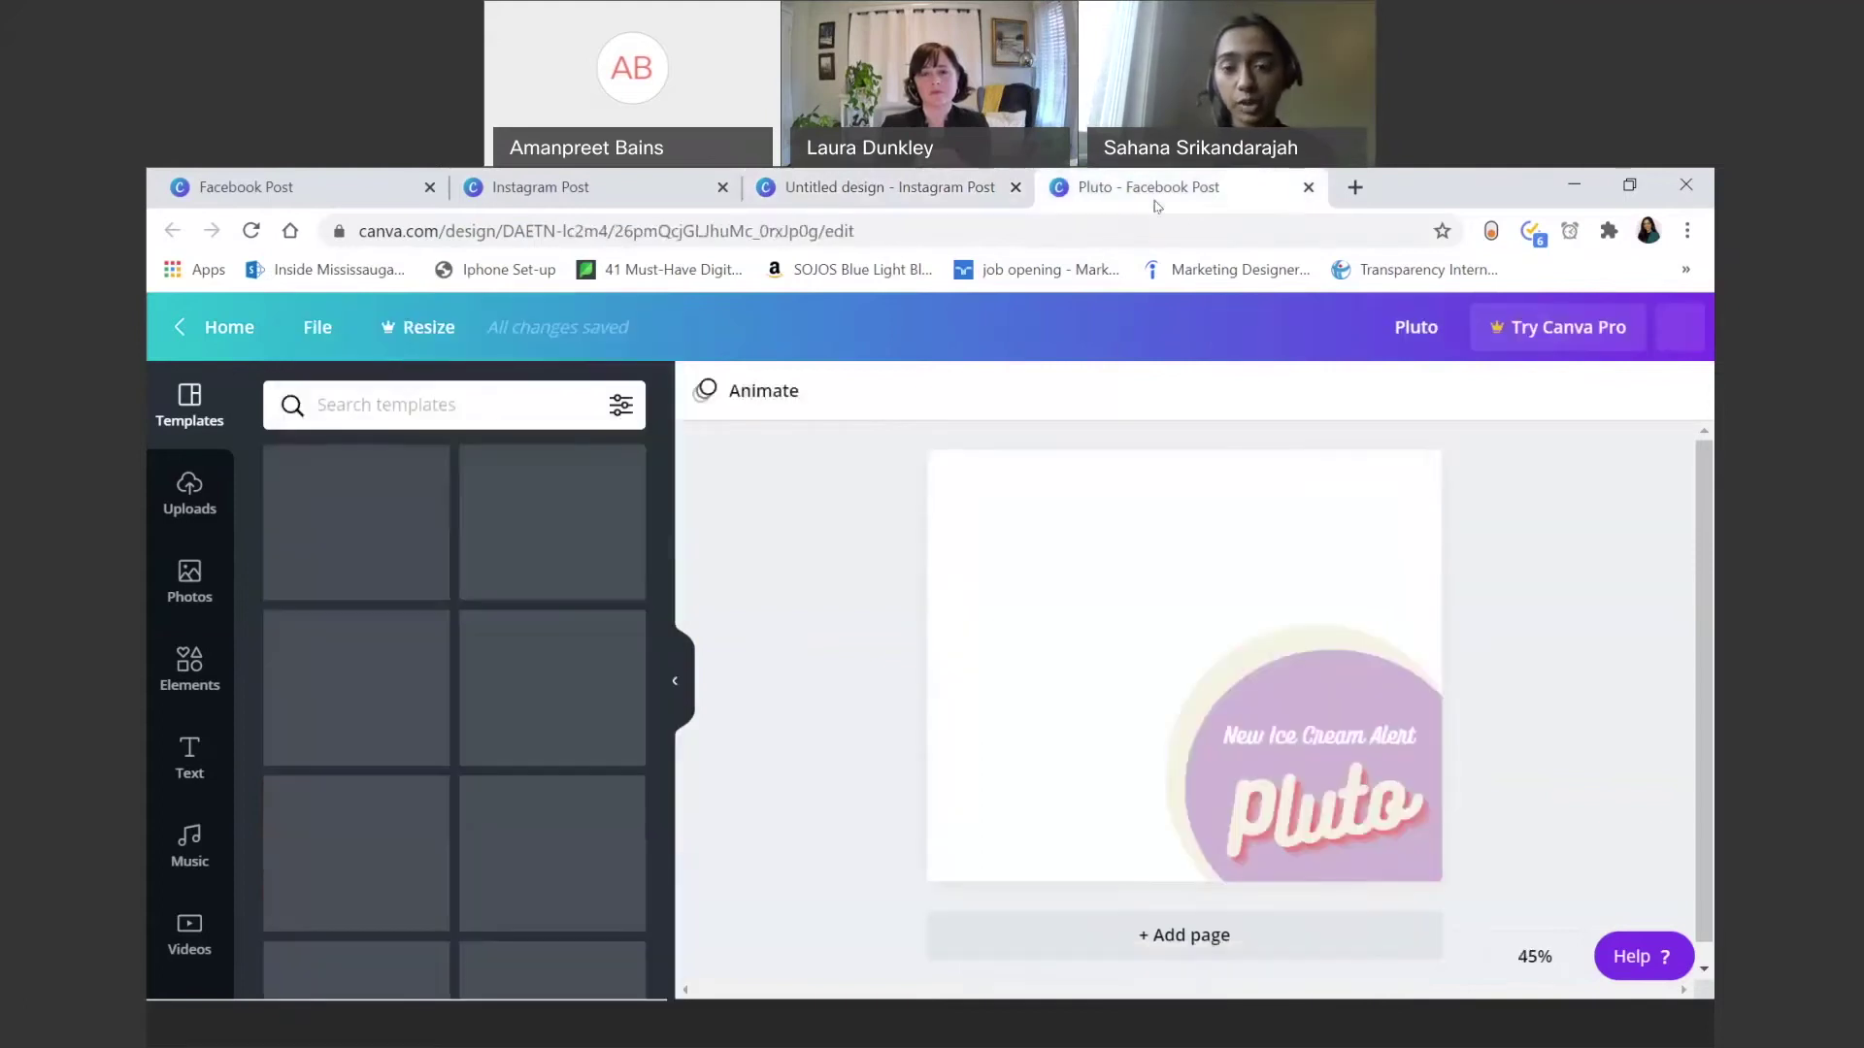
{"action": "left_click", "coordinate": [320, 330]}
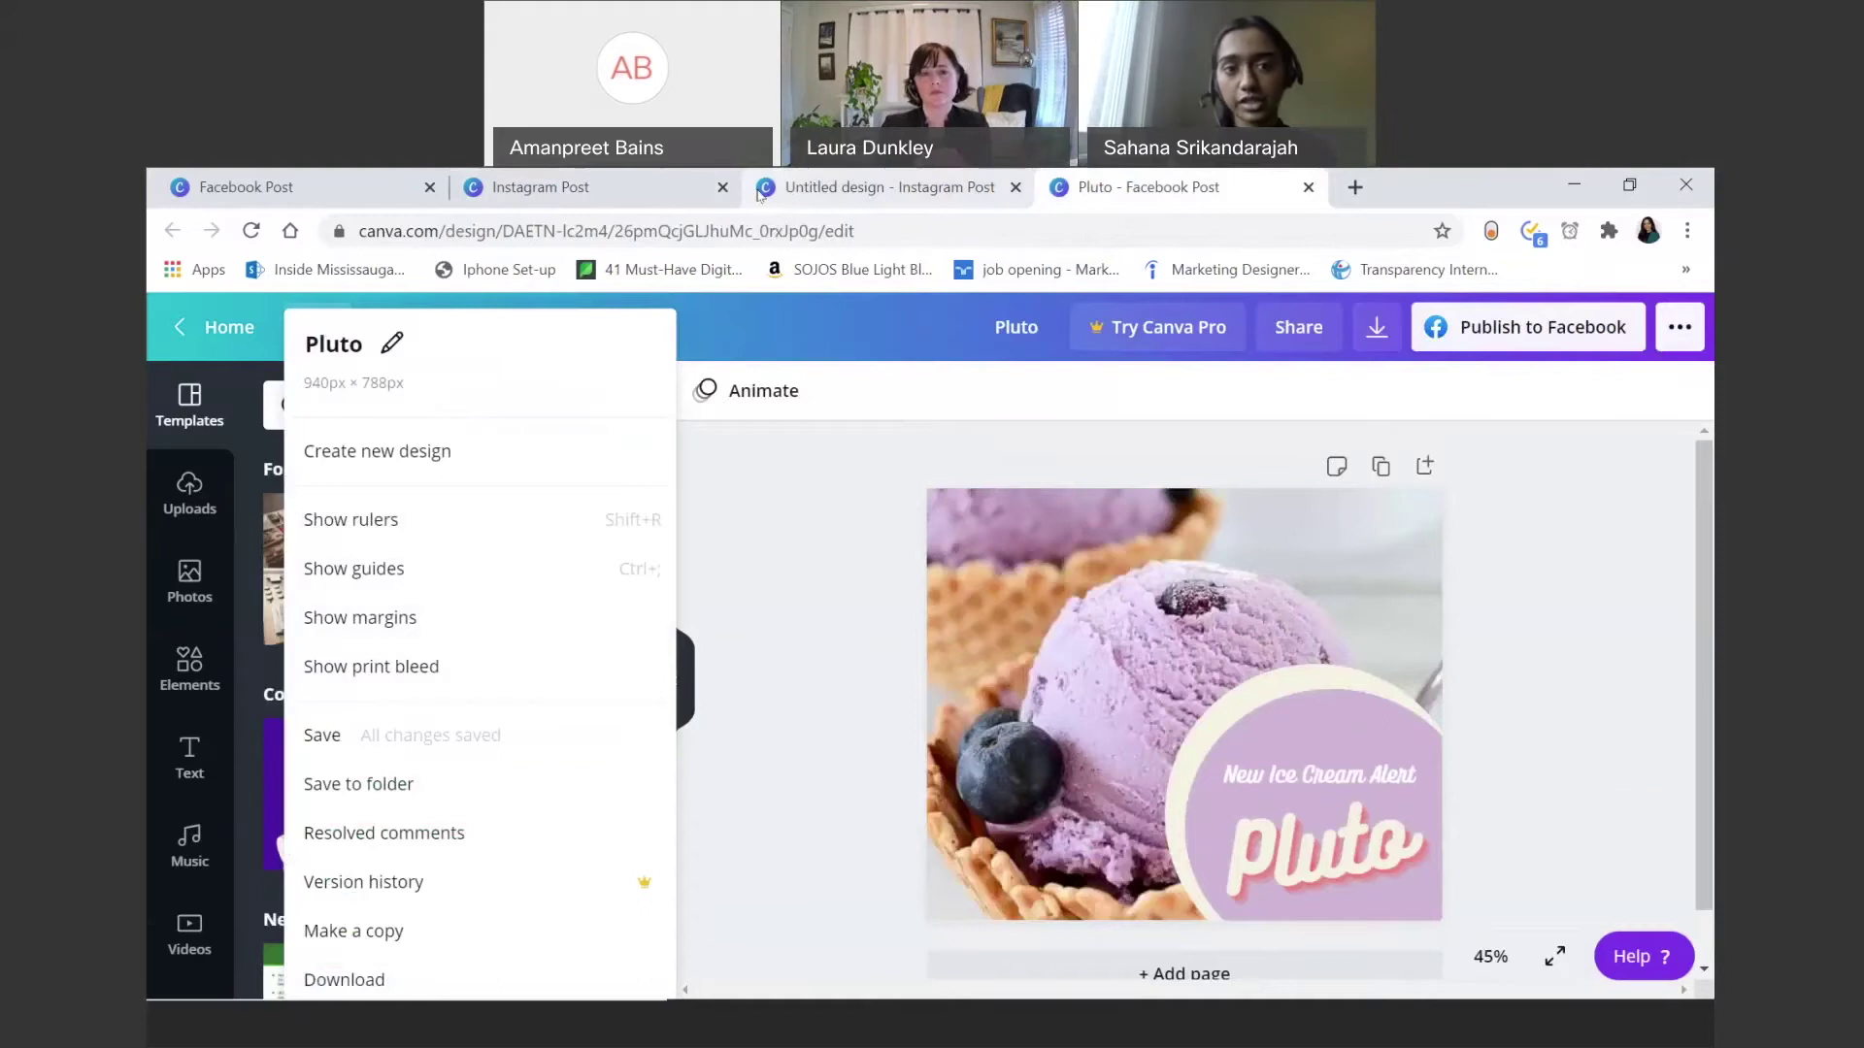
{"action": "left_click", "coordinate": [889, 186]}
{"action": "left_click", "coordinate": [741, 473]}
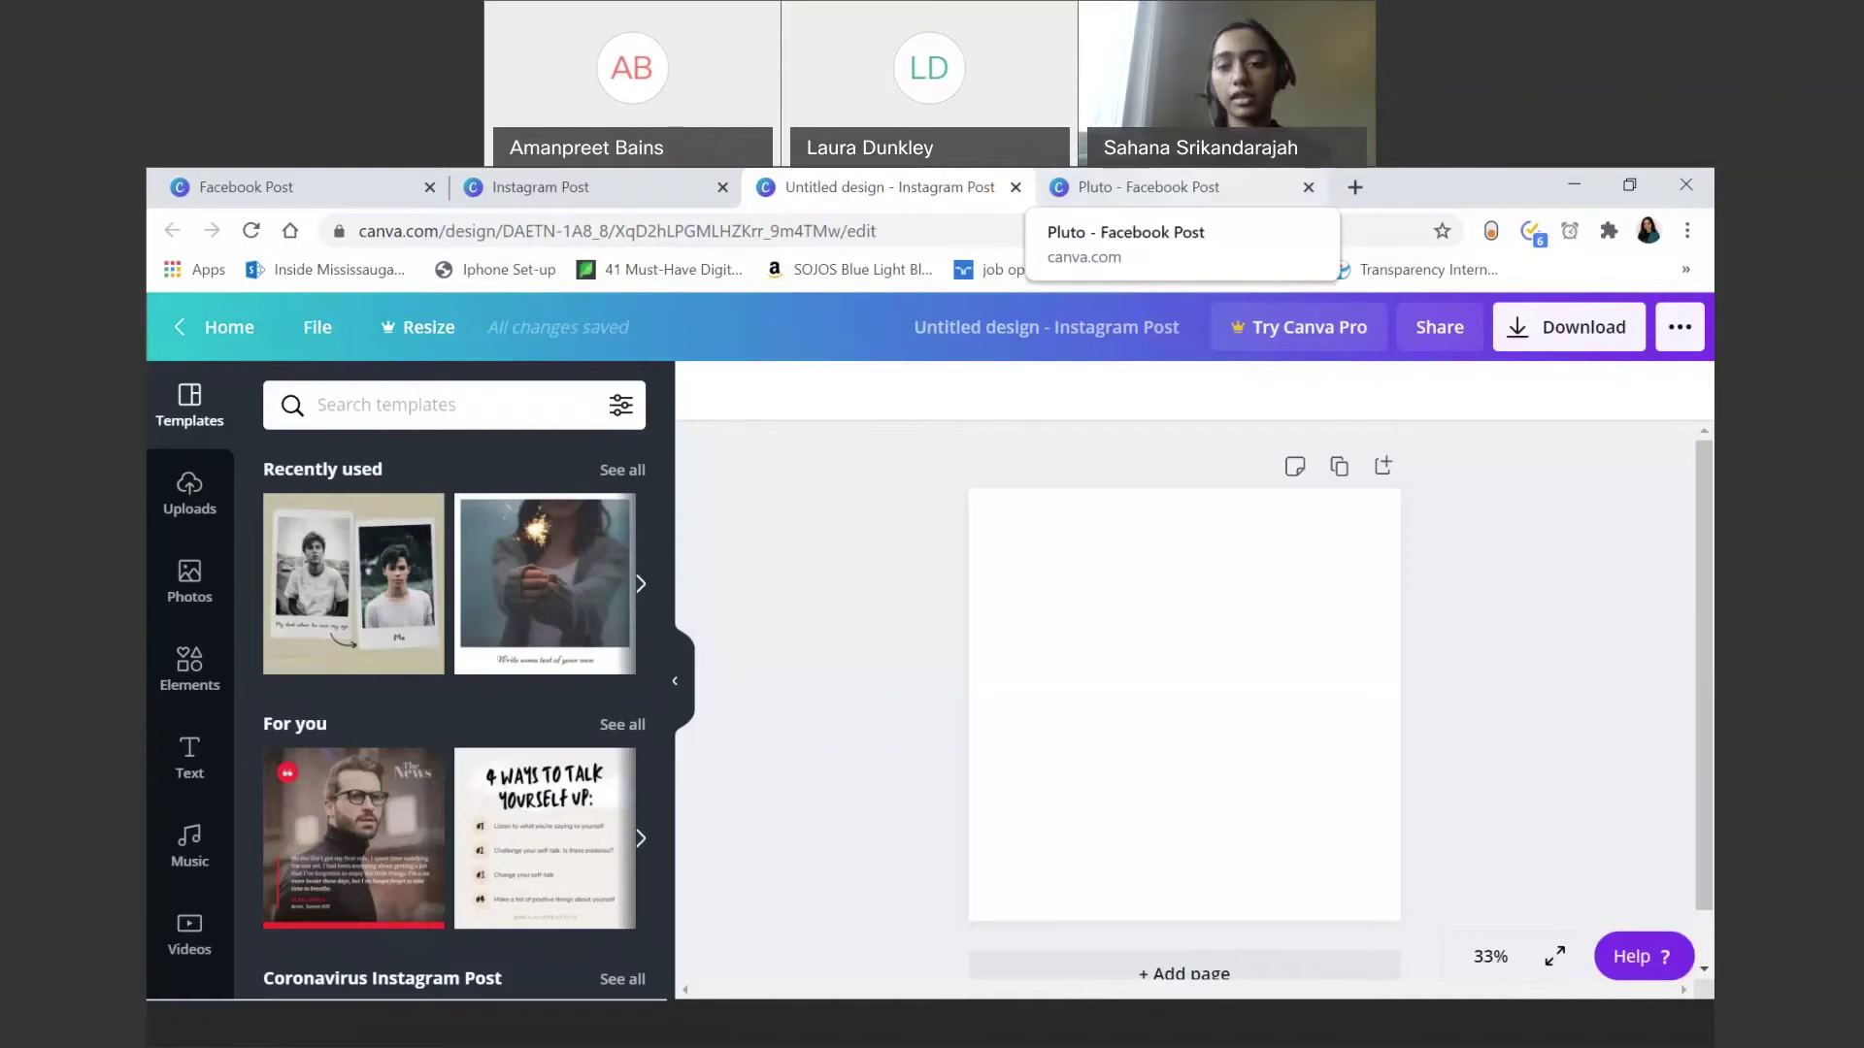
Step: Copy the two circles and both texts from the Pluto Facebook post into the blank Instagram post, closing the old Facebook Post templates tab
{"action": "left_click", "coordinate": [1155, 186]}
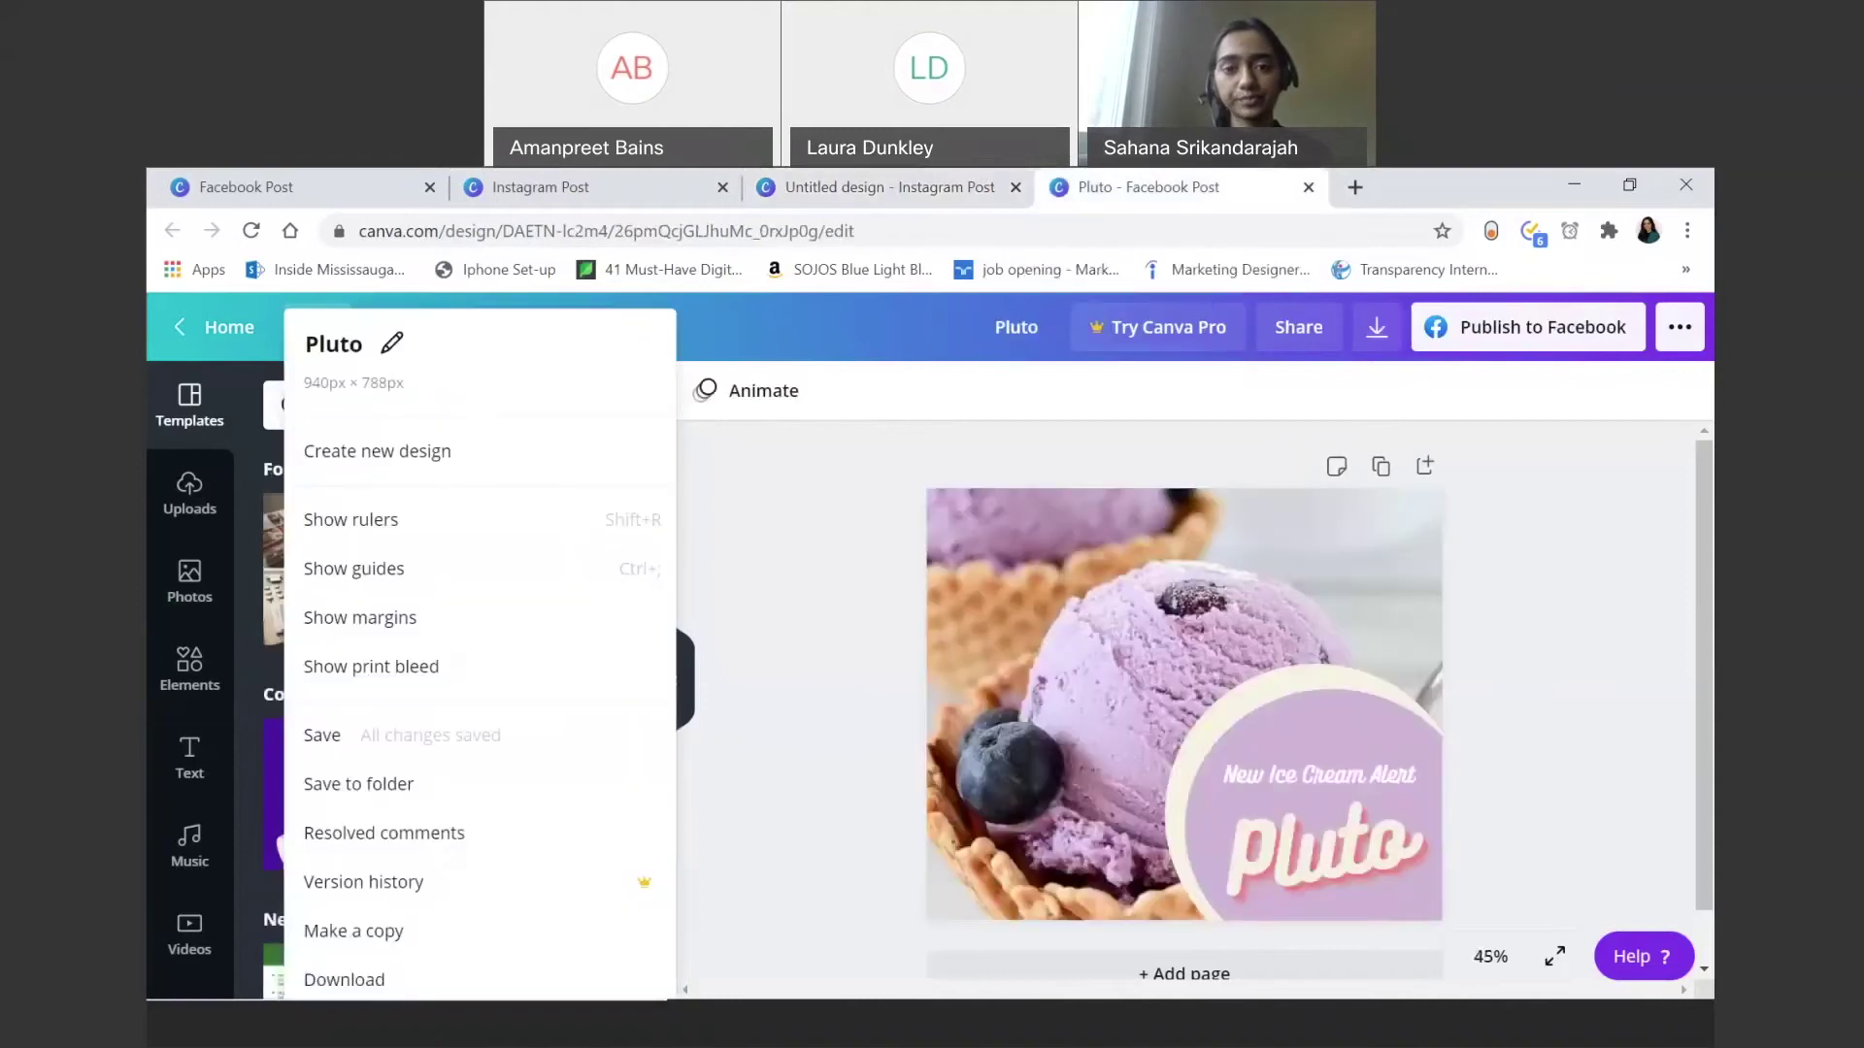
{"action": "left_click", "coordinate": [834, 519]}
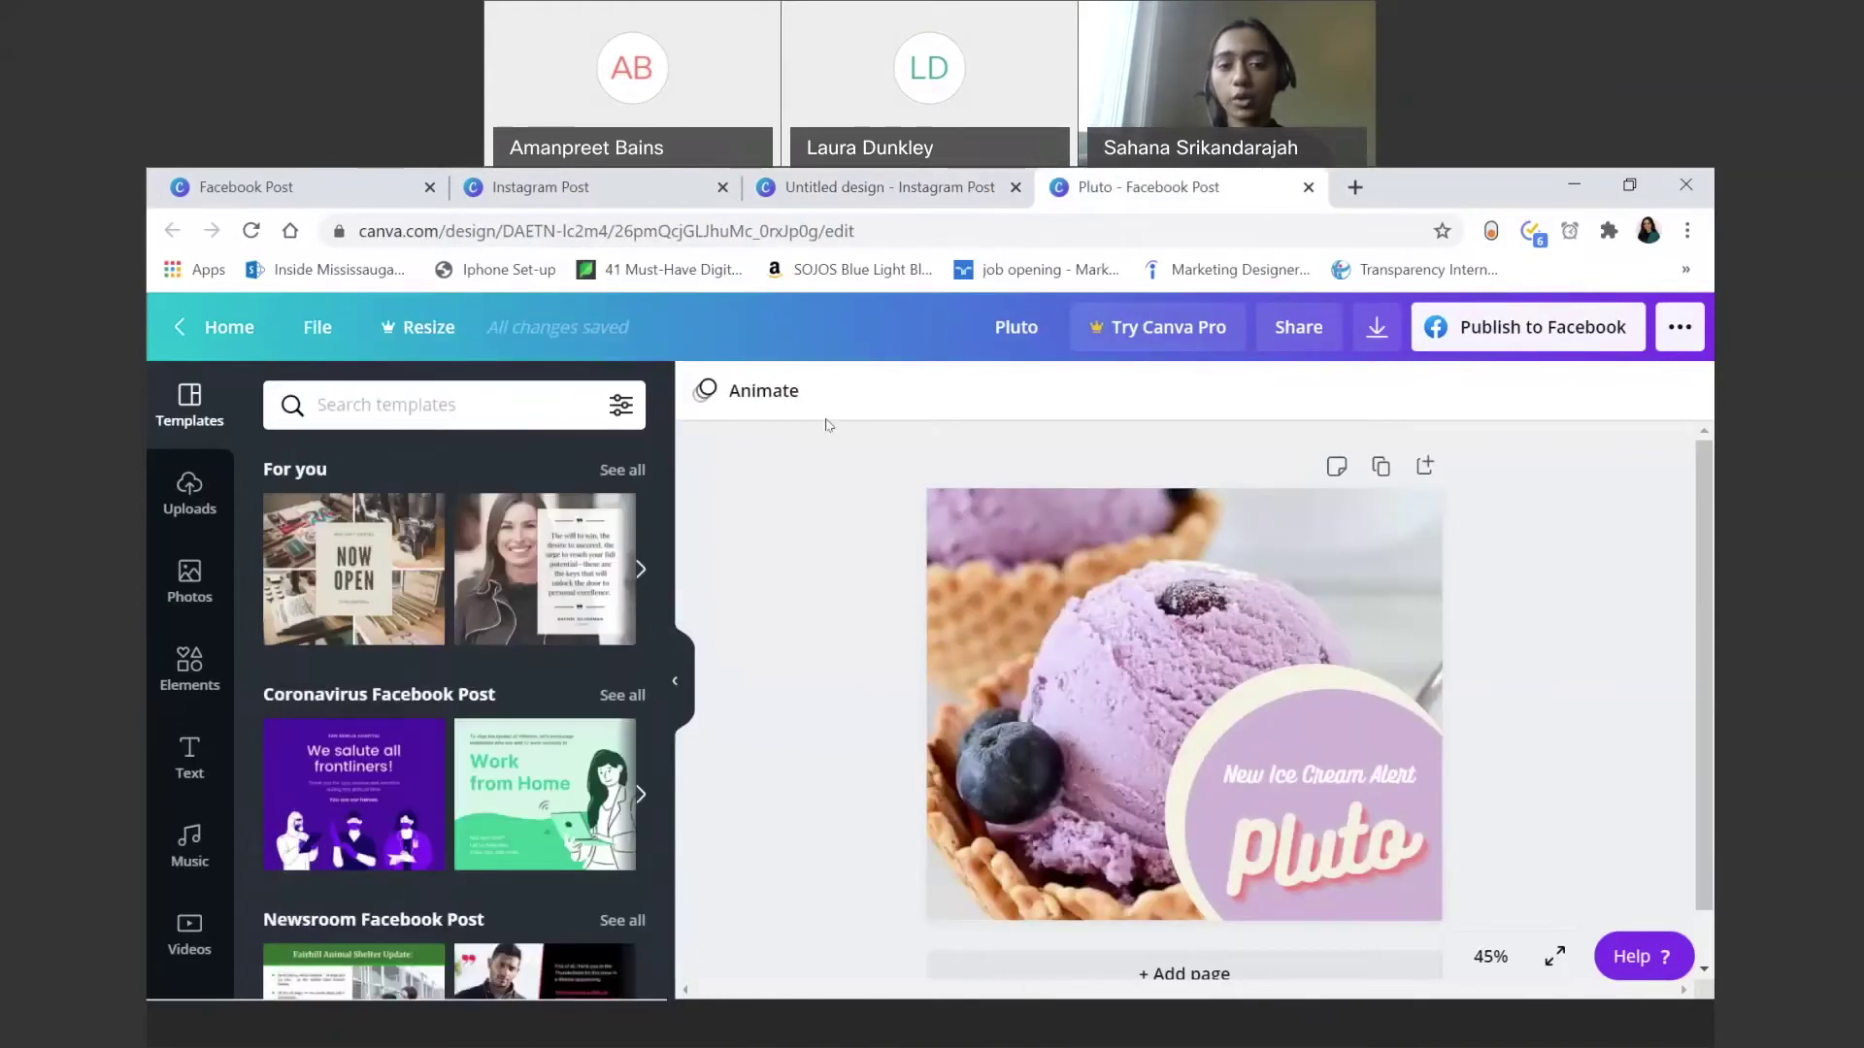
{"action": "left_click_drag", "start_coordinate": [837, 479], "coordinate": [1538, 930]}
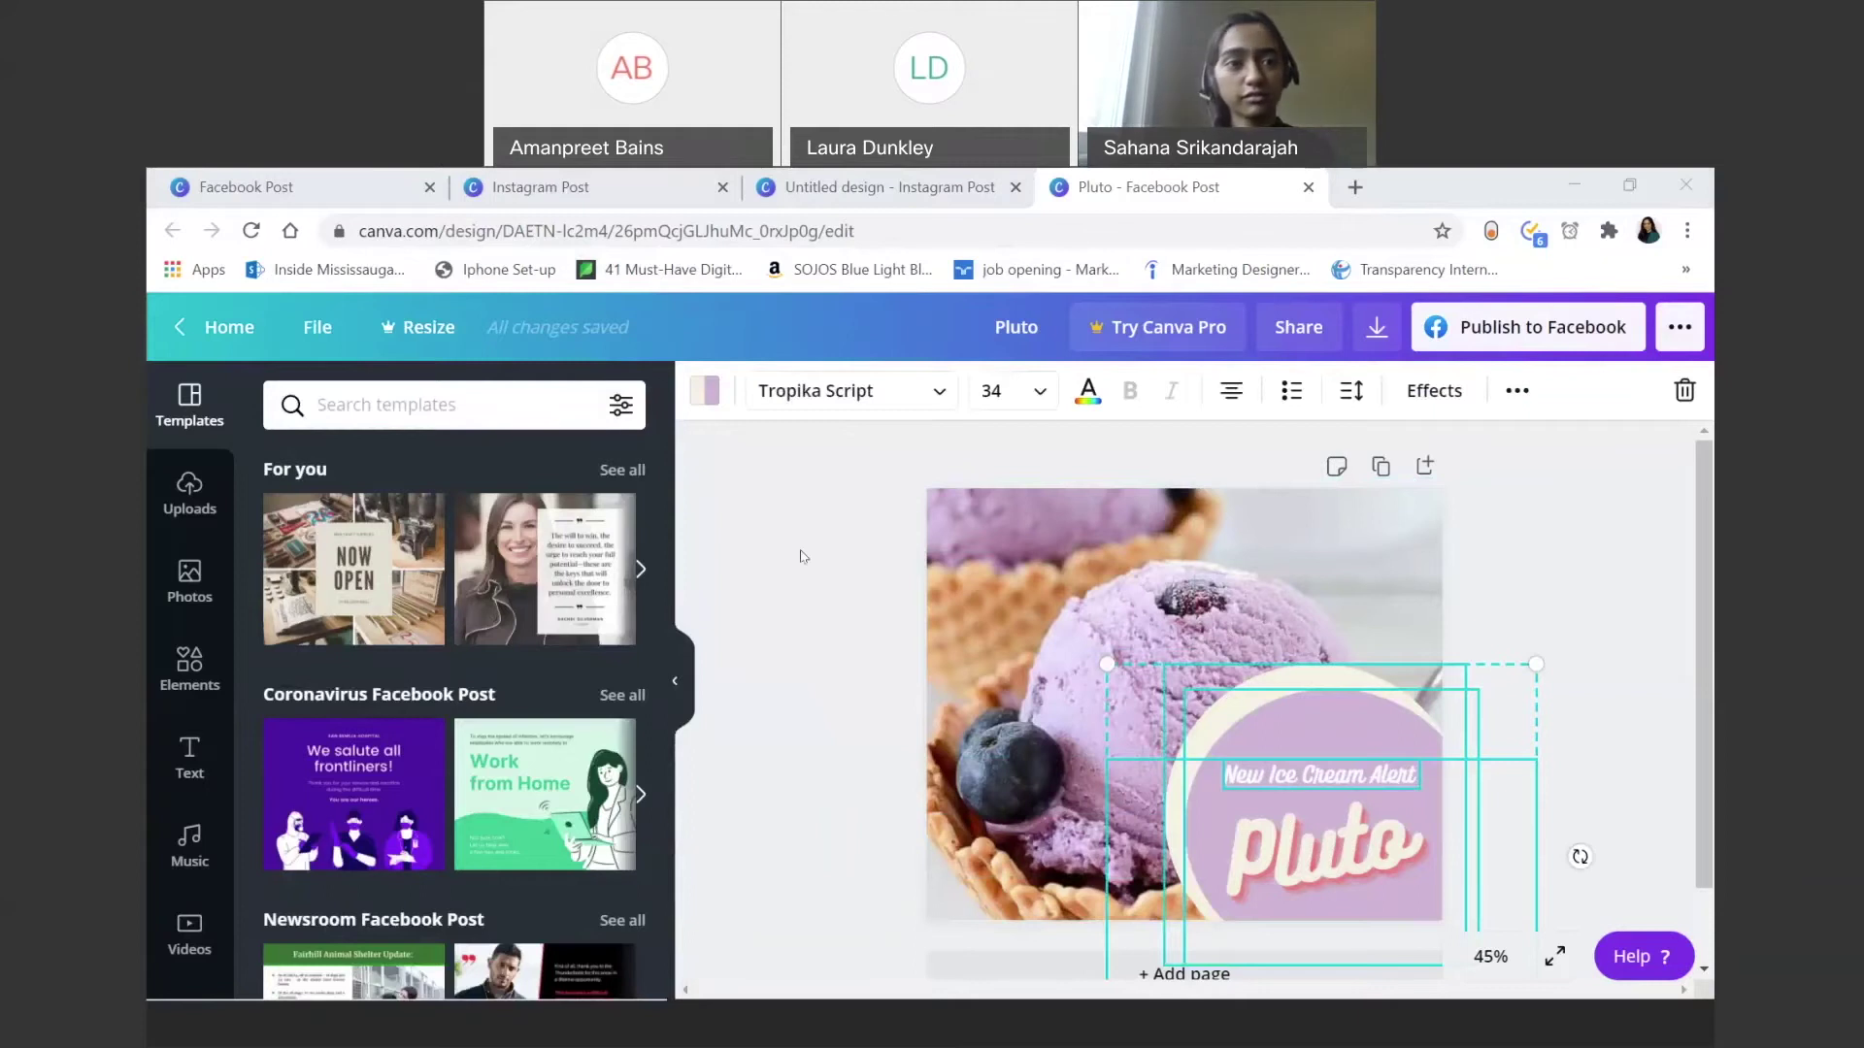
{"action": "left_click", "coordinate": [1393, 454]}
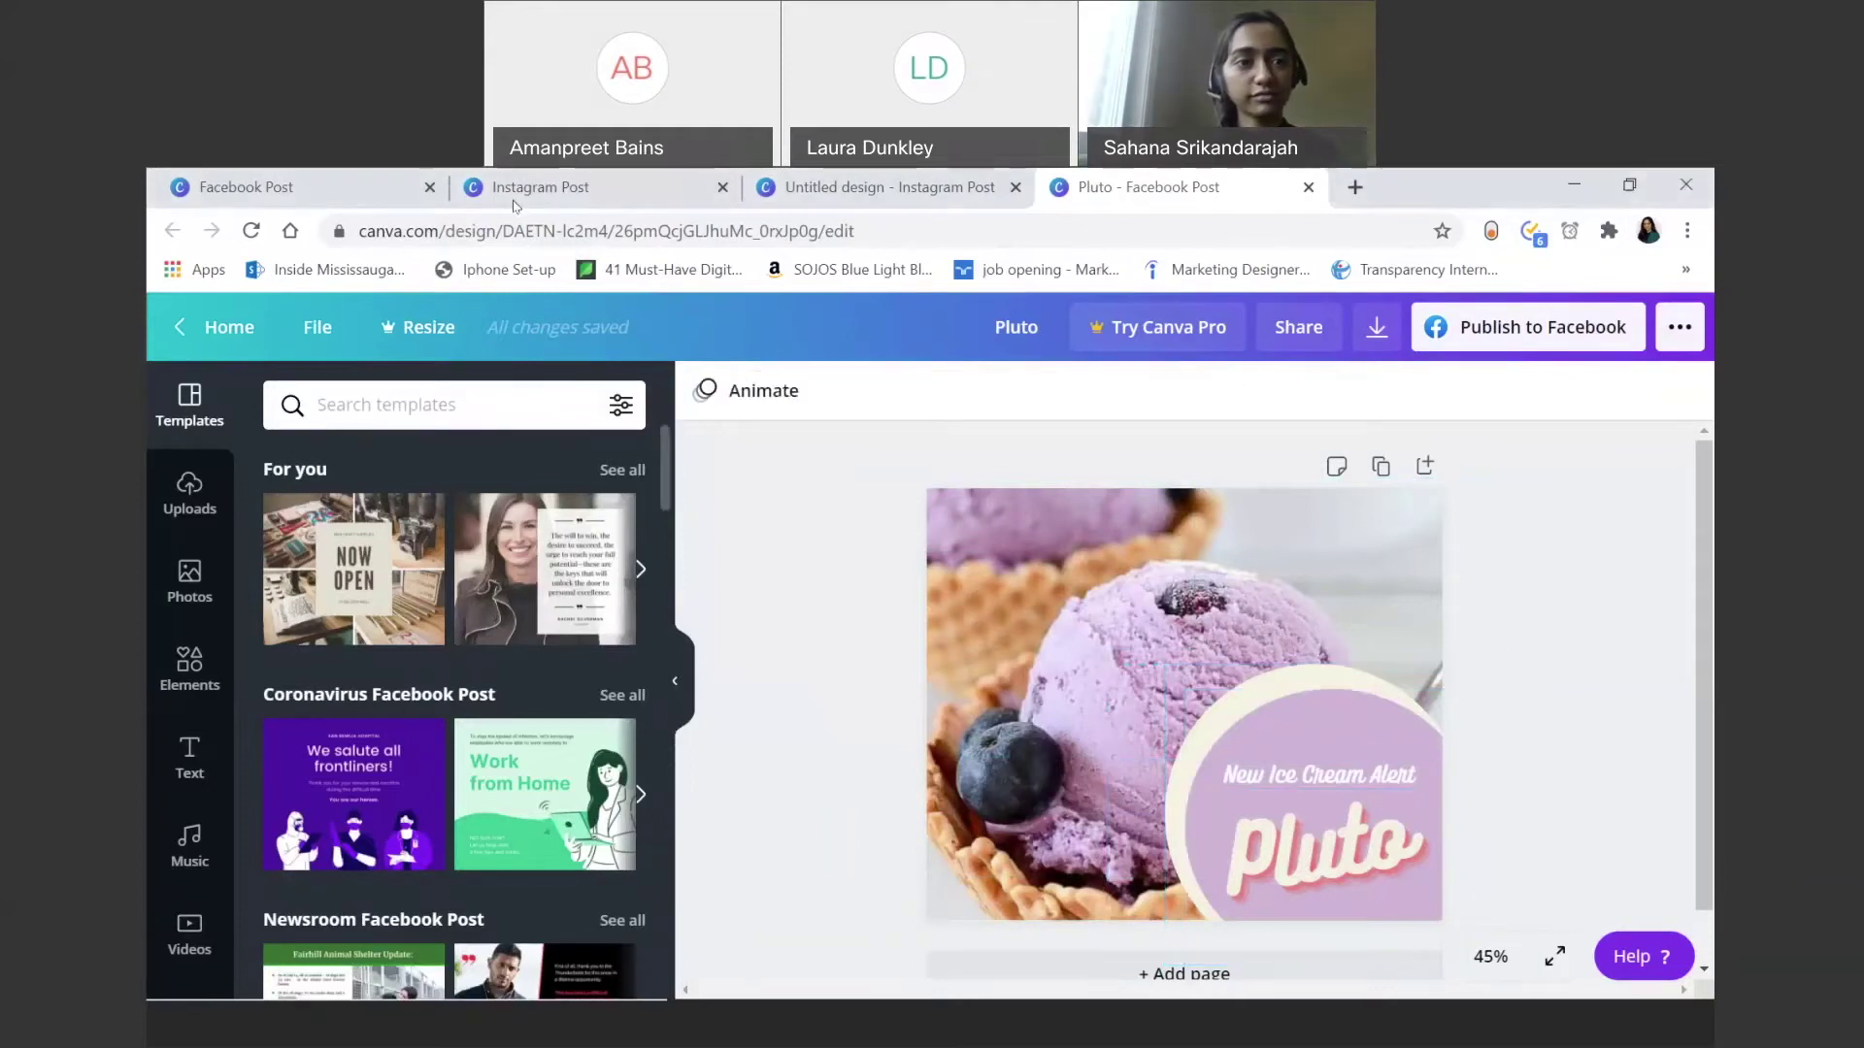
{"action": "left_click", "coordinate": [429, 187]}
{"action": "left_click", "coordinate": [536, 192]}
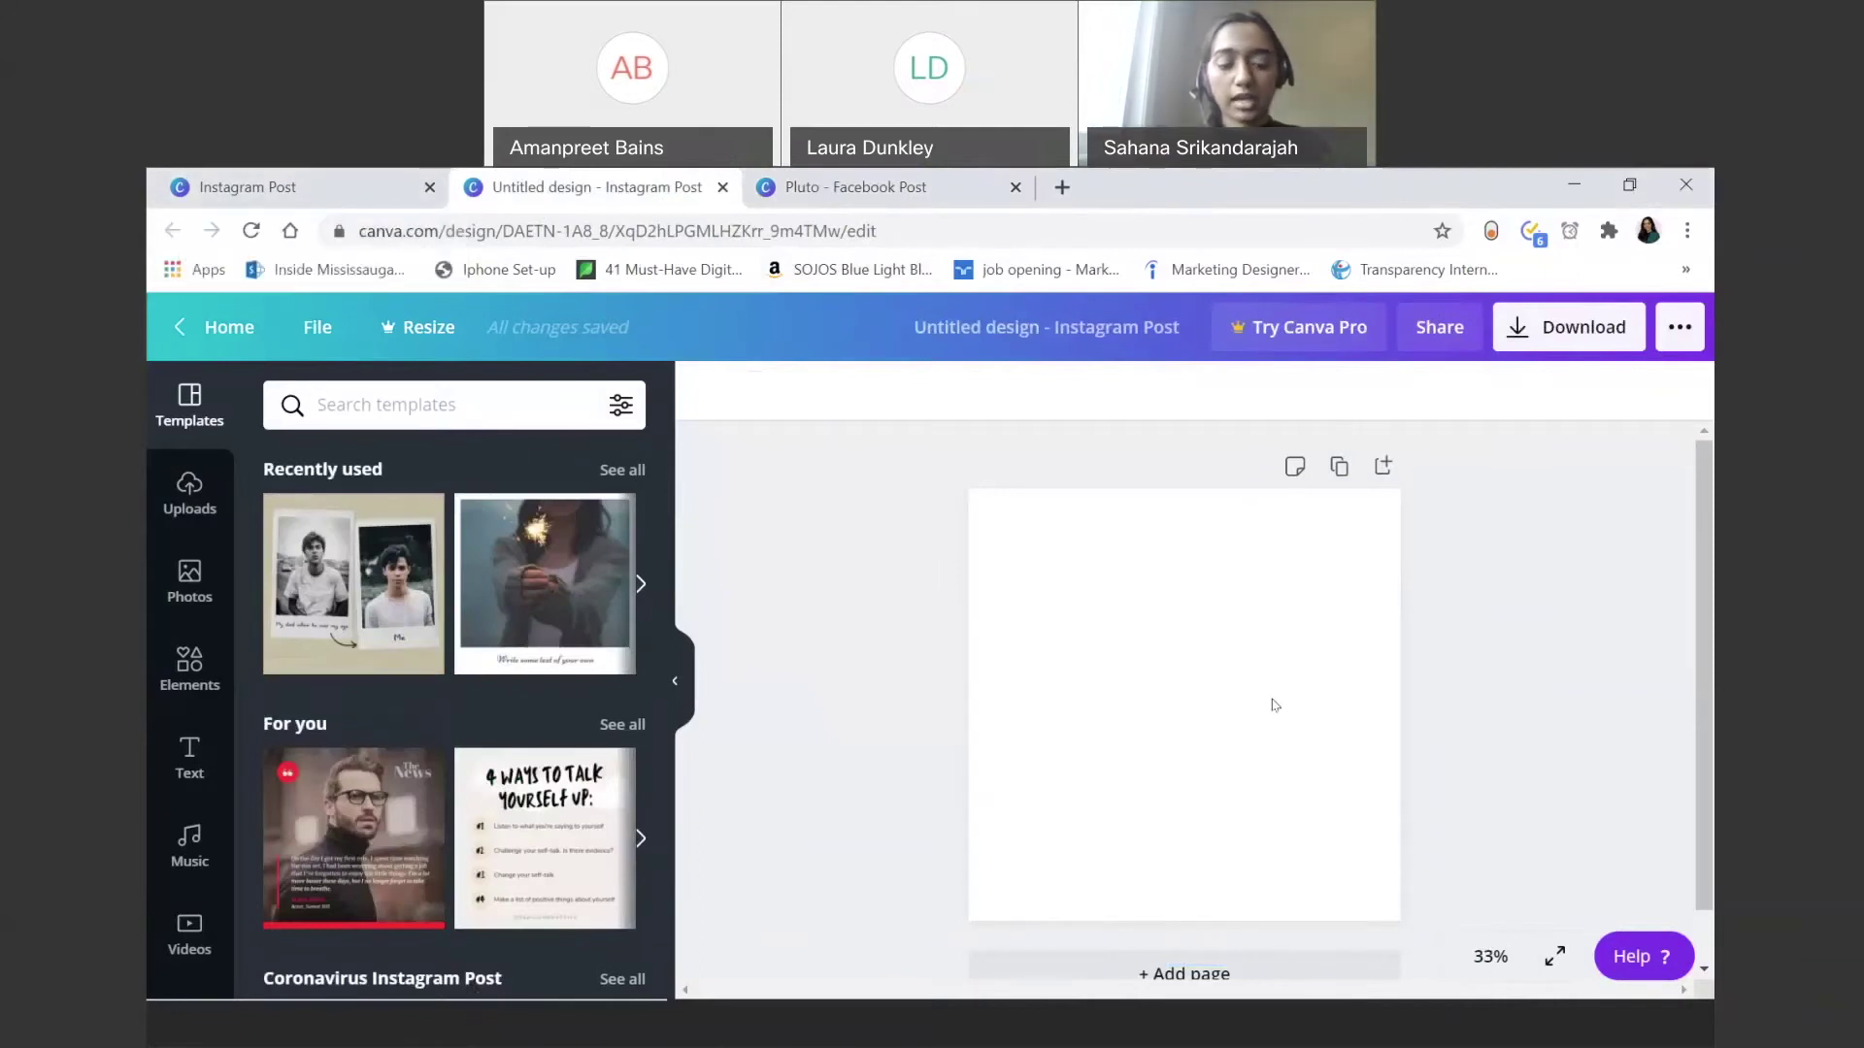
{"action": "key", "text": "ctrl+v"}
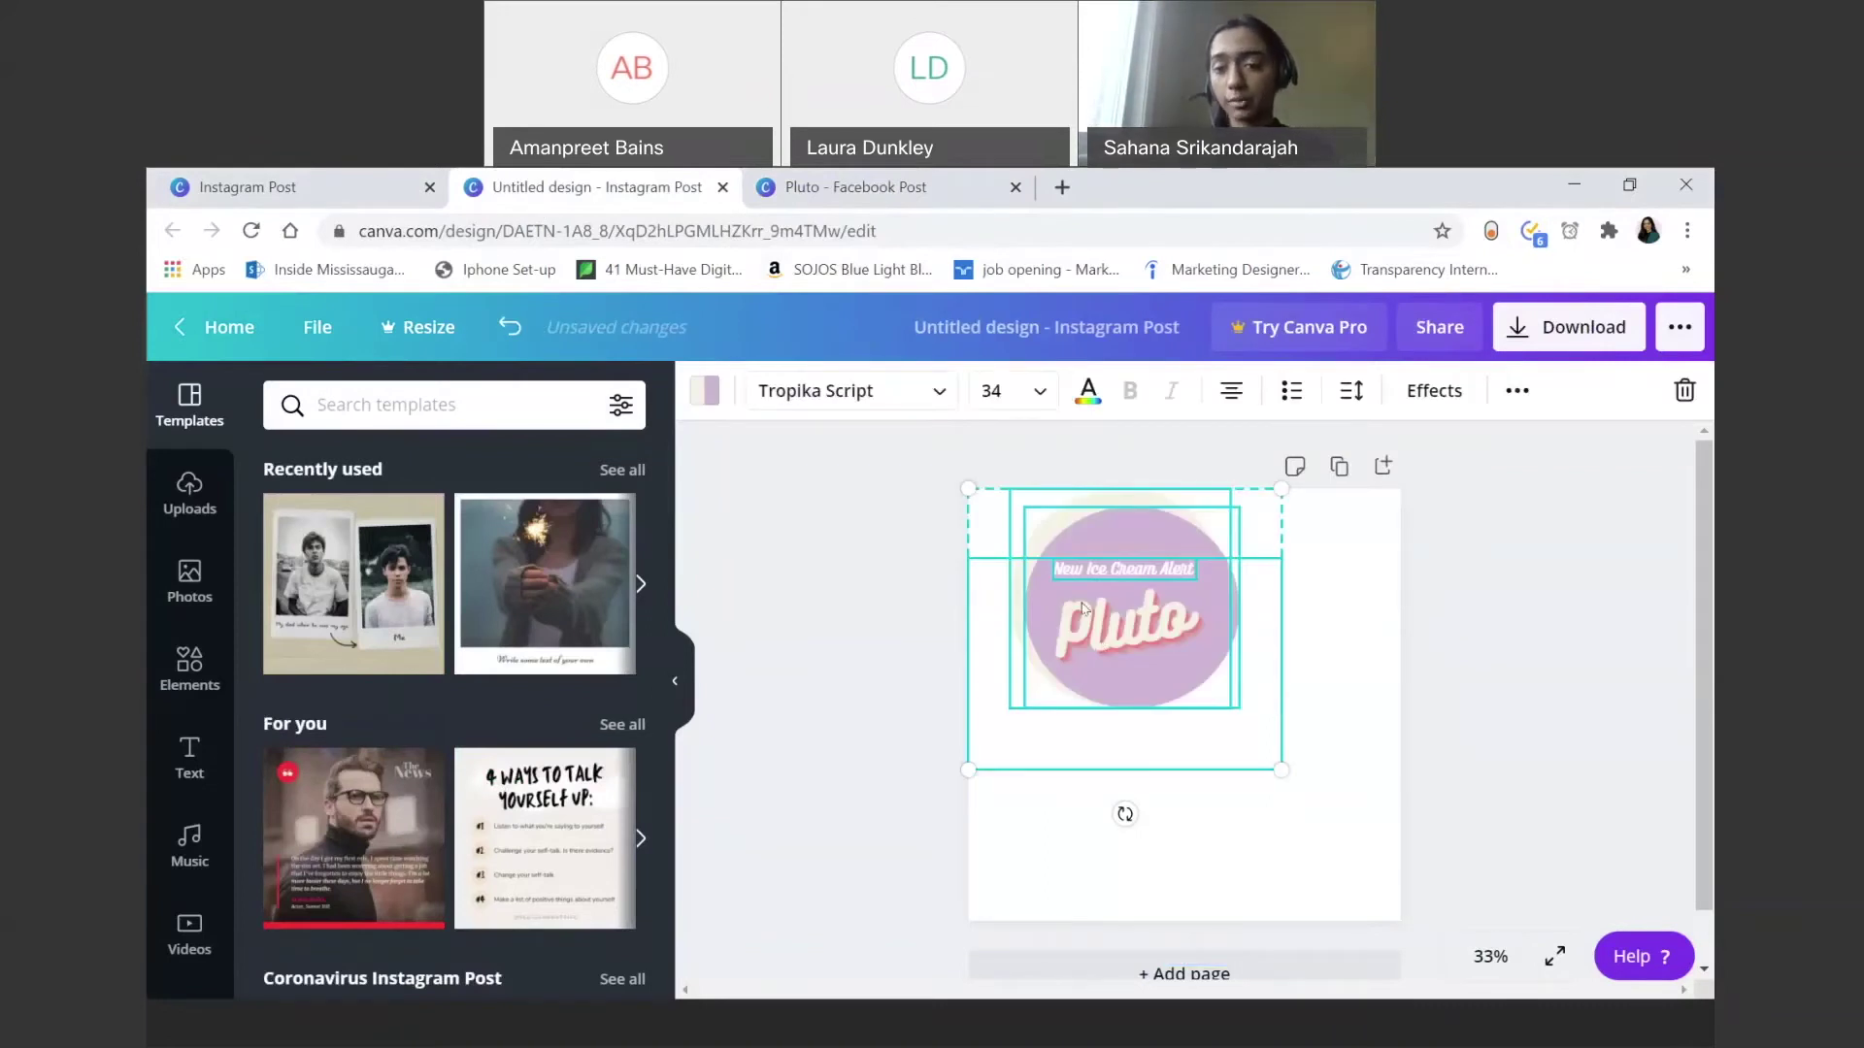
Step: Move the pasted circles and texts to the canvas's lower-right corner and enlarge them together until the subheading's font size is about 38.7
{"action": "left_click_drag", "start_coordinate": [1084, 608], "coordinate": [1269, 839]}
{"action": "left_click_drag", "start_coordinate": [1159, 740], "coordinate": [1116, 712]}
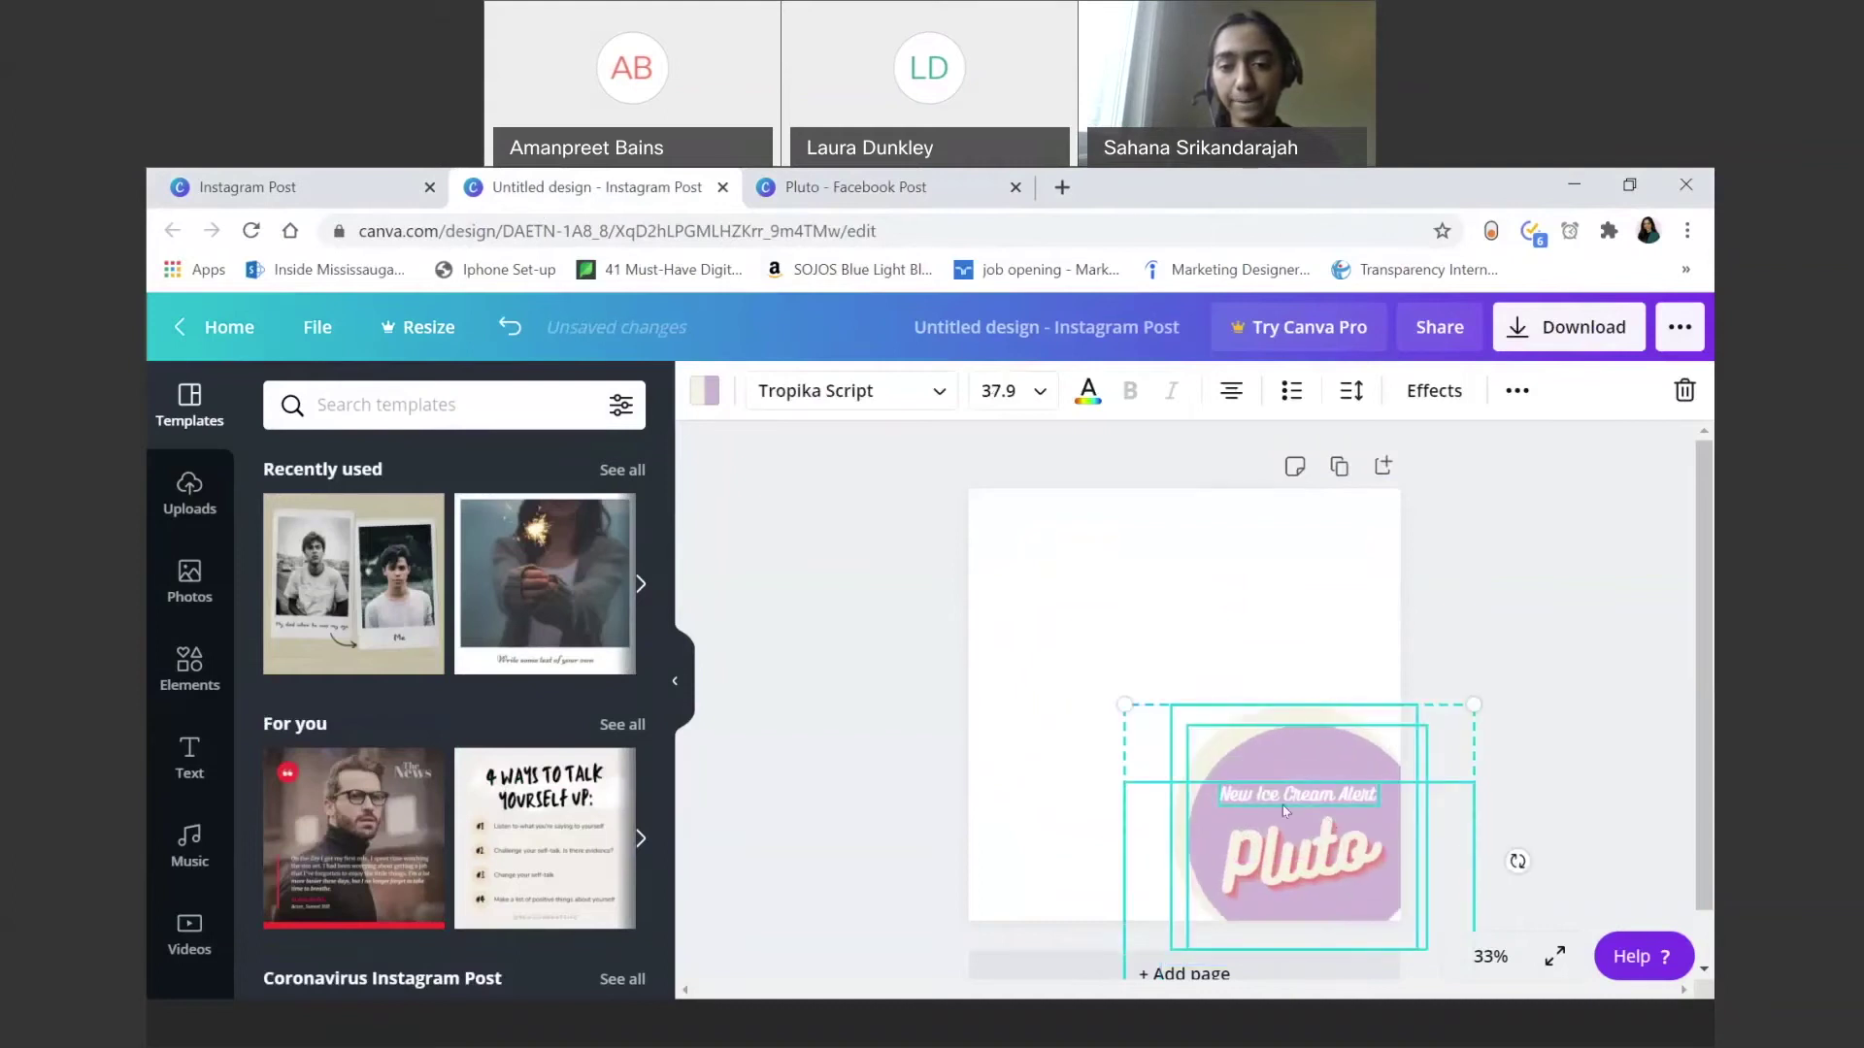
{"action": "left_click_drag", "start_coordinate": [1283, 807], "coordinate": [1282, 804]}
{"action": "left_click_drag", "start_coordinate": [1117, 707], "coordinate": [1114, 702]}
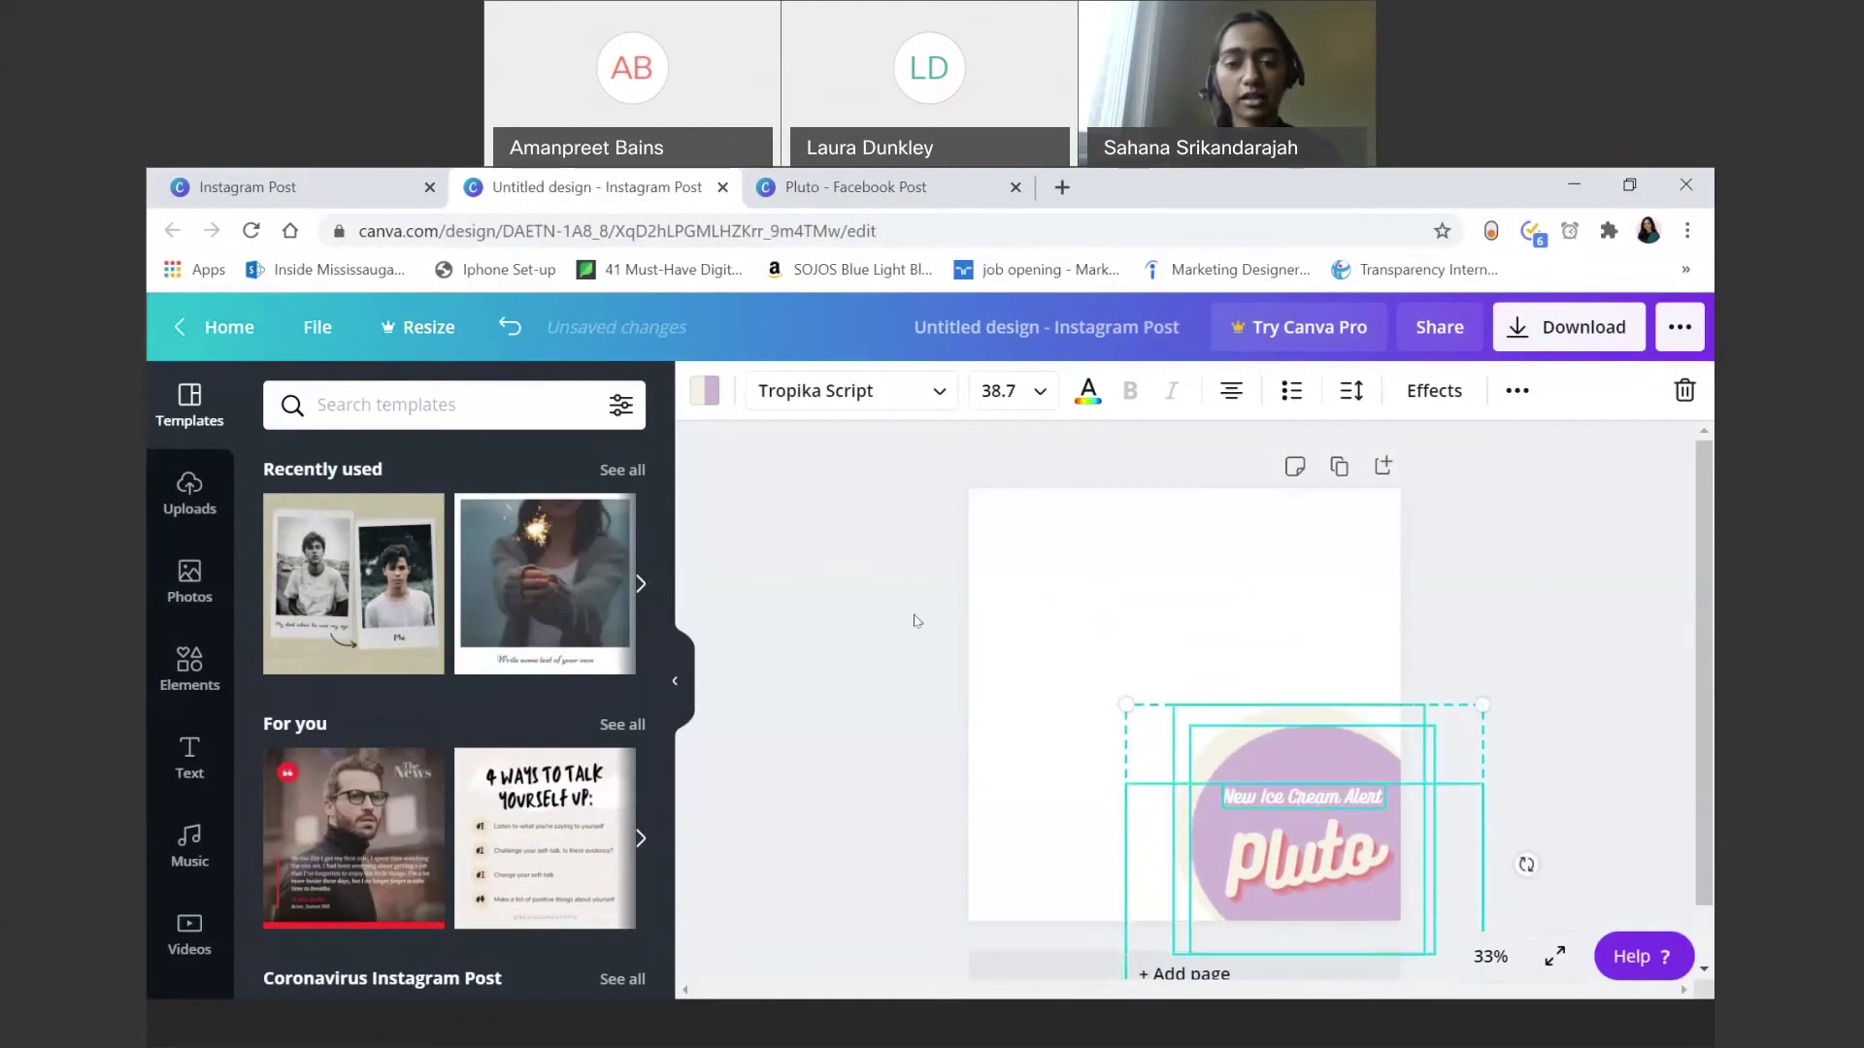
{"action": "left_click", "coordinate": [805, 555]}
Step: Add the uploaded blueberry ice cream photo to the Instagram post and enlarge it to cover the whole canvas
{"action": "left_click", "coordinate": [184, 504]}
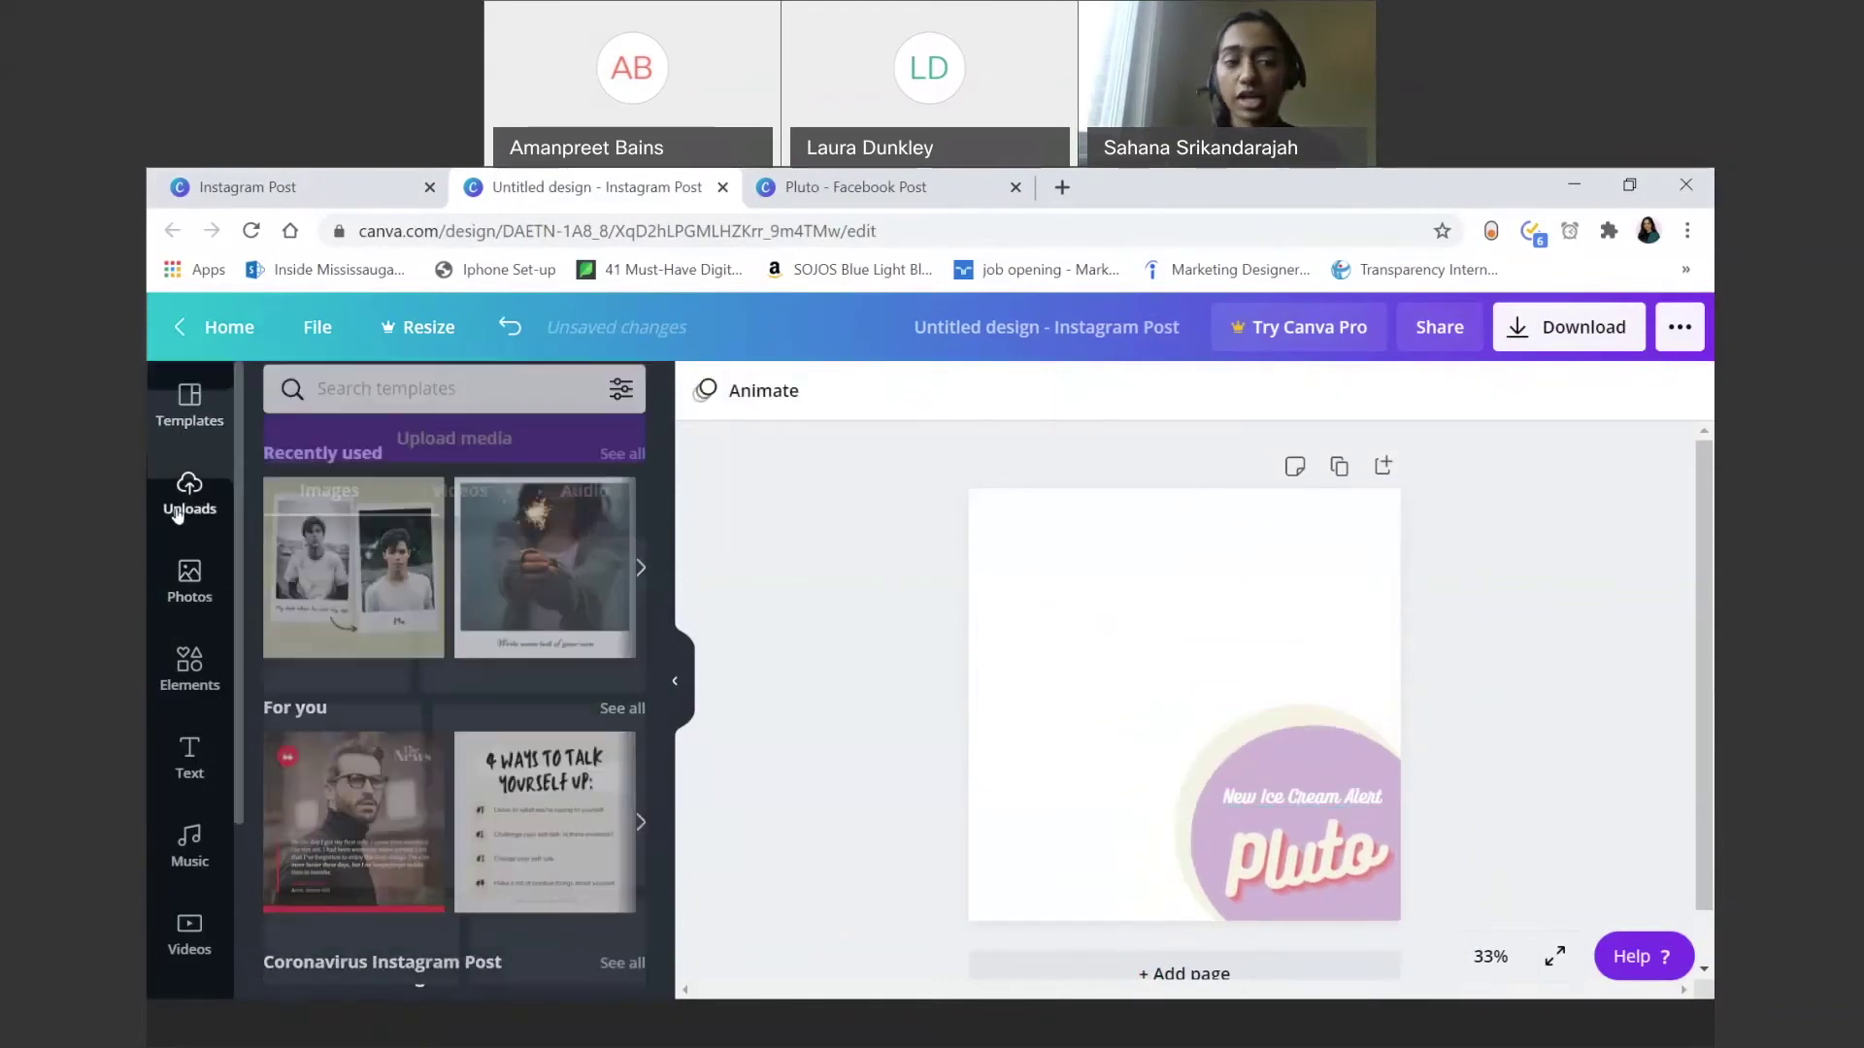
{"action": "left_click", "coordinate": [309, 572]}
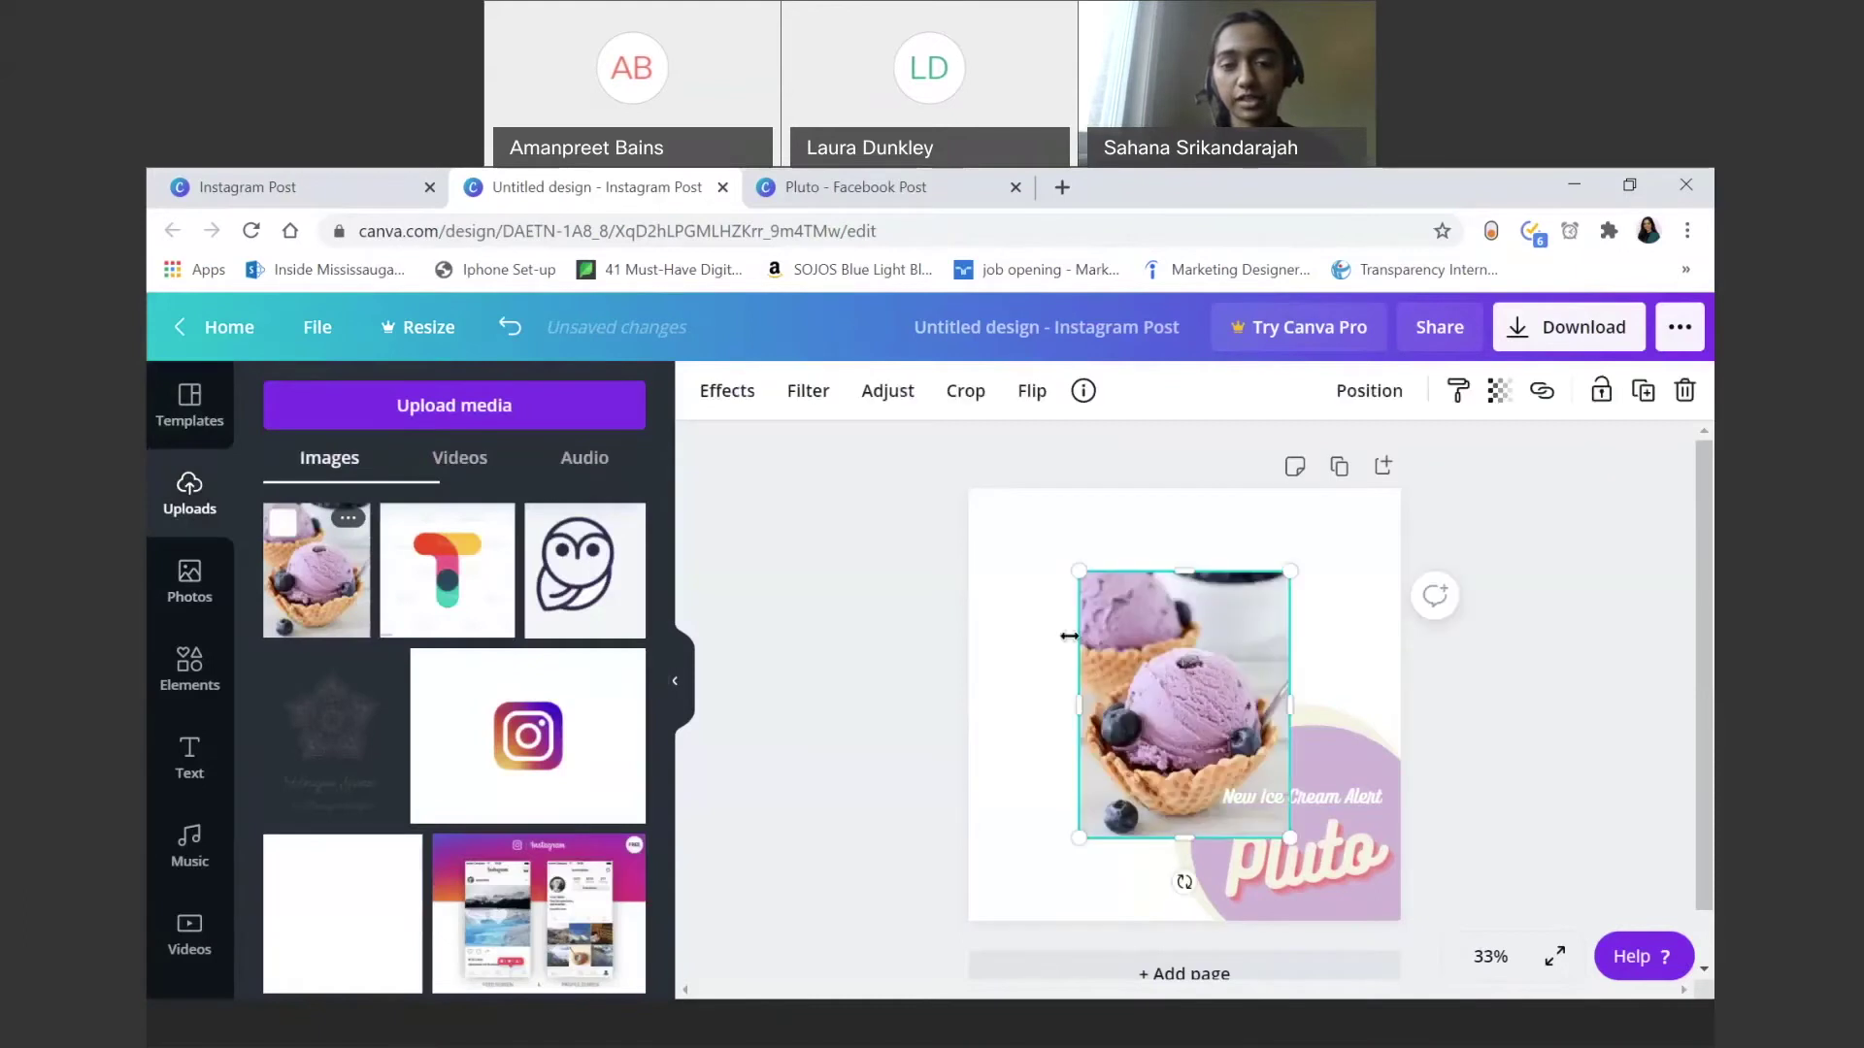
{"action": "left_click_drag", "start_coordinate": [1093, 627], "coordinate": [958, 529]}
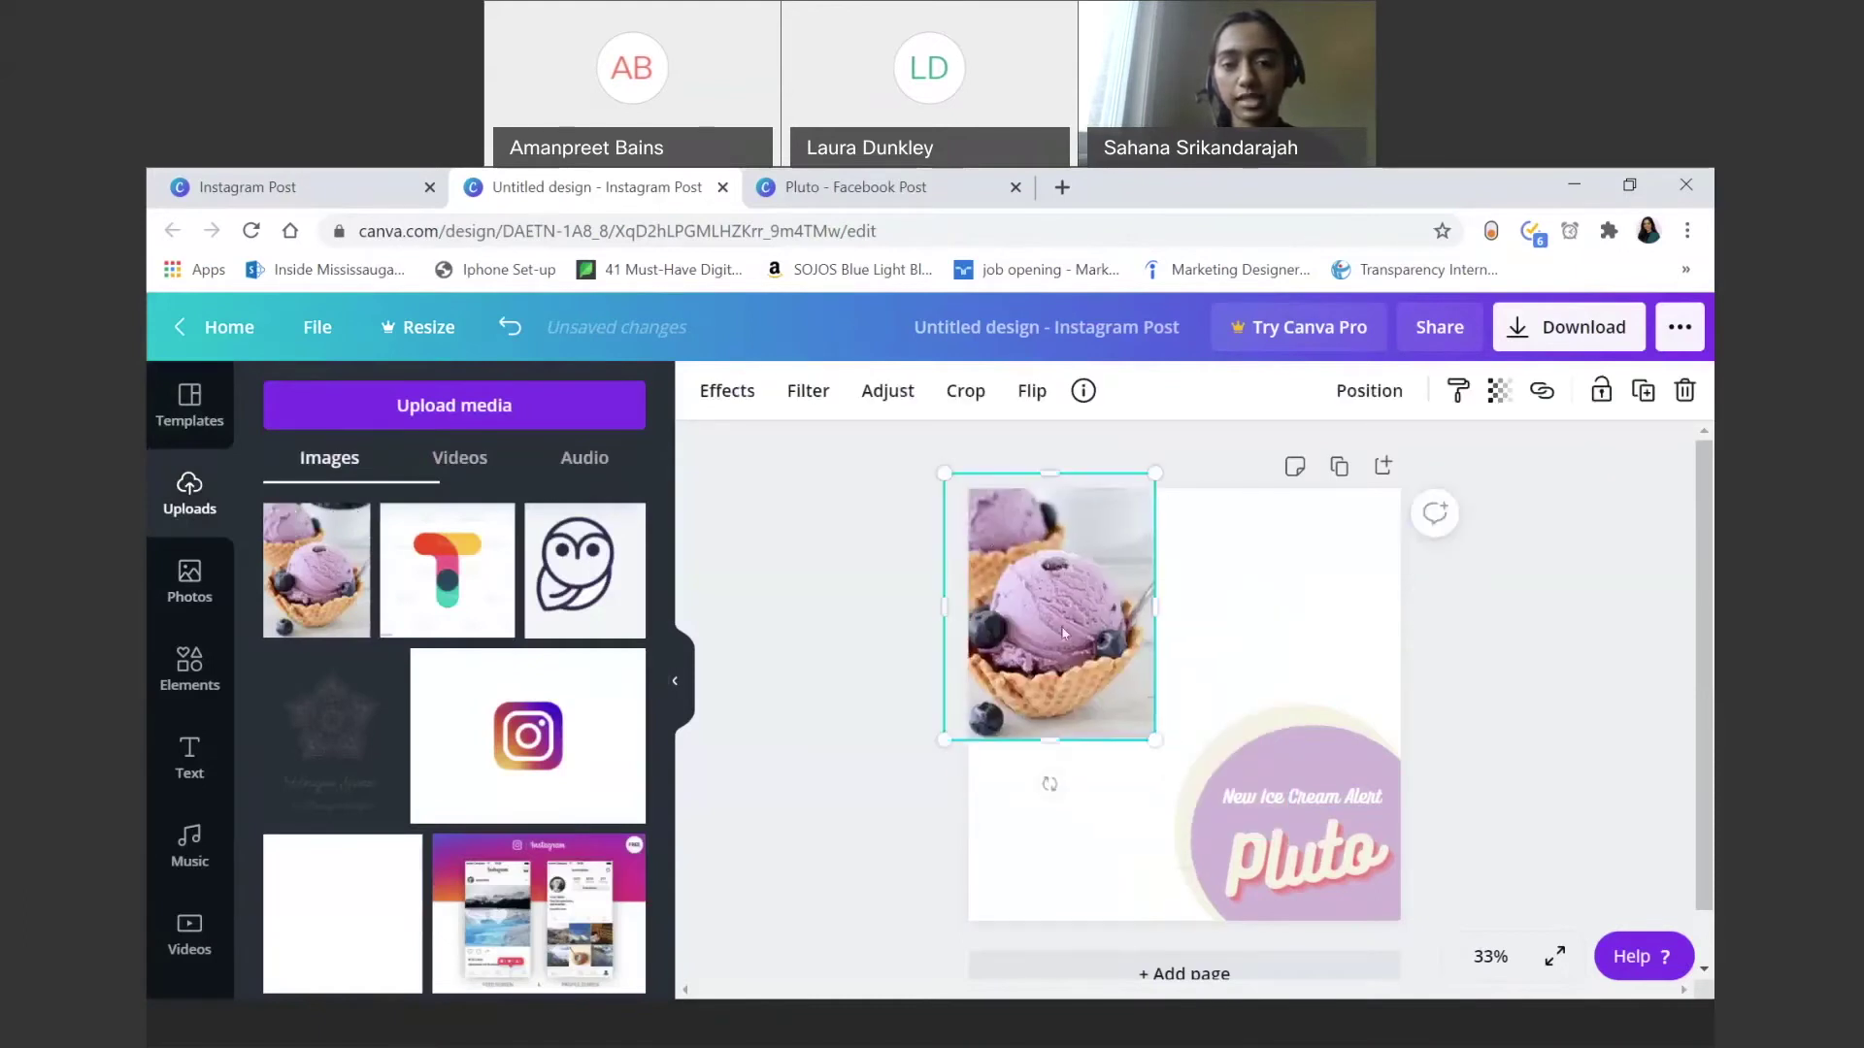
{"action": "left_click_drag", "start_coordinate": [1162, 729], "coordinate": [1452, 878]}
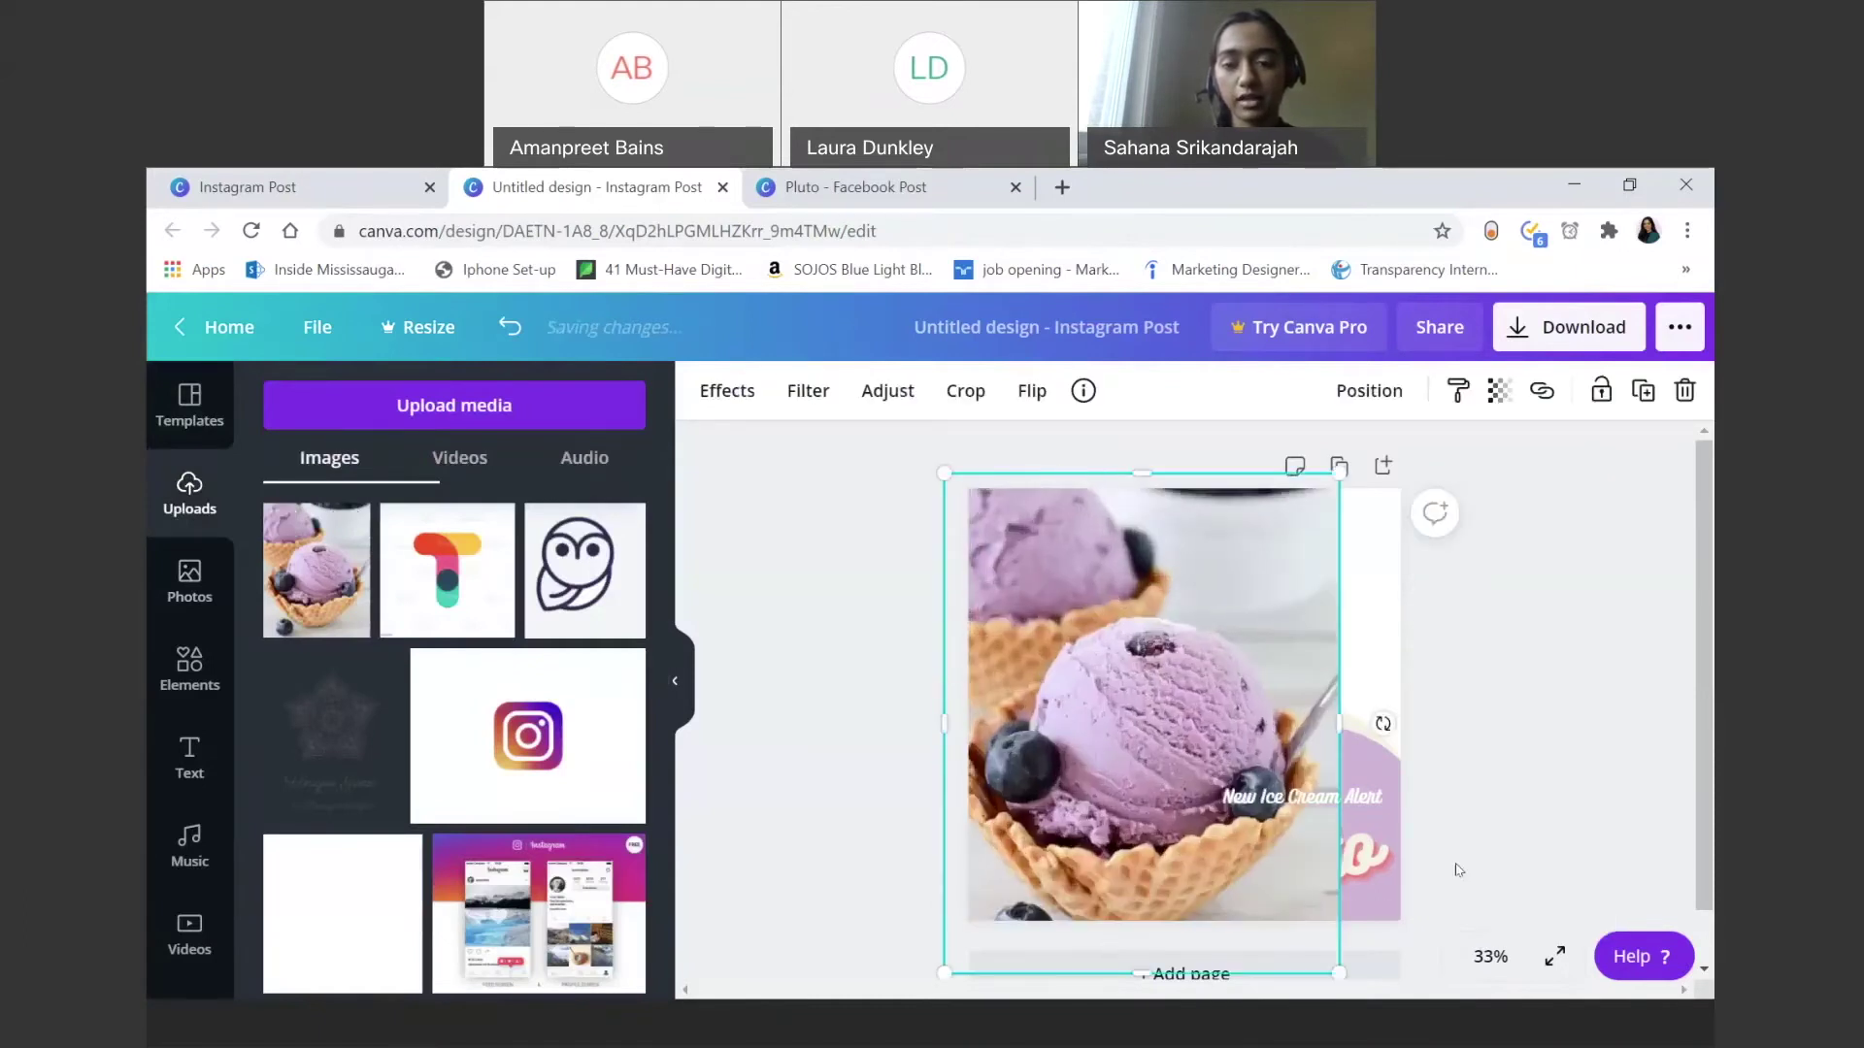
{"action": "left_click_drag", "start_coordinate": [1337, 716], "coordinate": [1427, 734]}
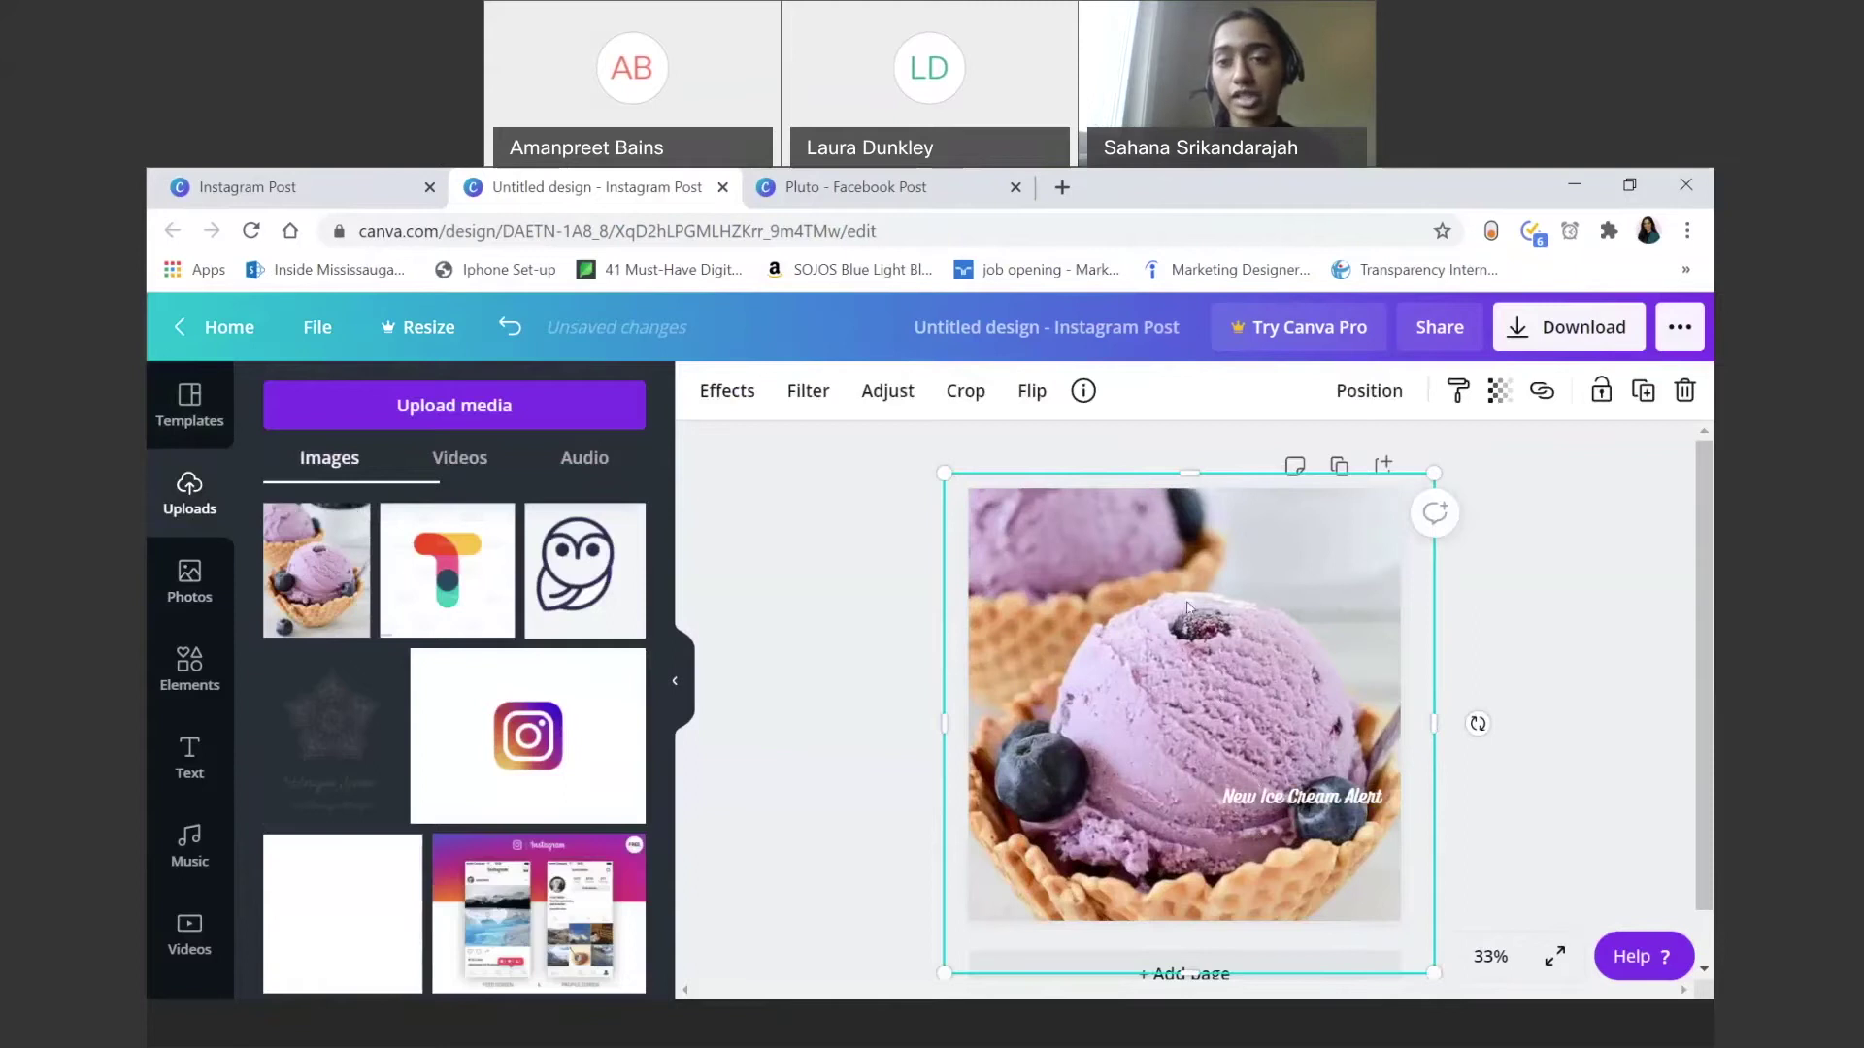
Step: Send the ice cream photo backward to the lowest layer, behind both circles and both texts of the Instagram post
{"action": "left_click", "coordinate": [1335, 410]}
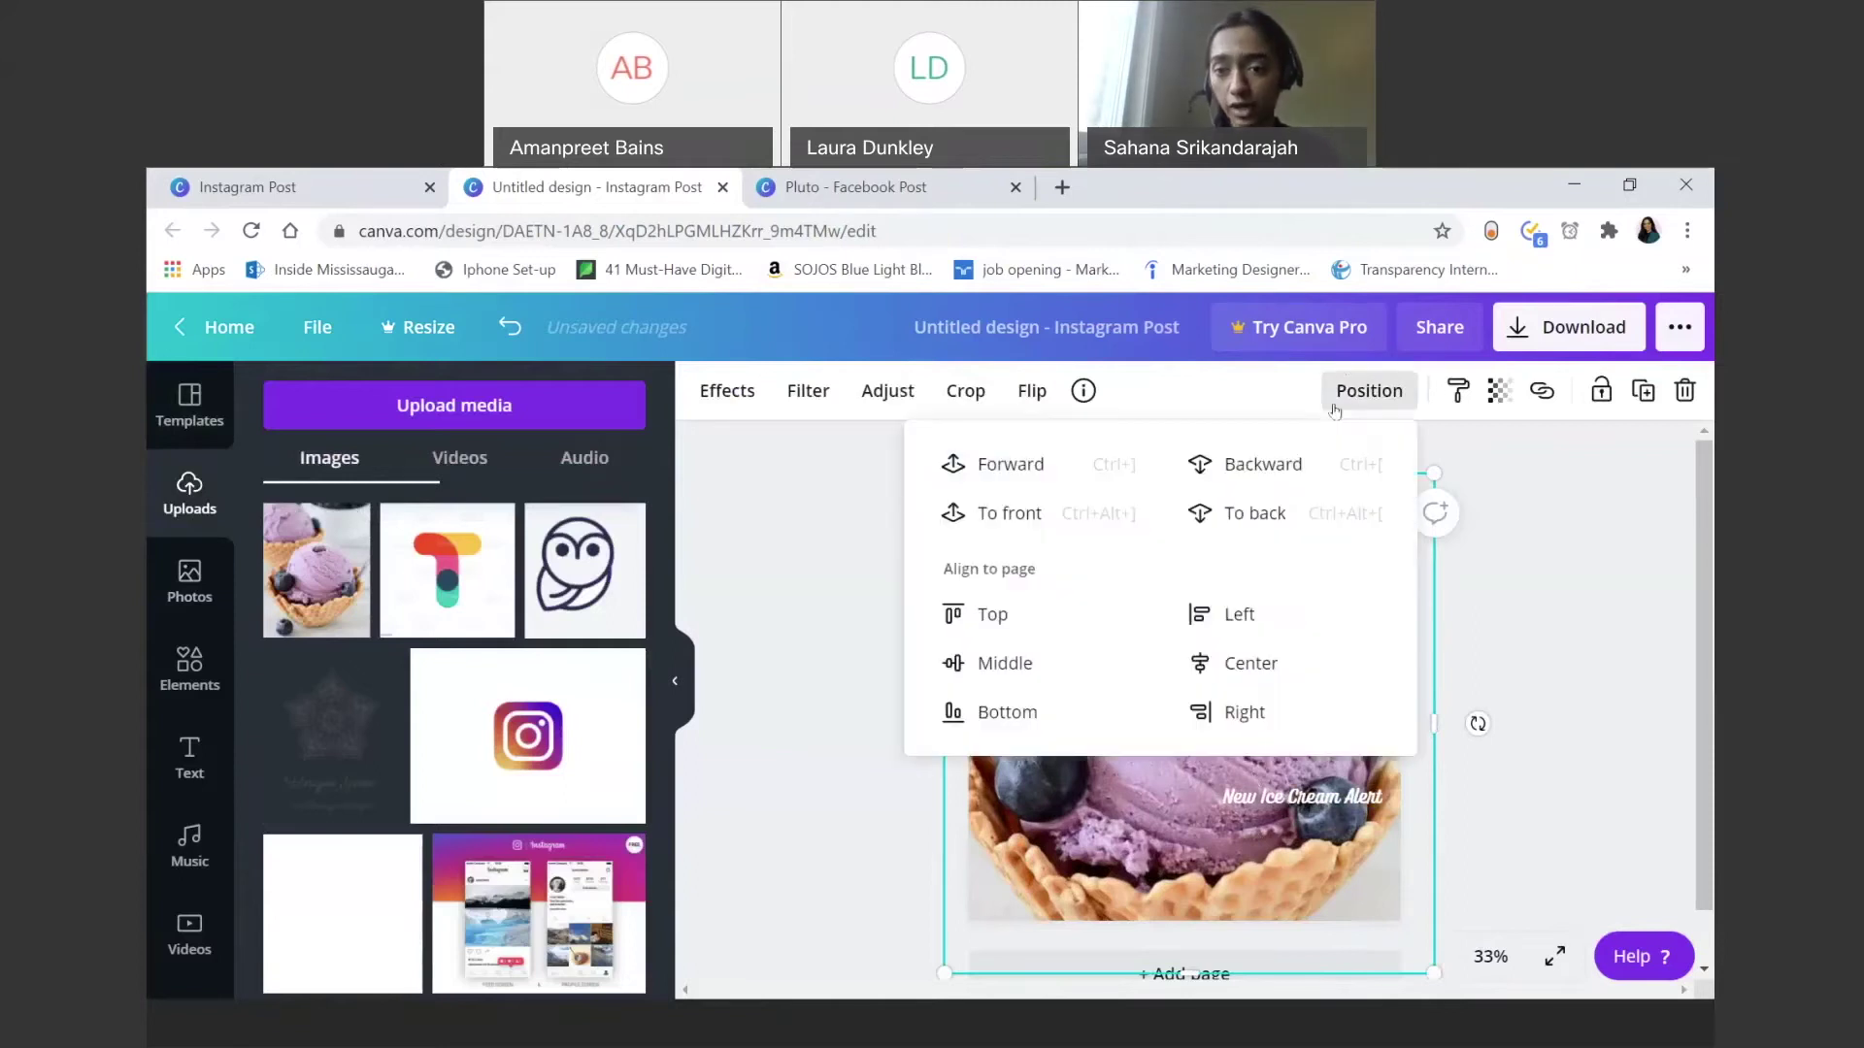
{"action": "left_click", "coordinate": [1251, 485]}
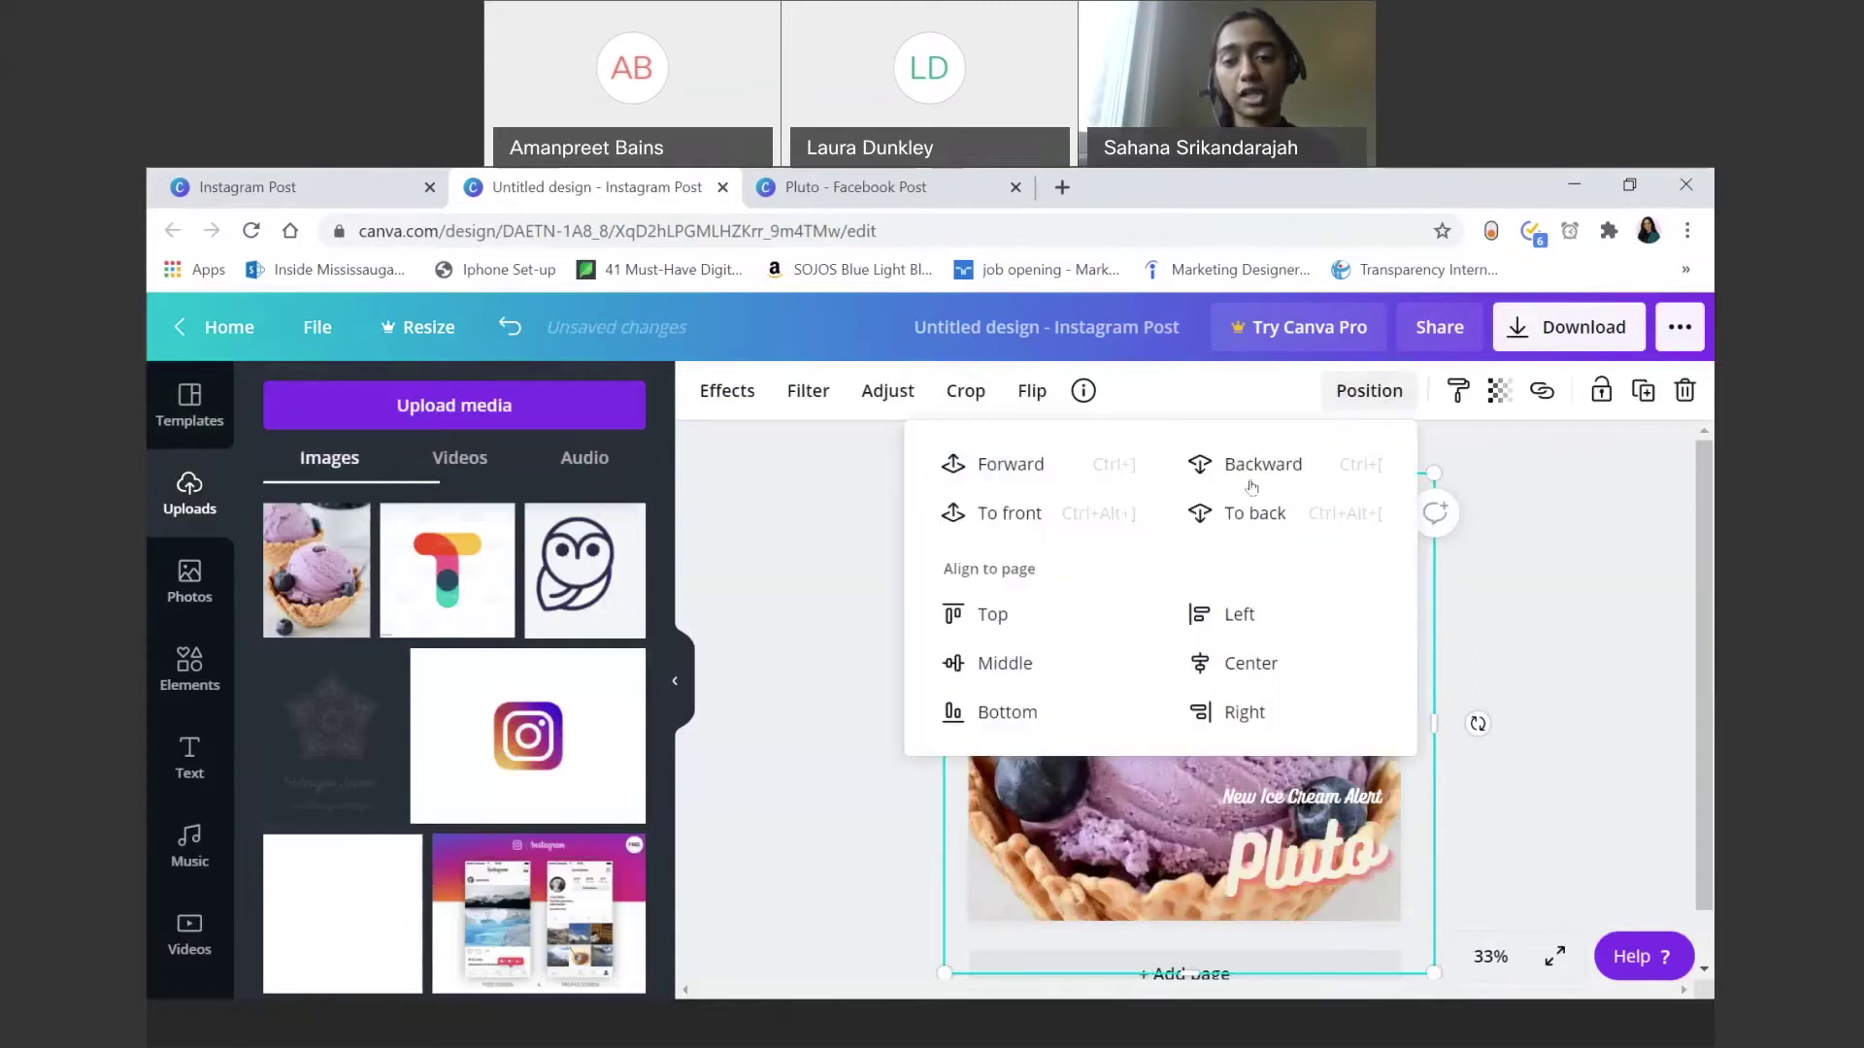
{"action": "left_click", "coordinate": [1251, 485]}
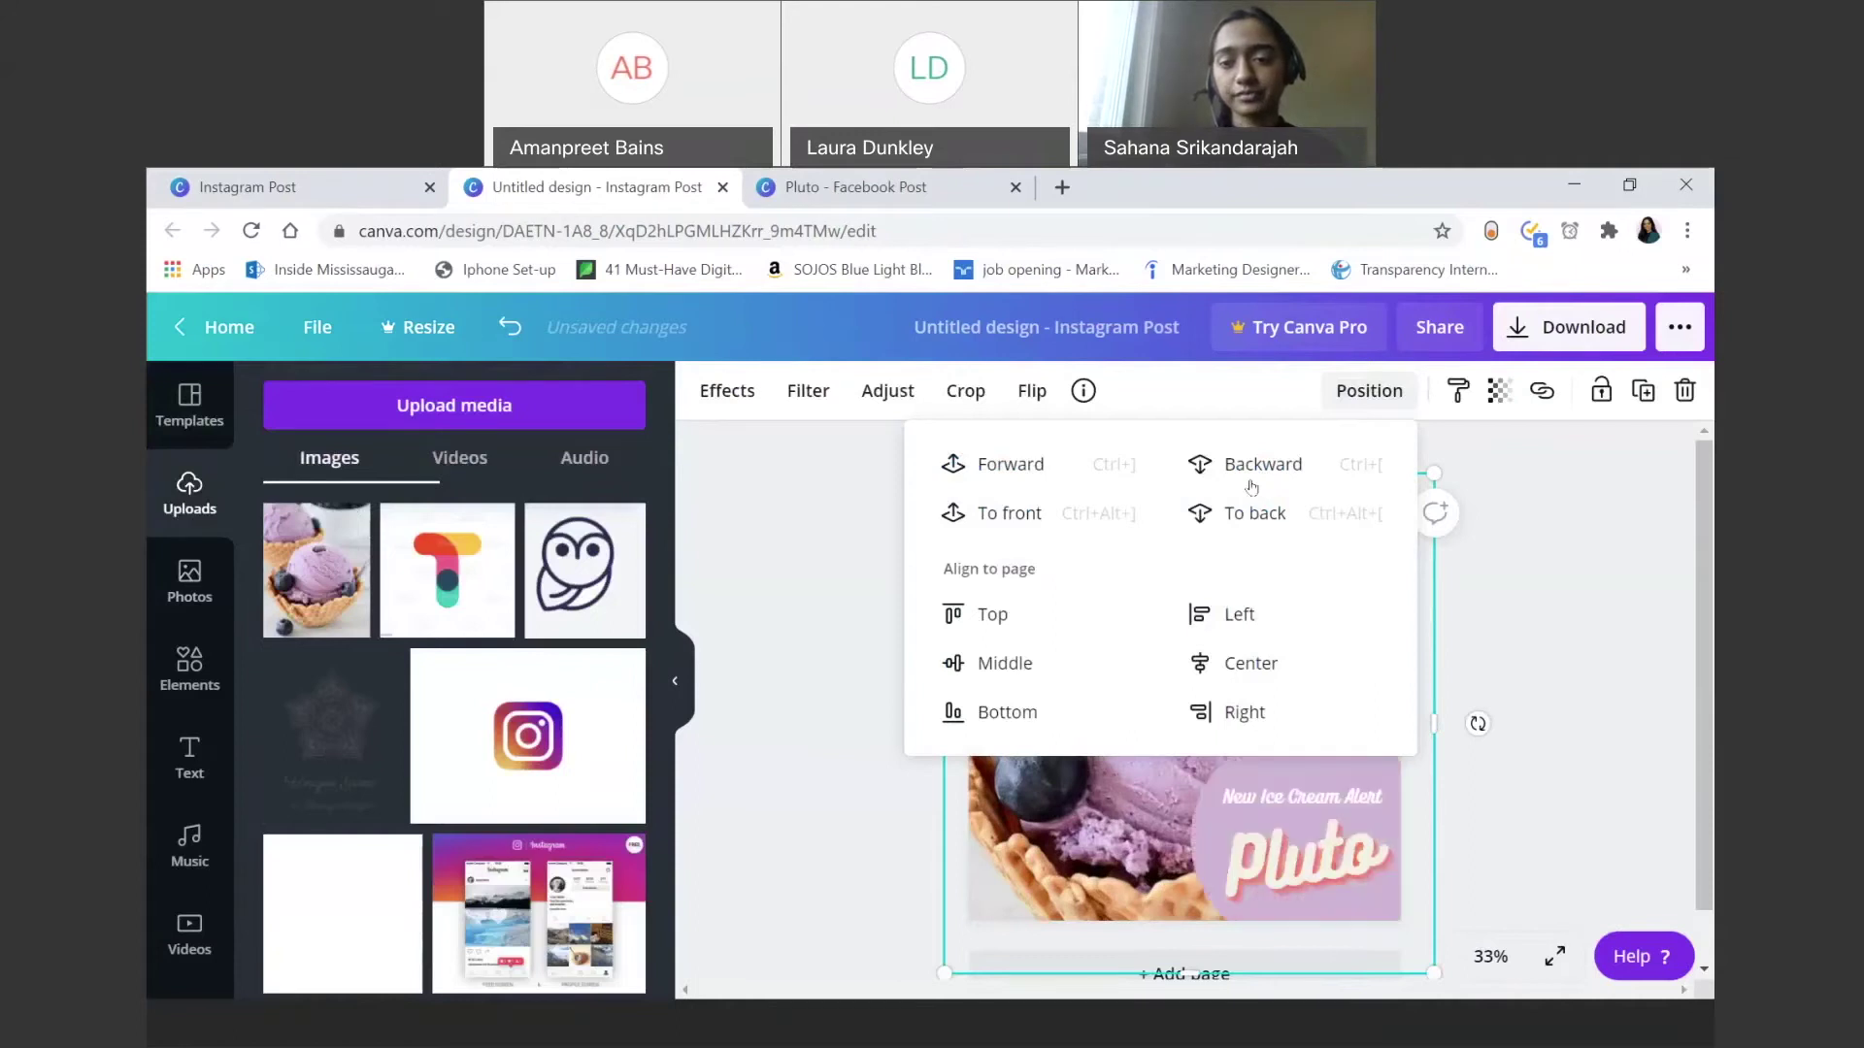
{"action": "left_click", "coordinate": [1251, 486]}
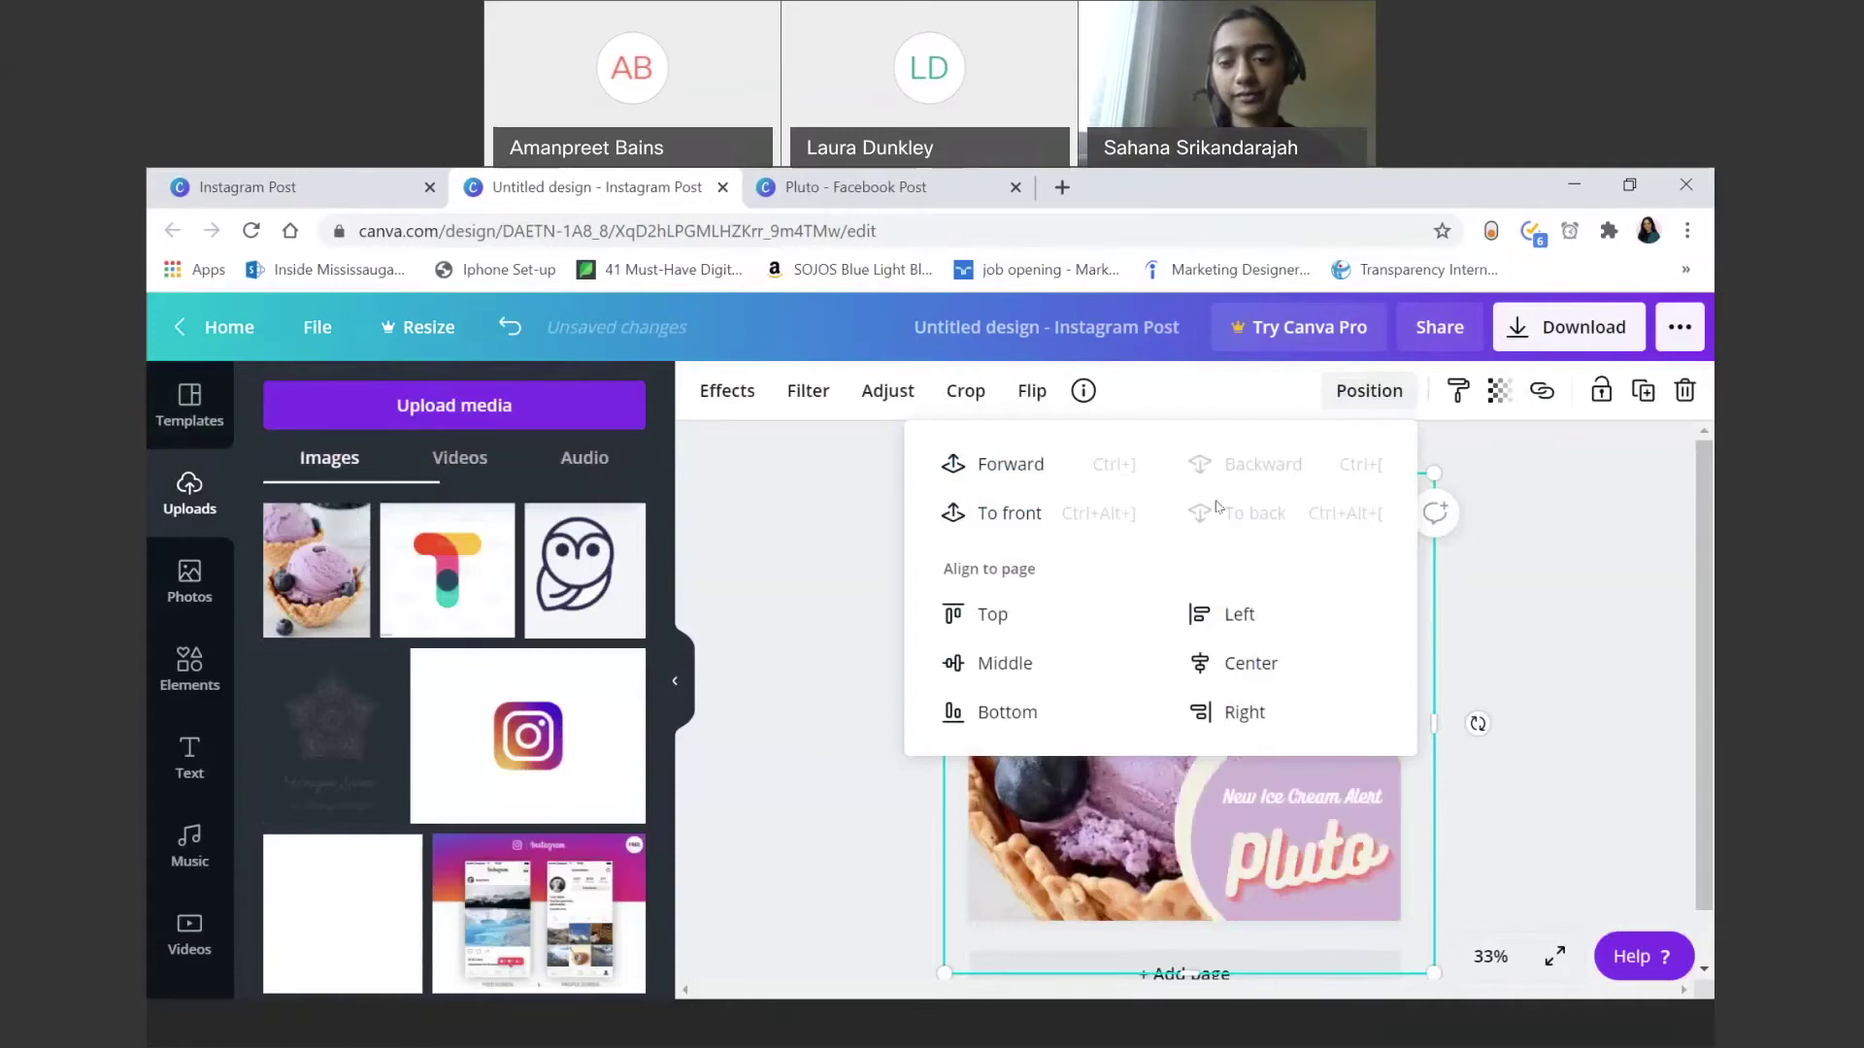
{"action": "left_click", "coordinate": [803, 744]}
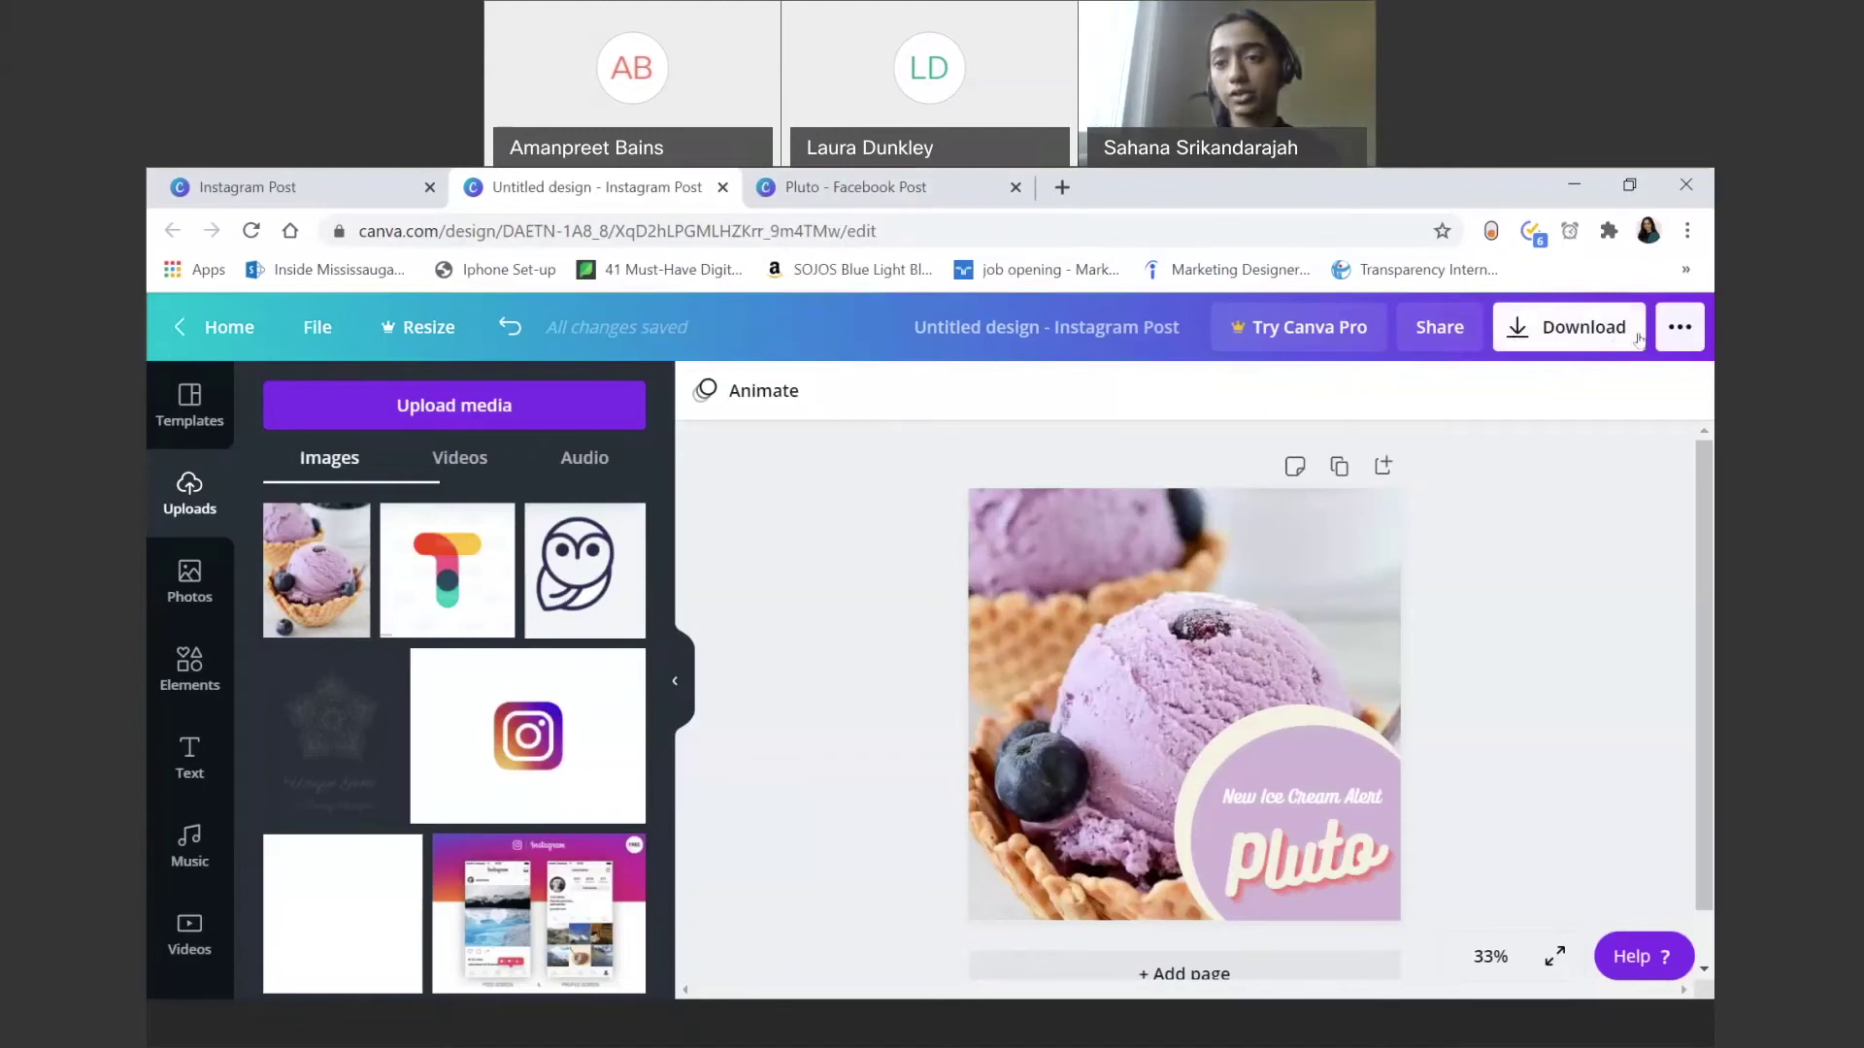
Step: Download the Instagram post as a PNG and dismiss the post-scheduling offer
{"action": "left_click", "coordinate": [1680, 330]}
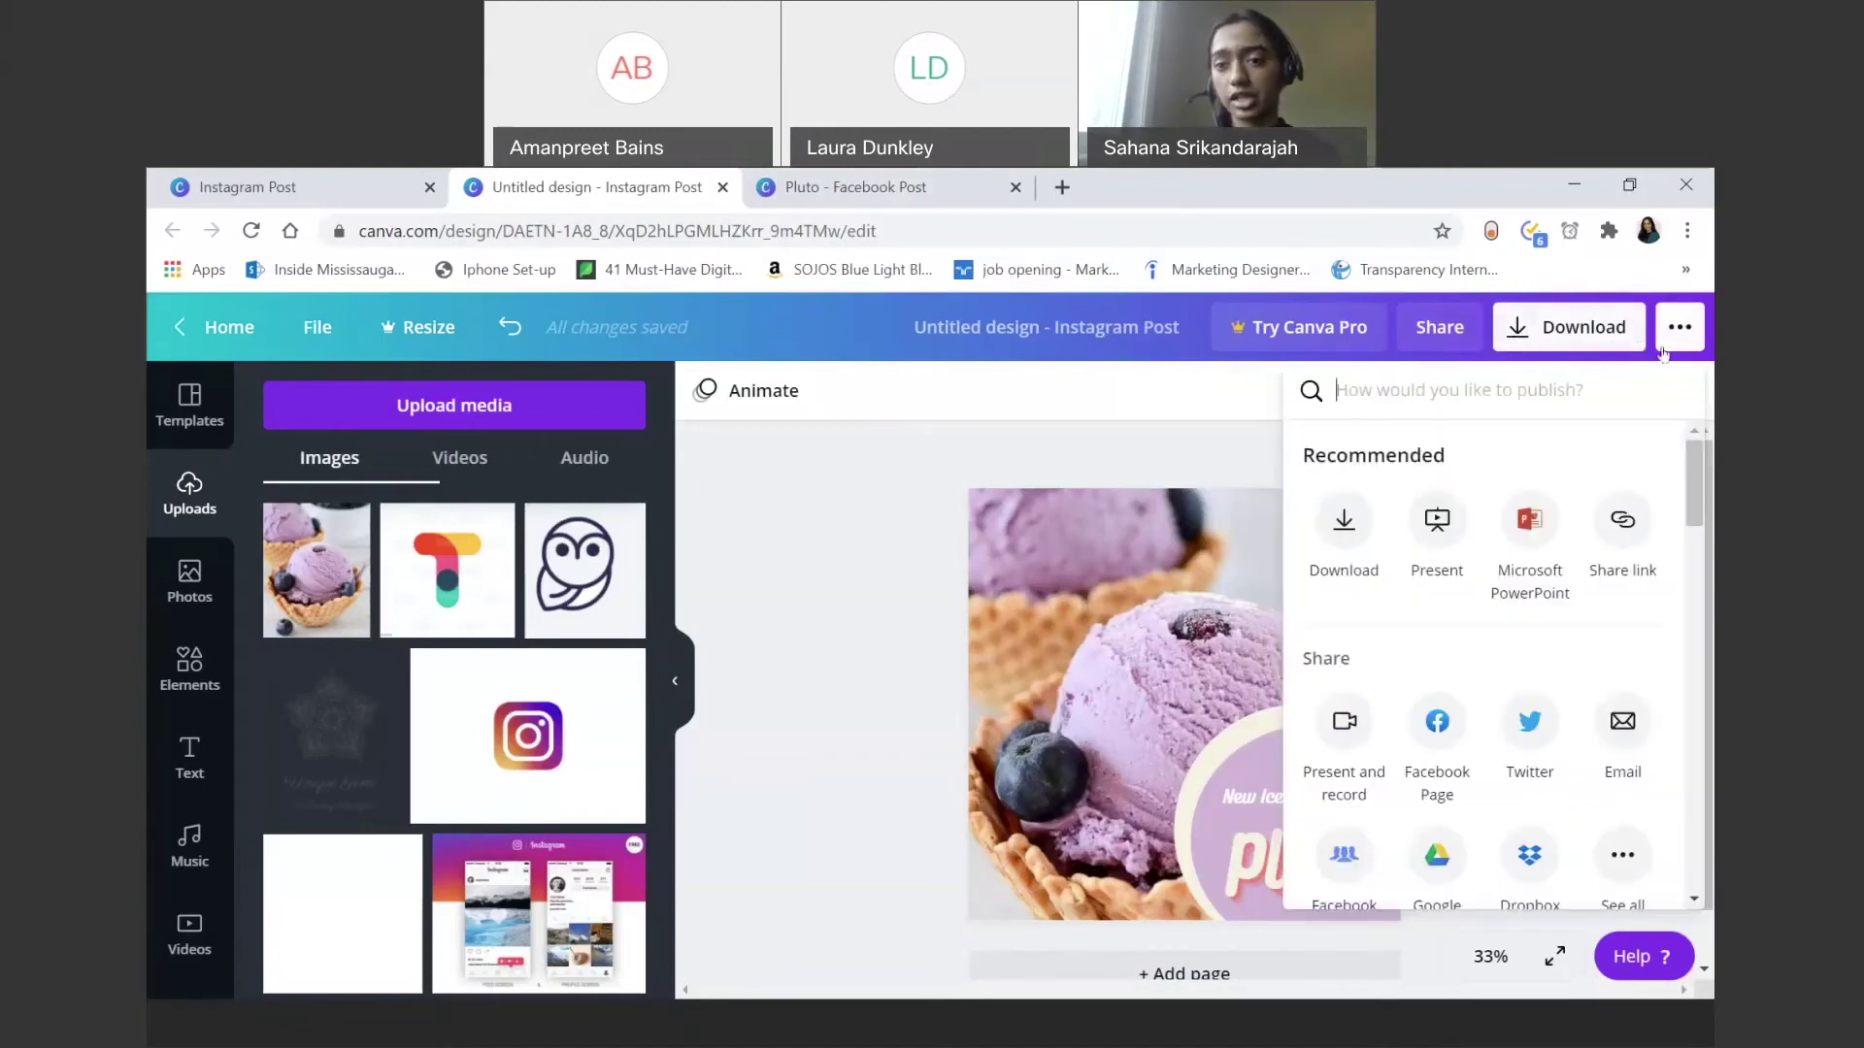
{"action": "left_click", "coordinate": [1355, 533]}
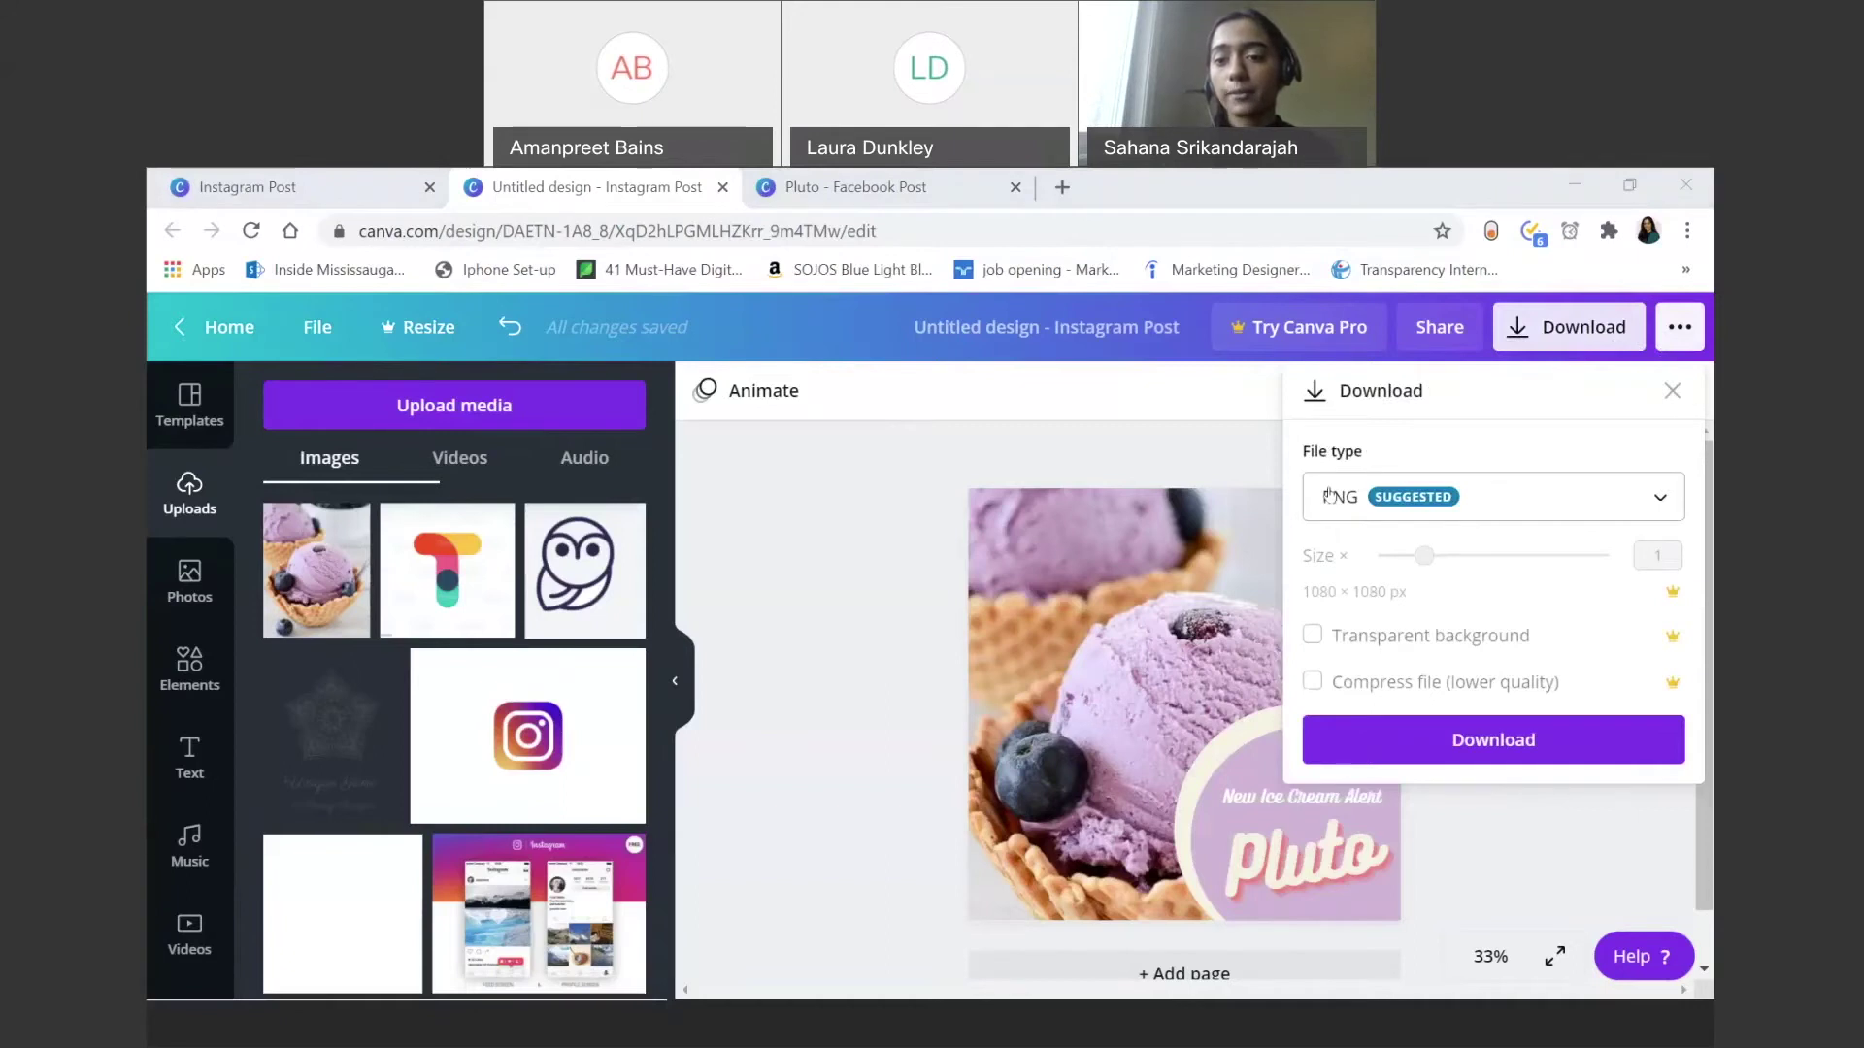
{"action": "left_click", "coordinate": [1378, 498]}
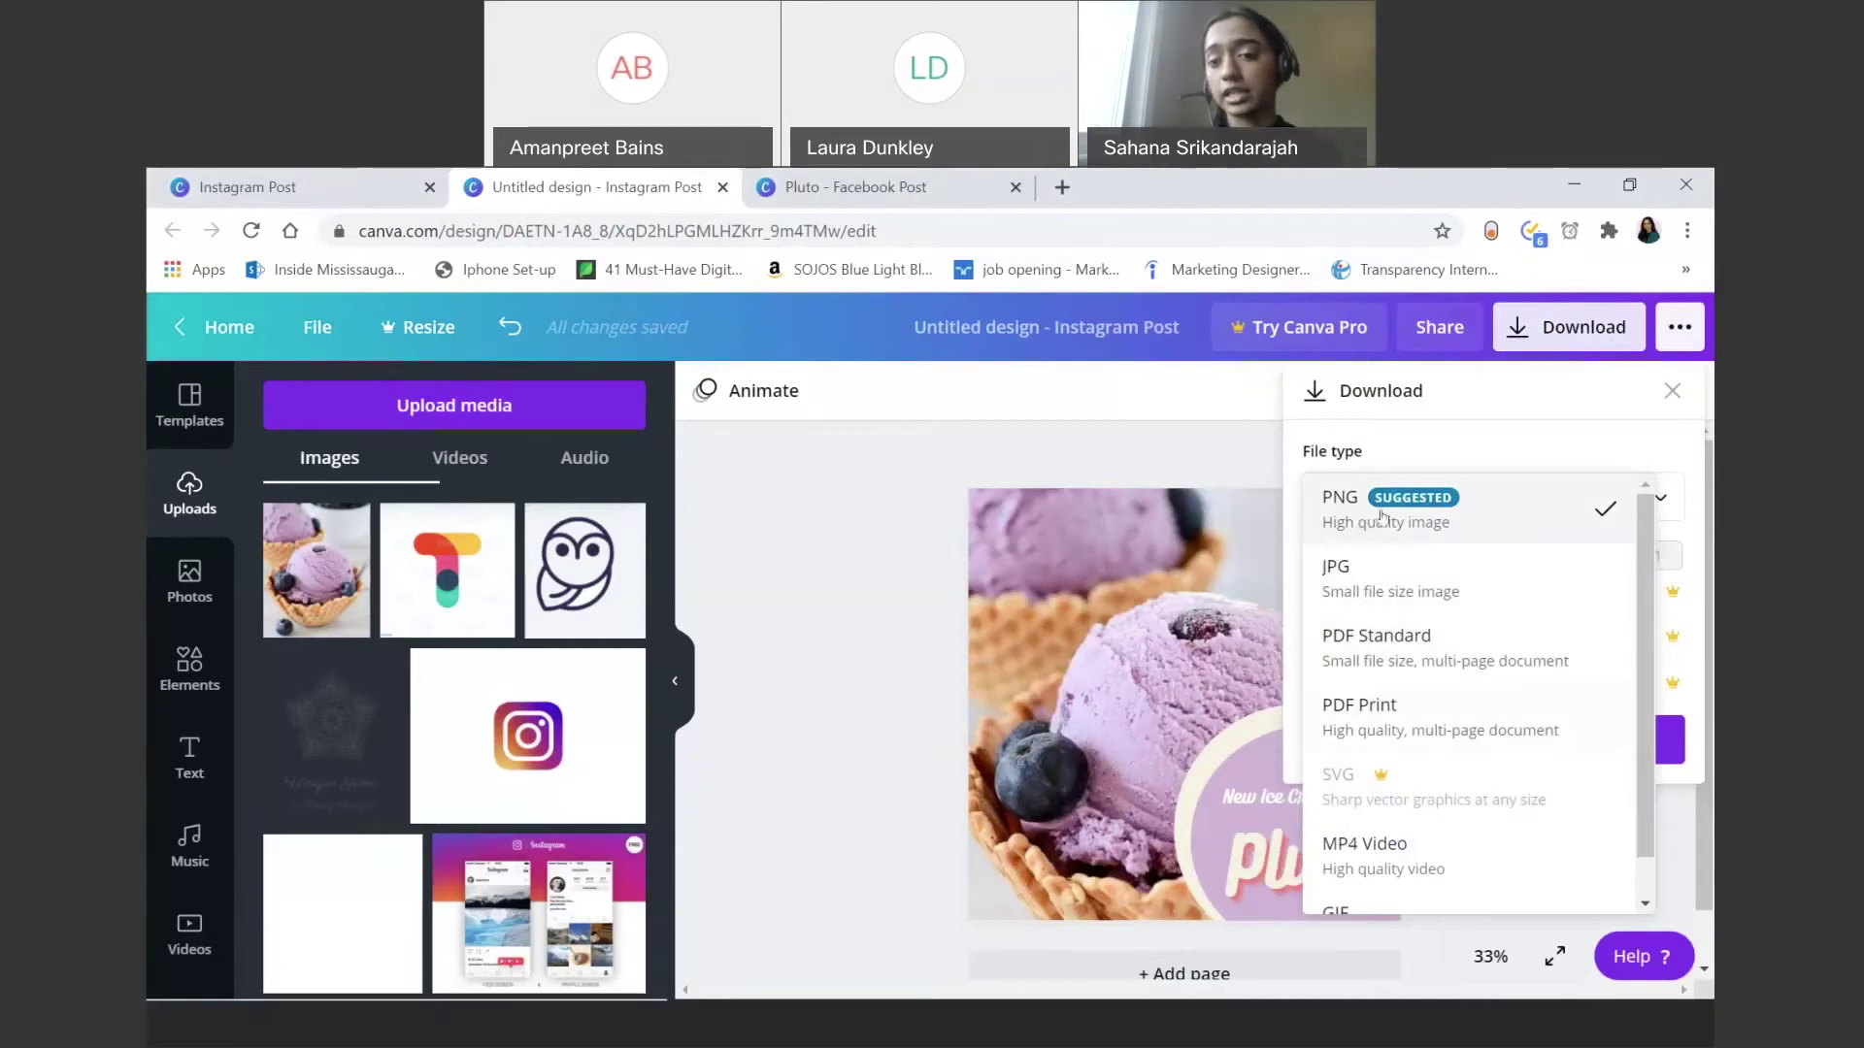
{"action": "left_click", "coordinate": [1490, 531]}
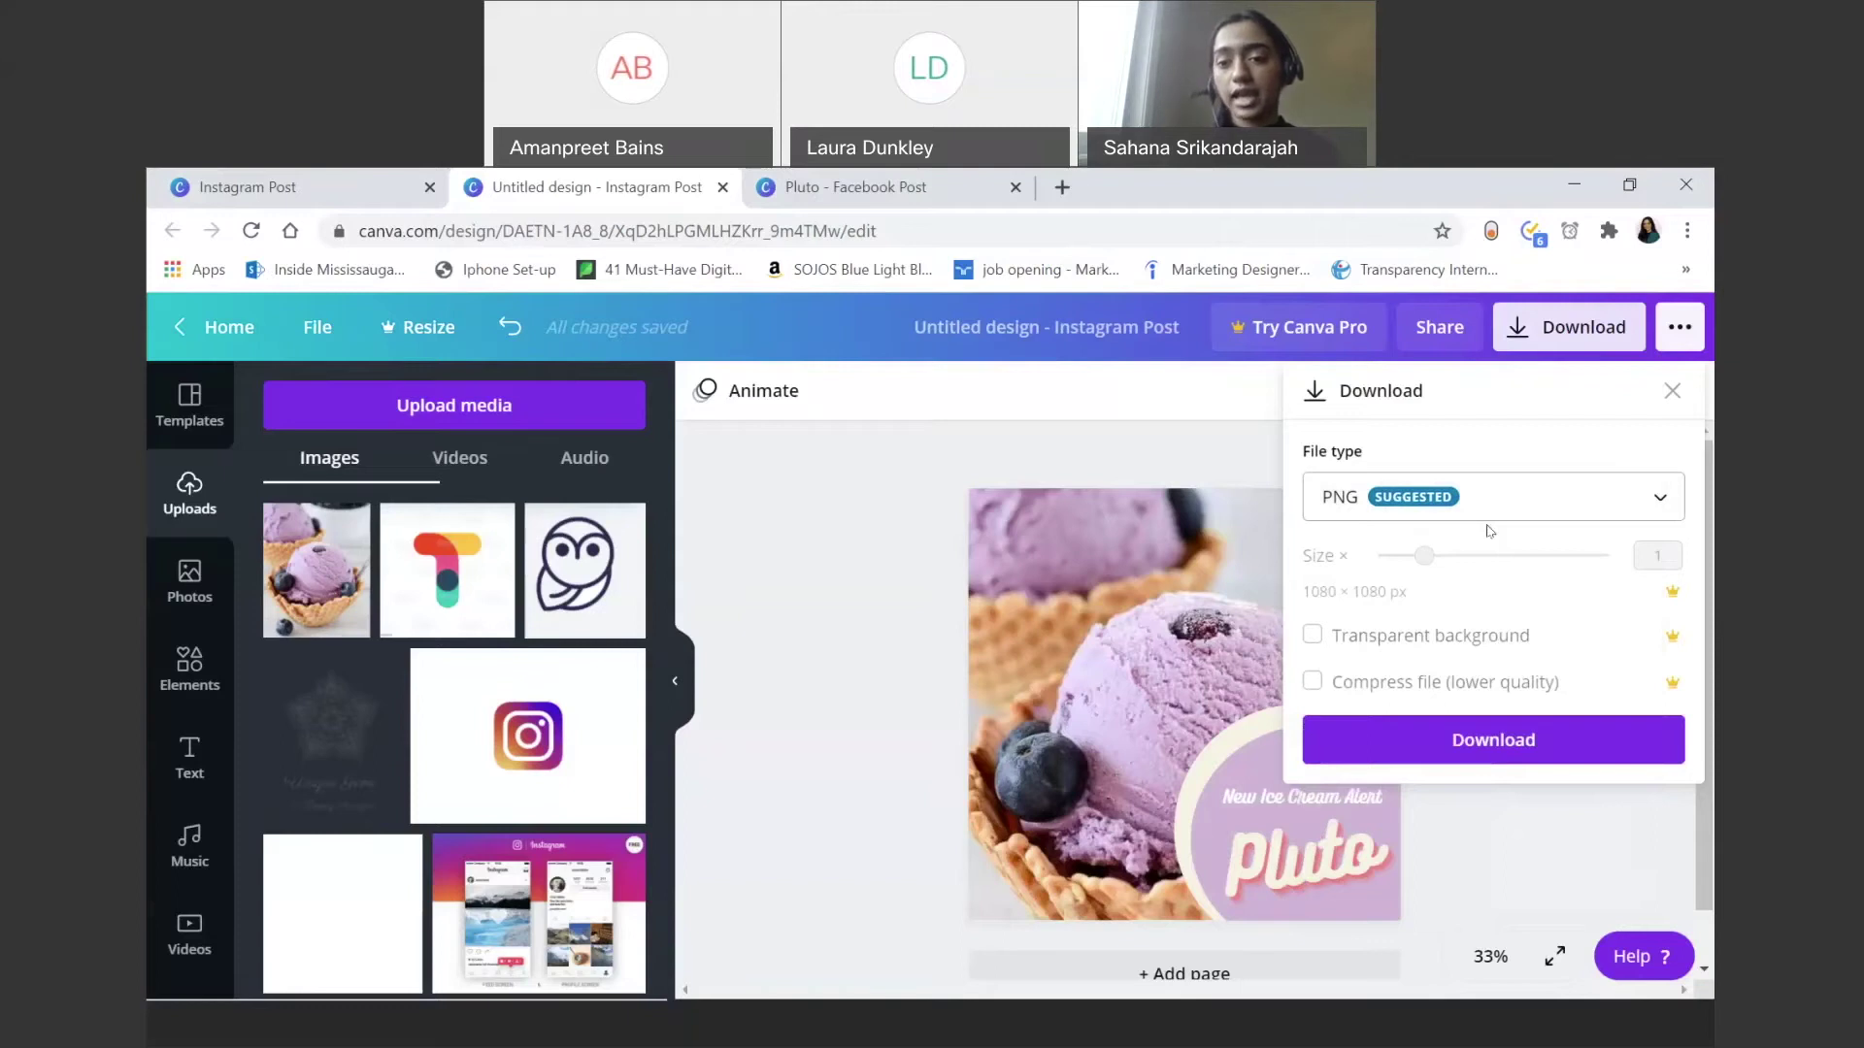
{"action": "left_click", "coordinate": [1330, 760]}
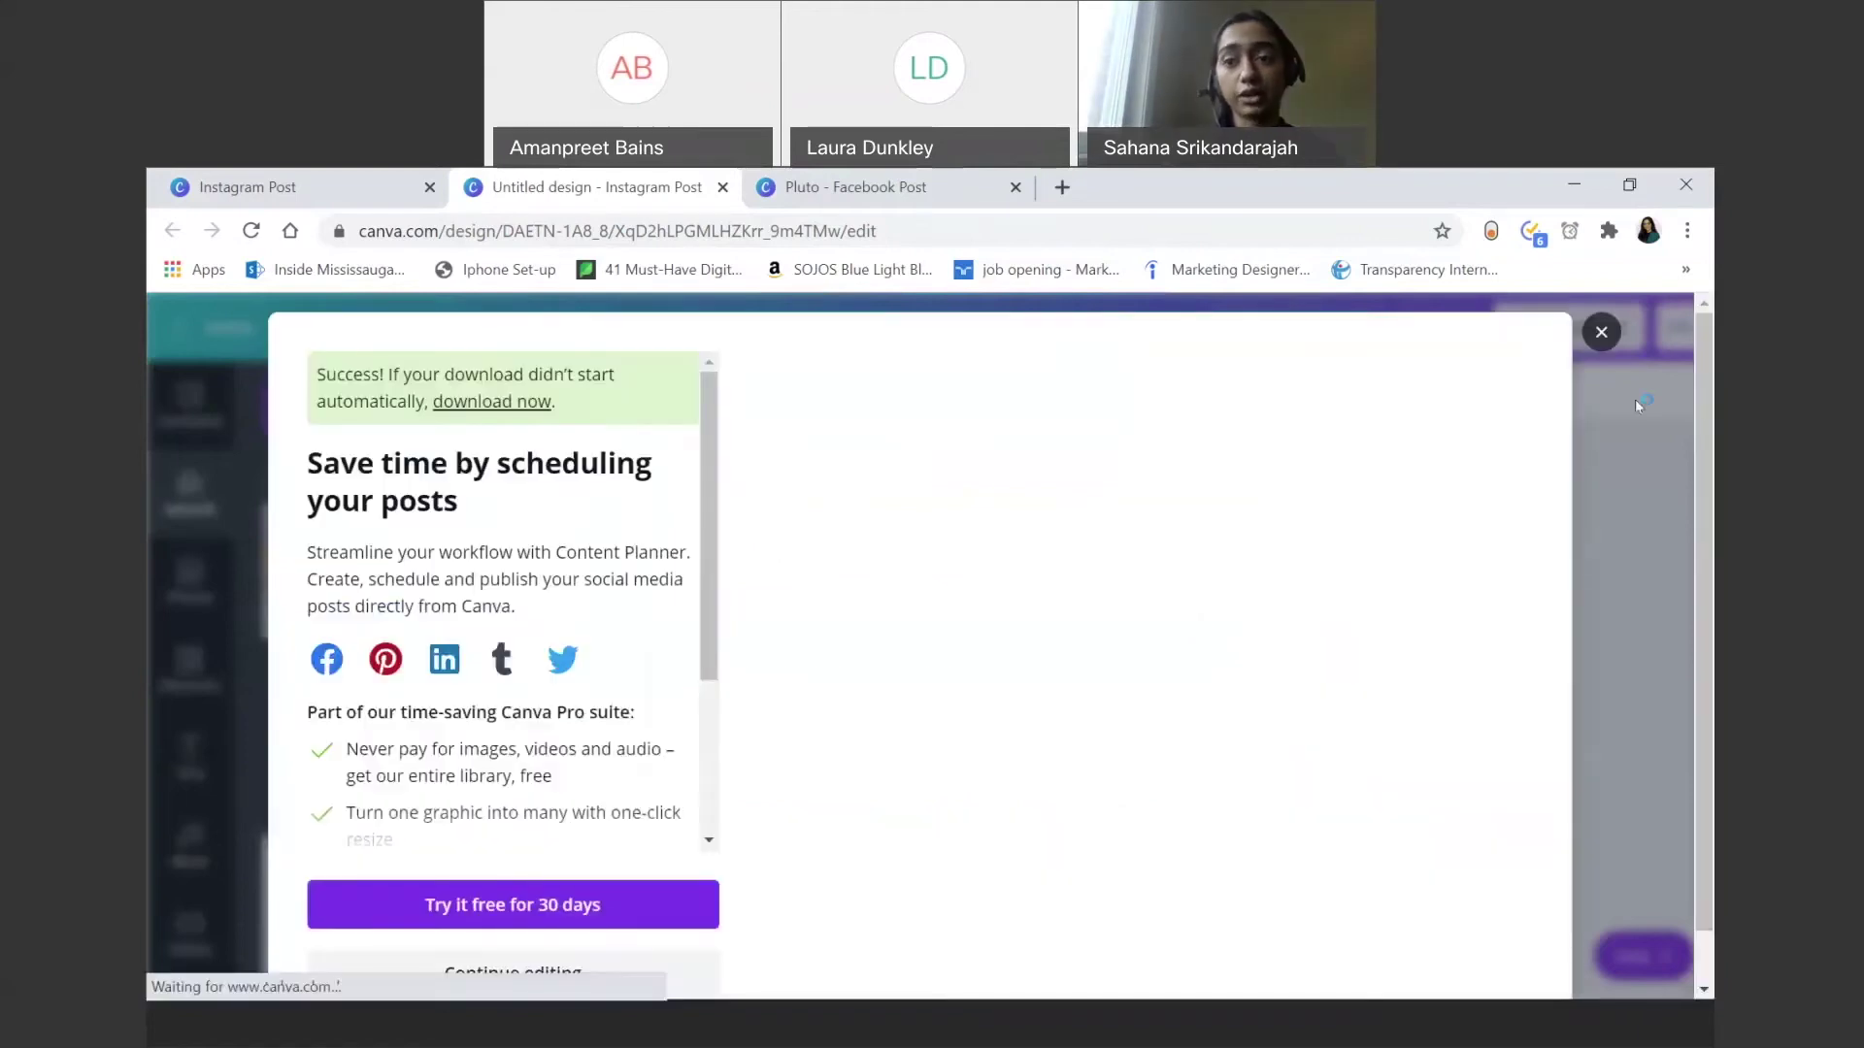
{"action": "left_click", "coordinate": [1602, 333]}
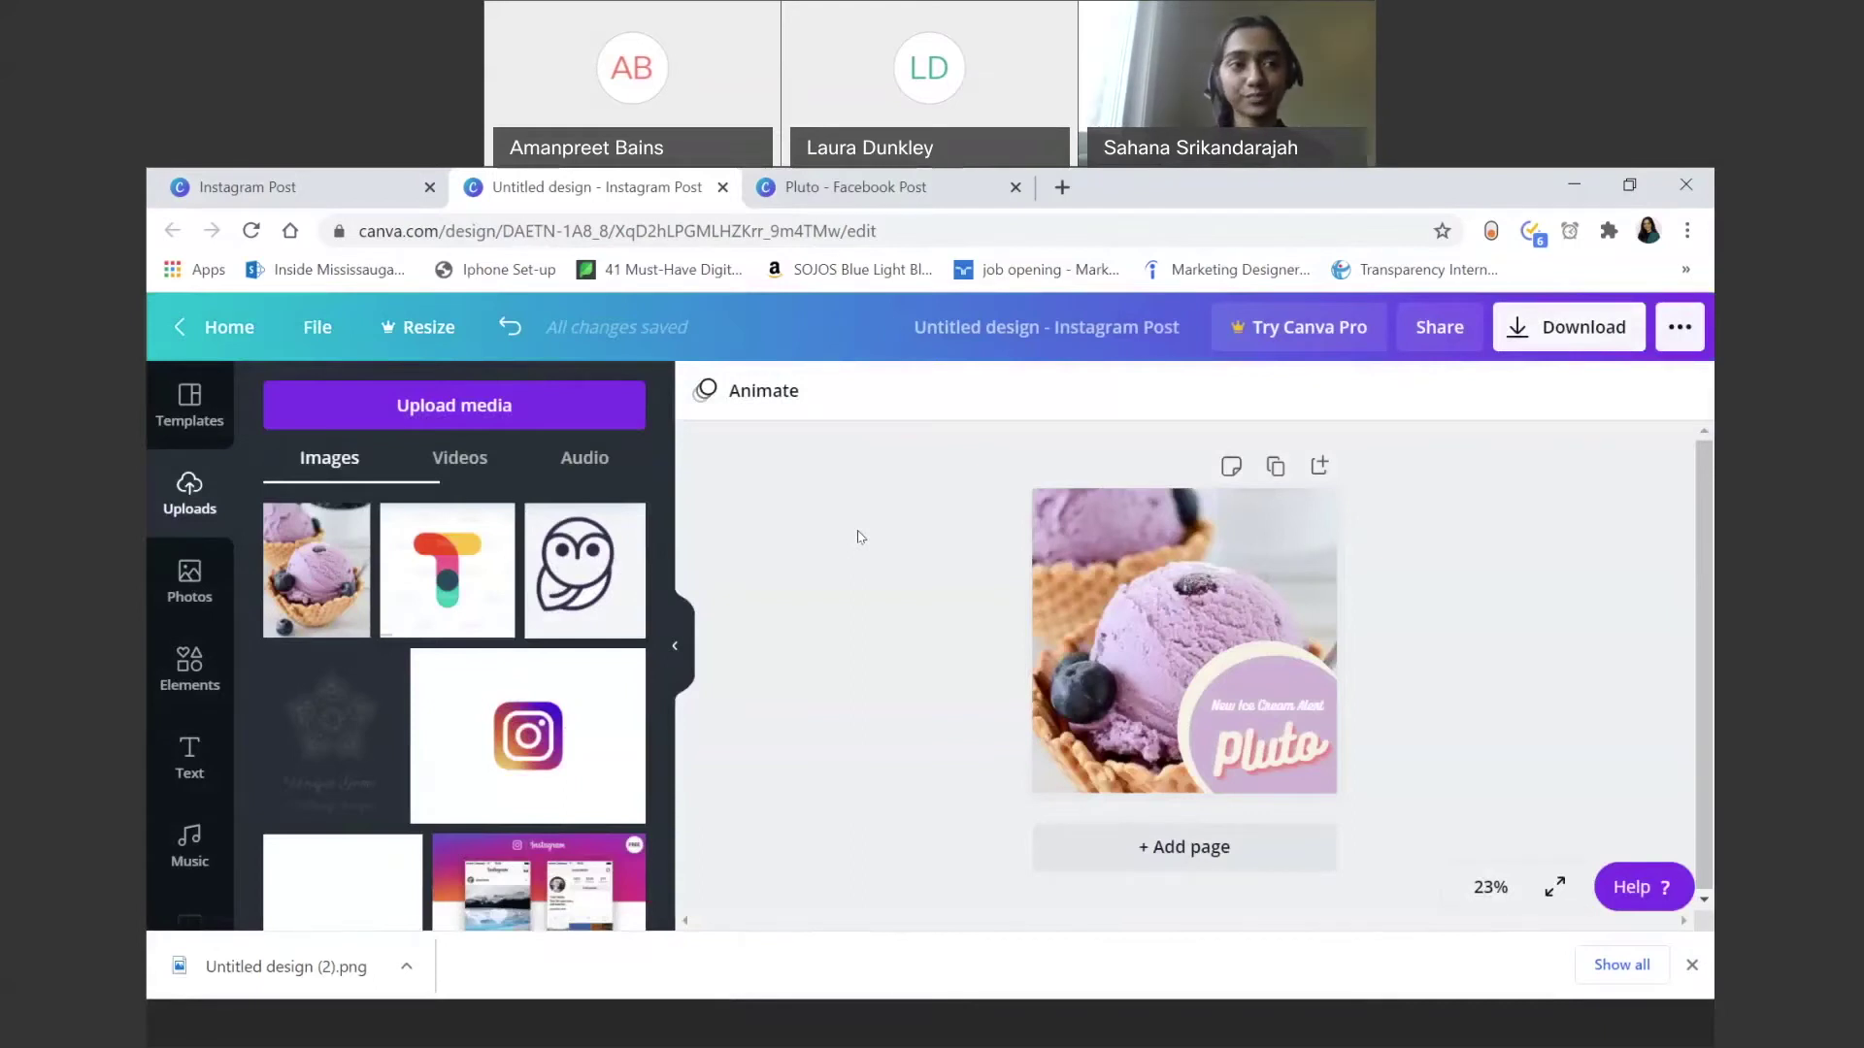
Step: Return to the Instagram Post template results and search for Instagram Story templates instead
{"action": "left_click", "coordinate": [311, 187]}
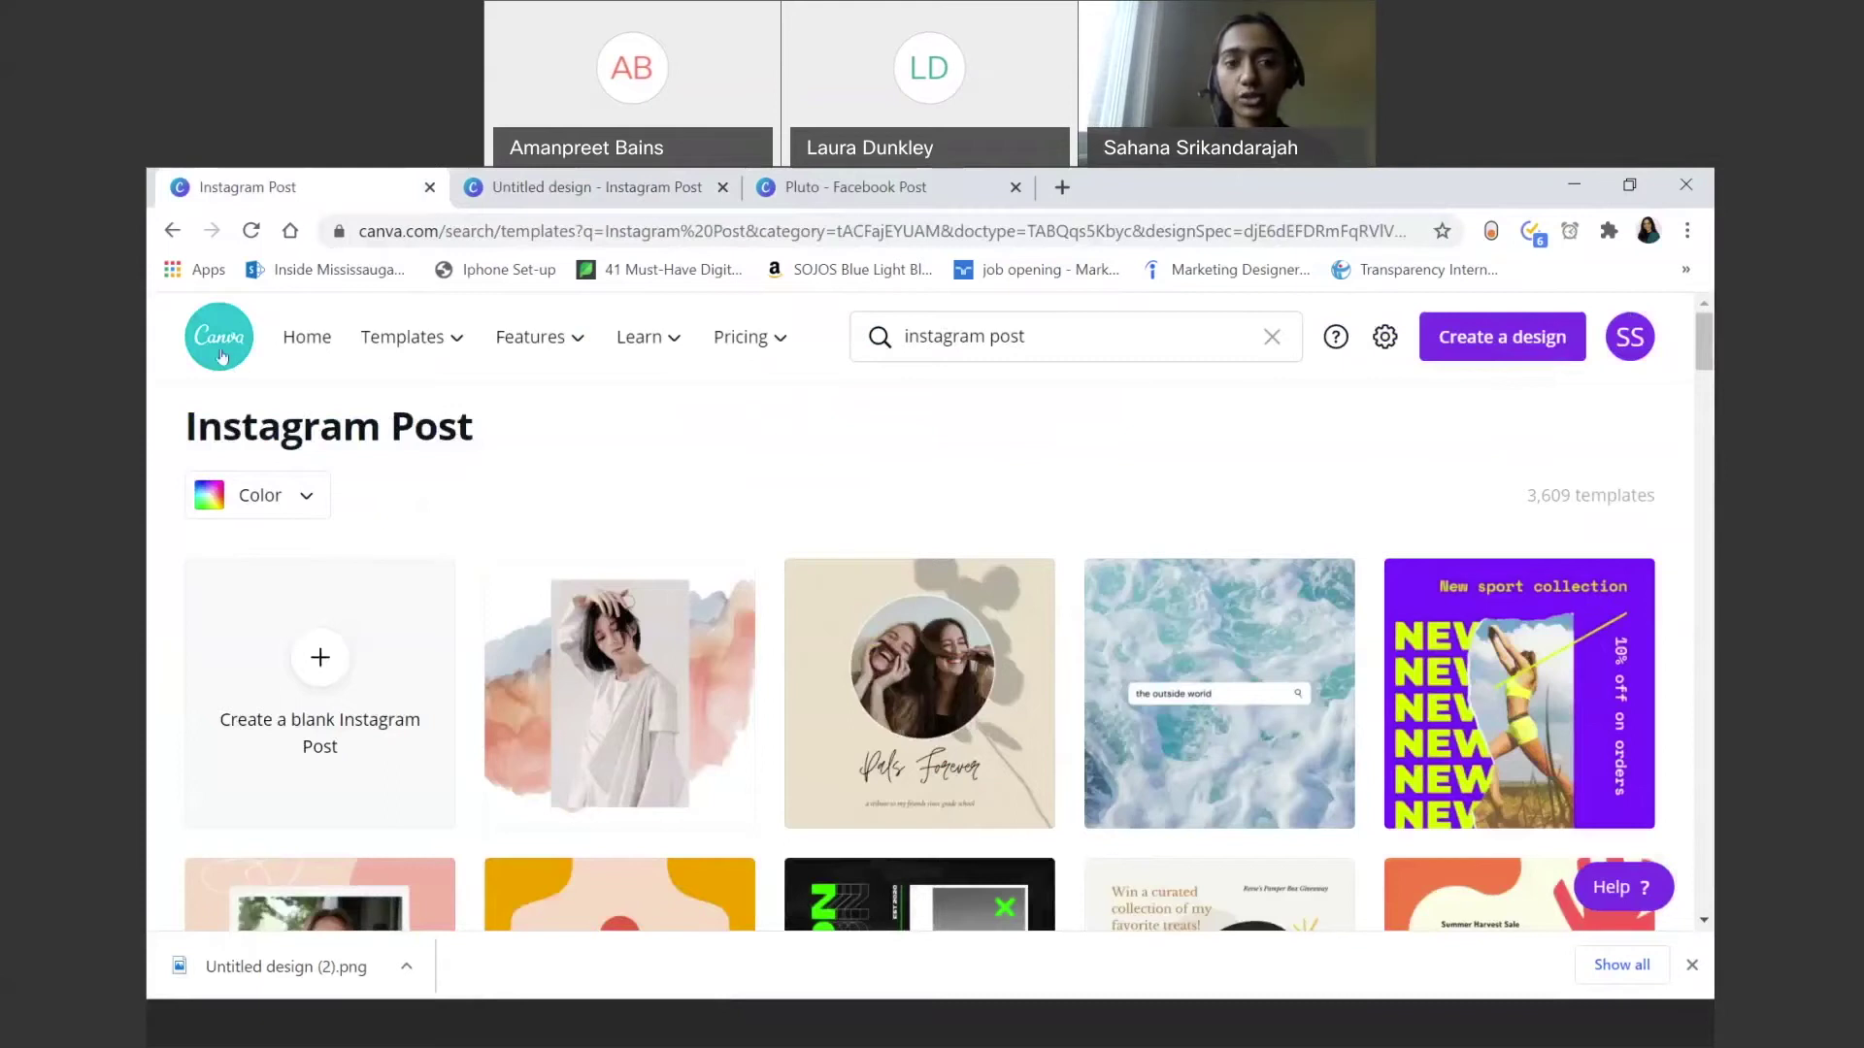
{"action": "left_click", "coordinate": [1041, 348]}
{"action": "key", "text": "BackSpace"}
{"action": "key", "text": "BackSpace"}
{"action": "key", "text": "BackSpace"}
{"action": "key", "text": "BackSpace"}
{"action": "key", "text": "BackSpace"}
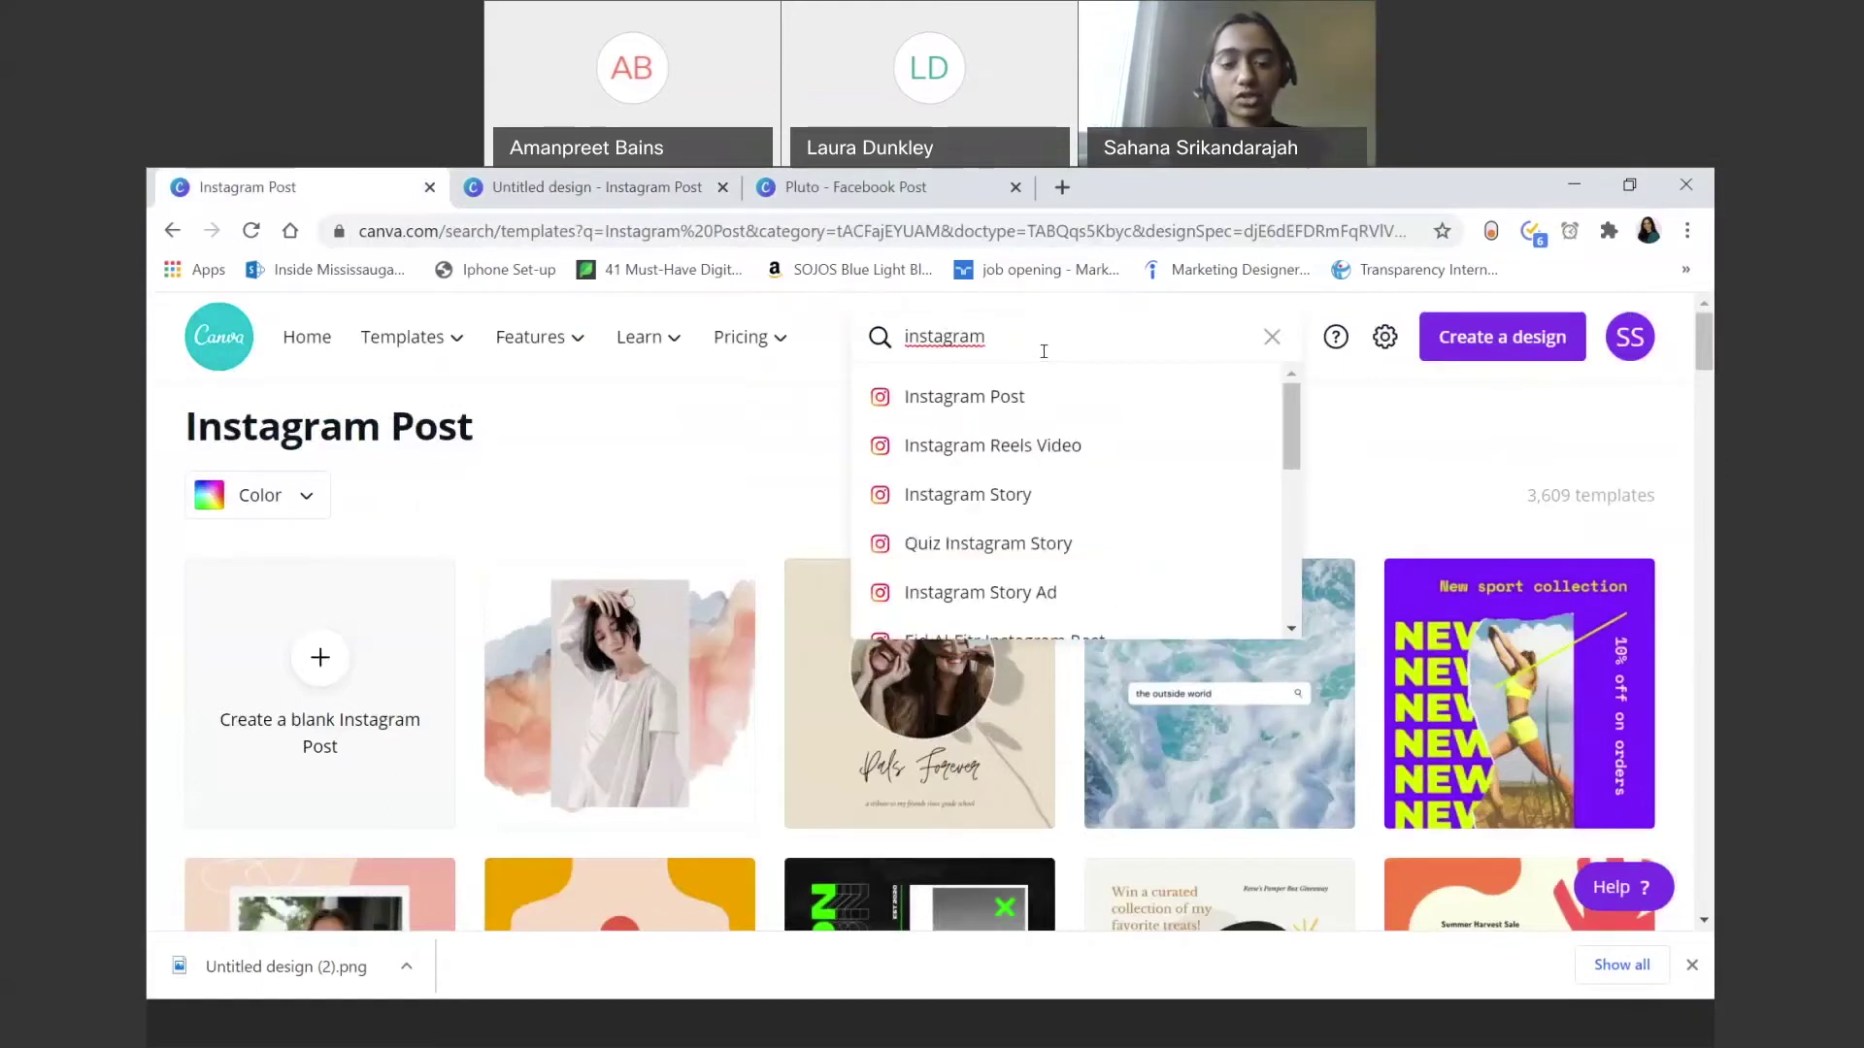
{"action": "type", "text": "st"}
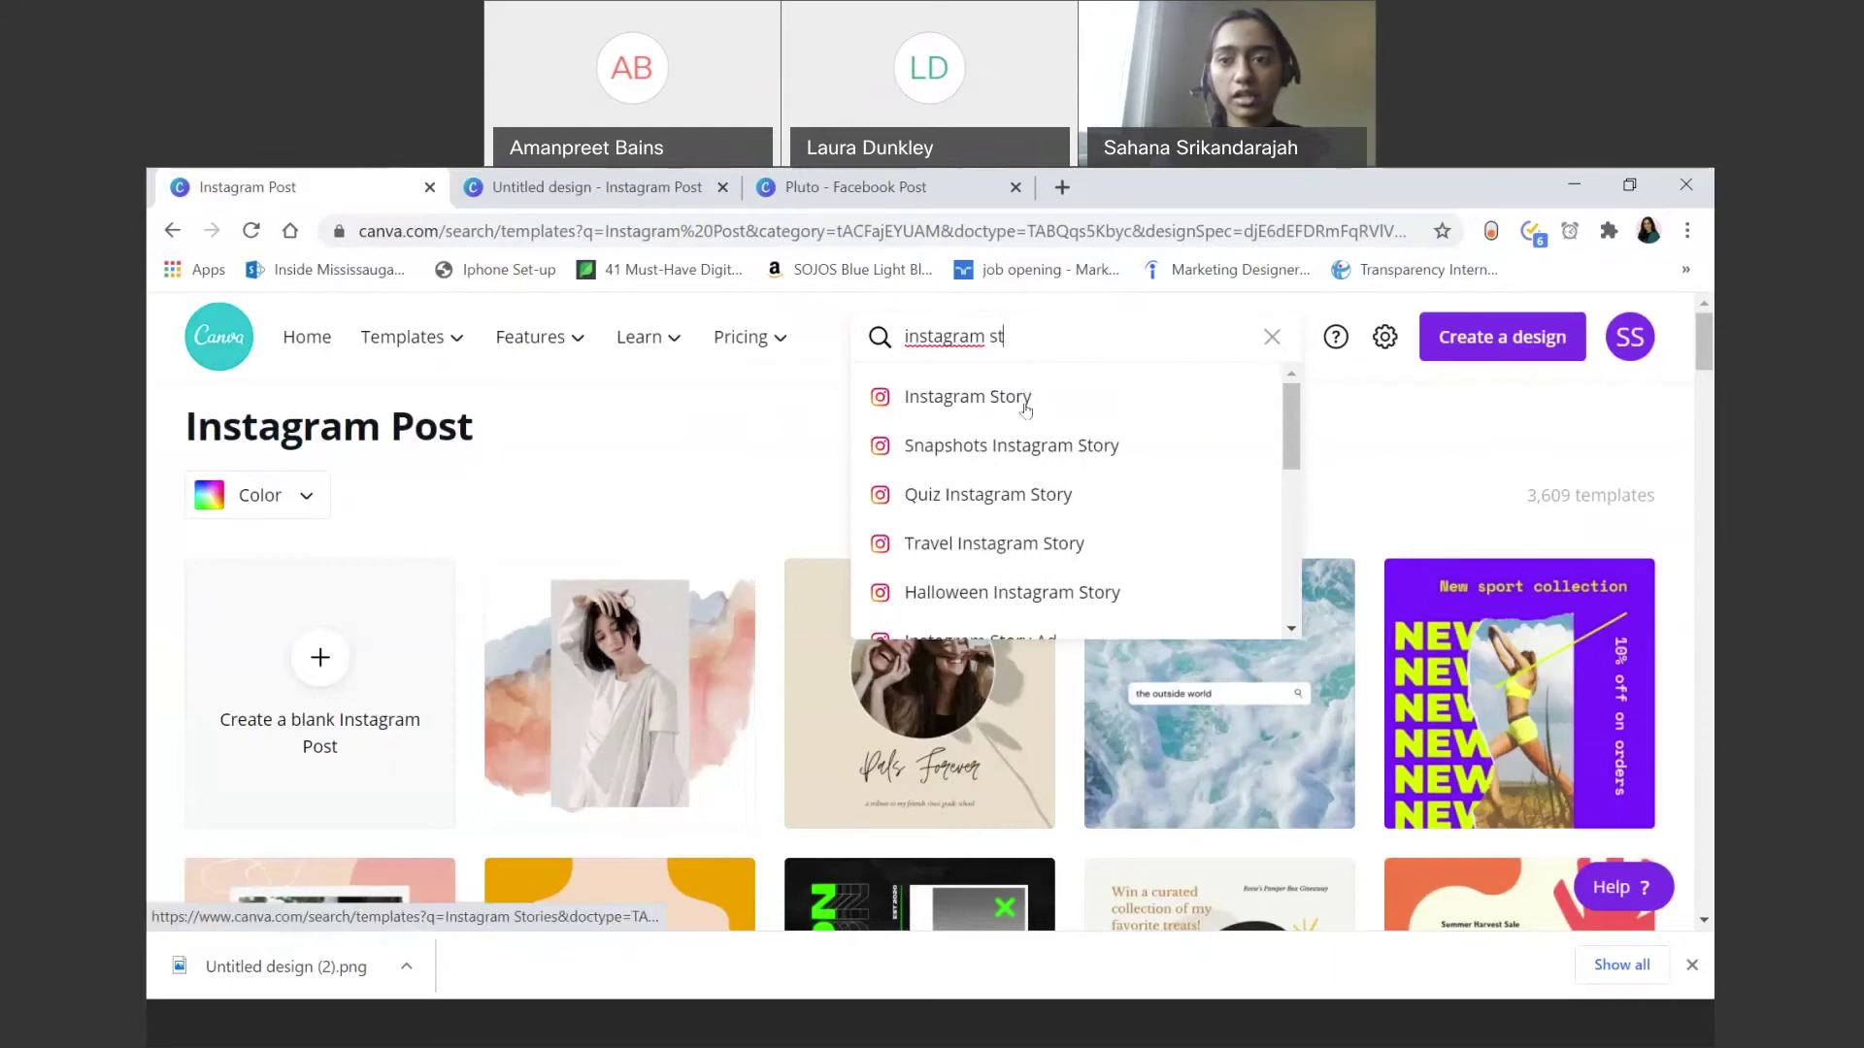
{"action": "left_click", "coordinate": [1026, 408]}
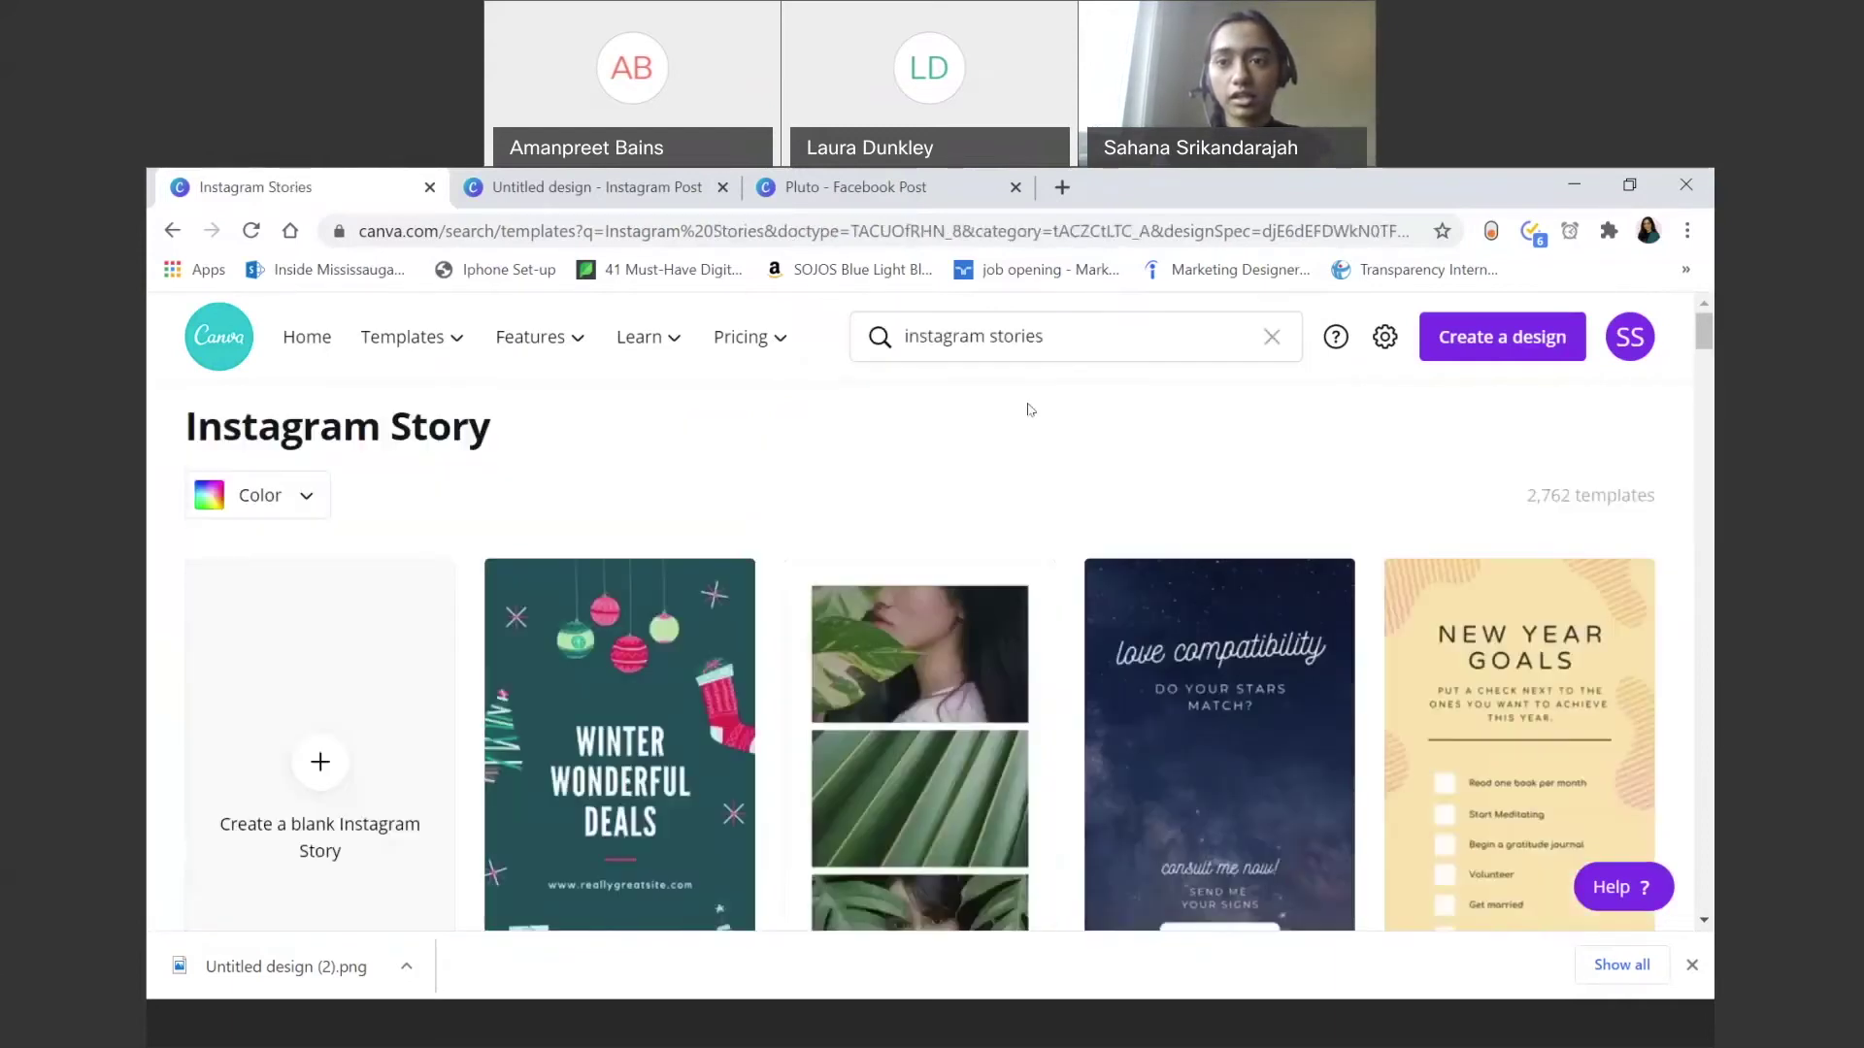
Step: Browse the Instagram Story templates to see which styles are offered
{"action": "scroll", "coordinate": [948, 579], "scroll_direction": "down", "scroll_amount": 1}
{"action": "scroll", "coordinate": [948, 580], "scroll_direction": "down", "scroll_amount": 2}
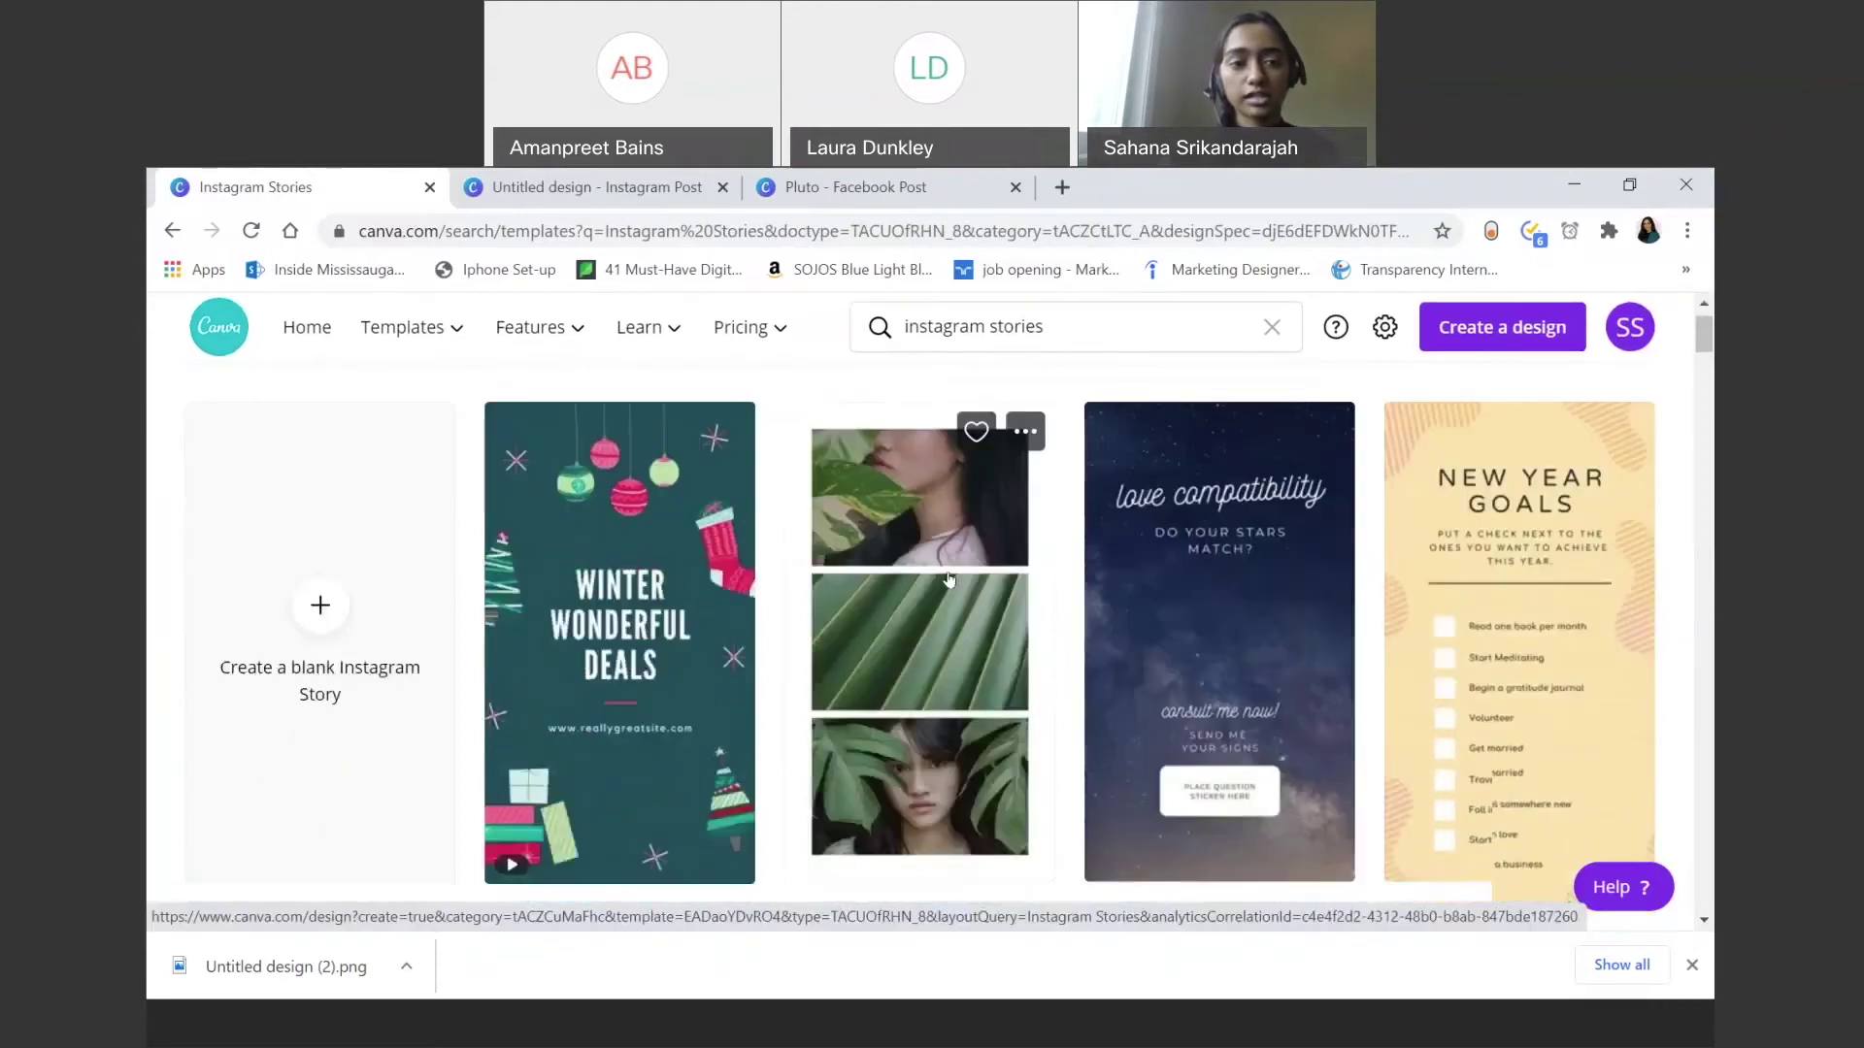
{"action": "scroll", "coordinate": [949, 579], "scroll_direction": "up", "scroll_amount": 2}
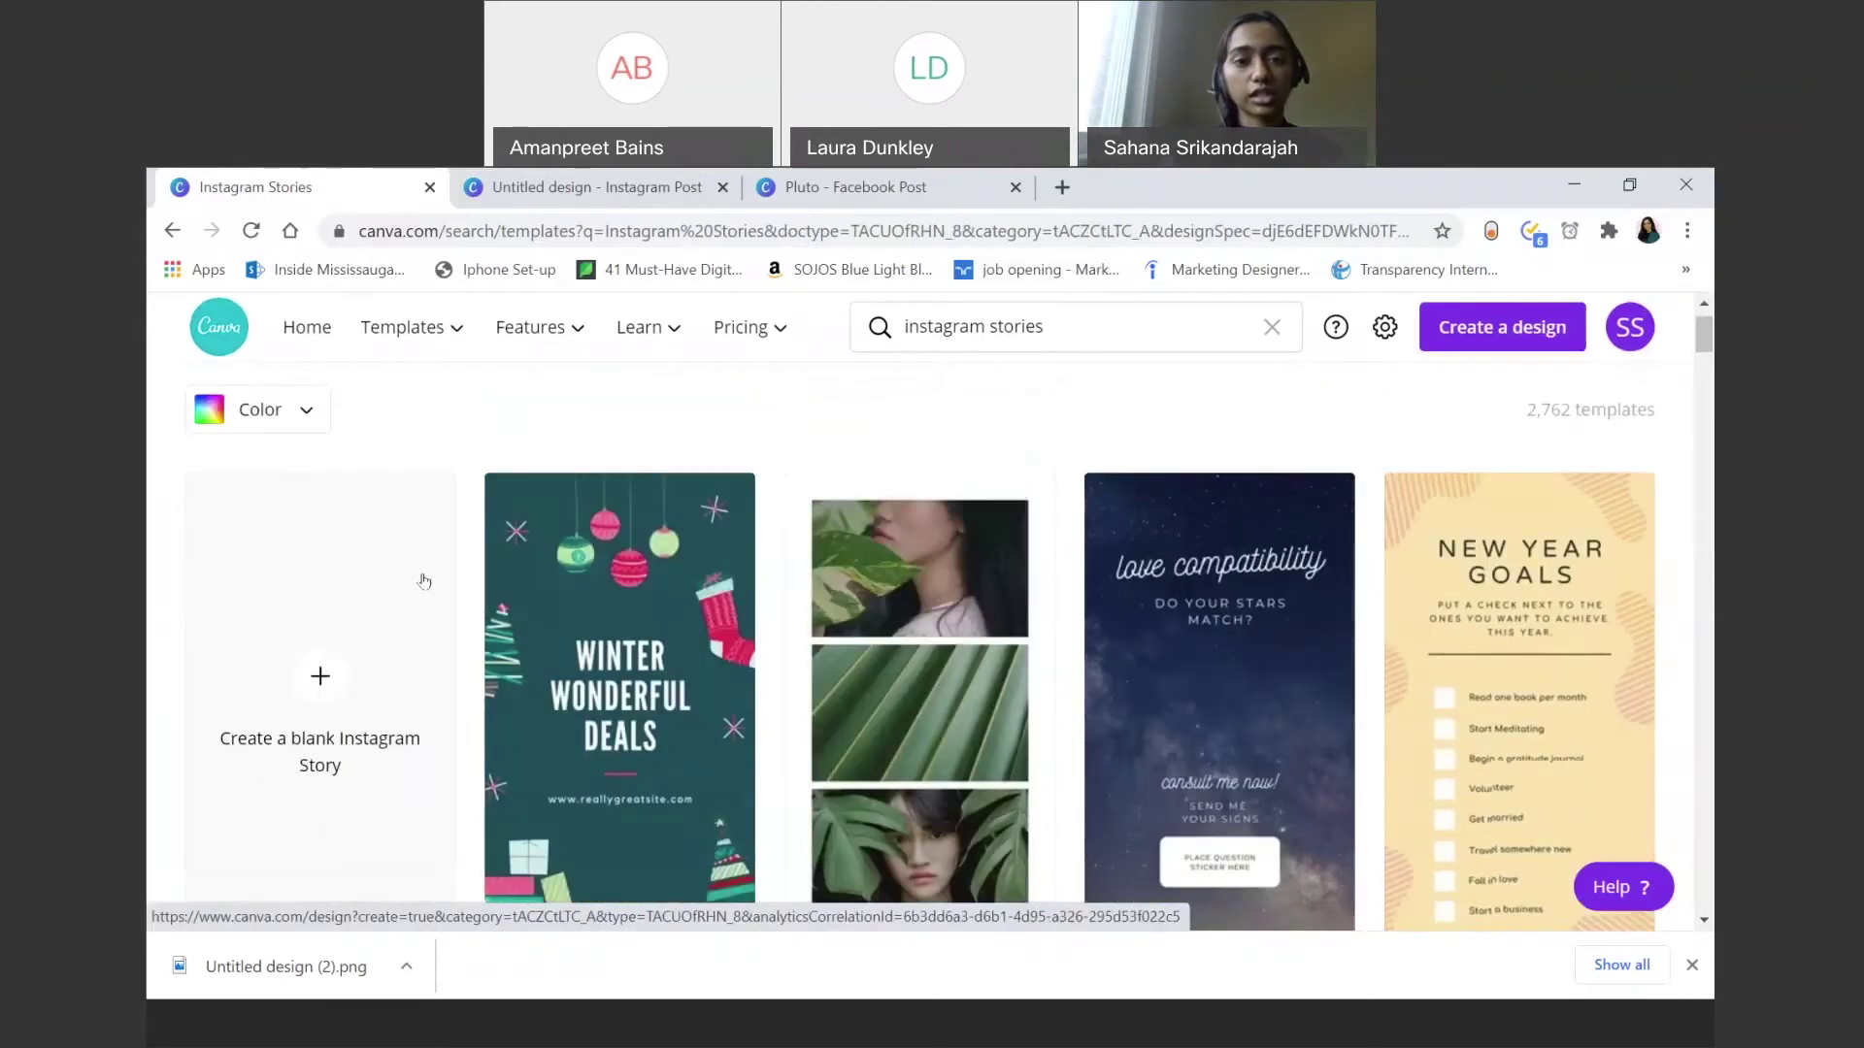
{"action": "left_click", "coordinate": [1047, 313]}
{"action": "left_click", "coordinate": [745, 427]}
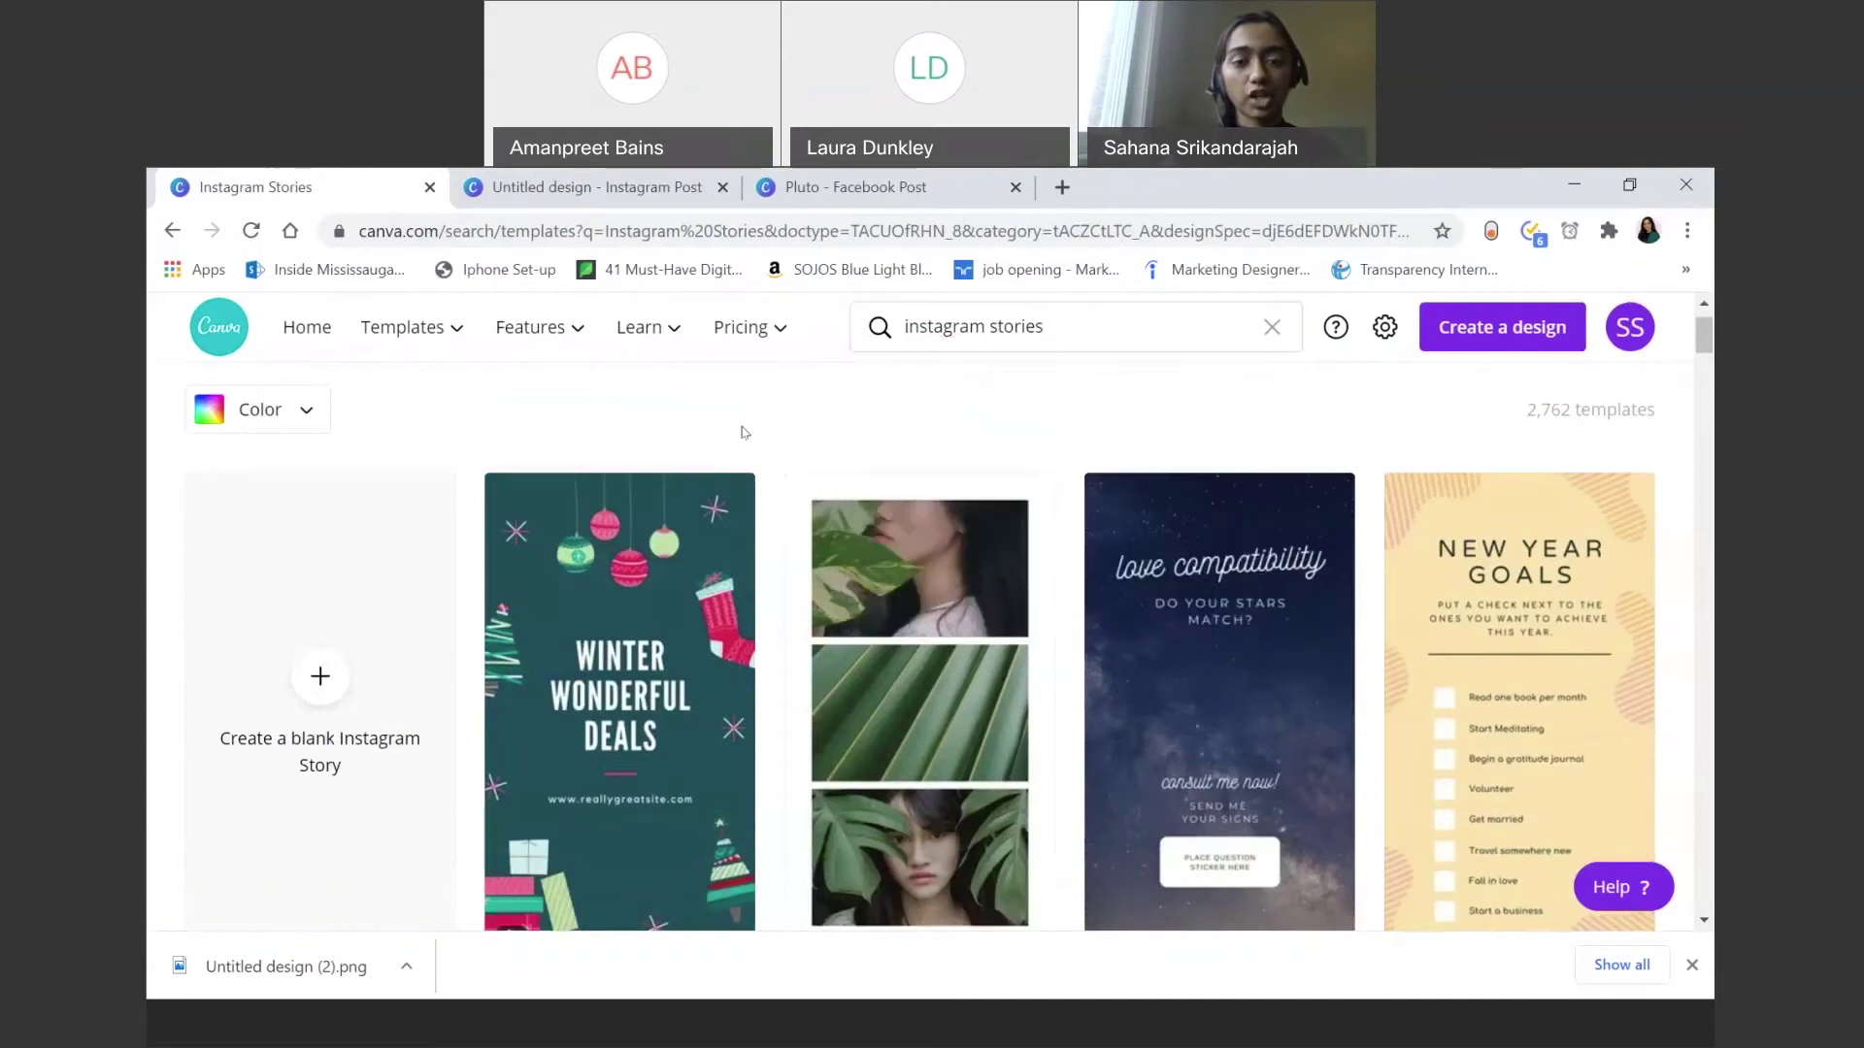
{"action": "scroll", "coordinate": [954, 707], "scroll_direction": "down", "scroll_amount": 6}
{"action": "scroll", "coordinate": [956, 707], "scroll_direction": "up", "scroll_amount": 3}
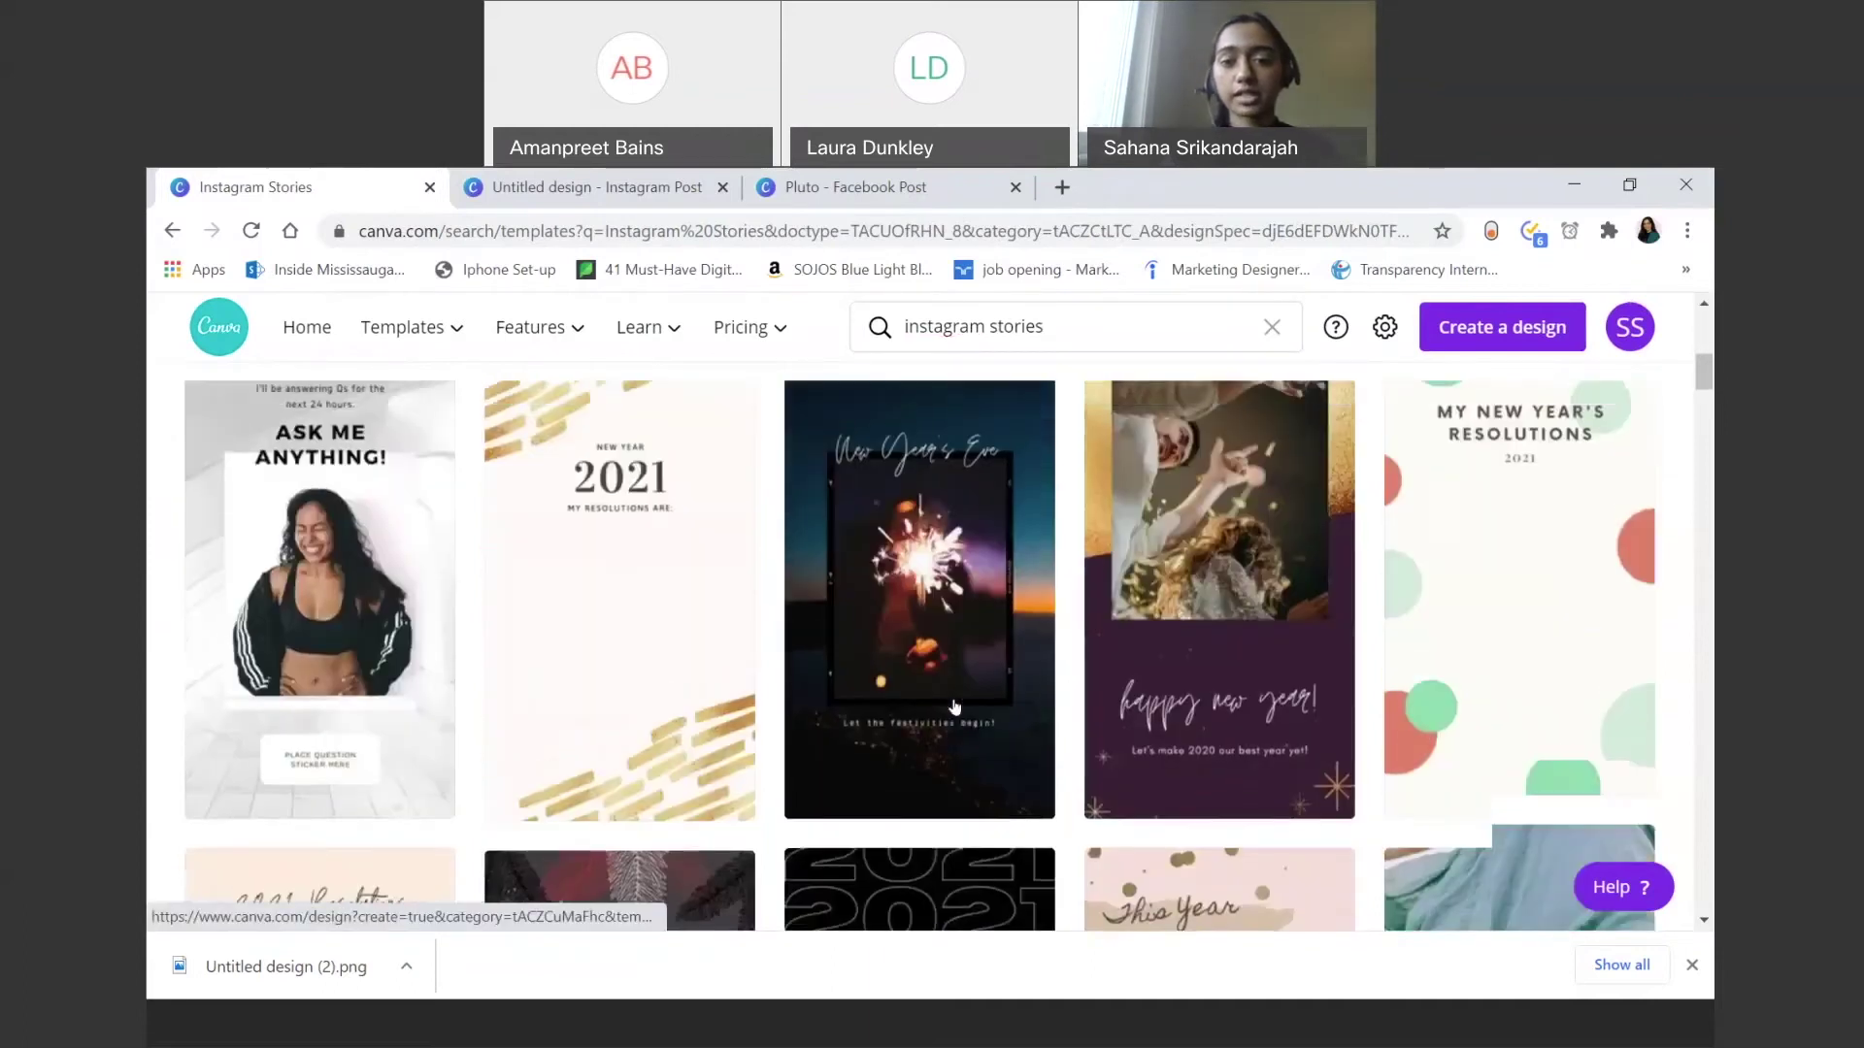
{"action": "scroll", "coordinate": [958, 705], "scroll_direction": "up", "scroll_amount": 2}
{"action": "scroll", "coordinate": [957, 706], "scroll_direction": "down", "scroll_amount": 2}
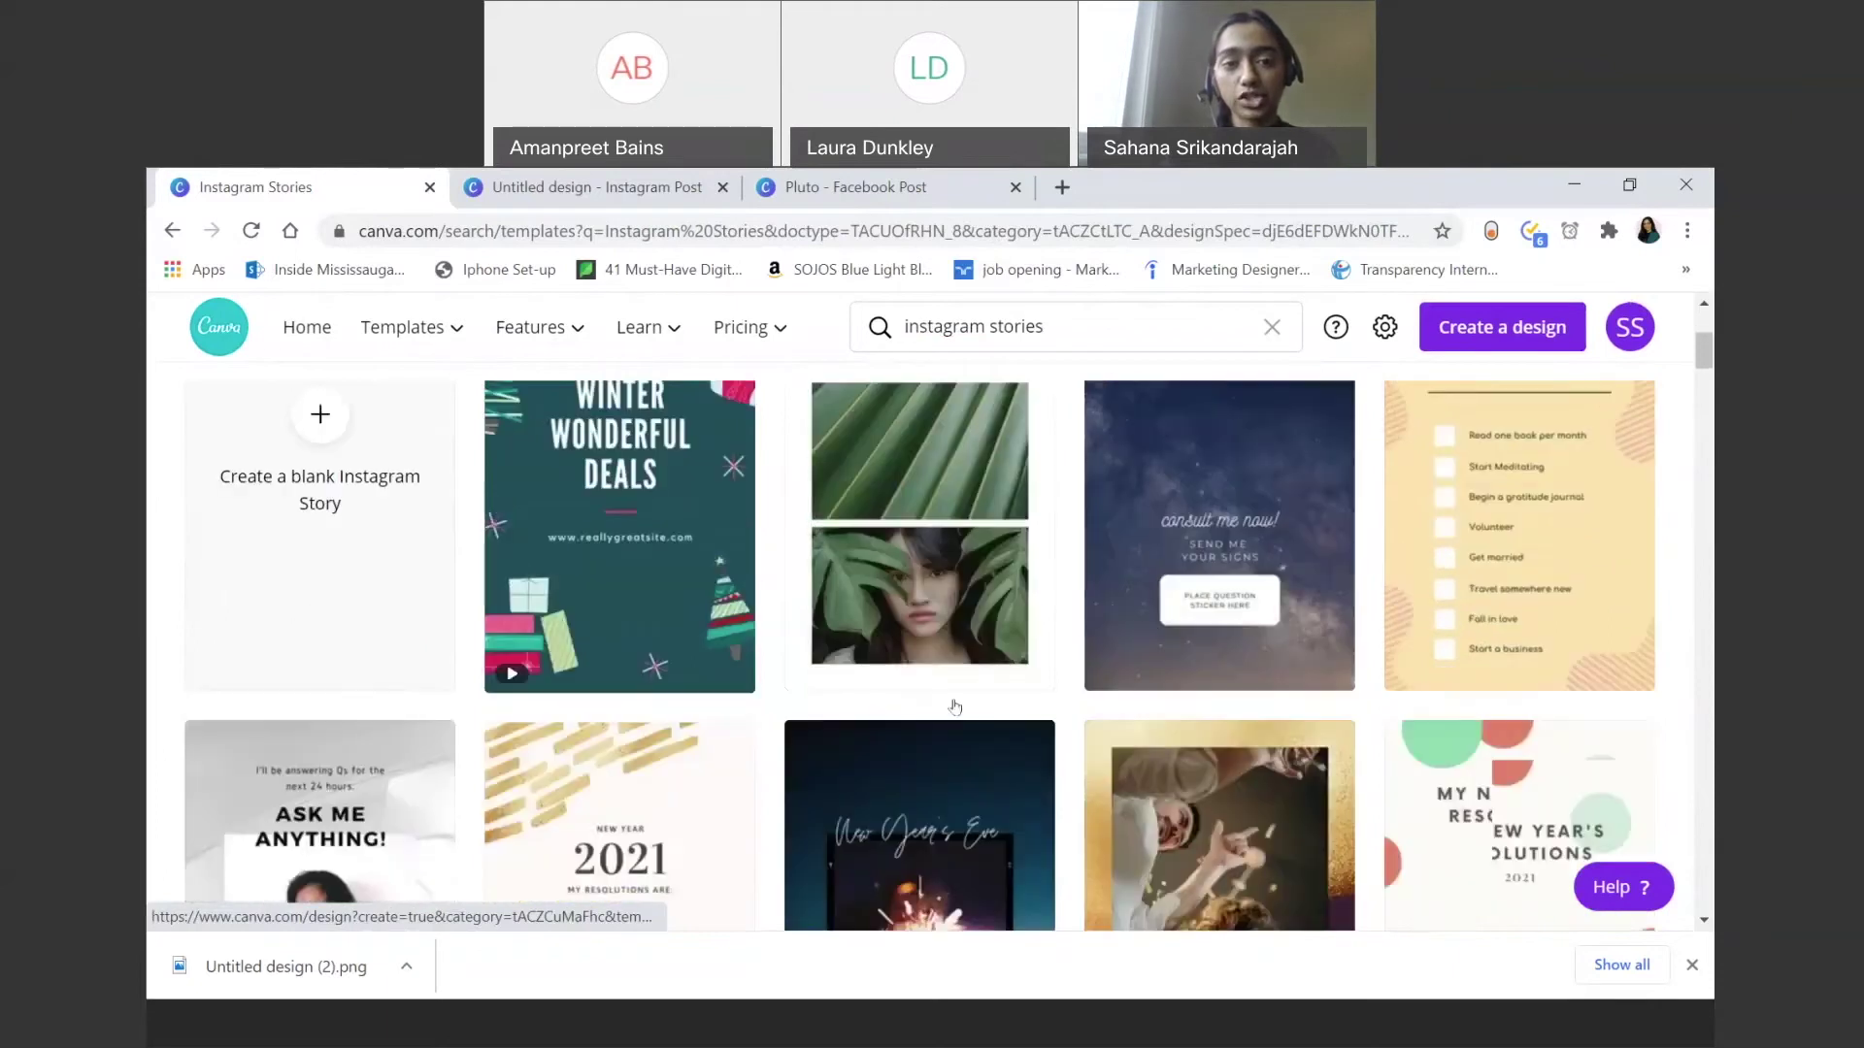
{"action": "scroll", "coordinate": [956, 707], "scroll_direction": "up", "scroll_amount": 2}
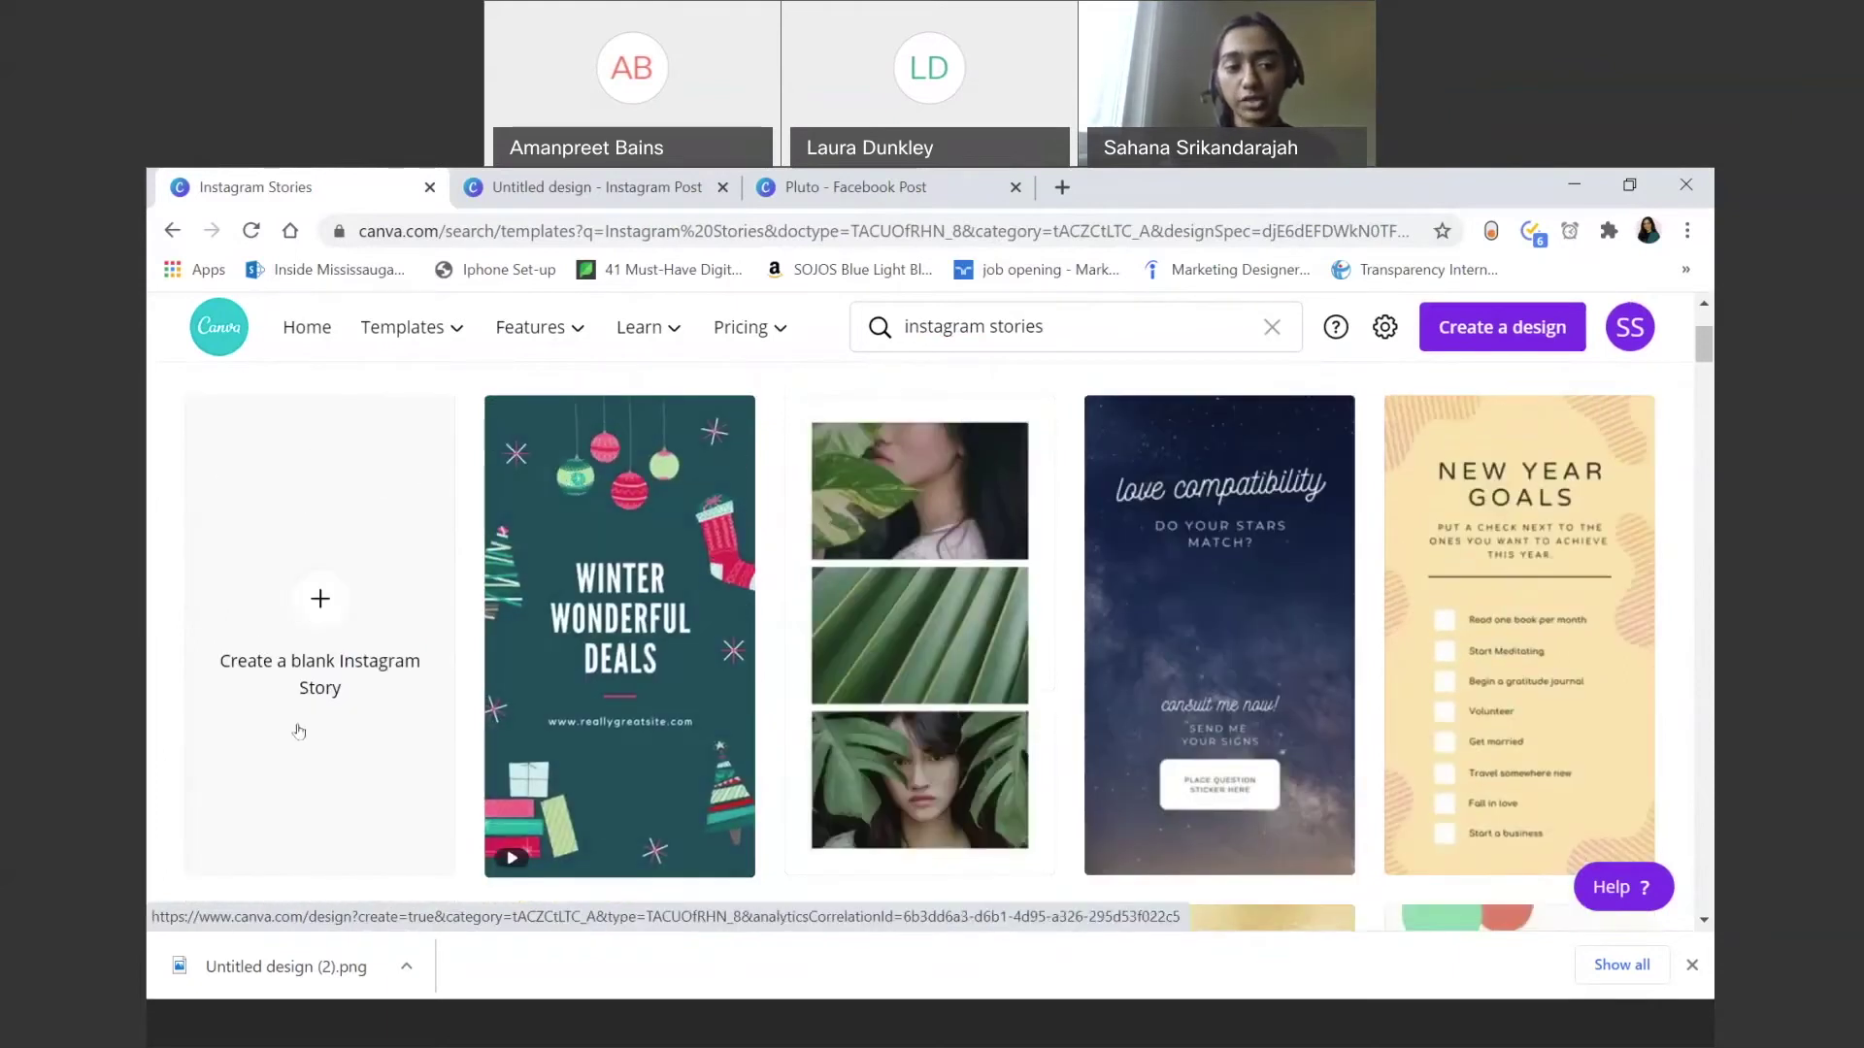
Step: Create a blank Instagram Story and check its pixel dimensions
{"action": "left_click", "coordinate": [342, 630]}
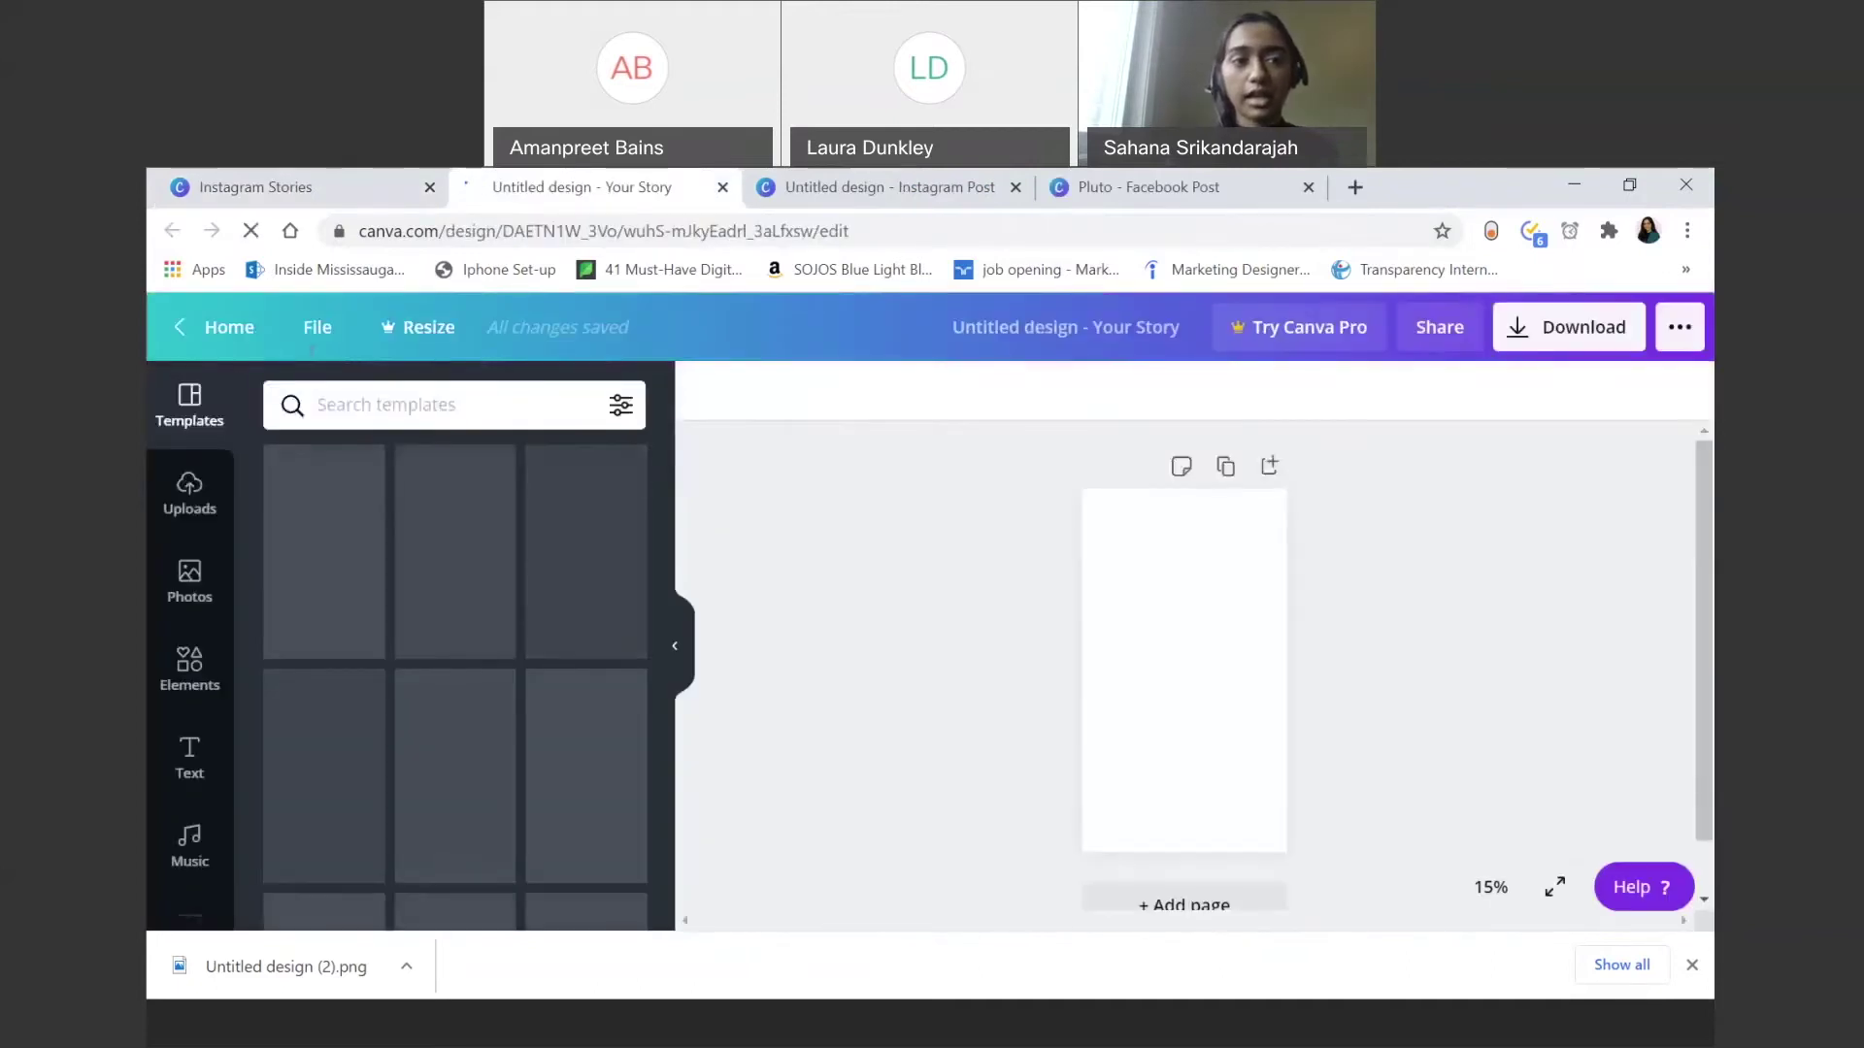
{"action": "left_click", "coordinate": [317, 327]}
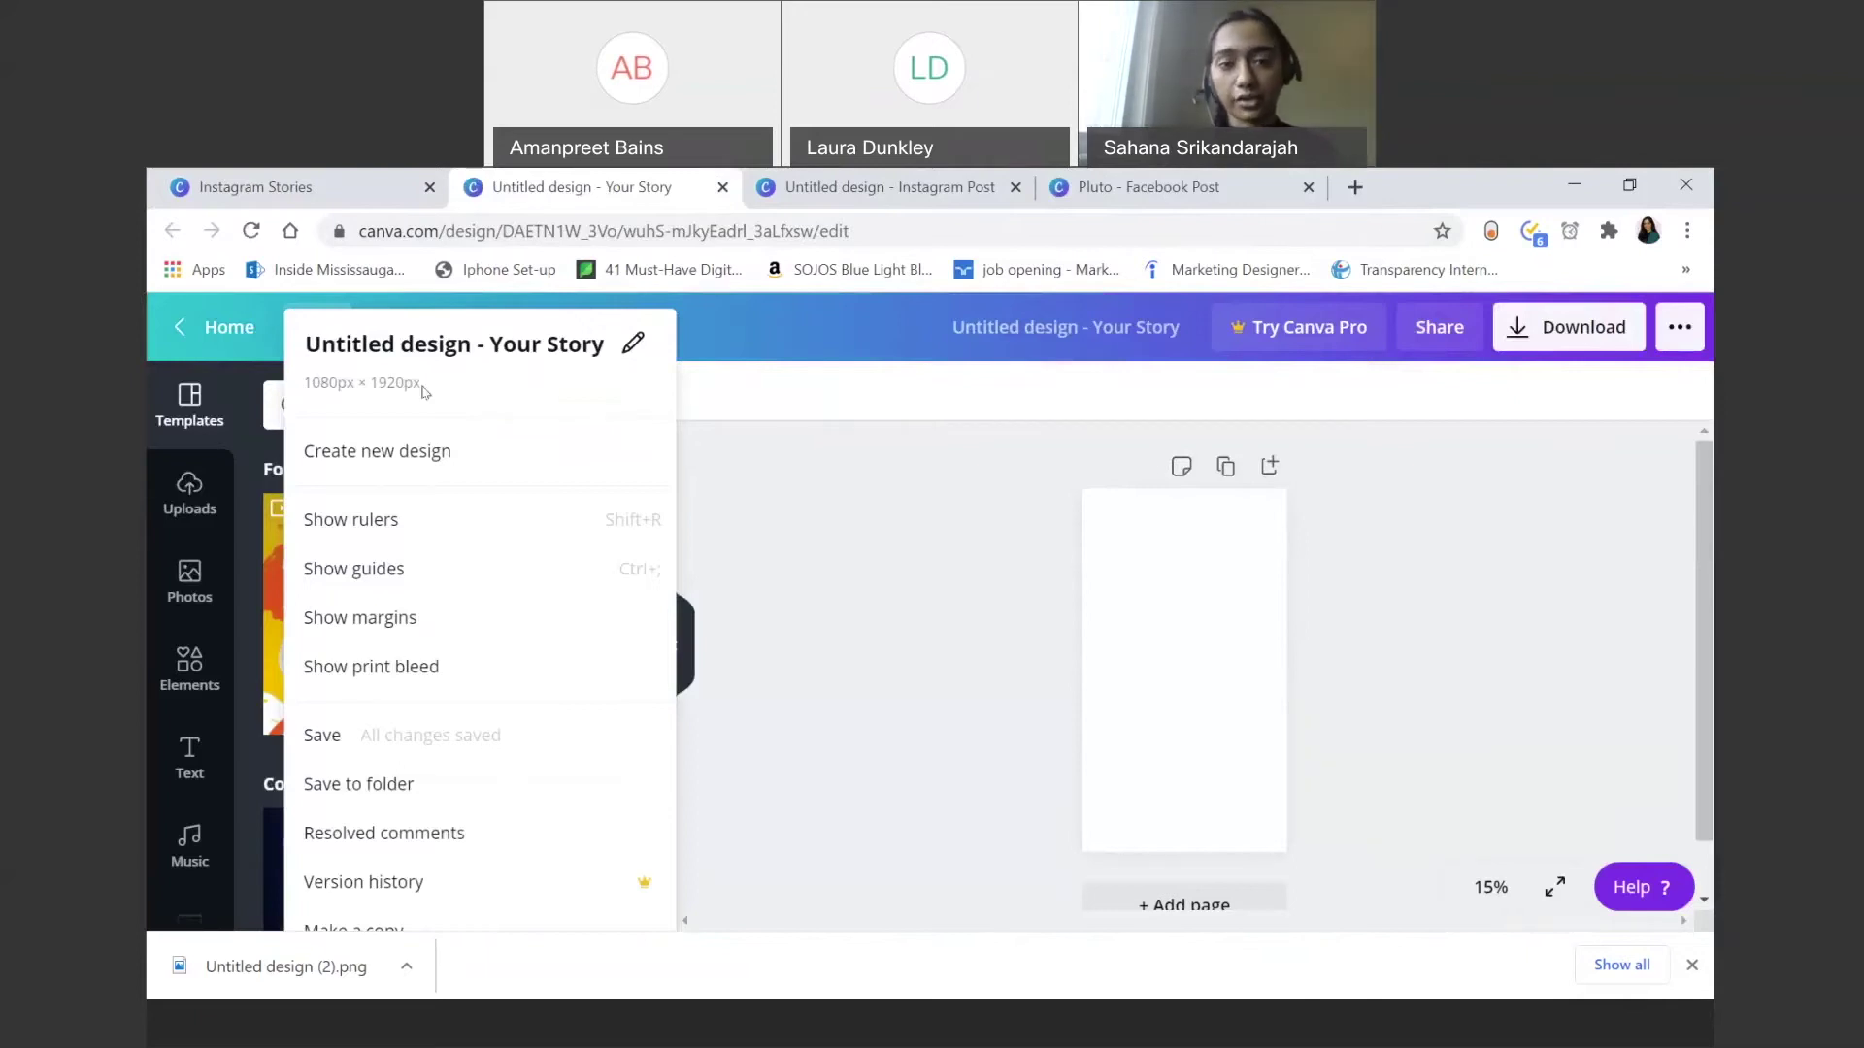
{"action": "left_click", "coordinate": [912, 537]}
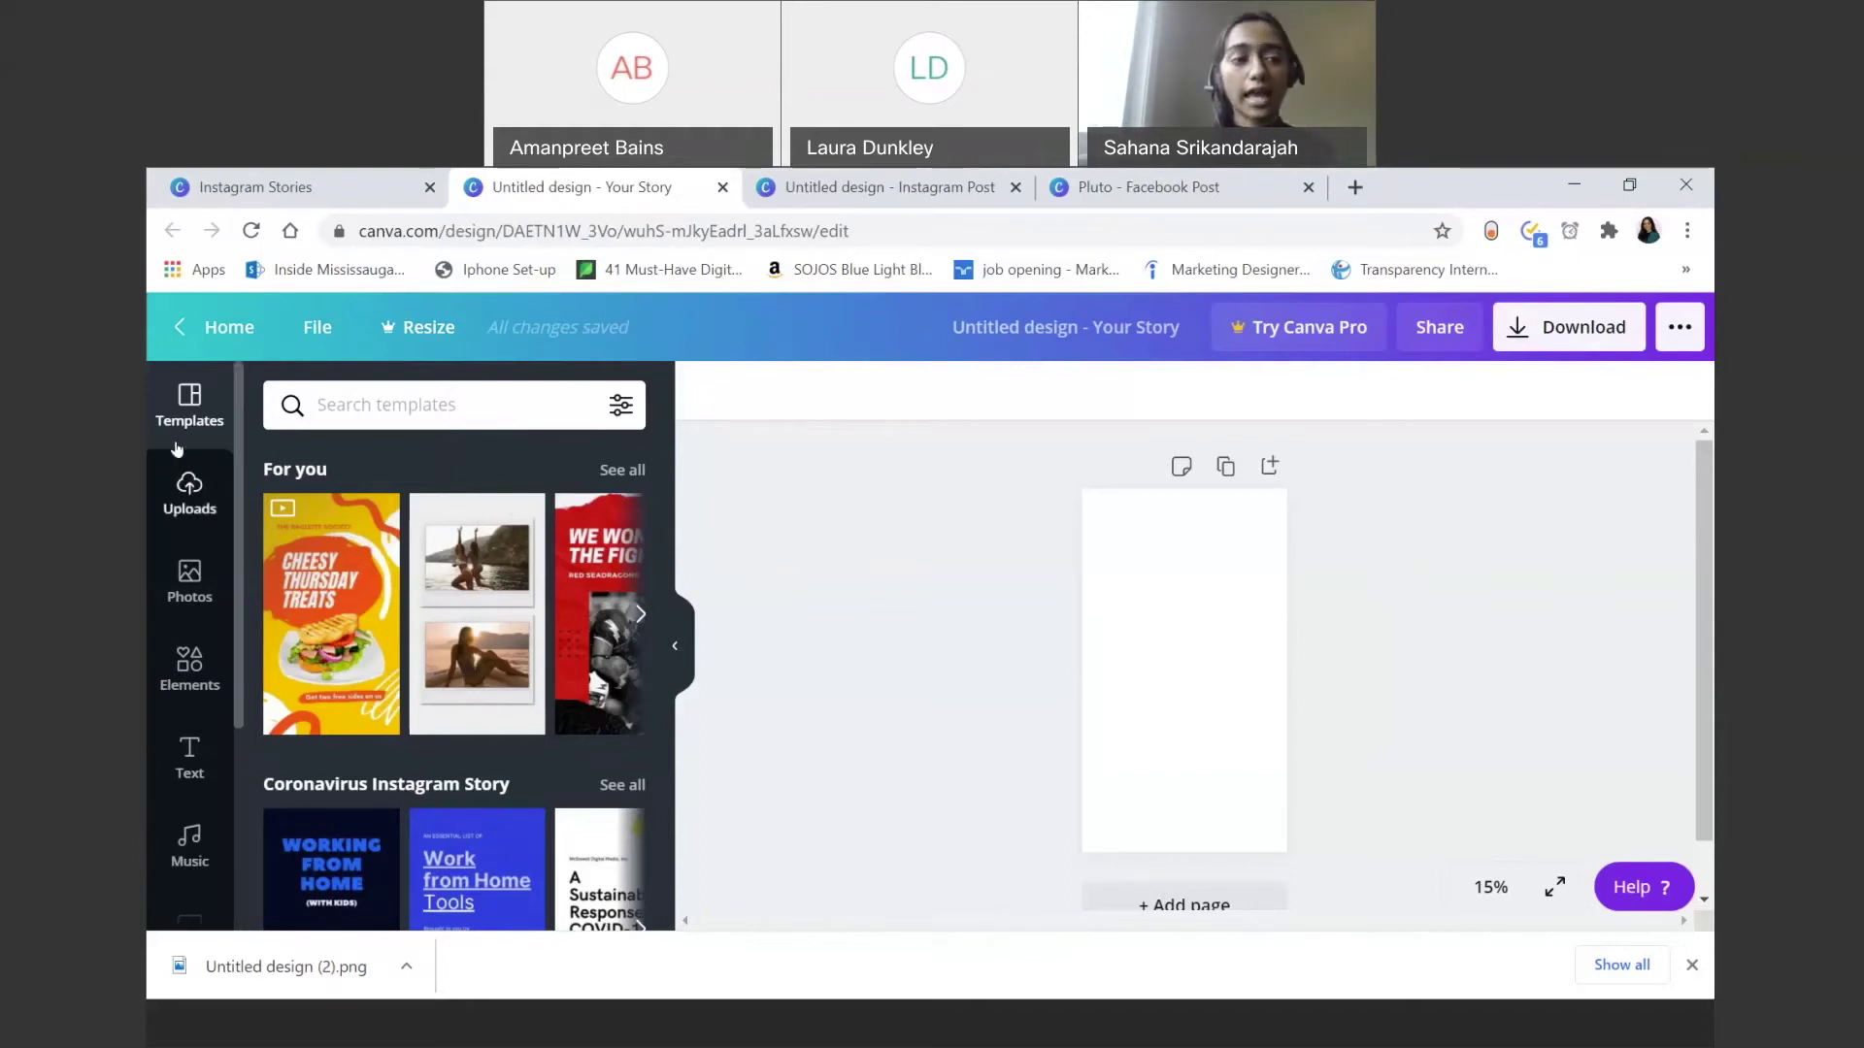
Step: Search the elements for "space" and add the free round starry-sky graphic to the blank story
{"action": "left_click", "coordinate": [173, 677]}
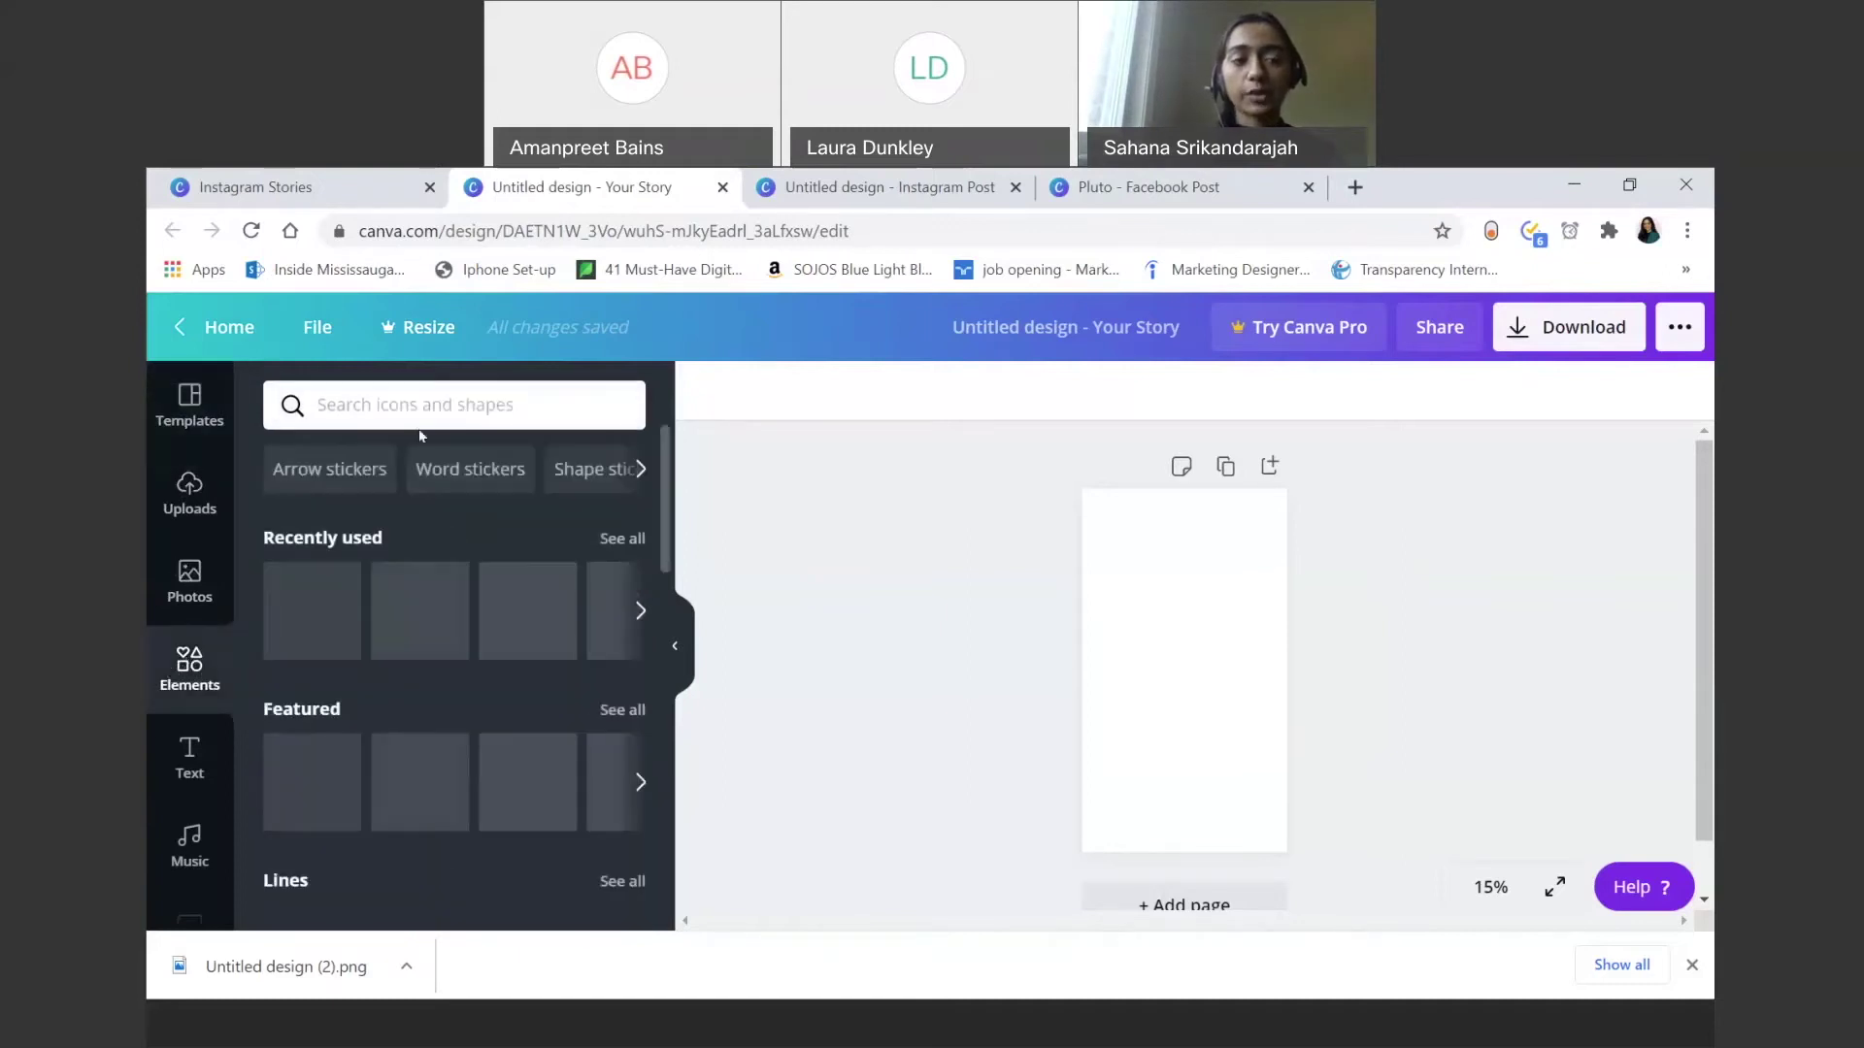
{"action": "left_click", "coordinate": [415, 423]}
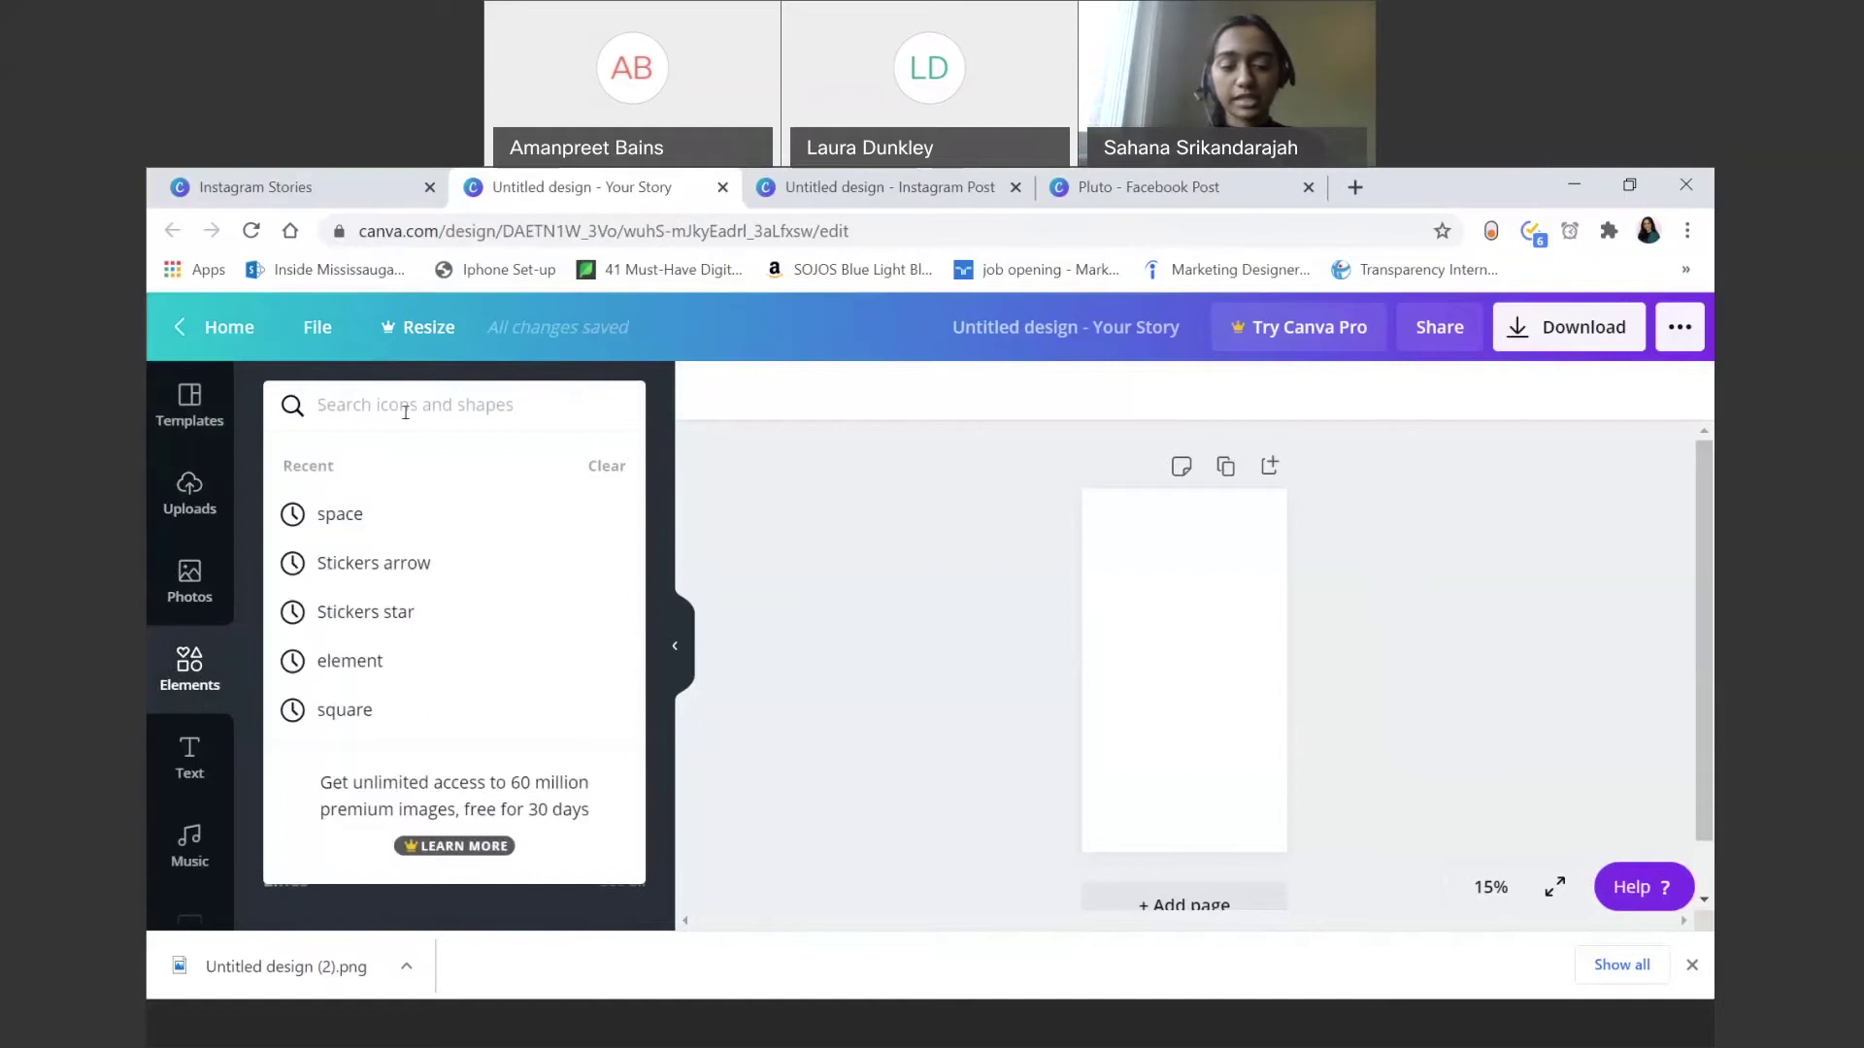
{"action": "type", "text": "space"}
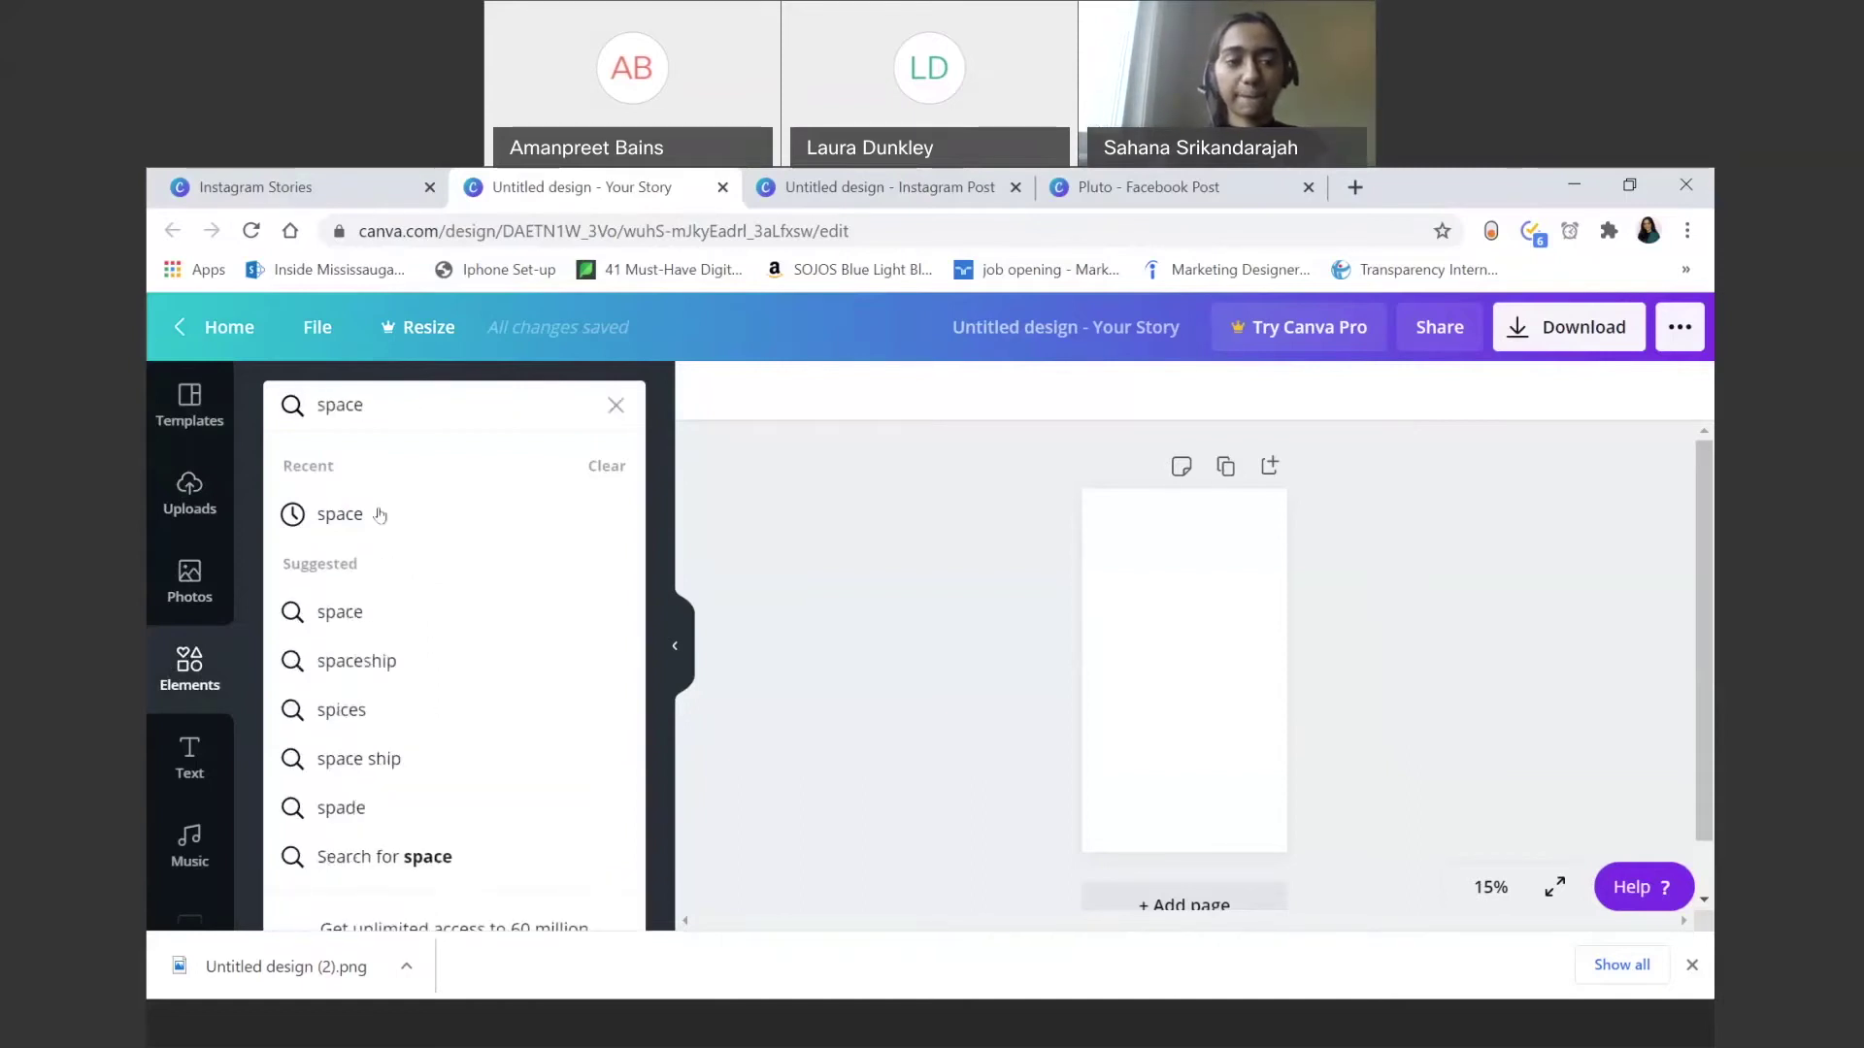
{"action": "left_click", "coordinate": [381, 509]}
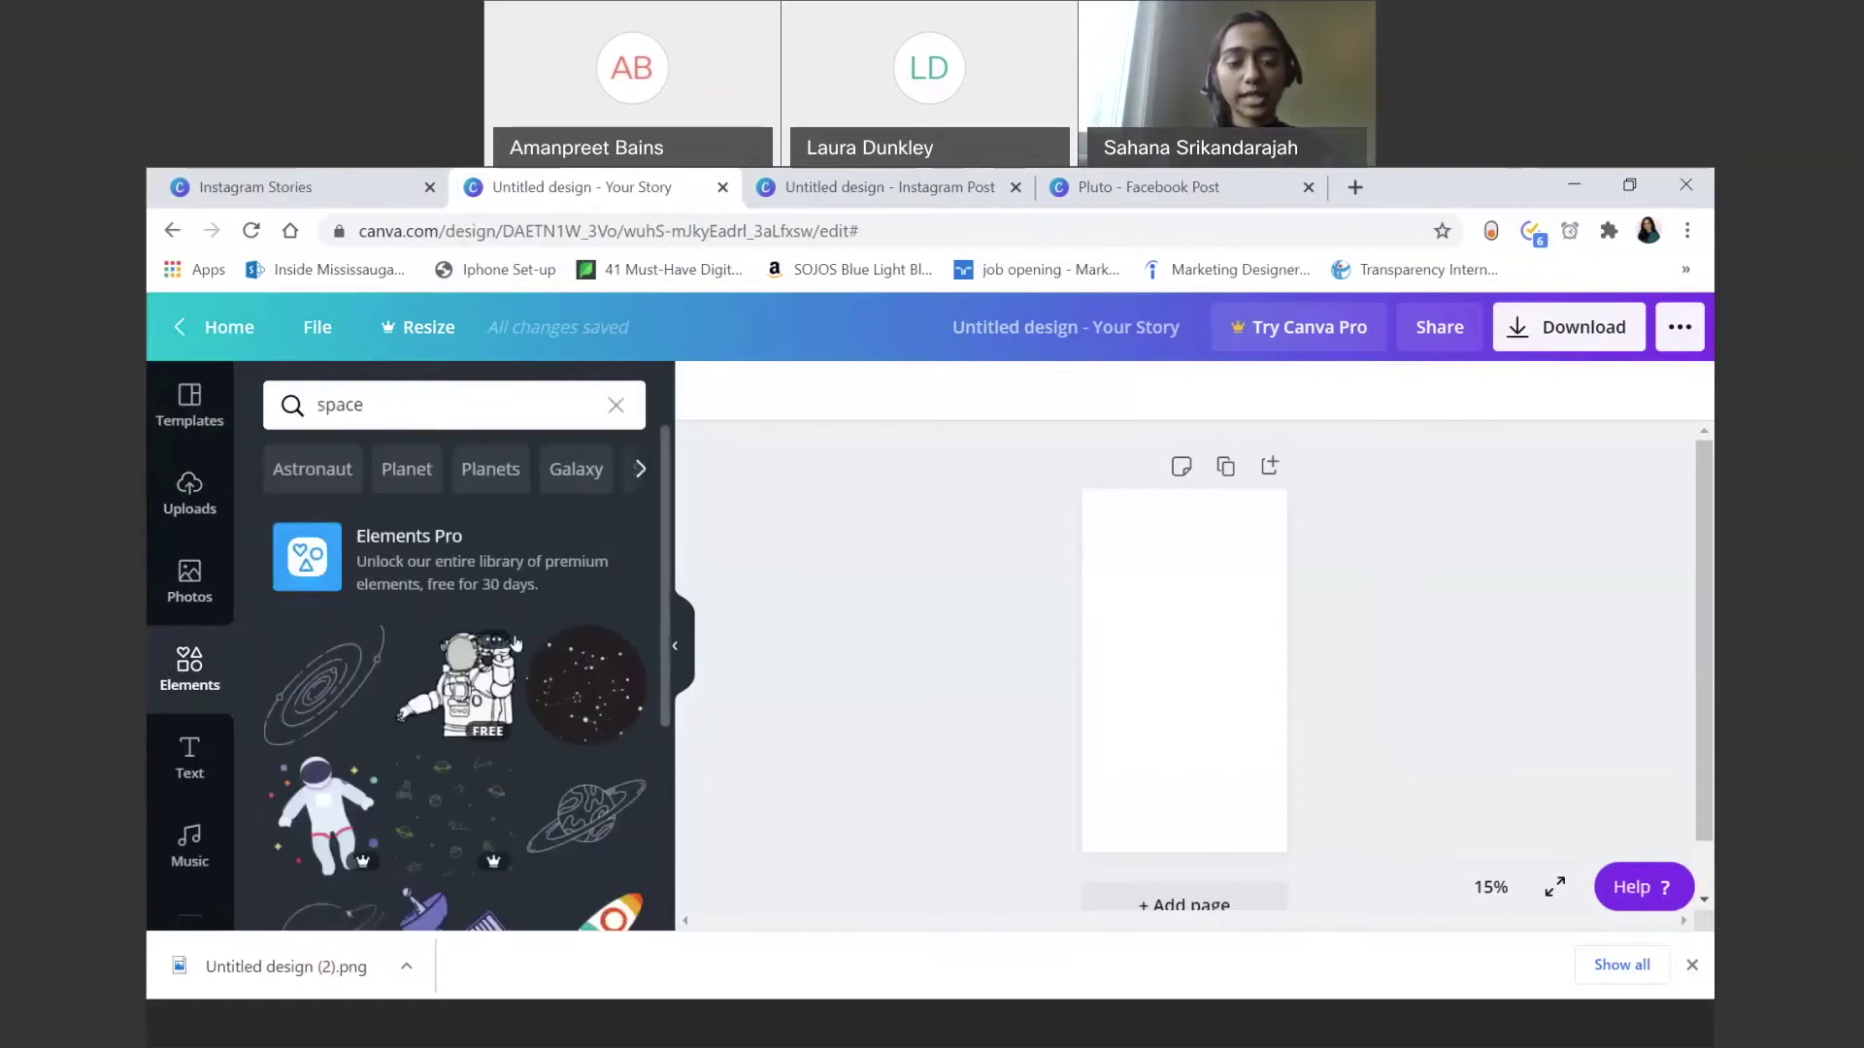
{"action": "left_click", "coordinate": [579, 687]}
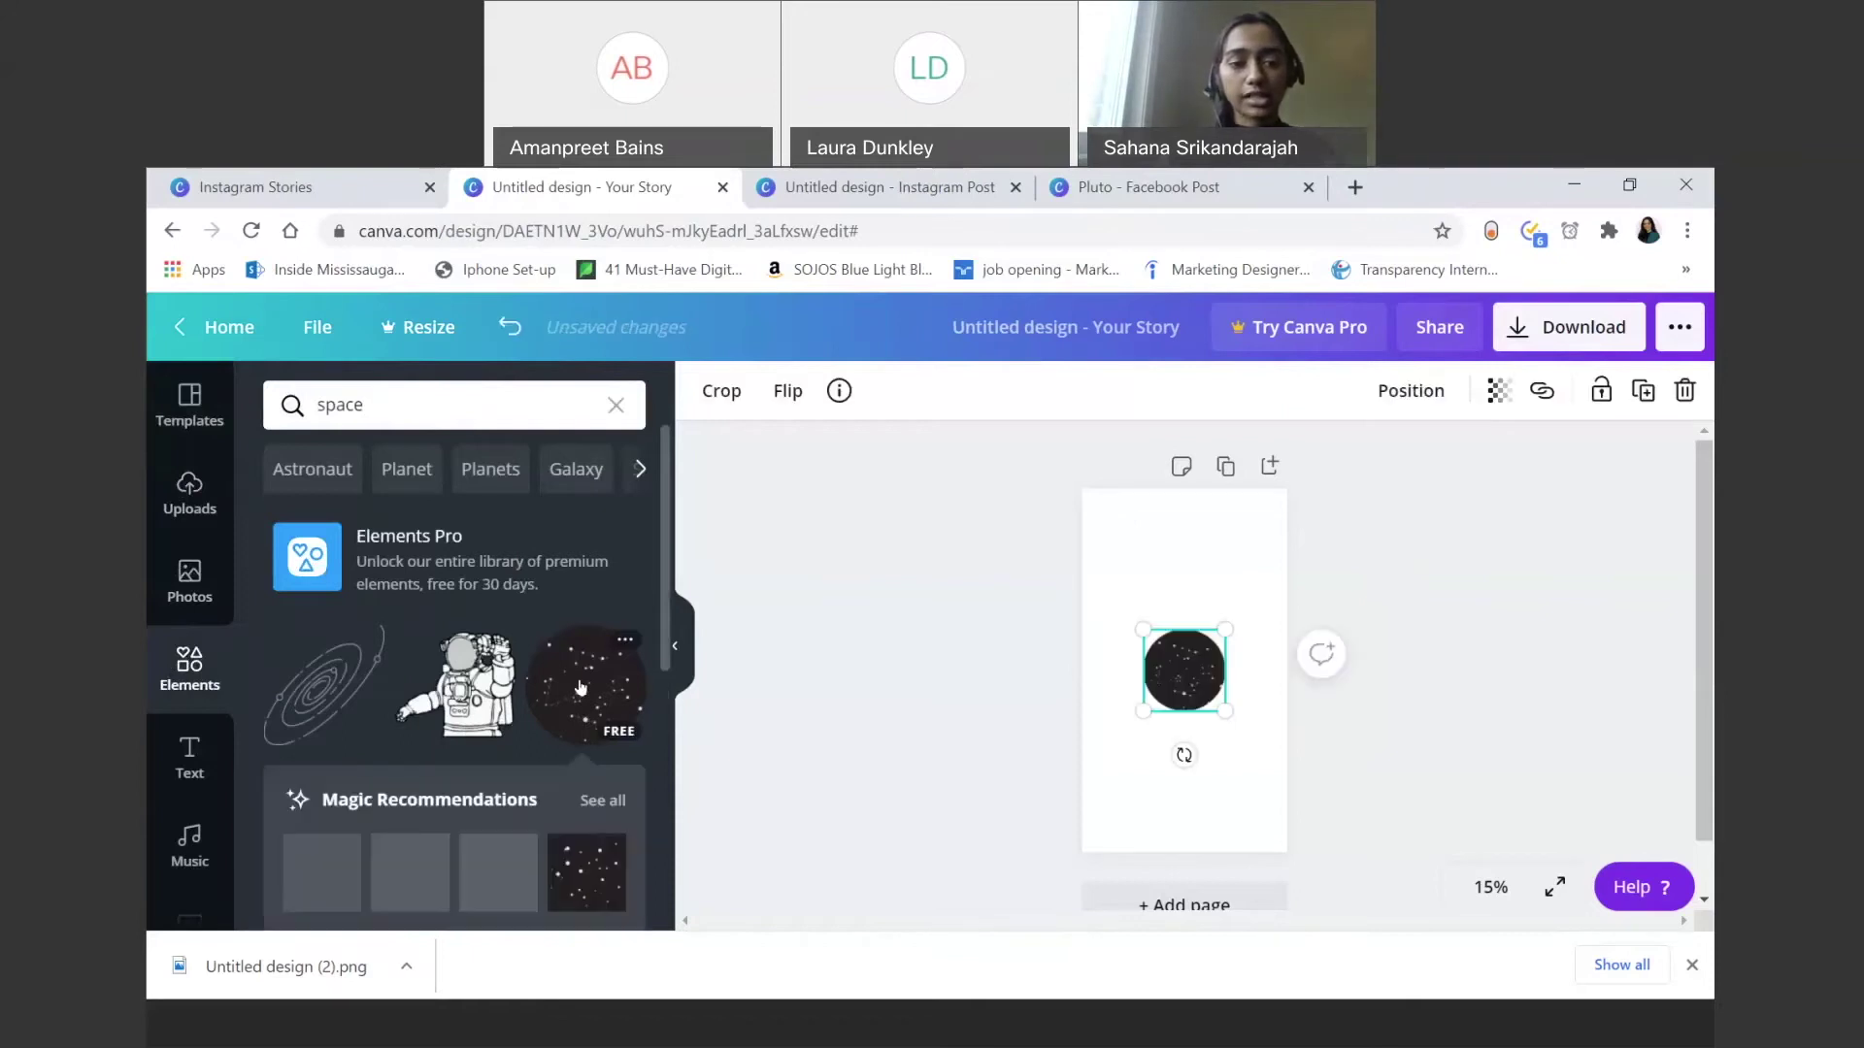
Step: Replace the round starry graphic with the free square starry-sky graphic from its full Magic Recommendations
{"action": "scroll", "coordinate": [322, 635], "scroll_direction": "down", "scroll_amount": 2}
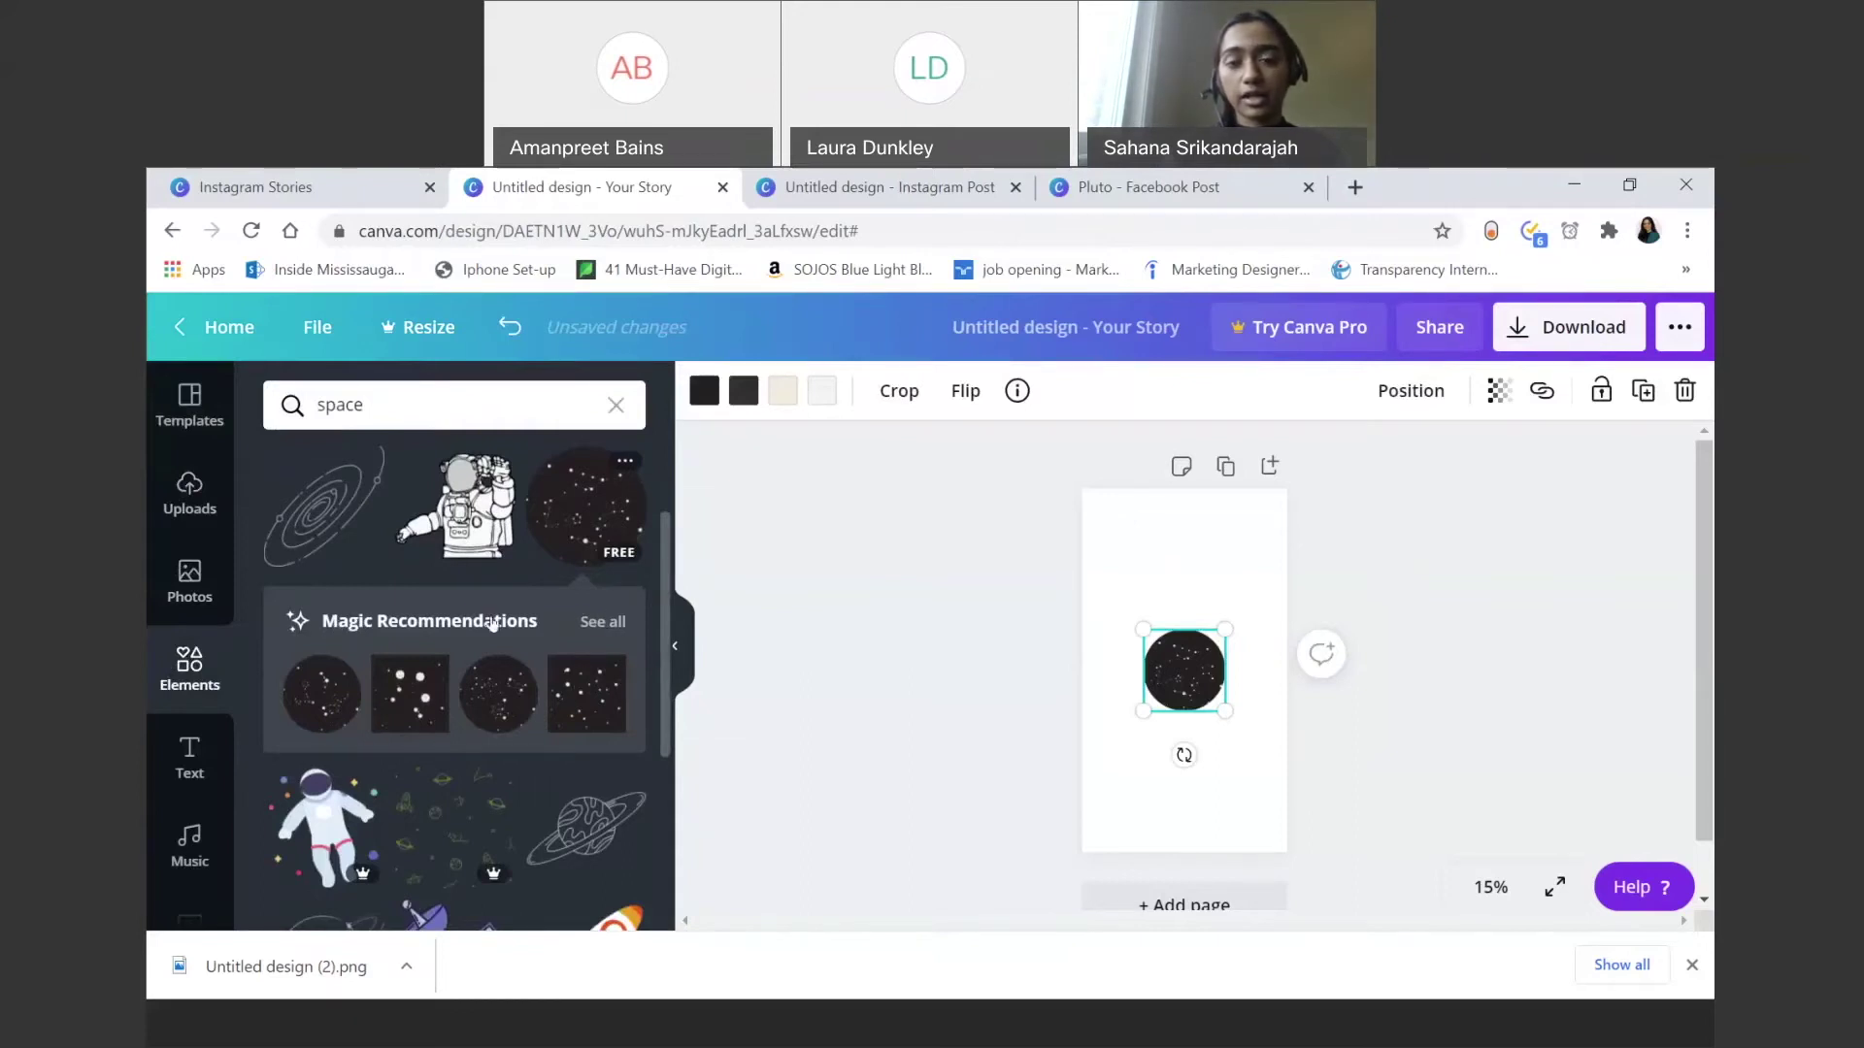
{"action": "left_click", "coordinate": [606, 623]}
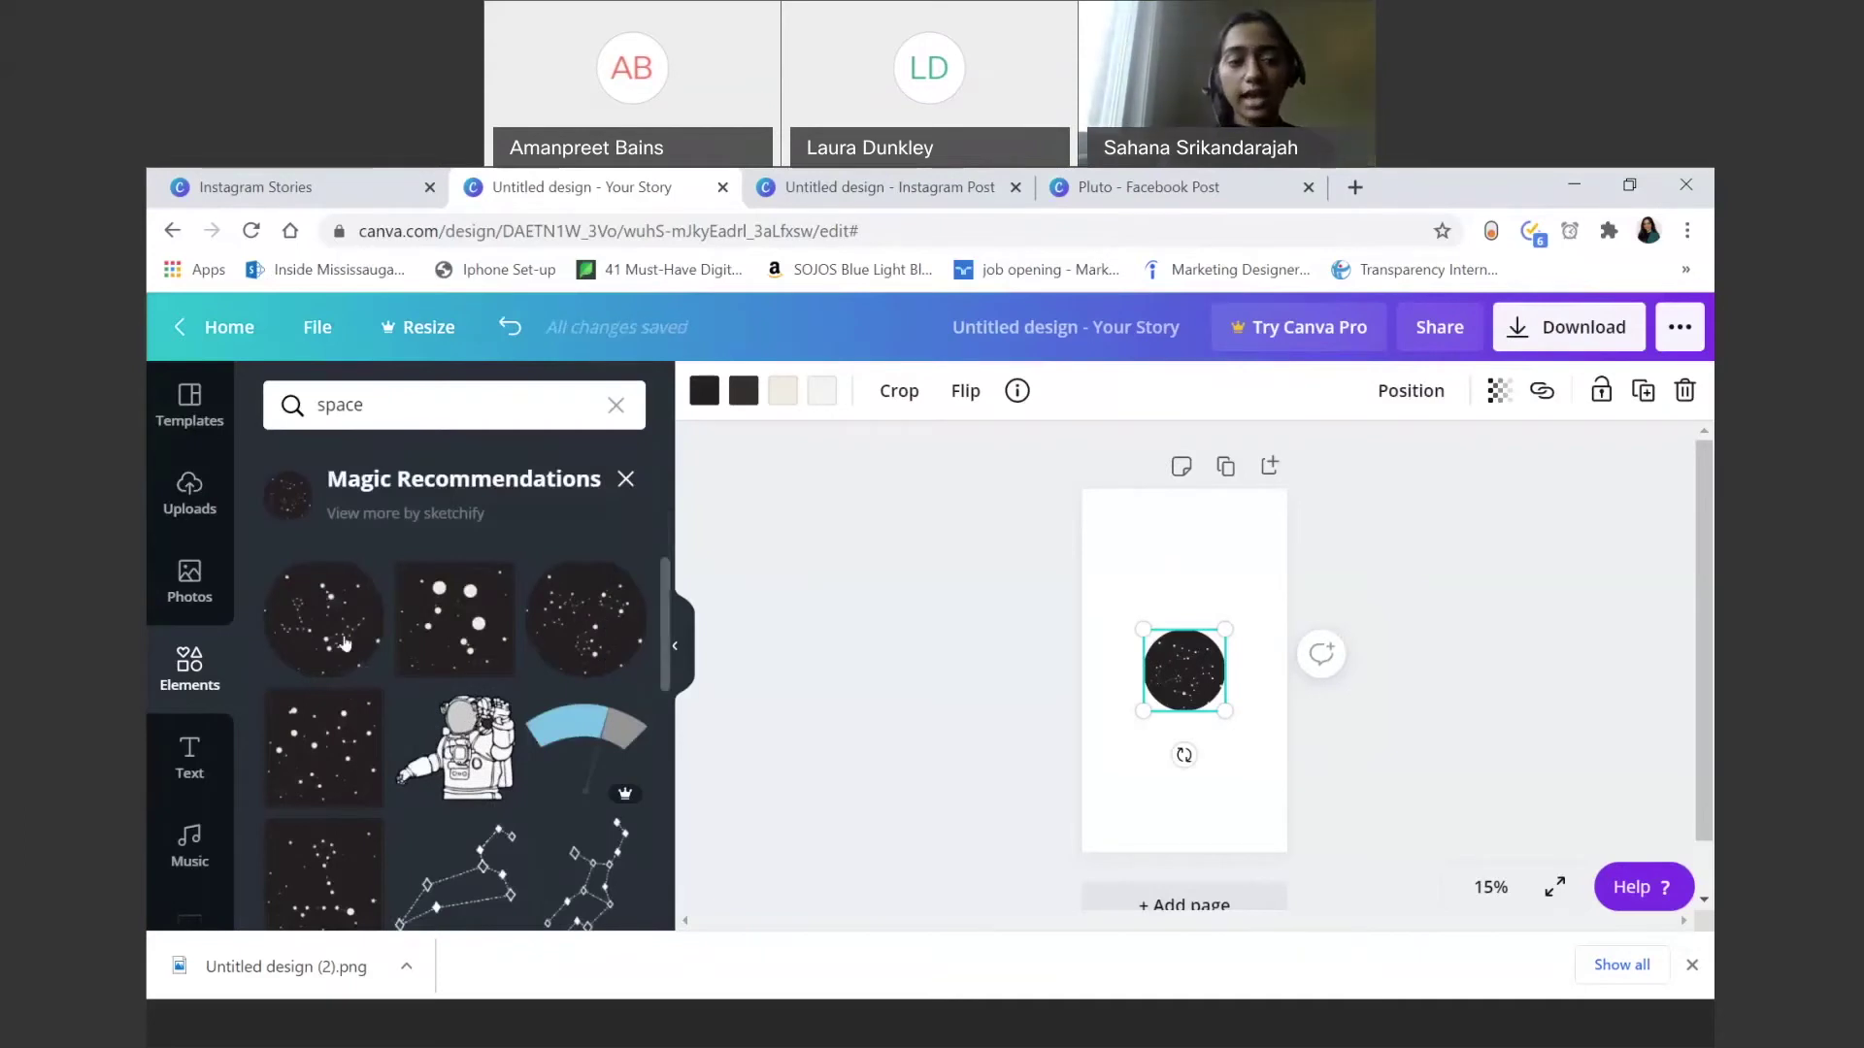
{"action": "scroll", "coordinate": [289, 683], "scroll_direction": "down", "scroll_amount": 1}
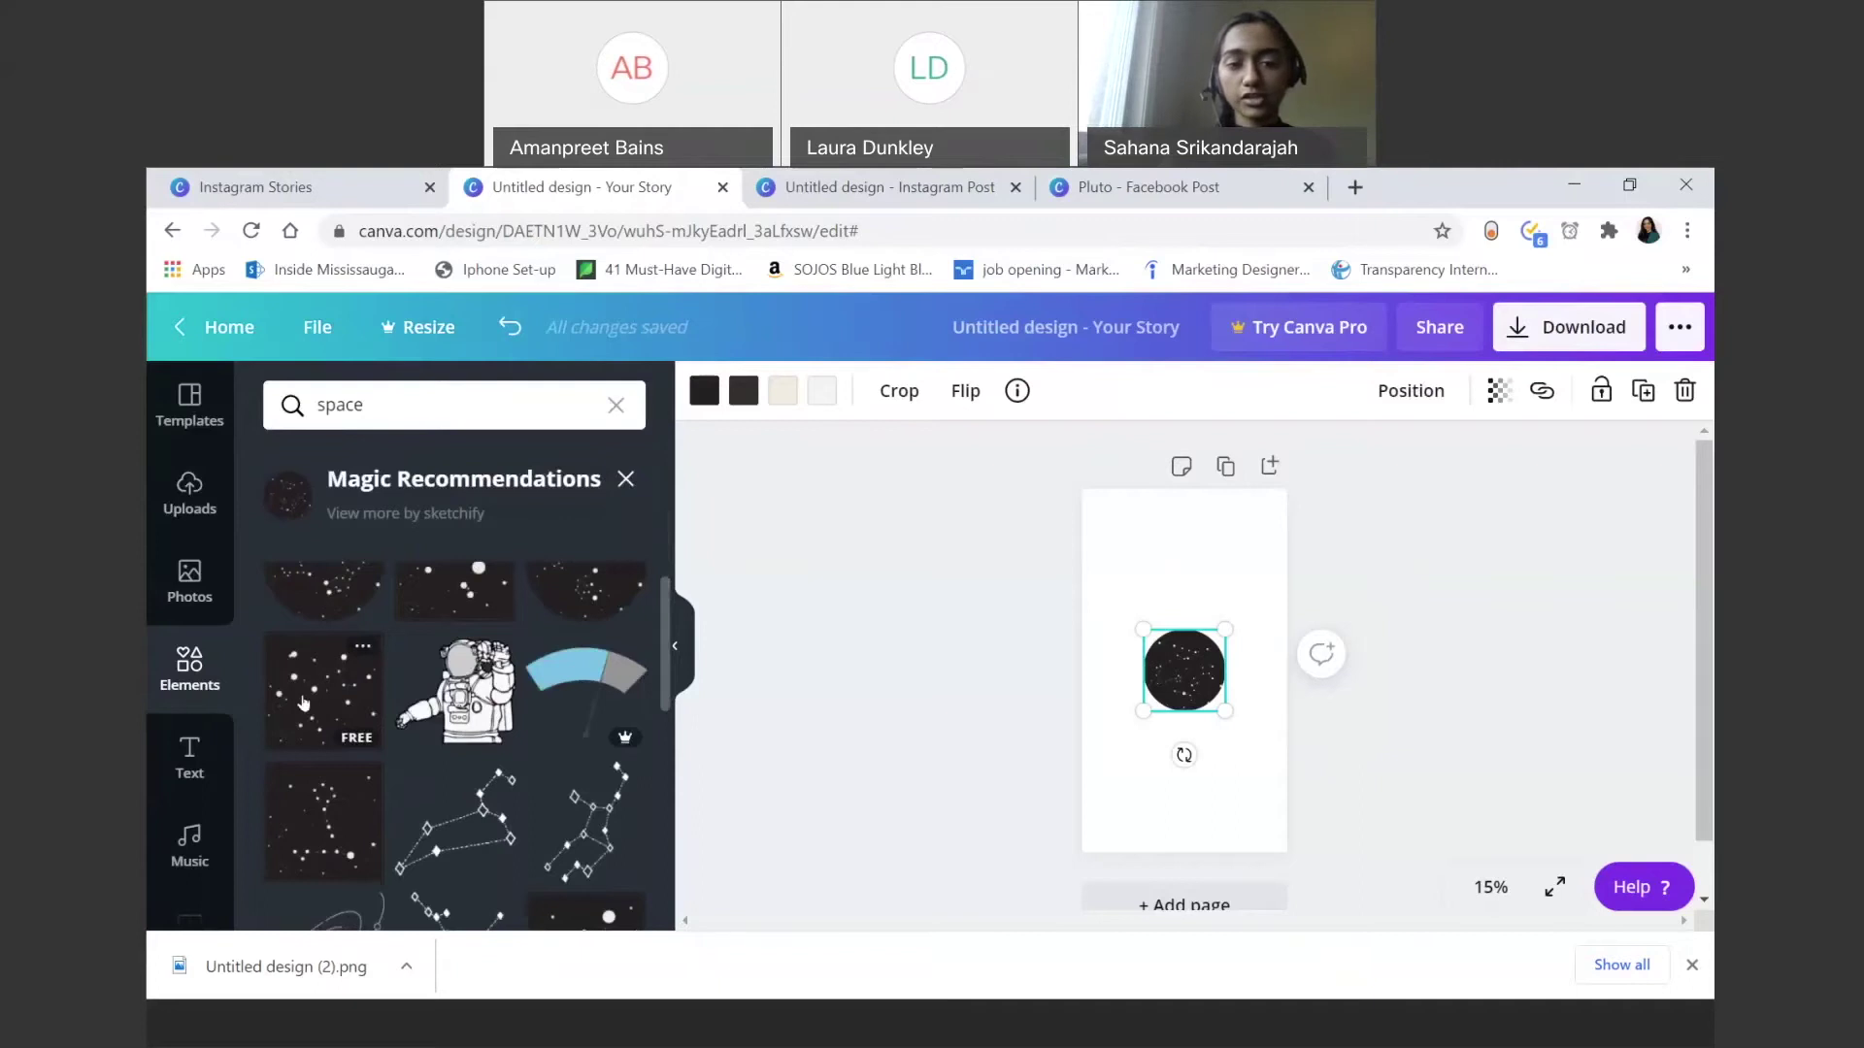
{"action": "left_click", "coordinate": [291, 685]}
{"action": "left_click_drag", "start_coordinate": [1204, 689], "coordinate": [1199, 774]}
{"action": "left_click", "coordinate": [1189, 677]}
{"action": "key", "text": "Delete"}
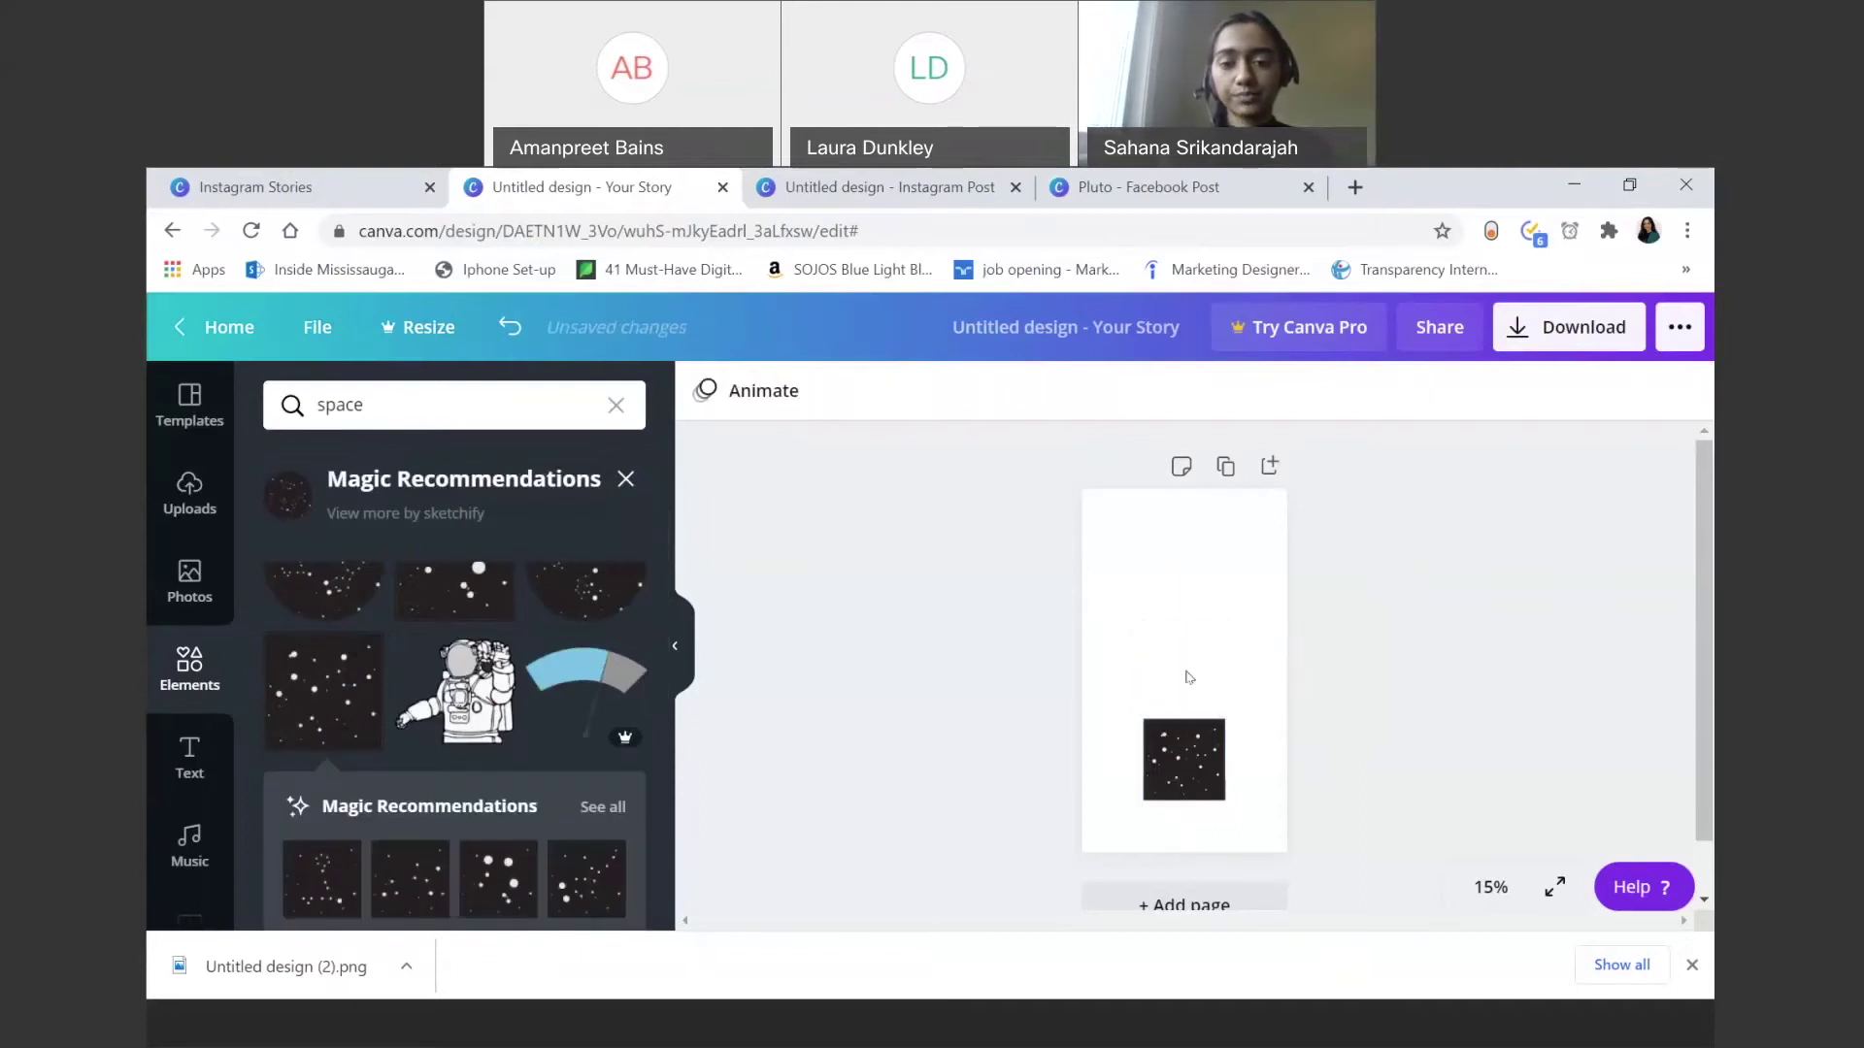
Step: Move the square starry graphic to the story's upper-left corner and enlarge it to cover the whole canvas
{"action": "left_click", "coordinate": [1197, 738]}
{"action": "left_click_drag", "start_coordinate": [1198, 737], "coordinate": [1124, 516]}
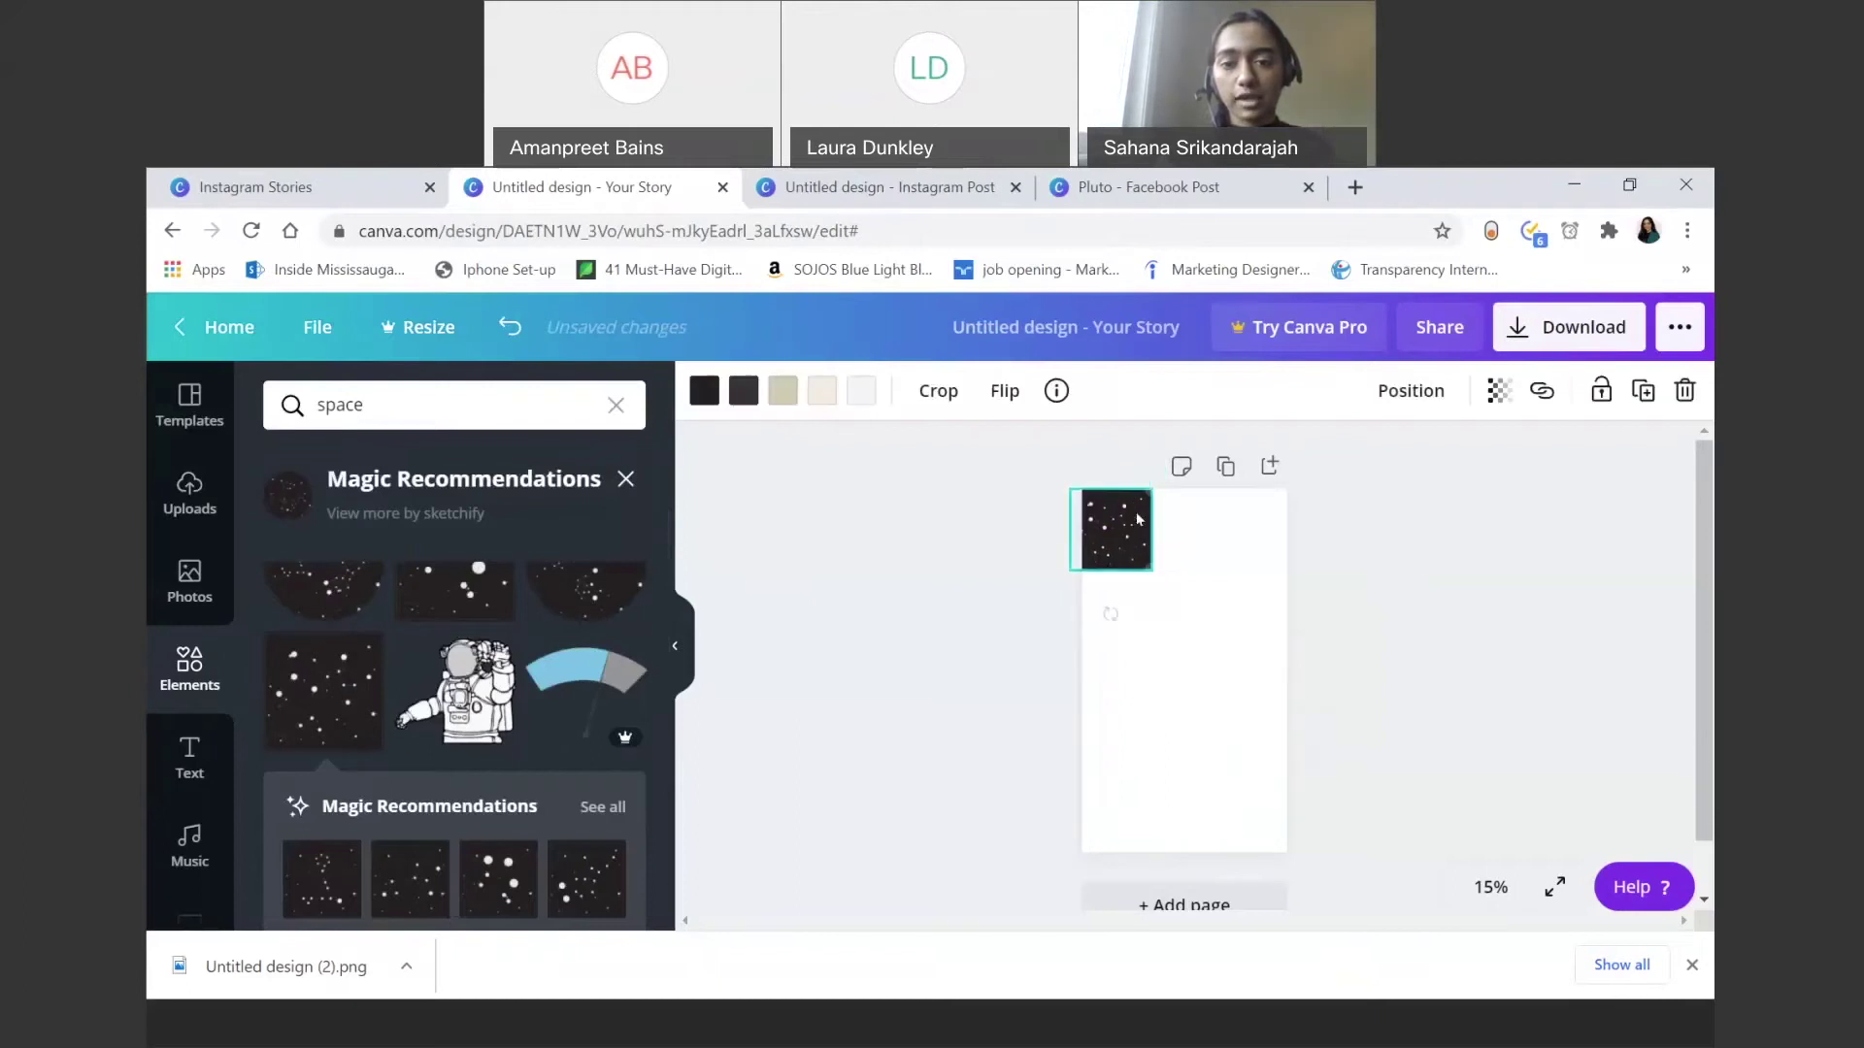
{"action": "left_click_drag", "start_coordinate": [1172, 606], "coordinate": [1344, 1027]}
{"action": "left_click_drag", "start_coordinate": [1068, 479], "coordinate": [744, 277]}
{"action": "left_click", "coordinate": [761, 561]}
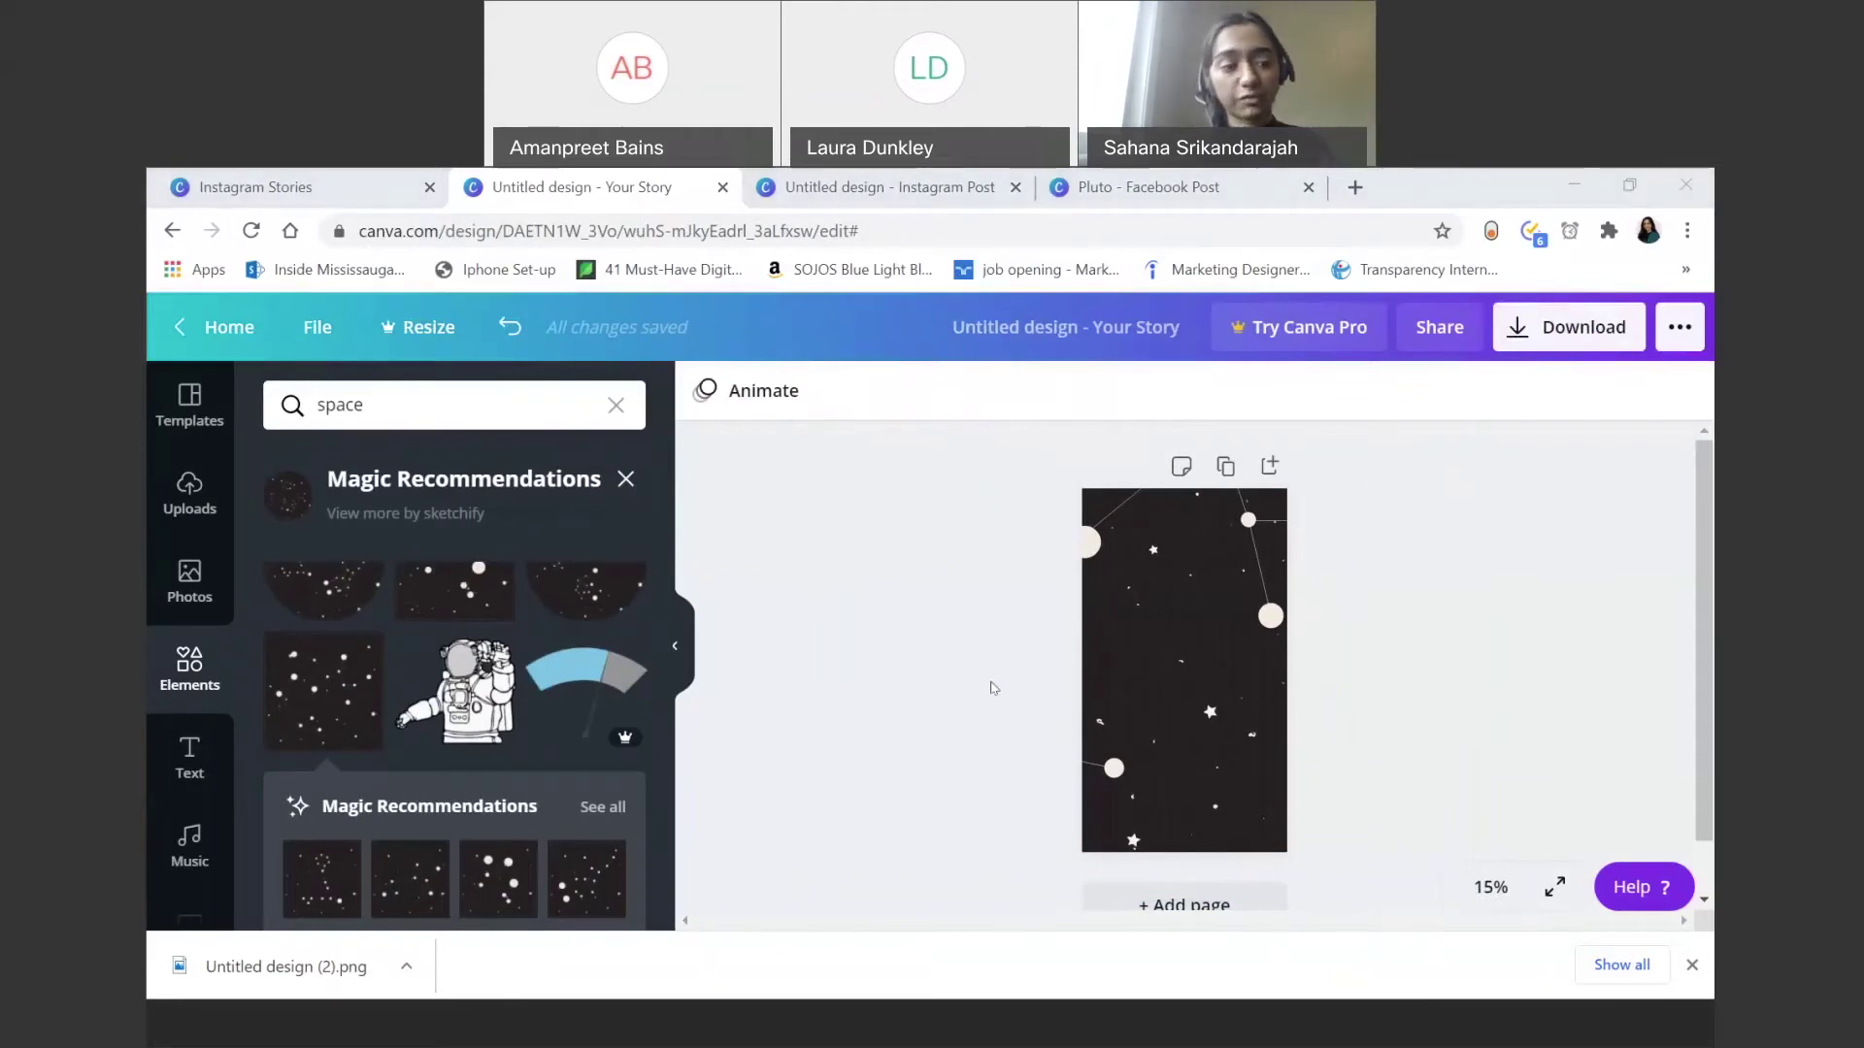
Step: Add the uploaded purple ice cream photo to the story and position it near the middle of the canvas
{"action": "left_click", "coordinate": [192, 492]}
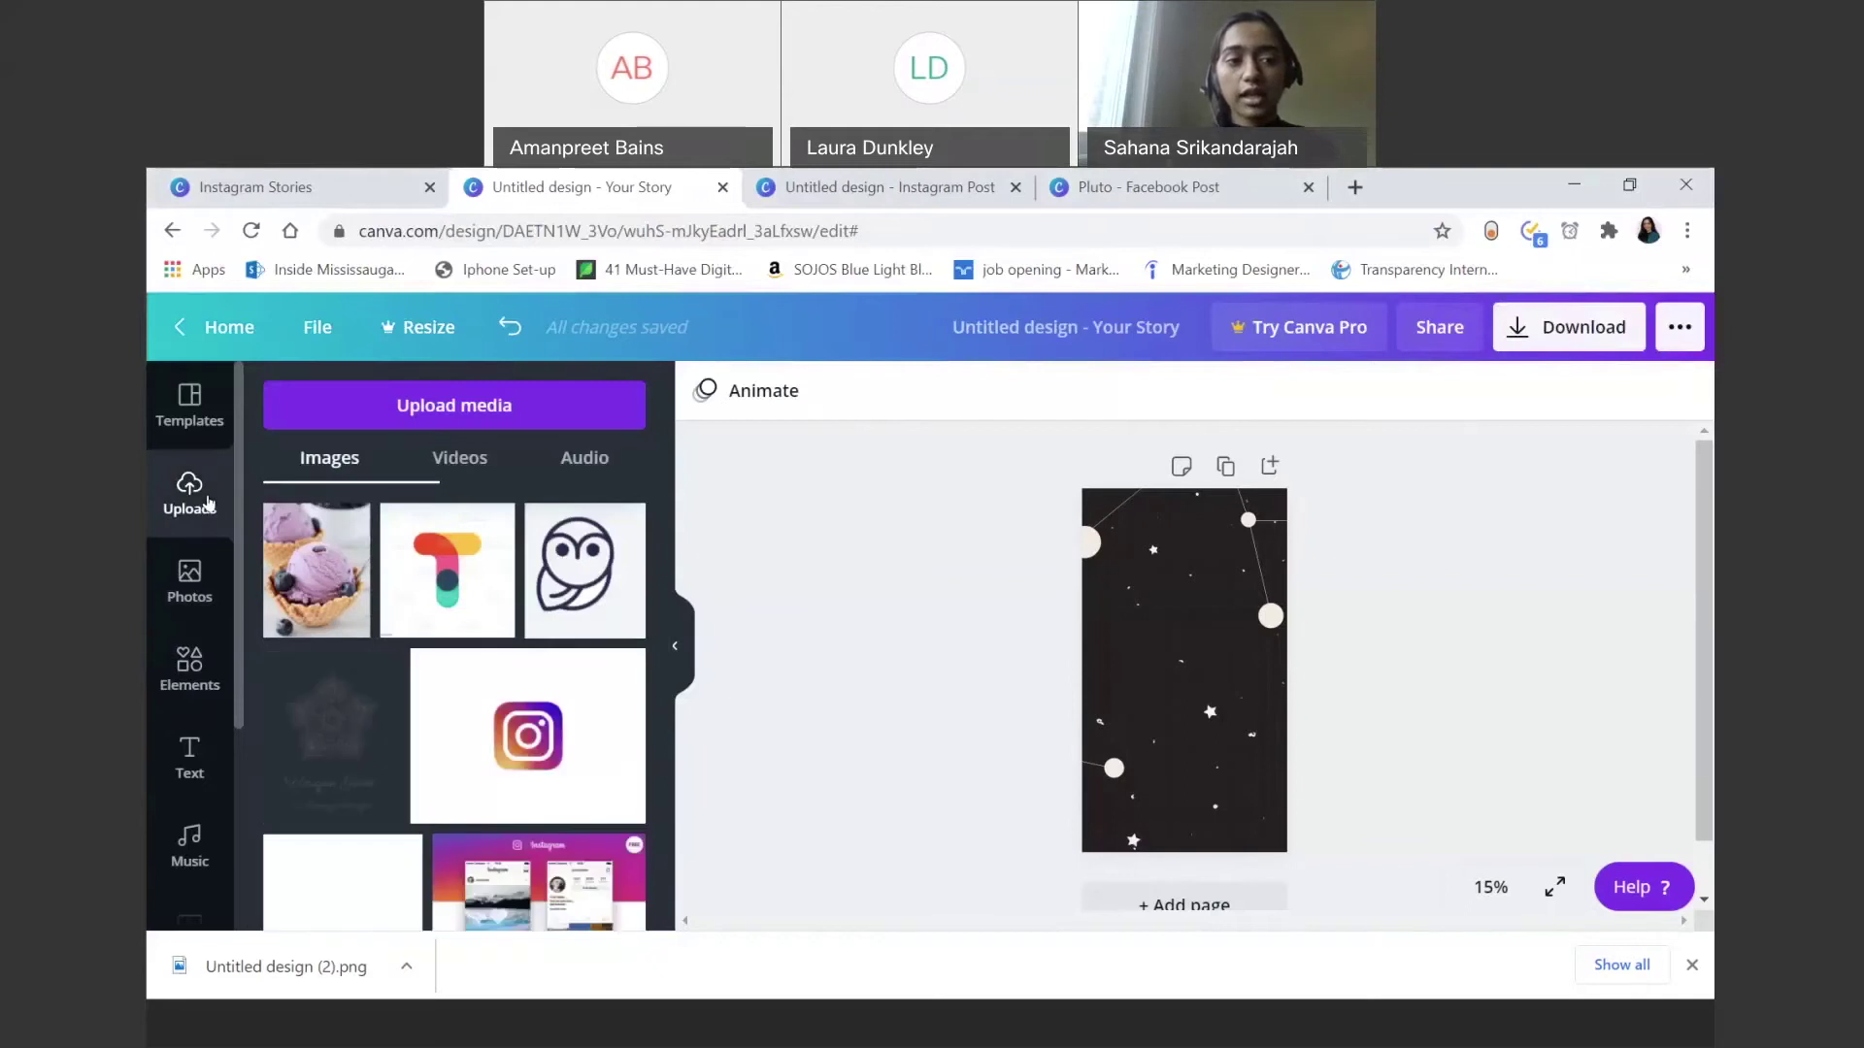
{"action": "left_click", "coordinate": [288, 587]}
{"action": "left_click_drag", "start_coordinate": [1157, 701], "coordinate": [1171, 663]}
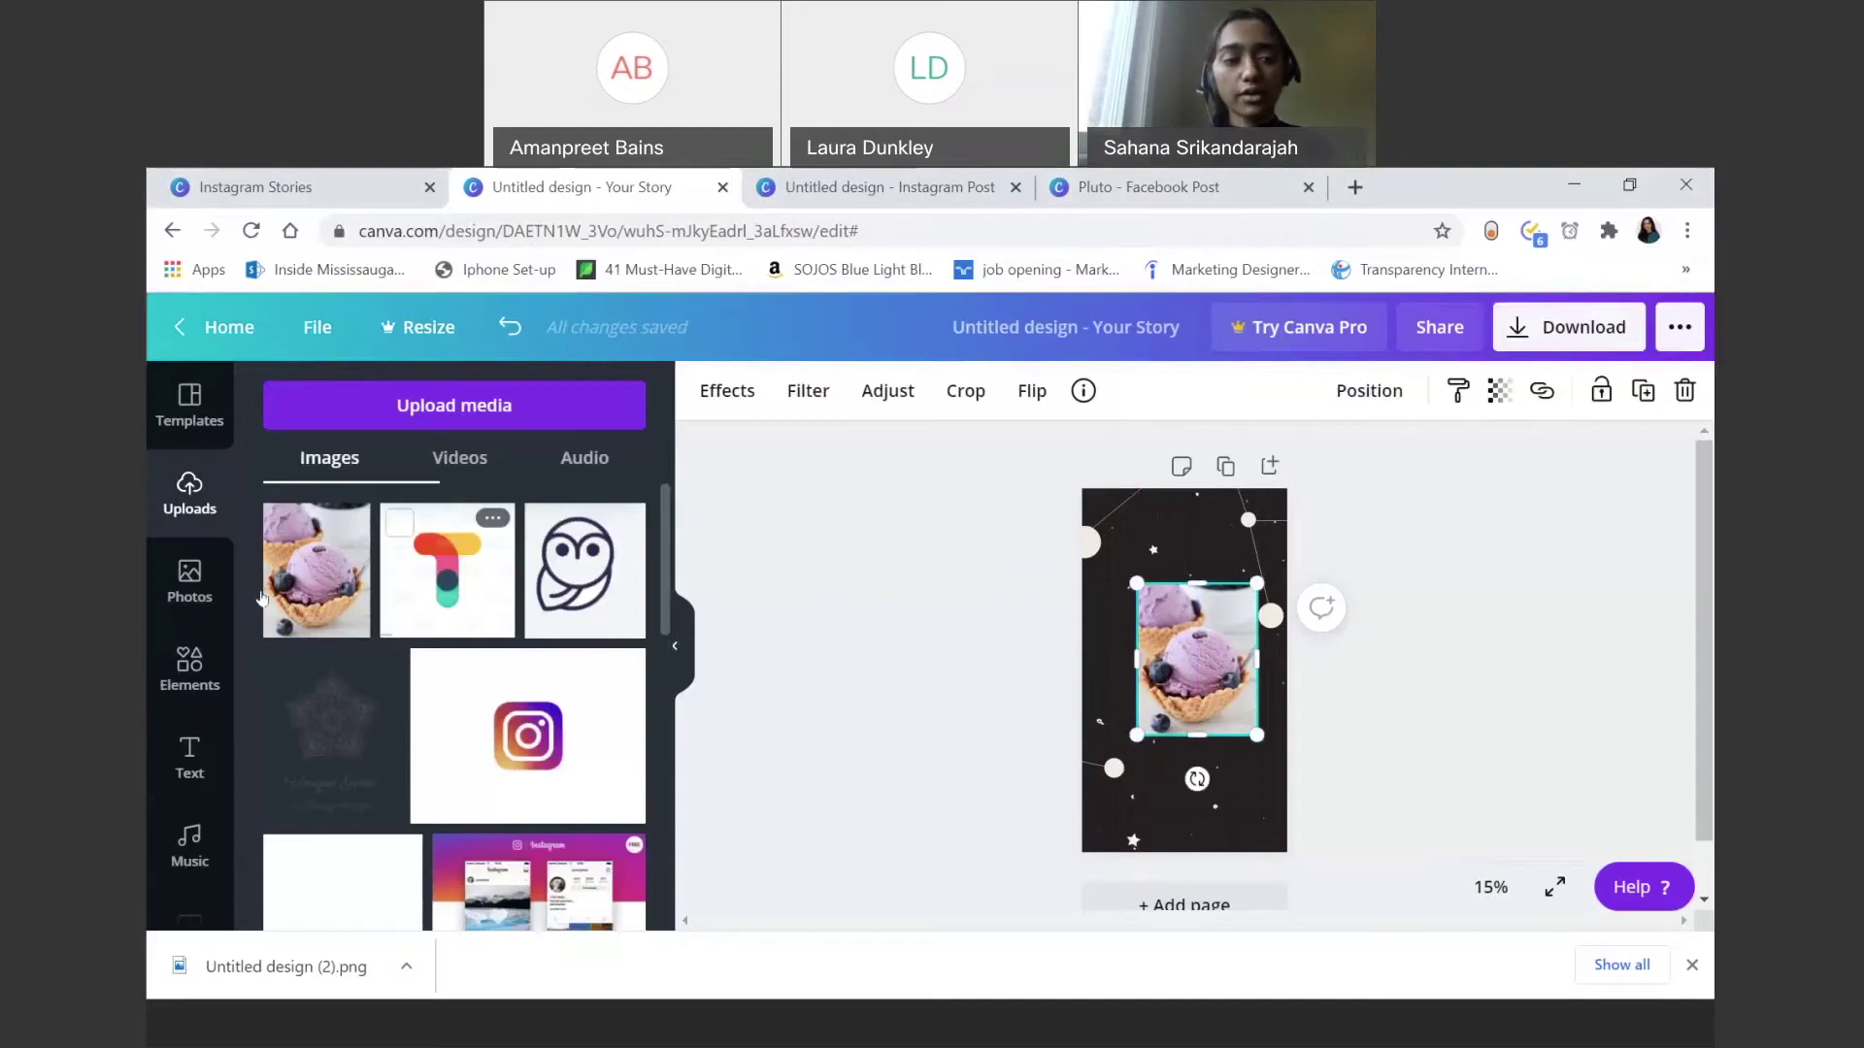
Step: Clear the "space" element search, add the scalloped-edge frame and place it in the upper part of the story
{"action": "left_click", "coordinate": [184, 688]}
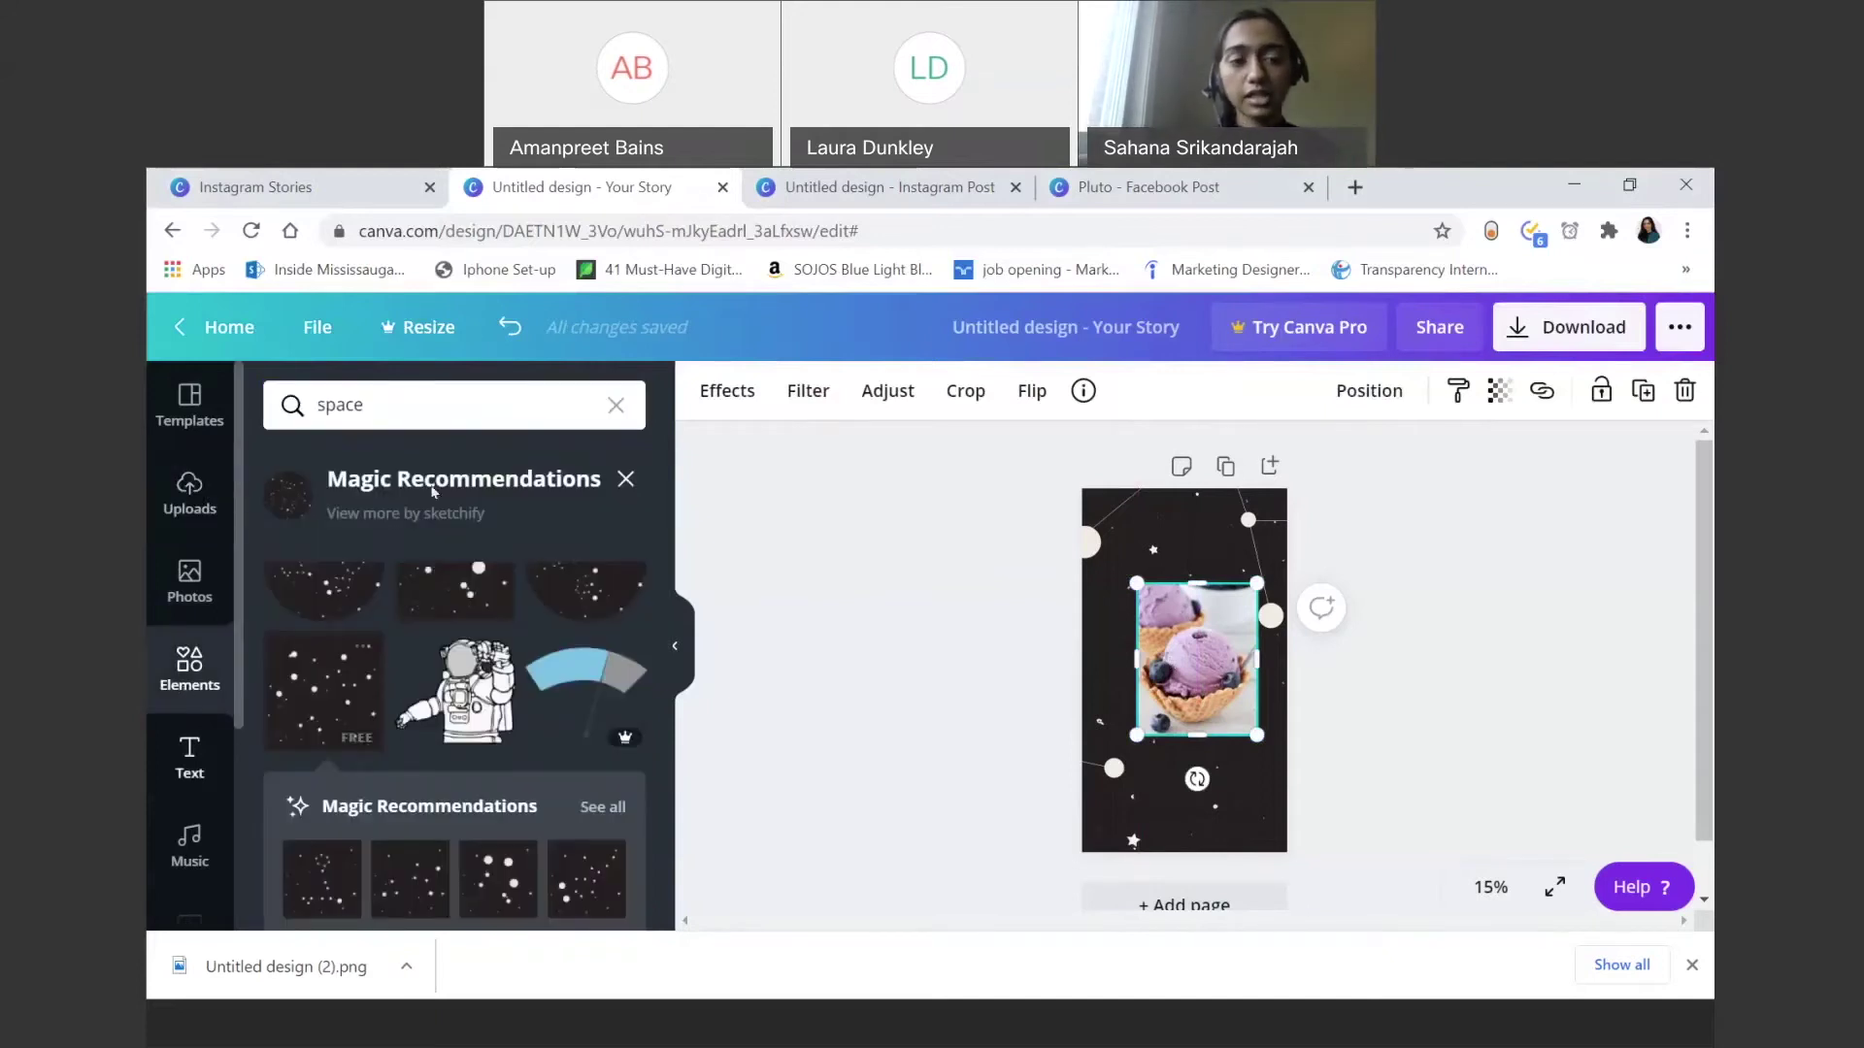
{"action": "left_click", "coordinate": [626, 480]}
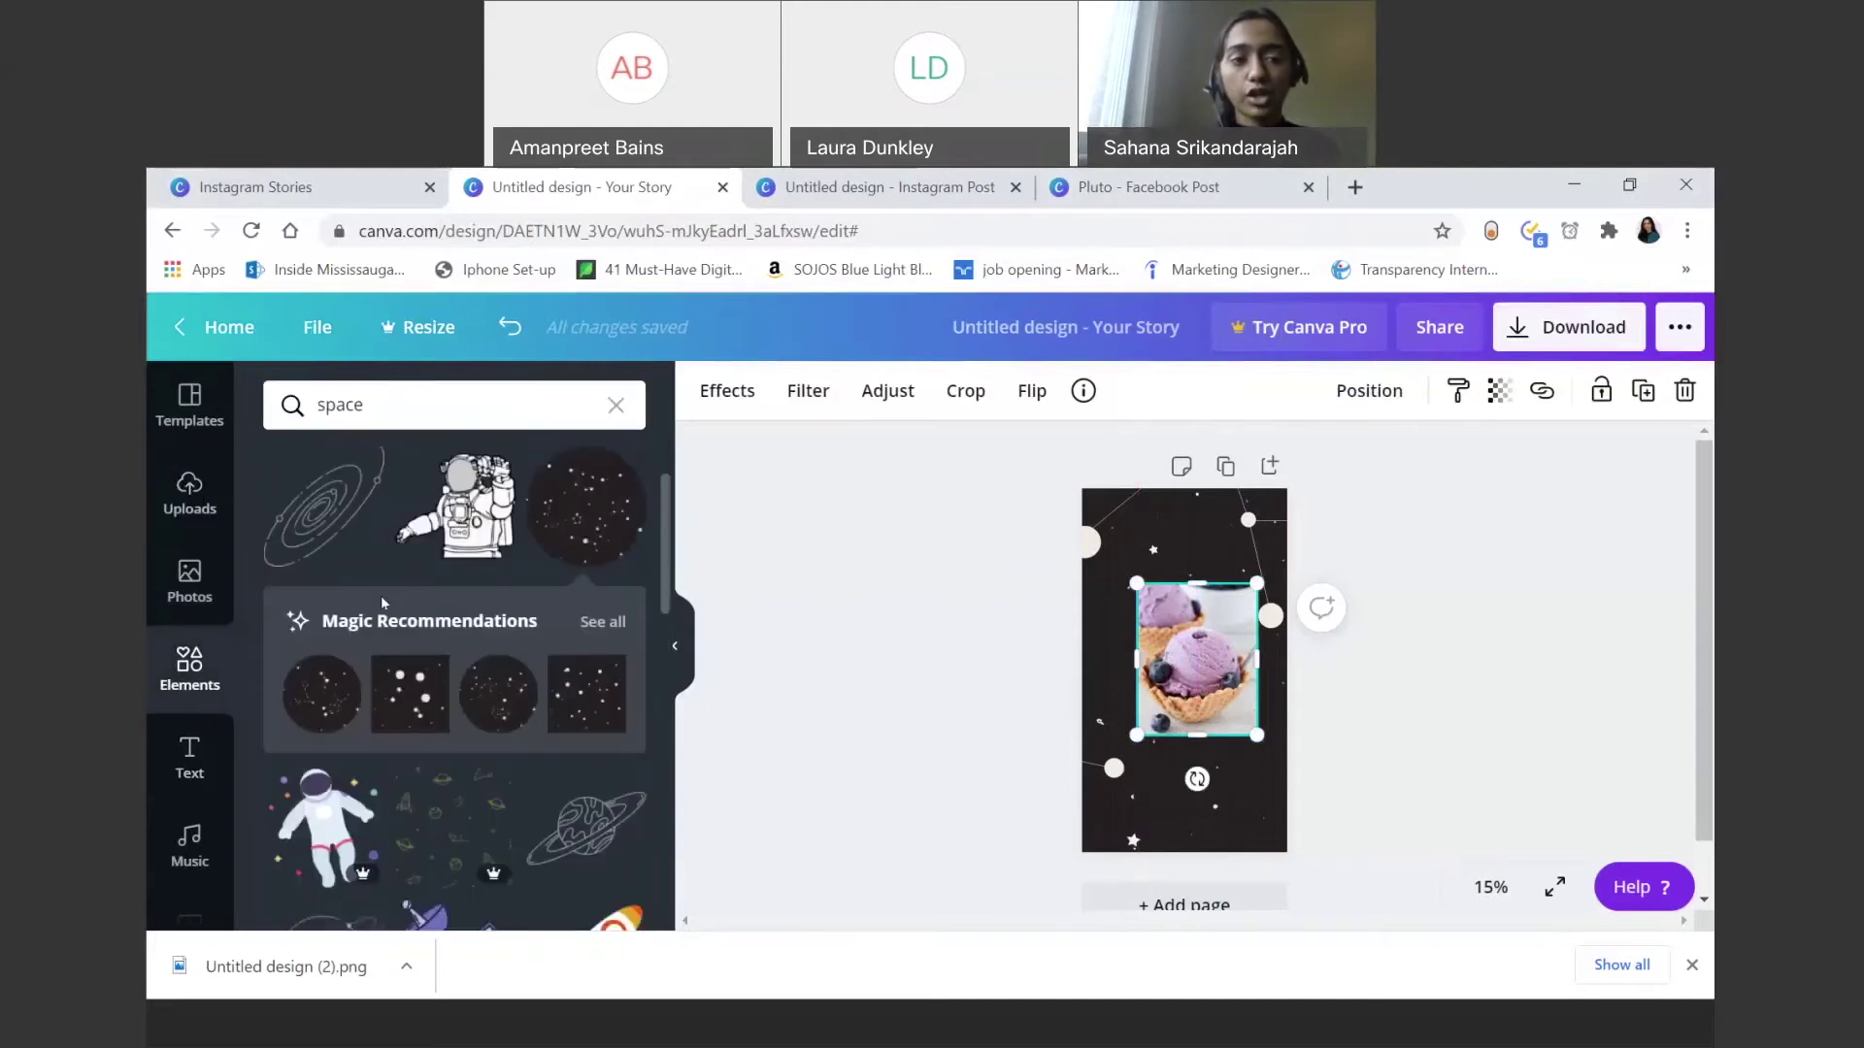
{"action": "left_click", "coordinate": [617, 406]}
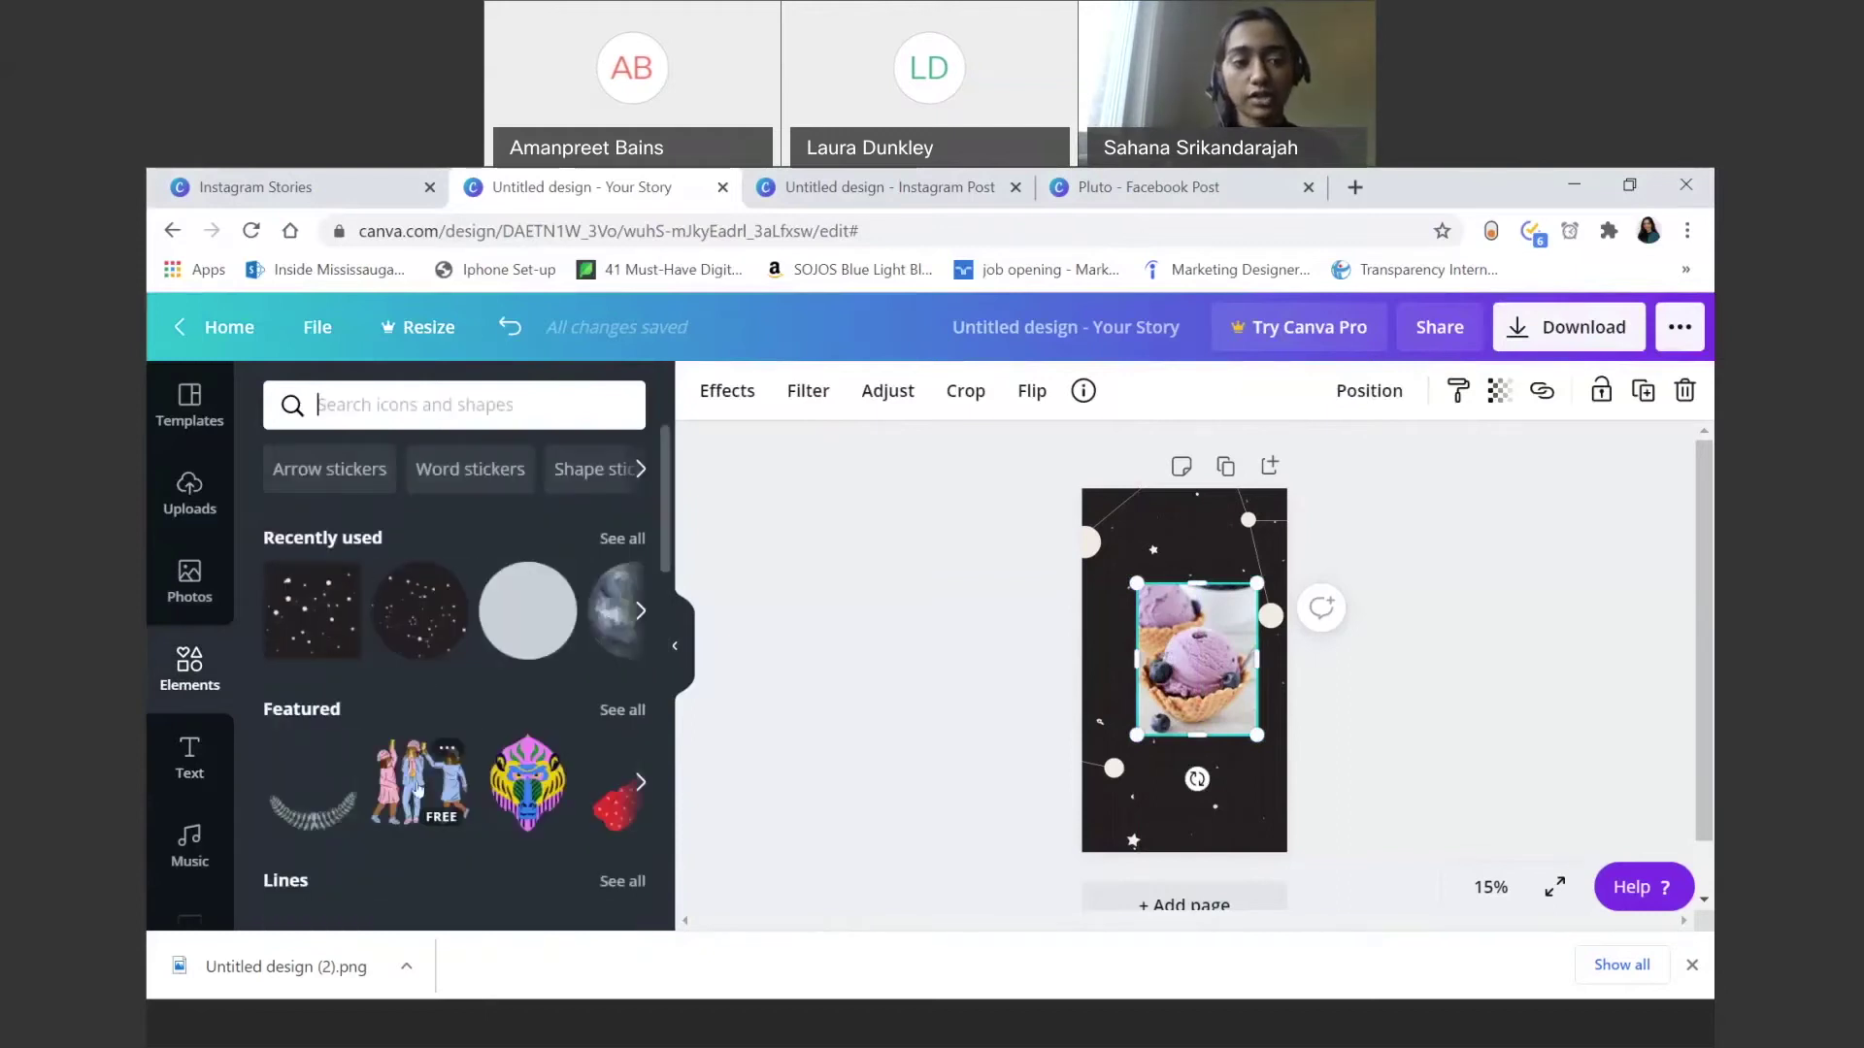
{"action": "scroll", "coordinate": [419, 788], "scroll_direction": "down", "scroll_amount": 4}
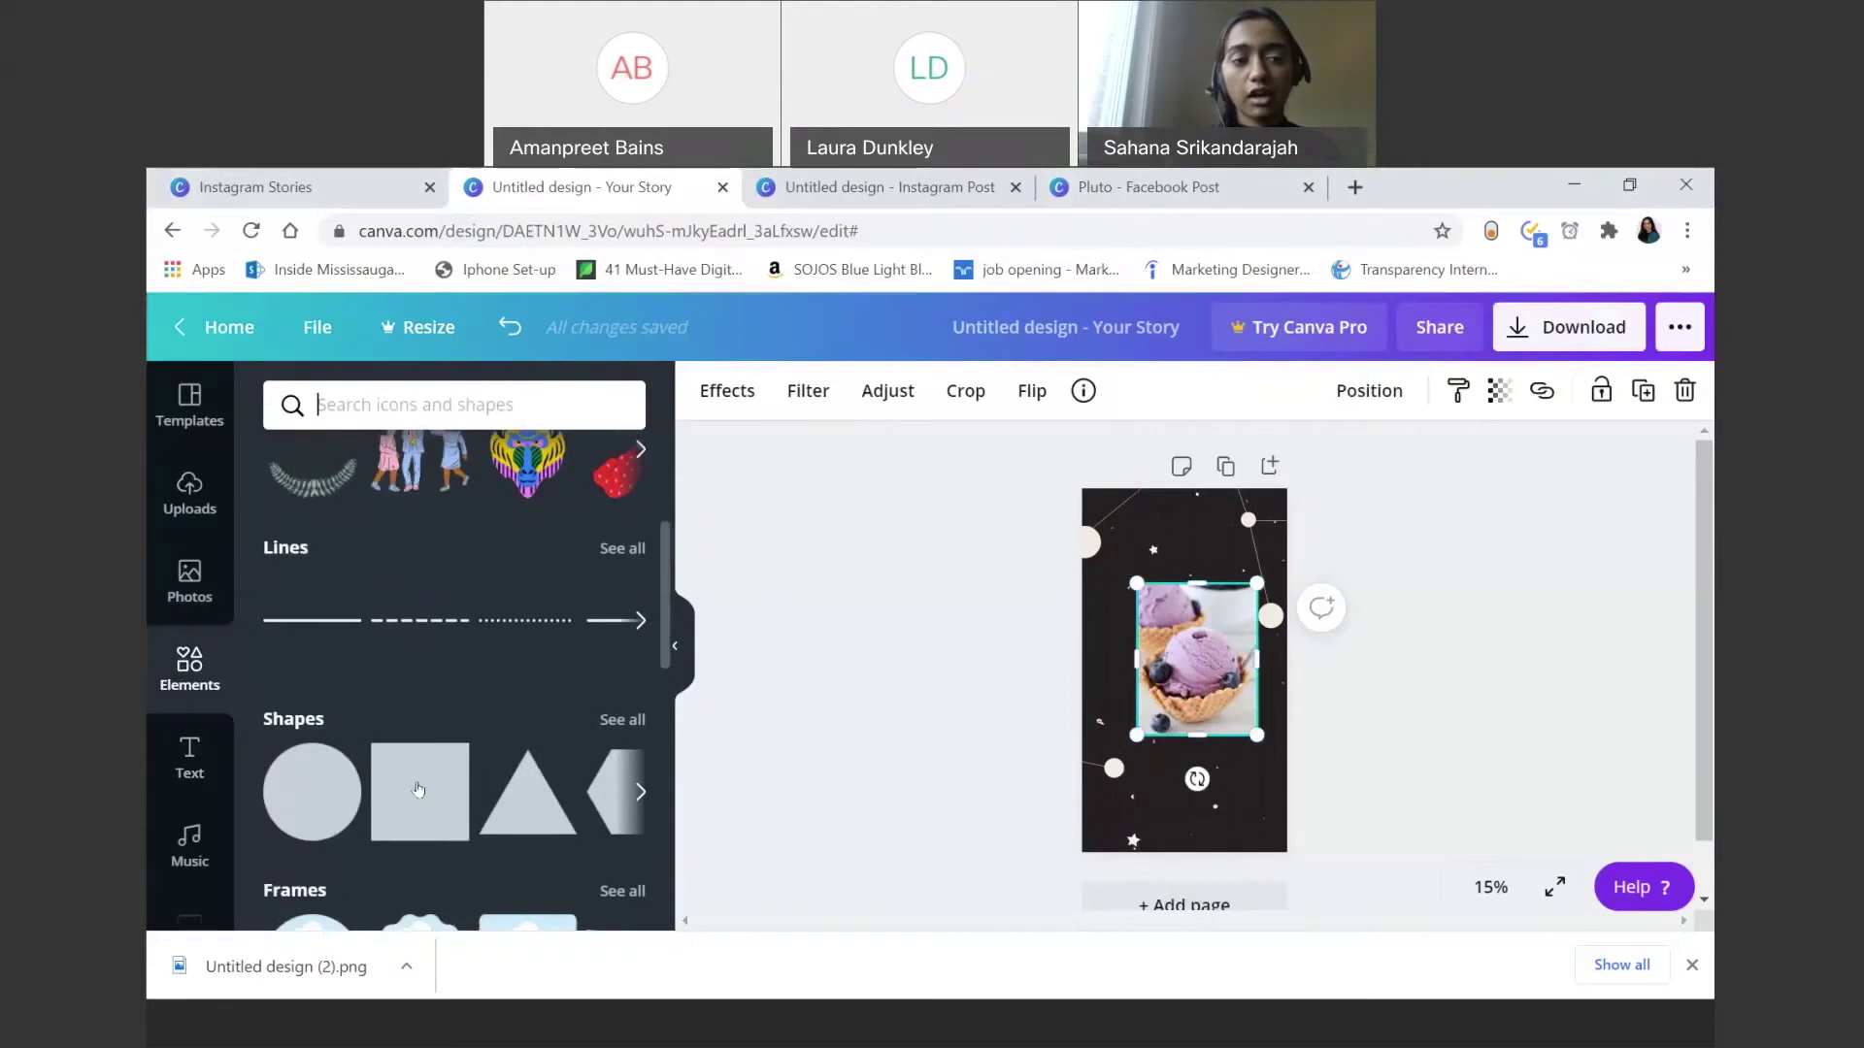
{"action": "scroll", "coordinate": [351, 699], "scroll_direction": "down", "scroll_amount": 3}
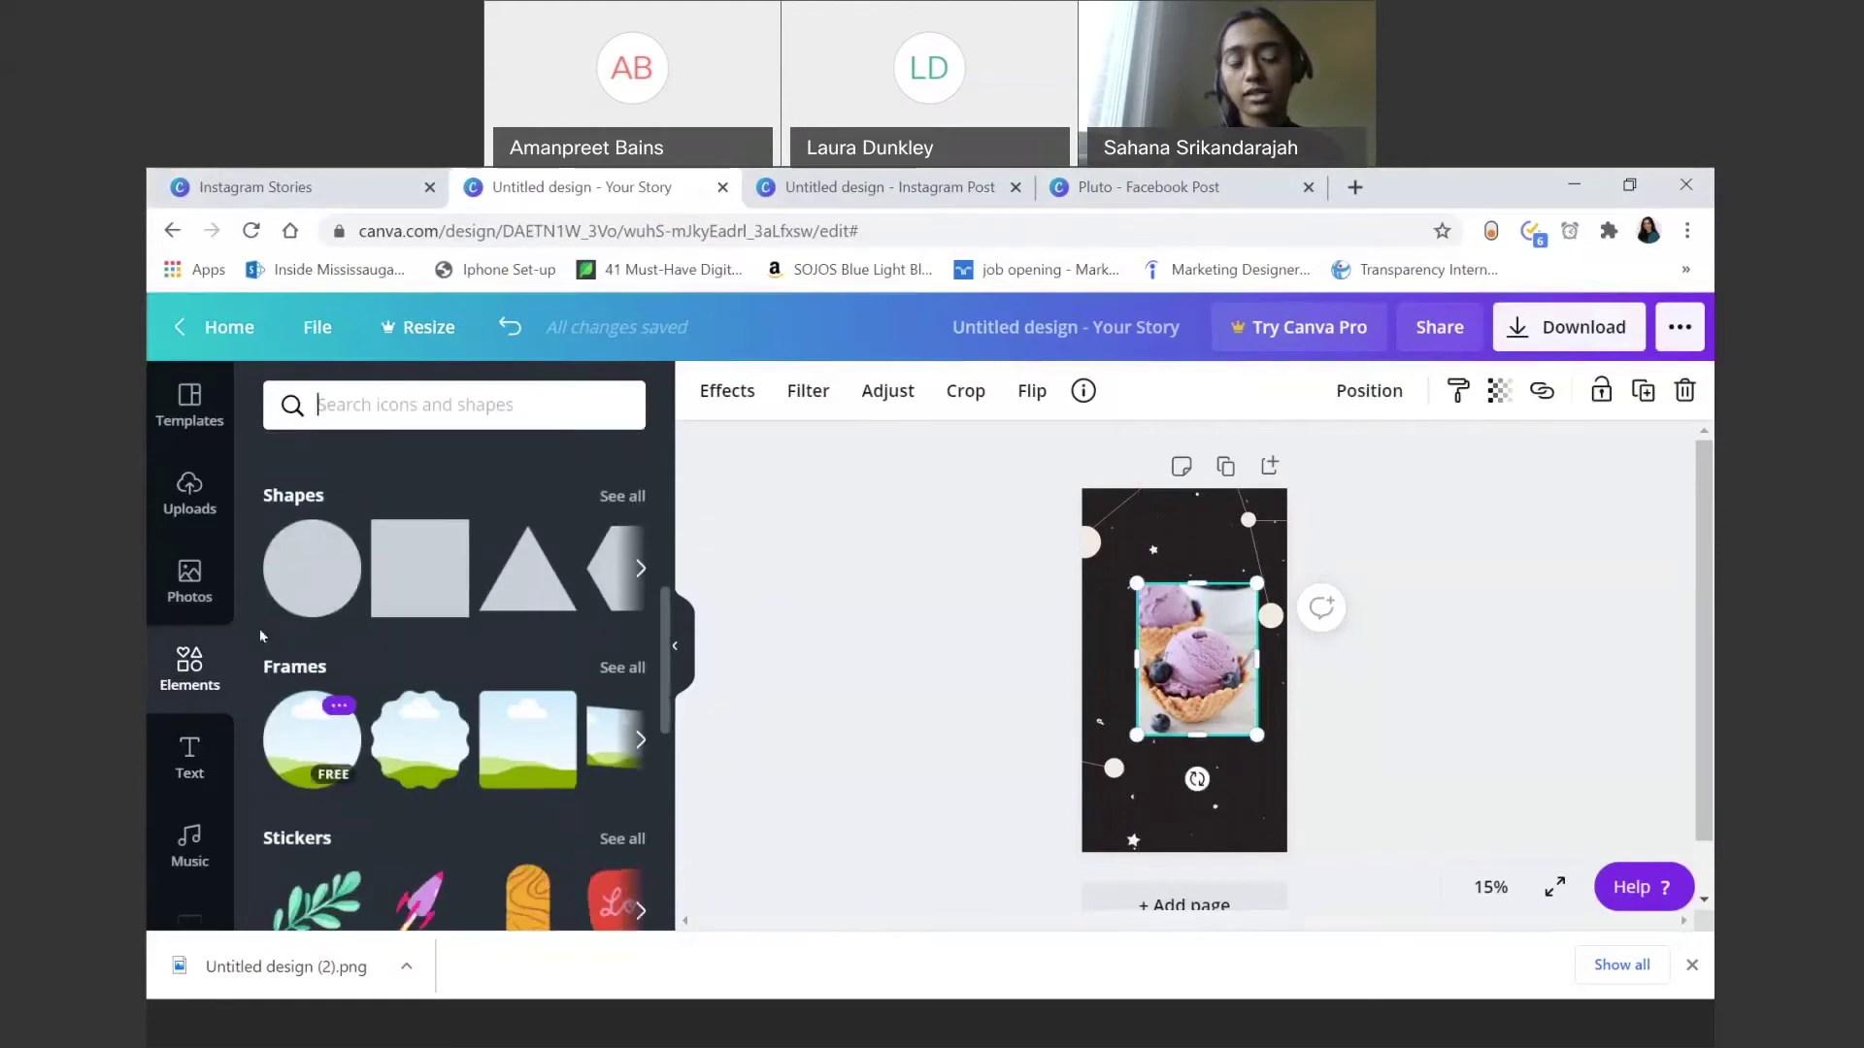
{"action": "left_click", "coordinate": [417, 732]}
{"action": "left_click_drag", "start_coordinate": [1189, 670], "coordinate": [1189, 555]}
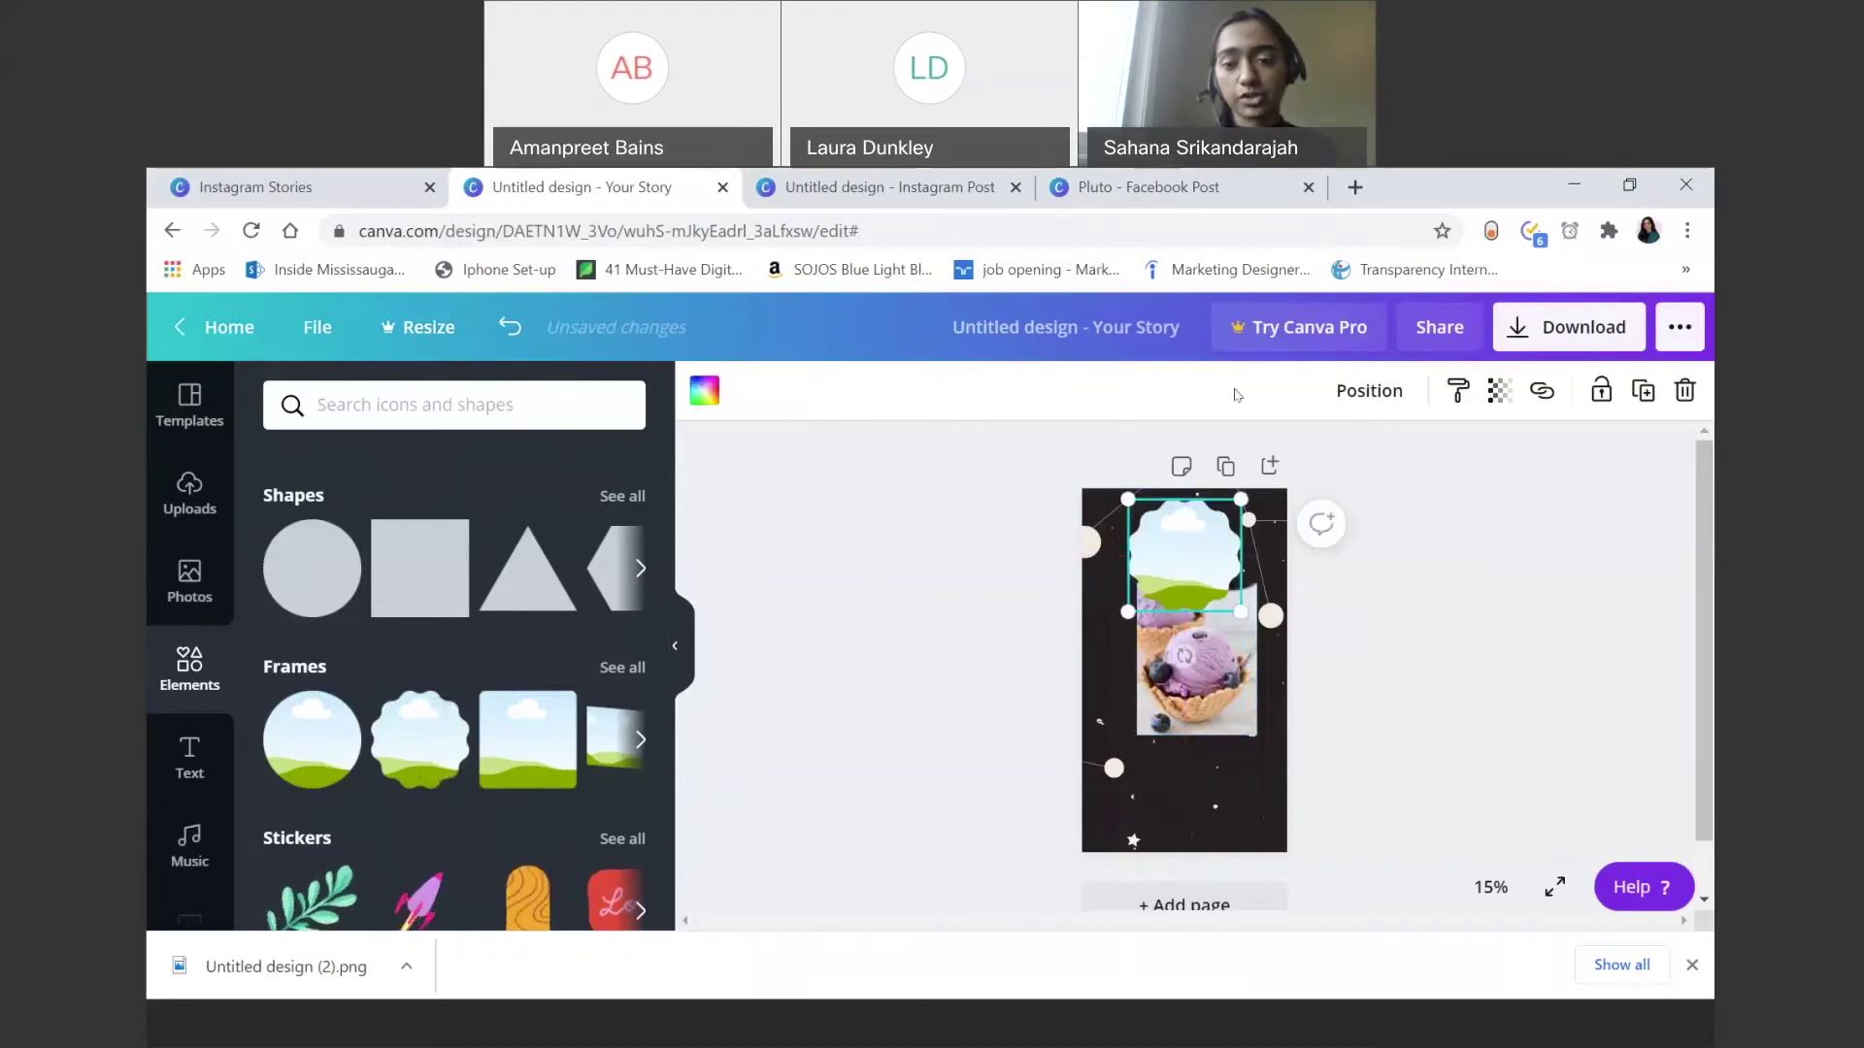
Step: Fill the scalloped frame with the ice cream photo and enlarge it to the story's full width along the upper edge
{"action": "left_click", "coordinate": [1218, 683]}
{"action": "left_click_drag", "start_coordinate": [1218, 683], "coordinate": [1218, 694]}
{"action": "left_click_drag", "start_coordinate": [1103, 659], "coordinate": [1147, 587]}
{"action": "left_click_drag", "start_coordinate": [1207, 640], "coordinate": [1302, 712]}
{"action": "left_click_drag", "start_coordinate": [1159, 592], "coordinate": [1159, 553]}
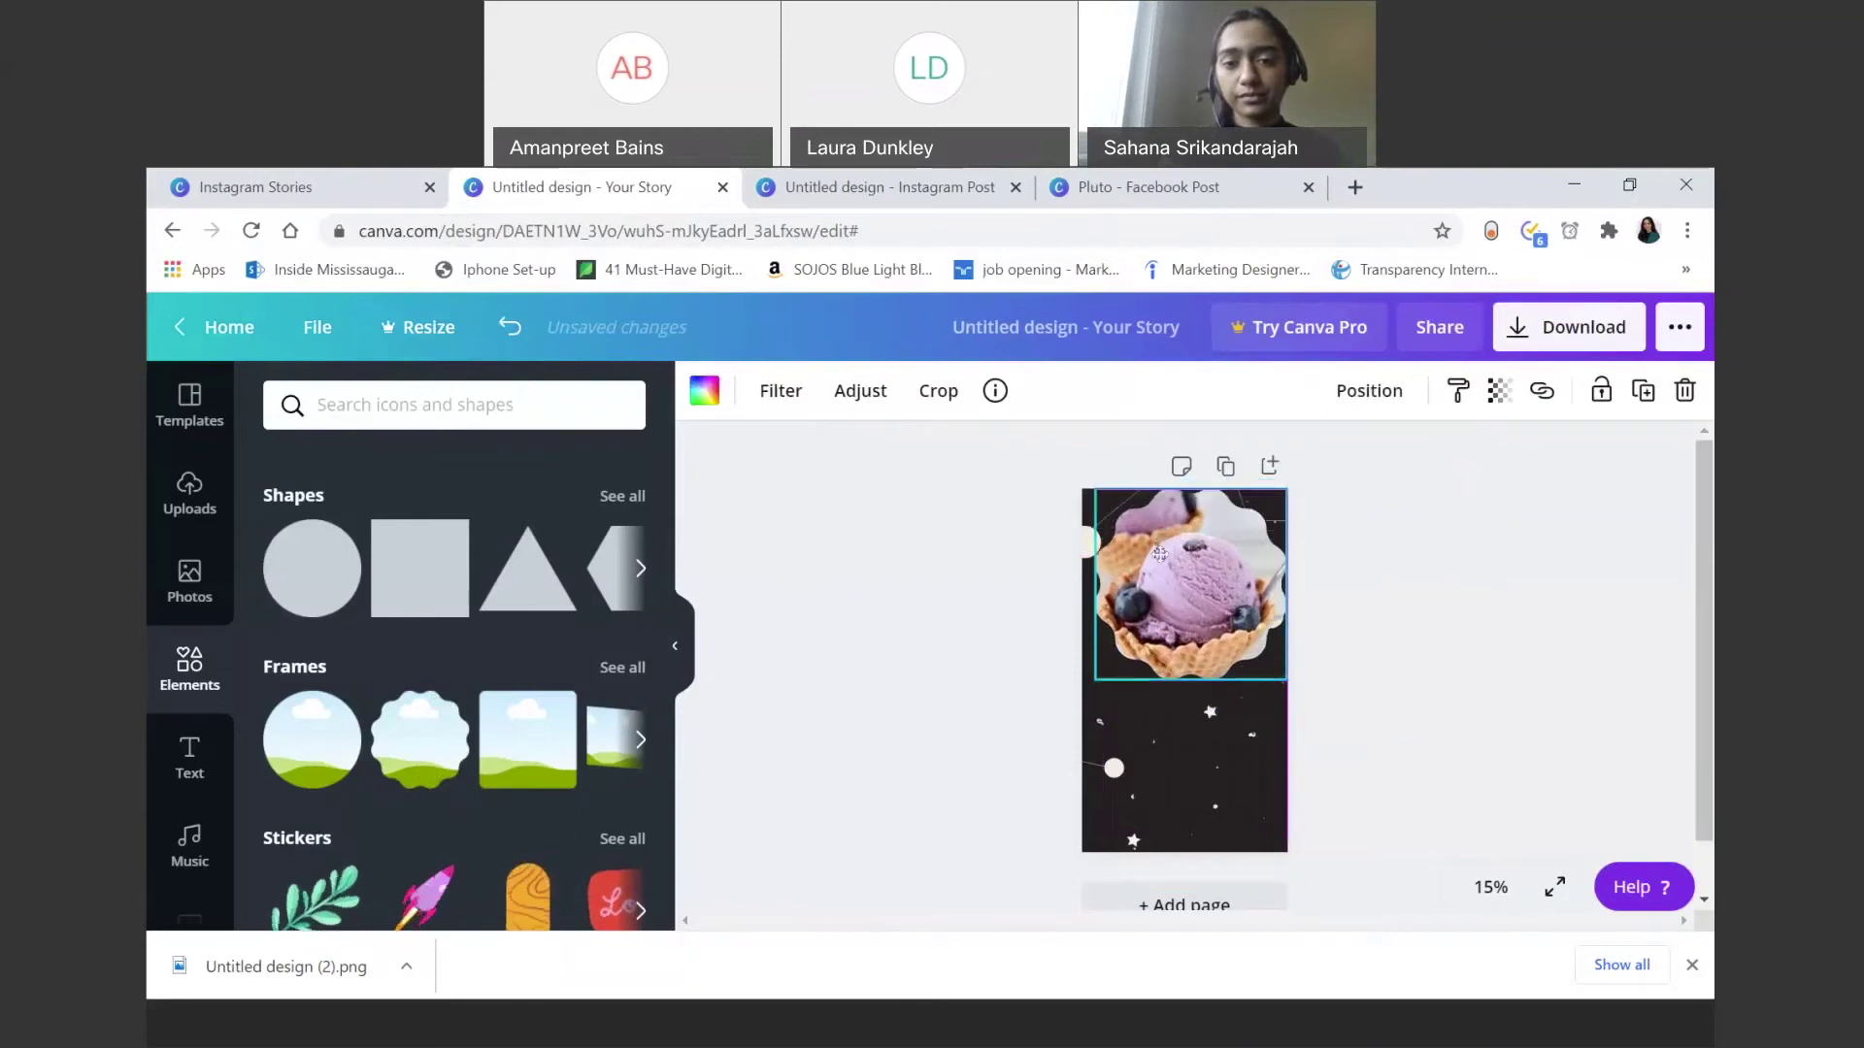
{"action": "left_click_drag", "start_coordinate": [1095, 679], "coordinate": [1081, 679]}
{"action": "left_click", "coordinate": [752, 560]}
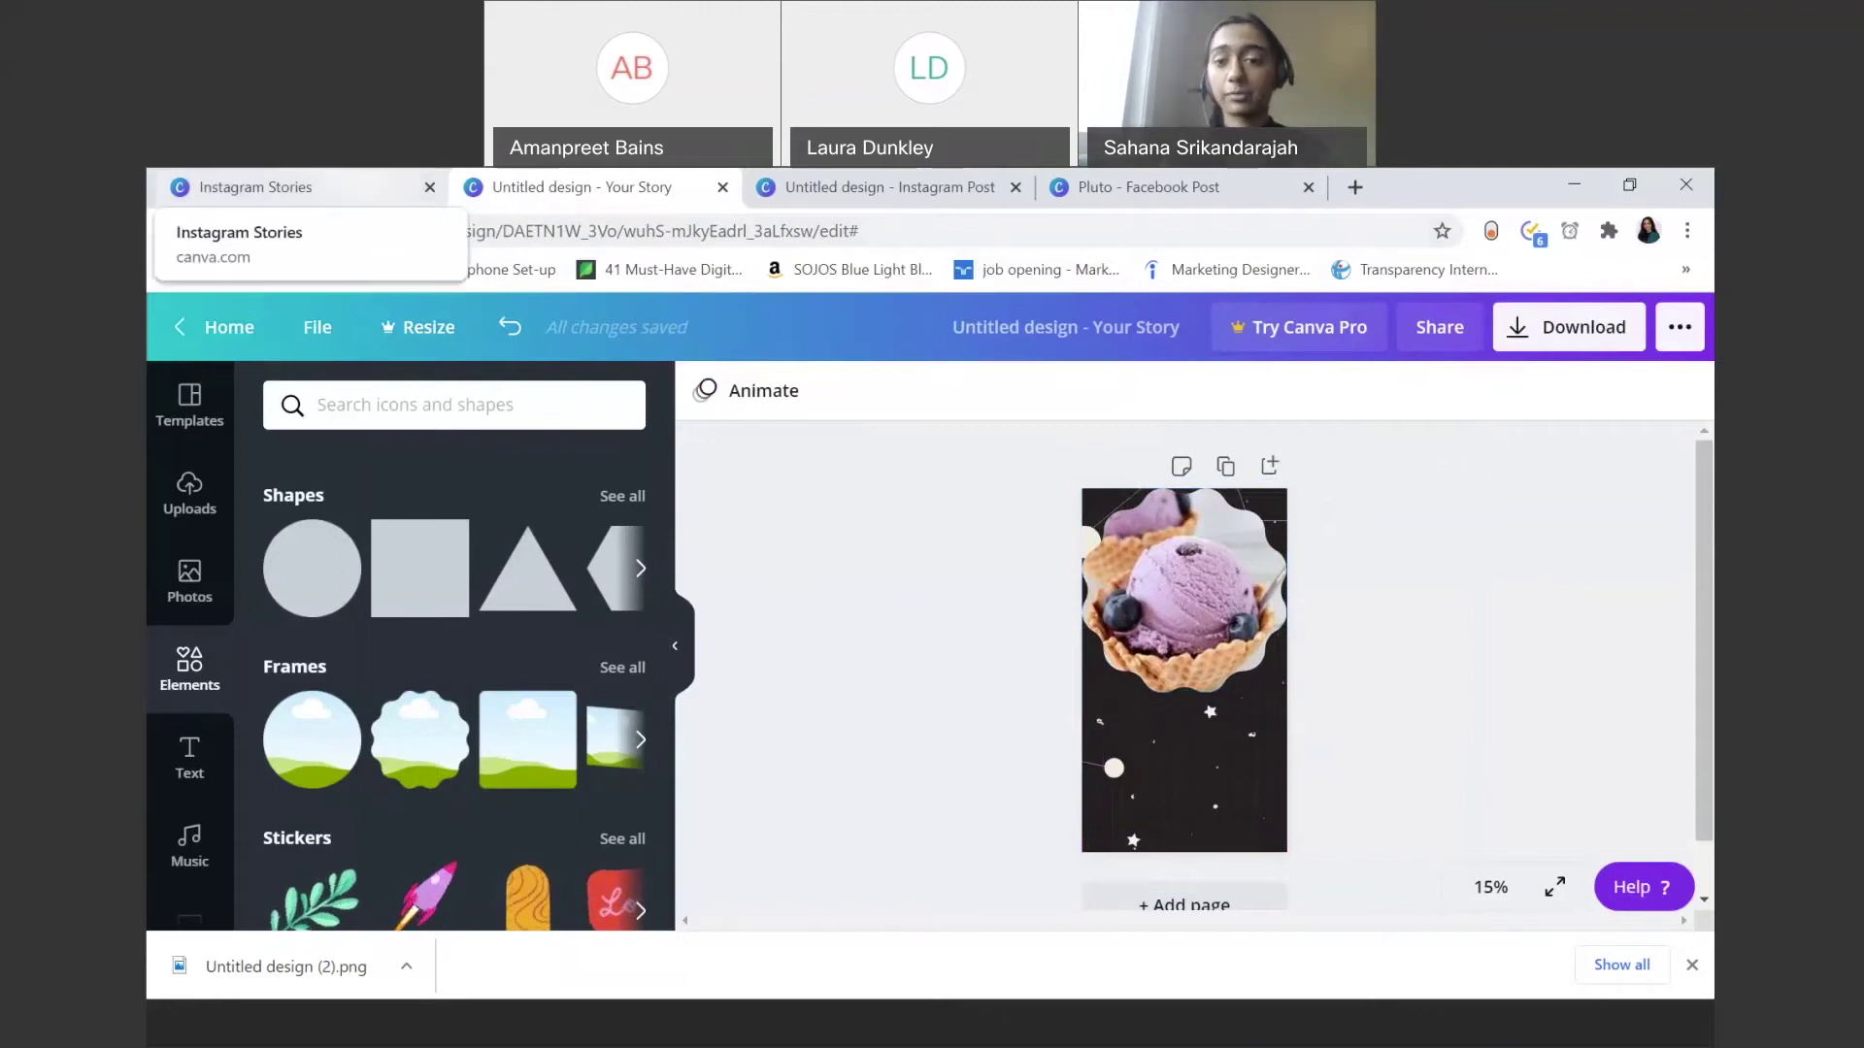
Step: Copy the "New Ice Cream Alert" and "Pluto" texts from the Pluto Instagram Post into the story, below the ice cream photo
{"action": "left_click", "coordinate": [777, 213]}
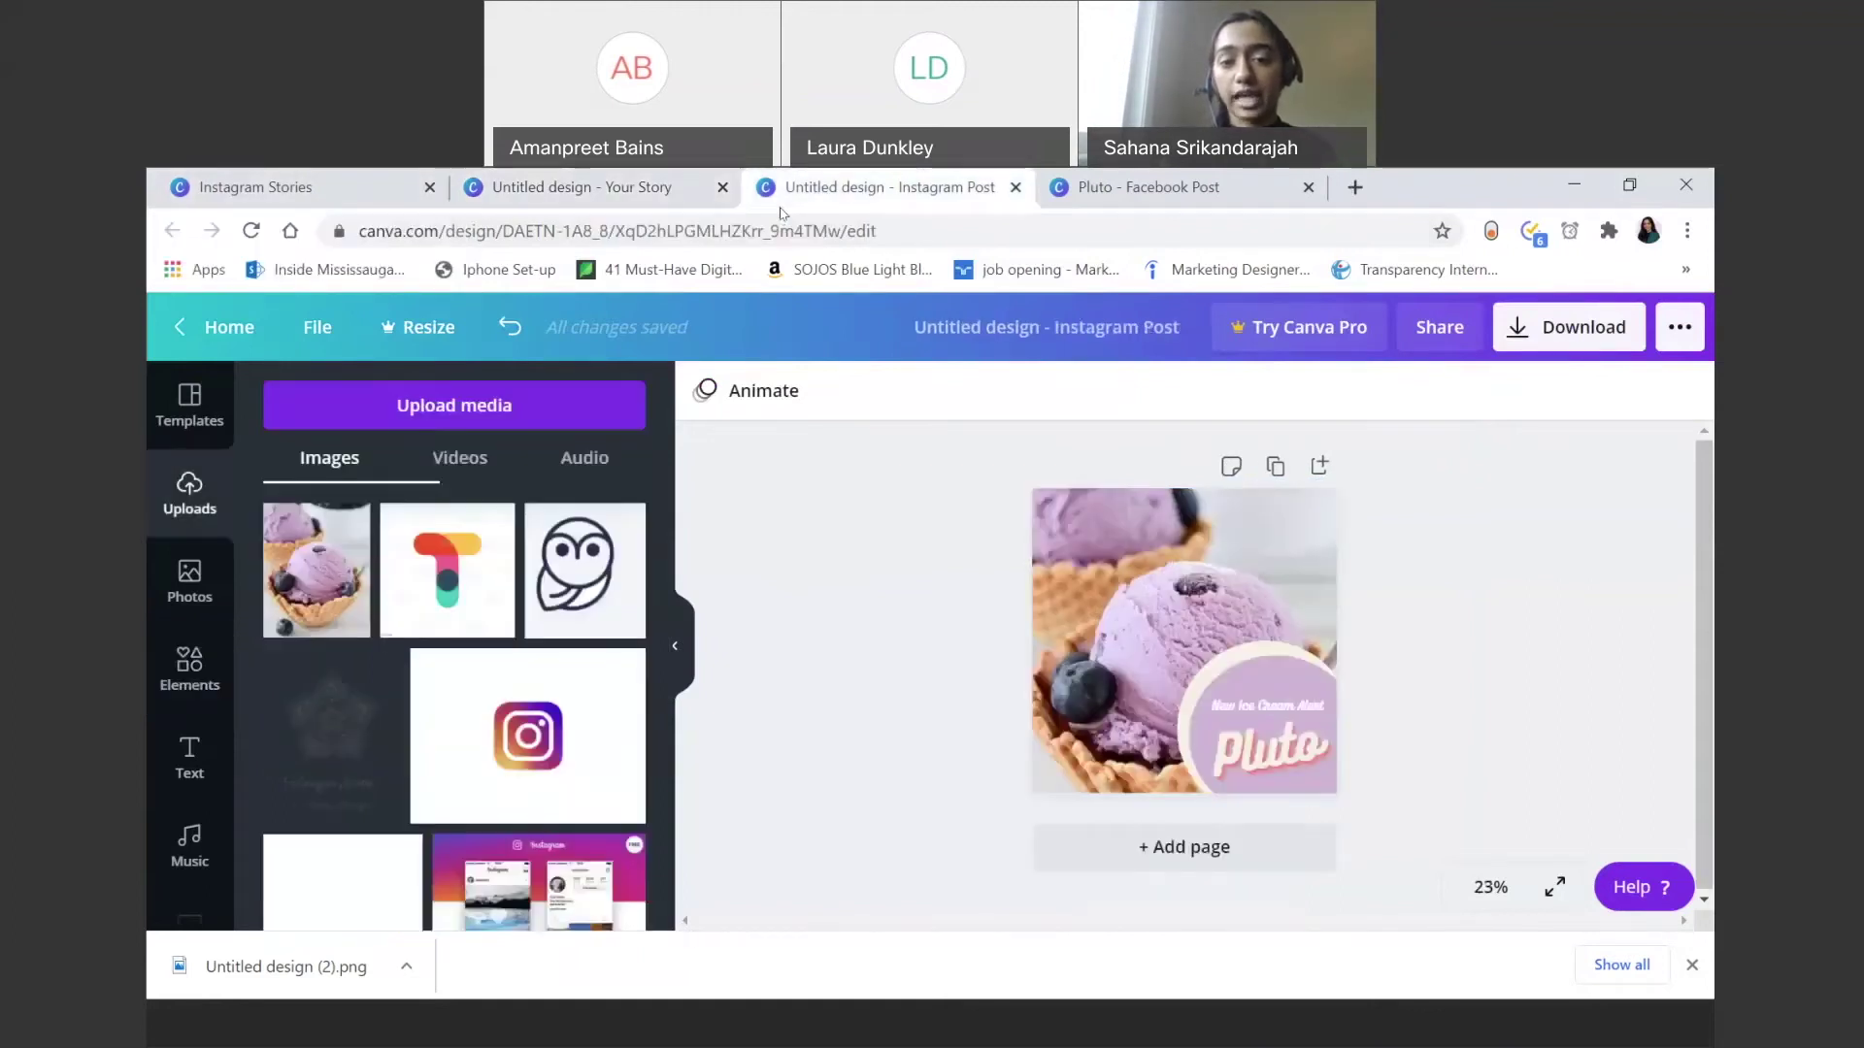
{"action": "left_click", "coordinate": [1270, 745]}
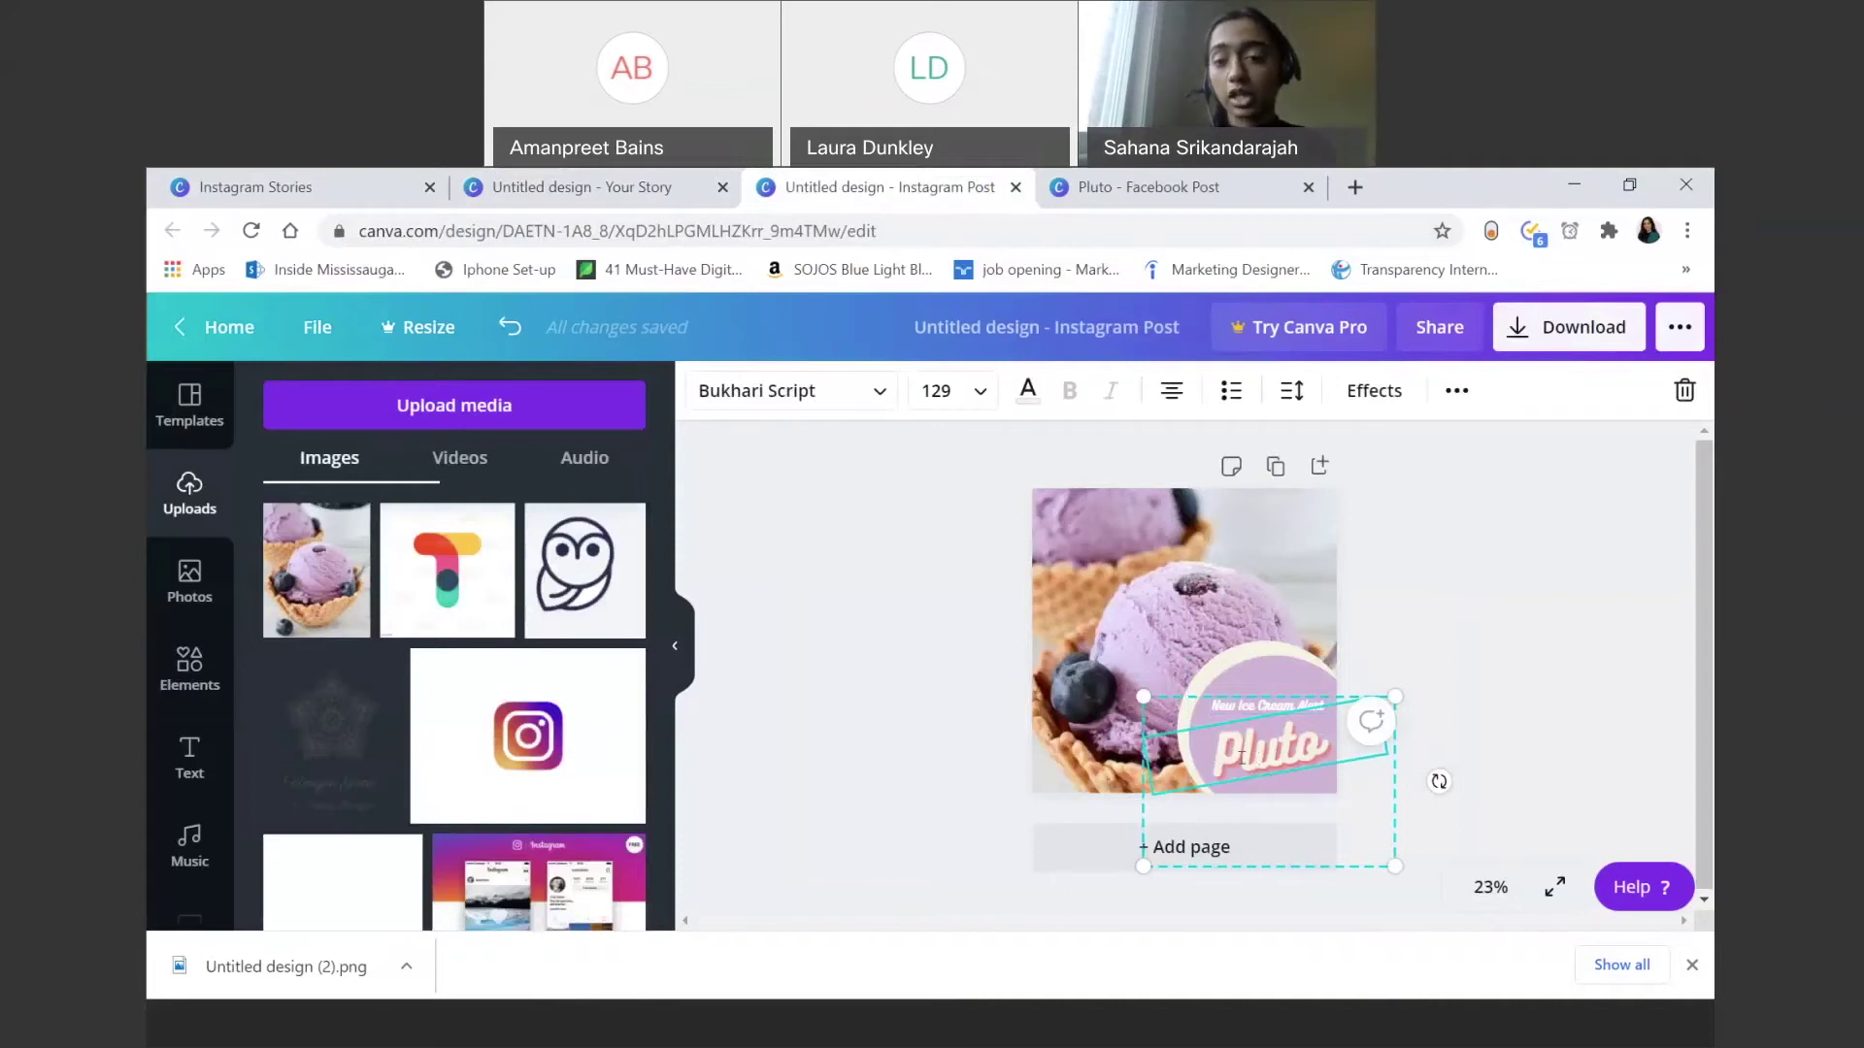
{"action": "left_click", "coordinate": [1221, 708]}
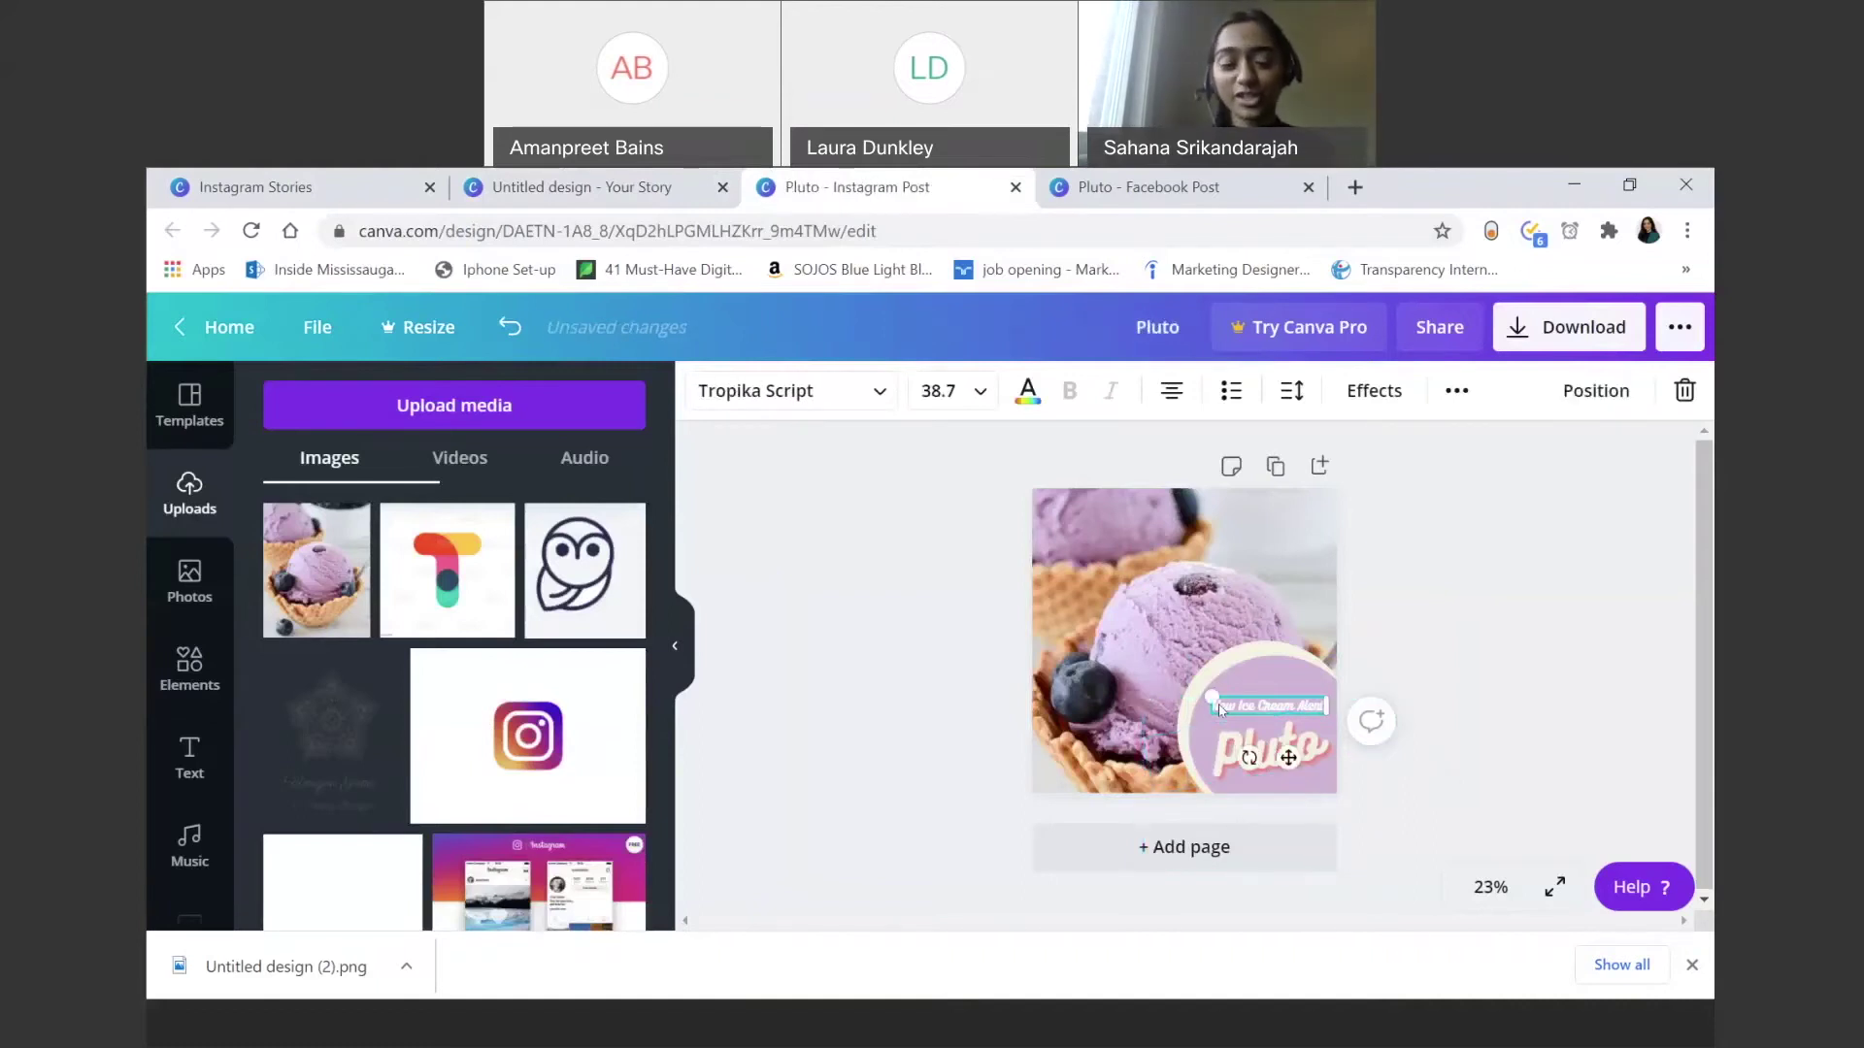
{"action": "left_click", "coordinate": [1233, 746]}
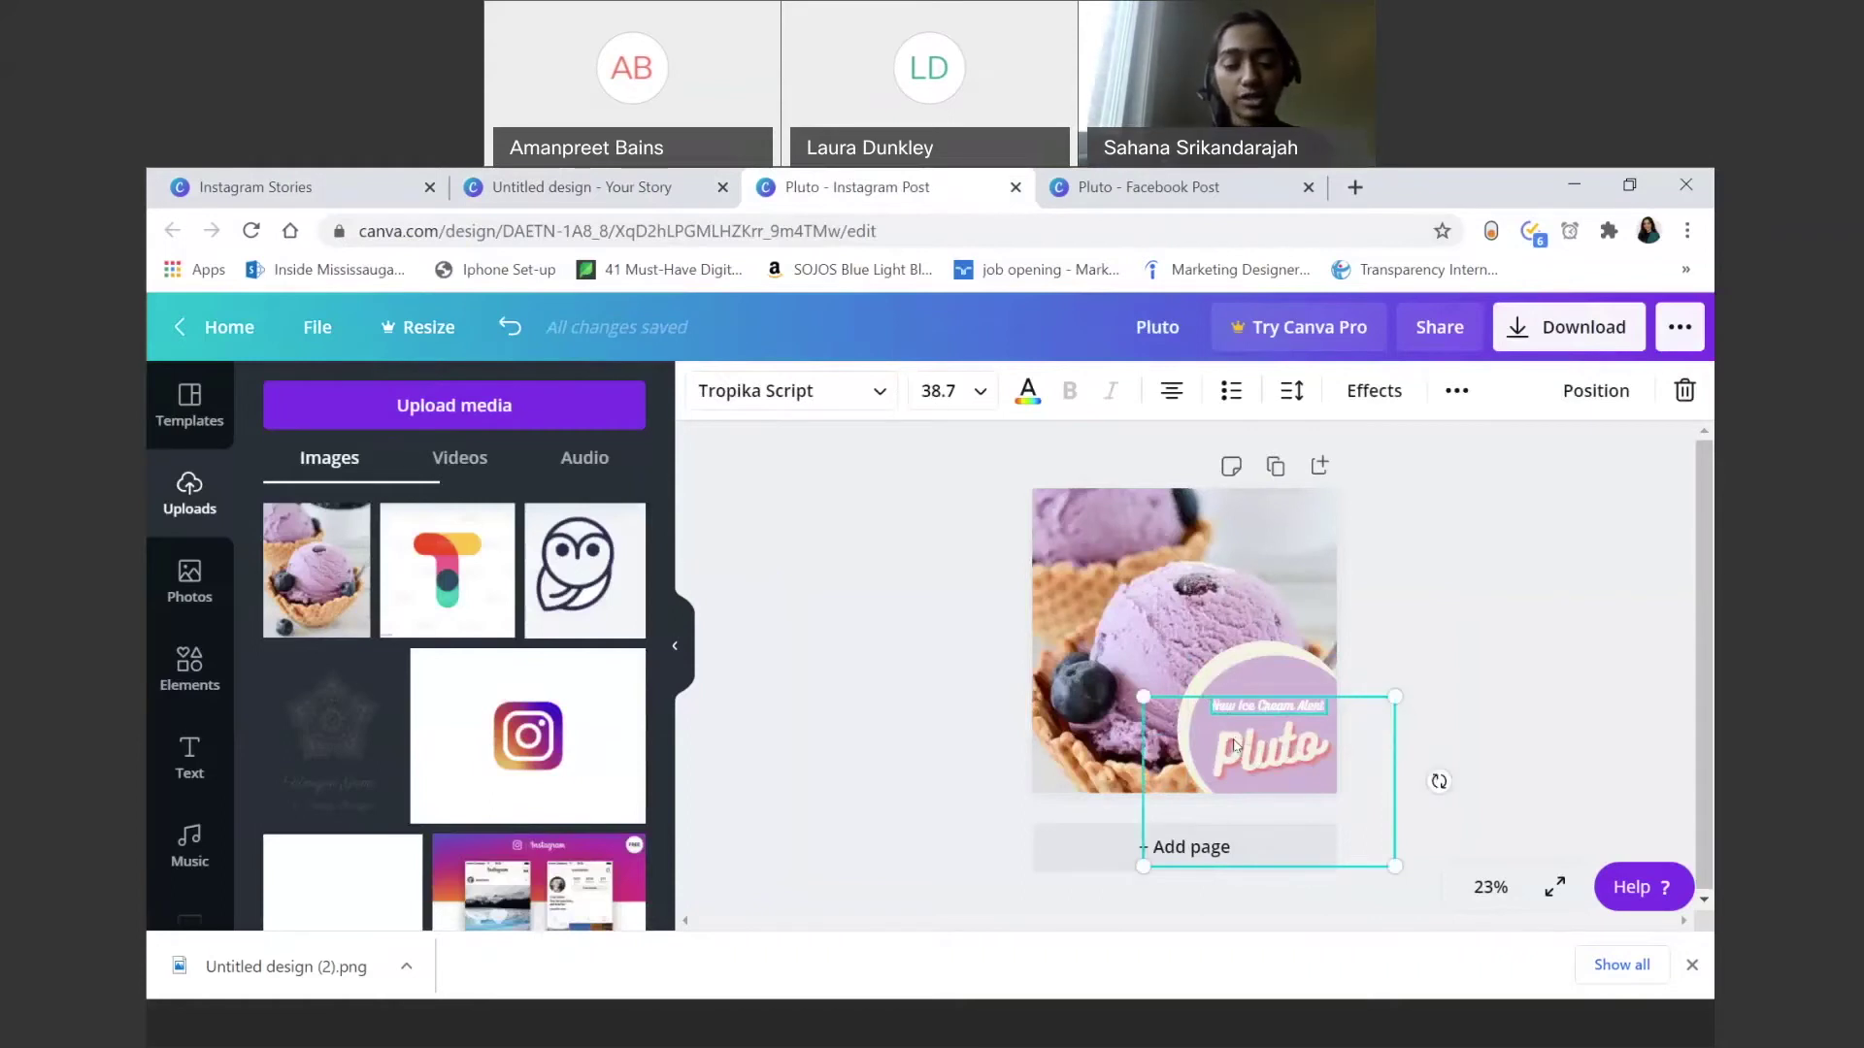
{"action": "key", "text": "ctrl+shift+Tab"}
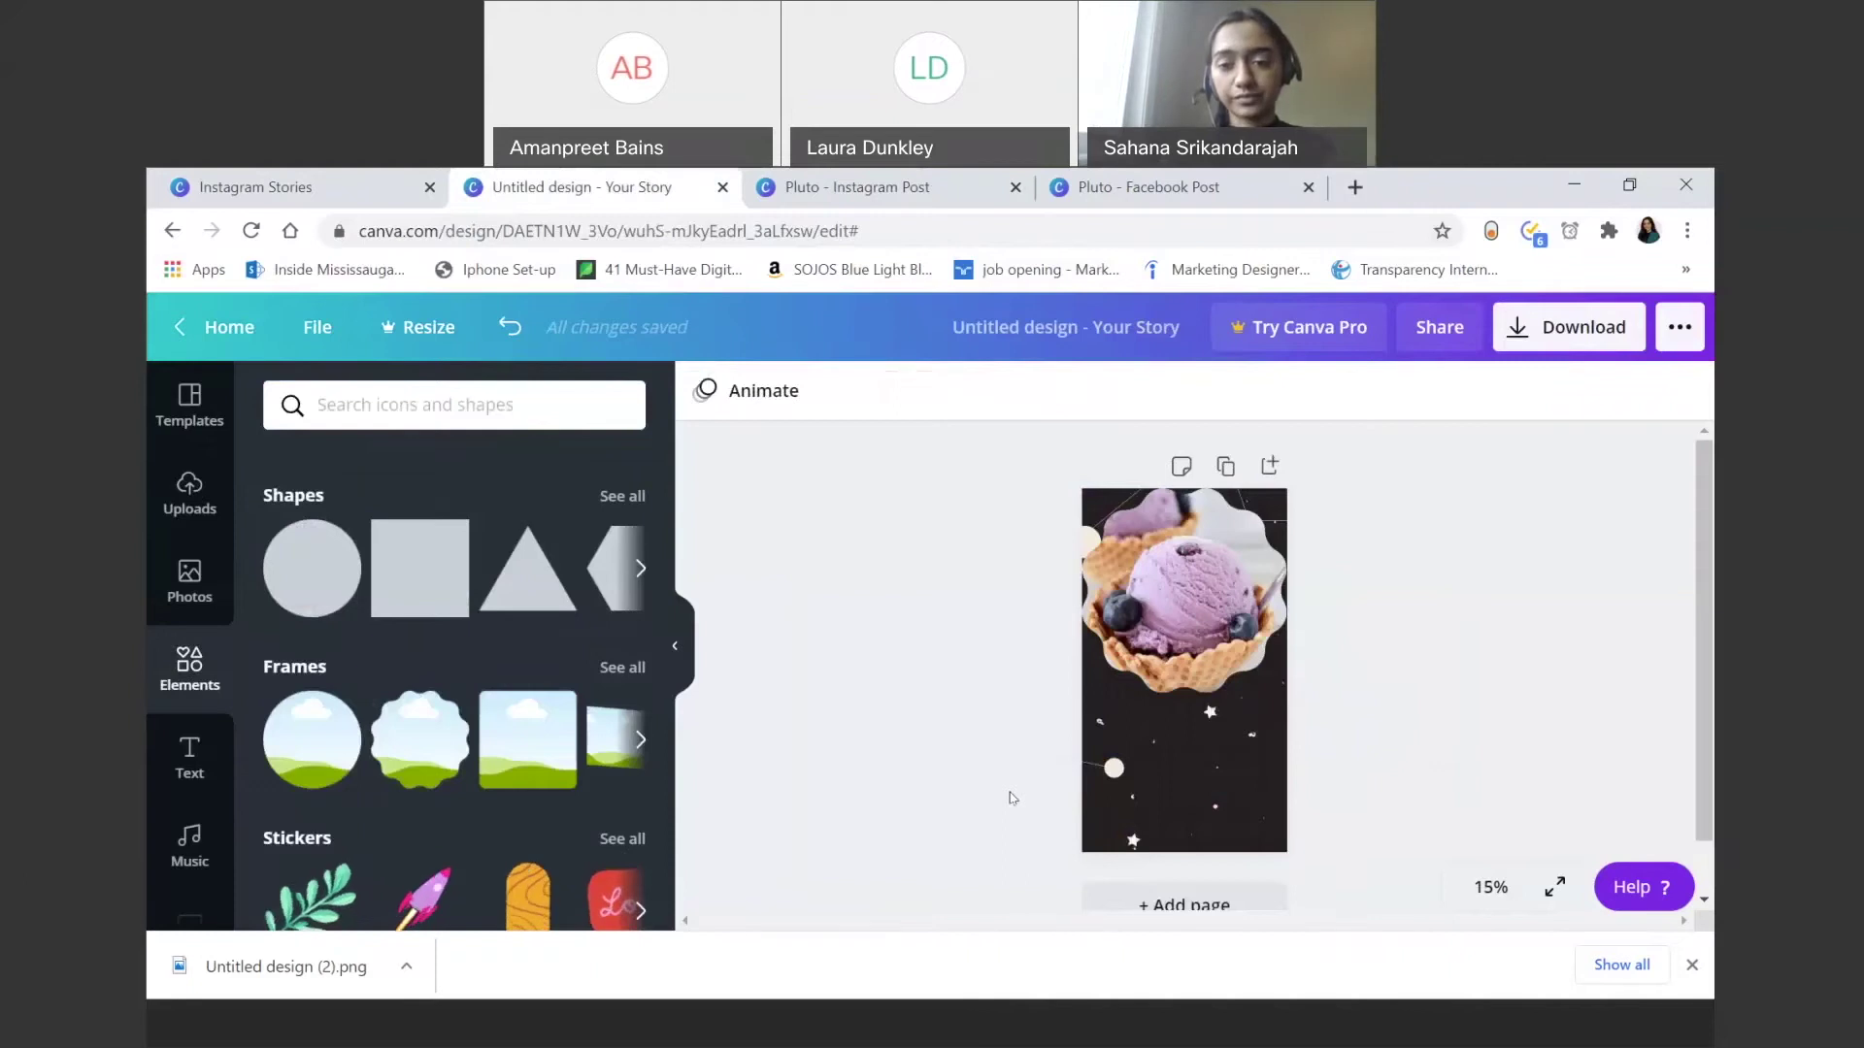
{"action": "key", "text": "ctrl+v"}
{"action": "left_click_drag", "start_coordinate": [1158, 565], "coordinate": [1145, 747]}
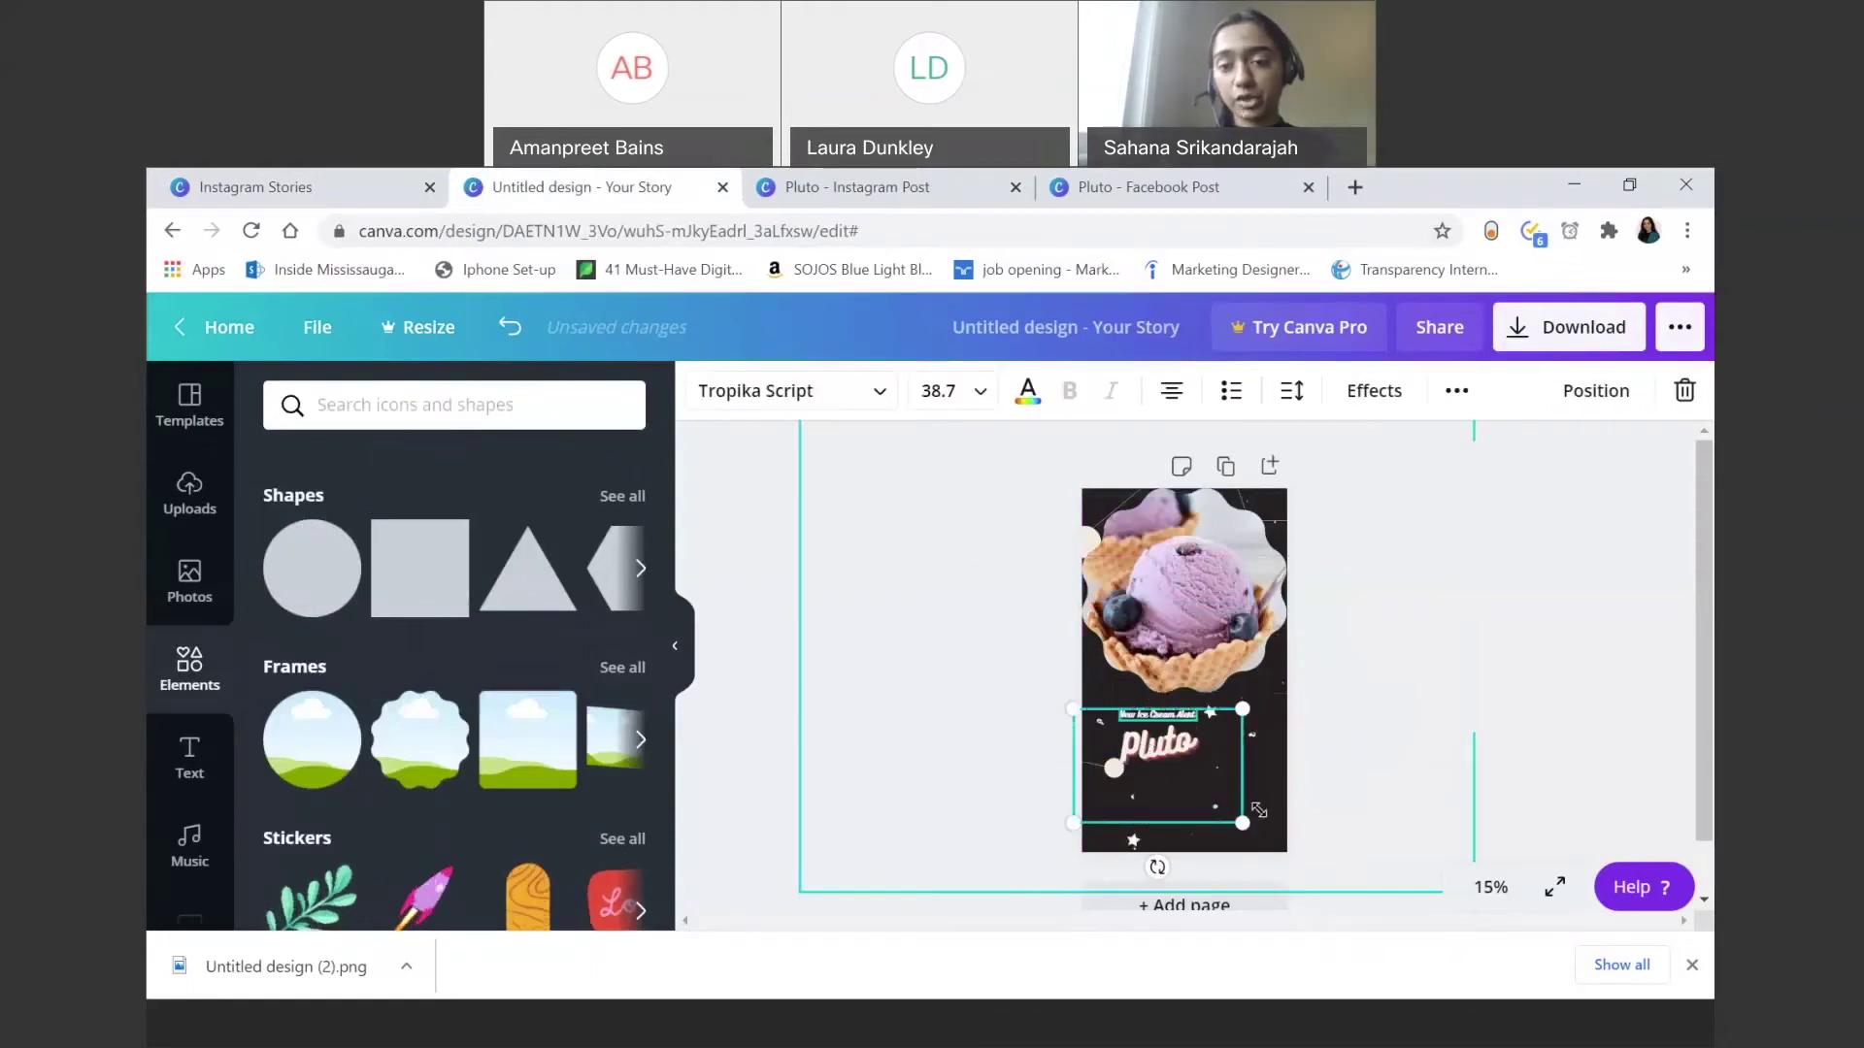
Step: Enlarge the "New Ice Cream Alert" and "Pluto" texts together and center them in the space beneath the photo
{"action": "left_click_drag", "start_coordinate": [1242, 822], "coordinate": [1345, 891]}
{"action": "left_click_drag", "start_coordinate": [1072, 708], "coordinate": [1027, 677]}
{"action": "left_click_drag", "start_coordinate": [1217, 727], "coordinate": [1220, 767]}
{"action": "left_click", "coordinate": [957, 666]}
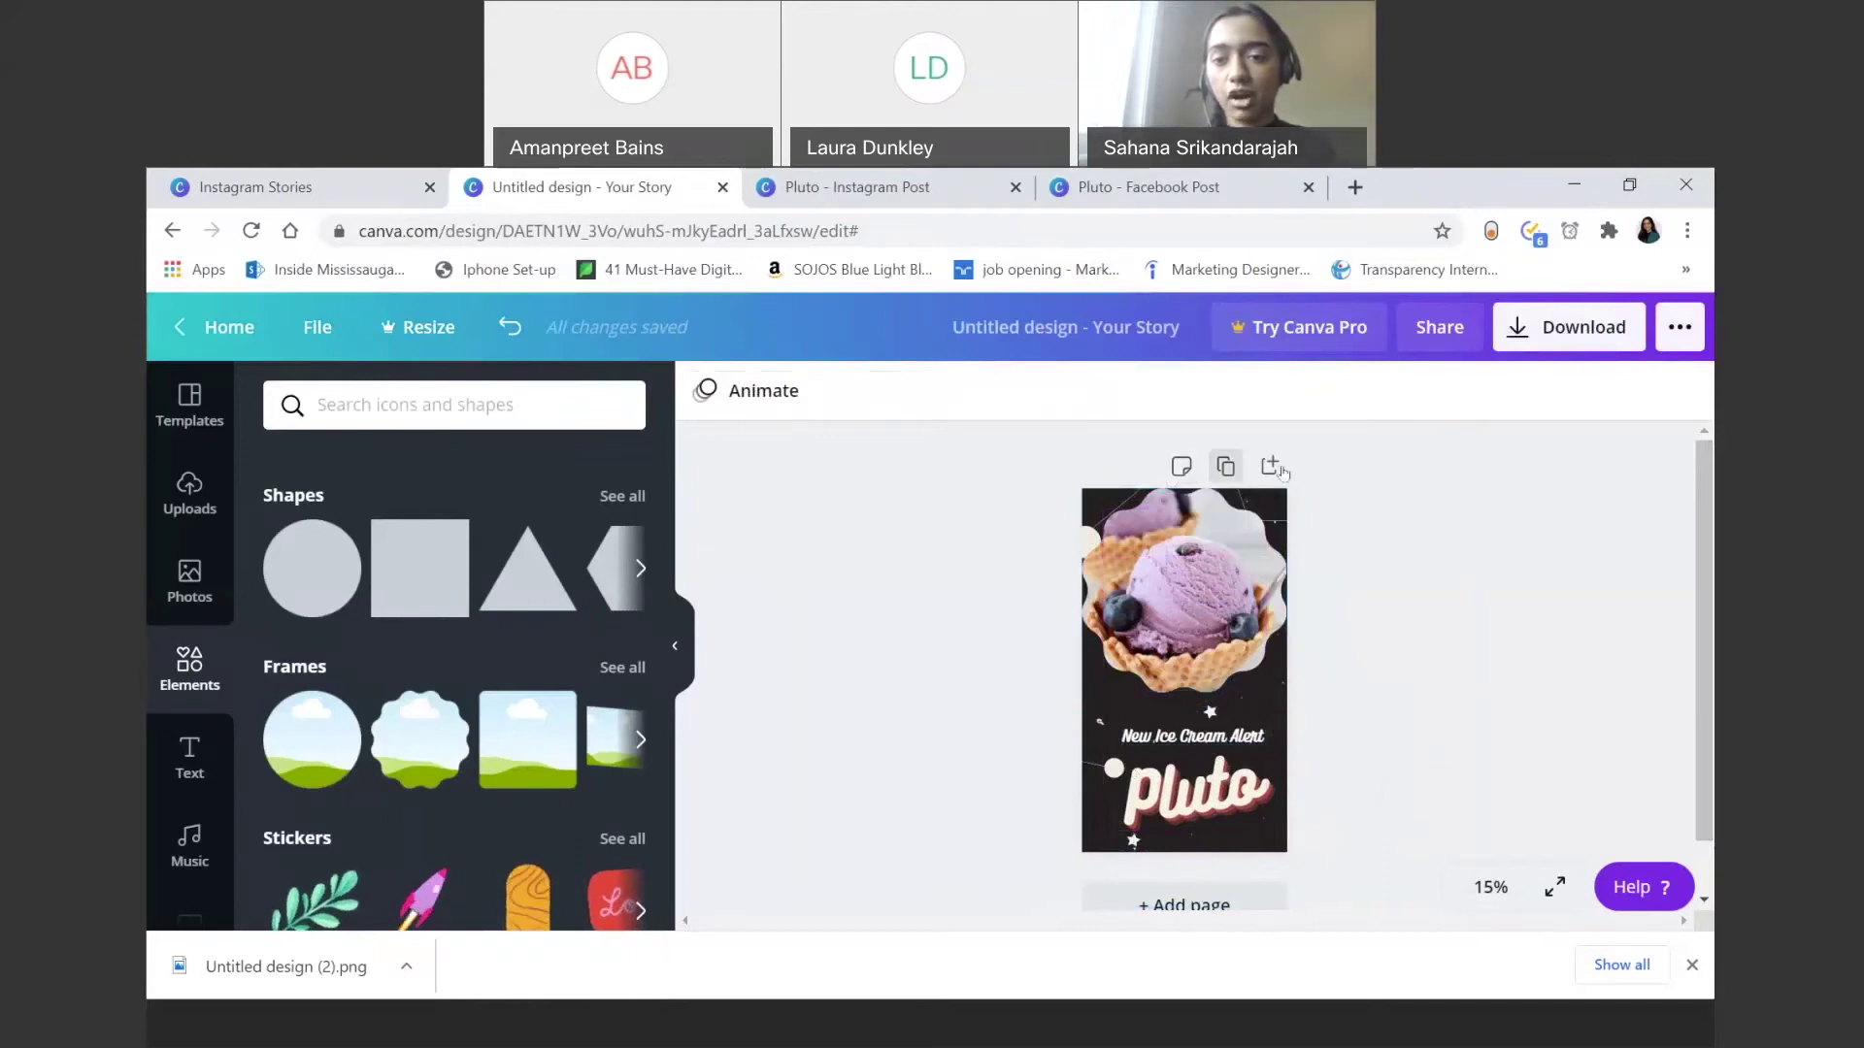
Step: Duplicate the finished story page twice to make three pages
{"action": "left_click", "coordinate": [1227, 467]}
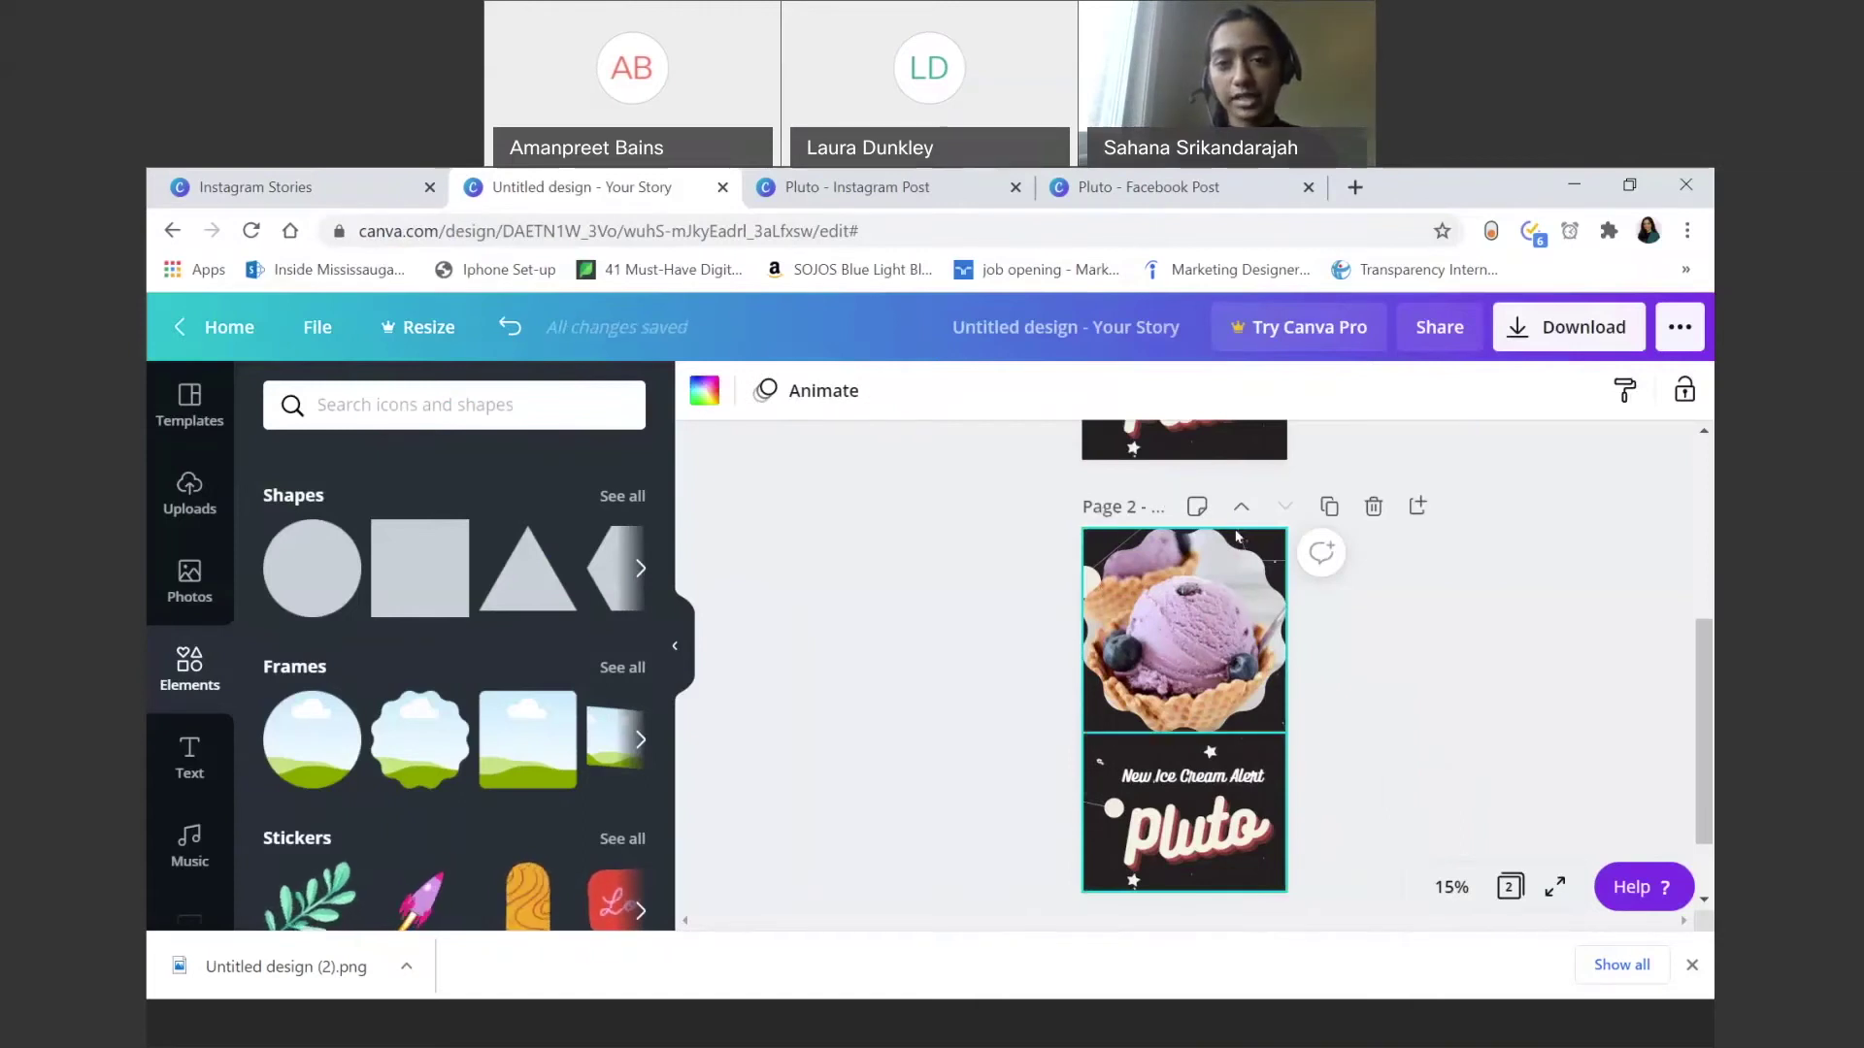
{"action": "scroll", "coordinate": [1238, 536], "scroll_direction": "up", "scroll_amount": 4}
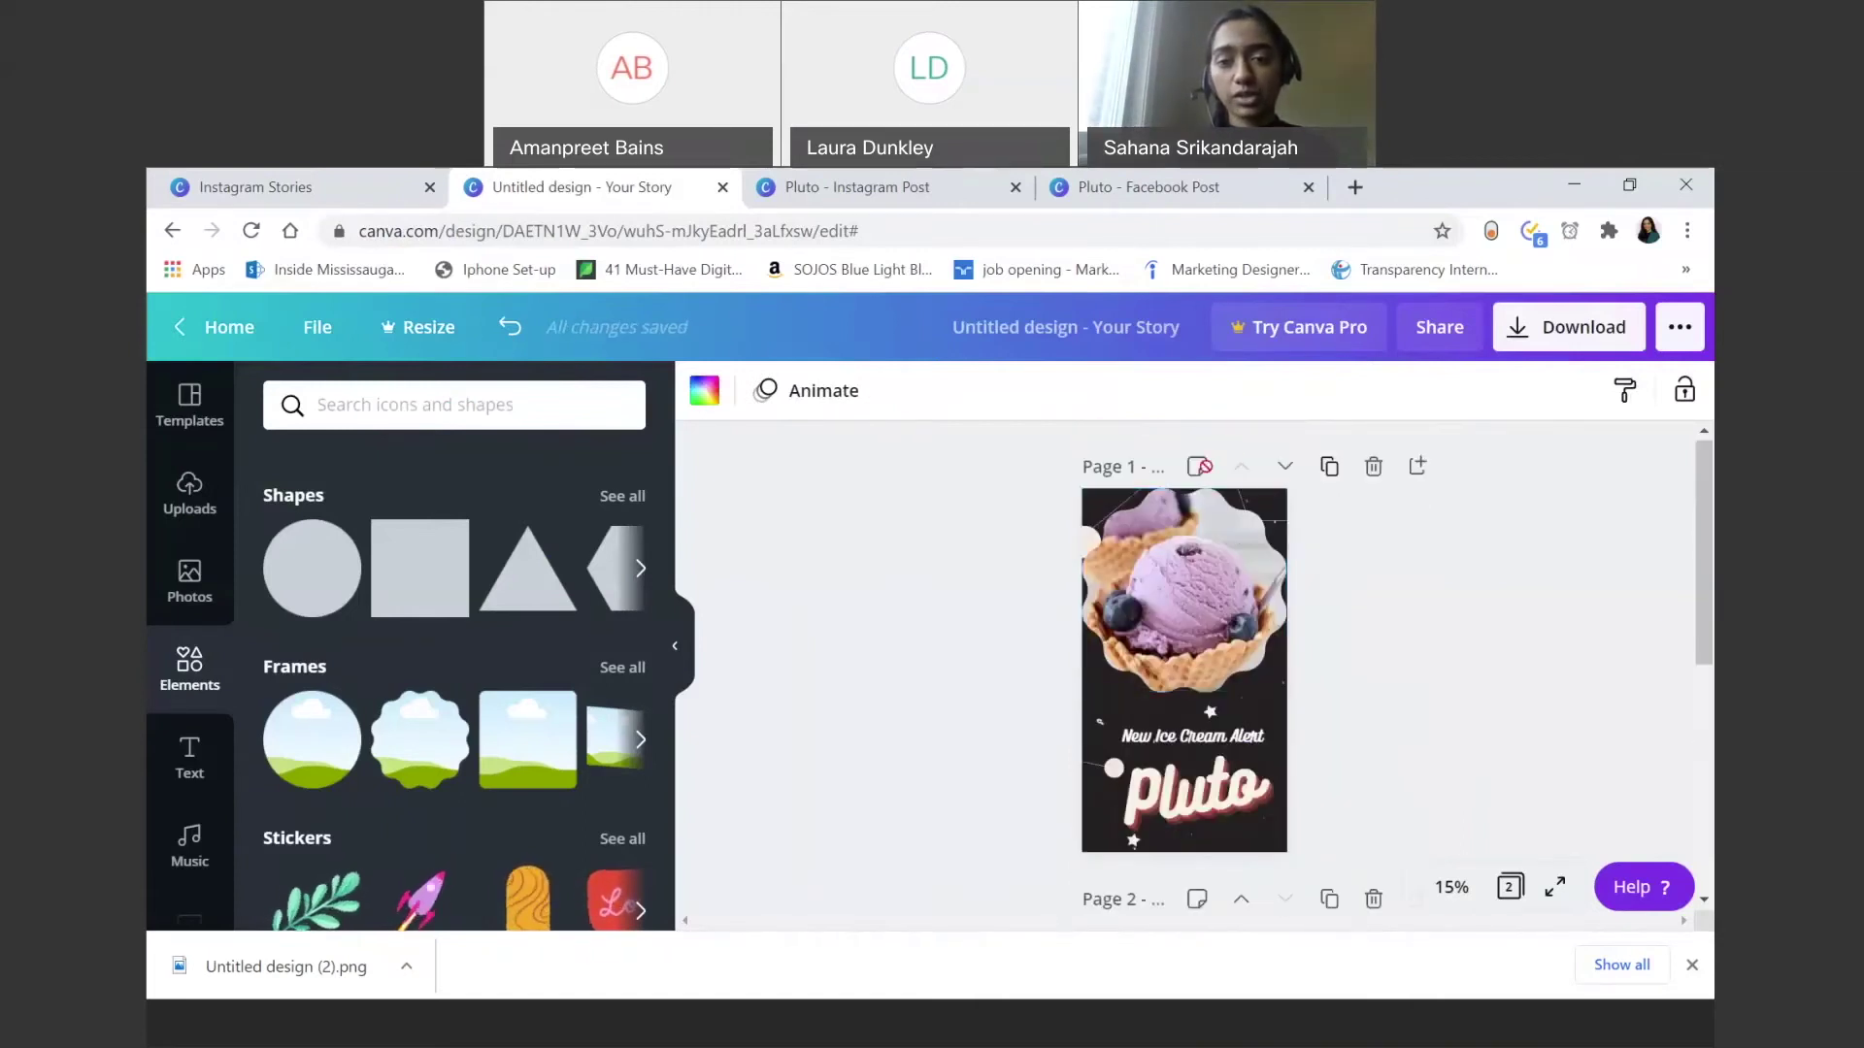
{"action": "scroll", "coordinate": [1241, 689], "scroll_direction": "down", "scroll_amount": 1}
{"action": "scroll", "coordinate": [1240, 689], "scroll_direction": "down", "scroll_amount": 1}
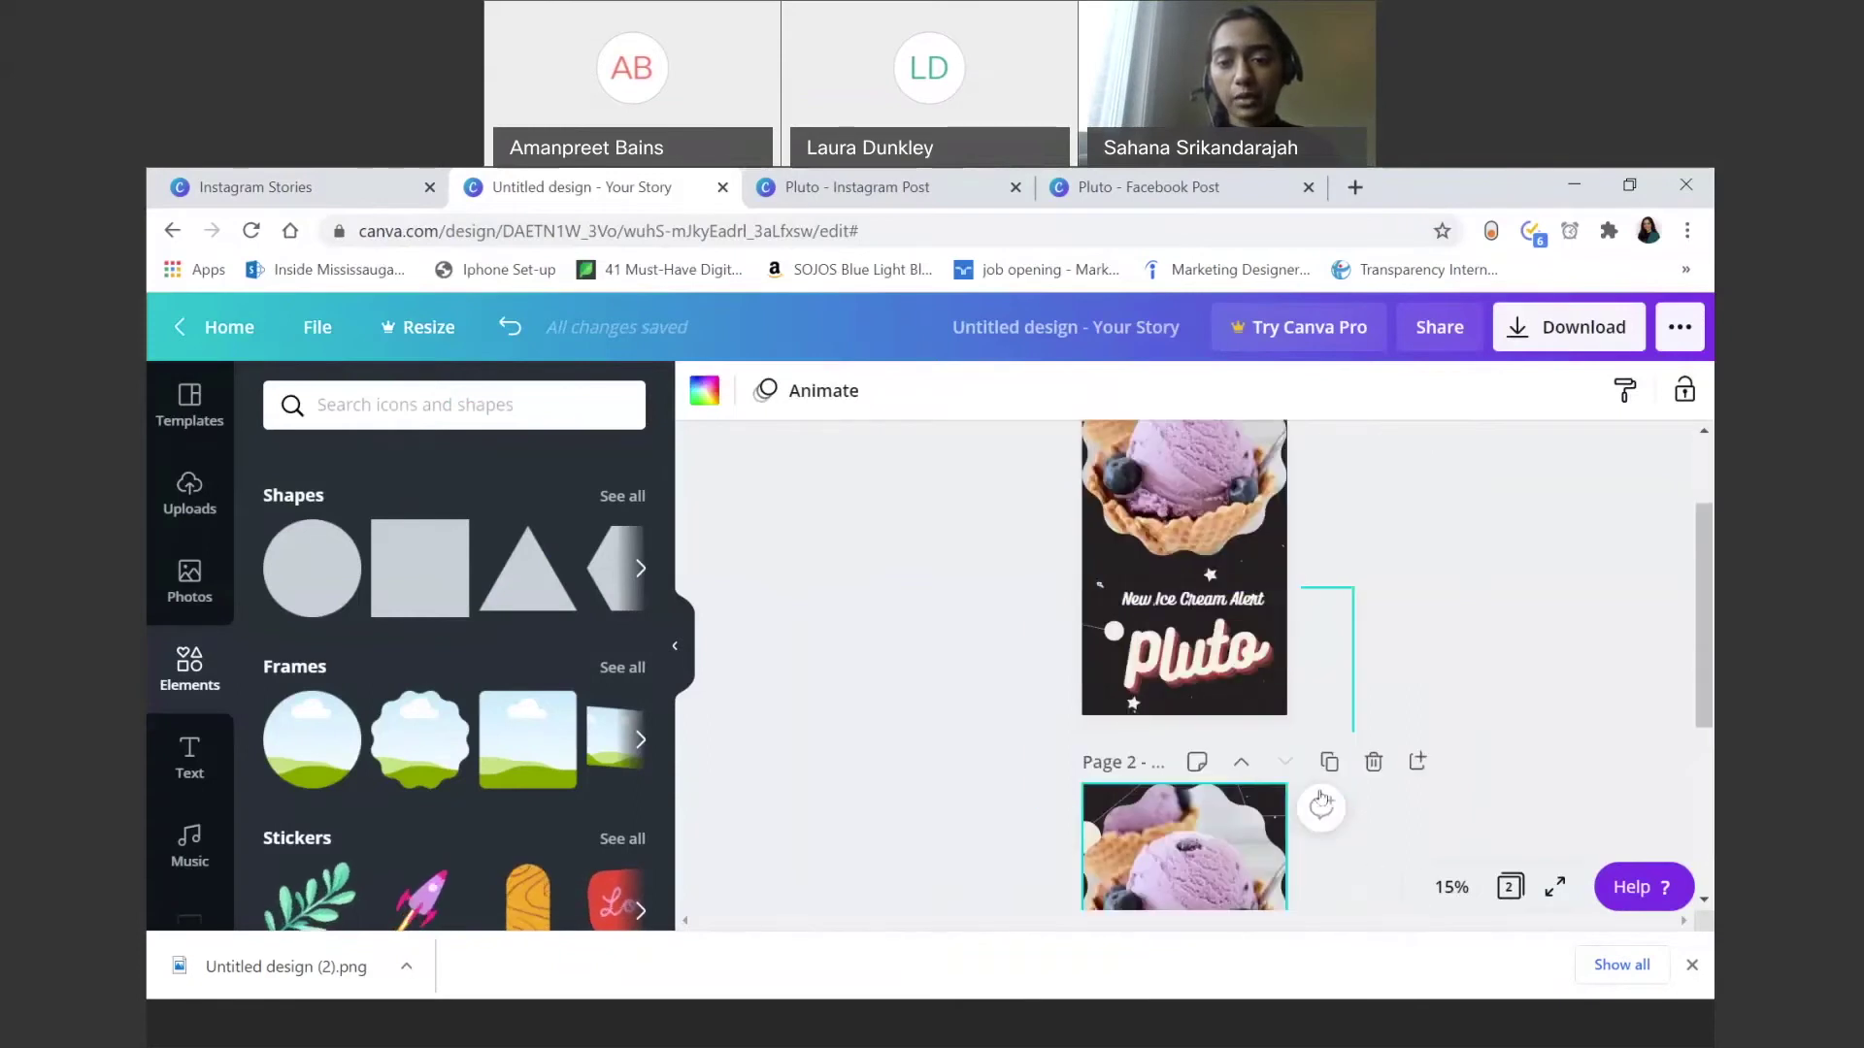
{"action": "left_click", "coordinate": [1329, 761]}
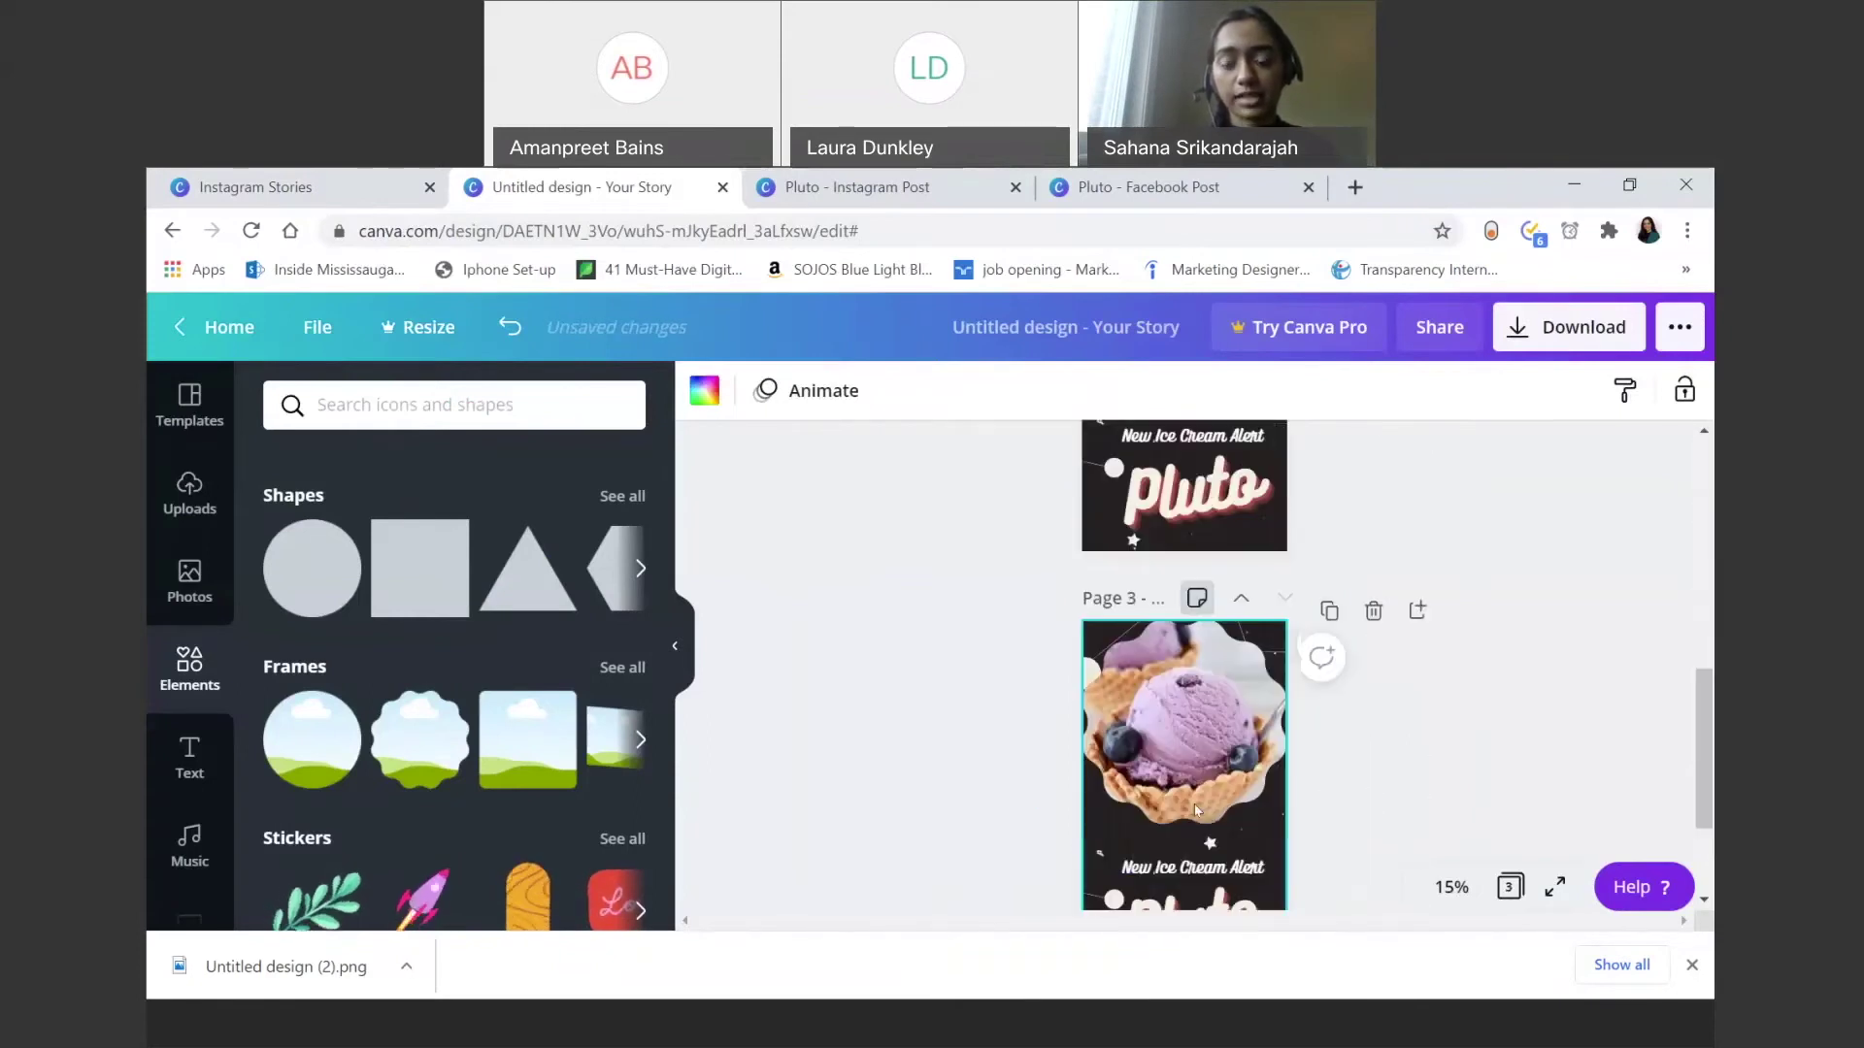
Step: Delete the ice cream photo, its frame and both texts from page 2, leaving only the starry background
{"action": "scroll", "coordinate": [1195, 811], "scroll_direction": "up", "scroll_amount": 5}
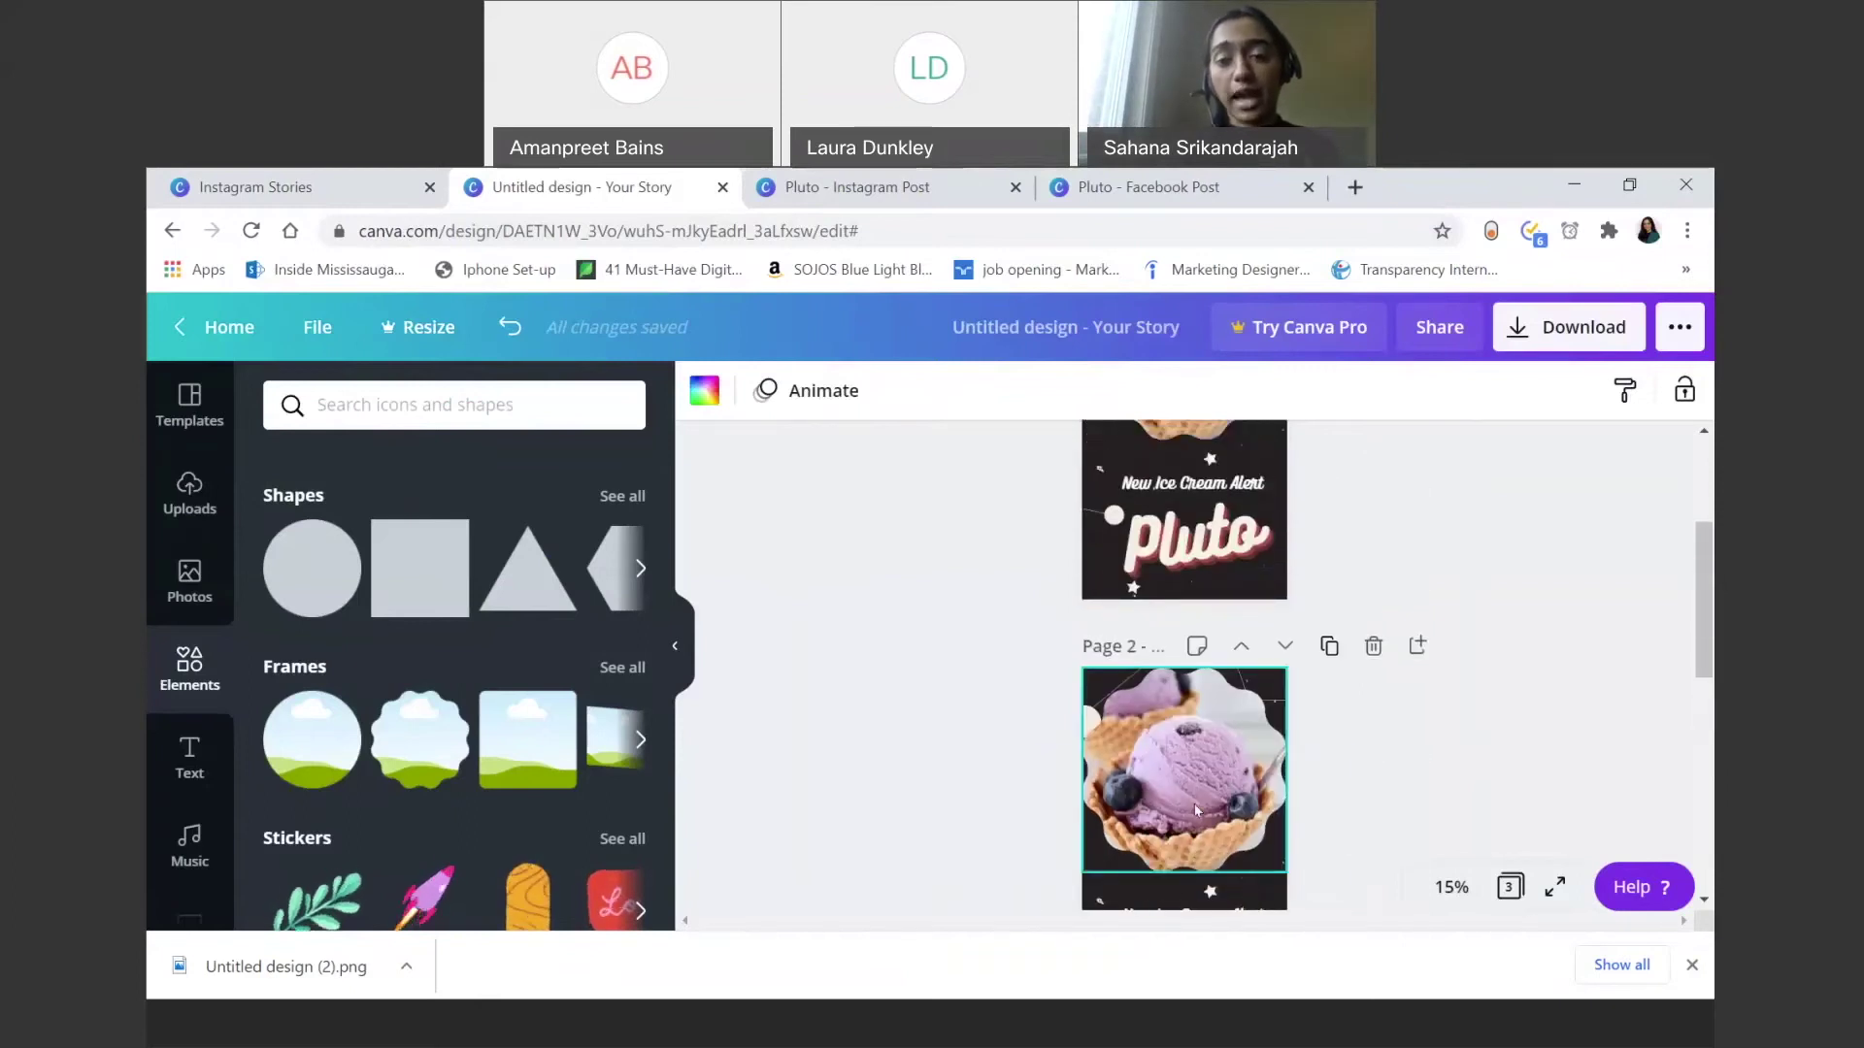
{"action": "left_click", "coordinate": [1196, 811]}
{"action": "scroll", "coordinate": [1196, 811], "scroll_direction": "down", "scroll_amount": 1}
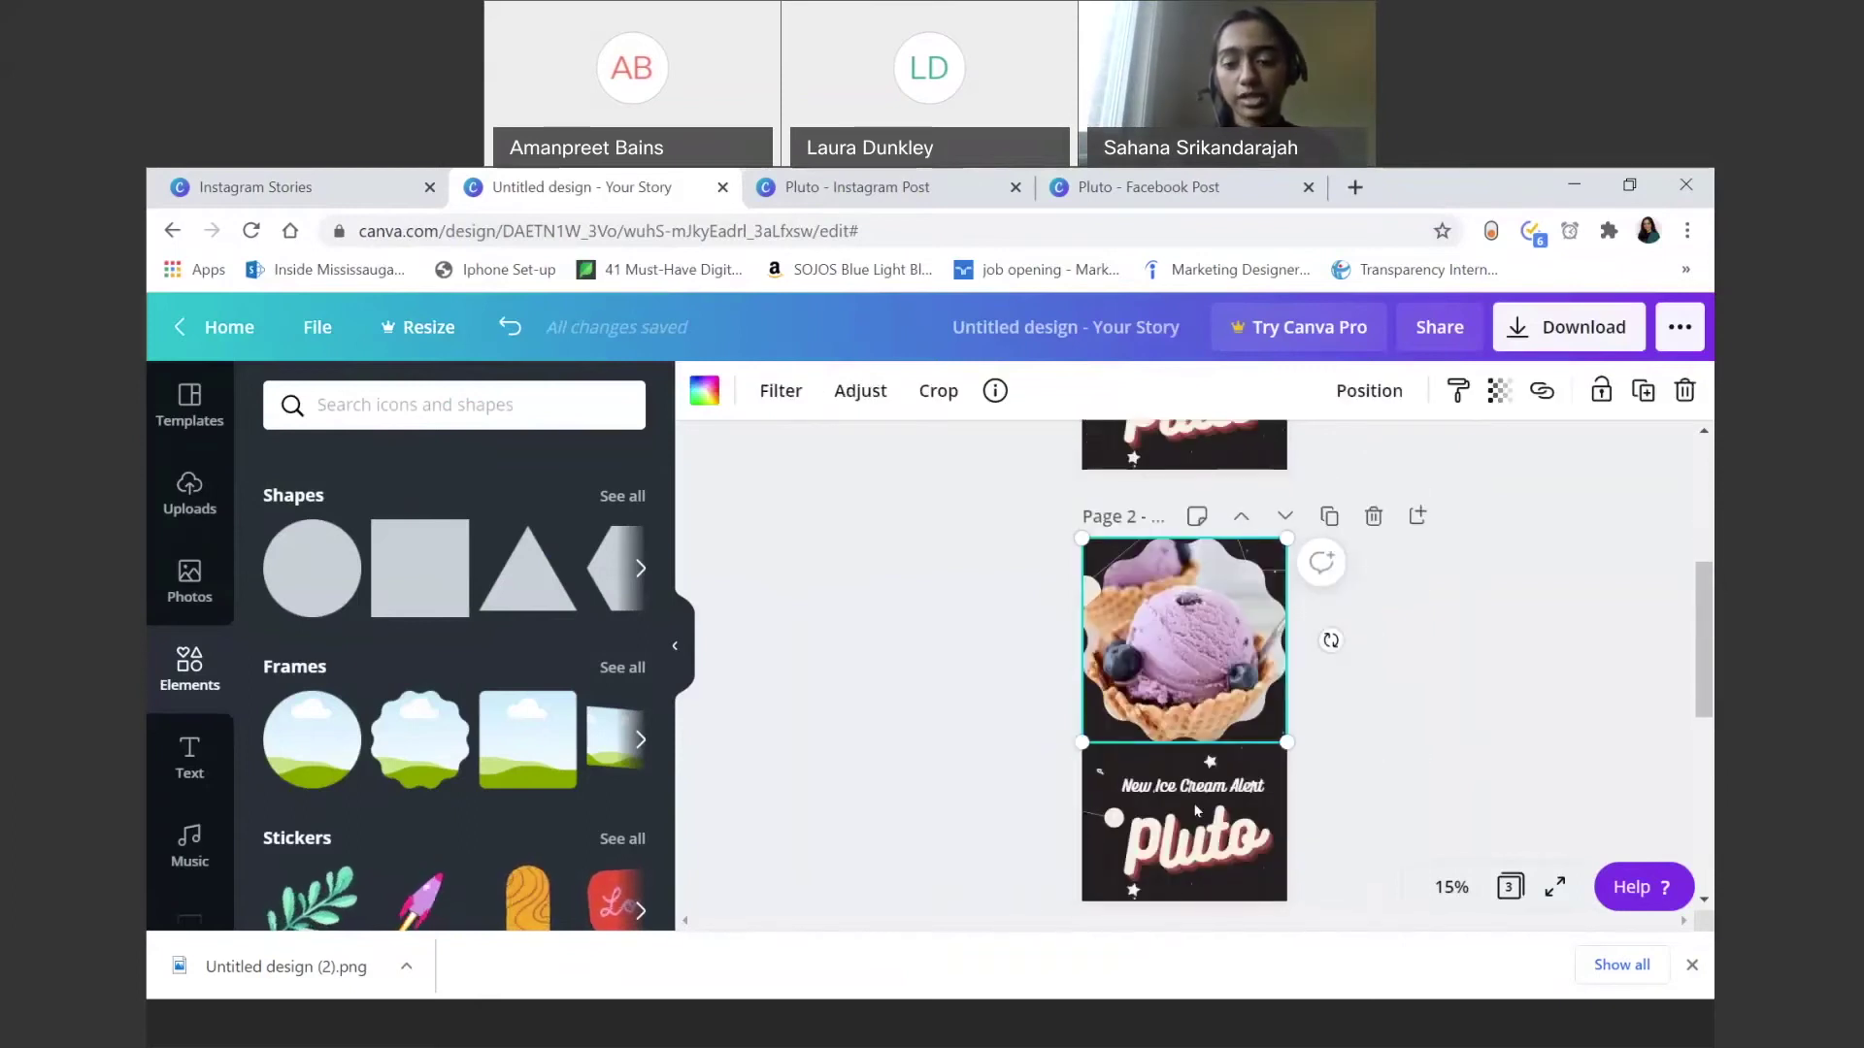
{"action": "key", "text": "Delete"}
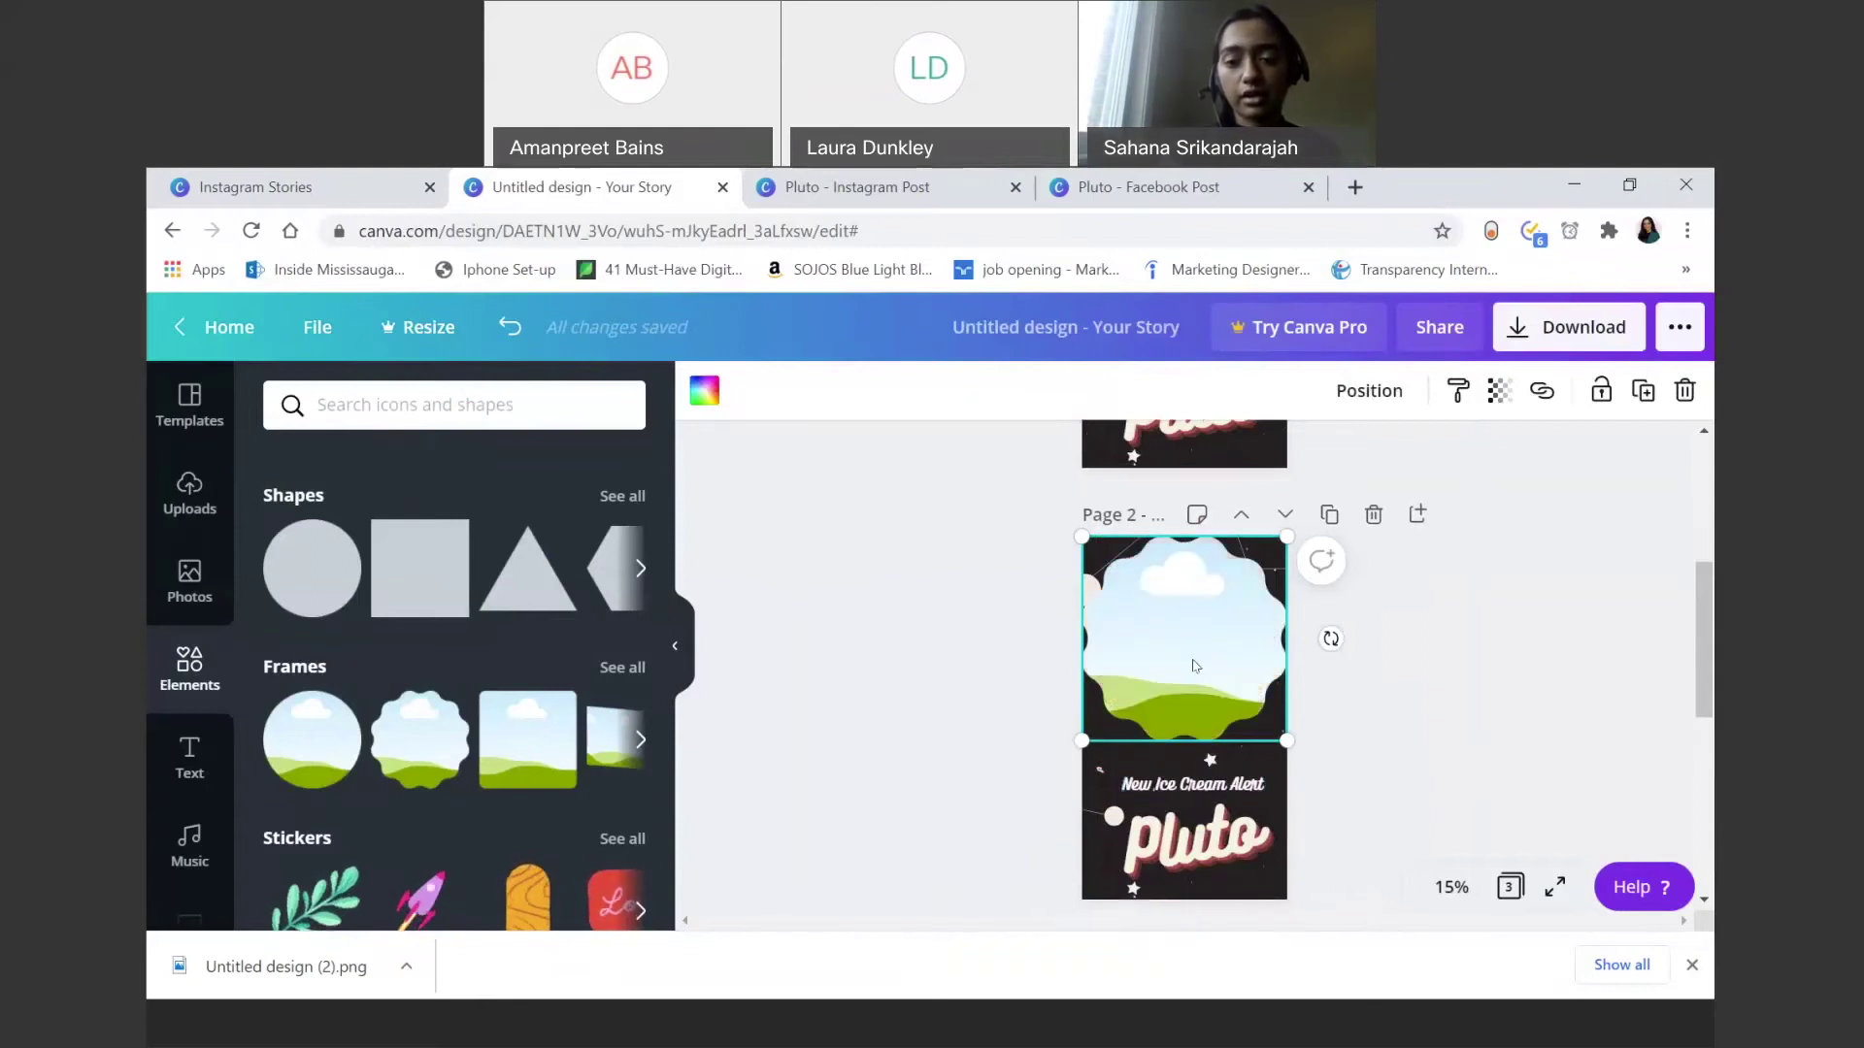
{"action": "key", "text": "Delete"}
{"action": "left_click", "coordinate": [1193, 788]}
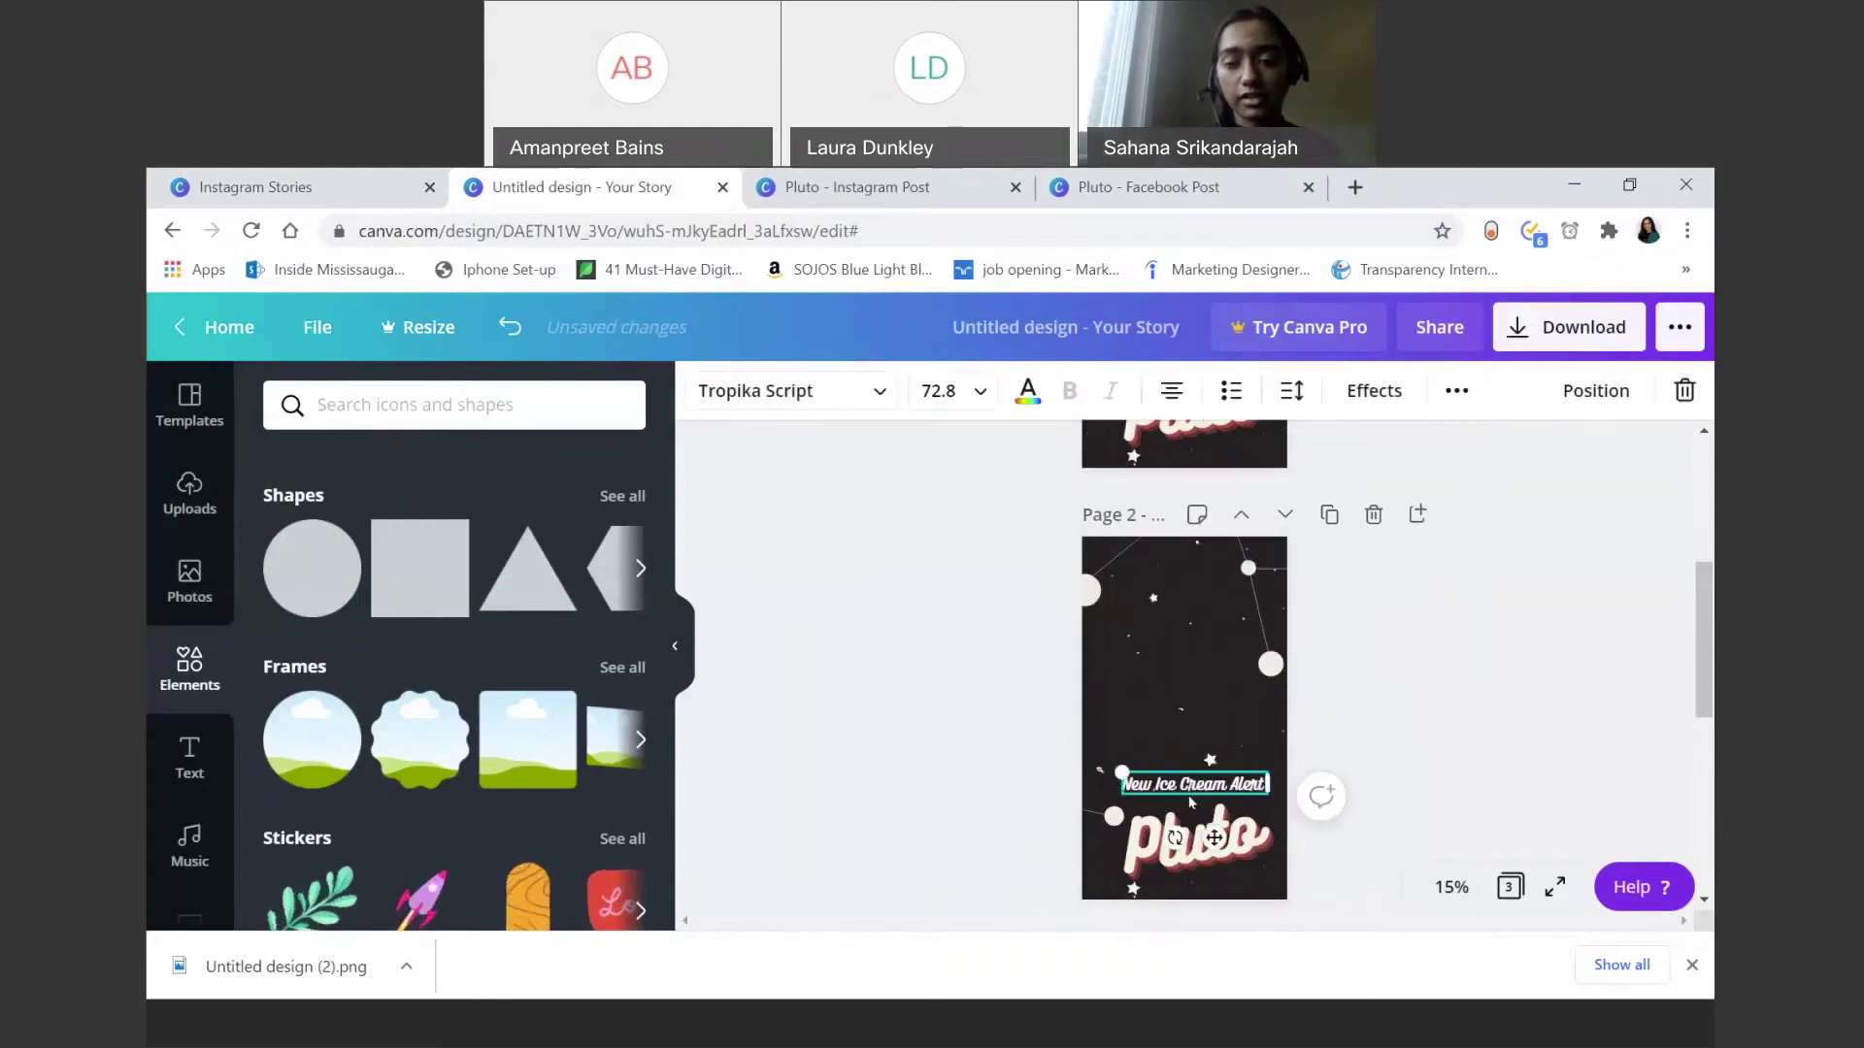
{"action": "left_click", "coordinate": [1197, 840]}
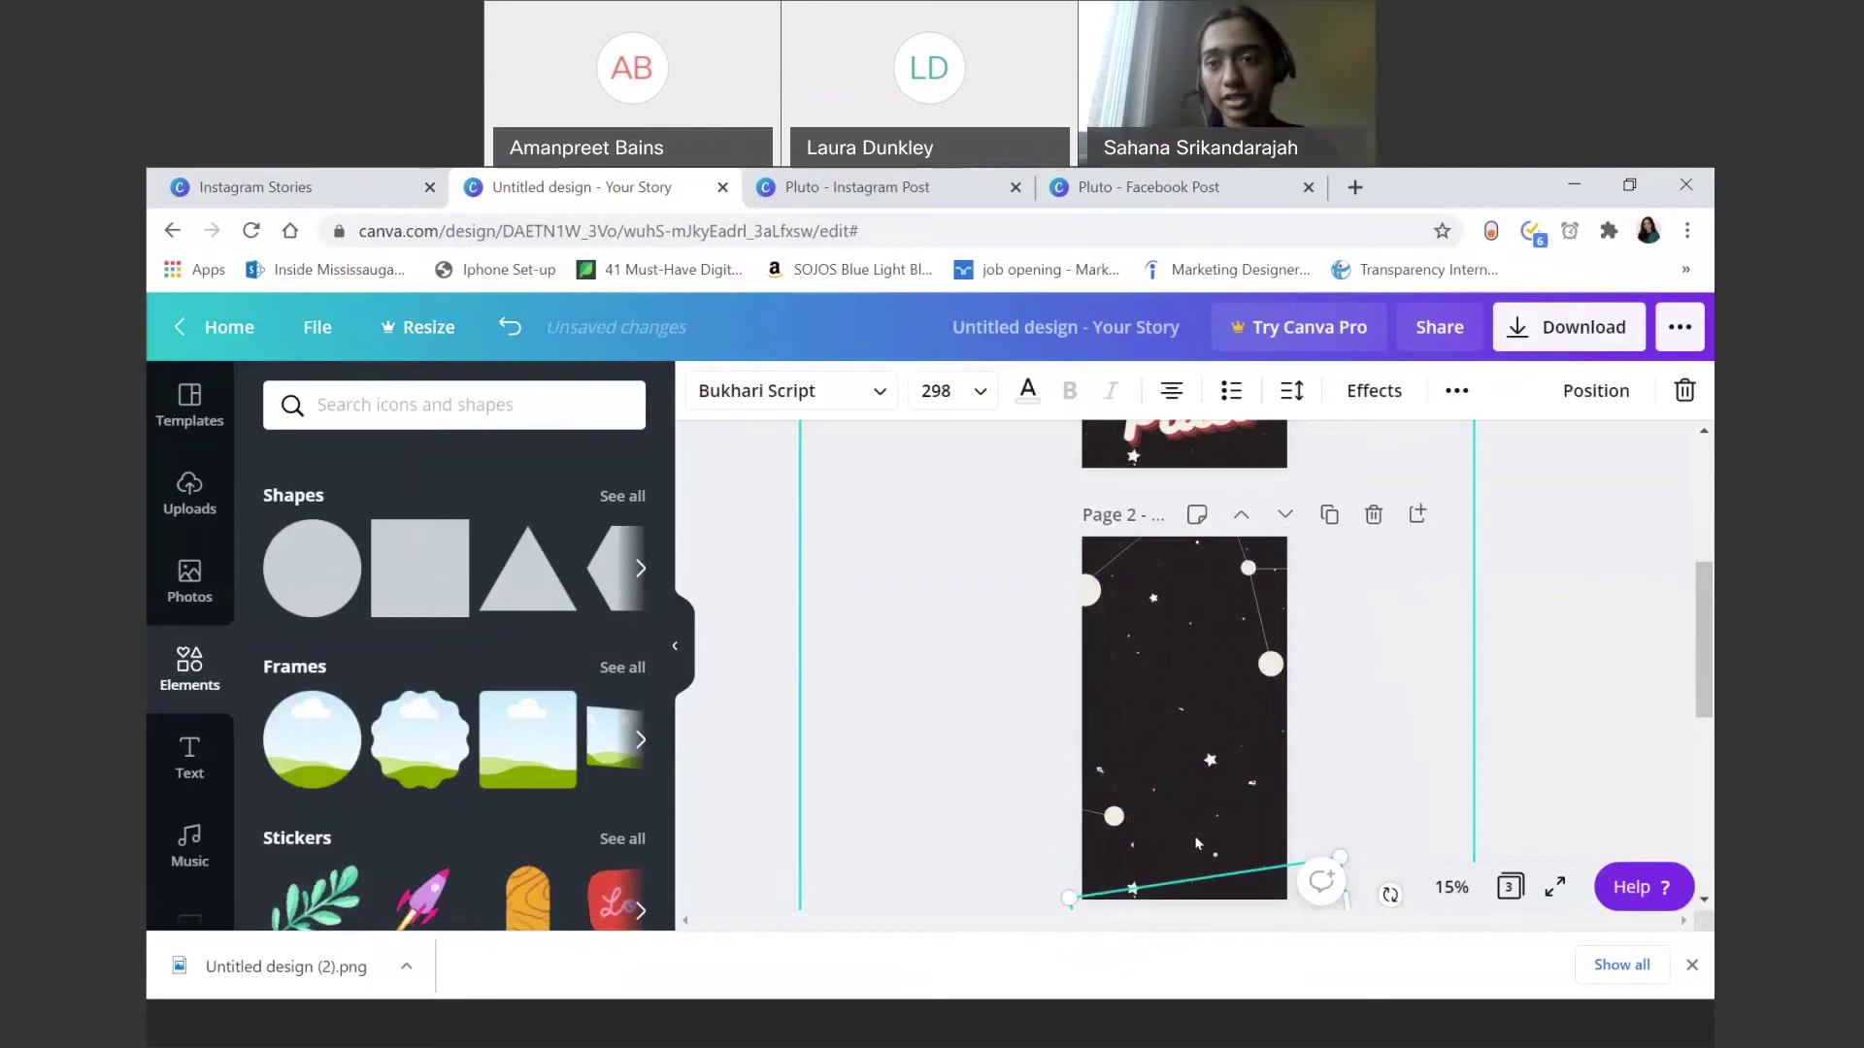
Step: Remove the ice cream photo, scalloped frame, "Pluto" and "New Ice Cream Alert" from page 3, keeping the starry background
{"action": "scroll", "coordinate": [1197, 840], "scroll_direction": "down", "scroll_amount": 3}
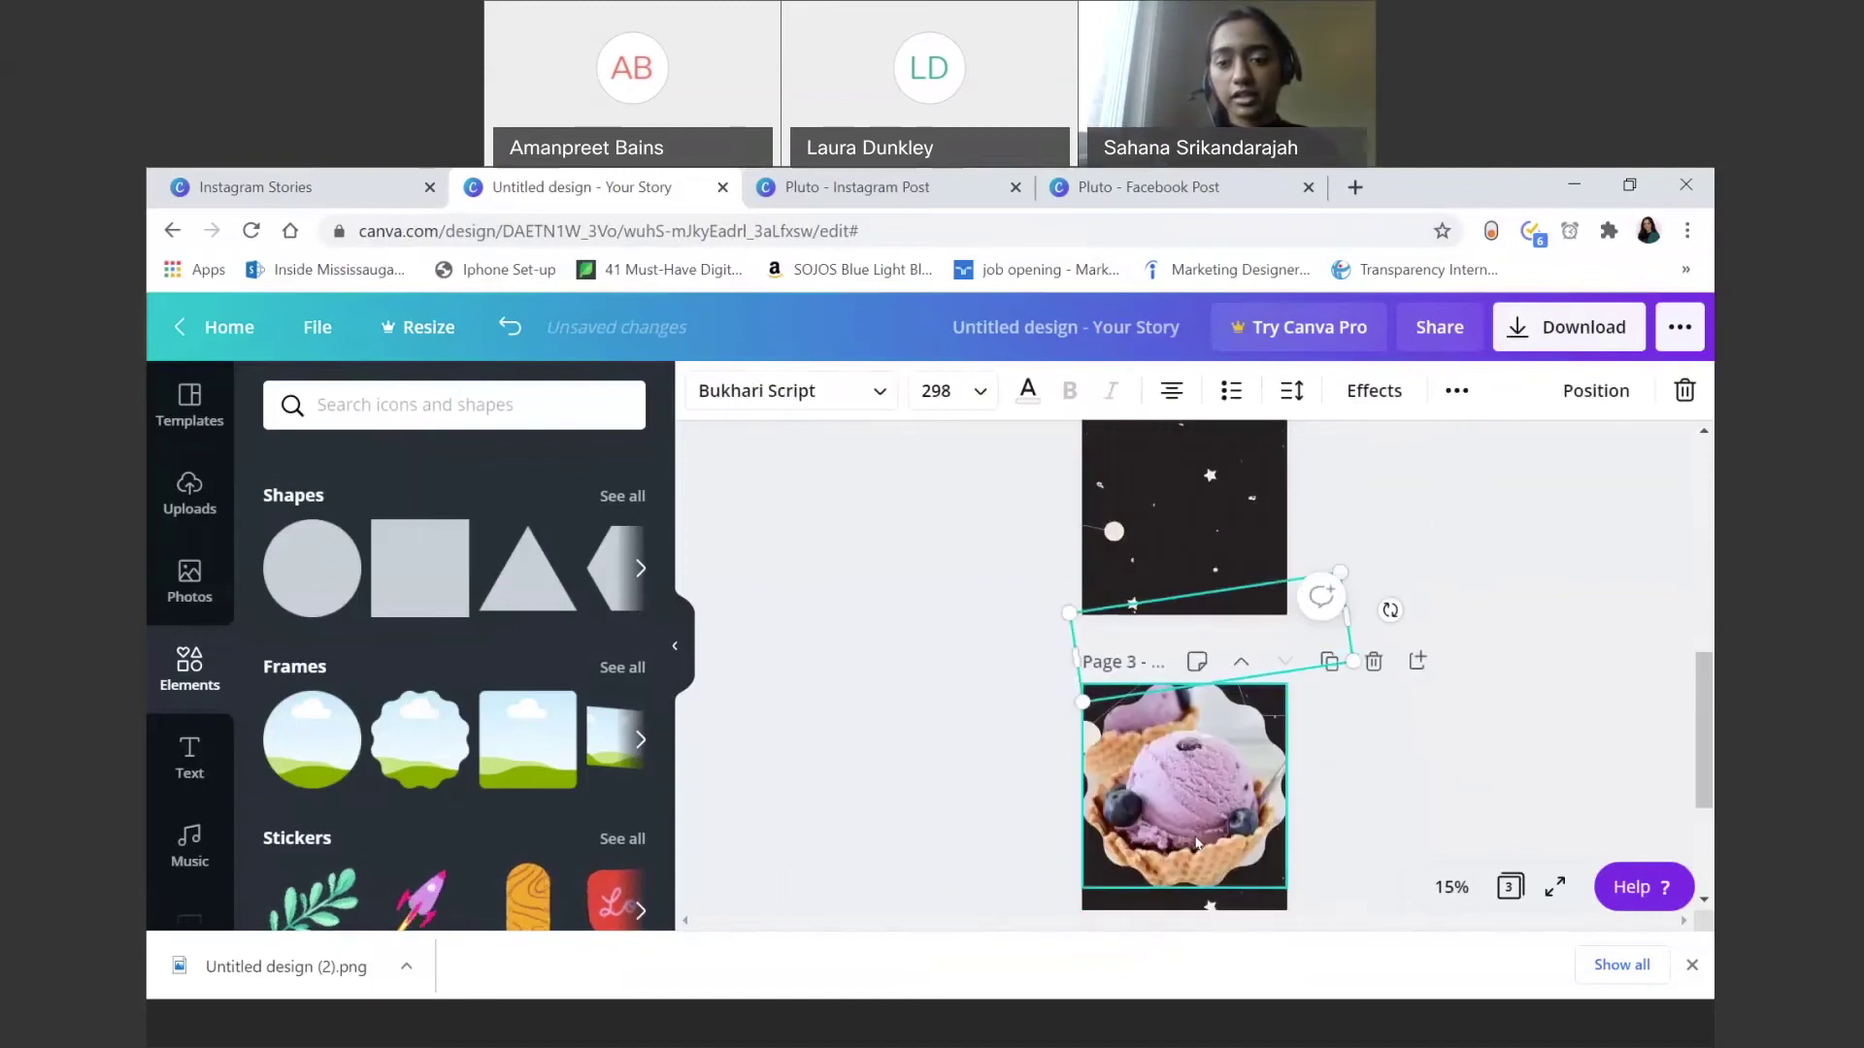
{"action": "left_click", "coordinate": [1198, 841]}
{"action": "key", "text": "Delete"}
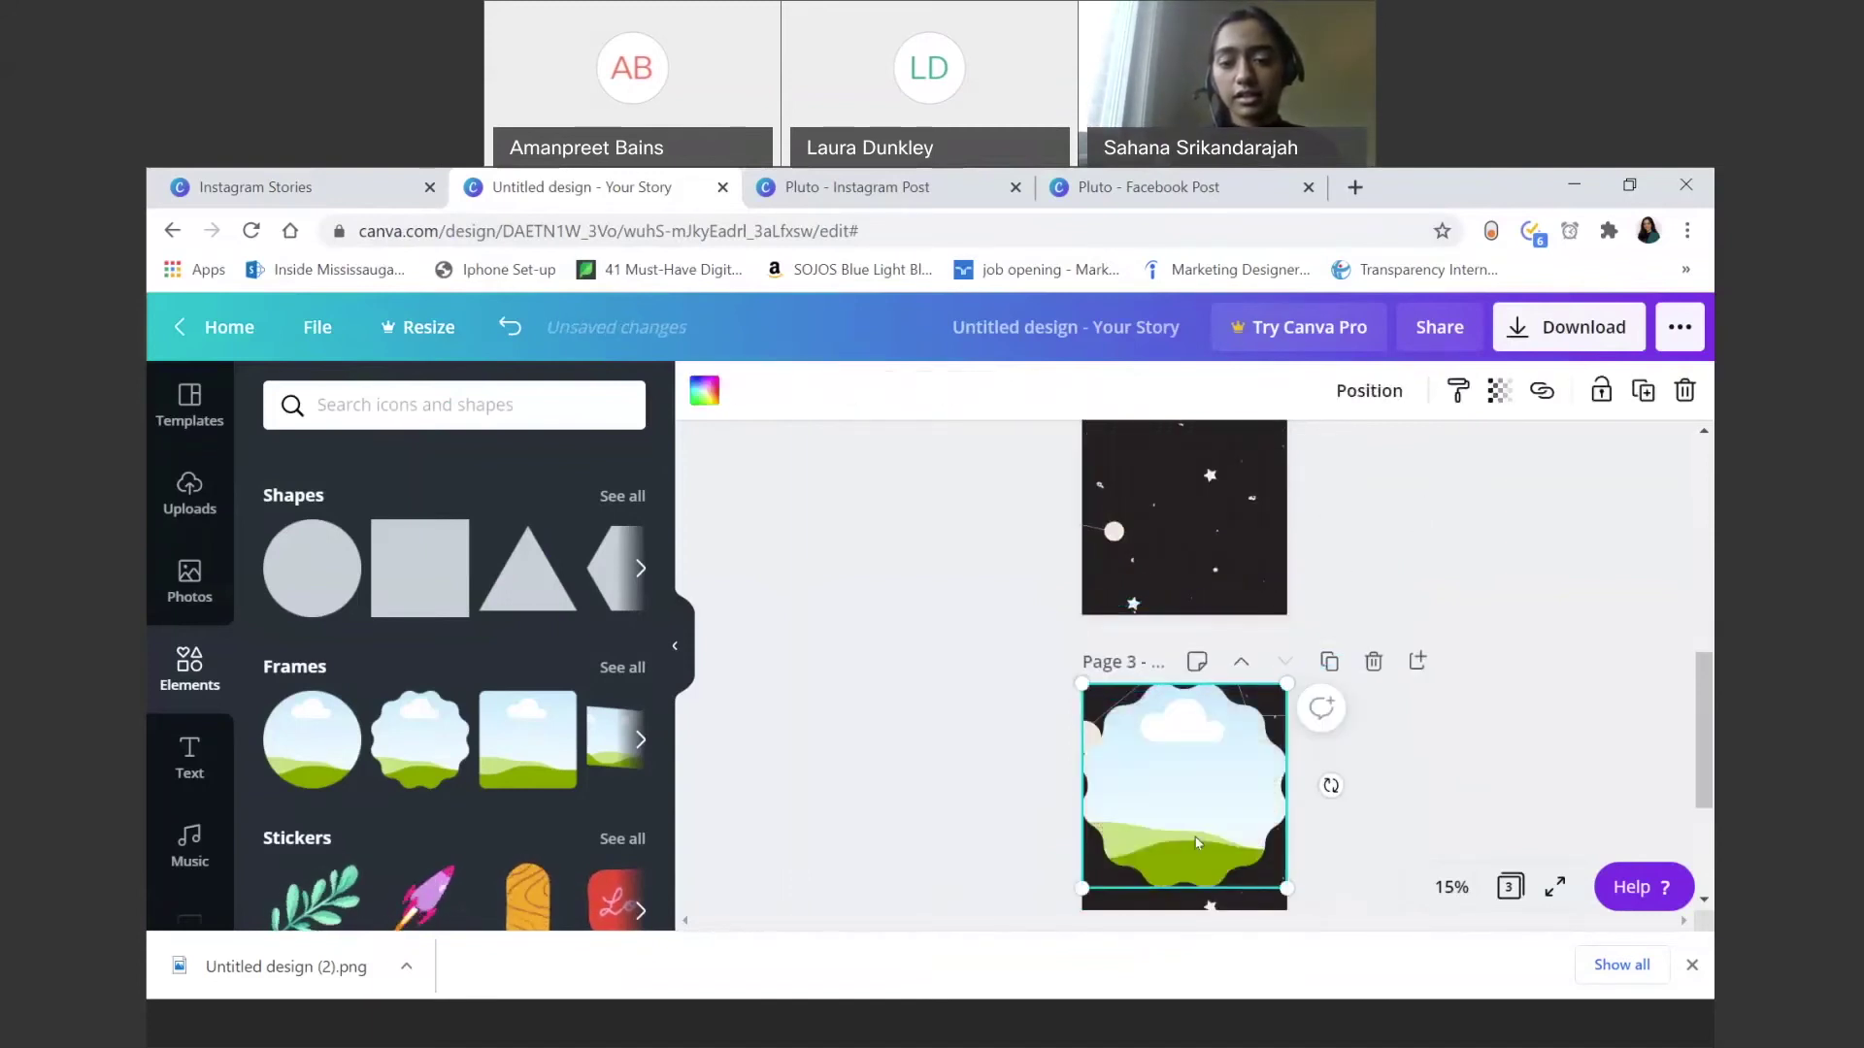
{"action": "key", "text": "Delete"}
{"action": "scroll", "coordinate": [1198, 841], "scroll_direction": "down", "scroll_amount": 2}
{"action": "left_click", "coordinate": [1195, 806]}
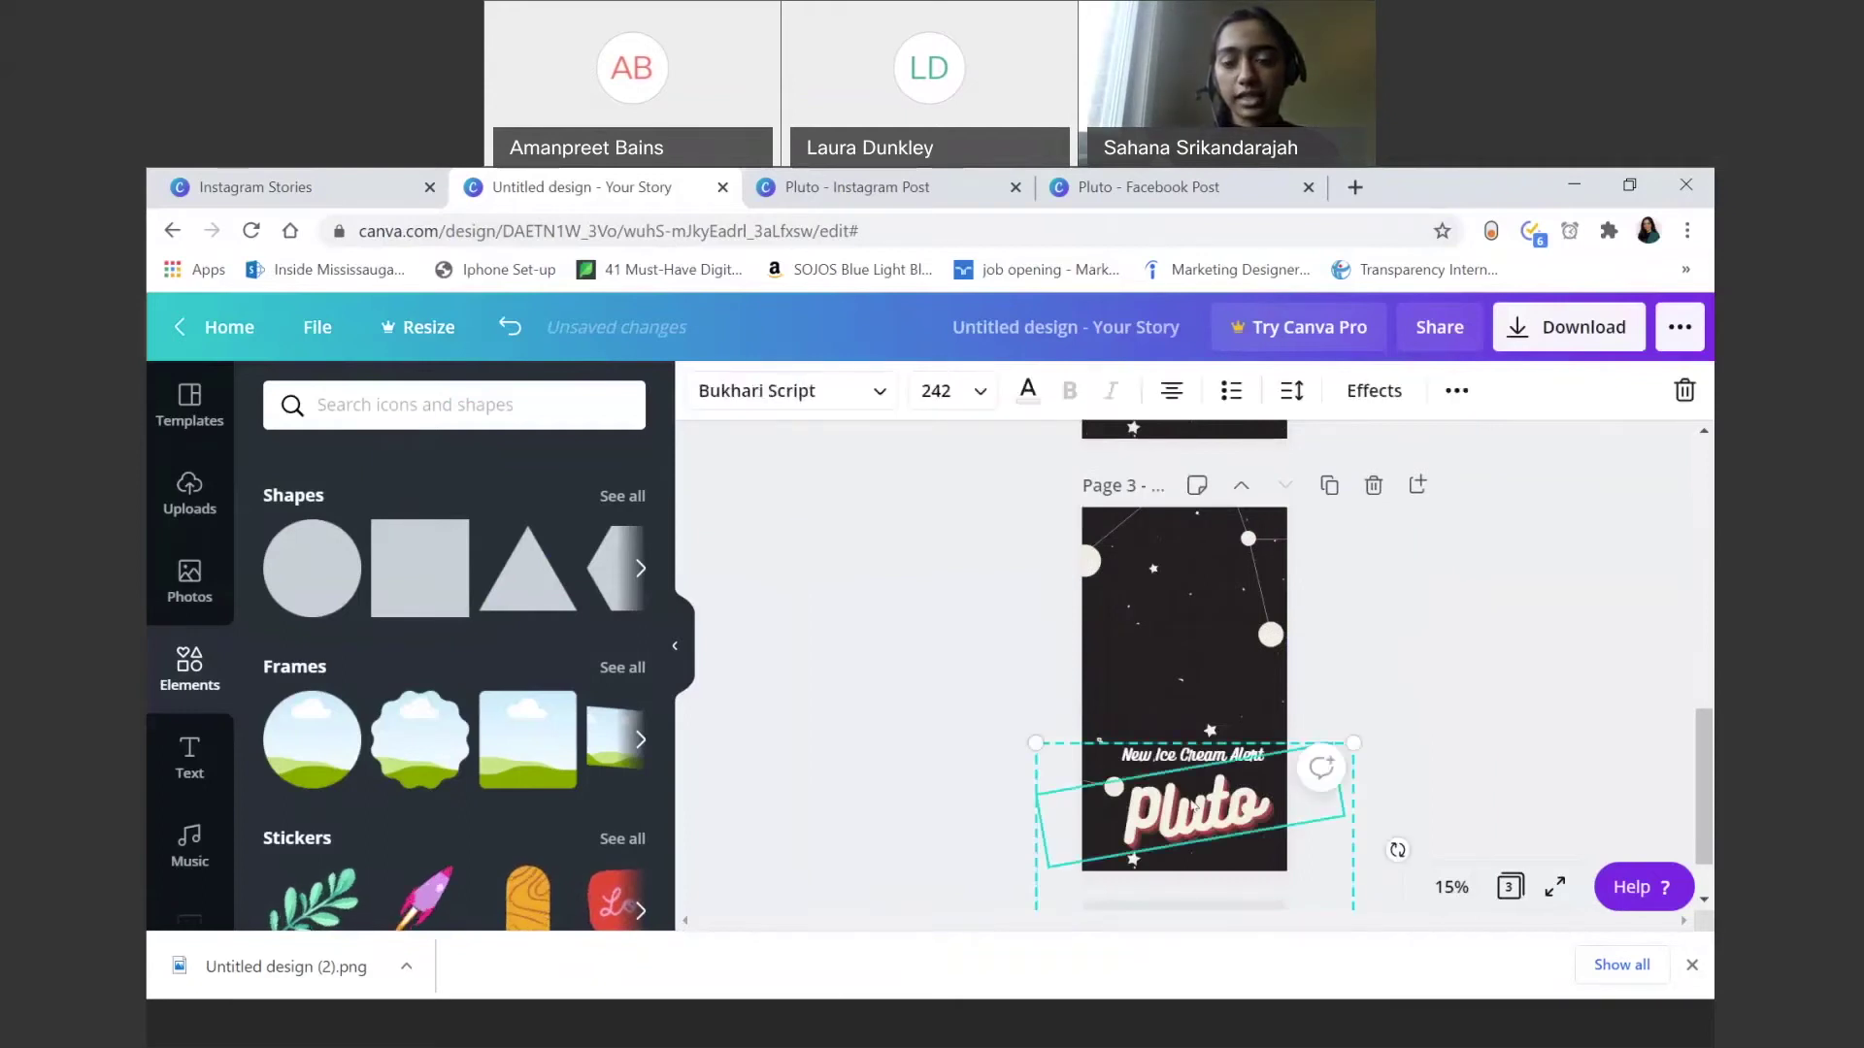
{"action": "left_click_drag", "start_coordinate": [1195, 806], "coordinate": [1195, 918]}
{"action": "left_click", "coordinate": [1178, 758]}
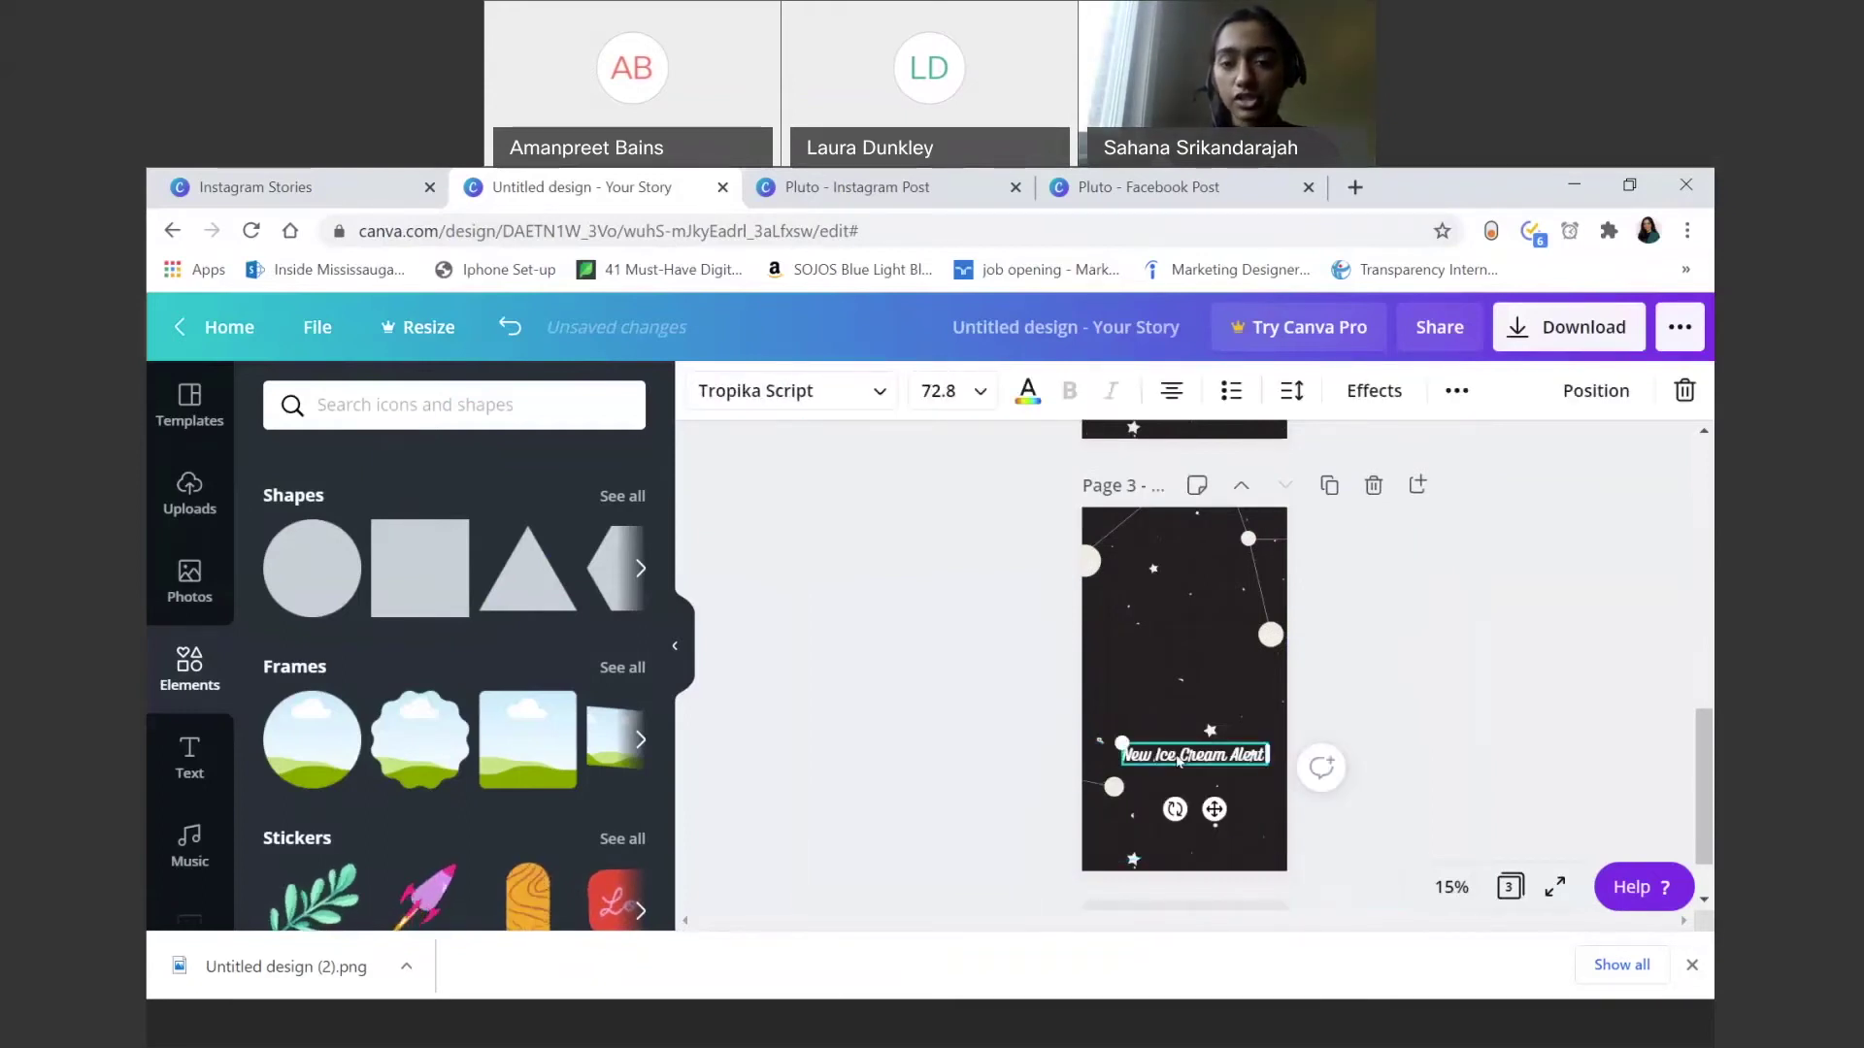
{"action": "key", "text": "Delete"}
Step: Look over the three story pages, comparing the finished first page with the starry backgrounds of pages 2 and 3
{"action": "scroll", "coordinate": [1235, 885], "scroll_direction": "up", "scroll_amount": 8}
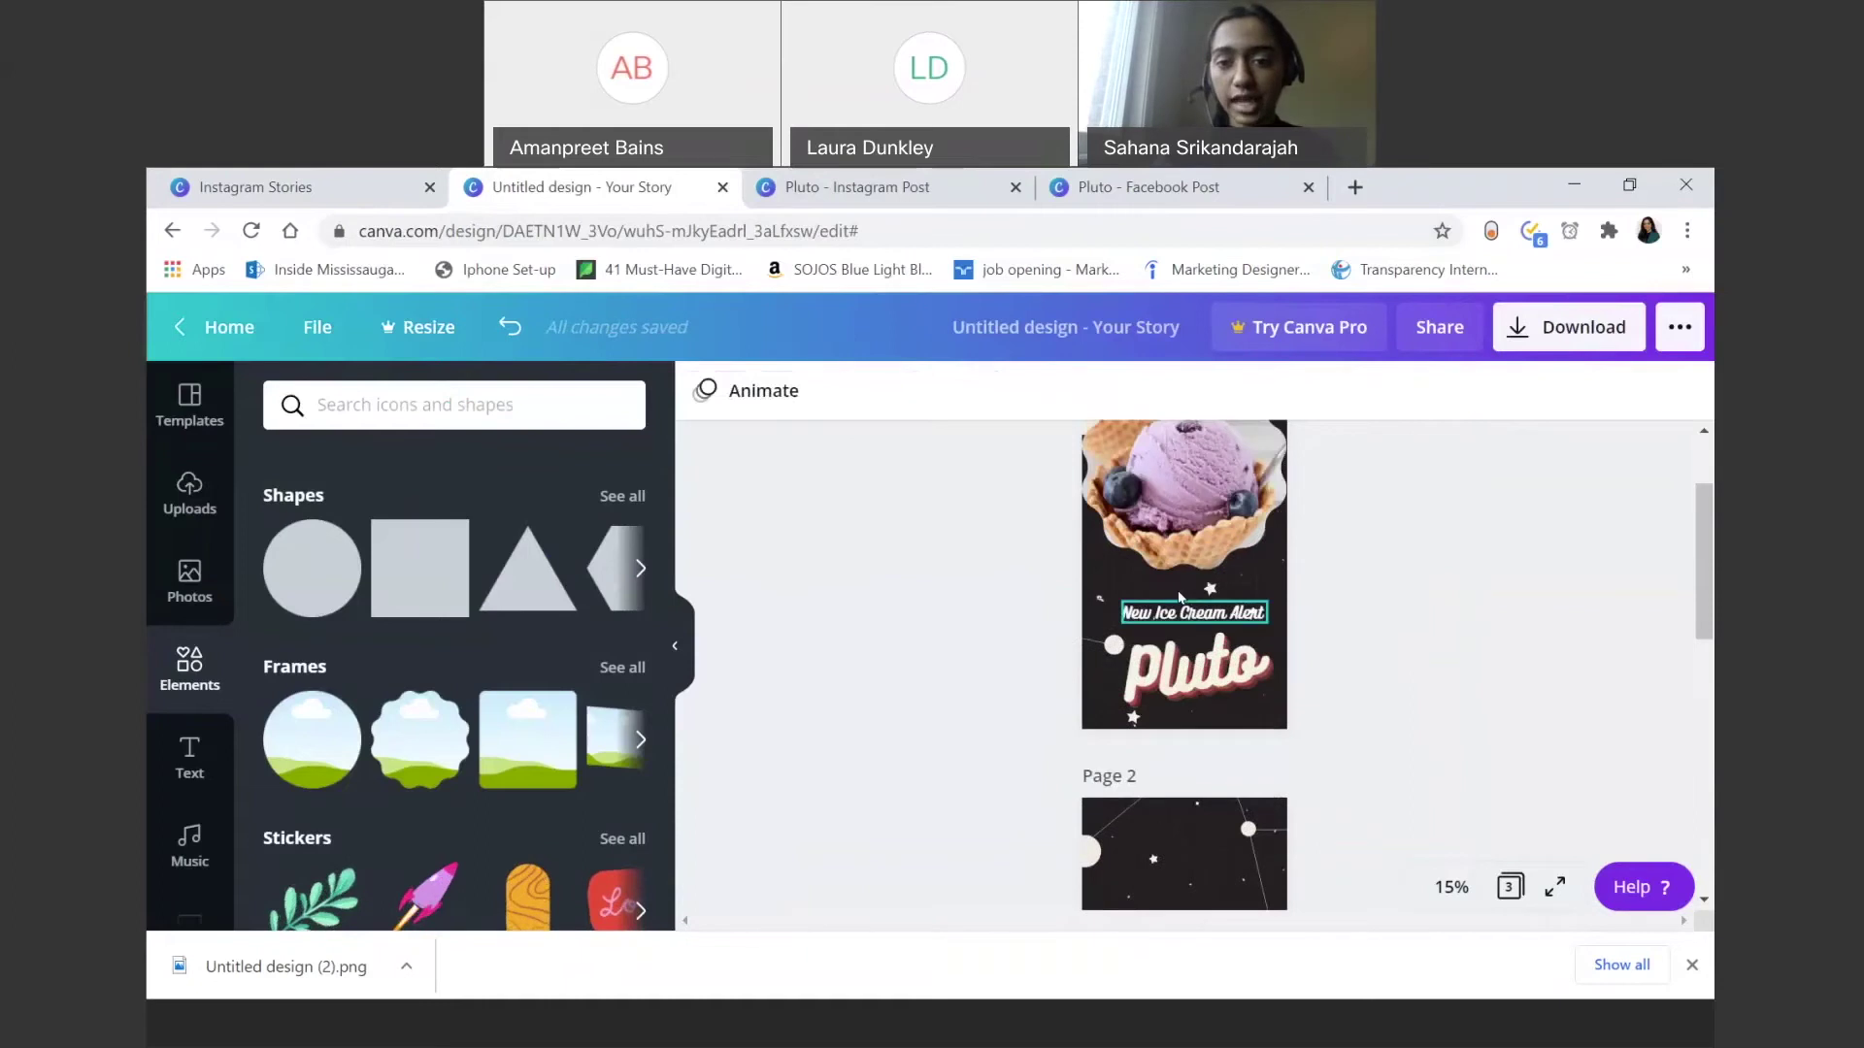
{"action": "scroll", "coordinate": [1179, 597], "scroll_direction": "down", "scroll_amount": 4}
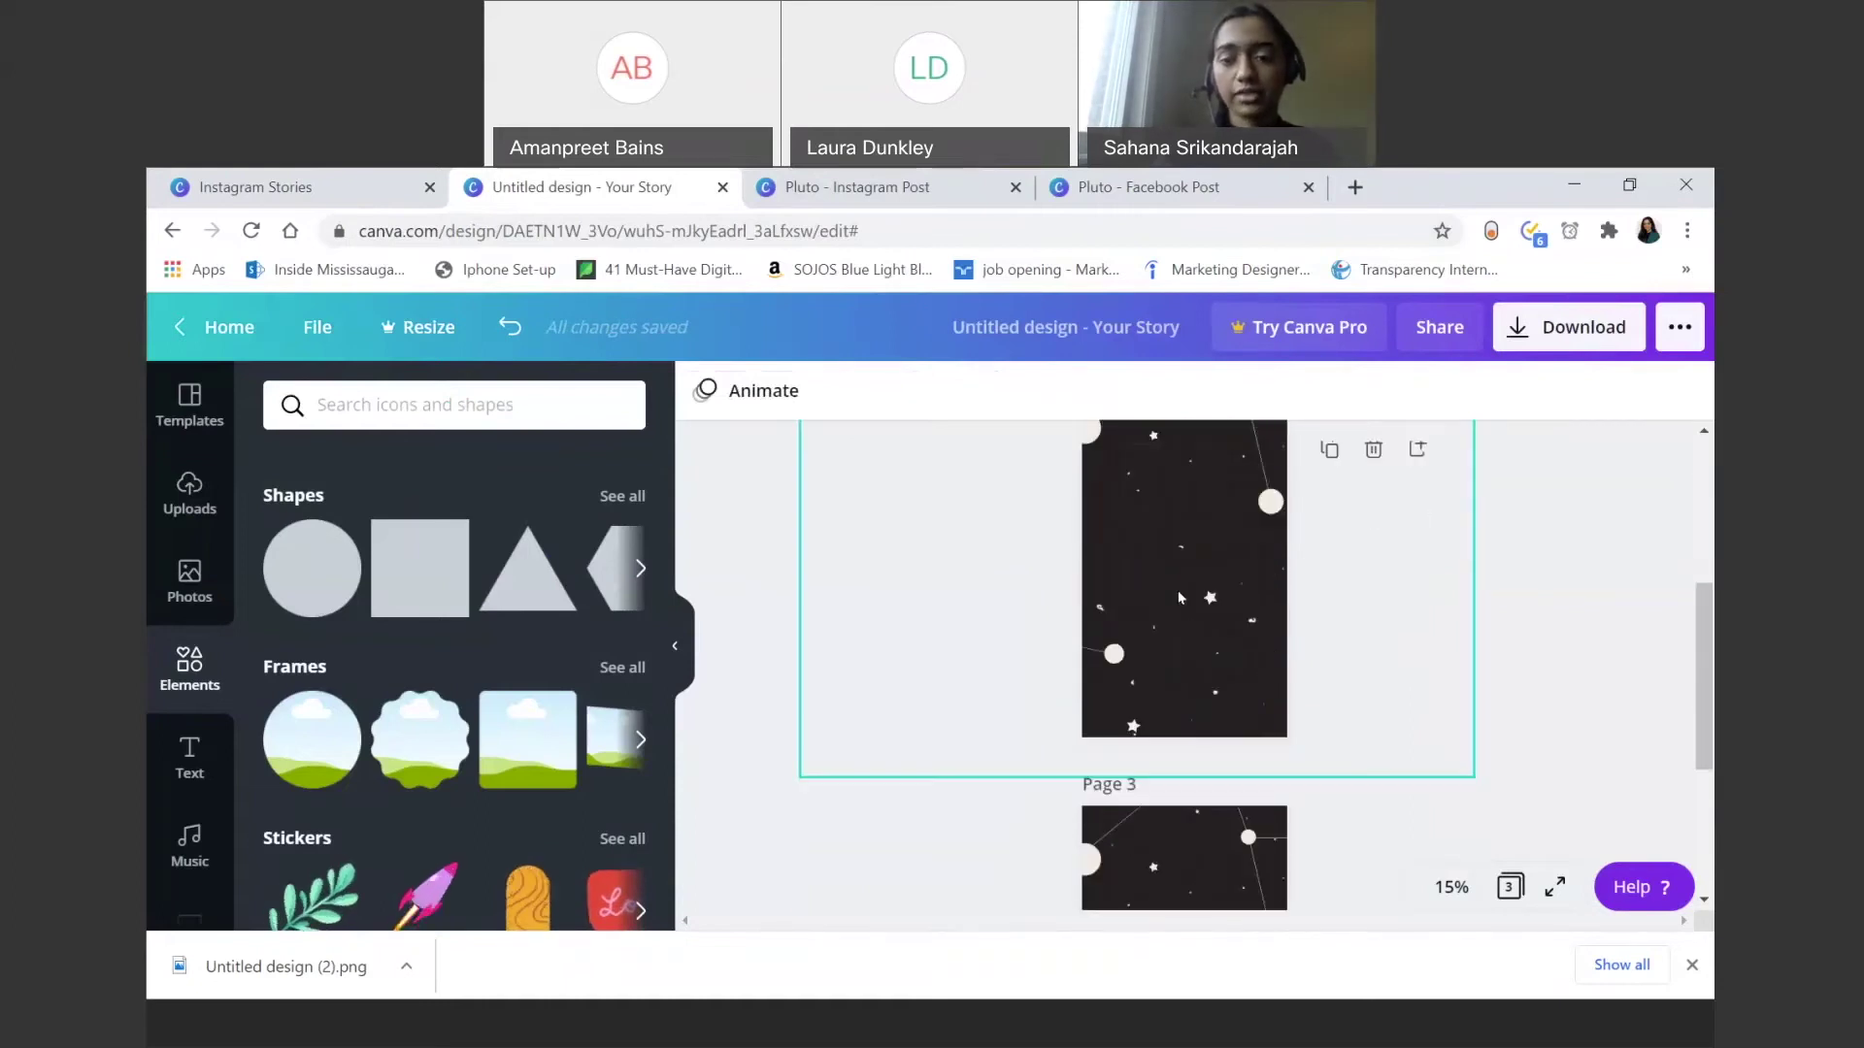
{"action": "scroll", "coordinate": [1178, 594], "scroll_direction": "down", "scroll_amount": 3}
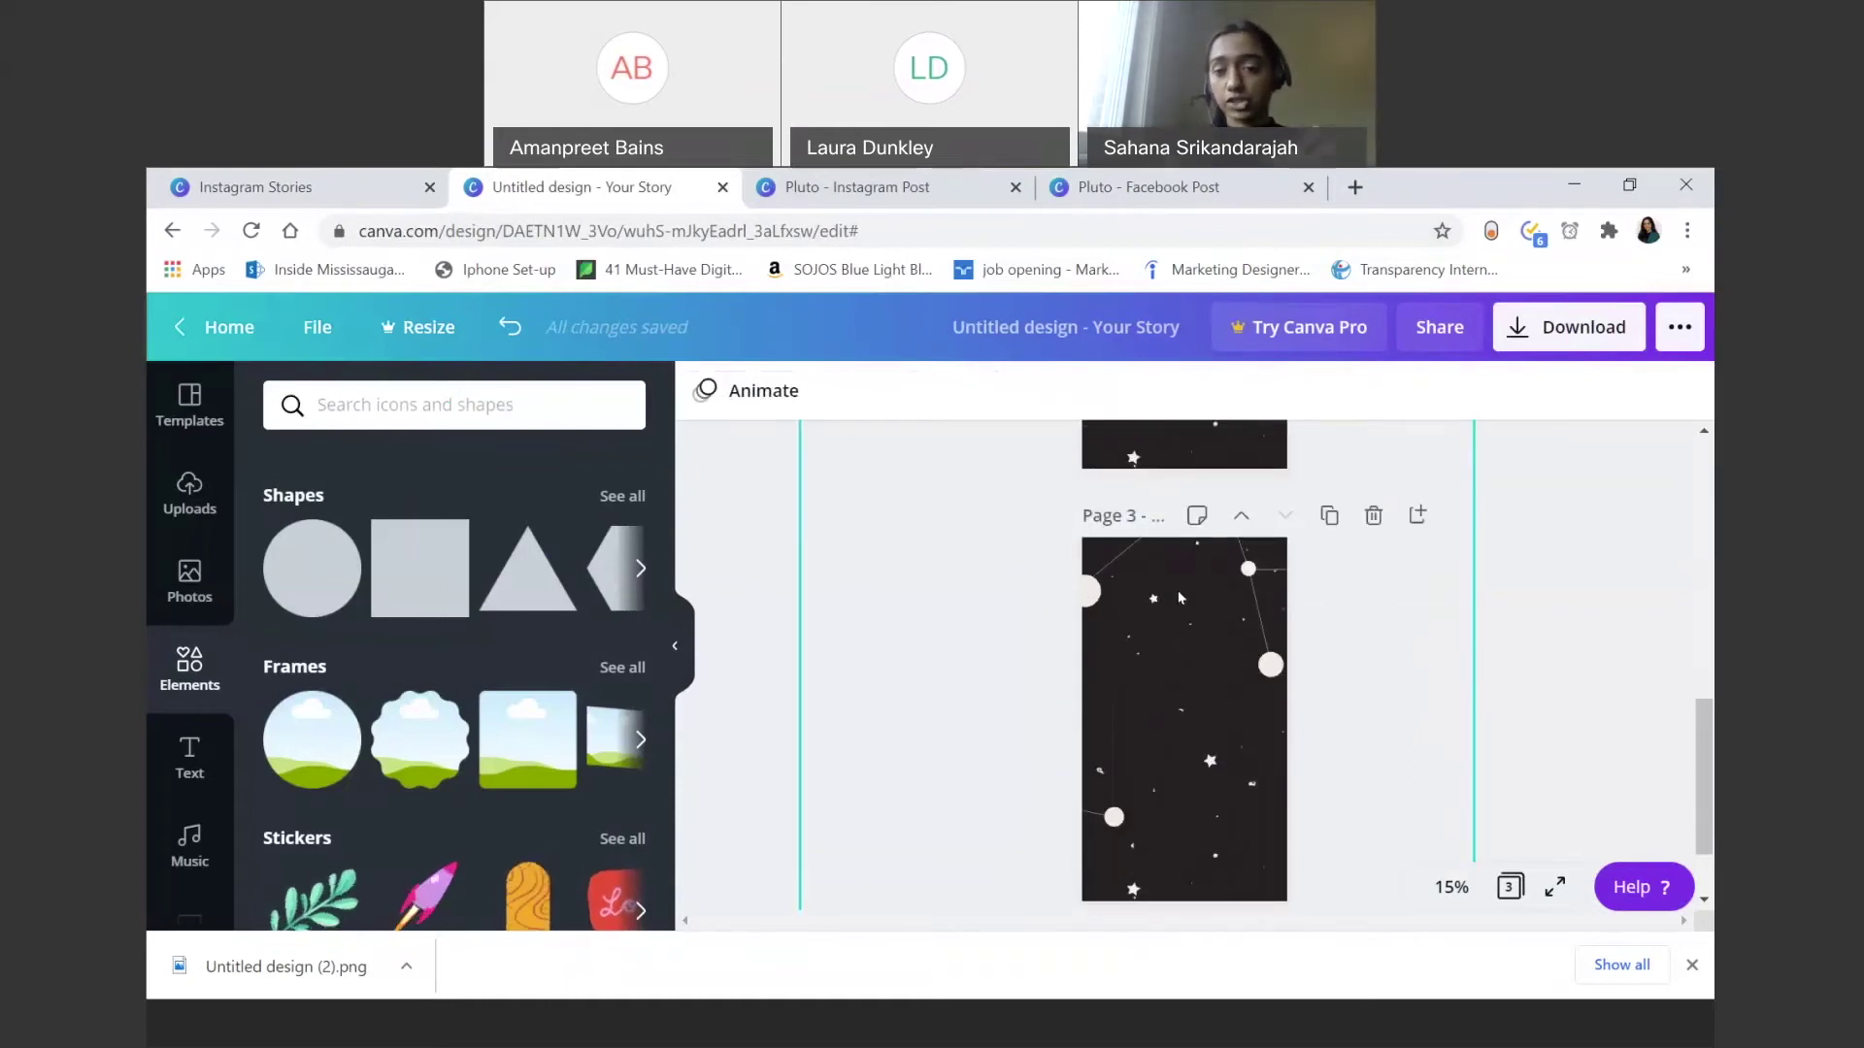
{"action": "scroll", "coordinate": [1170, 524], "scroll_direction": "up", "scroll_amount": 1}
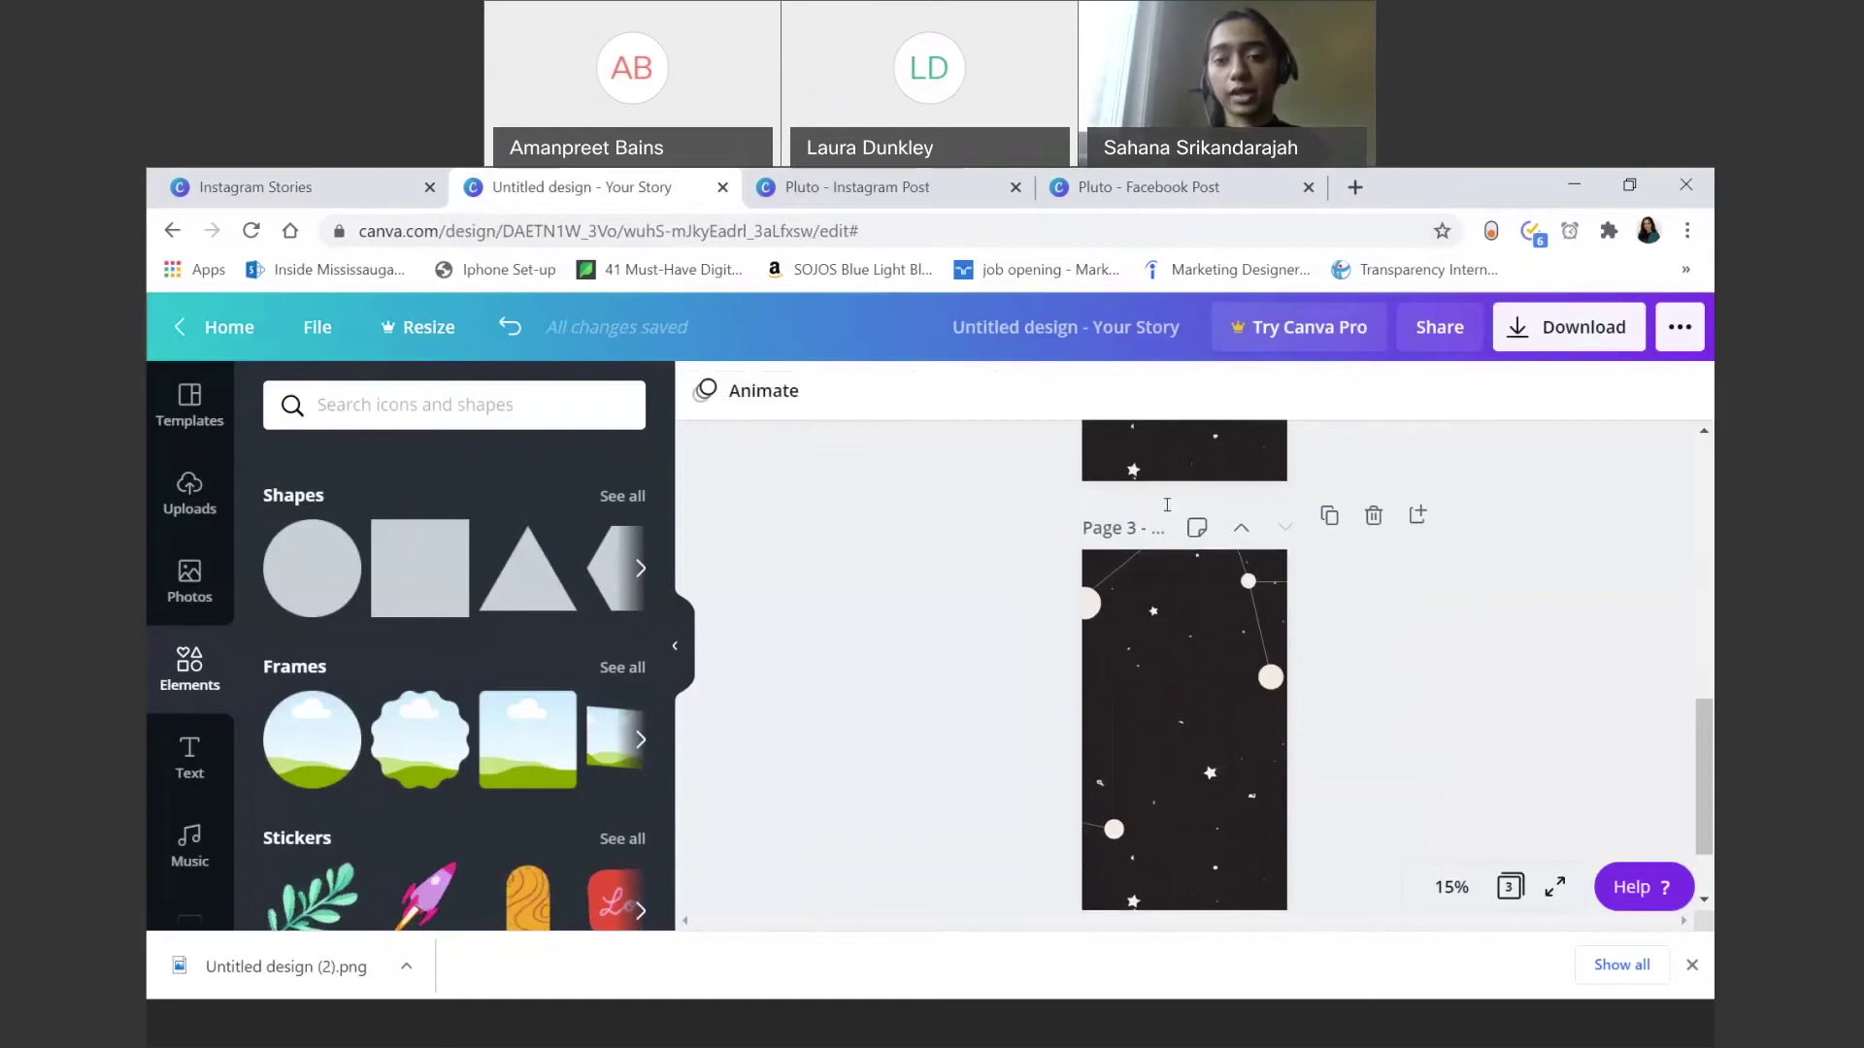
{"action": "scroll", "coordinate": [1166, 505], "scroll_direction": "up", "scroll_amount": 7}
{"action": "scroll", "coordinate": [1171, 515], "scroll_direction": "down", "scroll_amount": 4}
{"action": "scroll", "coordinate": [1172, 514], "scroll_direction": "up", "scroll_amount": 1}
{"action": "scroll", "coordinate": [1172, 514], "scroll_direction": "down", "scroll_amount": 1}
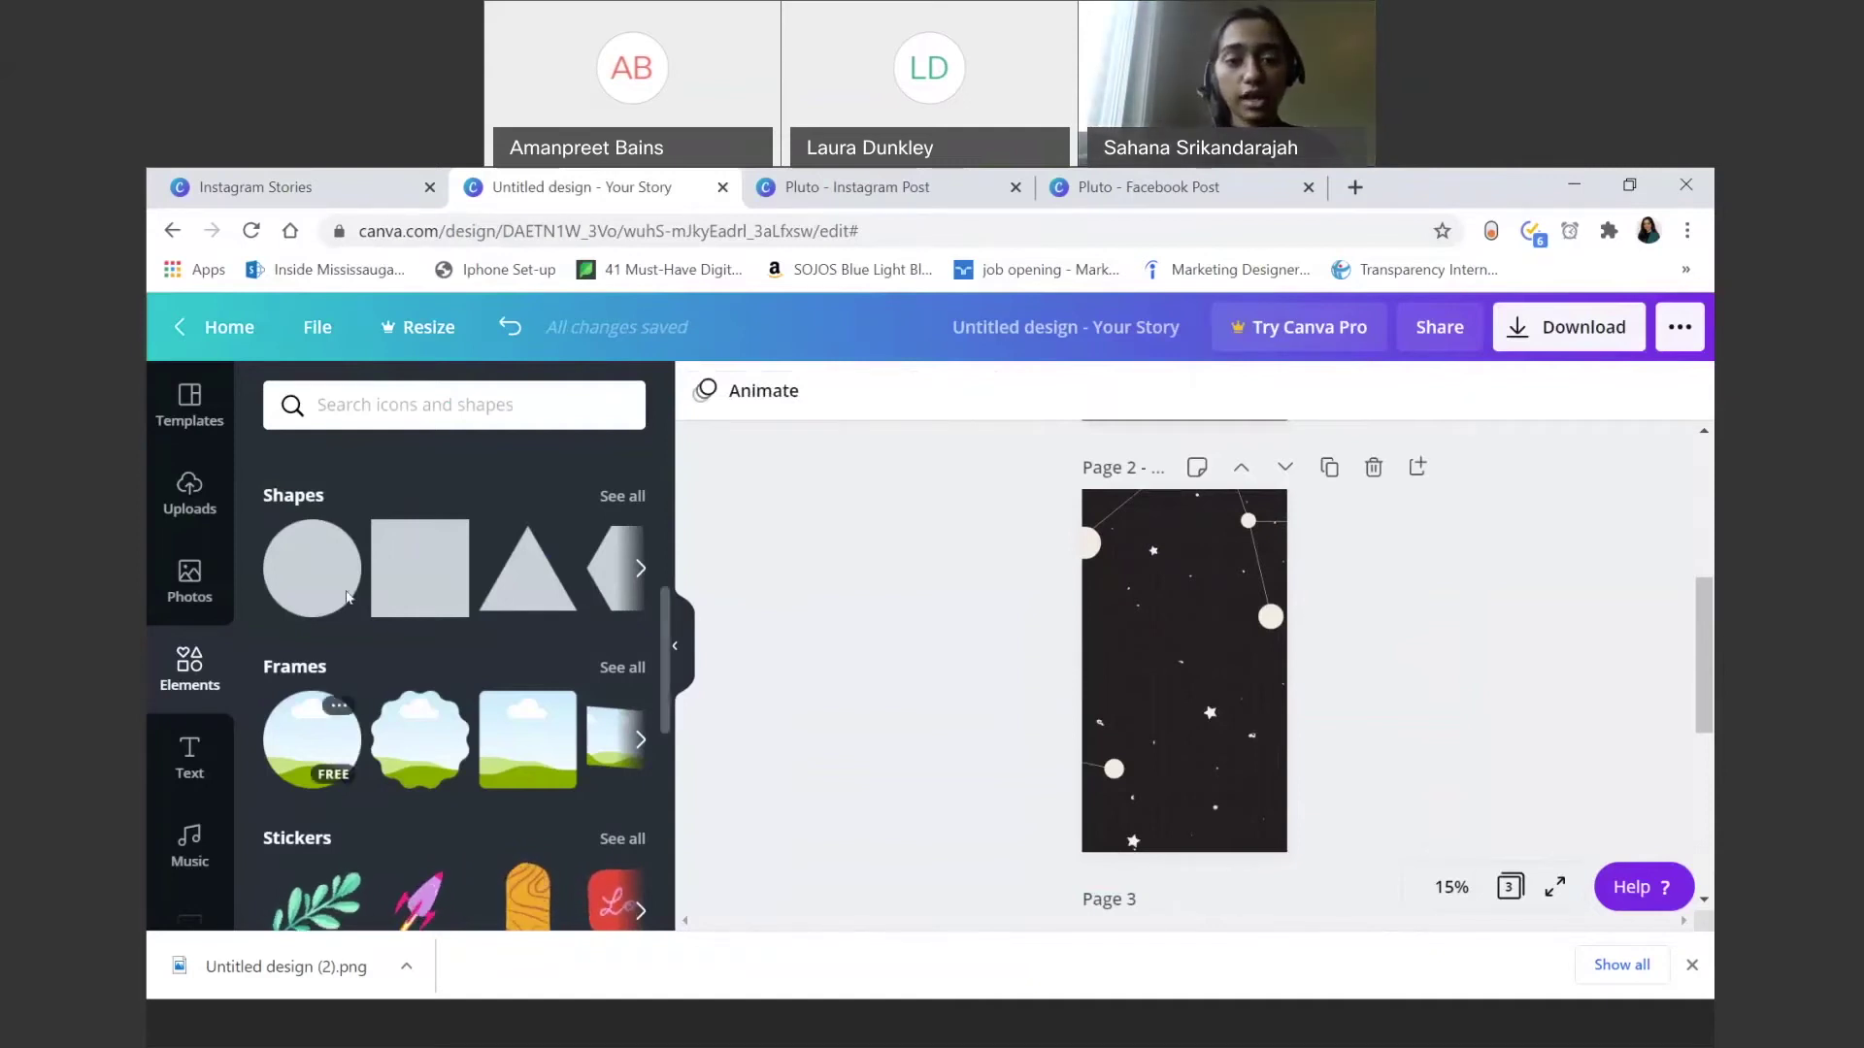
Step: Add the recently used "Thank you!" text design to the starry page 2
{"action": "scroll", "coordinate": [962, 557], "scroll_direction": "up", "scroll_amount": 2}
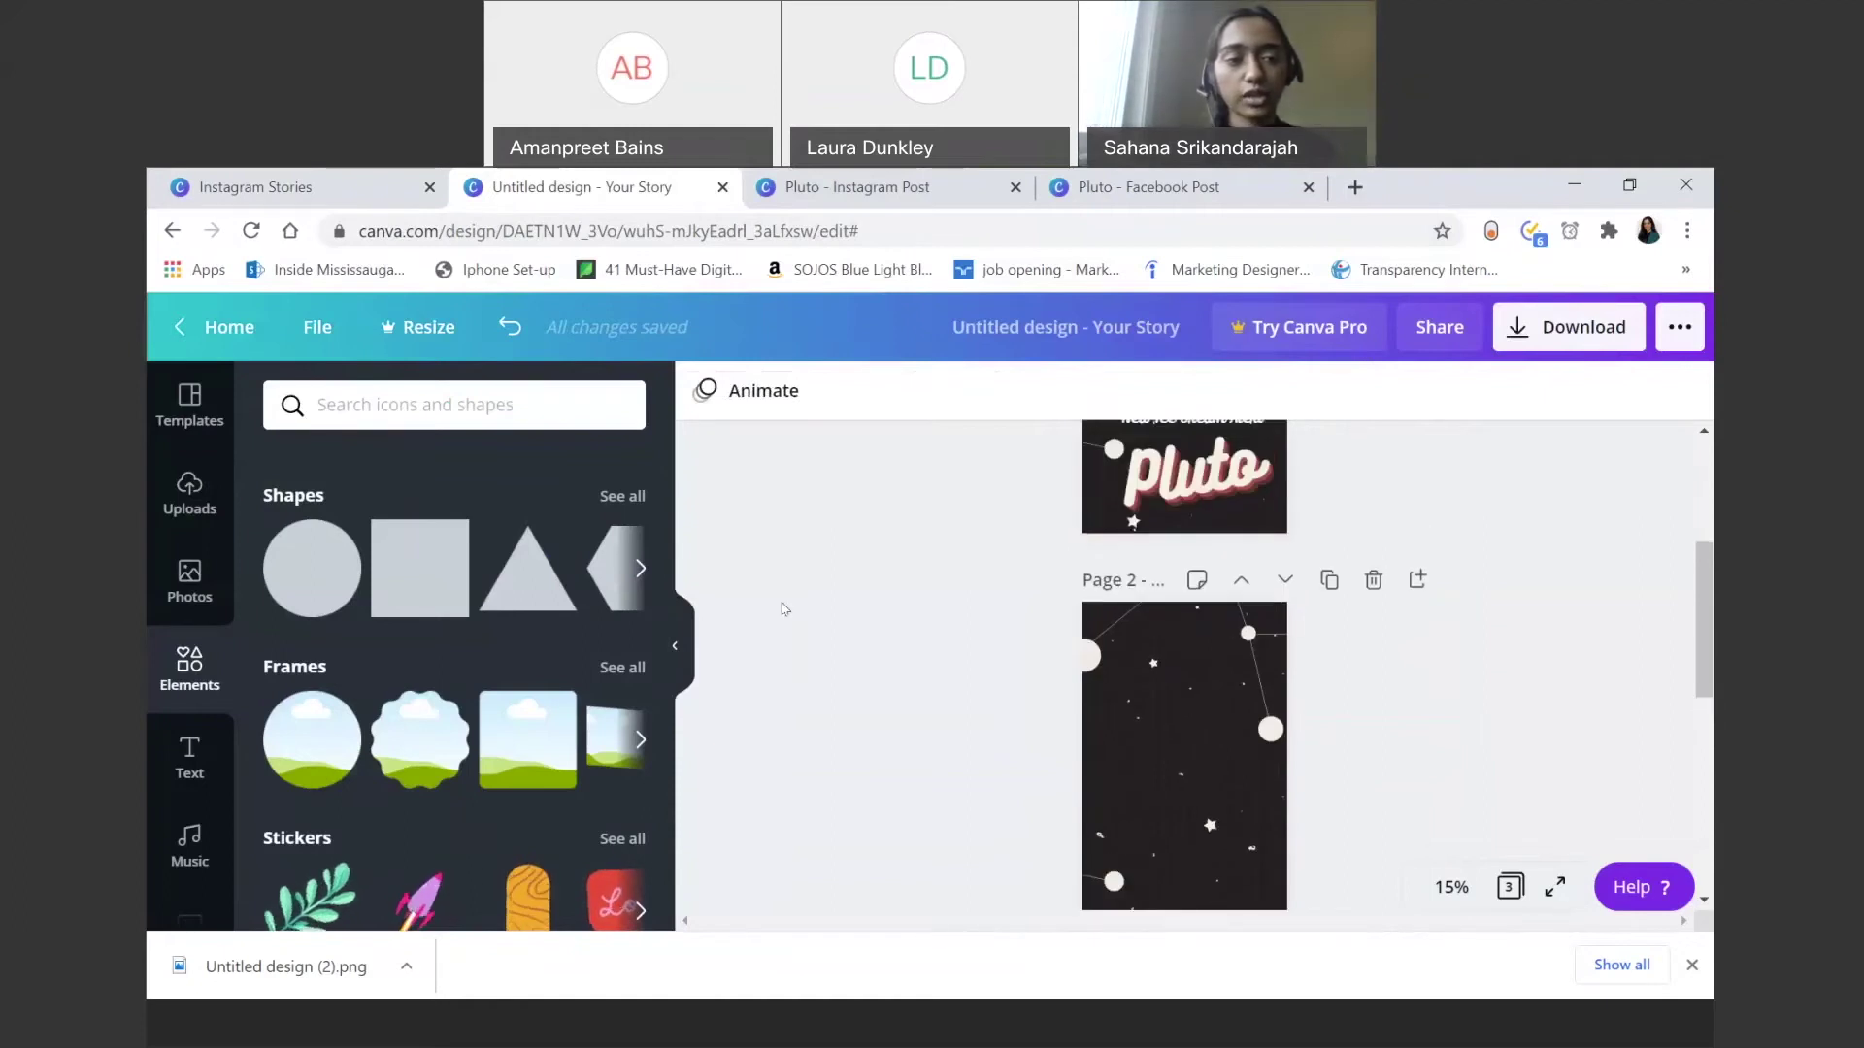
{"action": "scroll", "coordinate": [962, 561], "scroll_direction": "down", "scroll_amount": 1}
{"action": "left_click", "coordinate": [192, 770]}
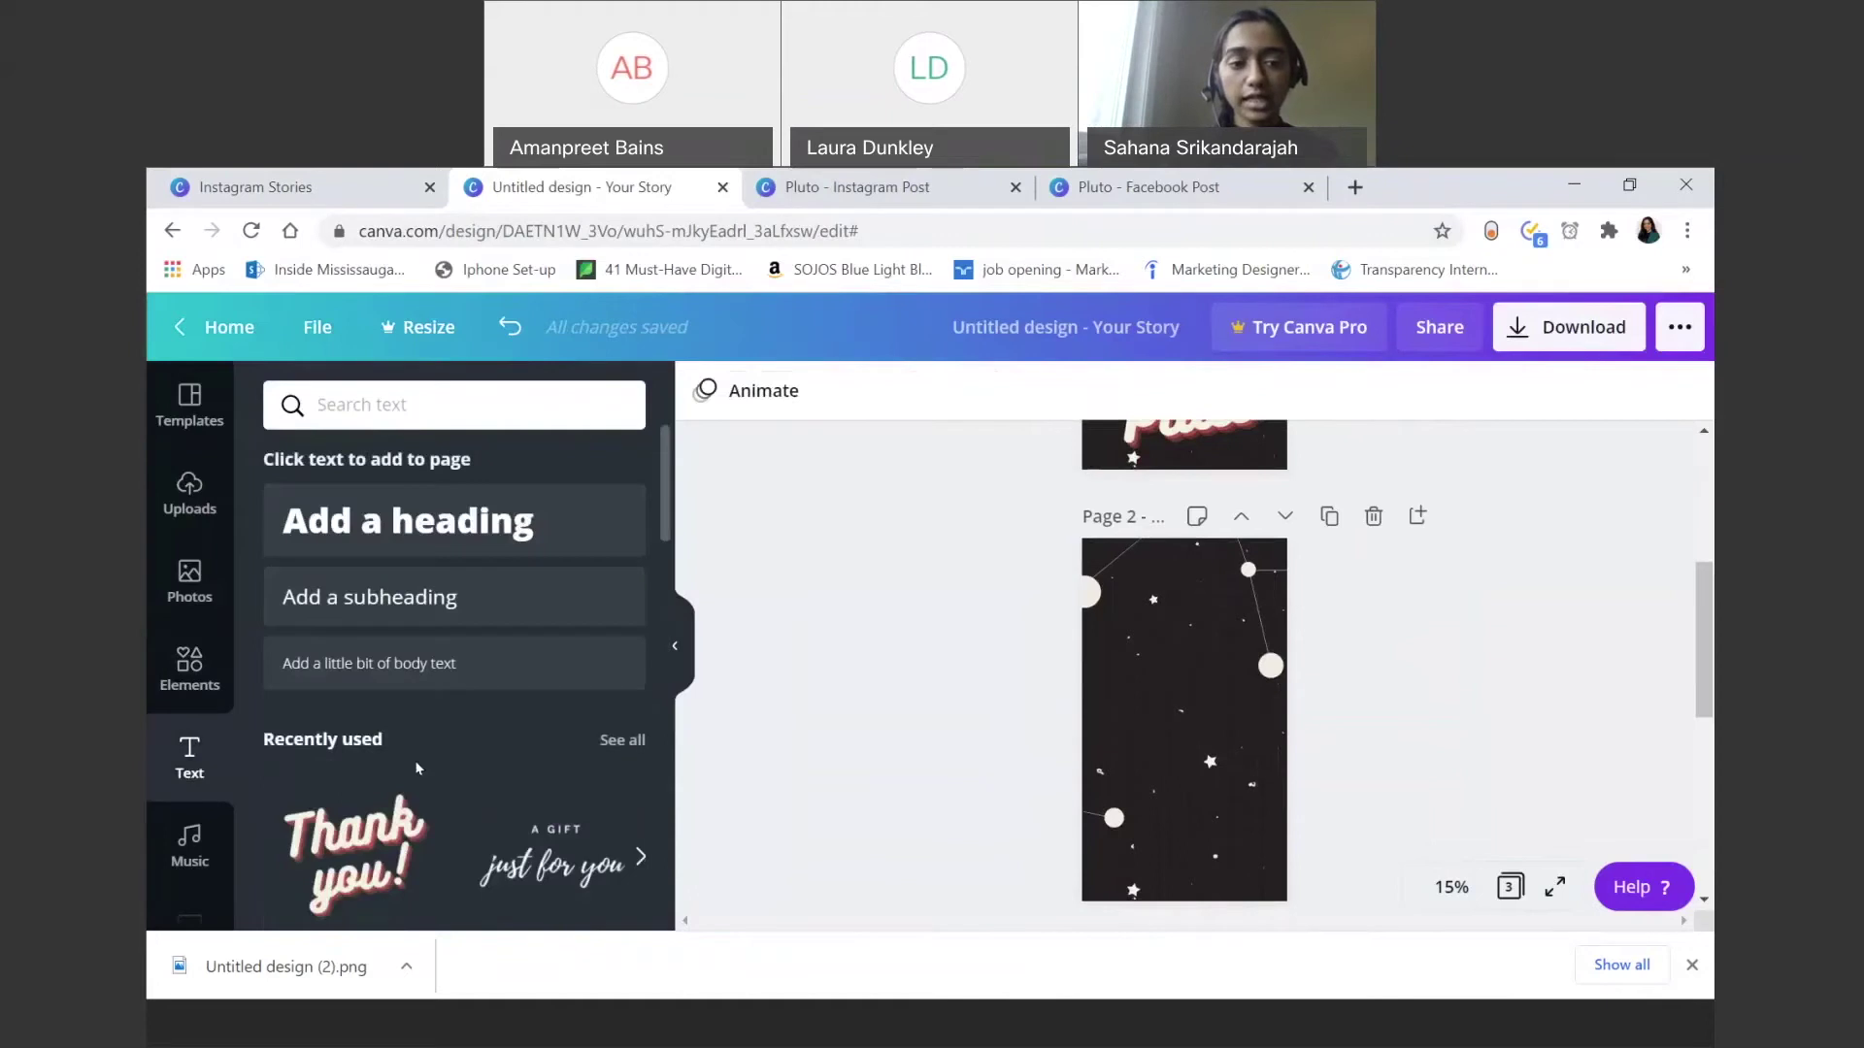
{"action": "scroll", "coordinate": [418, 770], "scroll_direction": "down", "scroll_amount": 1}
{"action": "left_click", "coordinate": [337, 690]}
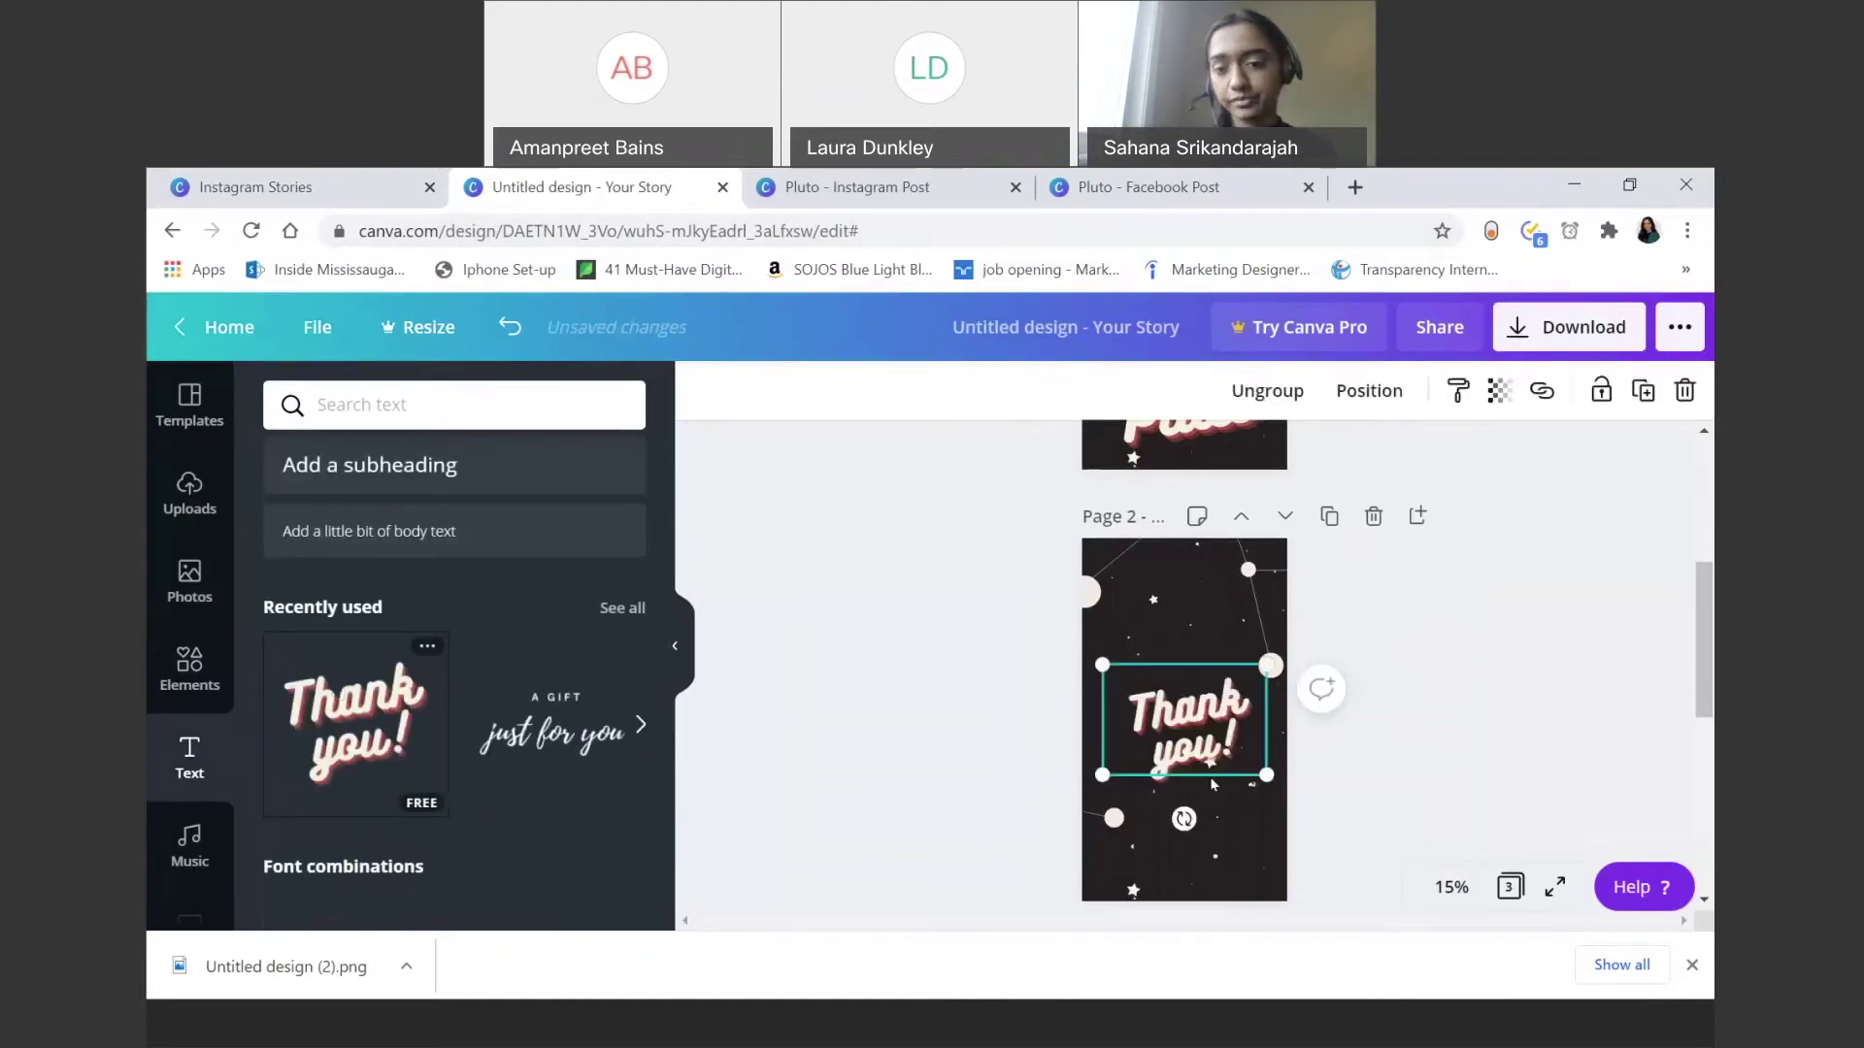
Step: Delete the "you!" line from the text design on page 2
{"action": "left_click", "coordinate": [1242, 691]}
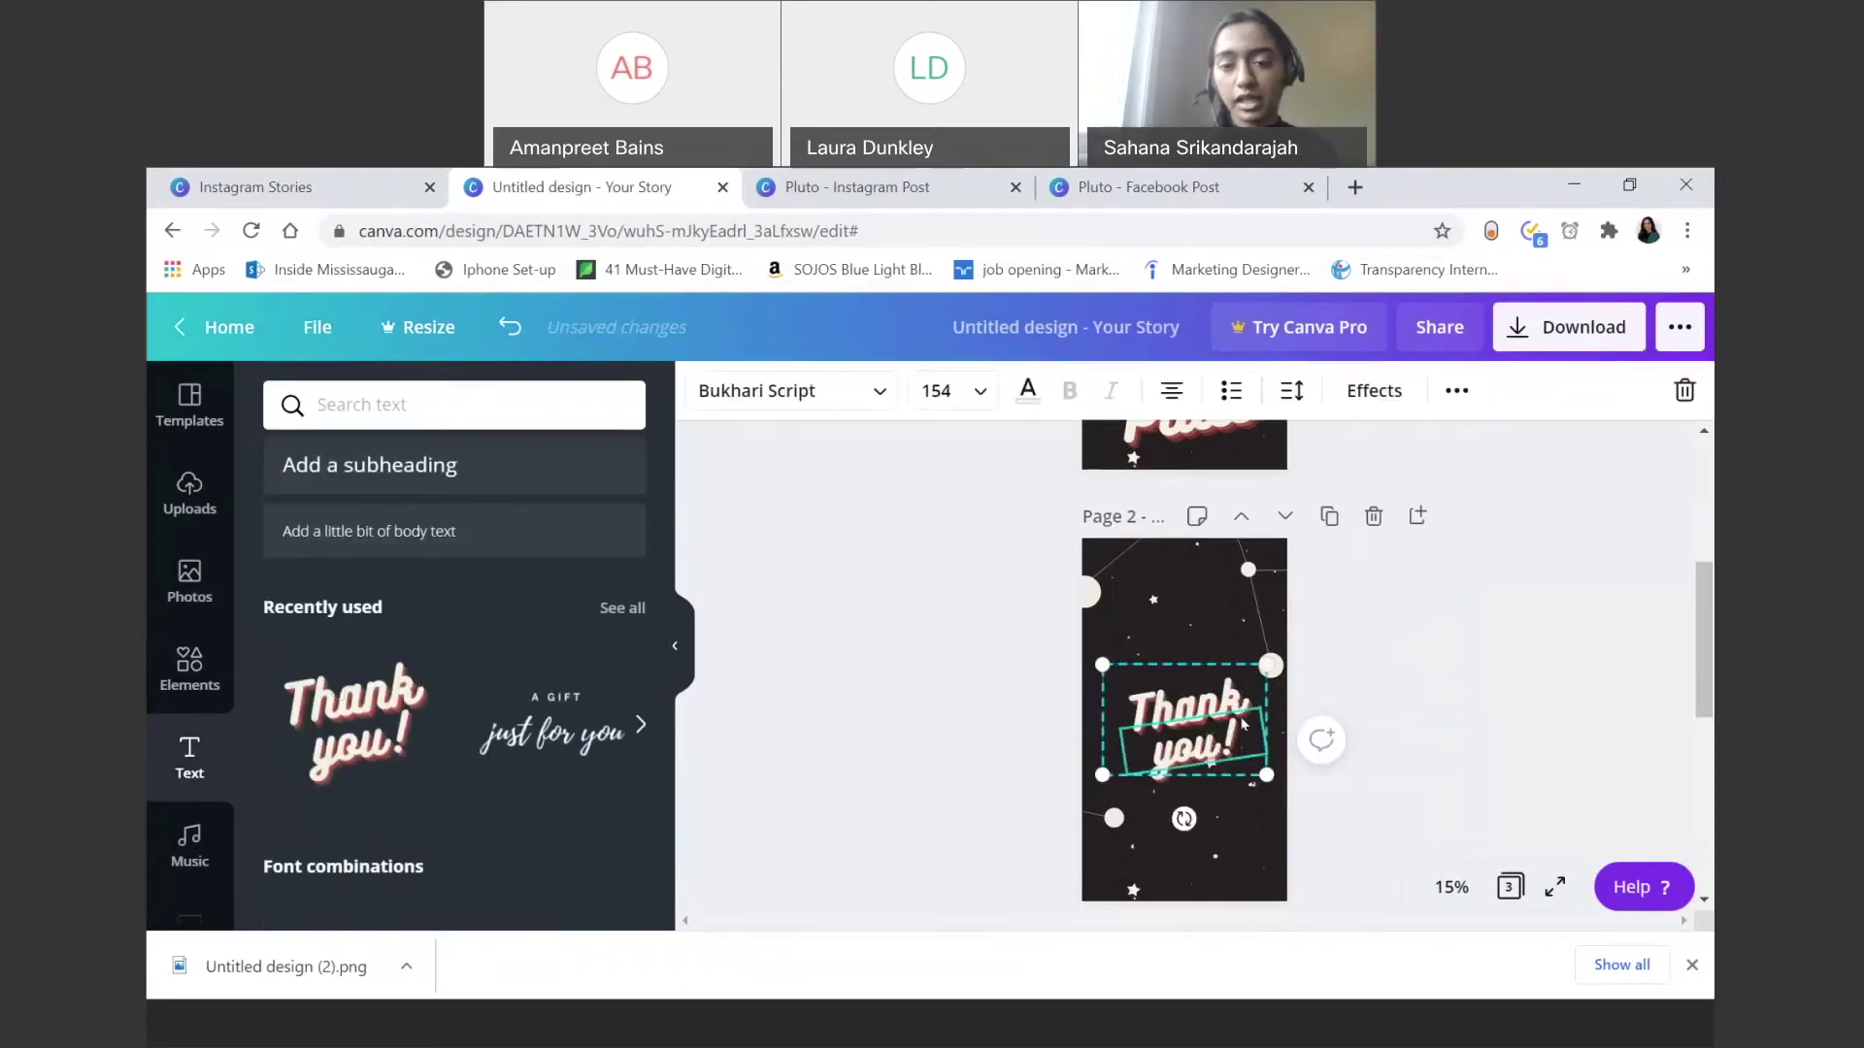
{"action": "key", "text": "BackSpace"}
{"action": "key", "text": "BackSpace"}
{"action": "key", "text": "BackSpace"}
{"action": "key", "text": "BackSpace"}
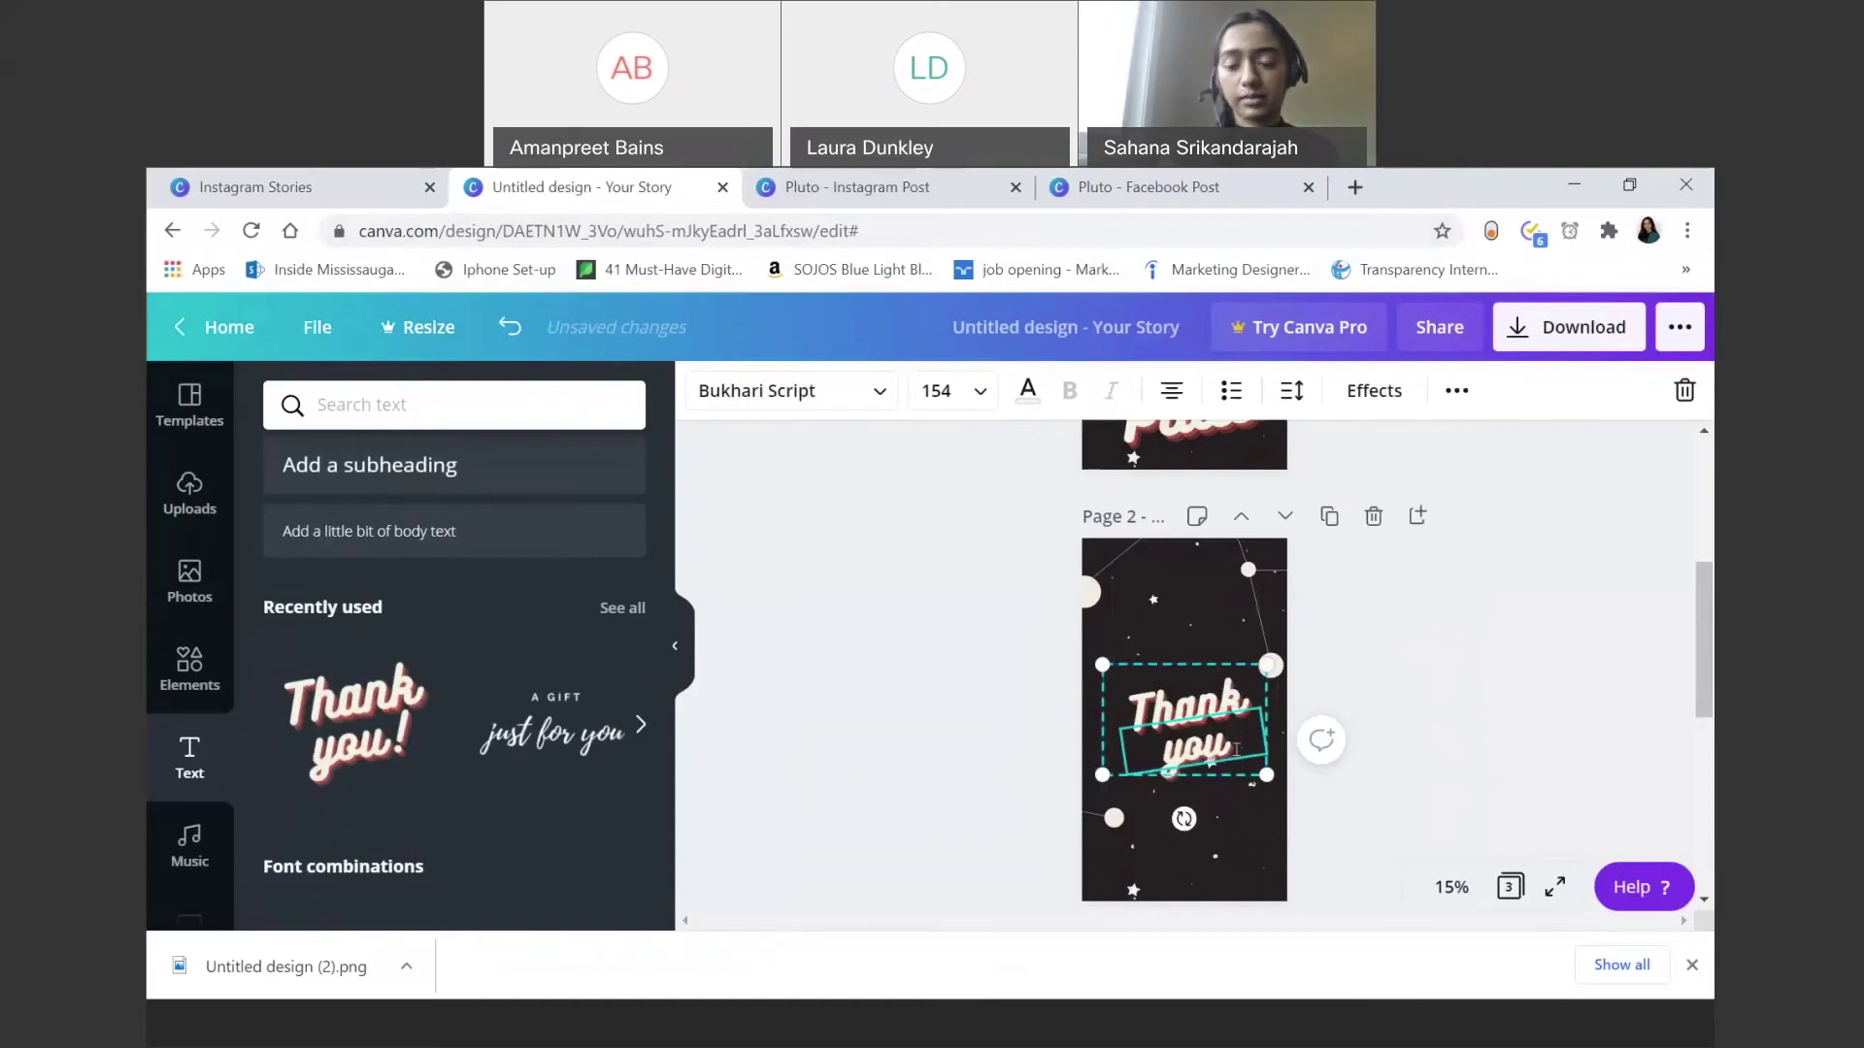
{"action": "key", "text": "BackSpace"}
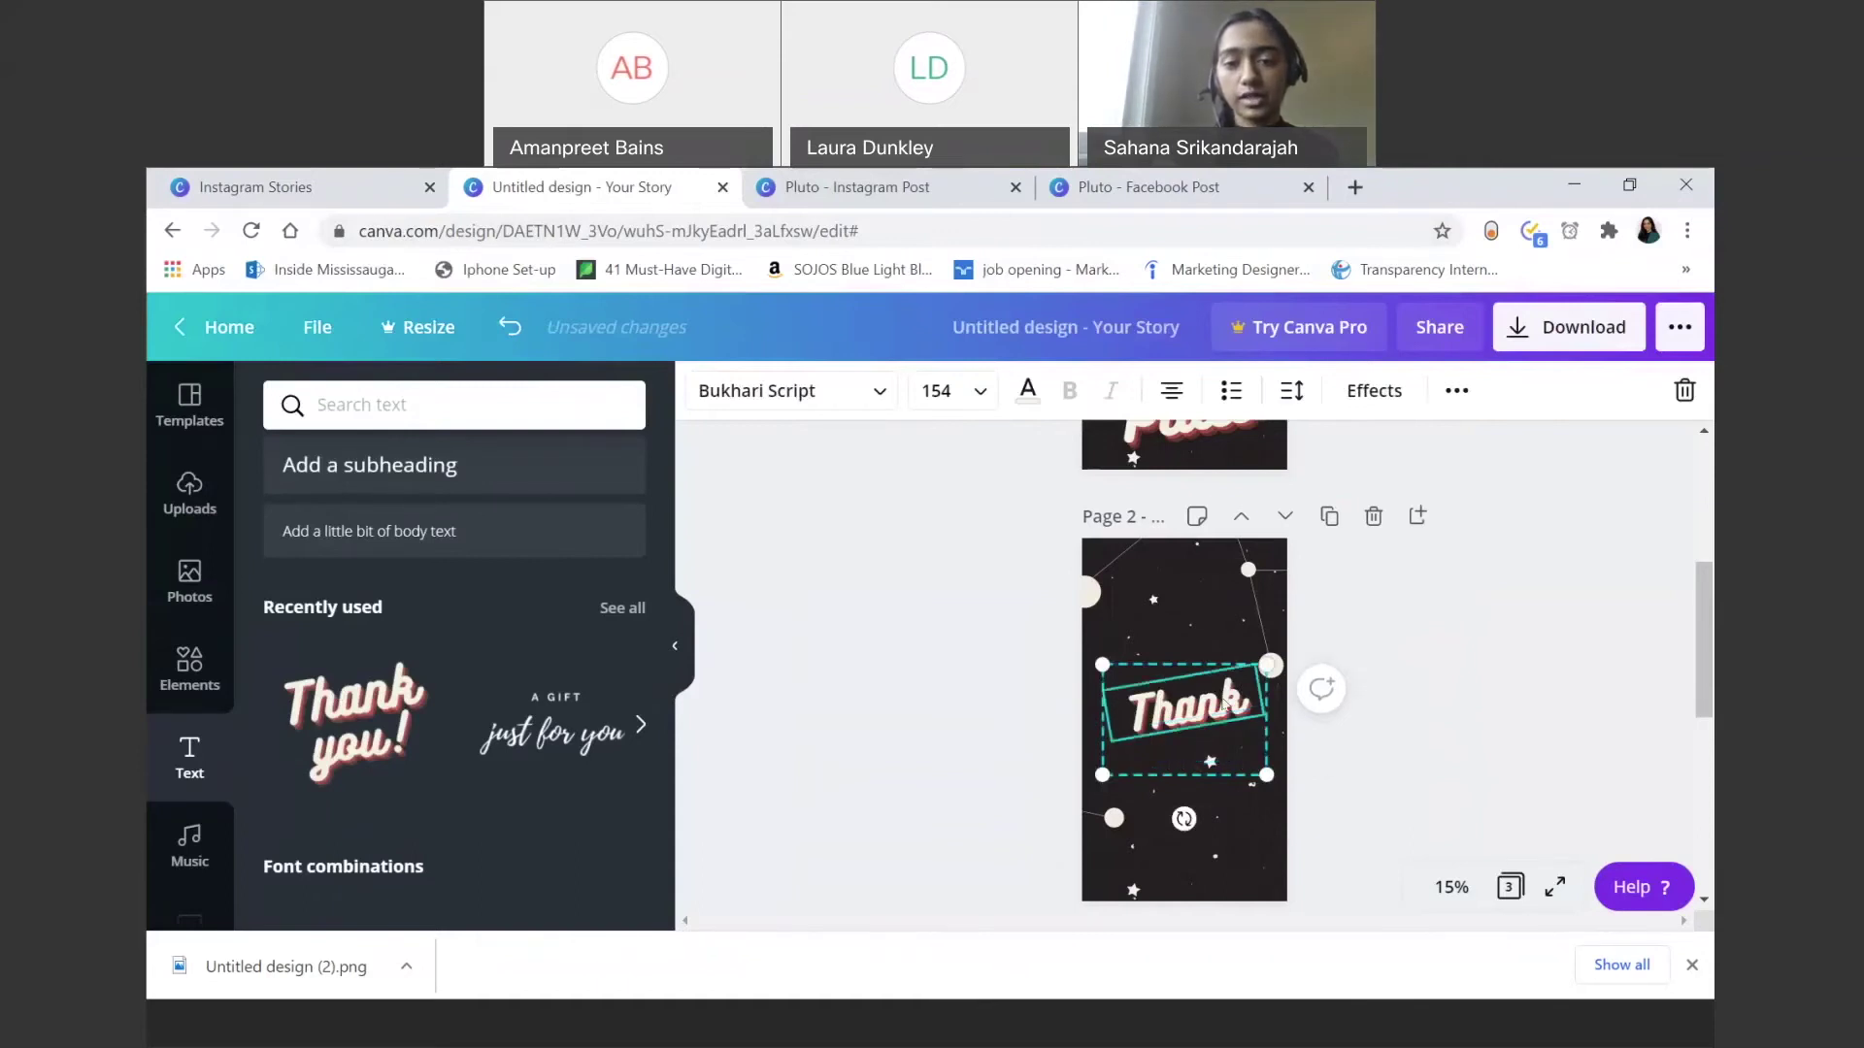
Step: Replace the word "Thank" on page 2 with "Guess to win!"
{"action": "left_click_drag", "start_coordinate": [1254, 695], "coordinate": [1134, 712]}
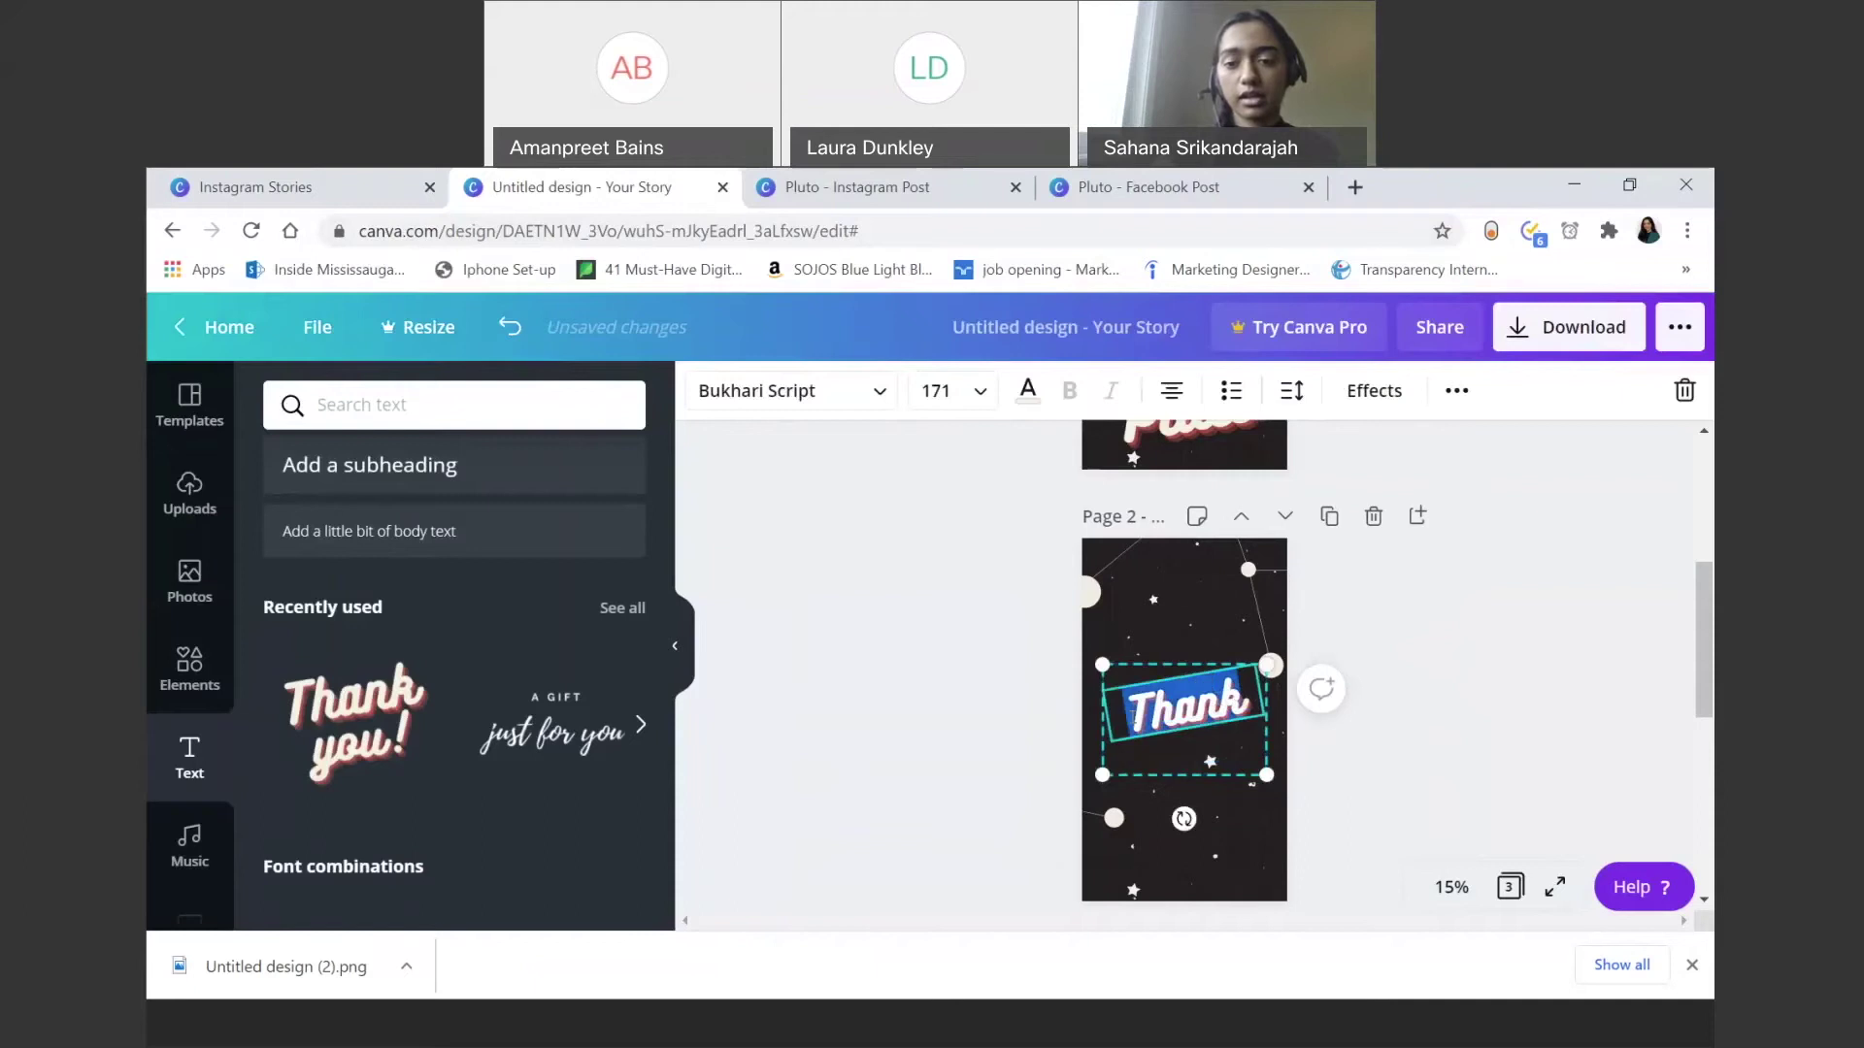
{"action": "key", "text": "BackSpace"}
{"action": "type", "text": "Guess to gin"}
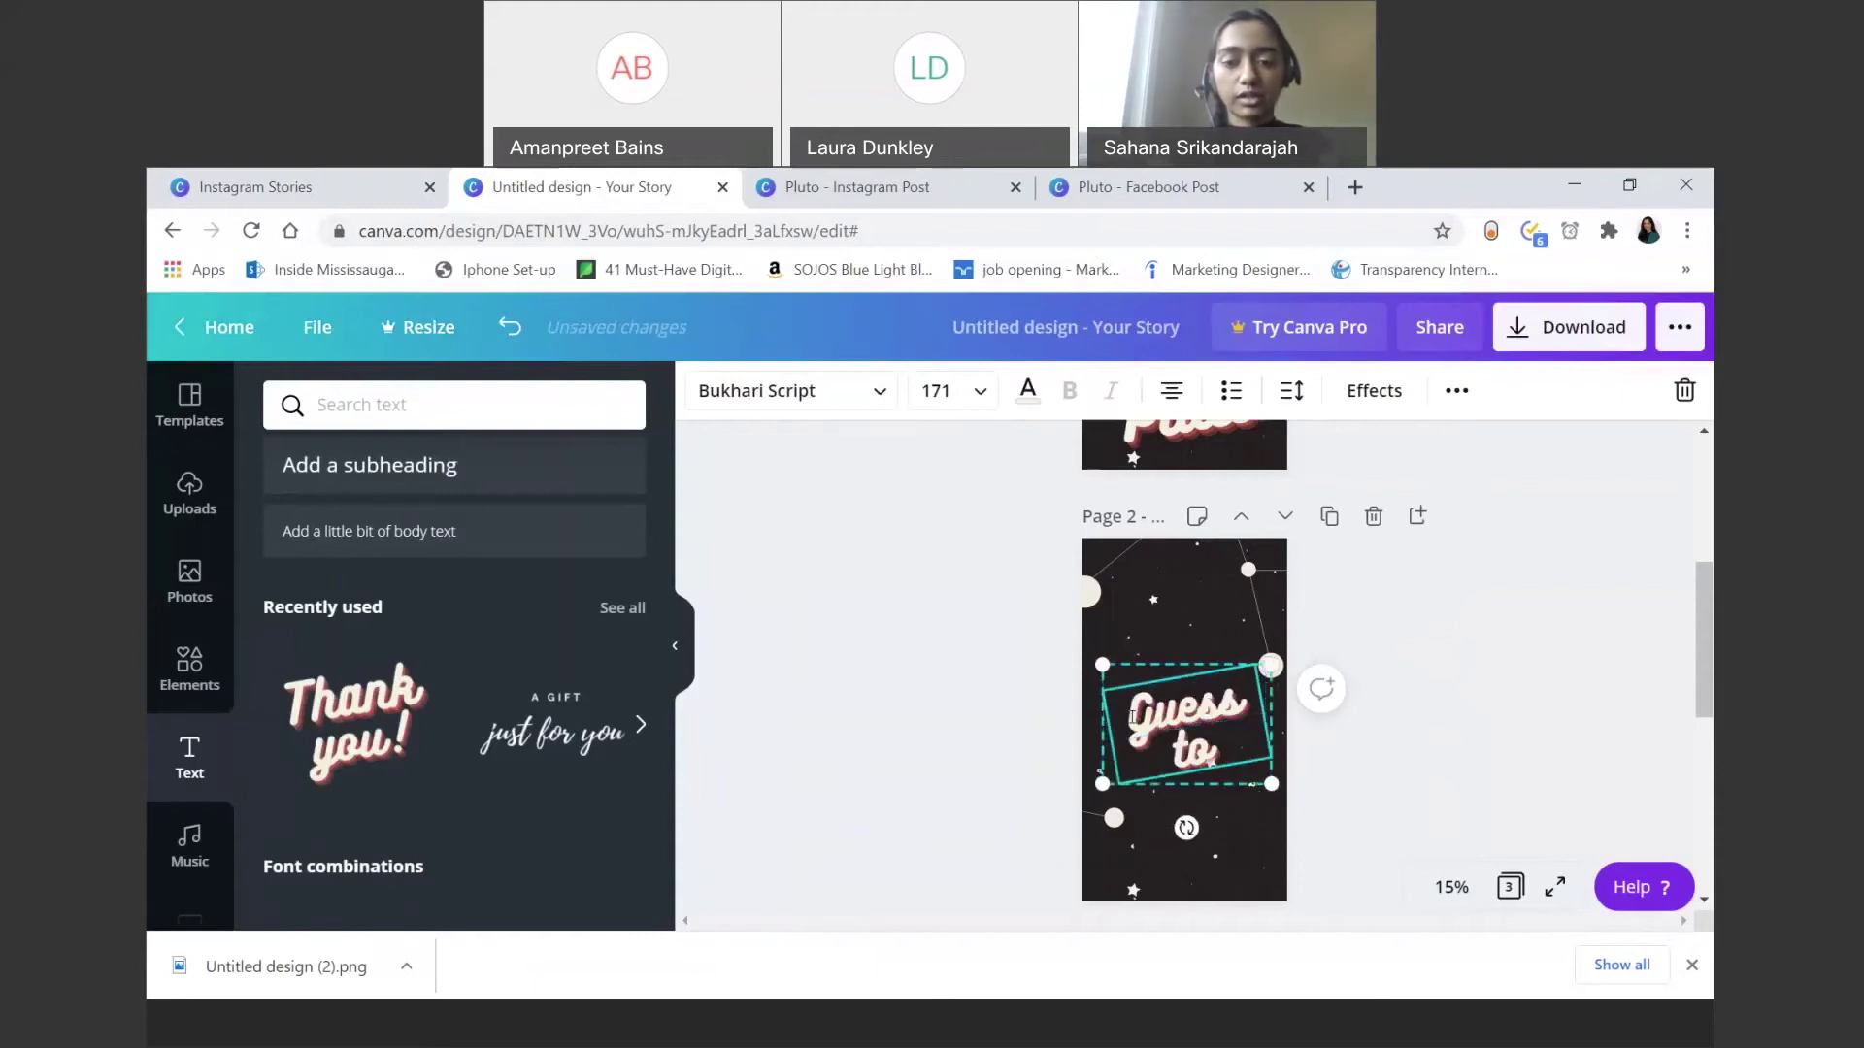
{"action": "key", "text": "BackSpace"}
{"action": "key", "text": "BackSpace"}
{"action": "key", "text": "BackSpace"}
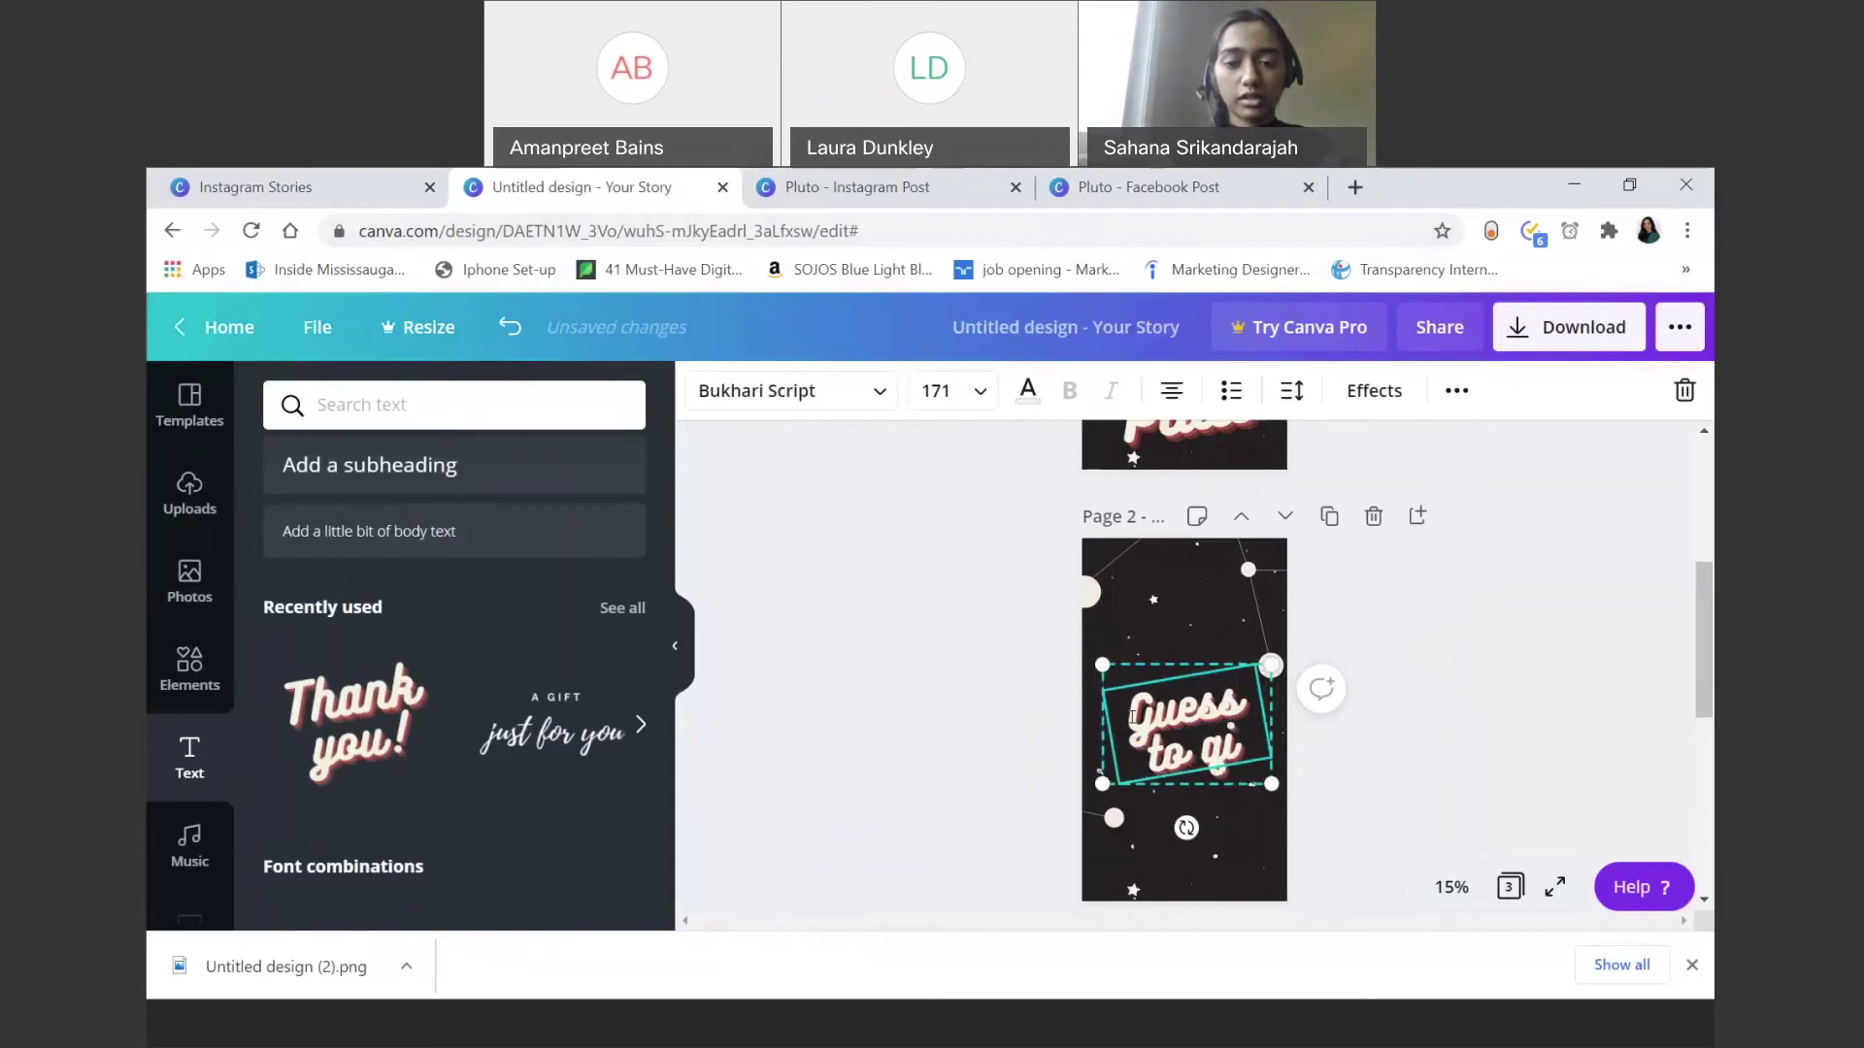
{"action": "type", "text": "win!"}
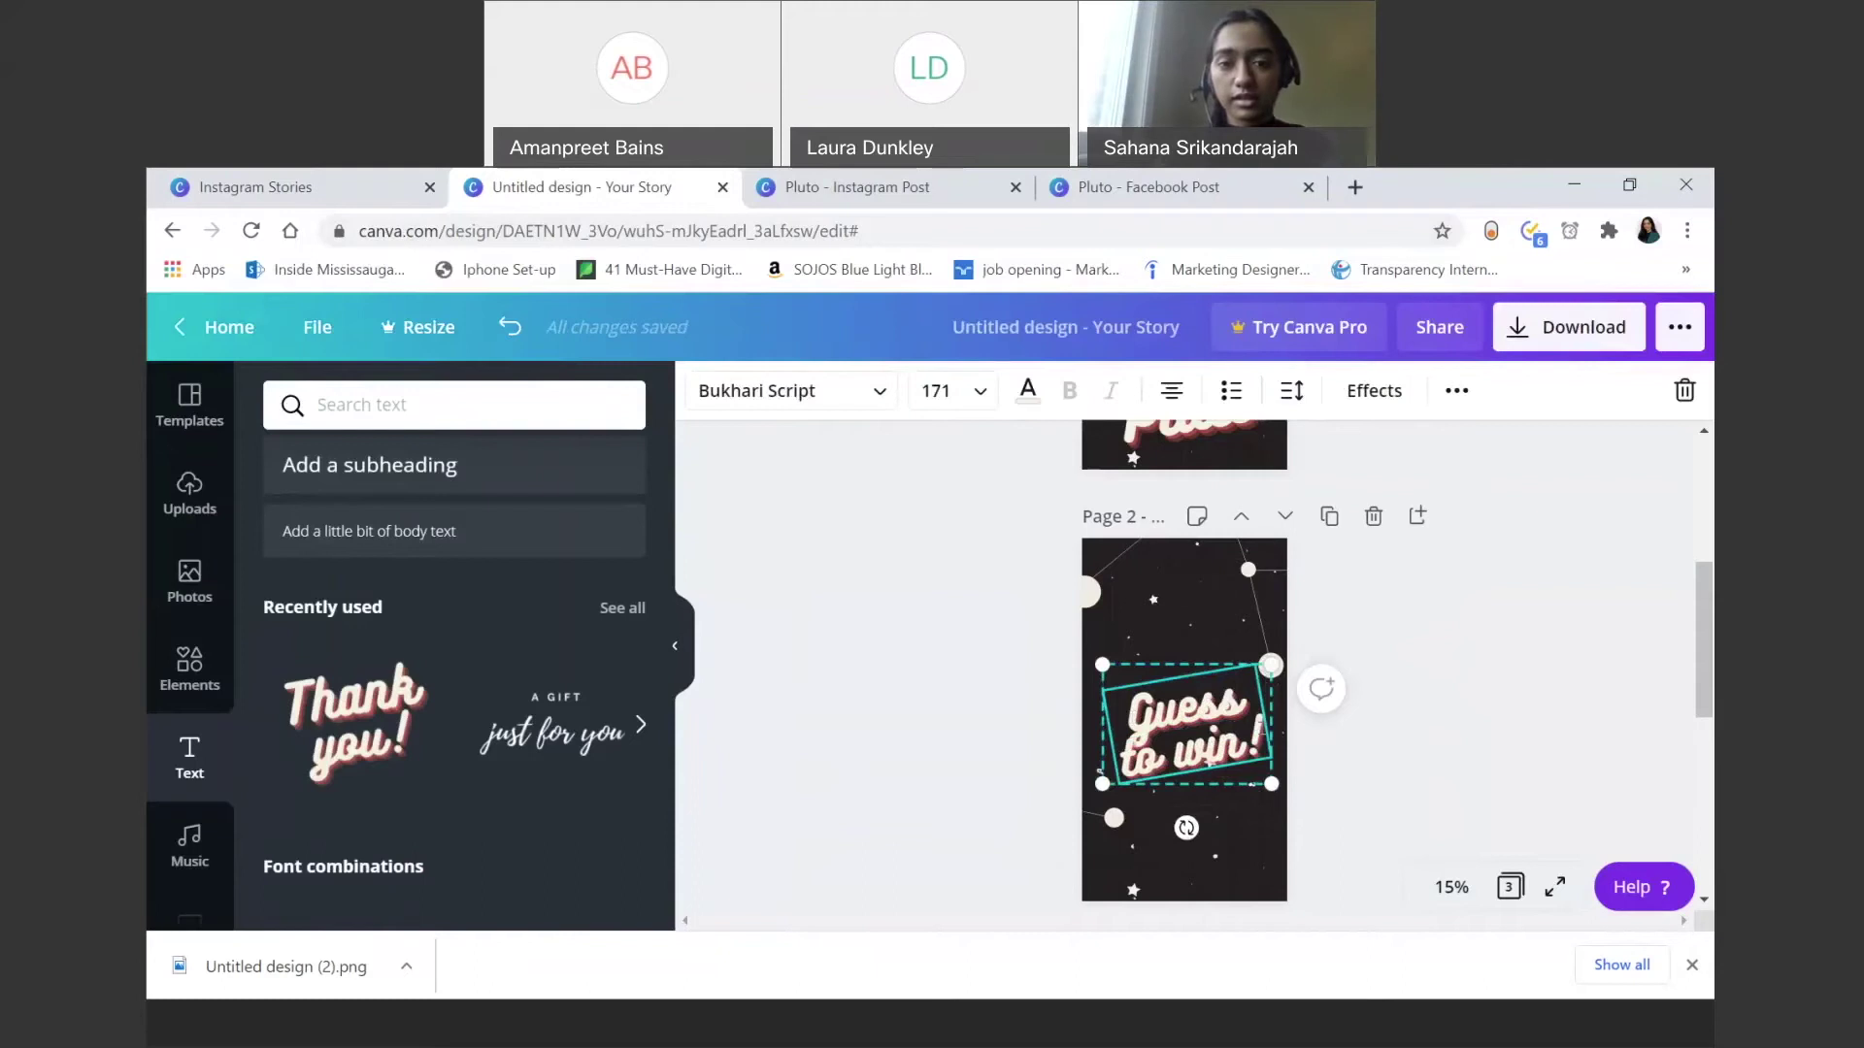
Step: Move the "Guess to win!" heading up near the top of page 2 and deselect it
{"action": "left_click", "coordinate": [1163, 663]}
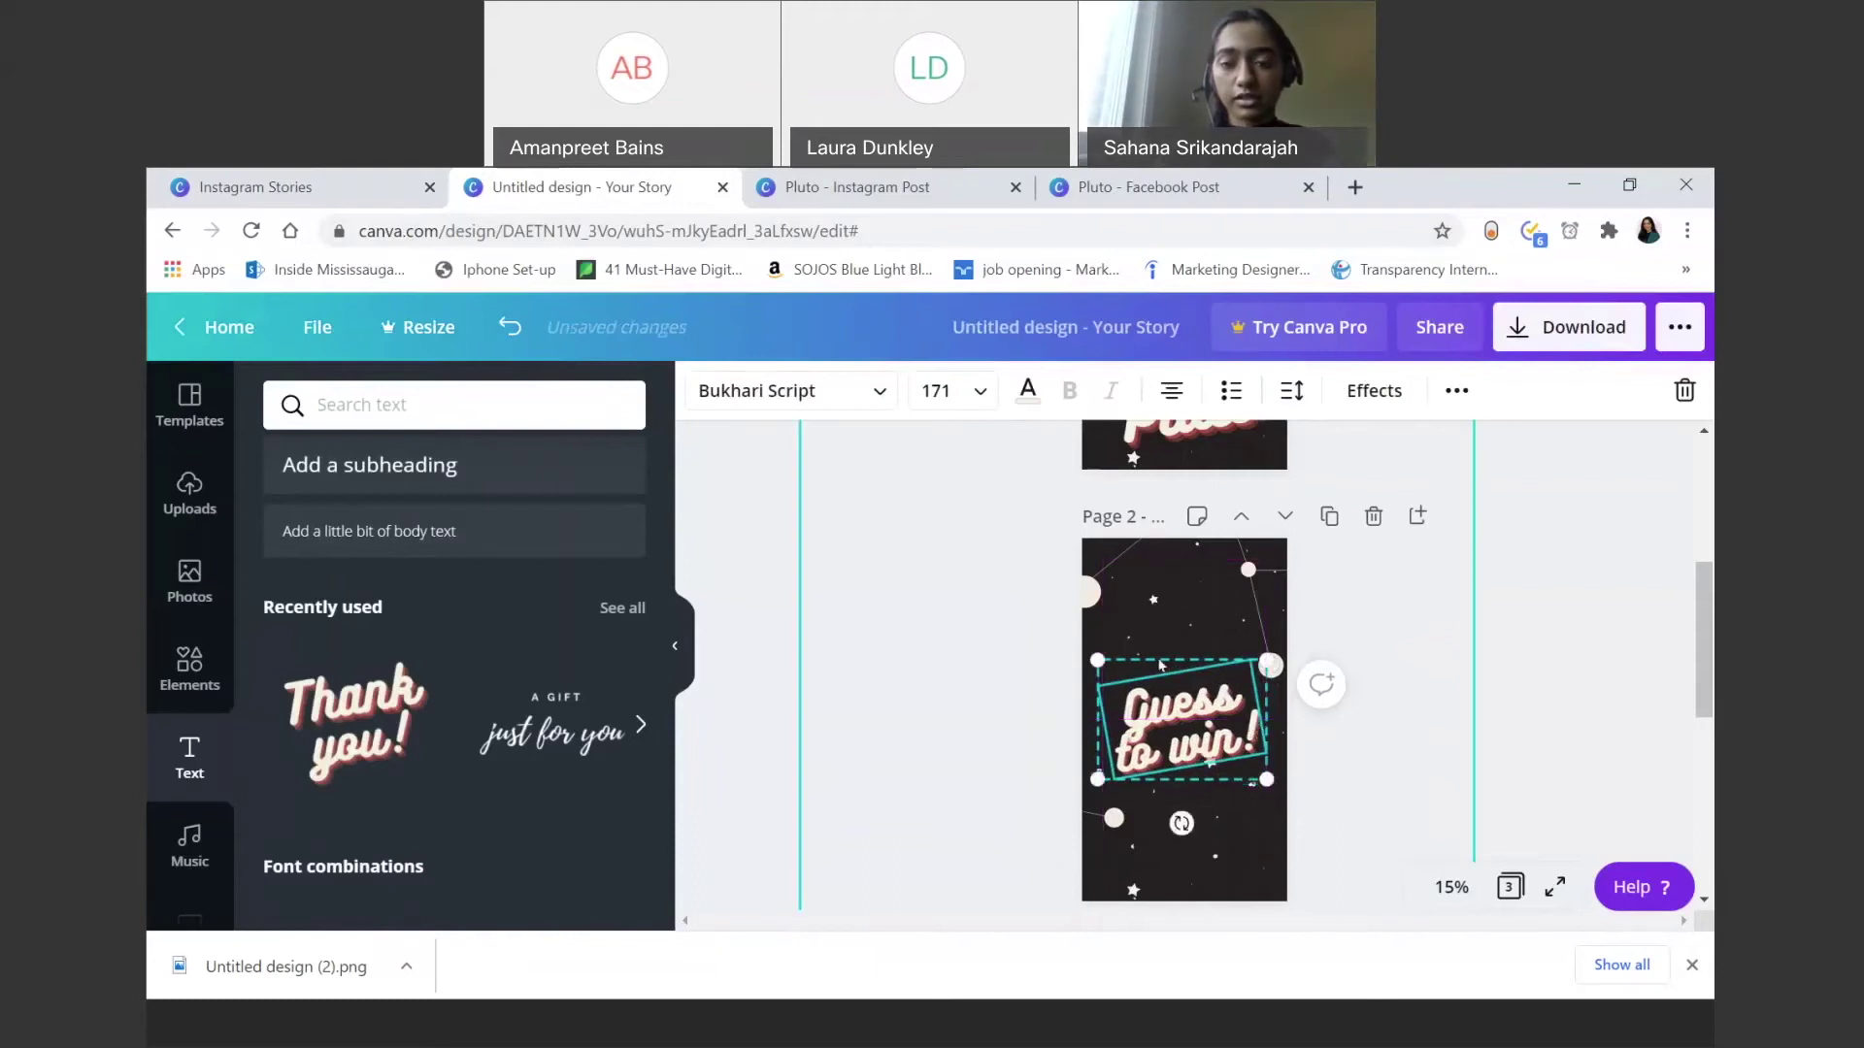
{"action": "left_click_drag", "start_coordinate": [1186, 715], "coordinate": [1182, 607]}
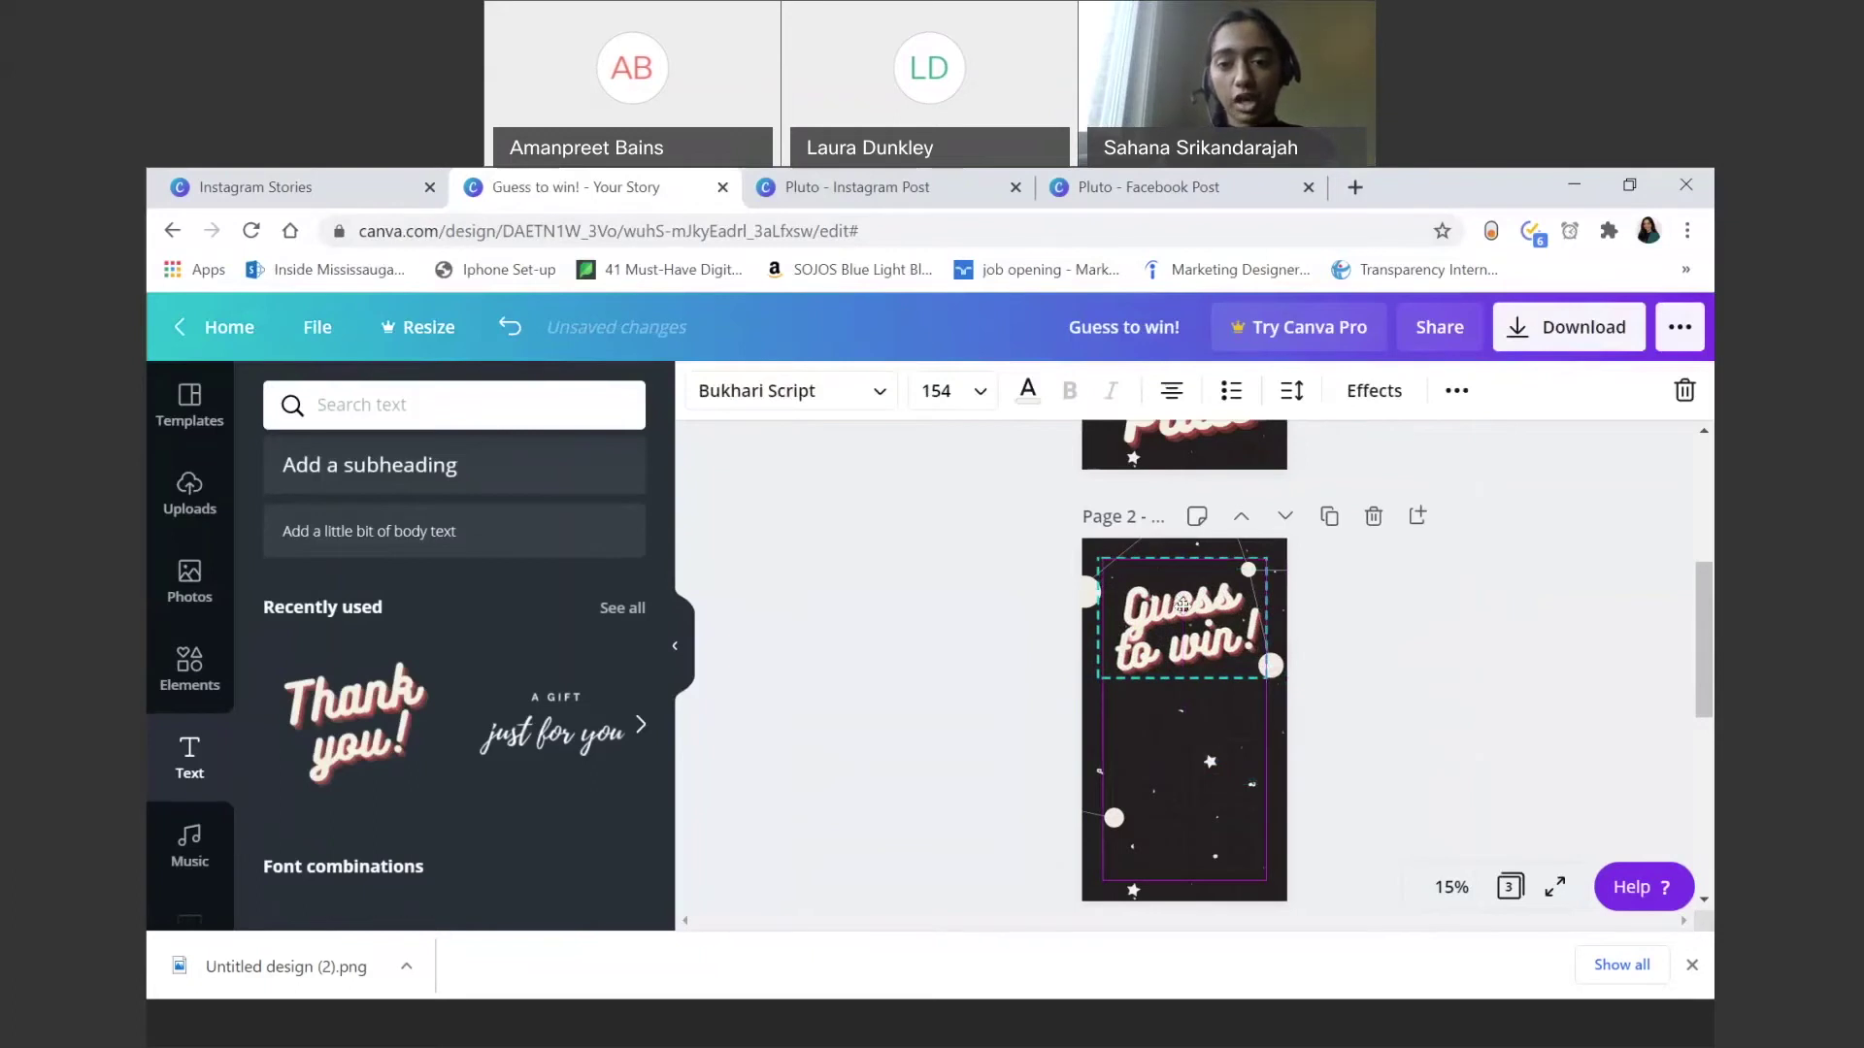
{"action": "left_click", "coordinate": [990, 677]}
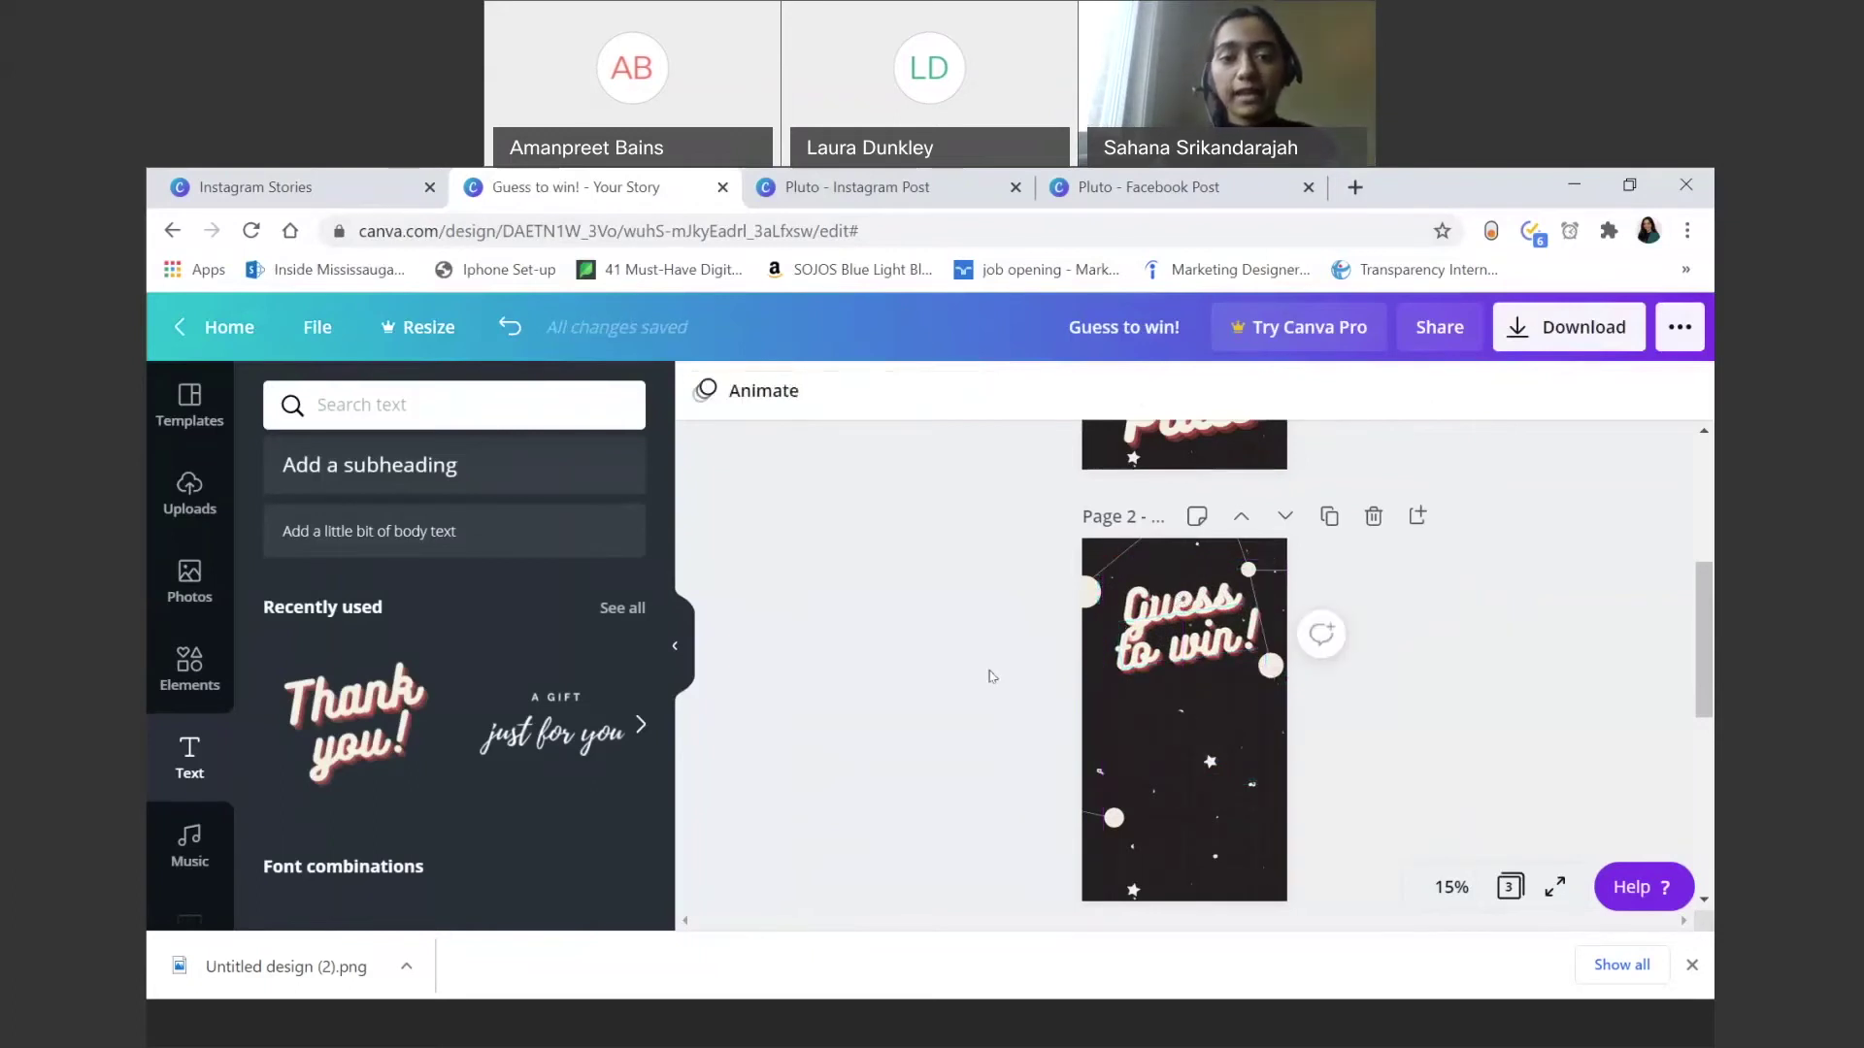
Step: Add a subheading below the page 2 heading reading "Guess the answer to the next question to"
{"action": "scroll", "coordinate": [388, 679], "scroll_direction": "up", "scroll_amount": 2}
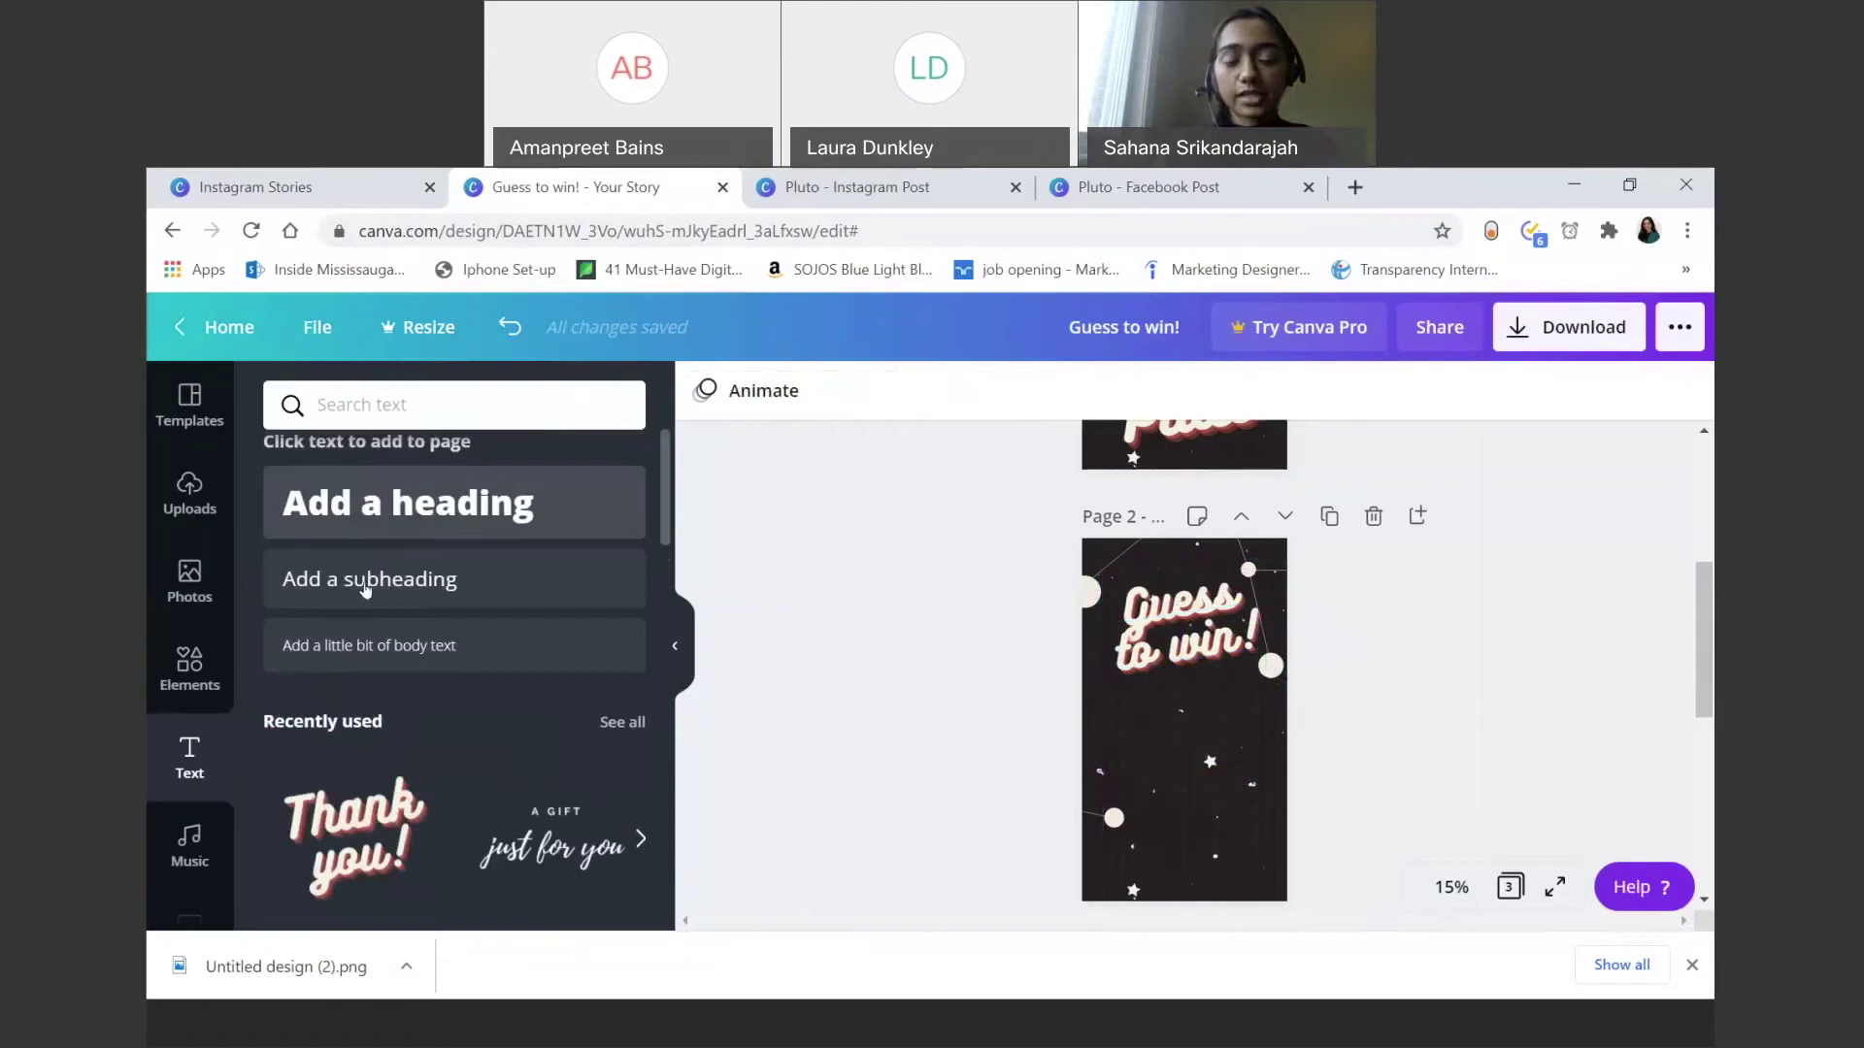
{"action": "left_click", "coordinate": [365, 589]}
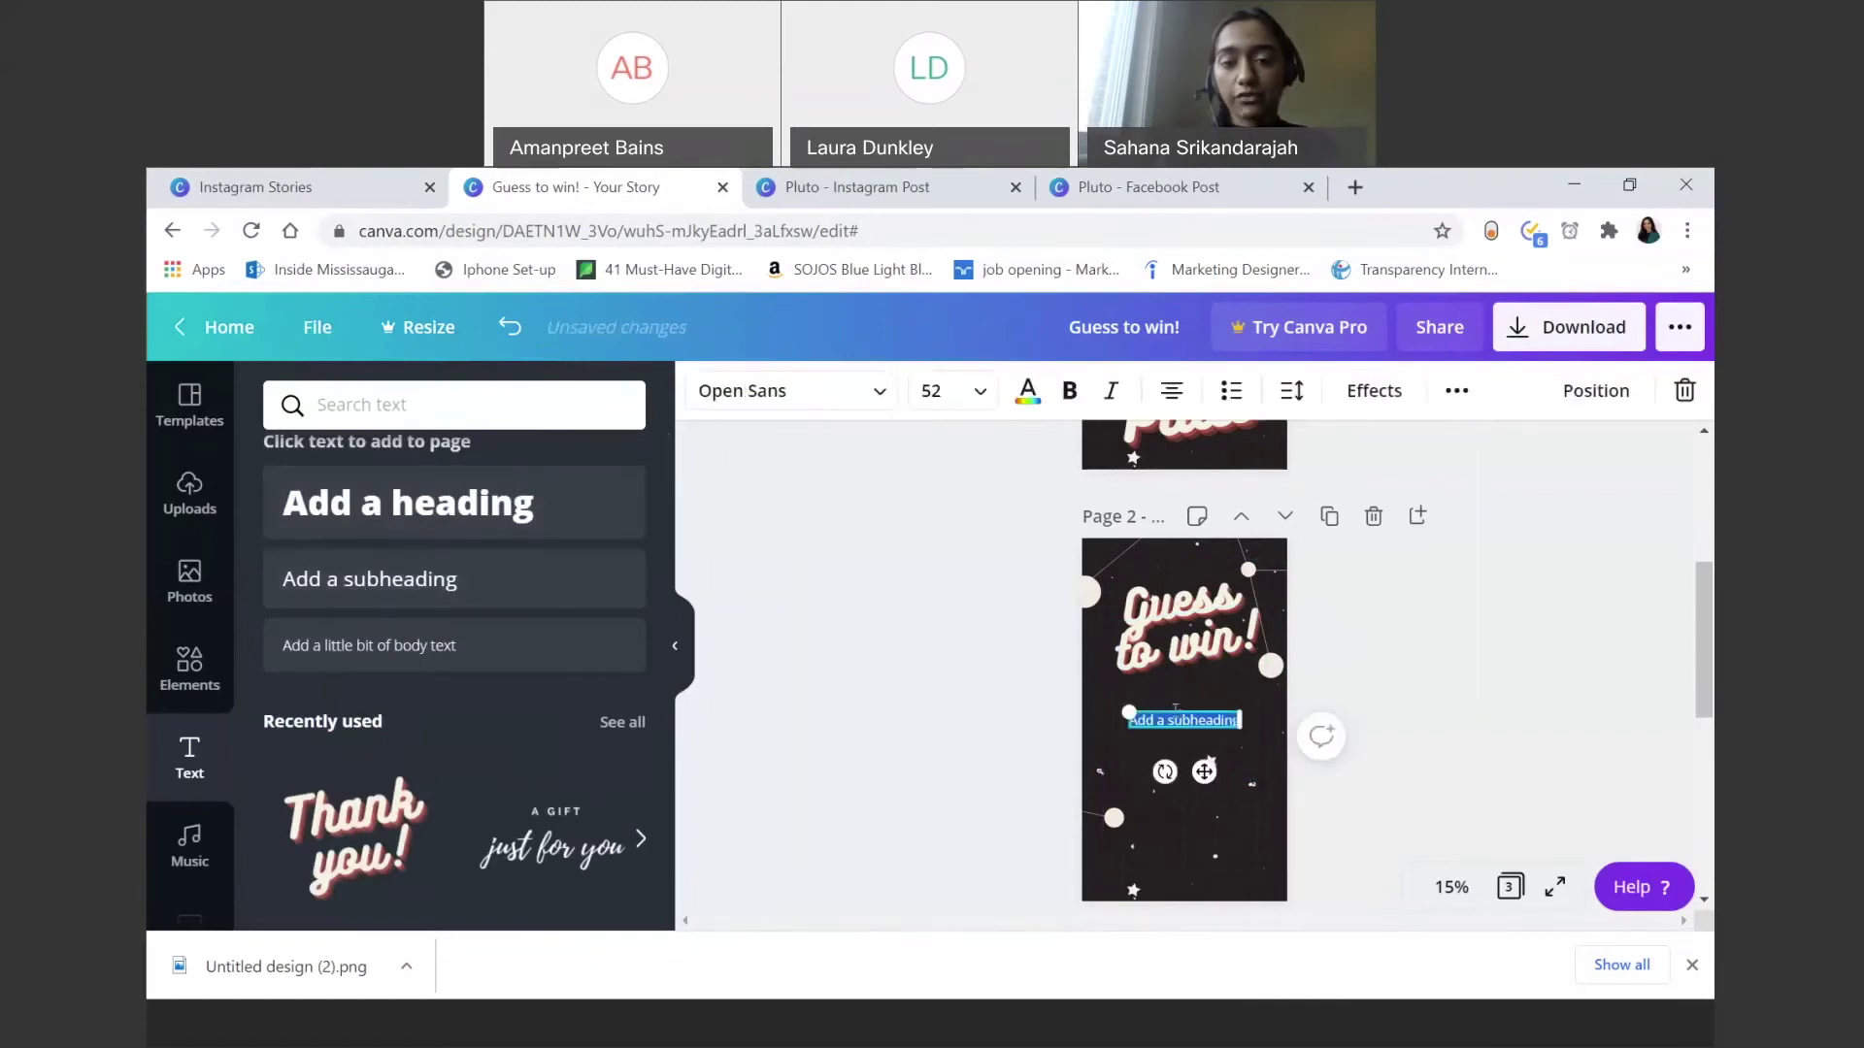
{"action": "type", "text": "Add"}
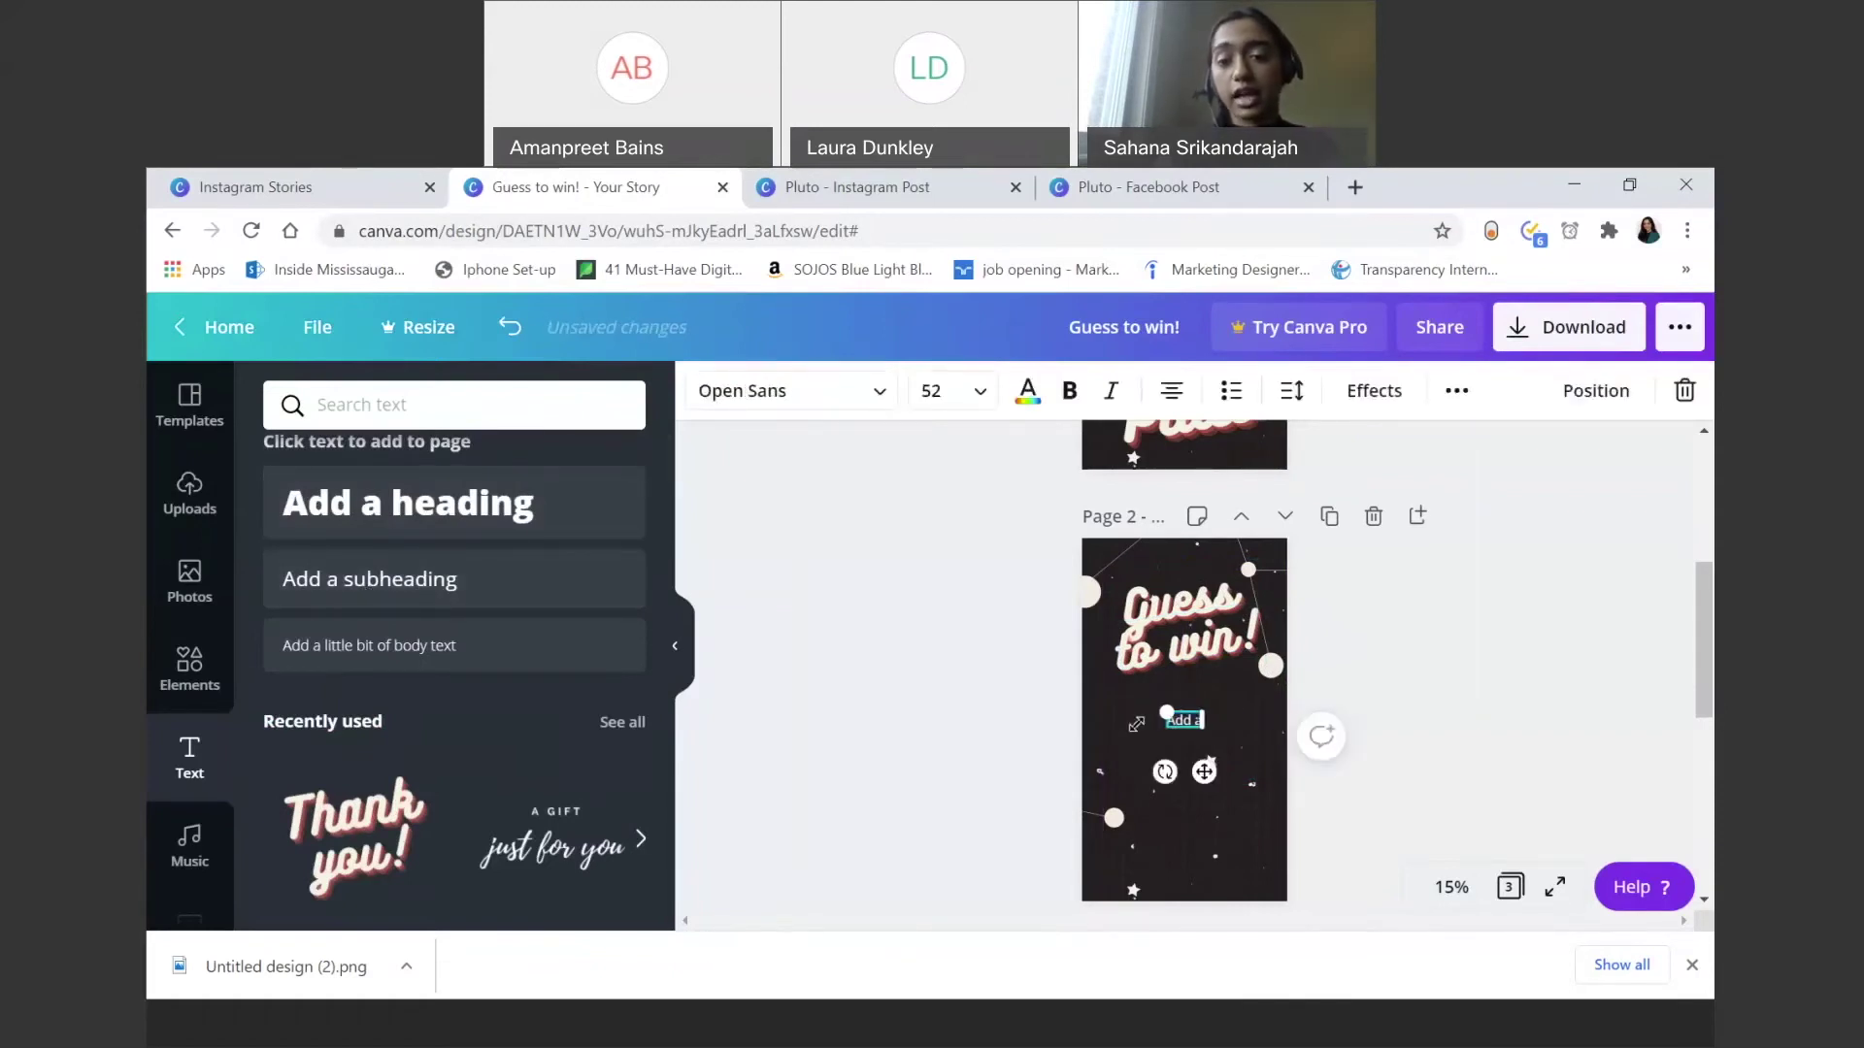
{"action": "mouse_move", "coordinate": [1135, 724]}
{"action": "left_mouse_down"}
{"action": "mouse_move", "coordinate": [1160, 728]}
{"action": "mouse_move", "coordinate": [1141, 733]}
{"action": "left_mouse_up"}
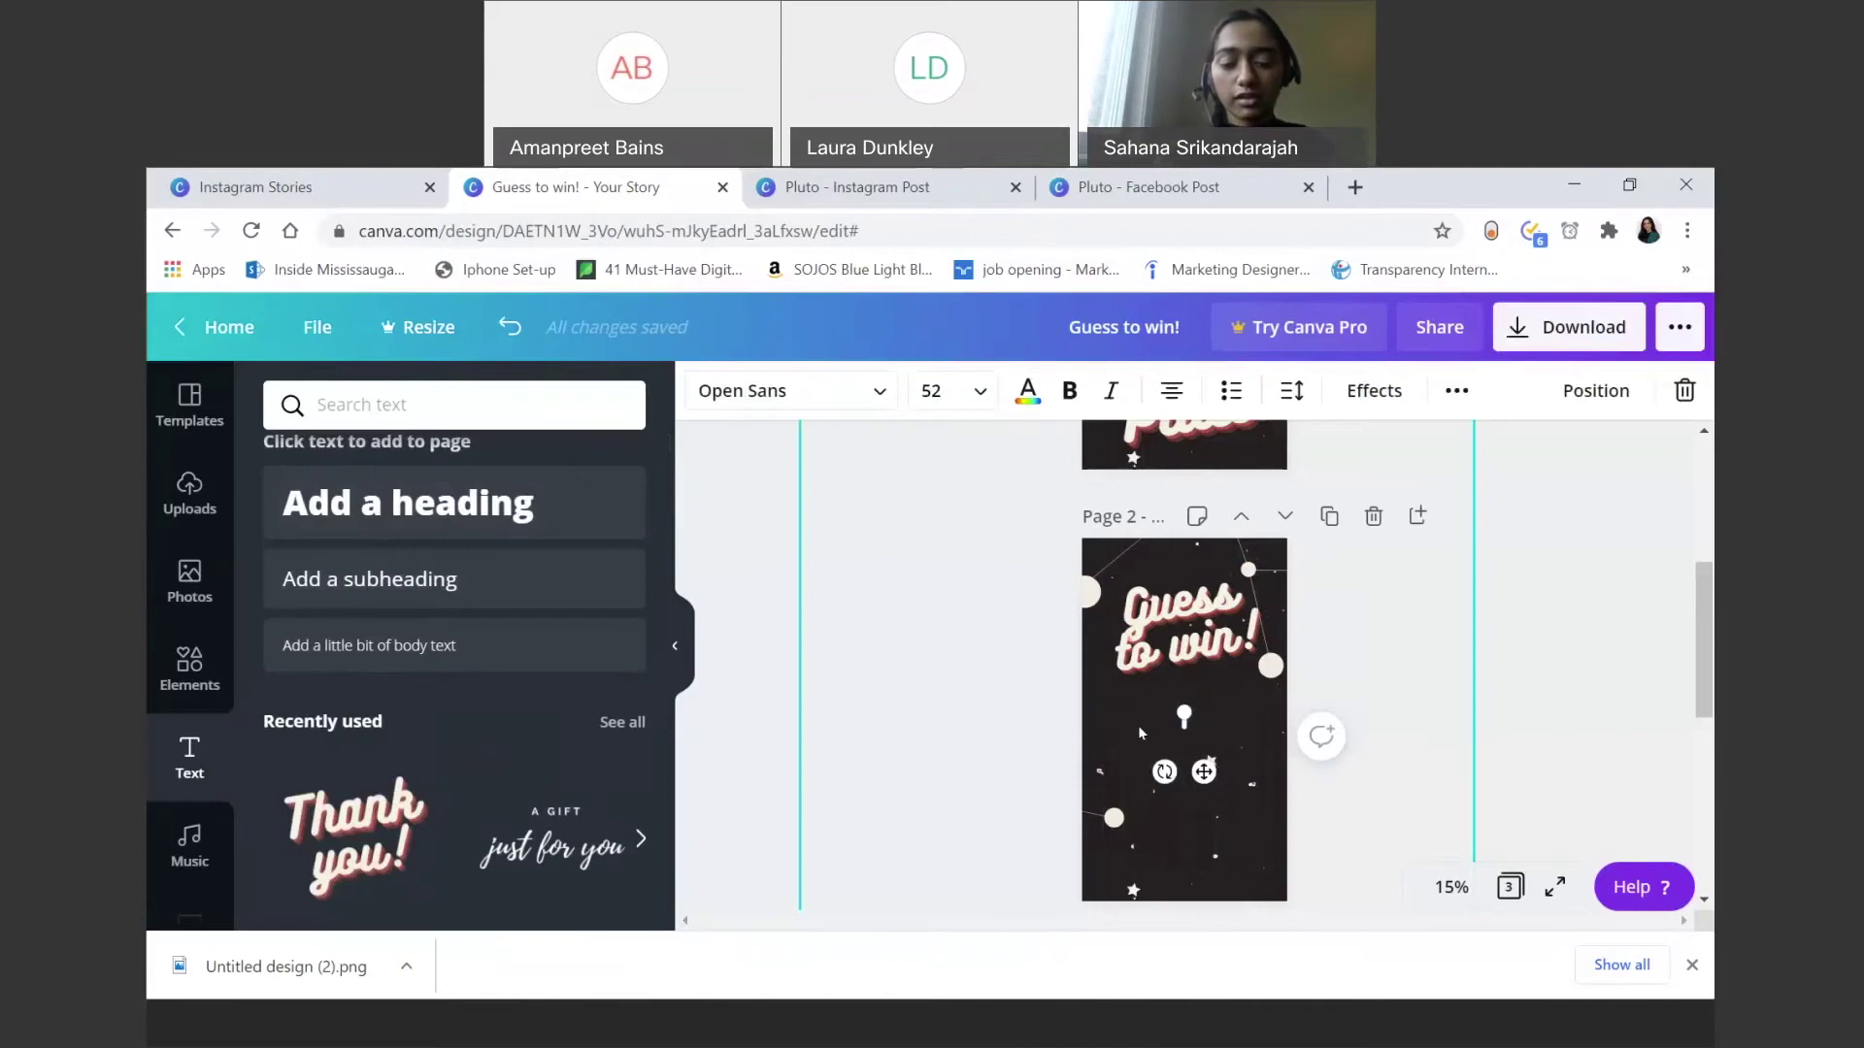
{"action": "type", "text": "Guess the"}
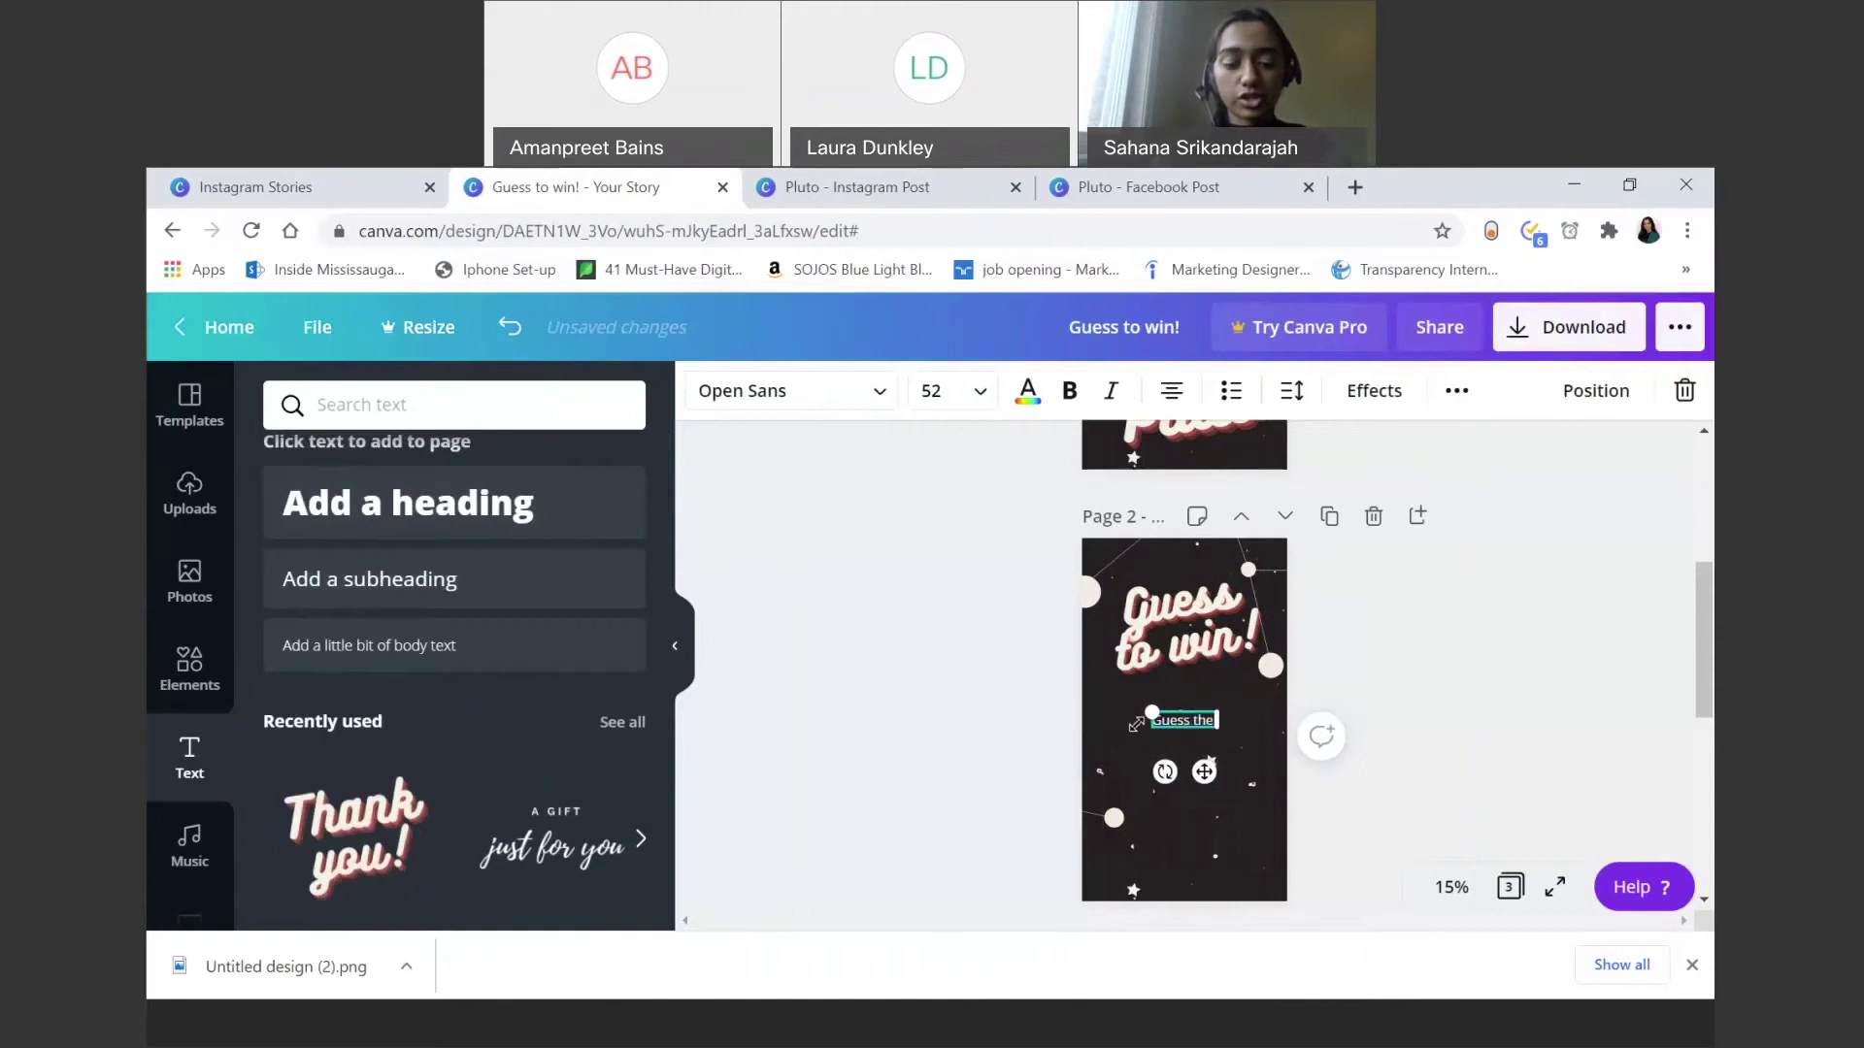
{"action": "type", "text": " answer"}
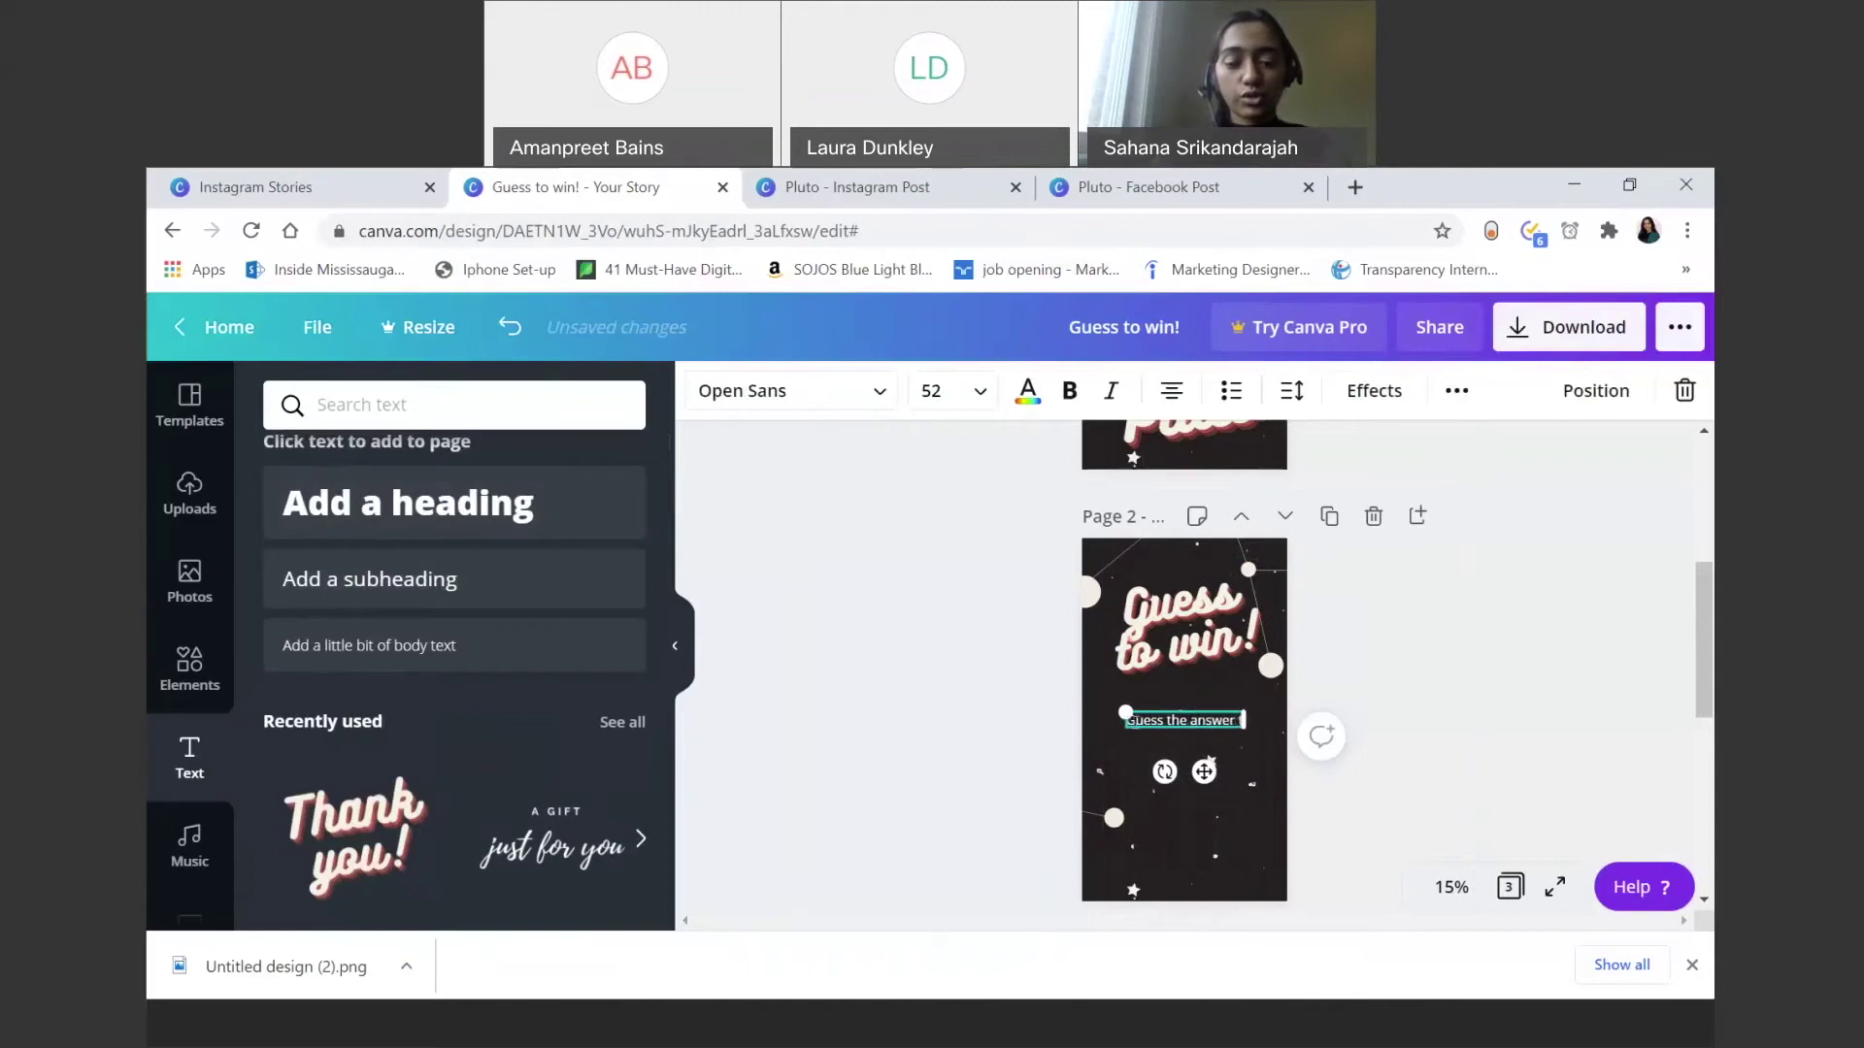
{"action": "type", "text": " to the next que"}
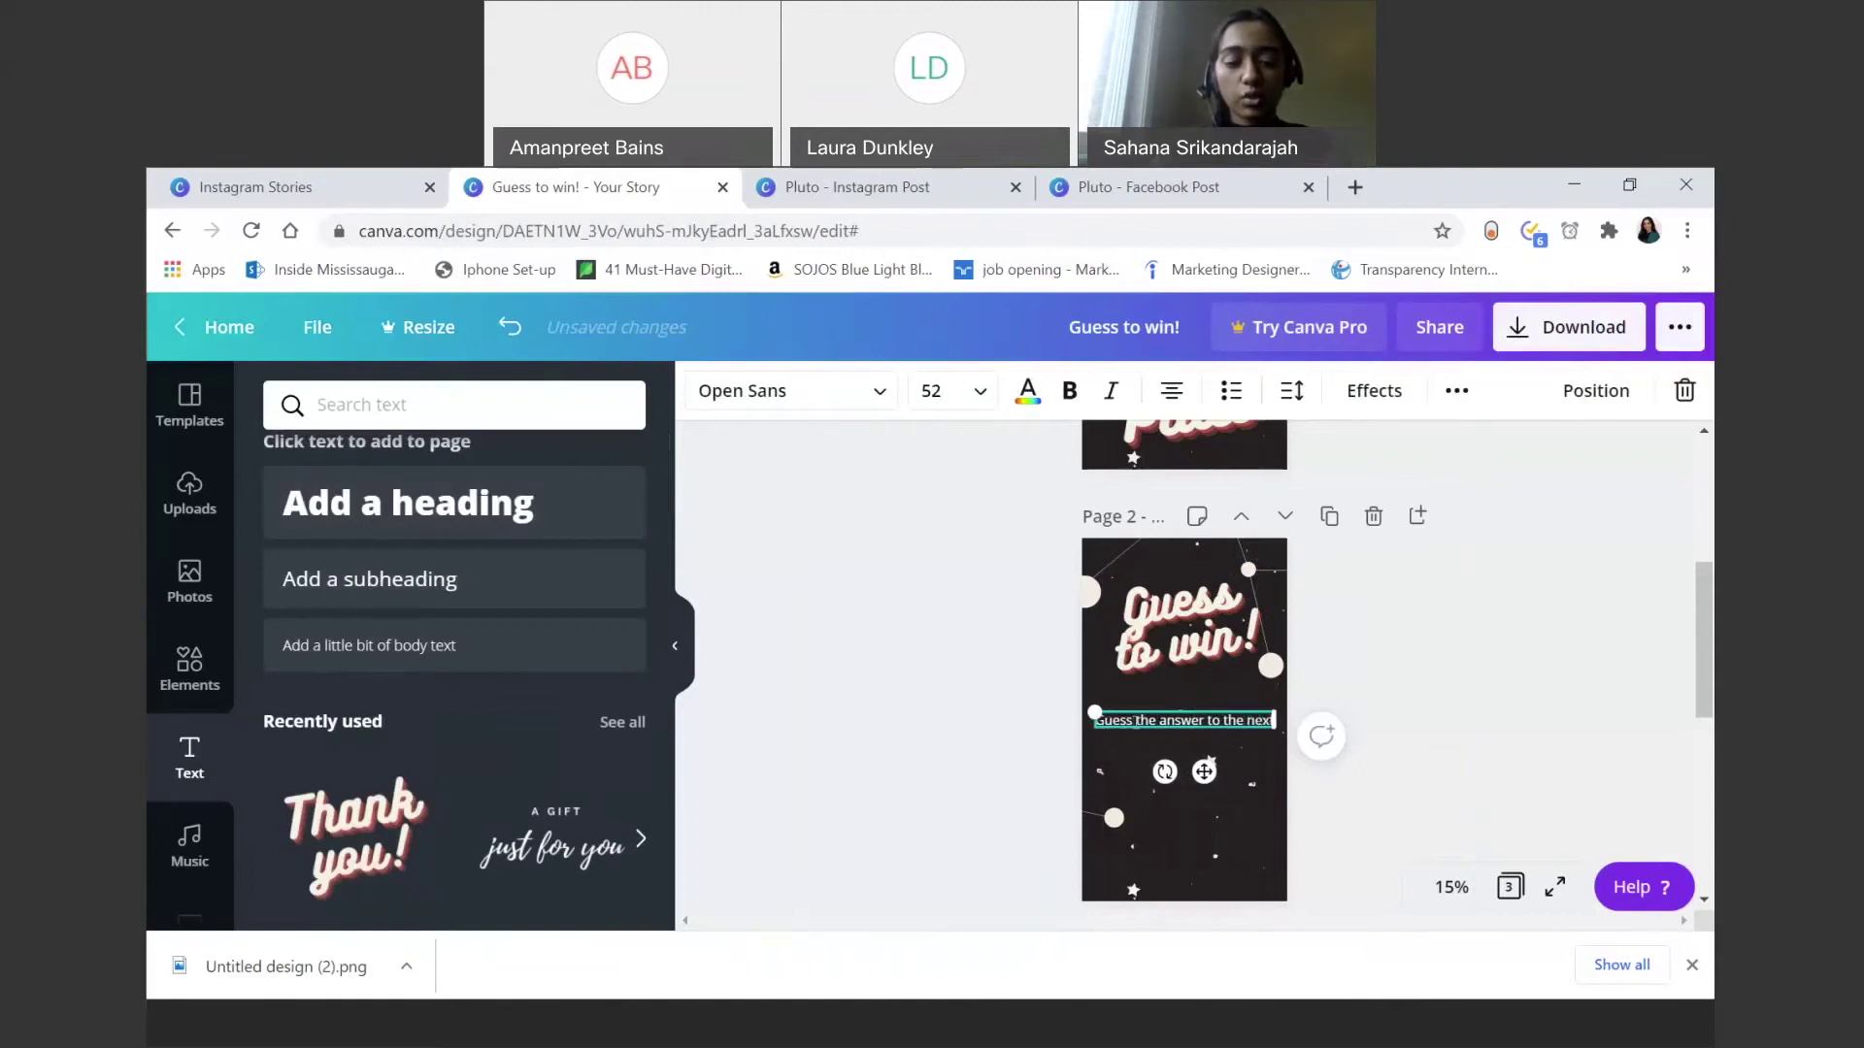
{"action": "type", "text": "stion to"}
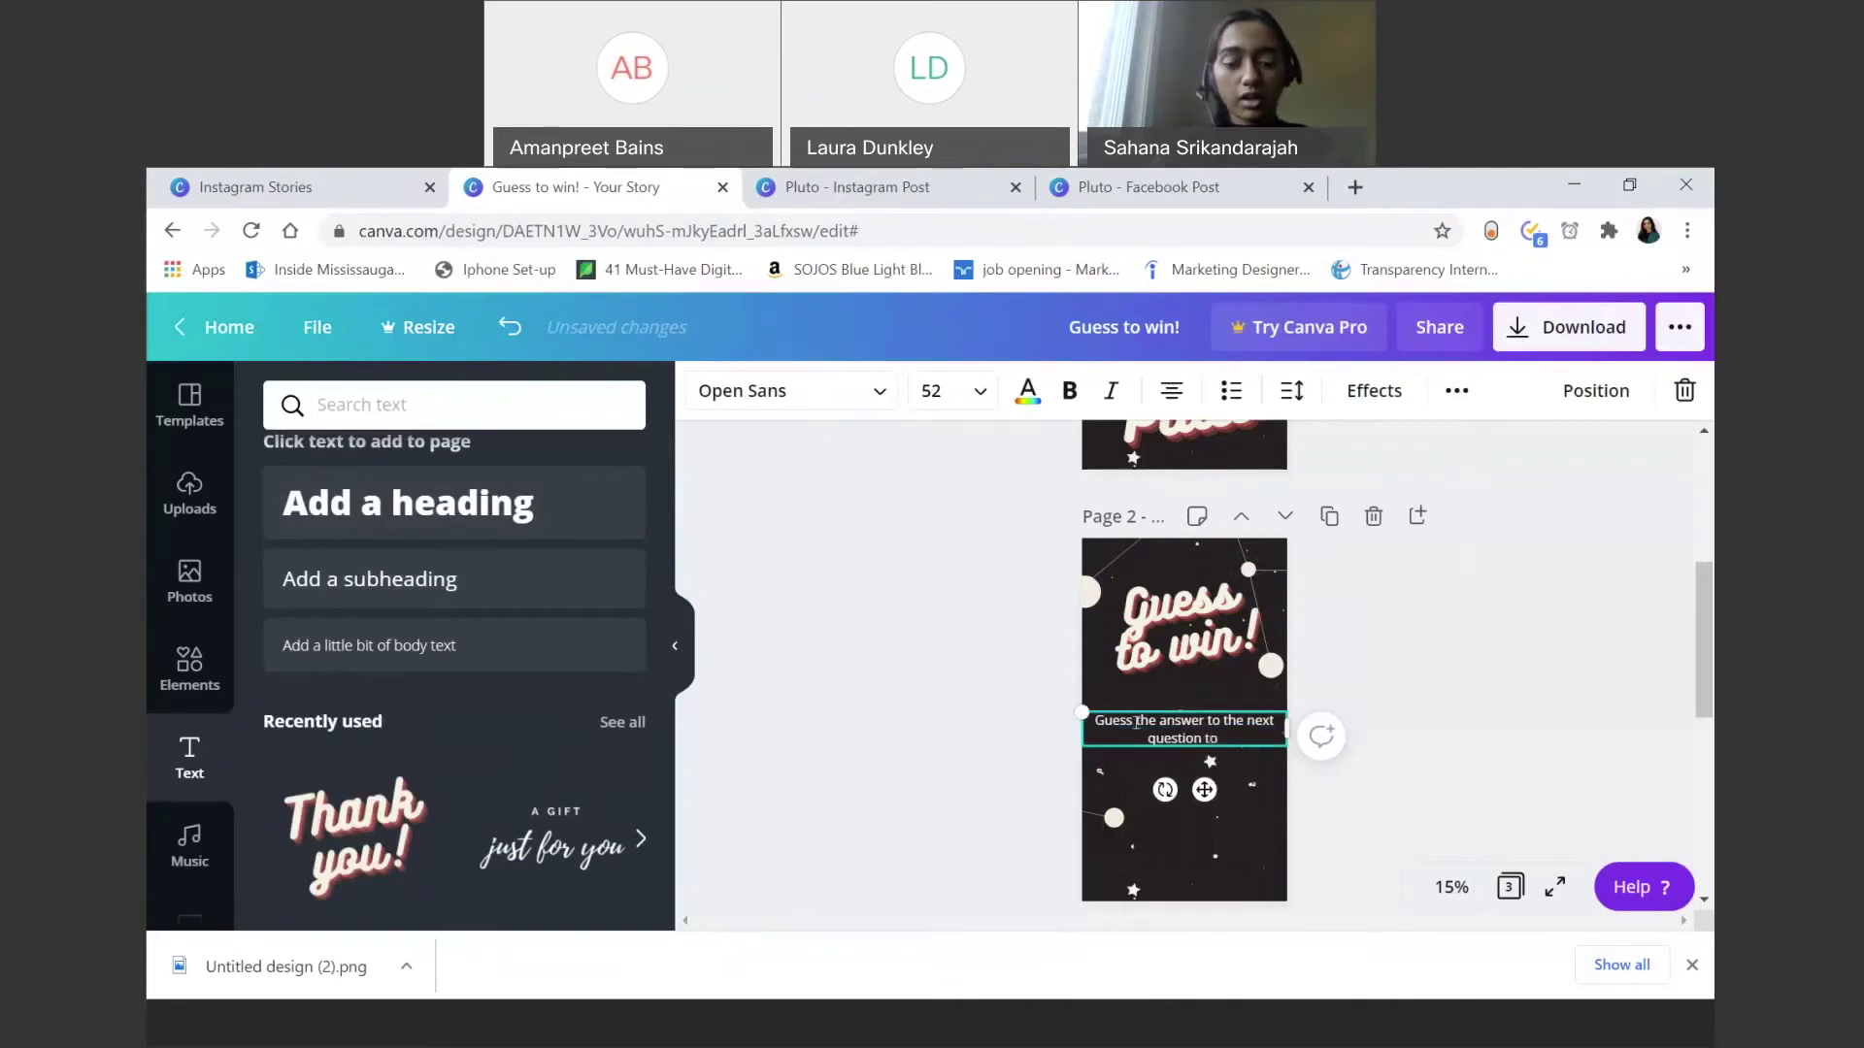
Step: Replace the subheading's trailing "to" with "for a chance to win a $25 gift card to Galaxy Ice Cream"
{"action": "type", "text": " win a"}
{"action": "key", "text": "BackSpace"}
{"action": "key", "text": "BackSpace"}
{"action": "key", "text": "BackSpace"}
{"action": "key", "text": "BackSpace"}
{"action": "key", "text": "BackSpace"}
{"action": "key", "text": "BackSpace"}
{"action": "key", "text": "BackSpace"}
{"action": "key", "text": "BackSpace"}
{"action": "key", "text": "BackSpace"}
{"action": "type", "text": "for a chance to win a $25"}
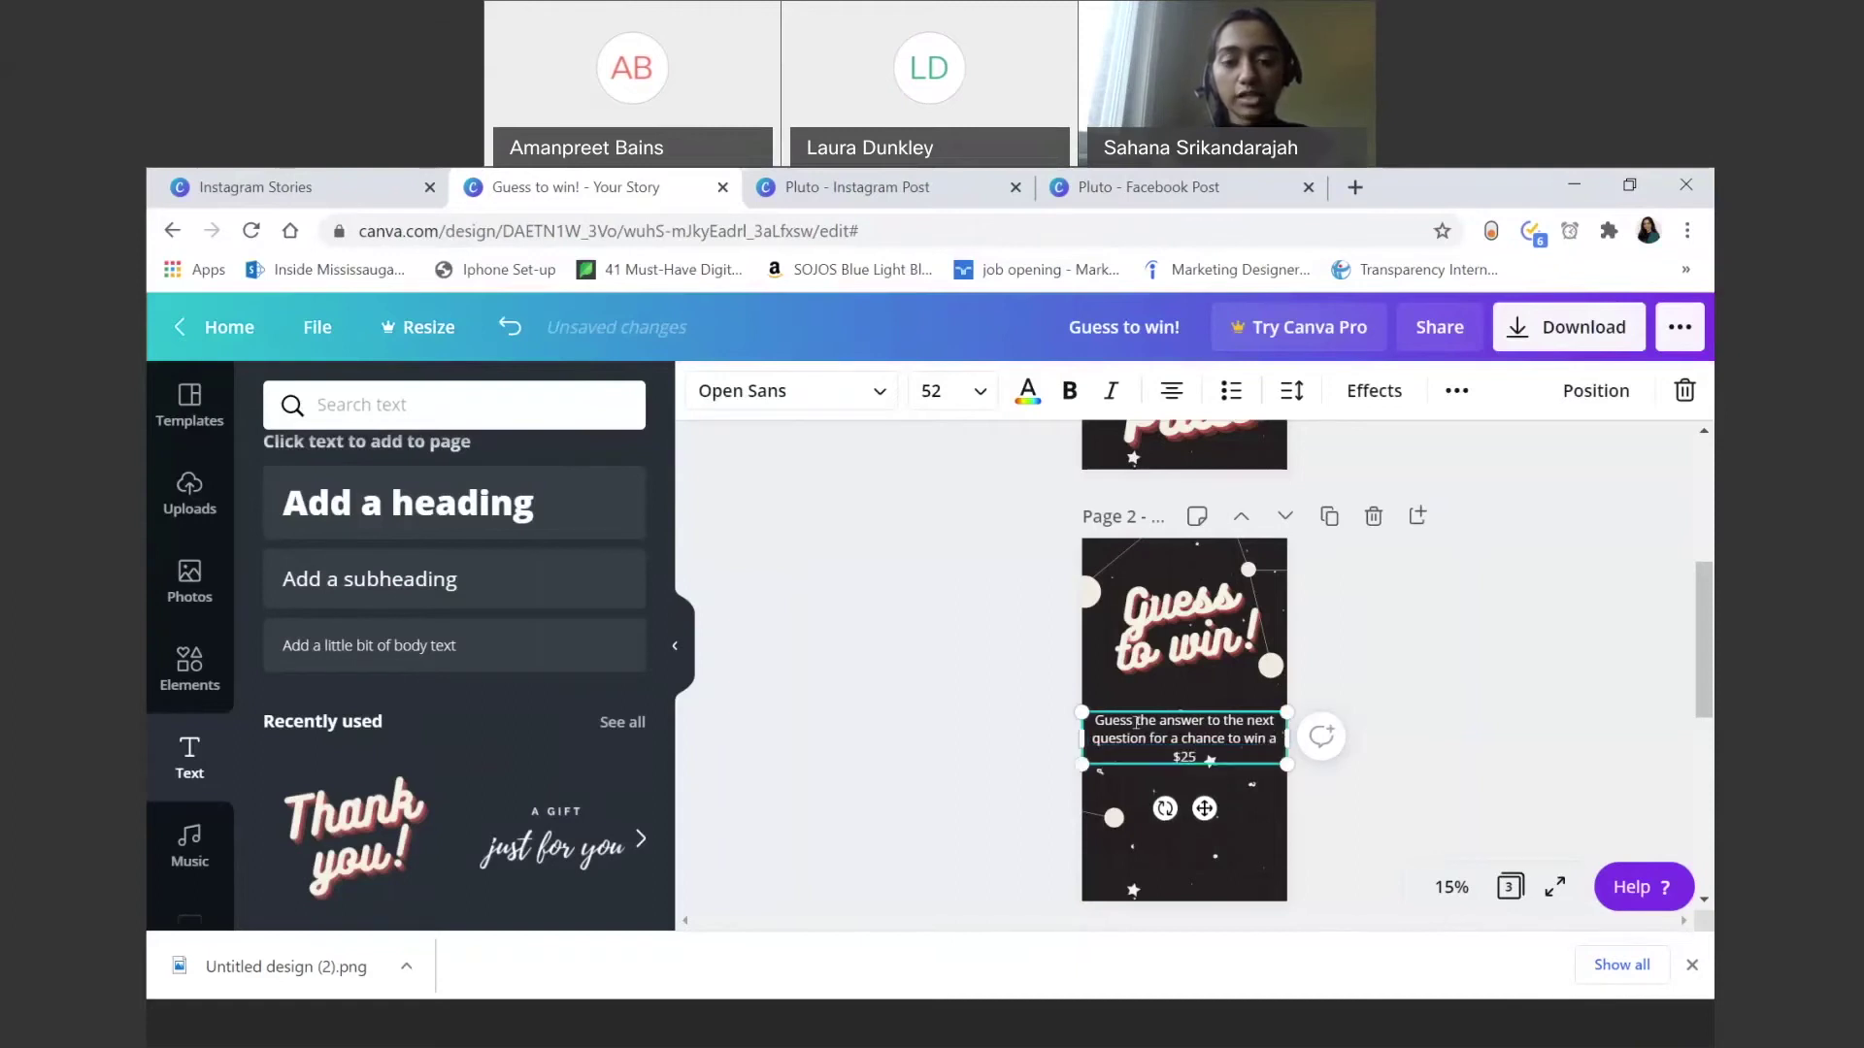
{"action": "type", "text": " gift"}
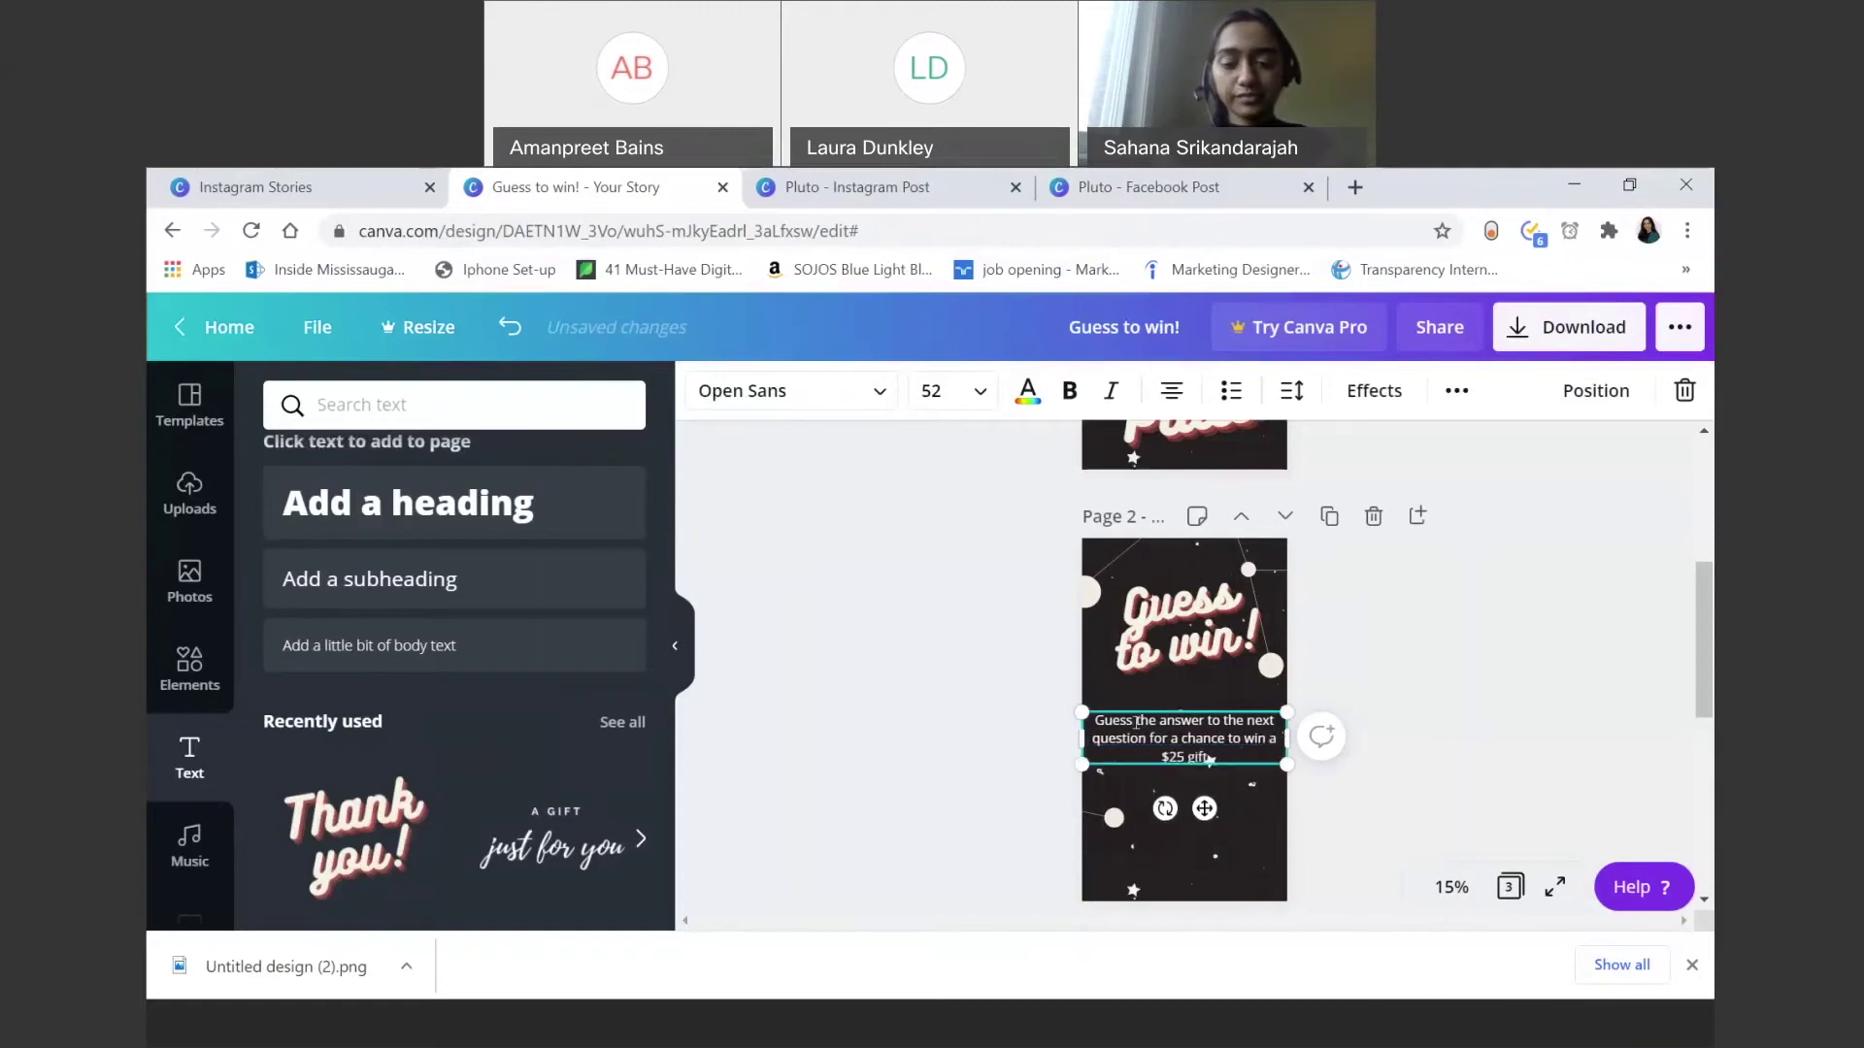
{"action": "type", "text": " card"}
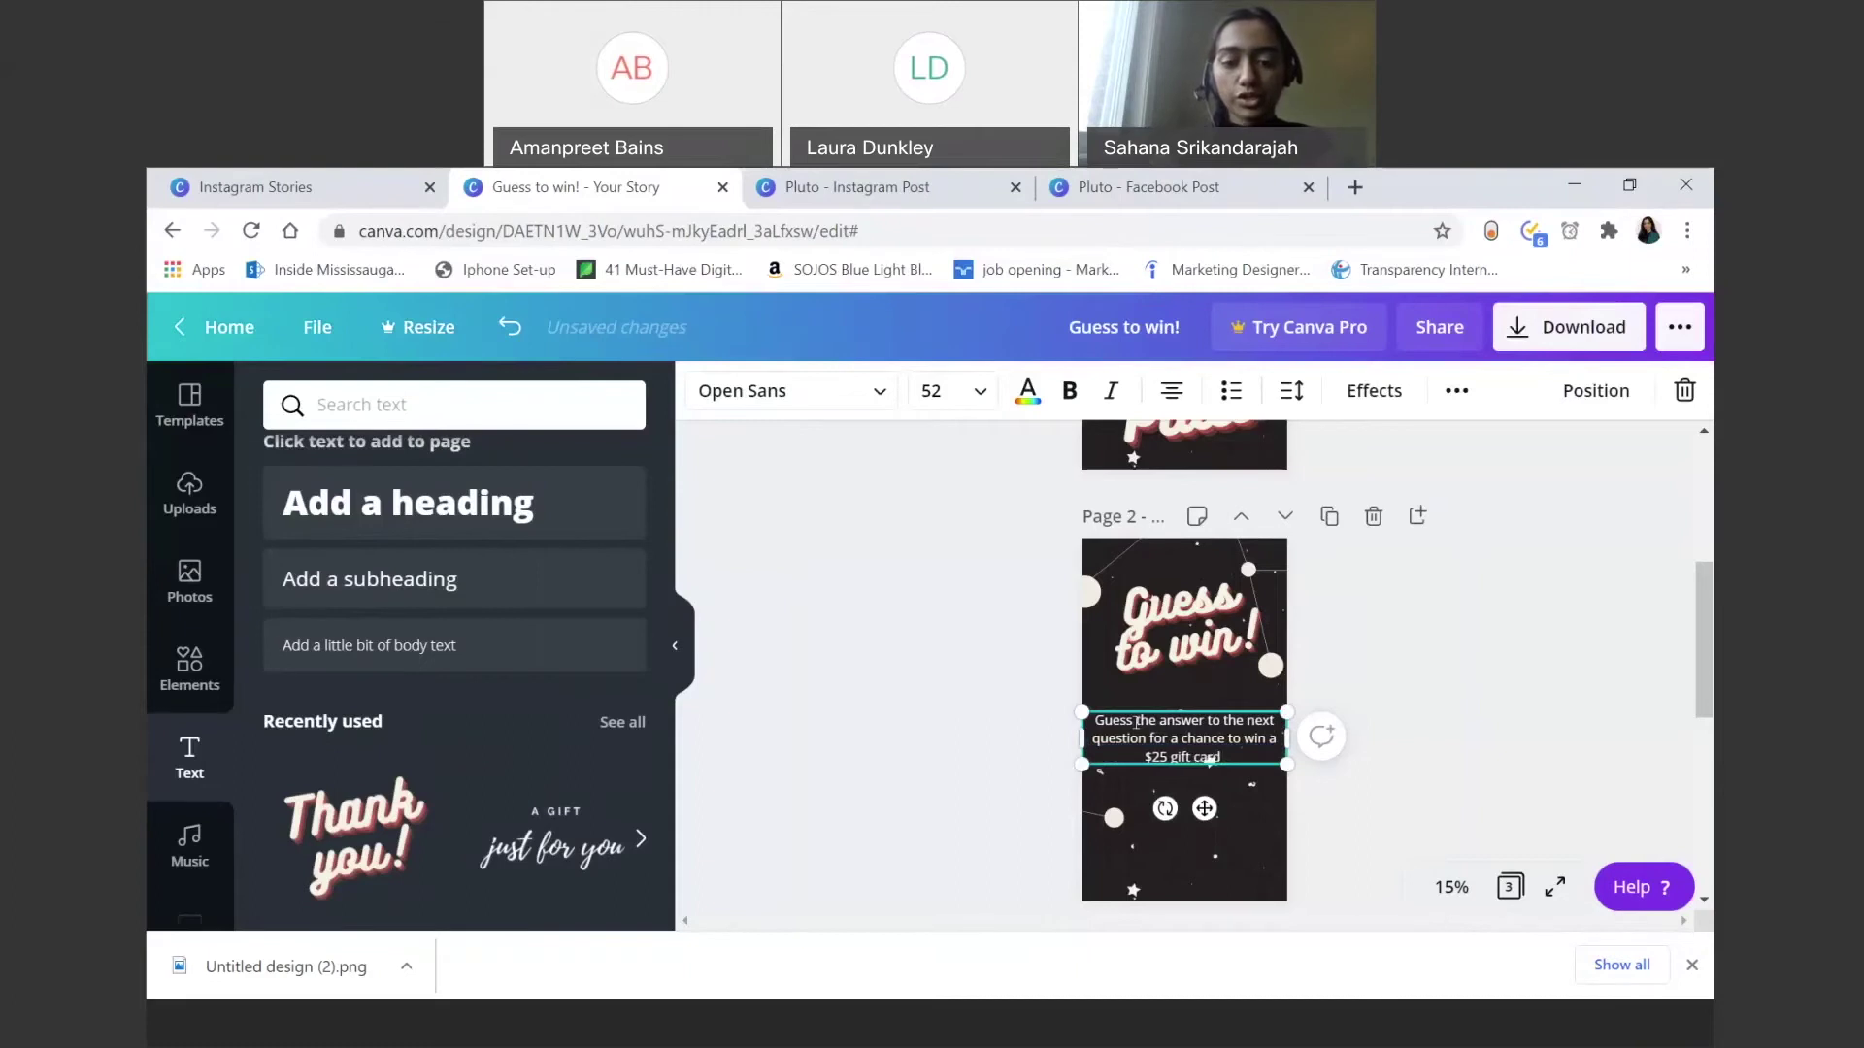
{"action": "type", "text": " to Ga"}
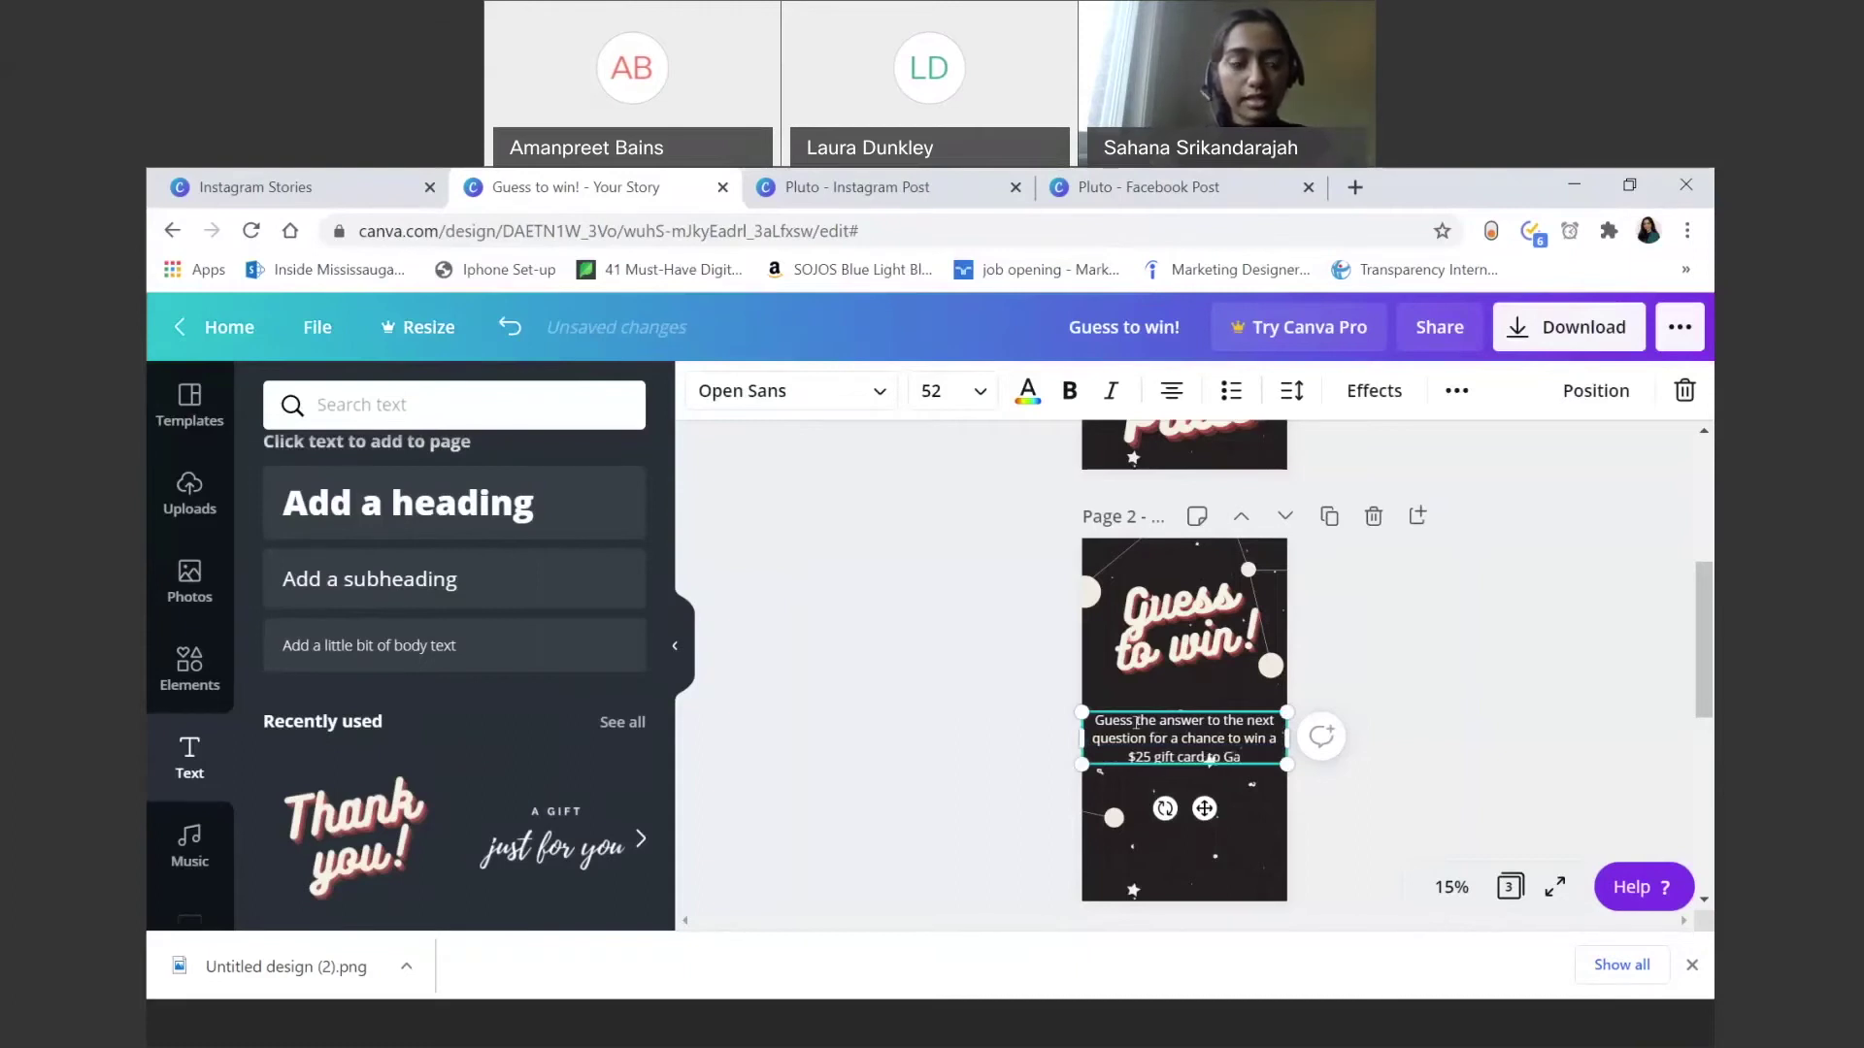
{"action": "type", "text": "laxy Ice"}
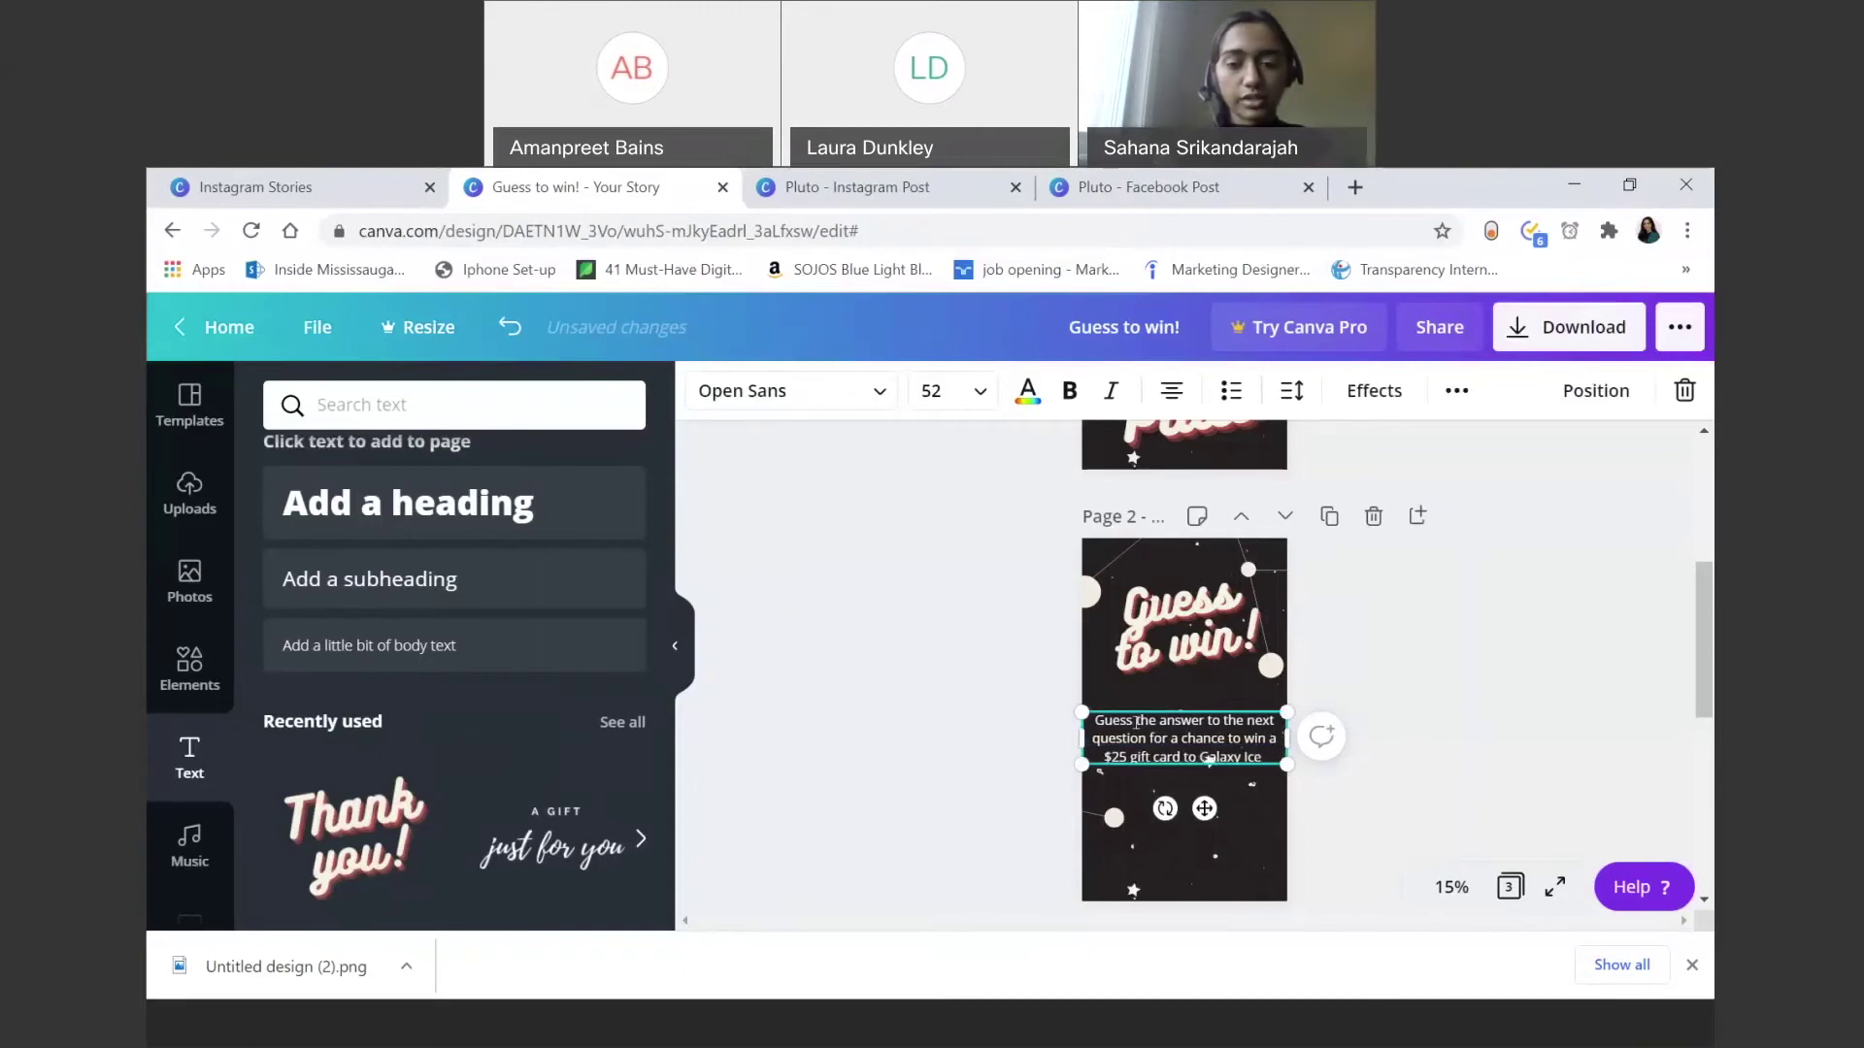
{"action": "type", "text": " Cream"}
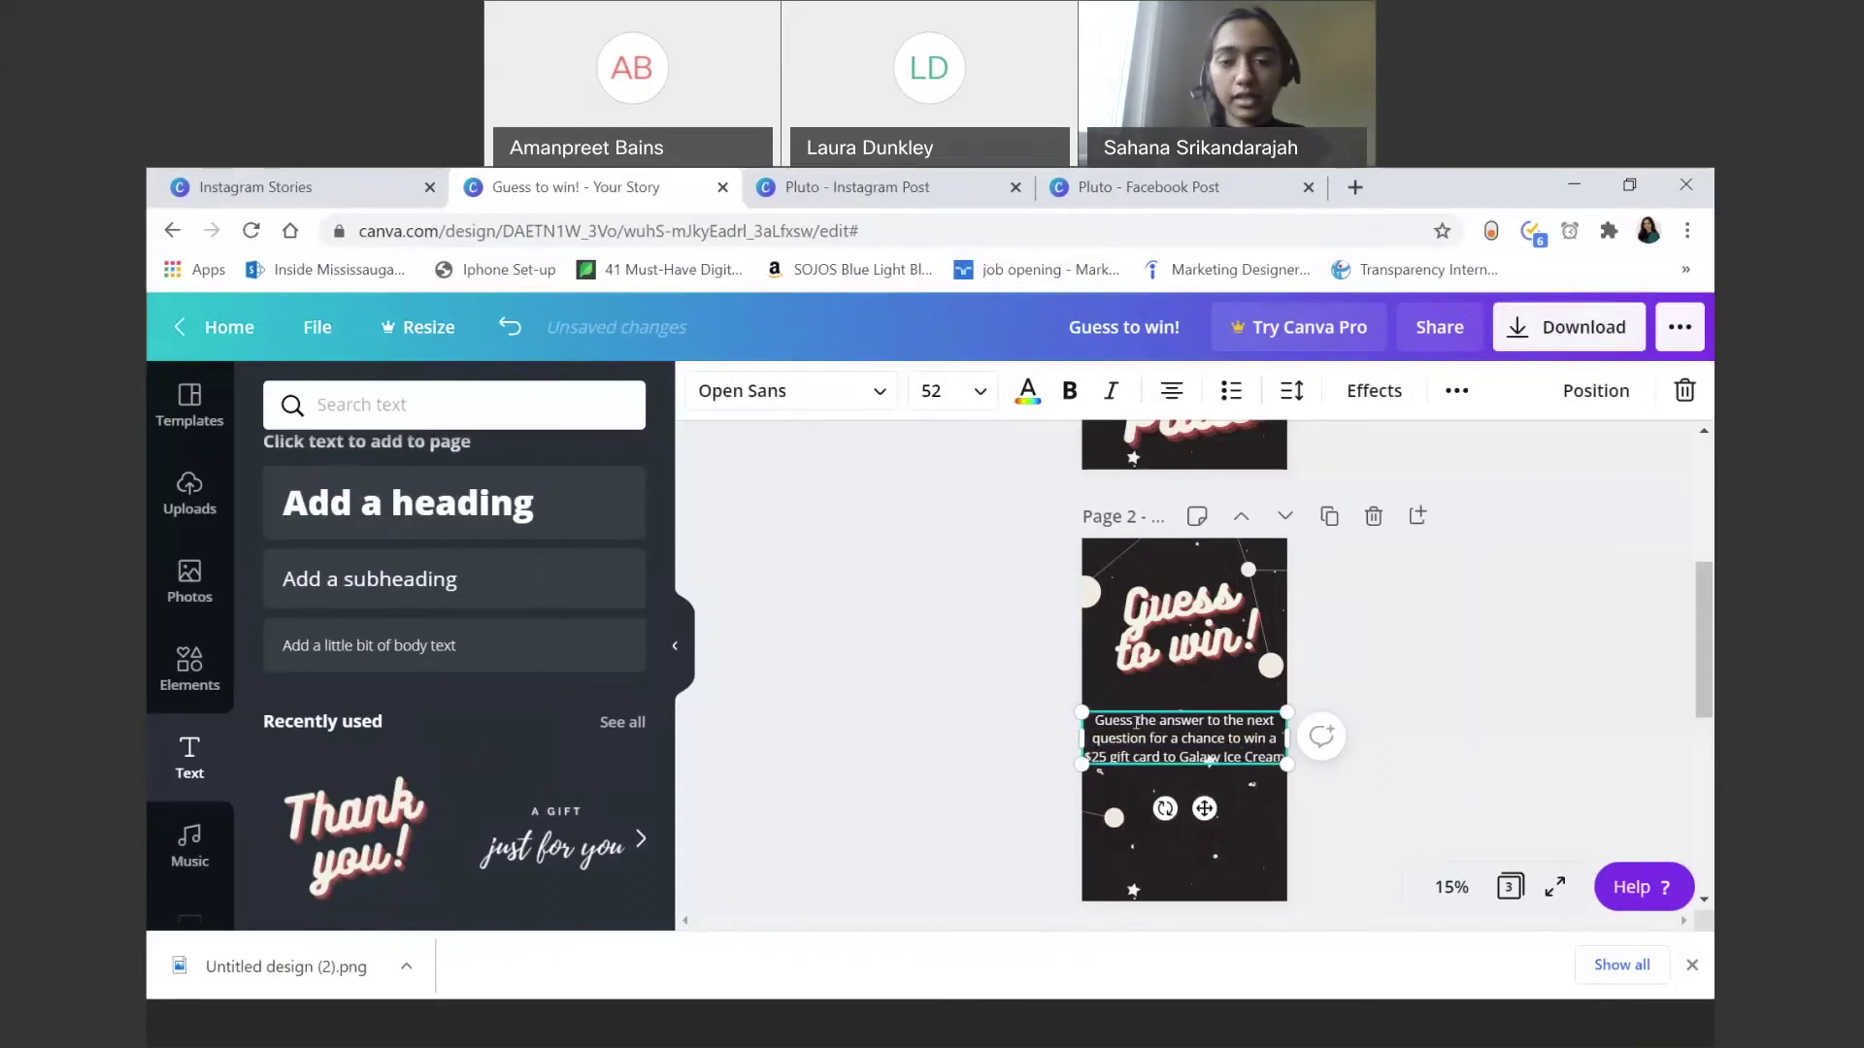
Step: Narrow the subheading's text box from both sides and move it up just beneath "Guess to win!"
{"action": "left_click_drag", "start_coordinate": [1081, 737], "coordinate": [1120, 738]}
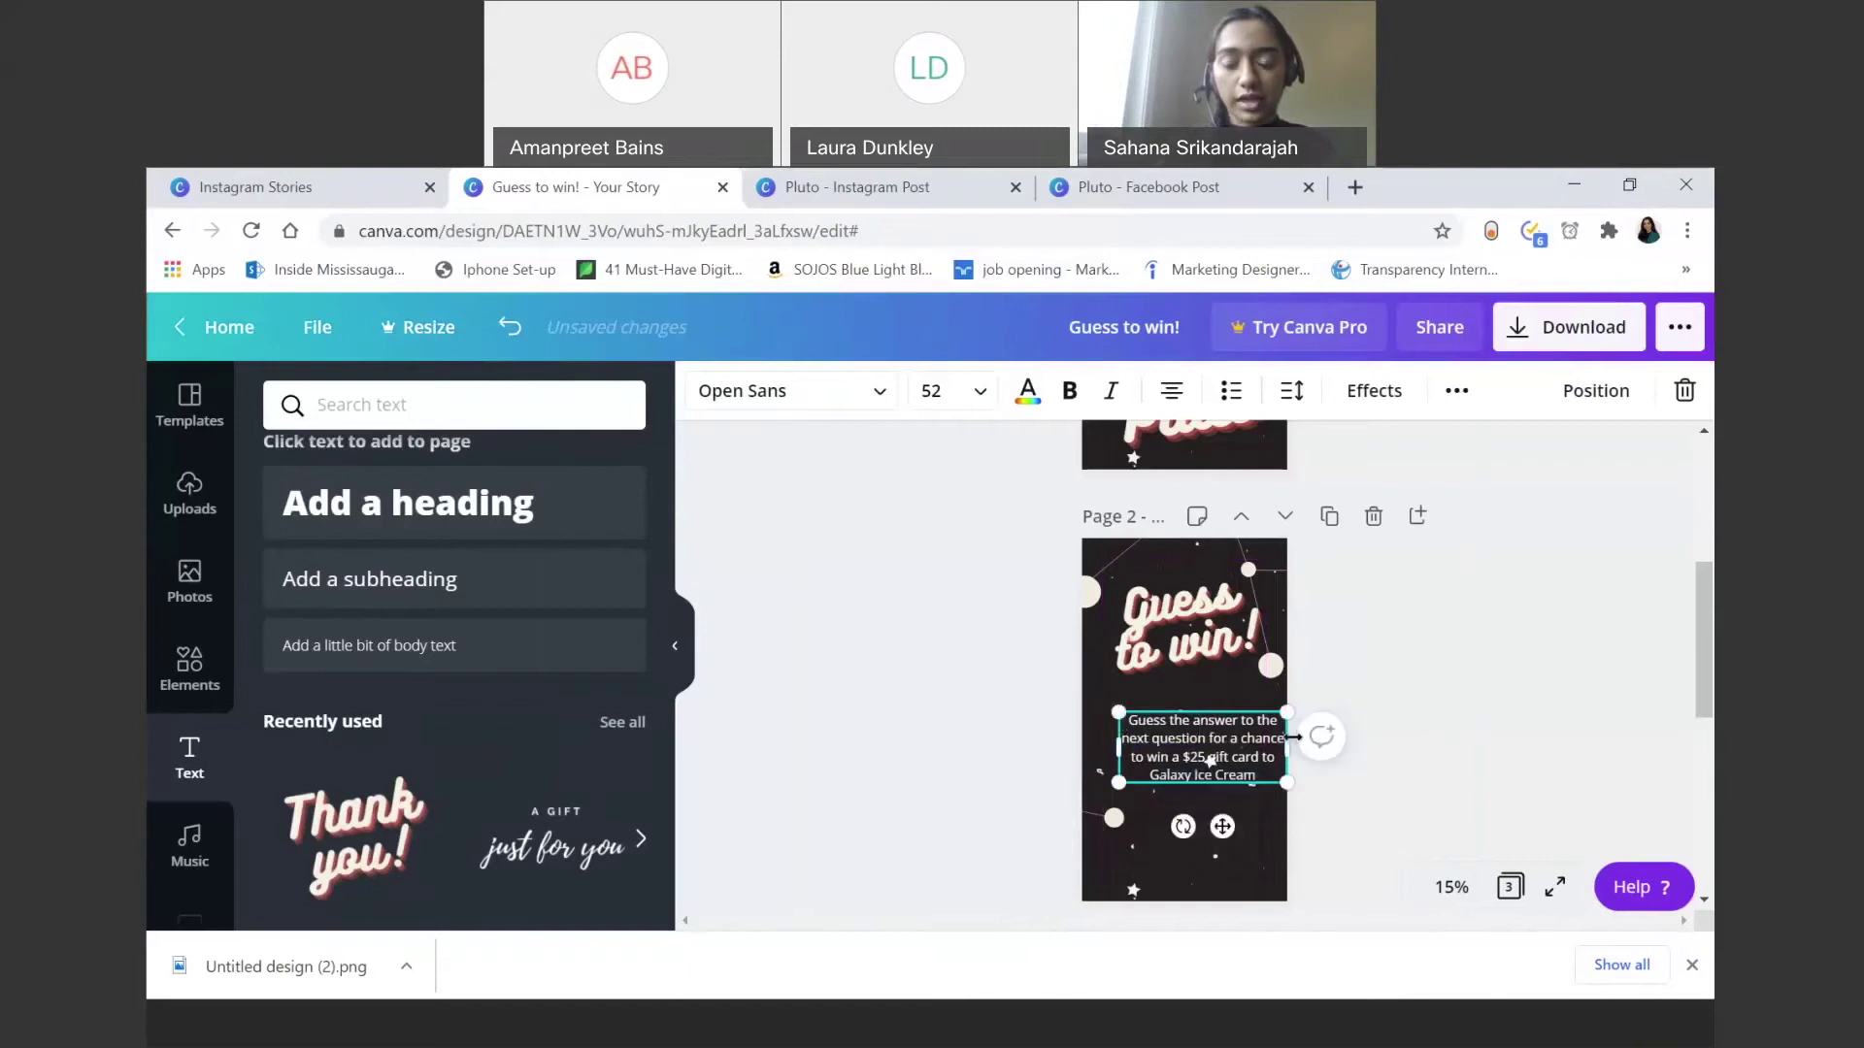
{"action": "left_click_drag", "start_coordinate": [1289, 740], "coordinate": [1258, 741]}
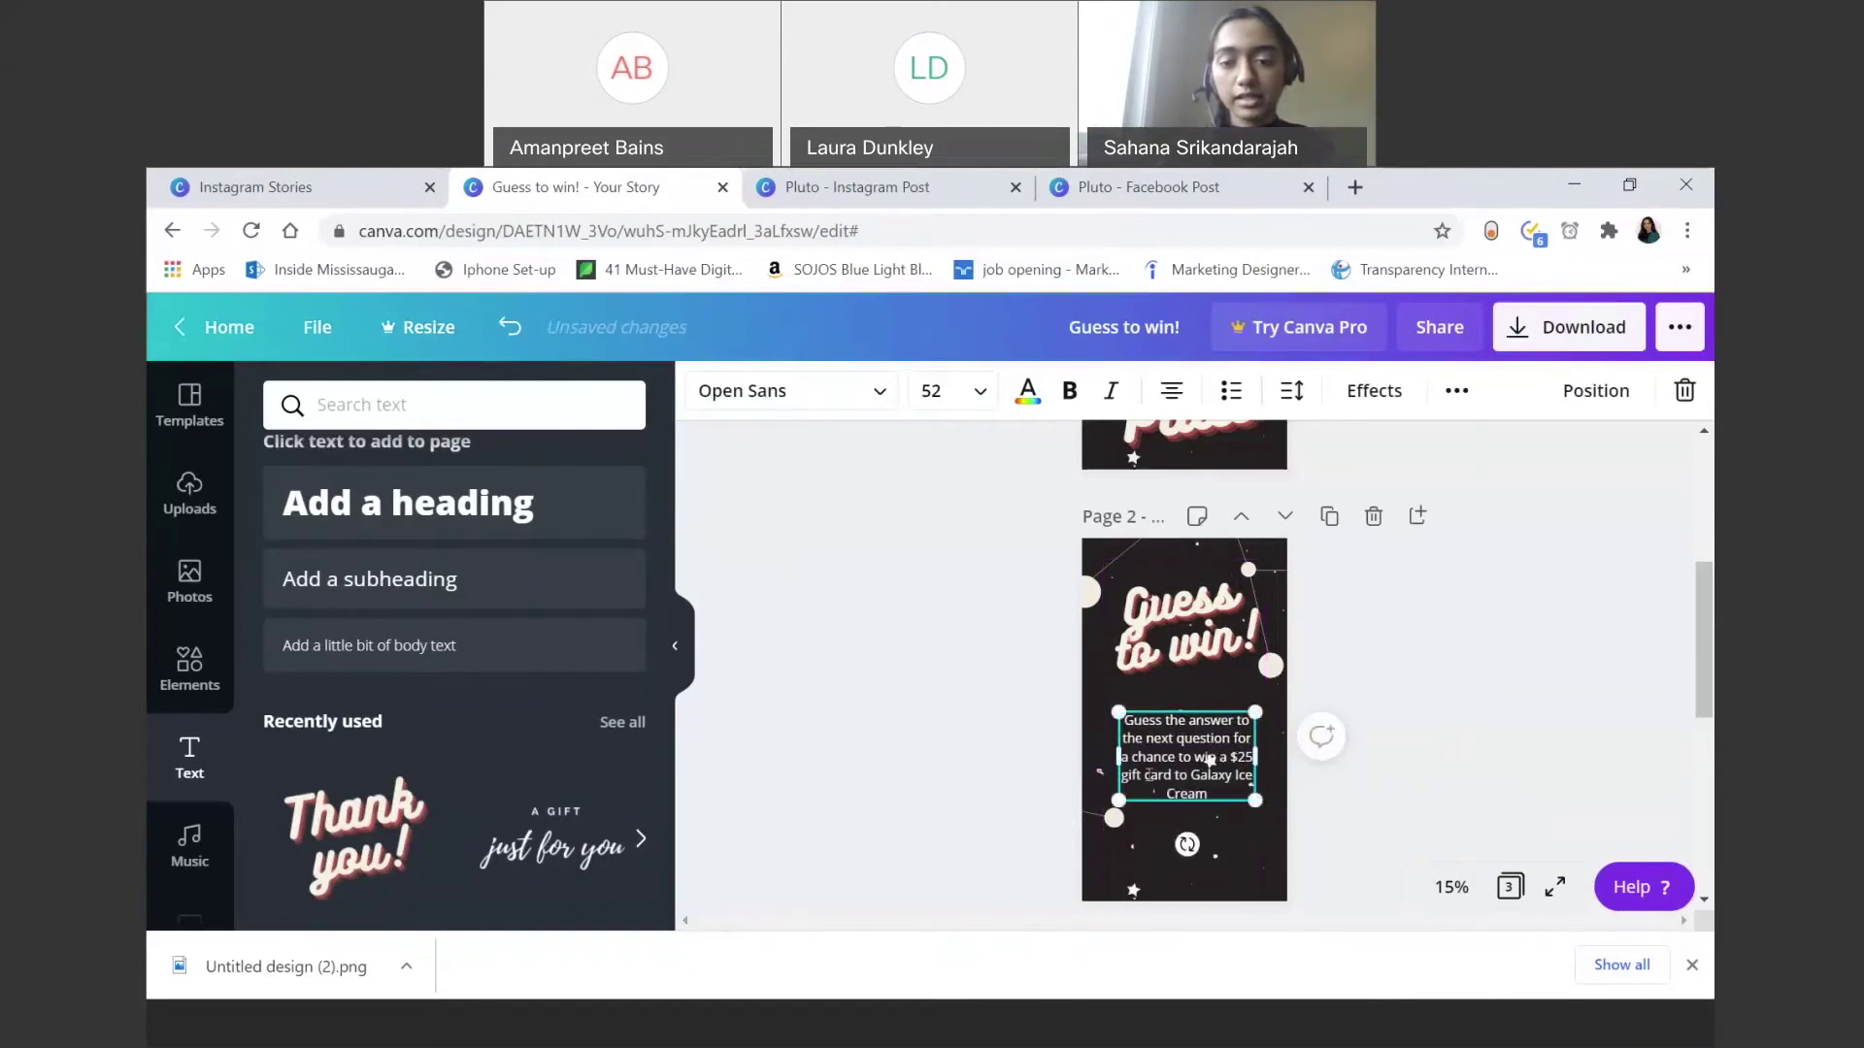
{"action": "left_click_drag", "start_coordinate": [1162, 794], "coordinate": [1171, 768]}
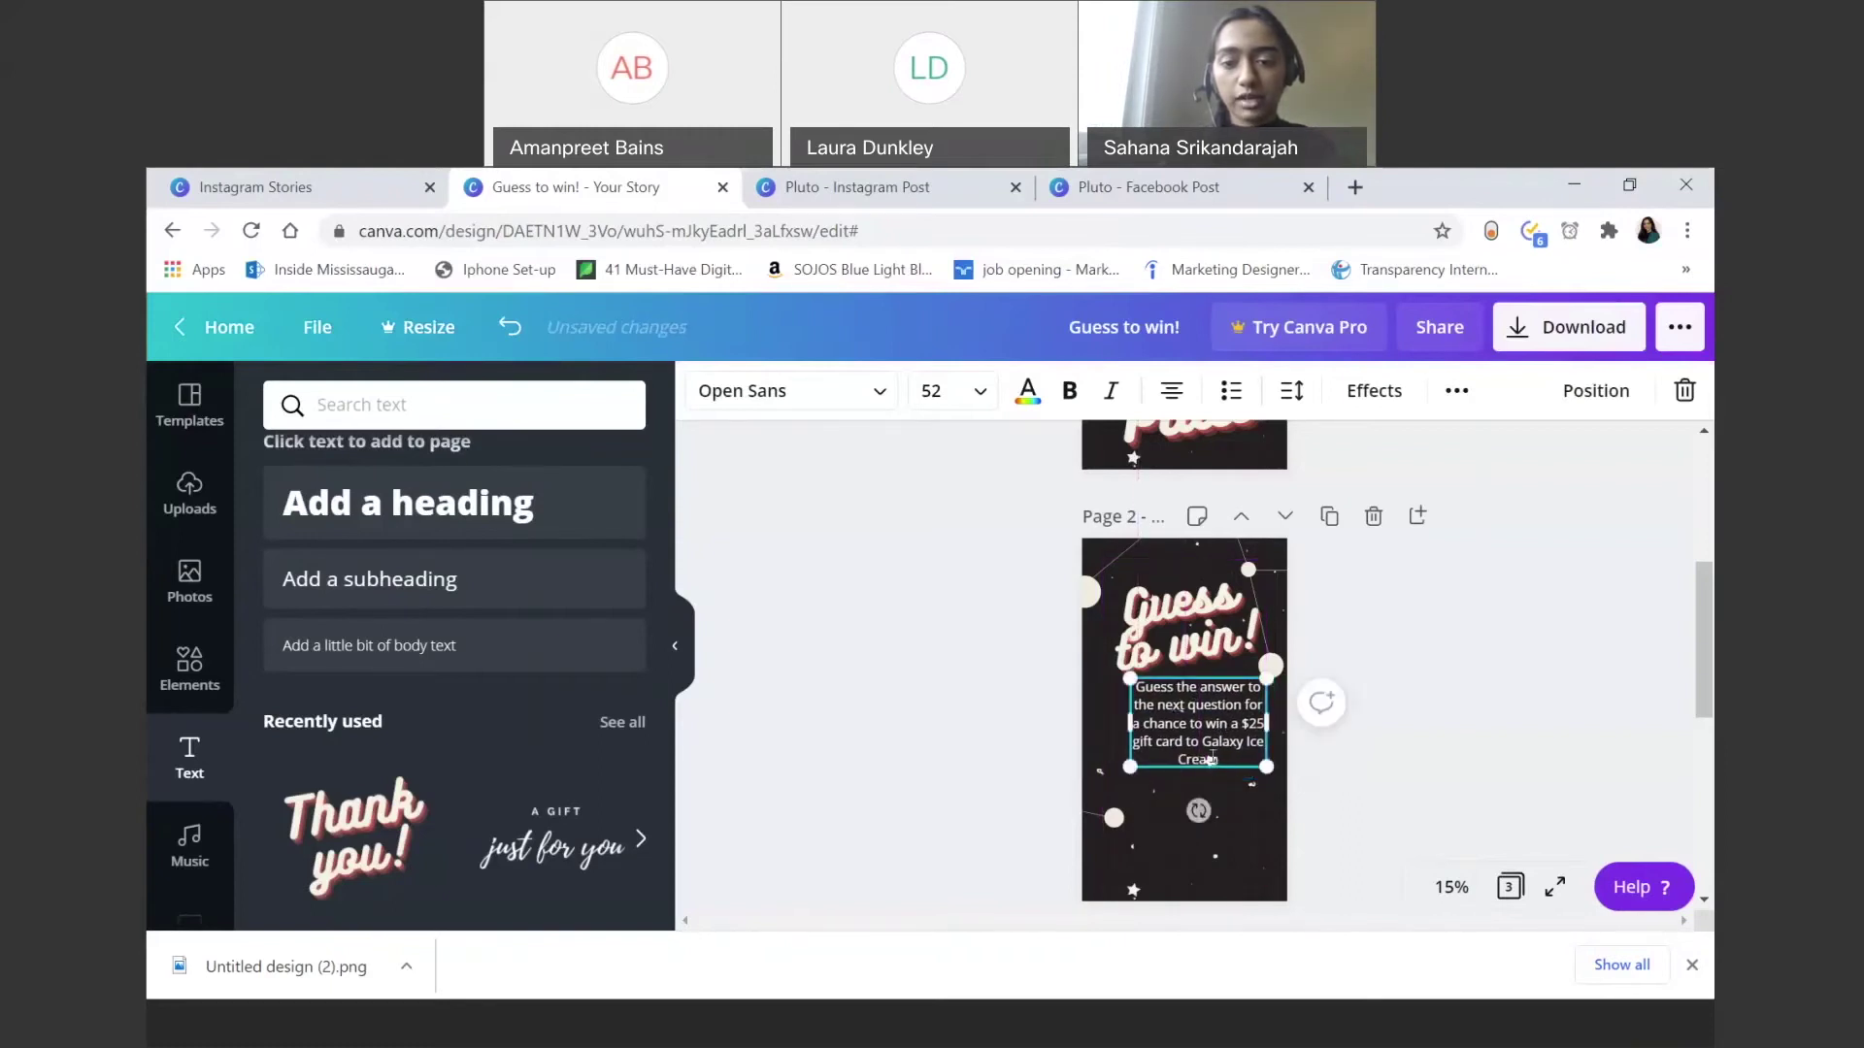
Step: Set the subheading's font size to 65.4 and center the text block horizontally on page 2, slightly below the heading
{"action": "double_click", "coordinate": [1213, 759]}
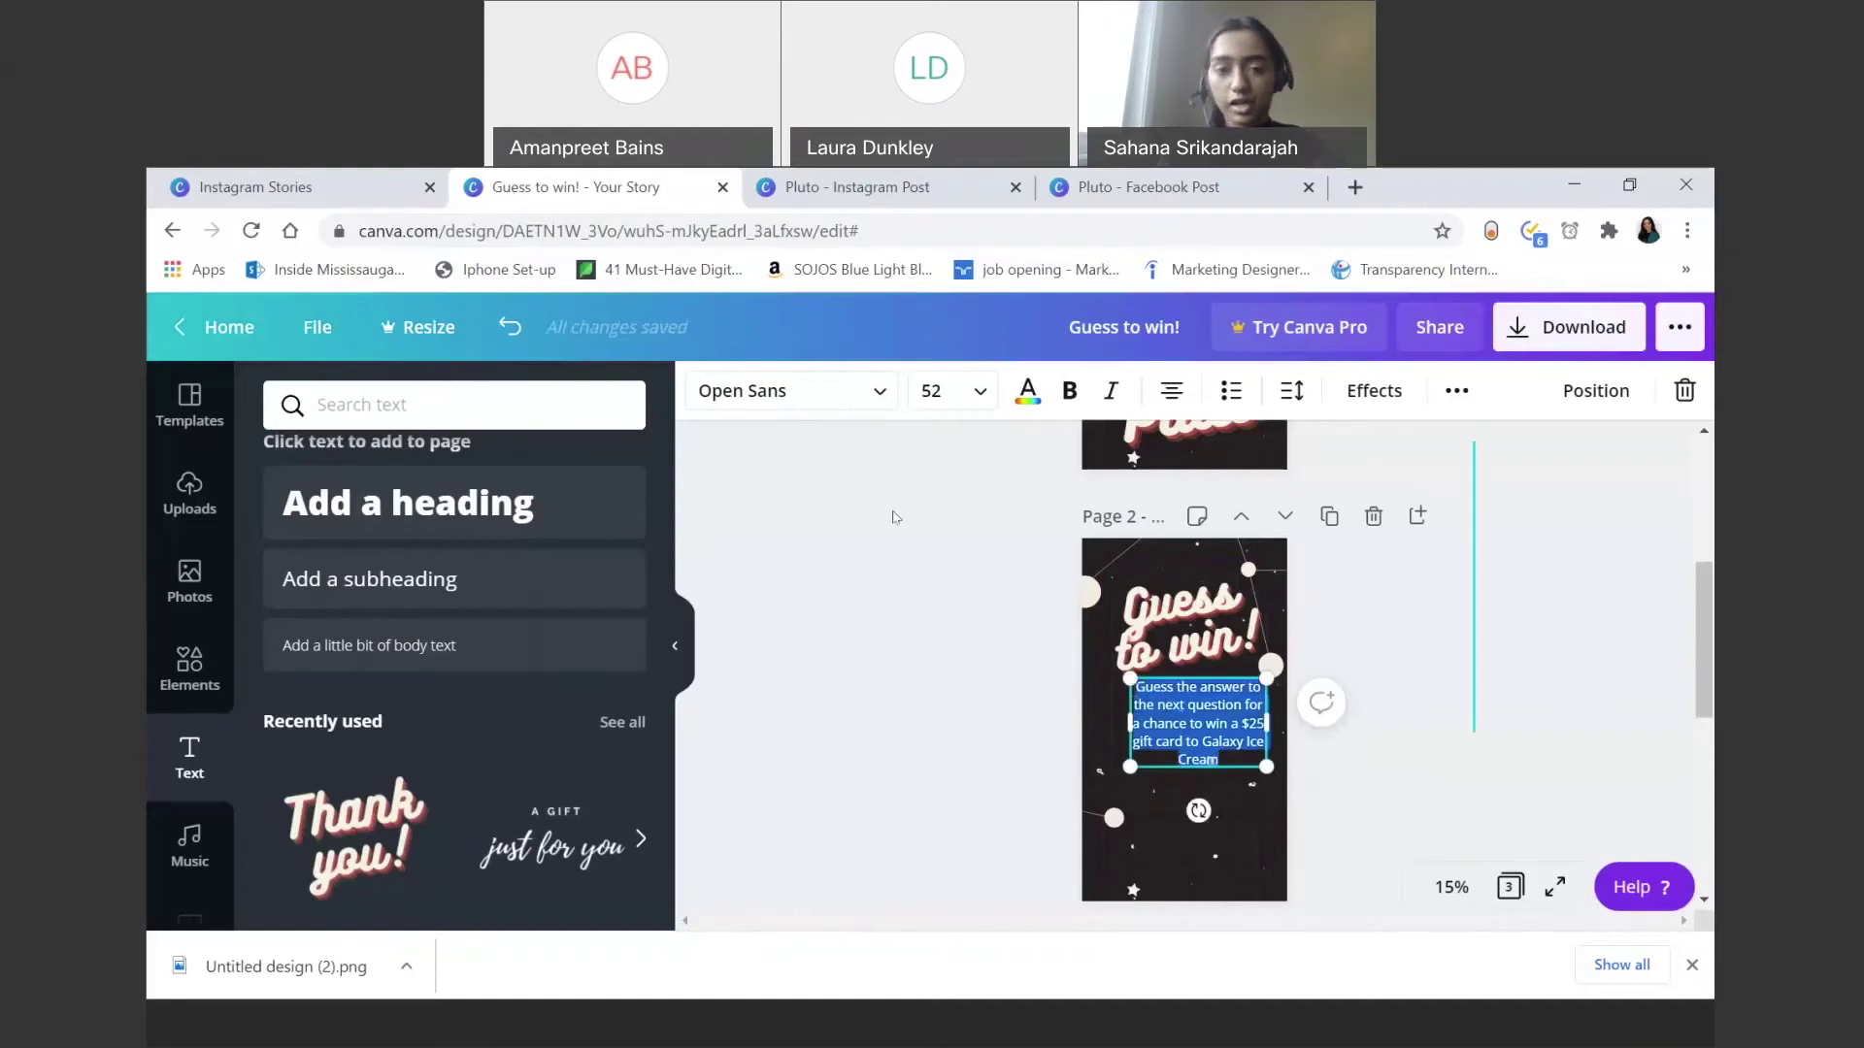
{"action": "left_click", "coordinate": [946, 388]}
{"action": "key", "text": "BackSpace"}
{"action": "key", "text": "BackSpace"}
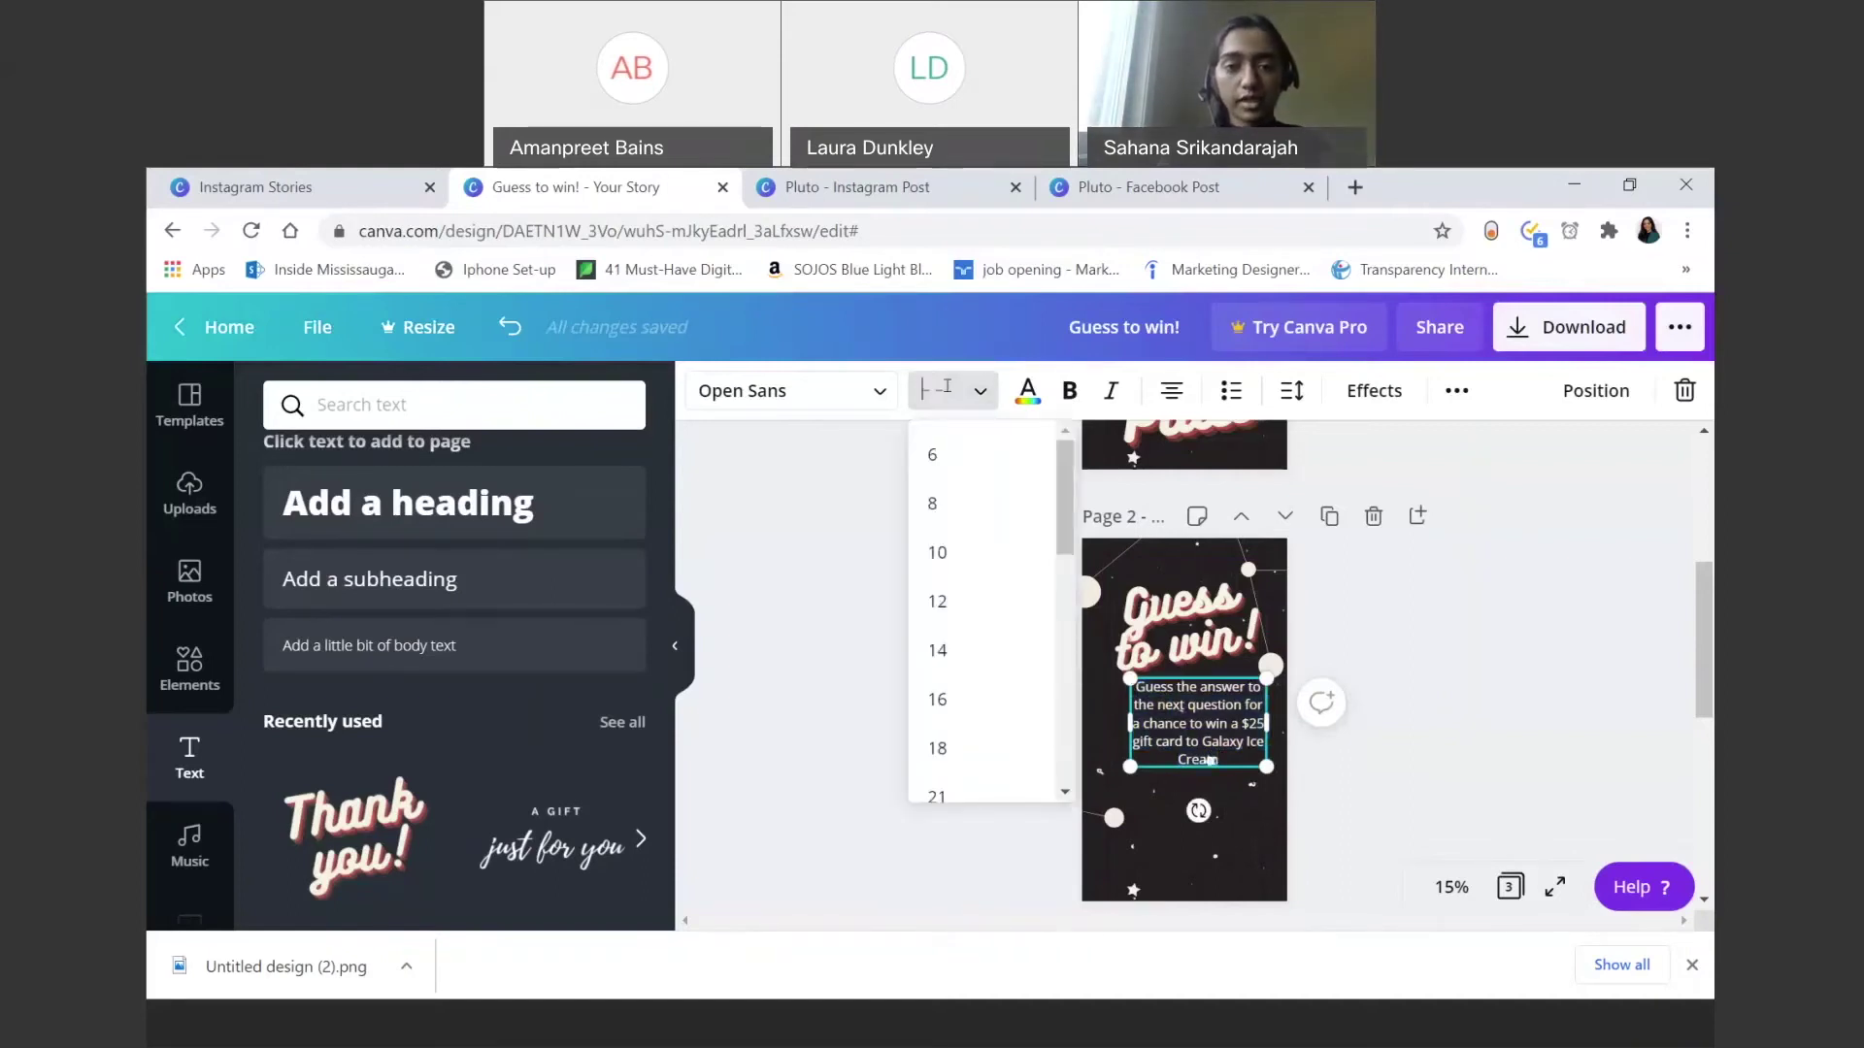
{"action": "type", "text": "65.4"}
{"action": "key", "text": "Return"}
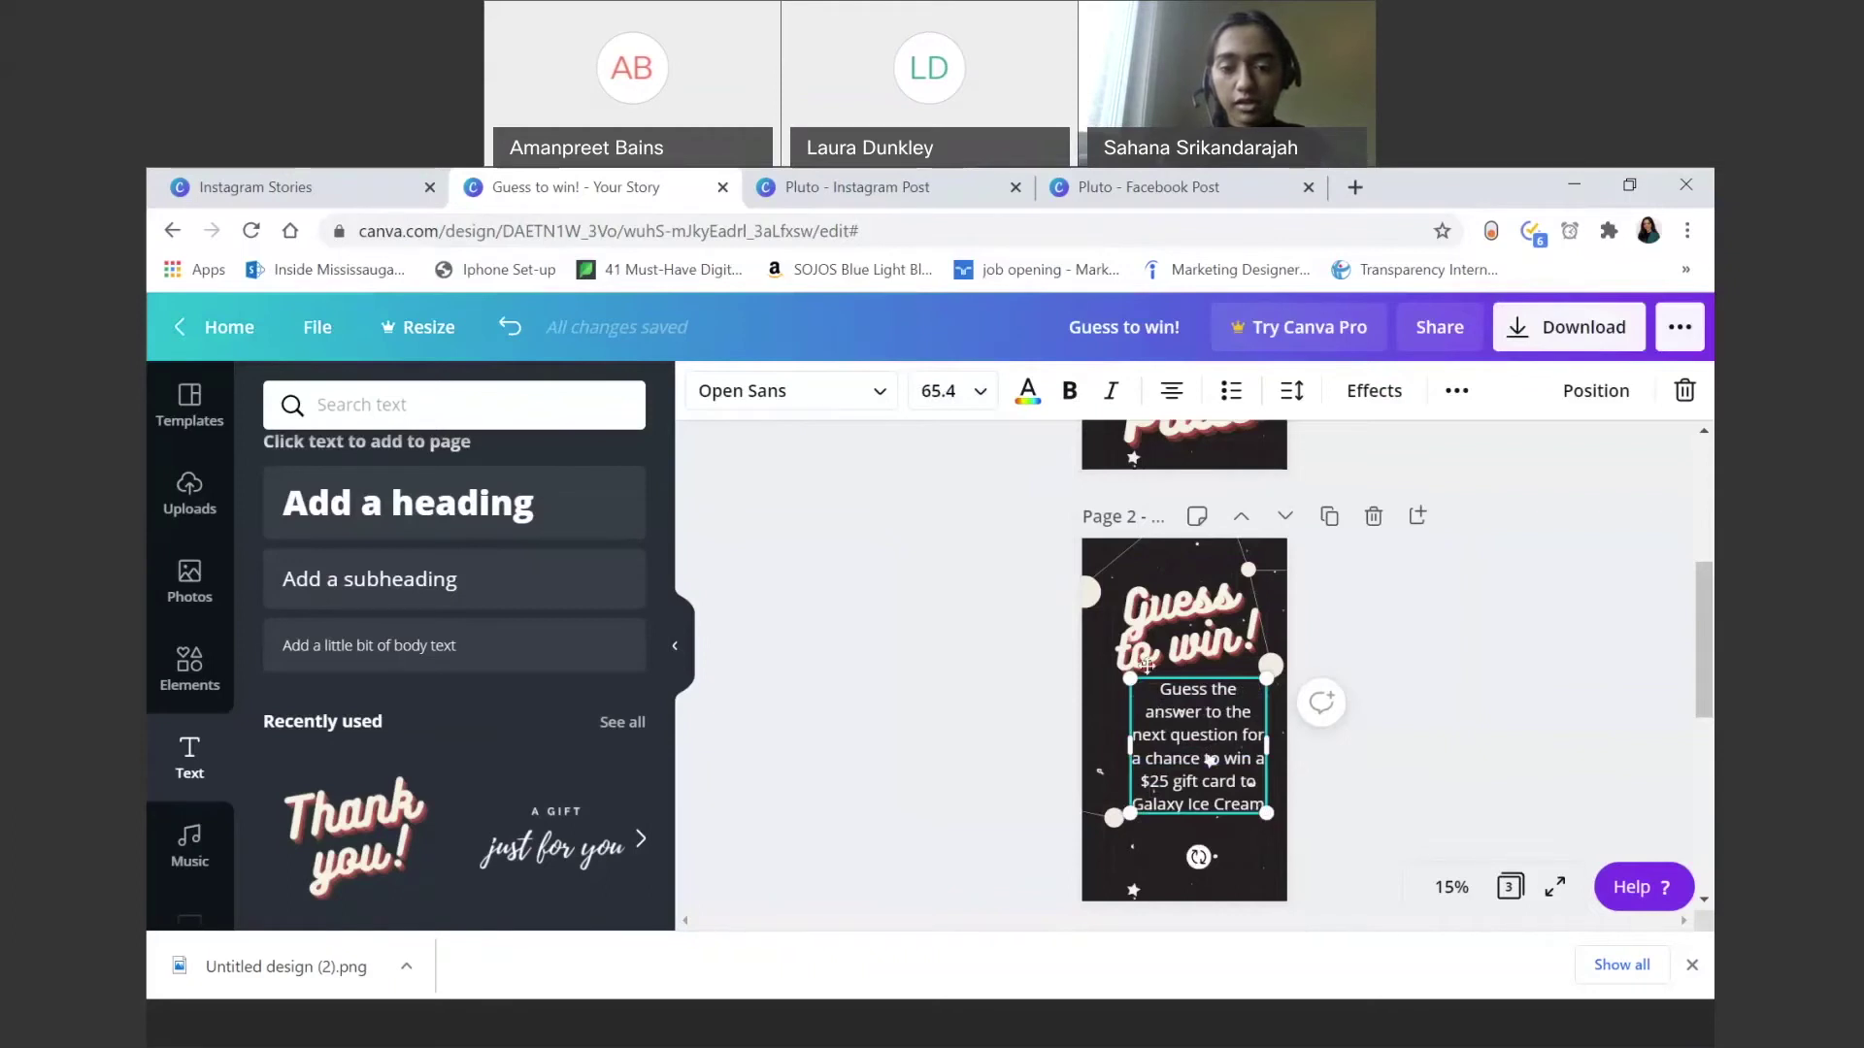
{"action": "left_click_drag", "start_coordinate": [1146, 665], "coordinate": [1133, 677]}
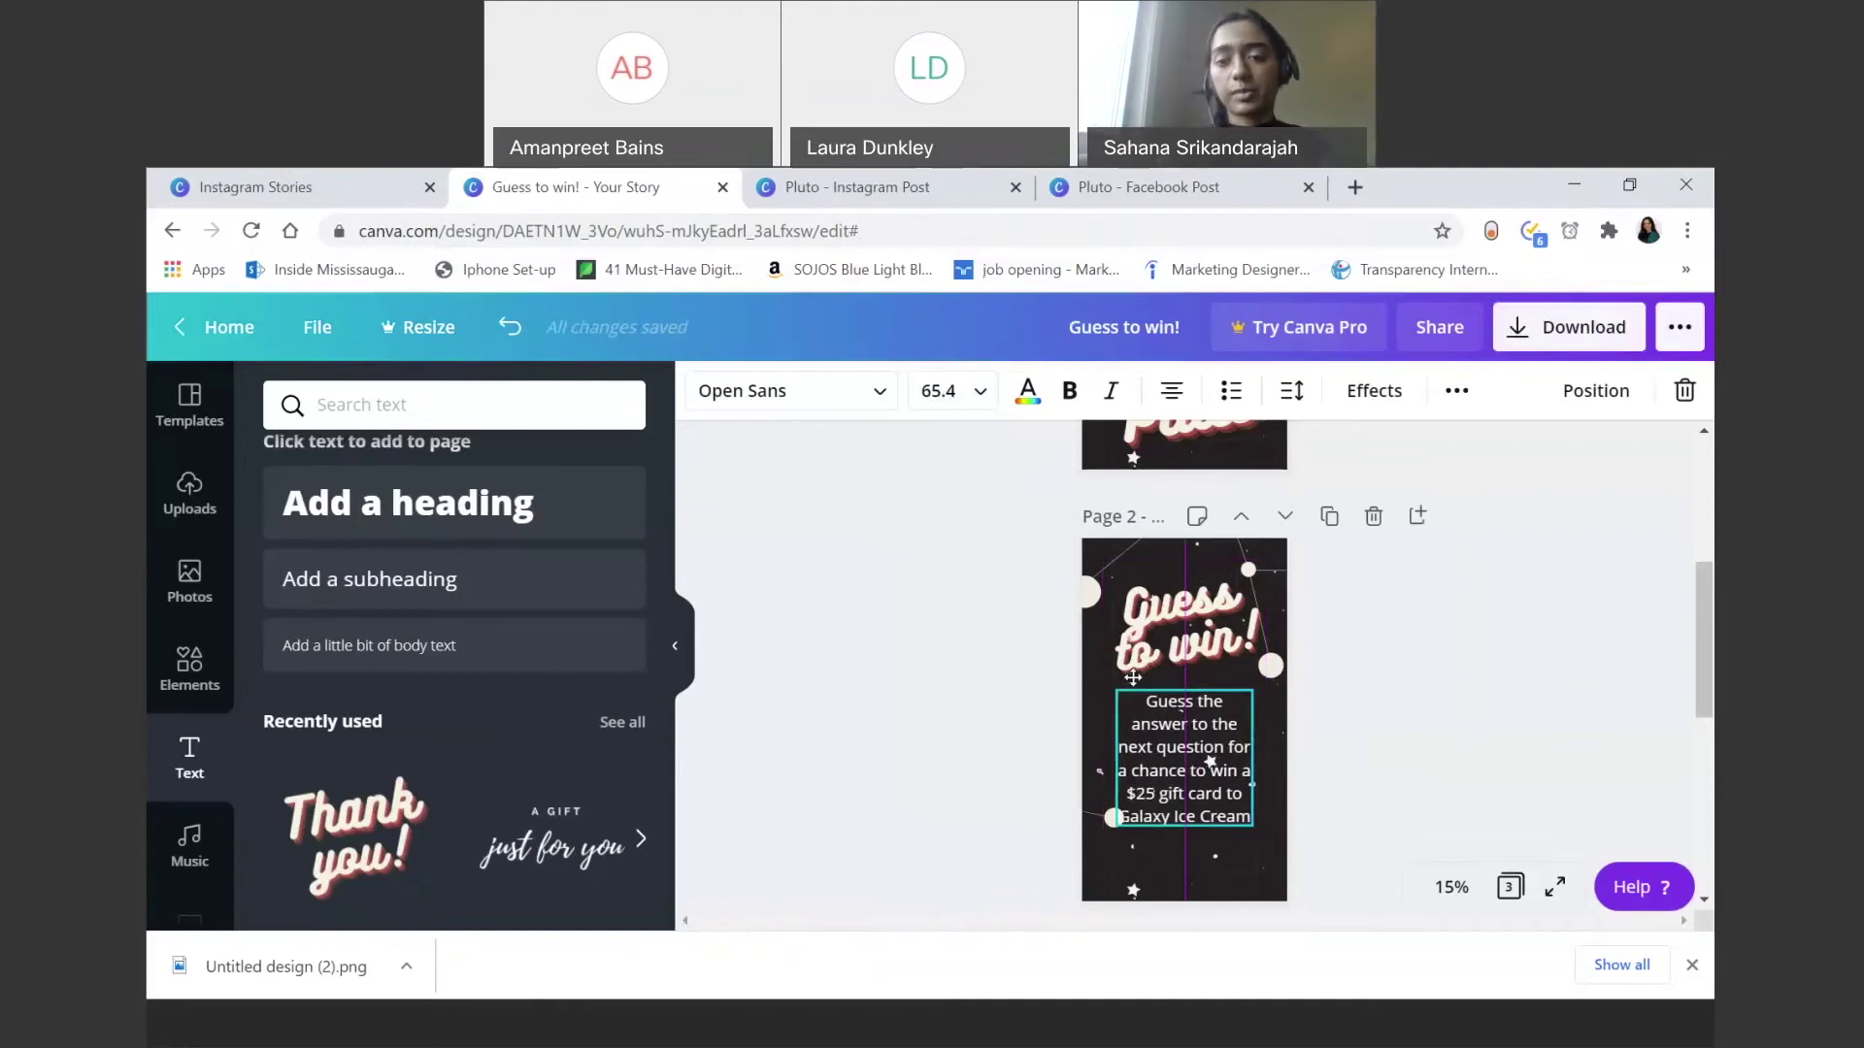
{"action": "left_click_drag", "start_coordinate": [1133, 677], "coordinate": [1133, 678]}
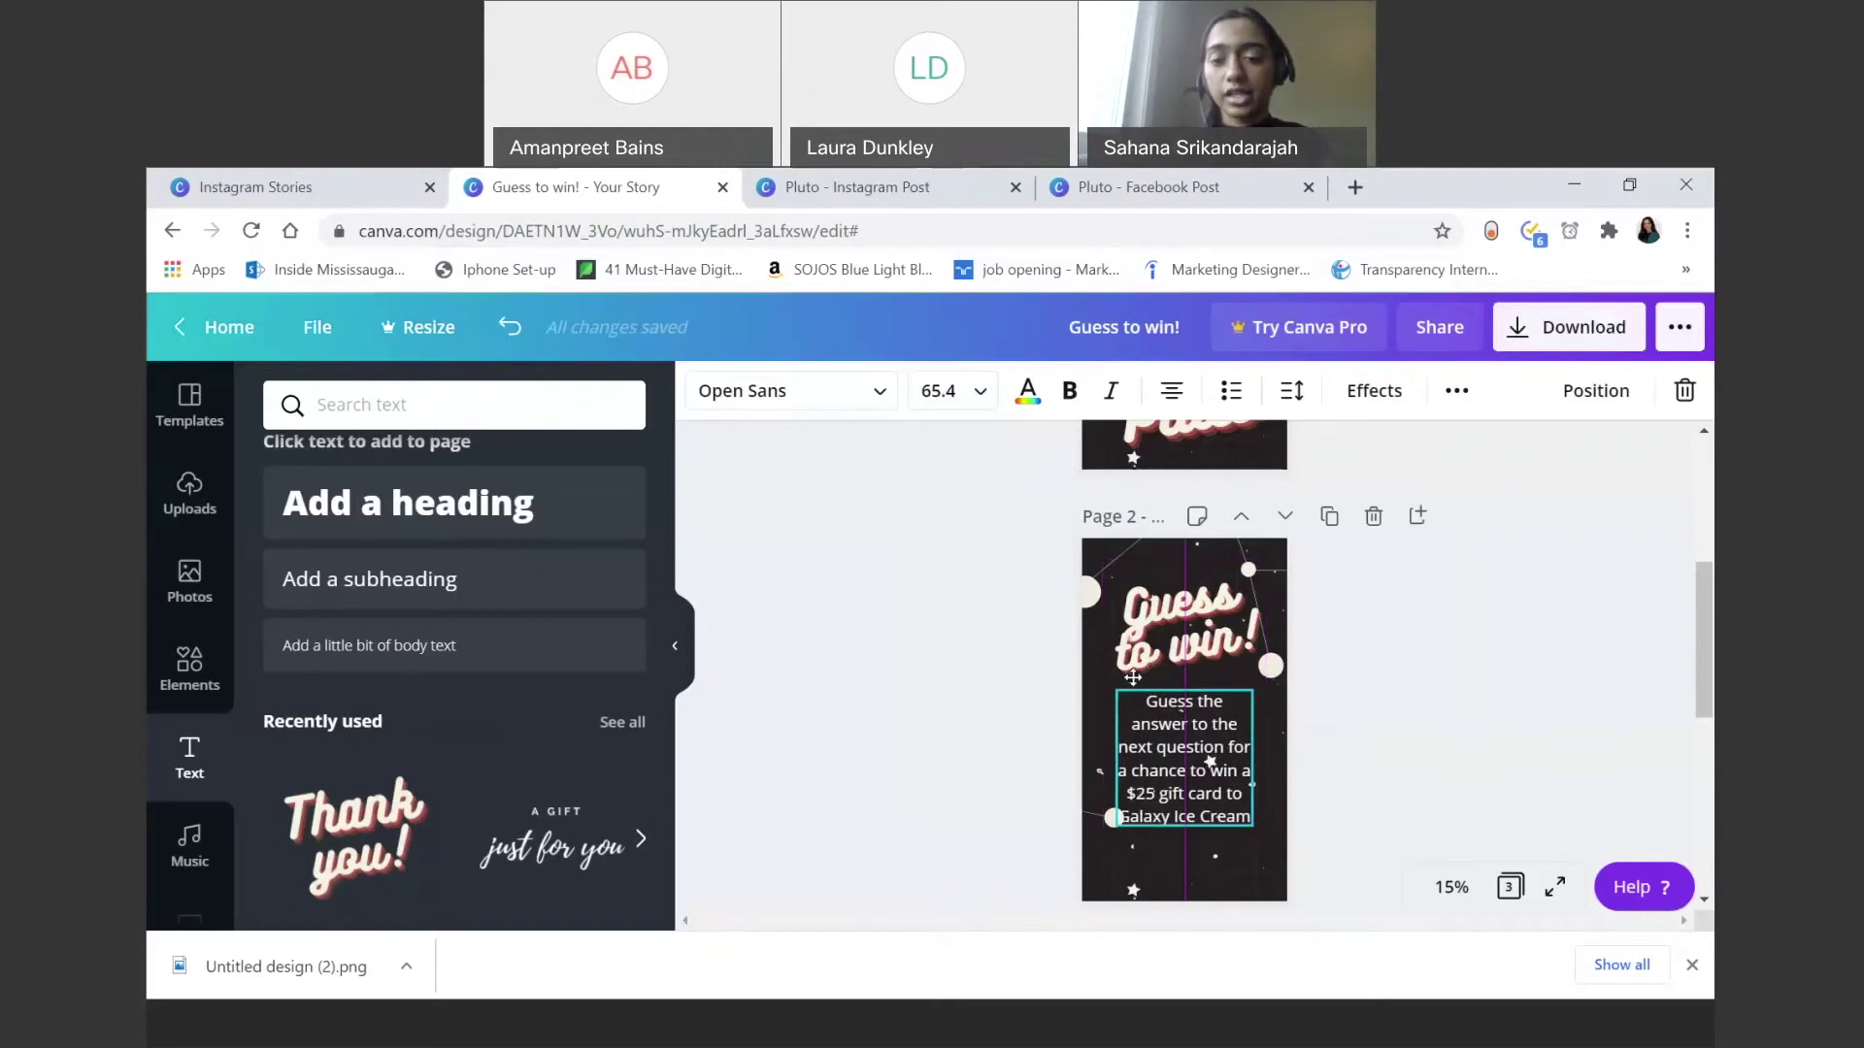
Step: Open the full collection of sticker elements and look through it for something suitable for page 2
{"action": "left_click_drag", "start_coordinate": [1134, 678], "coordinate": [1134, 678]}
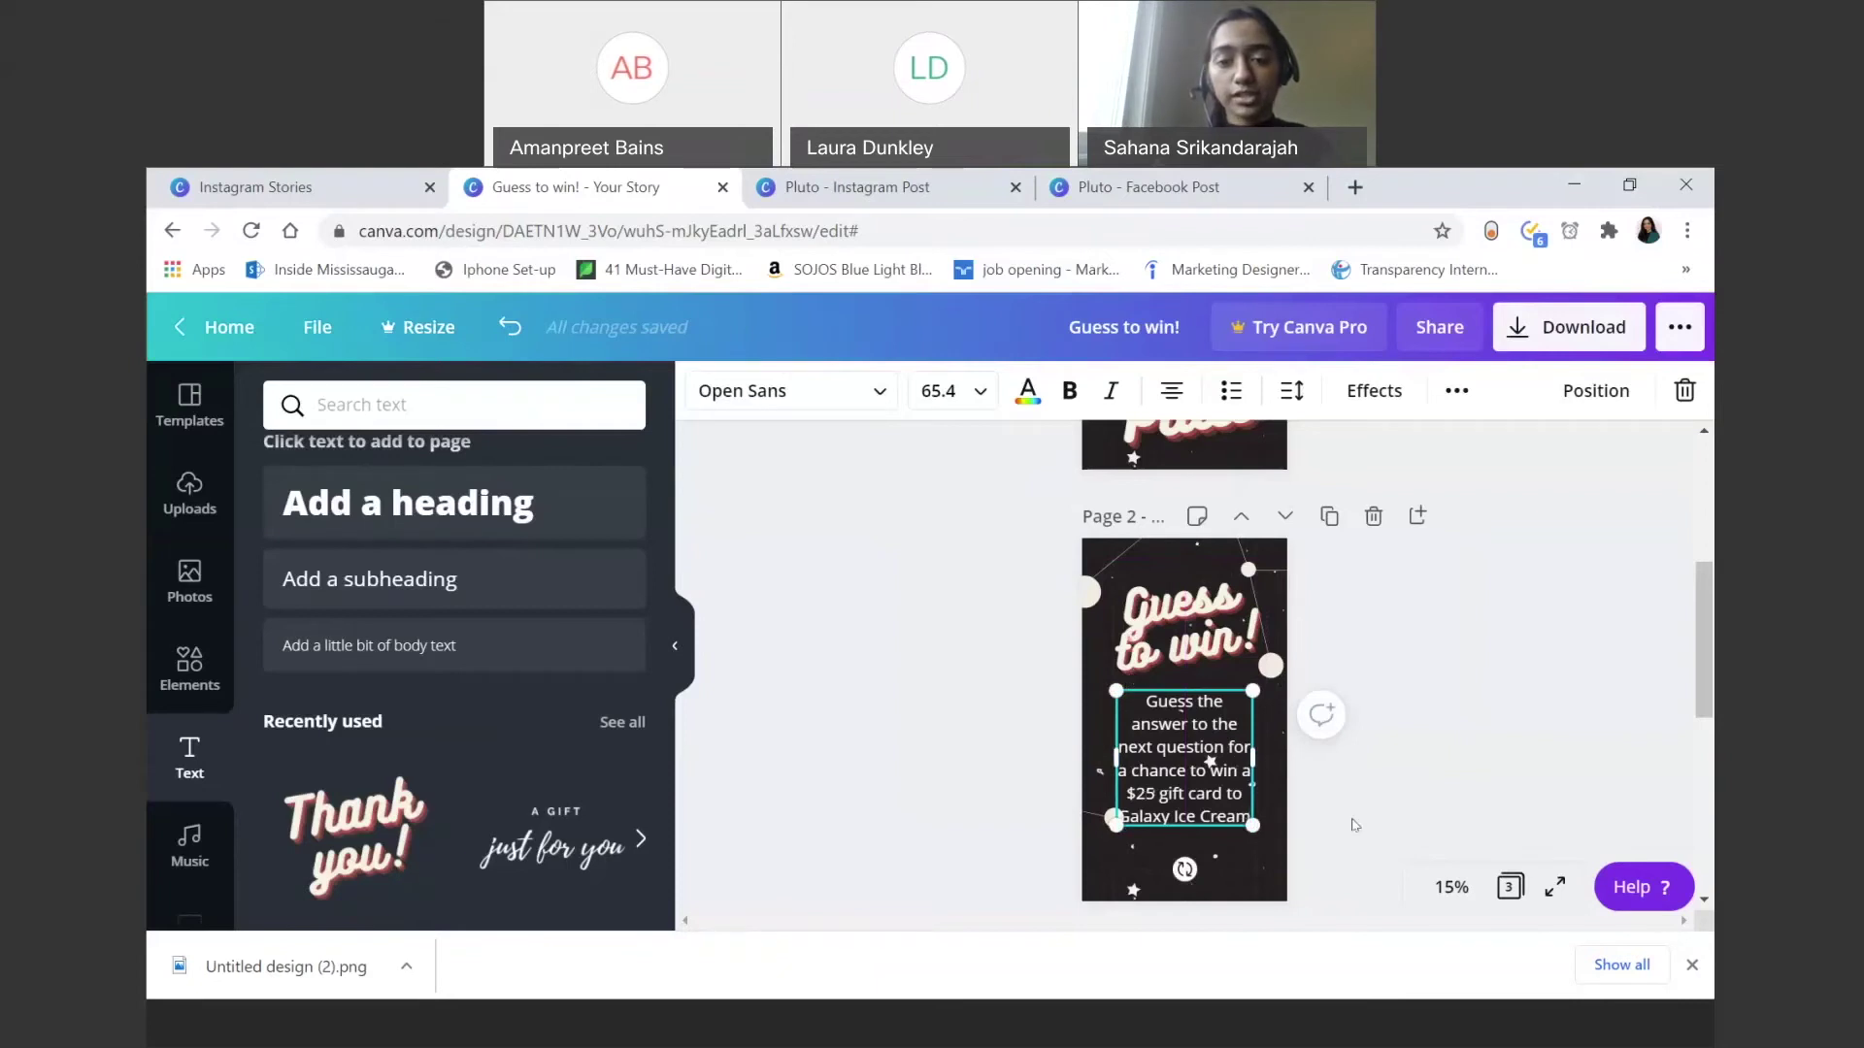
{"action": "scroll", "coordinate": [1284, 837], "scroll_direction": "down", "scroll_amount": 1}
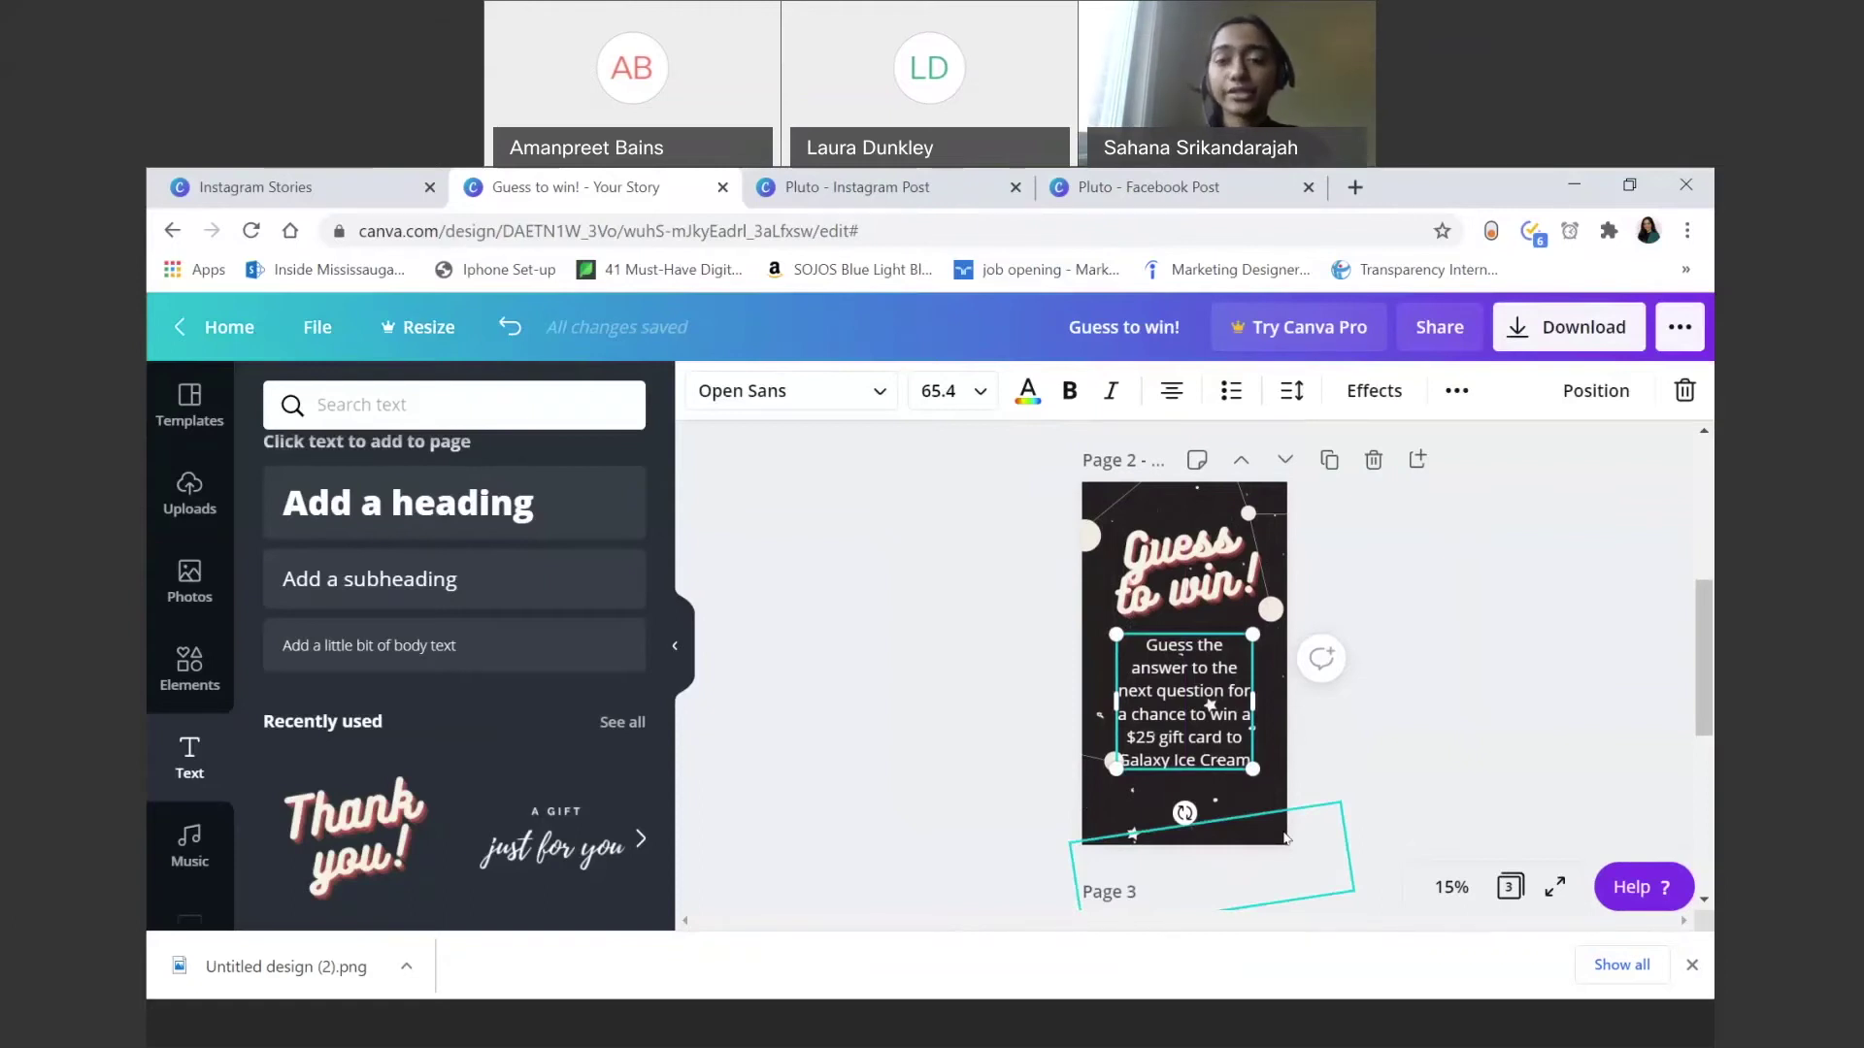
{"action": "left_click", "coordinate": [200, 660]}
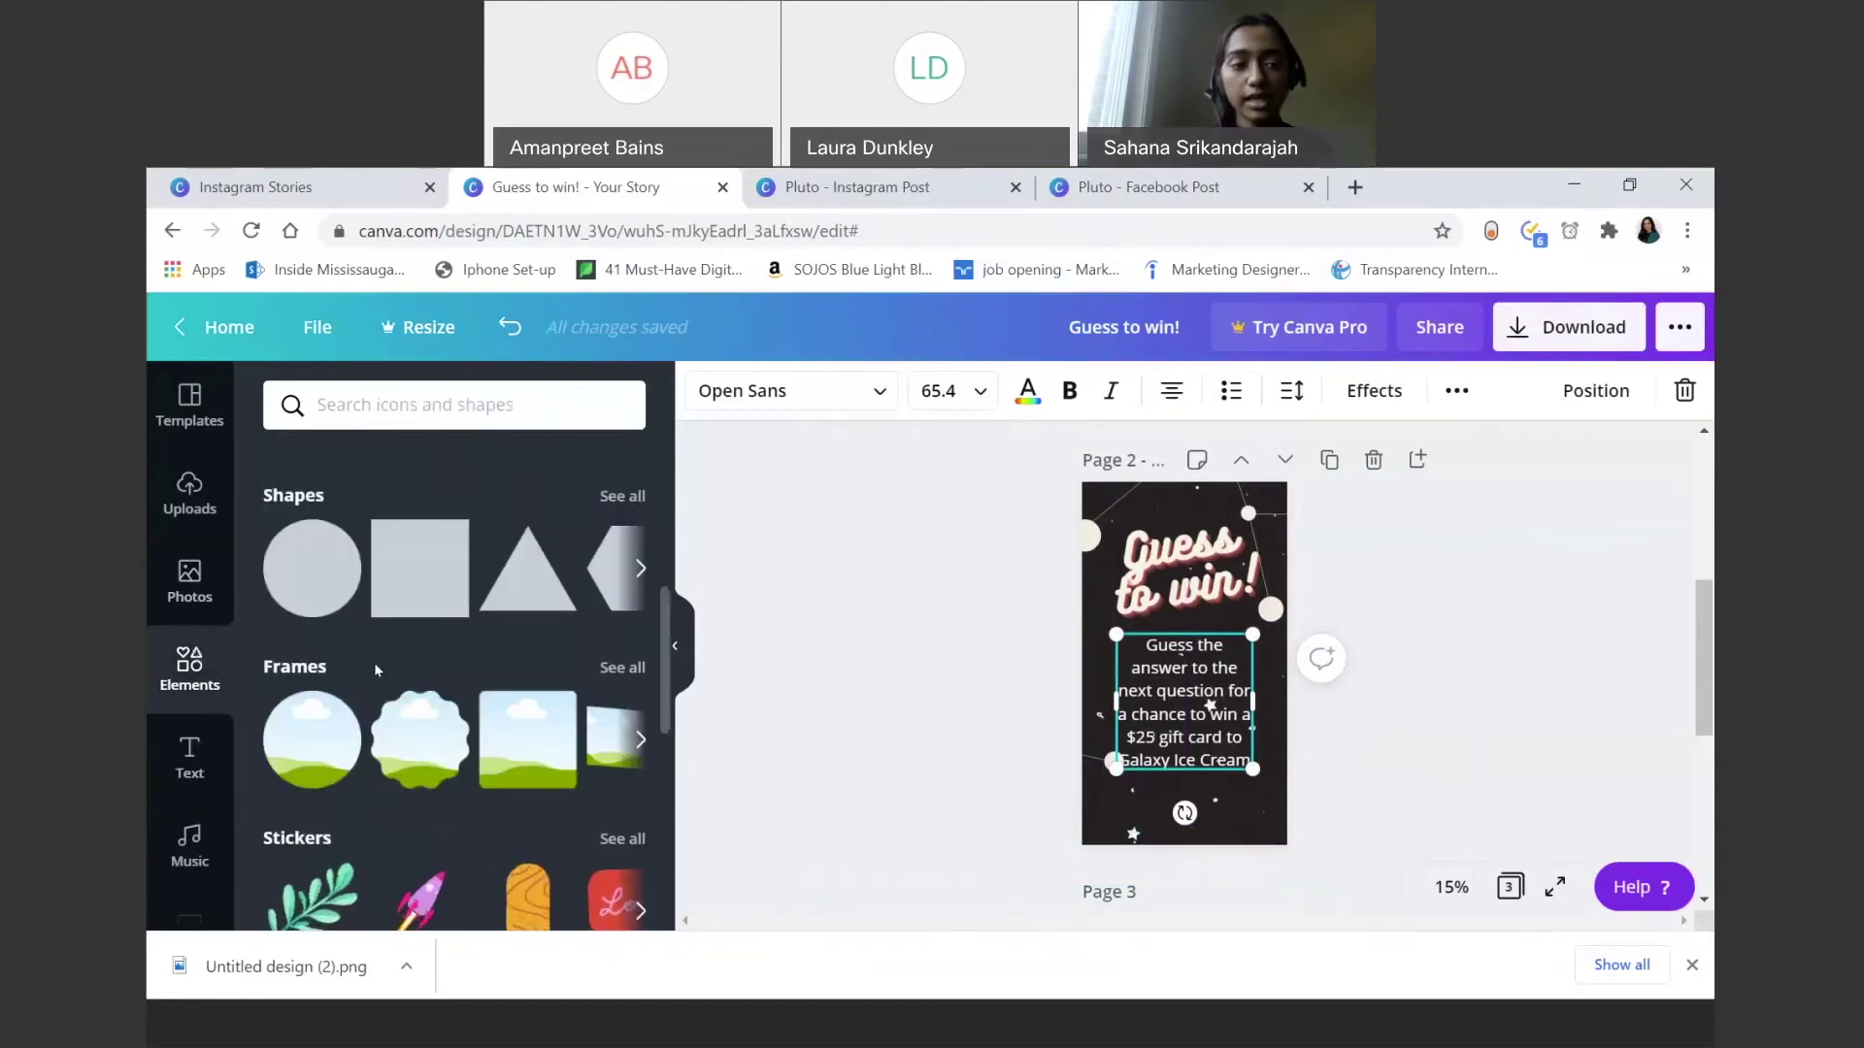
{"action": "scroll", "coordinate": [378, 670], "scroll_direction": "down", "scroll_amount": 3}
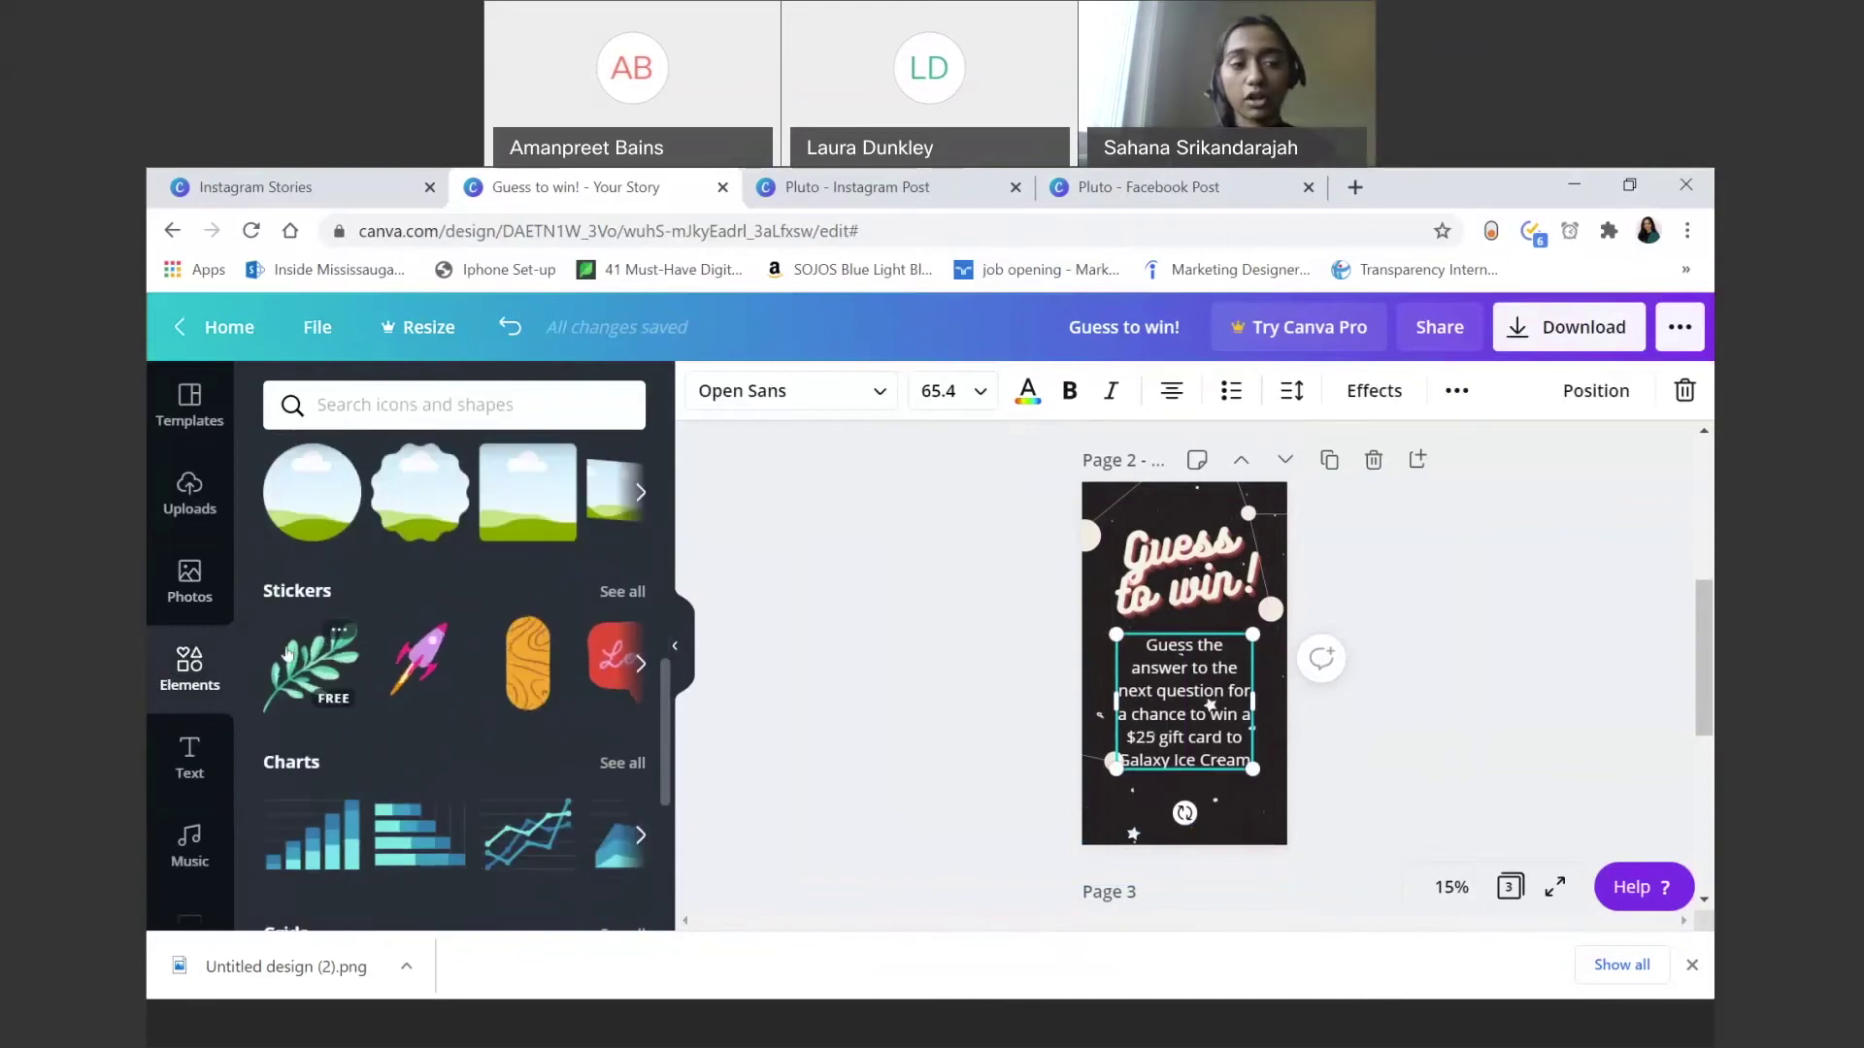
{"action": "left_click", "coordinate": [619, 592]}
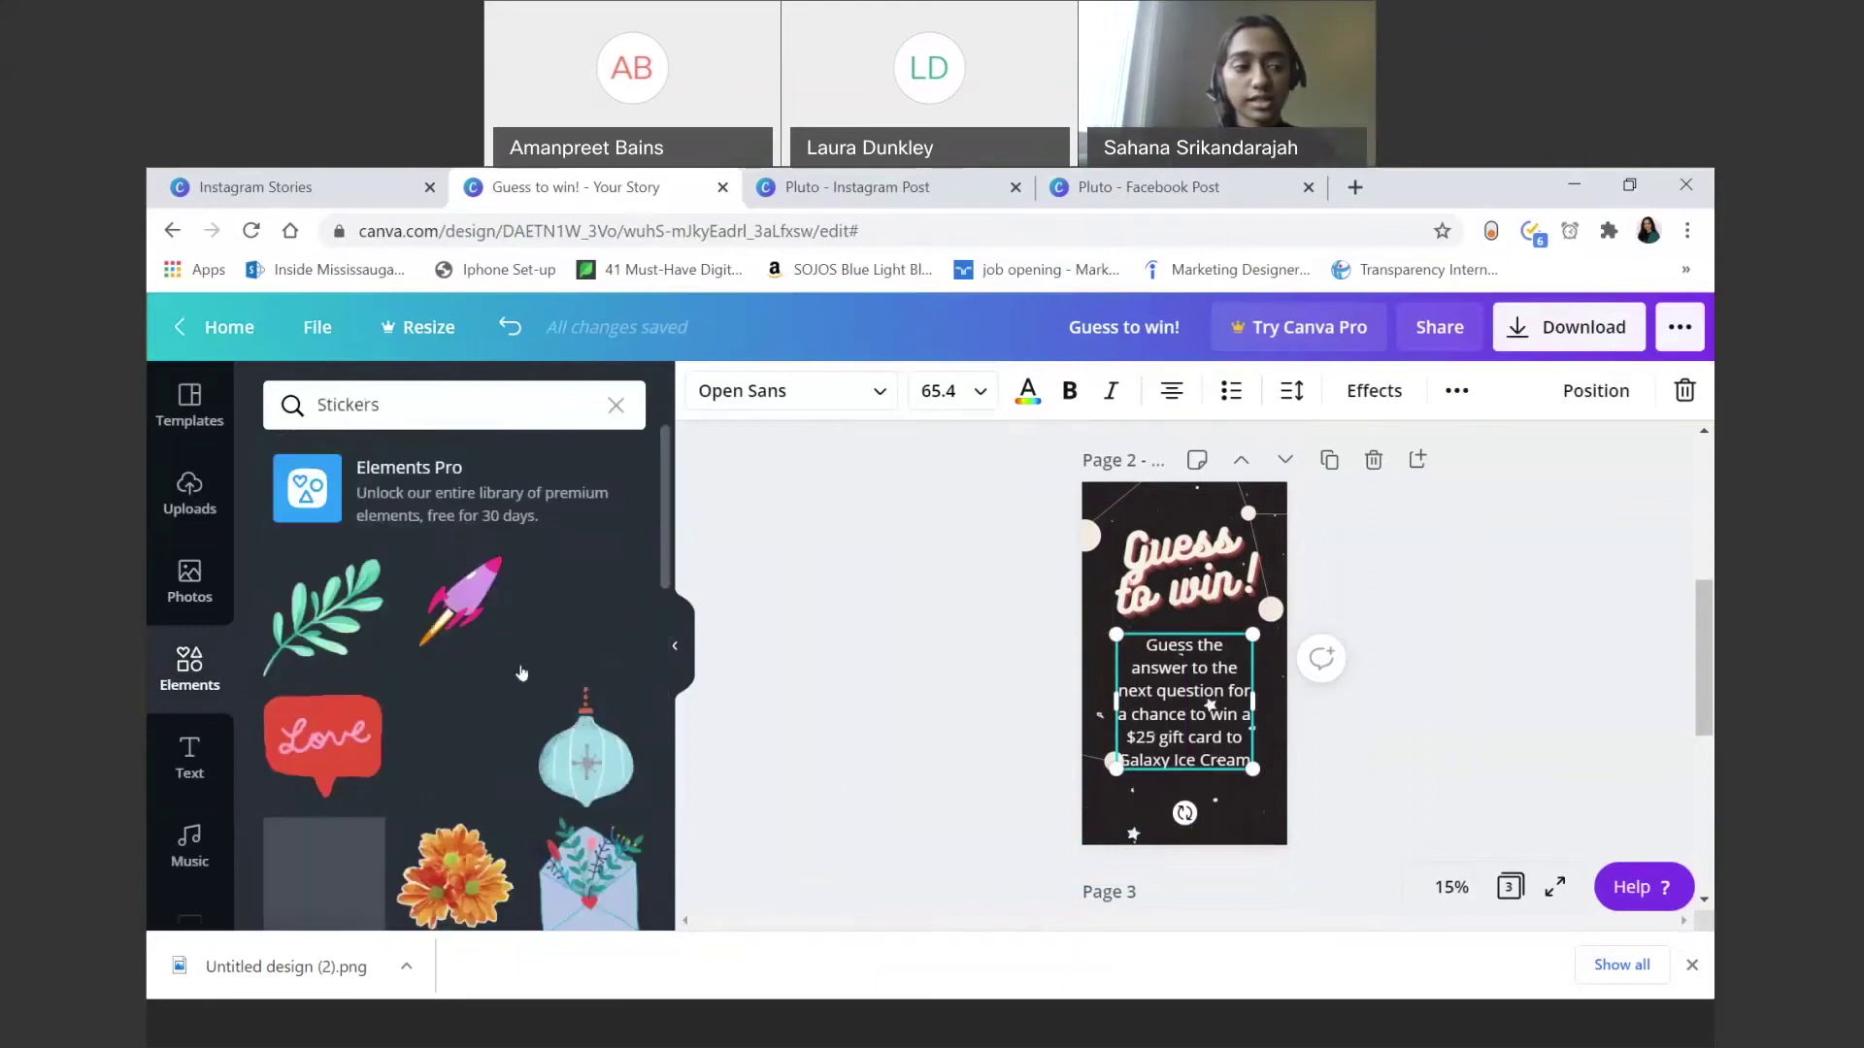
{"action": "scroll", "coordinate": [519, 680], "scroll_direction": "down", "scroll_amount": 5}
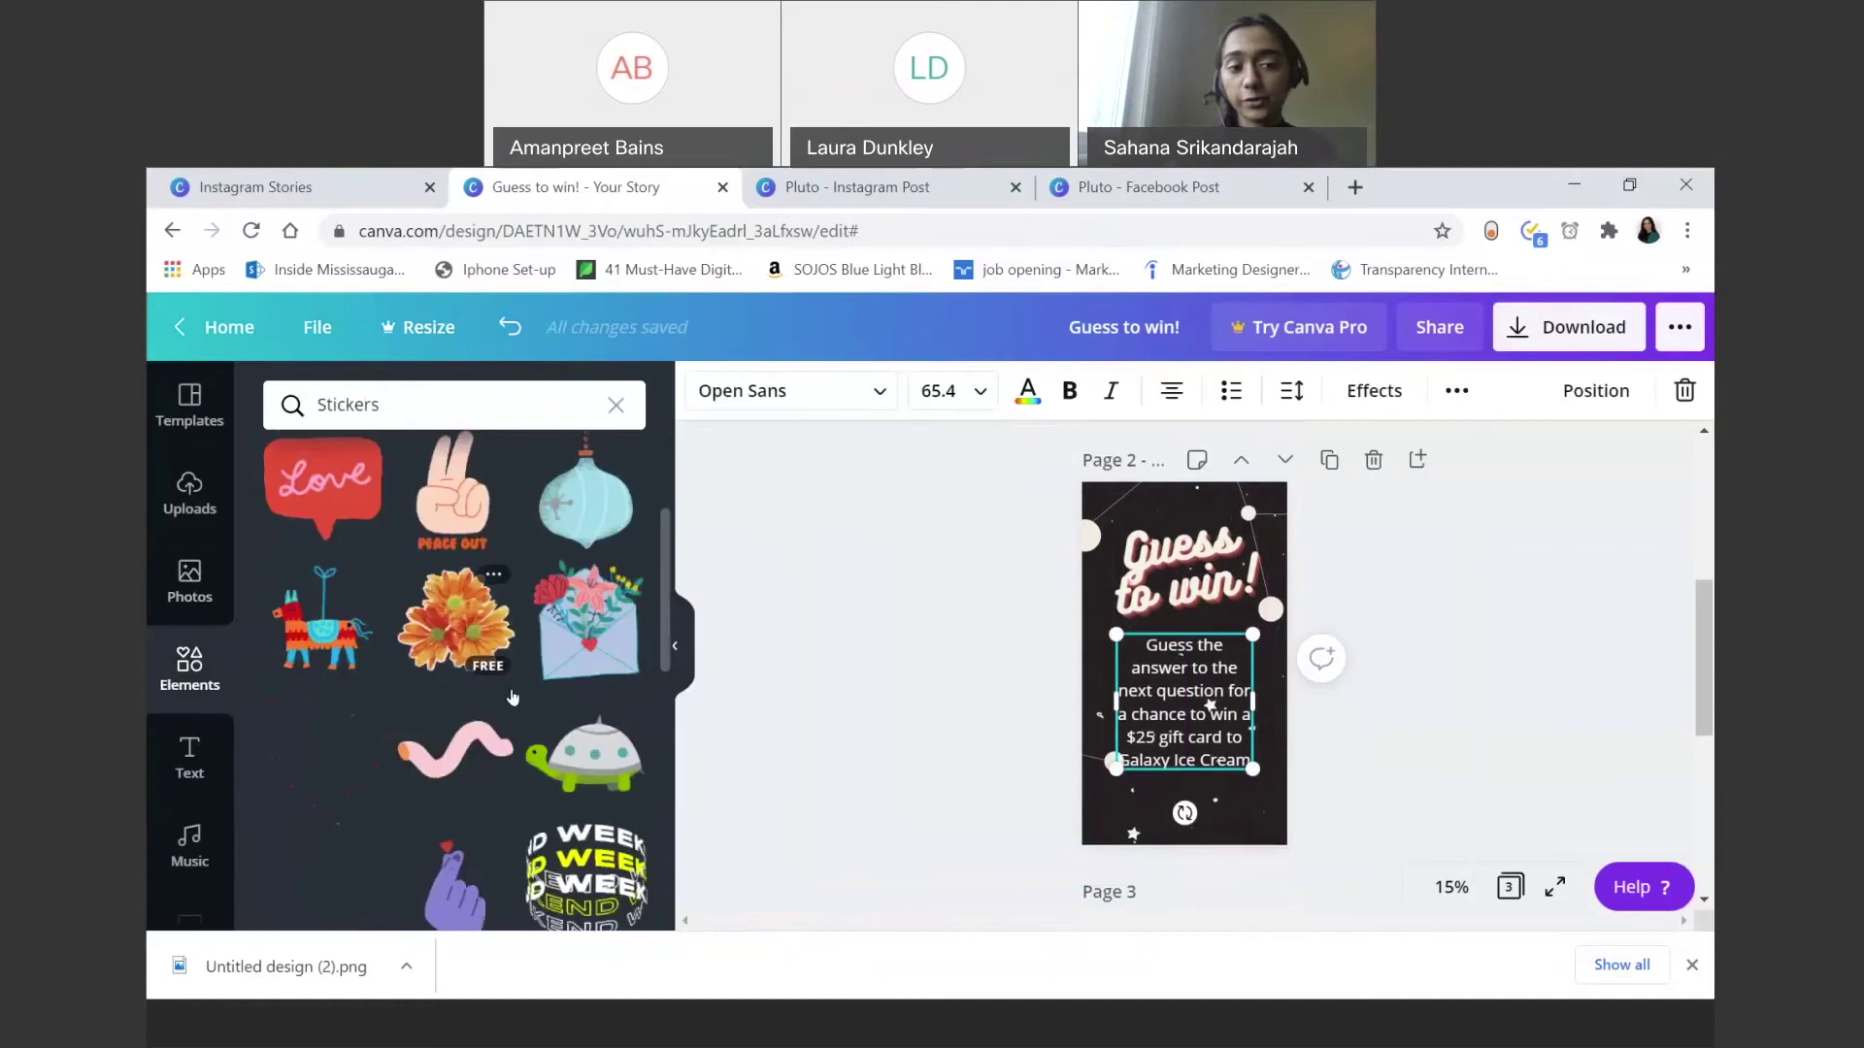
{"action": "scroll", "coordinate": [513, 696], "scroll_direction": "down", "scroll_amount": 5}
{"action": "scroll", "coordinate": [513, 697], "scroll_direction": "up", "scroll_amount": 7}
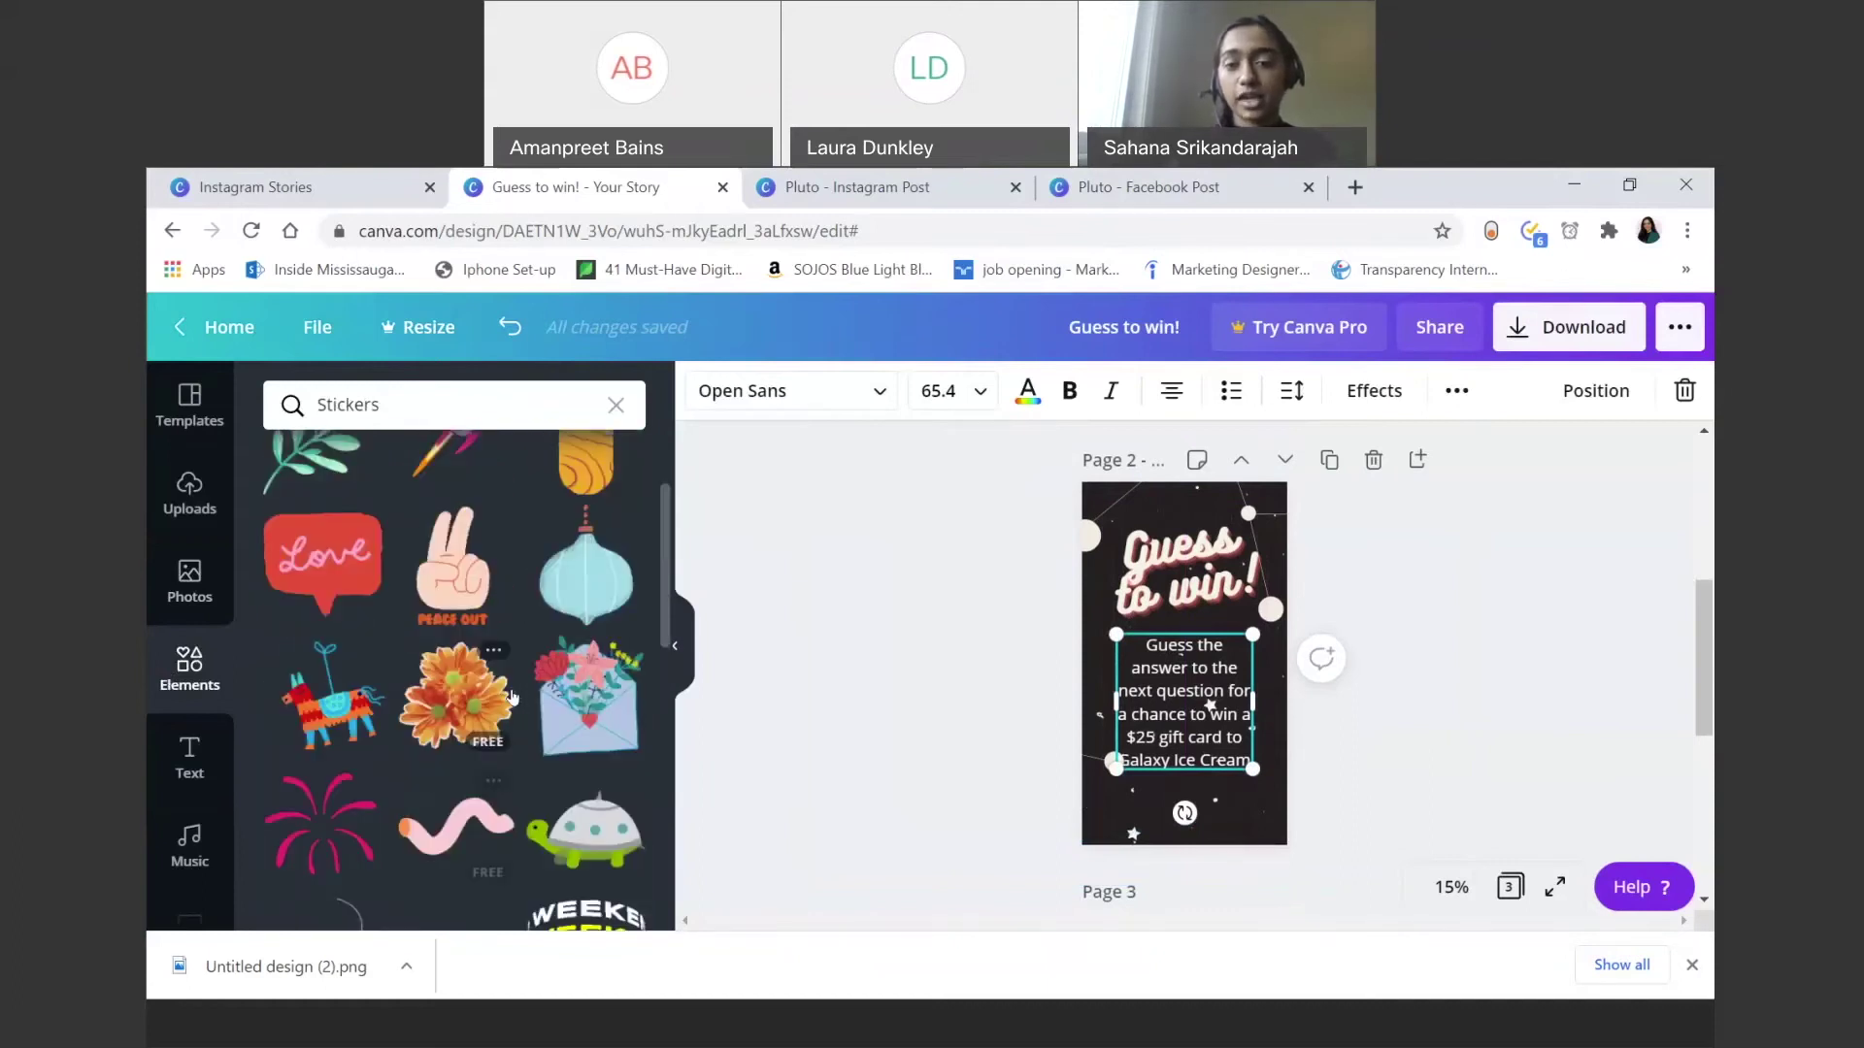
{"action": "scroll", "coordinate": [513, 697], "scroll_direction": "up", "scroll_amount": 3}
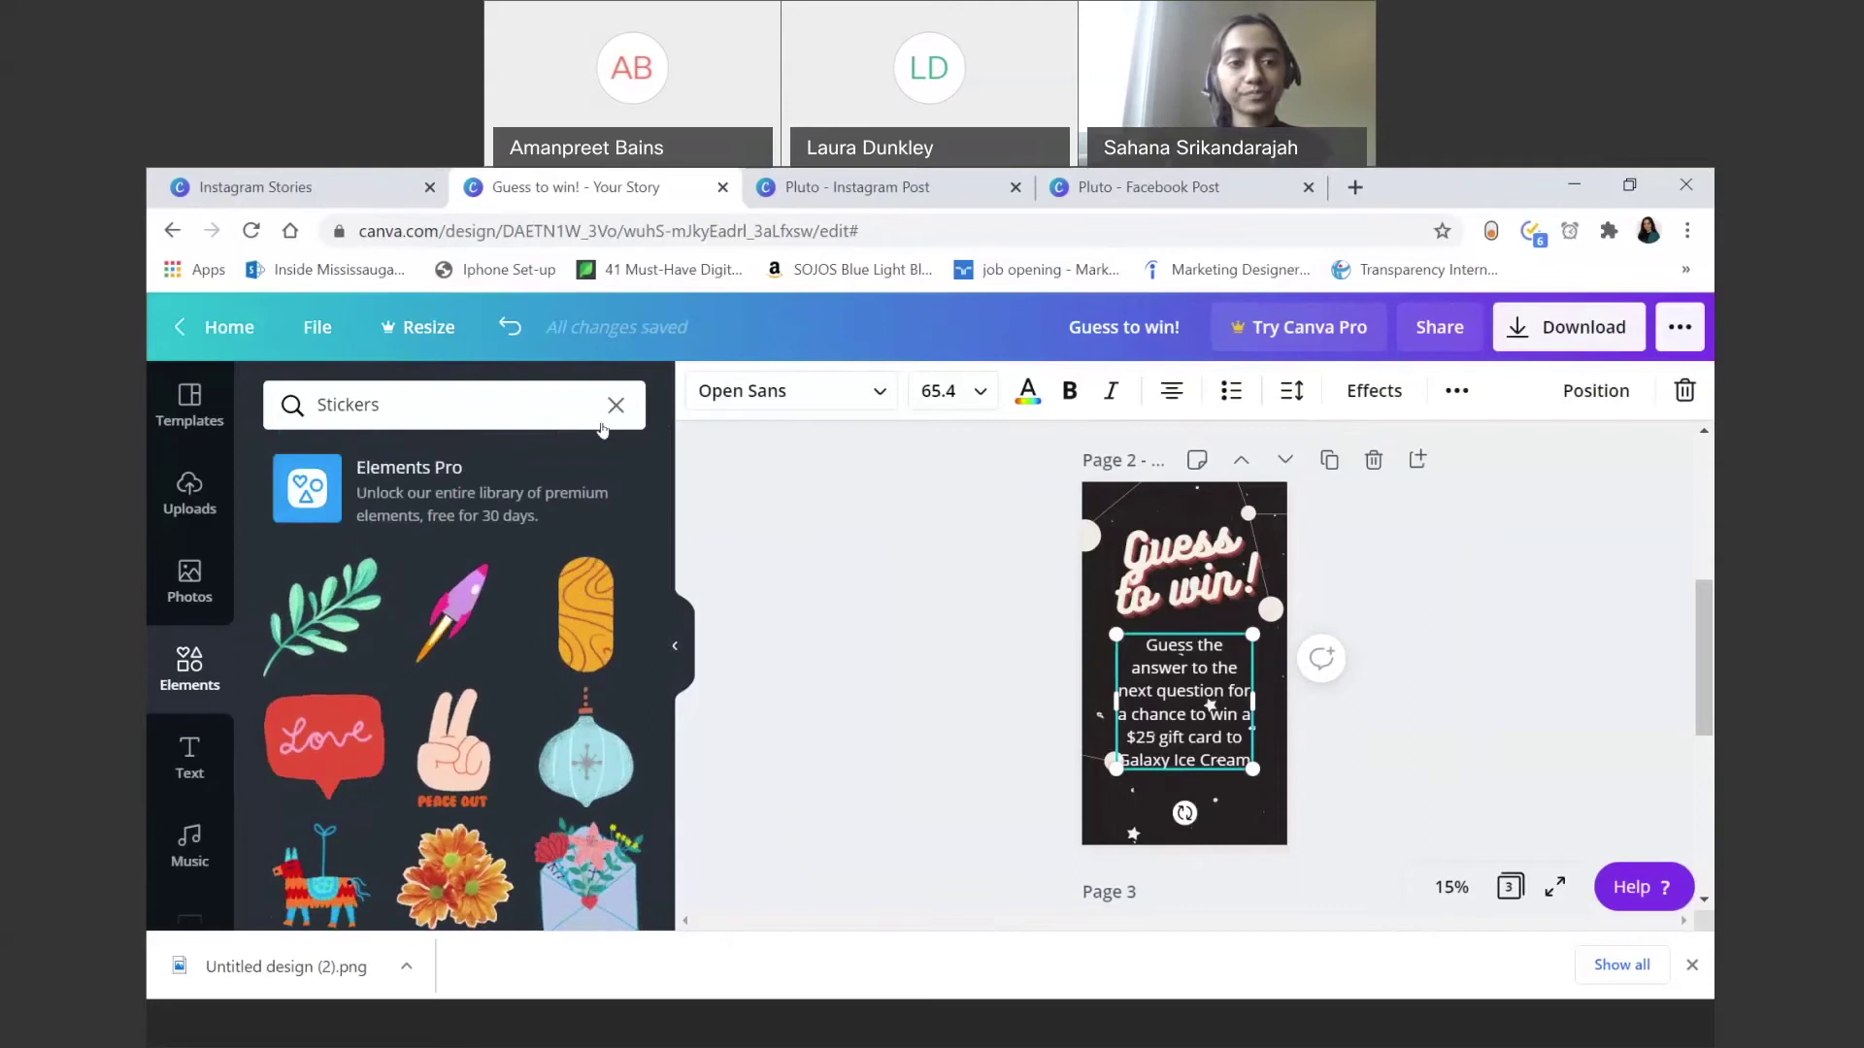
Step: Search the elements for "Stickers arrow" and browse for a free arrow matching the design
{"action": "left_click", "coordinate": [495, 409]}
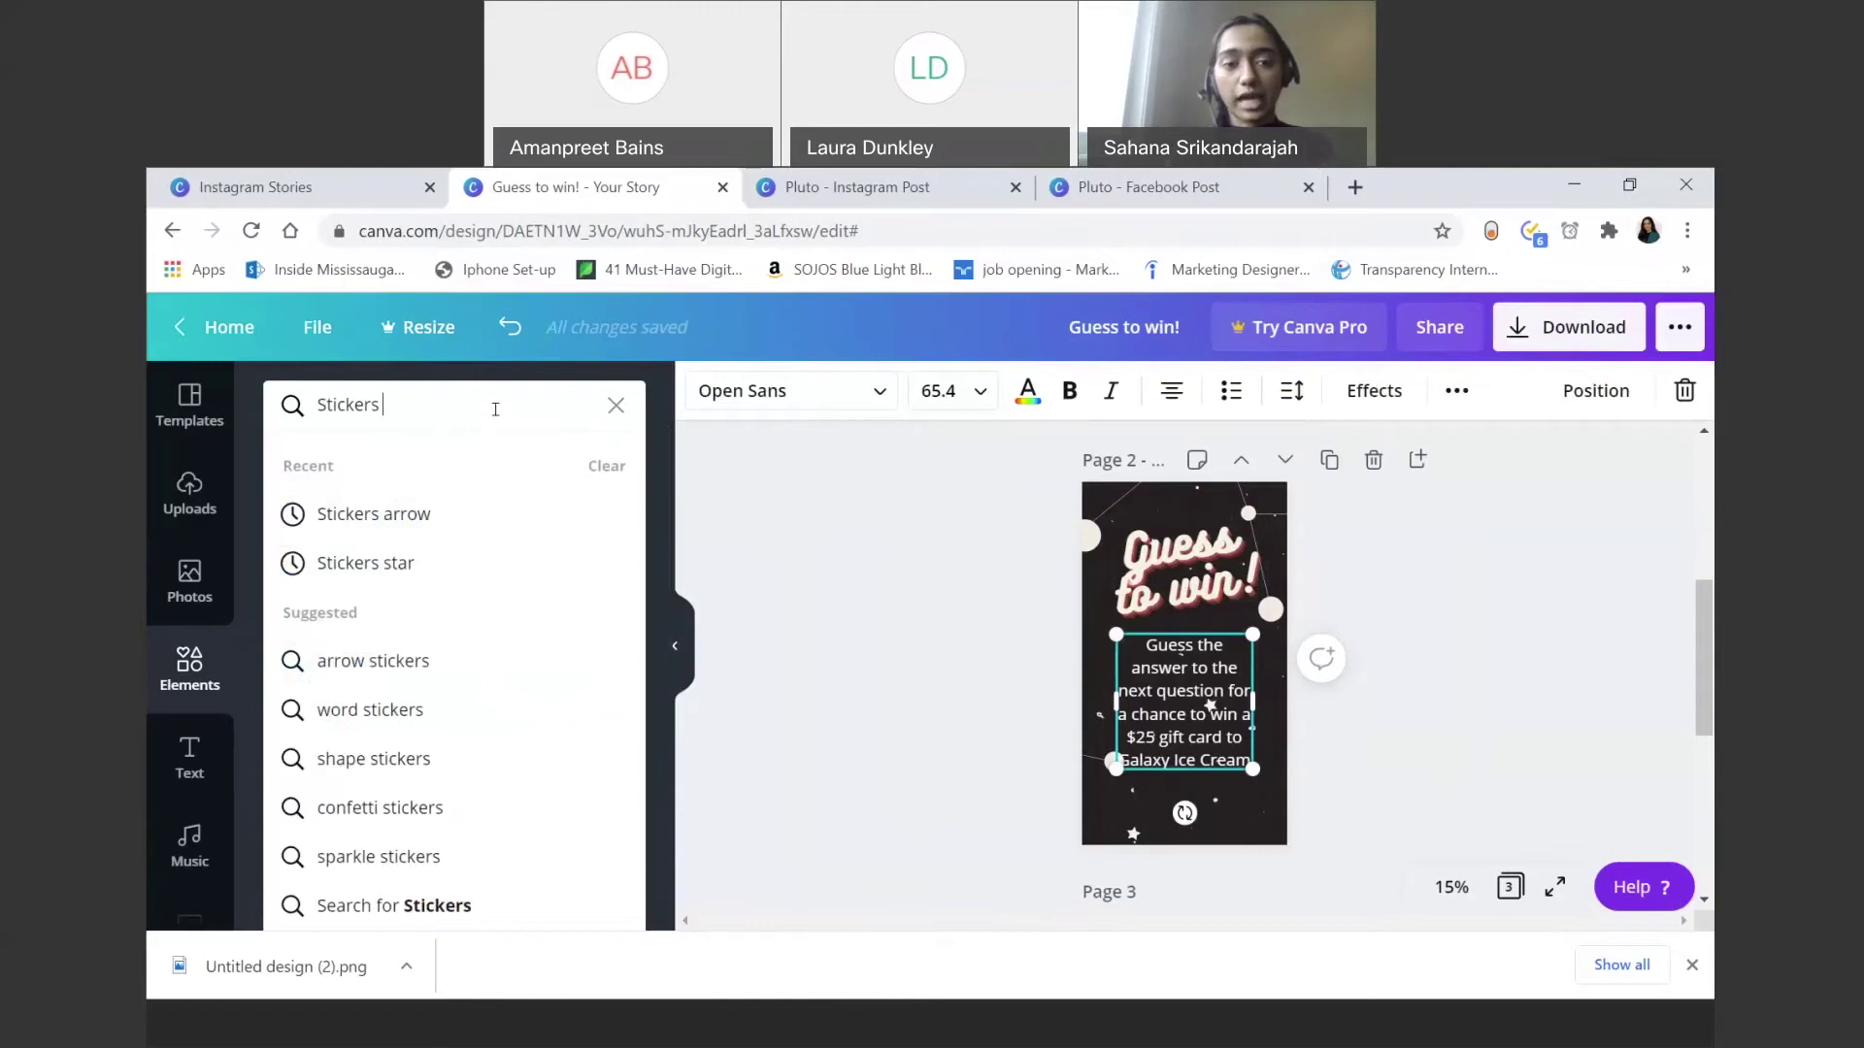
{"action": "type", "text": "arrow"}
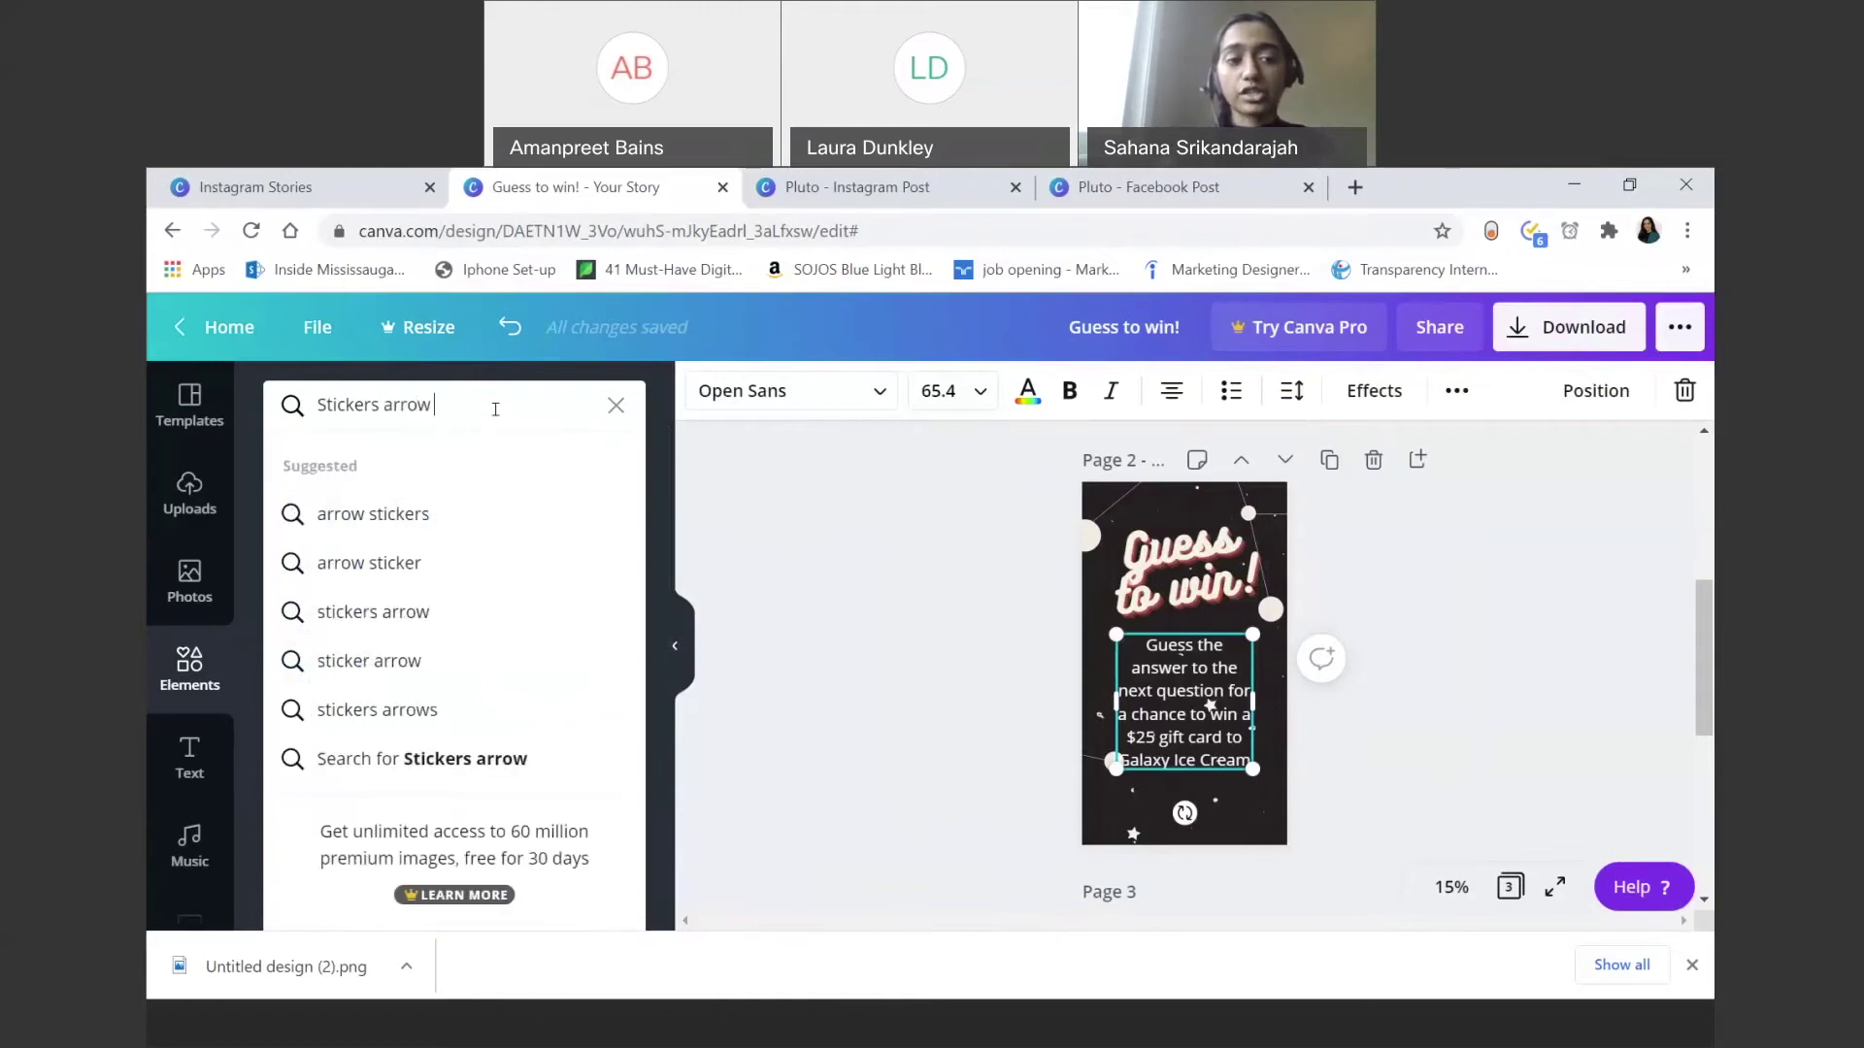
{"action": "key", "text": "Return"}
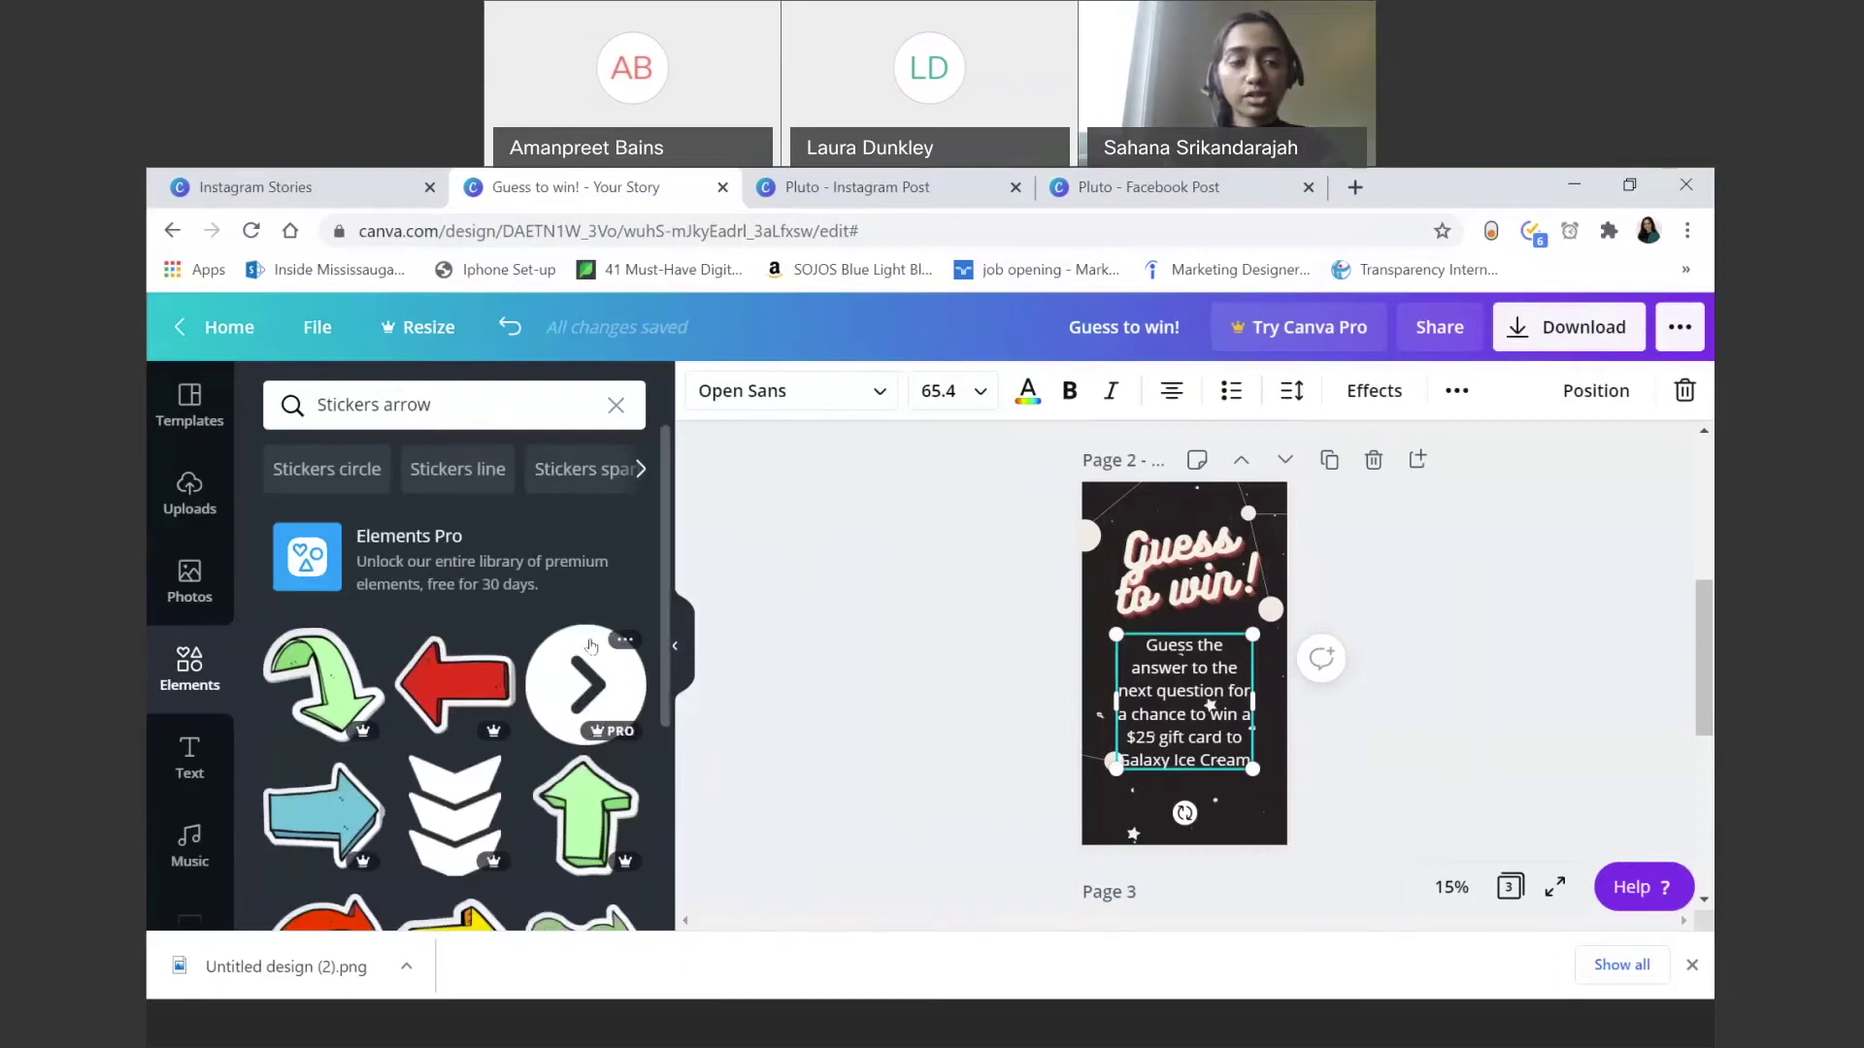
{"action": "scroll", "coordinate": [590, 646], "scroll_direction": "down", "scroll_amount": 5}
{"action": "scroll", "coordinate": [590, 645], "scroll_direction": "down", "scroll_amount": 2}
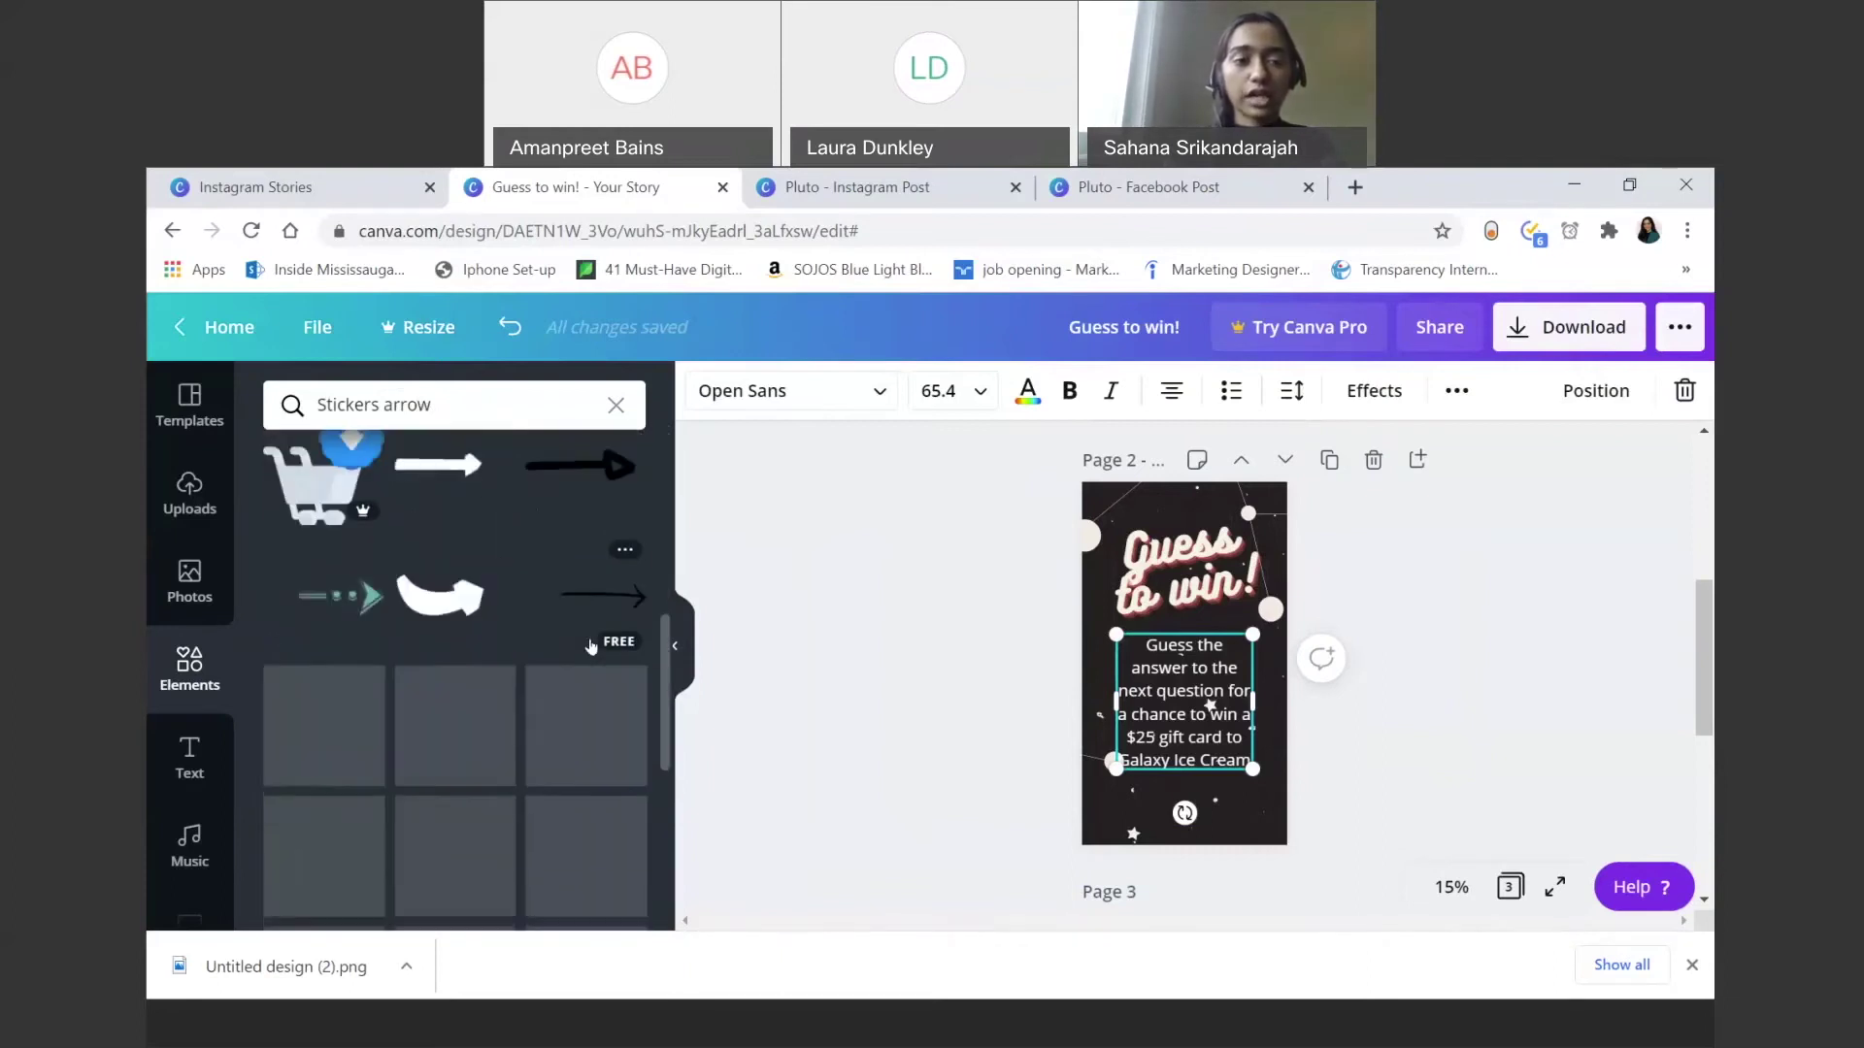
{"action": "scroll", "coordinate": [505, 735], "scroll_direction": "down", "scroll_amount": 1}
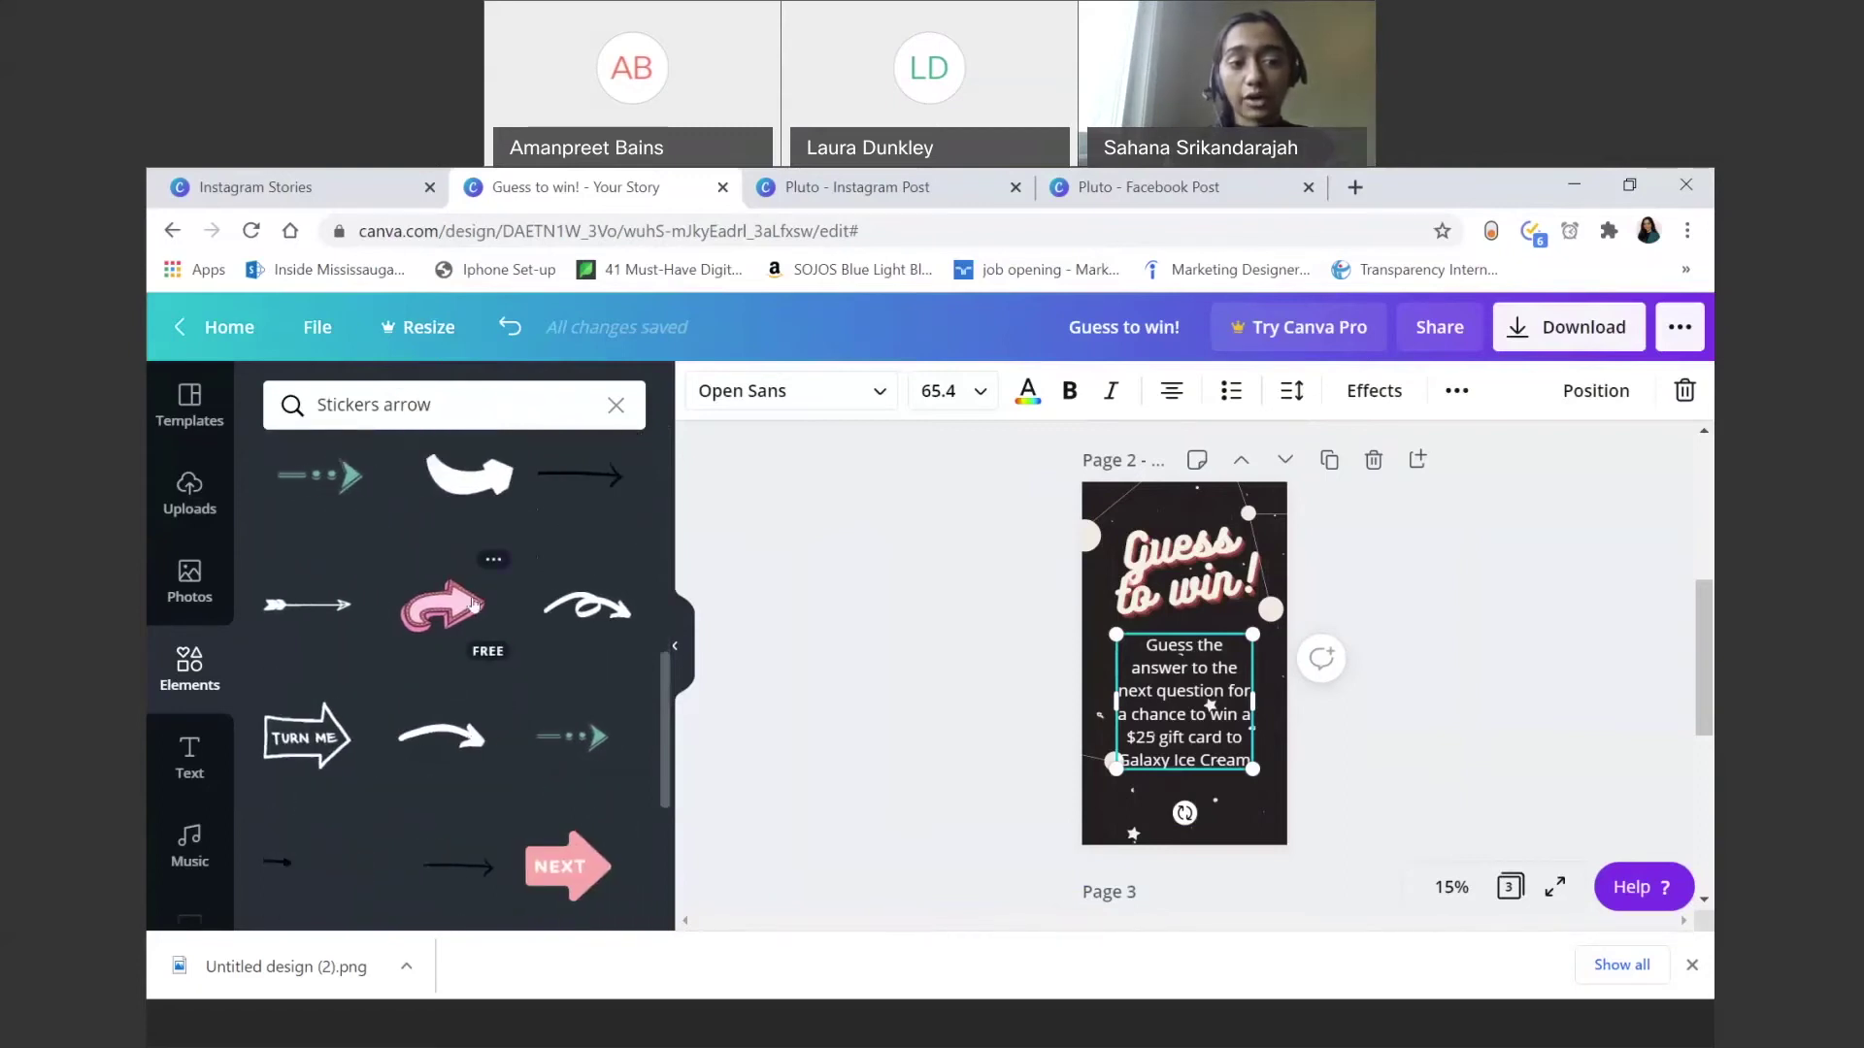
Step: Add the pink curved arrow sticker to page 2, shrink it and place it beneath the gift card text
{"action": "left_click", "coordinate": [467, 605]}
{"action": "left_click_drag", "start_coordinate": [1217, 696], "coordinate": [1235, 857]}
{"action": "left_click_drag", "start_coordinate": [1102, 752], "coordinate": [1181, 801]}
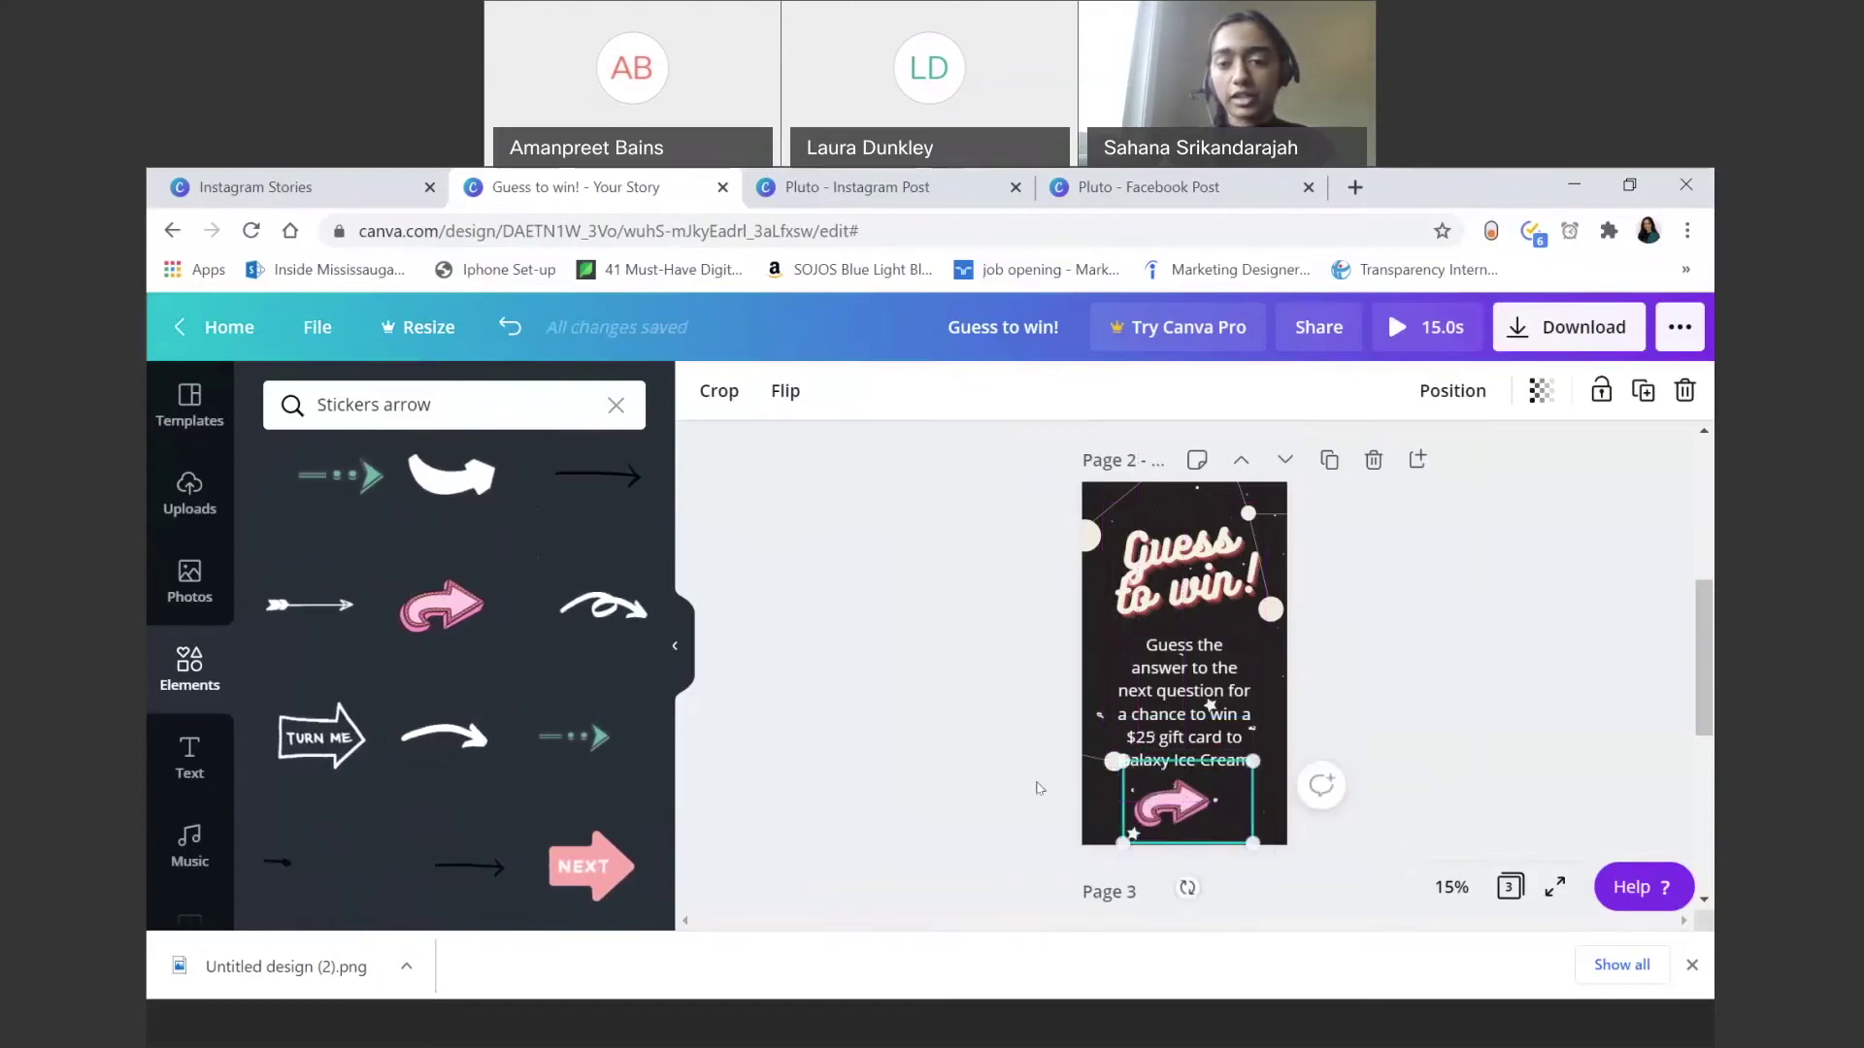
{"action": "right_click", "coordinate": [1032, 782]}
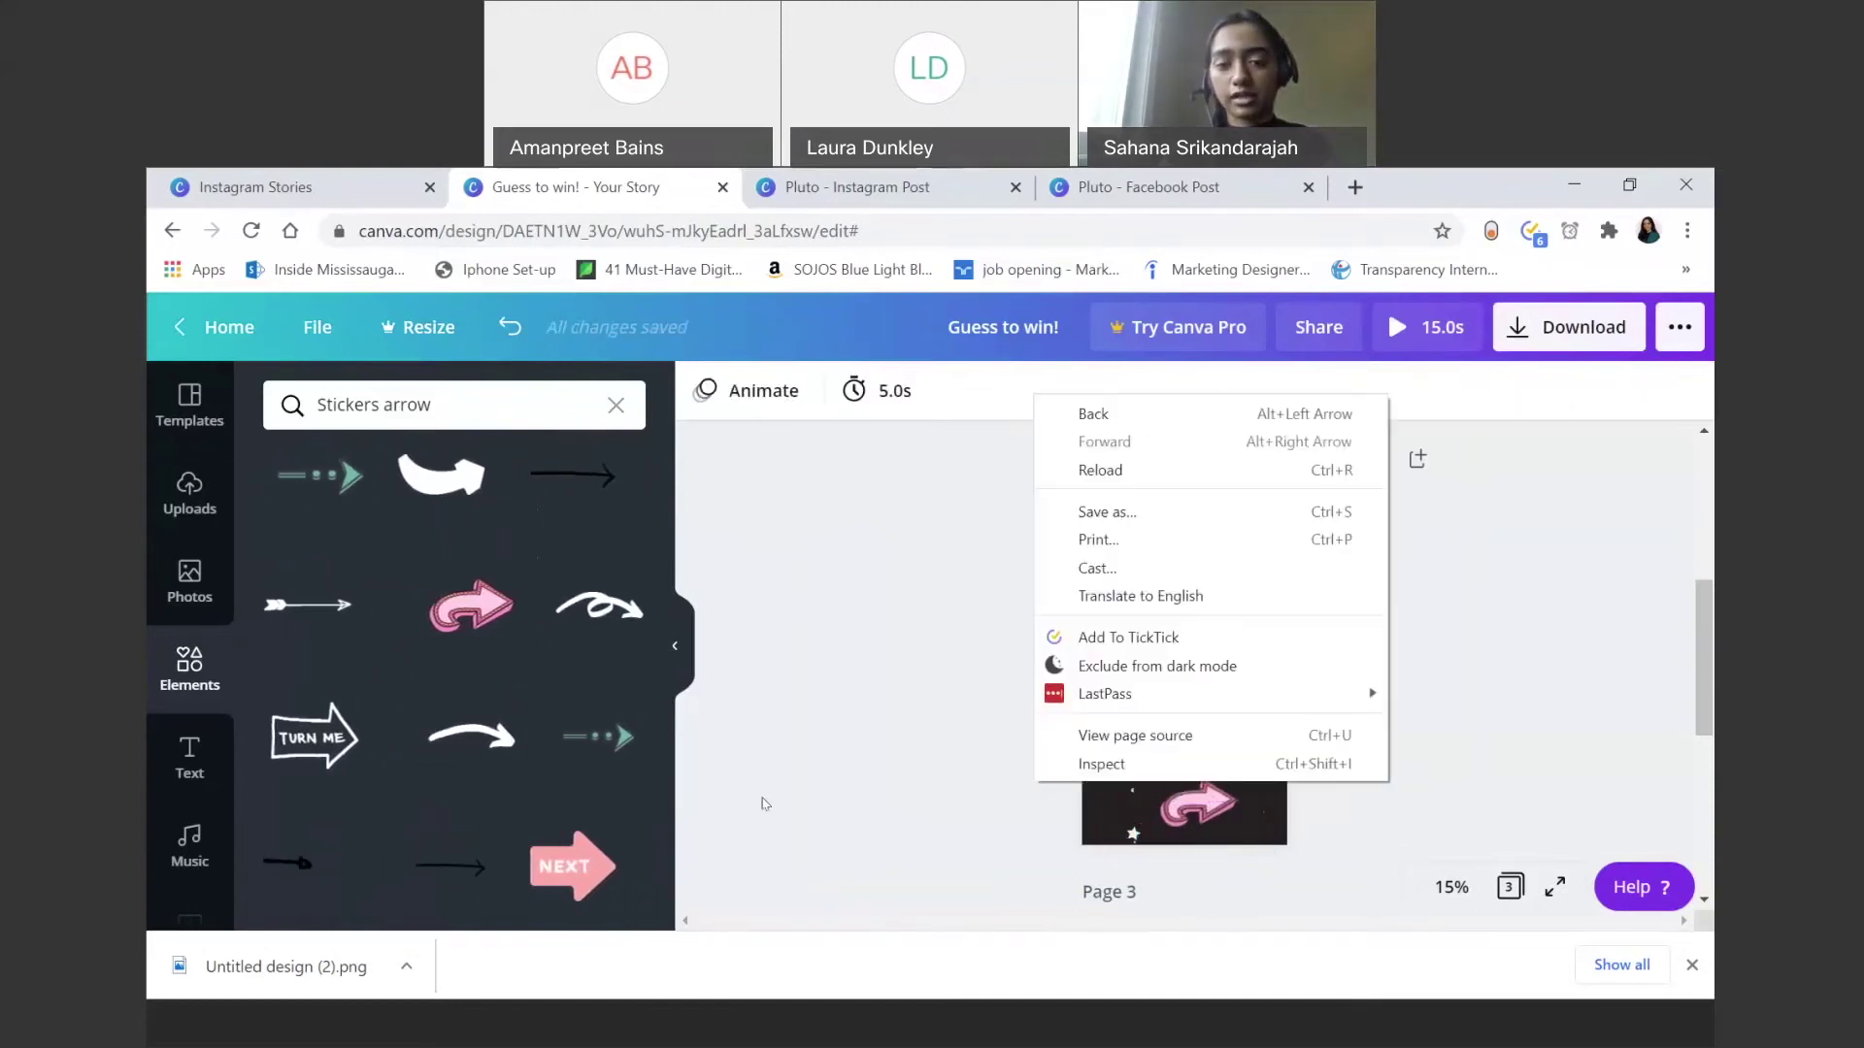
{"action": "left_click", "coordinate": [777, 813]}
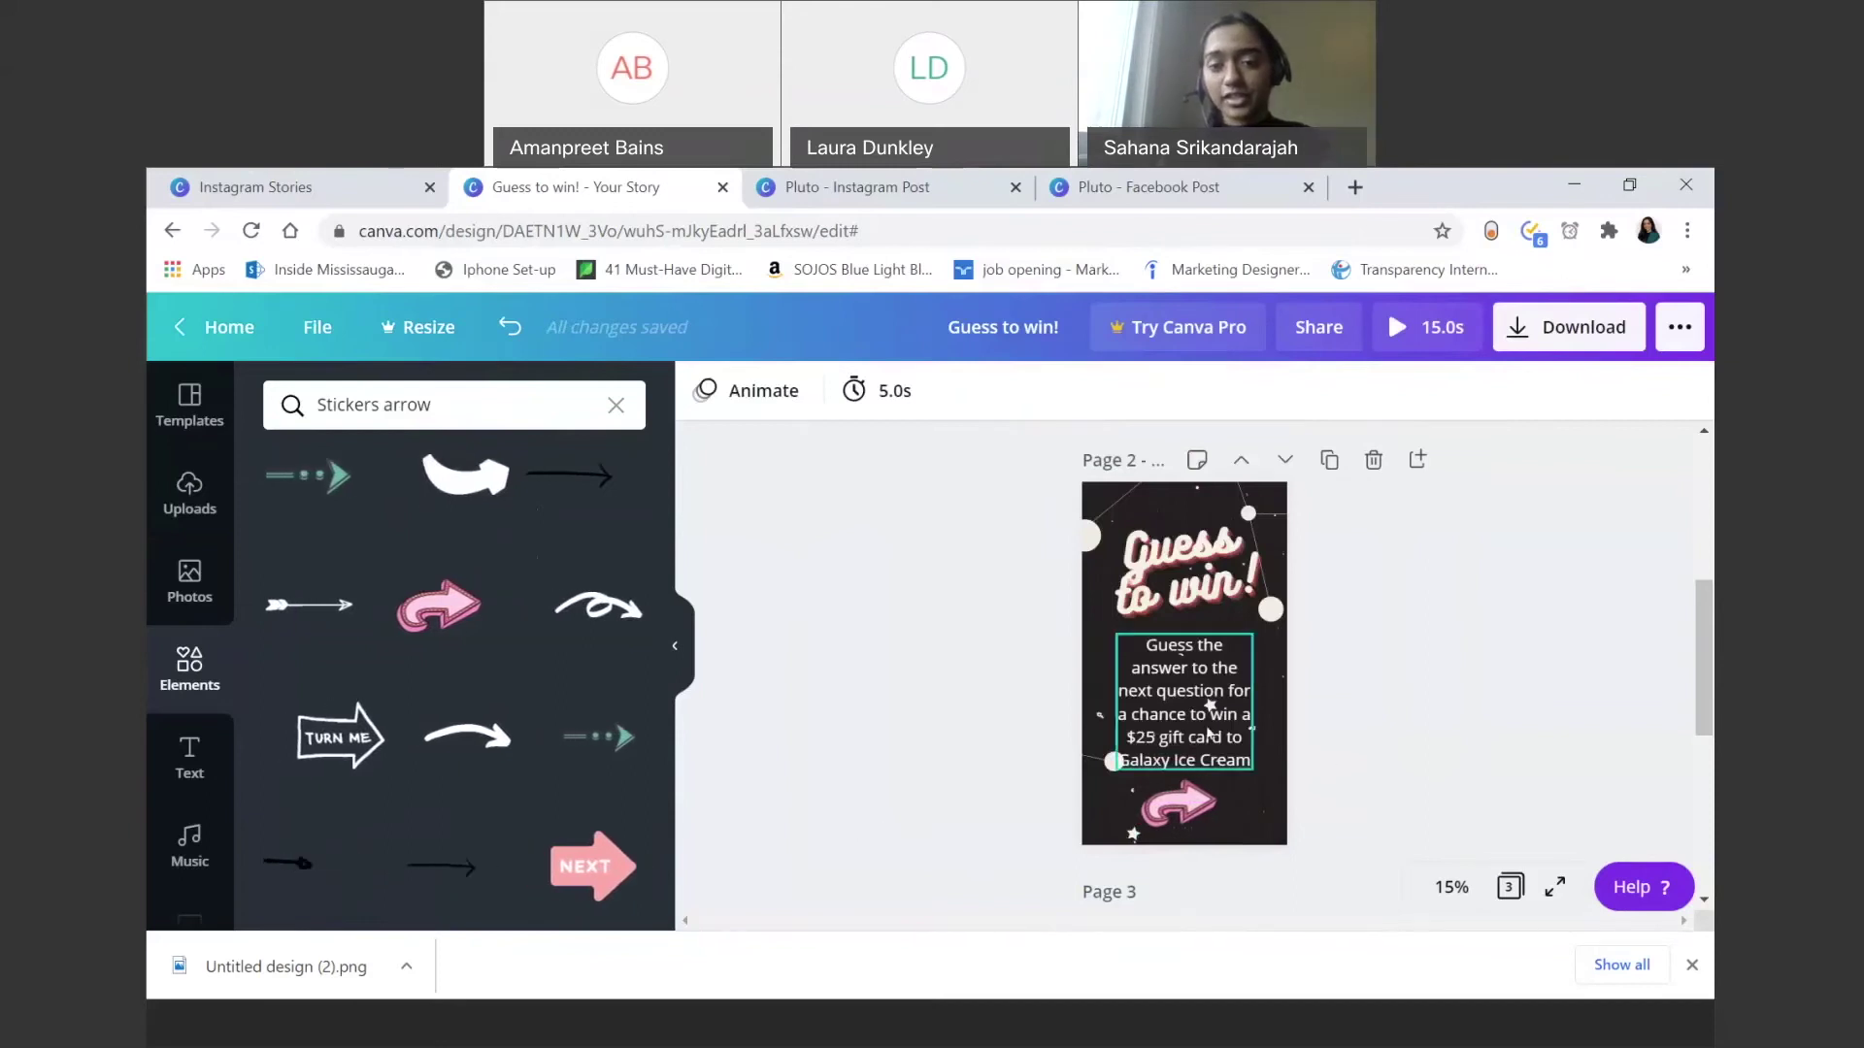
Step: Review the story's pages from page 1 through the text-free starry background of page 3
{"action": "scroll", "coordinate": [1262, 743], "scroll_direction": "up", "scroll_amount": 3}
{"action": "scroll", "coordinate": [1209, 734], "scroll_direction": "up", "scroll_amount": 2}
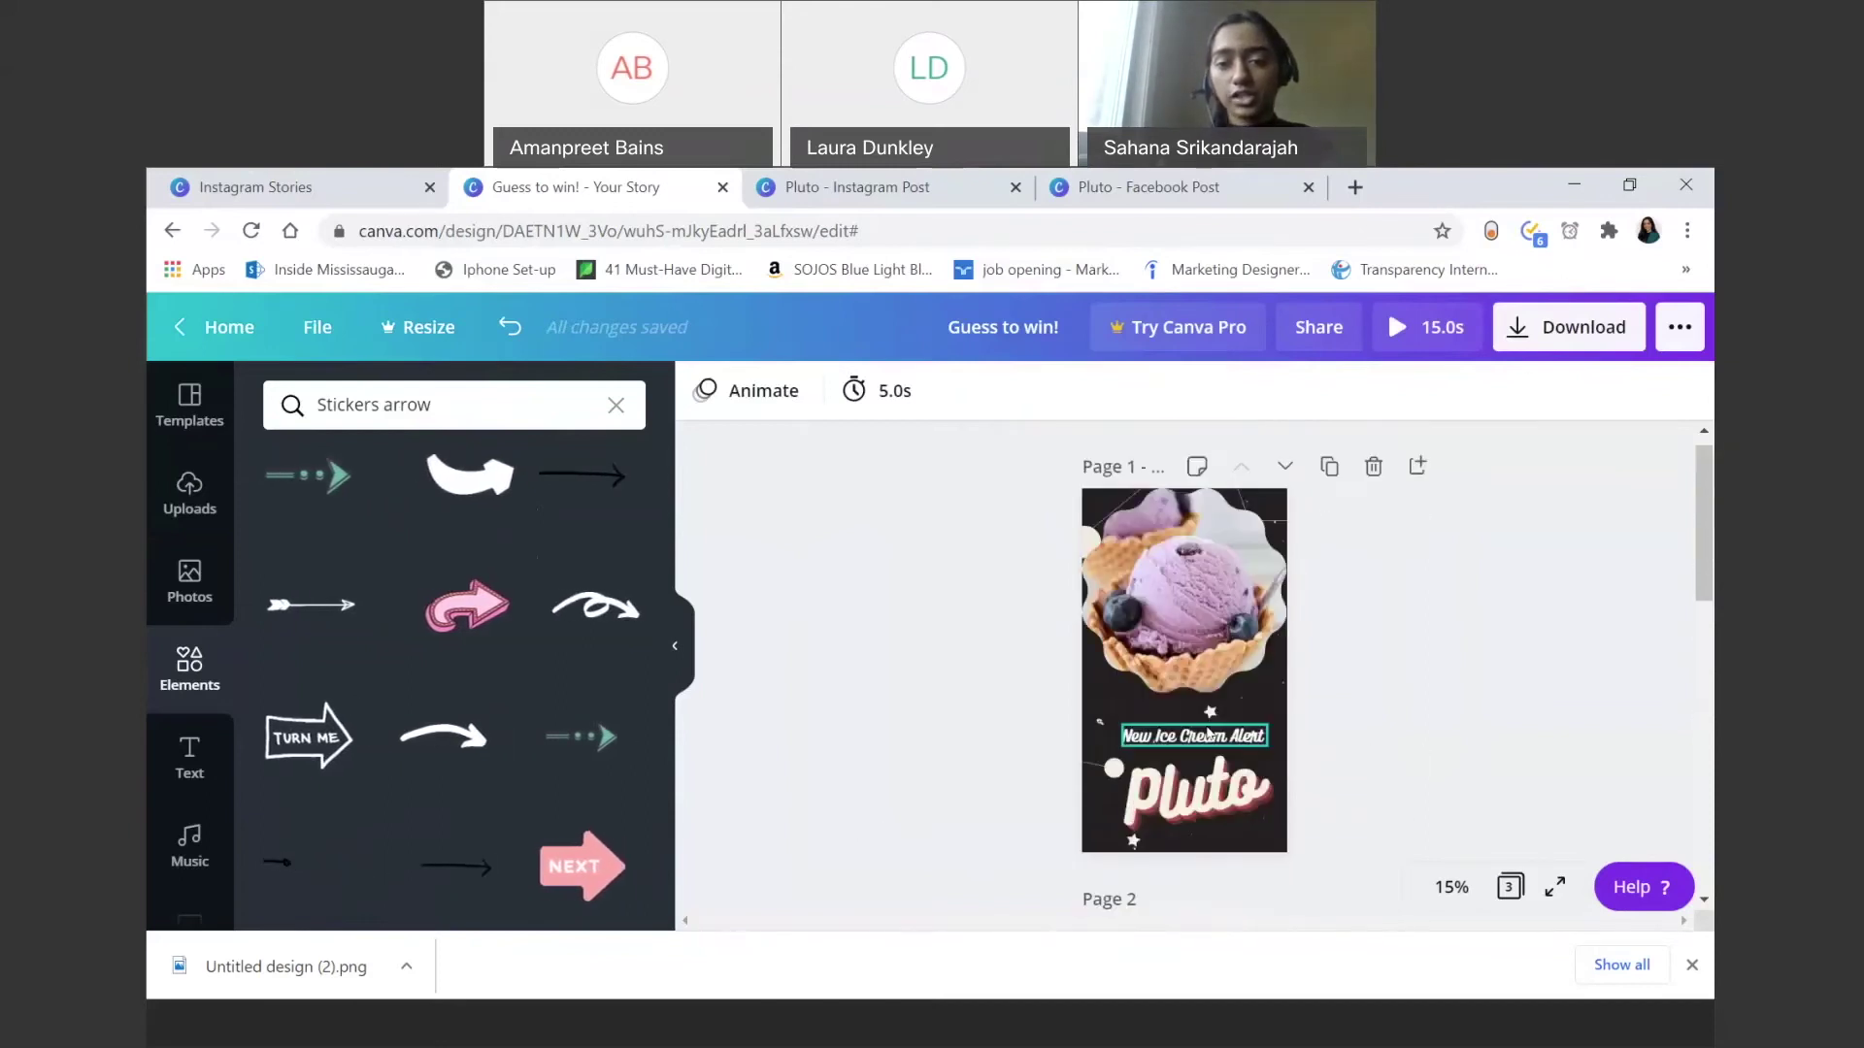
{"action": "scroll", "coordinate": [1209, 733], "scroll_direction": "down", "scroll_amount": 1}
{"action": "scroll", "coordinate": [1209, 734], "scroll_direction": "down", "scroll_amount": 3}
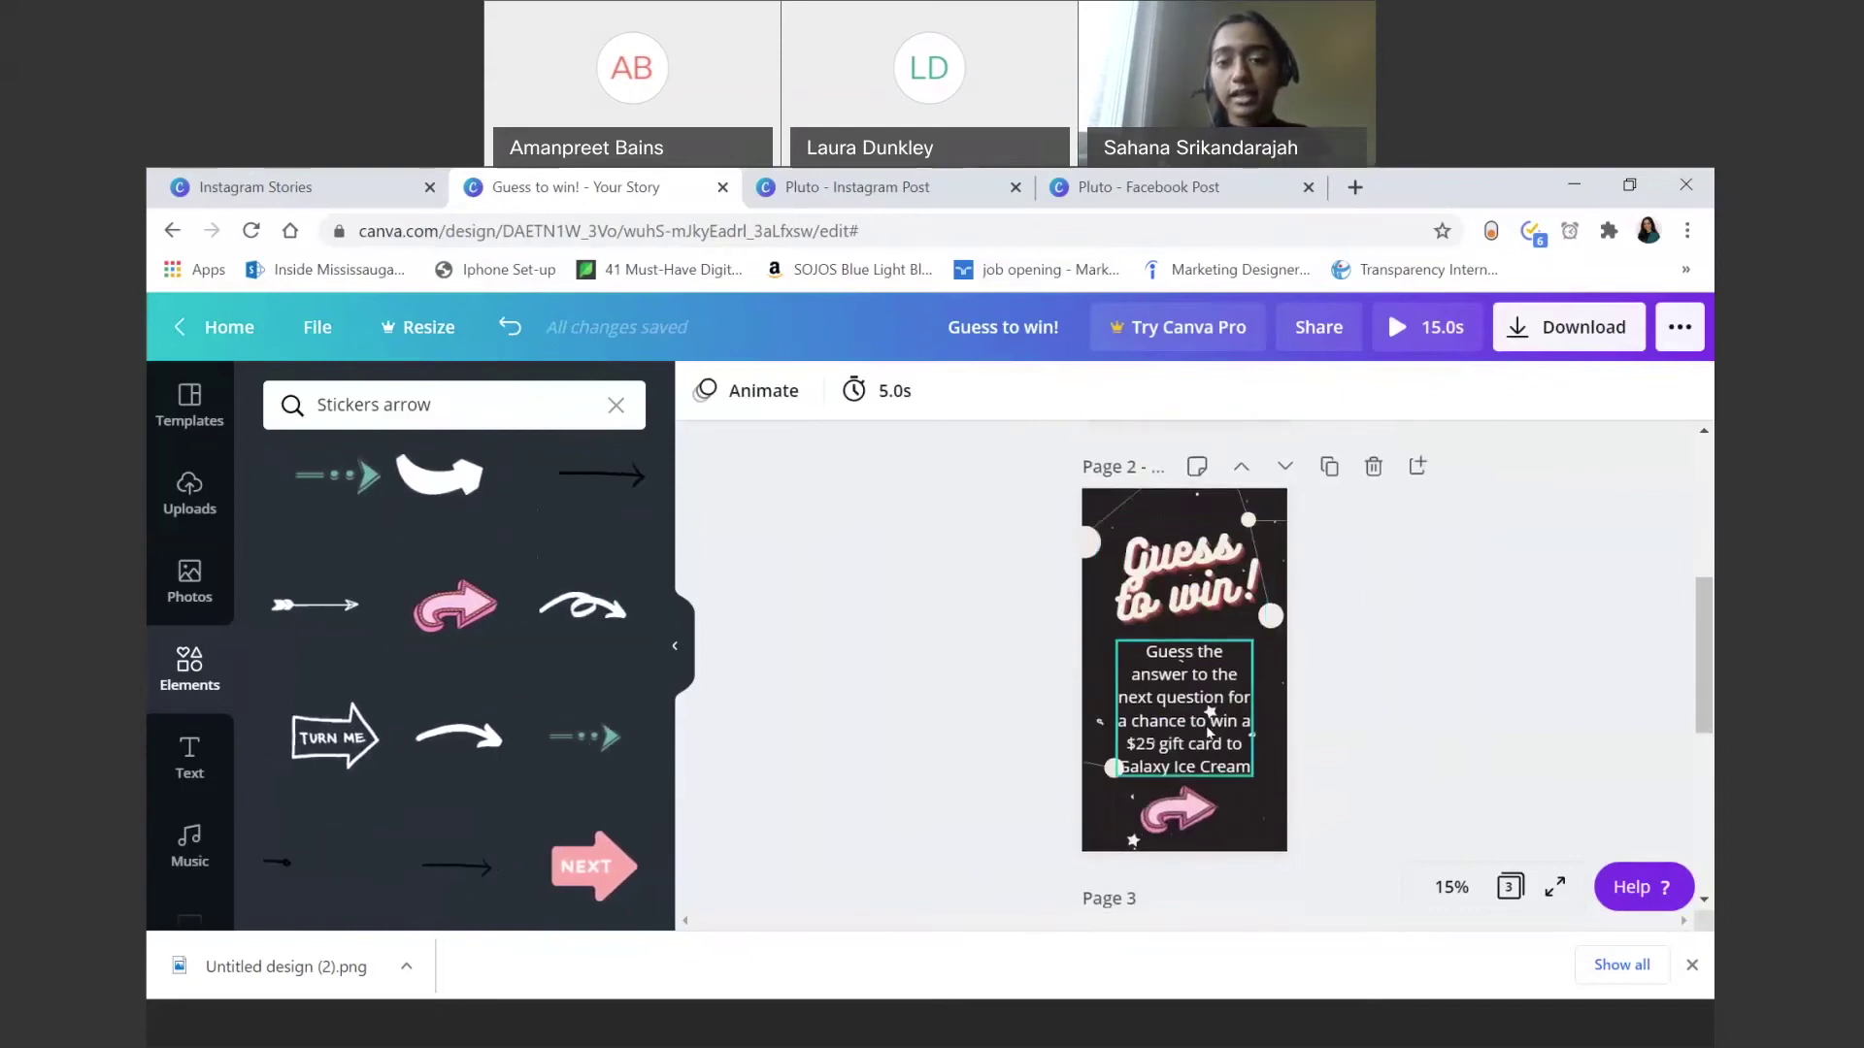
{"action": "scroll", "coordinate": [1209, 732], "scroll_direction": "down", "scroll_amount": 2}
{"action": "scroll", "coordinate": [1208, 730], "scroll_direction": "down", "scroll_amount": 2}
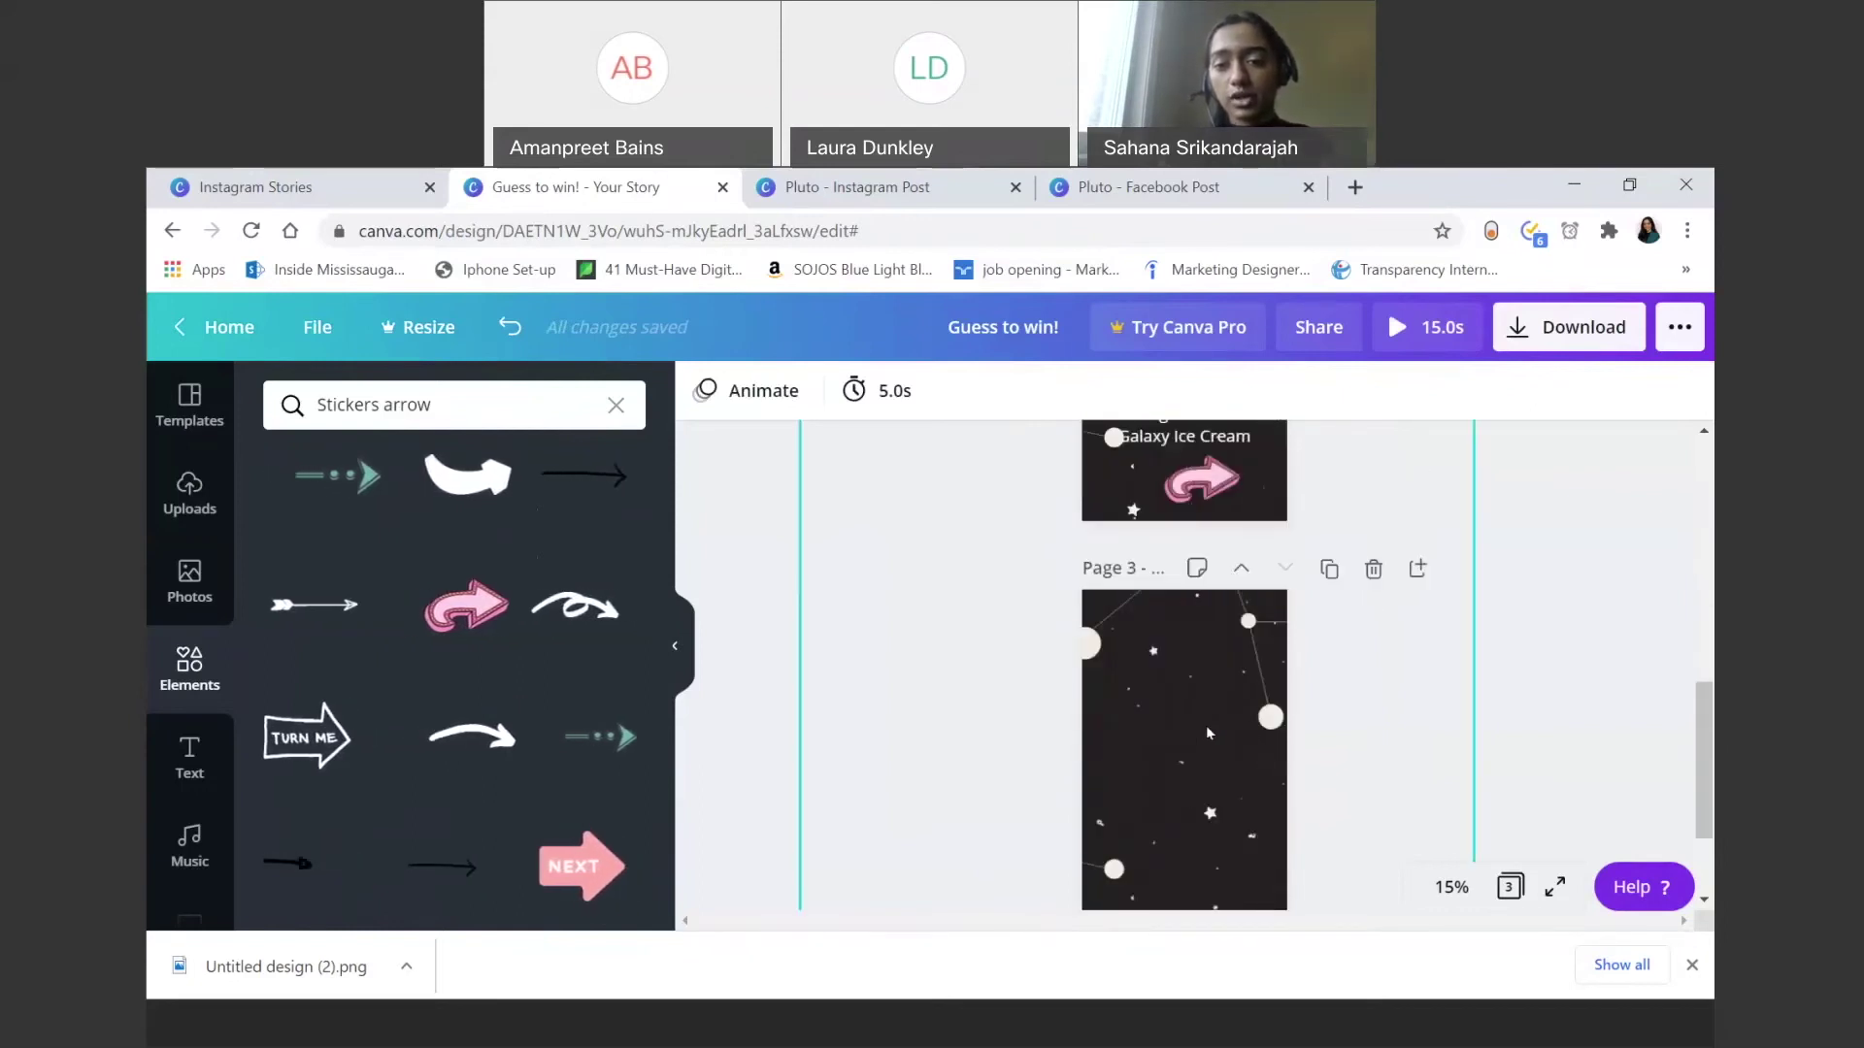
{"action": "left_click", "coordinate": [1209, 730]}
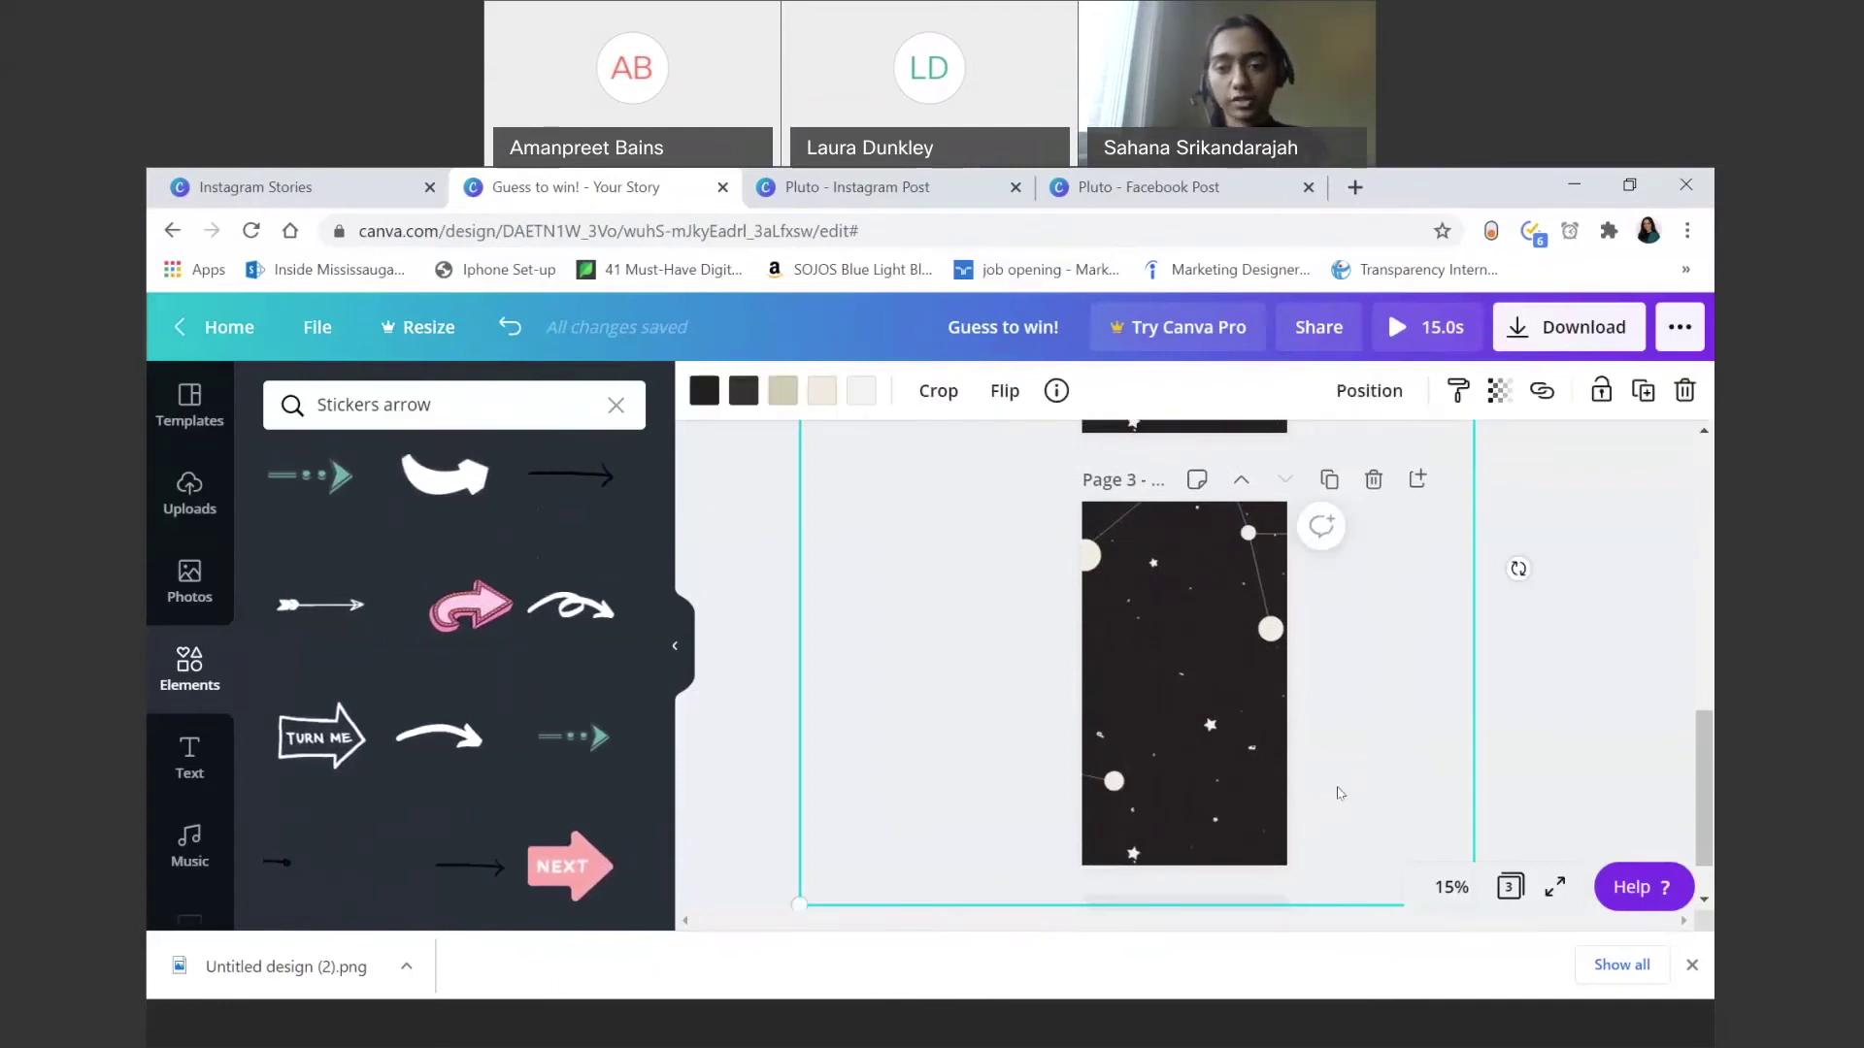
{"action": "left_click", "coordinate": [748, 764]}
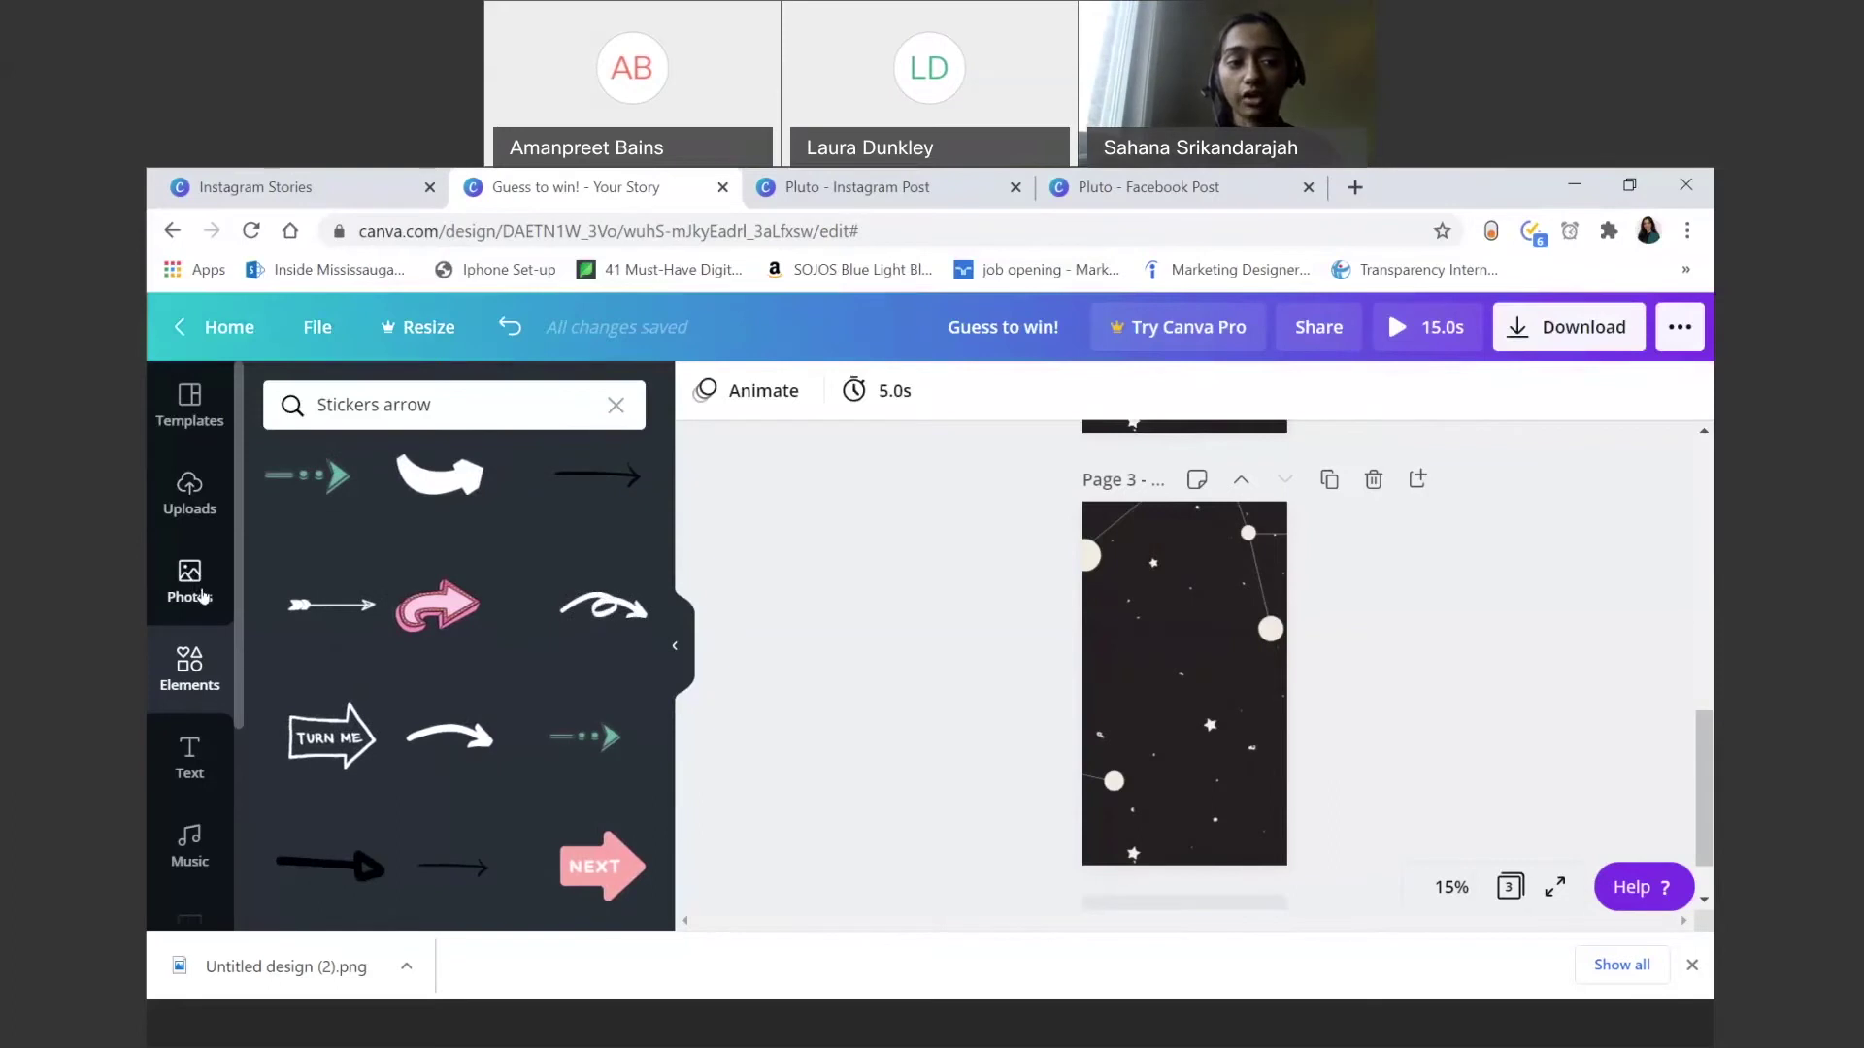
Step: Search the photo library for "blueberries"
{"action": "left_click", "coordinate": [191, 582]}
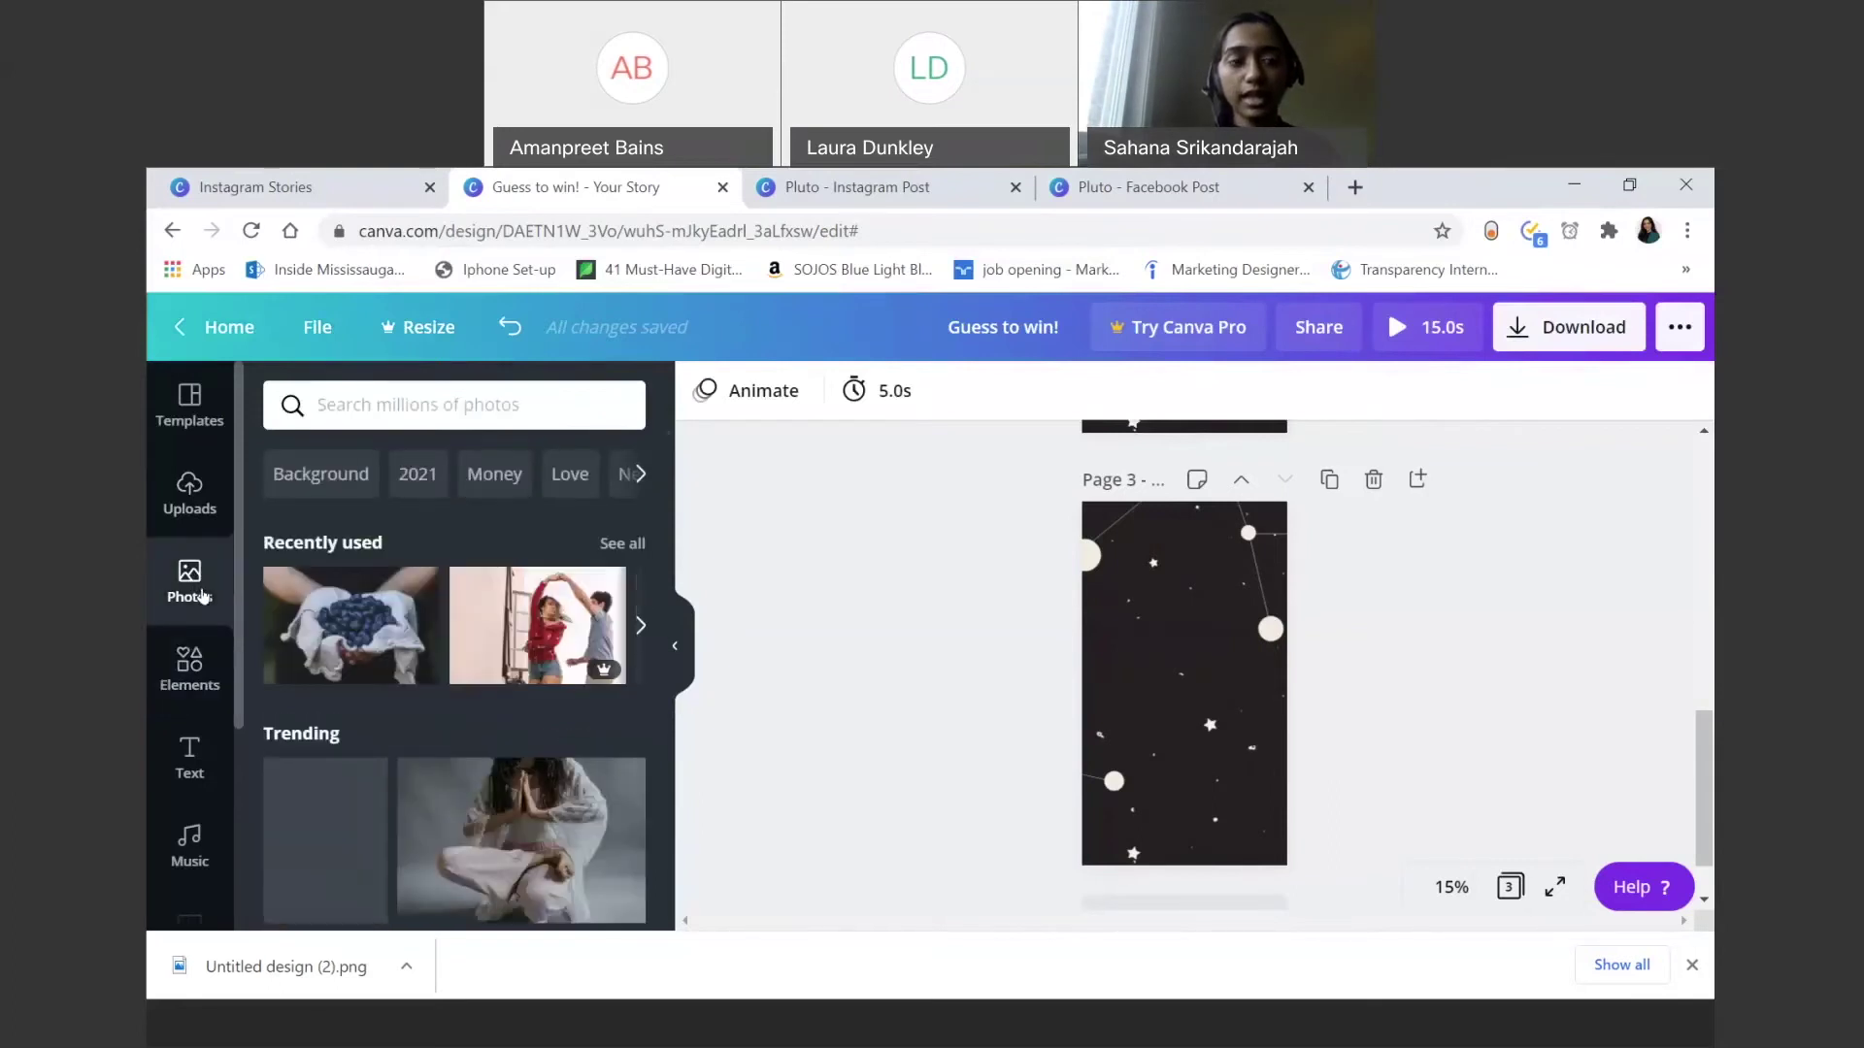
{"action": "scroll", "coordinate": [403, 727], "scroll_direction": "down", "scroll_amount": 10}
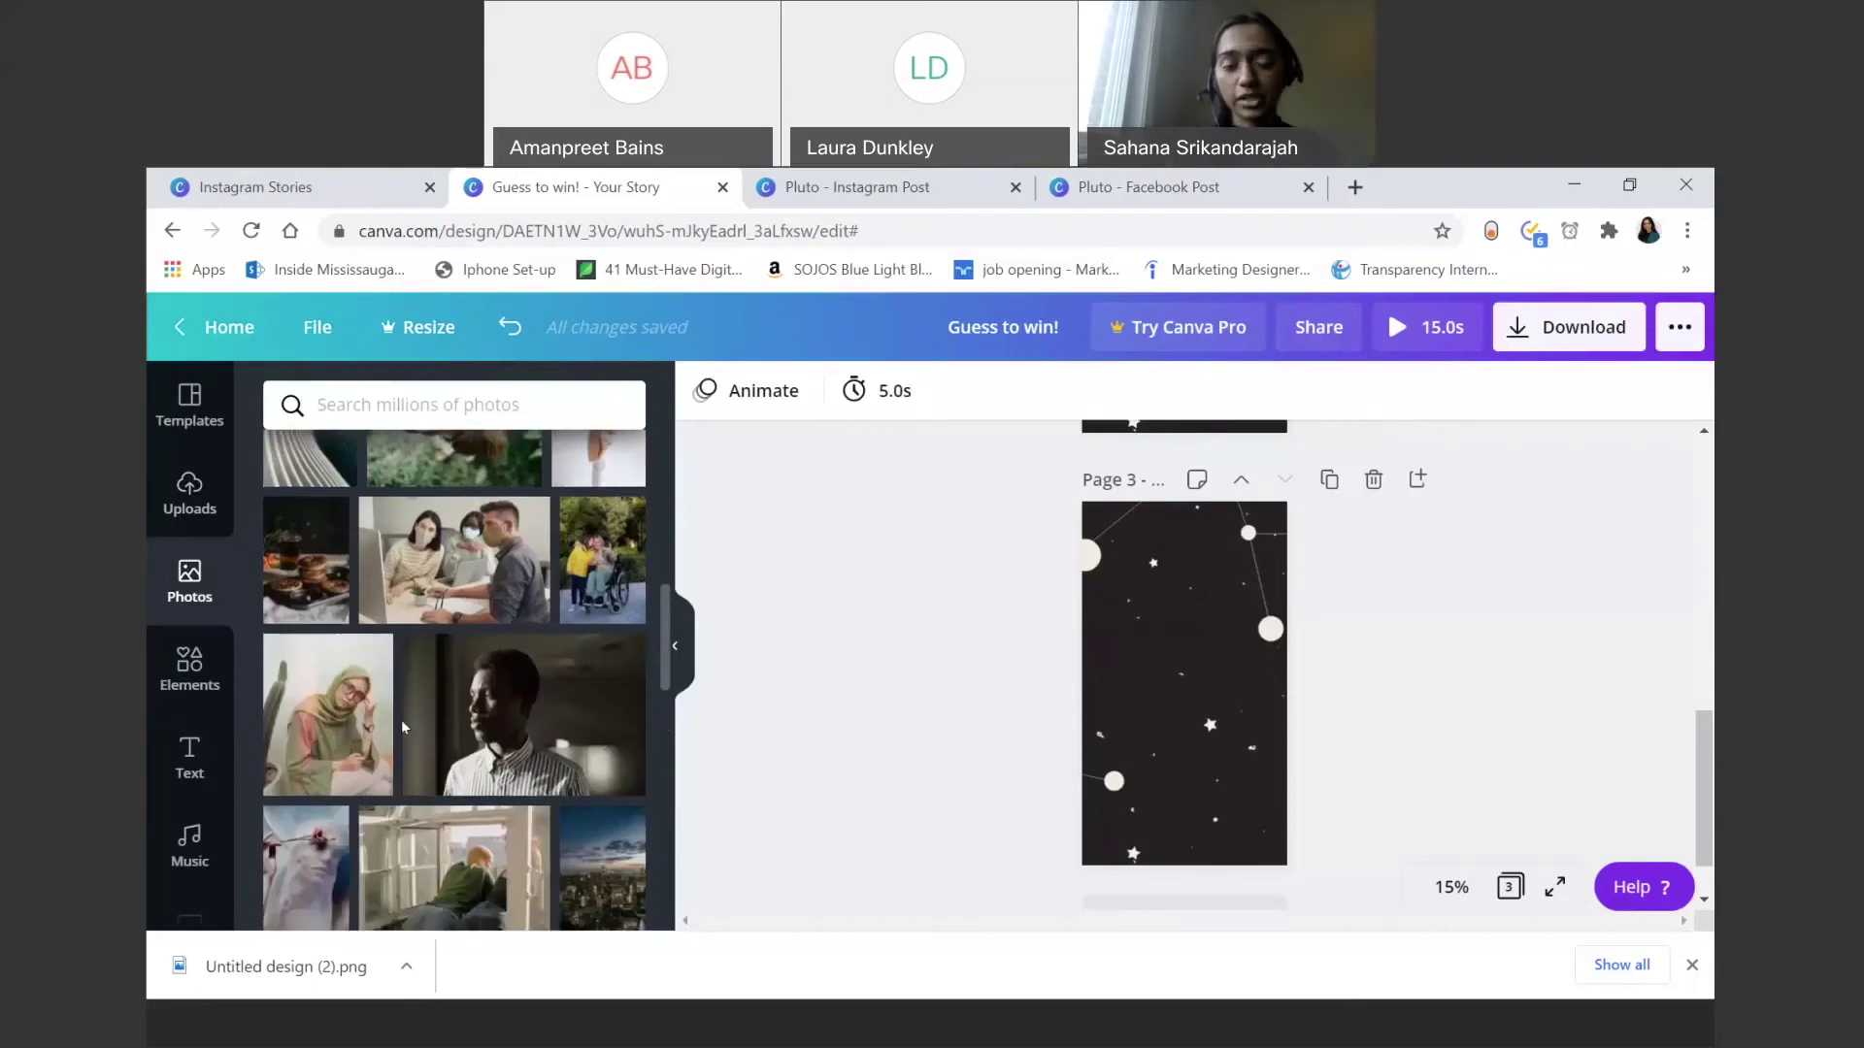
{"action": "scroll", "coordinate": [403, 727], "scroll_direction": "up", "scroll_amount": 2}
{"action": "scroll", "coordinate": [399, 727], "scroll_direction": "up", "scroll_amount": 8}
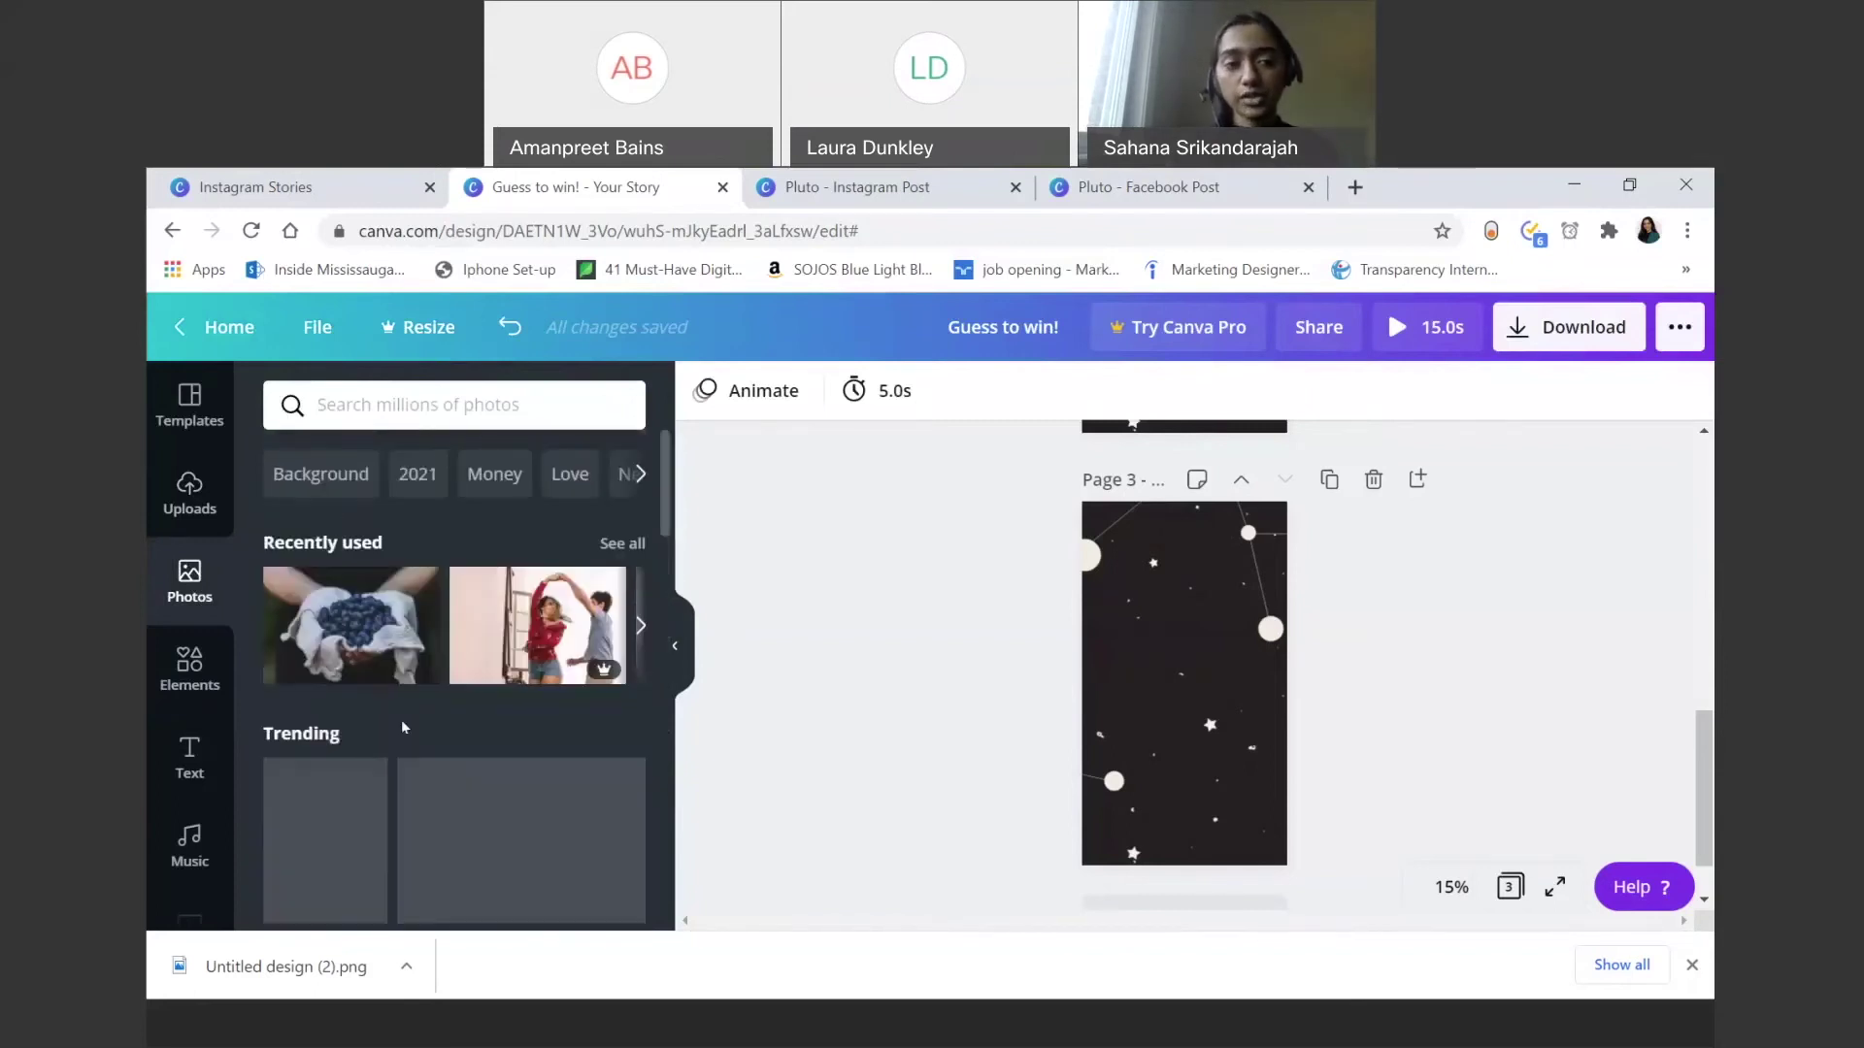
{"action": "left_click", "coordinate": [441, 407]}
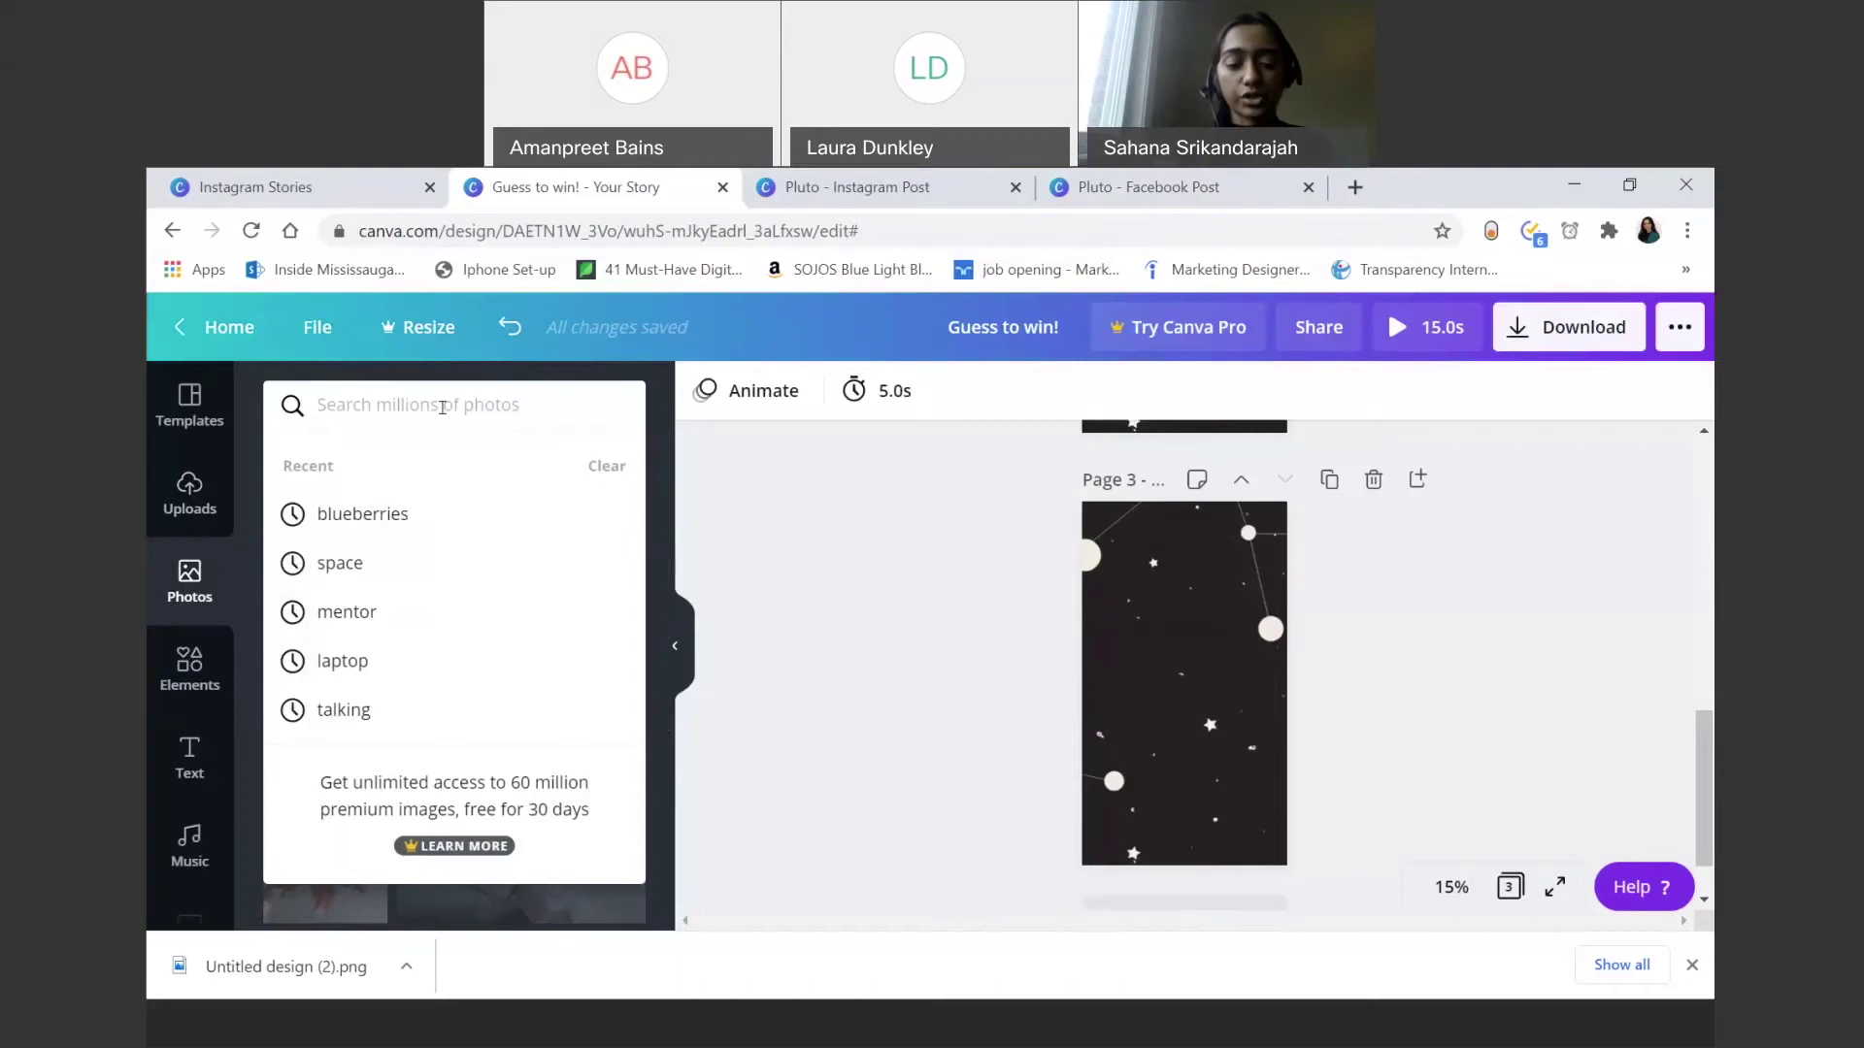
{"action": "type", "text": "blueb"}
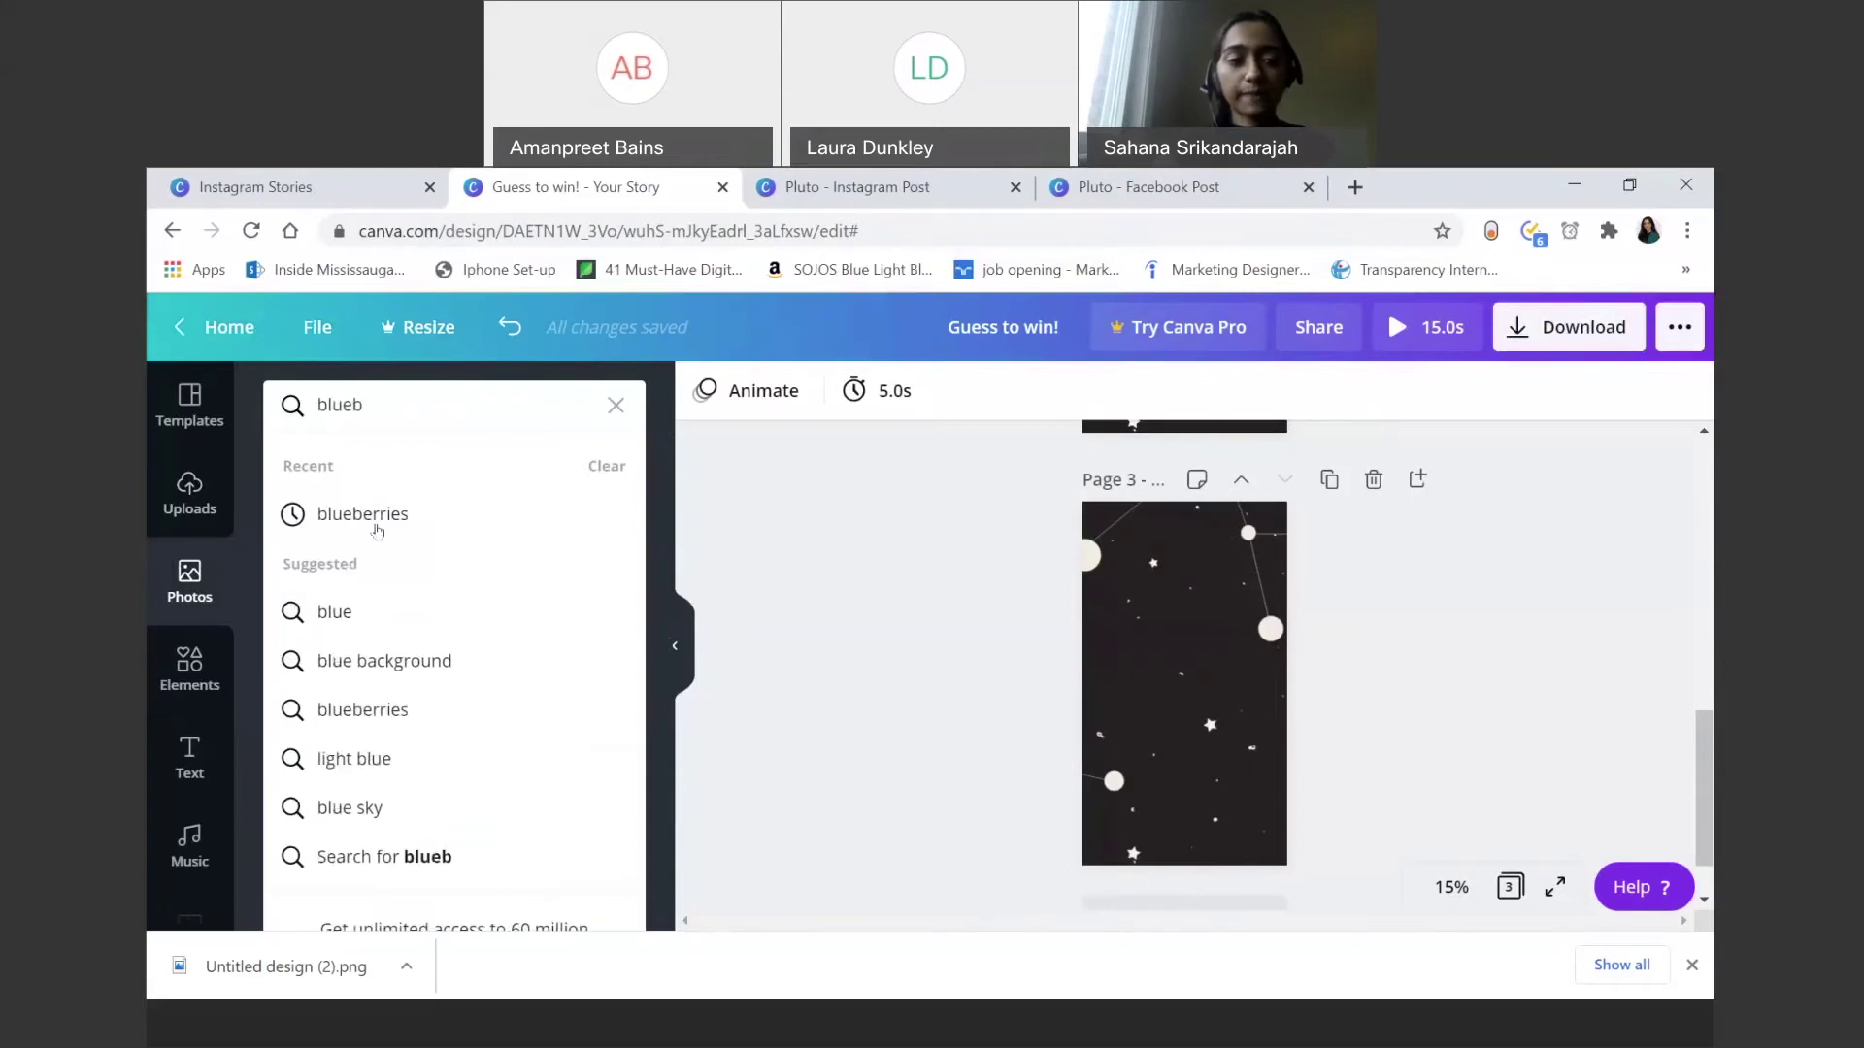
{"action": "left_click", "coordinate": [378, 529]}
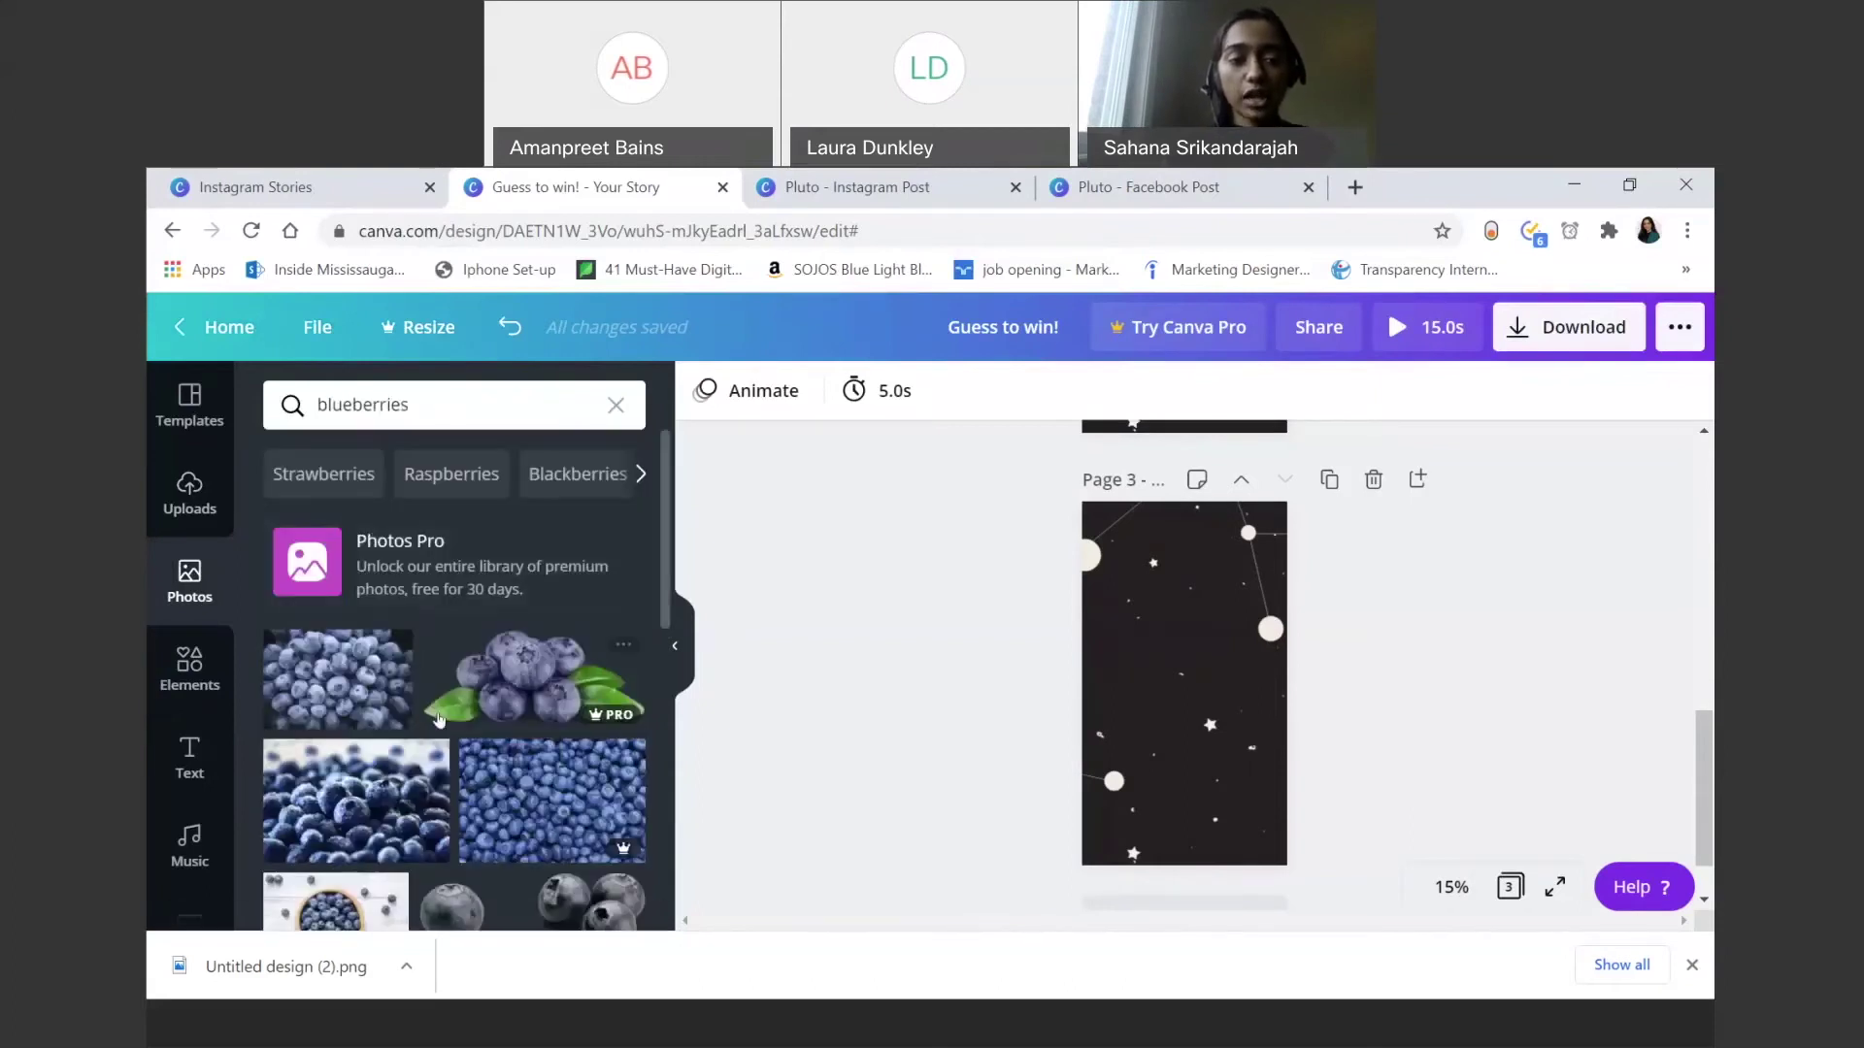
{"action": "scroll", "coordinate": [439, 719], "scroll_direction": "down", "scroll_amount": 1}
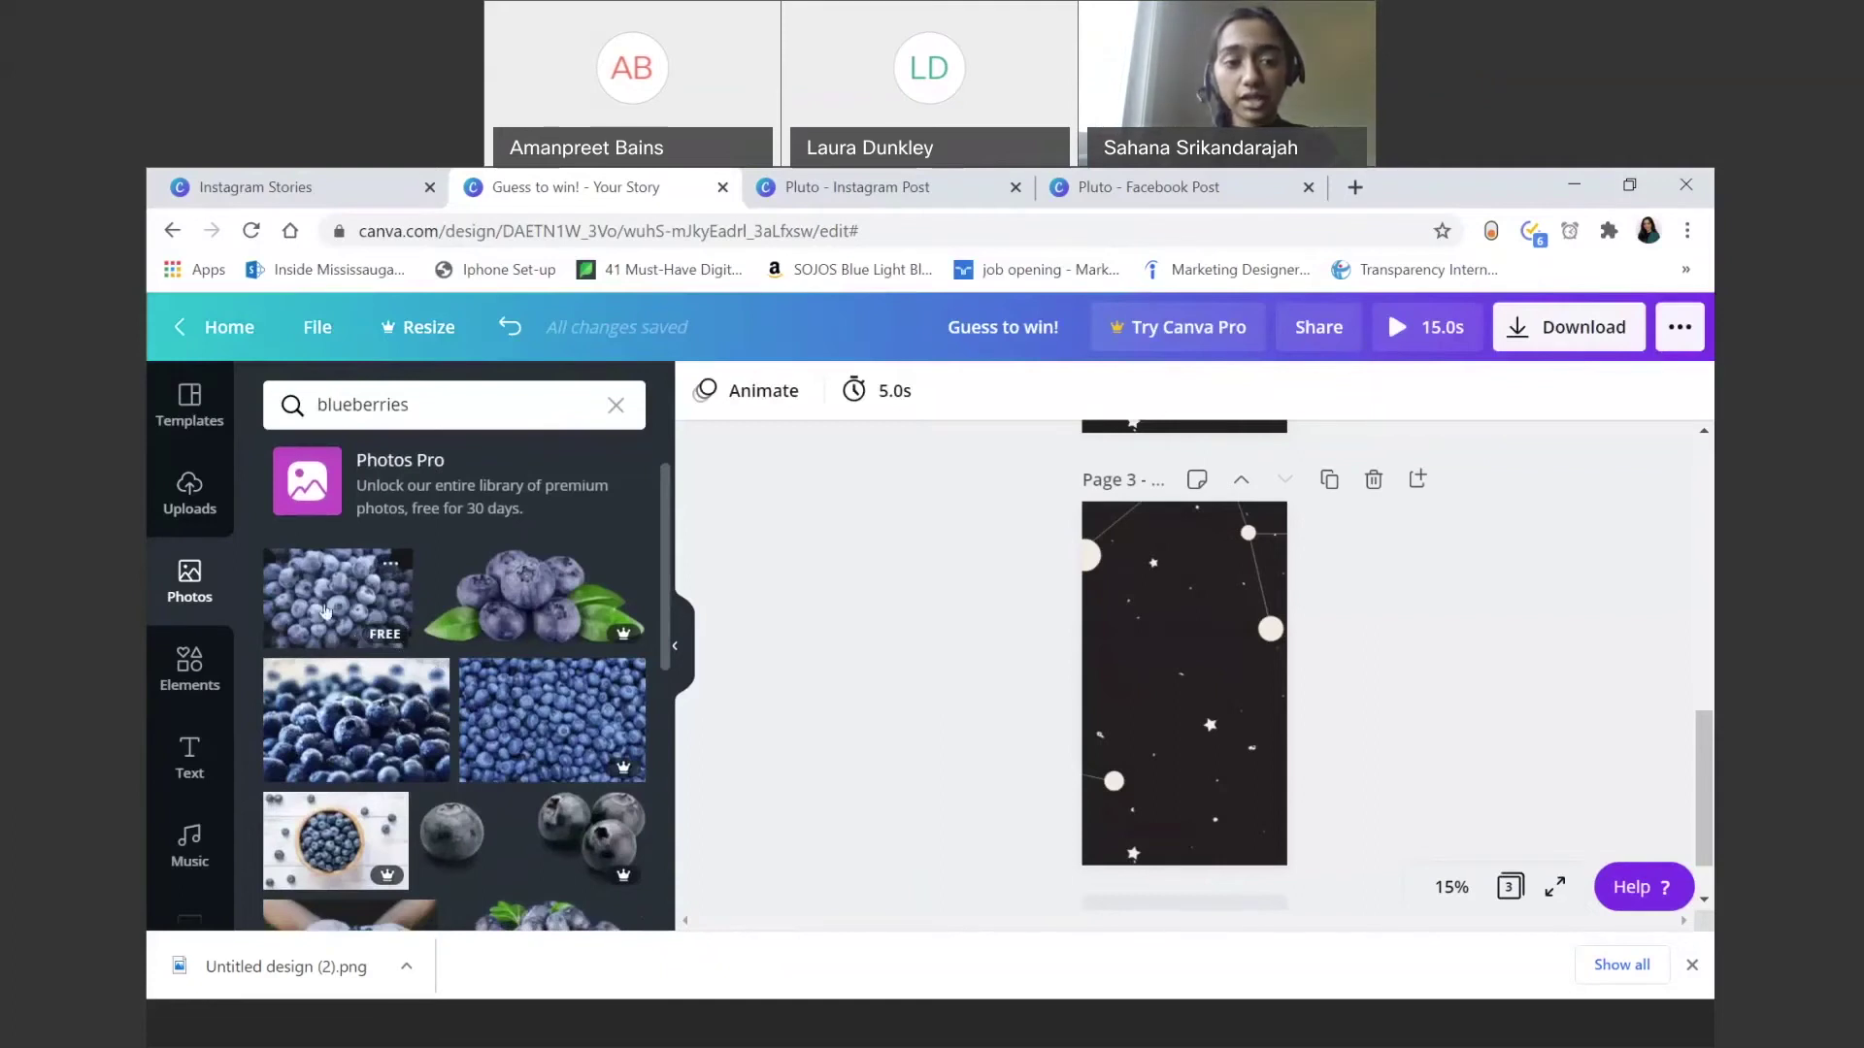
Step: Add the photo of hands holding blueberries in a cloth to page 3, enlarged beyond the page width and centered along its upper edge
{"action": "mouse_move", "coordinate": [603, 639]}
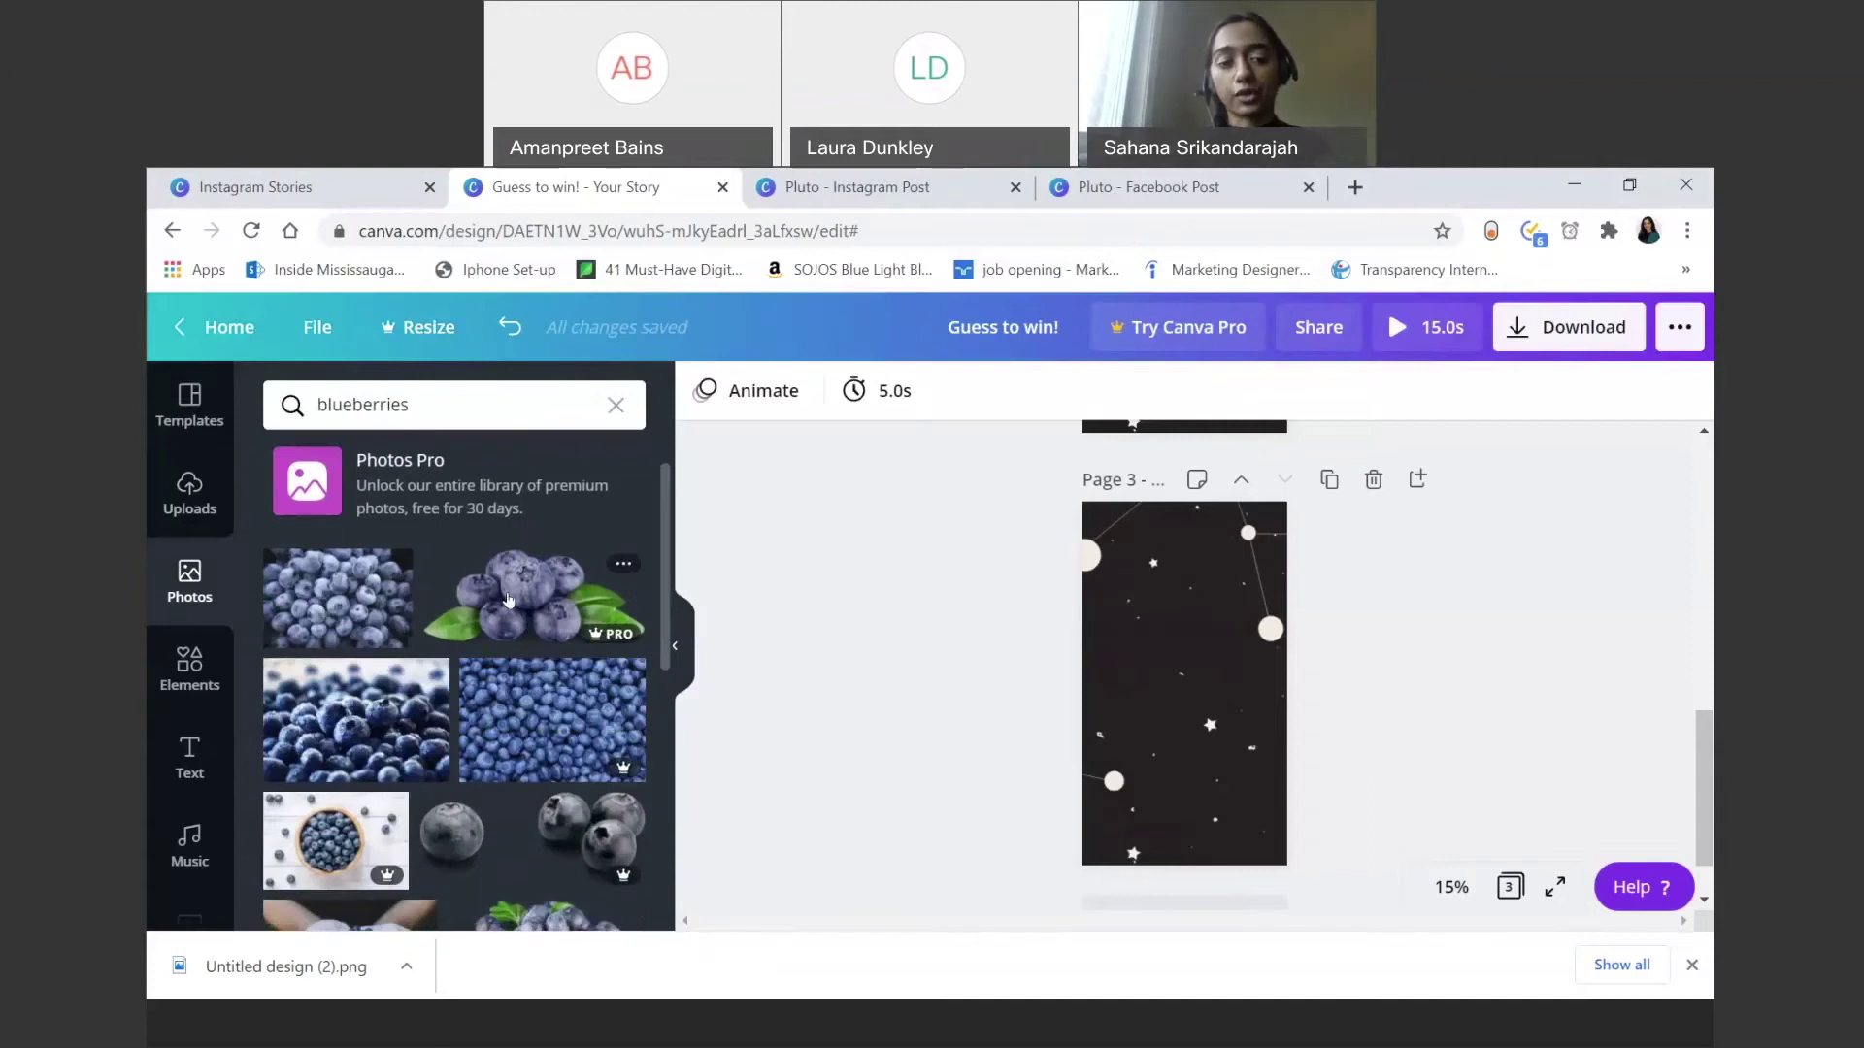
{"action": "scroll", "coordinate": [476, 777], "scroll_direction": "down", "scroll_amount": 4}
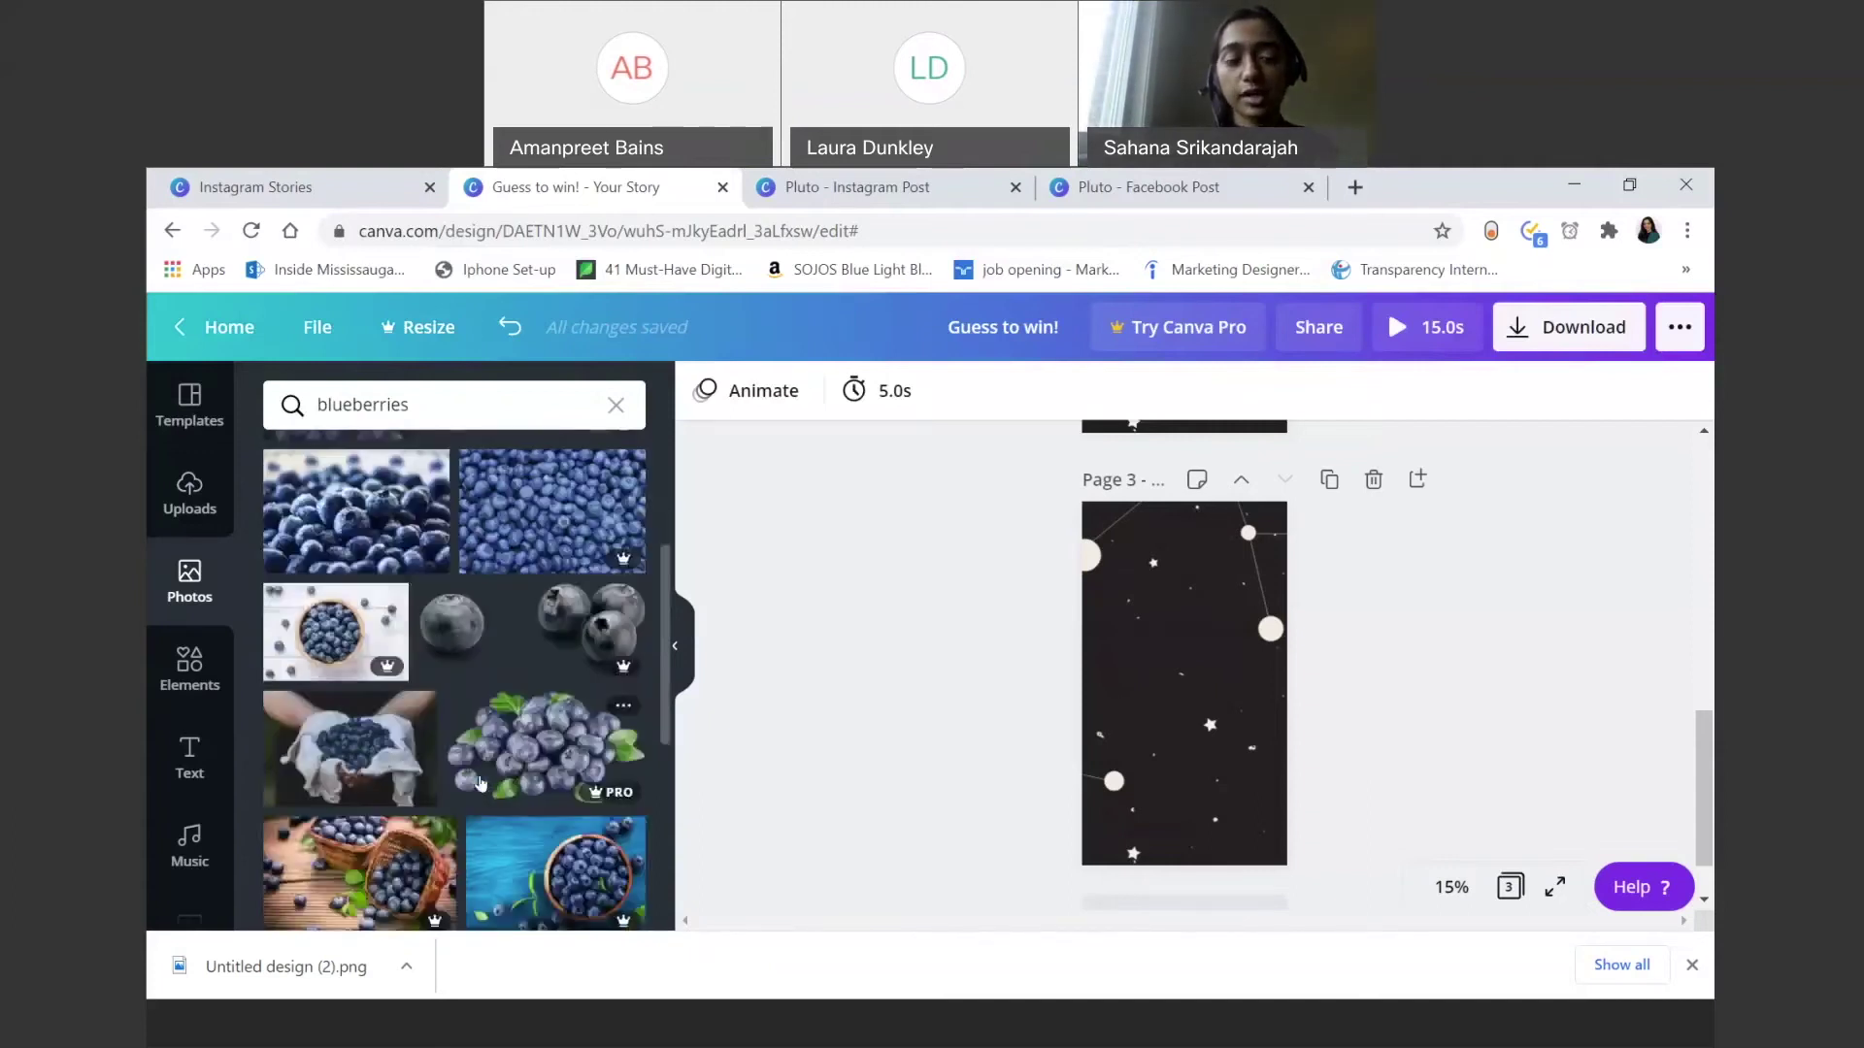
{"action": "left_click", "coordinate": [343, 735]}
{"action": "left_click_drag", "start_coordinate": [1144, 668], "coordinate": [1123, 590]}
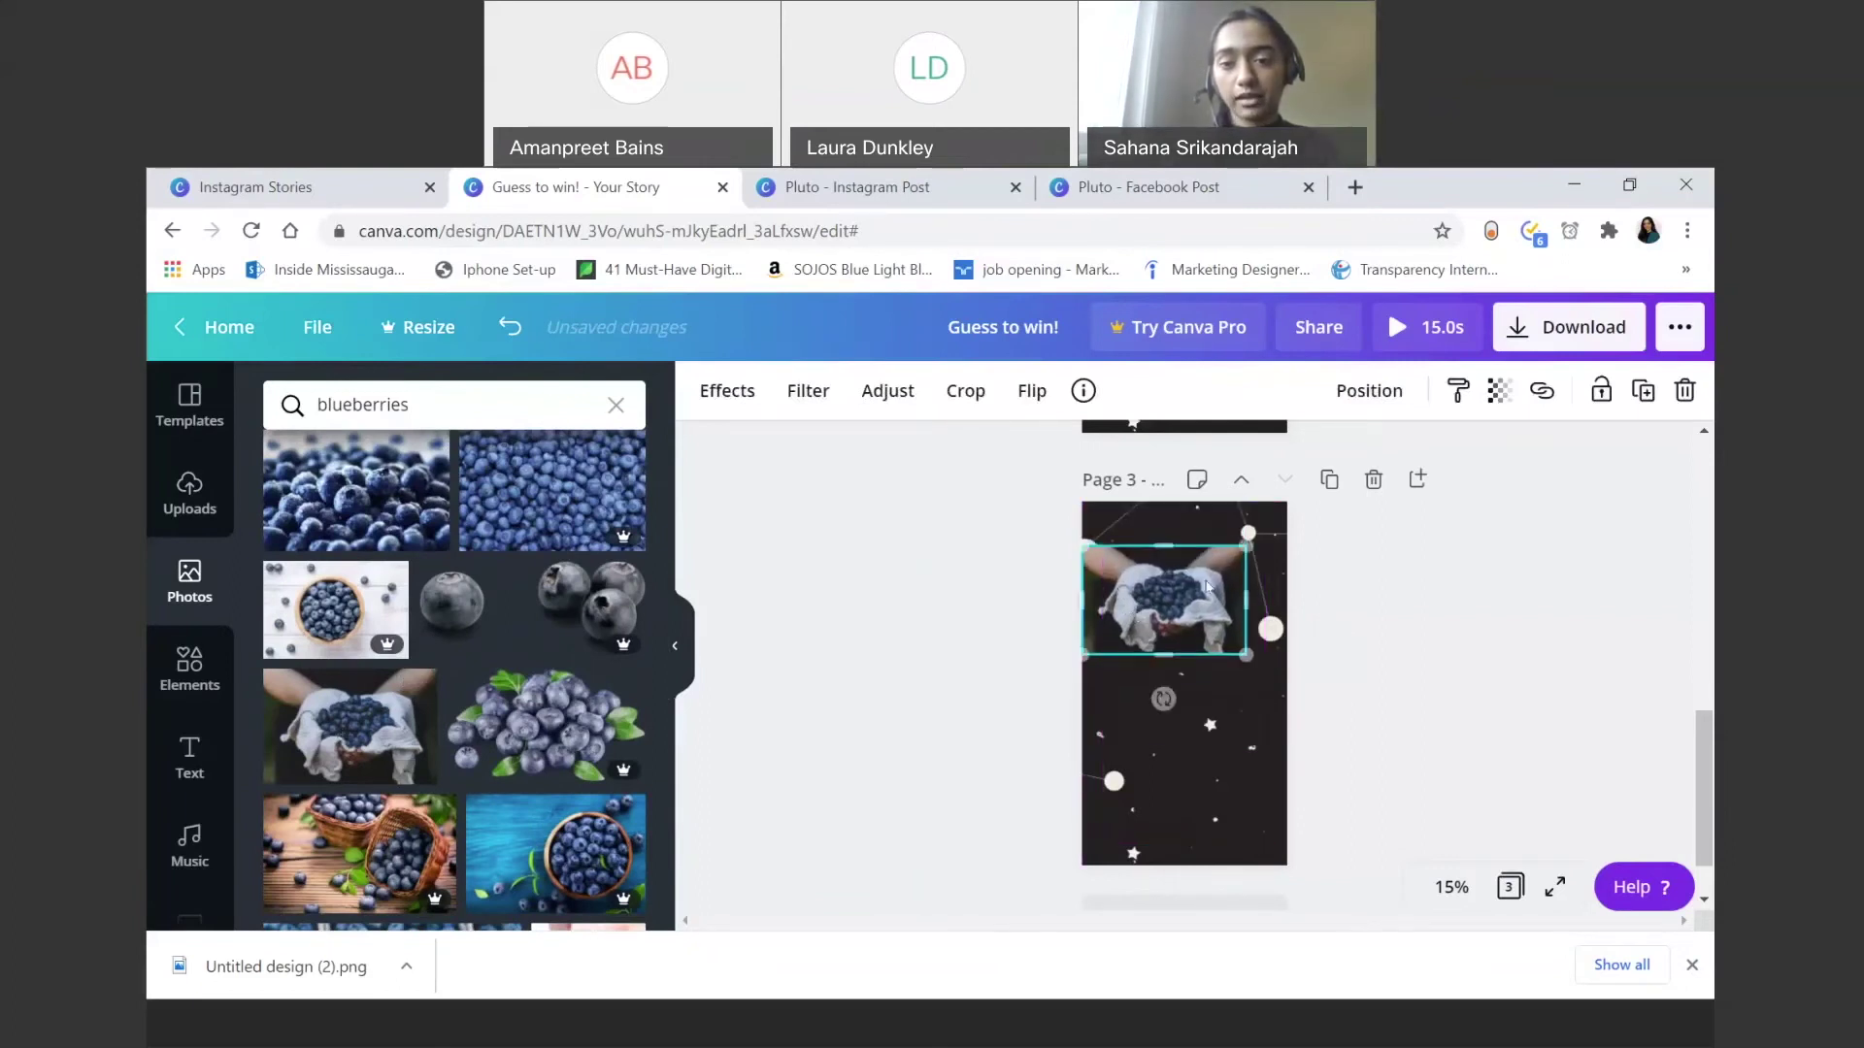
{"action": "mouse_move", "coordinate": [1248, 547]}
{"action": "left_mouse_down"}
{"action": "mouse_move", "coordinate": [1343, 528]}
{"action": "mouse_move", "coordinate": [1261, 564]}
{"action": "left_mouse_up"}
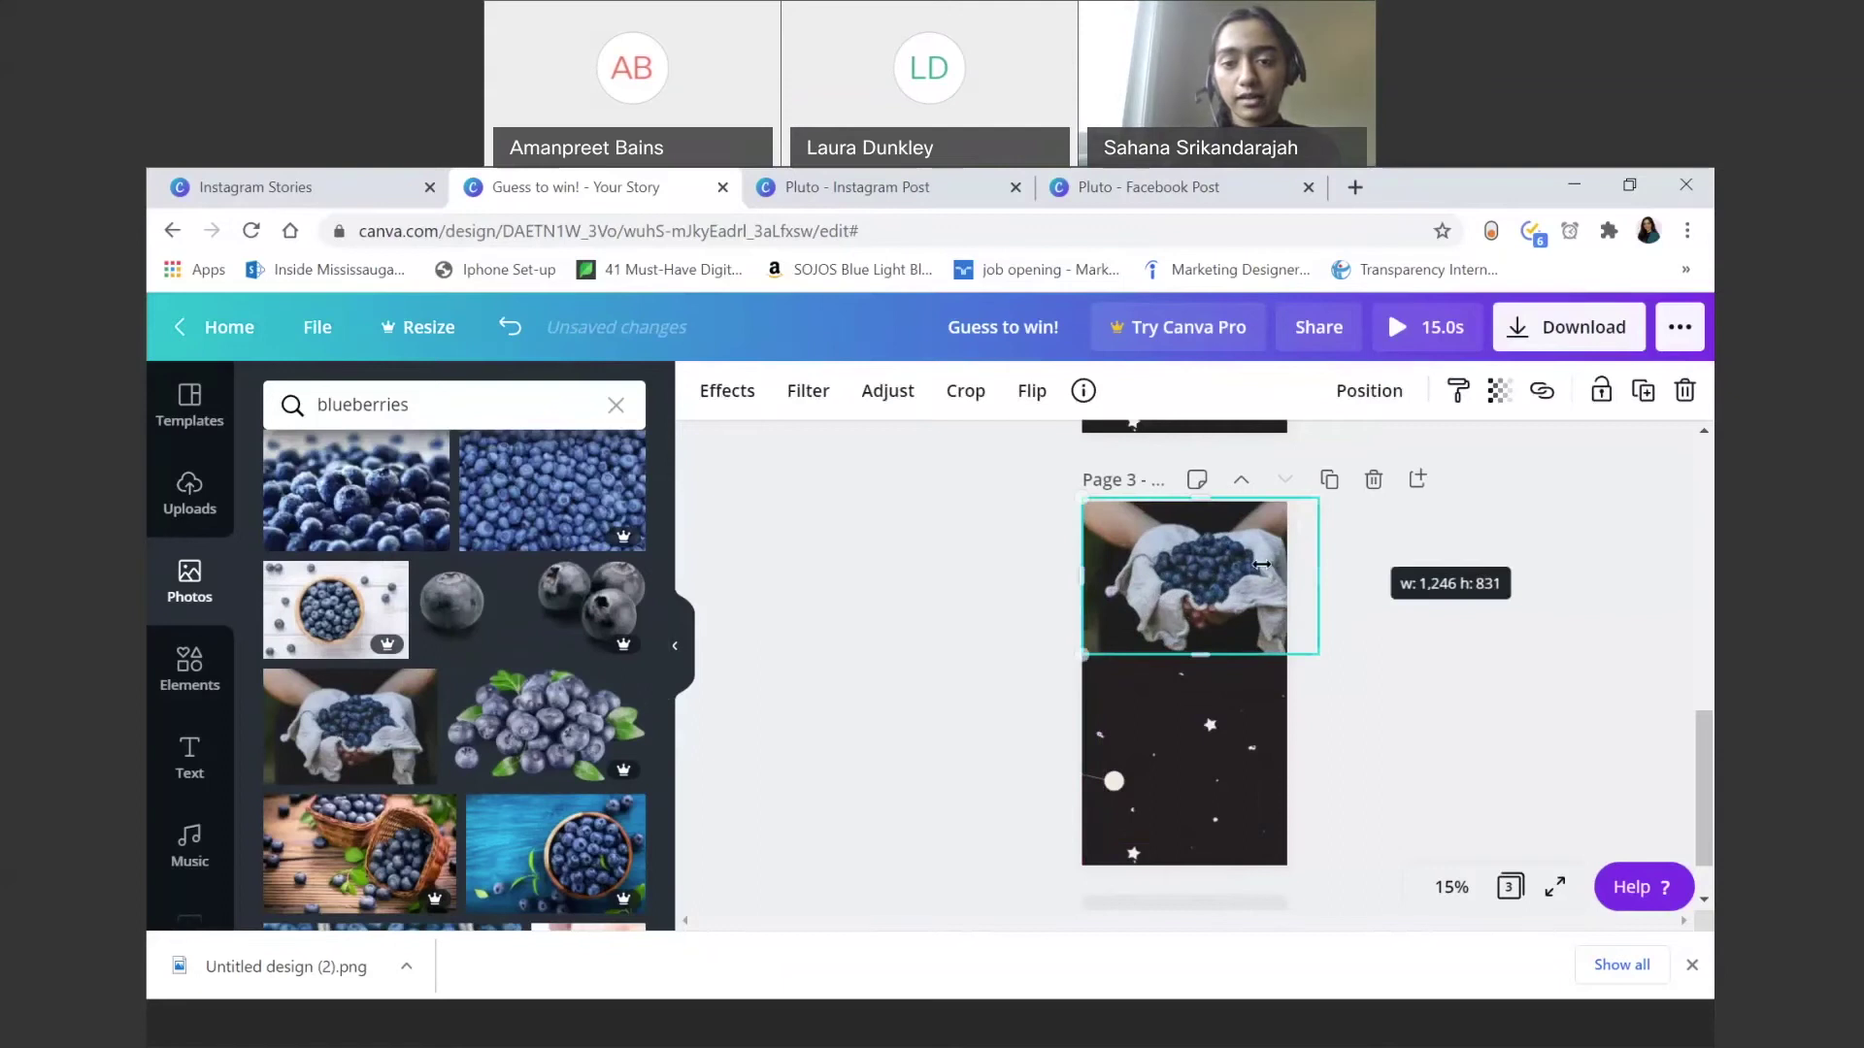
{"action": "left_click_drag", "start_coordinate": [1081, 653], "coordinate": [1049, 677]}
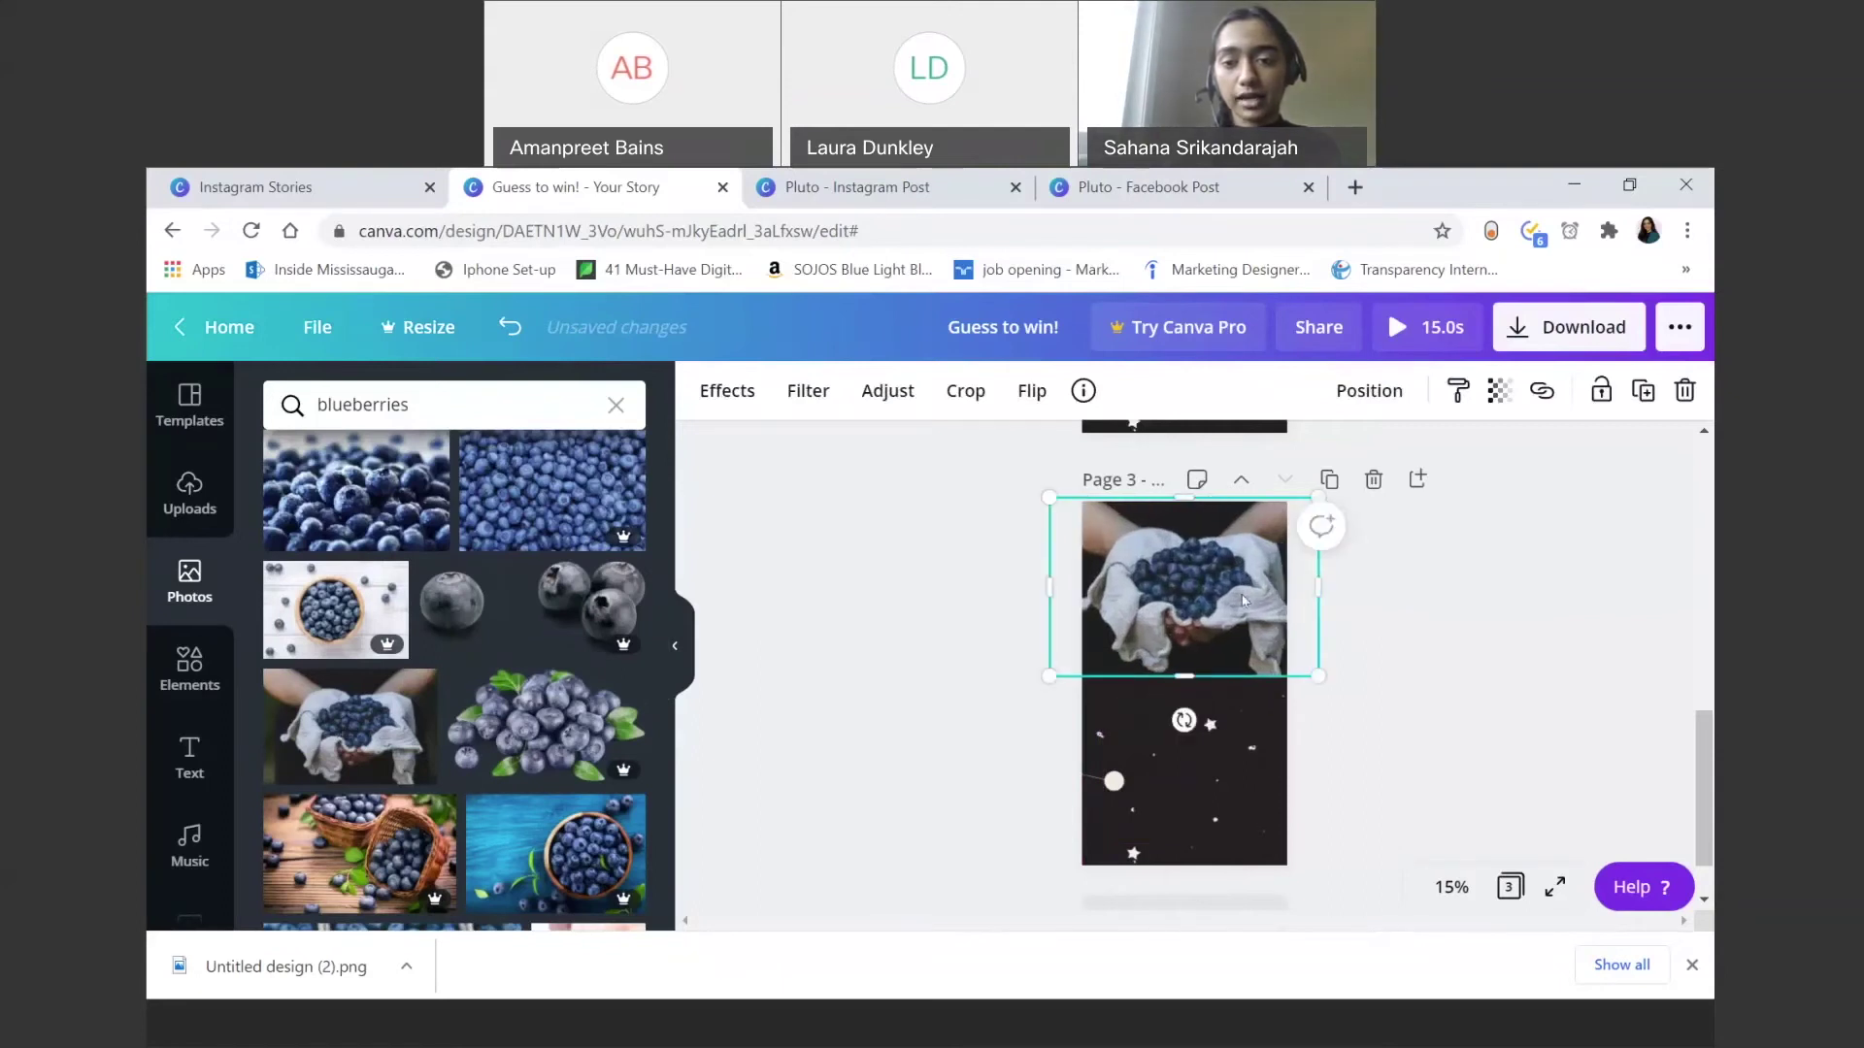
{"action": "left_click_drag", "start_coordinate": [1232, 612], "coordinate": [1236, 615]}
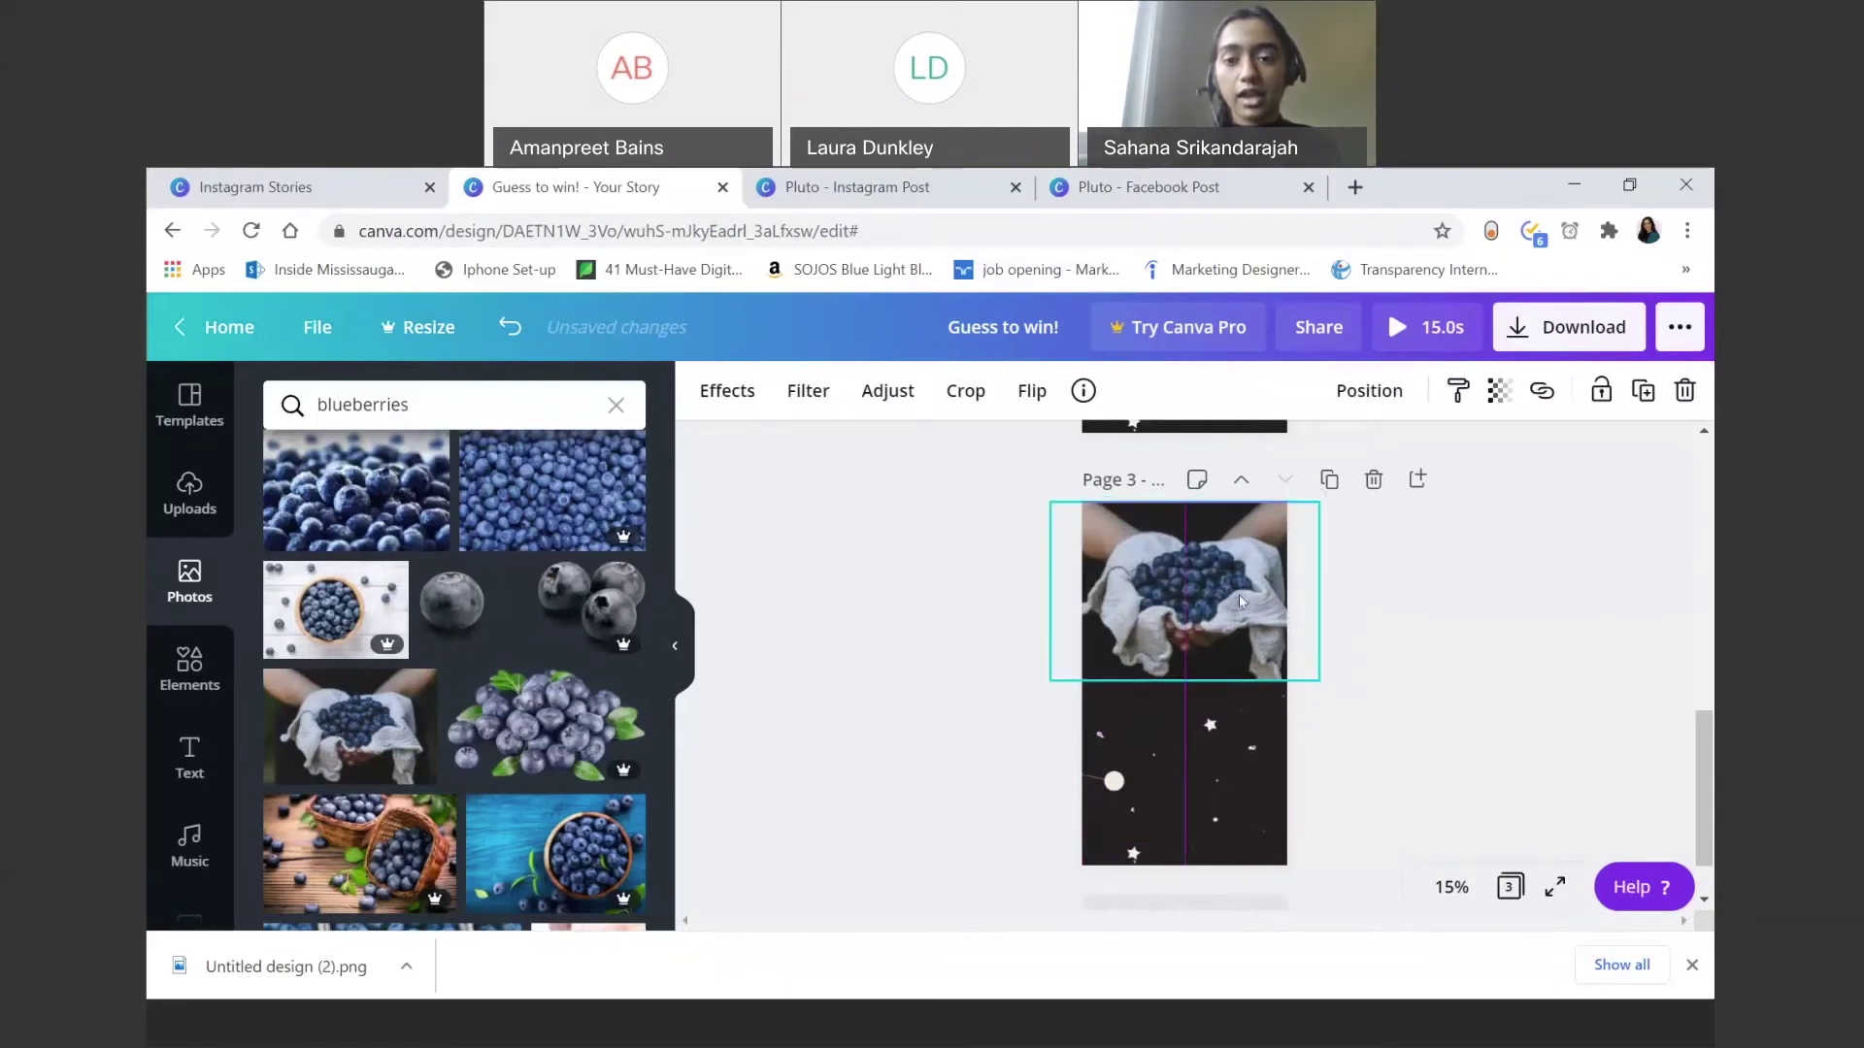
{"action": "left_click", "coordinate": [1085, 745]}
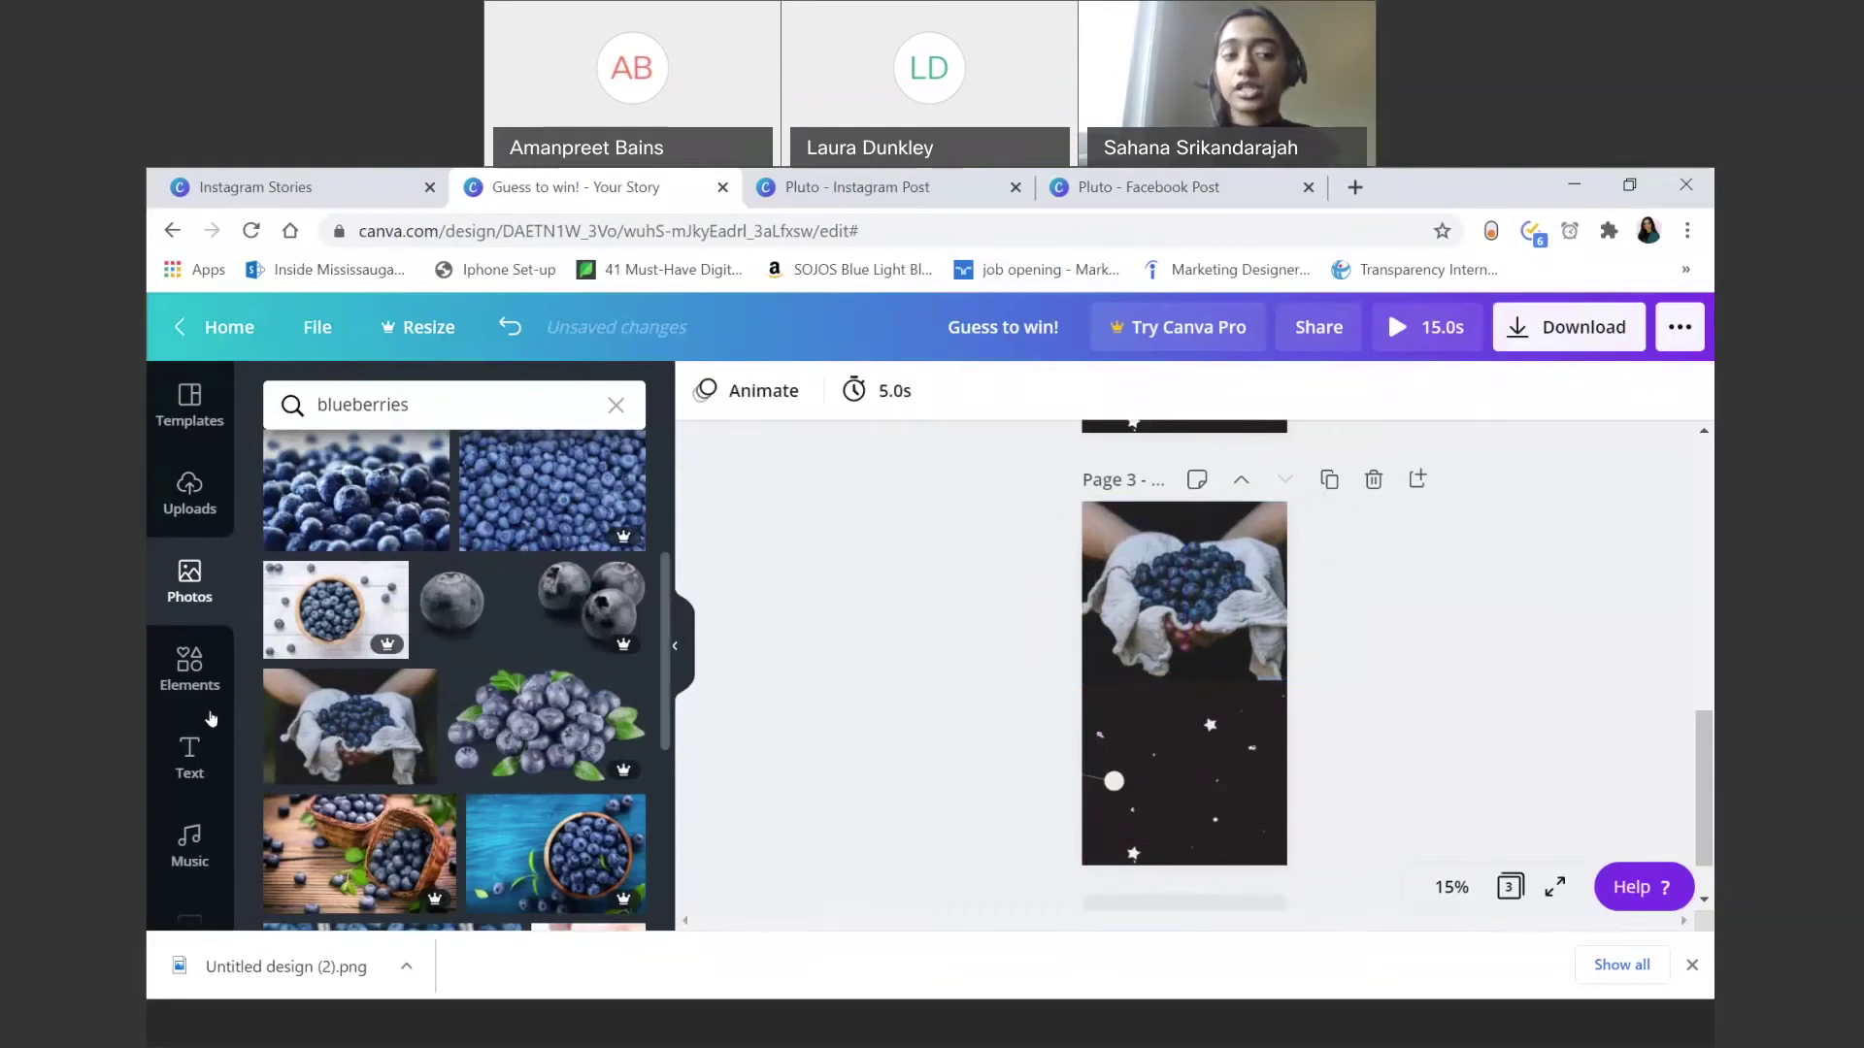
Step: Add a subheading text box to page 3 and place it just beneath the blueberry photo
{"action": "left_click", "coordinate": [190, 757]}
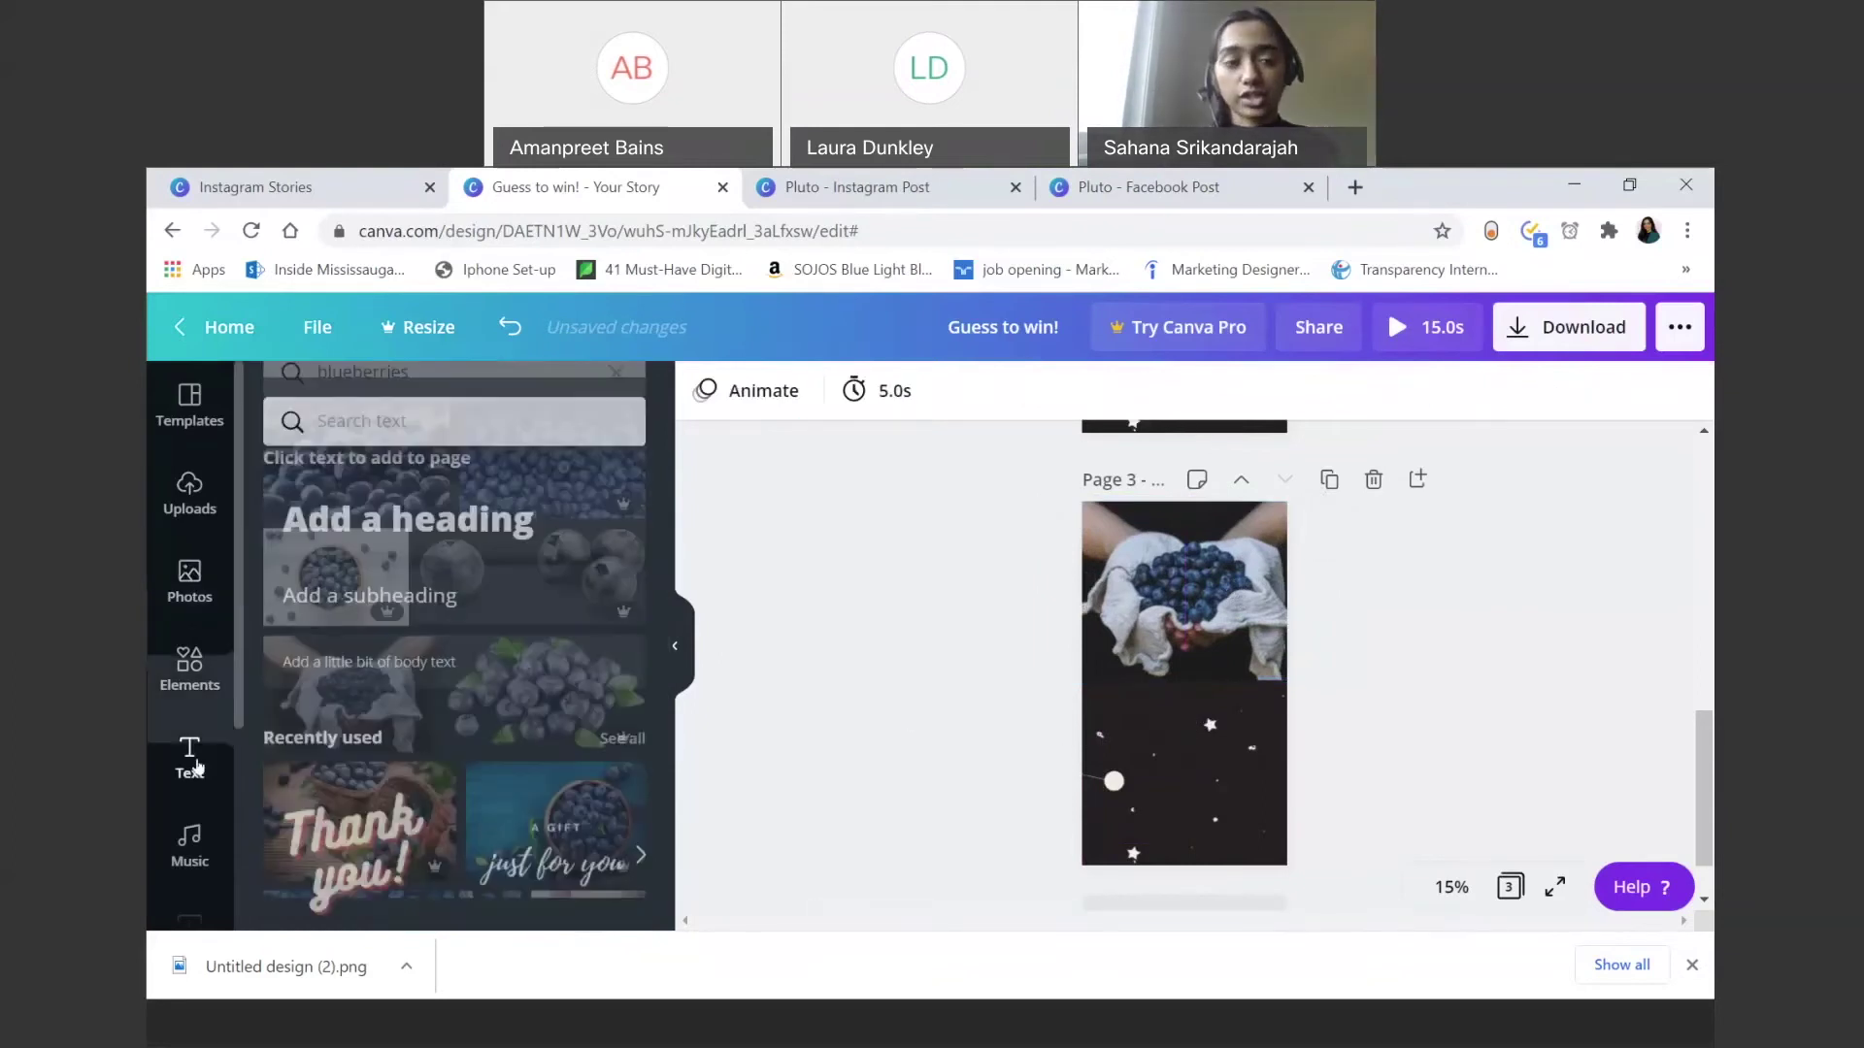
{"action": "left_click", "coordinate": [381, 579]}
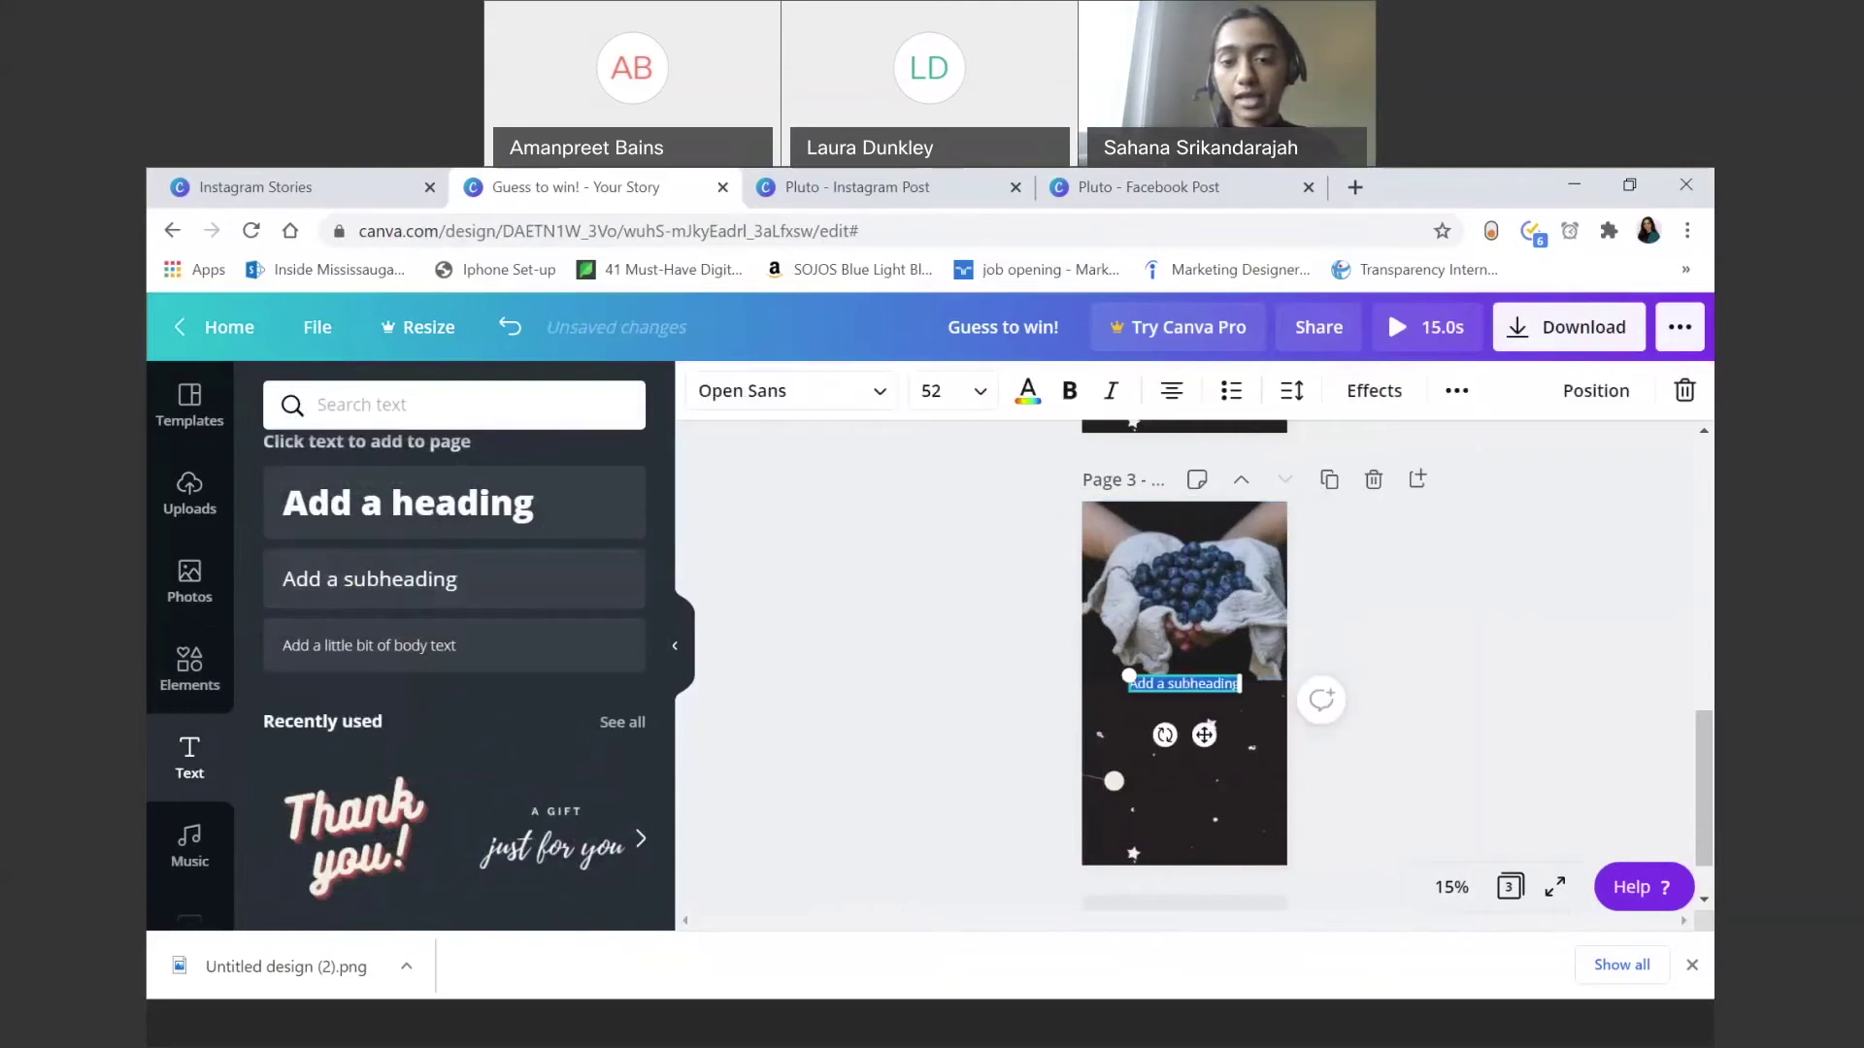
{"action": "left_click_drag", "start_coordinate": [1161, 683], "coordinate": [1161, 712]}
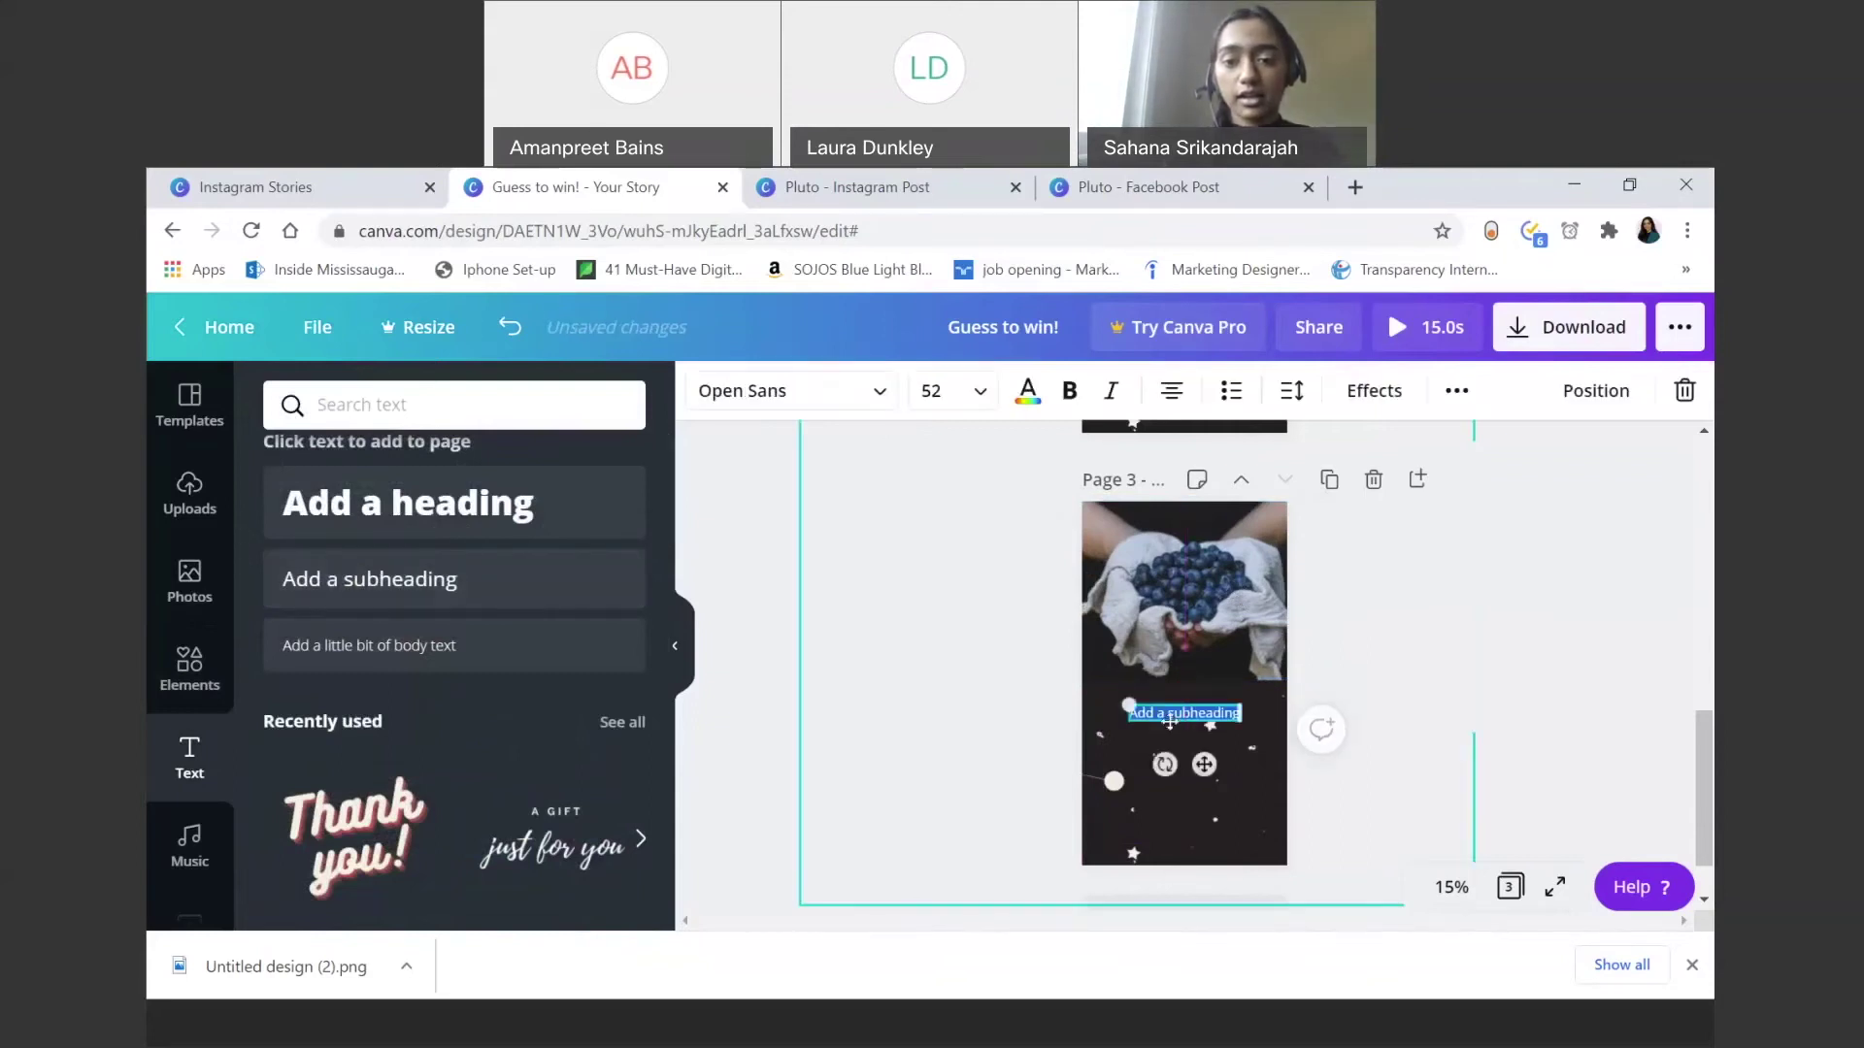
Step: Replace the subheading placeholder with "How many blueberries are used per scoop of ice cream?" and move it slightly lower on page 3
{"action": "left_click", "coordinate": [1161, 713]}
{"action": "key", "text": "Delete"}
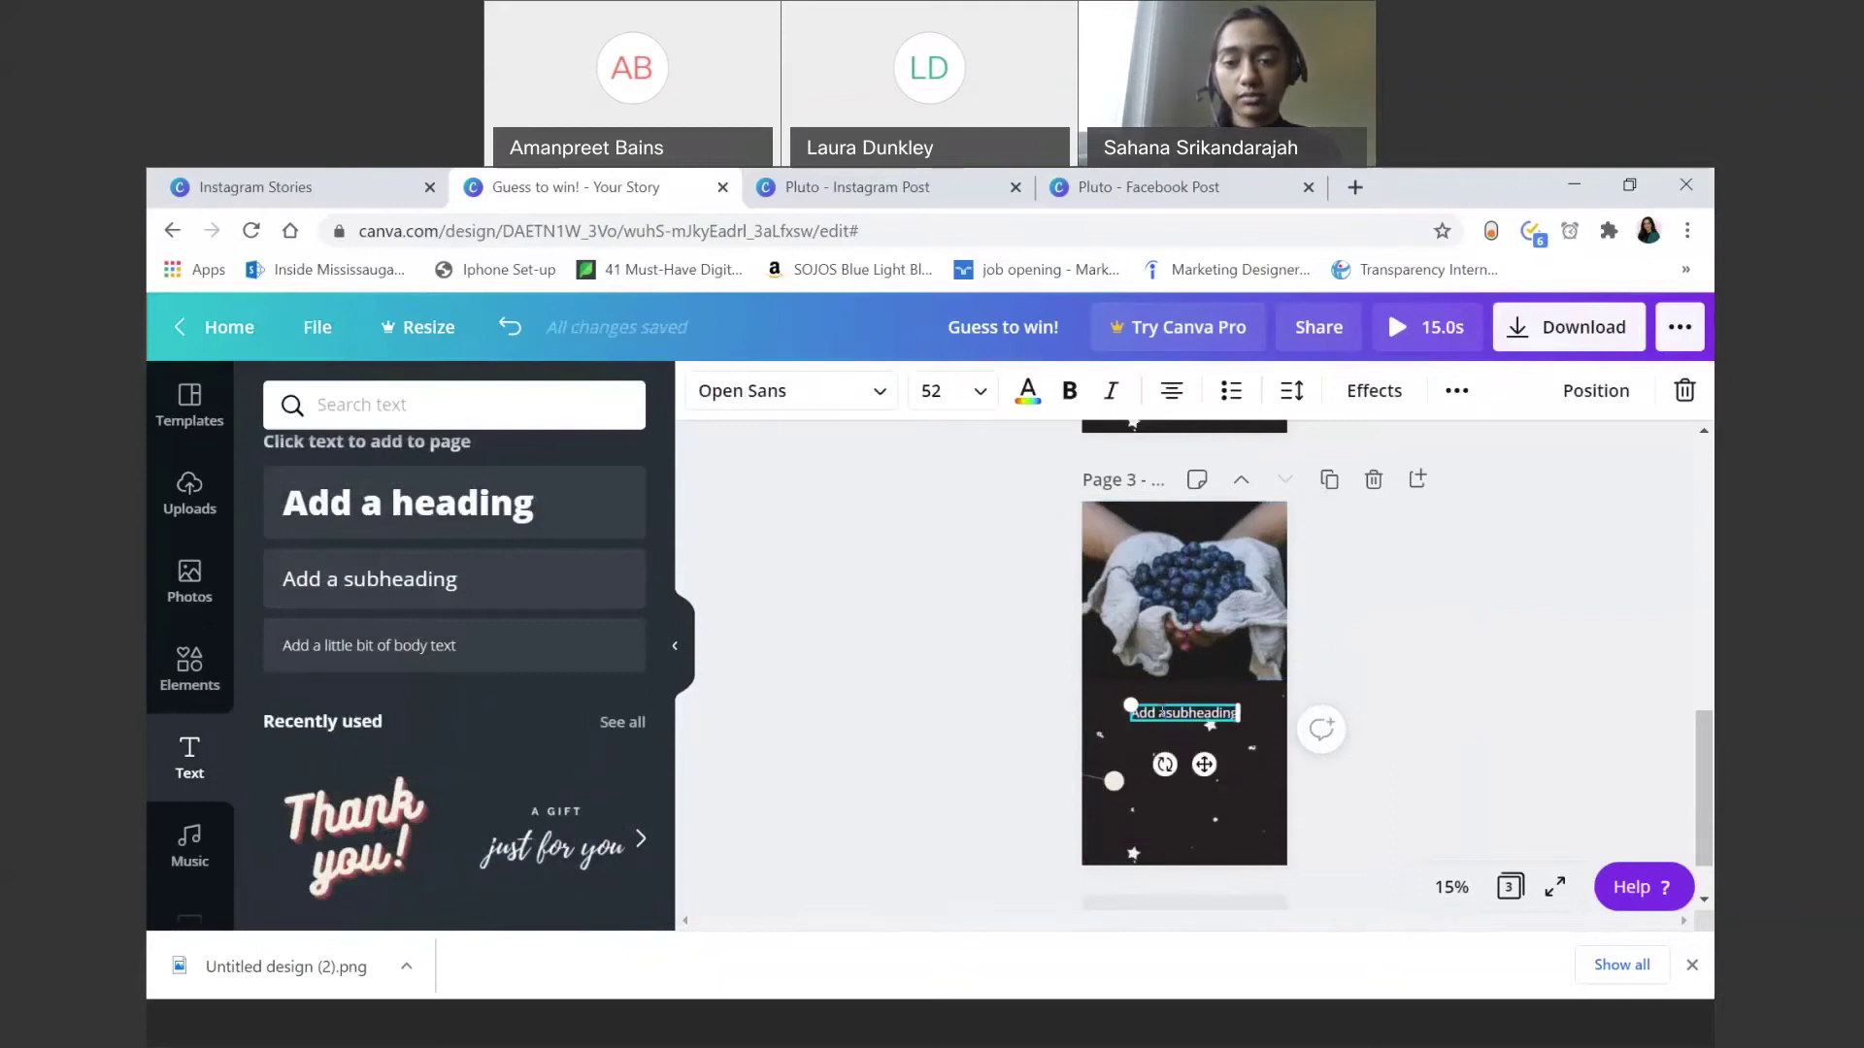
{"action": "key", "text": "ctrl+a"}
{"action": "key", "text": "BackSpace"}
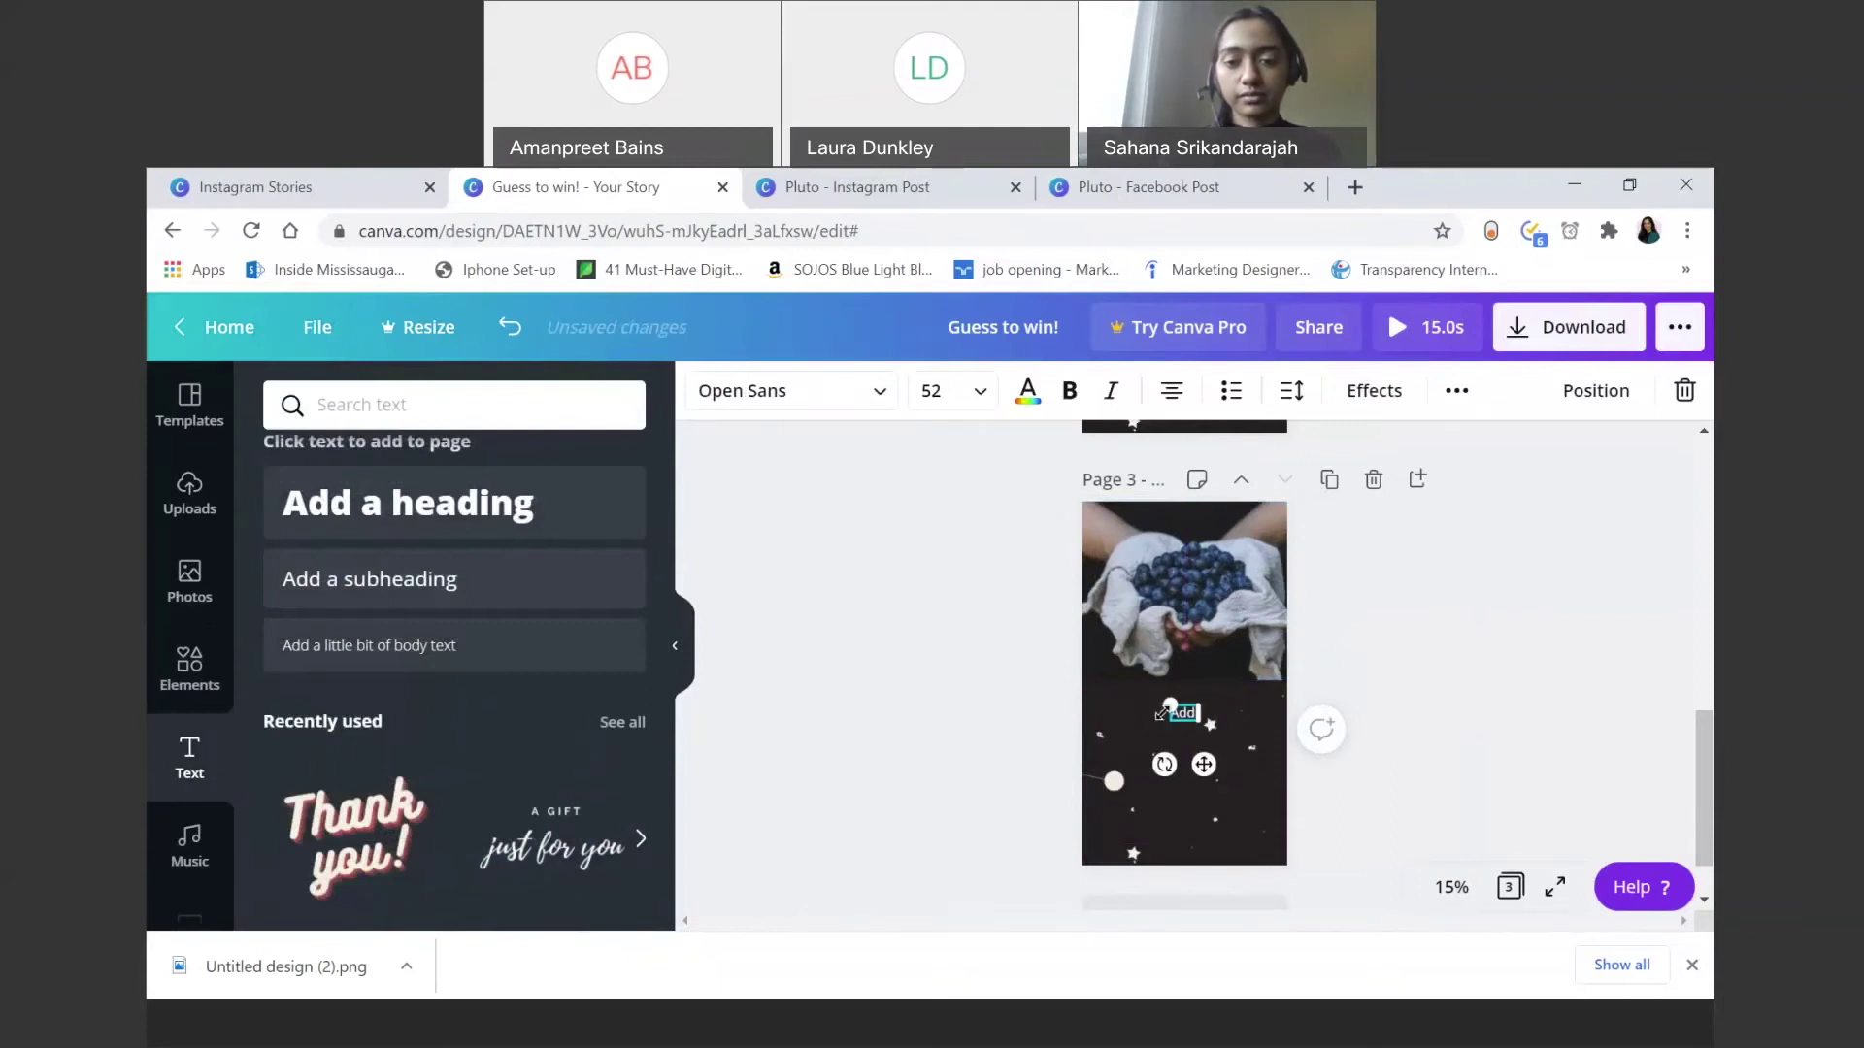
{"action": "type", "text": "How"}
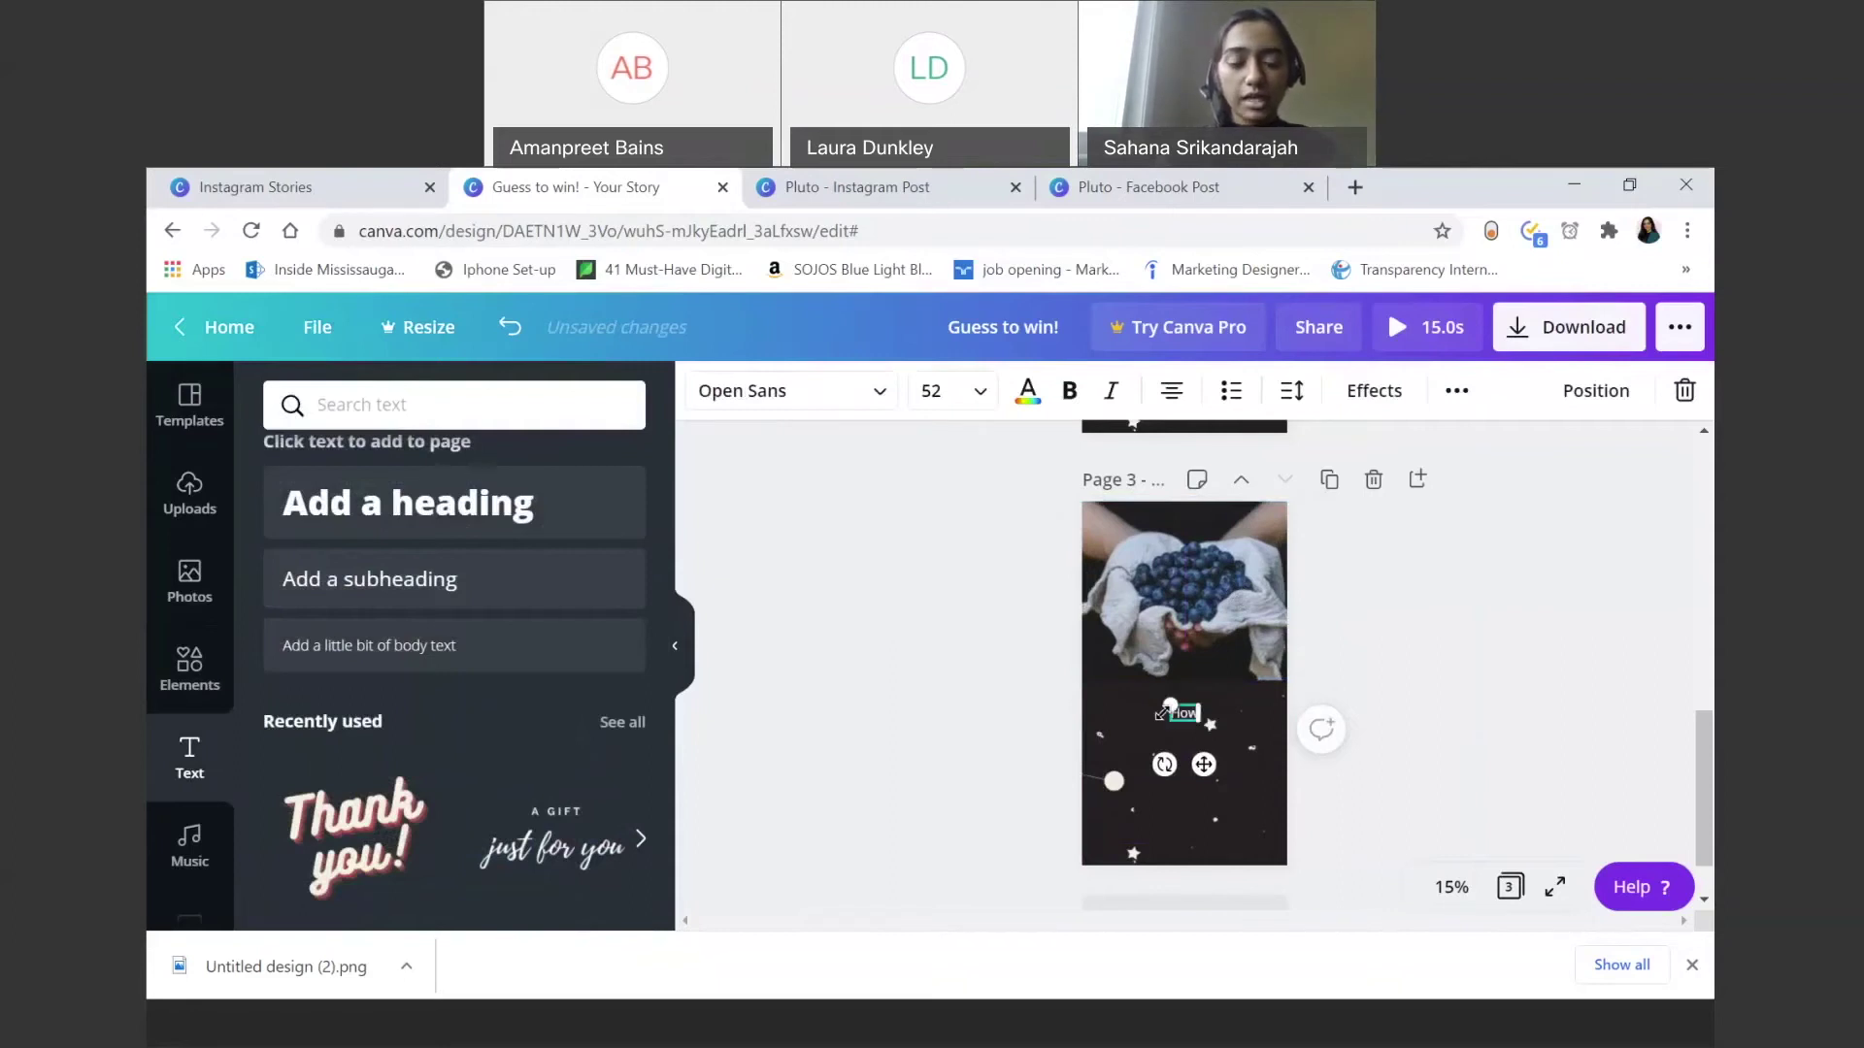
{"action": "type", "text": " many b"}
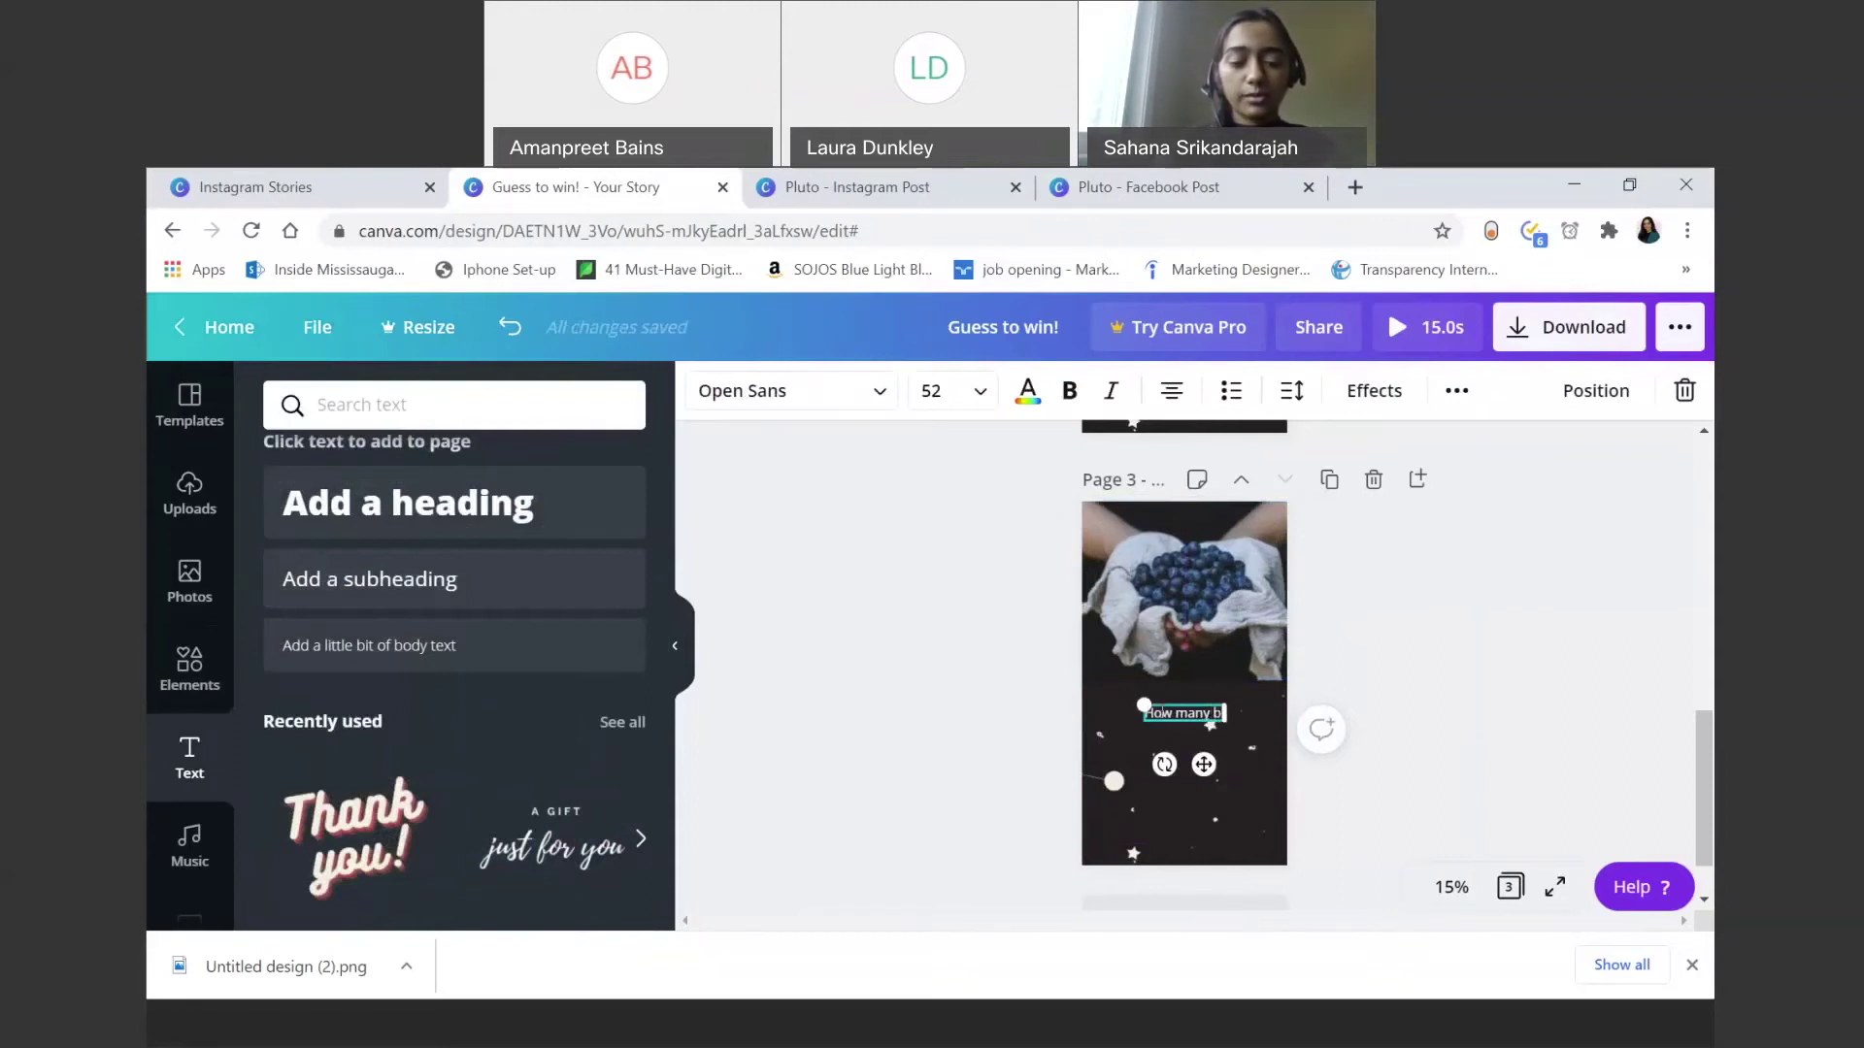
{"action": "type", "text": "lueberries"}
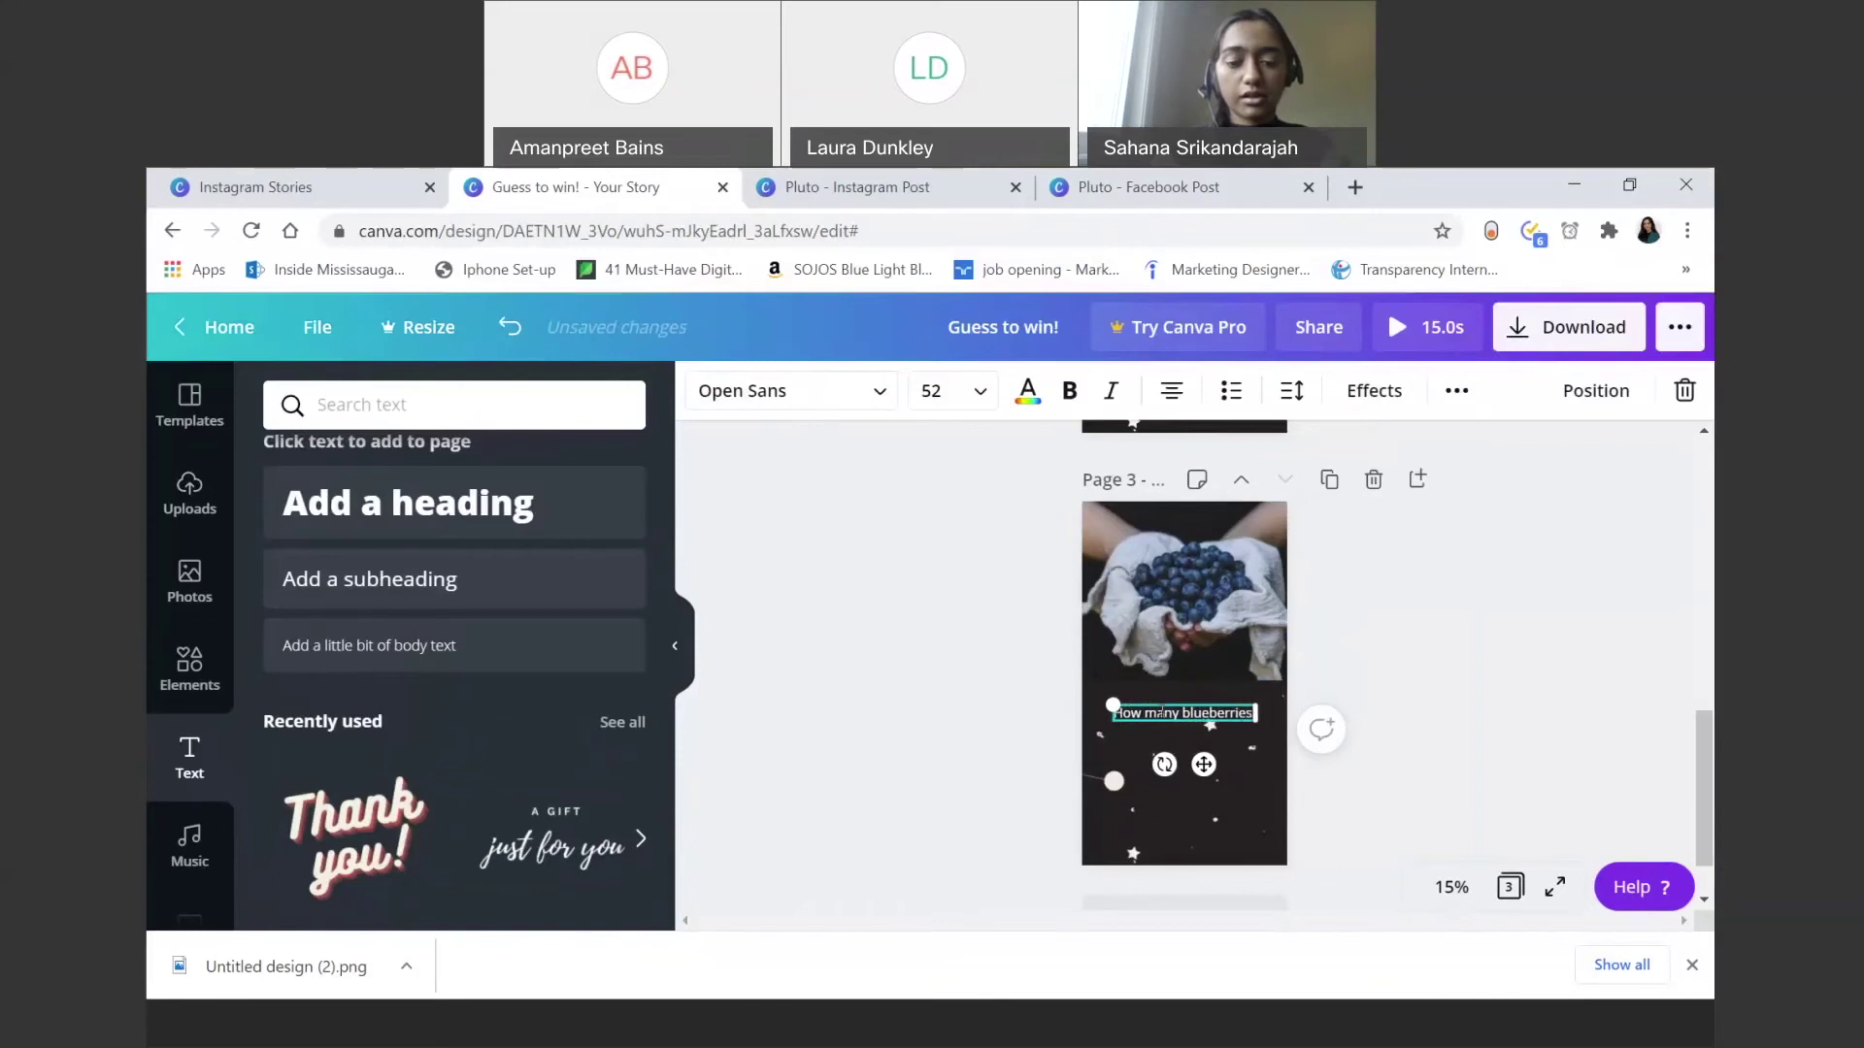
{"action": "type", "text": " are use"}
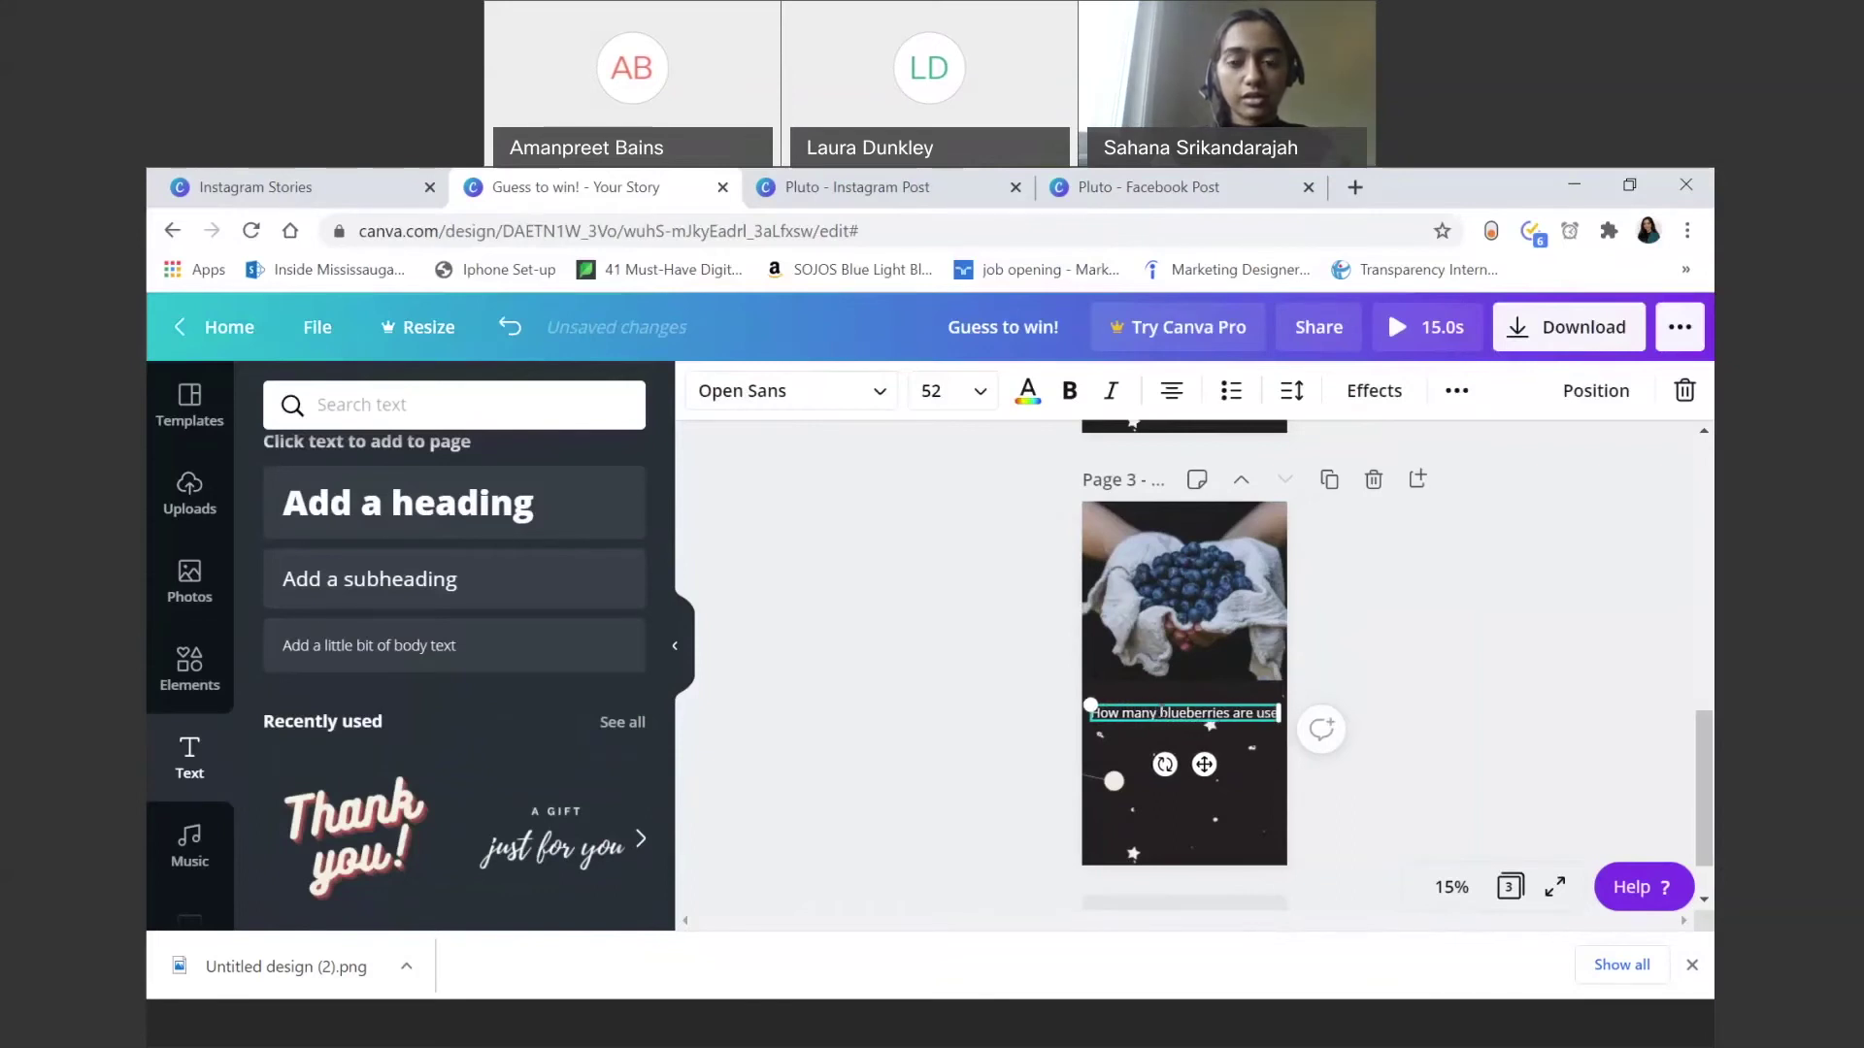
{"action": "type", "text": "d per"}
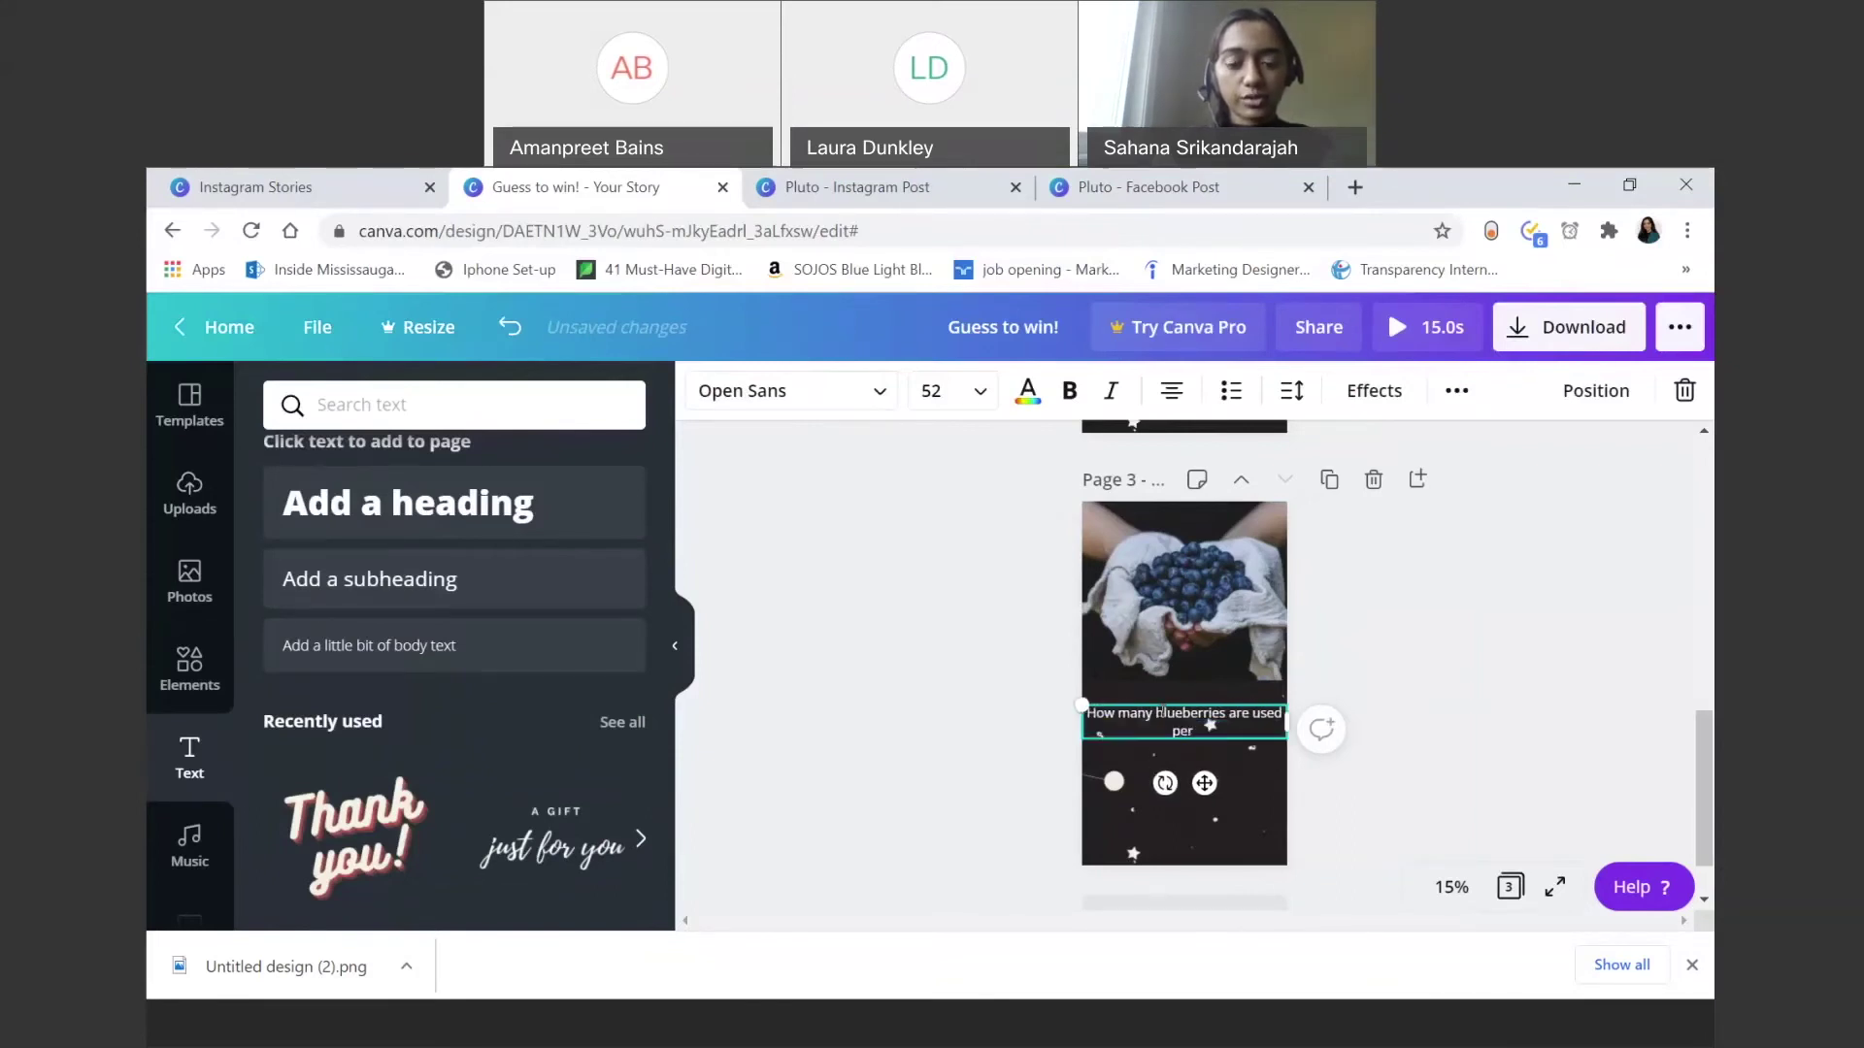
{"action": "type", "text": " scoop"}
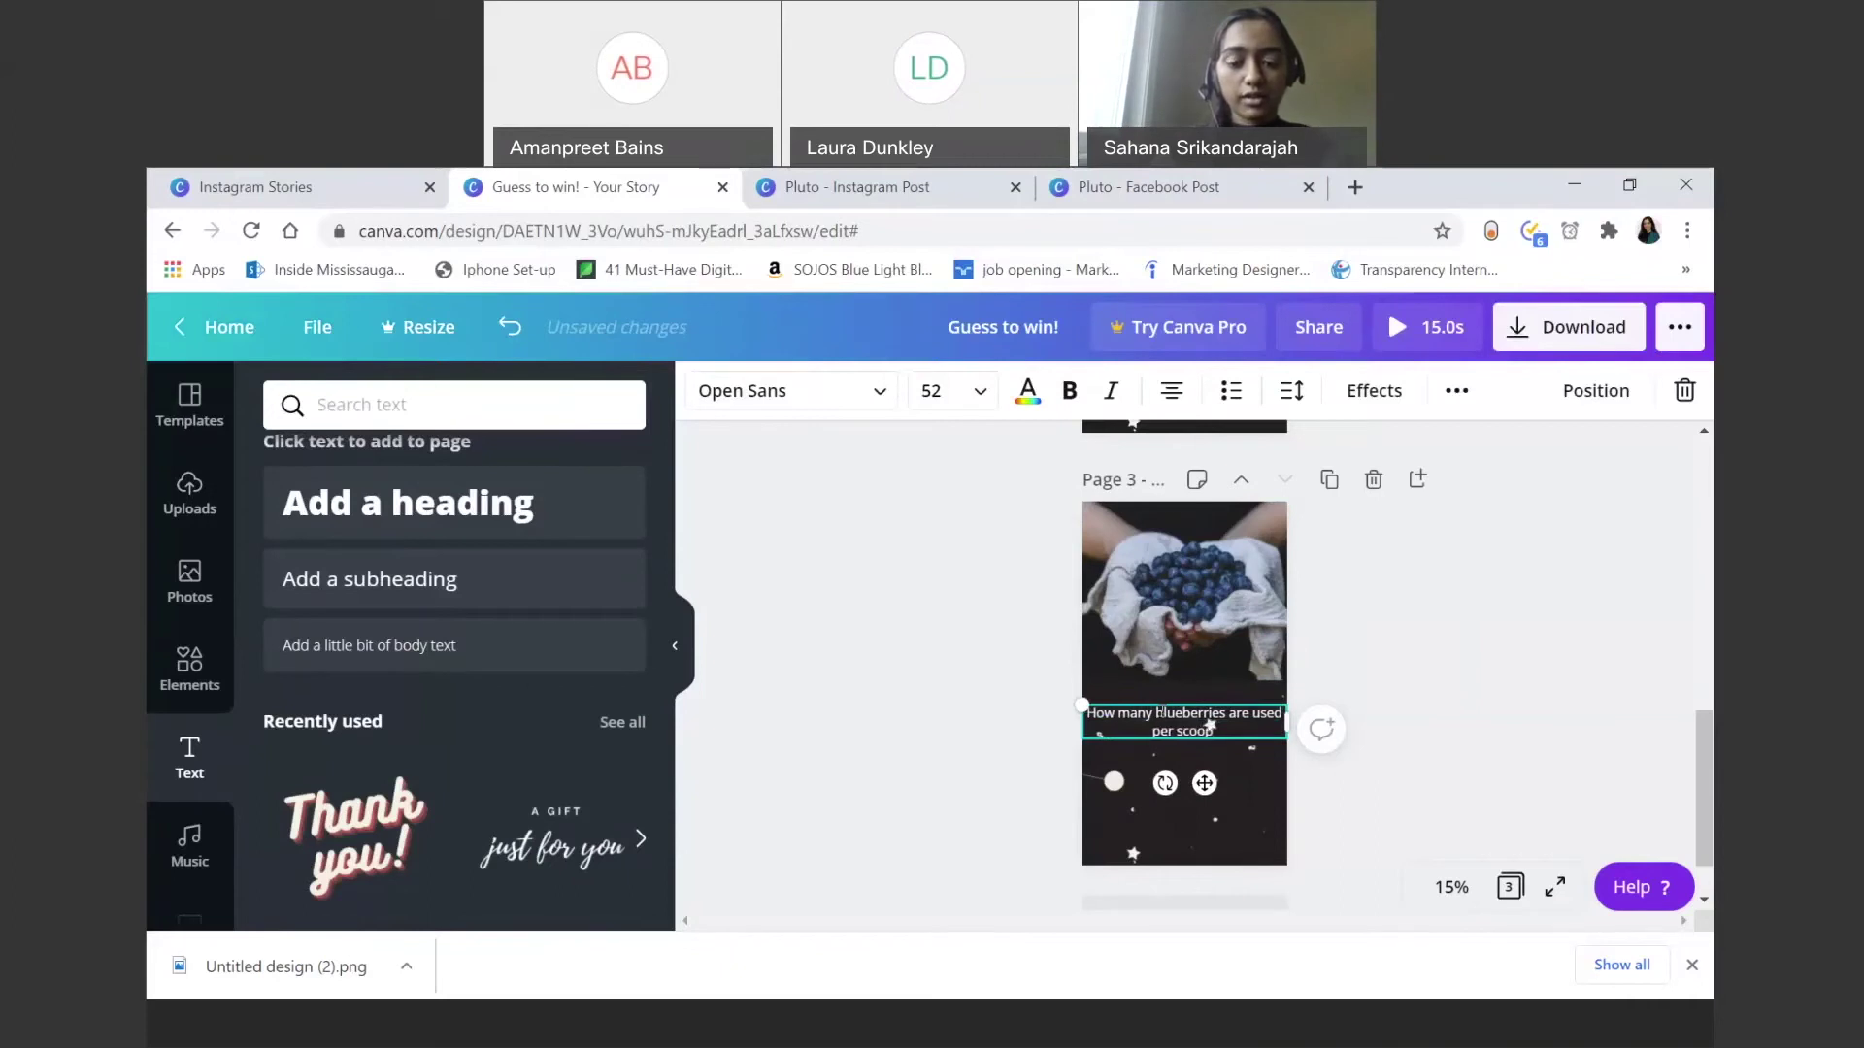
{"action": "type", "text": " of ice cream"}
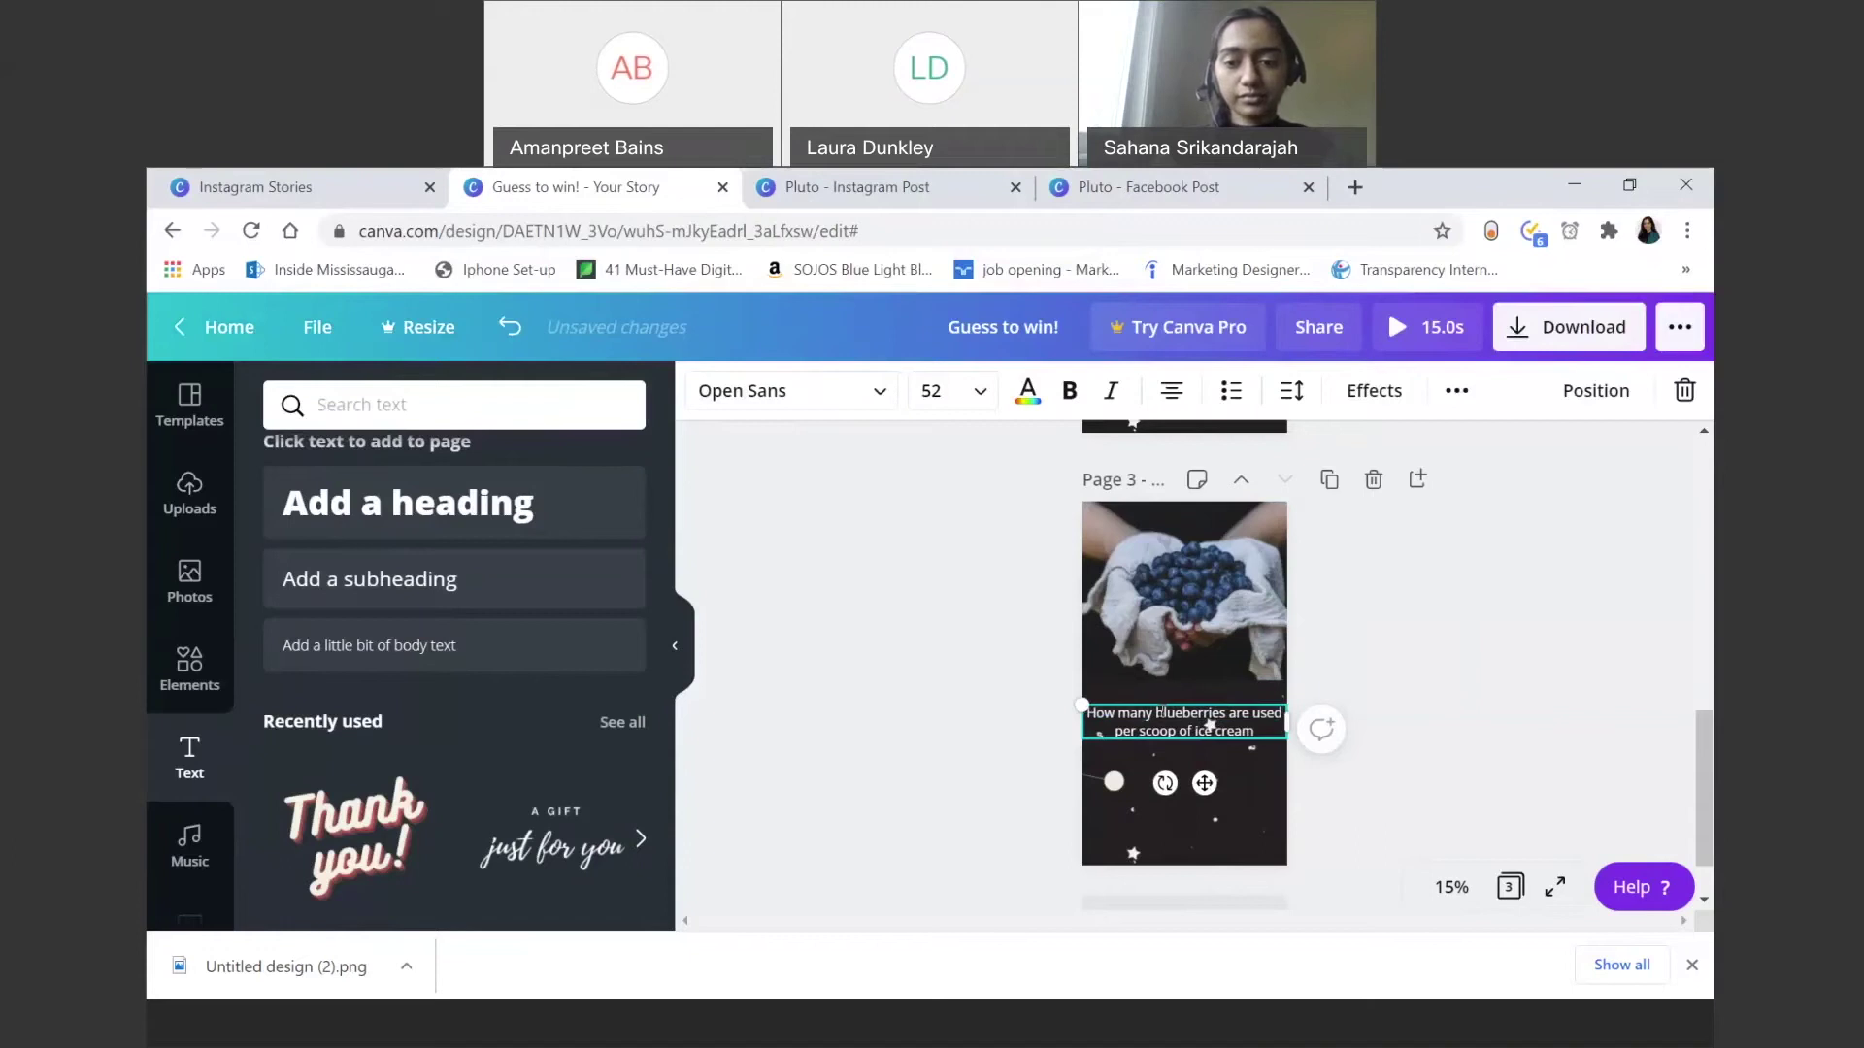
{"action": "type", "text": "?"}
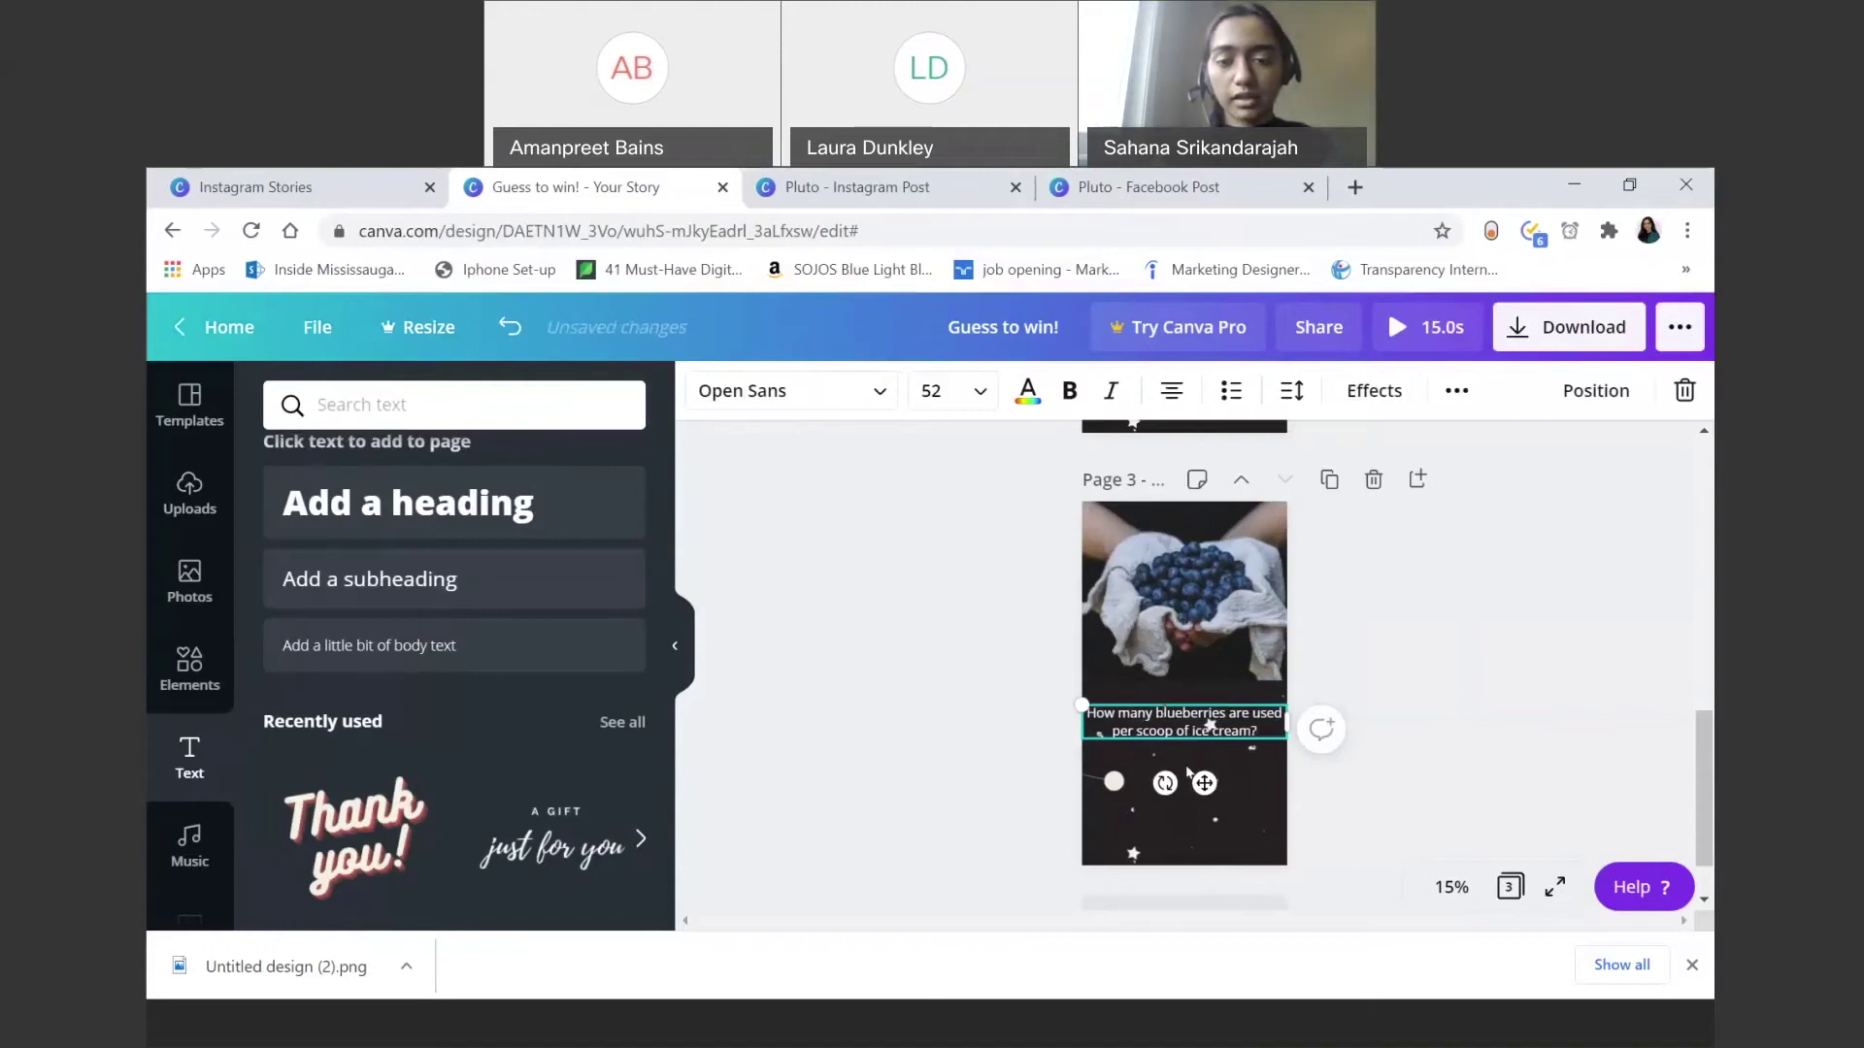
{"action": "left_click_drag", "start_coordinate": [1204, 783], "coordinate": [1200, 793]}
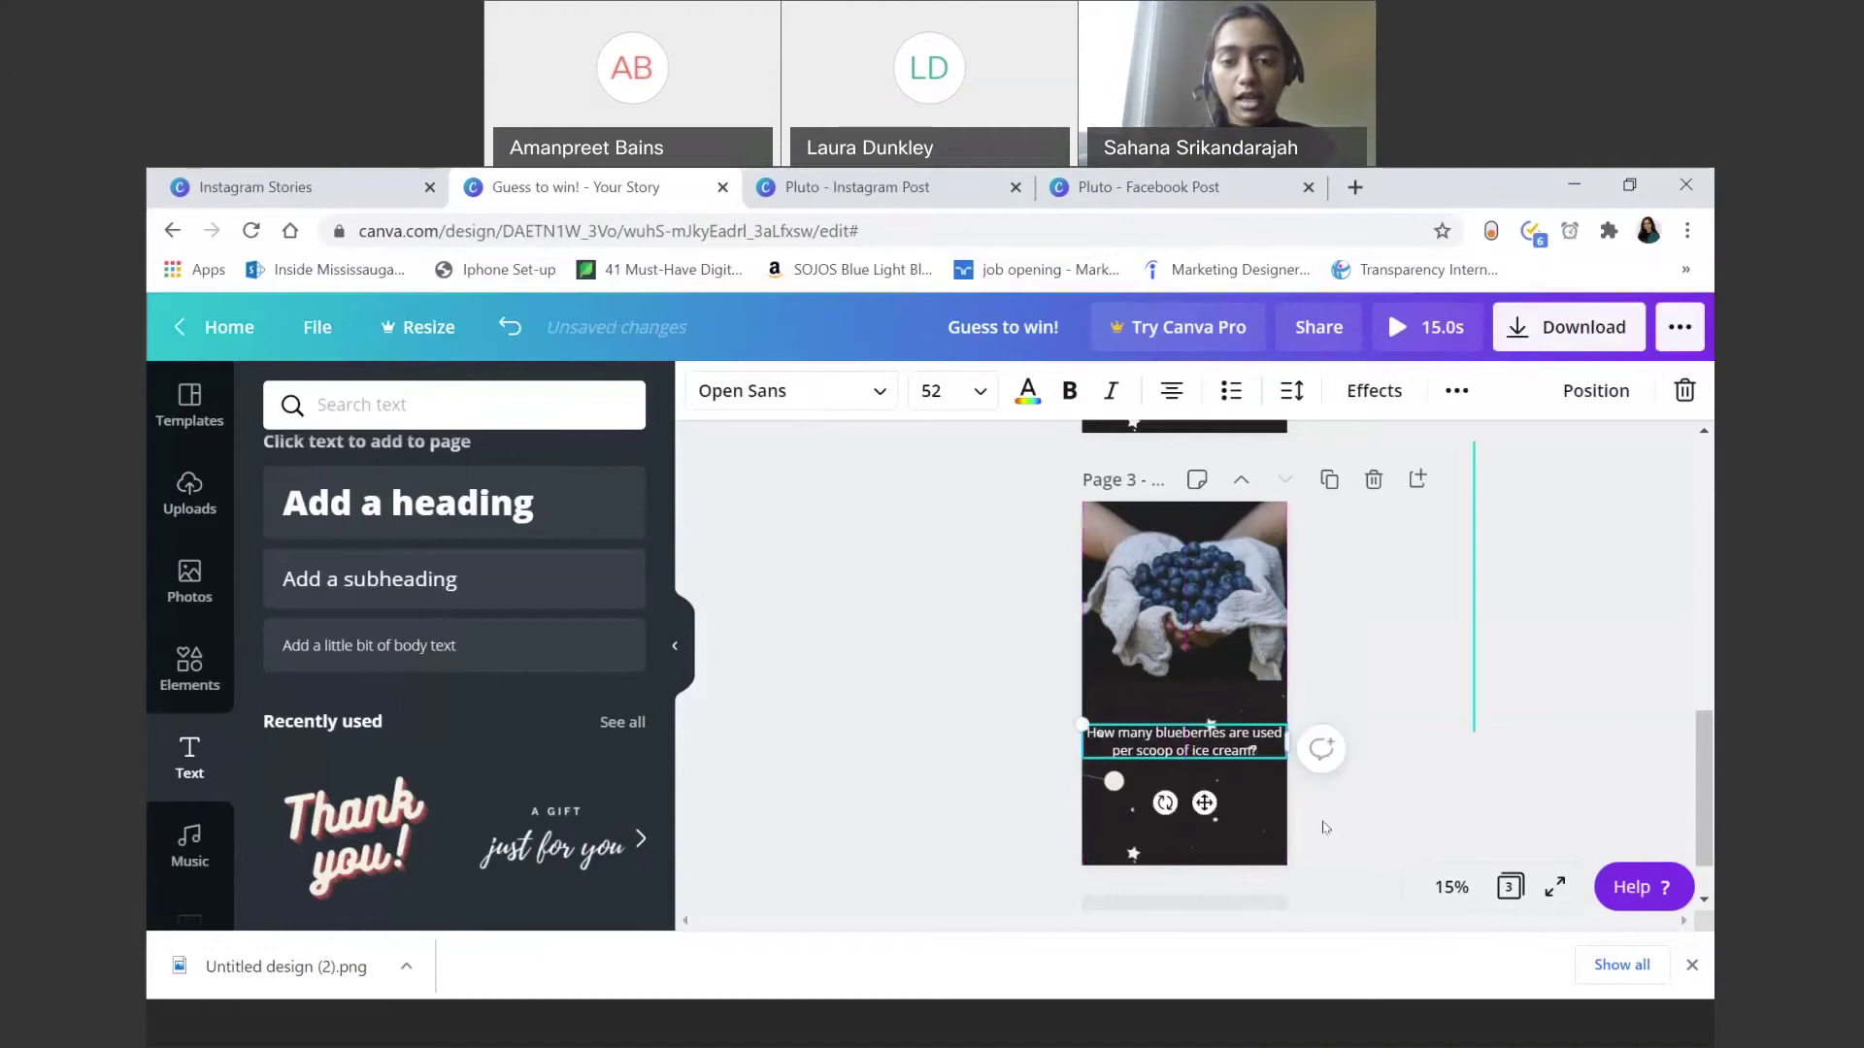
{"action": "left_click", "coordinate": [1036, 759]}
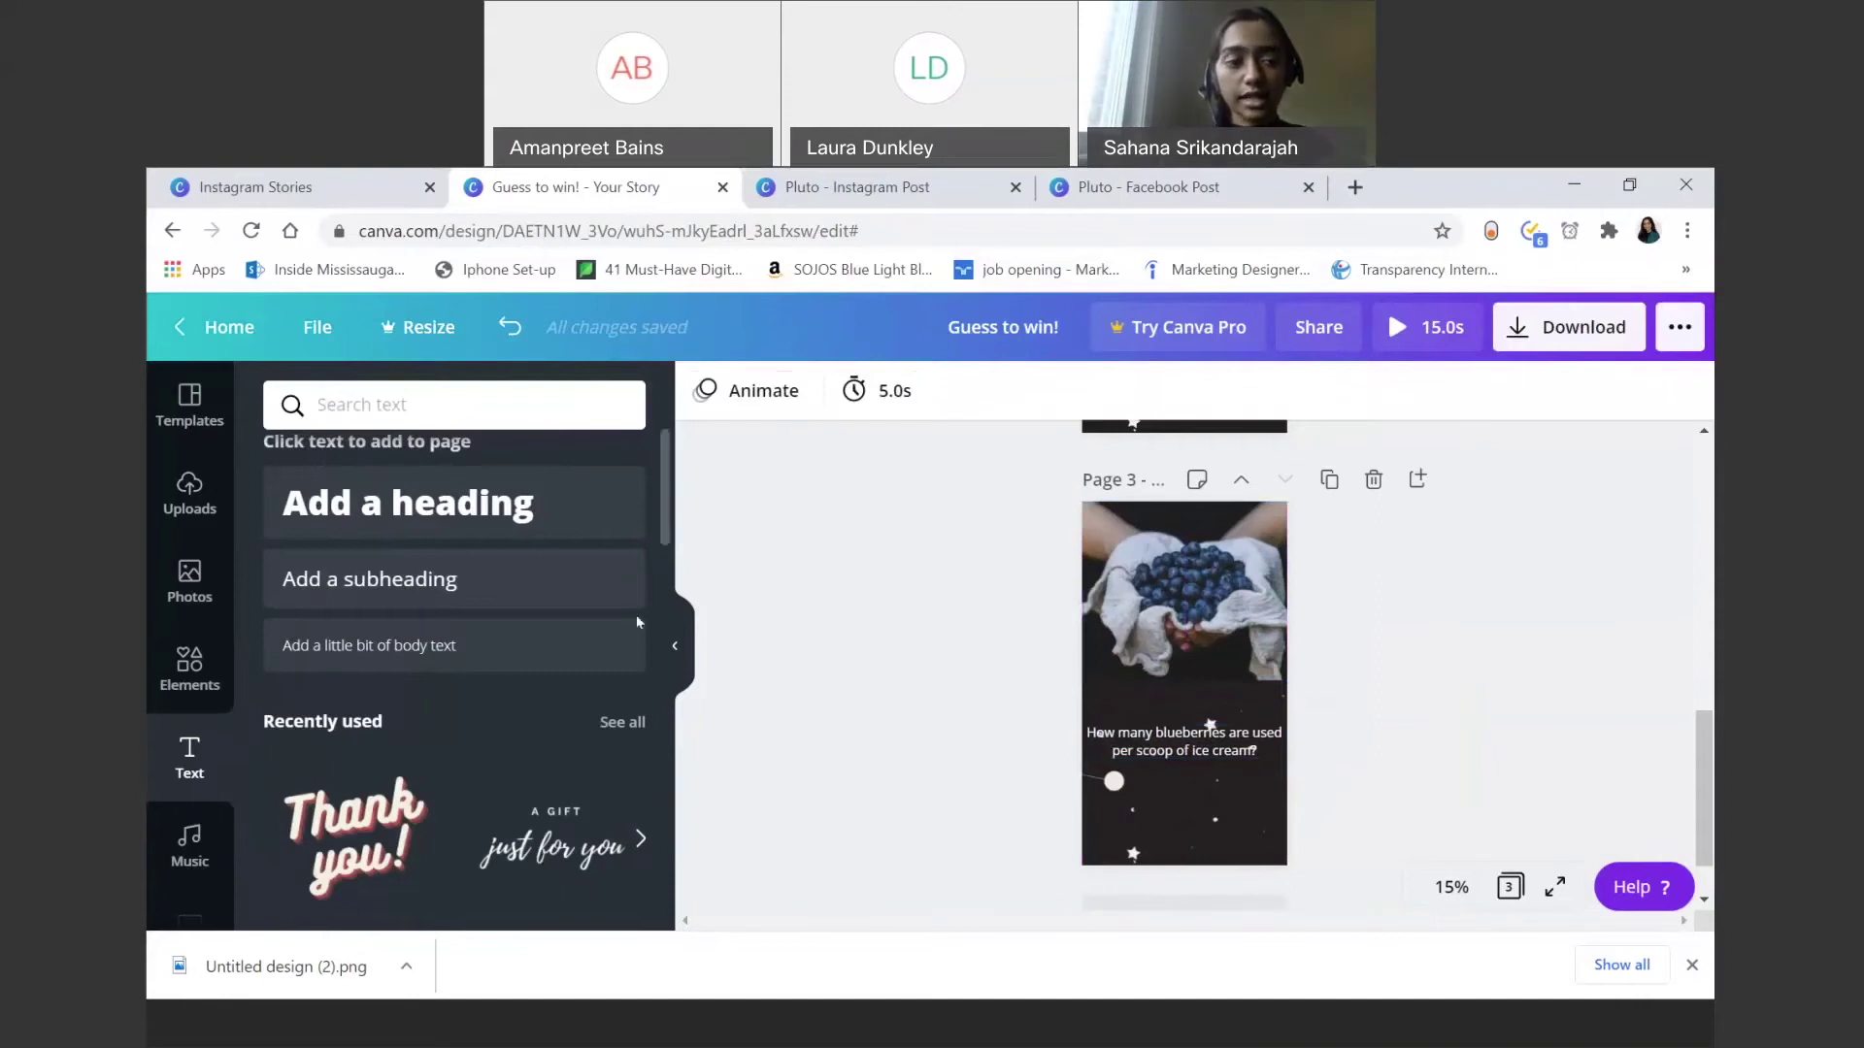
Step: Add a square shape to page 3 and form it into a band slightly wider than the page behind the blueberry question
{"action": "left_click", "coordinate": [183, 660]}
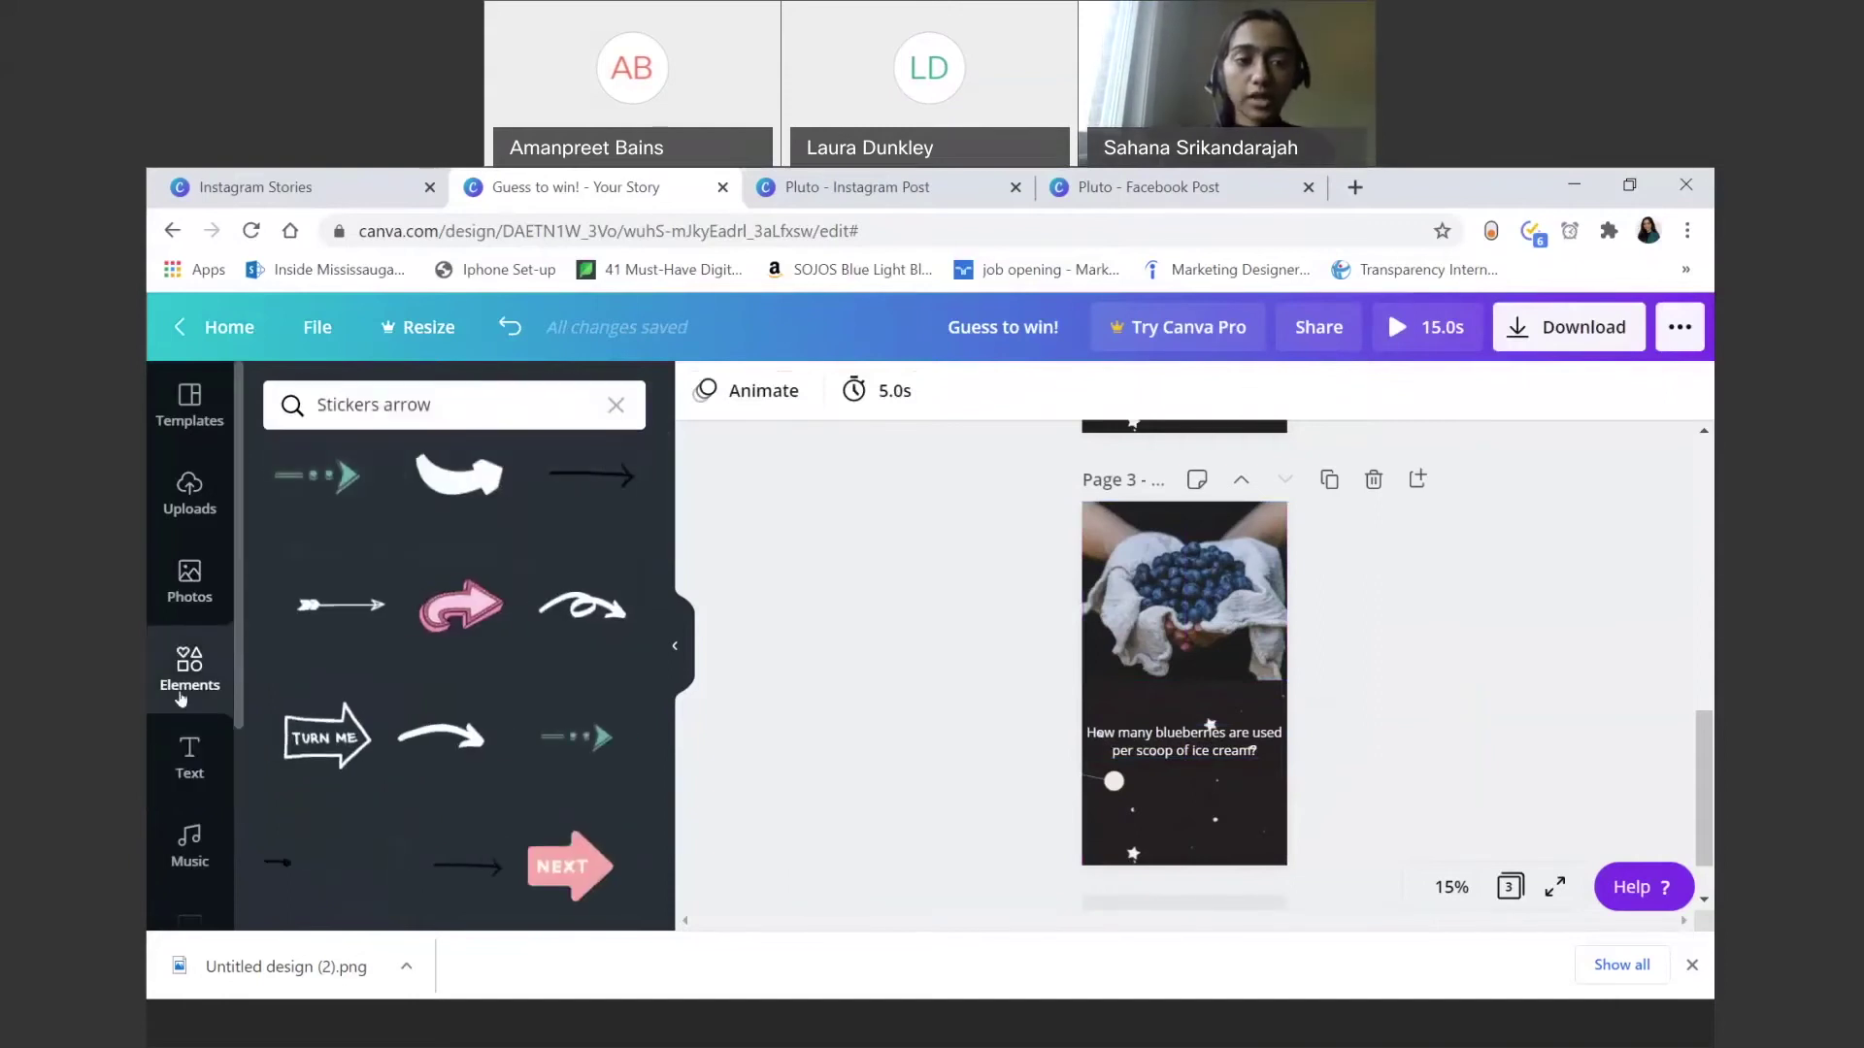
{"action": "left_click", "coordinate": [615, 405]}
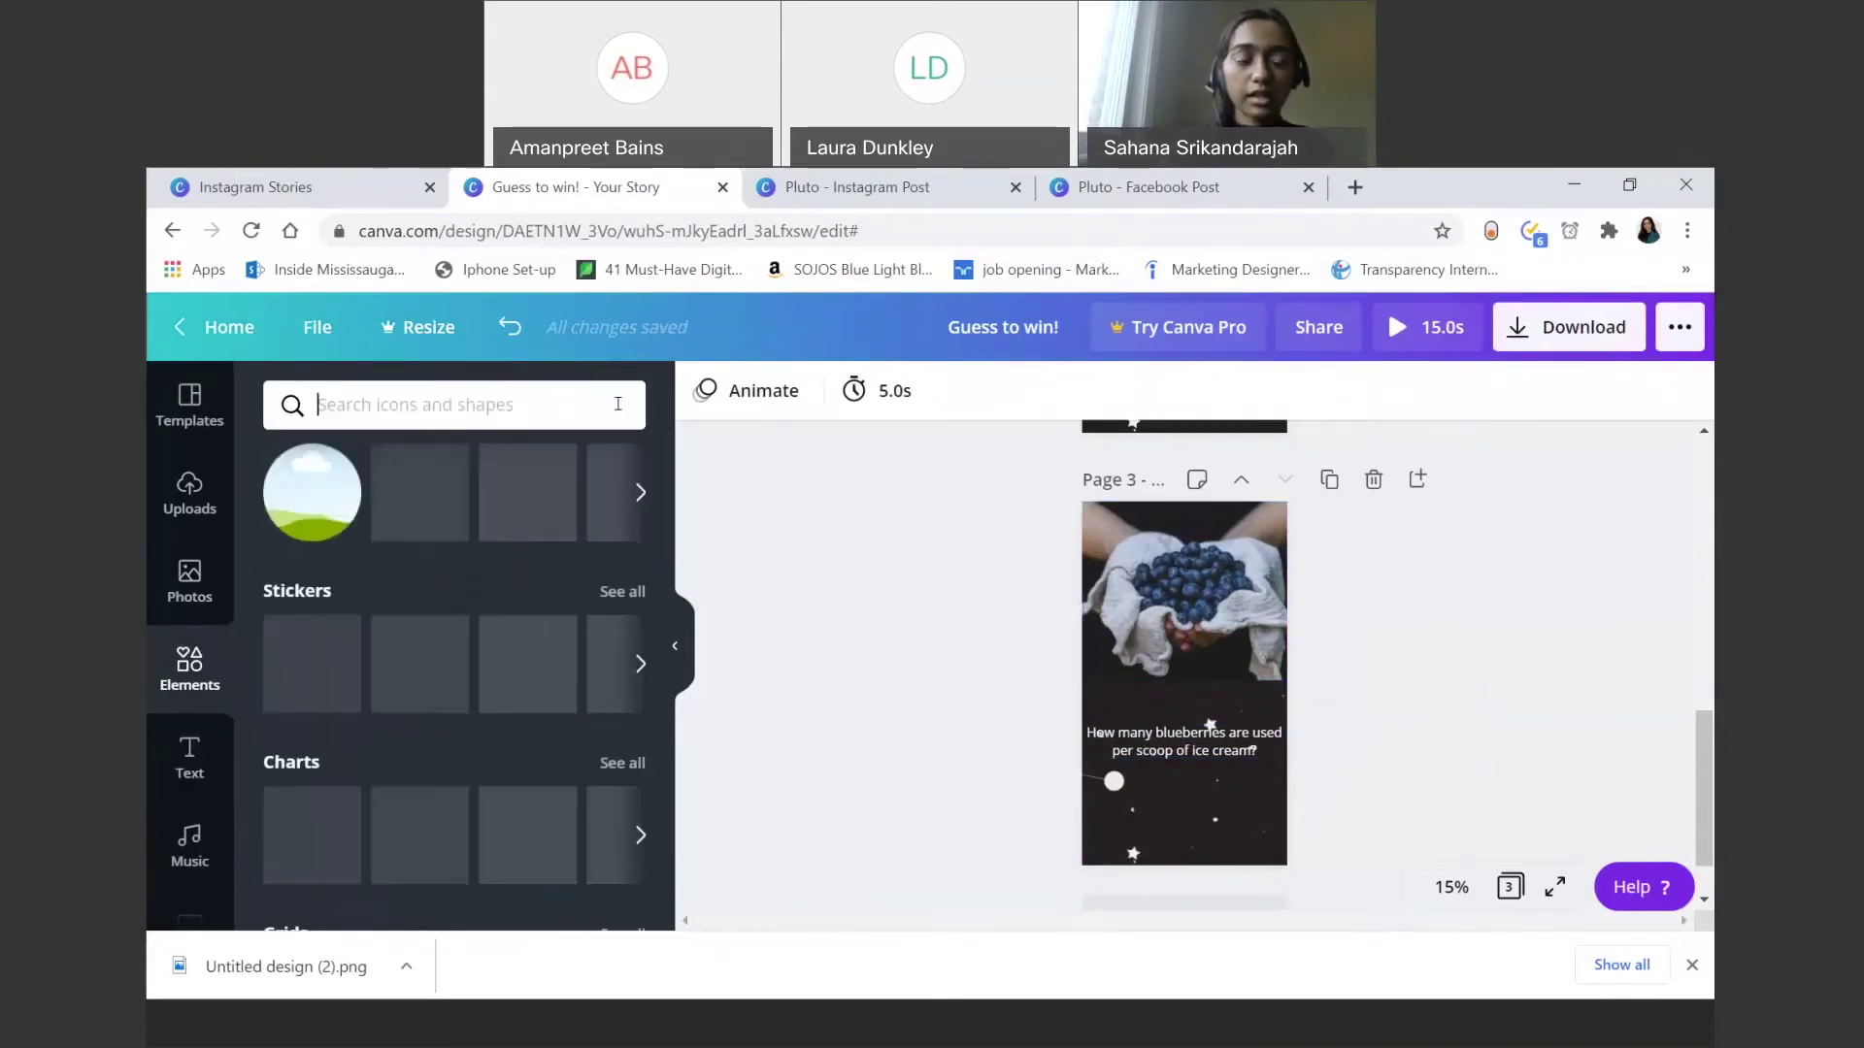
{"action": "scroll", "coordinate": [442, 606], "scroll_direction": "up", "scroll_amount": 1}
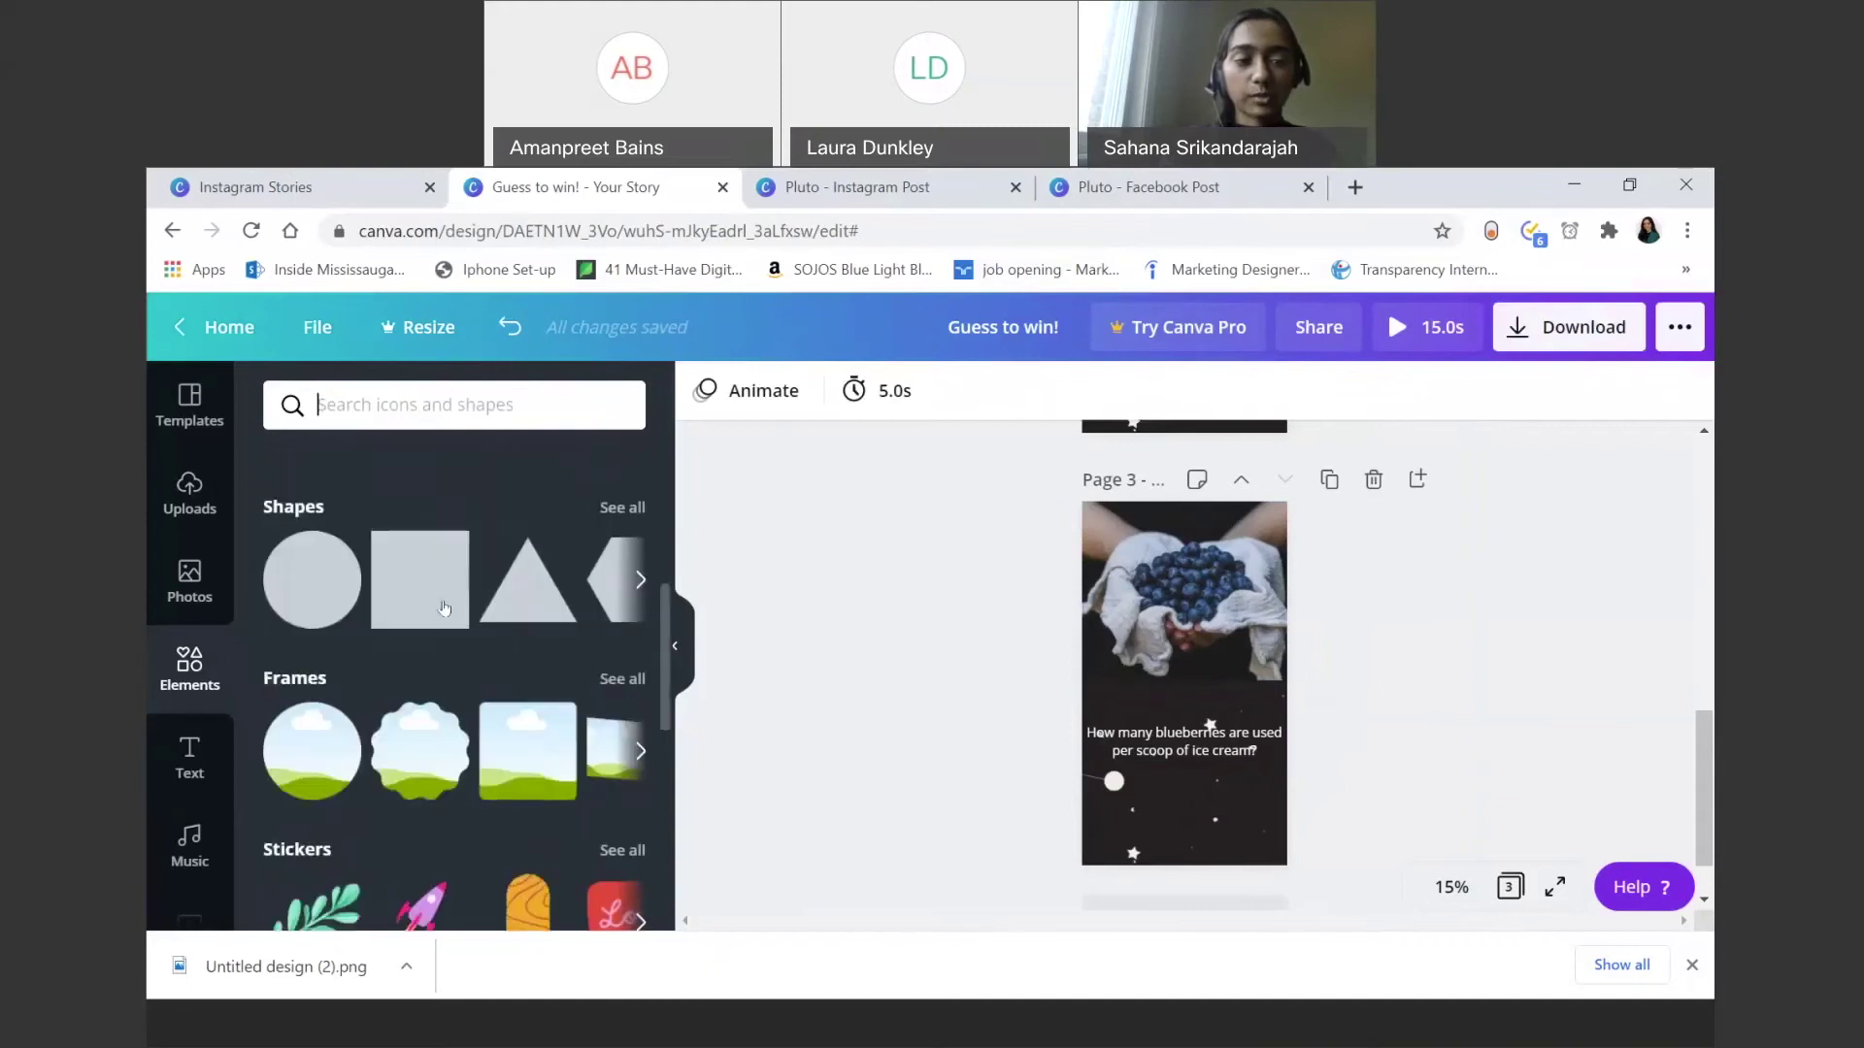
{"action": "left_click", "coordinate": [400, 595]}
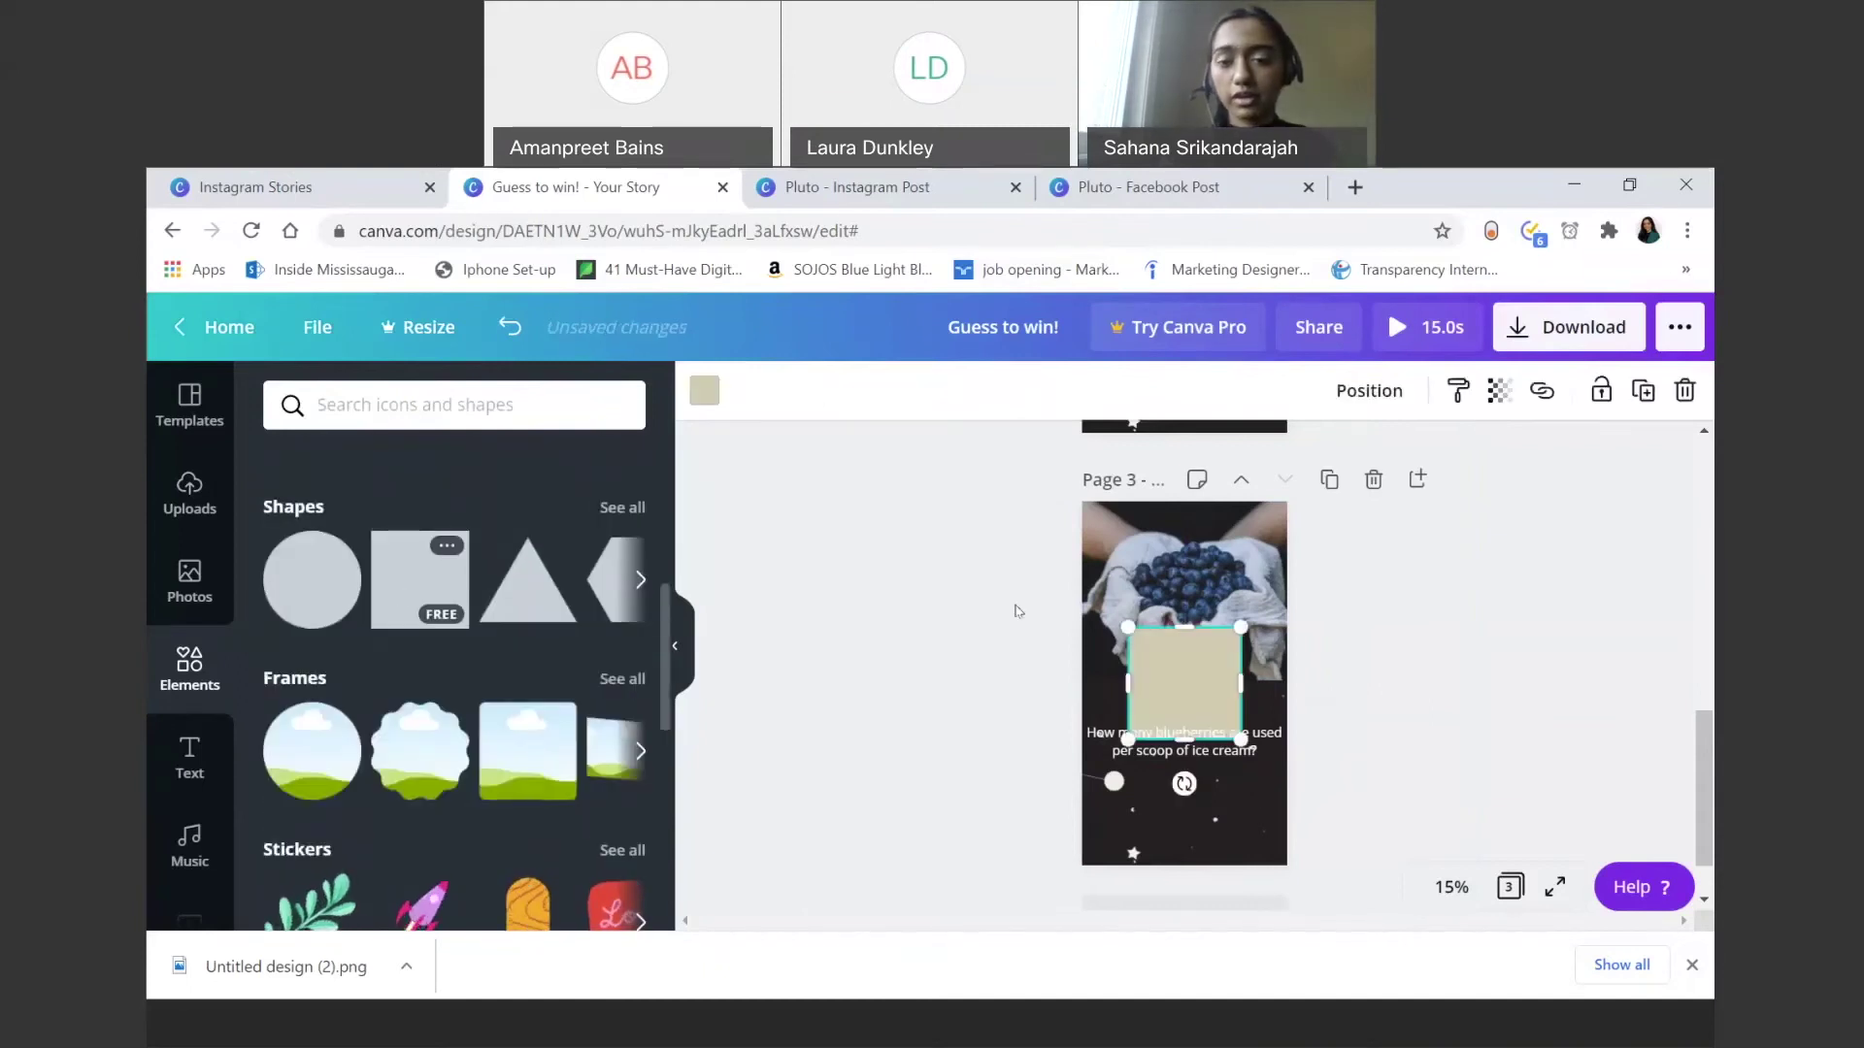
{"action": "left_click_drag", "start_coordinate": [1174, 647], "coordinate": [1296, 761]}
{"action": "left_click_drag", "start_coordinate": [1178, 822], "coordinate": [1170, 779]}
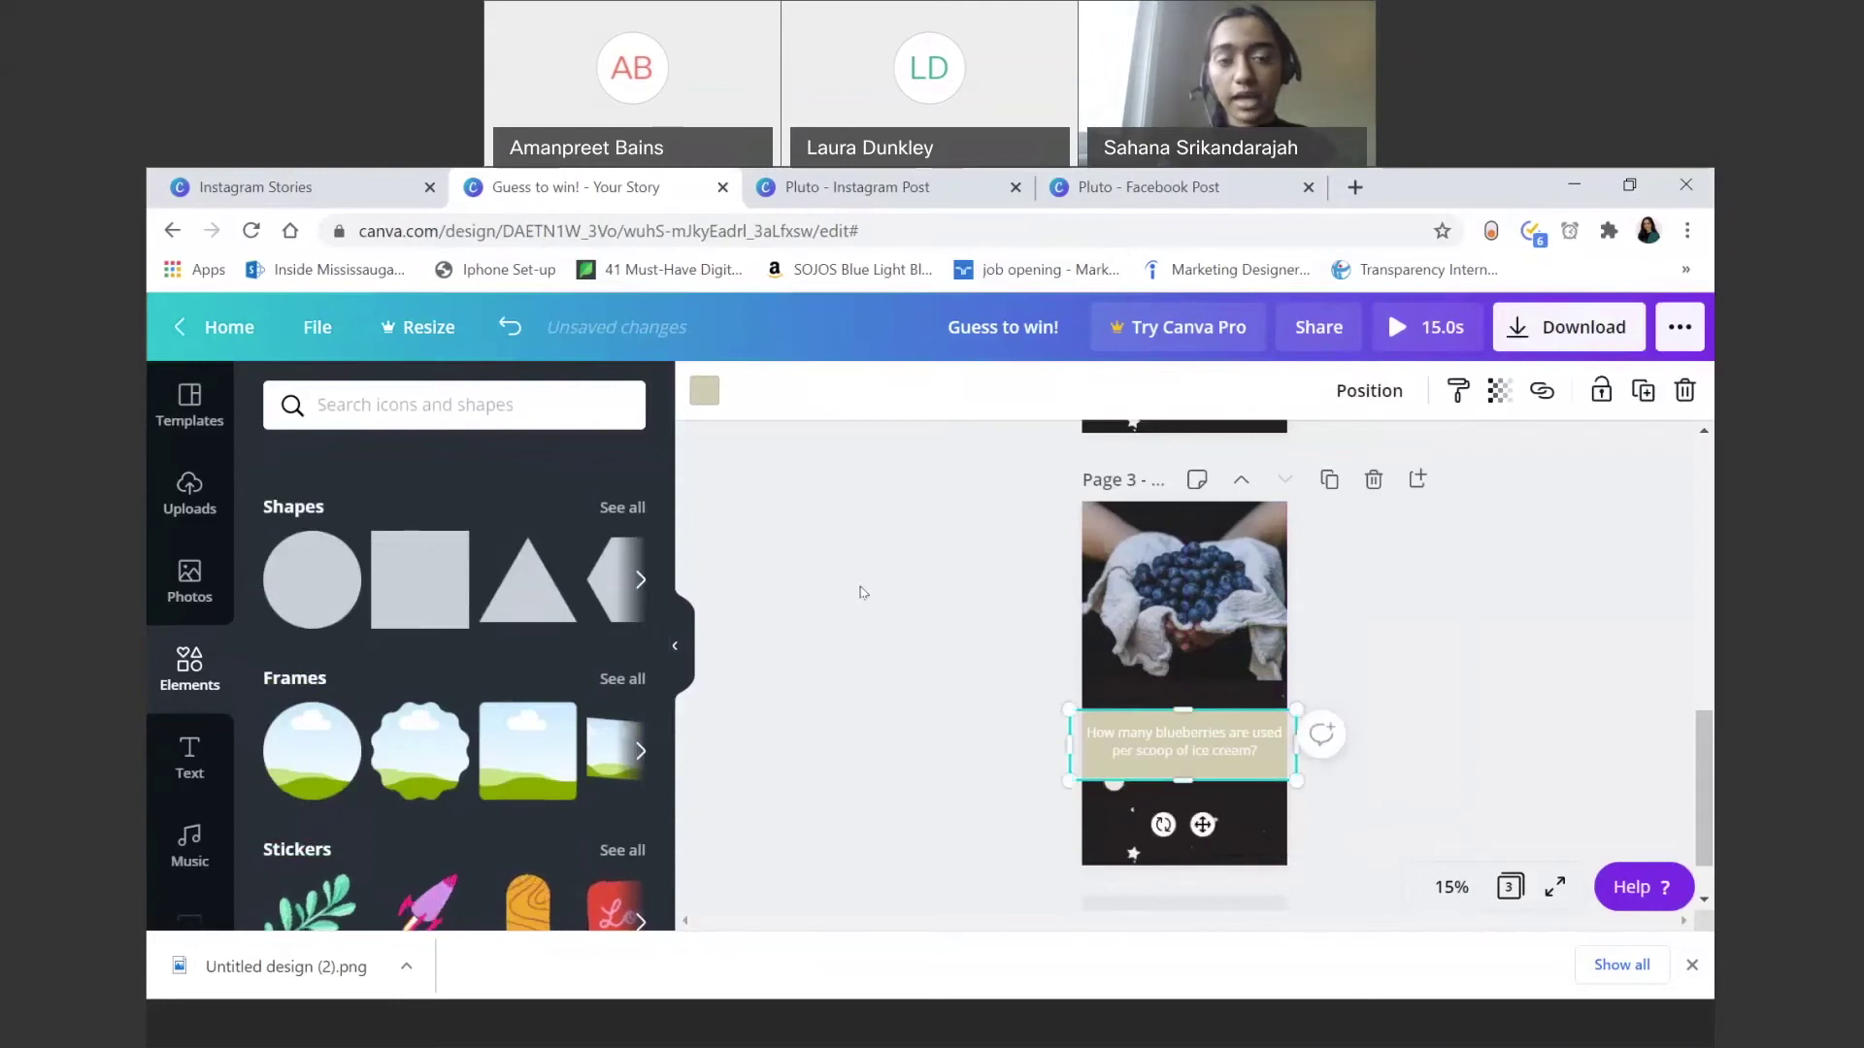
Step: Recolor the band behind the question with the grayish-brown swatch from the photo colors
{"action": "left_click", "coordinate": [715, 388]}
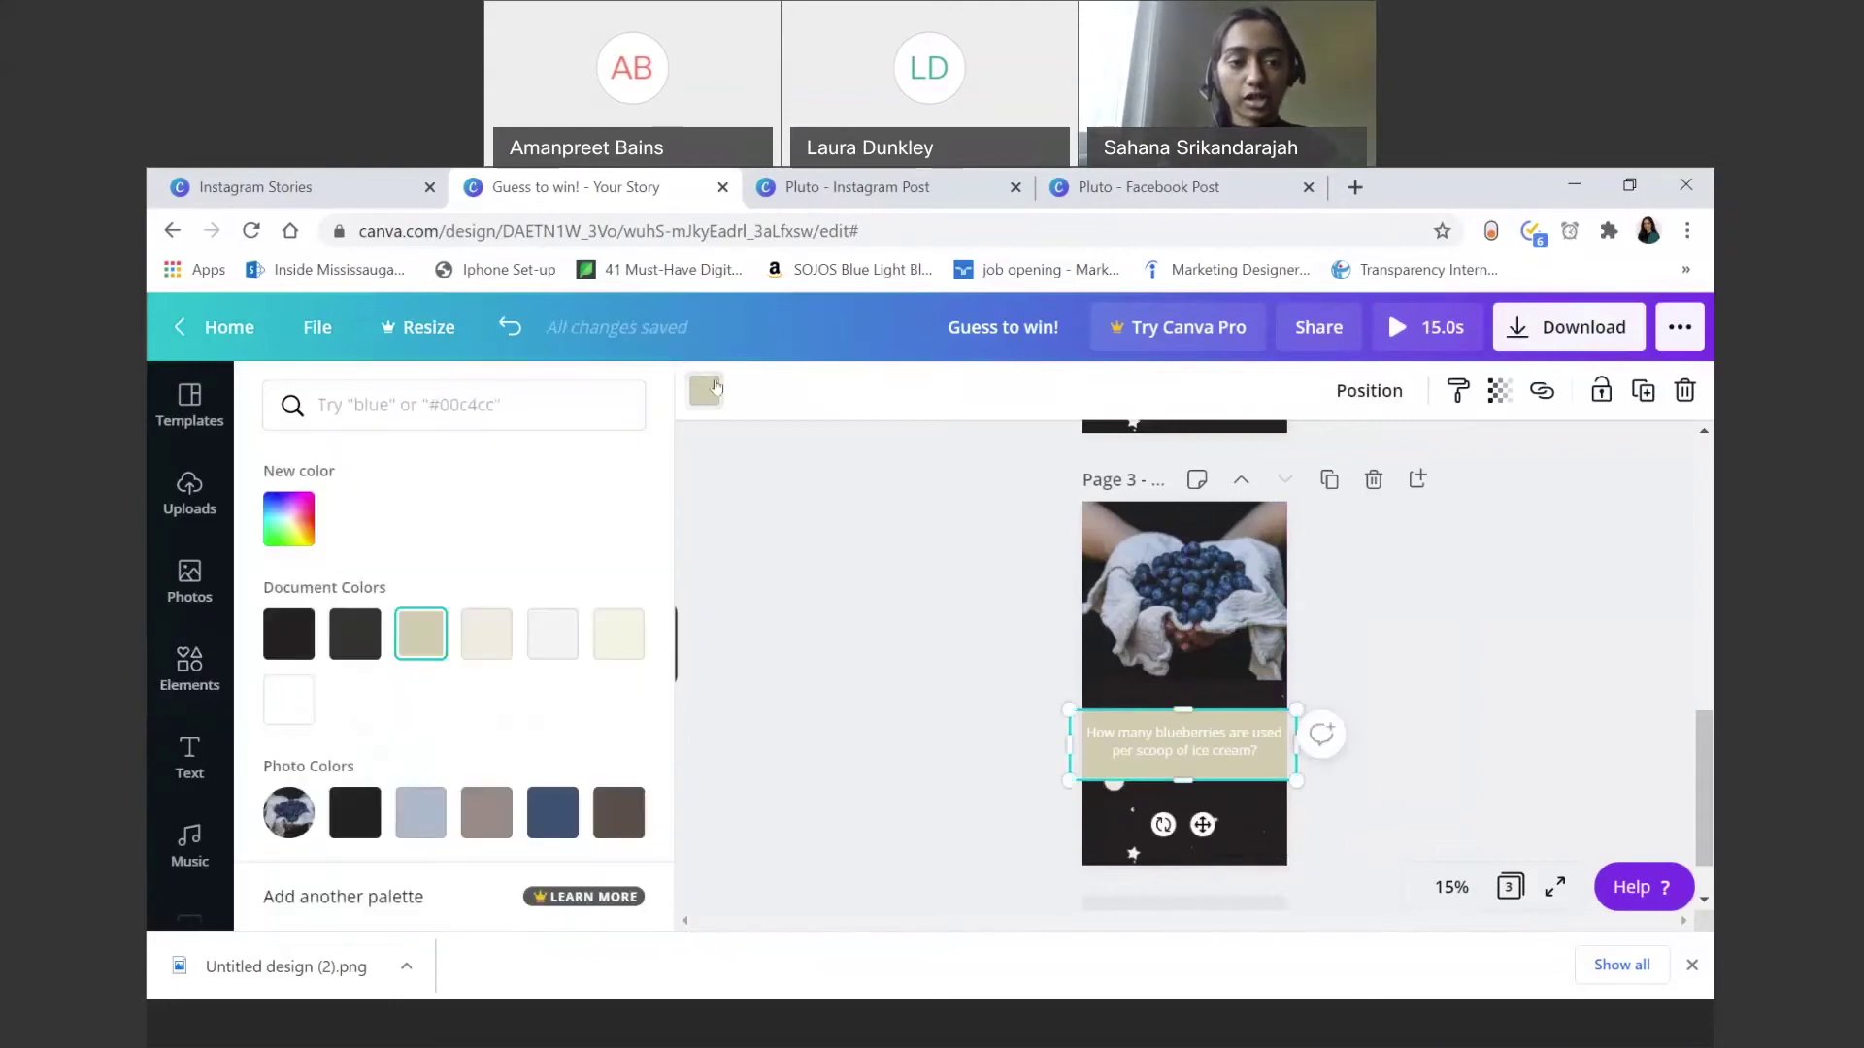
{"action": "scroll", "coordinate": [550, 703], "scroll_direction": "down", "scroll_amount": 1}
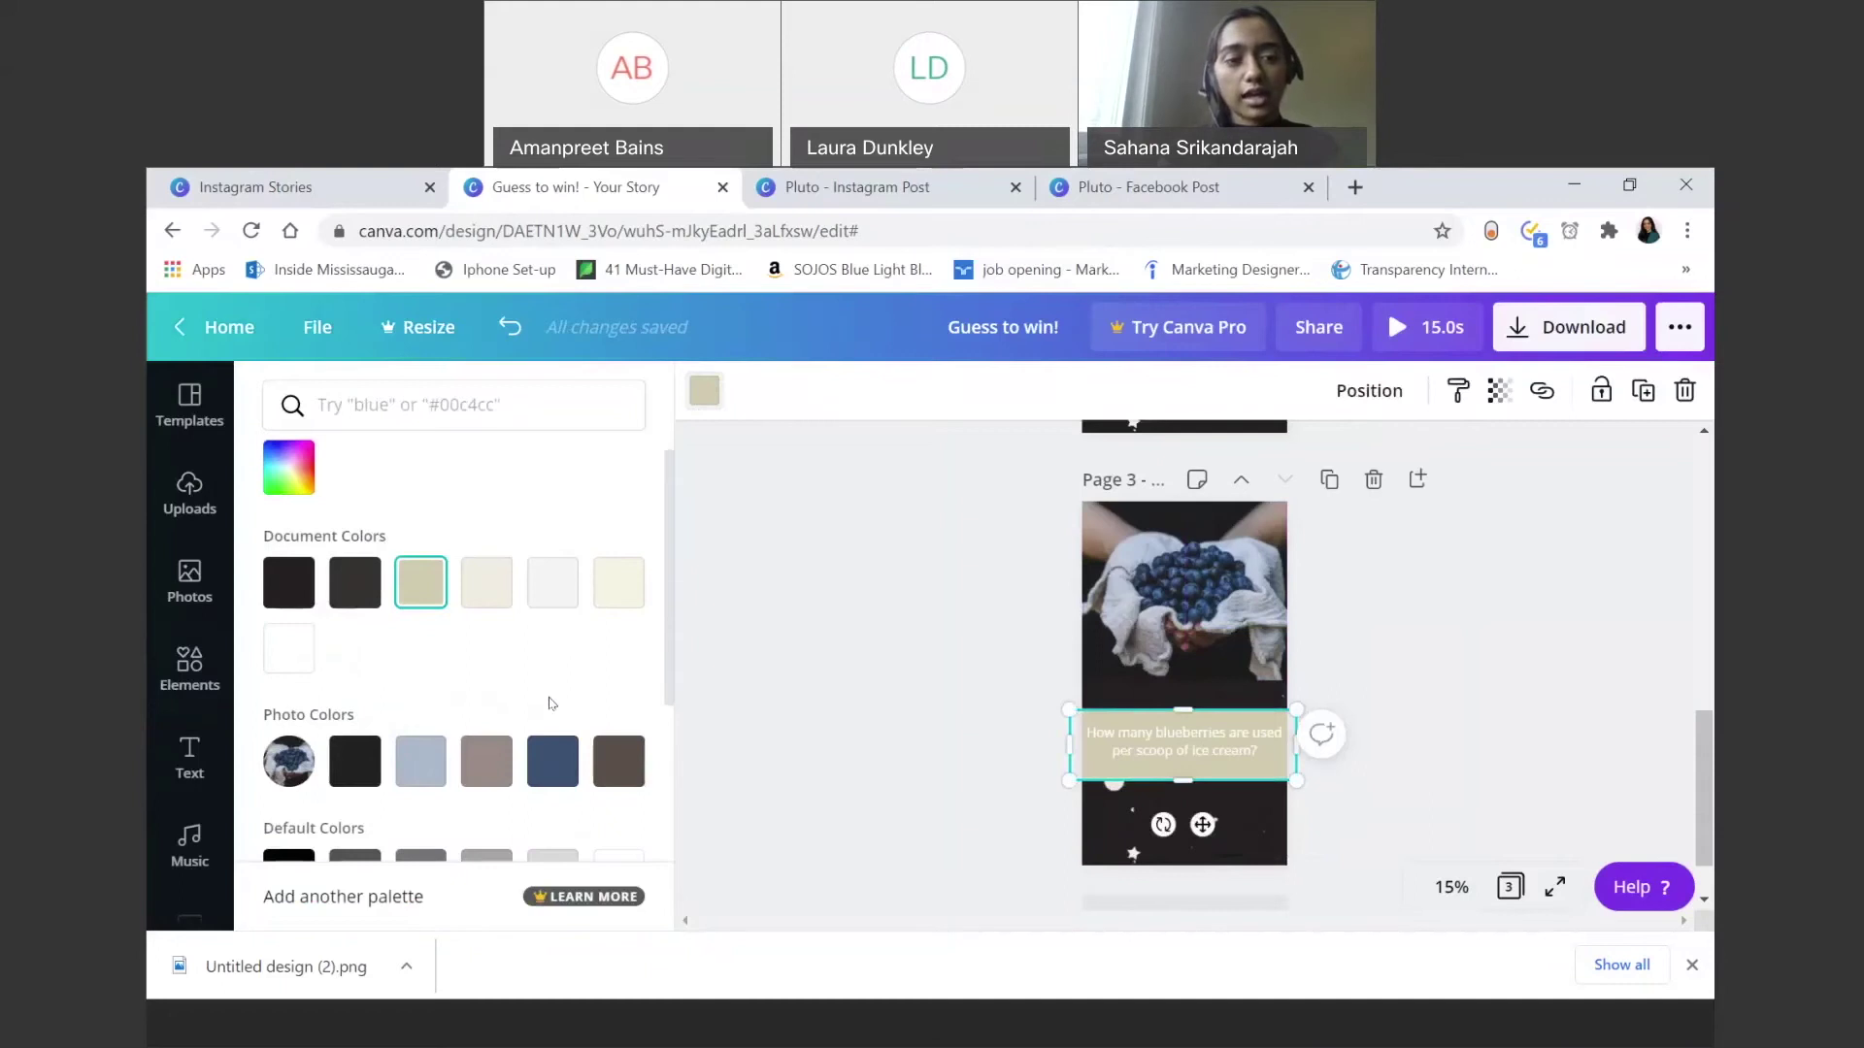
{"action": "left_click", "coordinate": [550, 603]}
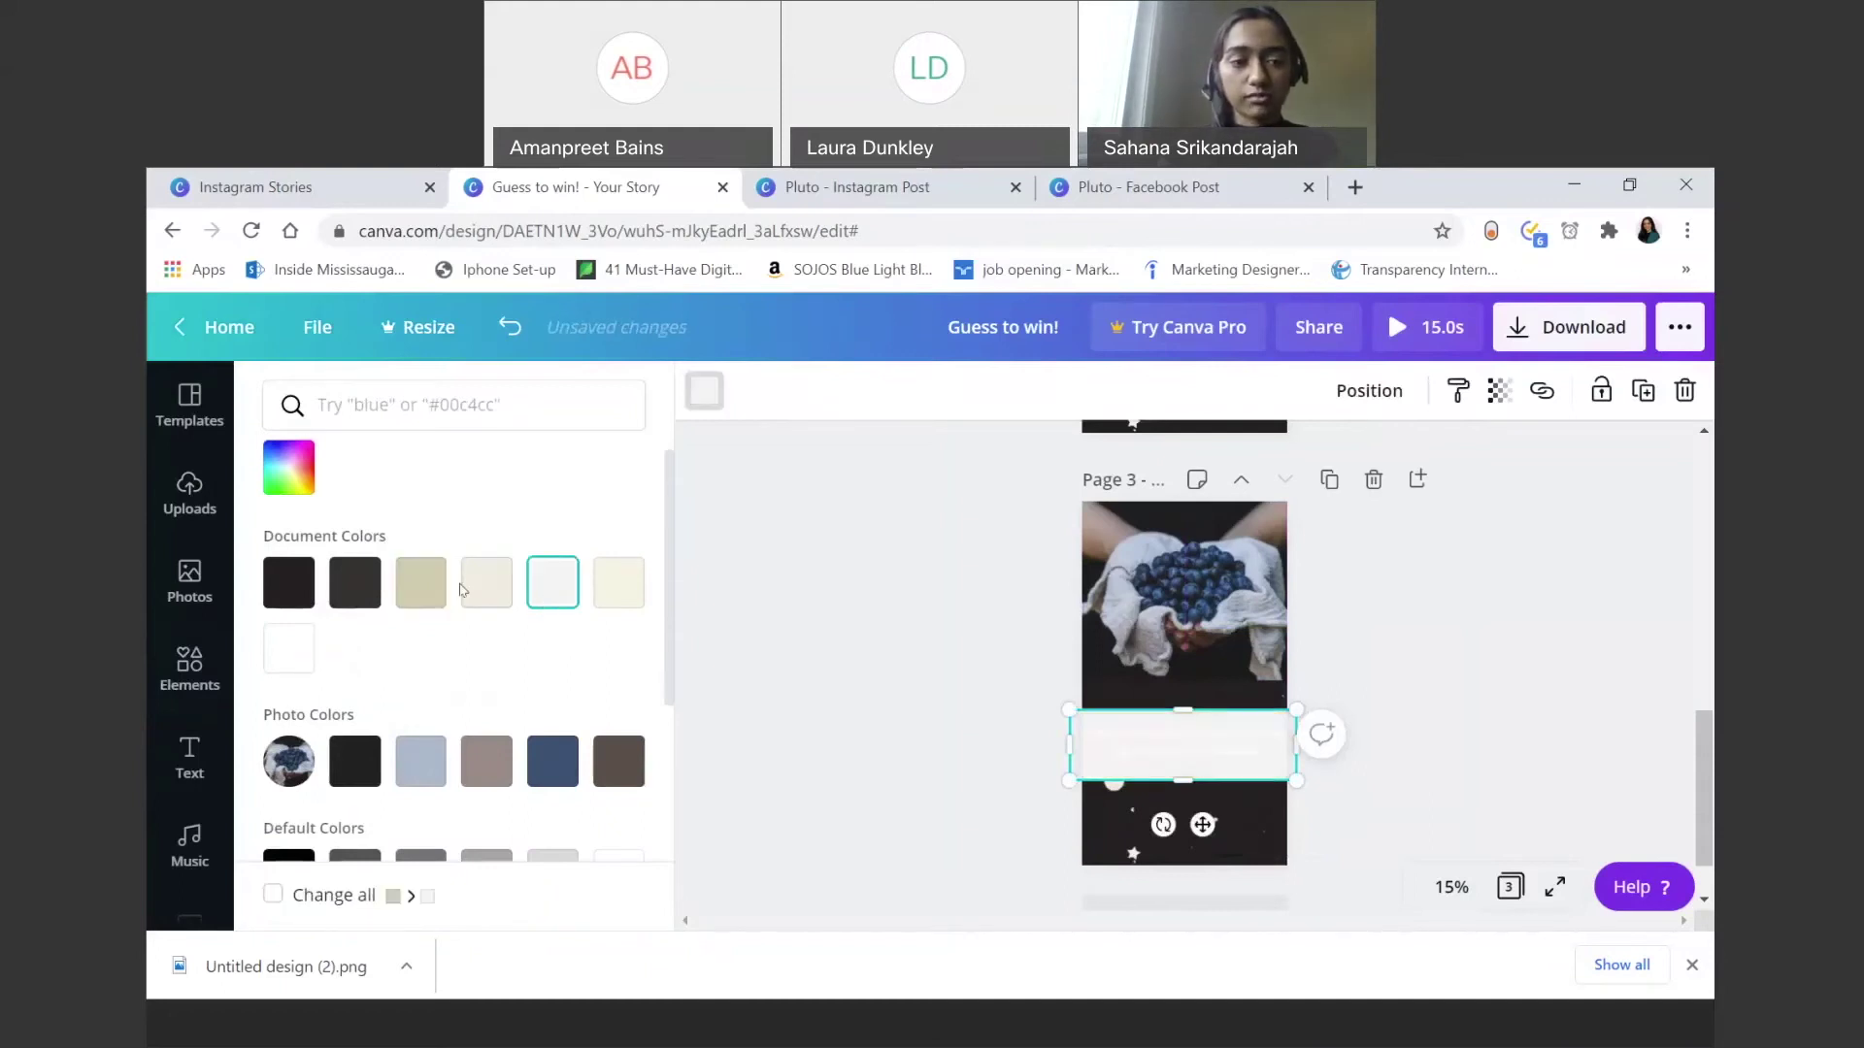
{"action": "left_click", "coordinate": [421, 585]}
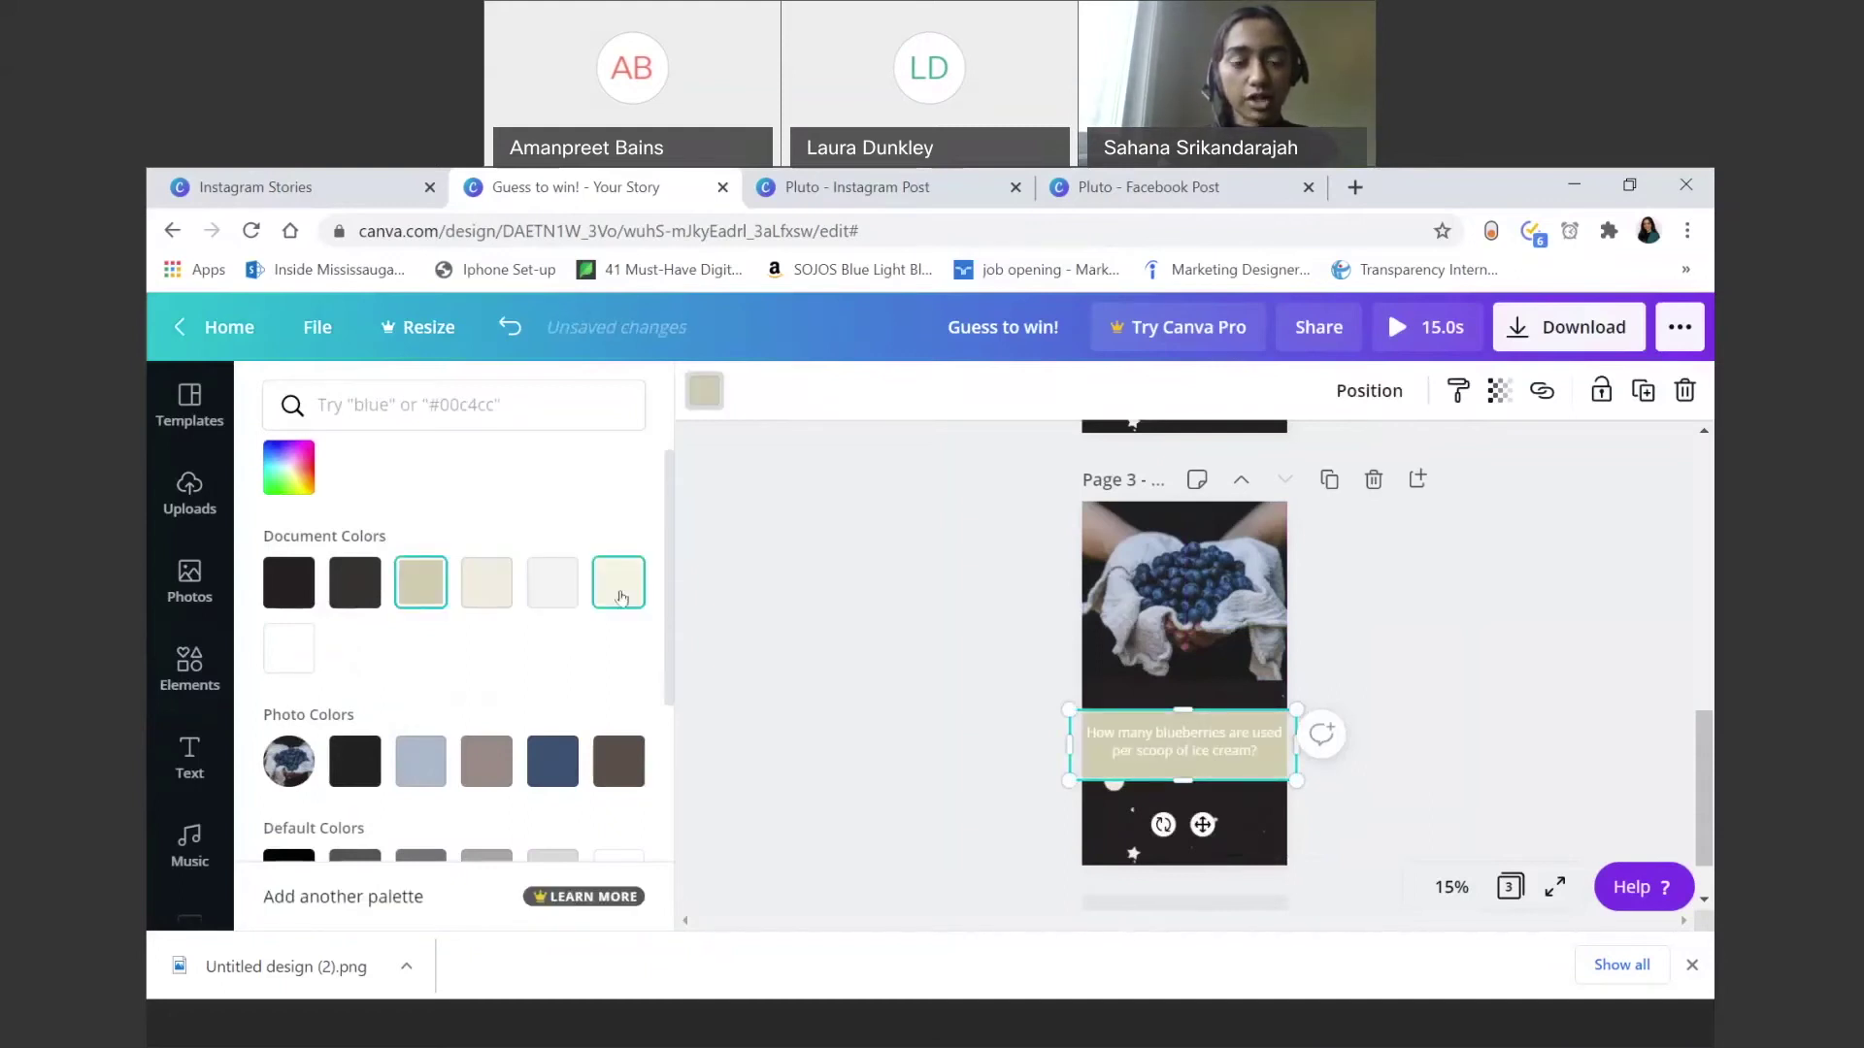
{"action": "left_click", "coordinate": [505, 766]}
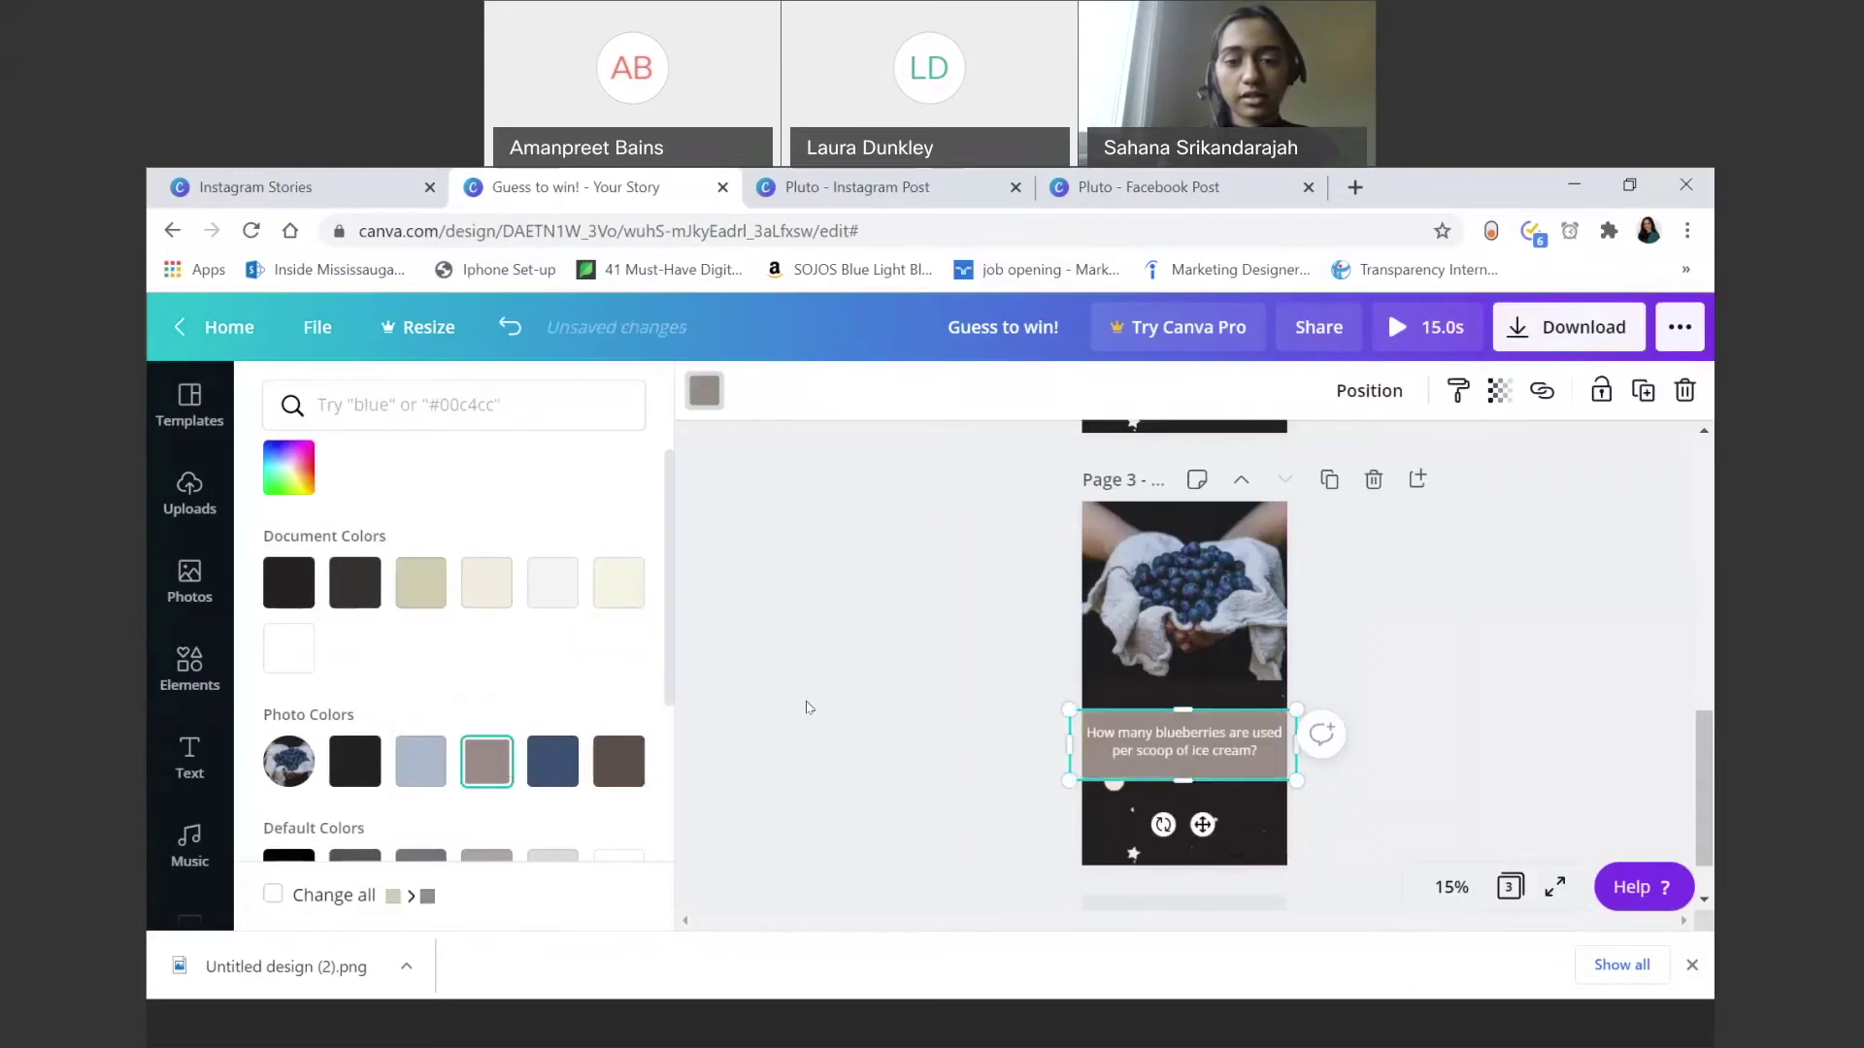
{"action": "left_click", "coordinate": [1194, 750]}
{"action": "left_click", "coordinate": [1193, 751]}
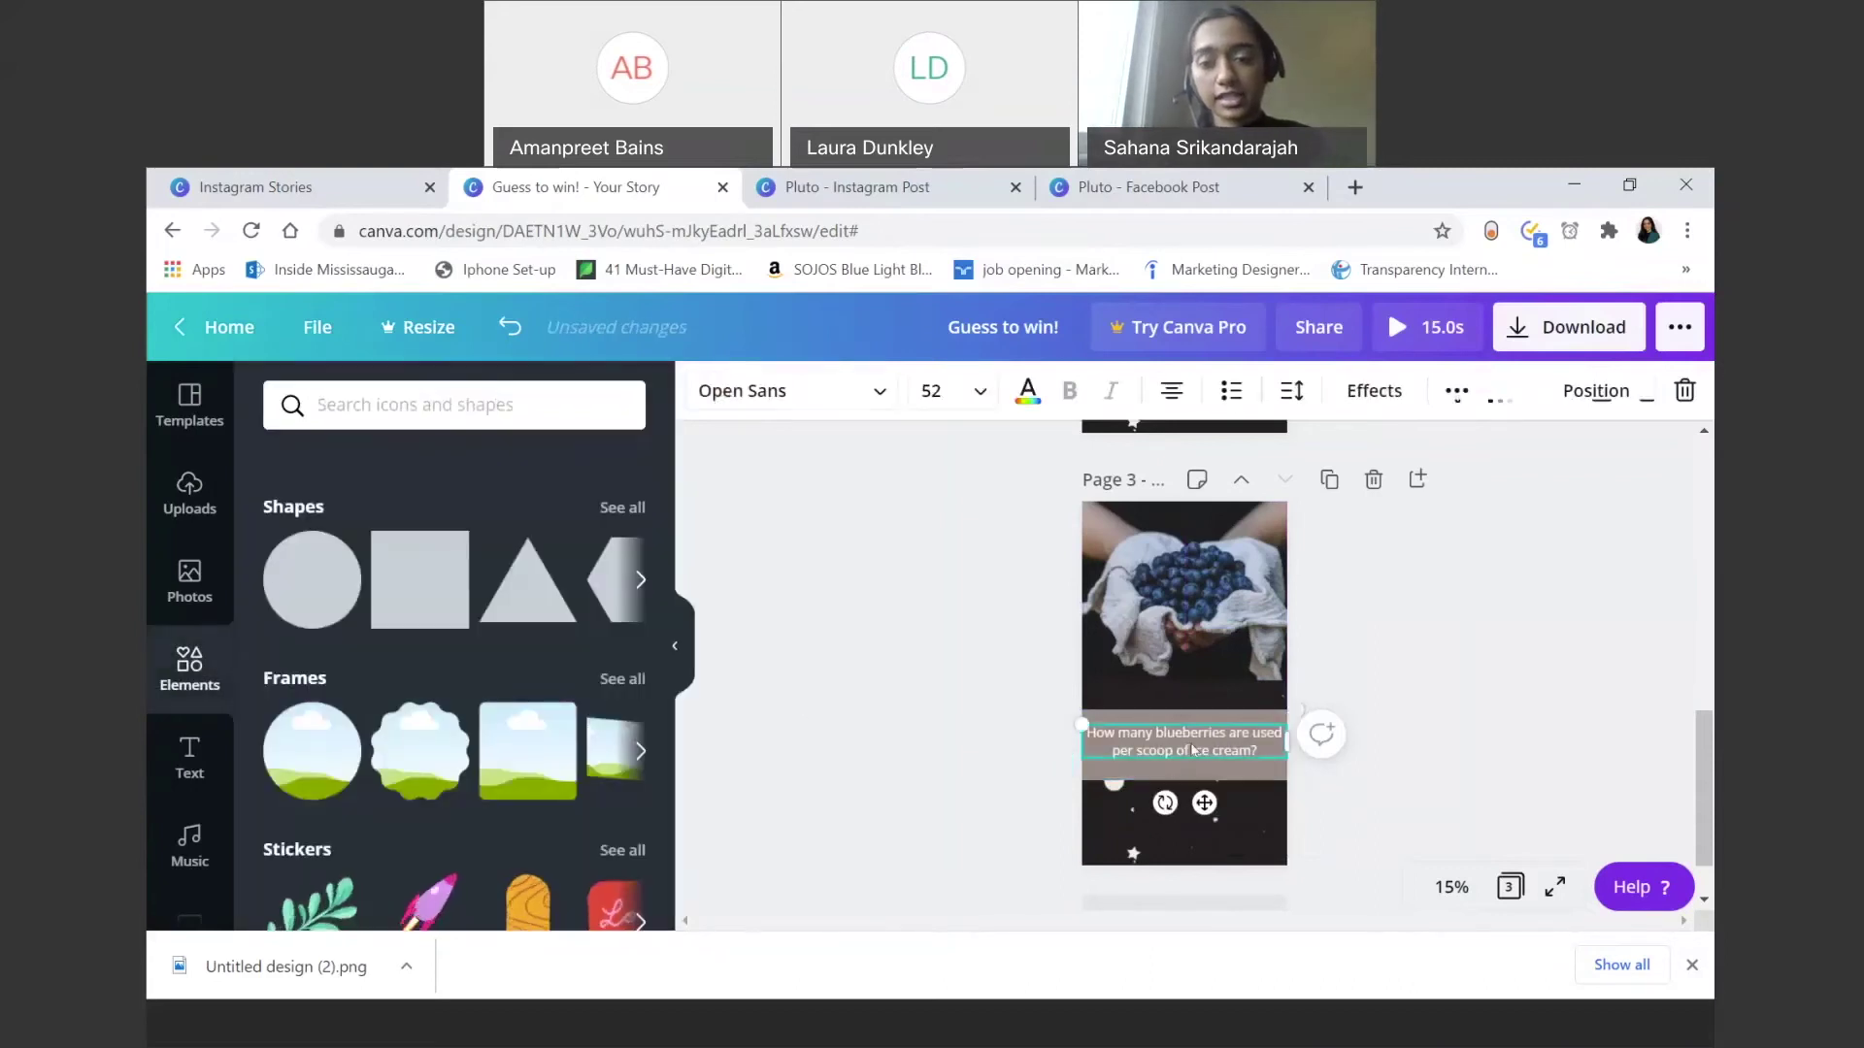
{"action": "left_click", "coordinate": [948, 698]}
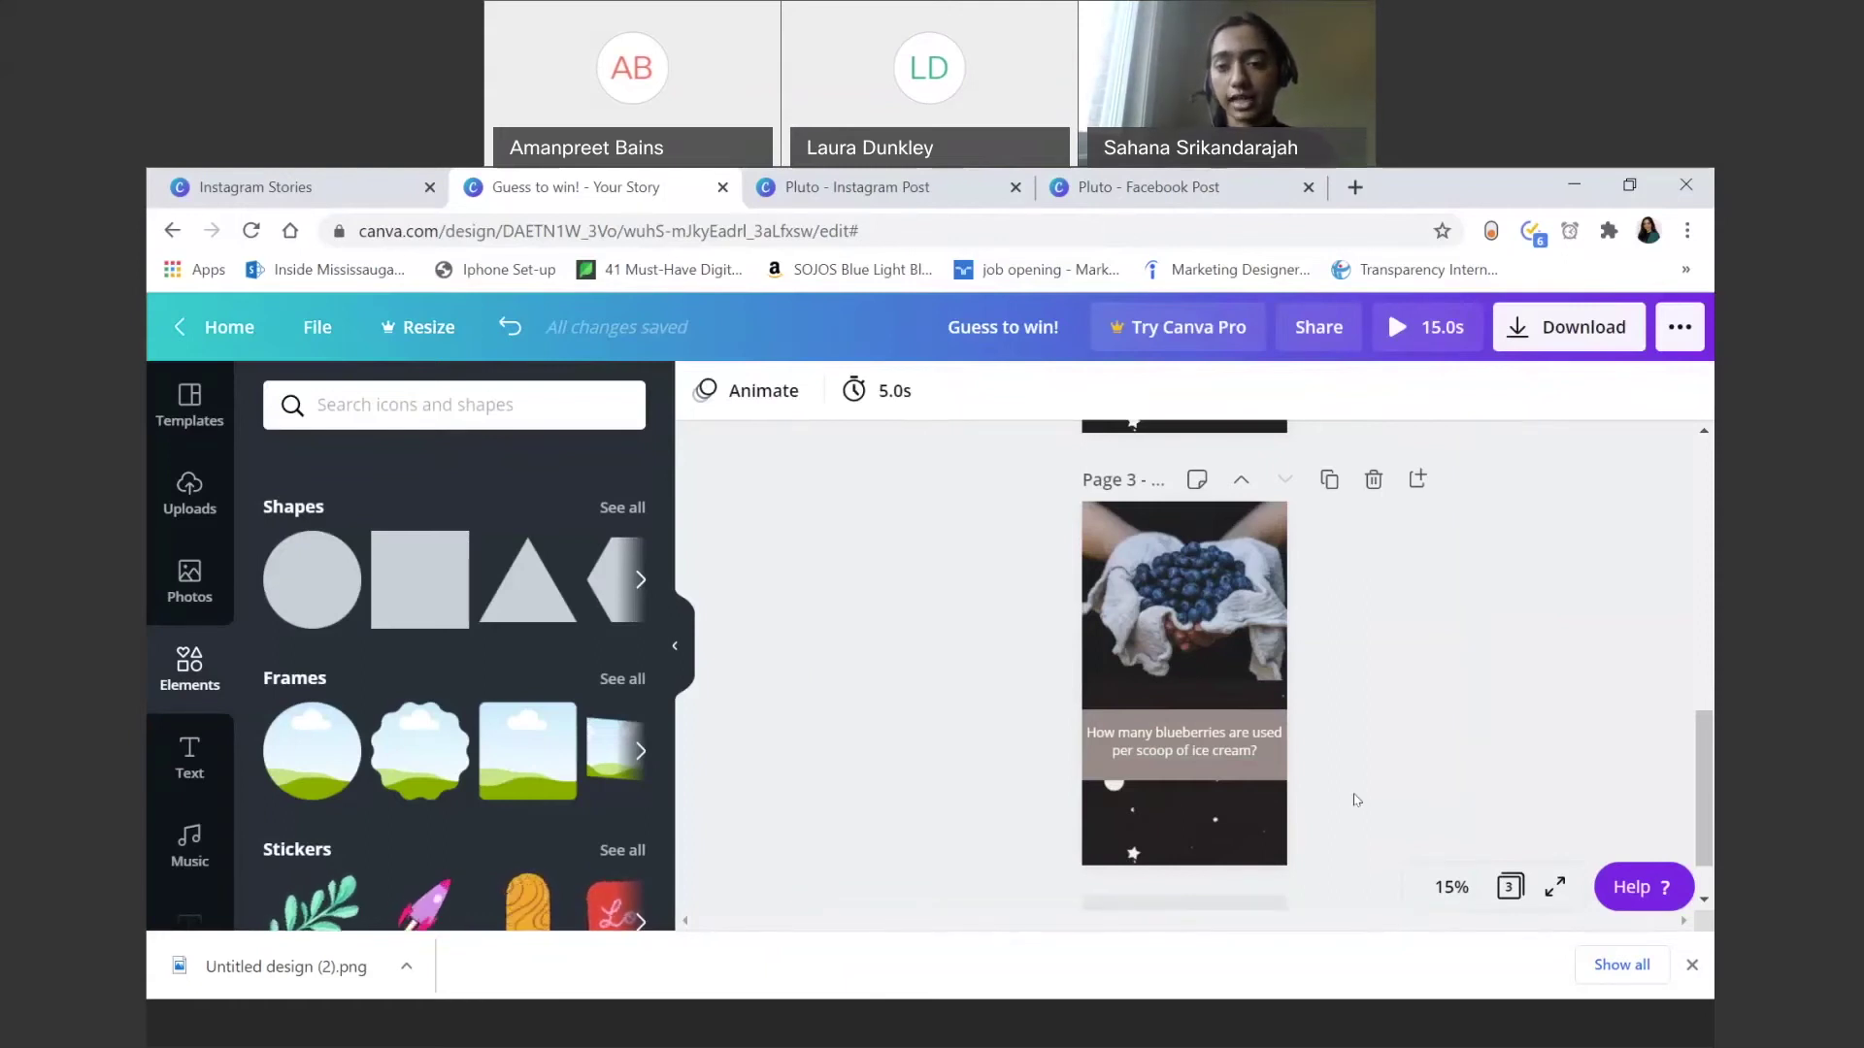
Step: Review the story's three pages in order, then view them again at 10% zoom
{"action": "scroll", "coordinate": [1201, 651], "scroll_direction": "up", "scroll_amount": 1}
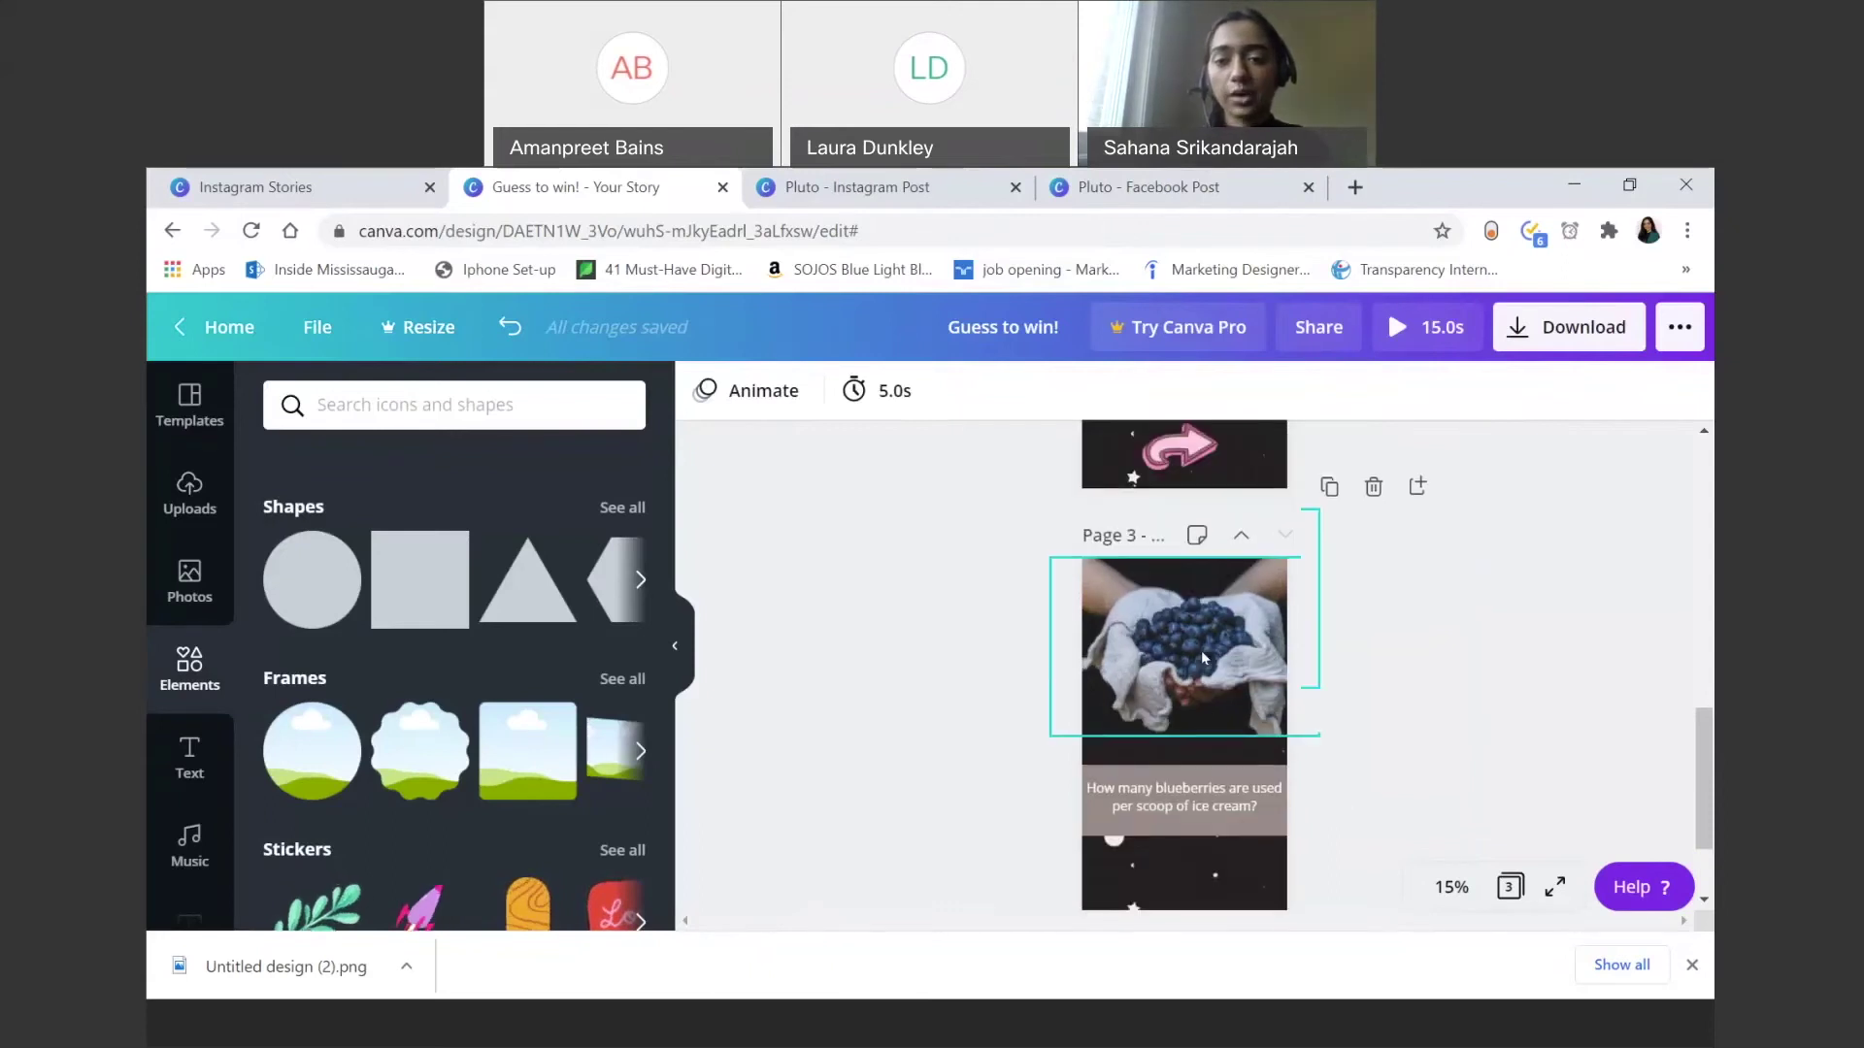
{"action": "scroll", "coordinate": [1202, 650], "scroll_direction": "up", "scroll_amount": 5}
{"action": "scroll", "coordinate": [1200, 659], "scroll_direction": "up", "scroll_amount": 3}
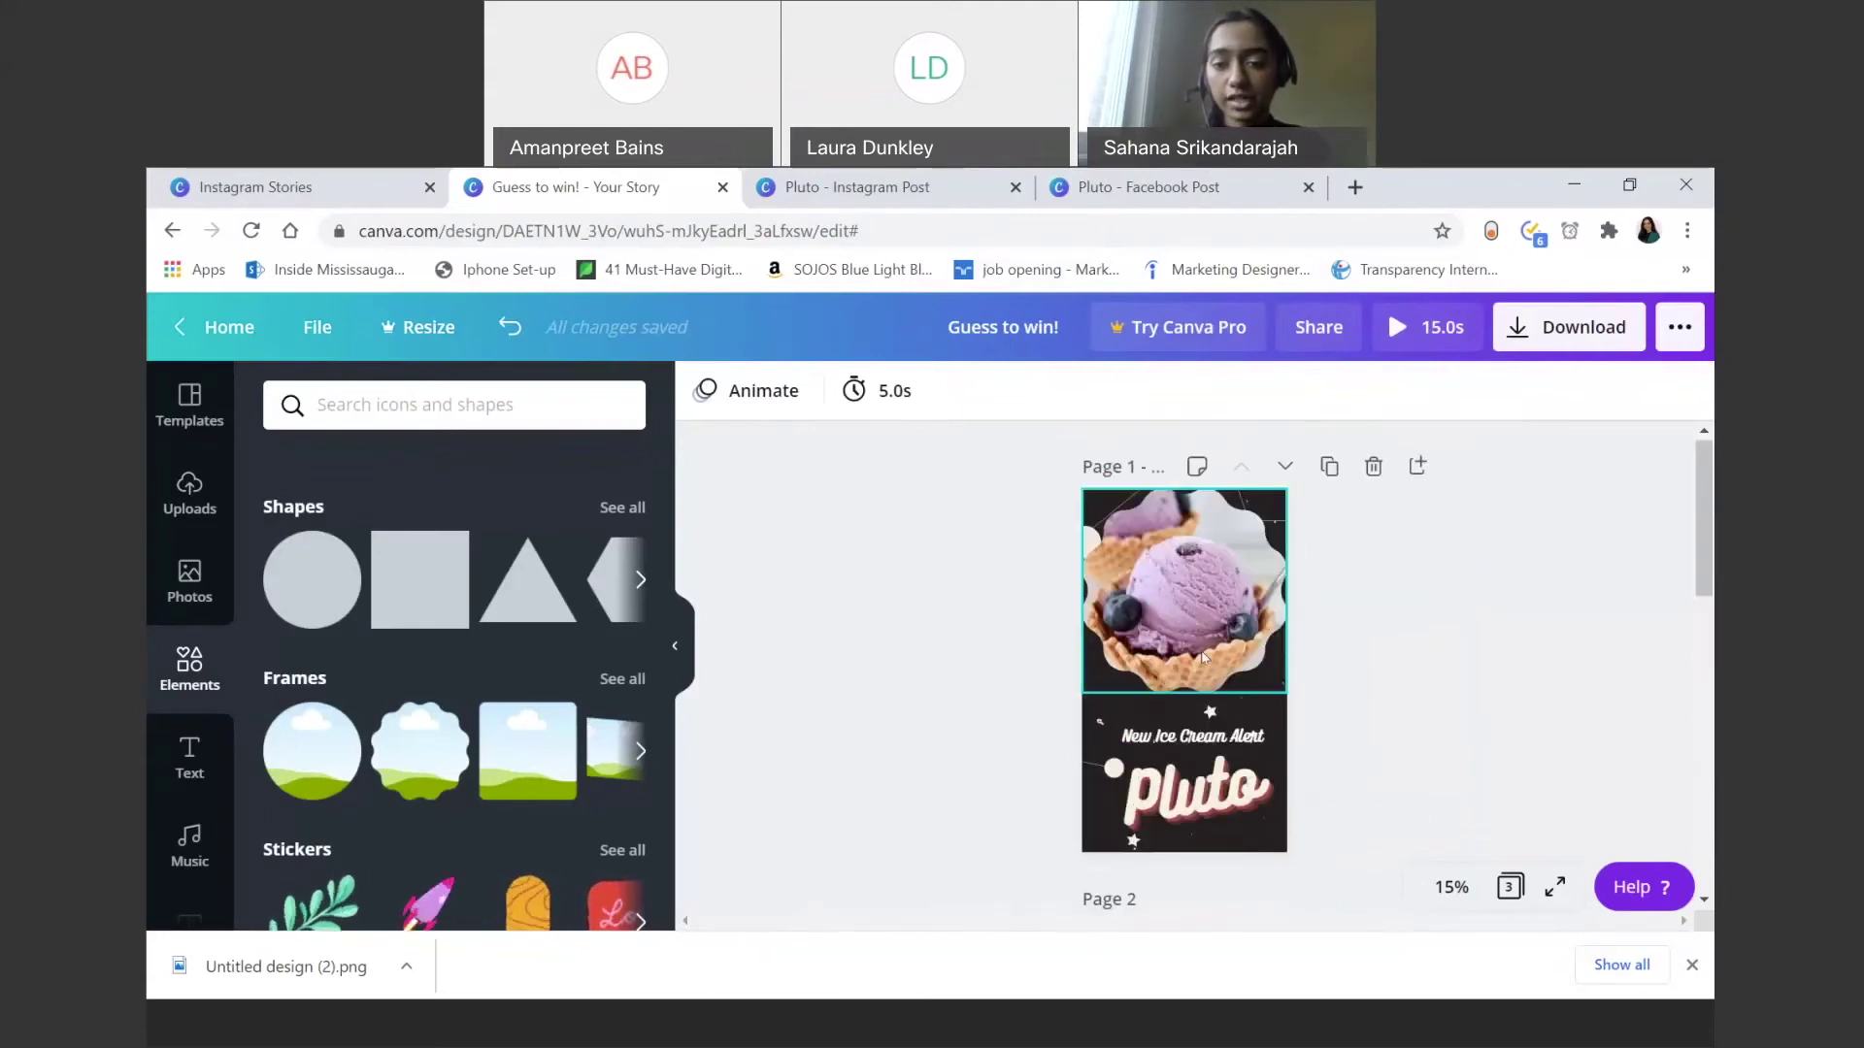
{"action": "scroll", "coordinate": [1204, 656], "scroll_direction": "down", "scroll_amount": 5}
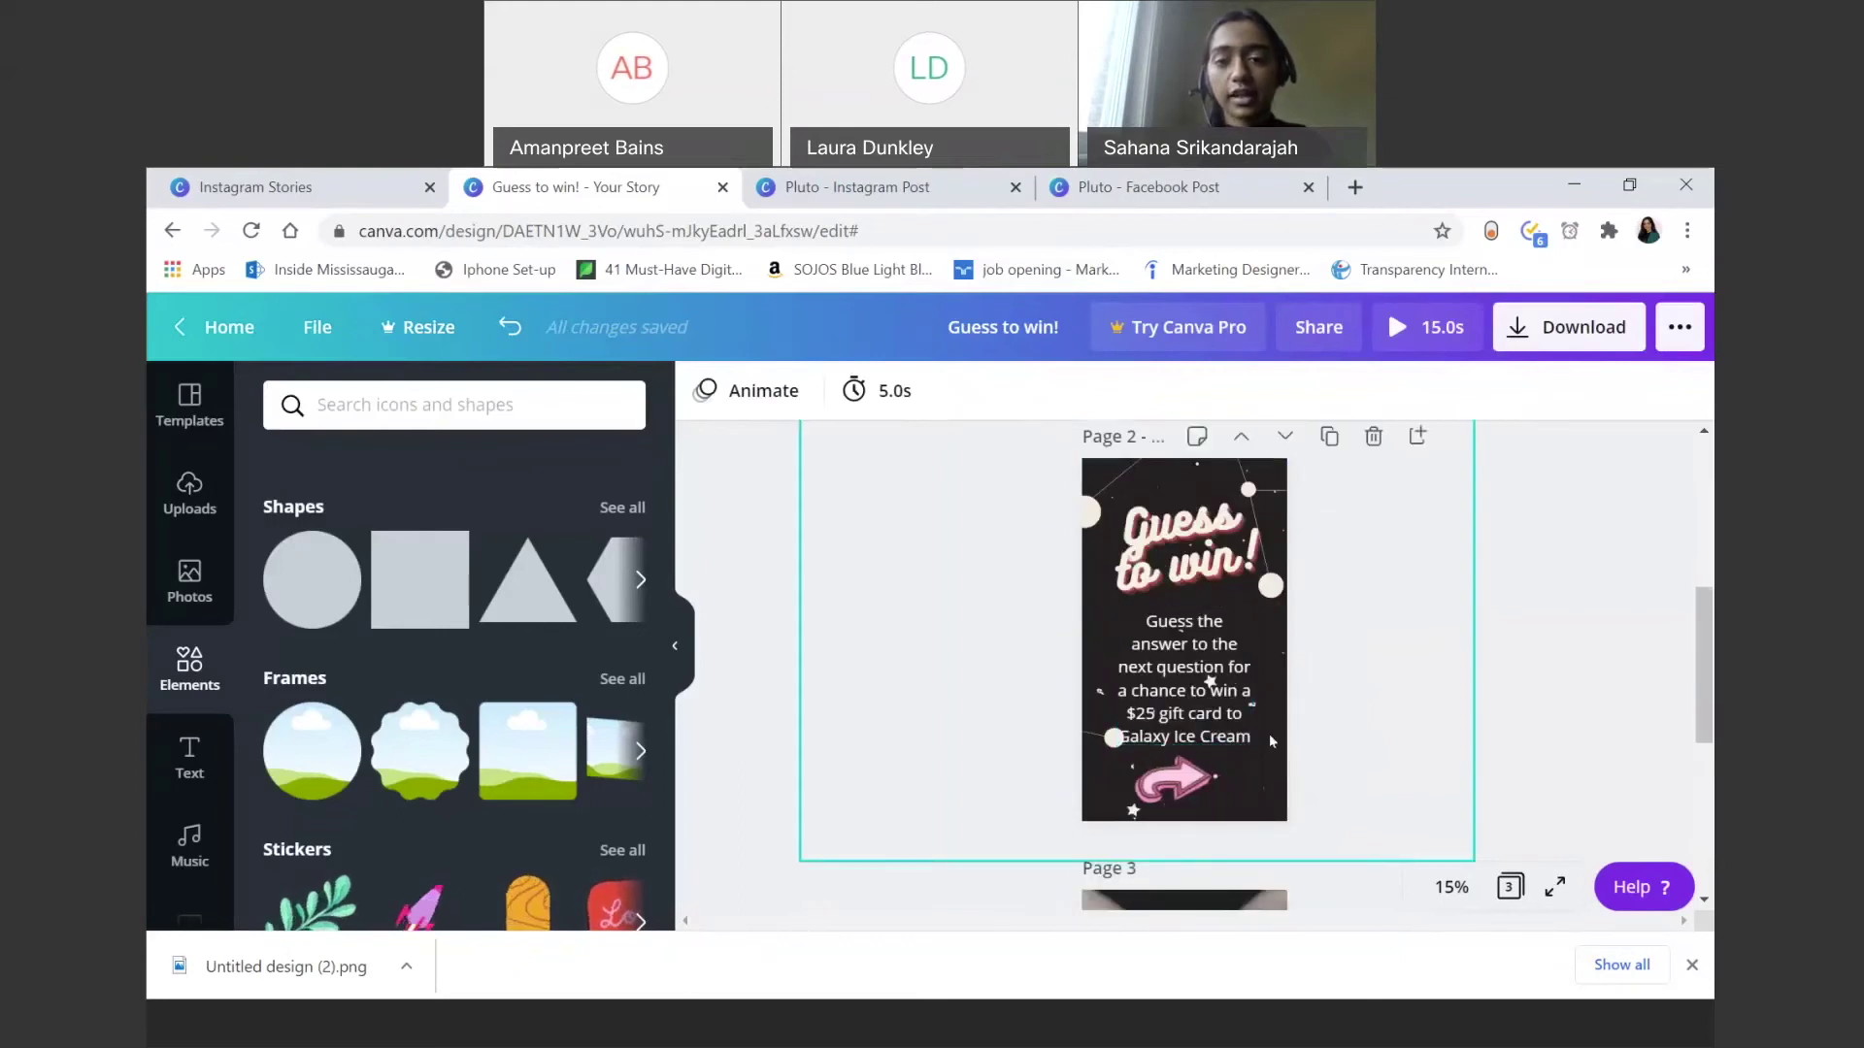
{"action": "scroll", "coordinate": [1267, 734], "scroll_direction": "down", "scroll_amount": 3}
{"action": "scroll", "coordinate": [1267, 740], "scroll_direction": "down", "scroll_amount": 2}
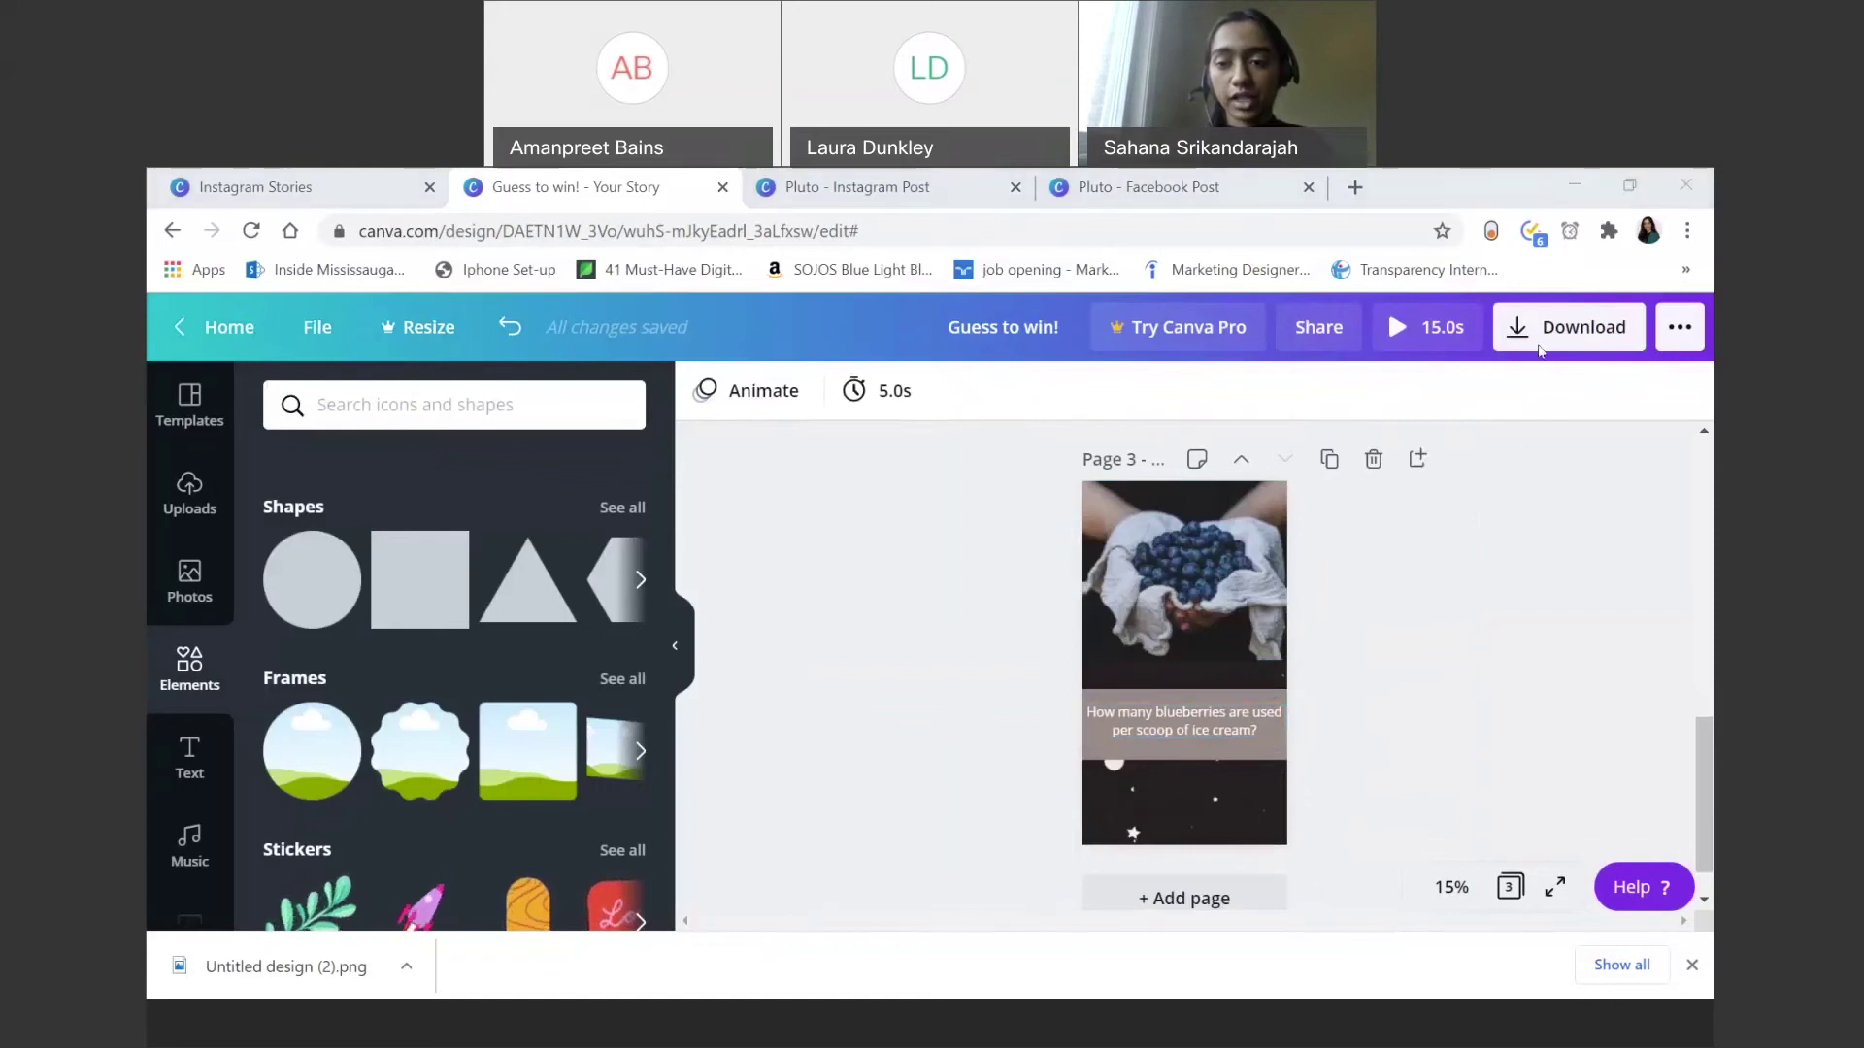
{"action": "left_click", "coordinate": [1450, 885]}
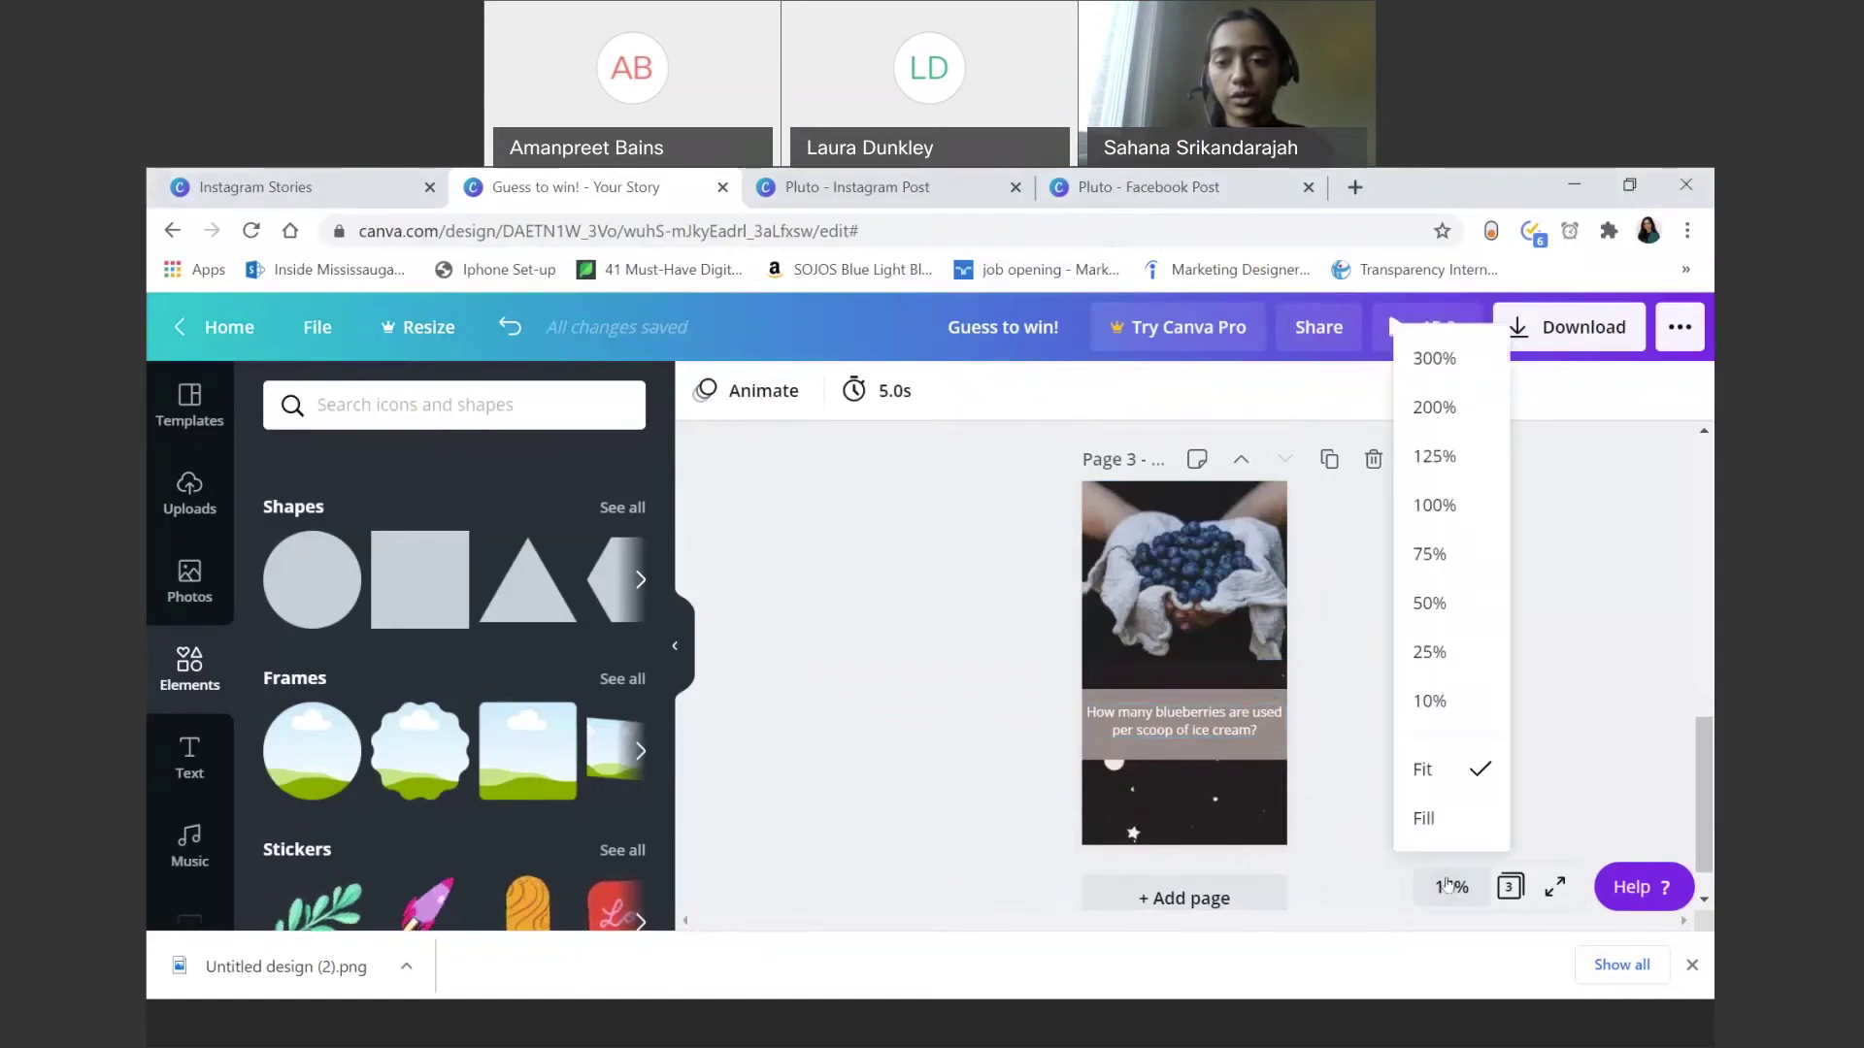
{"action": "left_click", "coordinate": [1432, 701]}
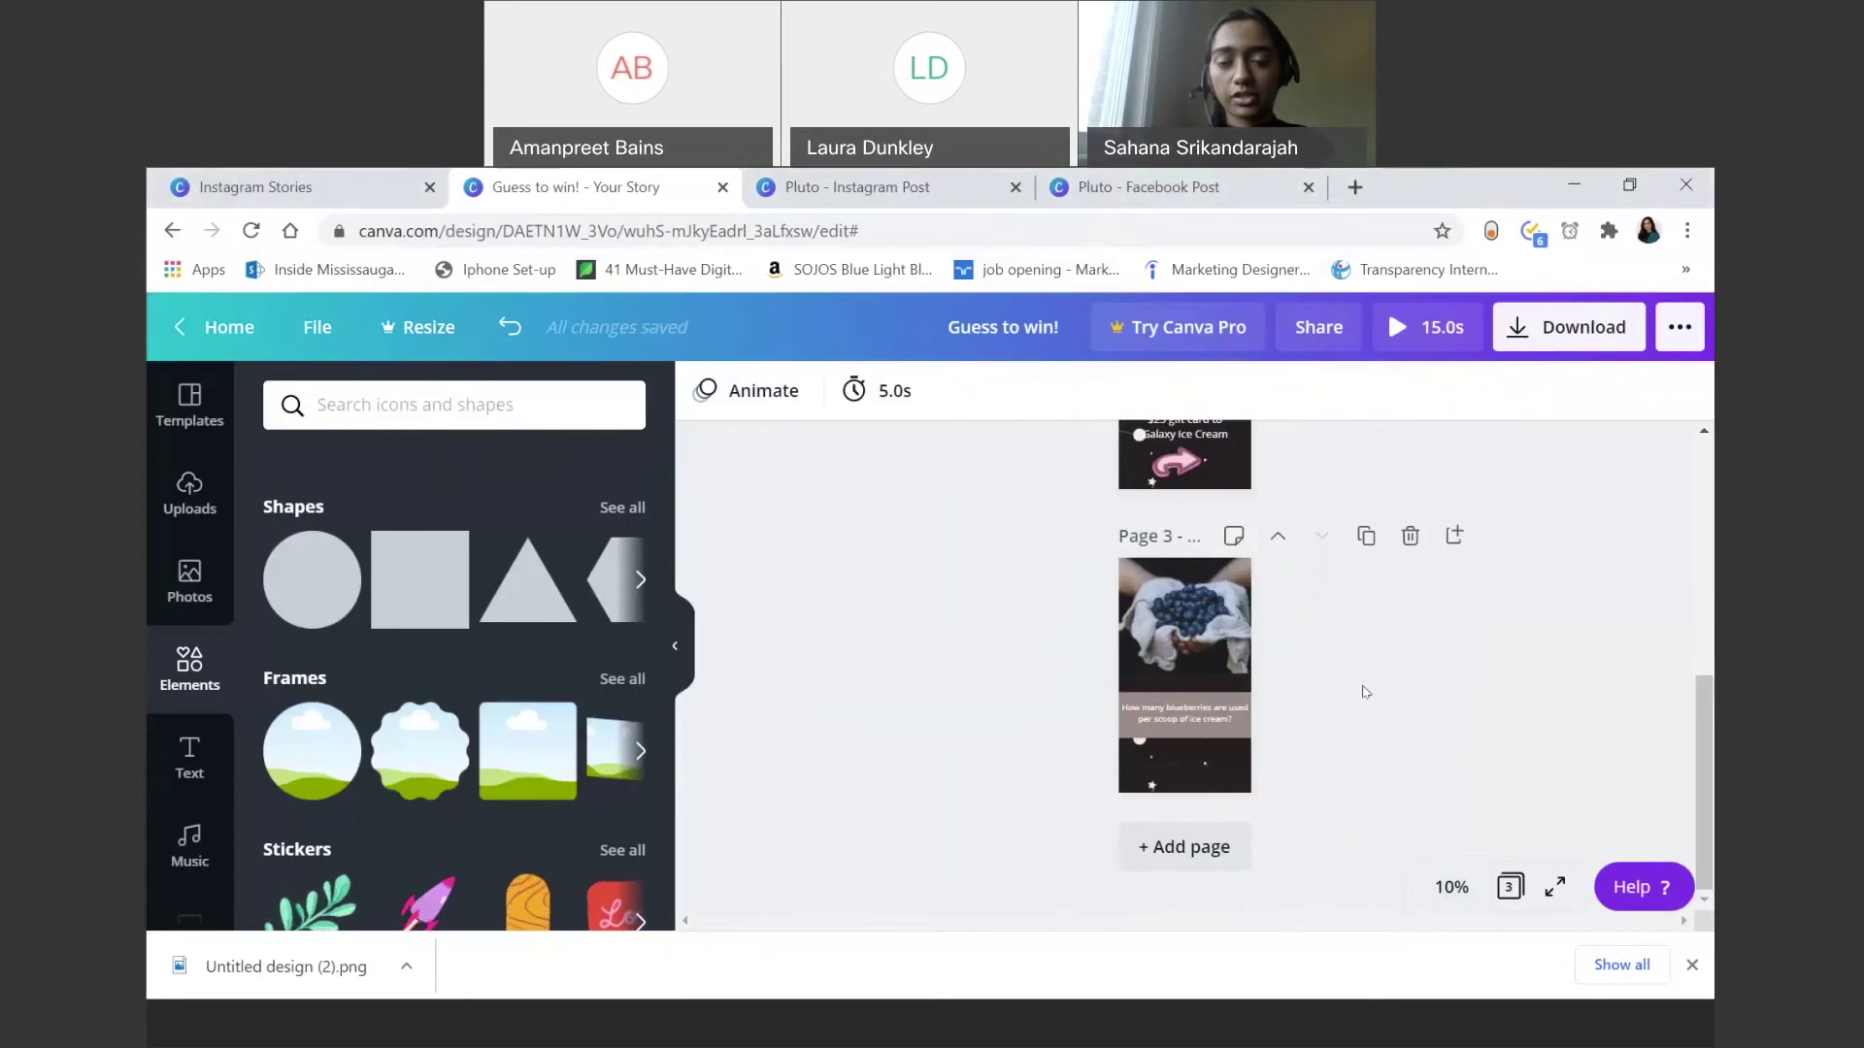
{"action": "scroll", "coordinate": [1365, 691], "scroll_direction": "up", "scroll_amount": 5}
{"action": "scroll", "coordinate": [1365, 691], "scroll_direction": "down", "scroll_amount": 3}
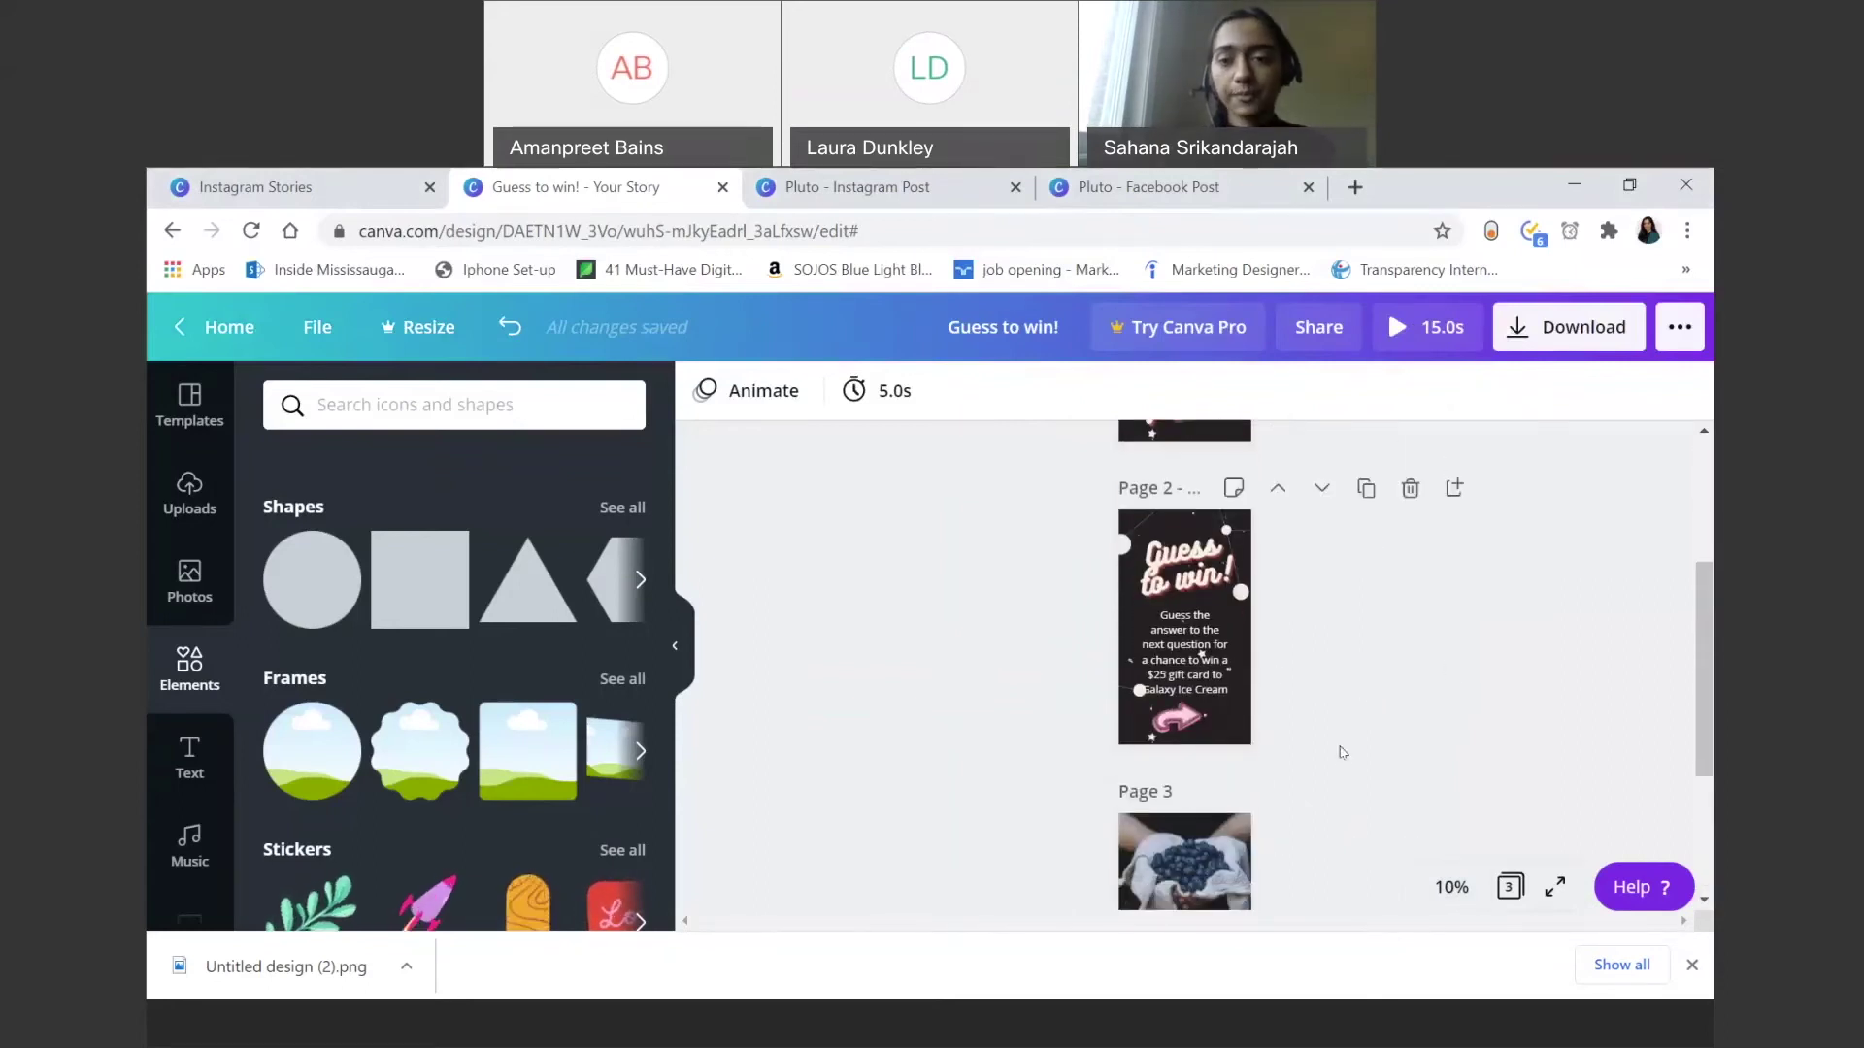
{"action": "scroll", "coordinate": [1341, 752], "scroll_direction": "up", "scroll_amount": 3}
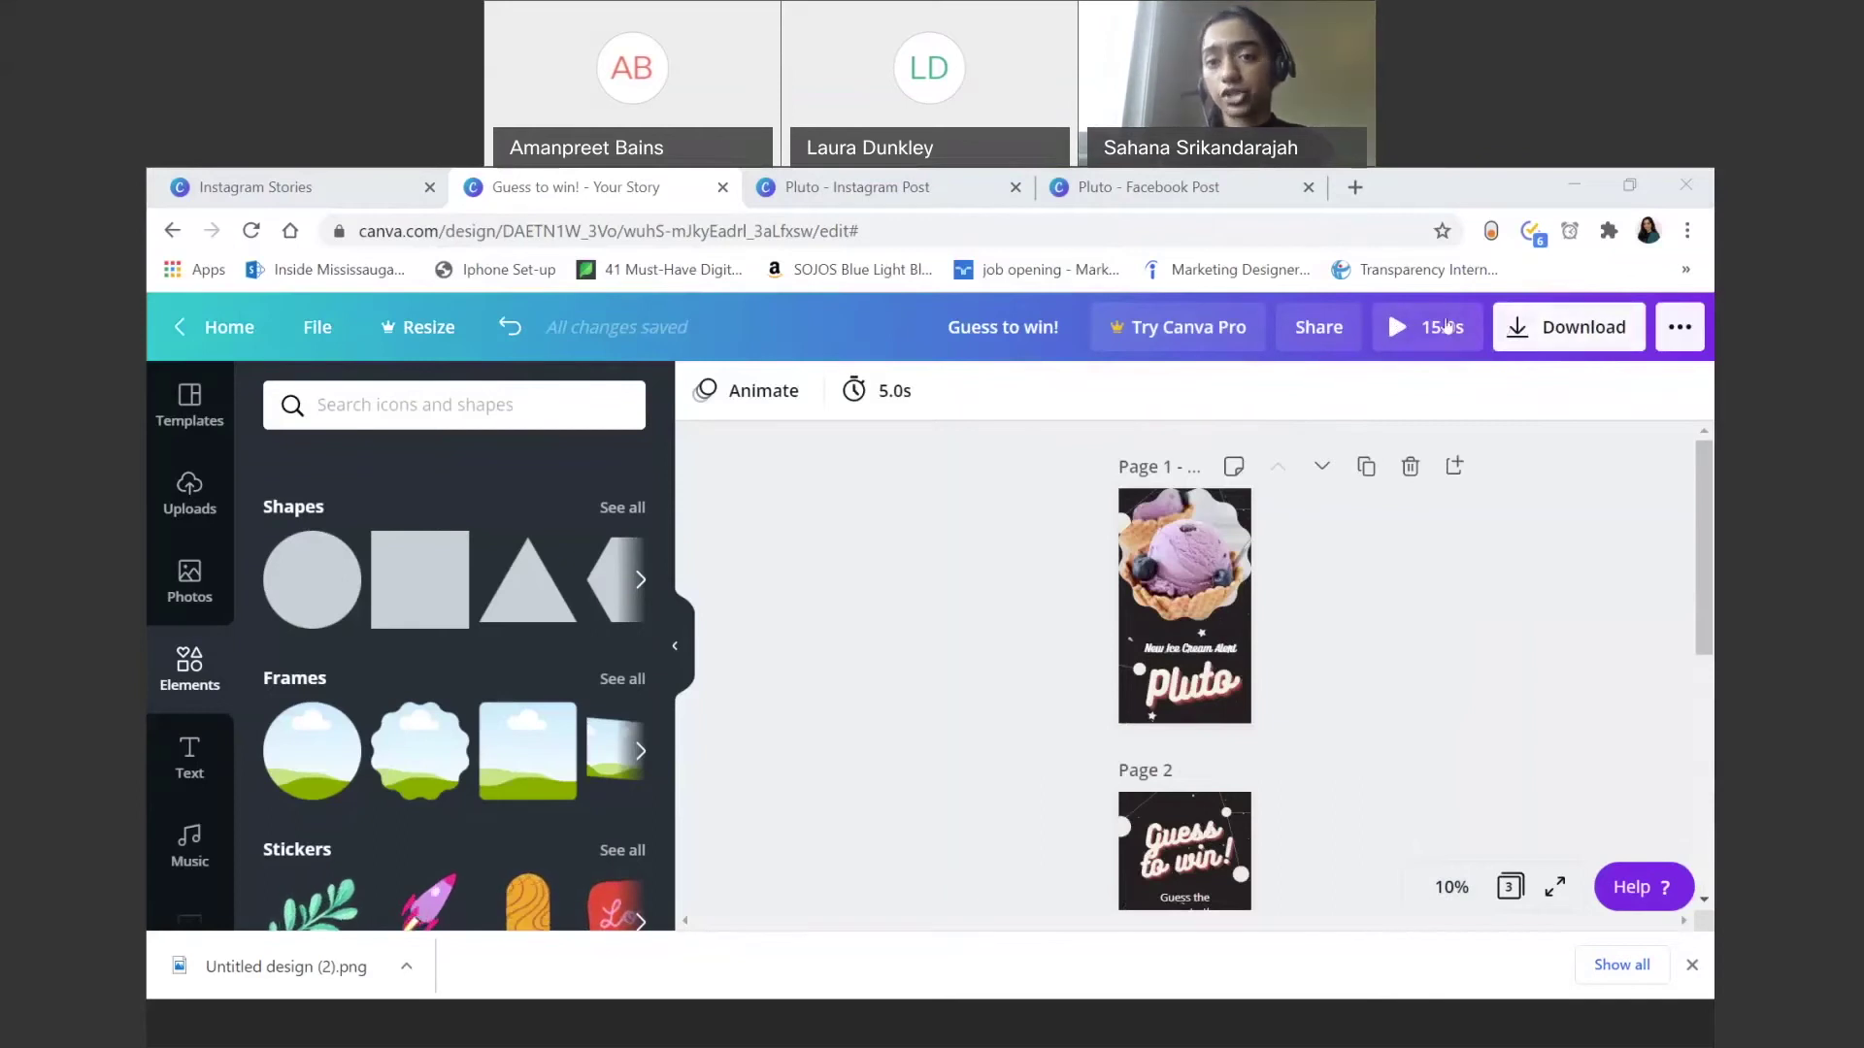
Step: Review the three-page story's download options for file type and page selection, and close them
{"action": "left_click", "coordinate": [1548, 328]}
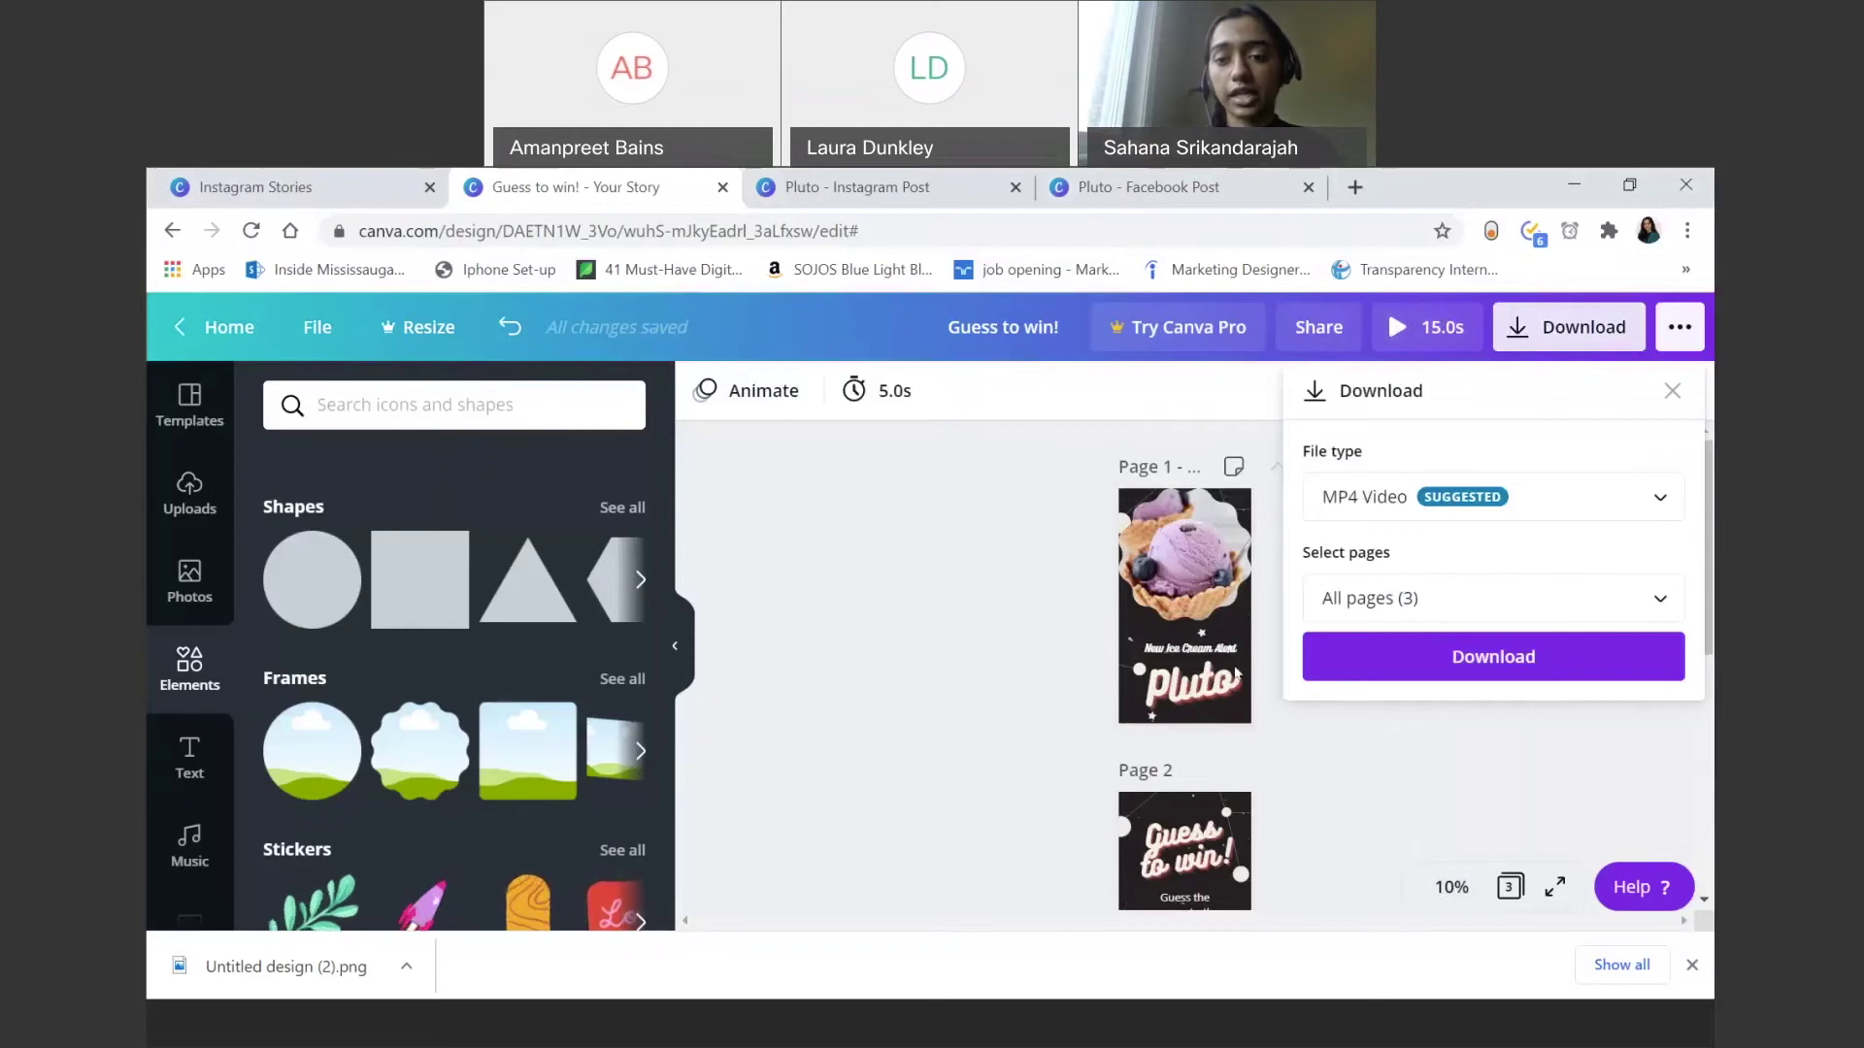
{"action": "scroll", "coordinate": [1181, 832], "scroll_direction": "down", "scroll_amount": 3}
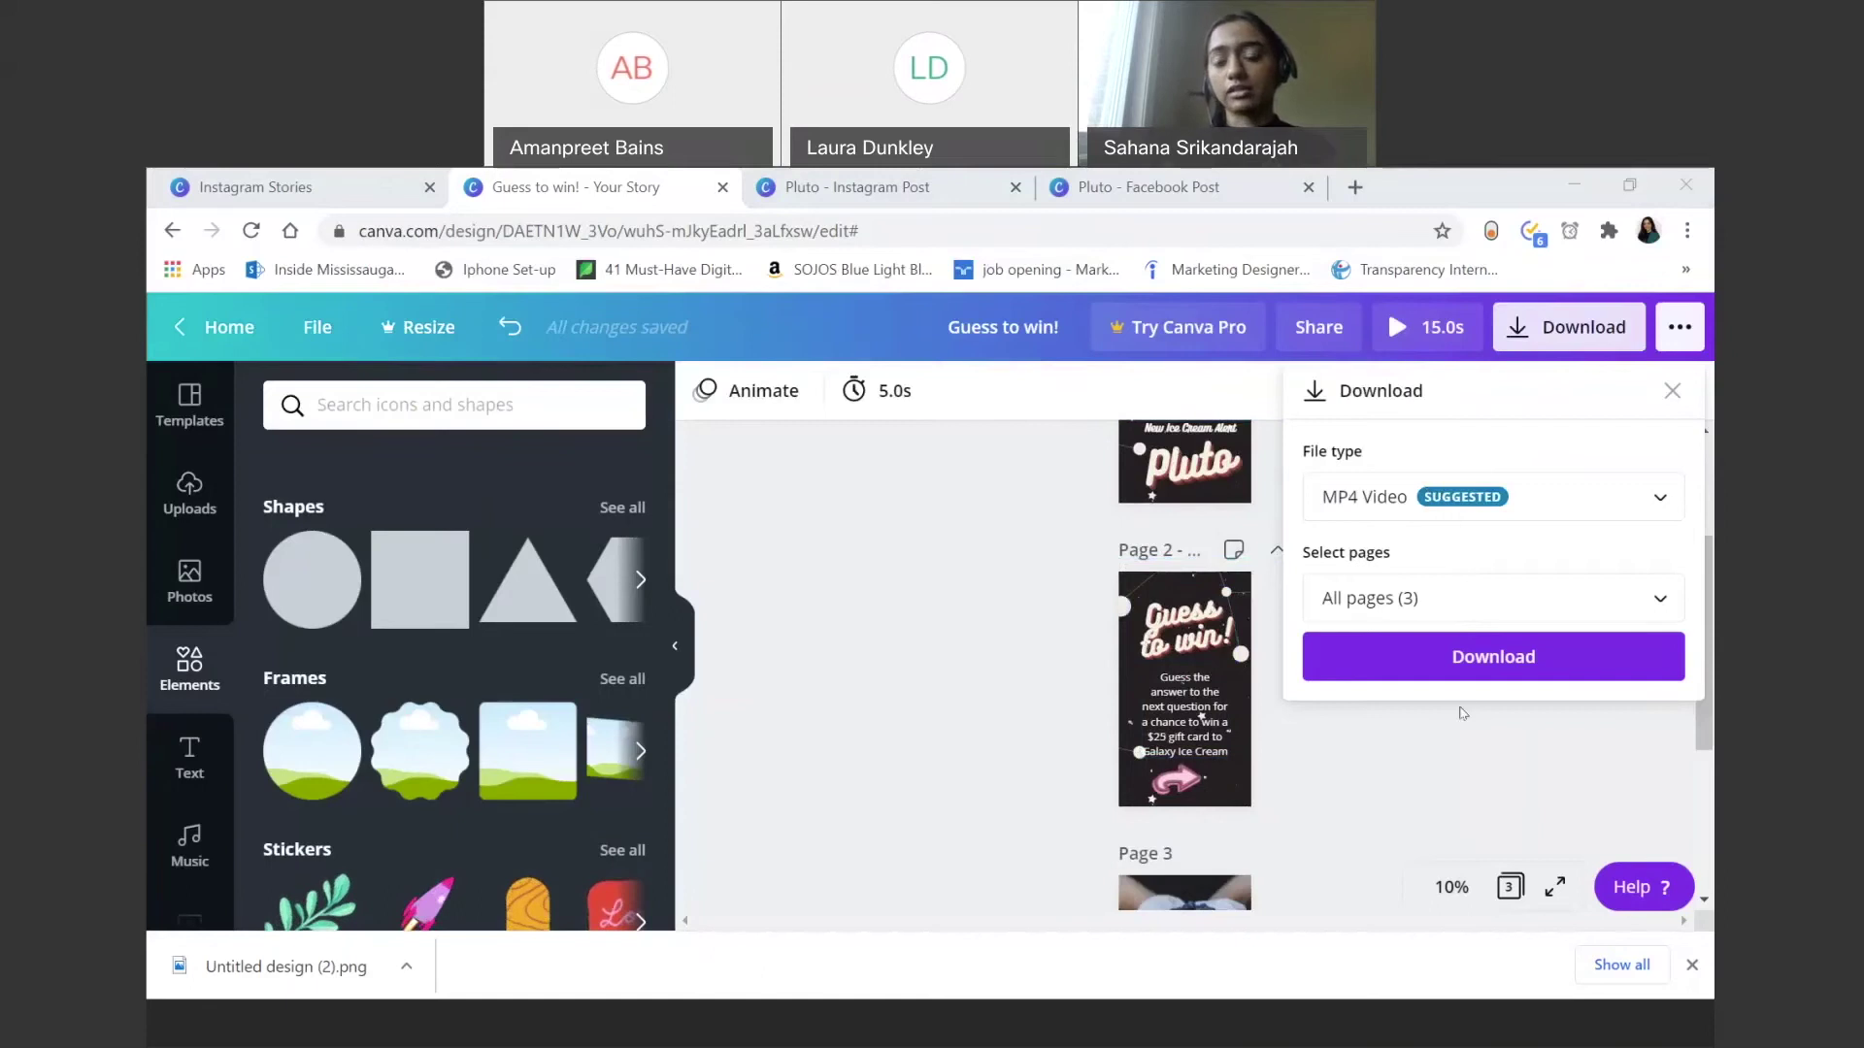
{"action": "scroll", "coordinate": [1204, 510], "scroll_direction": "up", "scroll_amount": 3}
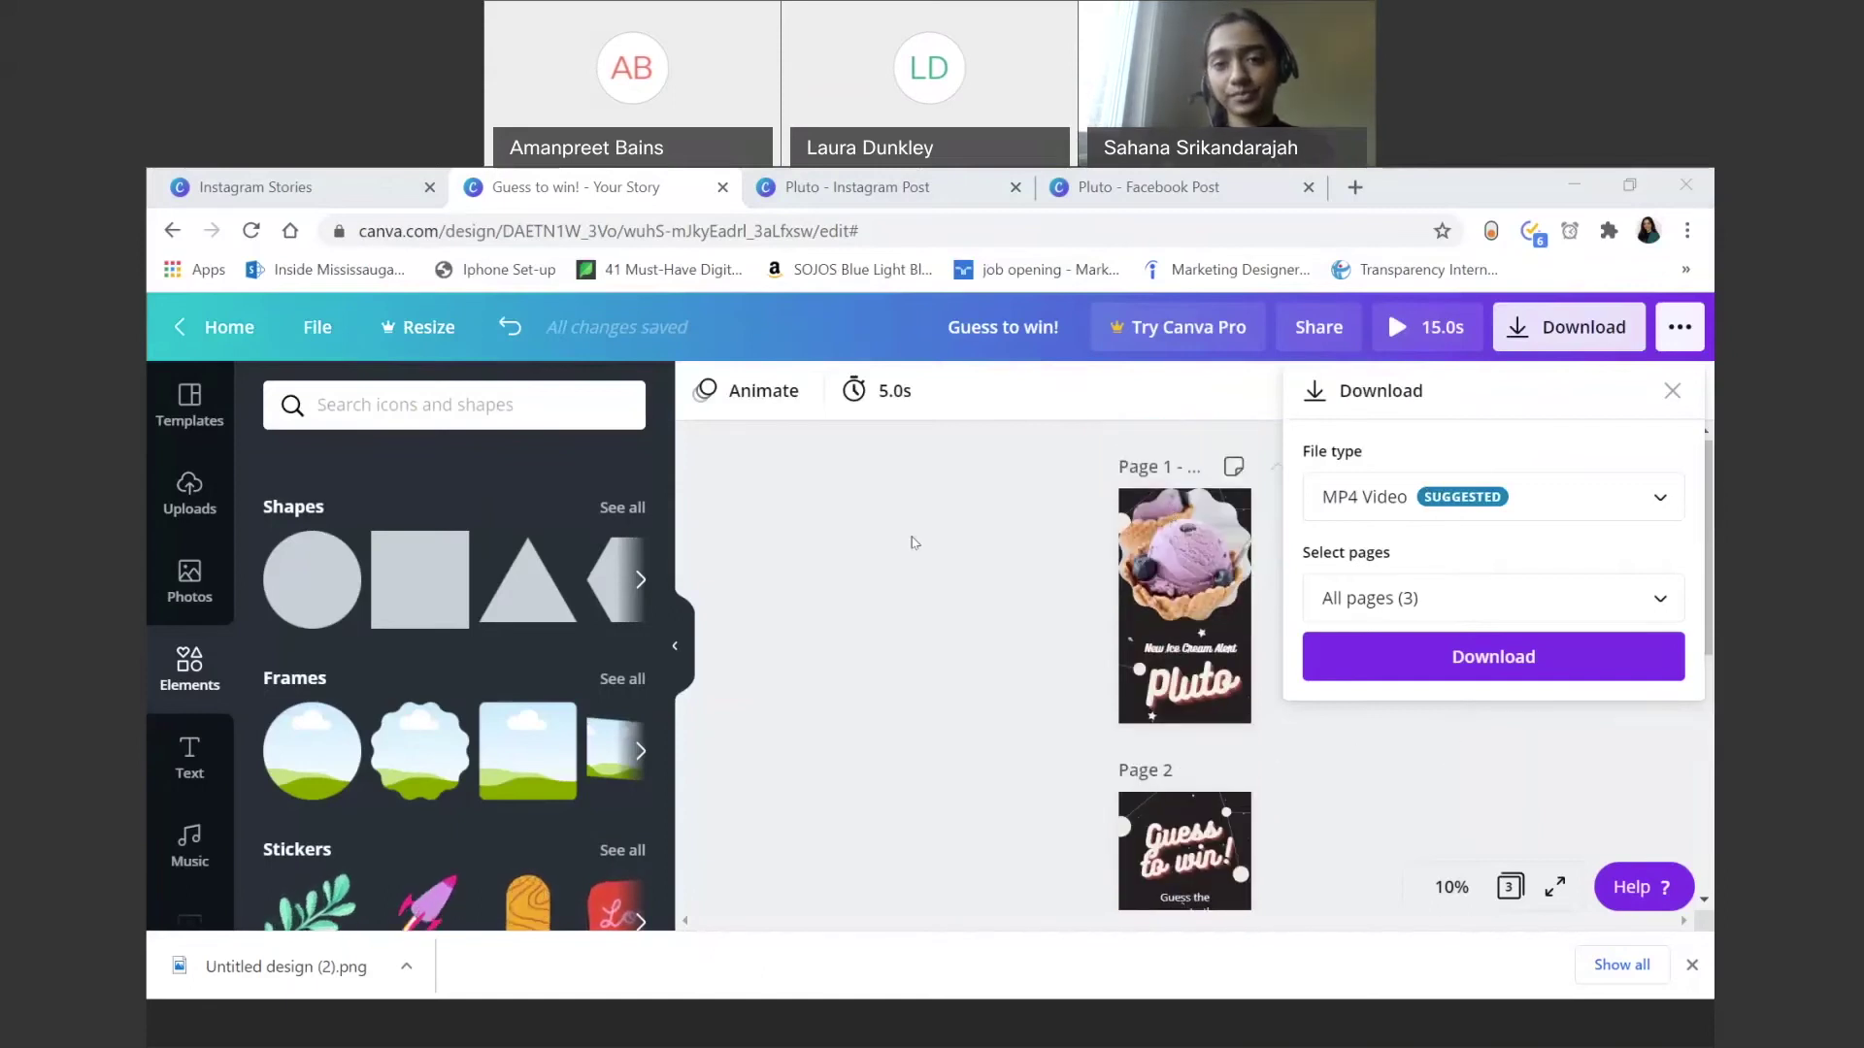
{"action": "left_click", "coordinate": [1359, 657]}
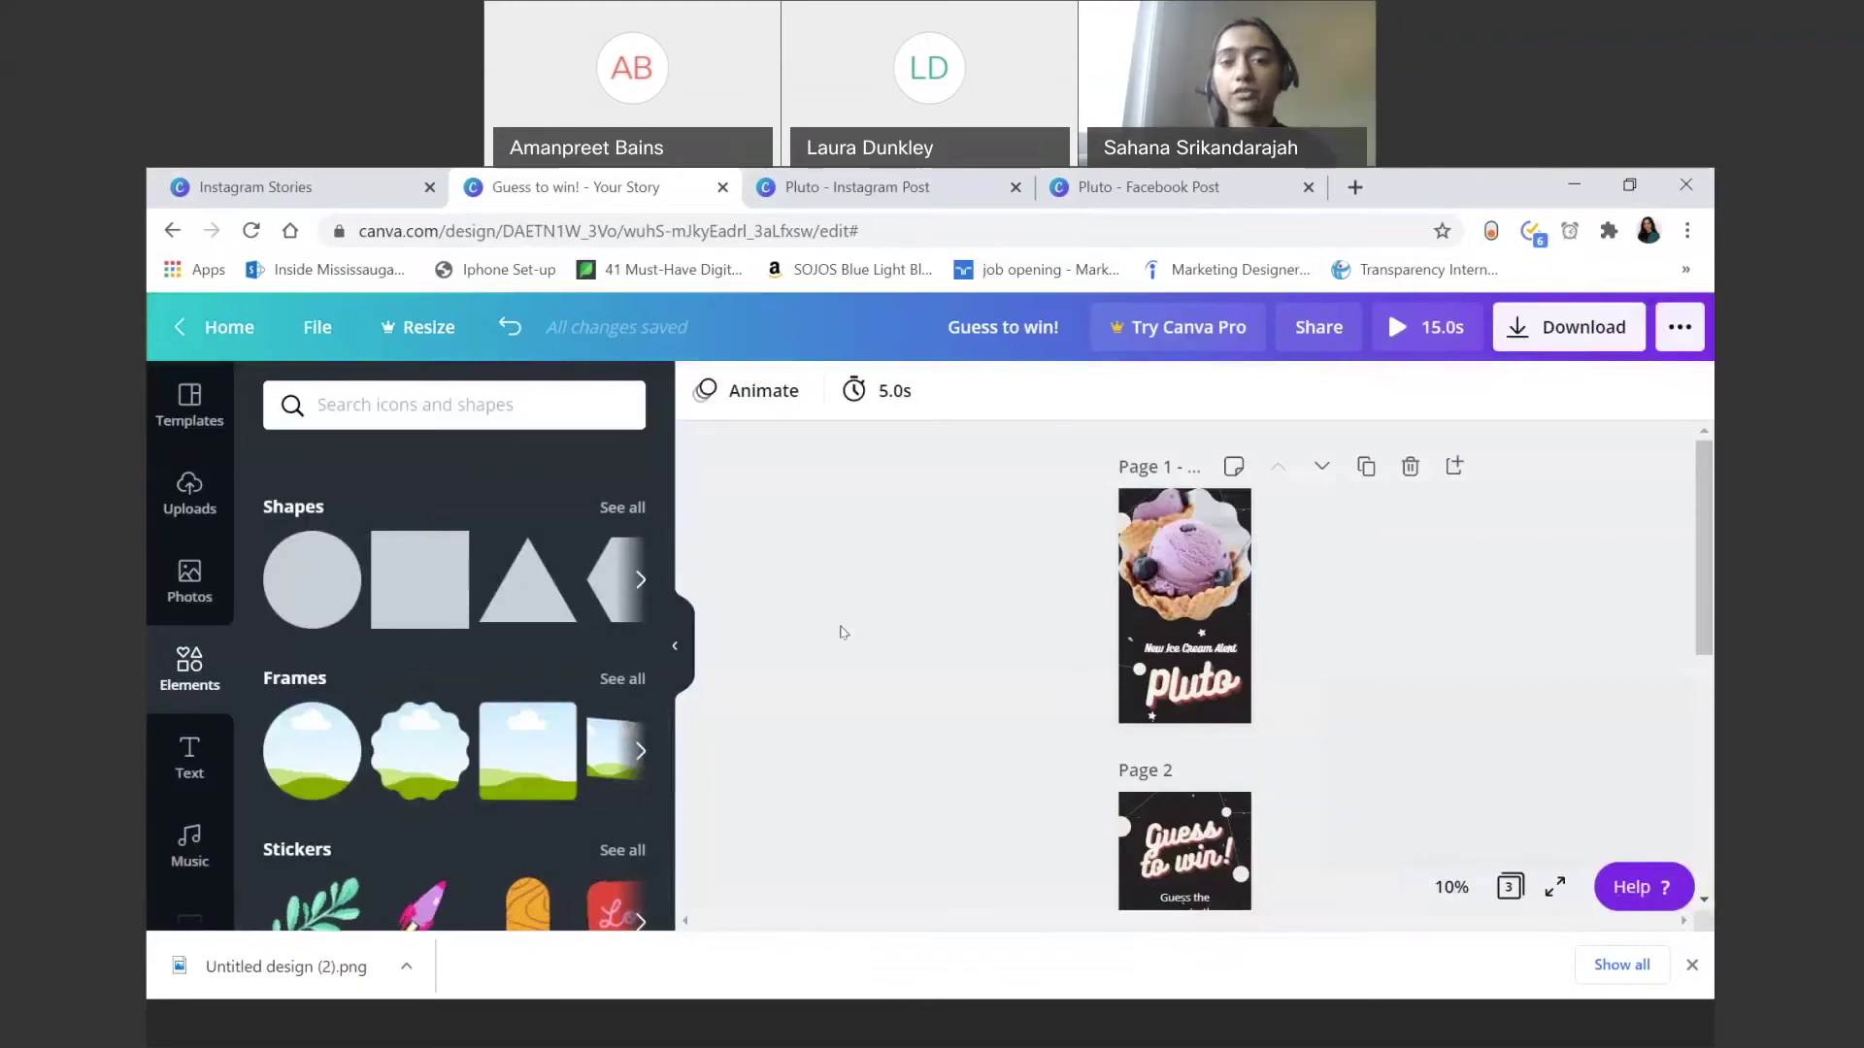
Step: View the Pluto Facebook post and the Instagram Stories template results, and return to the "Guess to win!" story
{"action": "left_click", "coordinate": [1150, 187]}
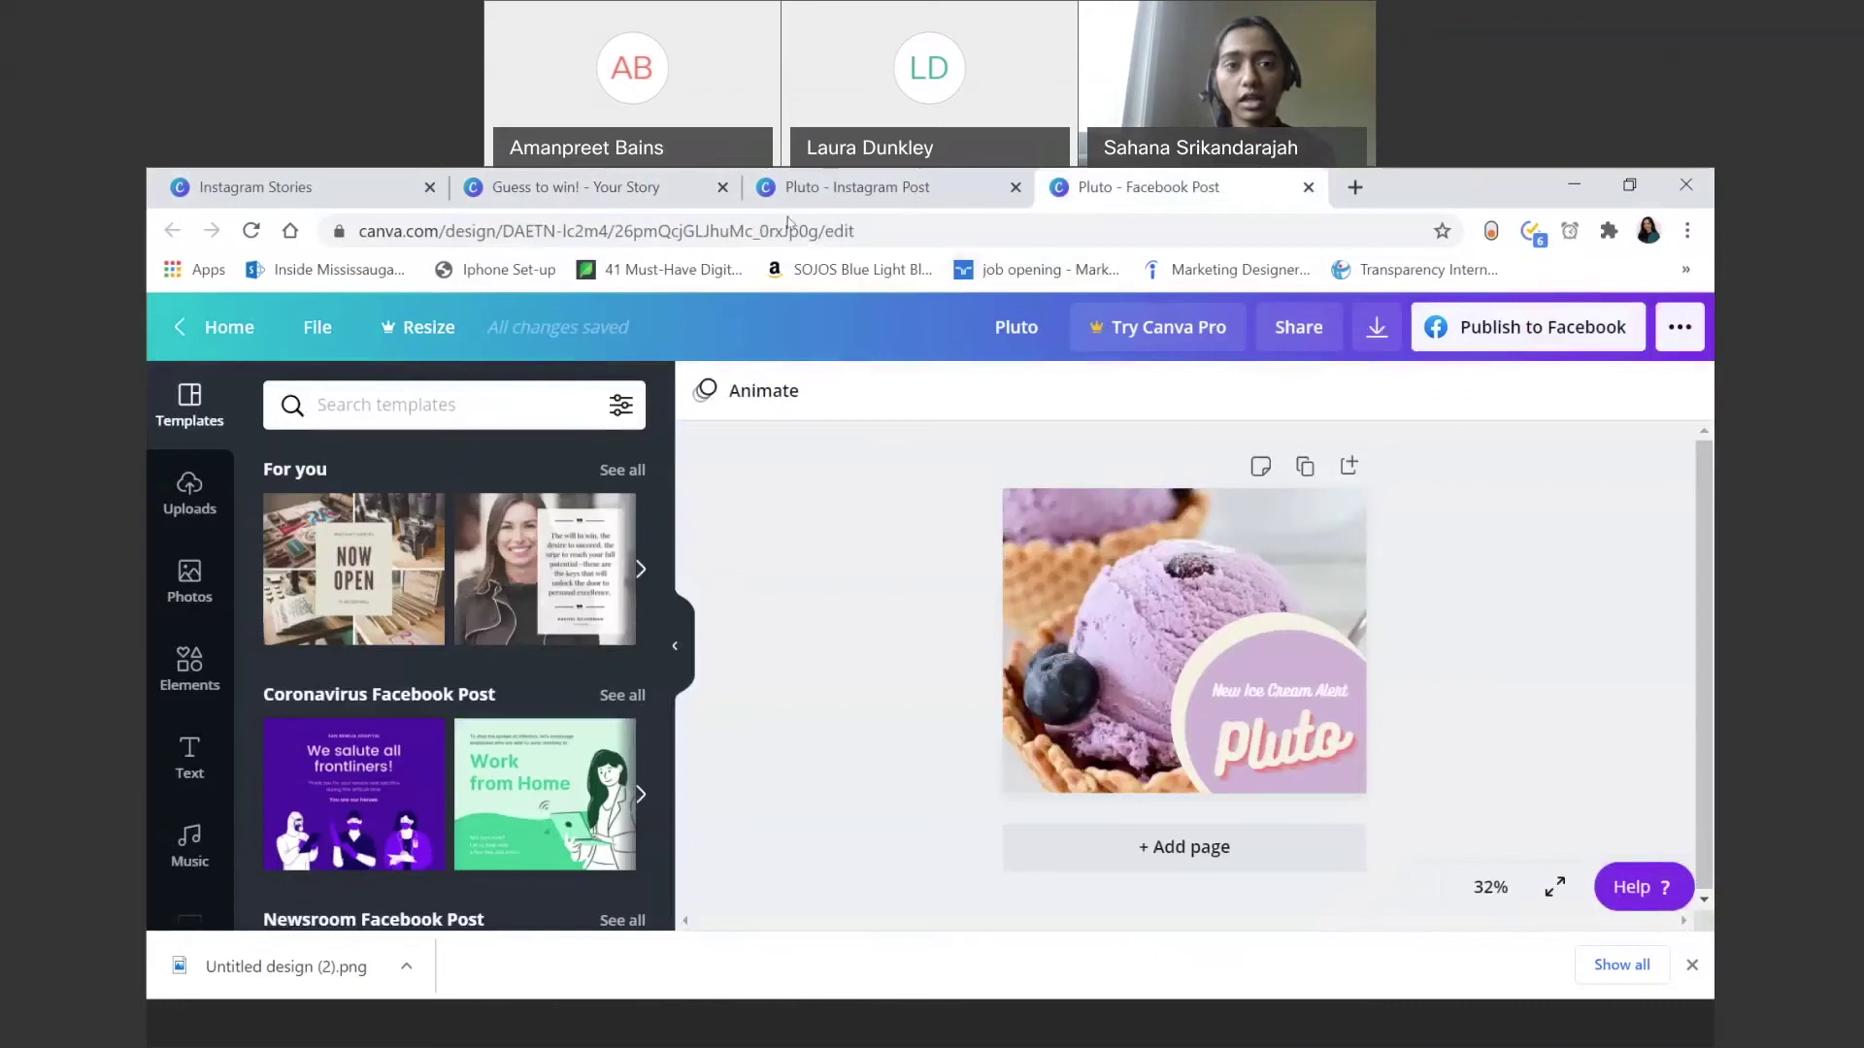
{"action": "left_click", "coordinate": [333, 188]}
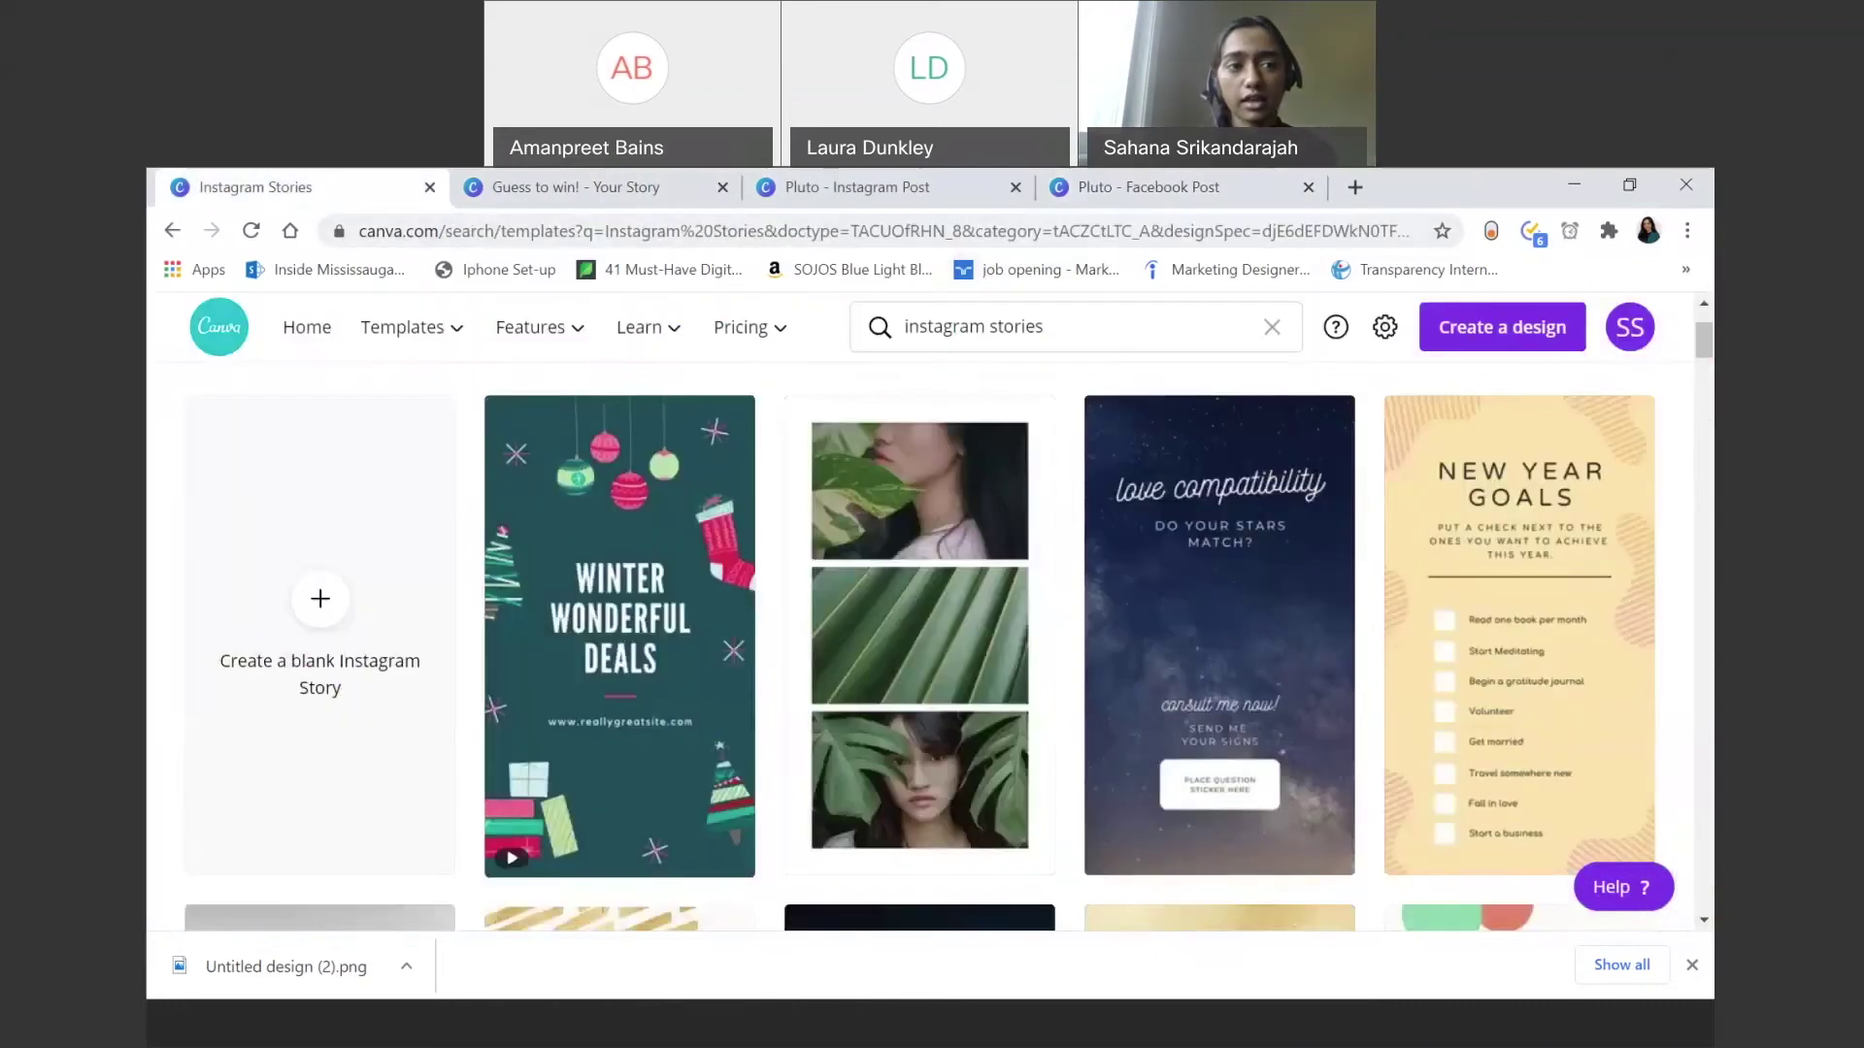
{"action": "left_click", "coordinate": [582, 187]}
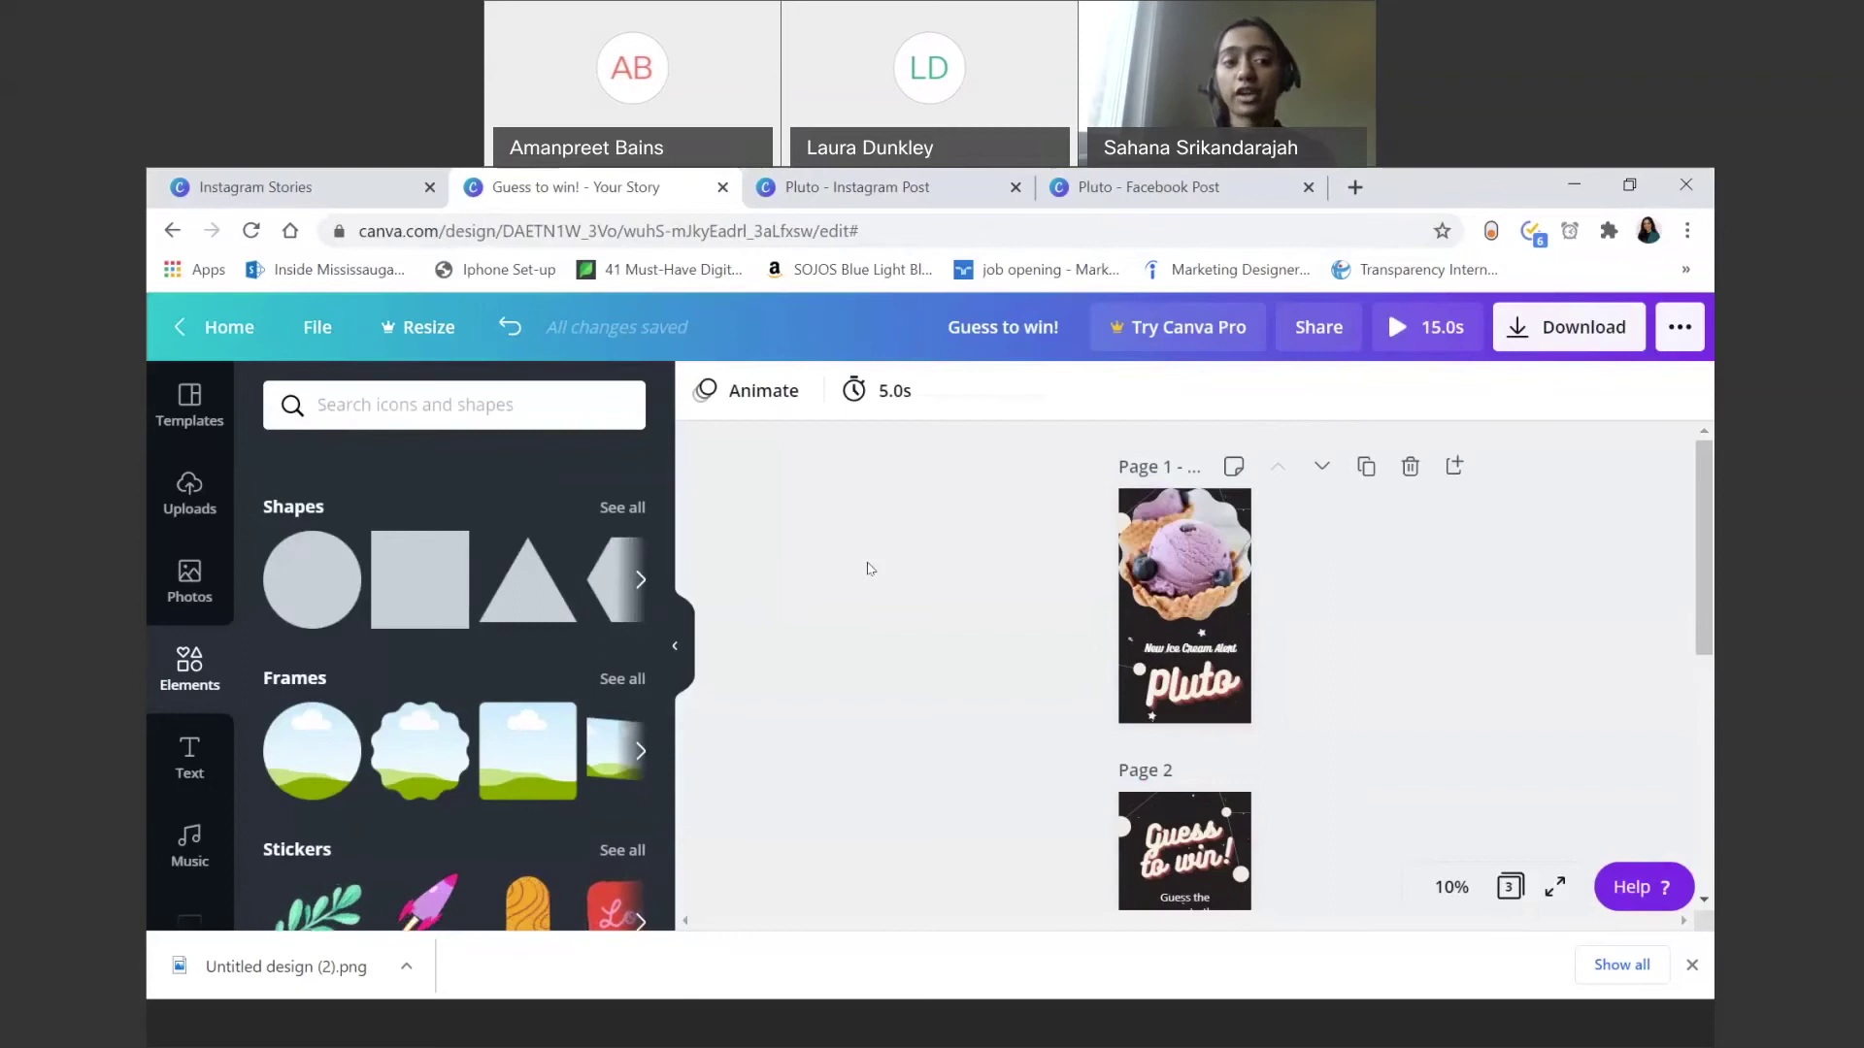
{"action": "left_click", "coordinate": [182, 596]}
{"action": "left_click", "coordinate": [189, 491]}
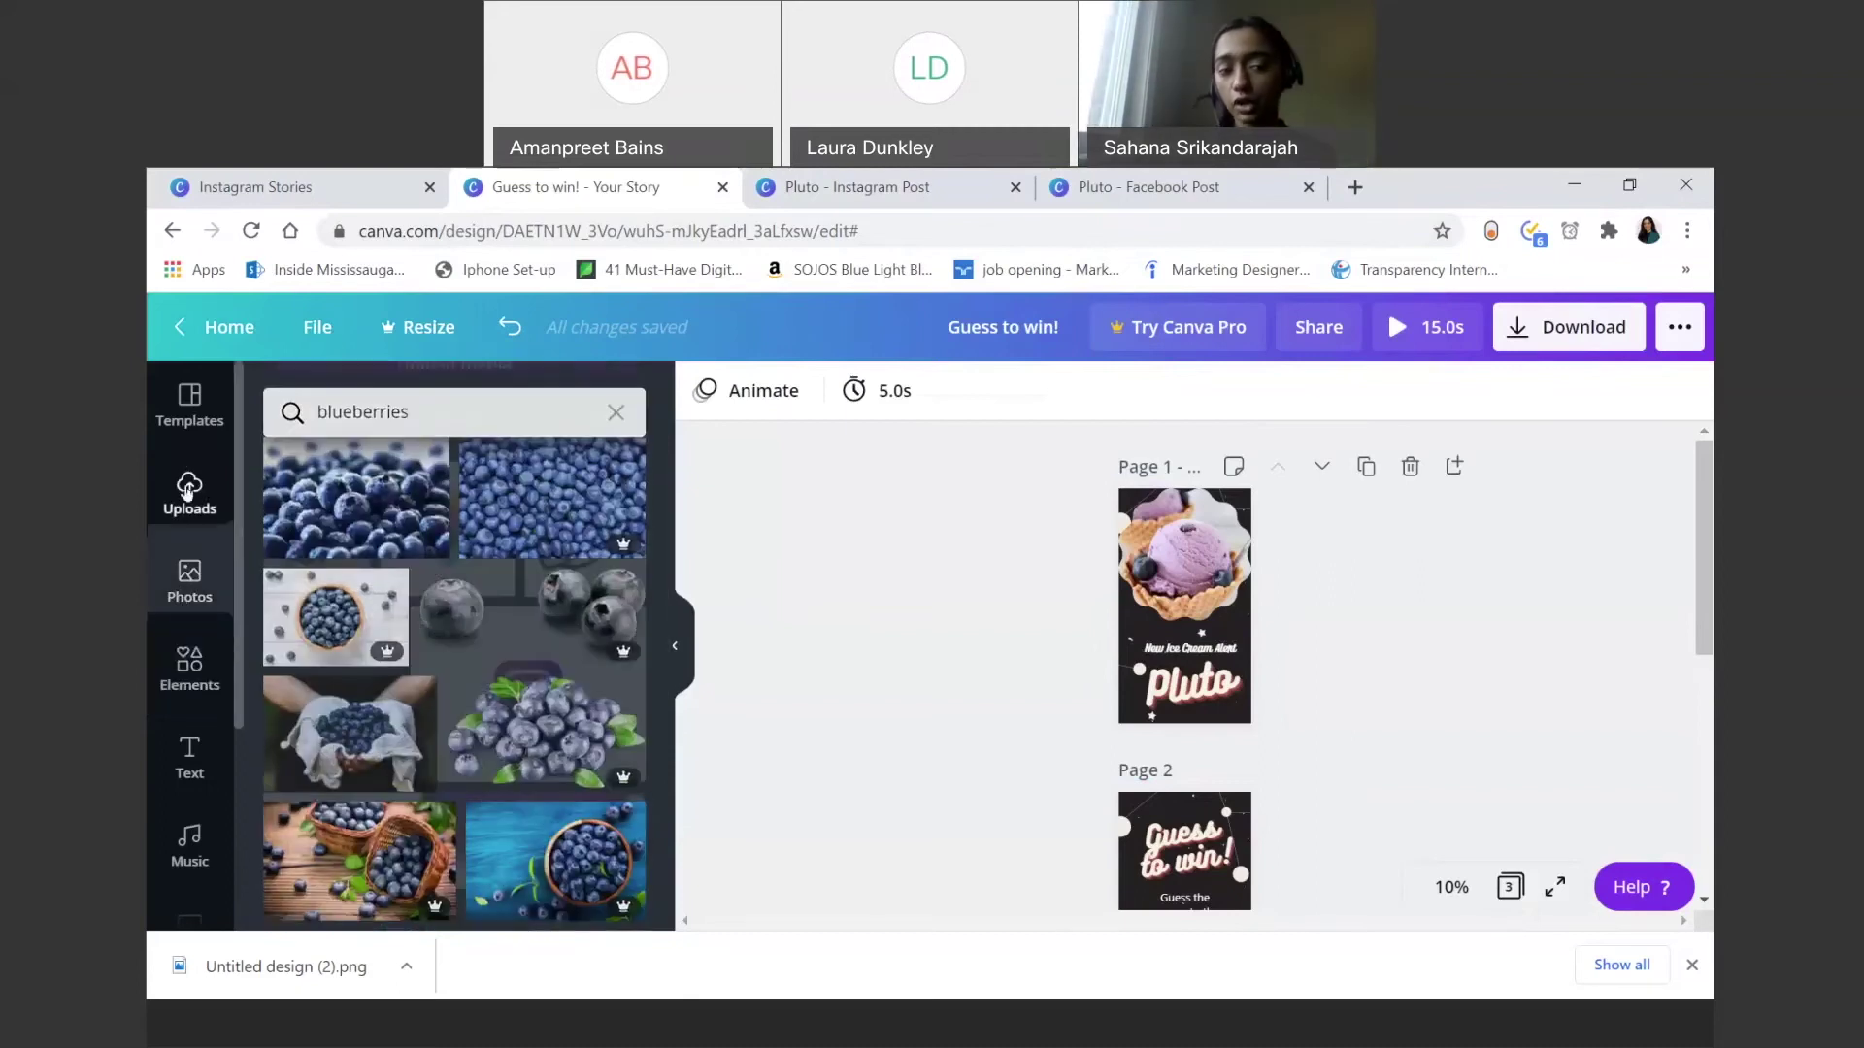
{"action": "left_click", "coordinate": [179, 596]}
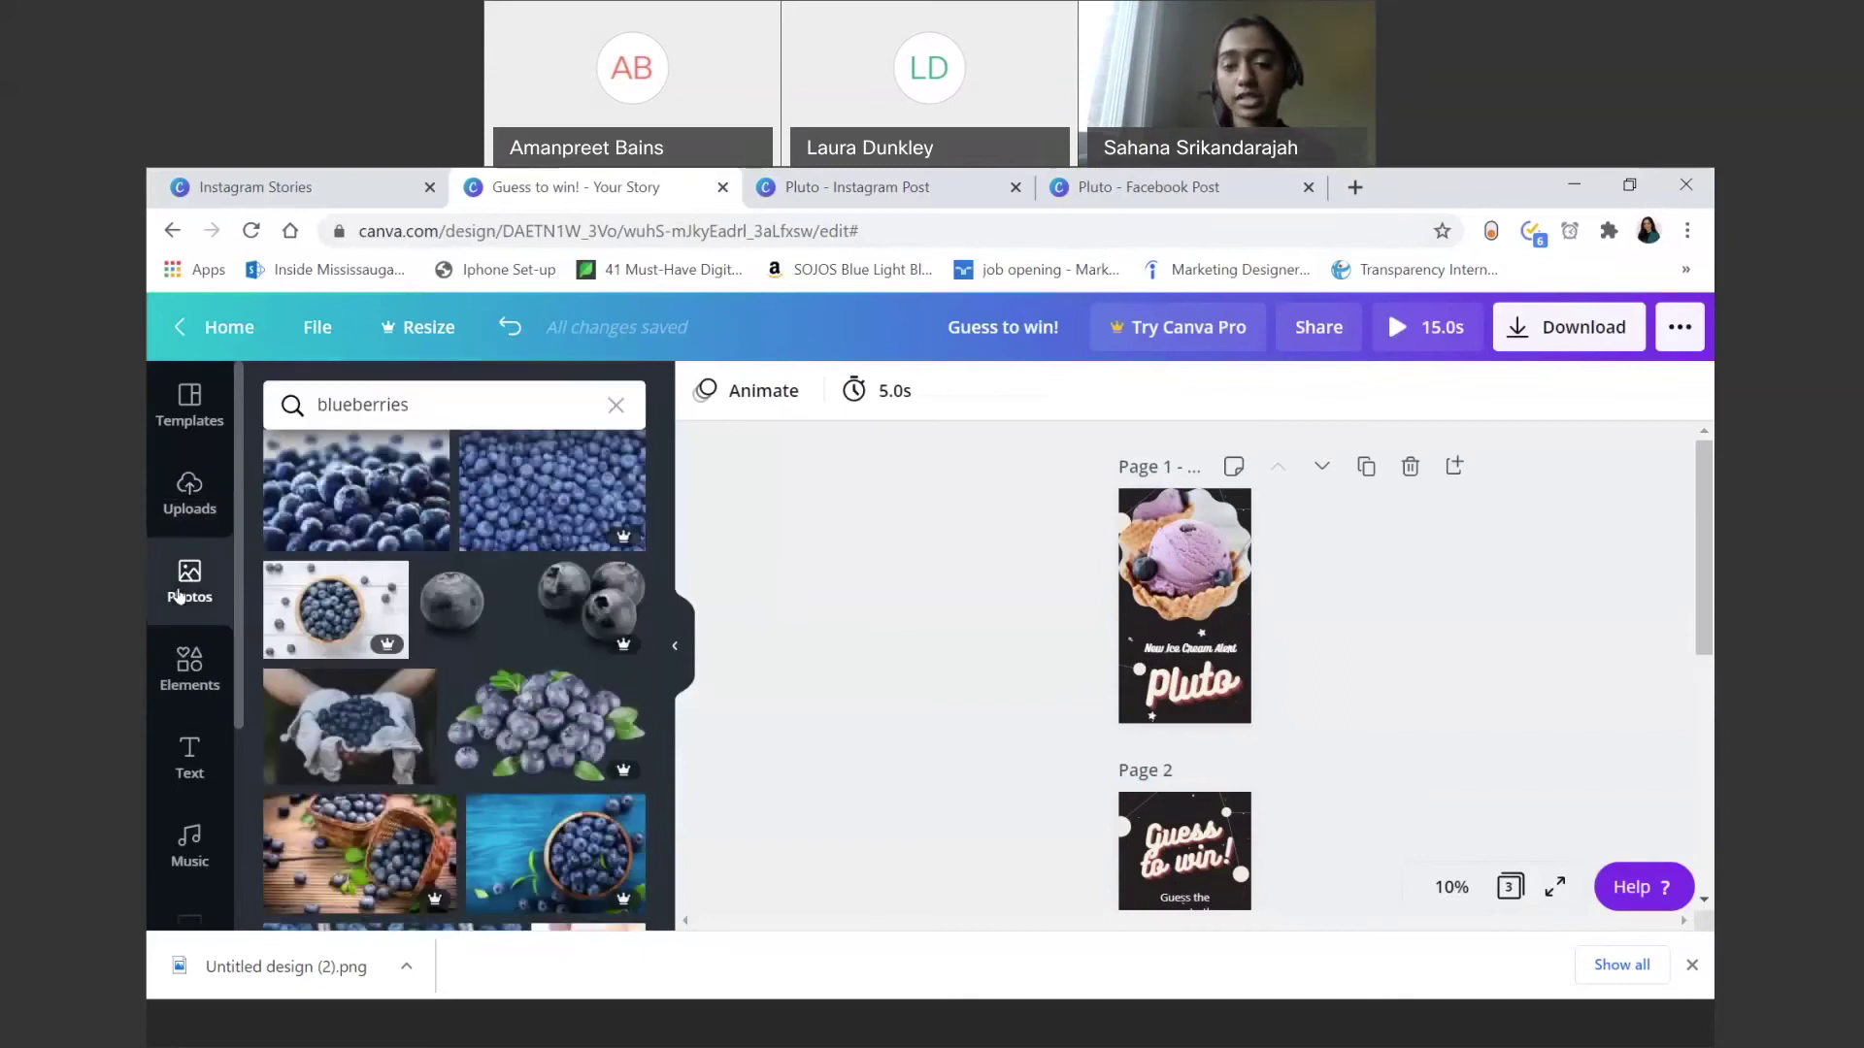
{"action": "left_click", "coordinate": [190, 667]}
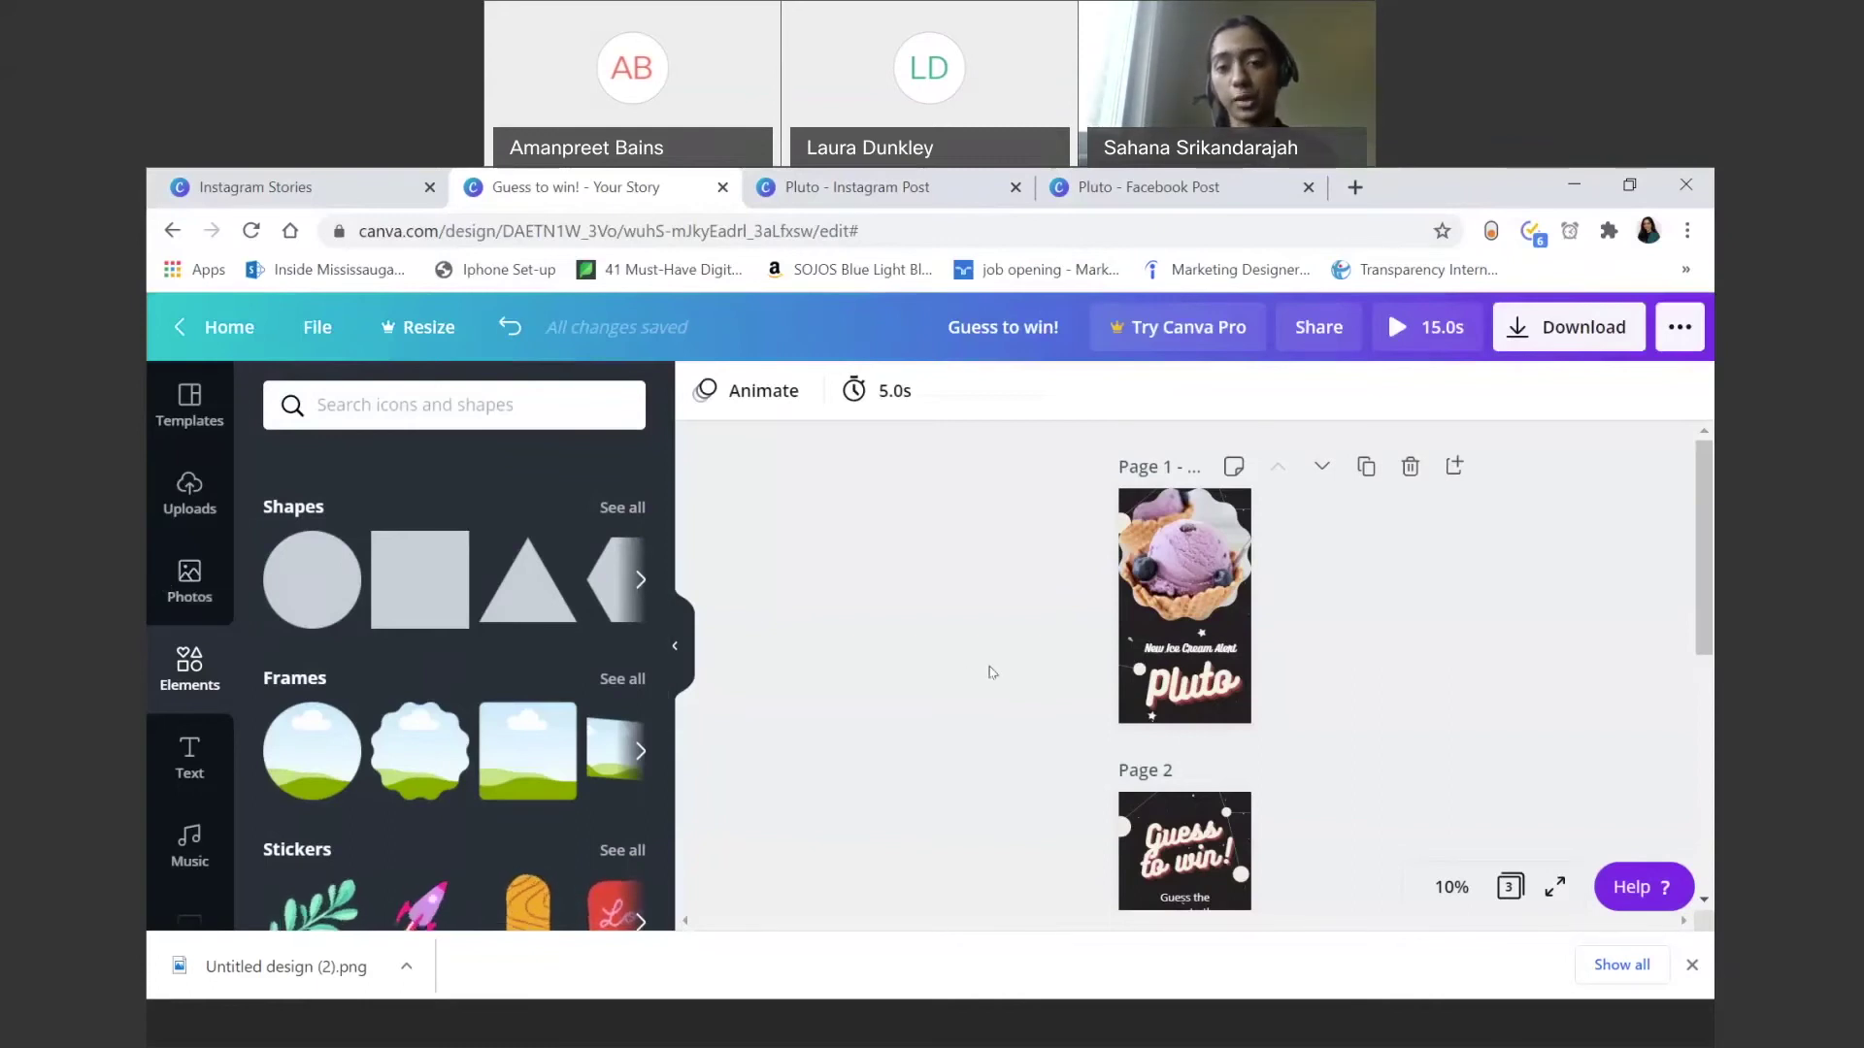
{"action": "scroll", "coordinate": [990, 672], "scroll_direction": "down", "scroll_amount": 1}
{"action": "scroll", "coordinate": [990, 672], "scroll_direction": "down", "scroll_amount": 2}
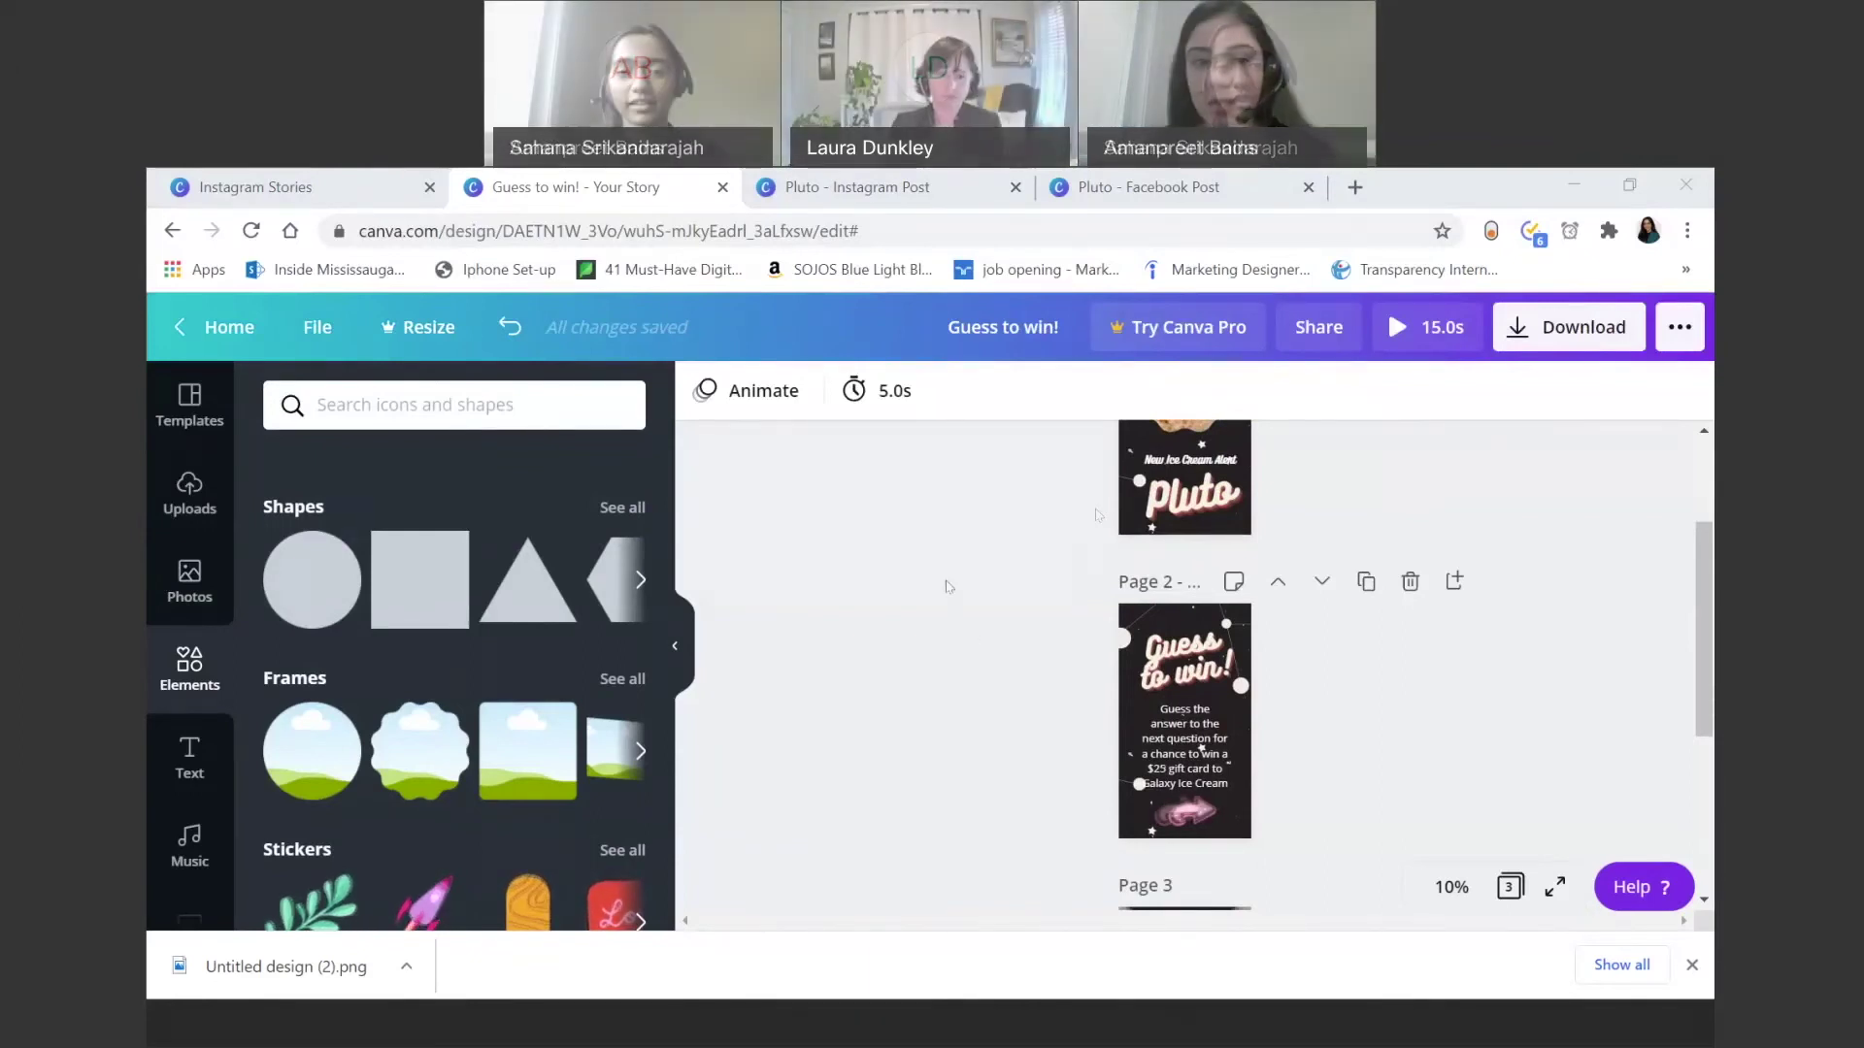
{"action": "scroll", "coordinate": [948, 586], "scroll_direction": "up", "scroll_amount": 2}
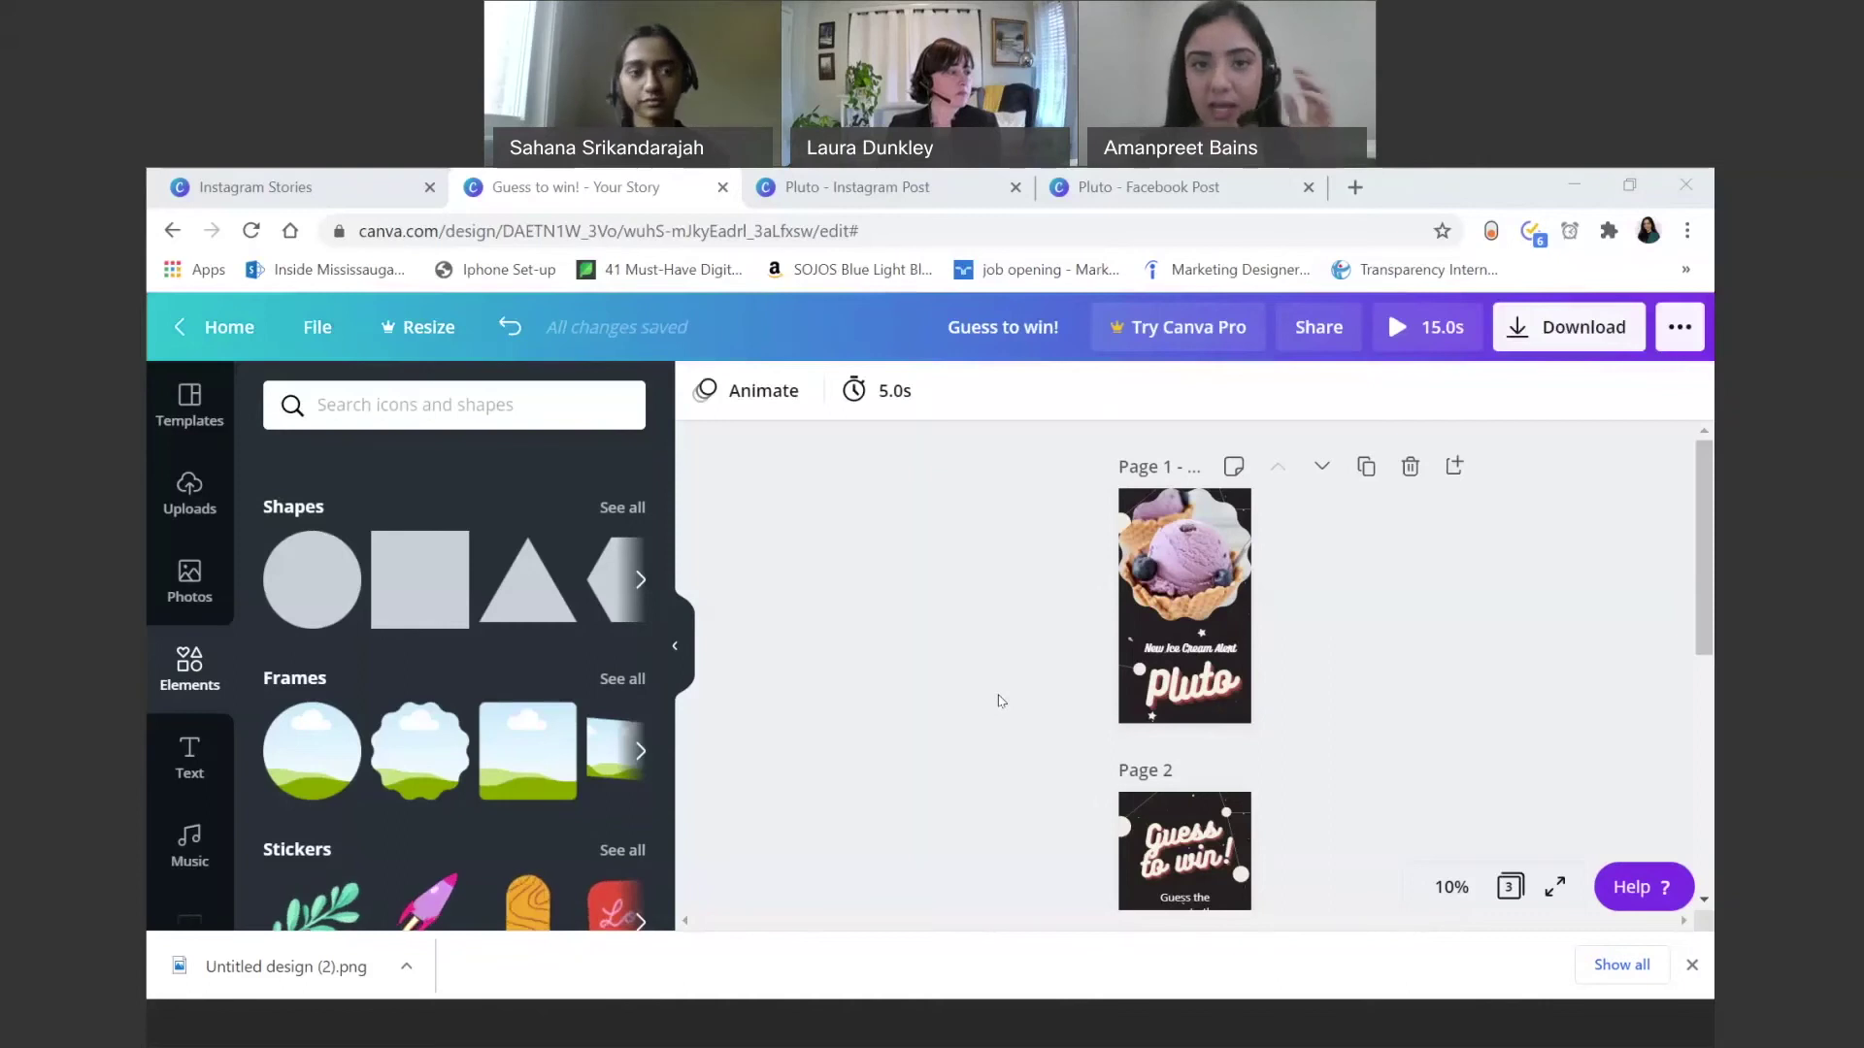
Step: Return to the home page and look at the design search suggestions and the template categories
{"action": "left_click", "coordinate": [215, 328]}
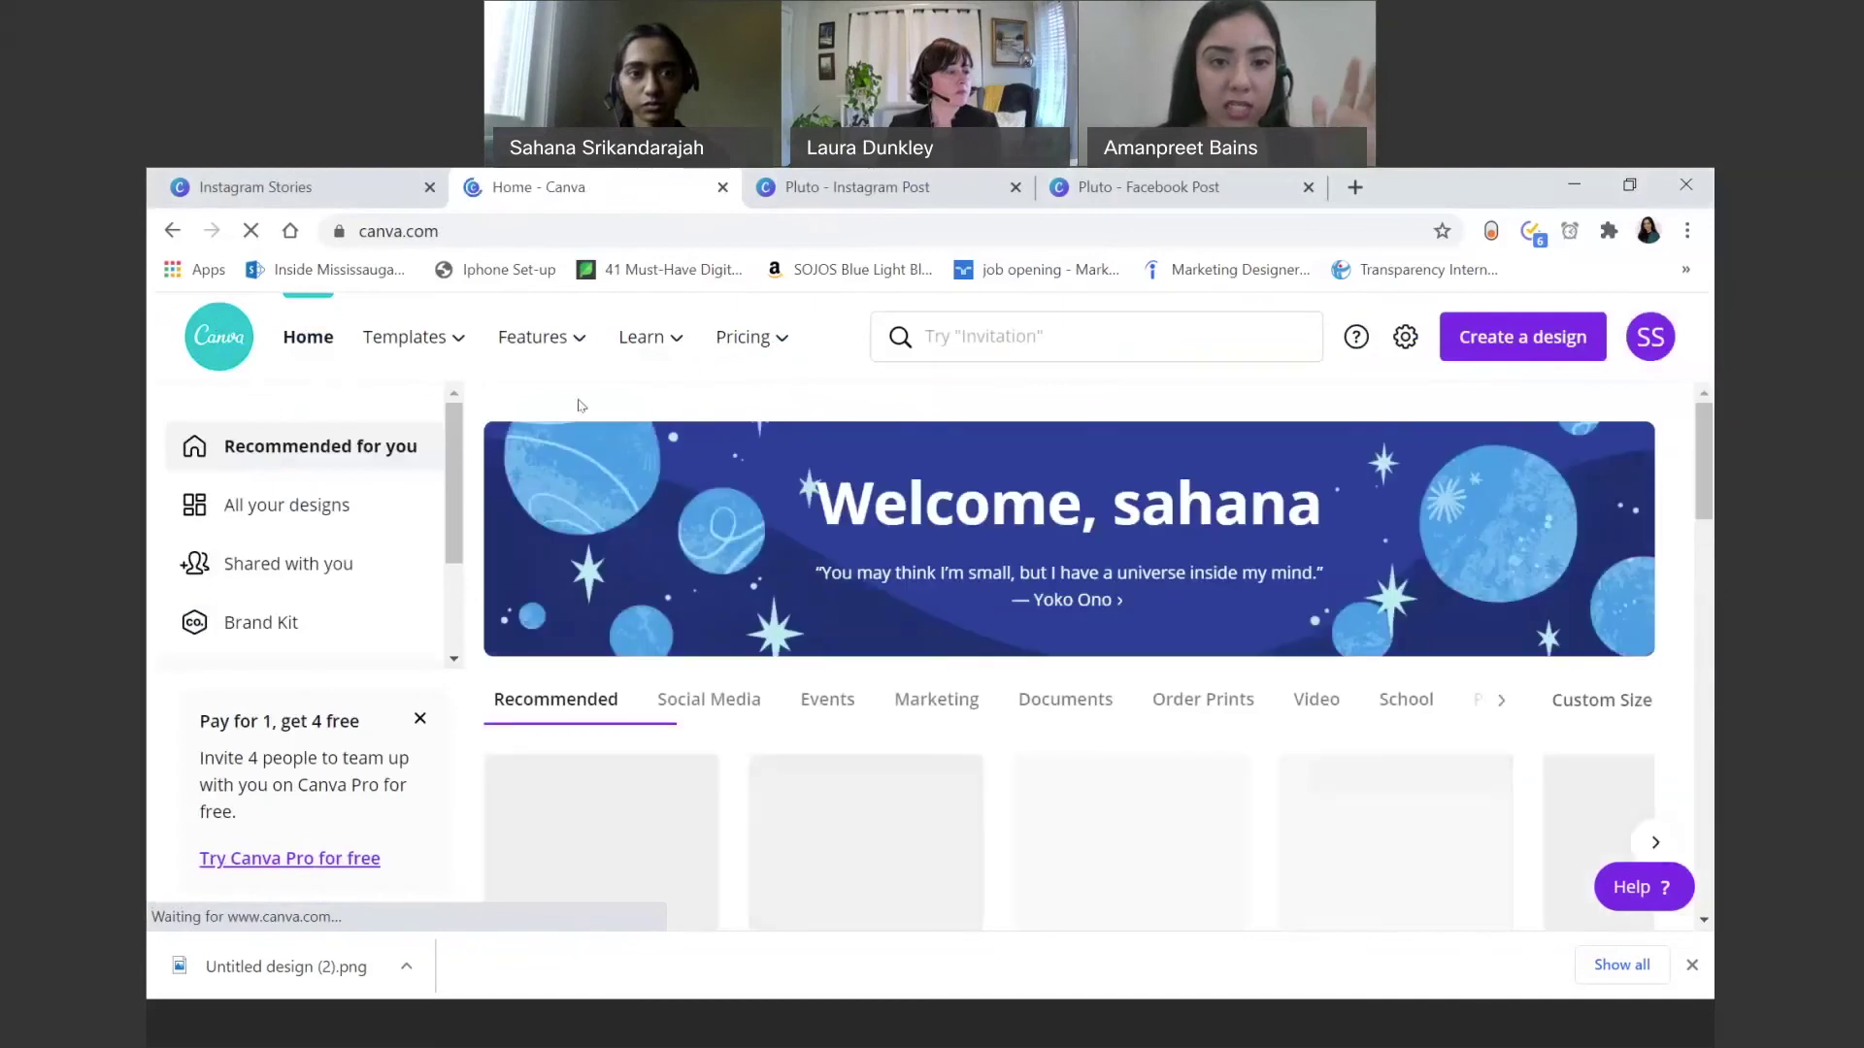
{"action": "left_click", "coordinate": [990, 337]}
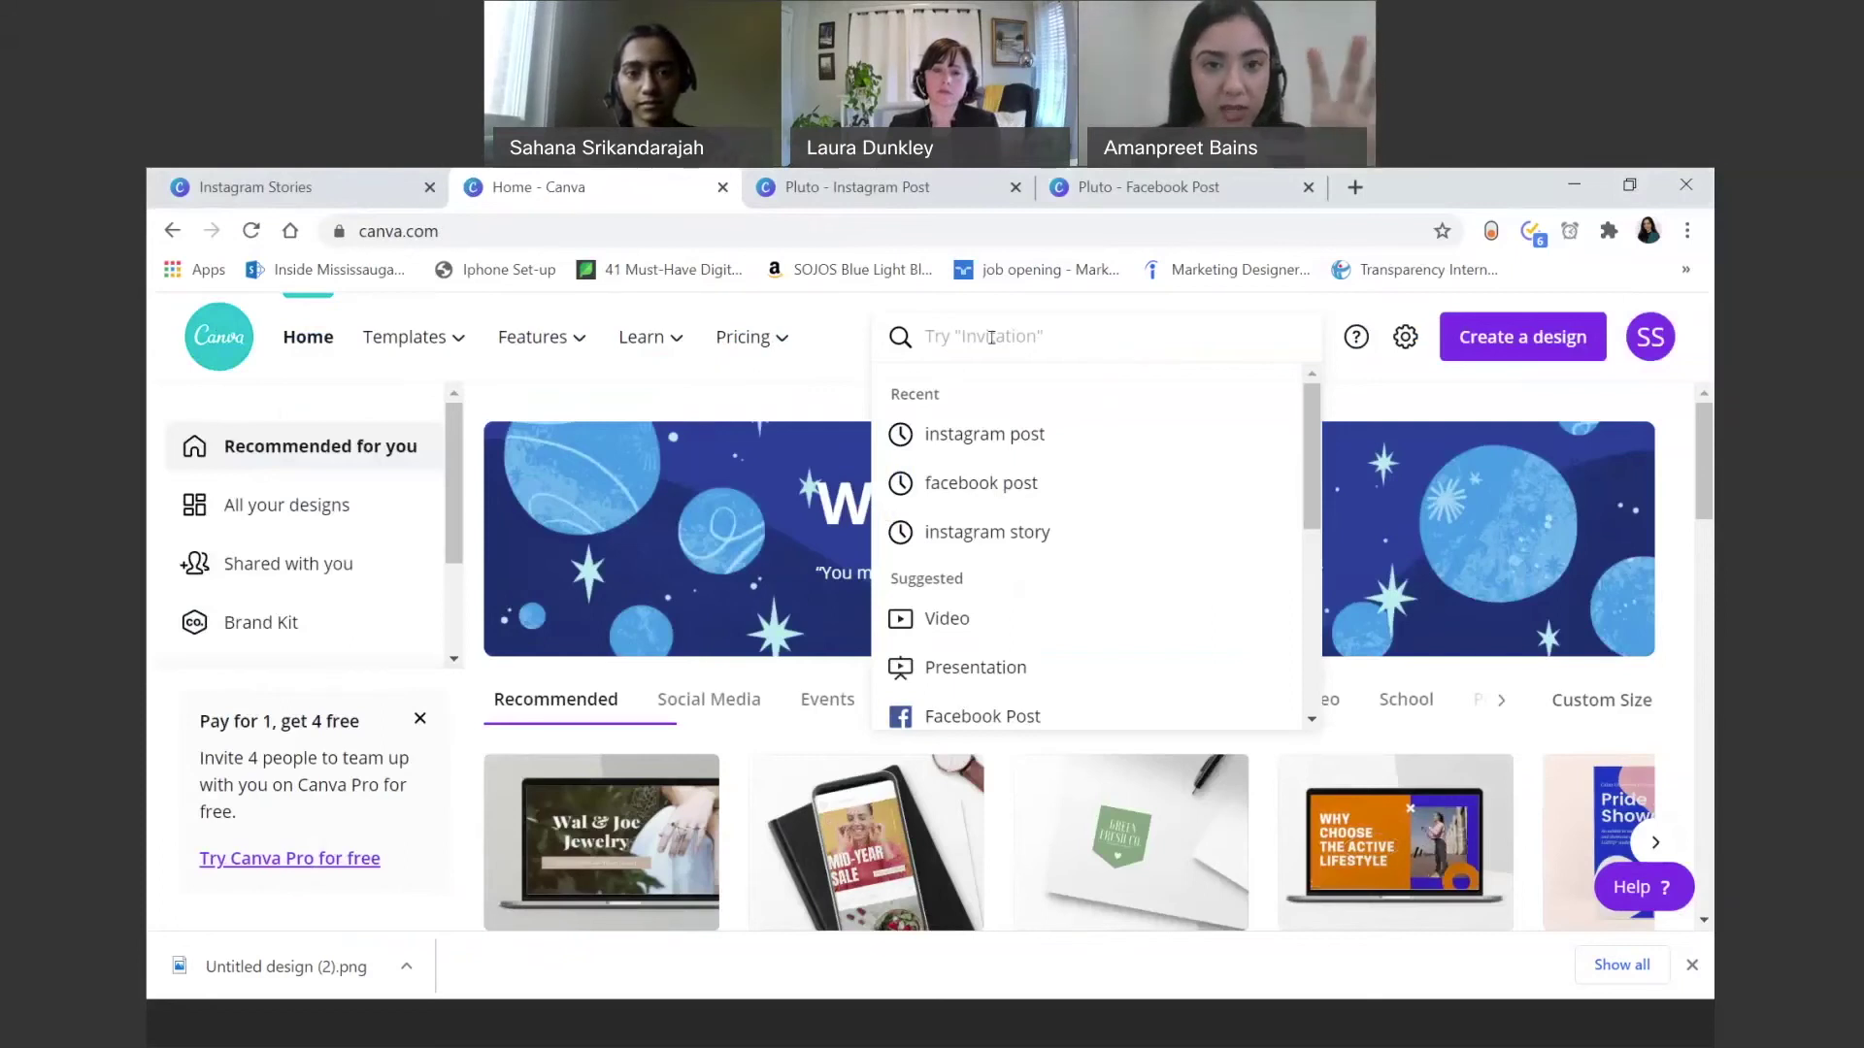
{"action": "left_click", "coordinate": [821, 377]}
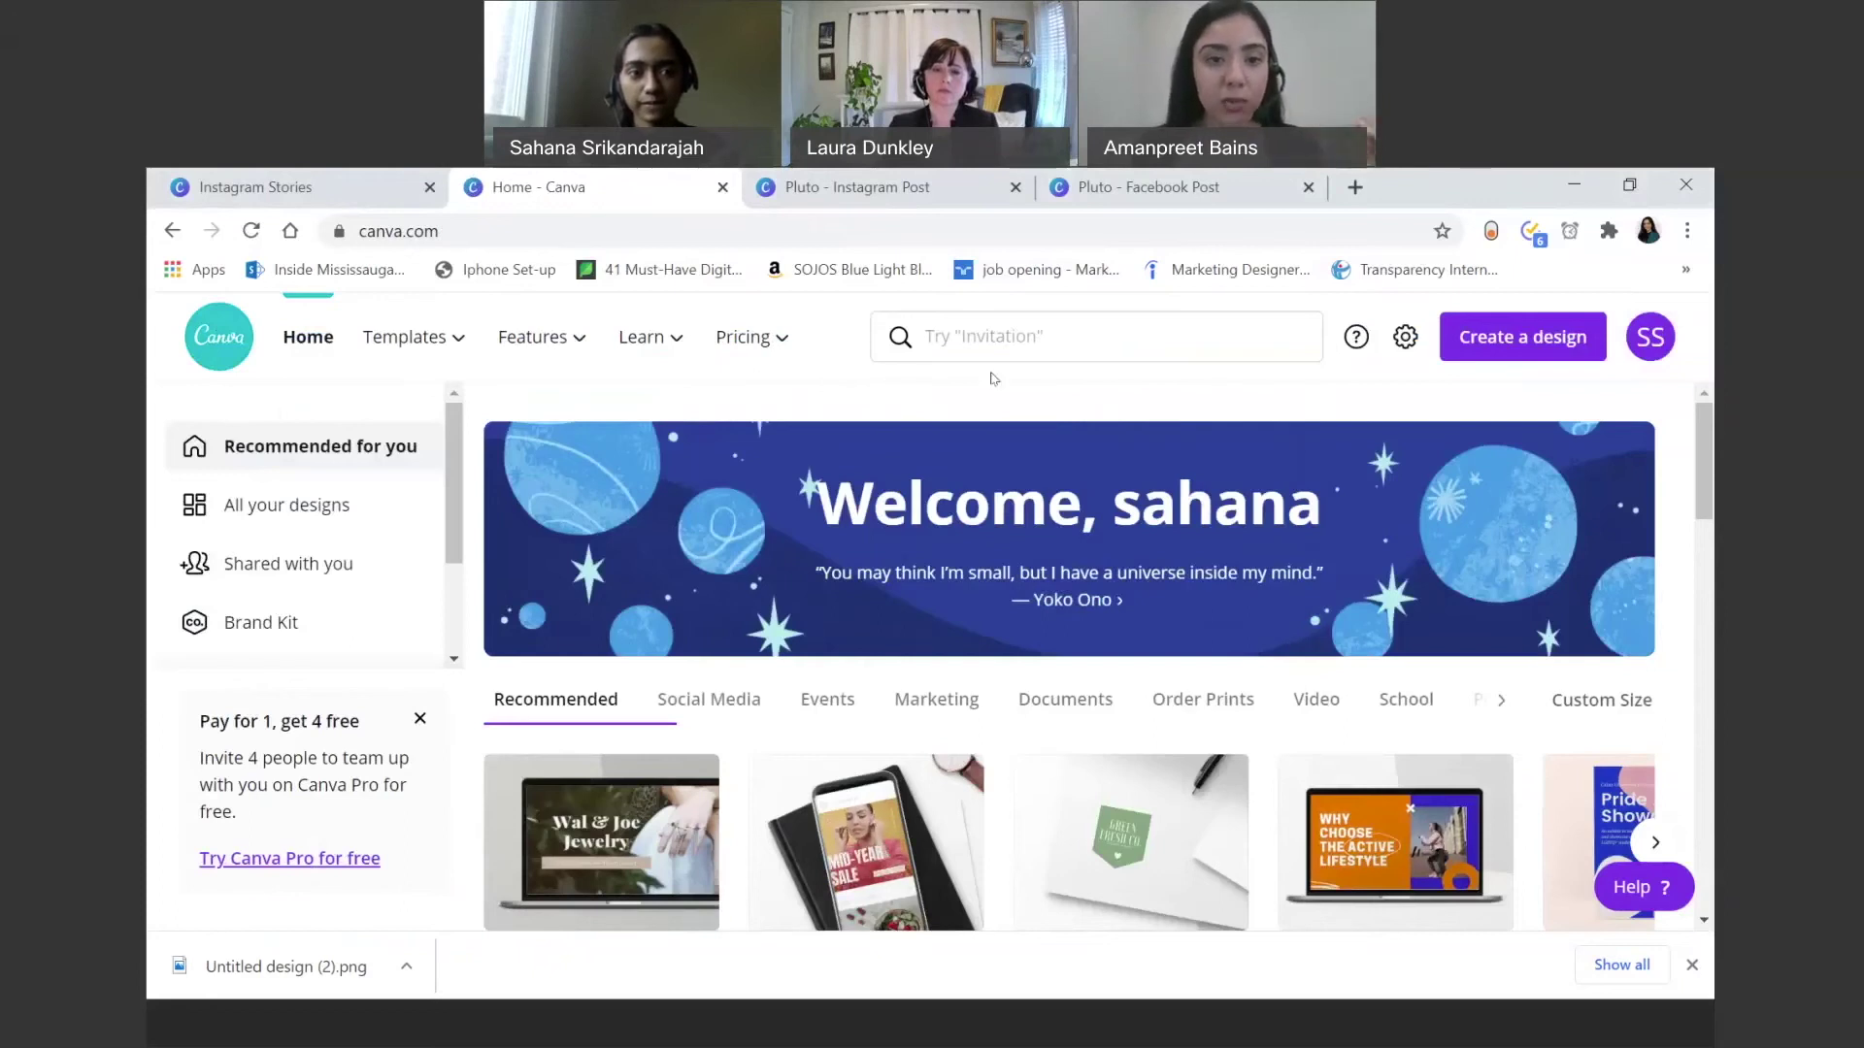
{"action": "mouse_move", "coordinate": [444, 347]}
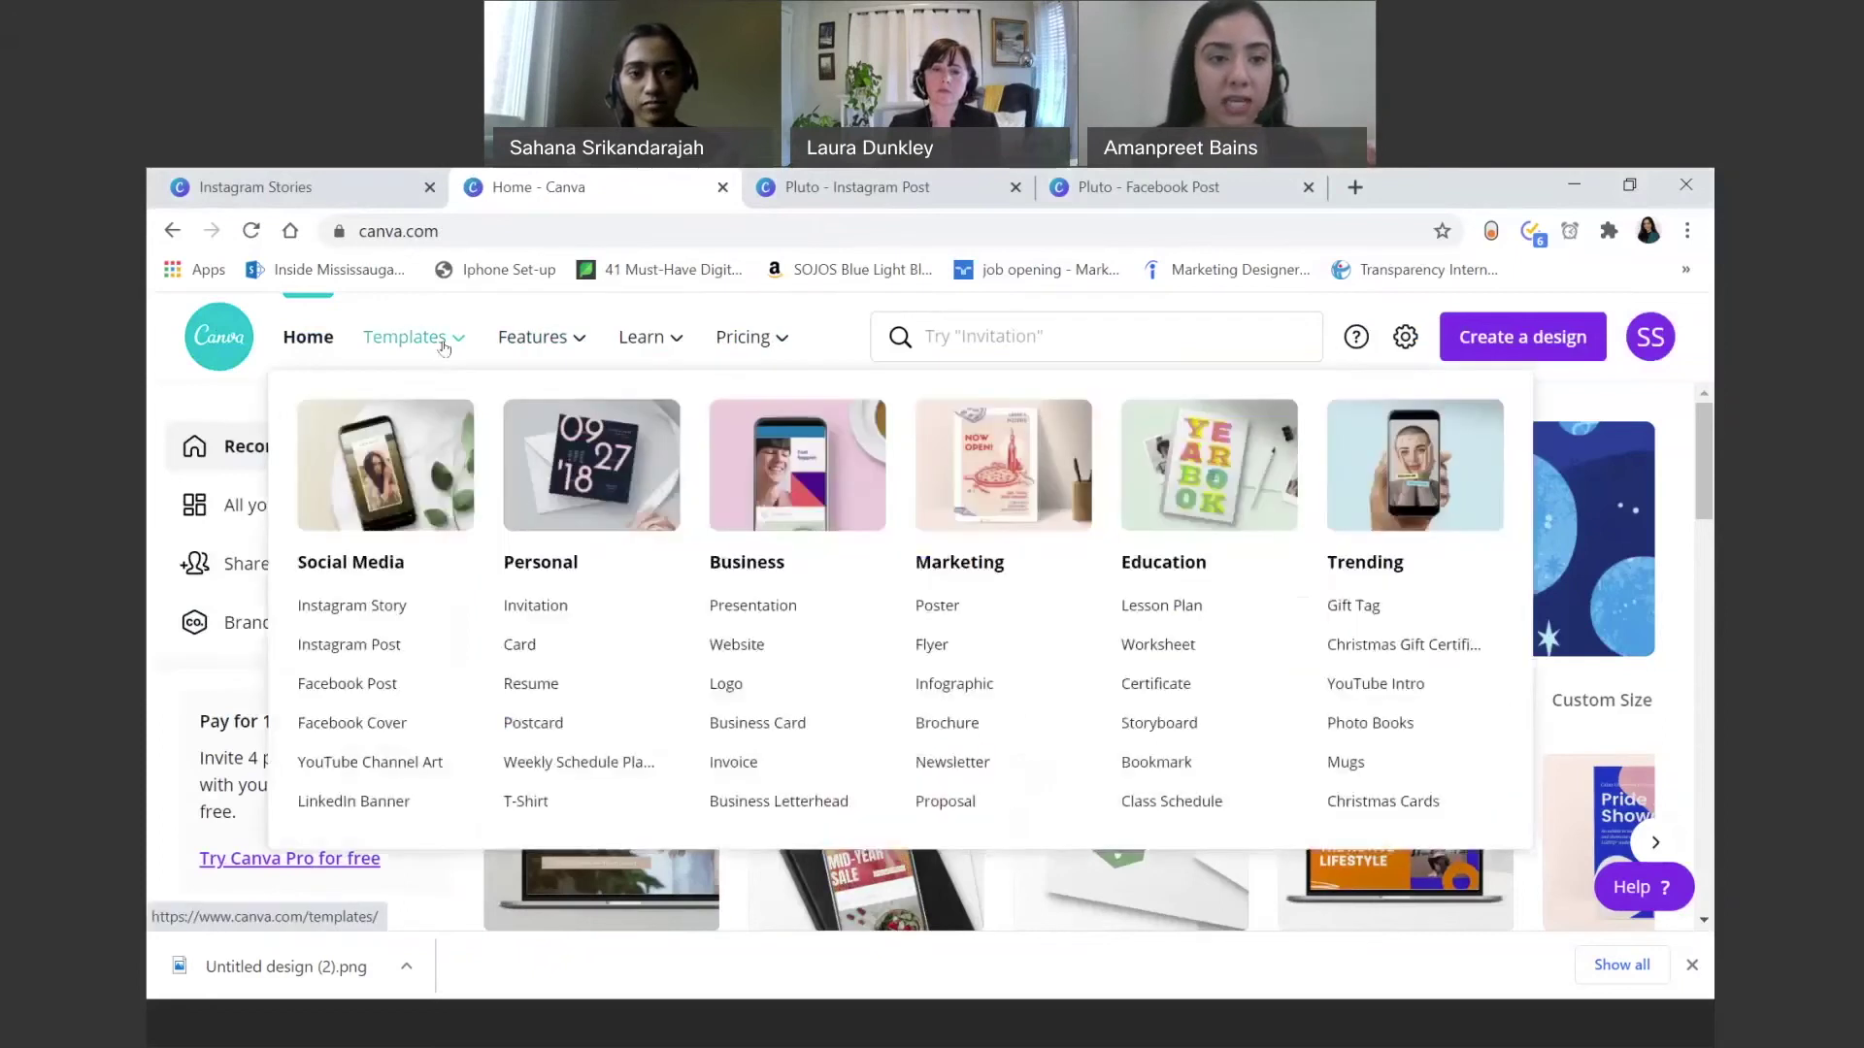
Step: Look at the custom size settings for a new design and its measurement units, keeping px selected
{"action": "left_click", "coordinate": [1473, 336]}
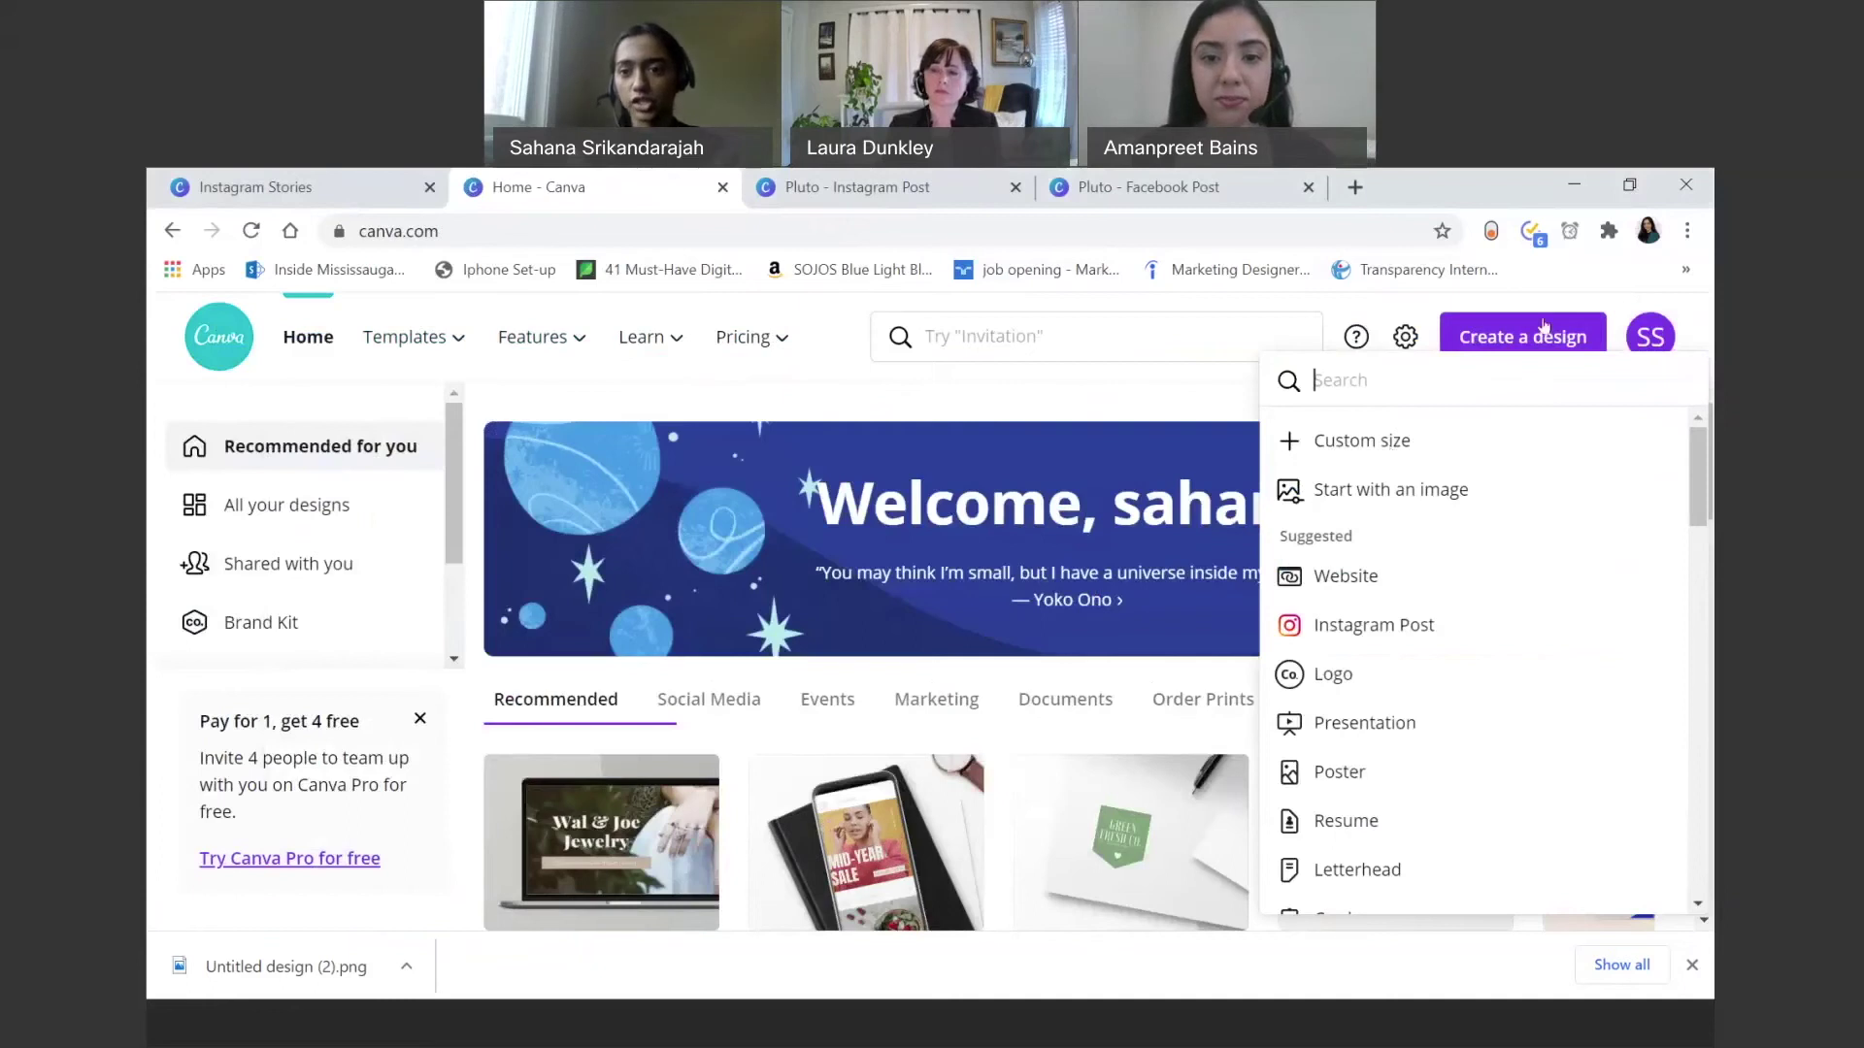
{"action": "left_click", "coordinate": [1379, 451]}
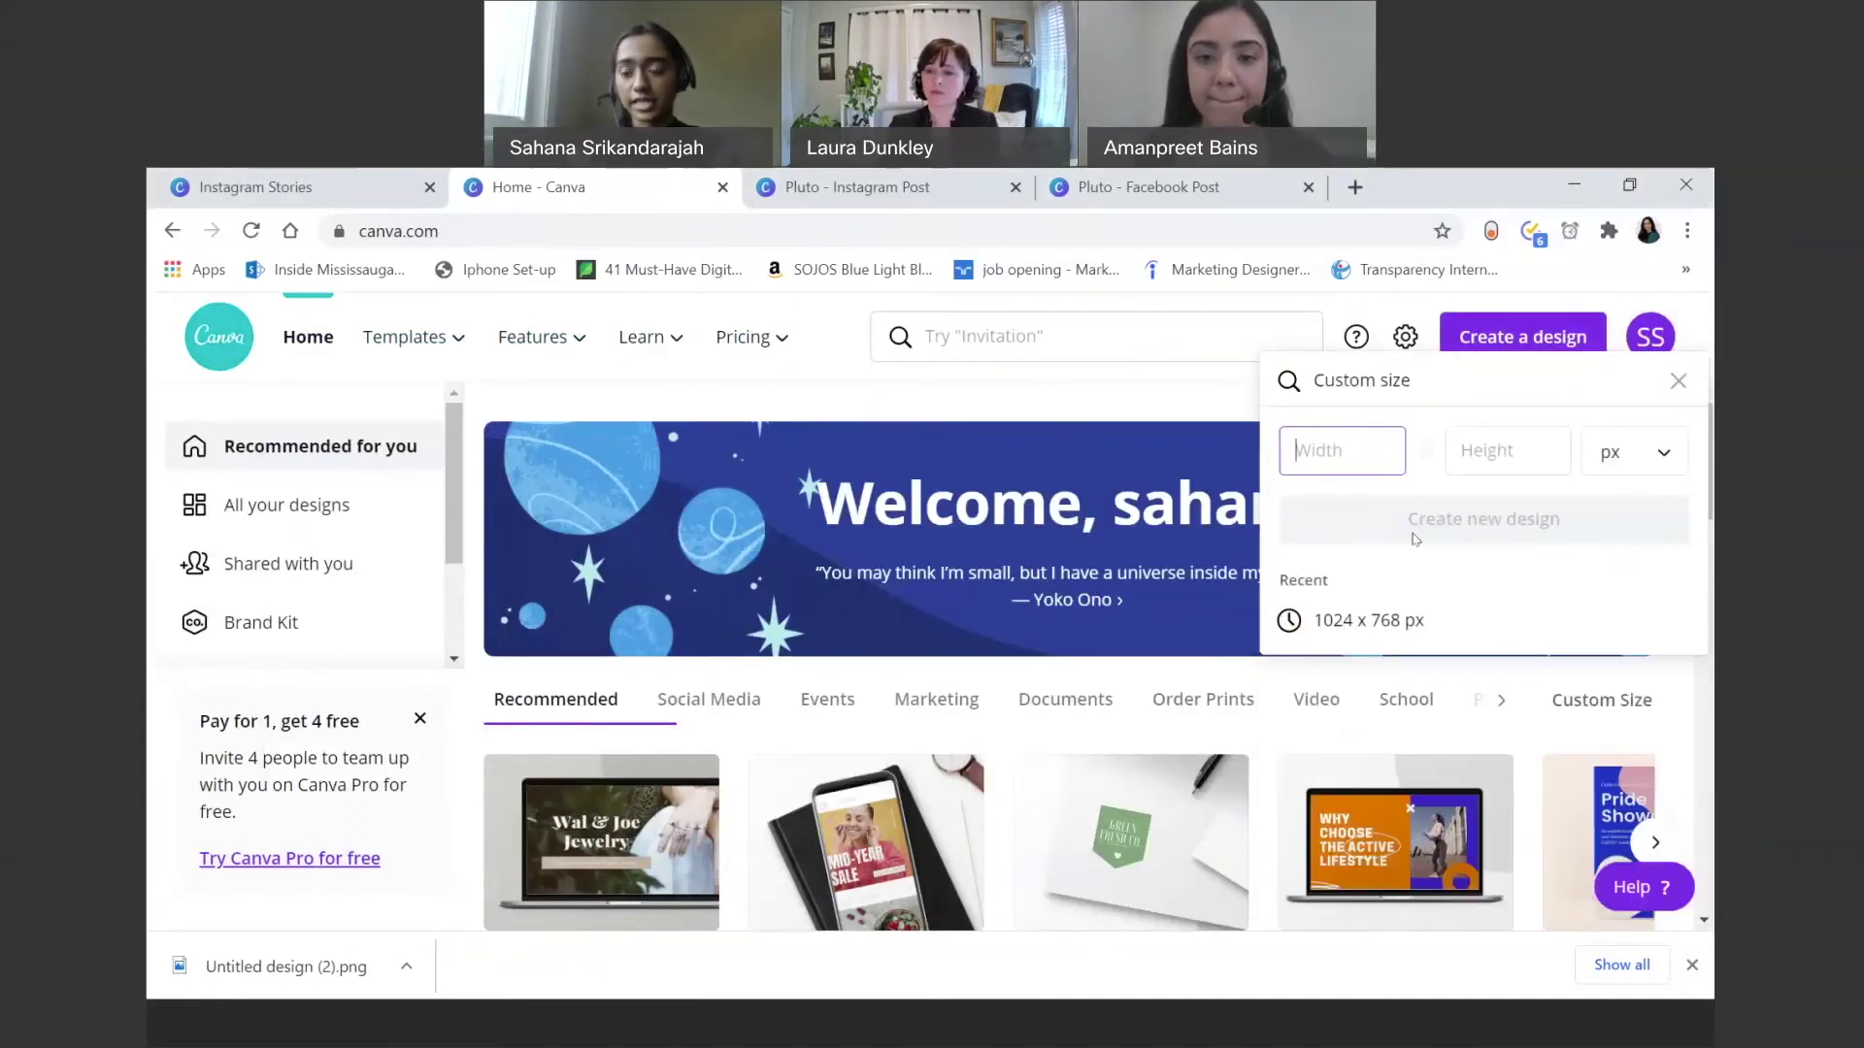
{"action": "left_click", "coordinate": [1605, 475]}
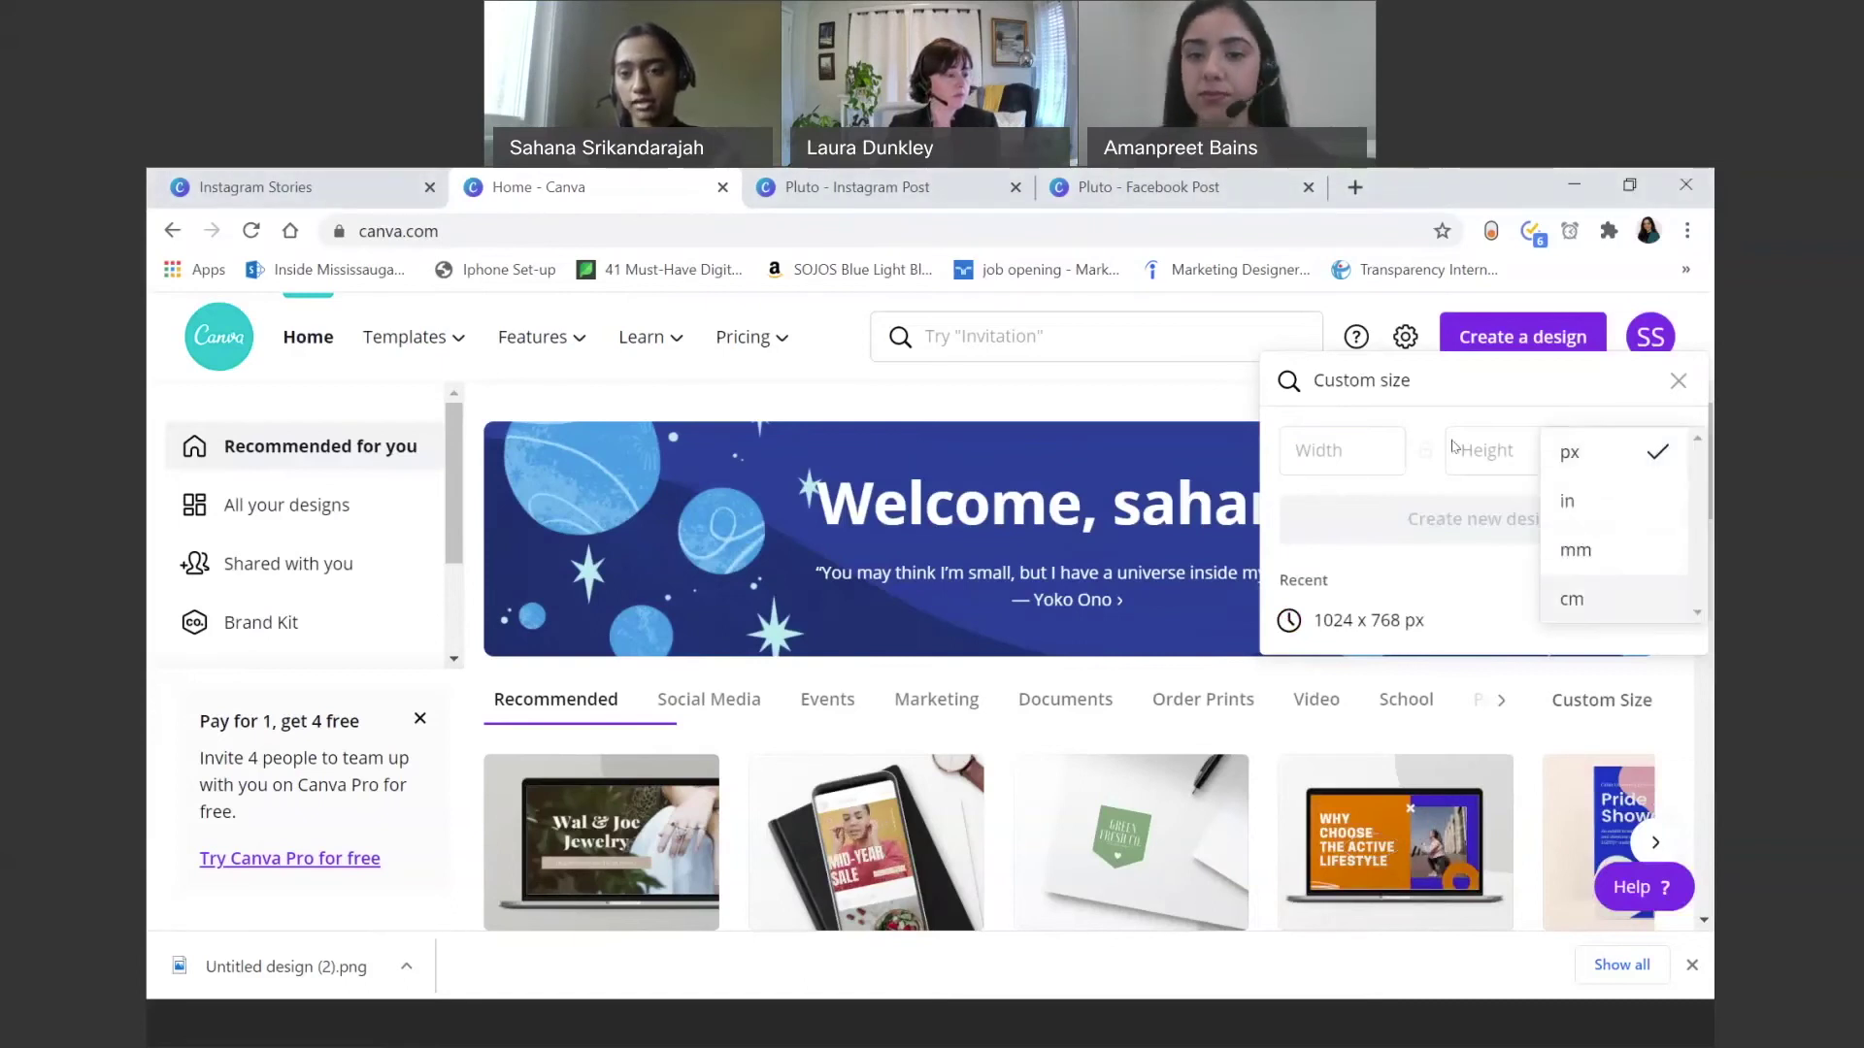
{"action": "left_click", "coordinate": [1558, 451]}
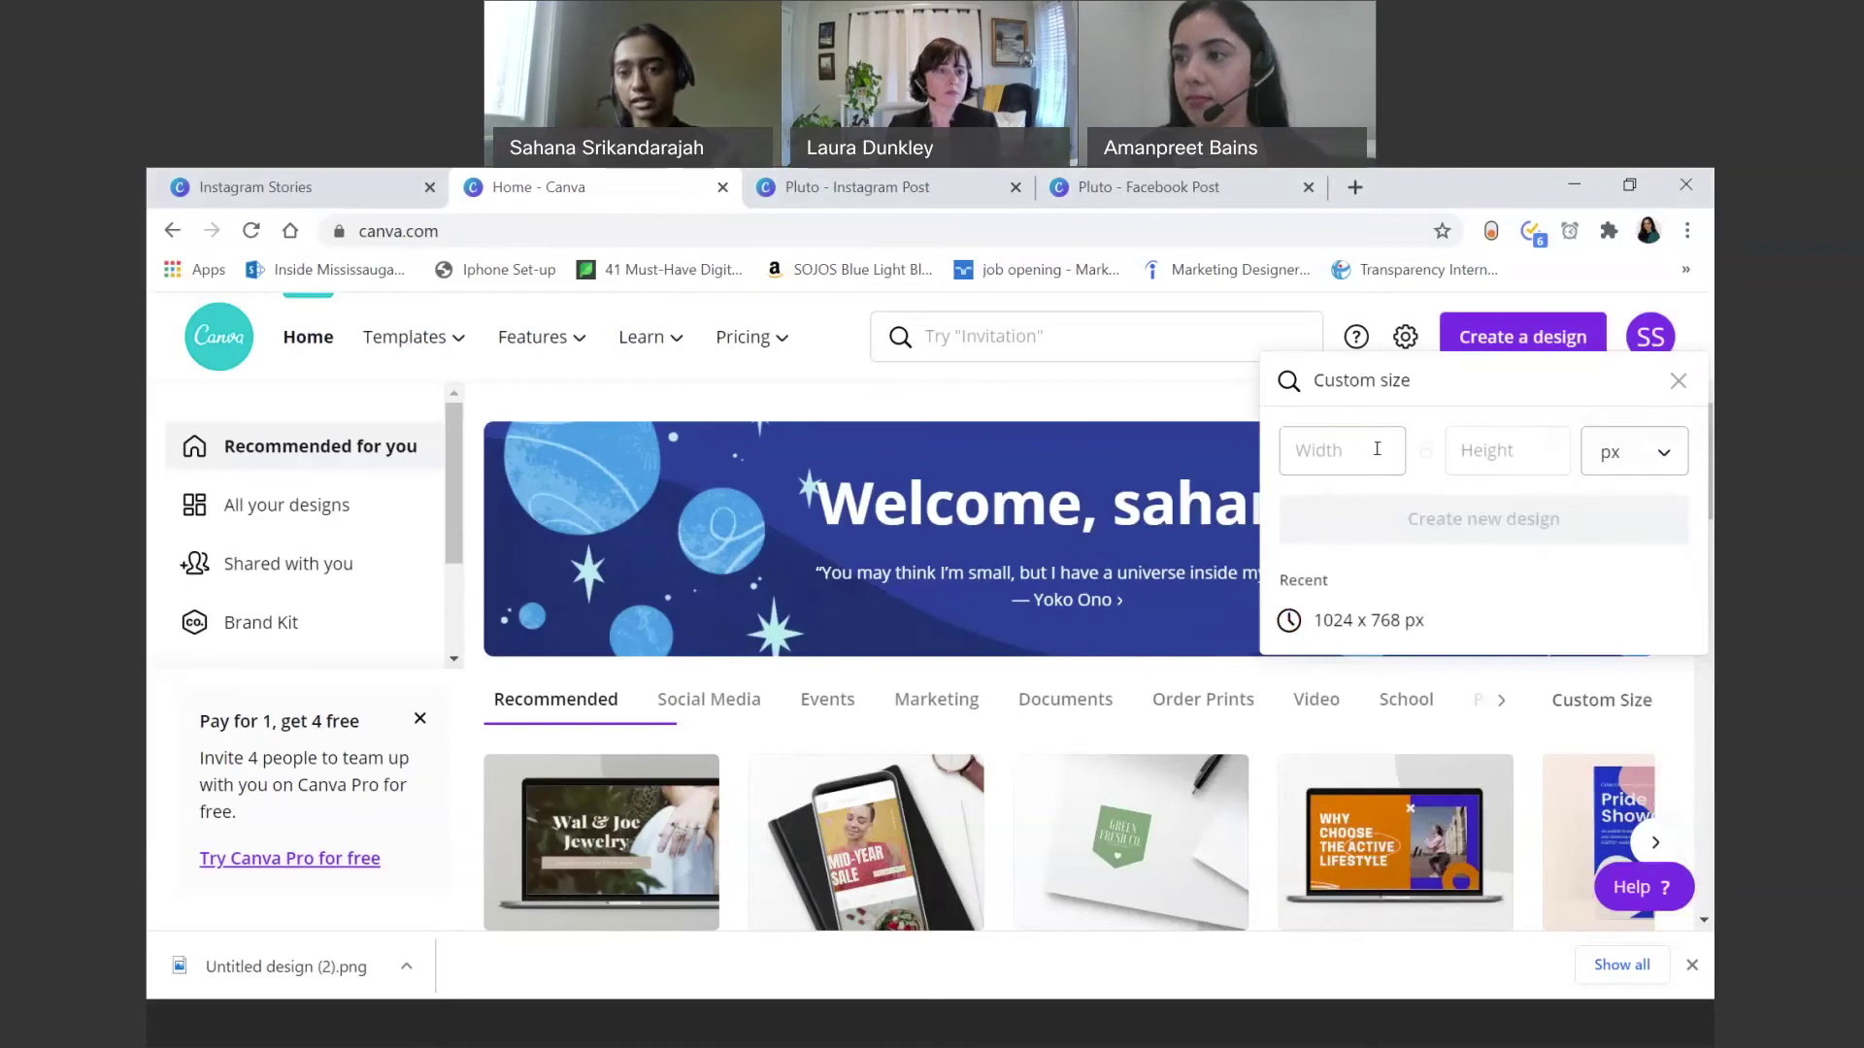
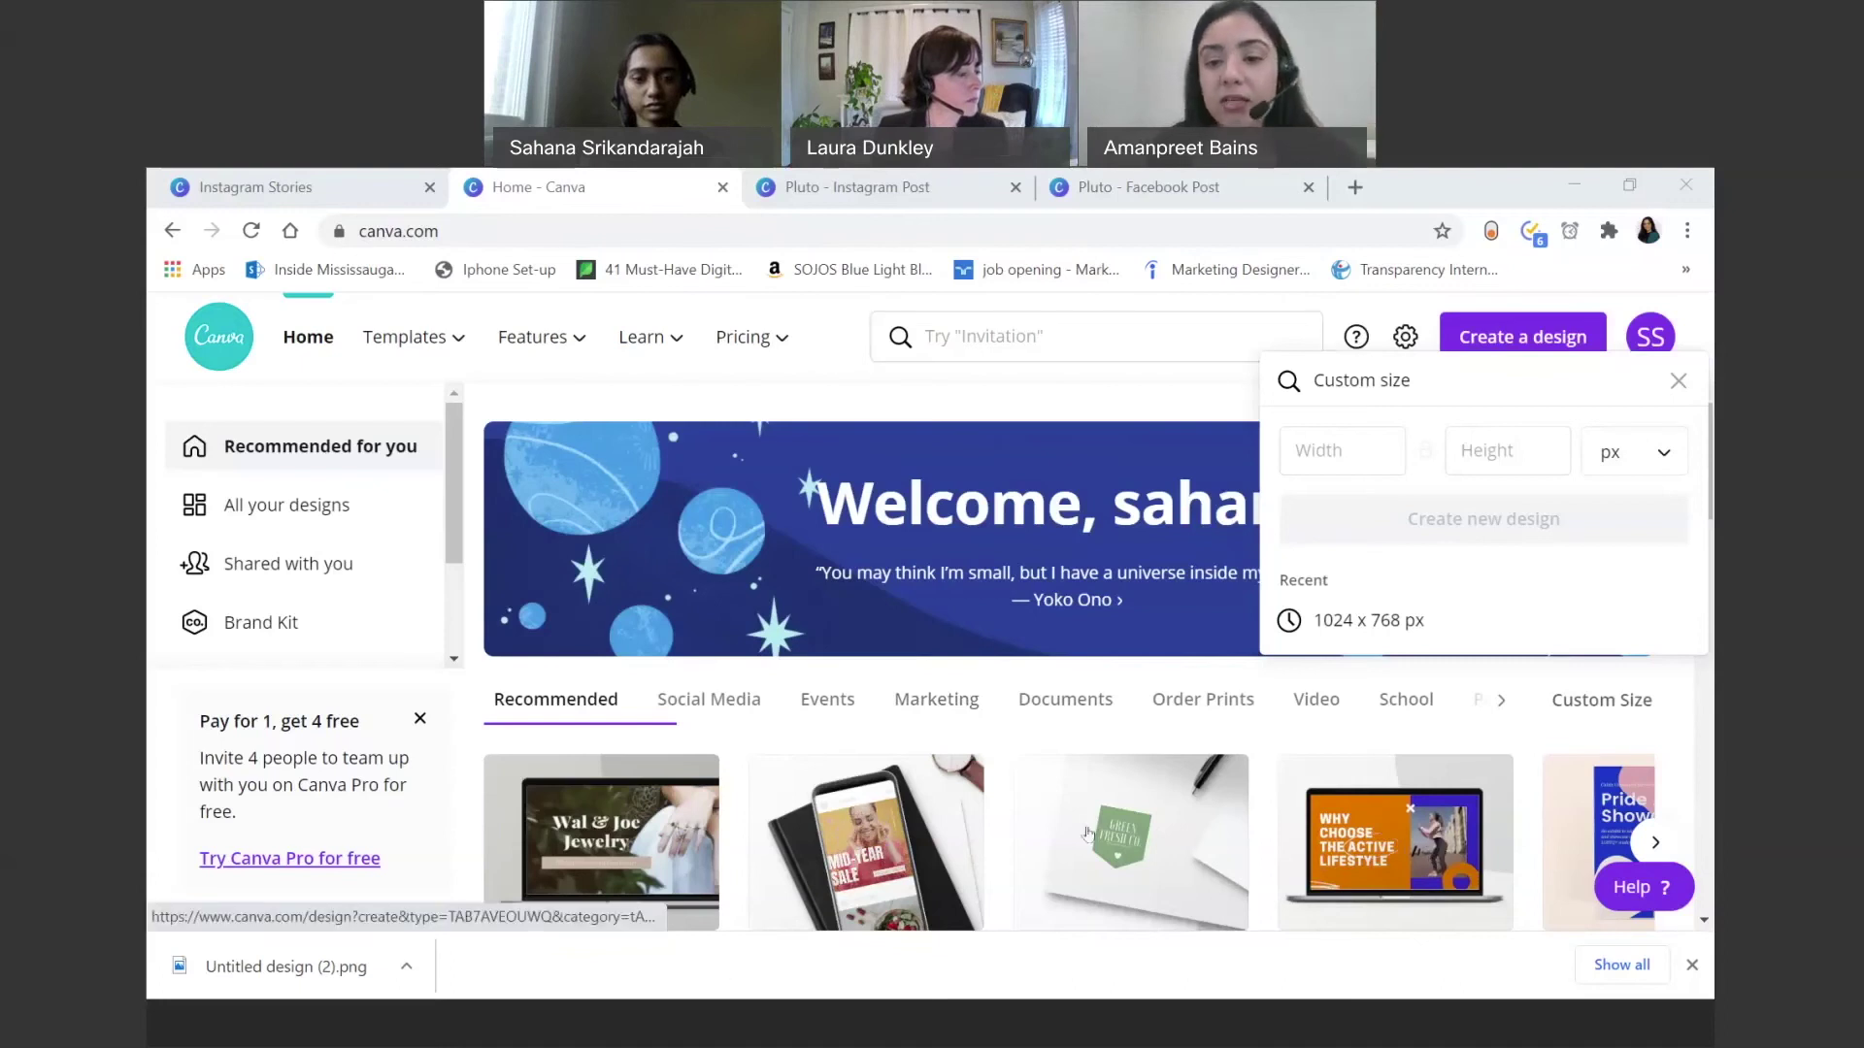
Step: Create a new blank Logo design and browse the available elements, including stickers, charts and grids
{"action": "left_click", "coordinate": [1014, 836]}
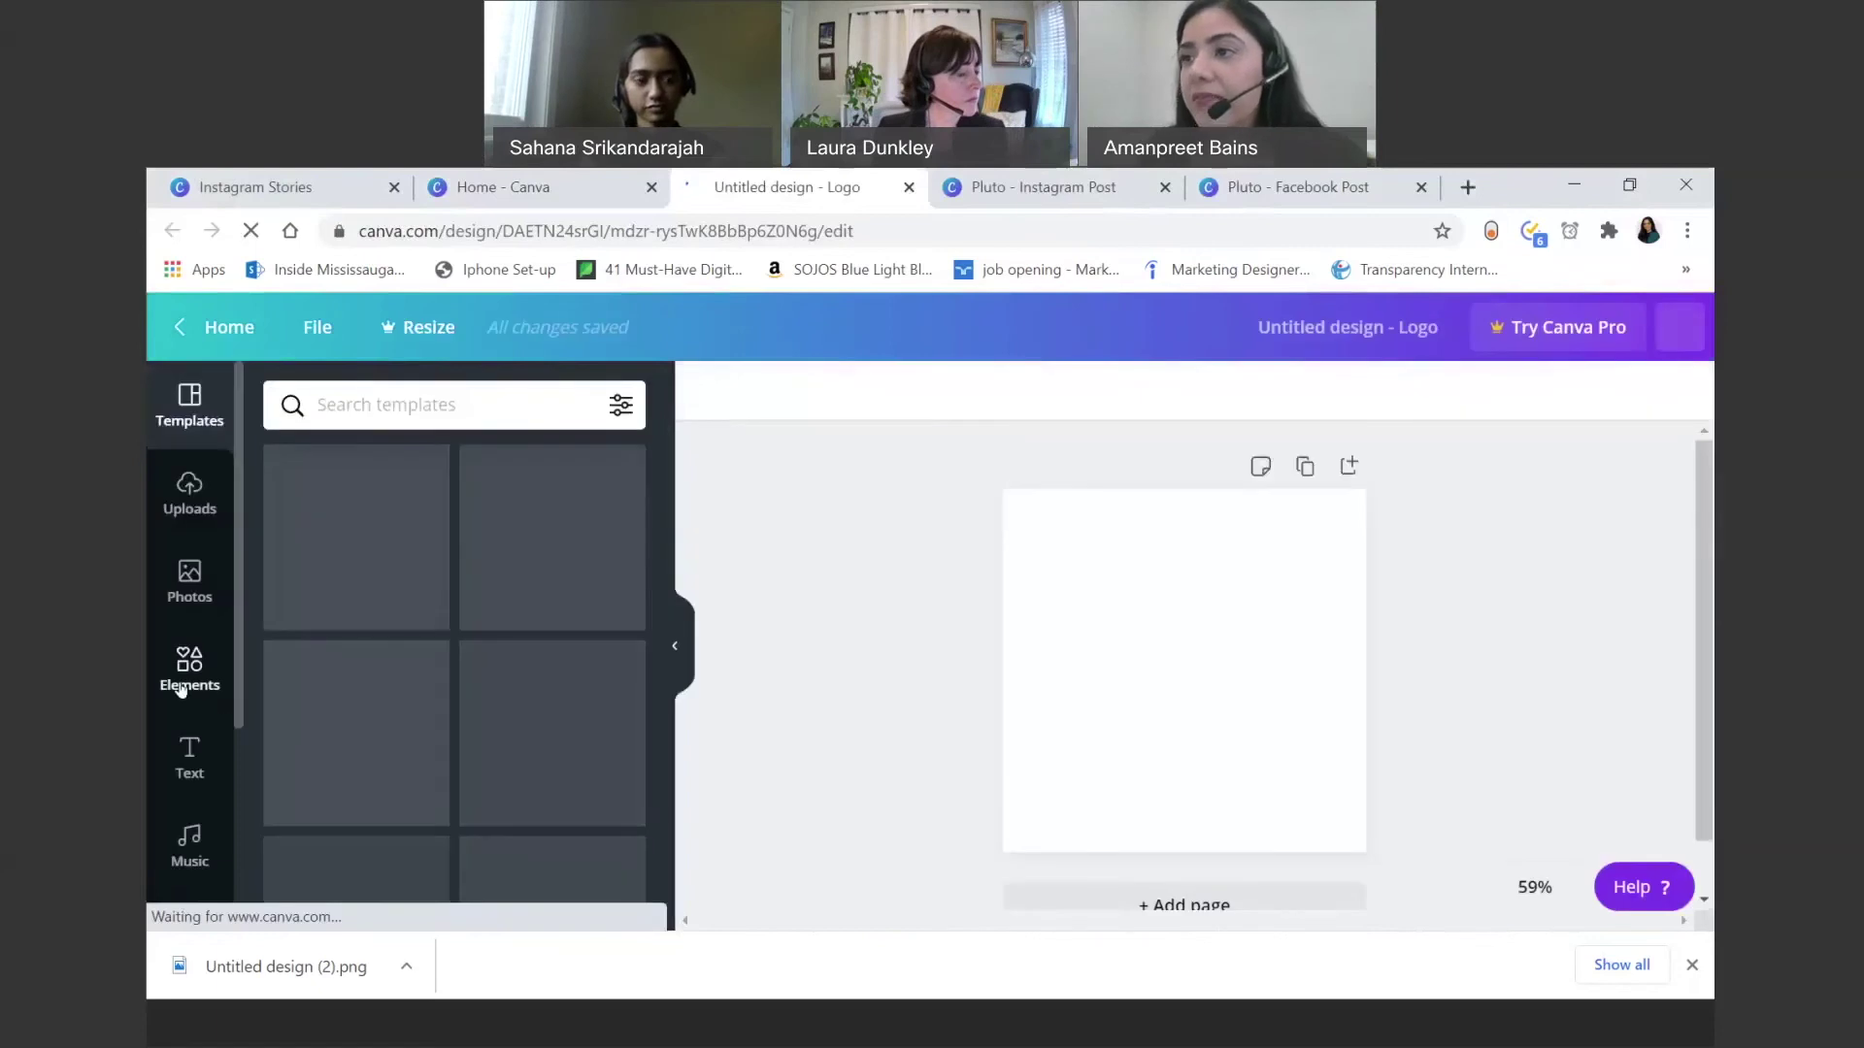
{"action": "left_click", "coordinate": [181, 685]}
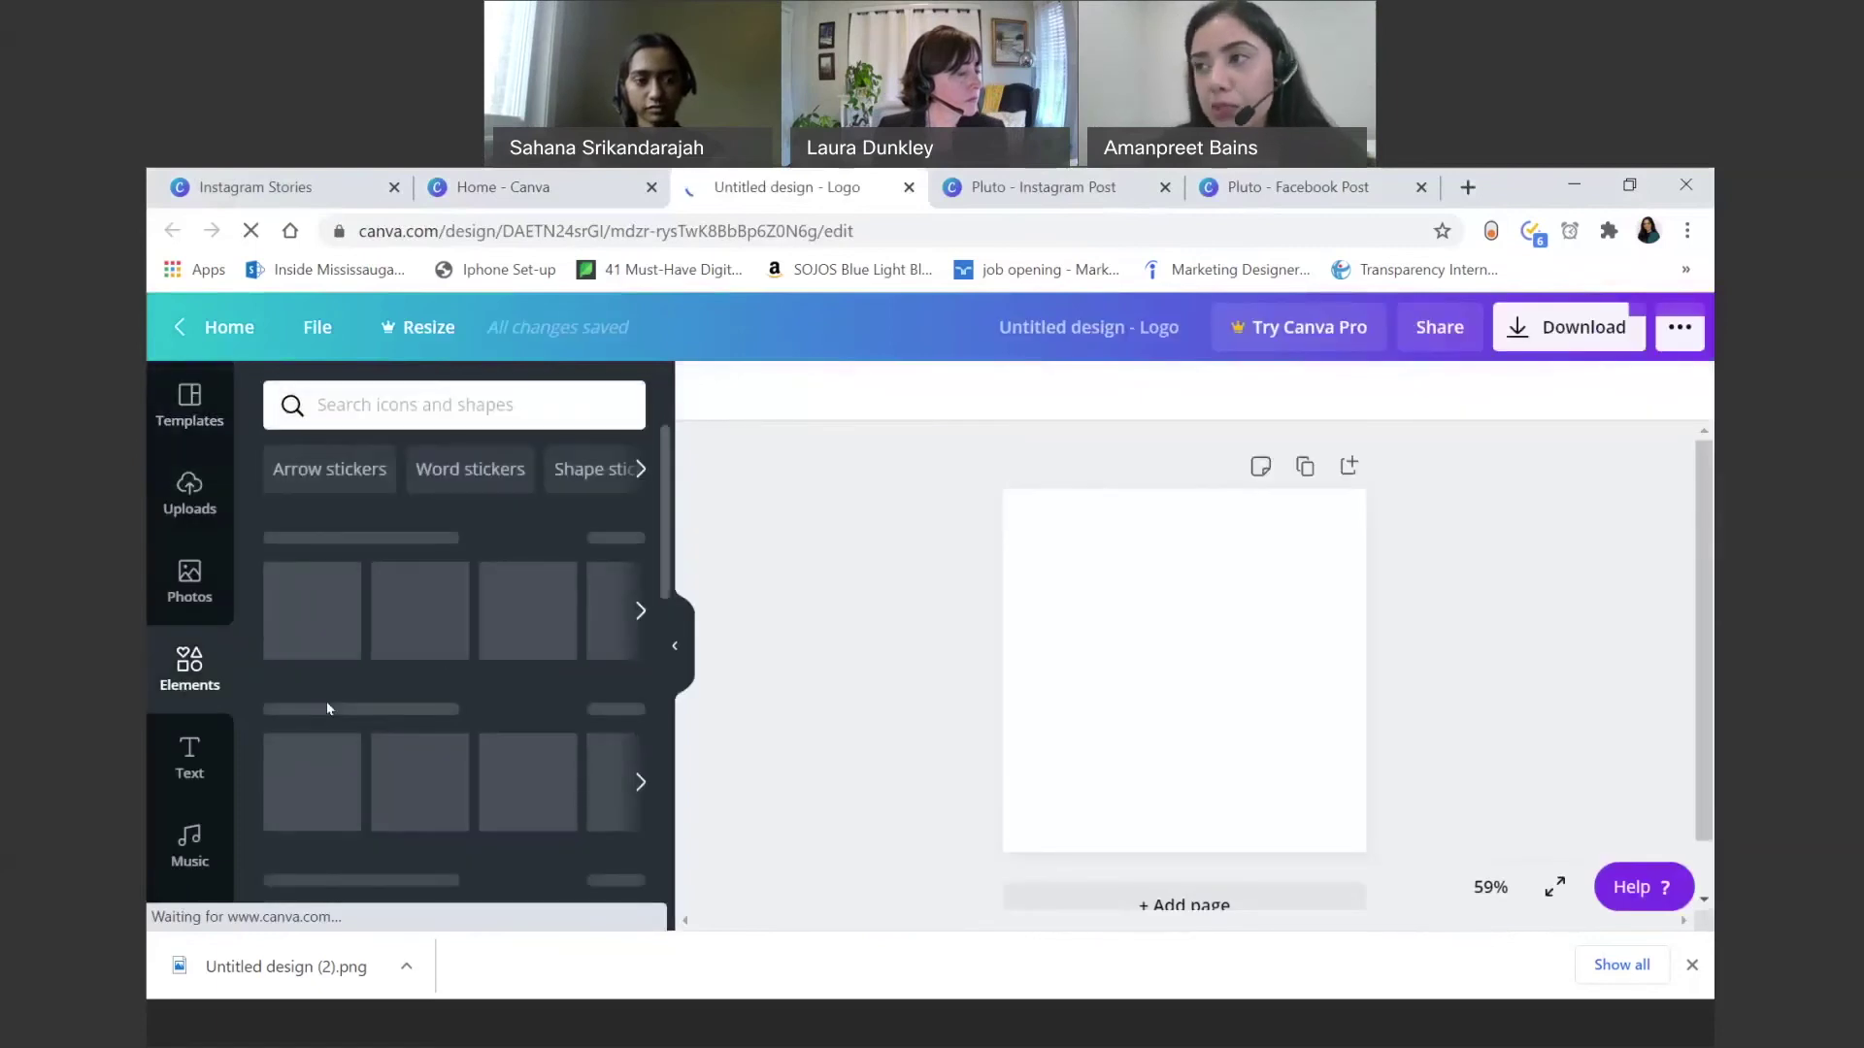
{"action": "scroll", "coordinate": [327, 707], "scroll_direction": "down", "scroll_amount": 6}
{"action": "scroll", "coordinate": [327, 708], "scroll_direction": "down", "scroll_amount": 3}
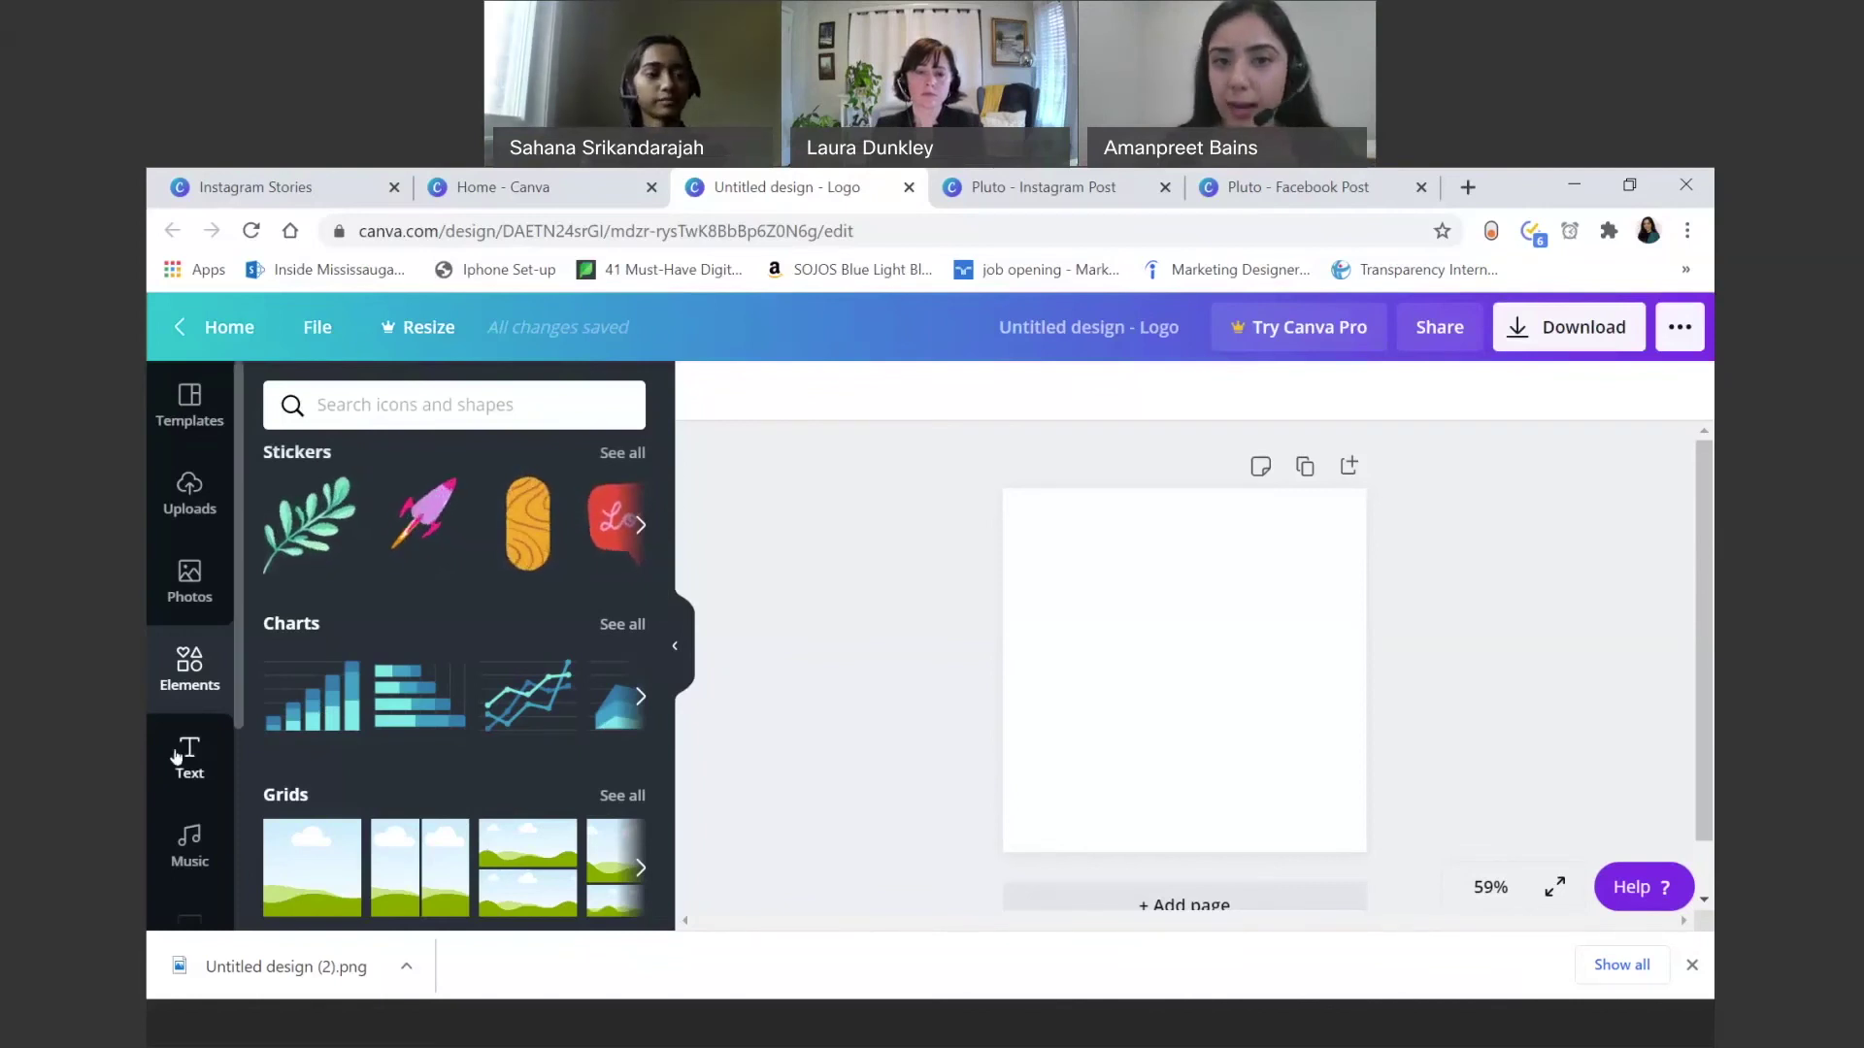
{"action": "scroll", "coordinate": [185, 757], "scroll_direction": "down", "scroll_amount": 2}
{"action": "scroll", "coordinate": [180, 699], "scroll_direction": "up", "scroll_amount": 2}
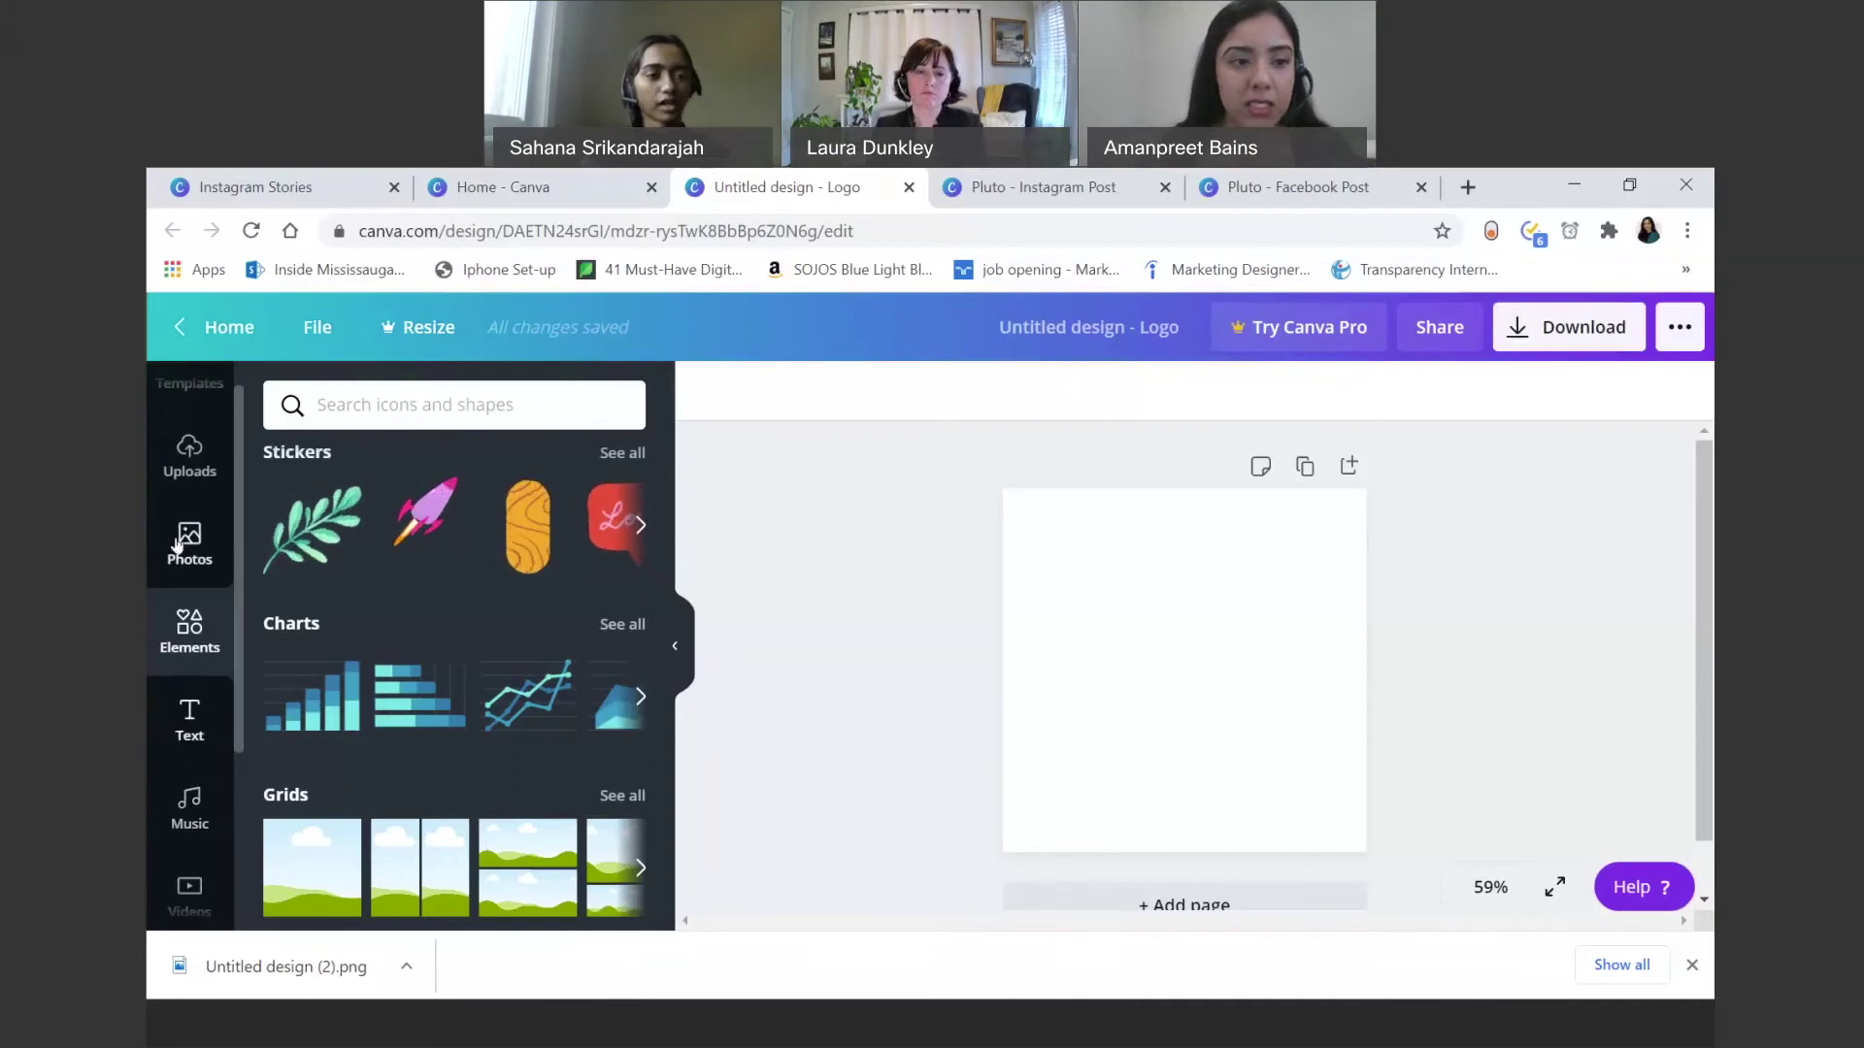
{"action": "scroll", "coordinate": [178, 582], "scroll_direction": "down", "scroll_amount": 3}
{"action": "scroll", "coordinate": [185, 553], "scroll_direction": "up", "scroll_amount": 3}
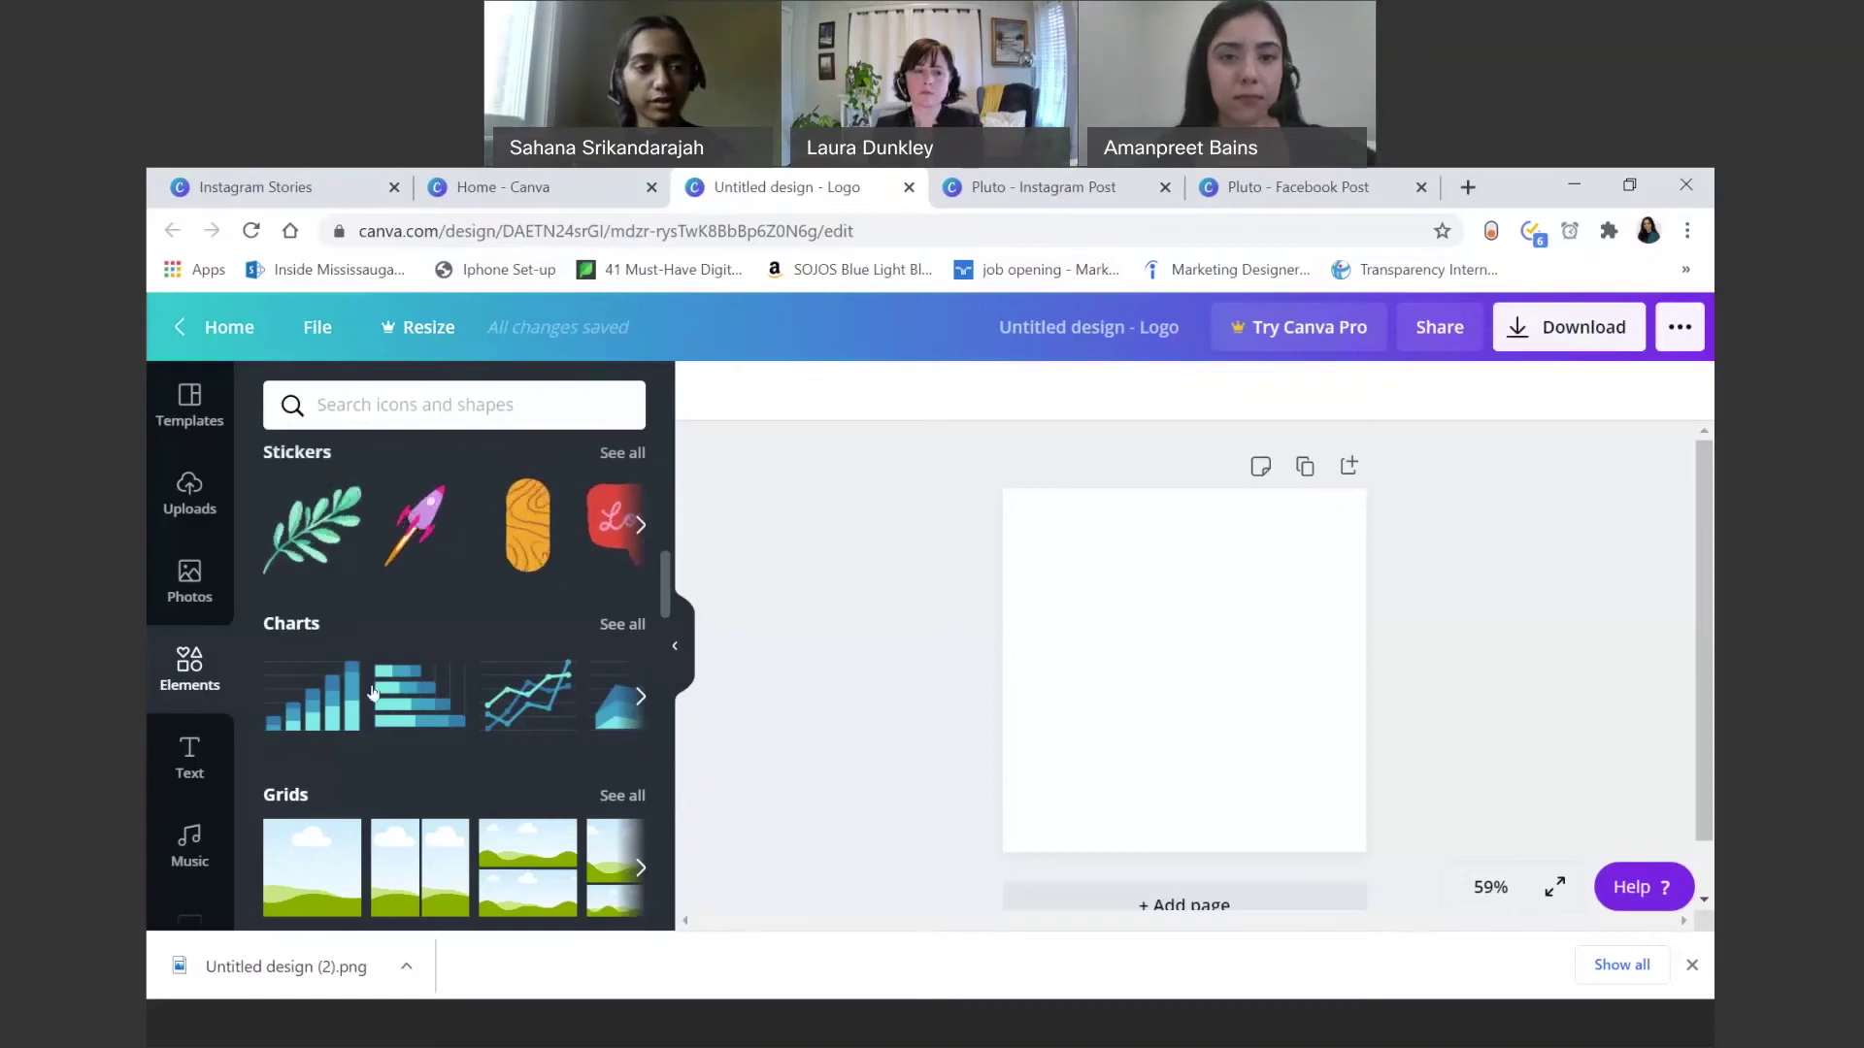
Step: Add a circle shape to the logo page, duplicate it, and add a square overlapping the circles' lower-left part
{"action": "scroll", "coordinate": [372, 692], "scroll_direction": "up", "scroll_amount": 5}
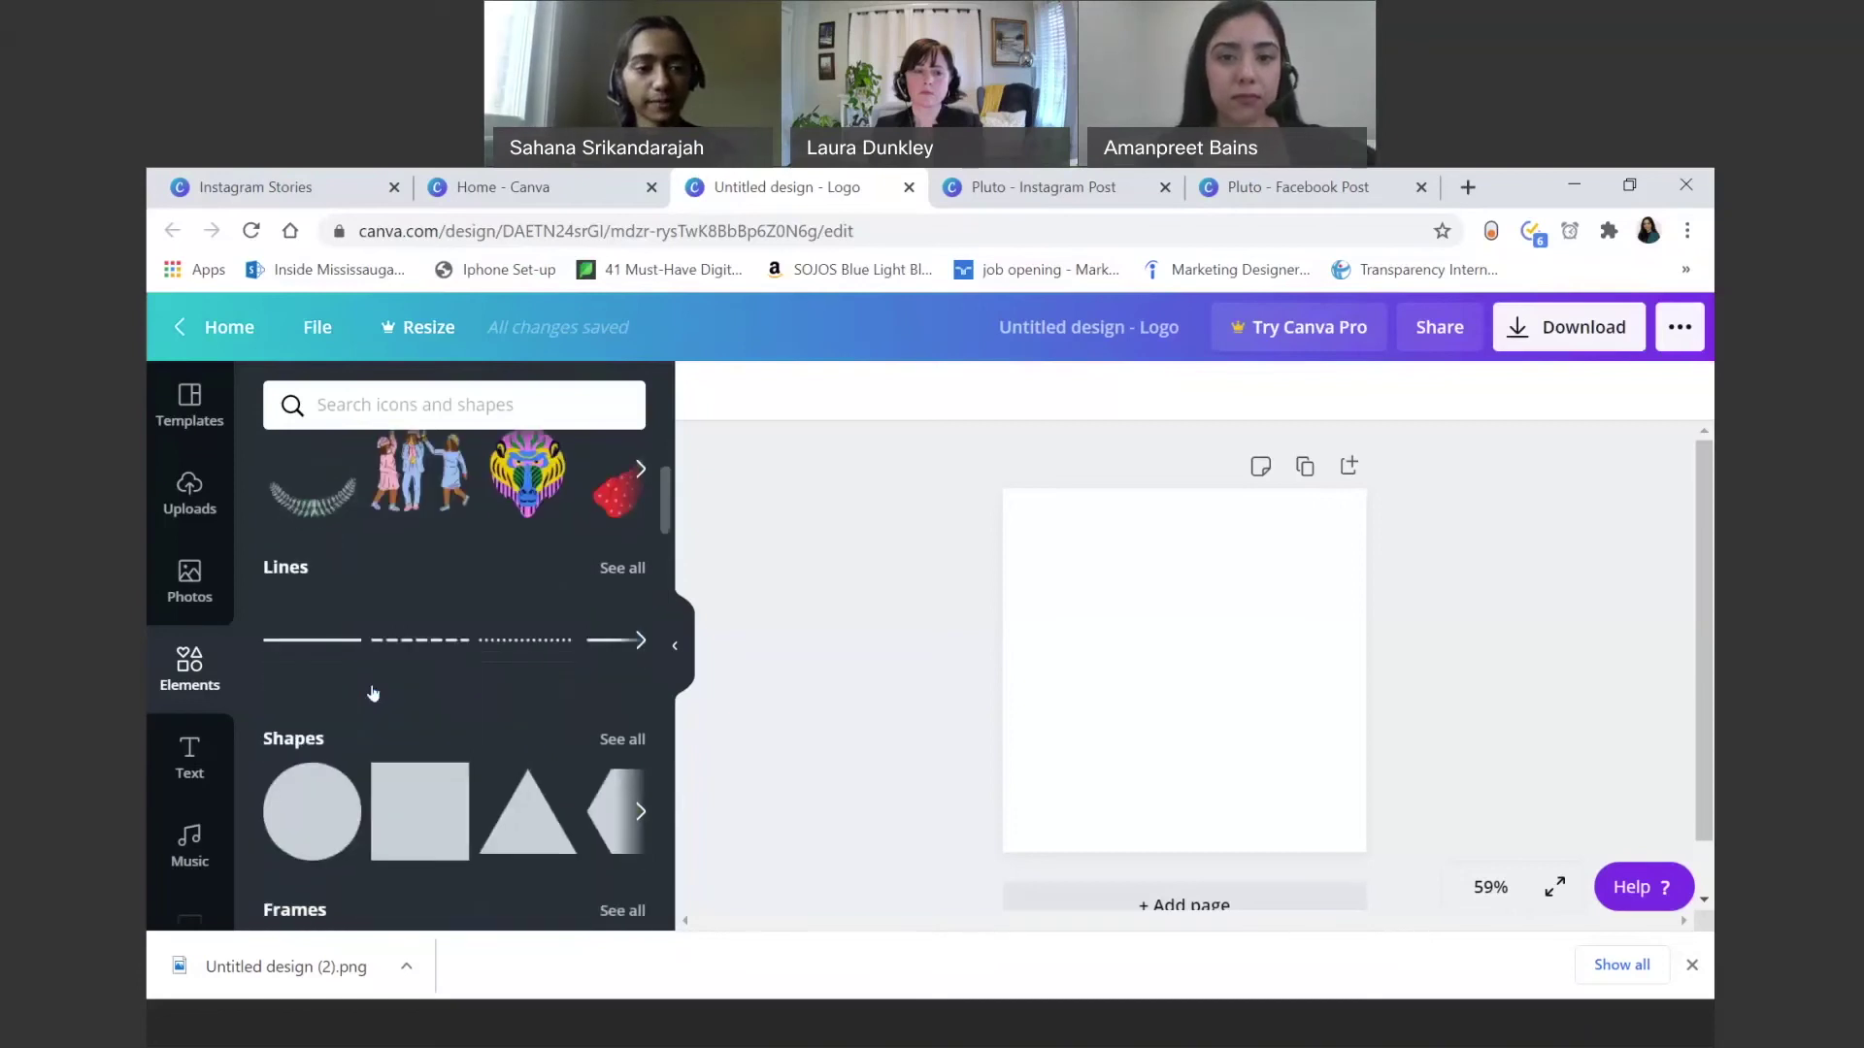
{"action": "left_click", "coordinate": [308, 818]}
{"action": "key", "text": "ctrl+d"}
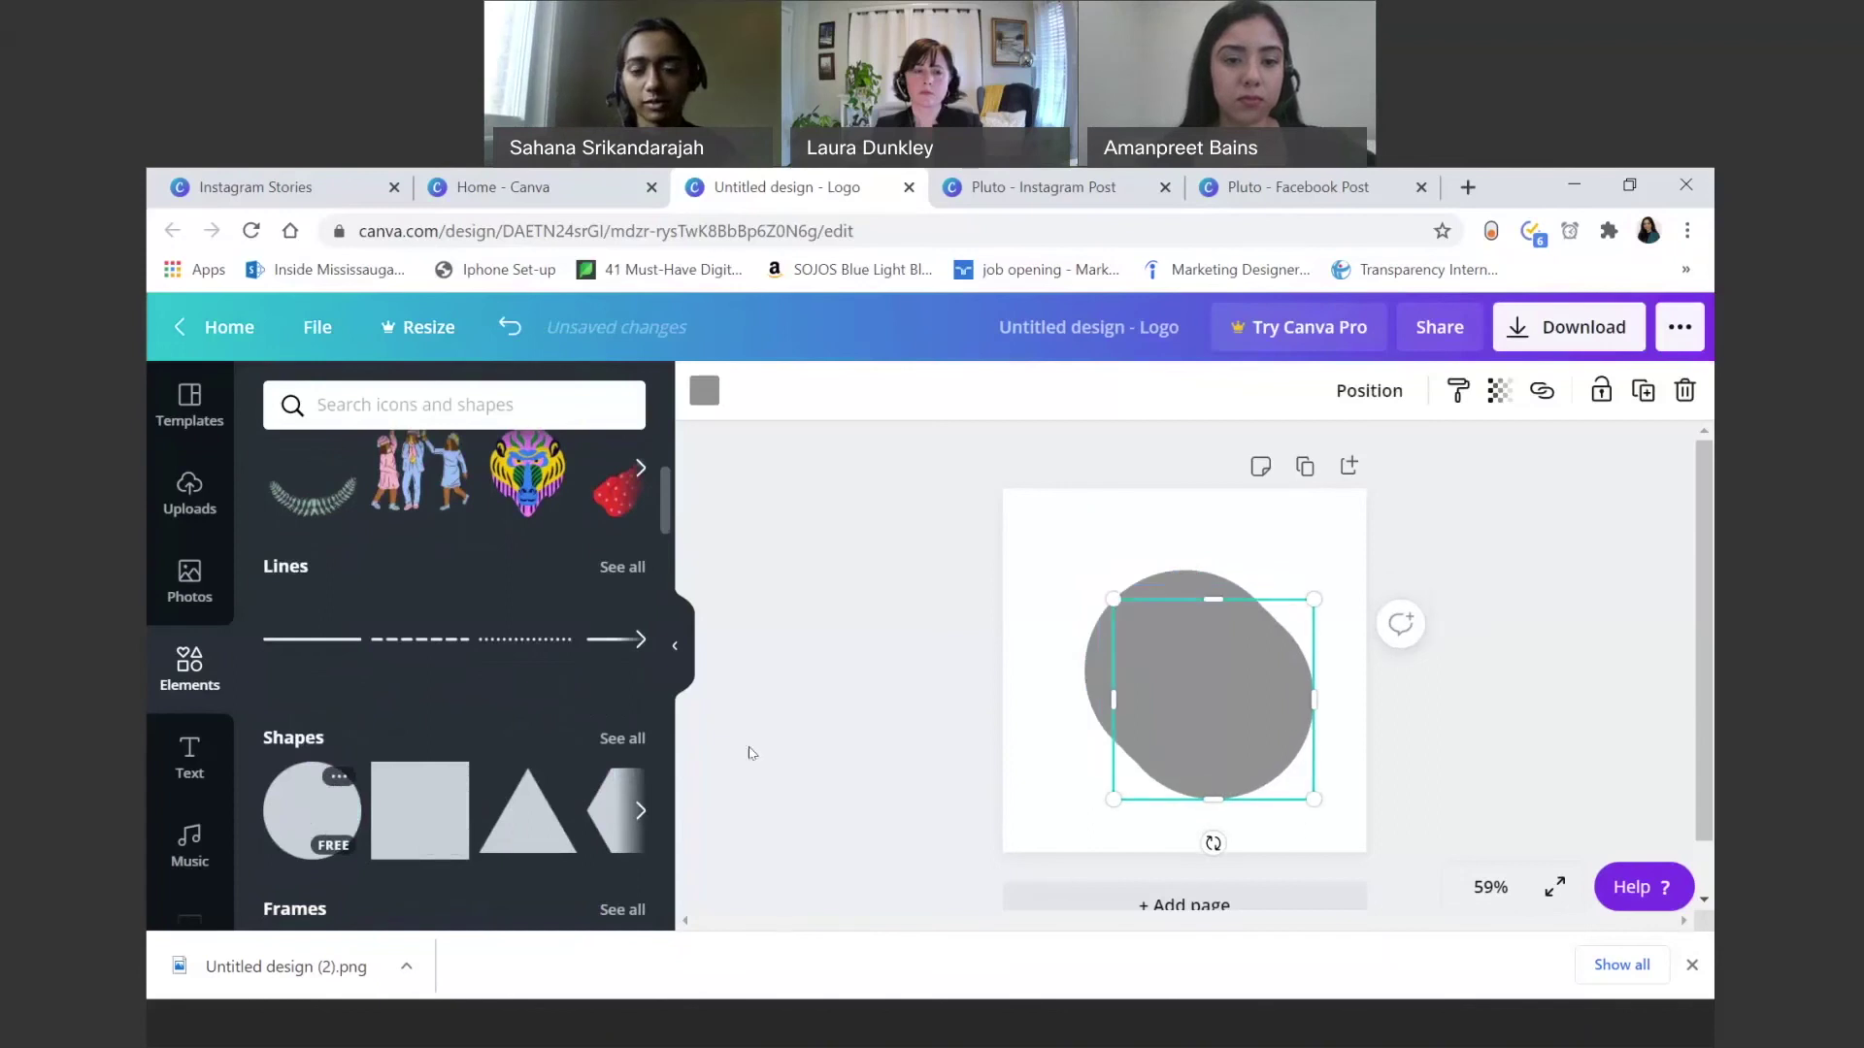
{"action": "left_click", "coordinate": [748, 752]}
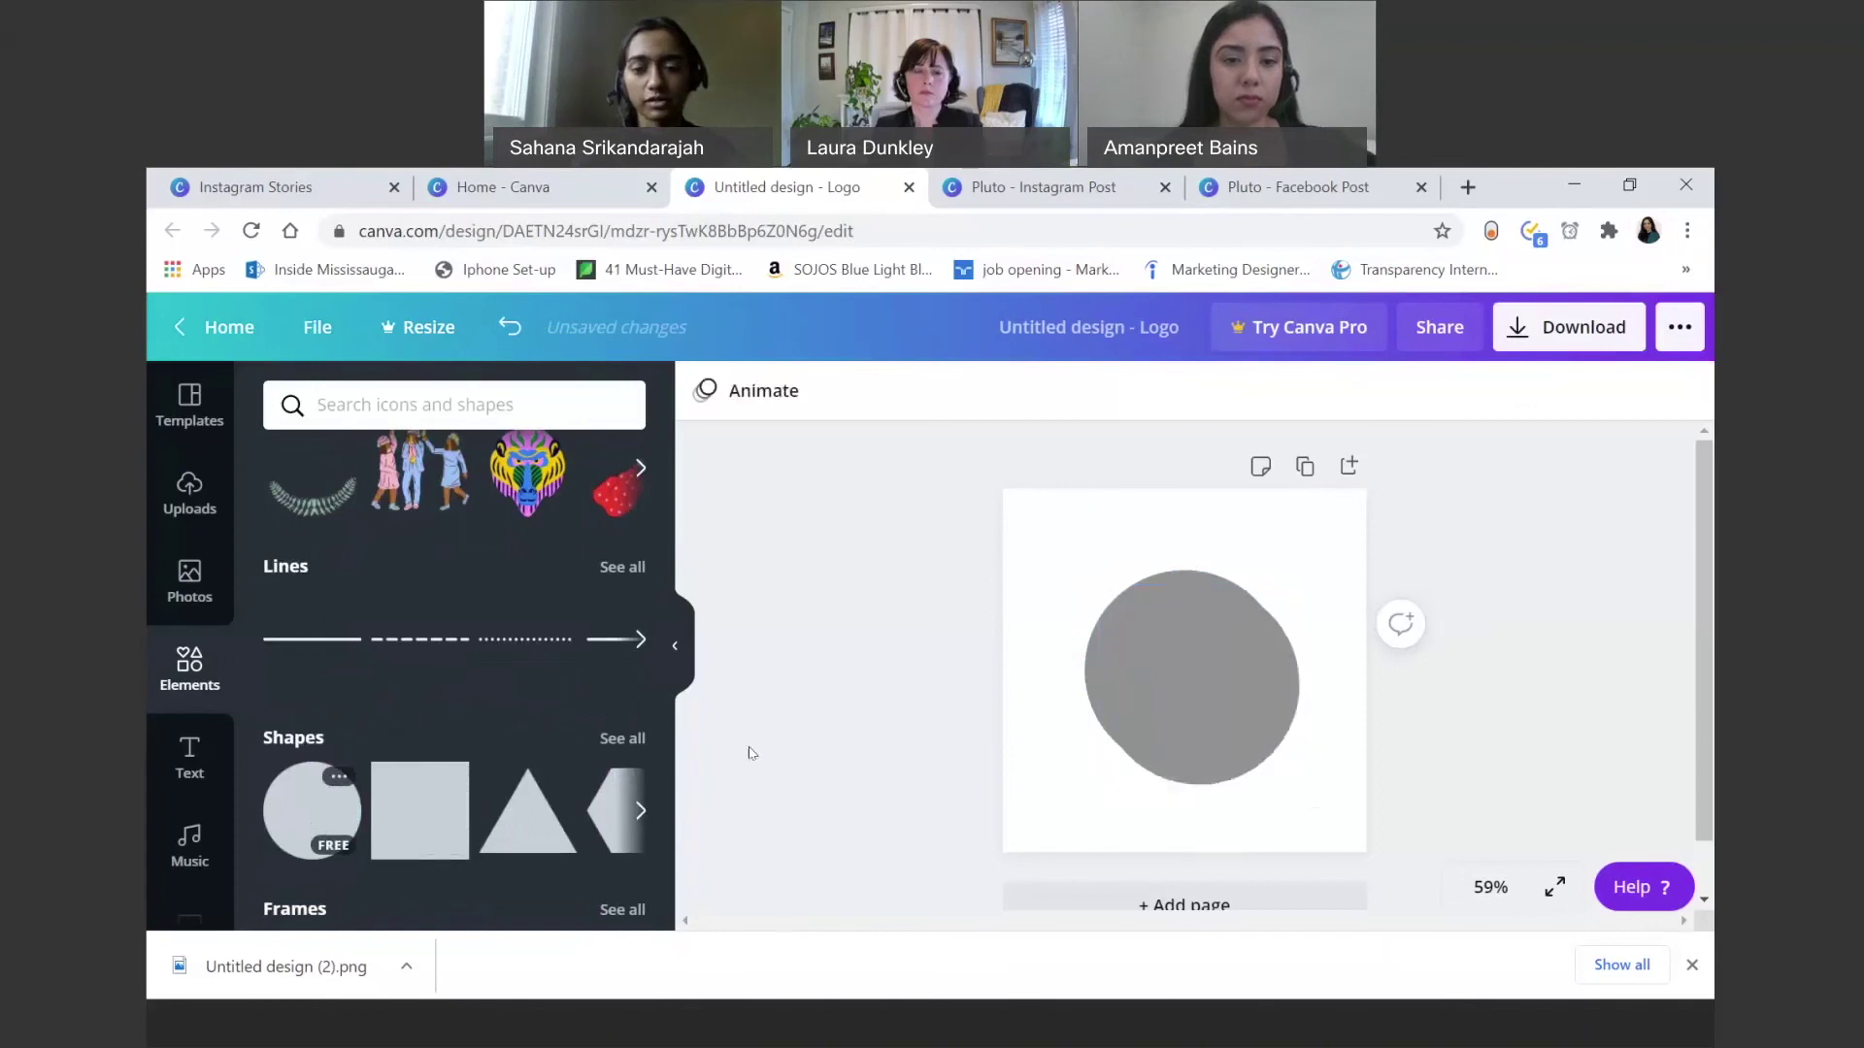
{"action": "left_click", "coordinate": [432, 803]}
{"action": "mouse_move", "coordinate": [1150, 678]}
{"action": "left_mouse_down"}
{"action": "mouse_move", "coordinate": [1128, 668]}
{"action": "mouse_move", "coordinate": [1139, 657]}
{"action": "left_mouse_up"}
Step: Group the two circles and the square, and enlarge the group from opposite corners until it nearly fills the page
{"action": "left_click_drag", "start_coordinate": [947, 490], "coordinate": [1340, 845]}
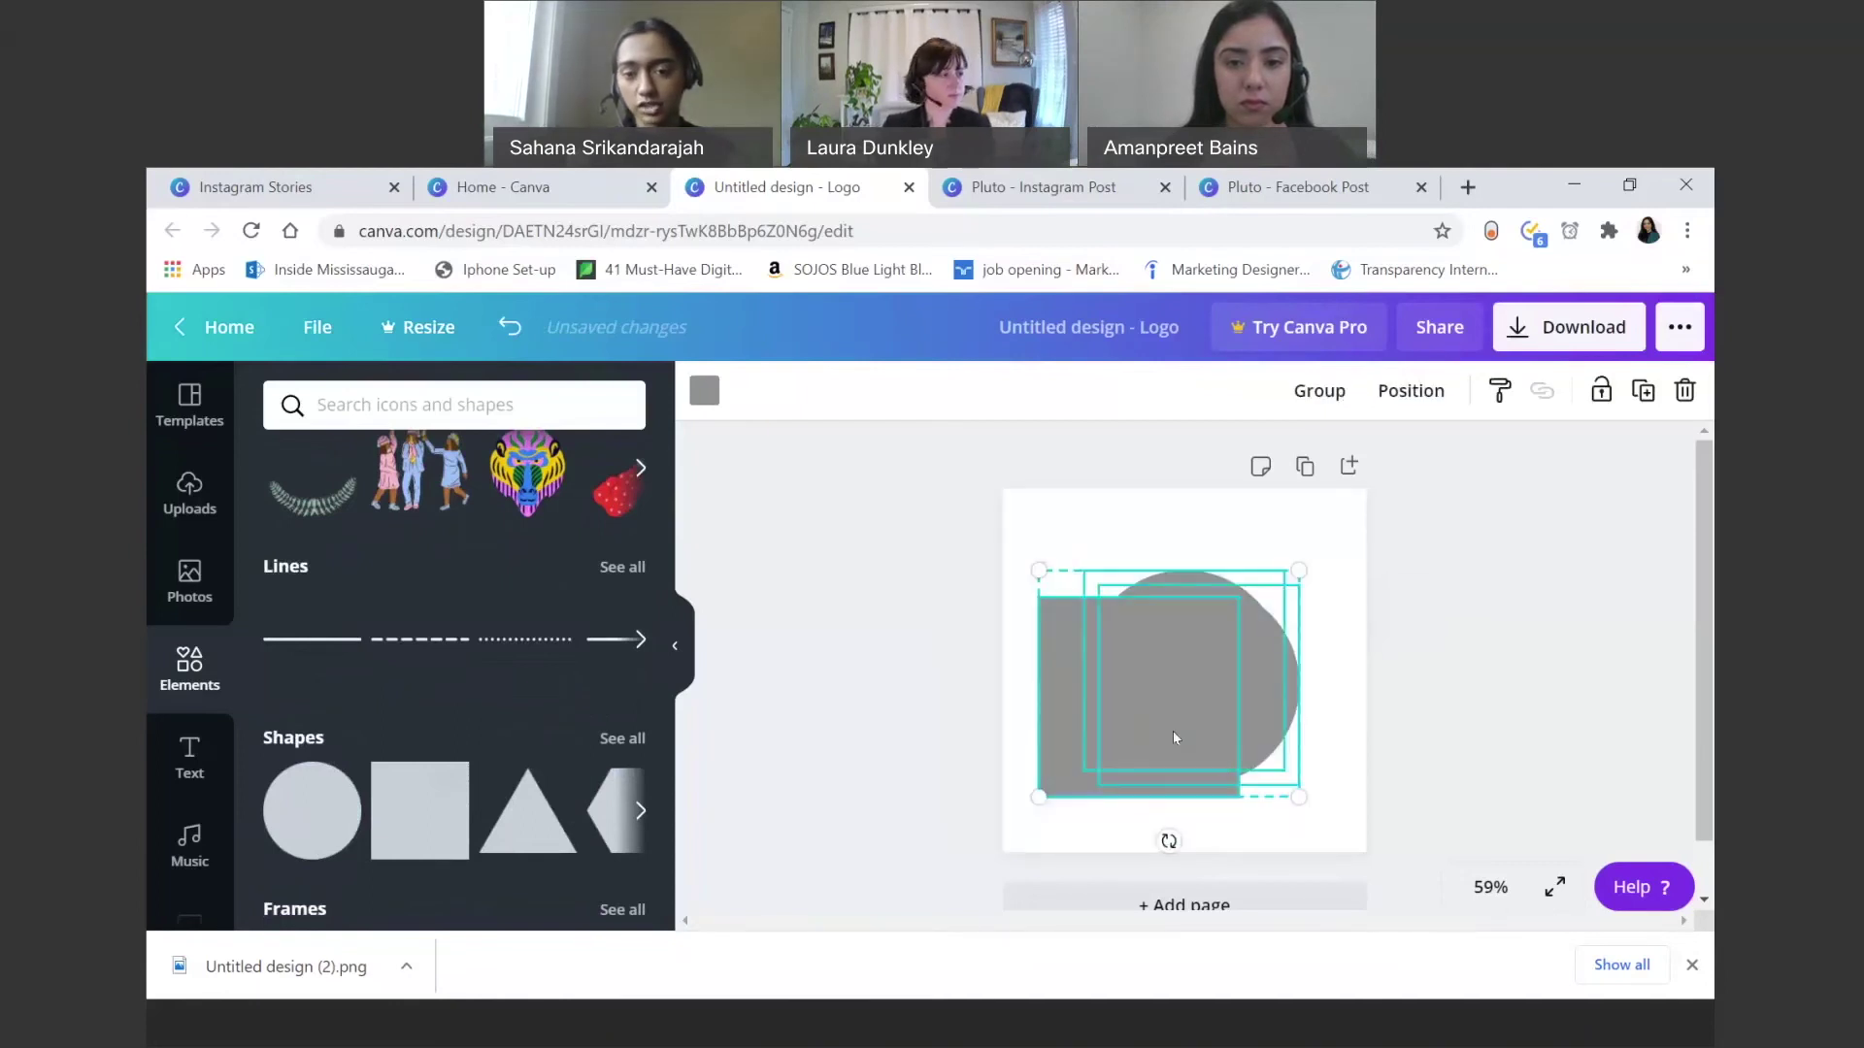
{"action": "mouse_move", "coordinate": [1041, 565]}
{"action": "left_mouse_down"}
{"action": "mouse_move", "coordinate": [1010, 524]}
{"action": "mouse_move", "coordinate": [952, 509]}
{"action": "mouse_move", "coordinate": [1037, 570]}
{"action": "left_mouse_up"}
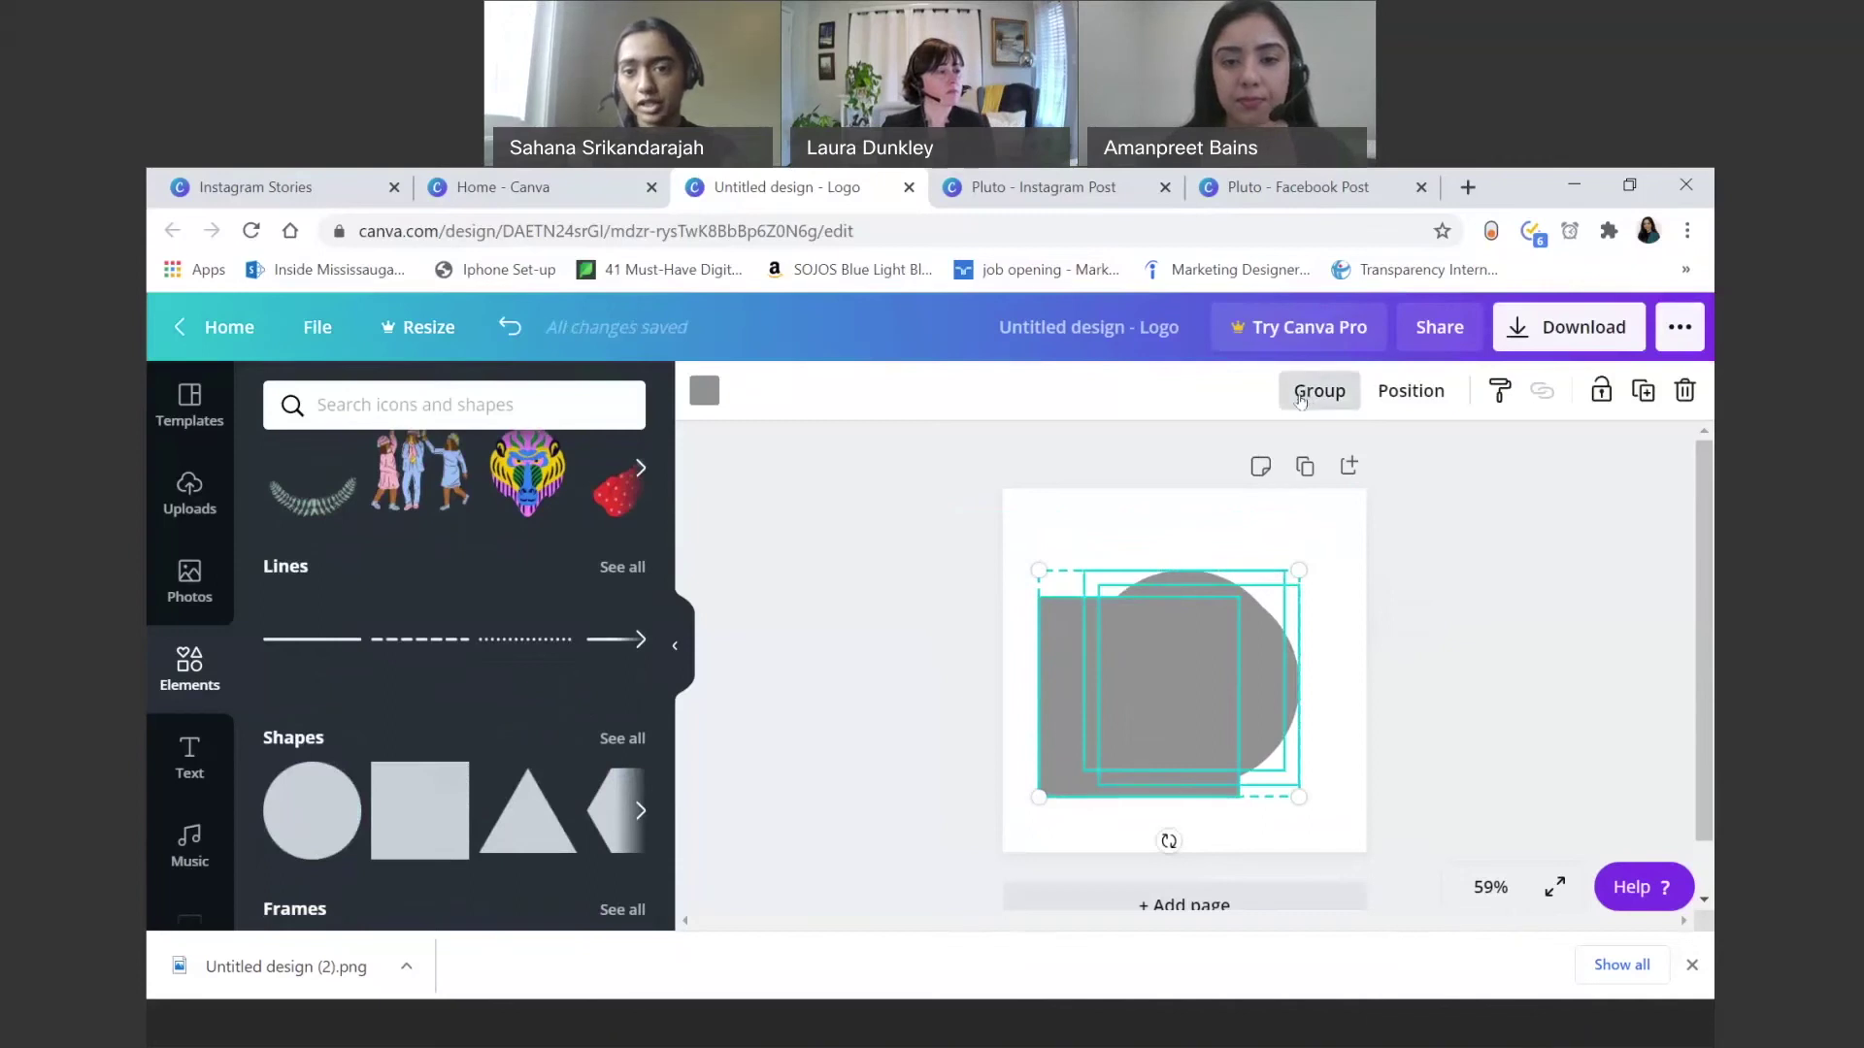
{"action": "left_click", "coordinate": [1300, 401]}
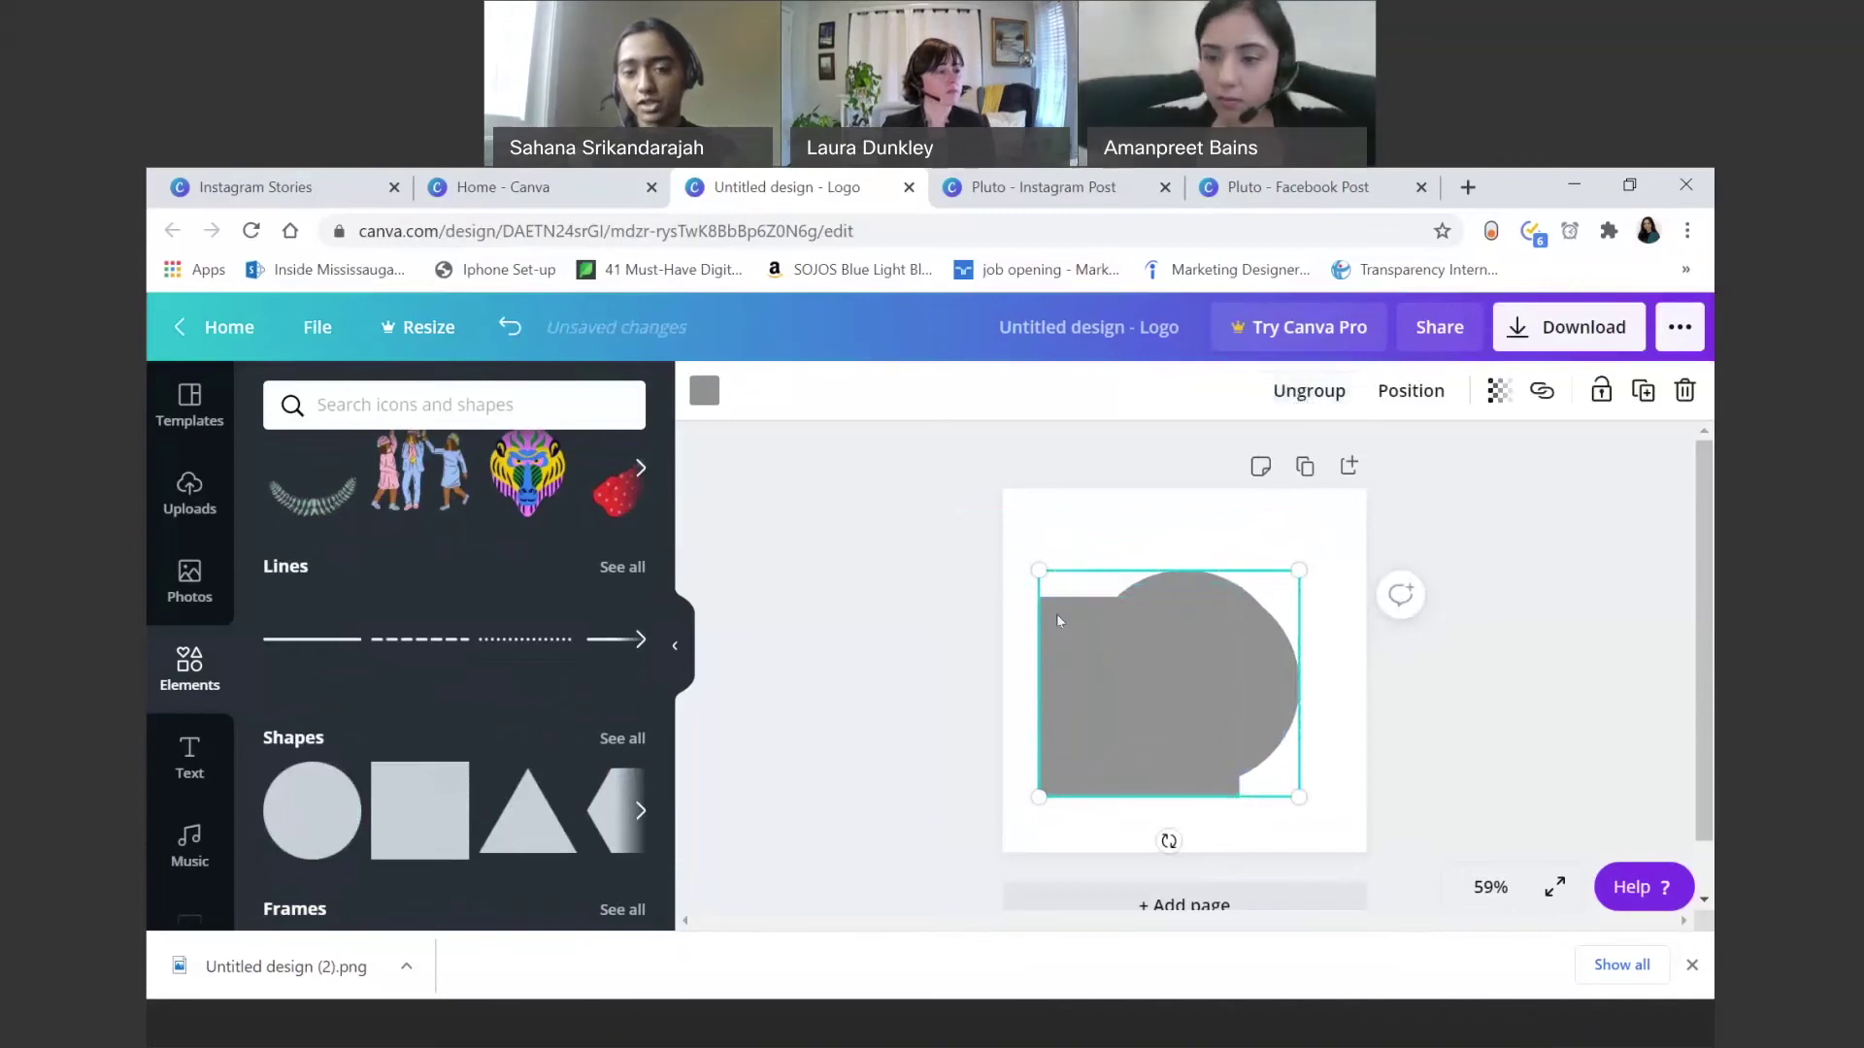
{"action": "left_click_drag", "start_coordinate": [1038, 571], "coordinate": [957, 544]}
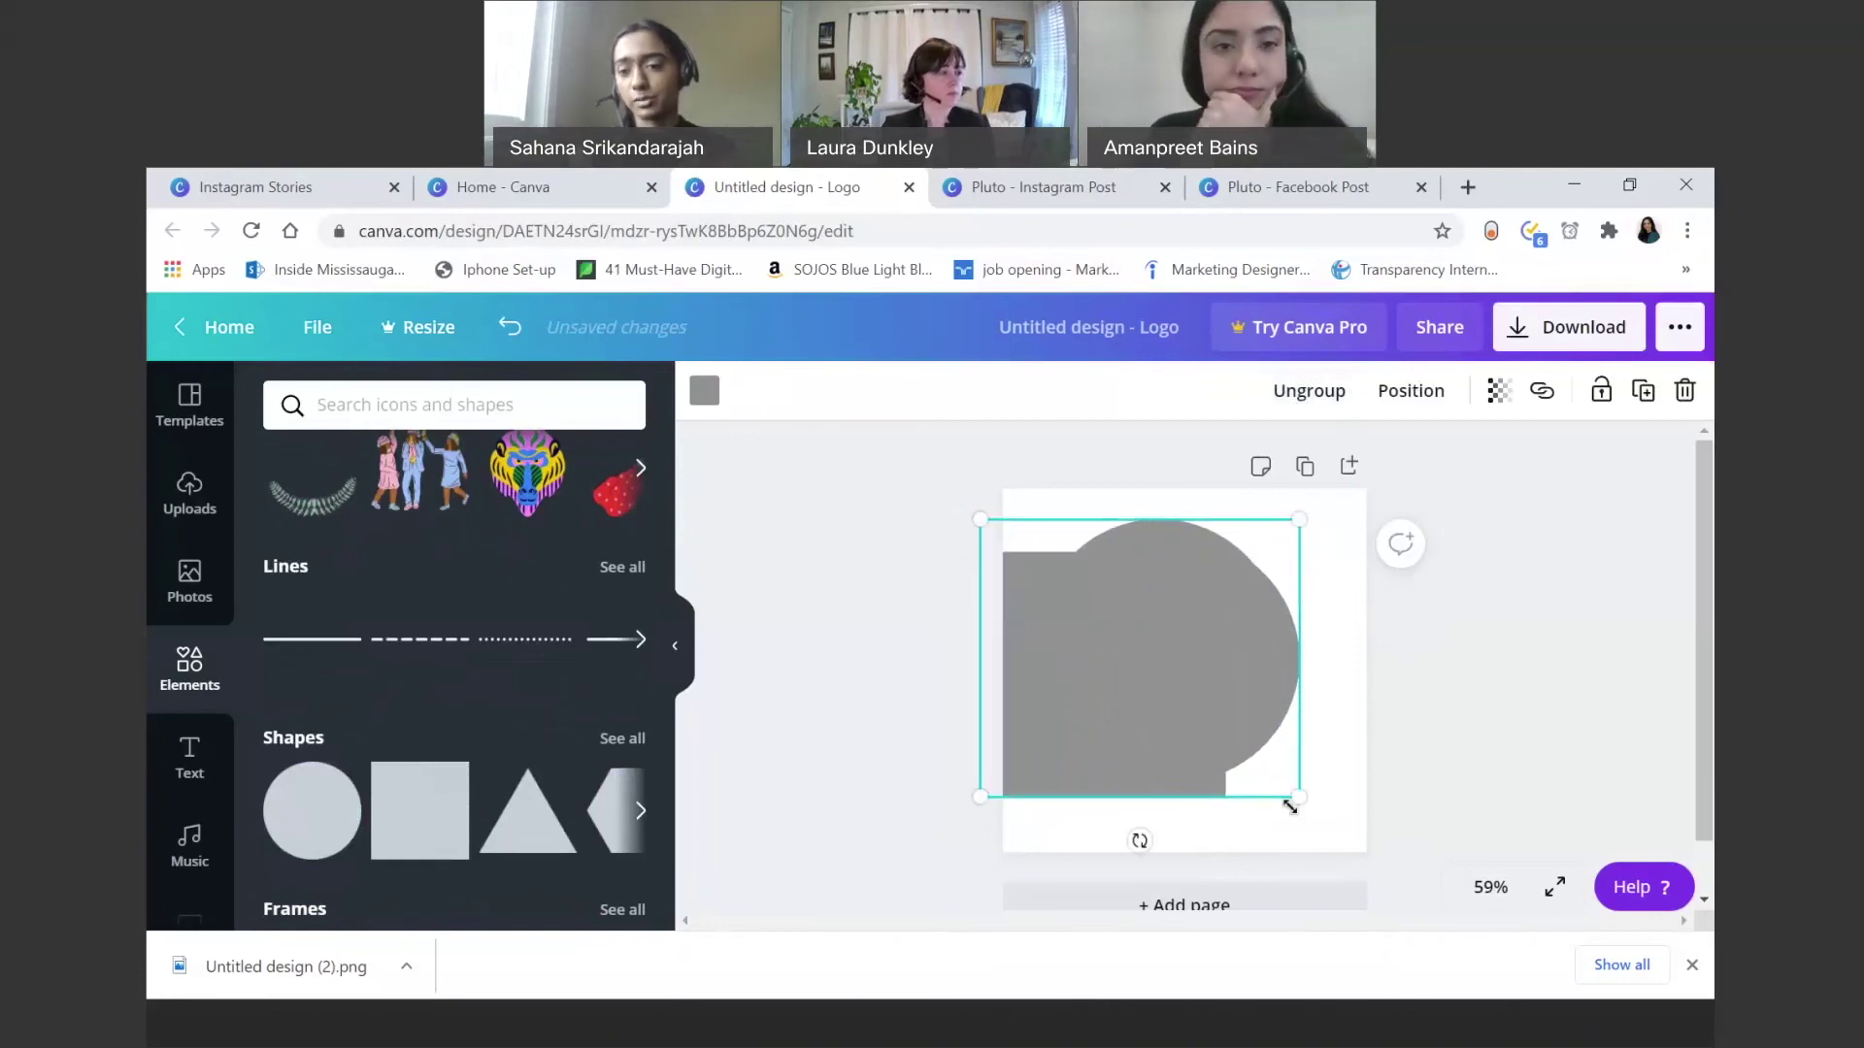
{"action": "left_click_drag", "start_coordinate": [1287, 804], "coordinate": [1340, 826]}
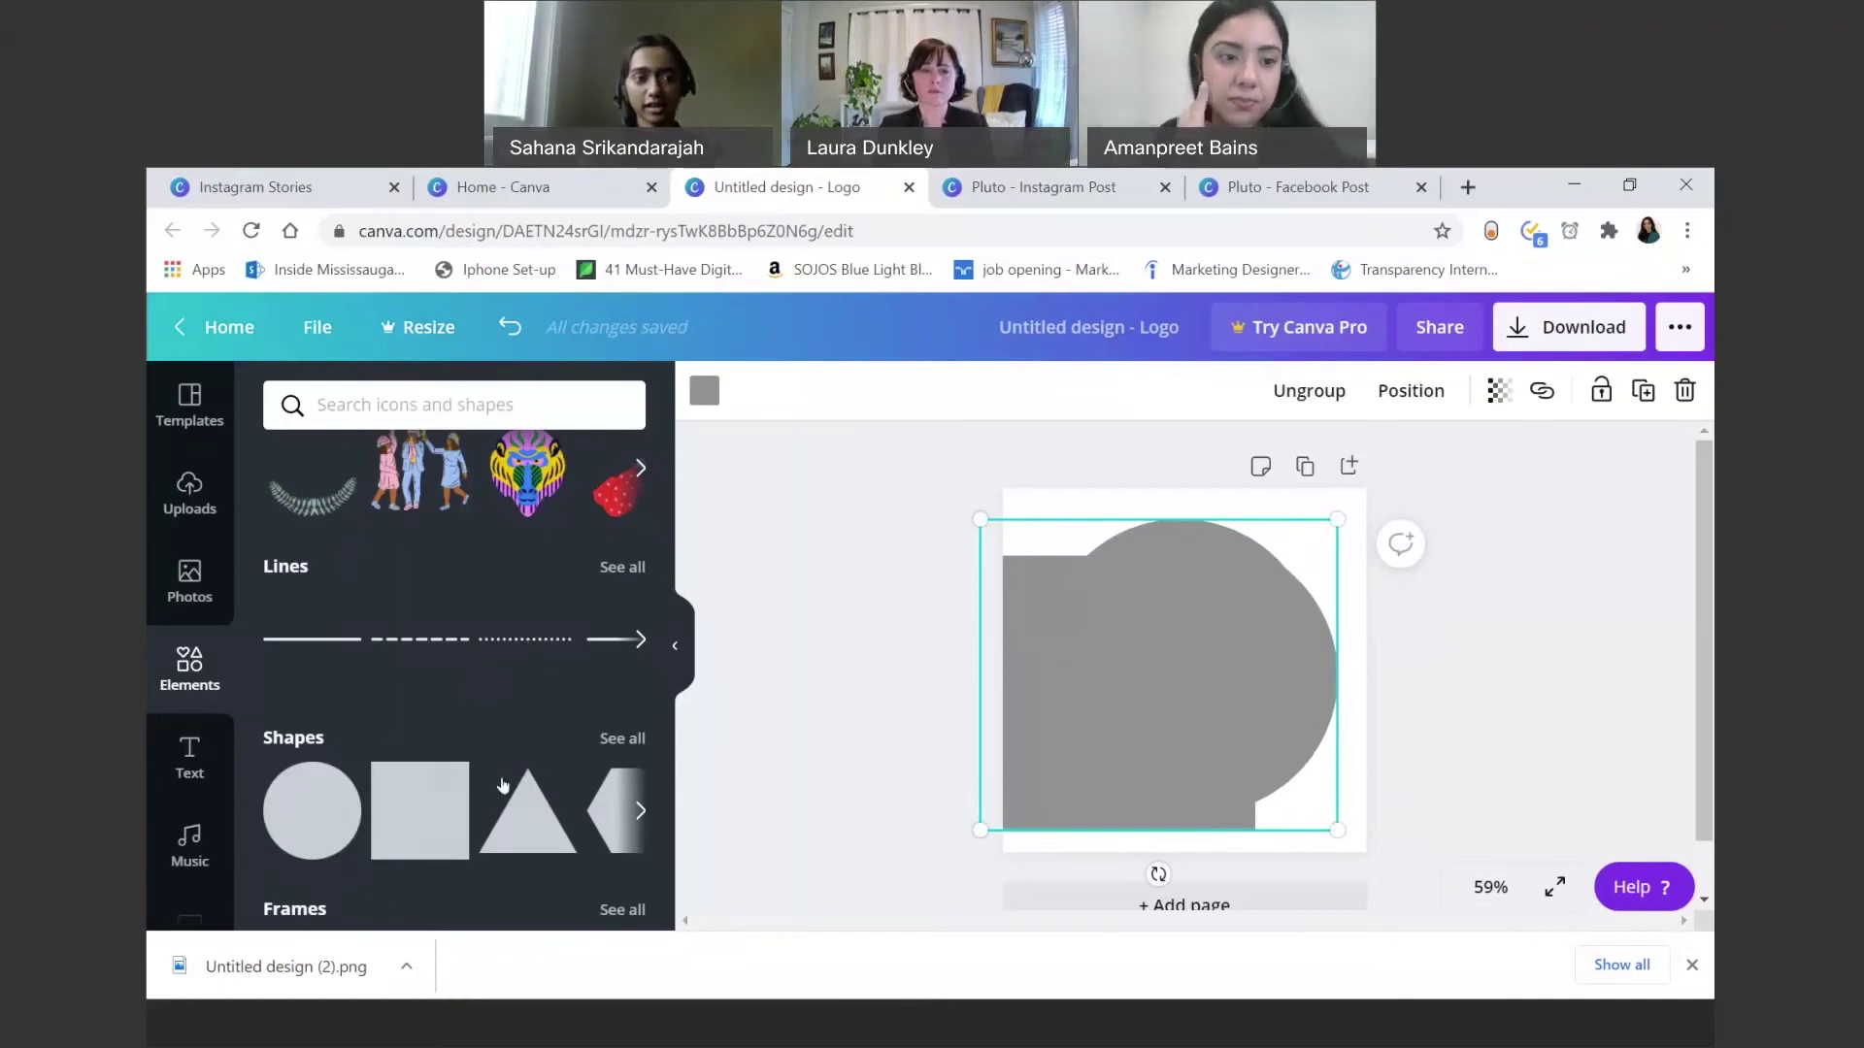
Step: Add the "Thank you!" text combination over the grouped shapes and rotate it counter-clockwise so that it slants upward
{"action": "left_click", "coordinate": [189, 757]}
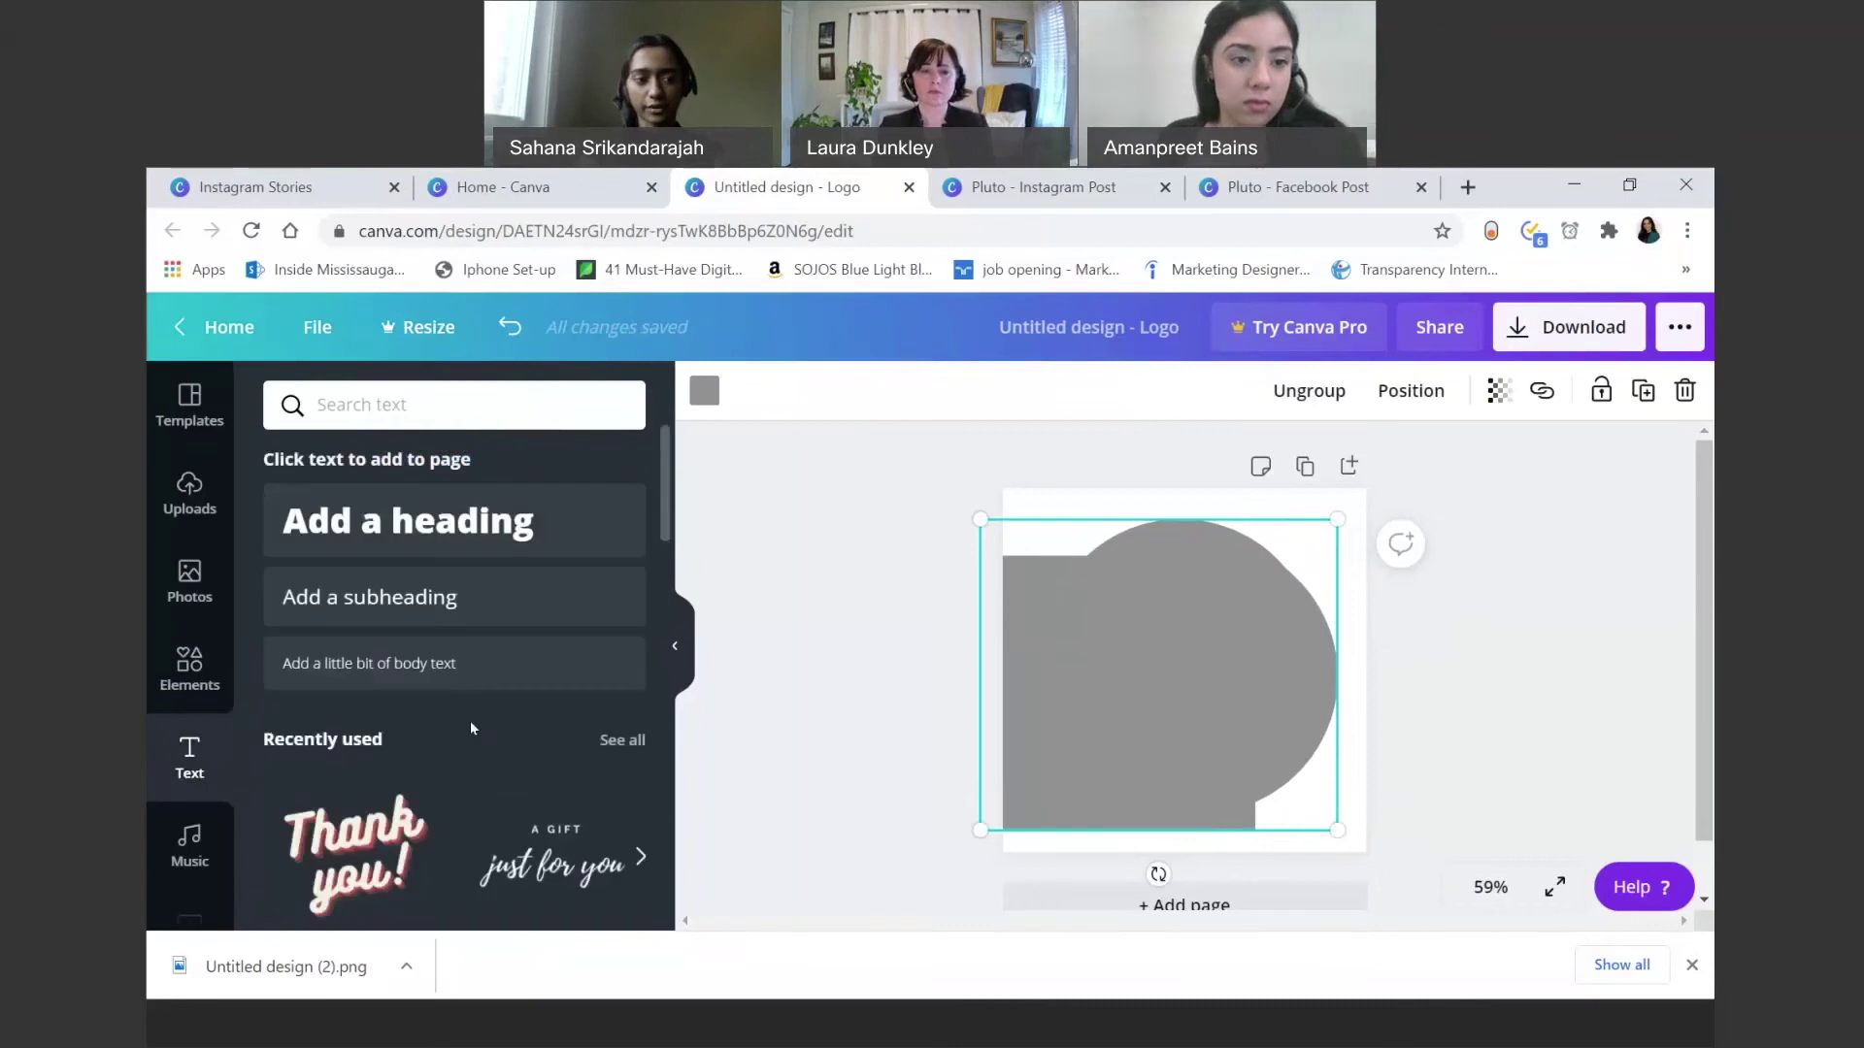
{"action": "left_click", "coordinate": [320, 847]}
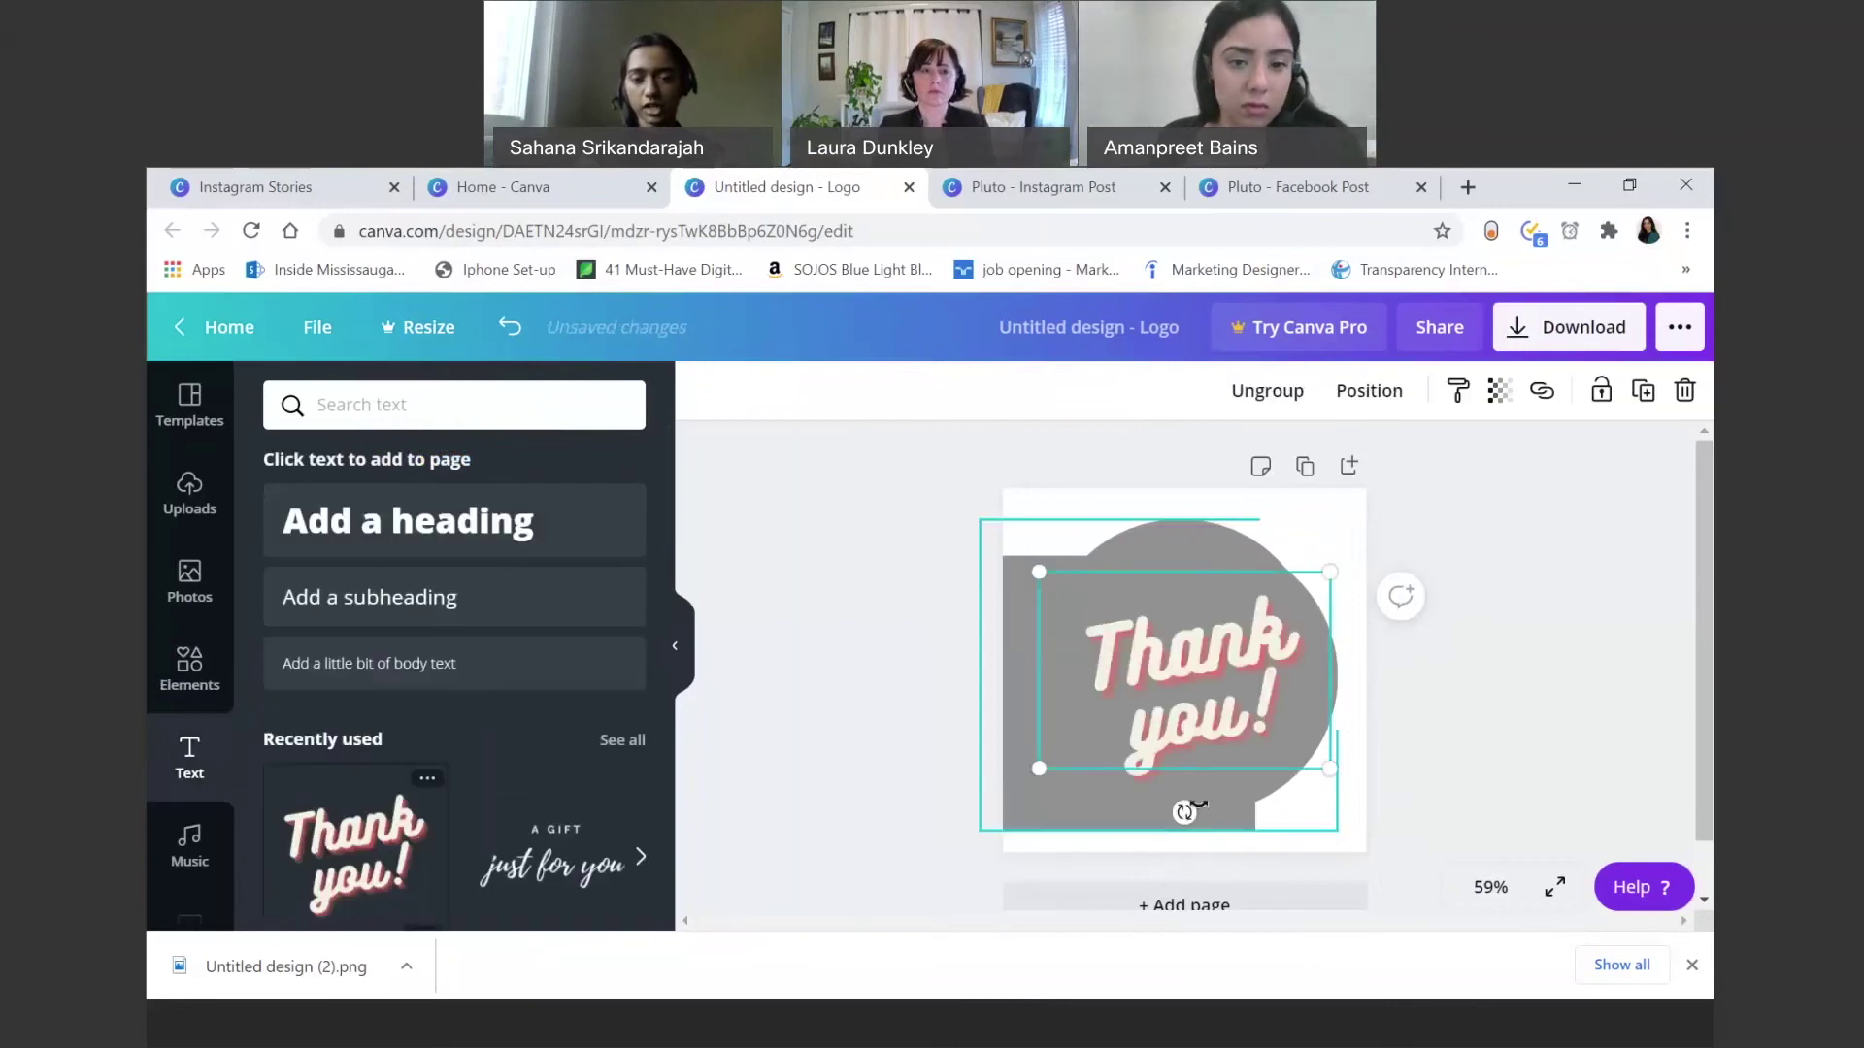
{"action": "left_click_drag", "start_coordinate": [1182, 812], "coordinate": [1238, 788]}
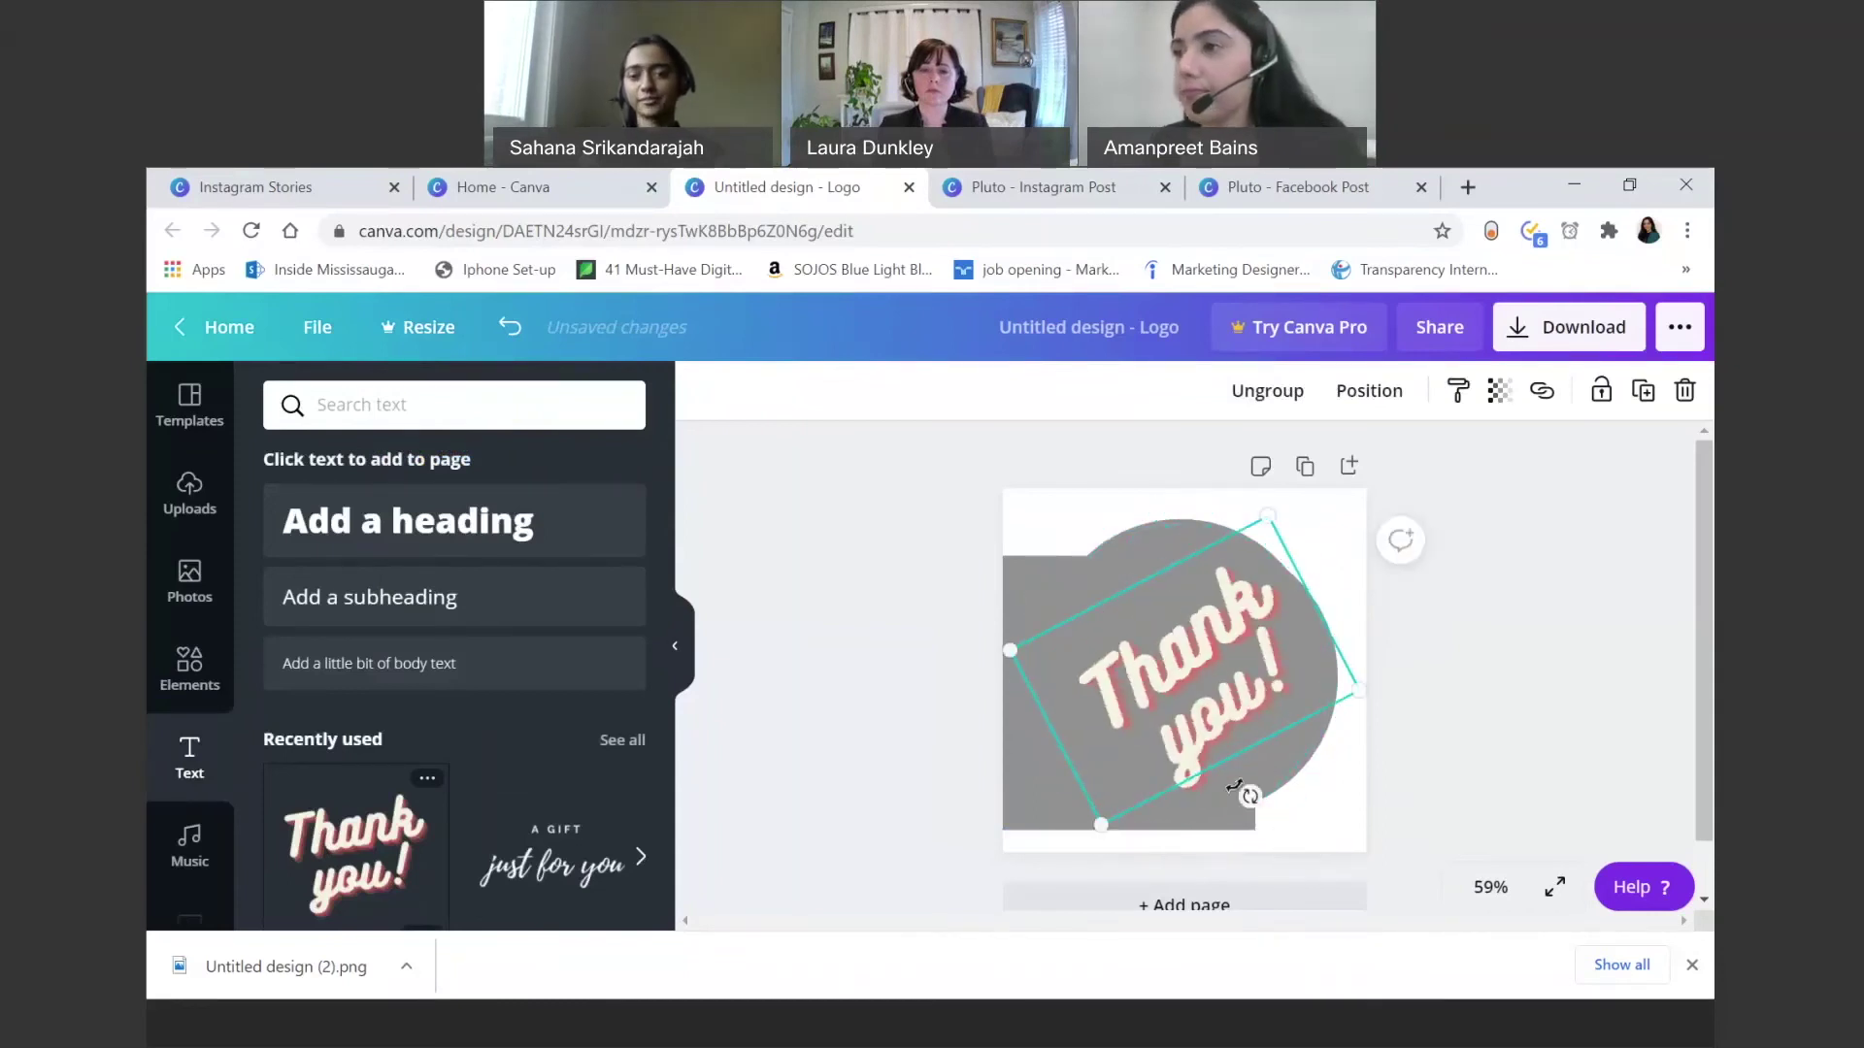
{"action": "left_click", "coordinate": [911, 709]}
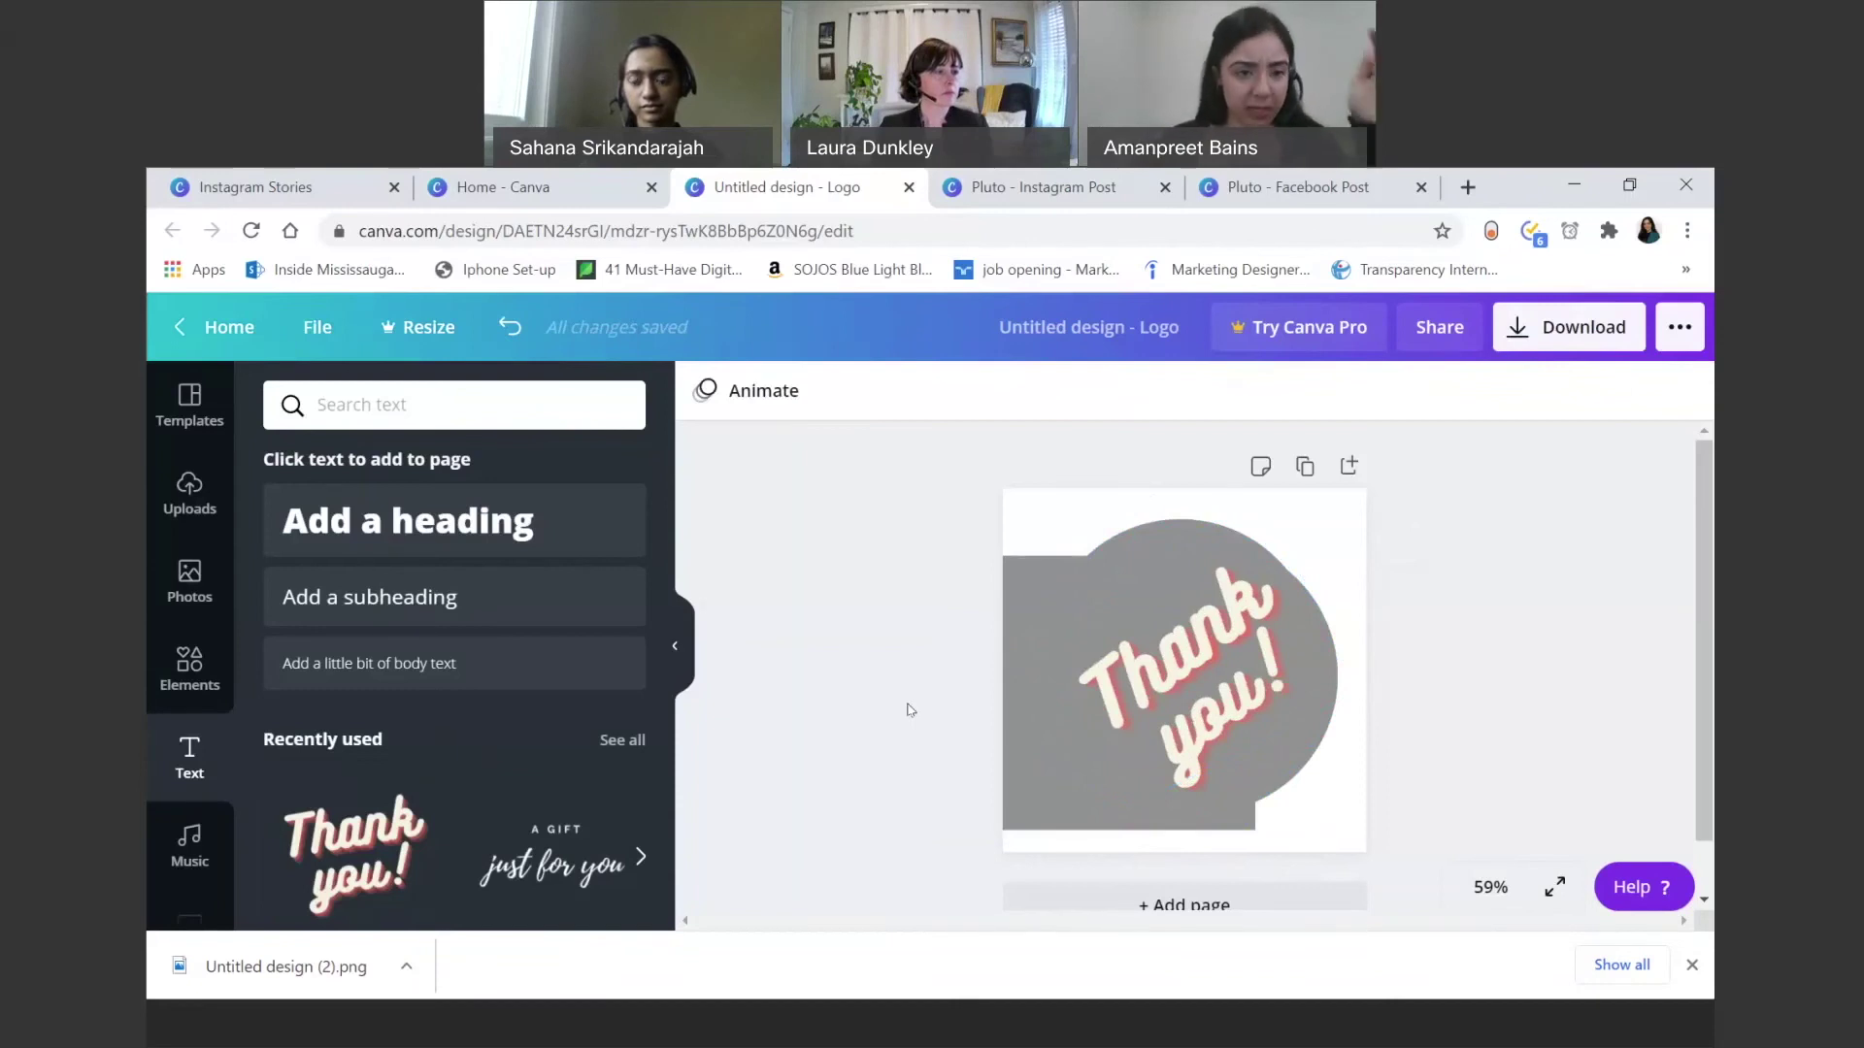
Step: Add a heading over the "Thank you!" text and browse the ready-made text combinations
{"action": "left_click", "coordinate": [365, 515]}
{"action": "scroll", "coordinate": [468, 730], "scroll_direction": "down", "scroll_amount": 5}
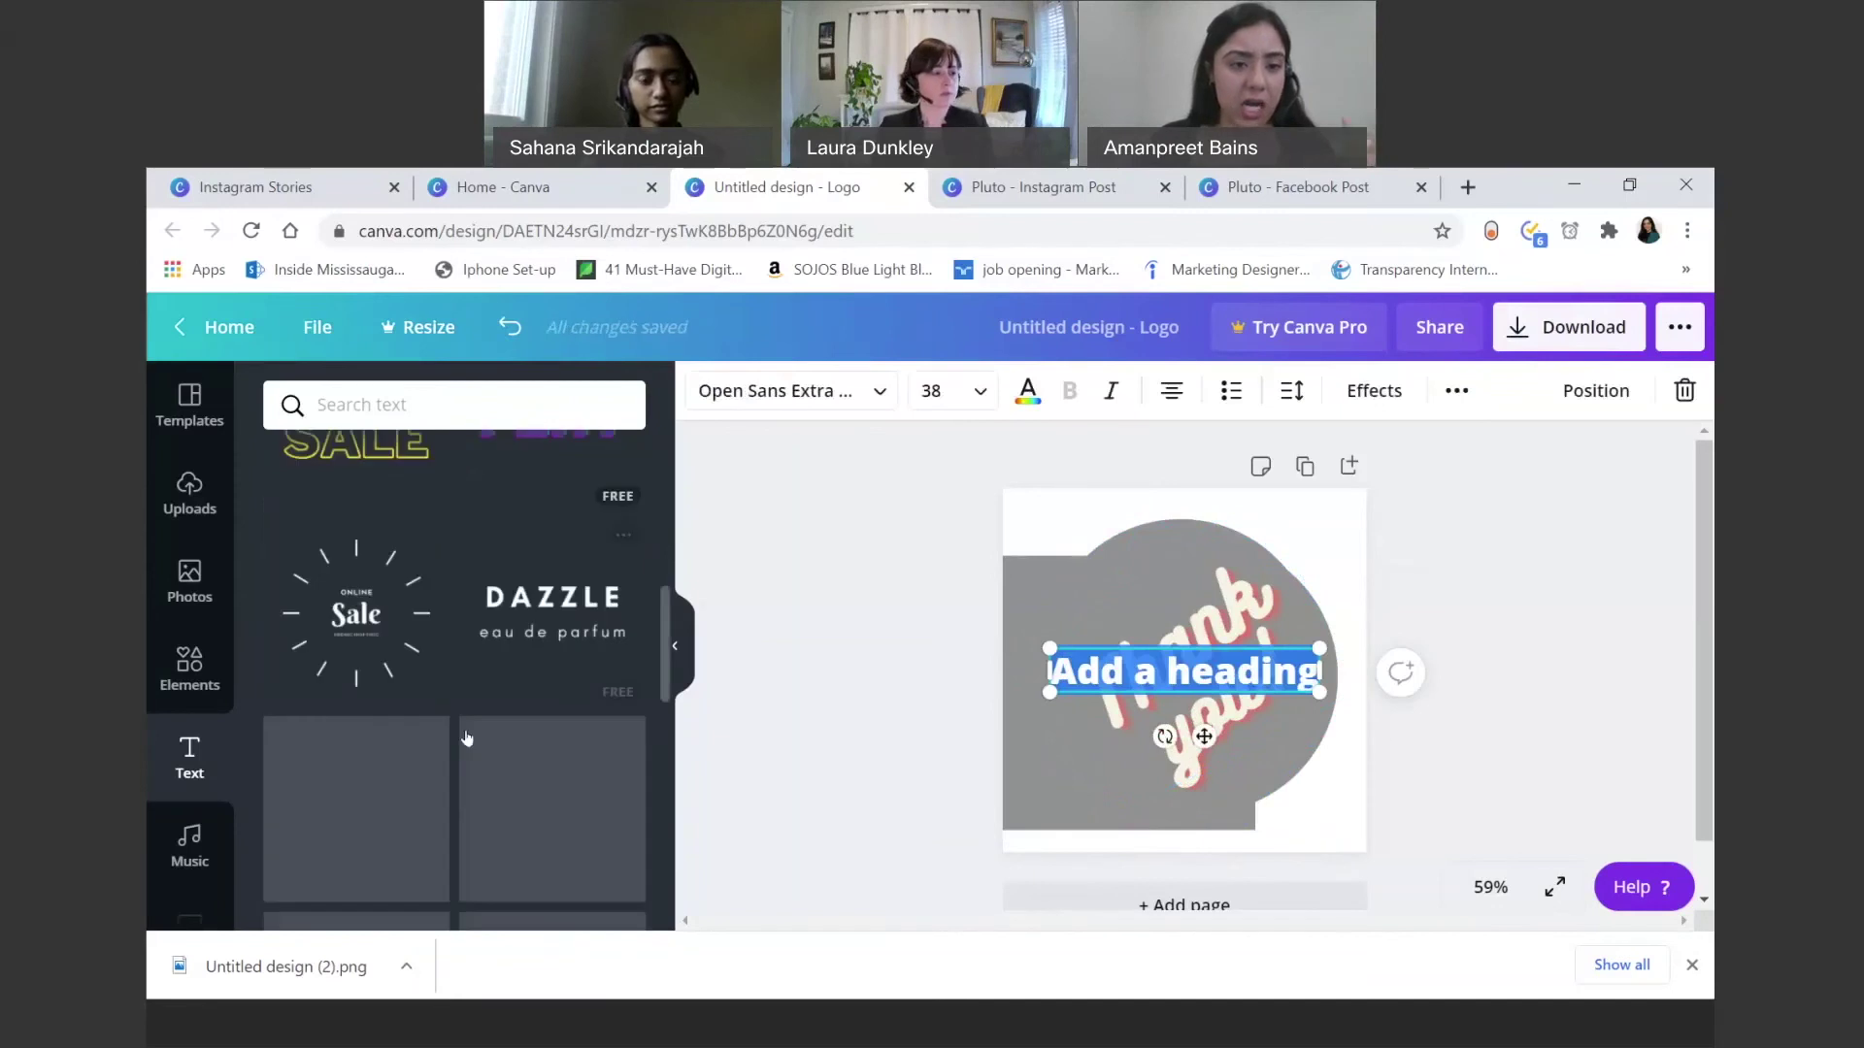
{"action": "scroll", "coordinate": [467, 737], "scroll_direction": "down", "scroll_amount": 3}
{"action": "scroll", "coordinate": [467, 737], "scroll_direction": "down", "scroll_amount": 5}
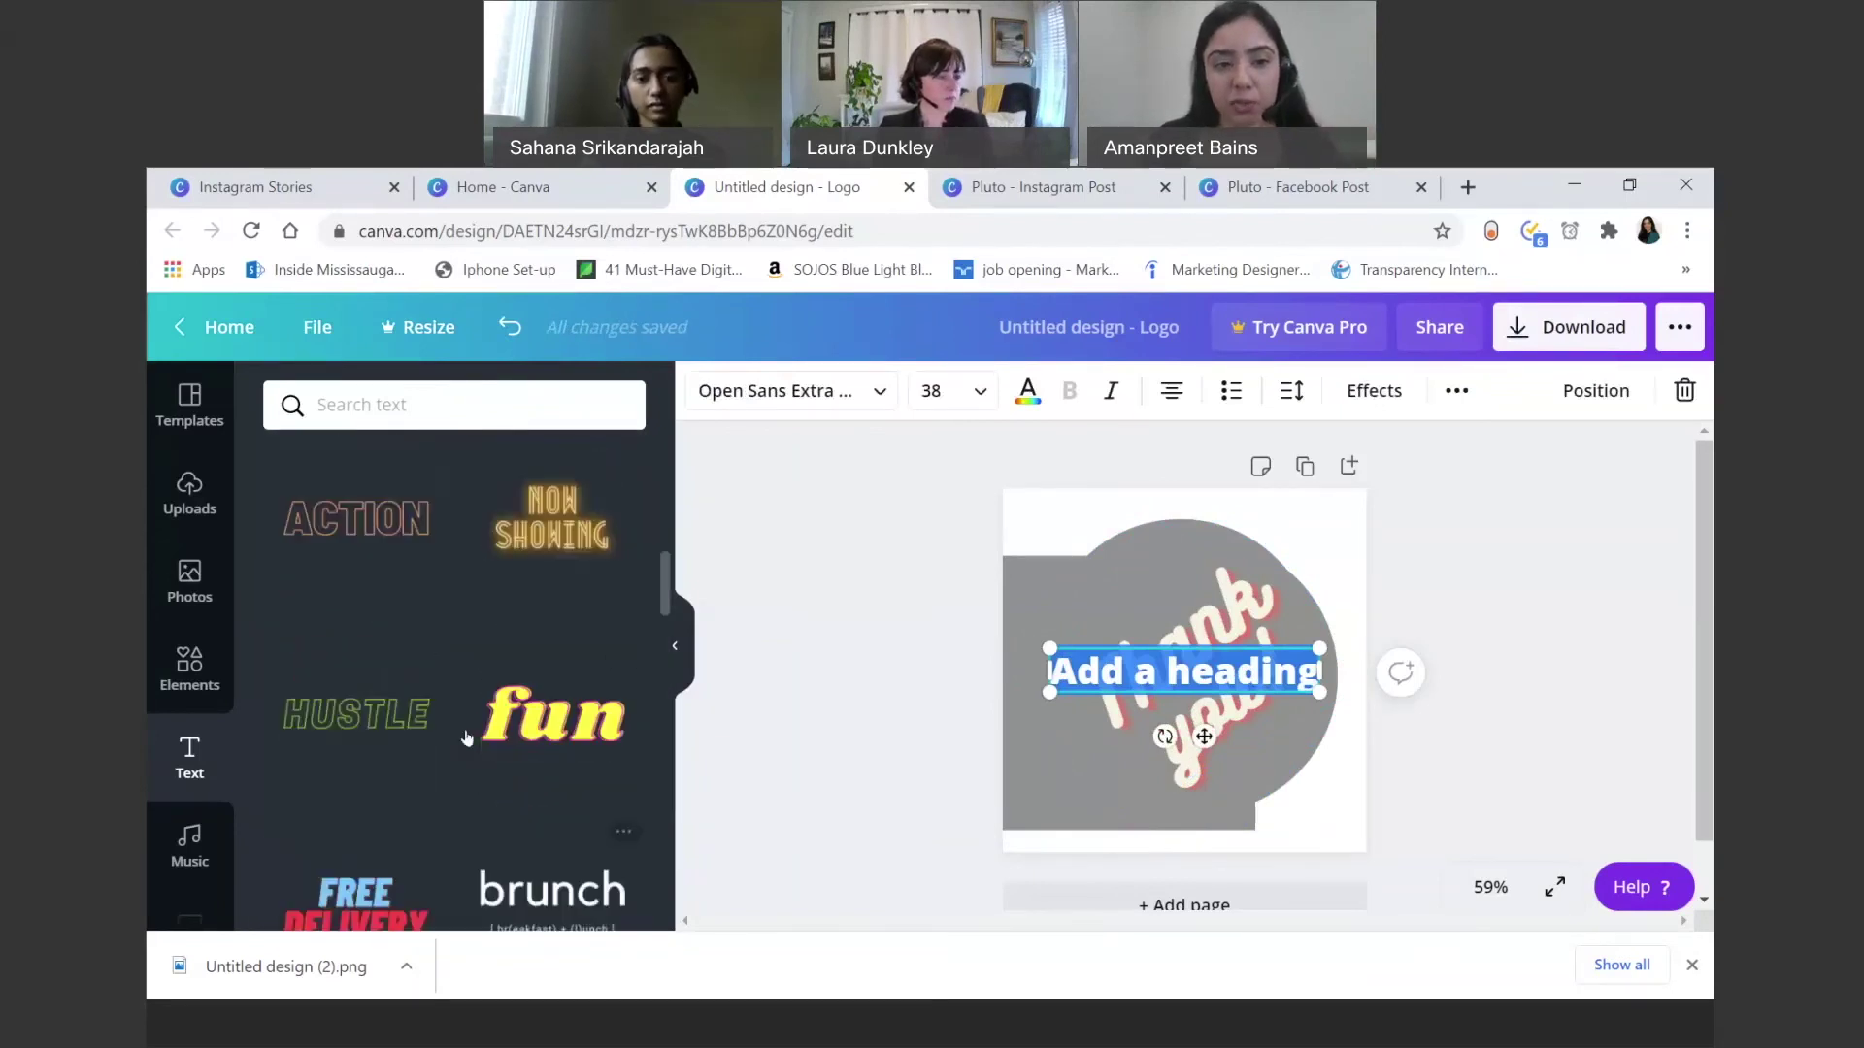
{"action": "scroll", "coordinate": [467, 737], "scroll_direction": "up", "scroll_amount": 3}
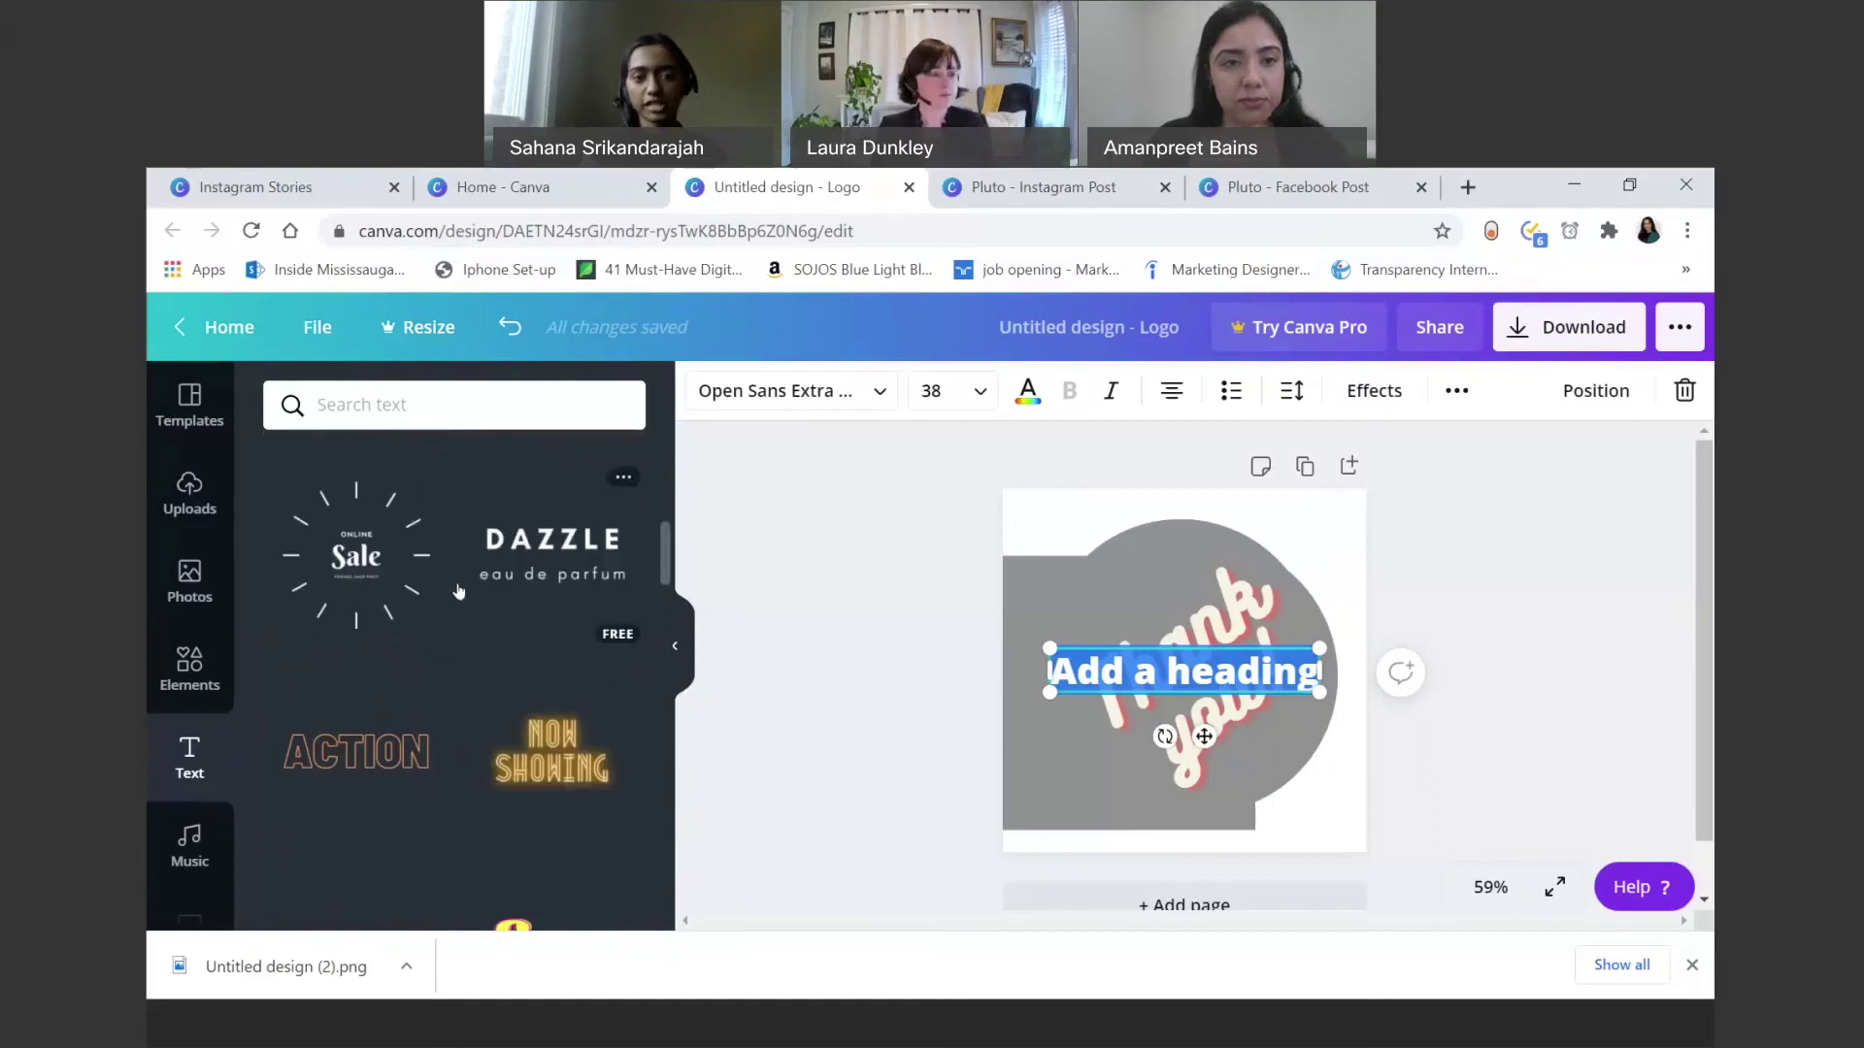
{"action": "scroll", "coordinate": [459, 591], "scroll_direction": "up", "scroll_amount": 5}
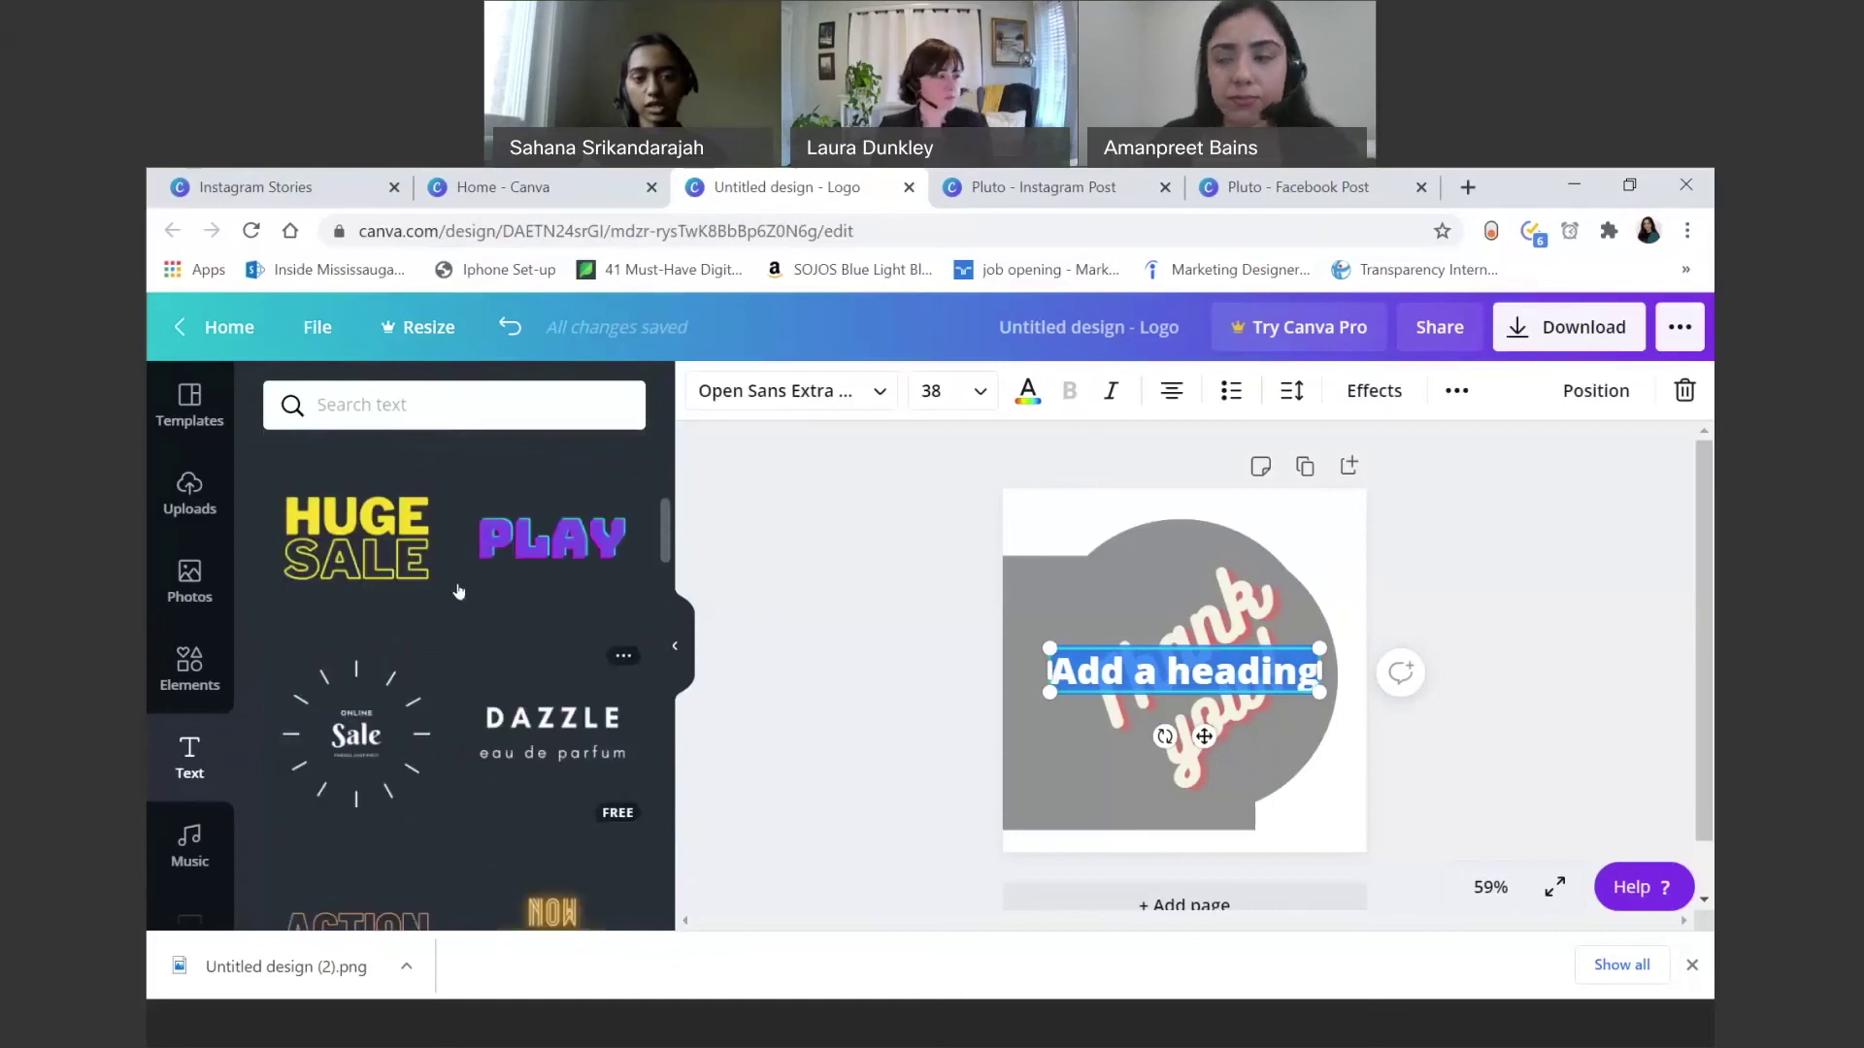
Step: Browse the available fonts for the selected heading, including the popular fonts, and delete the heading
{"action": "left_click", "coordinate": [792, 394]}
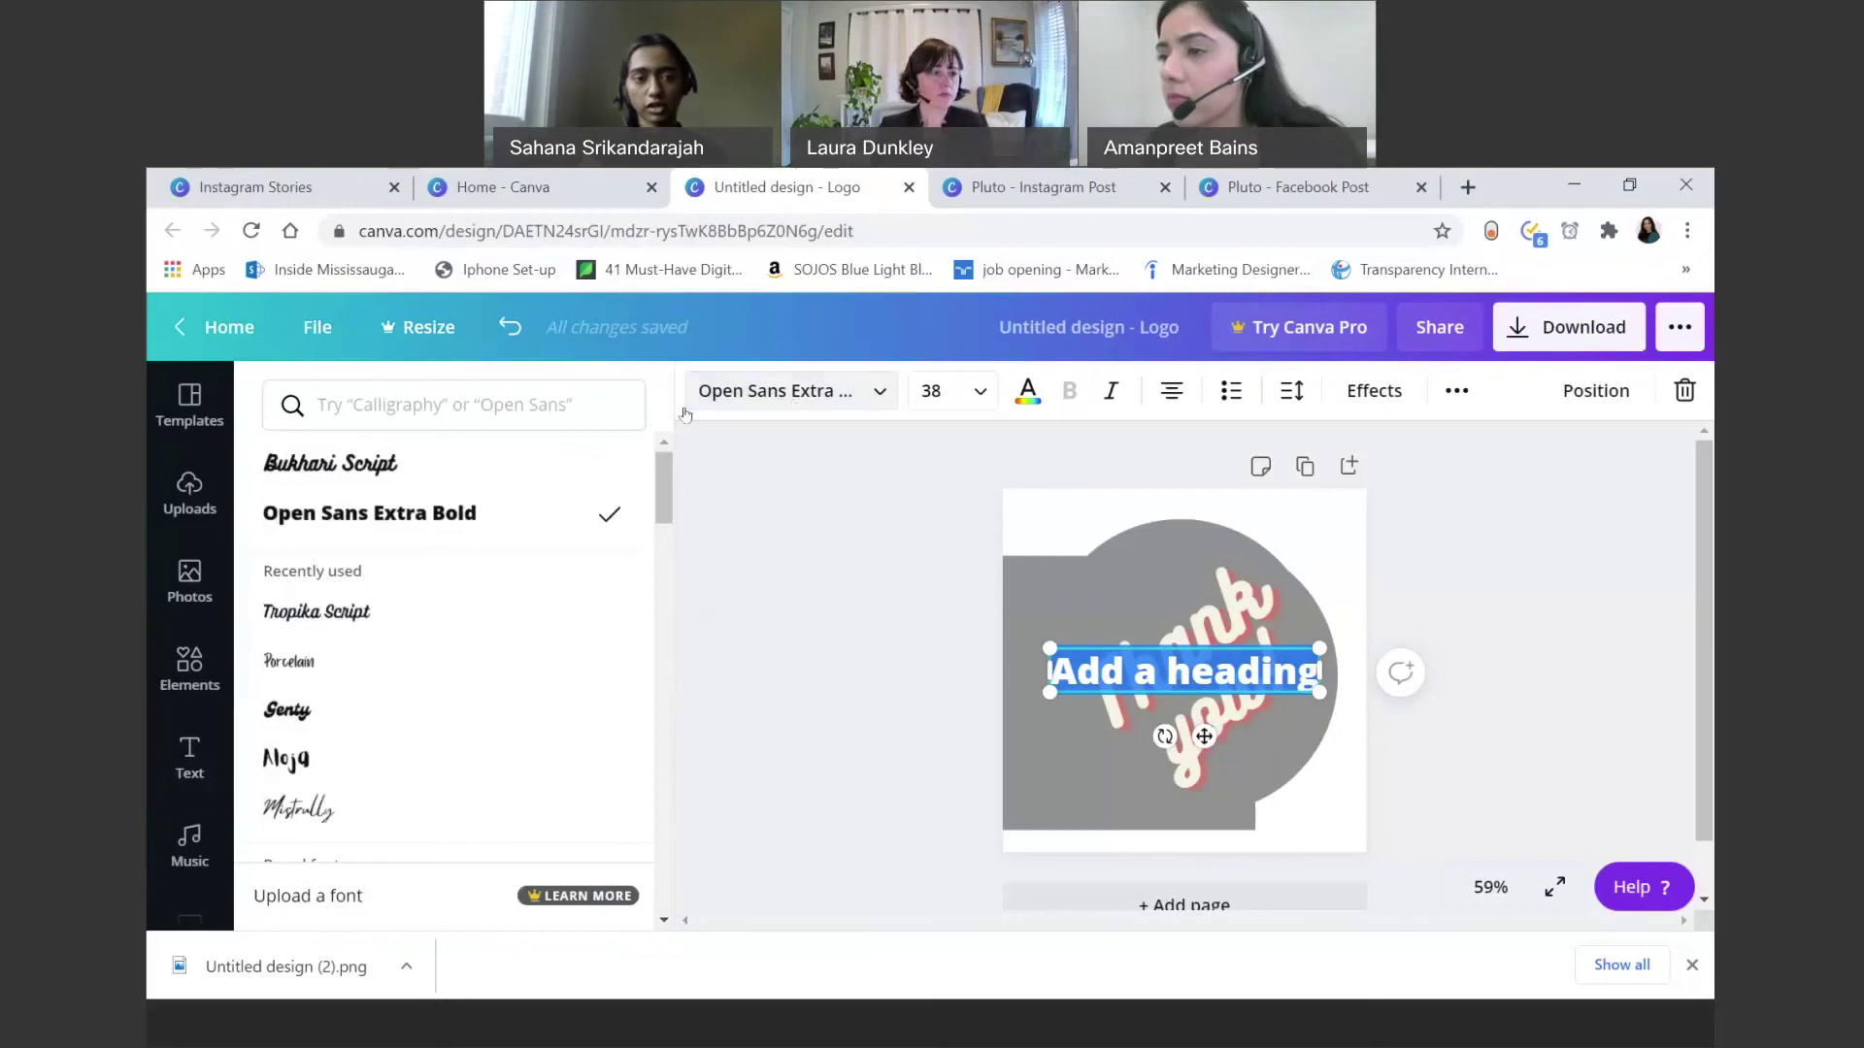
{"action": "scroll", "coordinate": [490, 543], "scroll_direction": "down", "scroll_amount": 5}
{"action": "scroll", "coordinate": [466, 640], "scroll_direction": "down", "scroll_amount": 12}
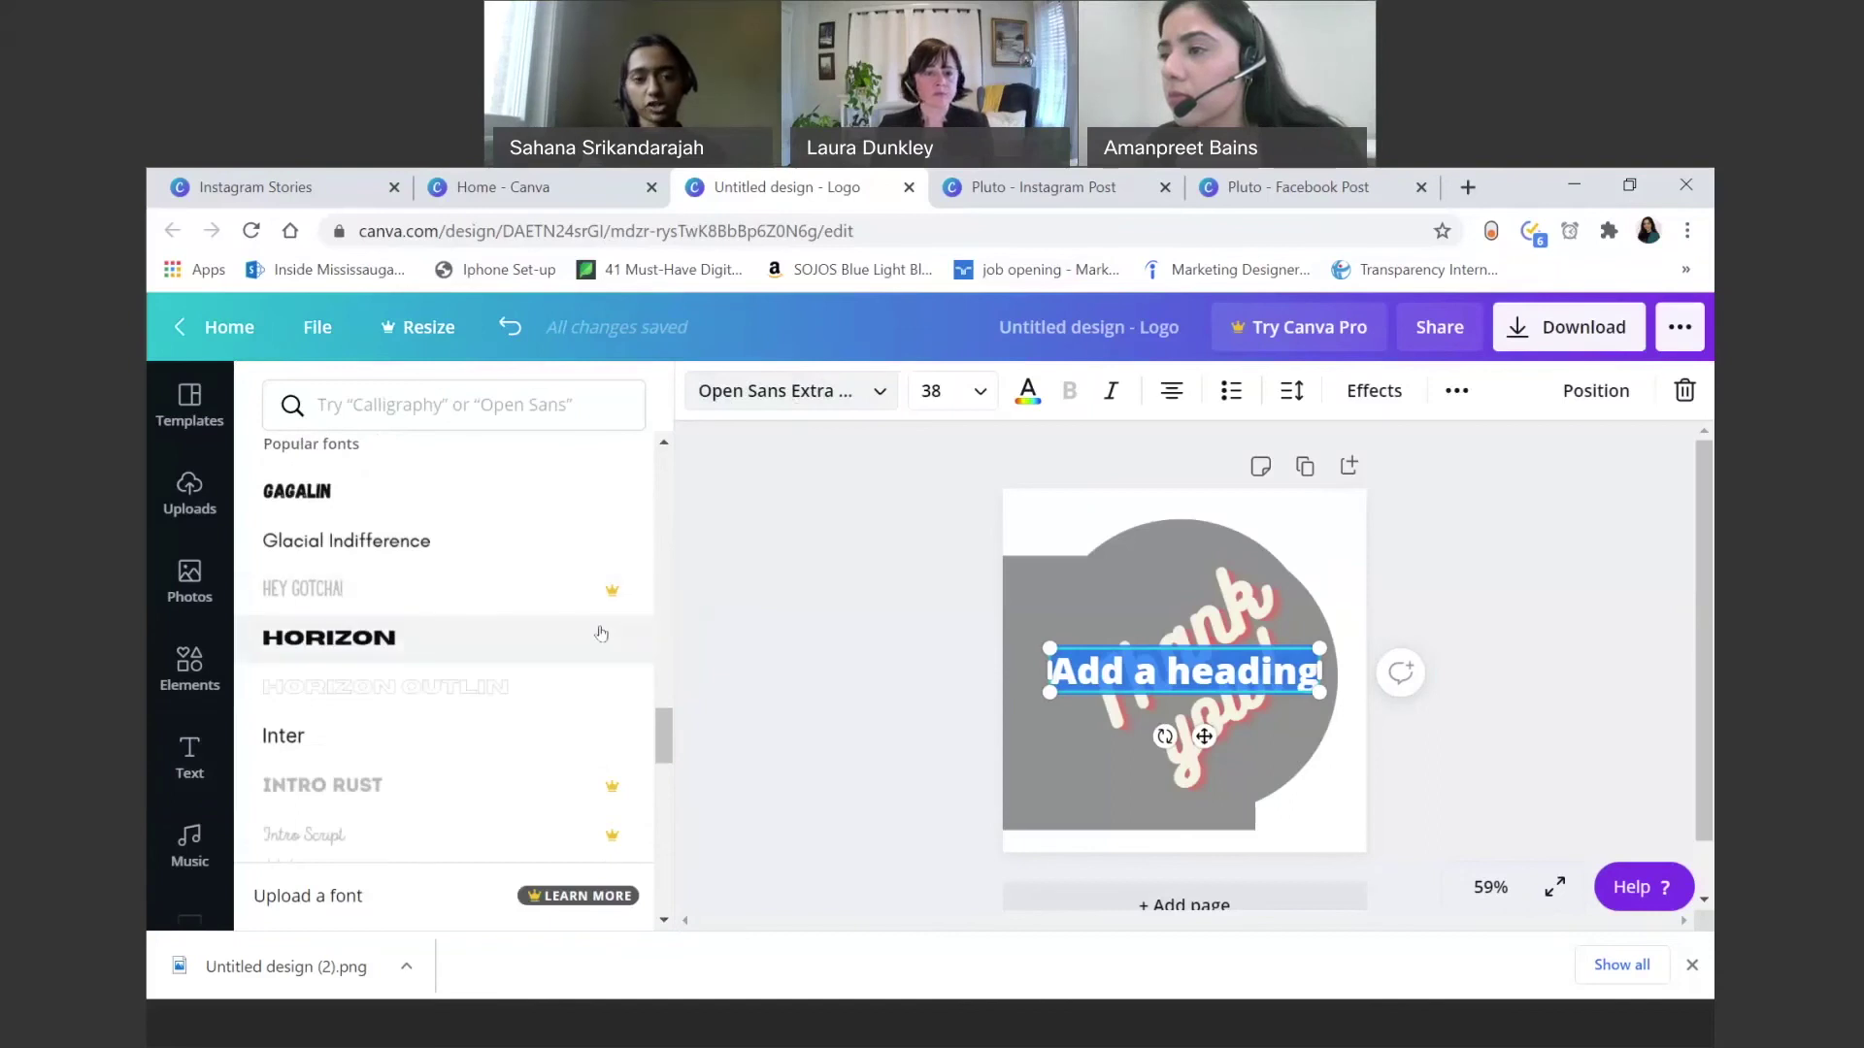
{"action": "scroll", "coordinate": [520, 773], "scroll_direction": "down", "scroll_amount": 4}
{"action": "scroll", "coordinate": [524, 777], "scroll_direction": "up", "scroll_amount": 5}
{"action": "scroll", "coordinate": [522, 774], "scroll_direction": "up", "scroll_amount": 12}
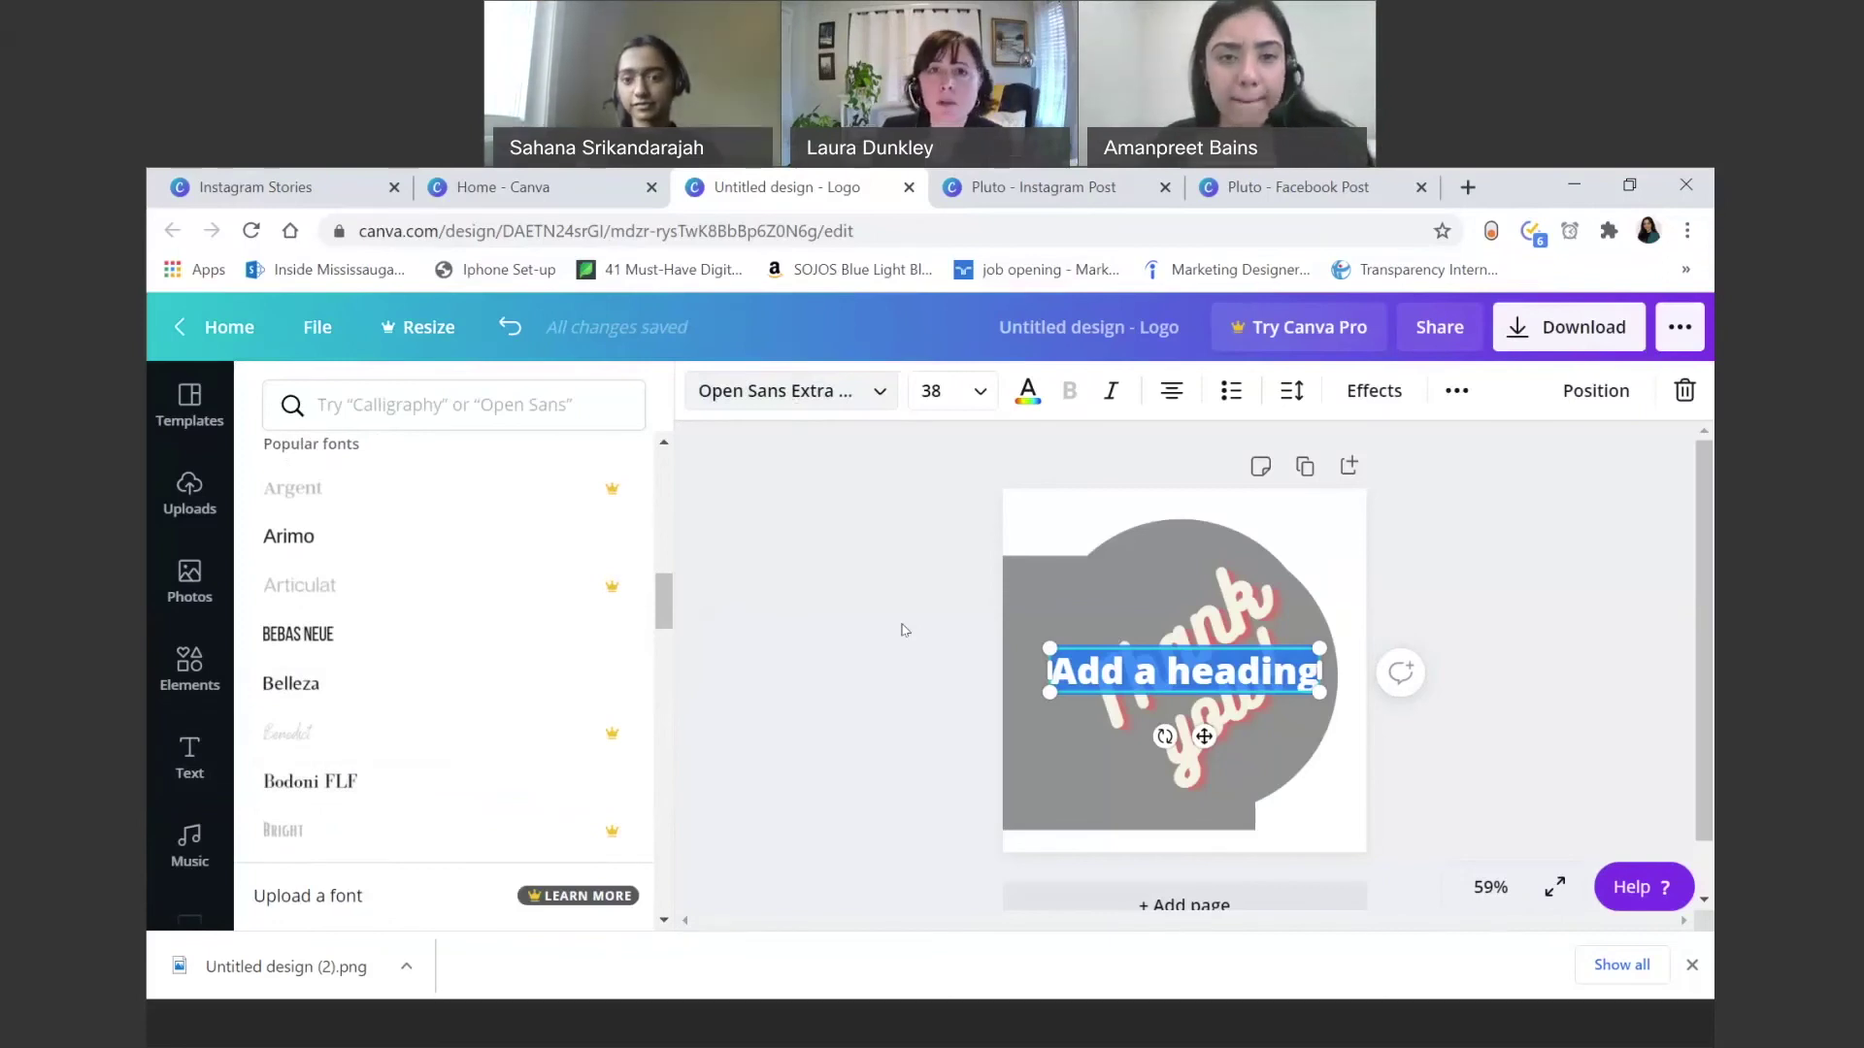
{"action": "key", "text": "Delete"}
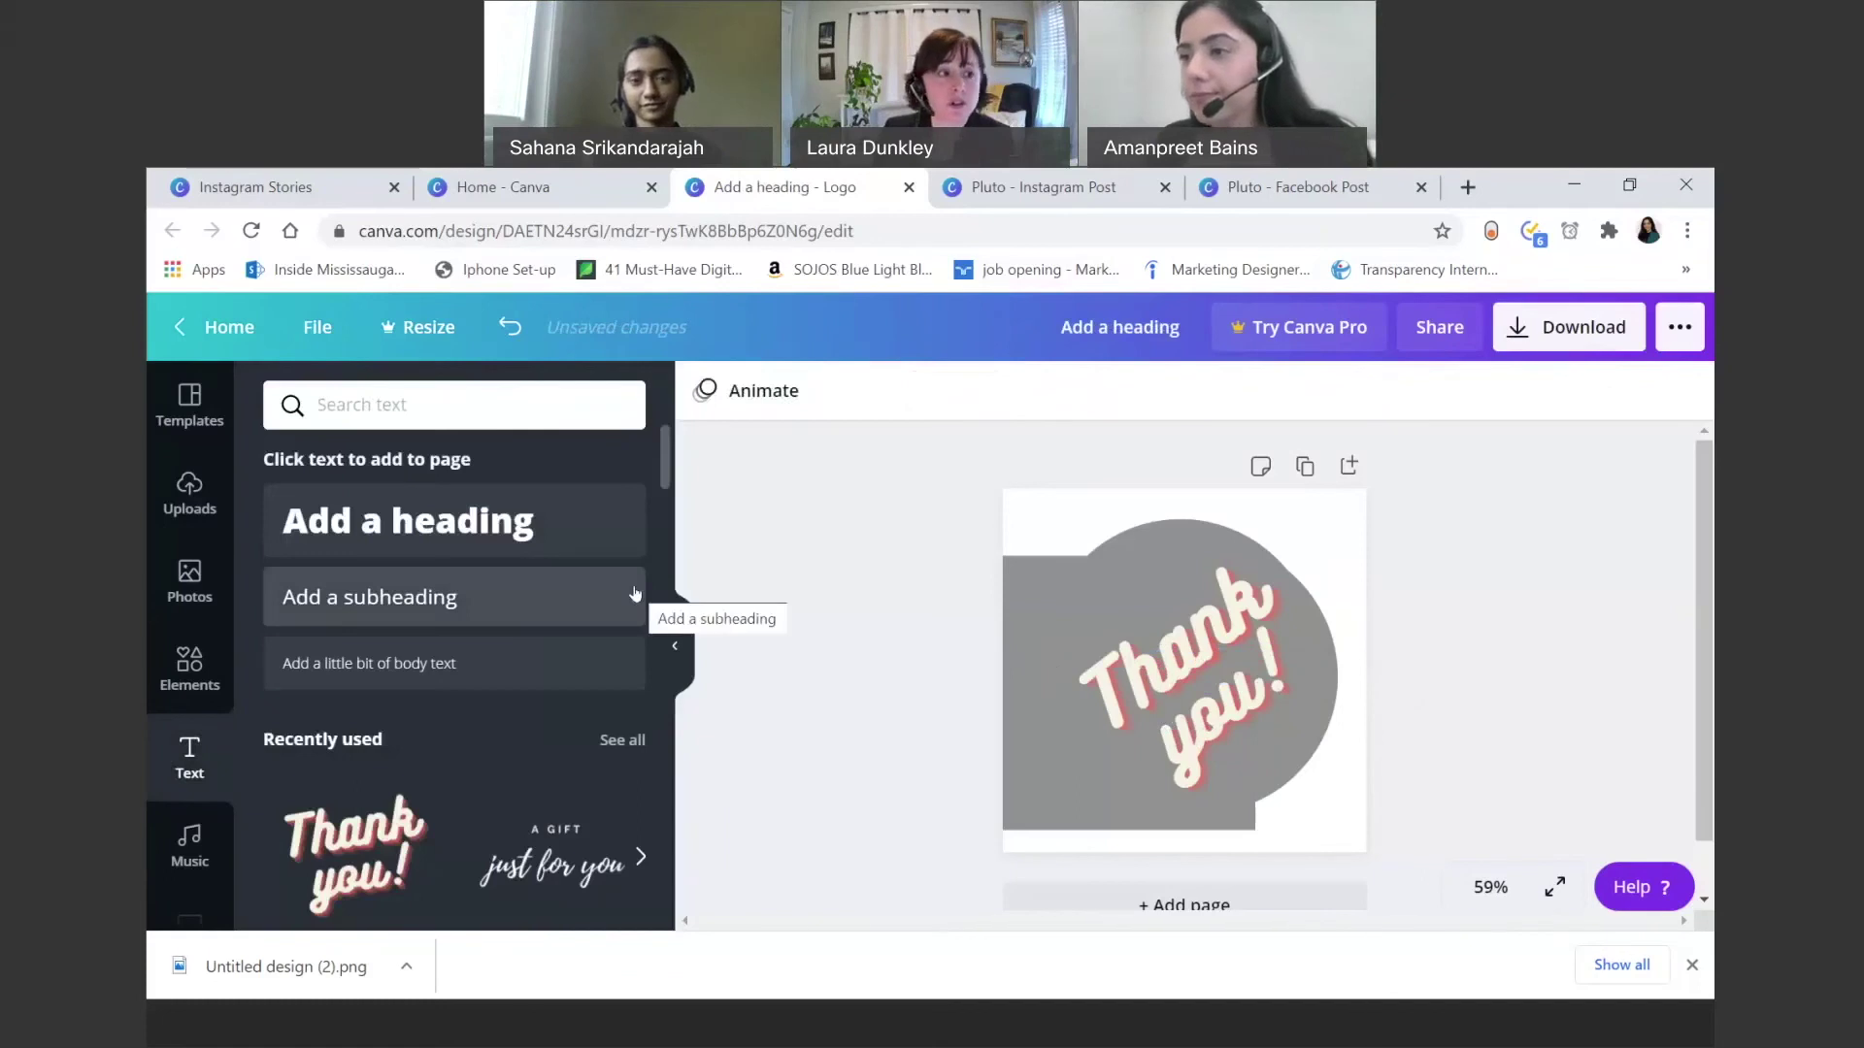
Step: Add another heading to the page and delete it together with both parts of the "Thank you!" text
{"action": "left_click", "coordinate": [519, 536]}
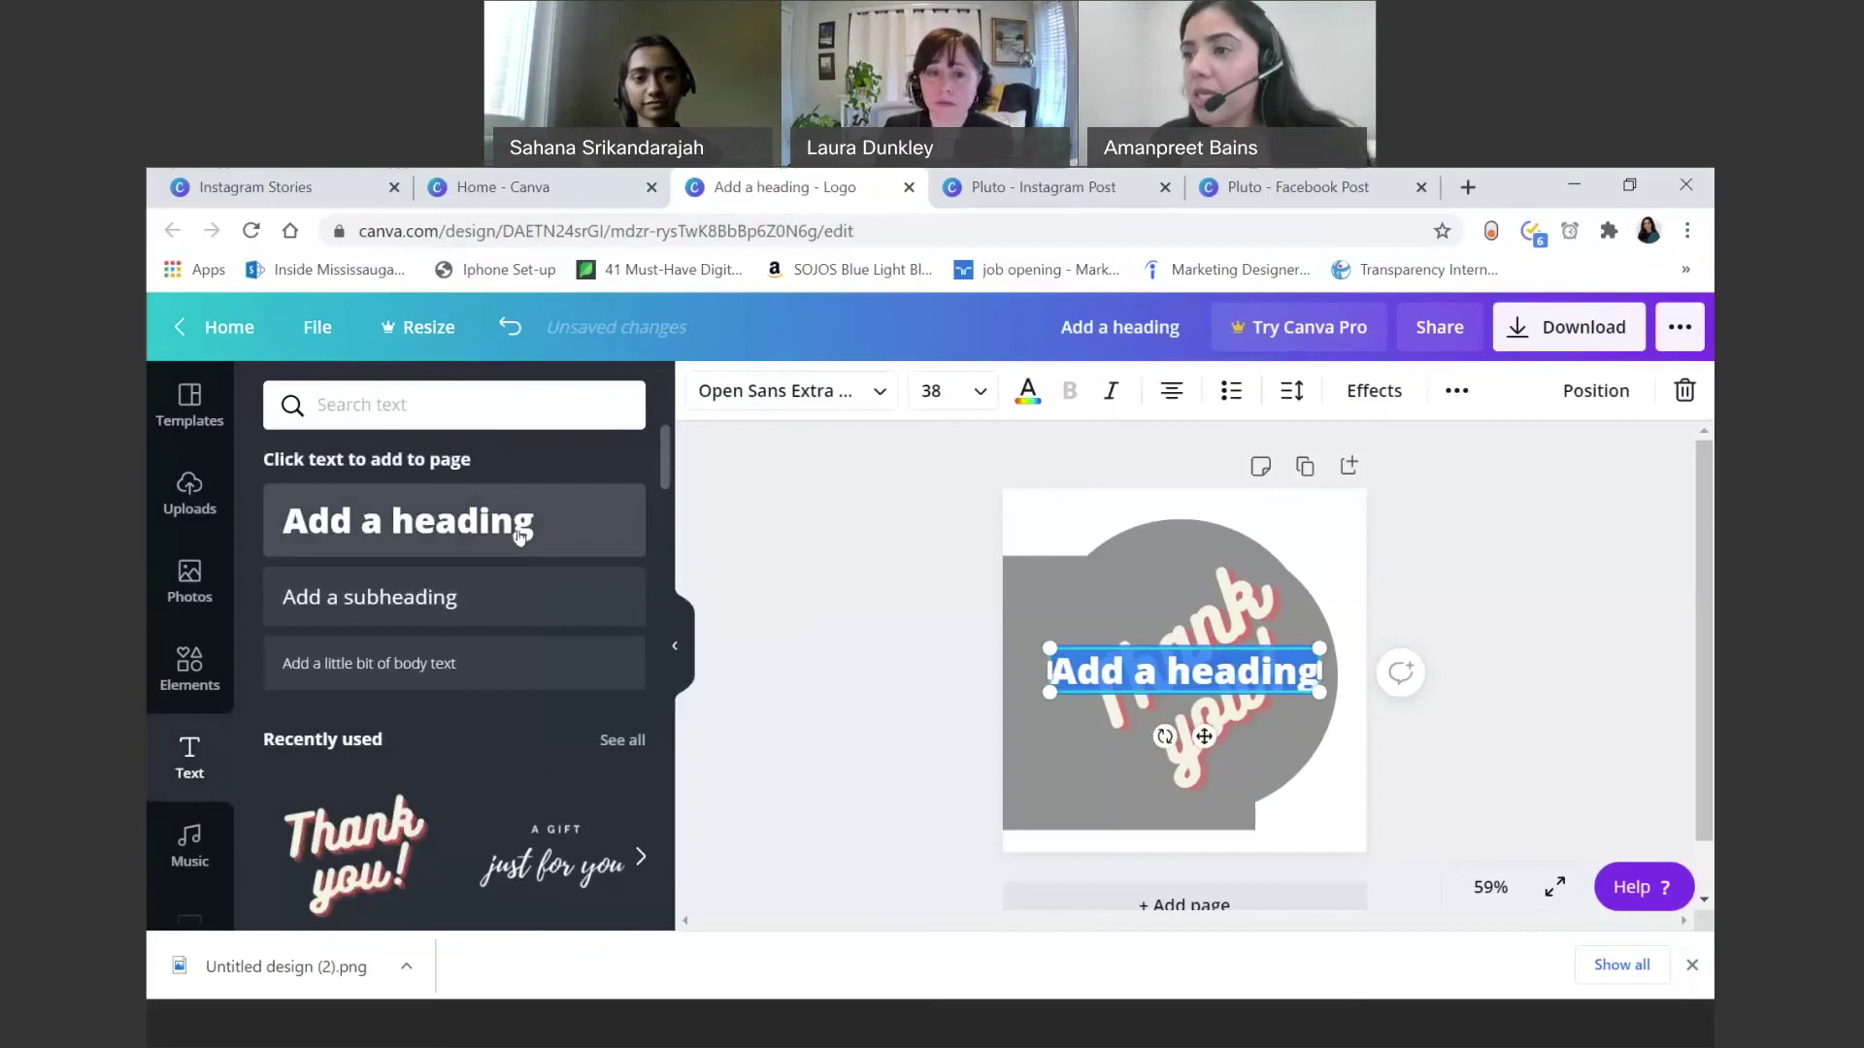
{"action": "left_click", "coordinate": [519, 535]}
{"action": "key", "text": "Delete"}
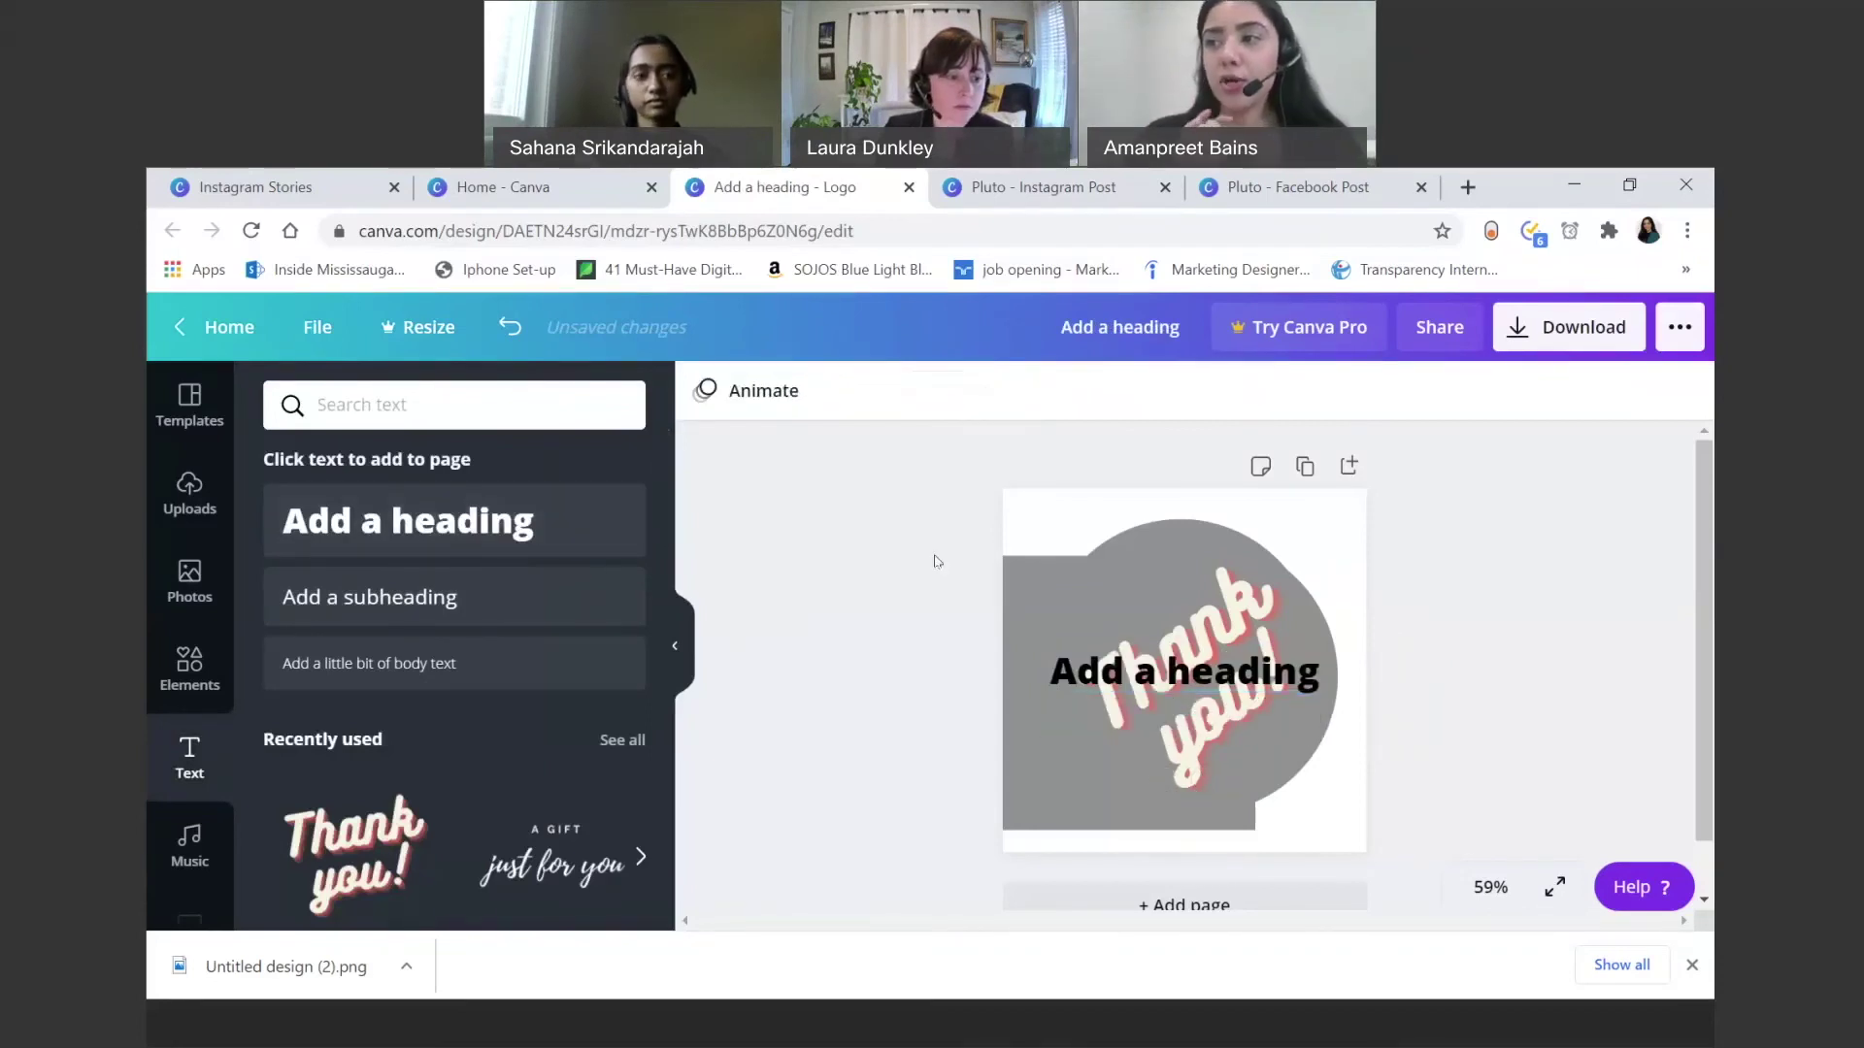
{"action": "left_click", "coordinate": [1102, 683]}
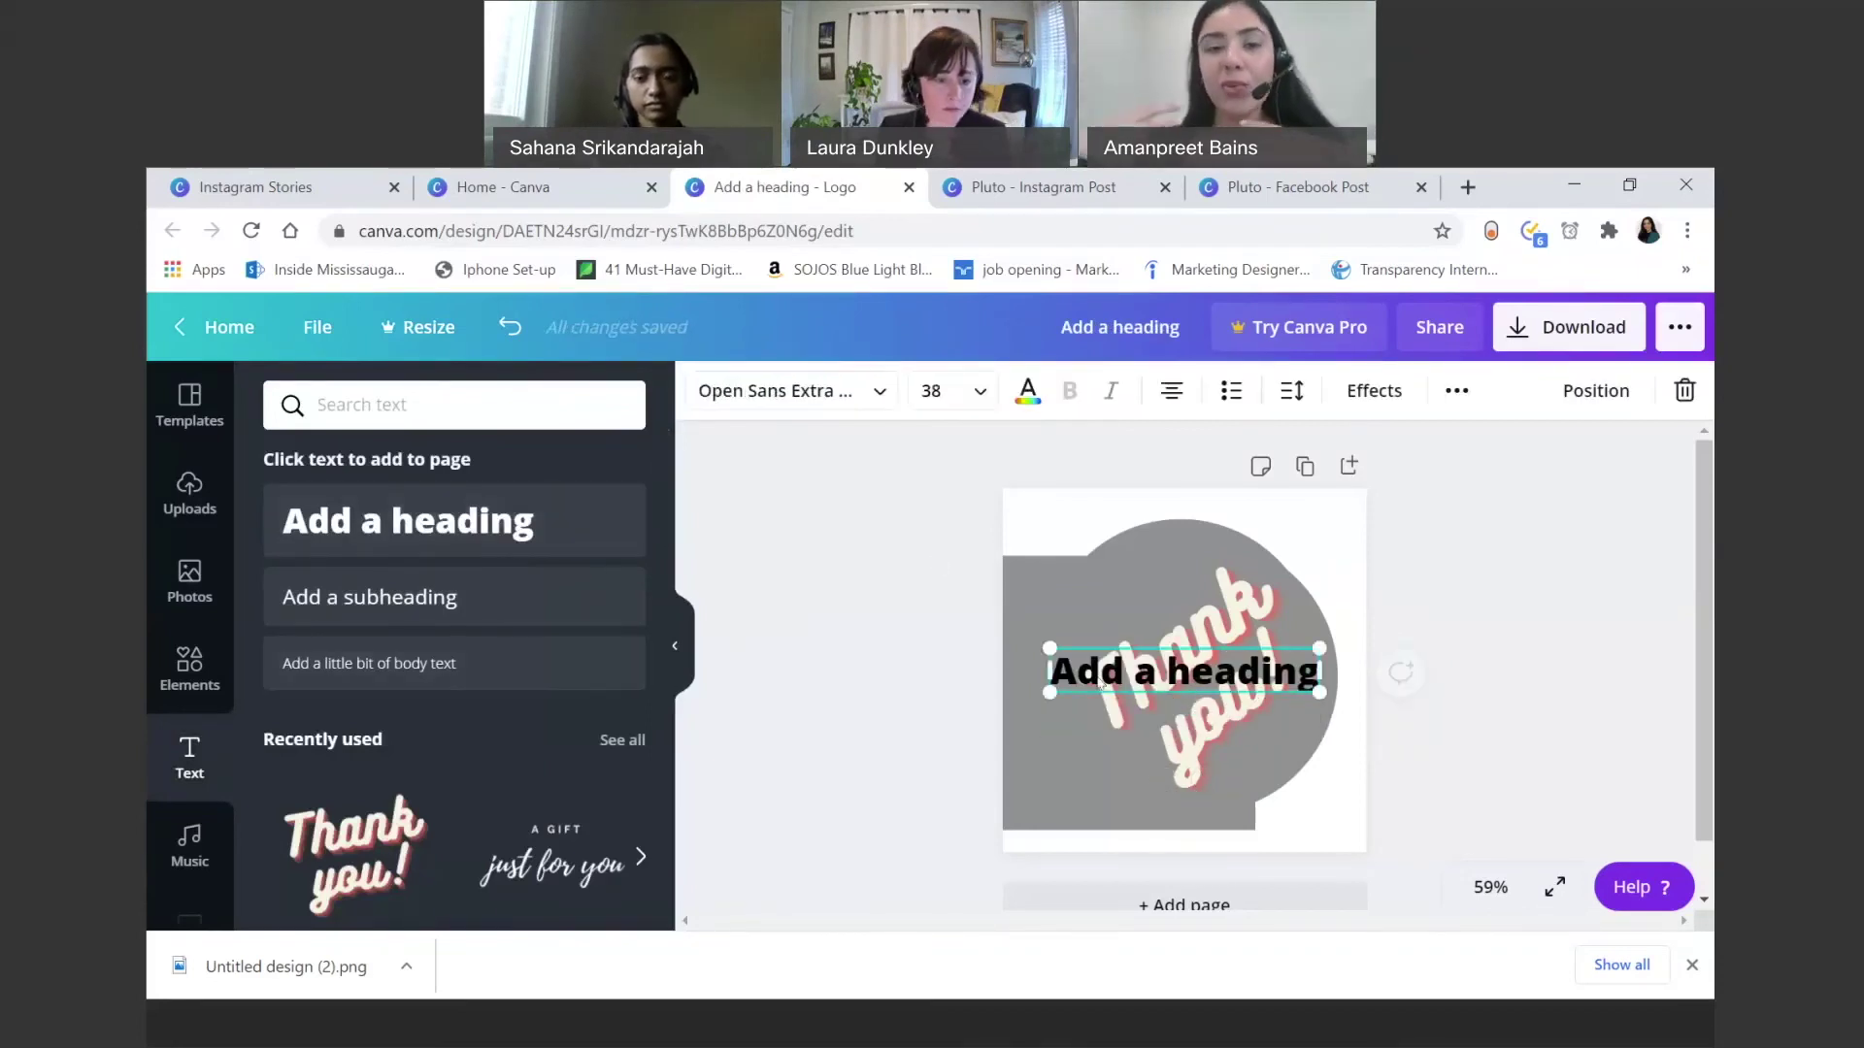
{"action": "key", "text": "Delete"}
{"action": "left_click", "coordinate": [1102, 683]}
{"action": "key", "text": "Delete"}
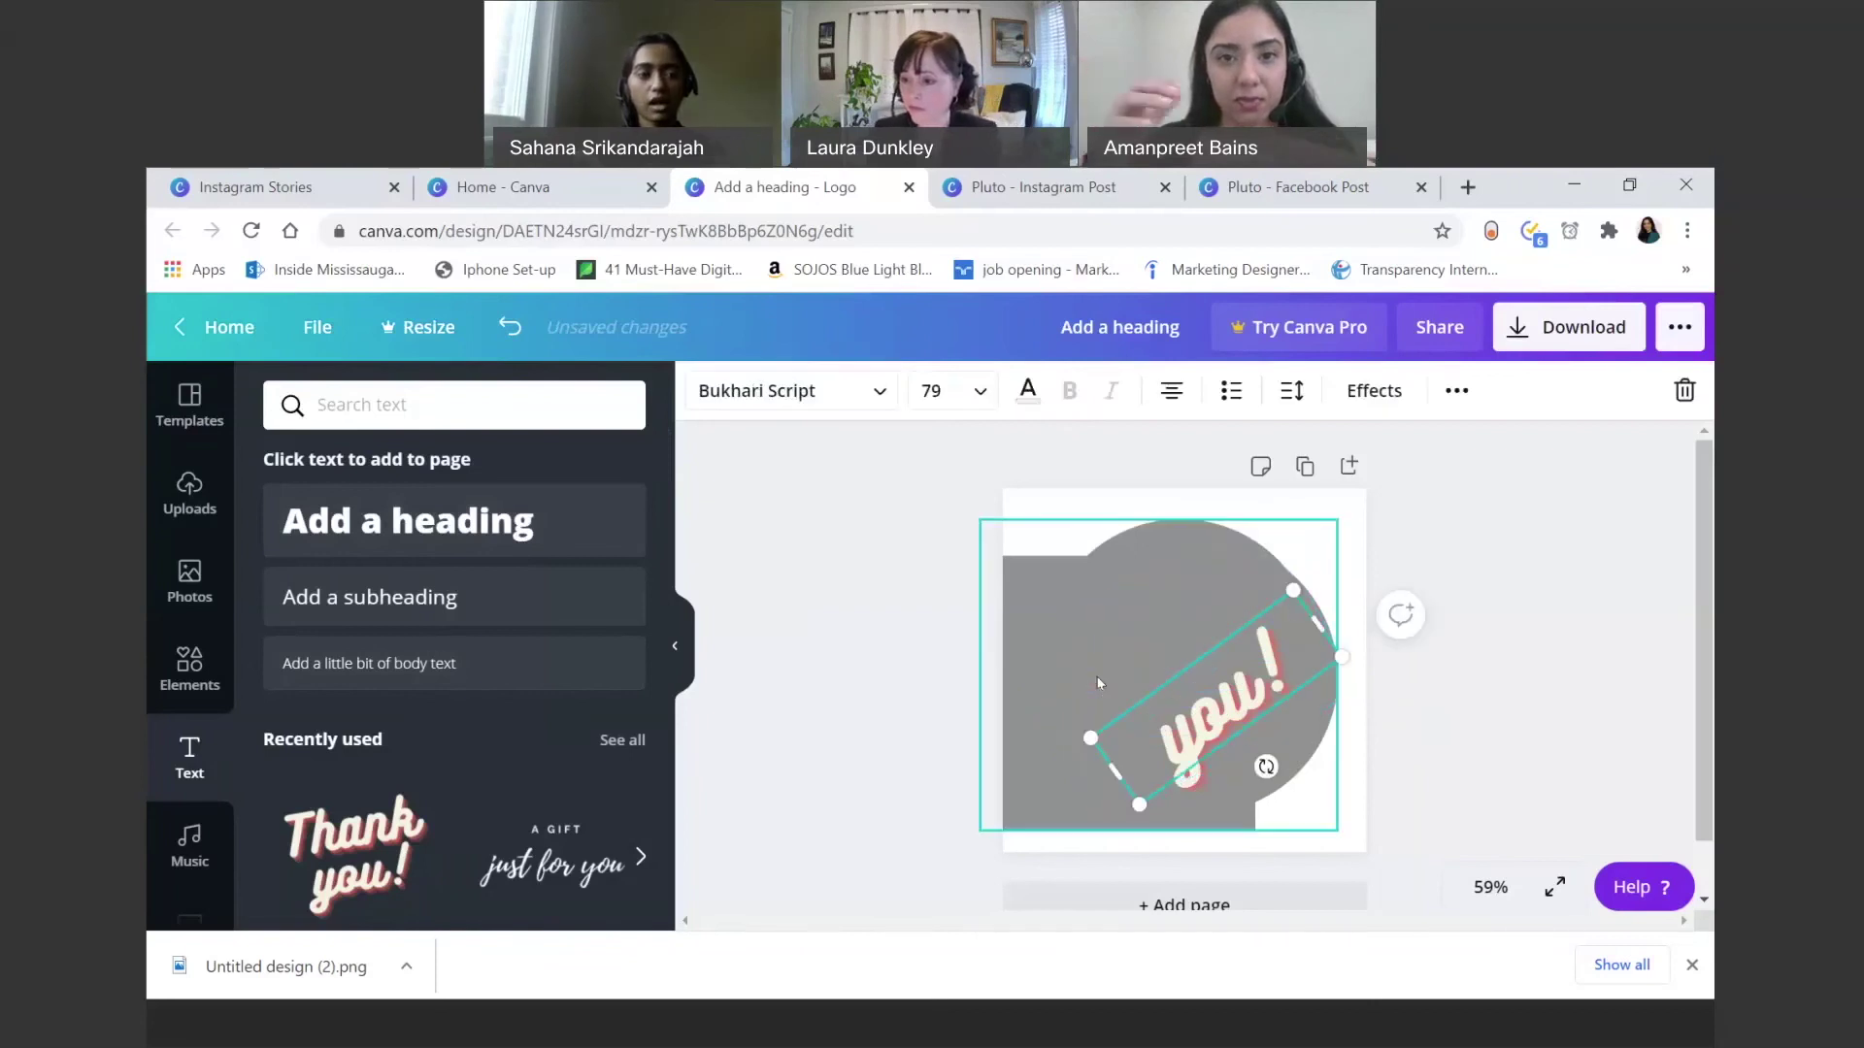
{"action": "key", "text": "Delete"}
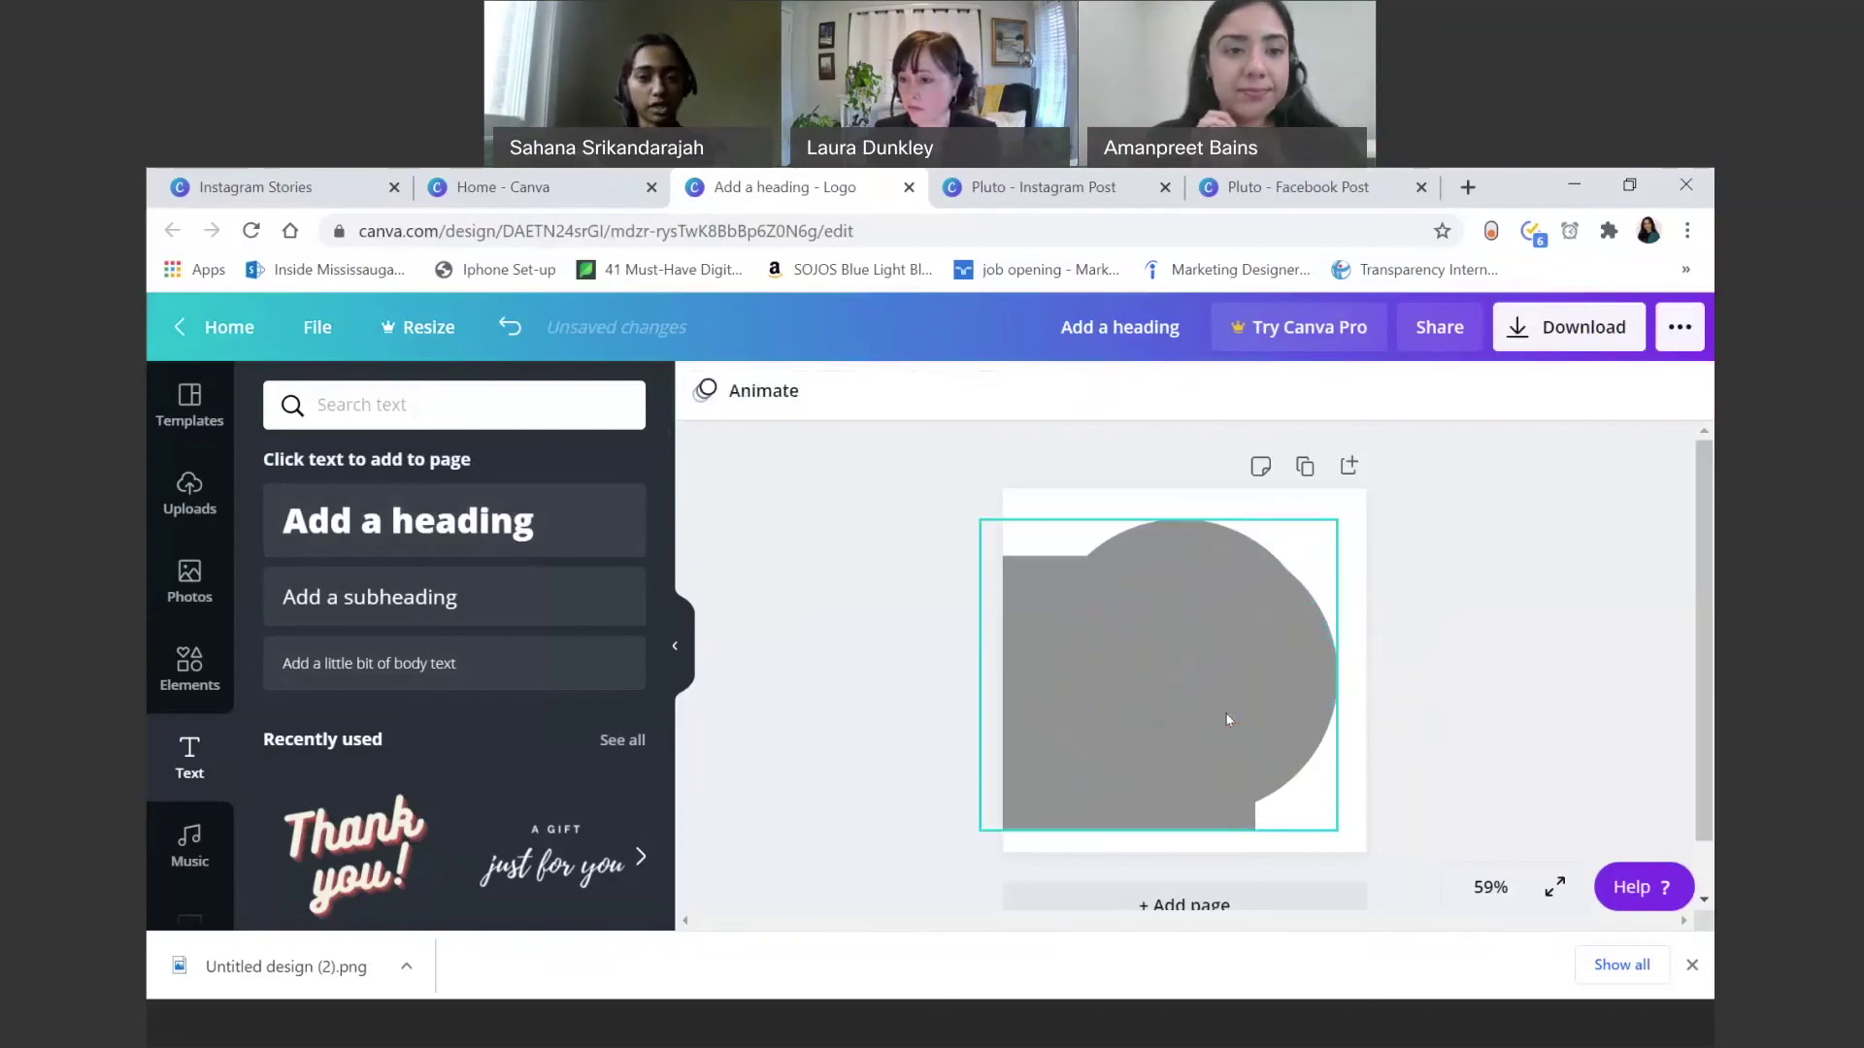
Step: Show all stickers in the elements library, add the green leaf sprig sticker to the page, and delete it
{"action": "left_click", "coordinate": [189, 667]}
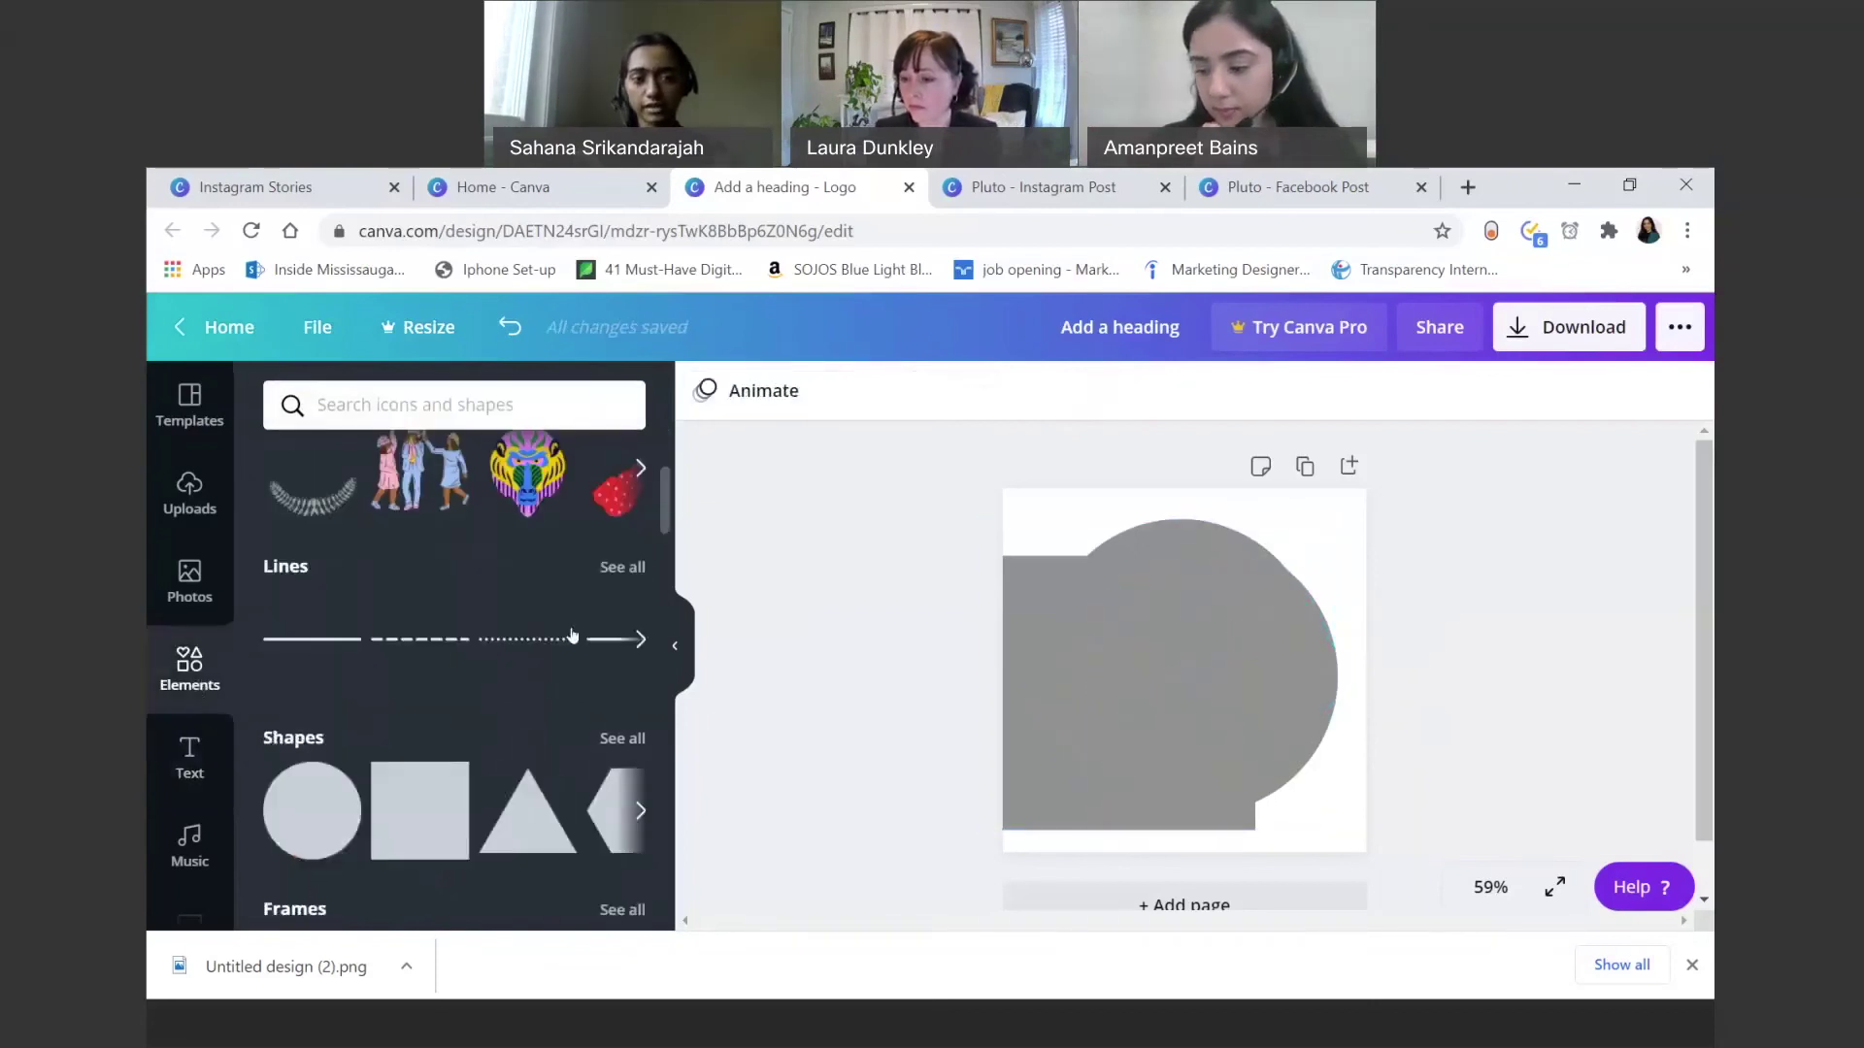
{"action": "scroll", "coordinate": [548, 624], "scroll_direction": "up", "scroll_amount": 4}
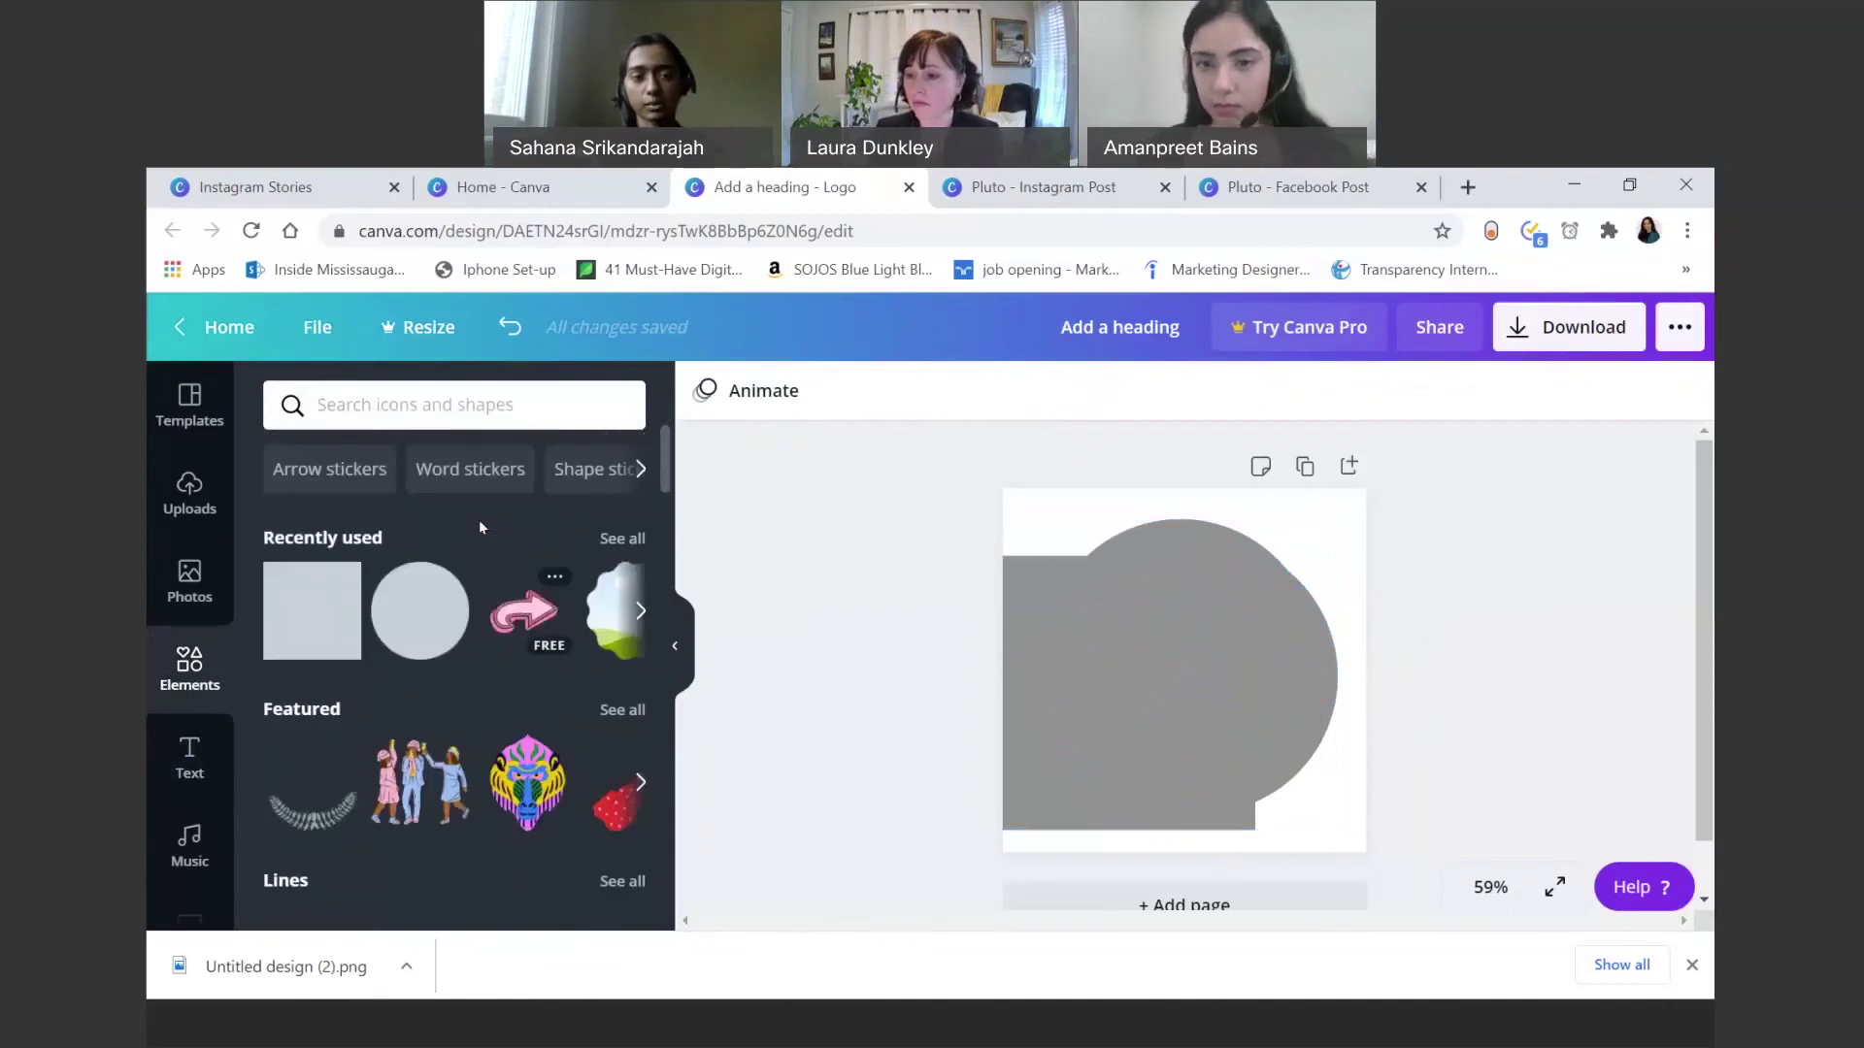
{"action": "scroll", "coordinate": [616, 748], "scroll_direction": "down", "scroll_amount": 4}
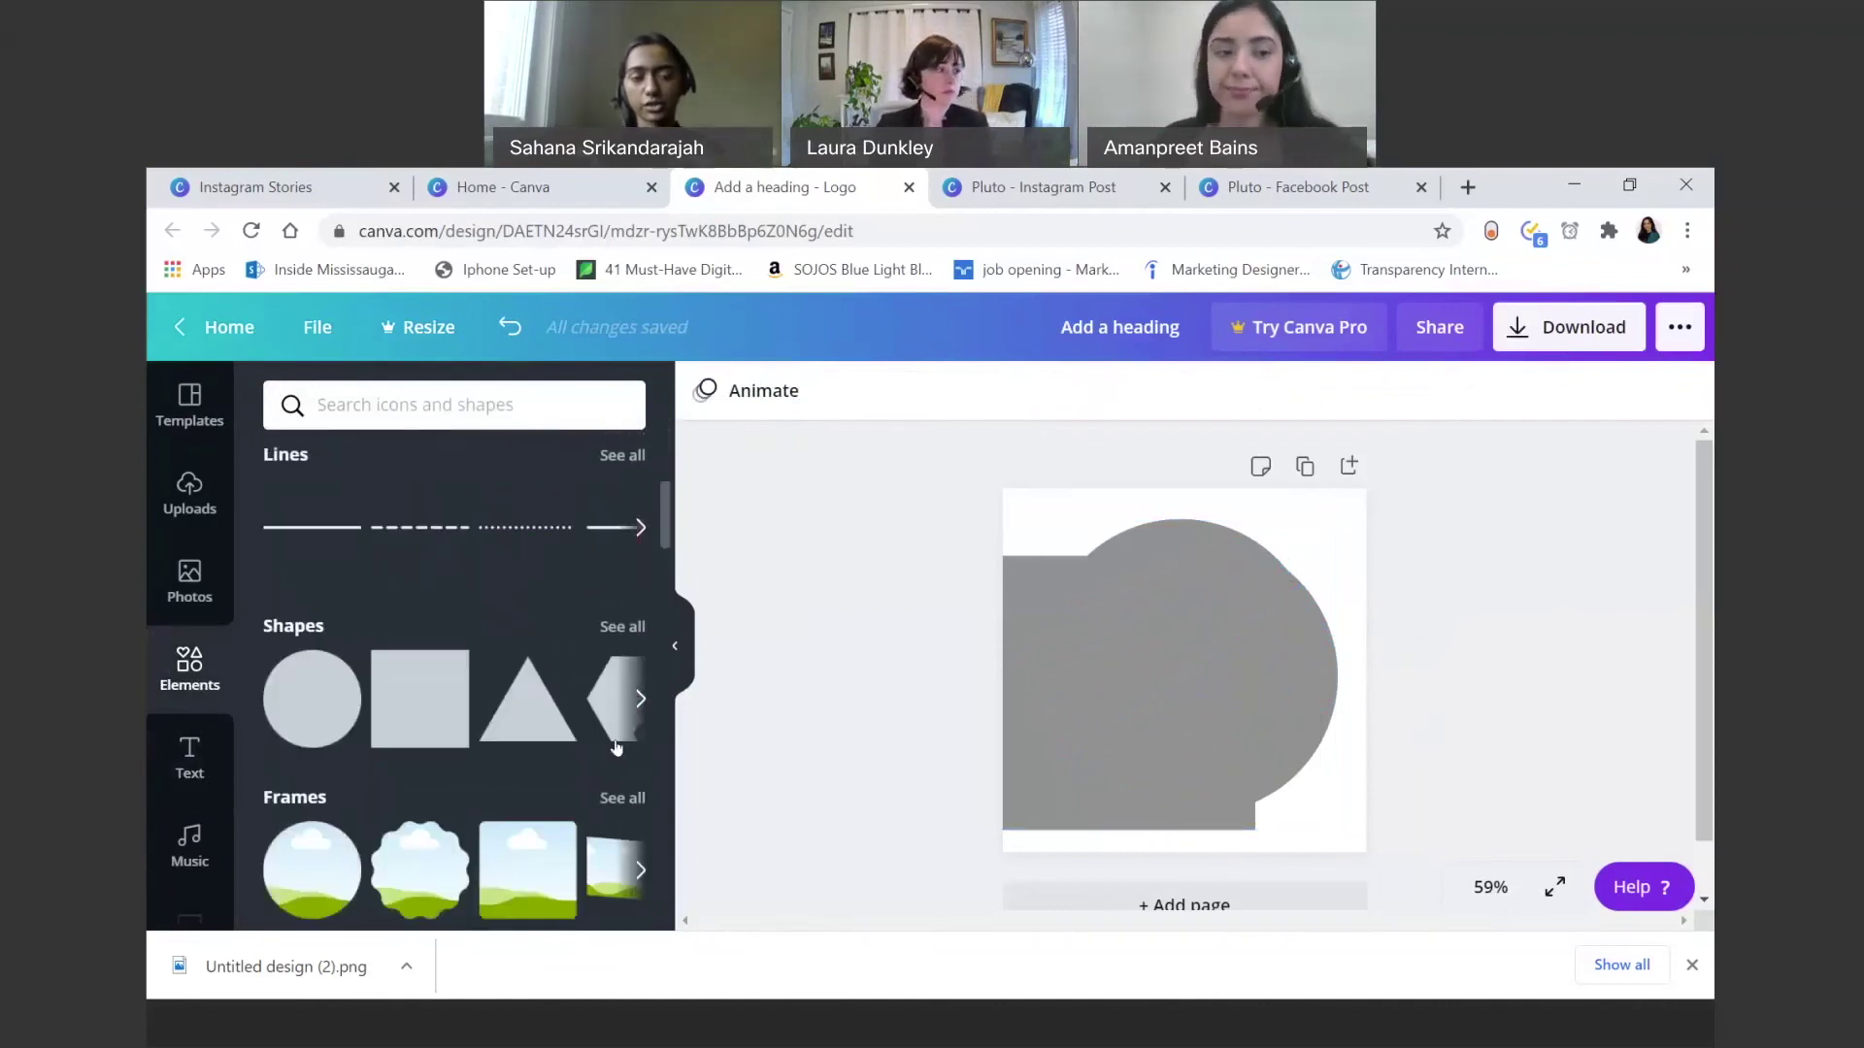
{"action": "scroll", "coordinate": [618, 738], "scroll_direction": "down", "scroll_amount": 2}
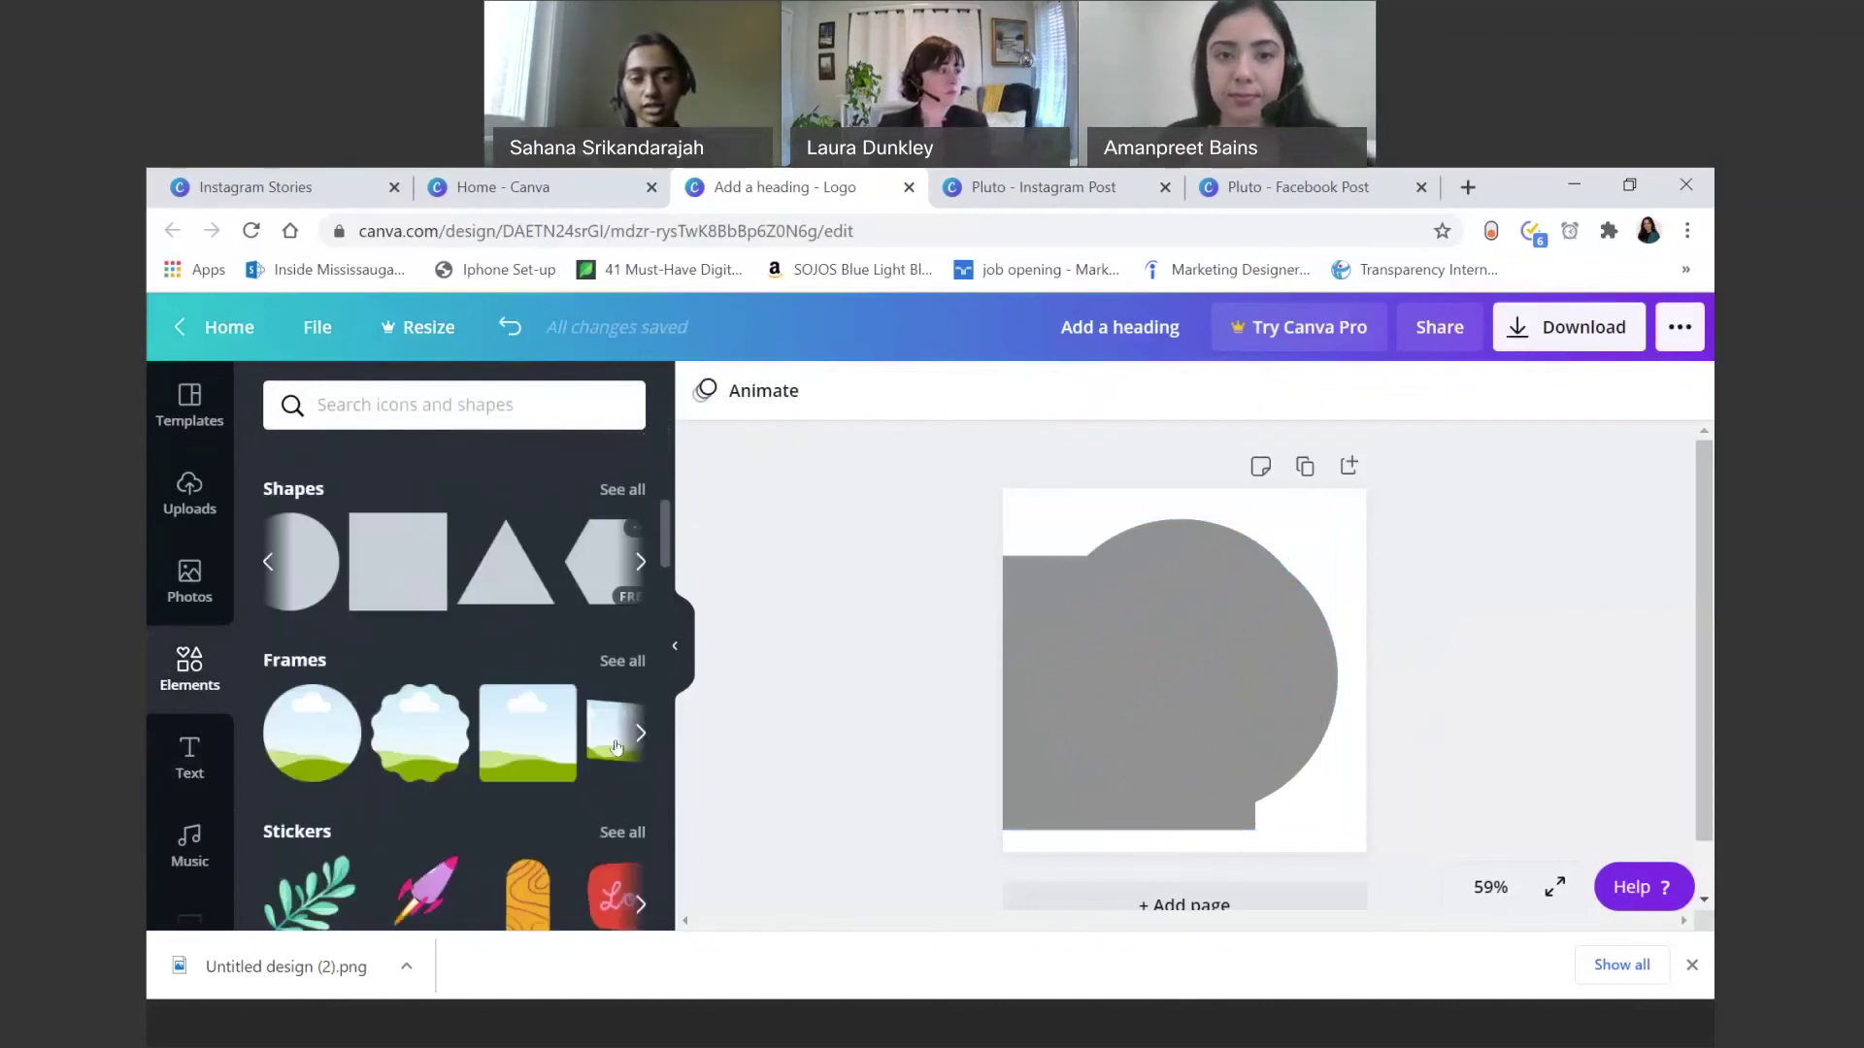
{"action": "left_click", "coordinate": [616, 829]}
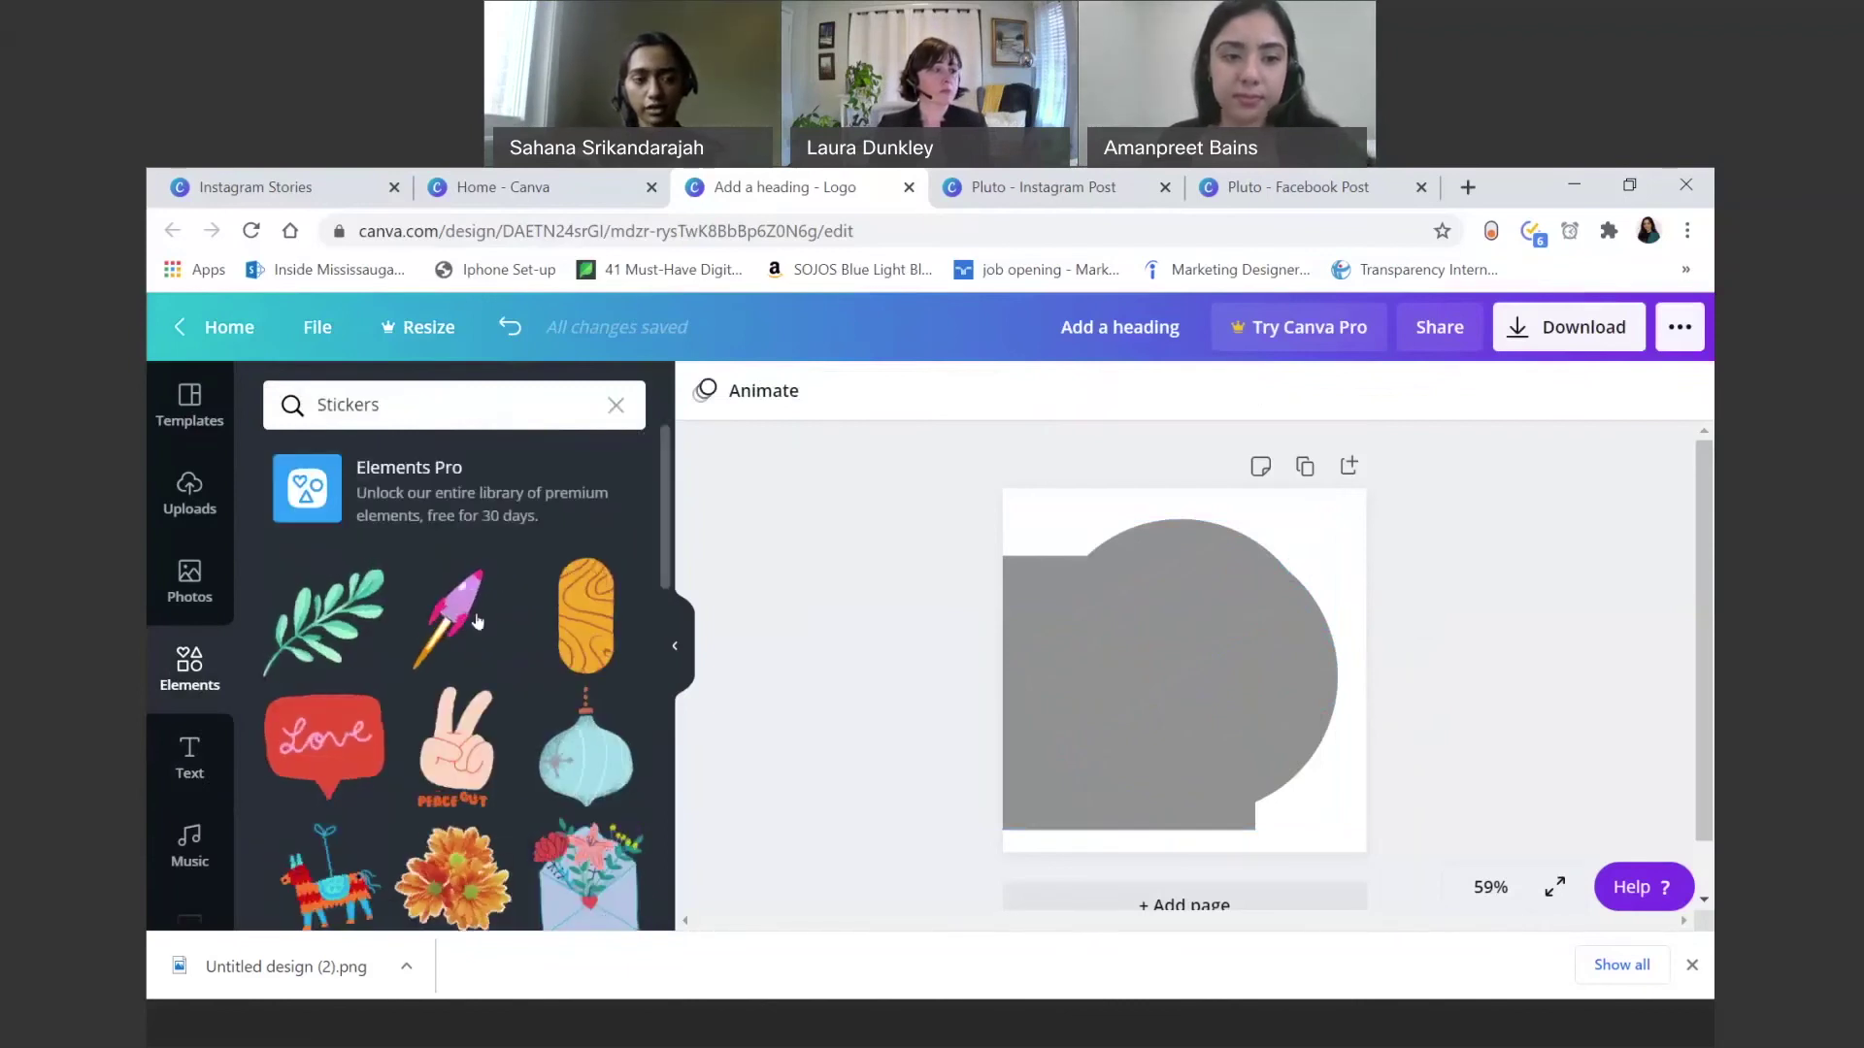
{"action": "left_click", "coordinate": [325, 617]}
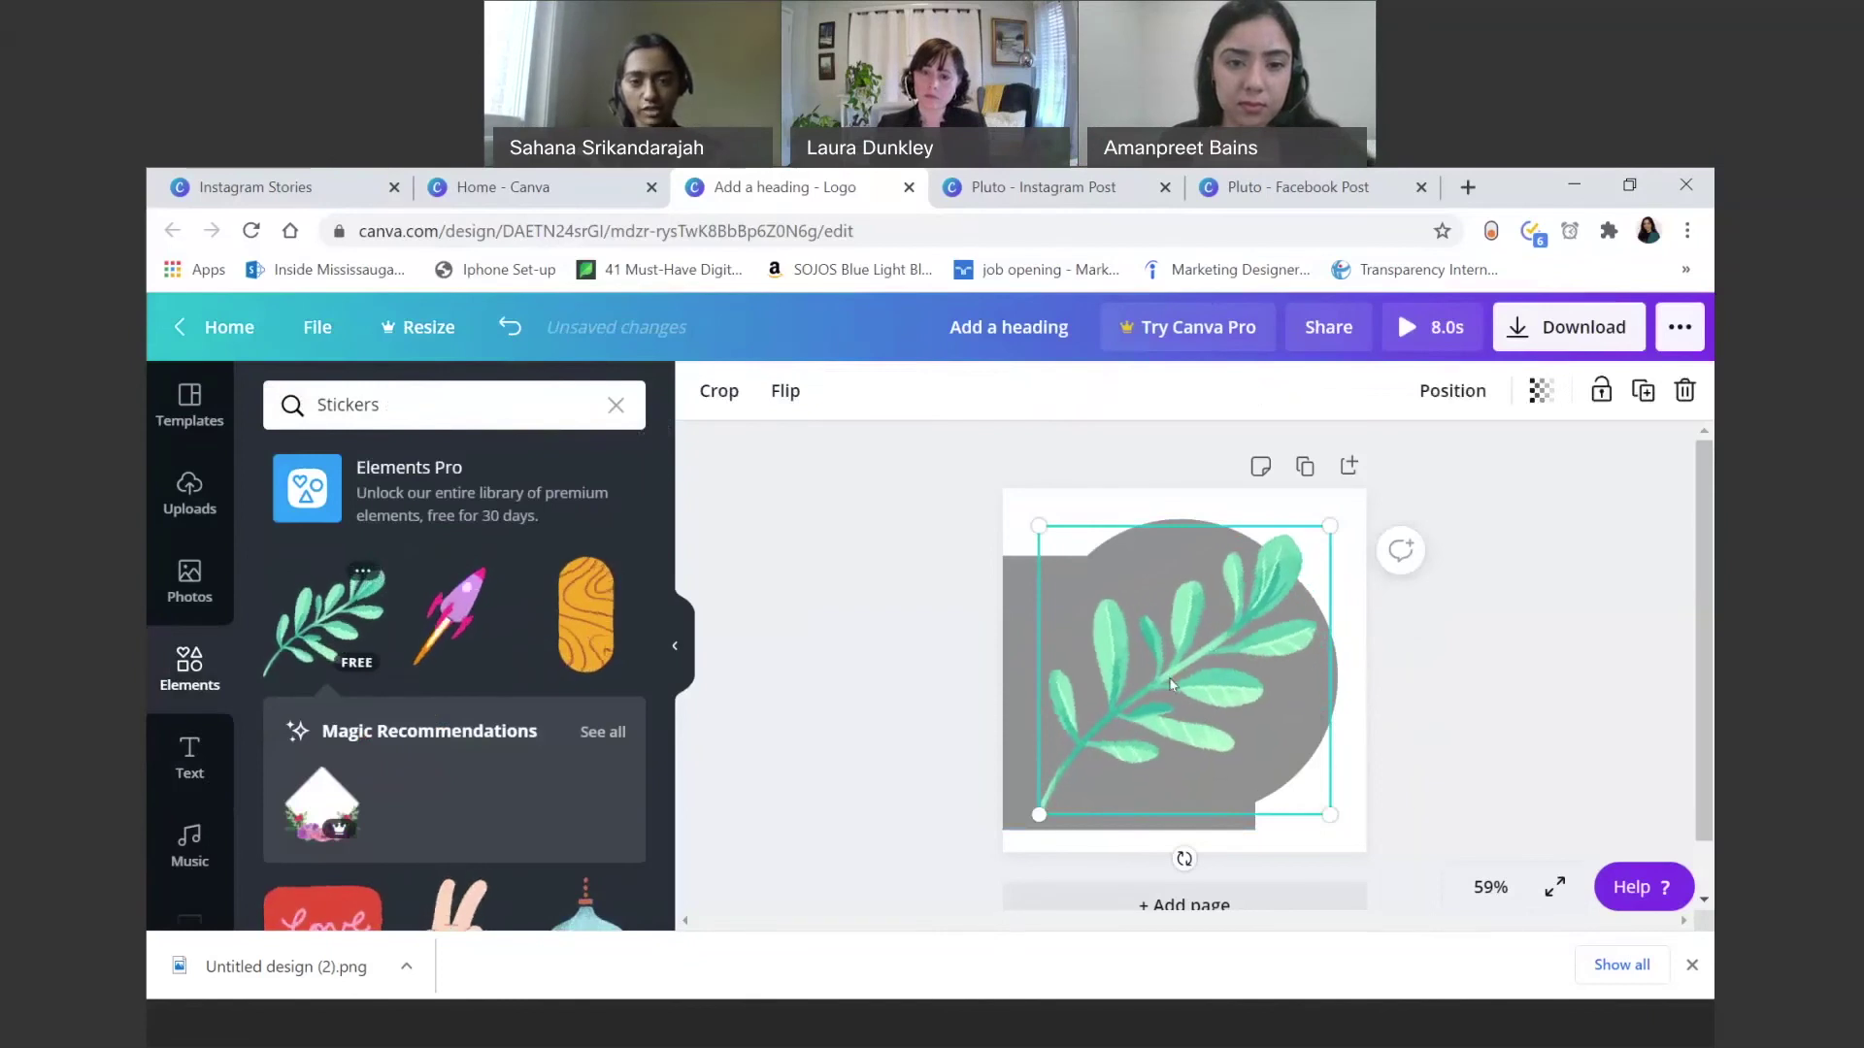
{"action": "key", "text": "Delete"}
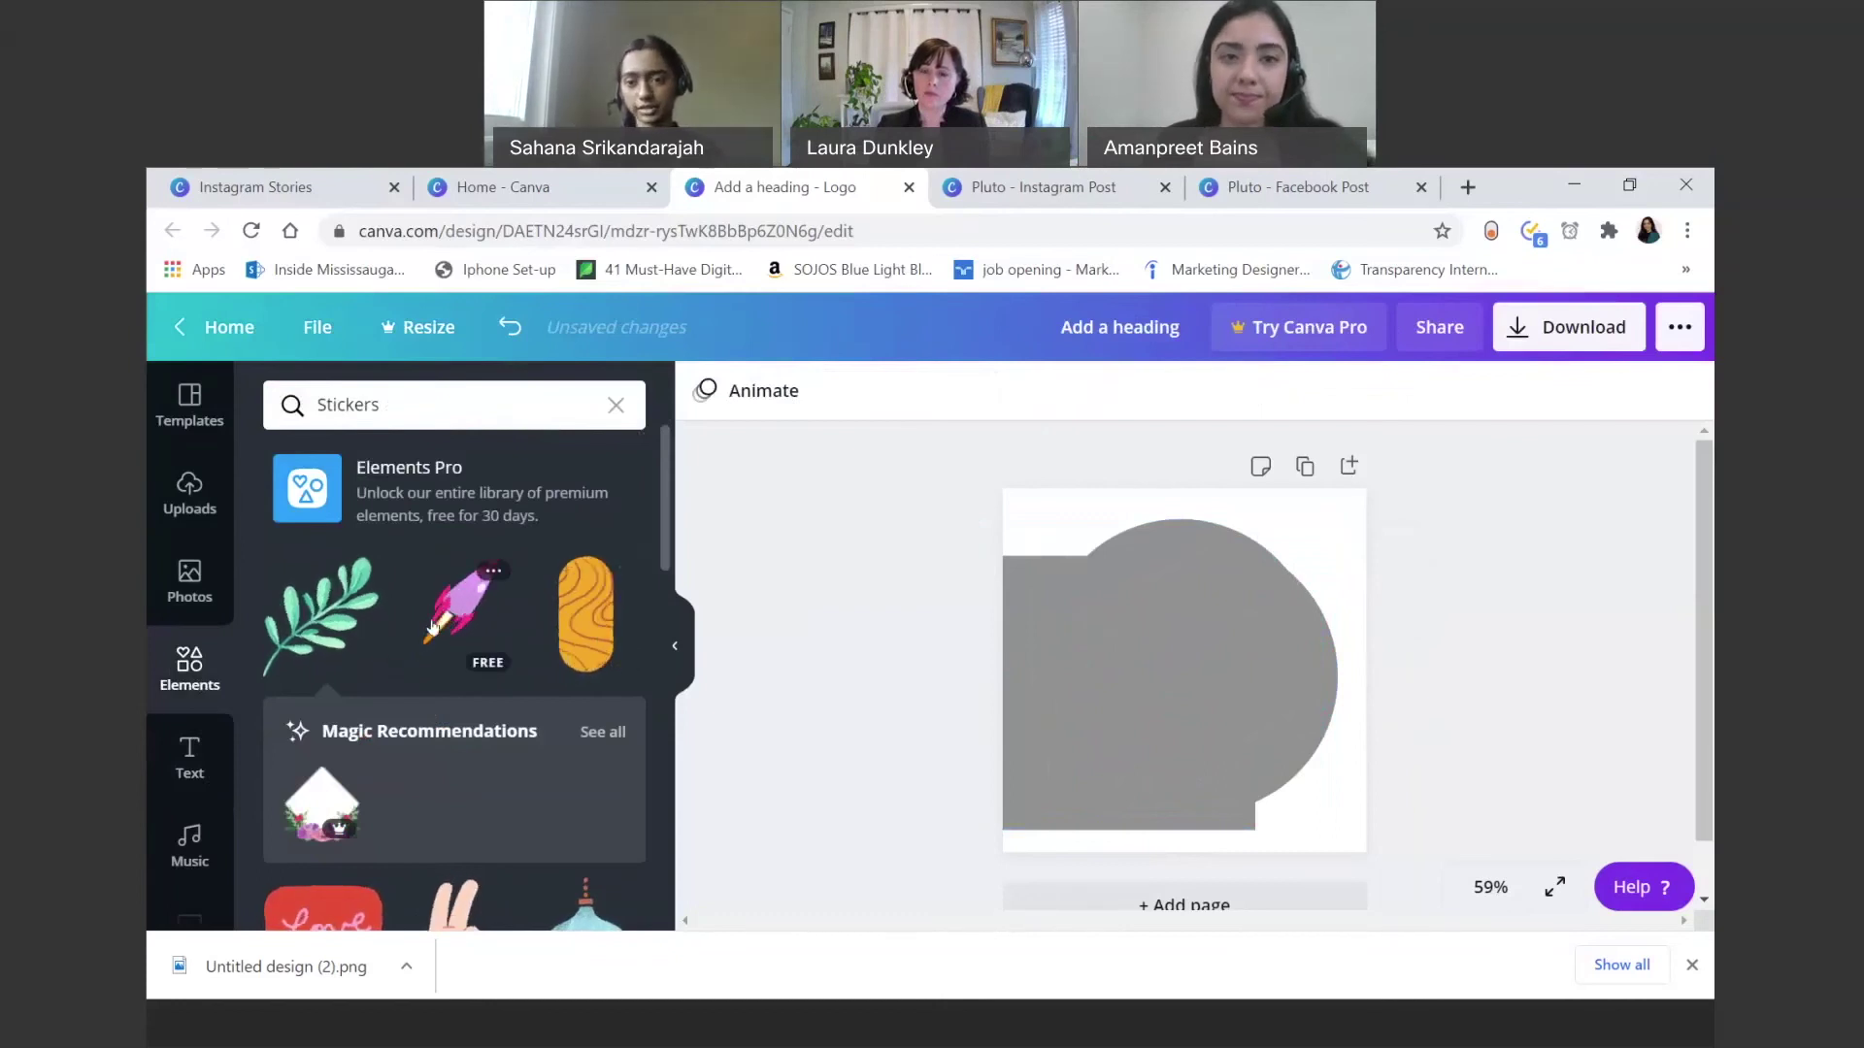
Step: Add the orange wavy-patterned oval sticker to the page, delete it, and glance through the remaining stickers
{"action": "left_click", "coordinate": [558, 612]}
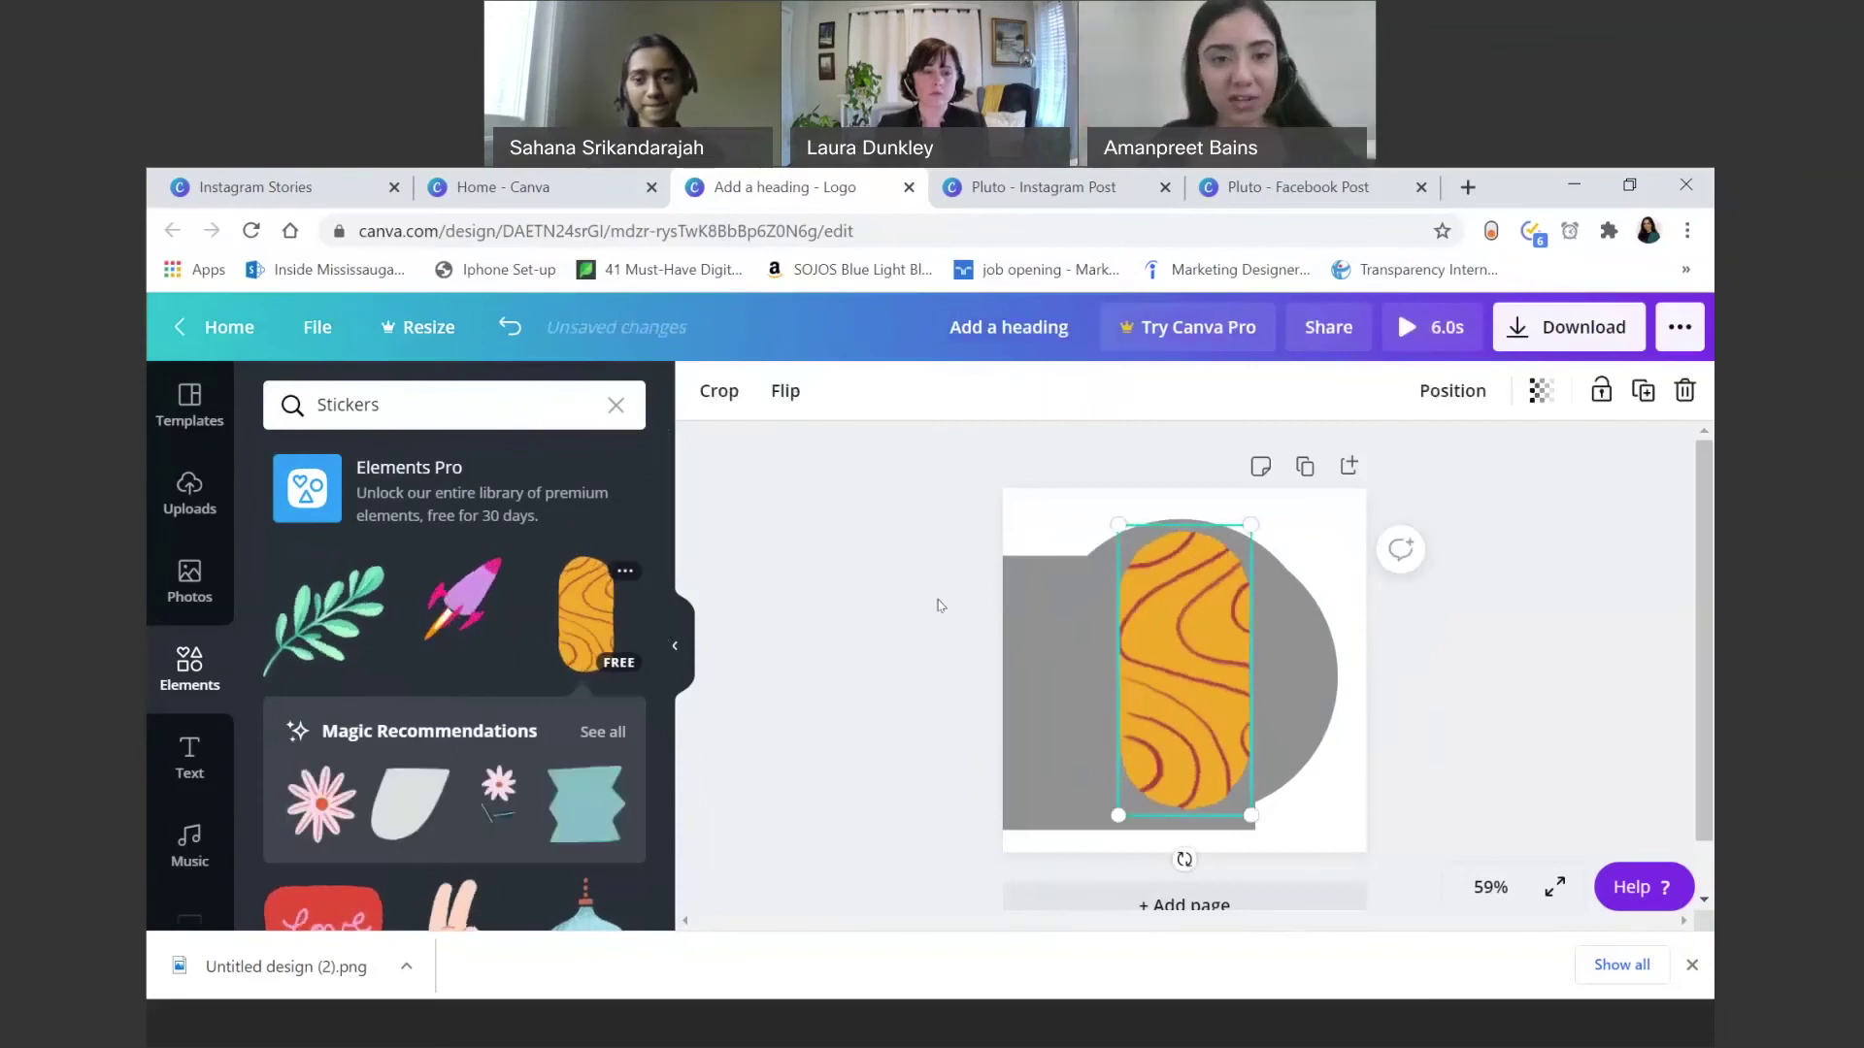
{"action": "key", "text": "Delete"}
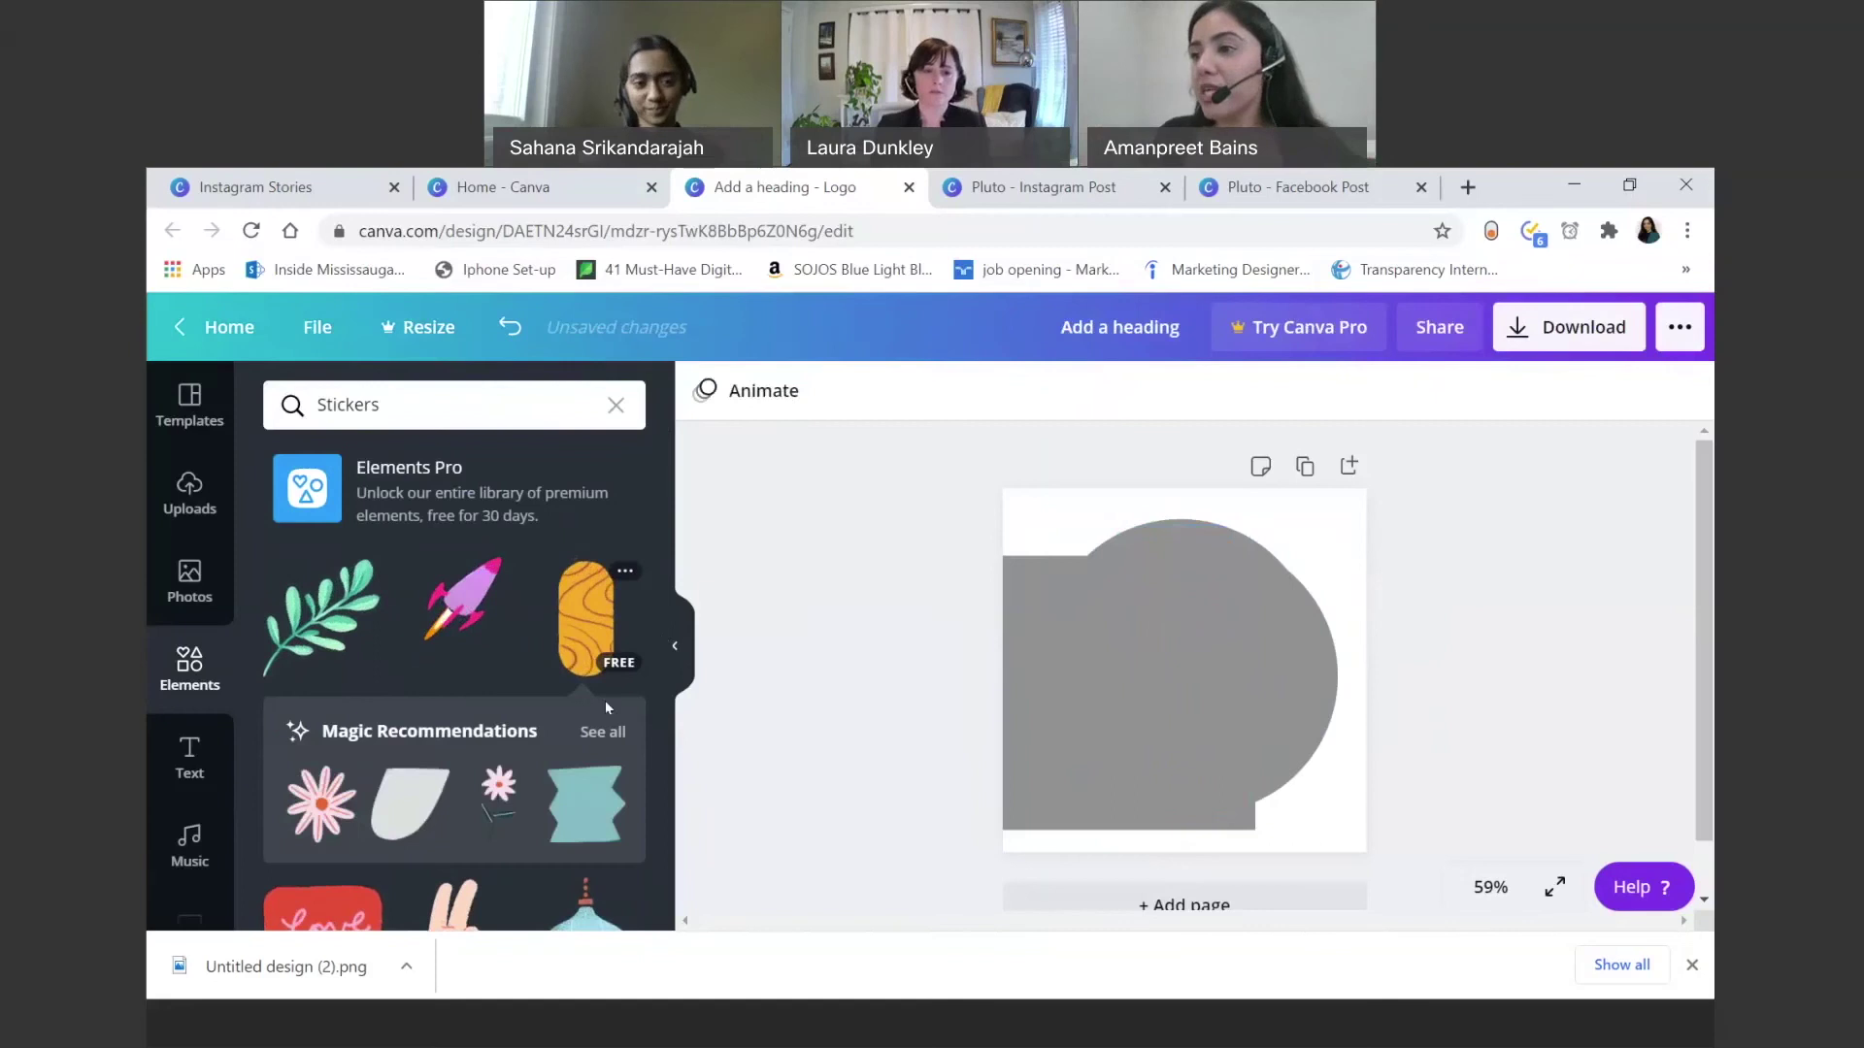
{"action": "scroll", "coordinate": [470, 722], "scroll_direction": "down", "scroll_amount": 2}
{"action": "scroll", "coordinate": [470, 722], "scroll_direction": "up", "scroll_amount": 2}
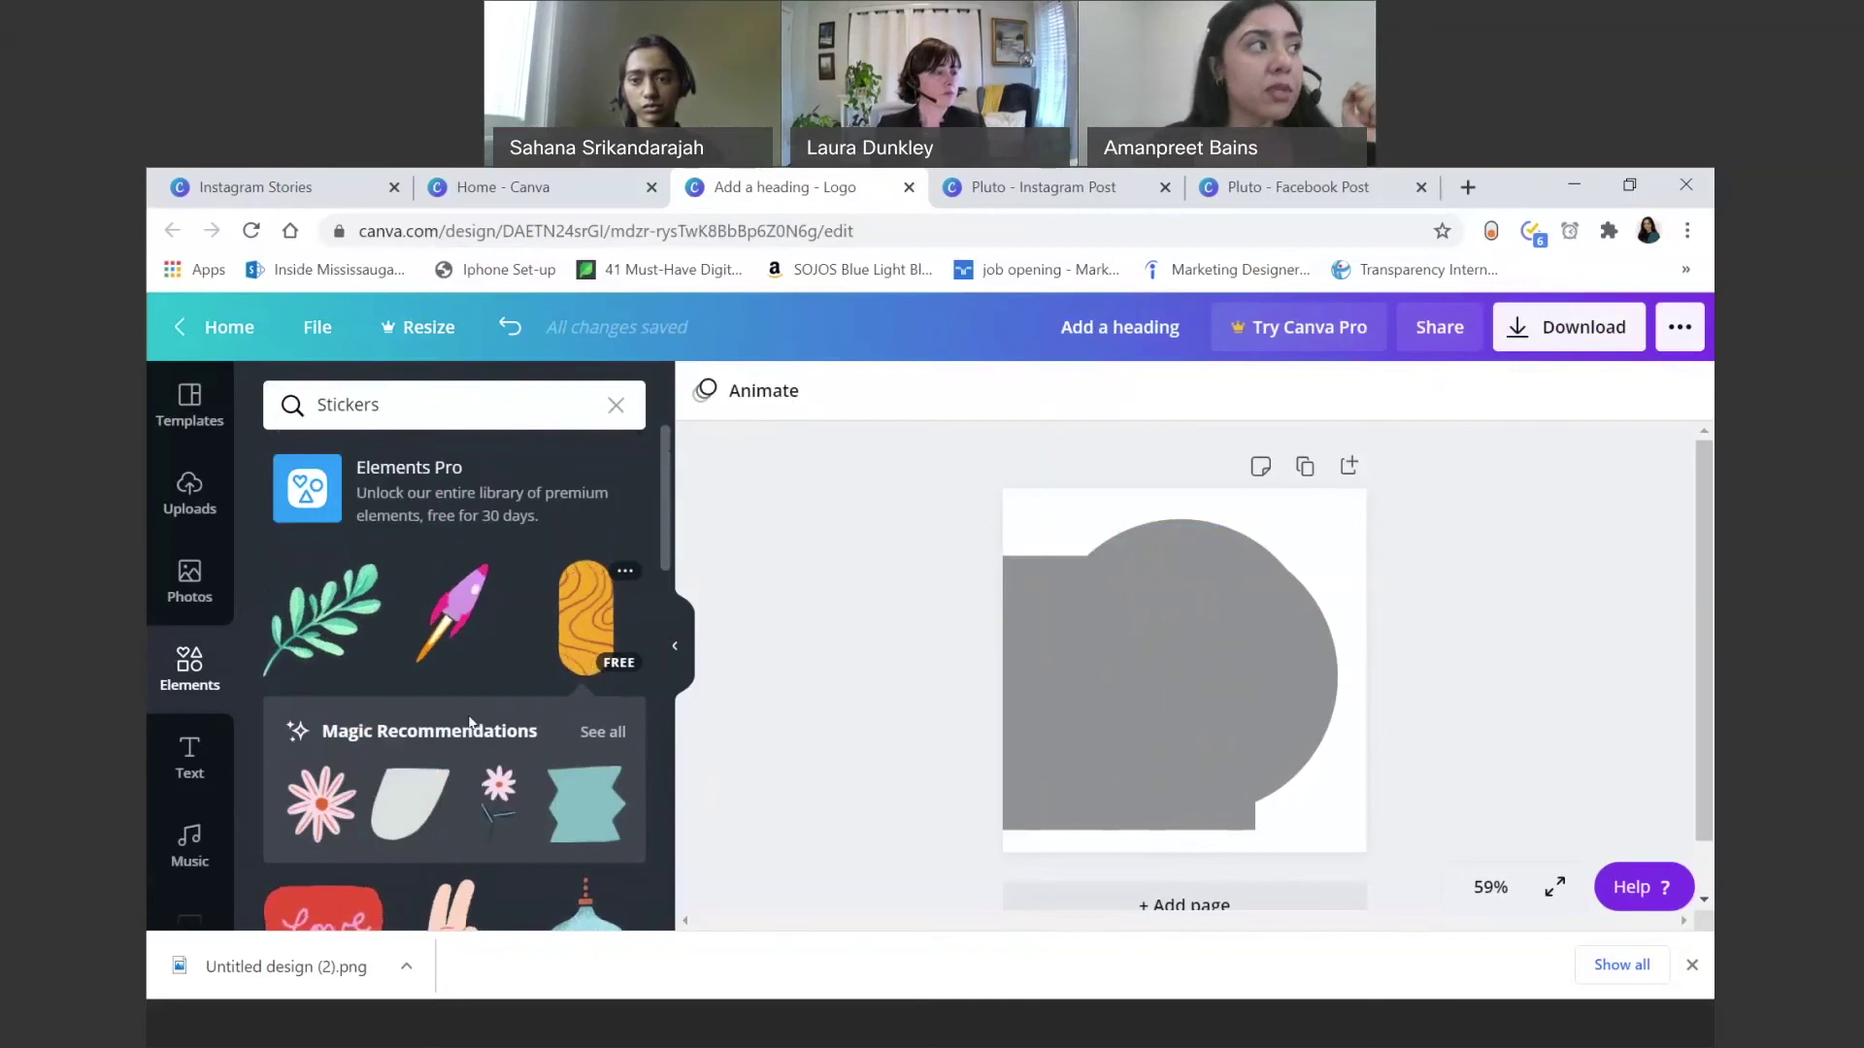
Step: Browse the photo library, add the photo of the dancing couple to the page, and delete it
{"action": "left_click", "coordinate": [183, 607]}
{"action": "scroll", "coordinate": [429, 666], "scroll_direction": "down", "scroll_amount": 2}
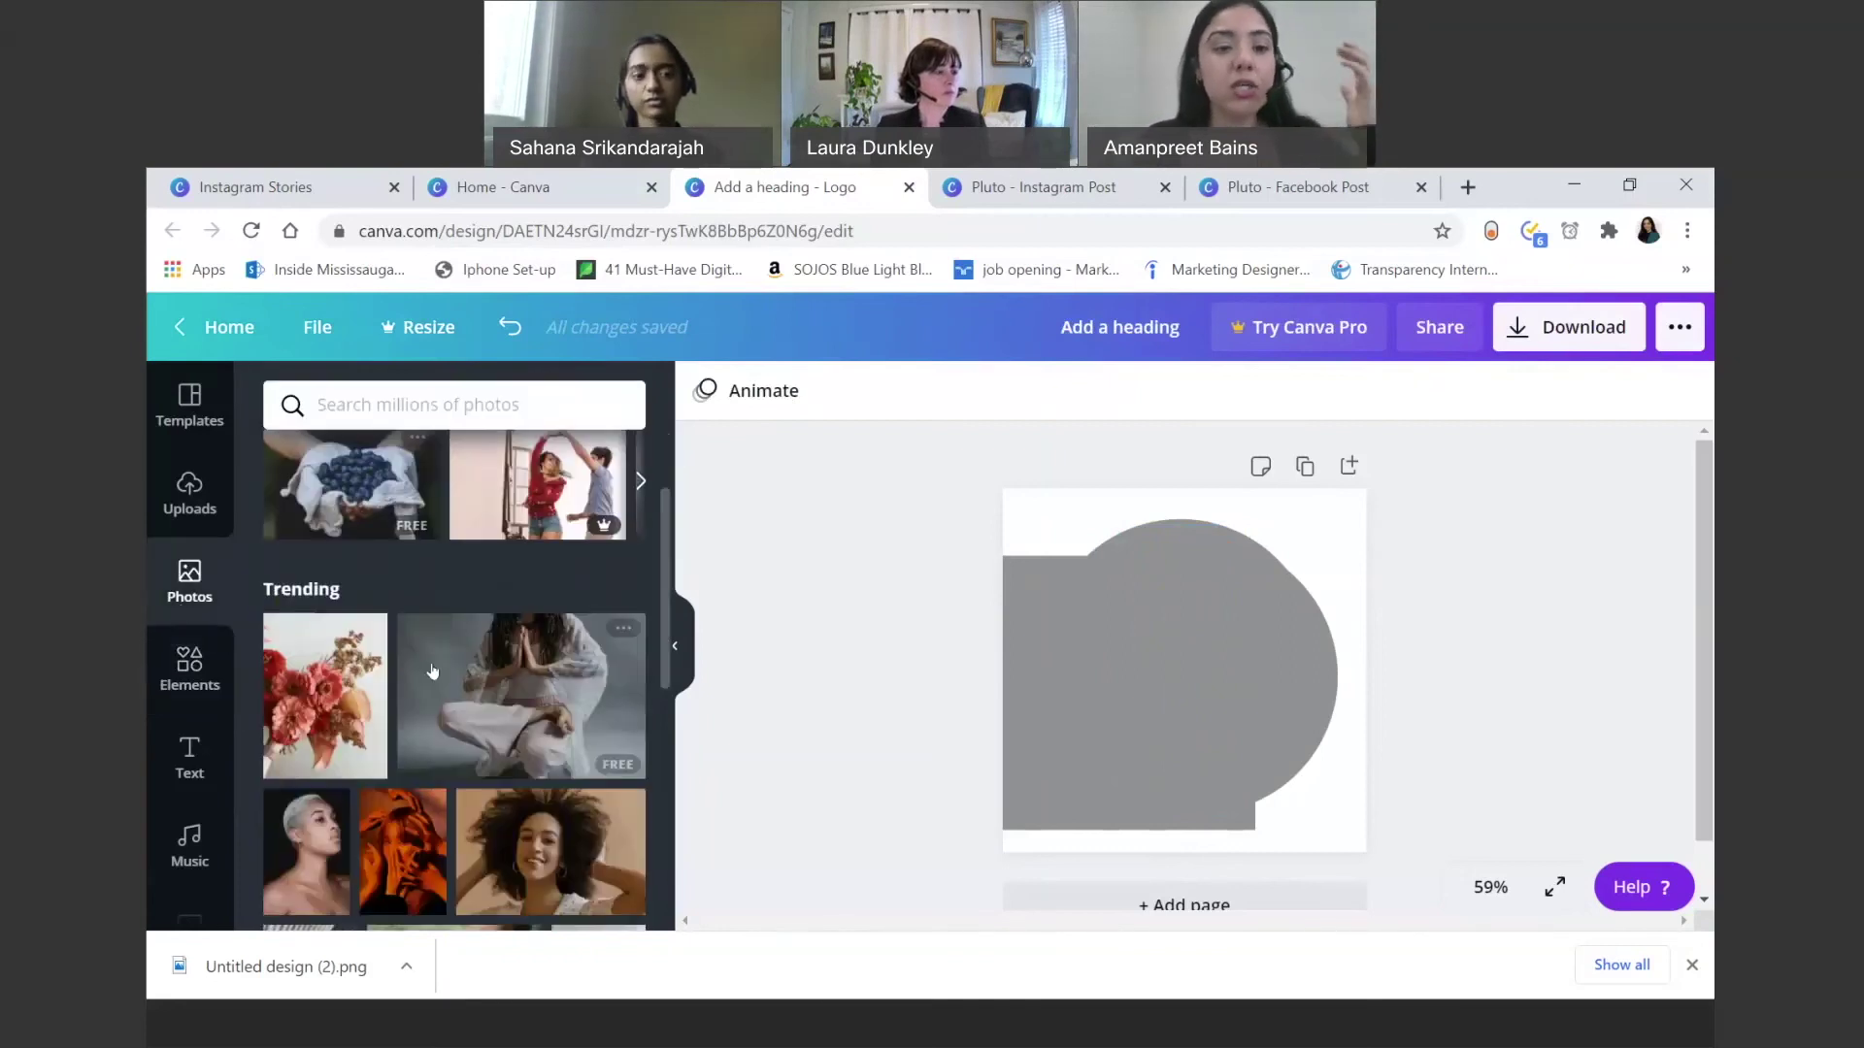
{"action": "left_click", "coordinate": [541, 501]}
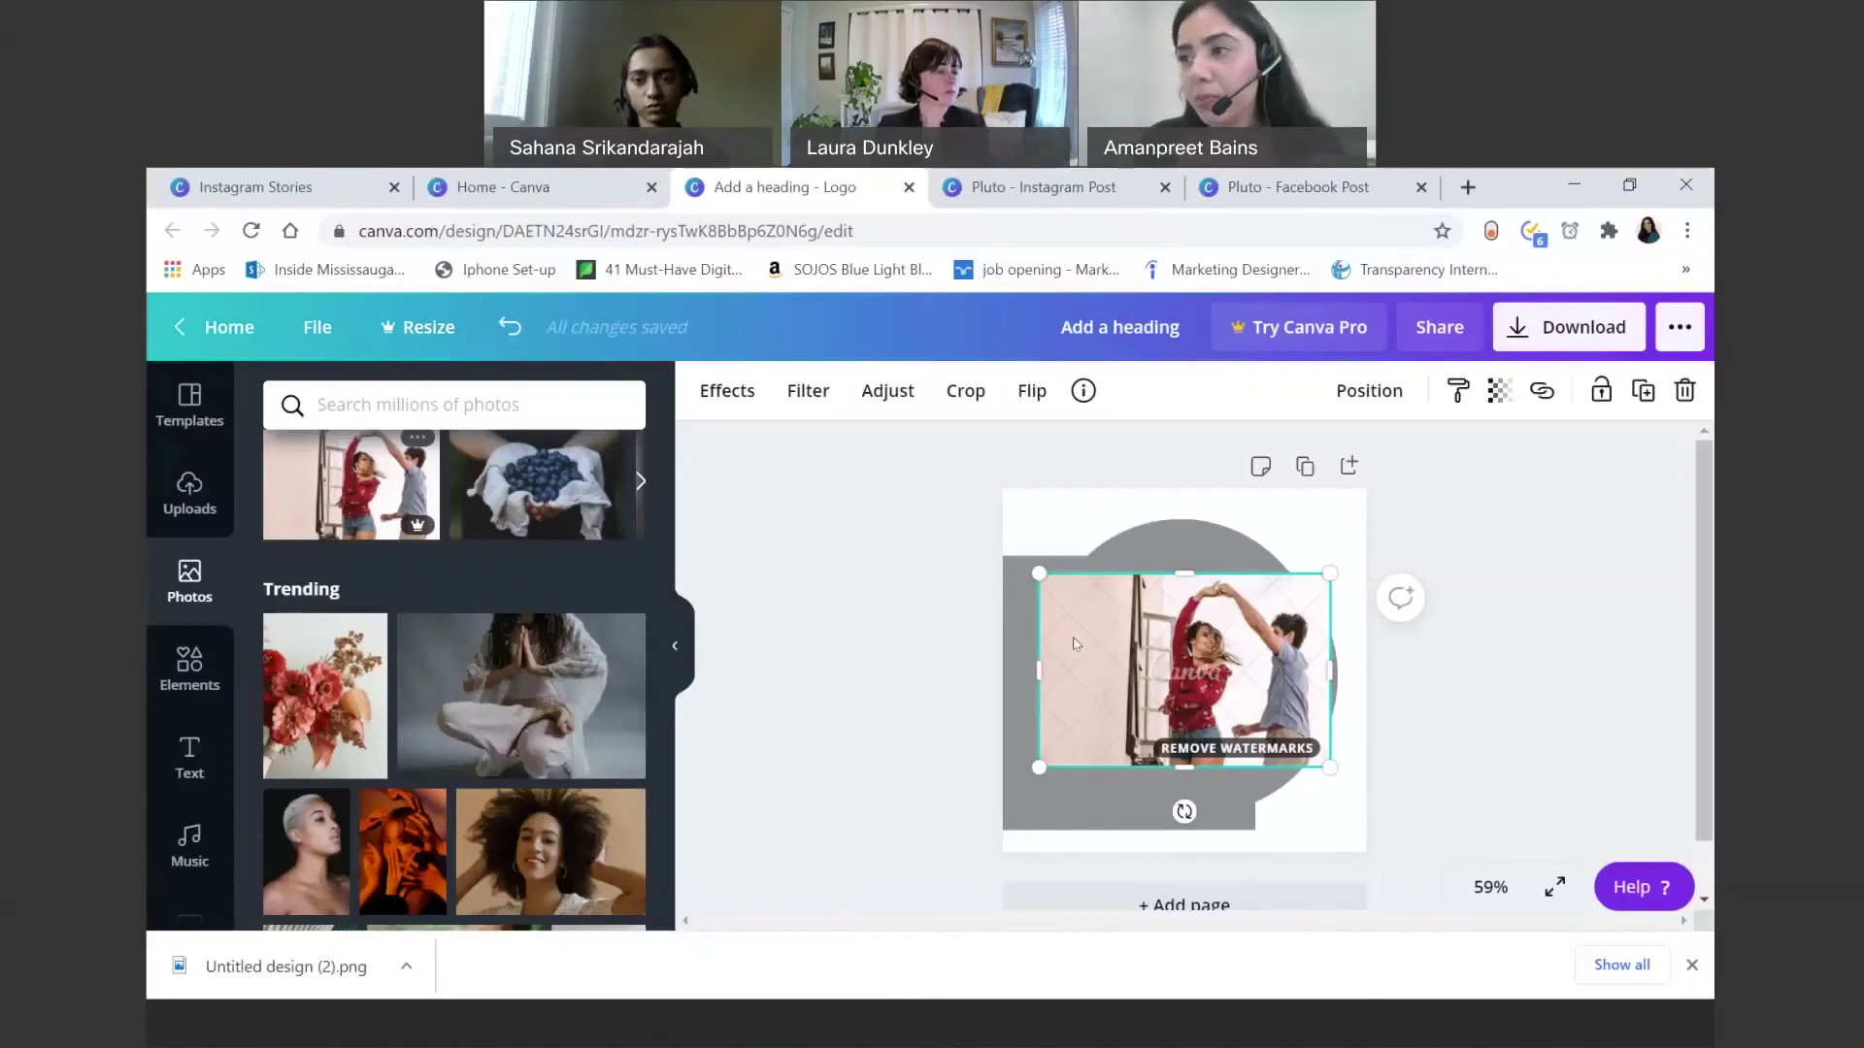
{"action": "key", "text": "Delete"}
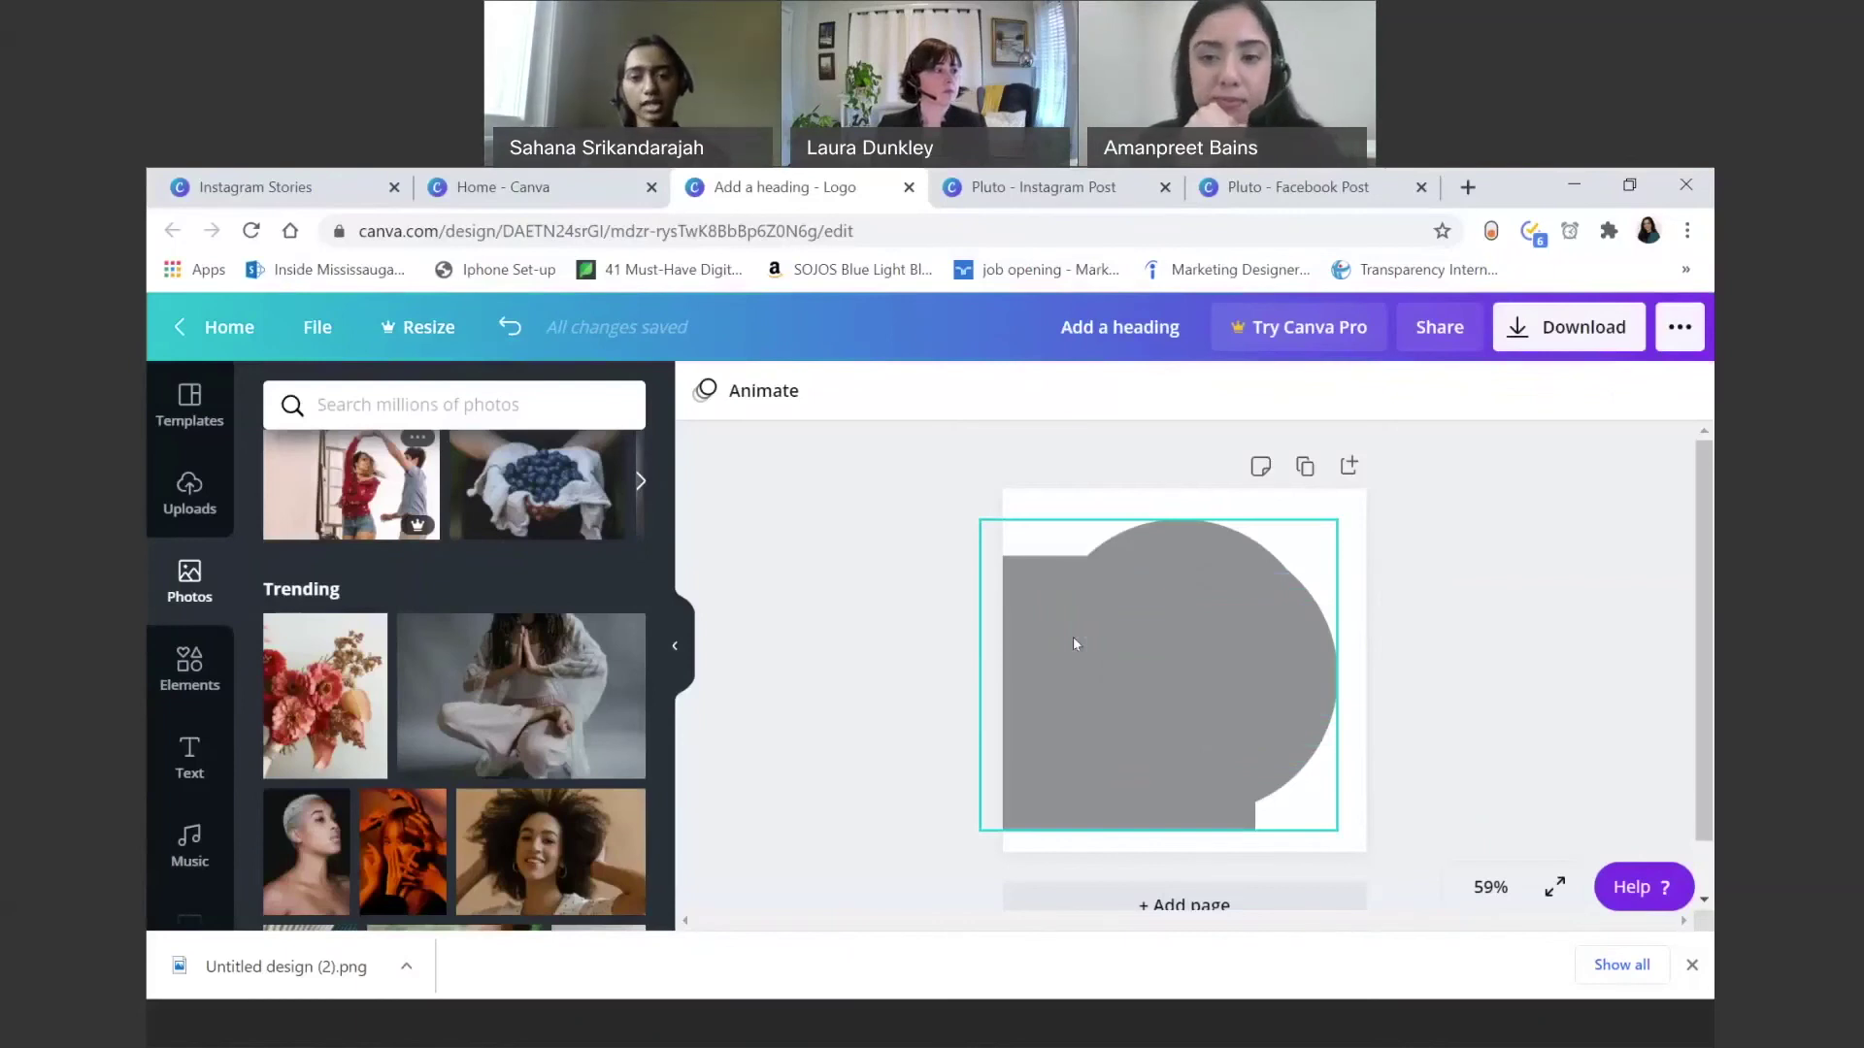
Step: Look at the PNG download settings and the available options for publishing, sharing and printing the logo
{"action": "left_click", "coordinate": [1550, 325]}
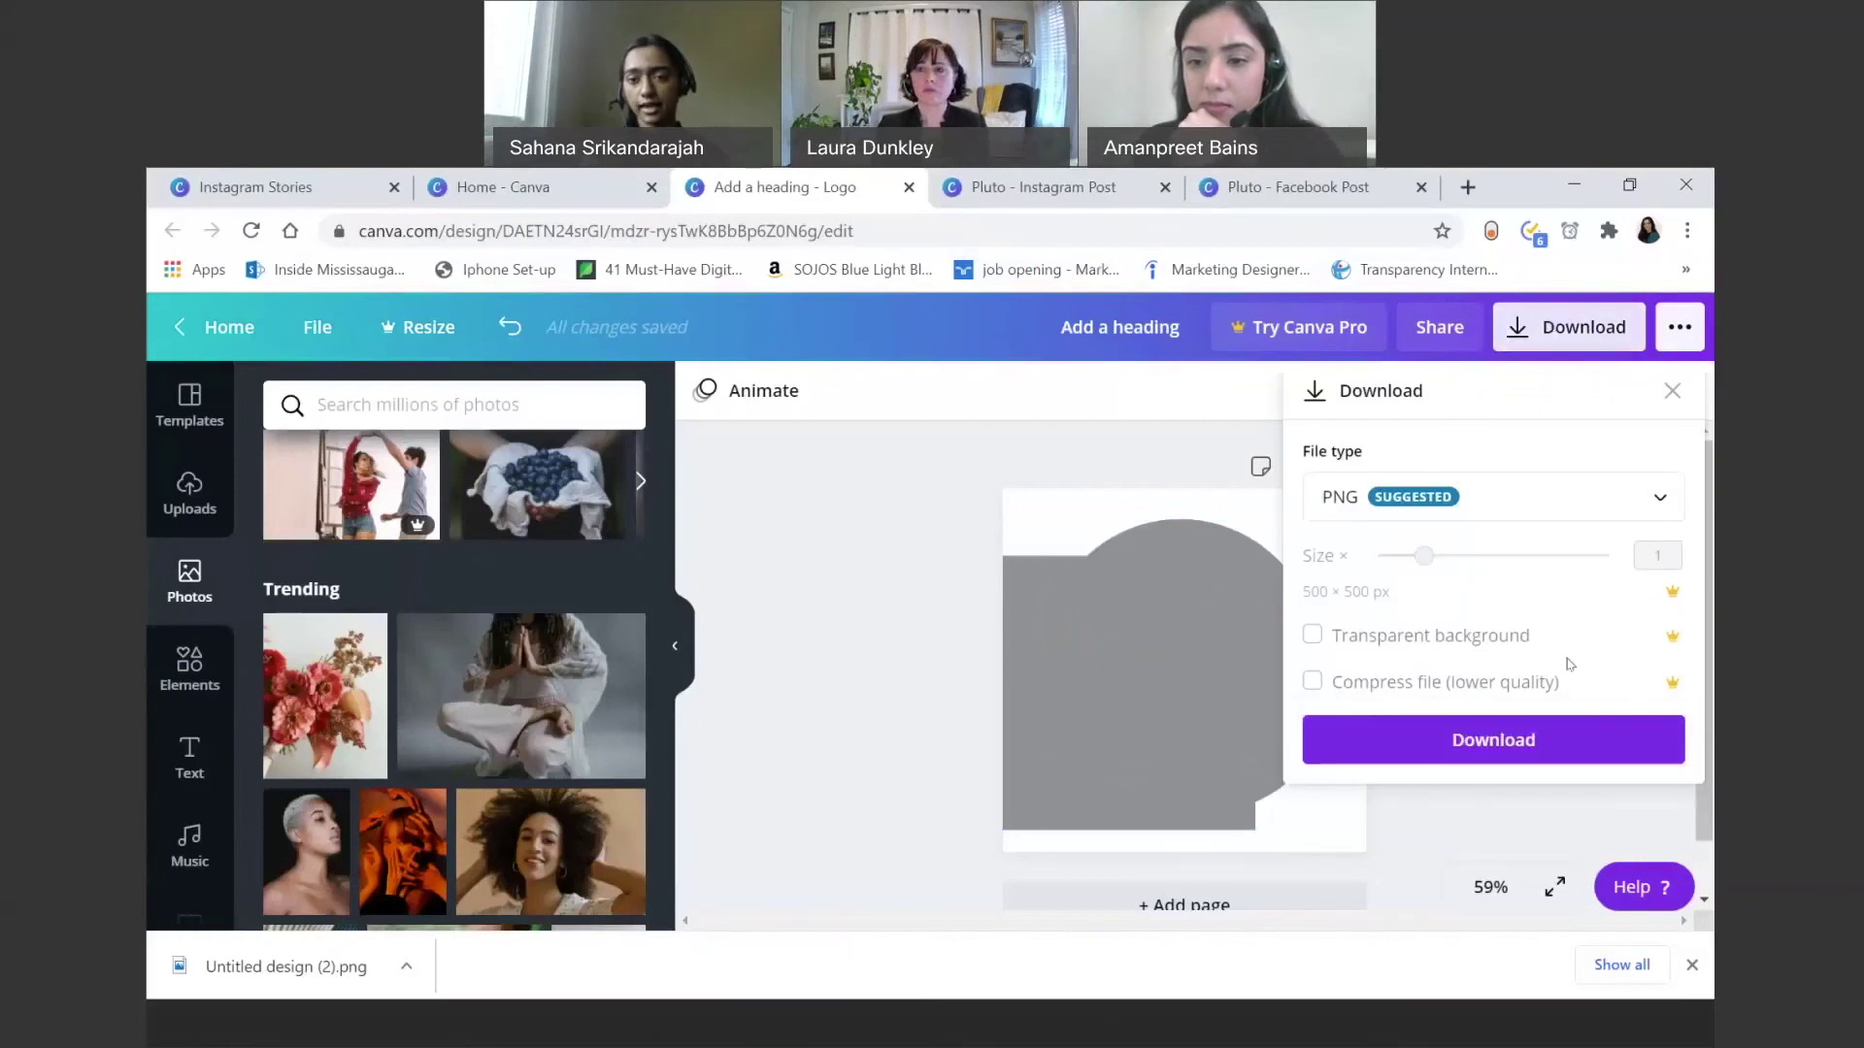
{"action": "left_click", "coordinate": [903, 540]}
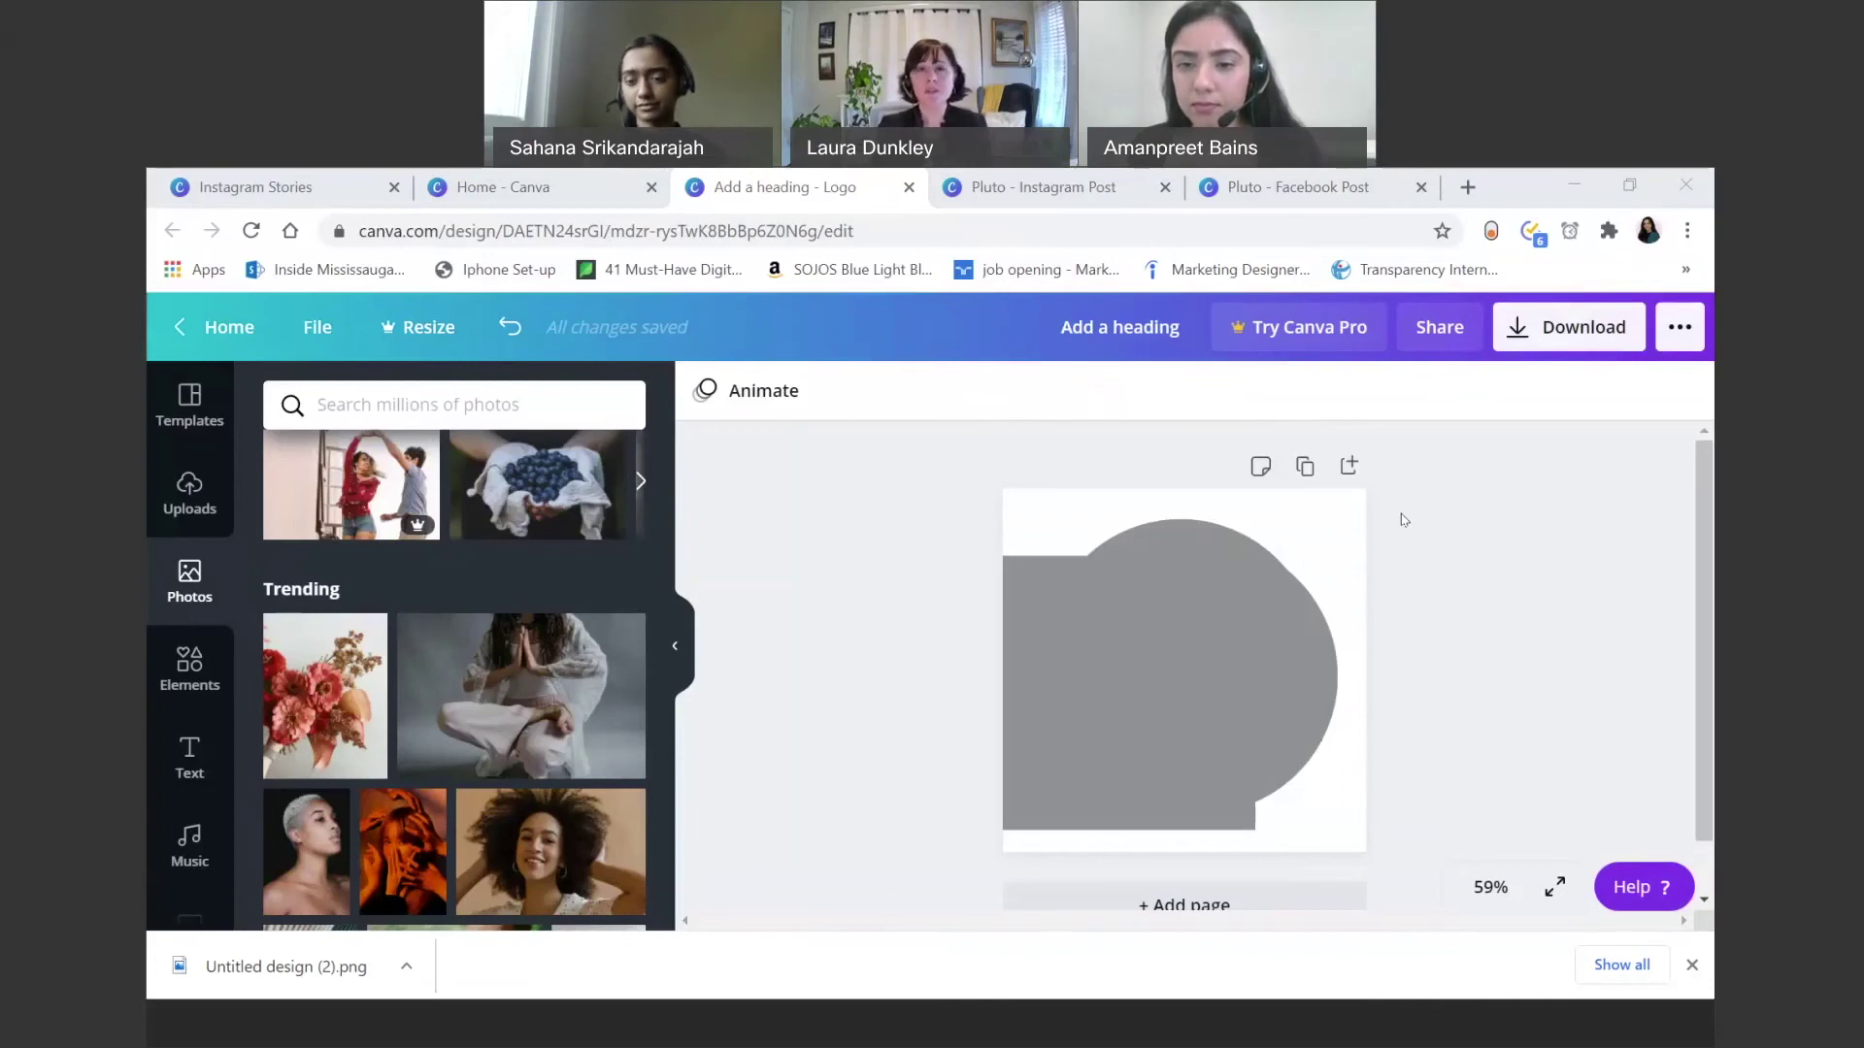
{"action": "left_click", "coordinate": [1680, 327]}
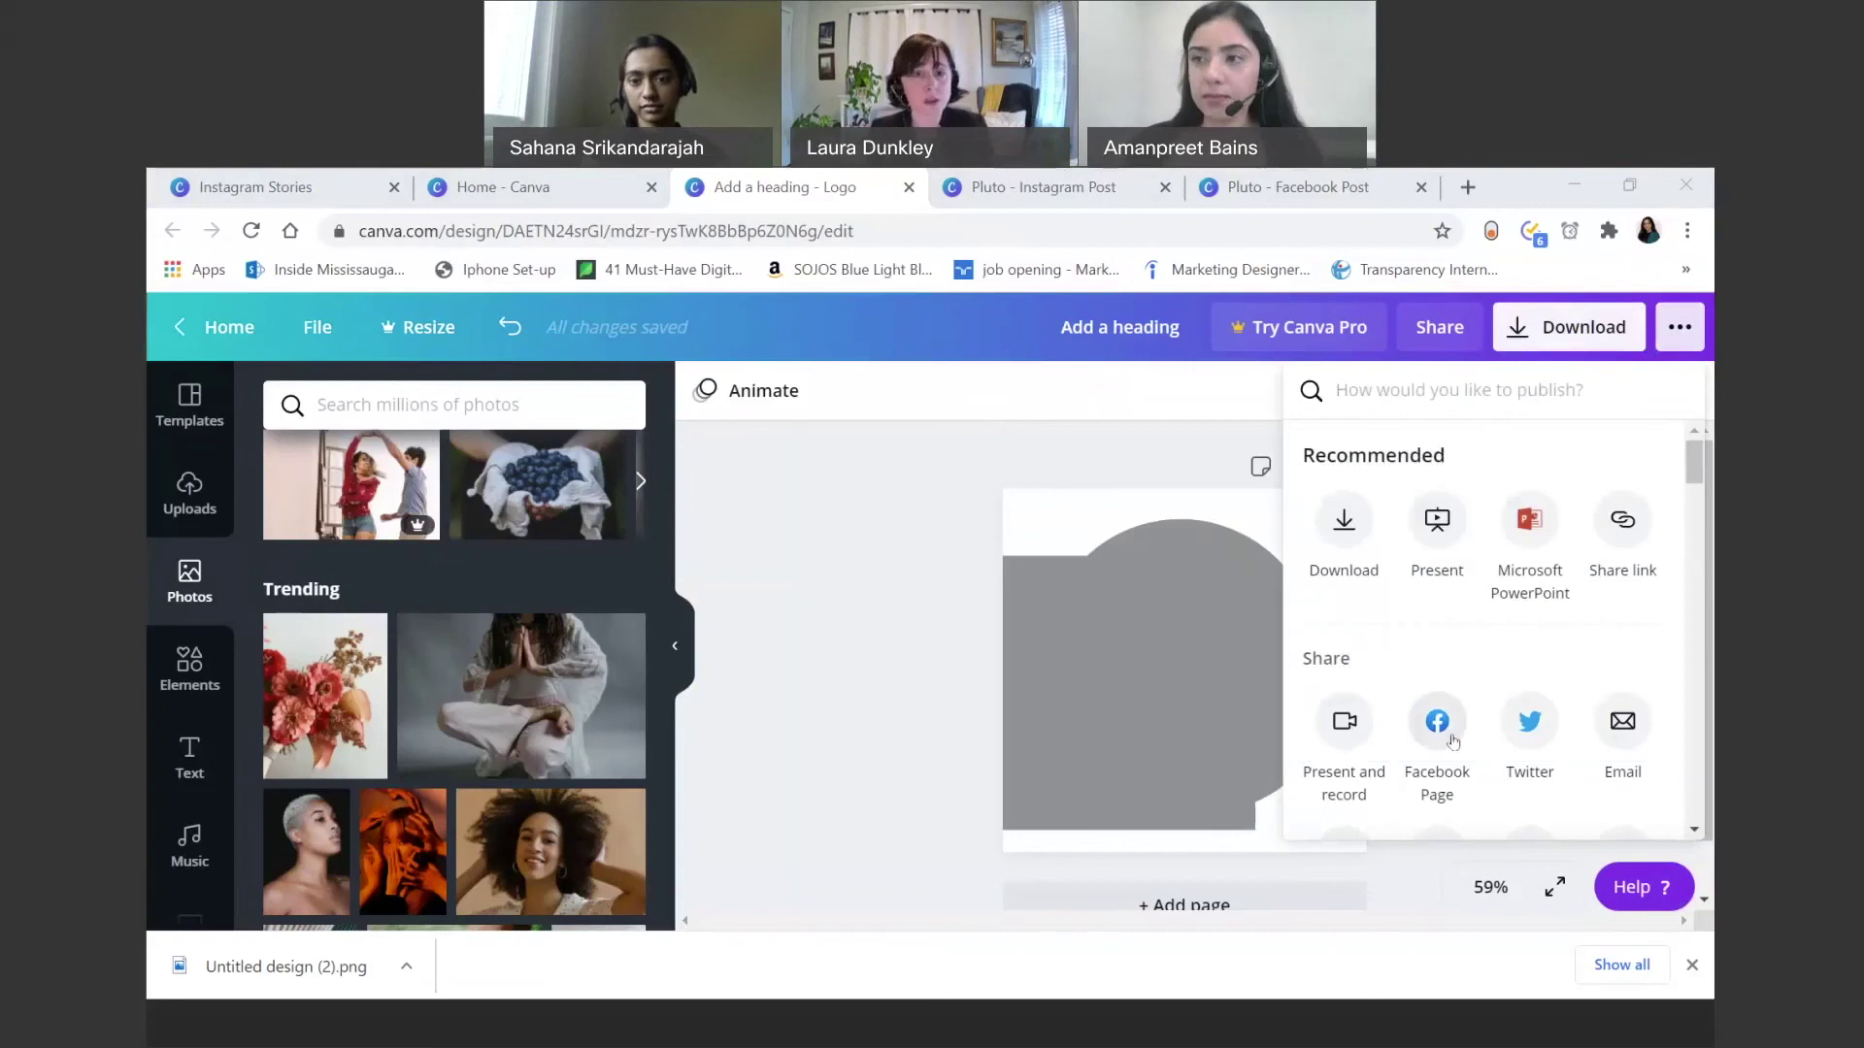
{"action": "scroll", "coordinate": [1441, 738], "scroll_direction": "down", "scroll_amount": 1}
{"action": "scroll", "coordinate": [1441, 738], "scroll_direction": "down", "scroll_amount": 1}
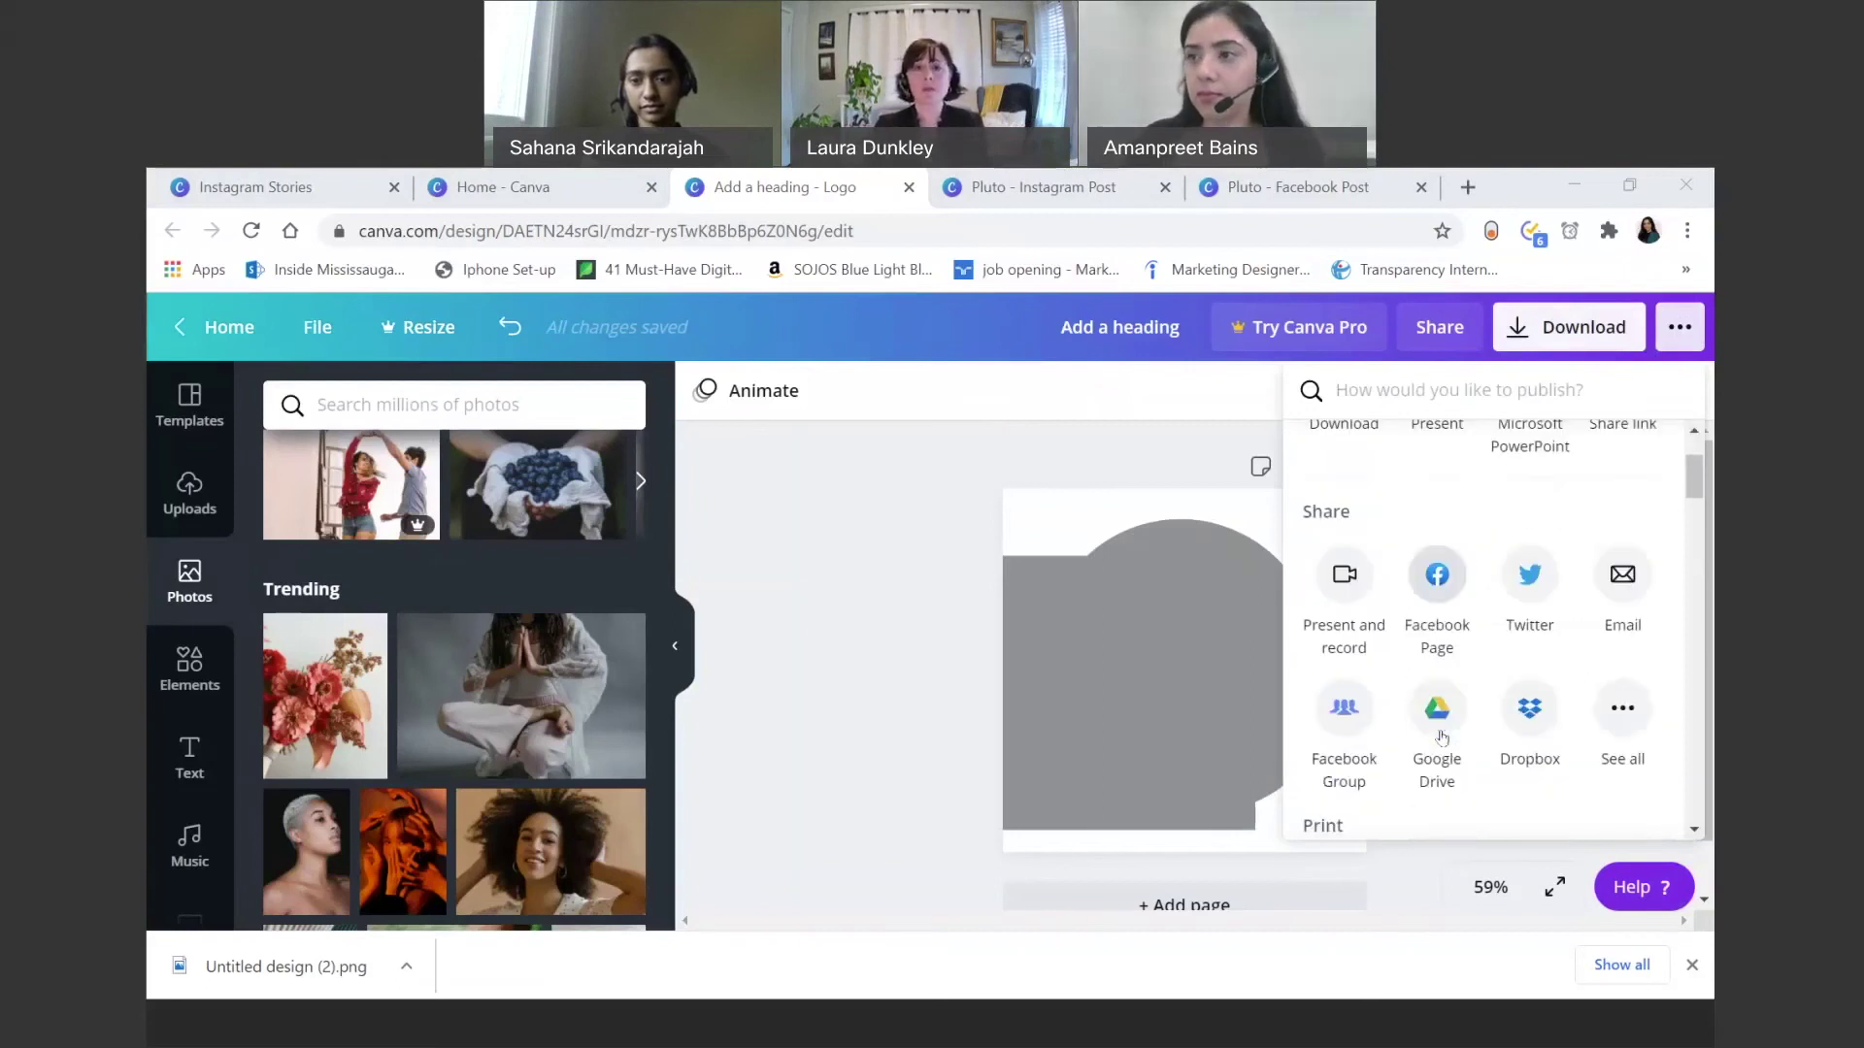
{"action": "scroll", "coordinate": [1441, 738], "scroll_direction": "down", "scroll_amount": 1}
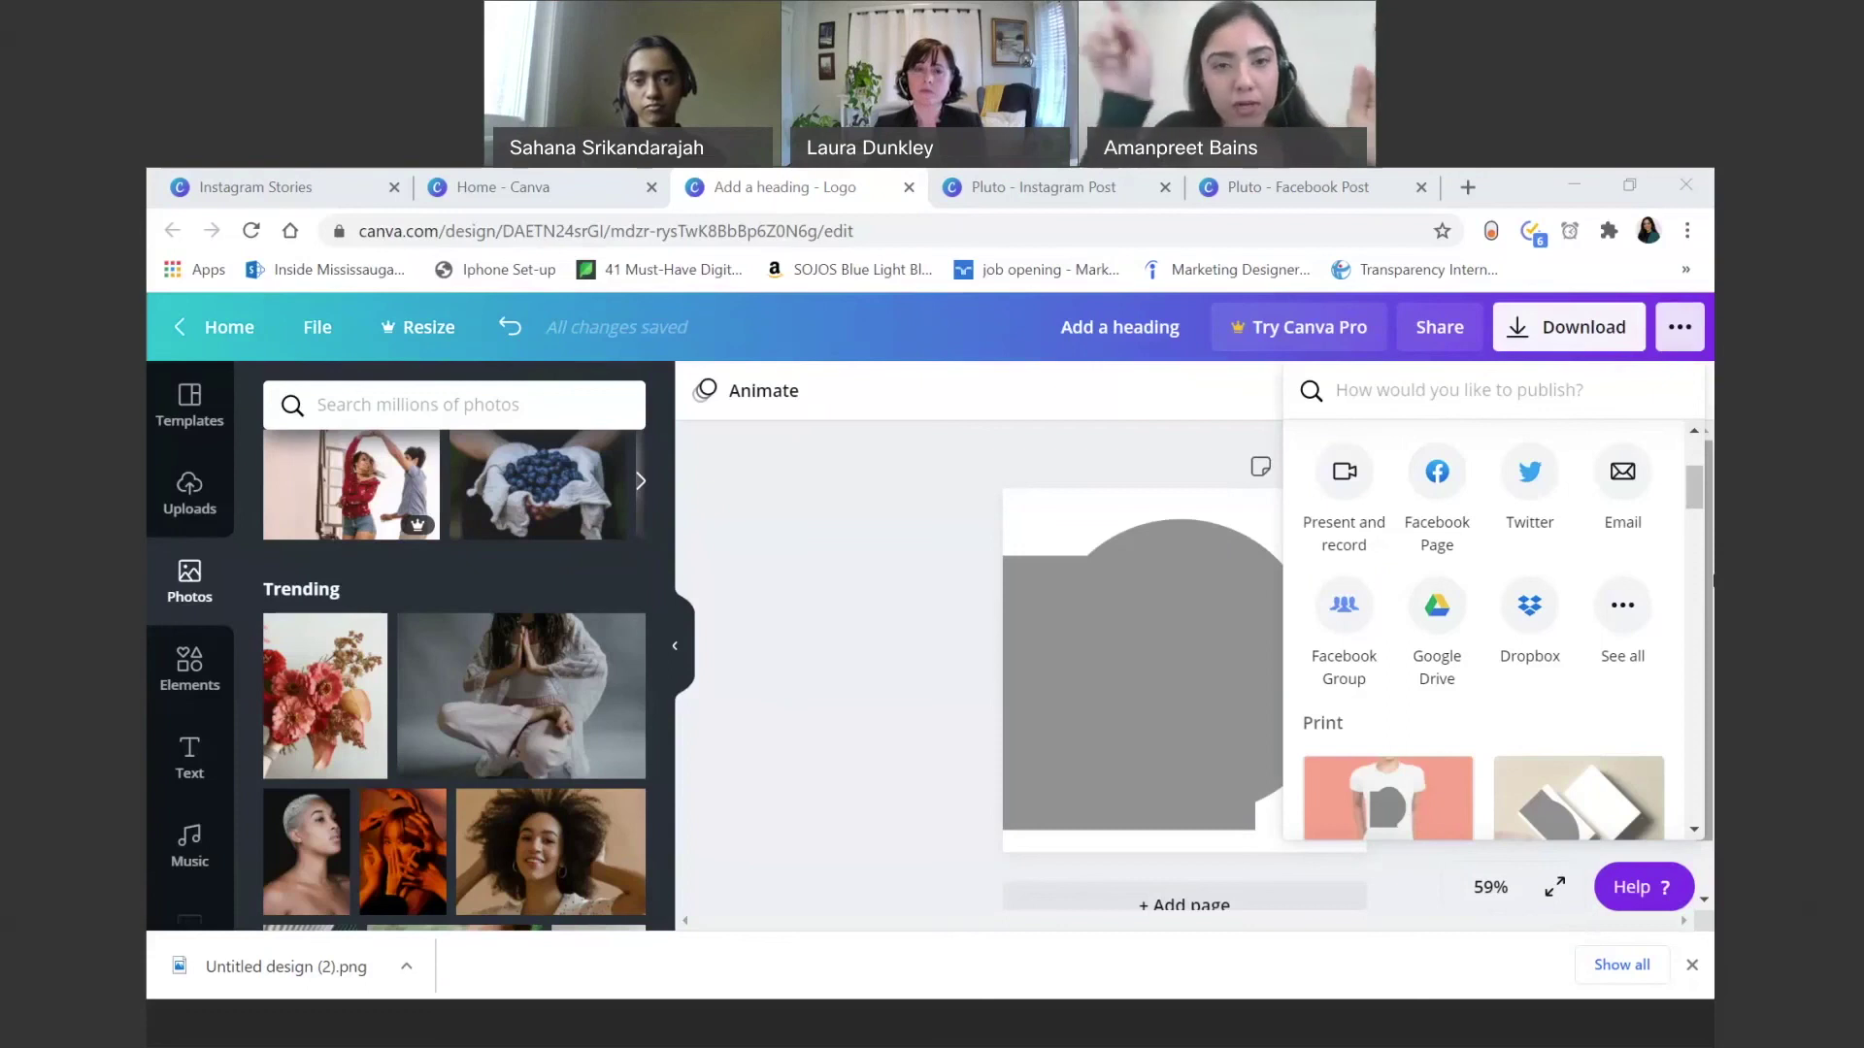
Step: Close the publishing options and browse the full collection of frames in the elements library
{"action": "left_click", "coordinate": [1679, 327]}
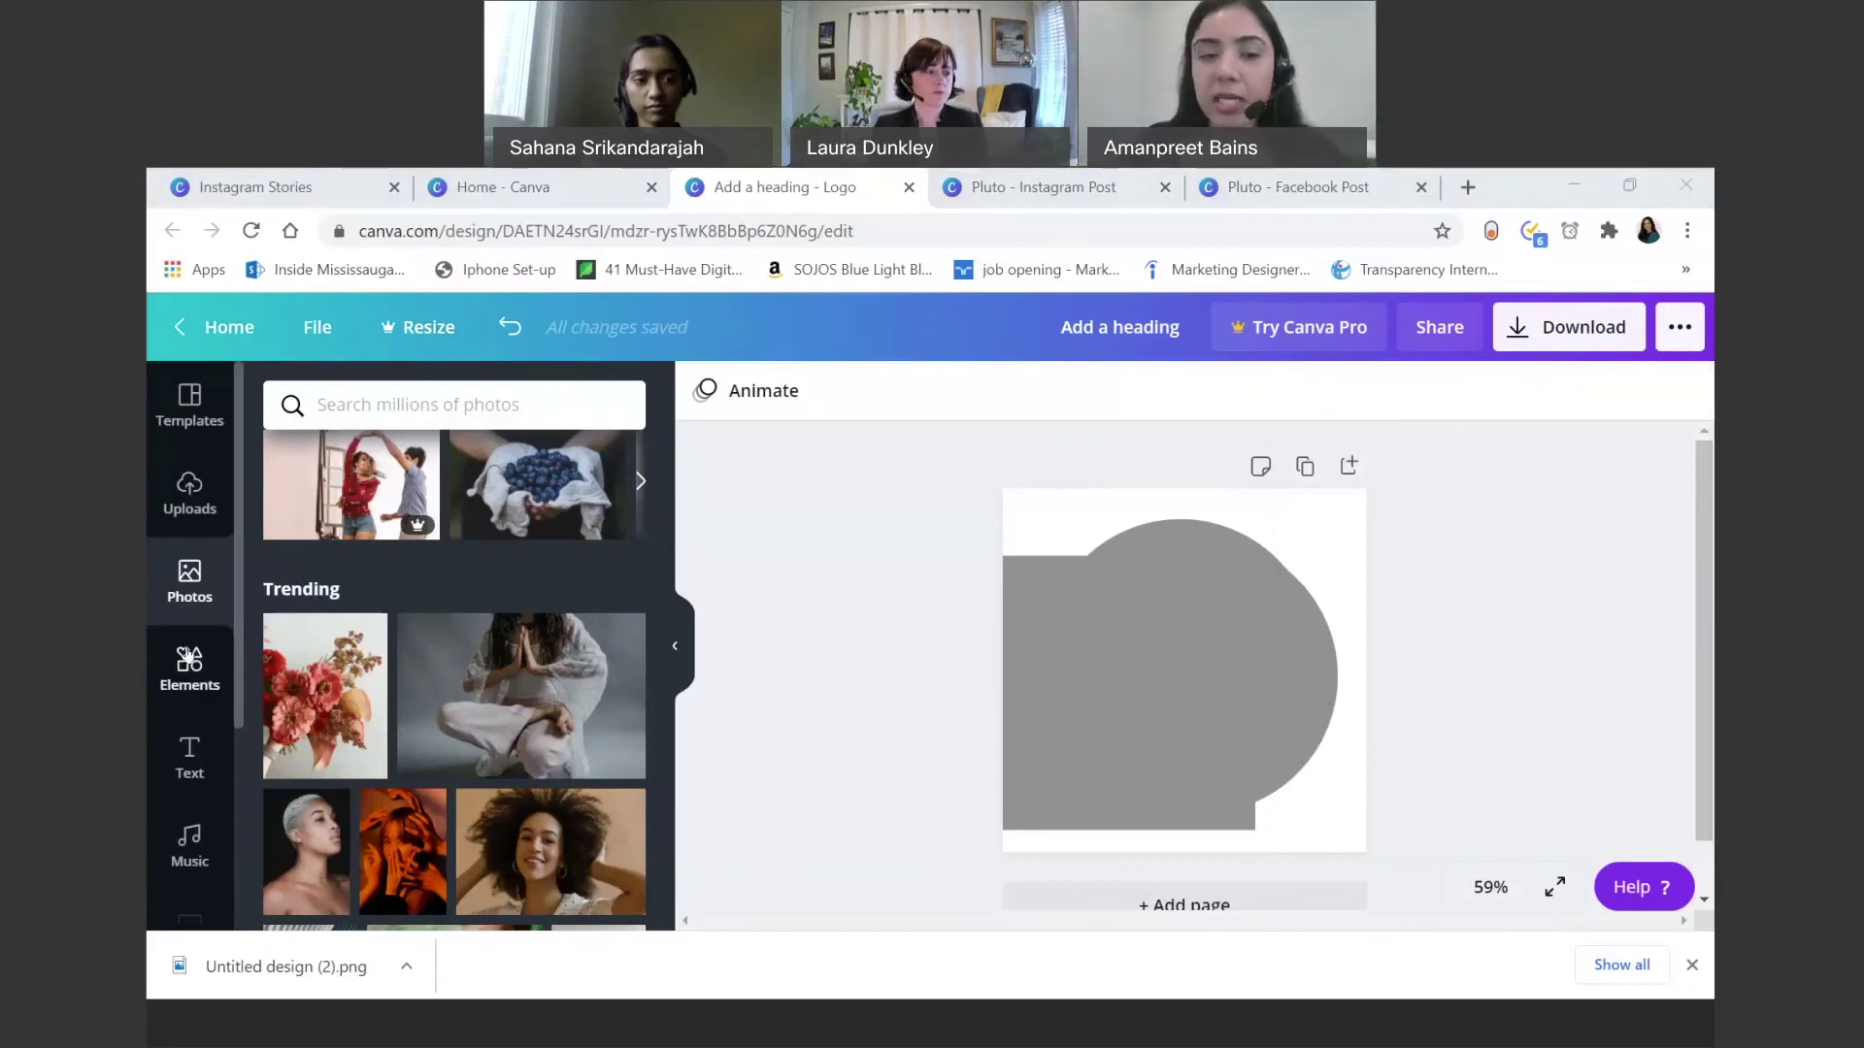
{"action": "left_click", "coordinate": [189, 660]}
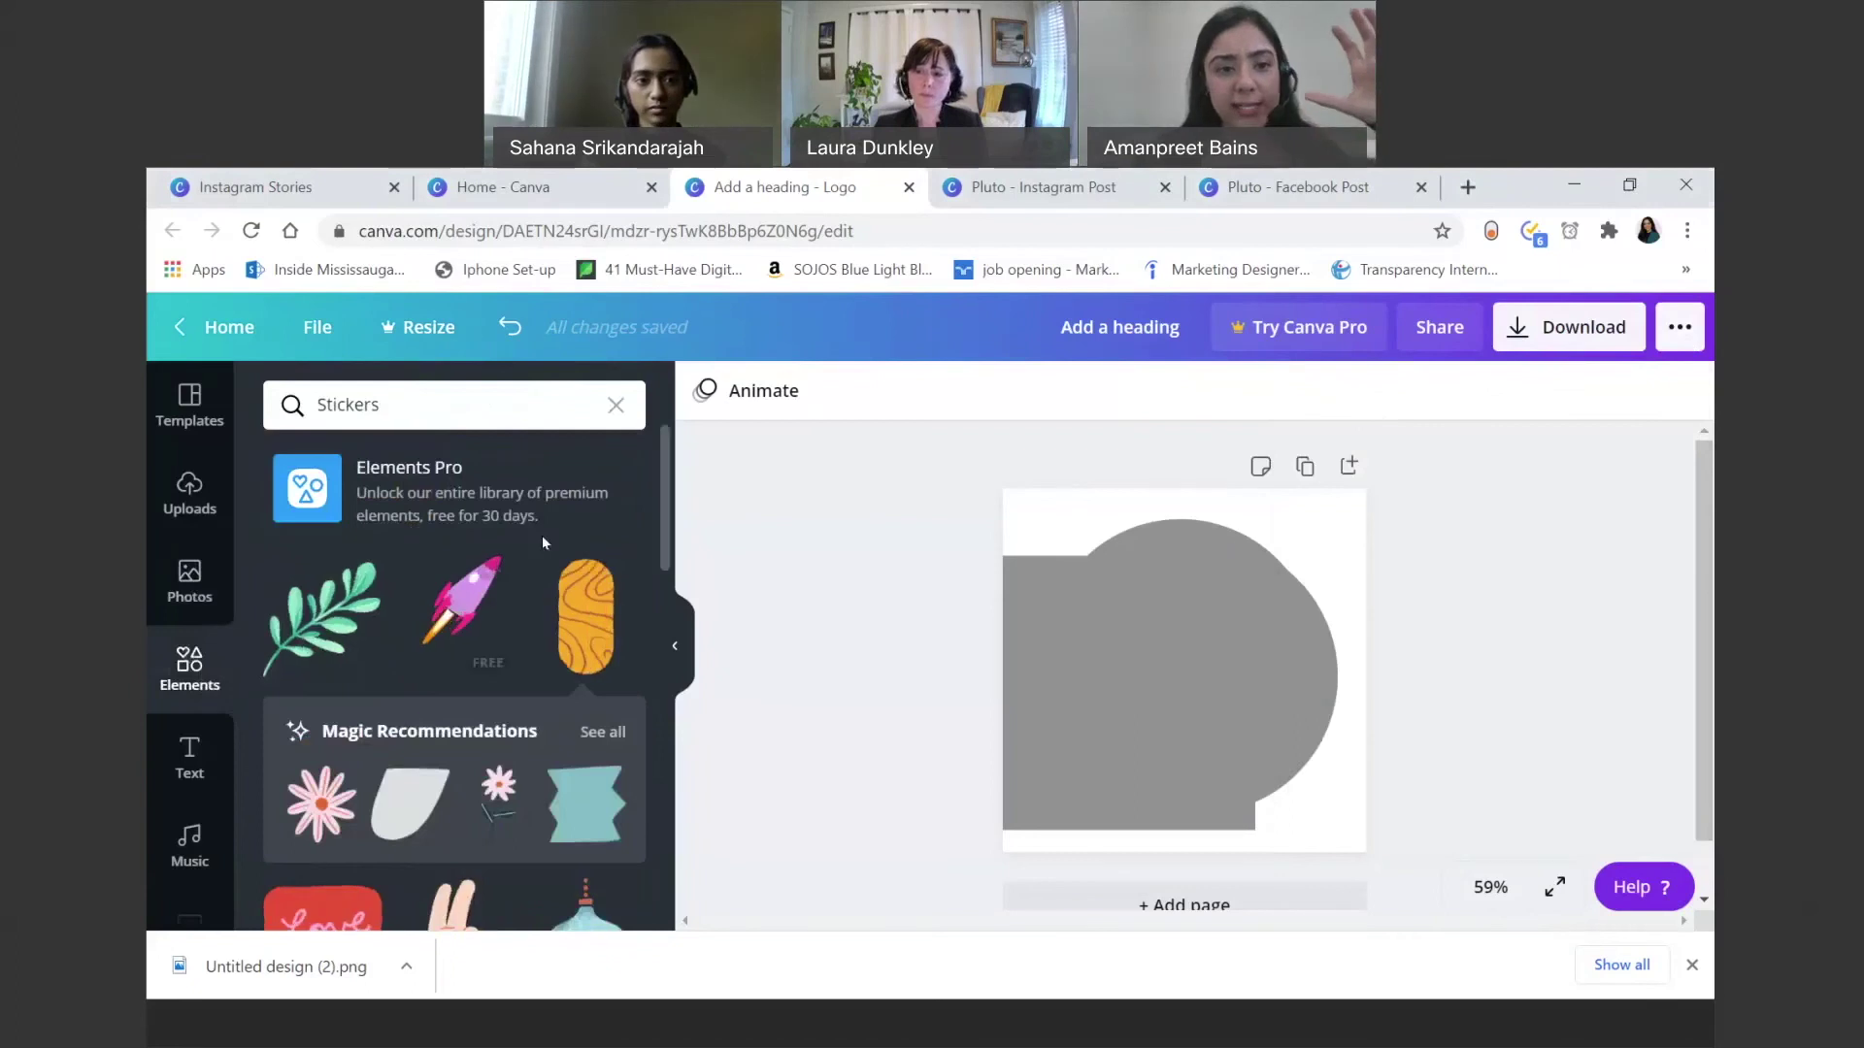
{"action": "left_click", "coordinate": [615, 405]}
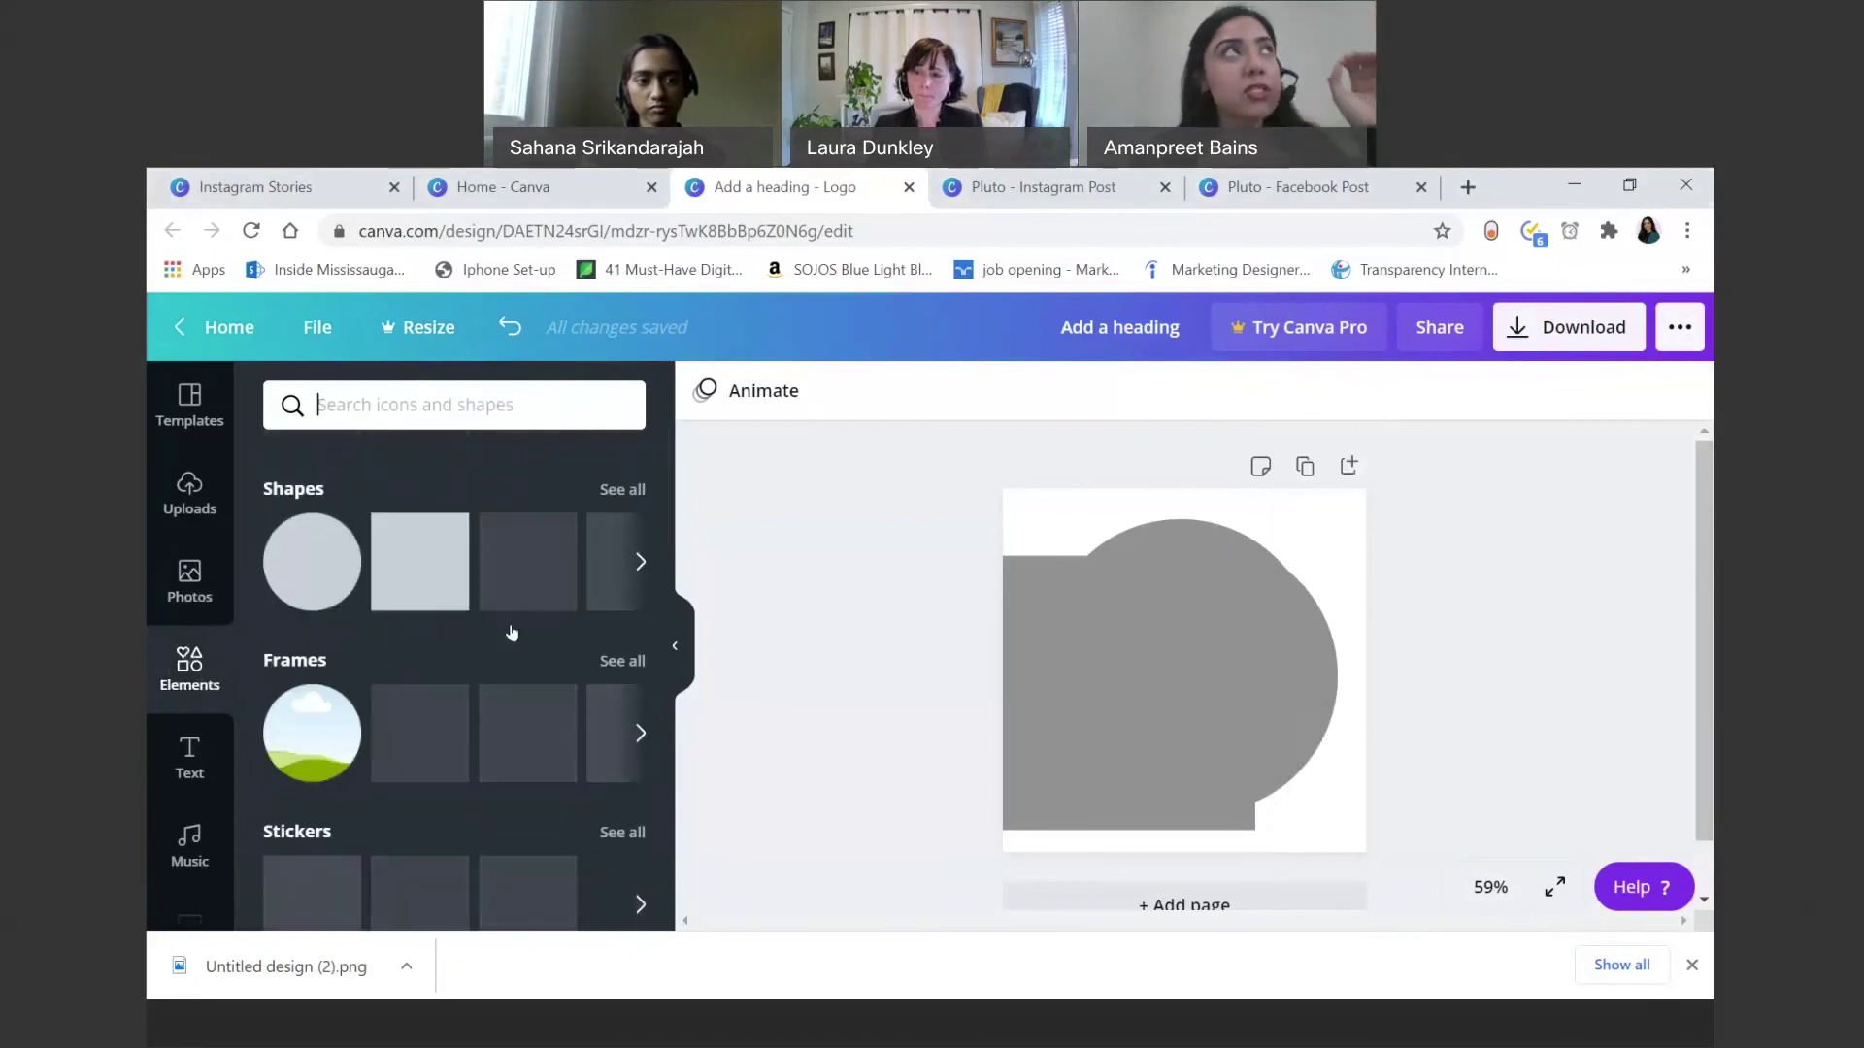
{"action": "scroll", "coordinate": [528, 636], "scroll_direction": "down", "scroll_amount": 1}
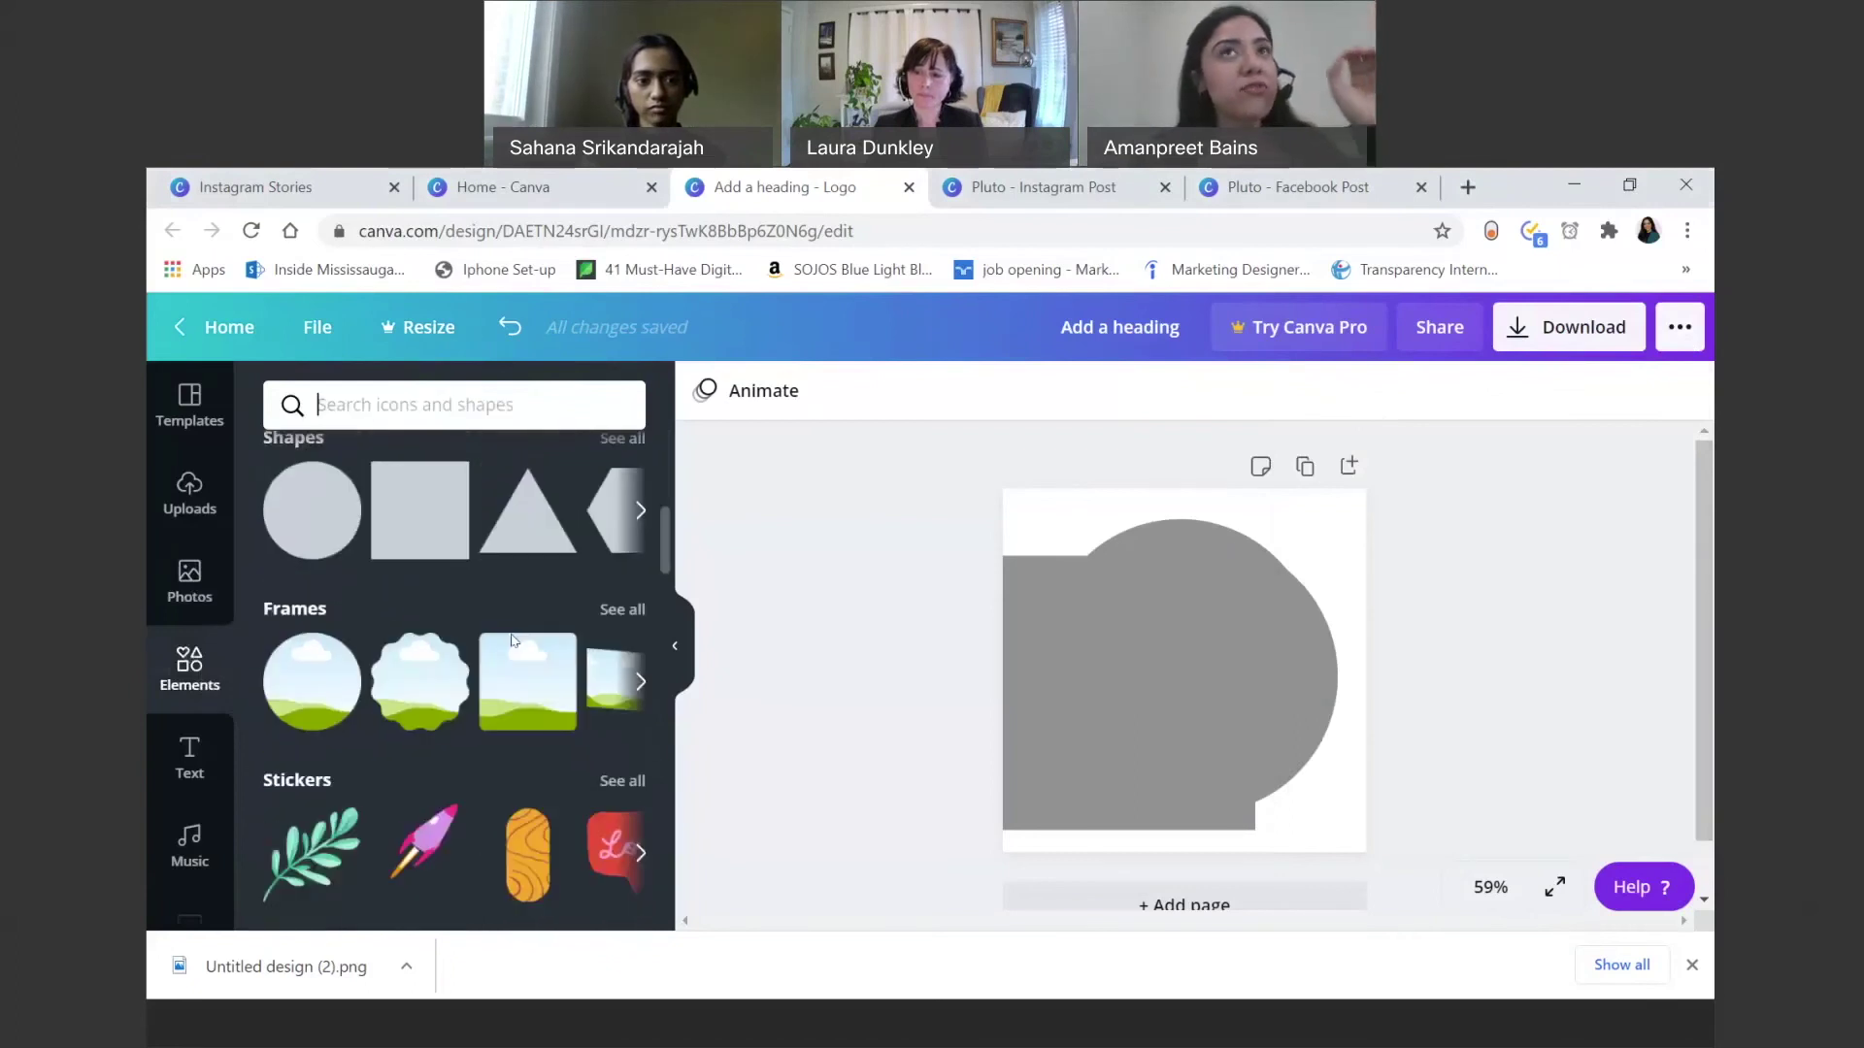
{"action": "left_click", "coordinate": [622, 607]}
{"action": "scroll", "coordinate": [482, 745], "scroll_direction": "down", "scroll_amount": 5}
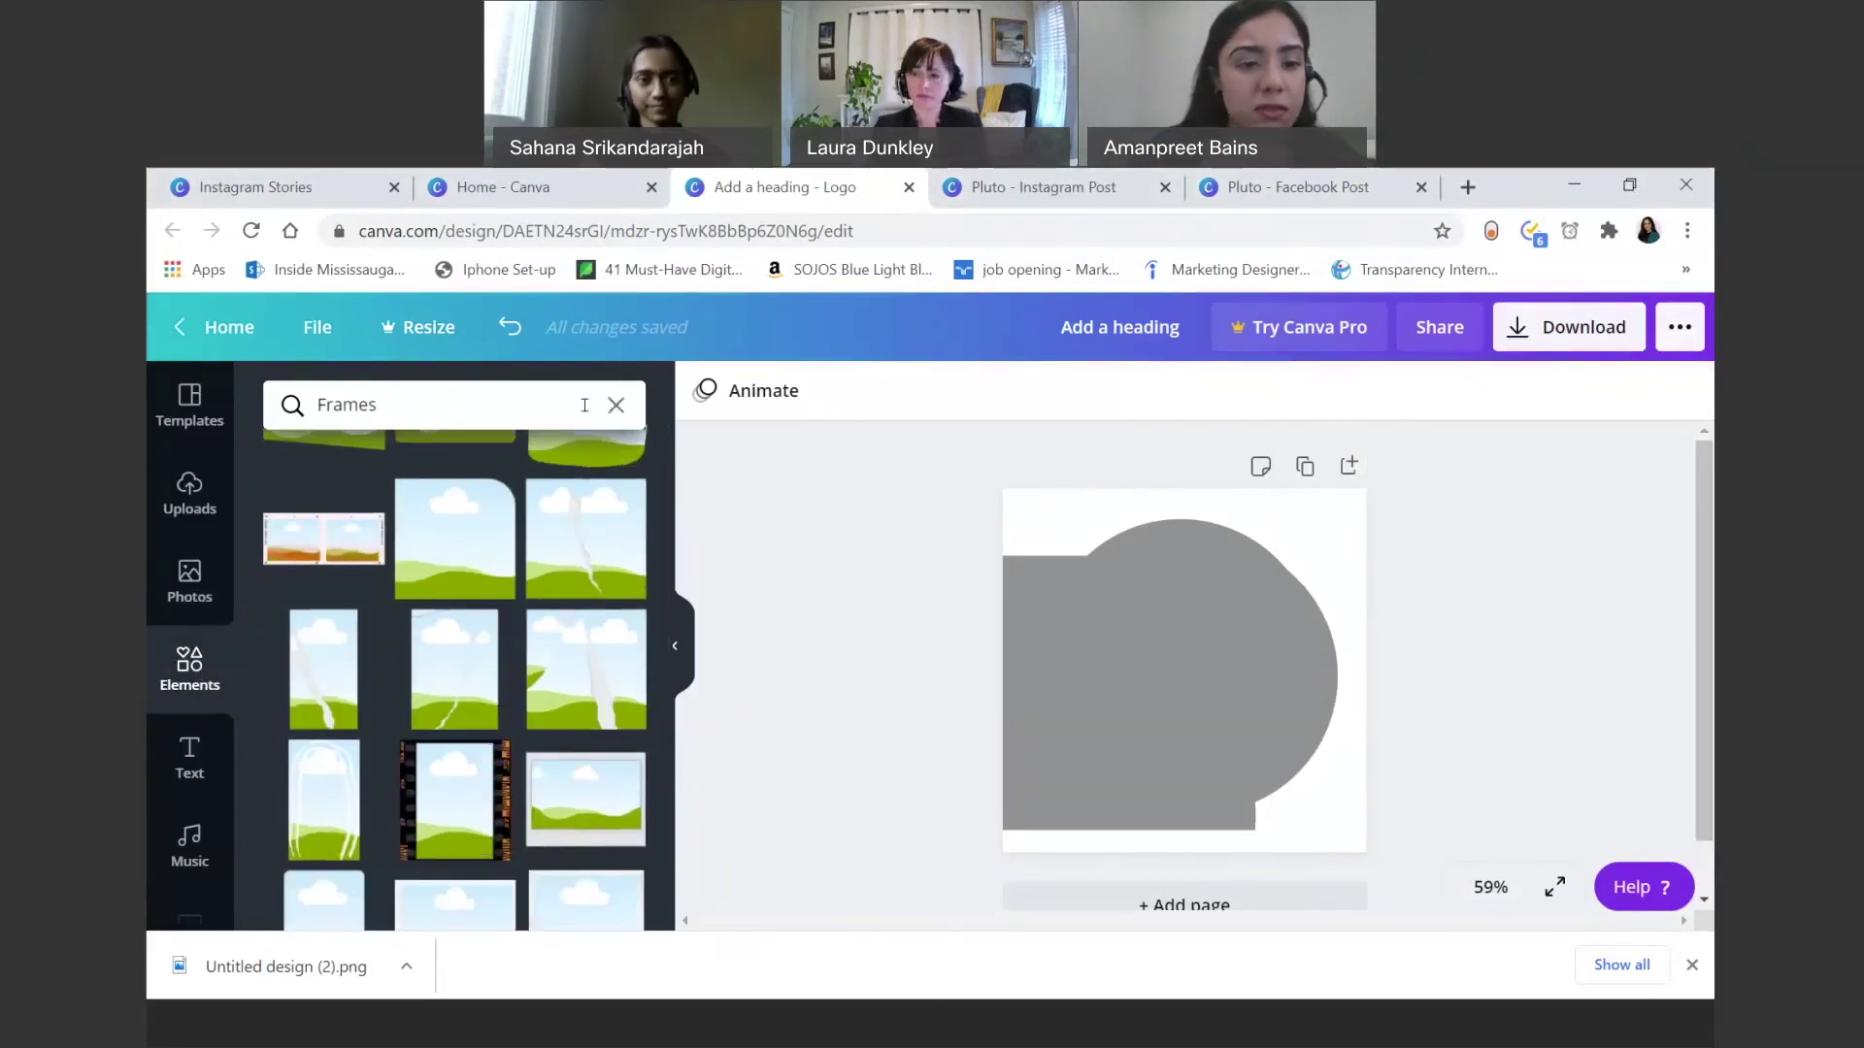
{"action": "left_click", "coordinate": [614, 406]}
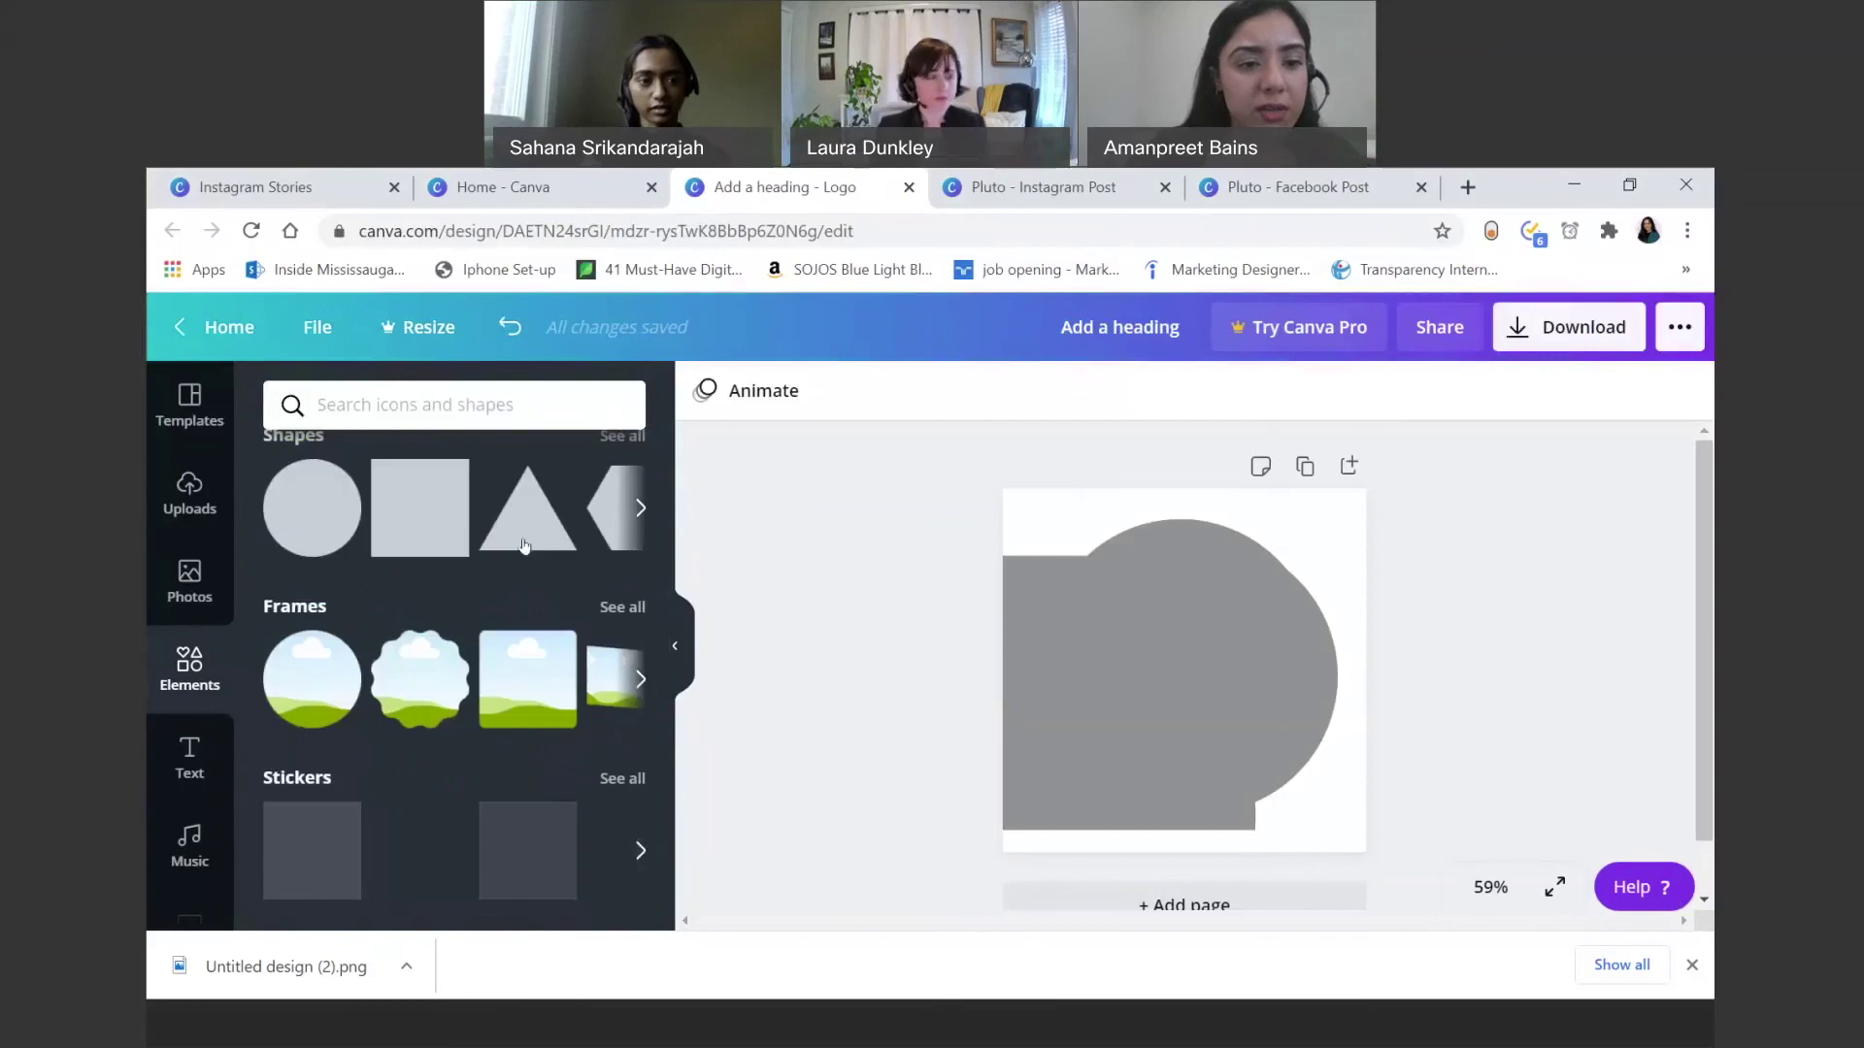
Step: Search the elements library for "Border" and browse the border designs
{"action": "scroll", "coordinate": [511, 607], "scroll_direction": "down", "scroll_amount": 3}
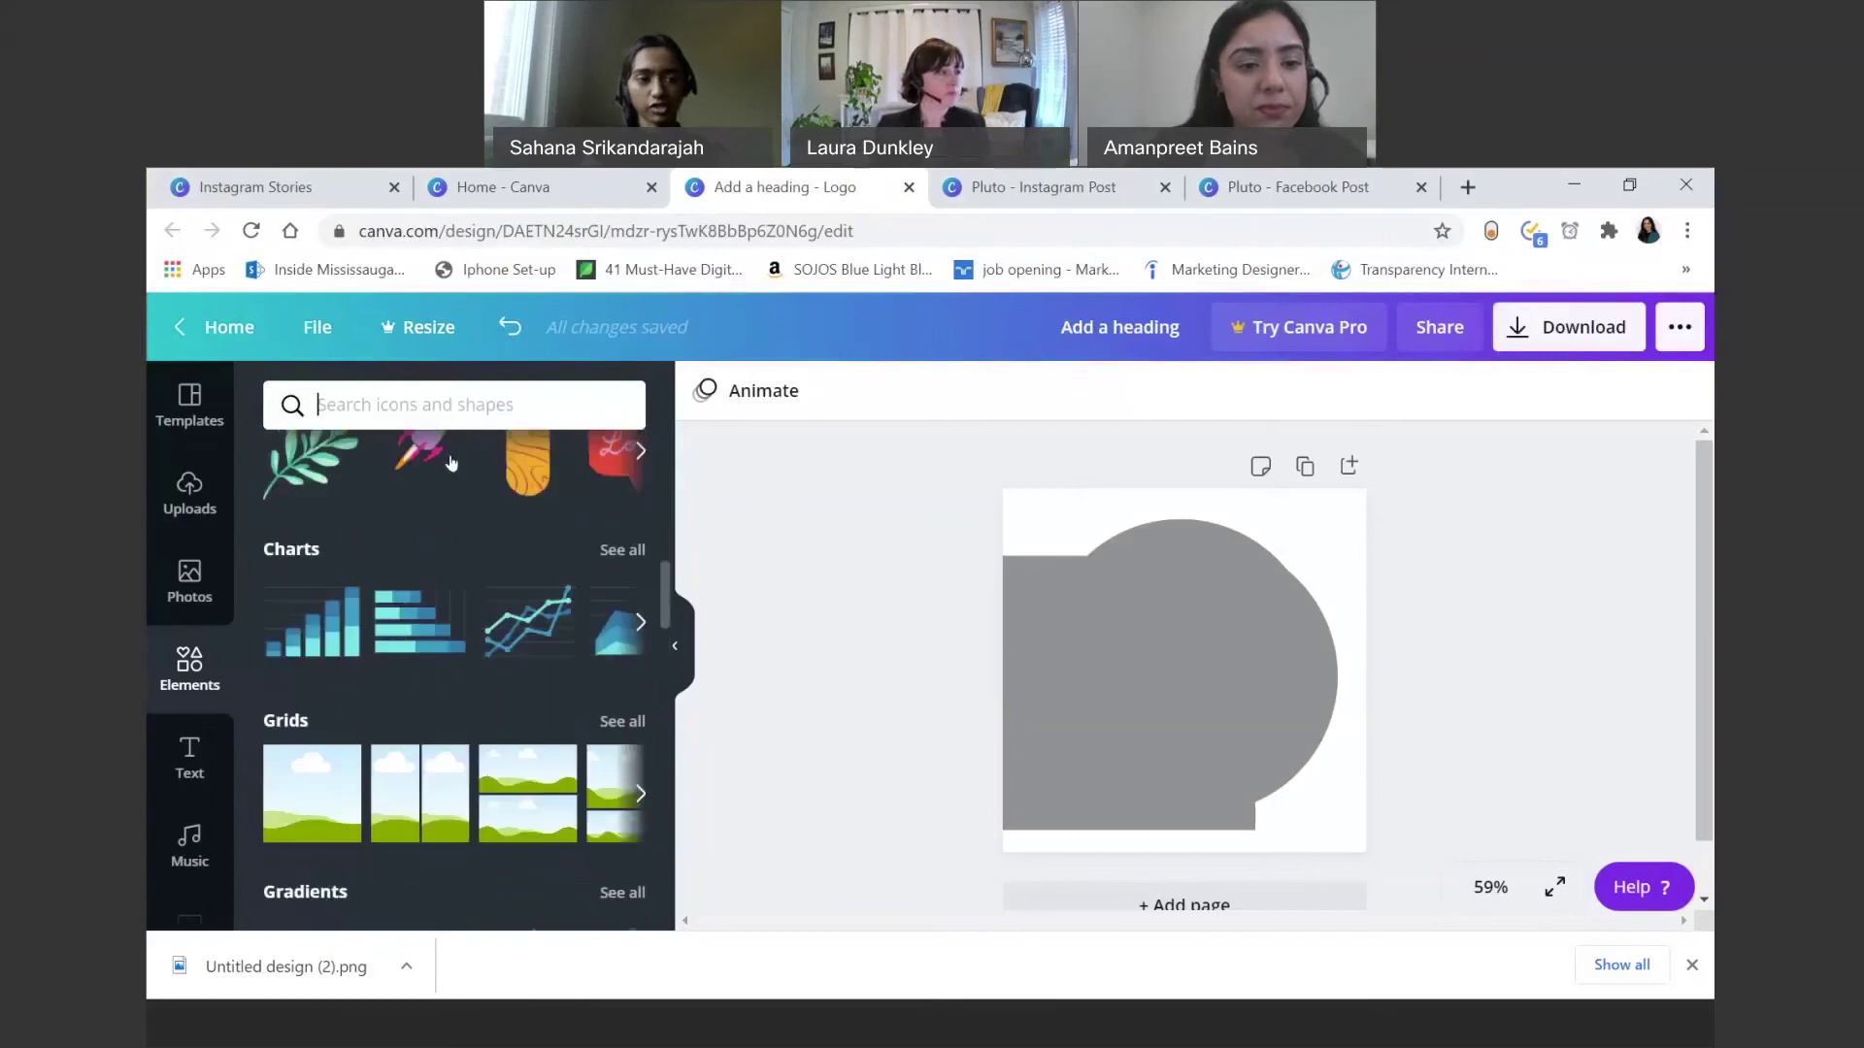
{"action": "type", "text": "Border"}
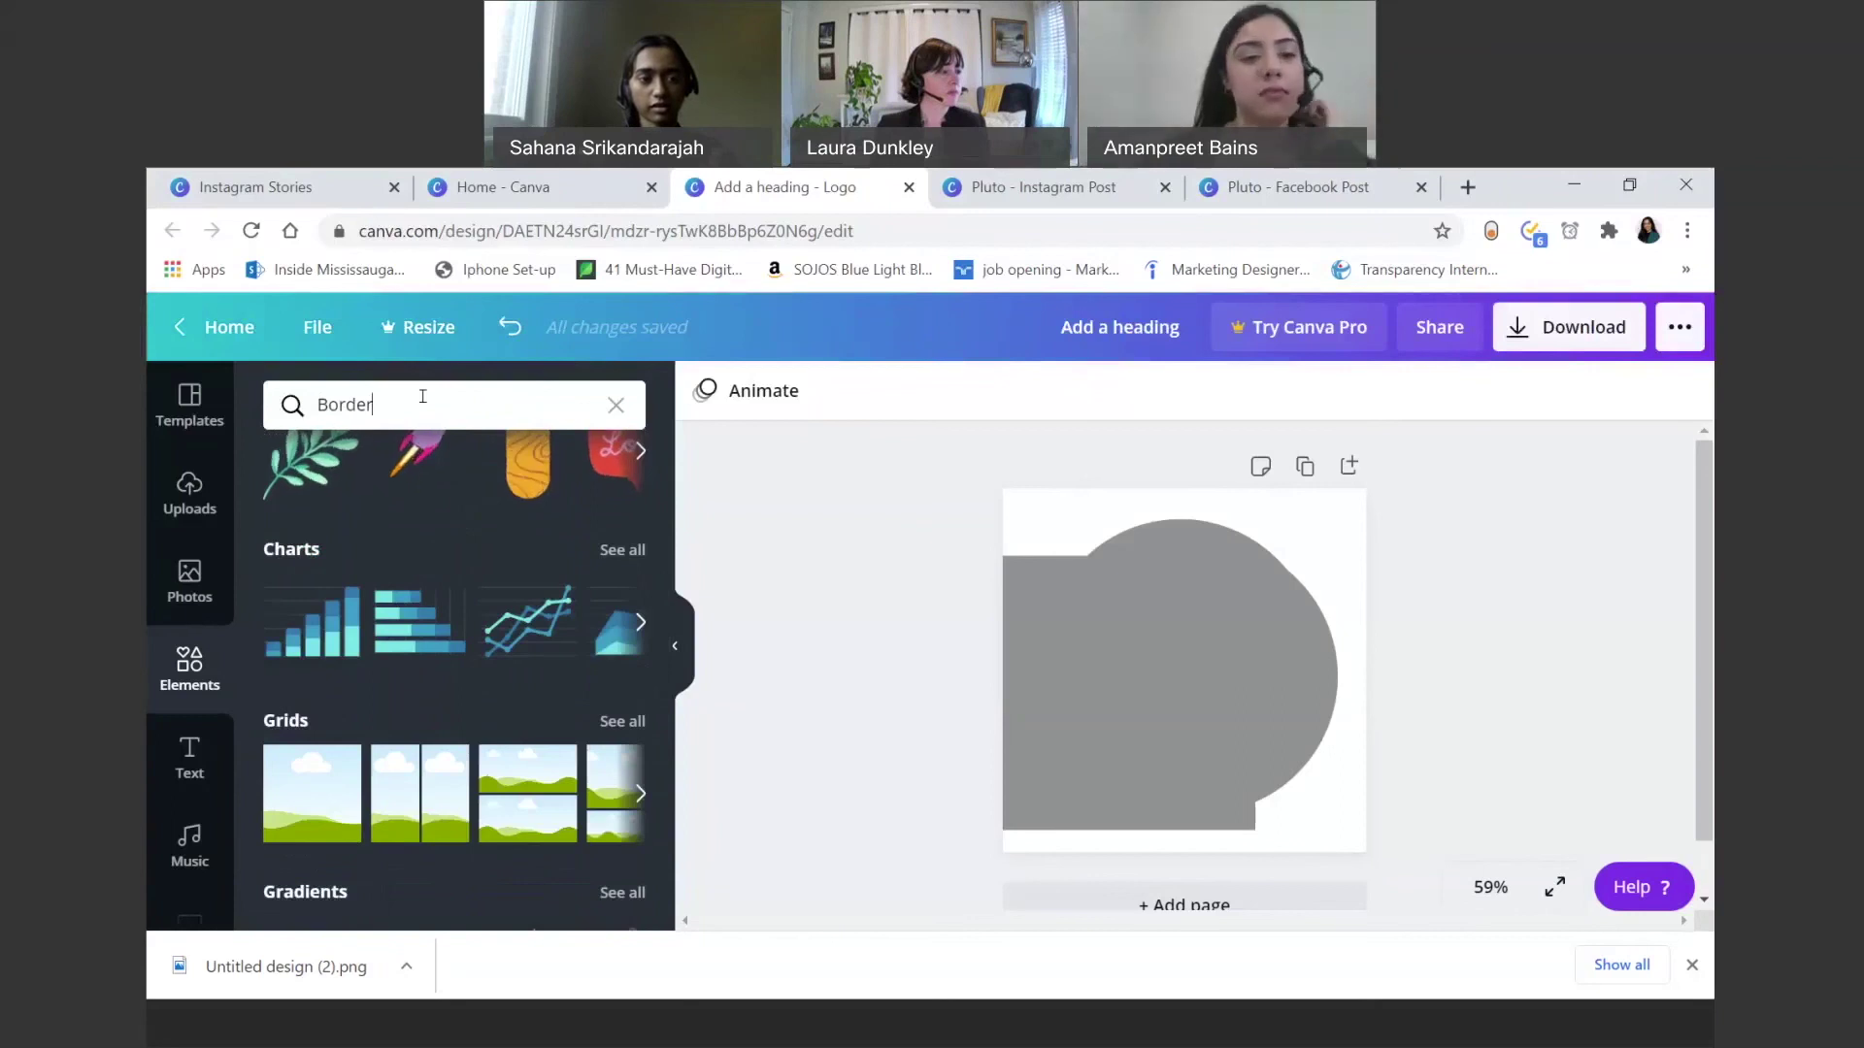
{"action": "key", "text": "Return"}
{"action": "scroll", "coordinate": [456, 723], "scroll_direction": "down", "scroll_amount": 5}
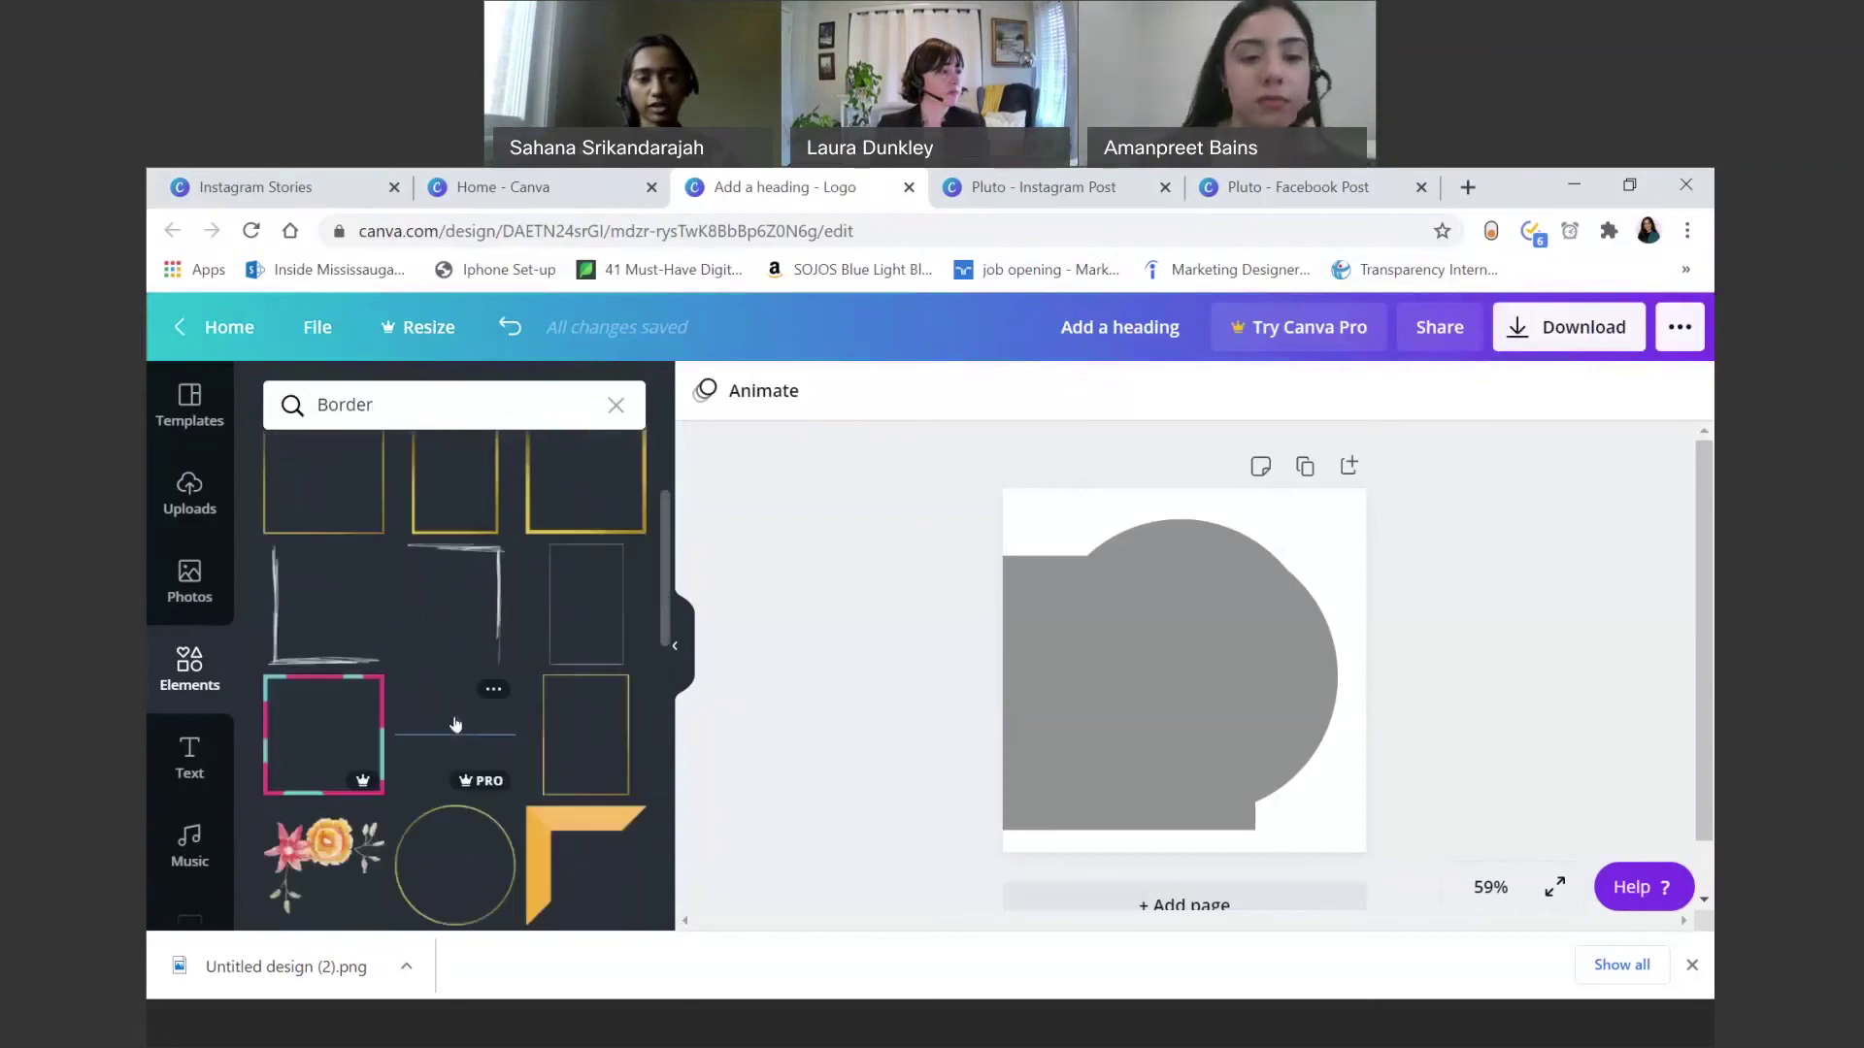
{"action": "scroll", "coordinate": [455, 723], "scroll_direction": "down", "scroll_amount": 2}
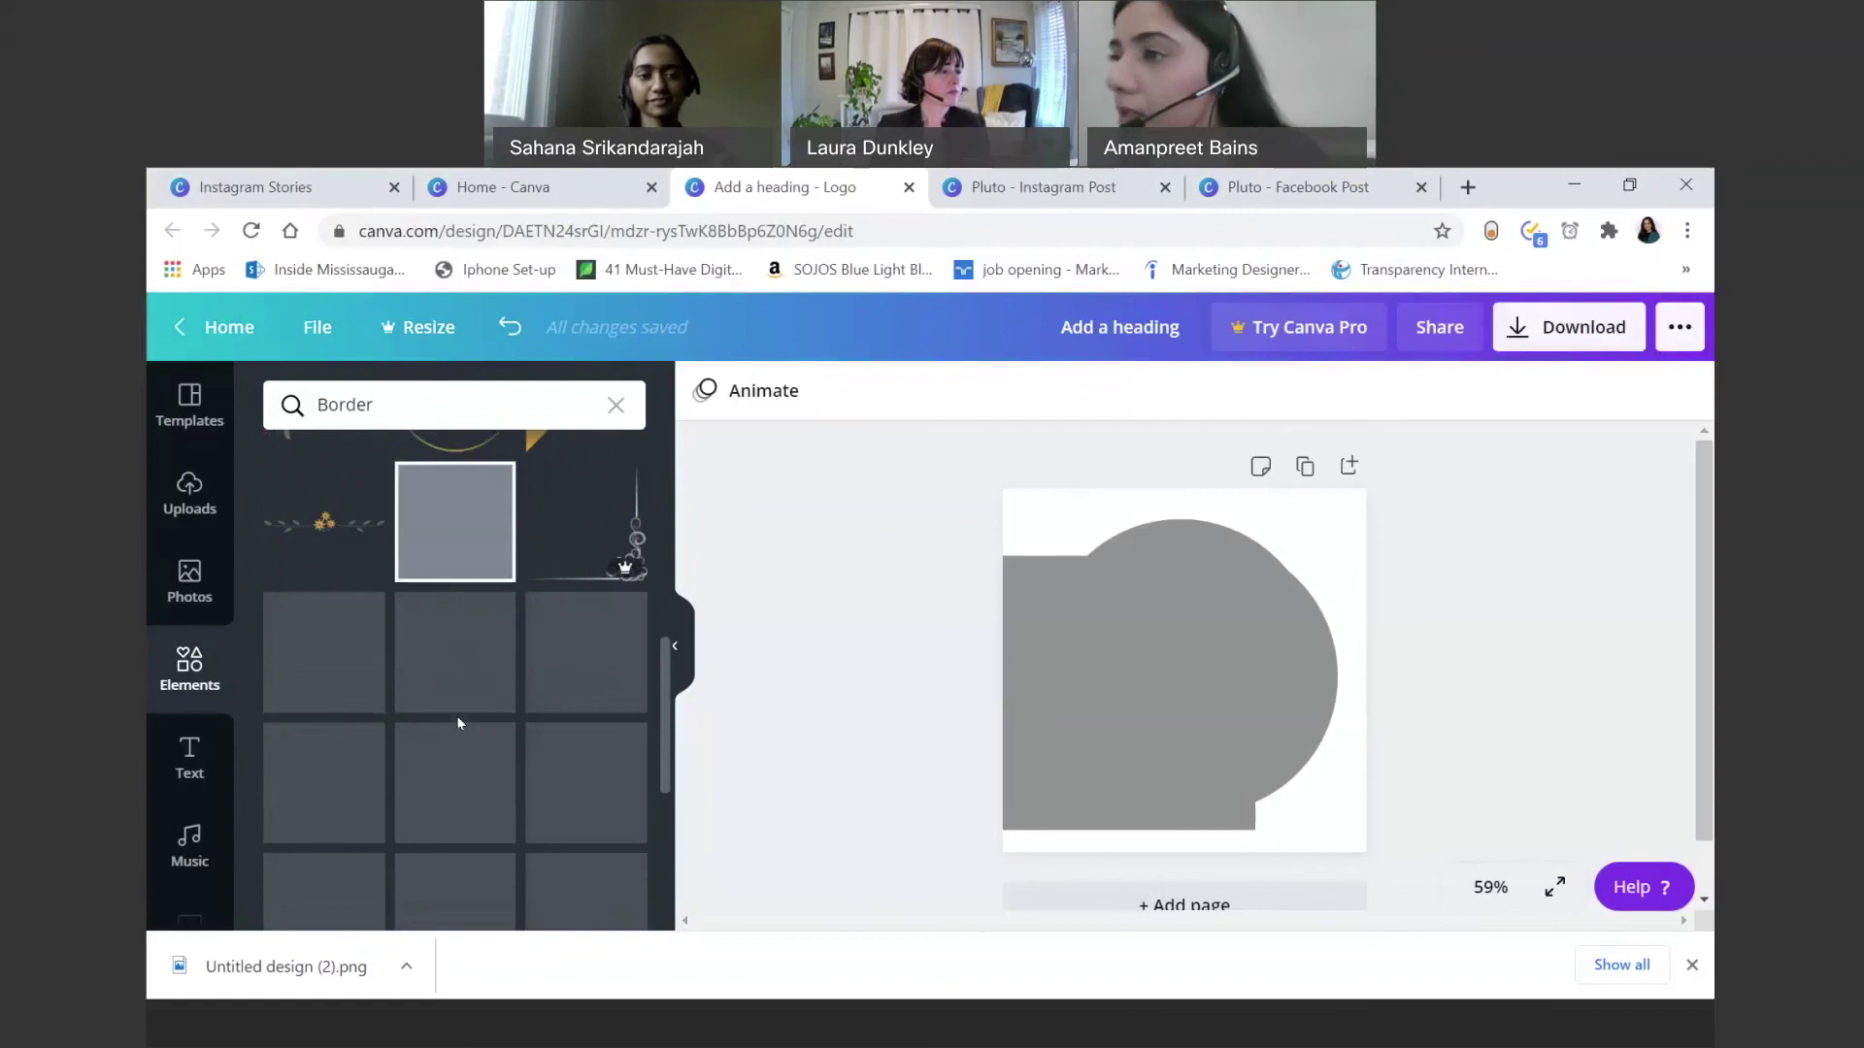
{"action": "scroll", "coordinate": [455, 724], "scroll_direction": "up", "scroll_amount": 5}
{"action": "scroll", "coordinate": [456, 724], "scroll_direction": "up", "scroll_amount": 2}
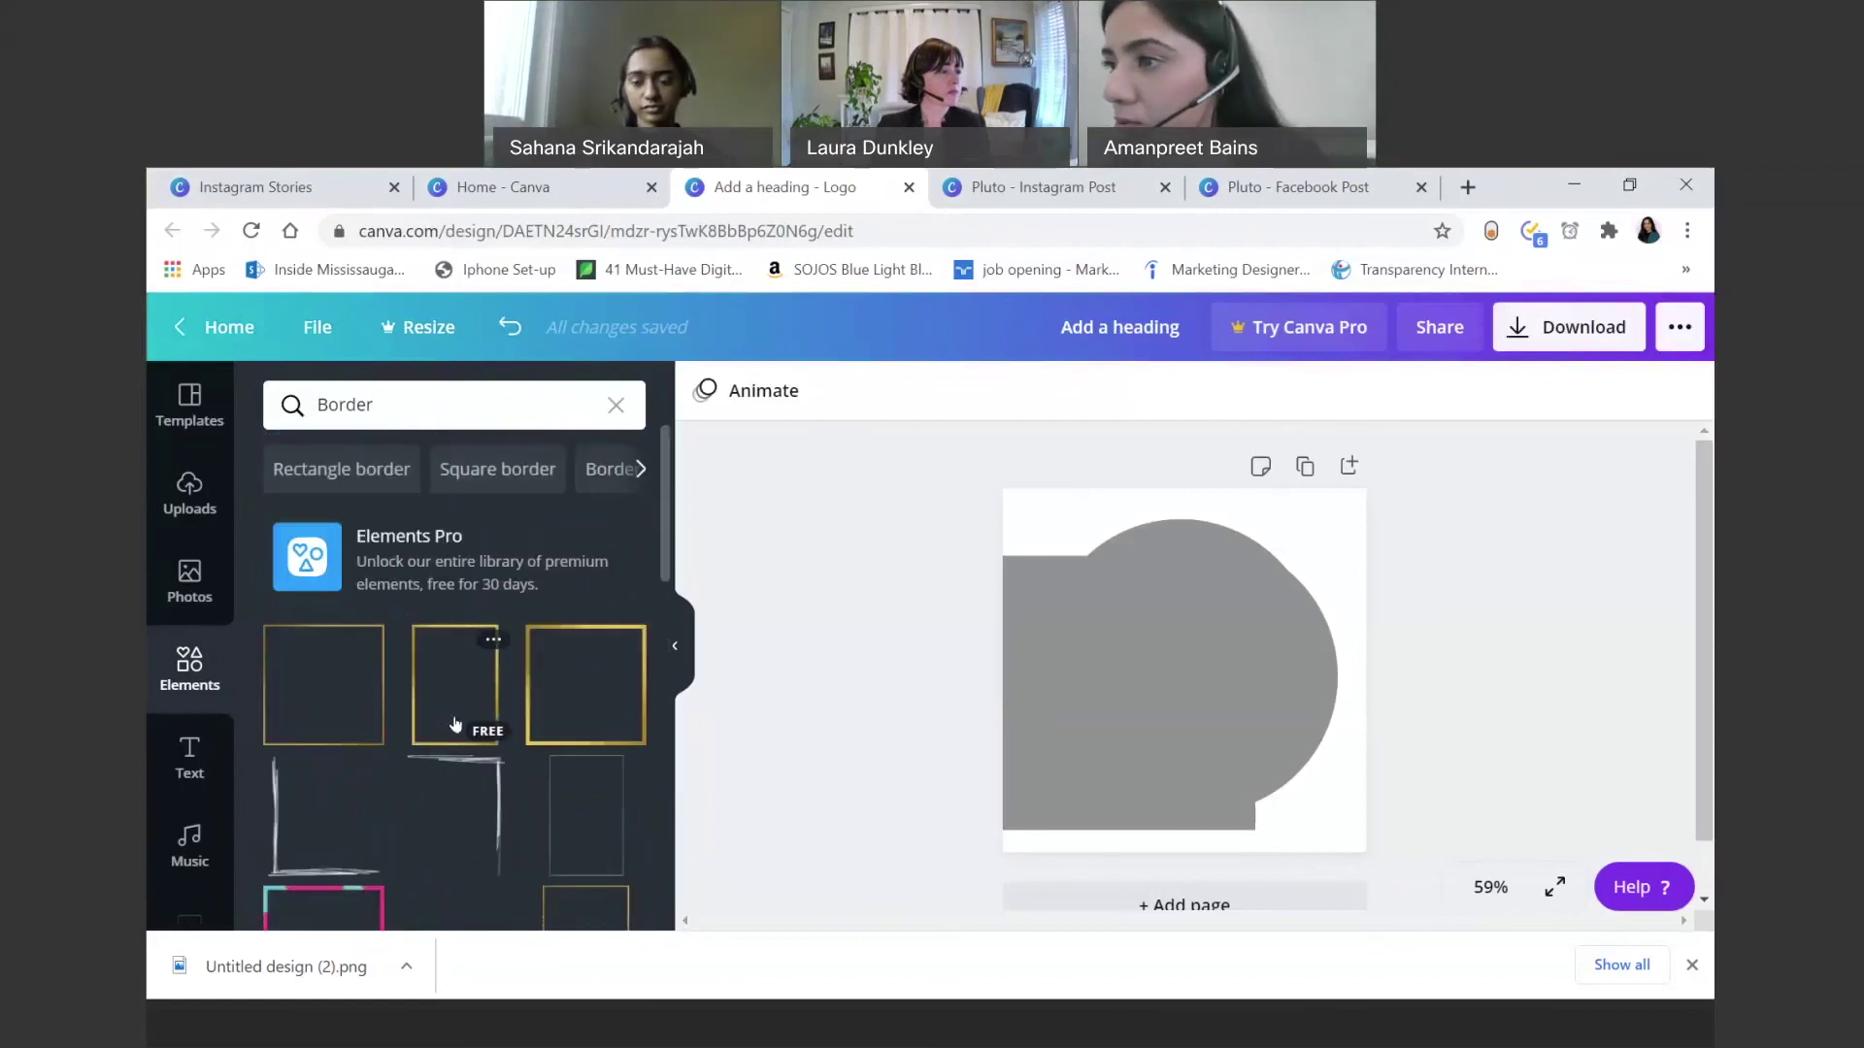
Step: Delete the remaining grey shapes so that the logo page is blank
{"action": "left_click", "coordinate": [1045, 687]}
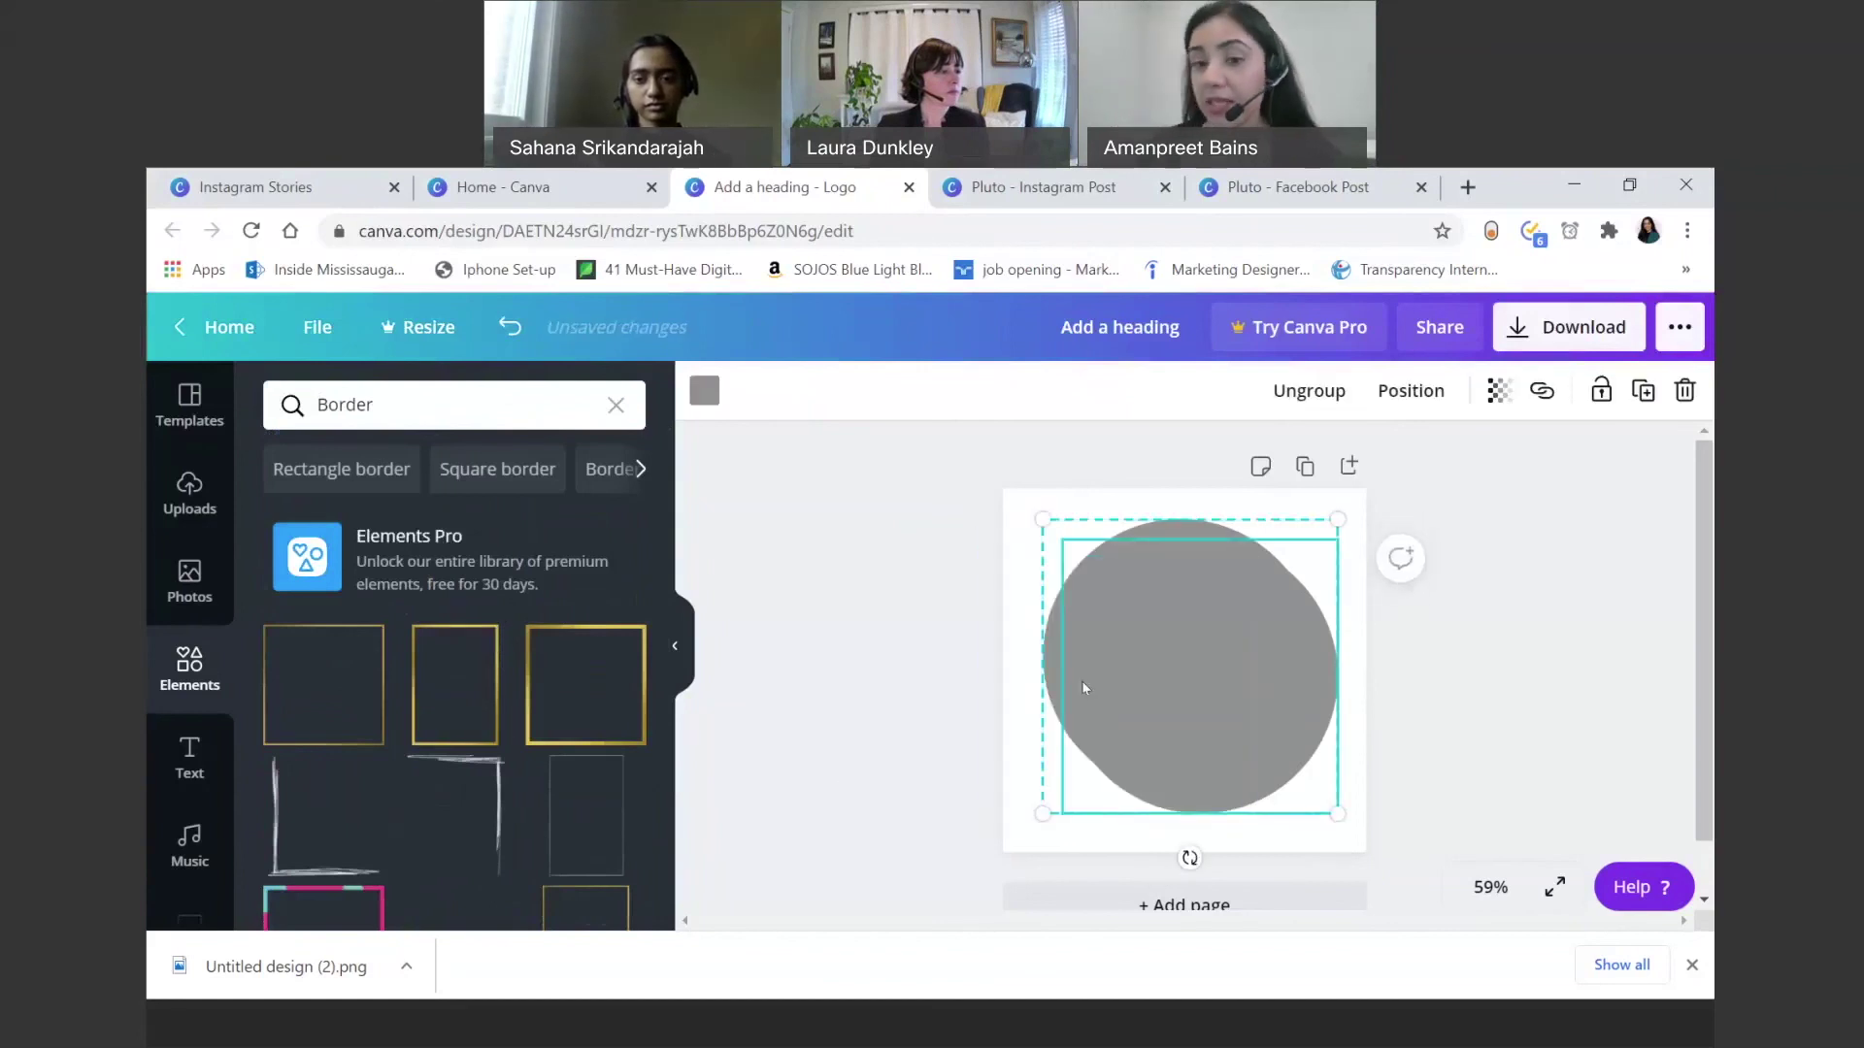
{"action": "left_click", "coordinate": [1082, 680]}
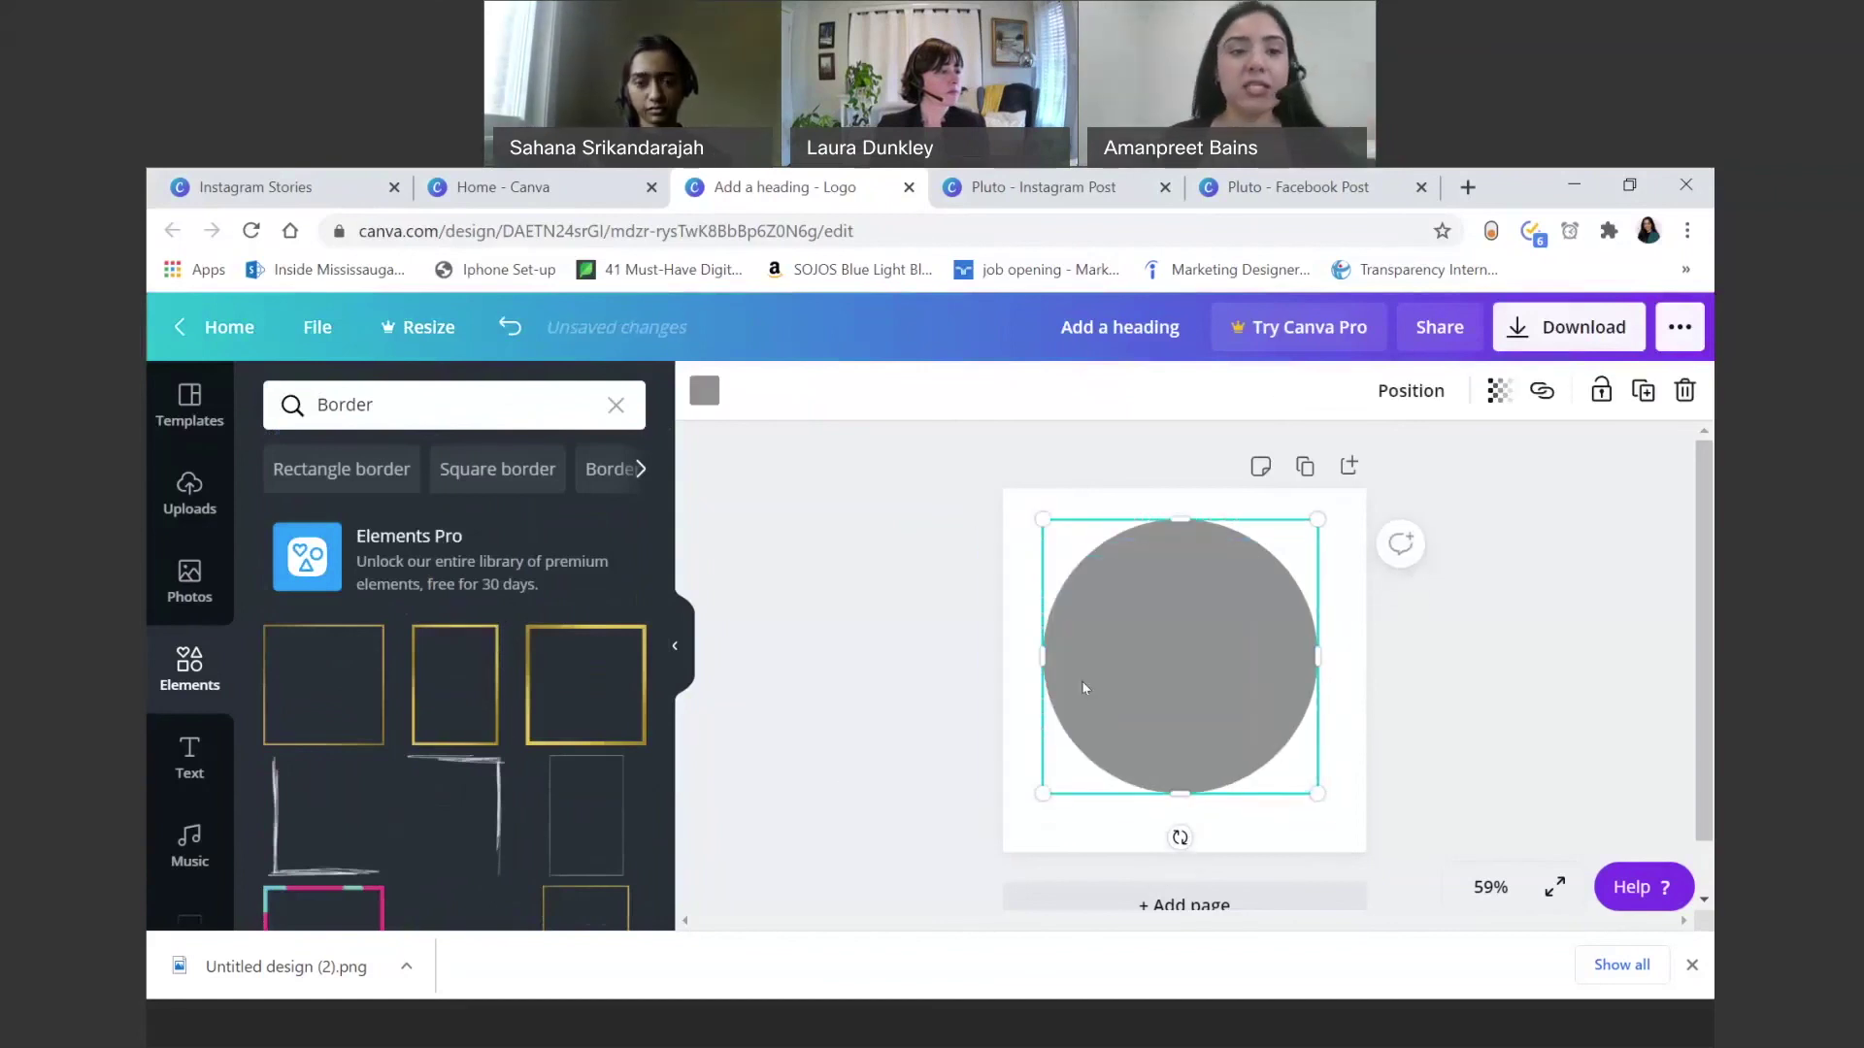
{"action": "key", "text": "Delete"}
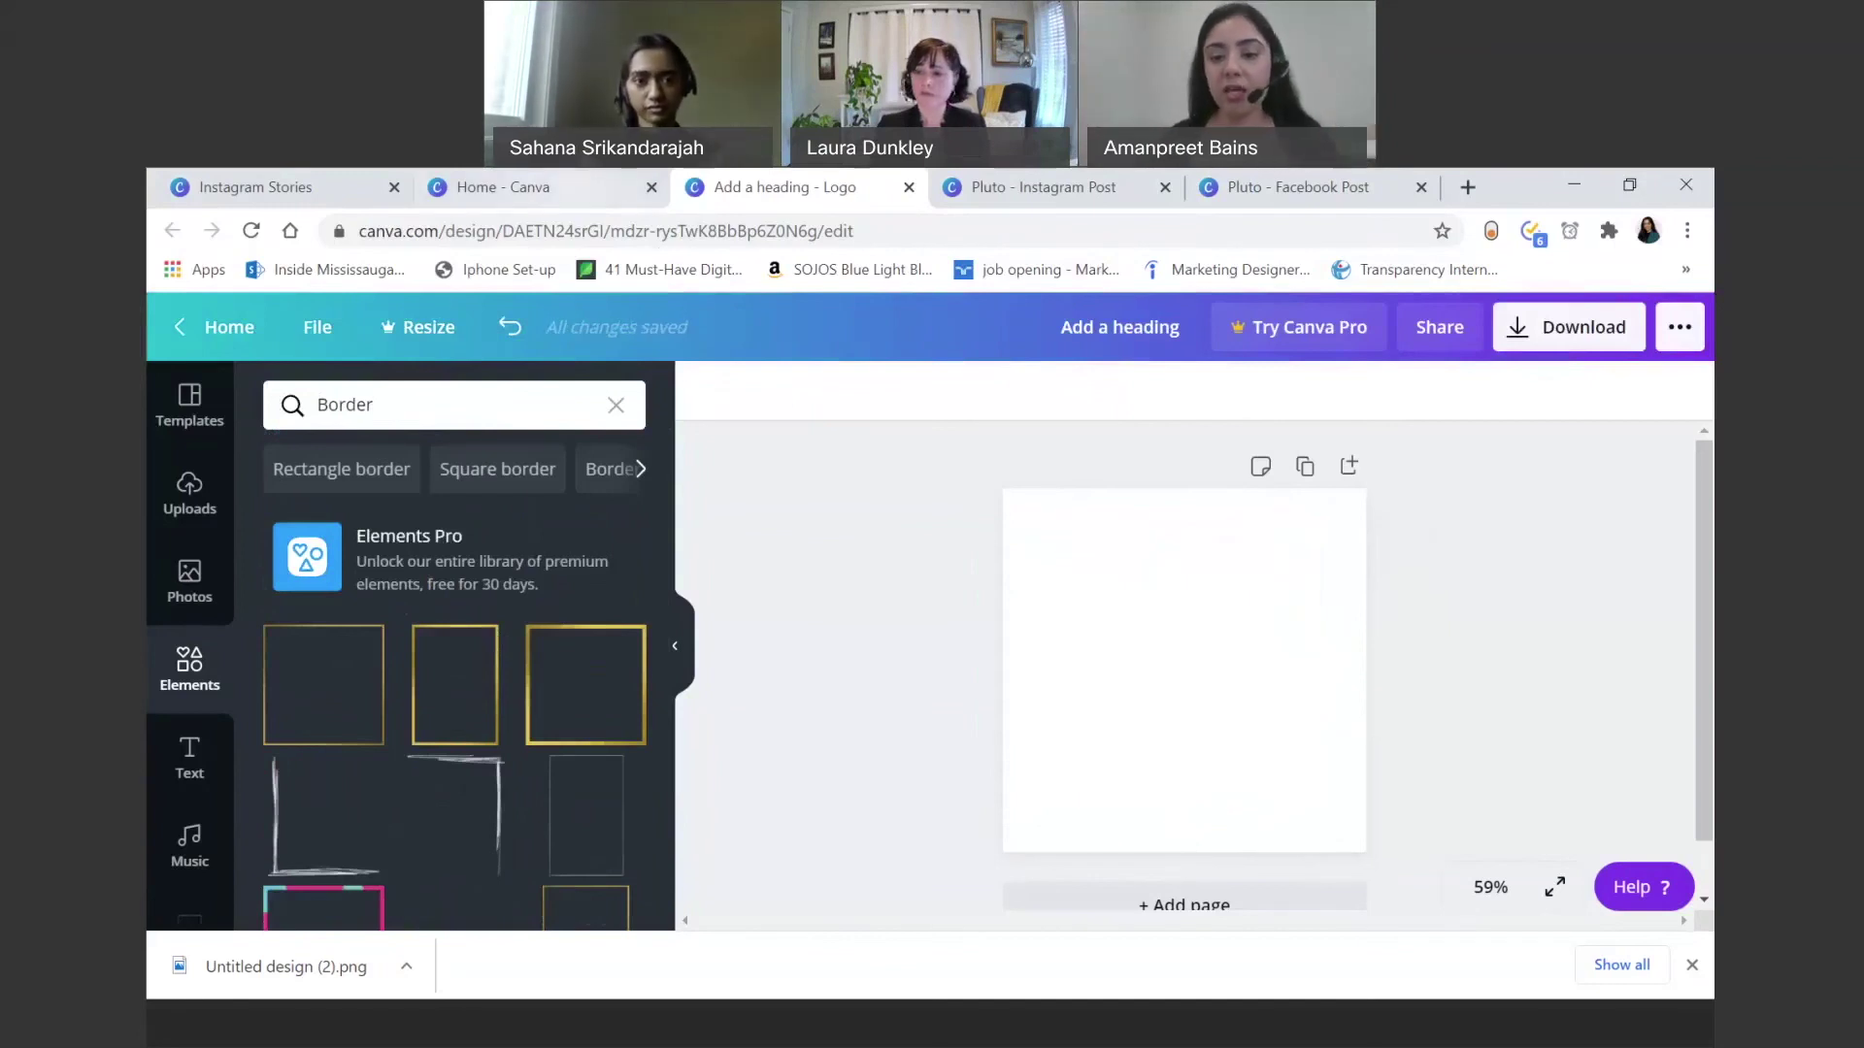
Step: Search the Canva home page for "logo" and browse the Logo templates
{"action": "left_click", "coordinate": [502, 187]}
{"action": "left_click", "coordinate": [992, 335]}
{"action": "type", "text": "logo"}
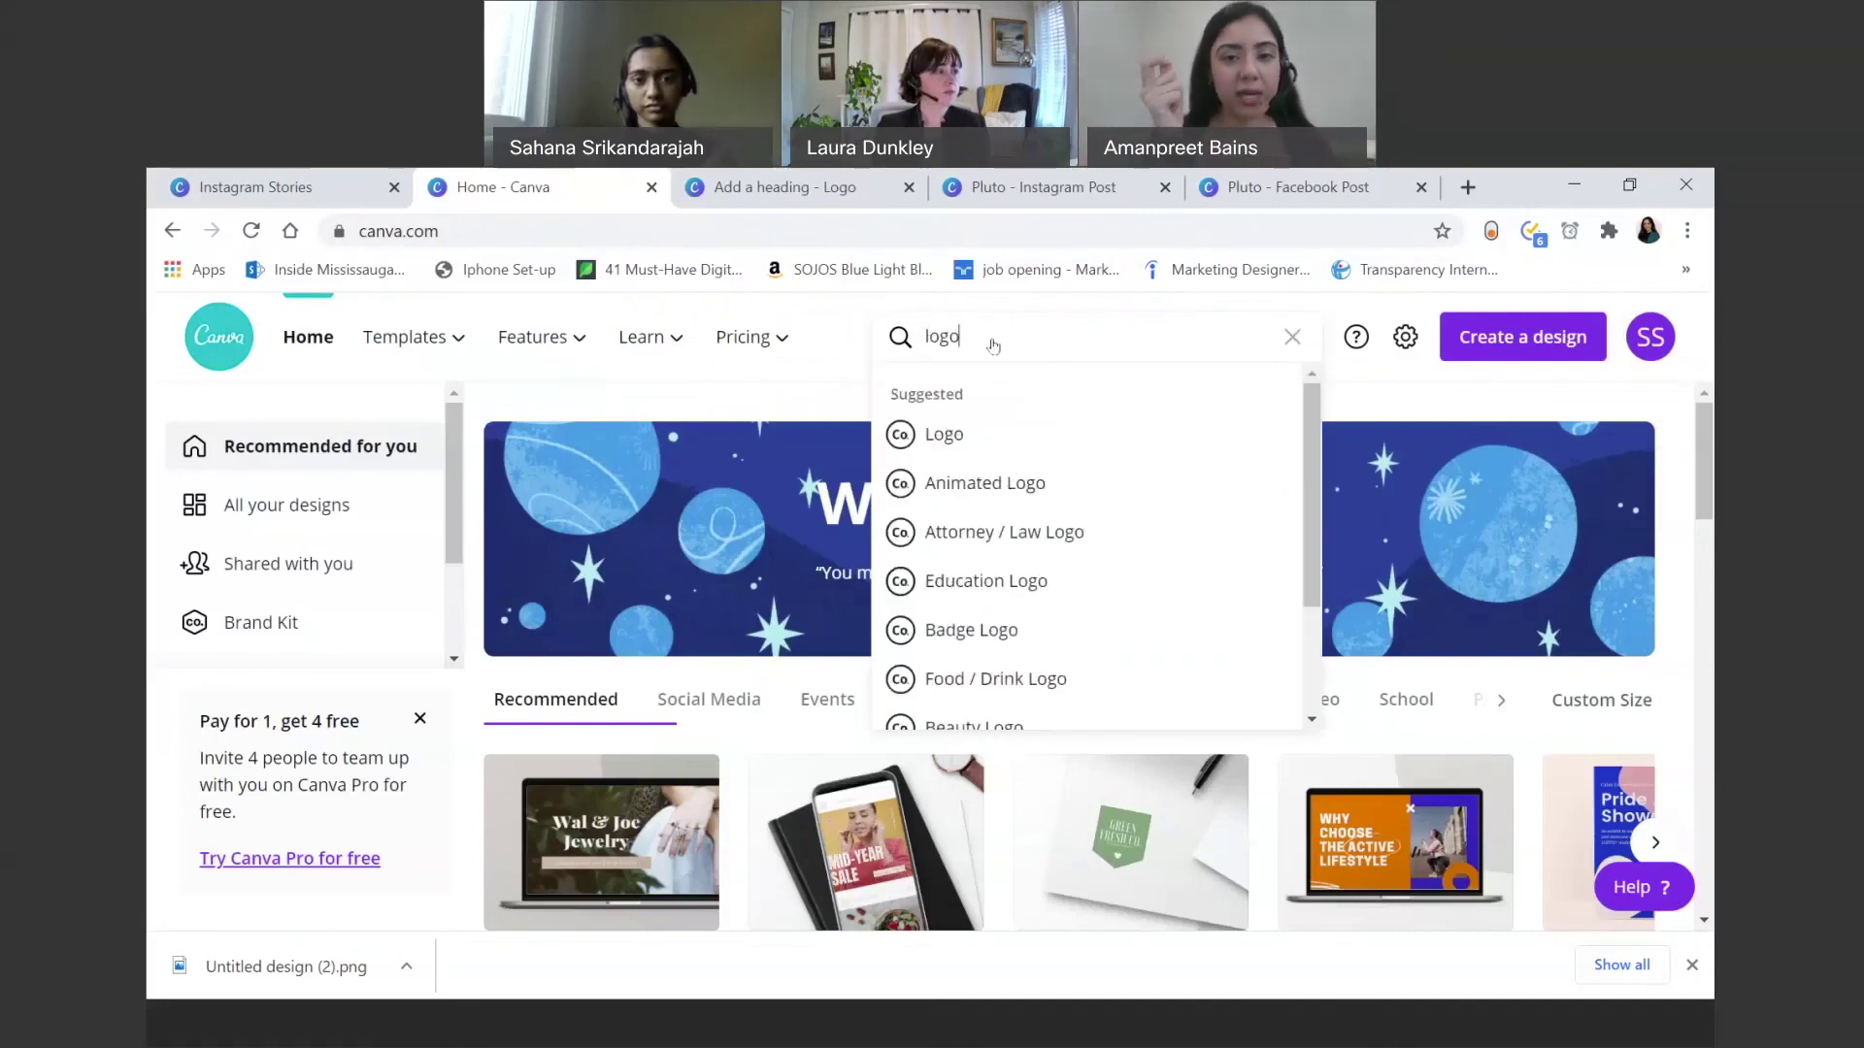
{"action": "left_click", "coordinate": [968, 441]}
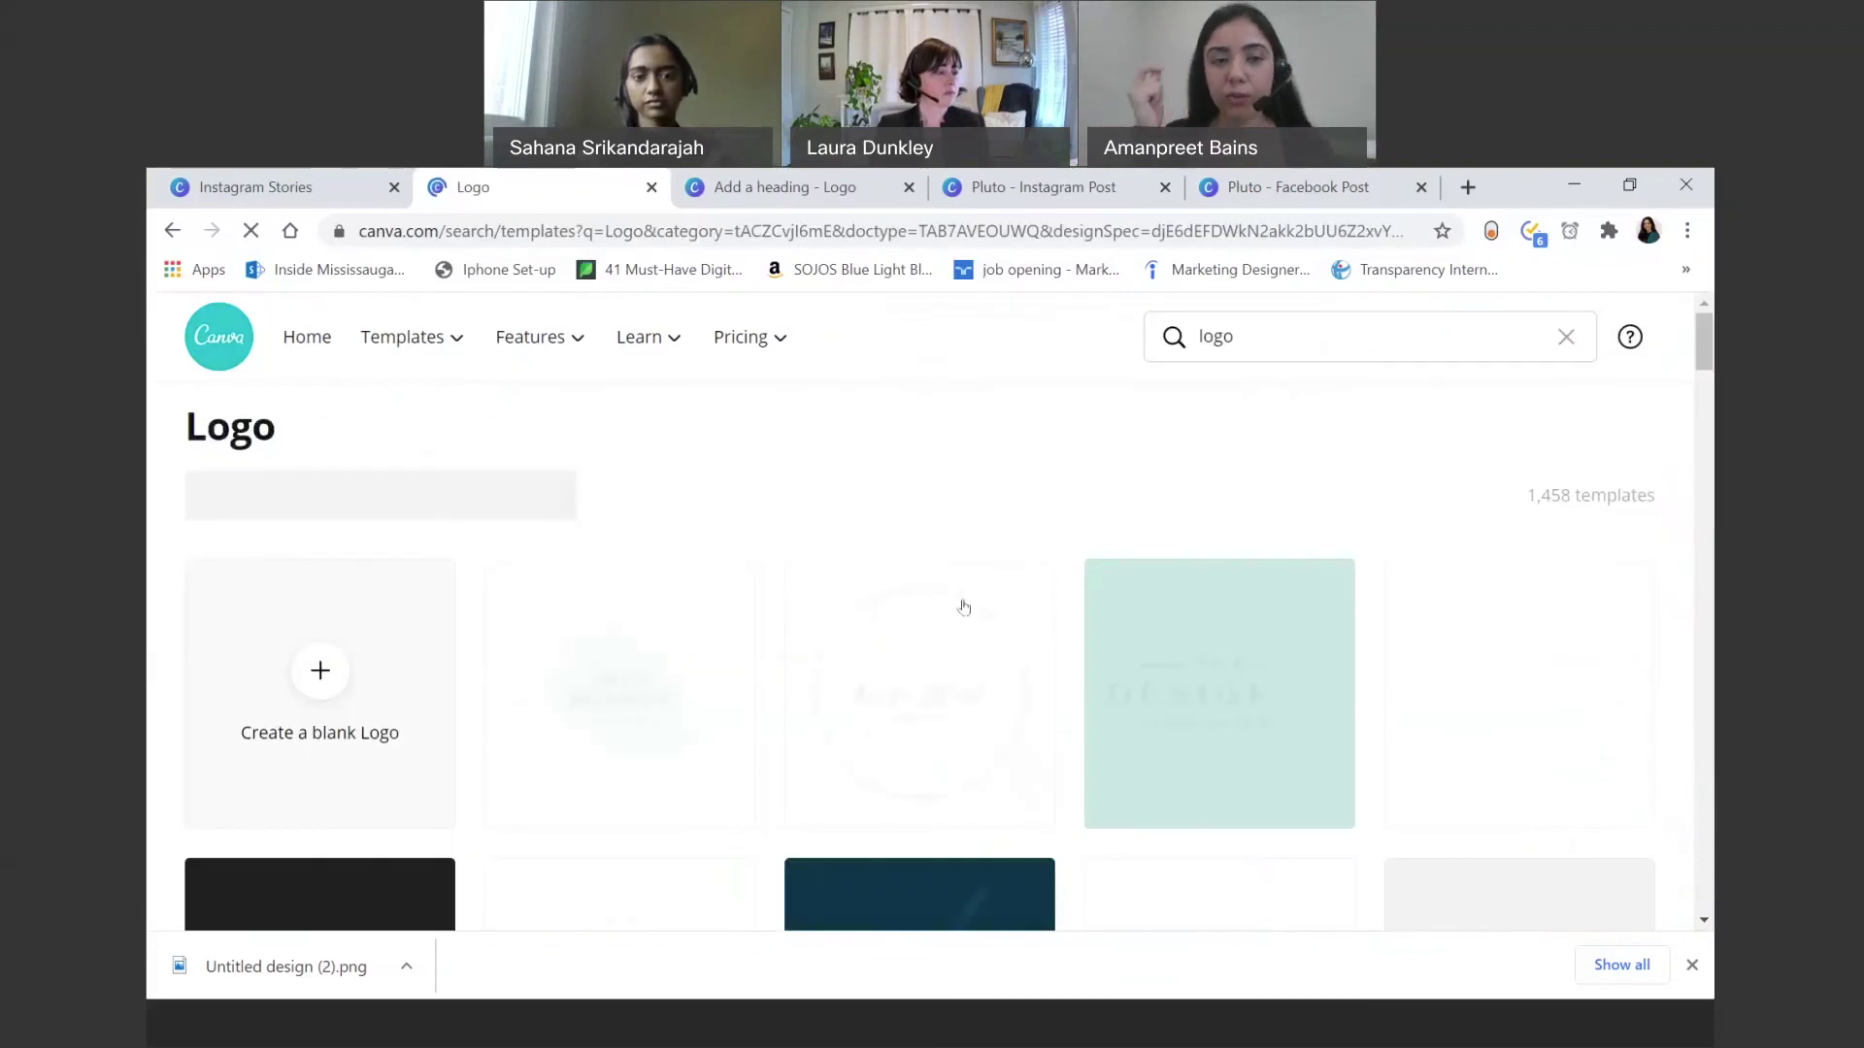
{"action": "scroll", "coordinate": [964, 608], "scroll_direction": "down", "scroll_amount": 3}
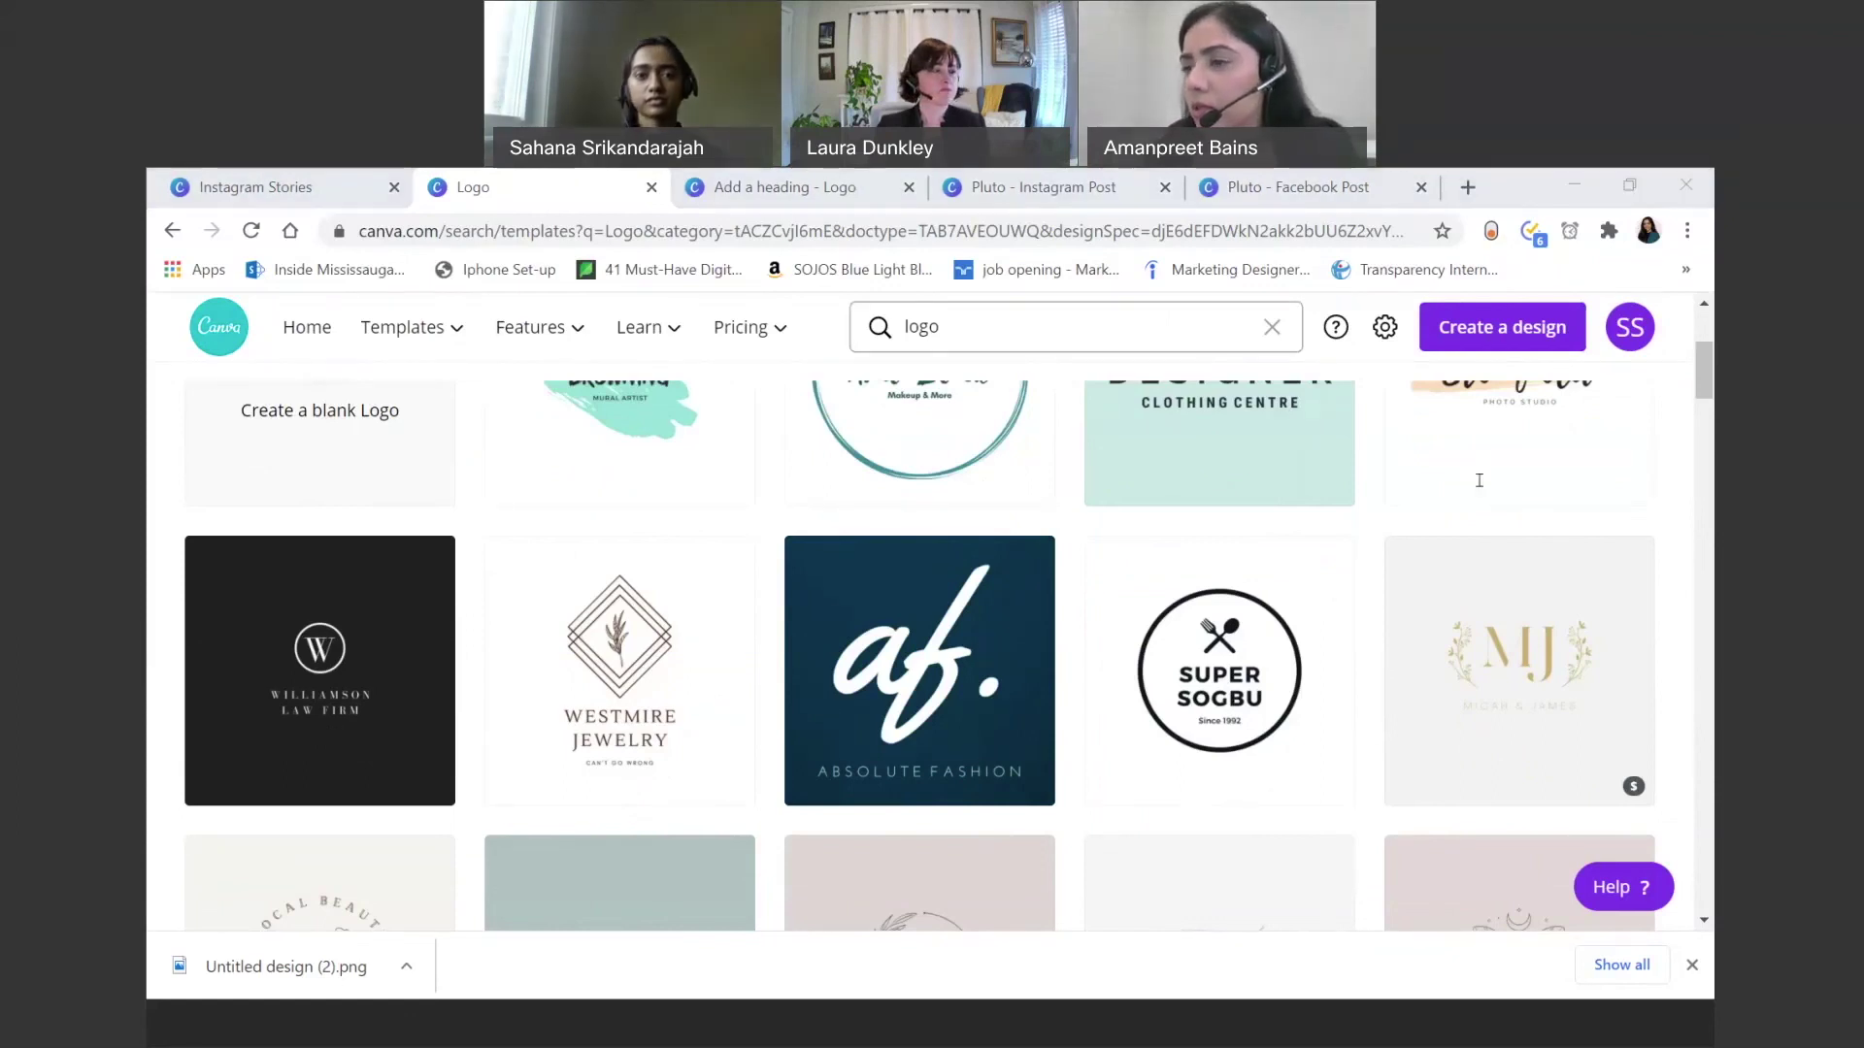
Step: Search the templates for "video" and open the green Holiday Highlights video template as a new design
{"action": "left_click", "coordinate": [1274, 325]}
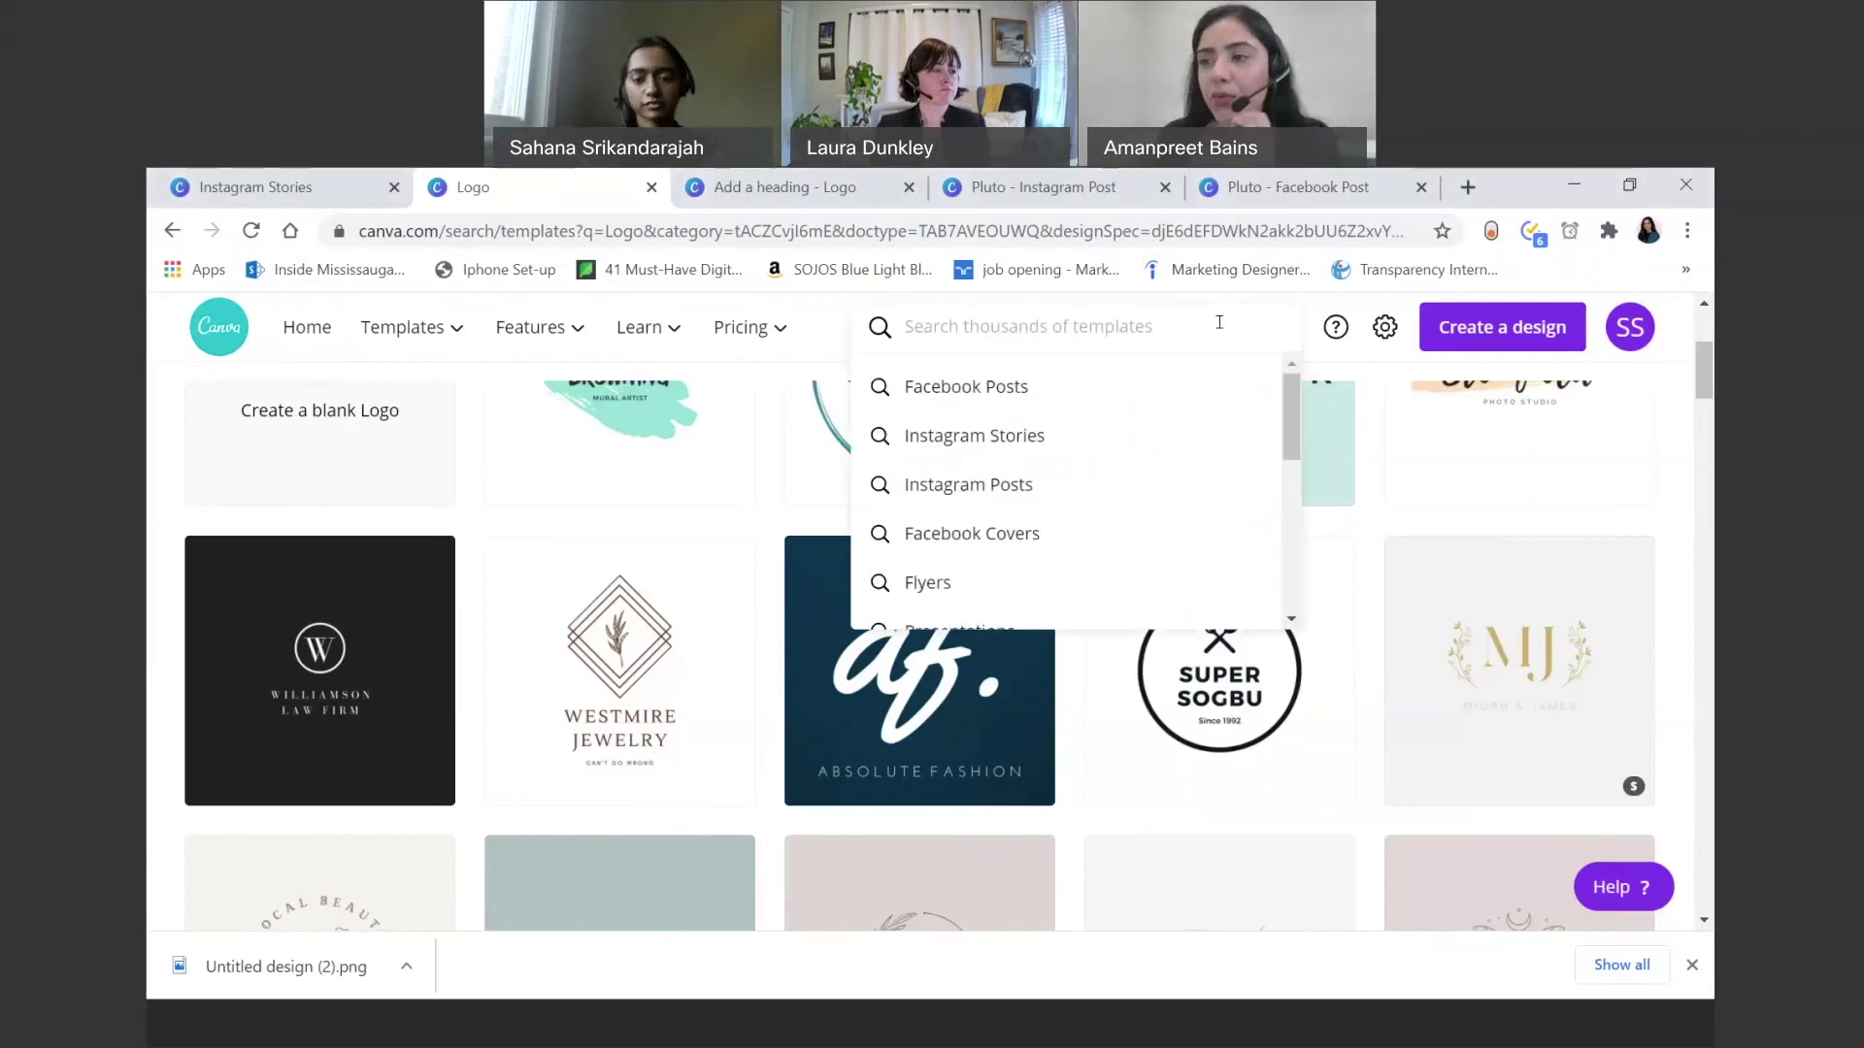
{"action": "type", "text": "video"}
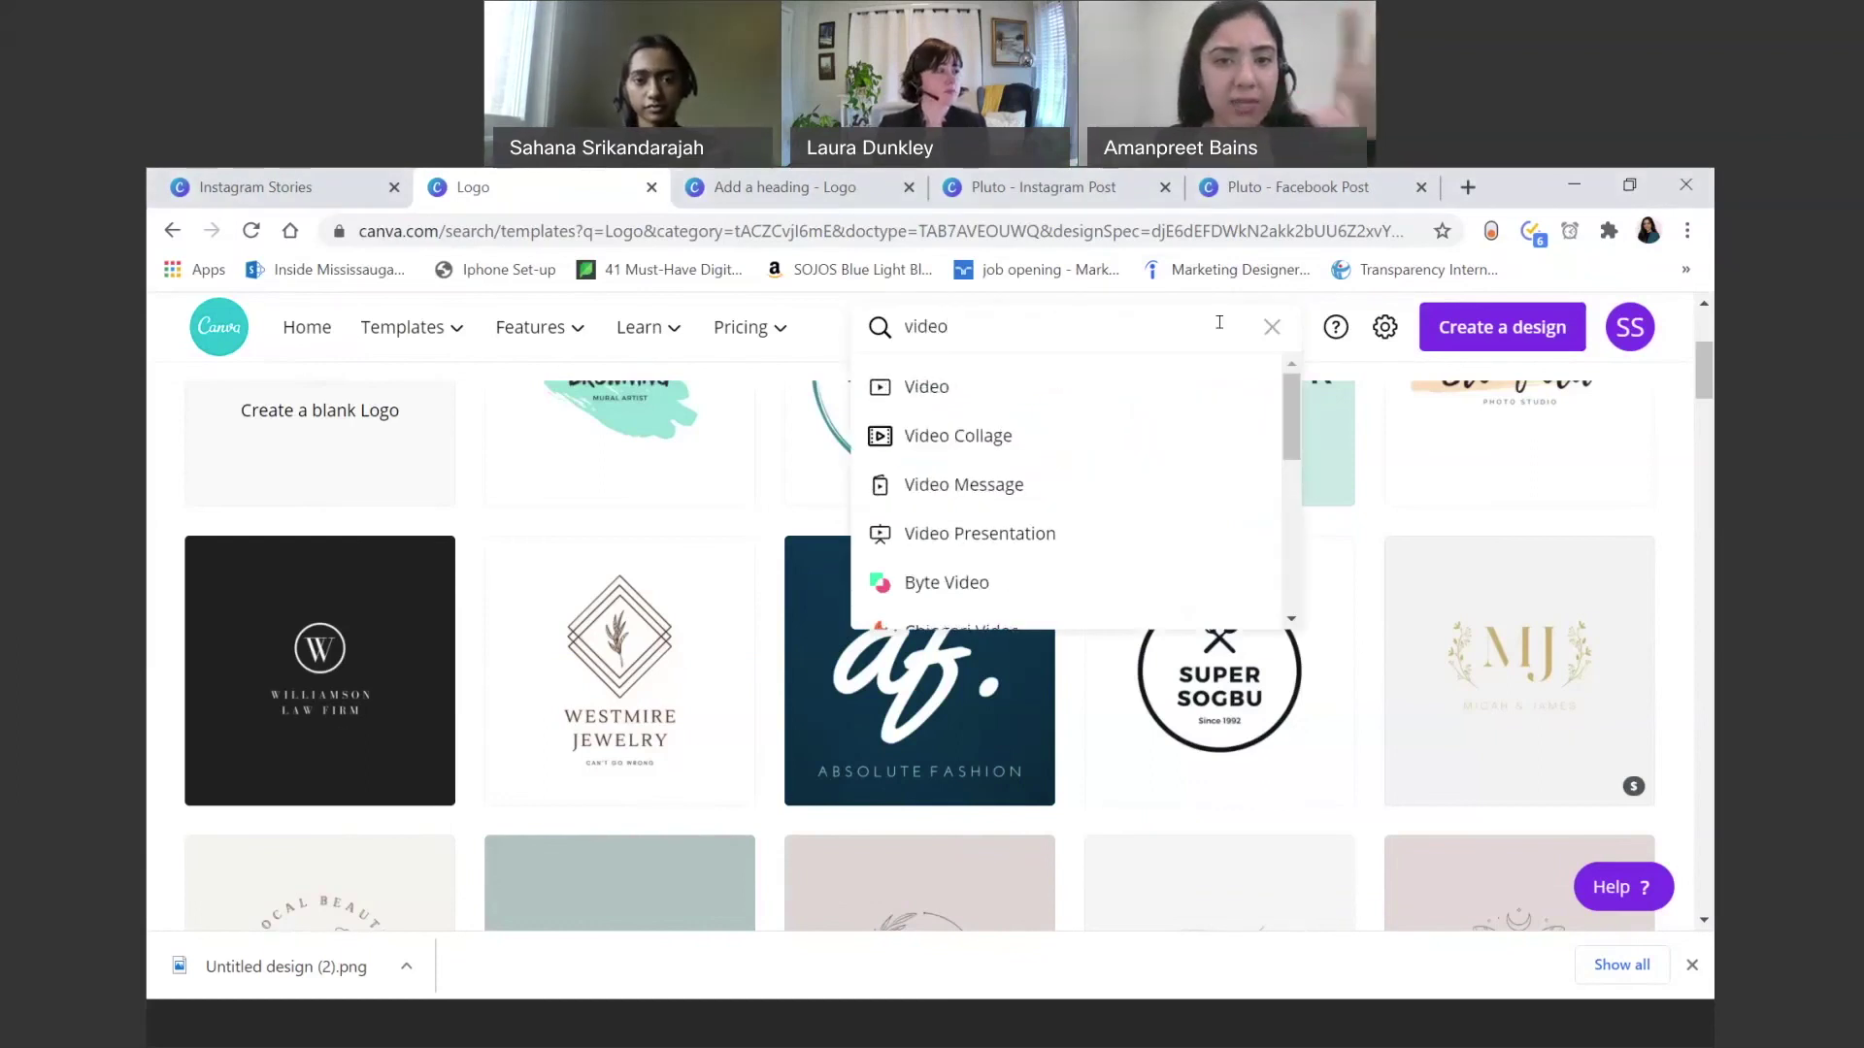
{"action": "left_click", "coordinate": [1057, 405]}
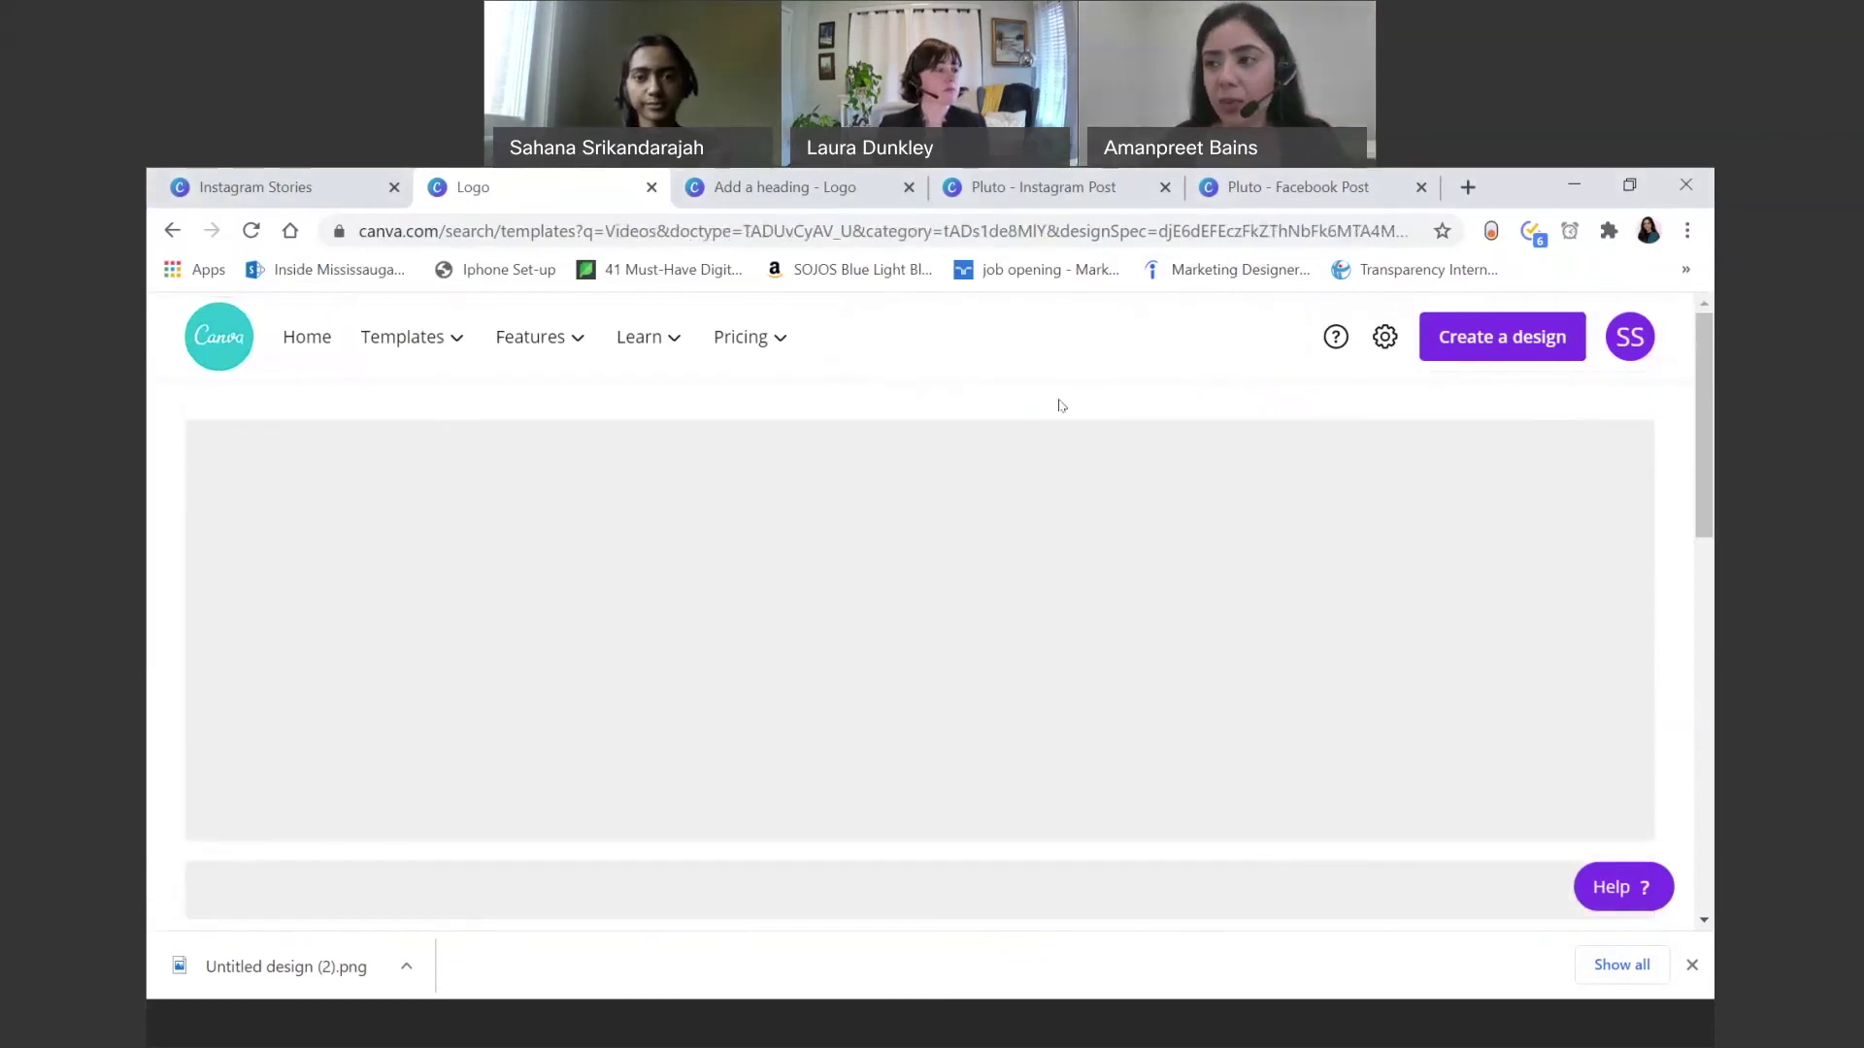
{"action": "scroll", "coordinate": [1029, 485], "scroll_direction": "down", "scroll_amount": 1}
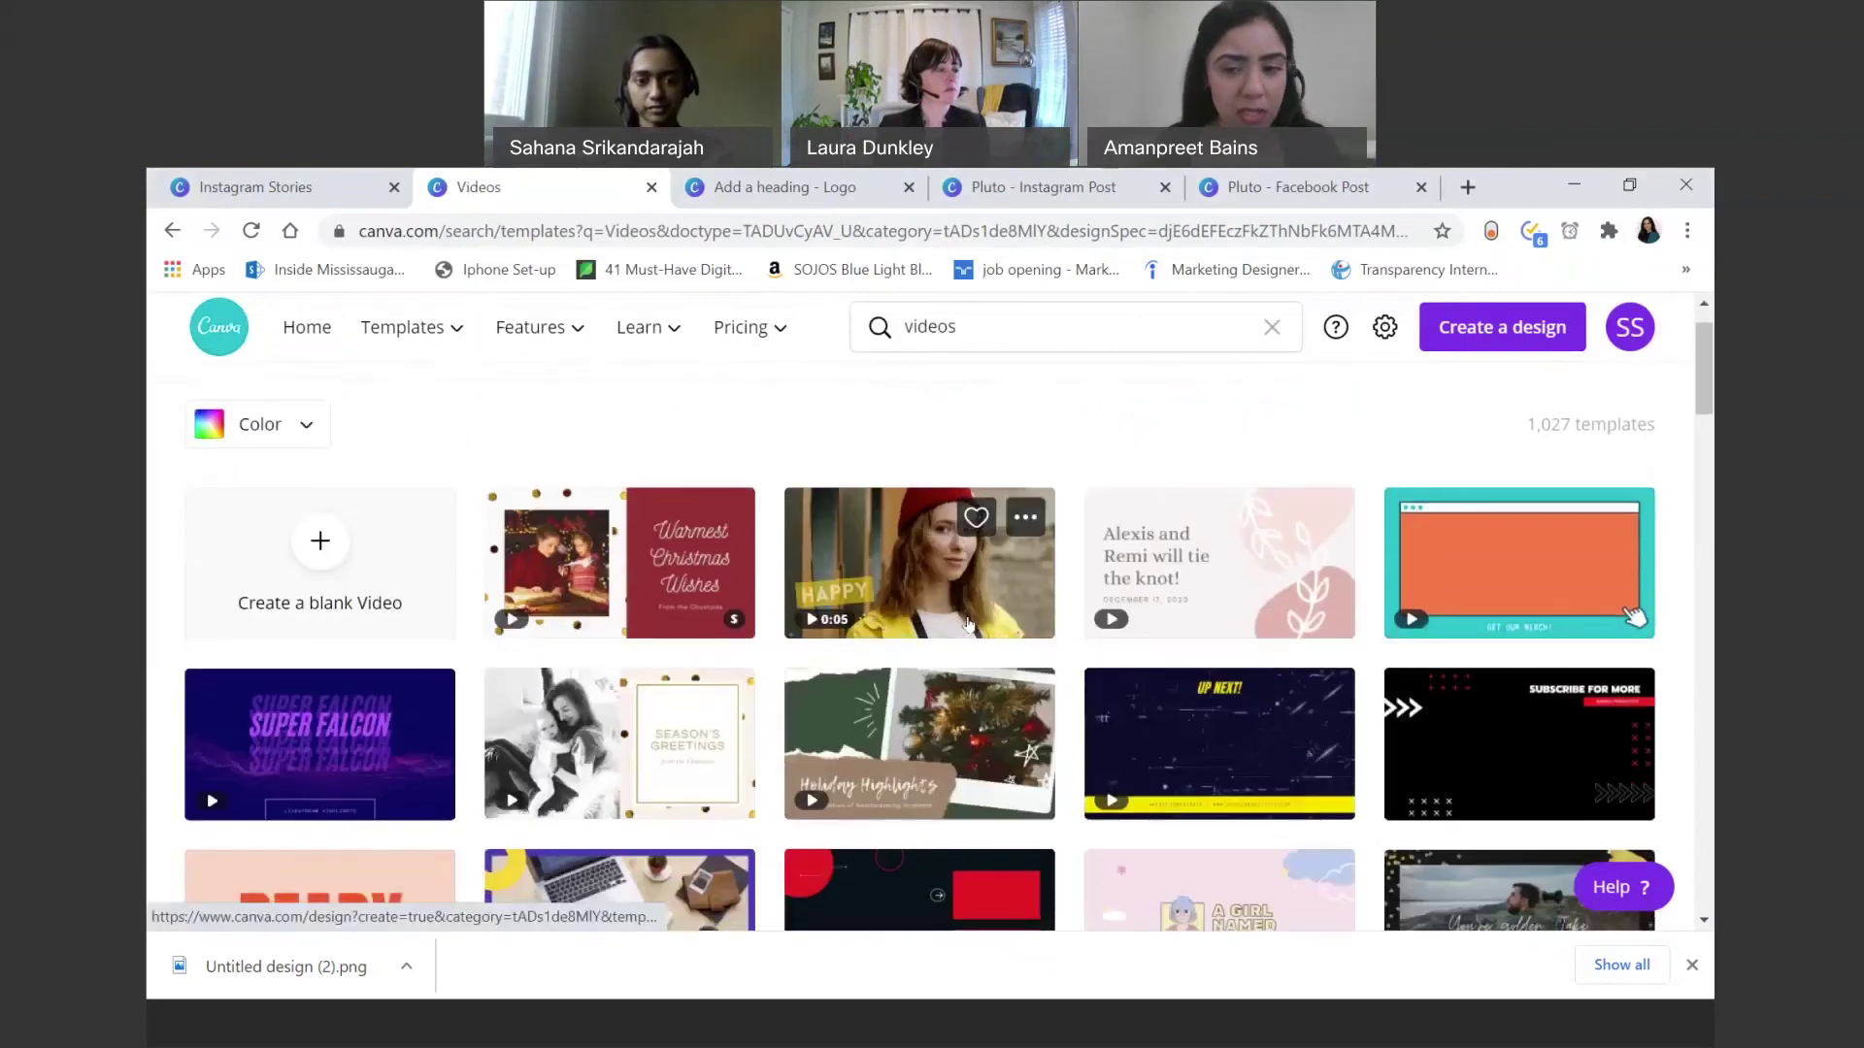
{"action": "scroll", "coordinate": [973, 623], "scroll_direction": "down", "scroll_amount": 1}
{"action": "scroll", "coordinate": [974, 623], "scroll_direction": "down", "scroll_amount": 1}
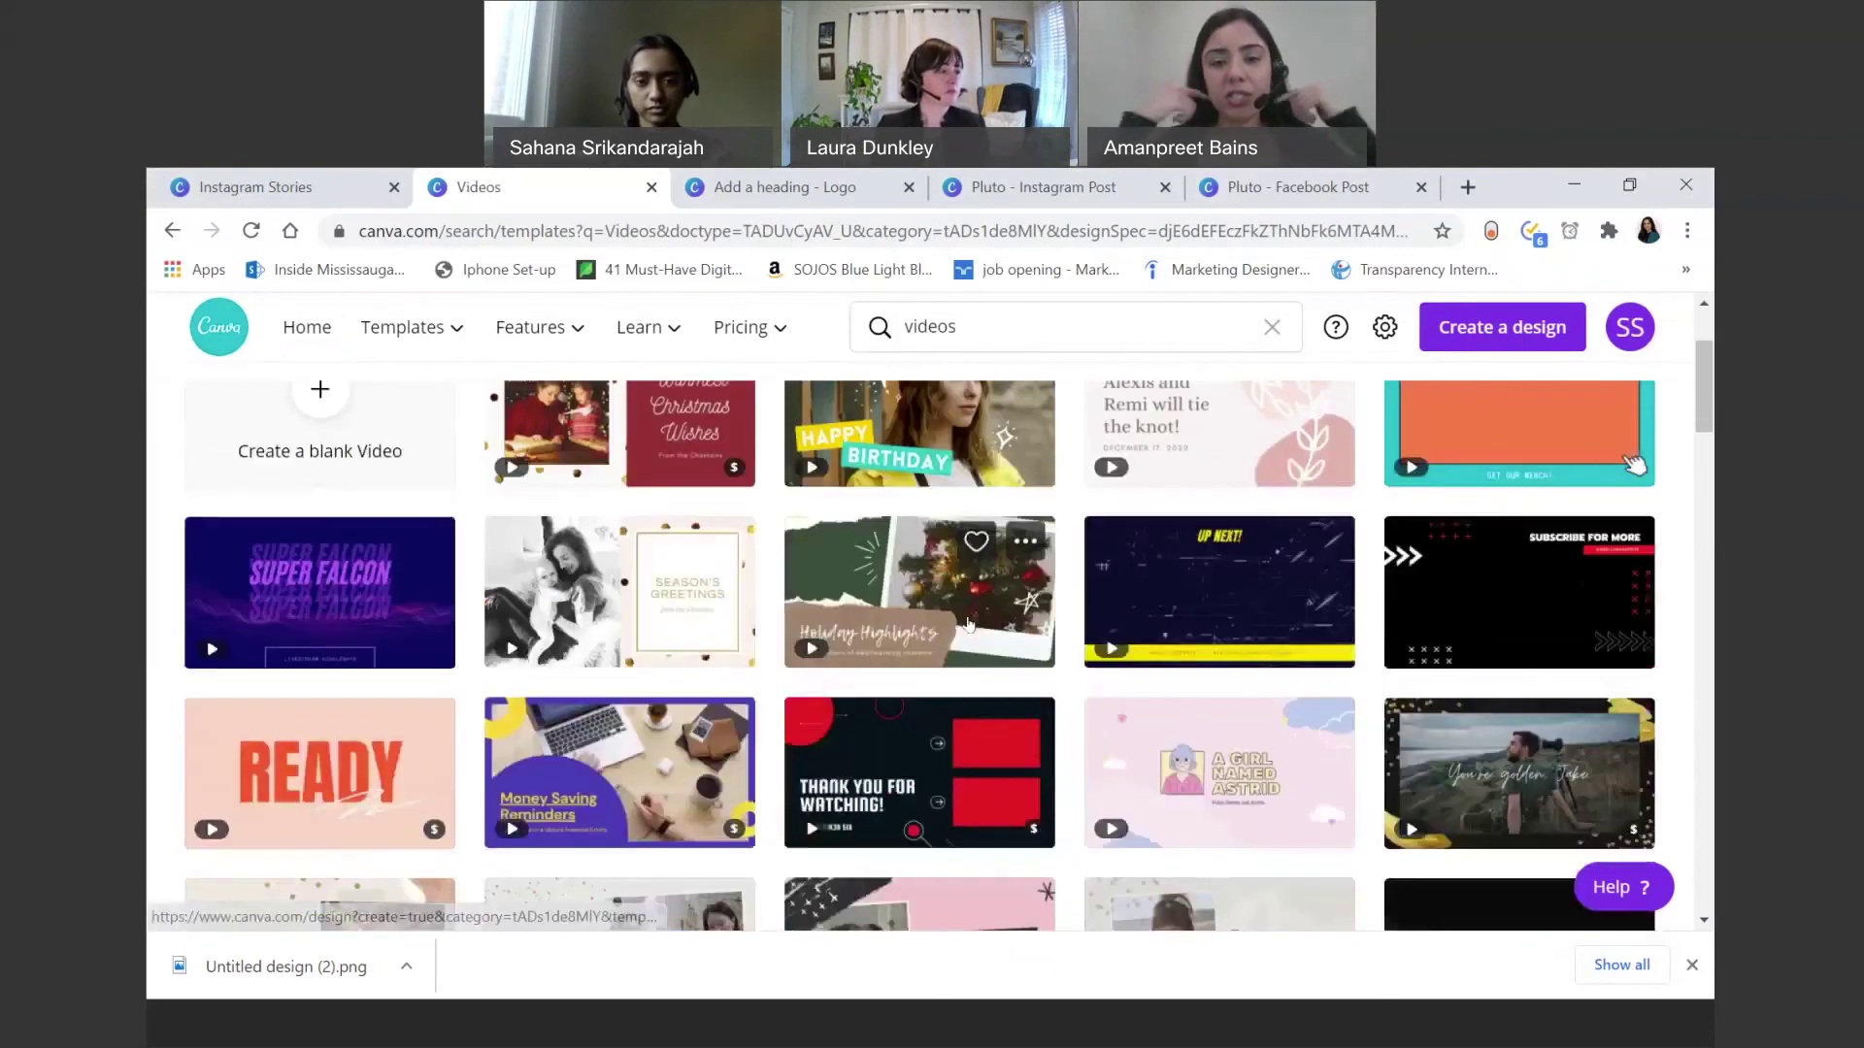
{"action": "left_click", "coordinate": [968, 623]}
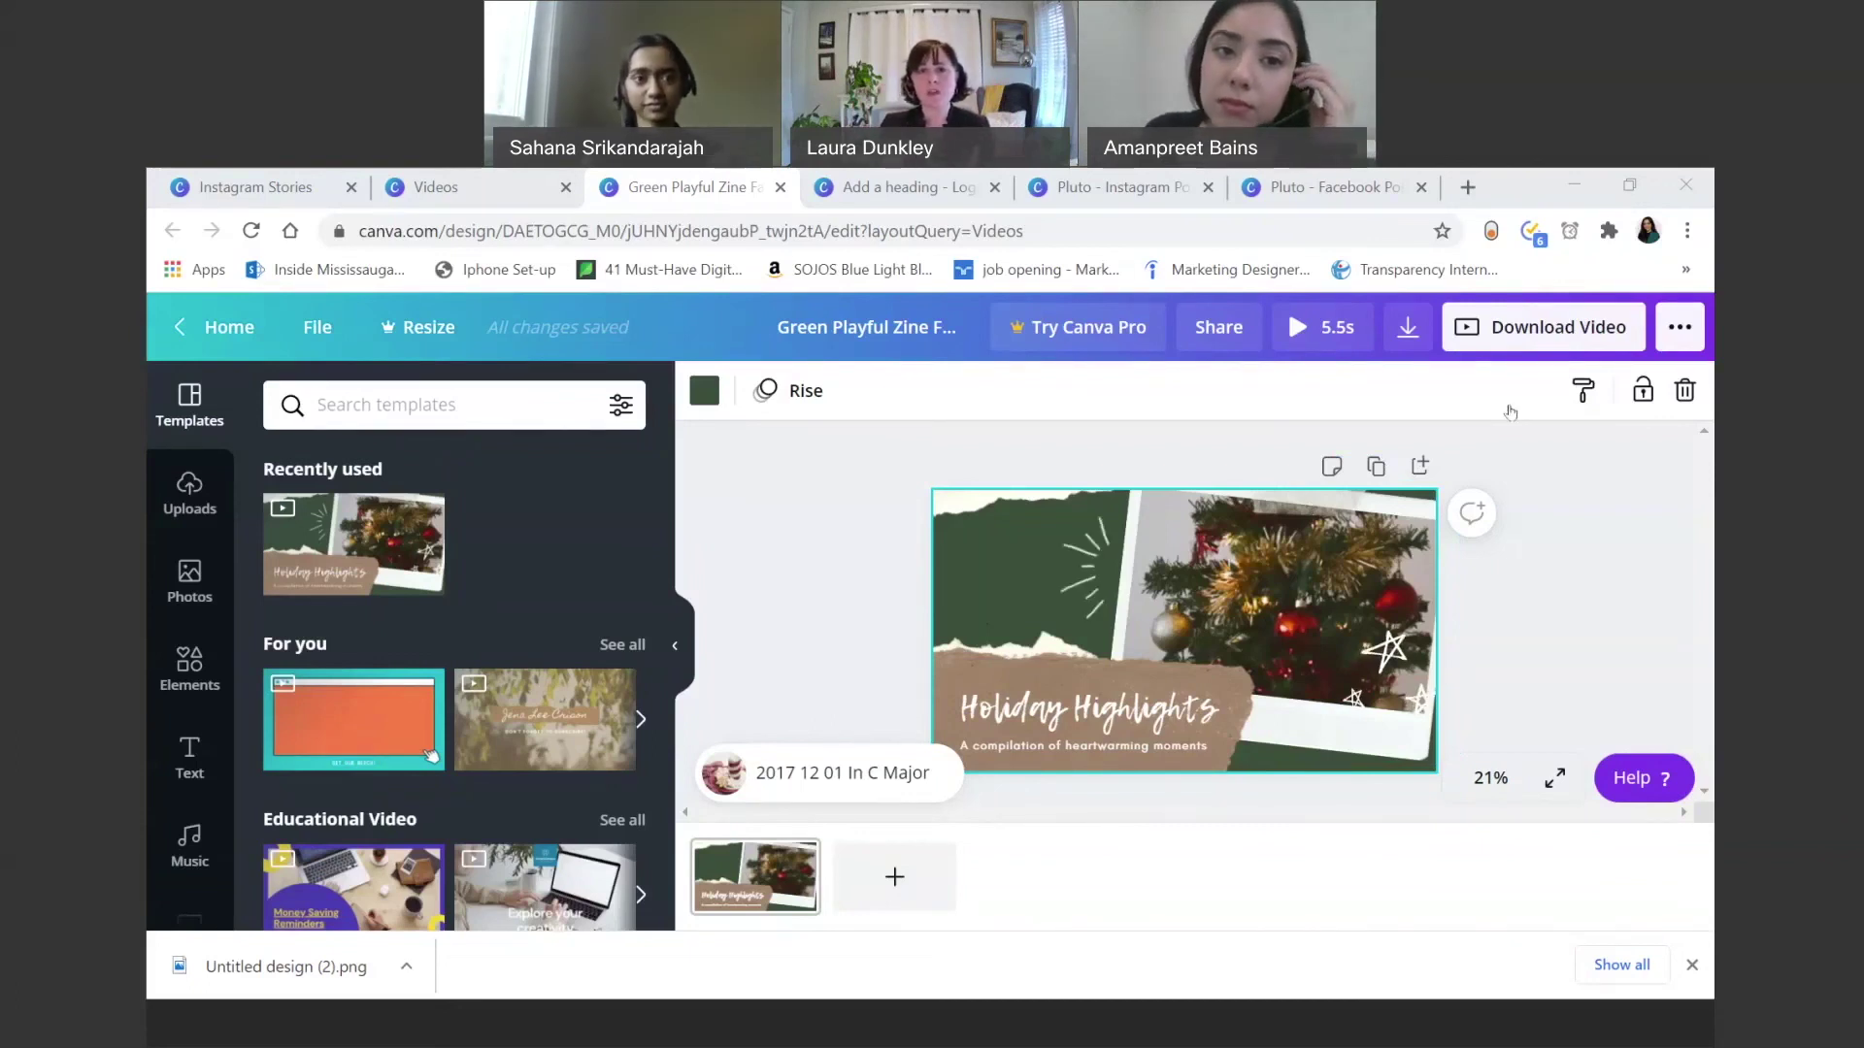
Step: Switch to the Pluto Facebook post and examine the editing options offered for its ice cream background photo
{"action": "left_click", "coordinate": [437, 186]}
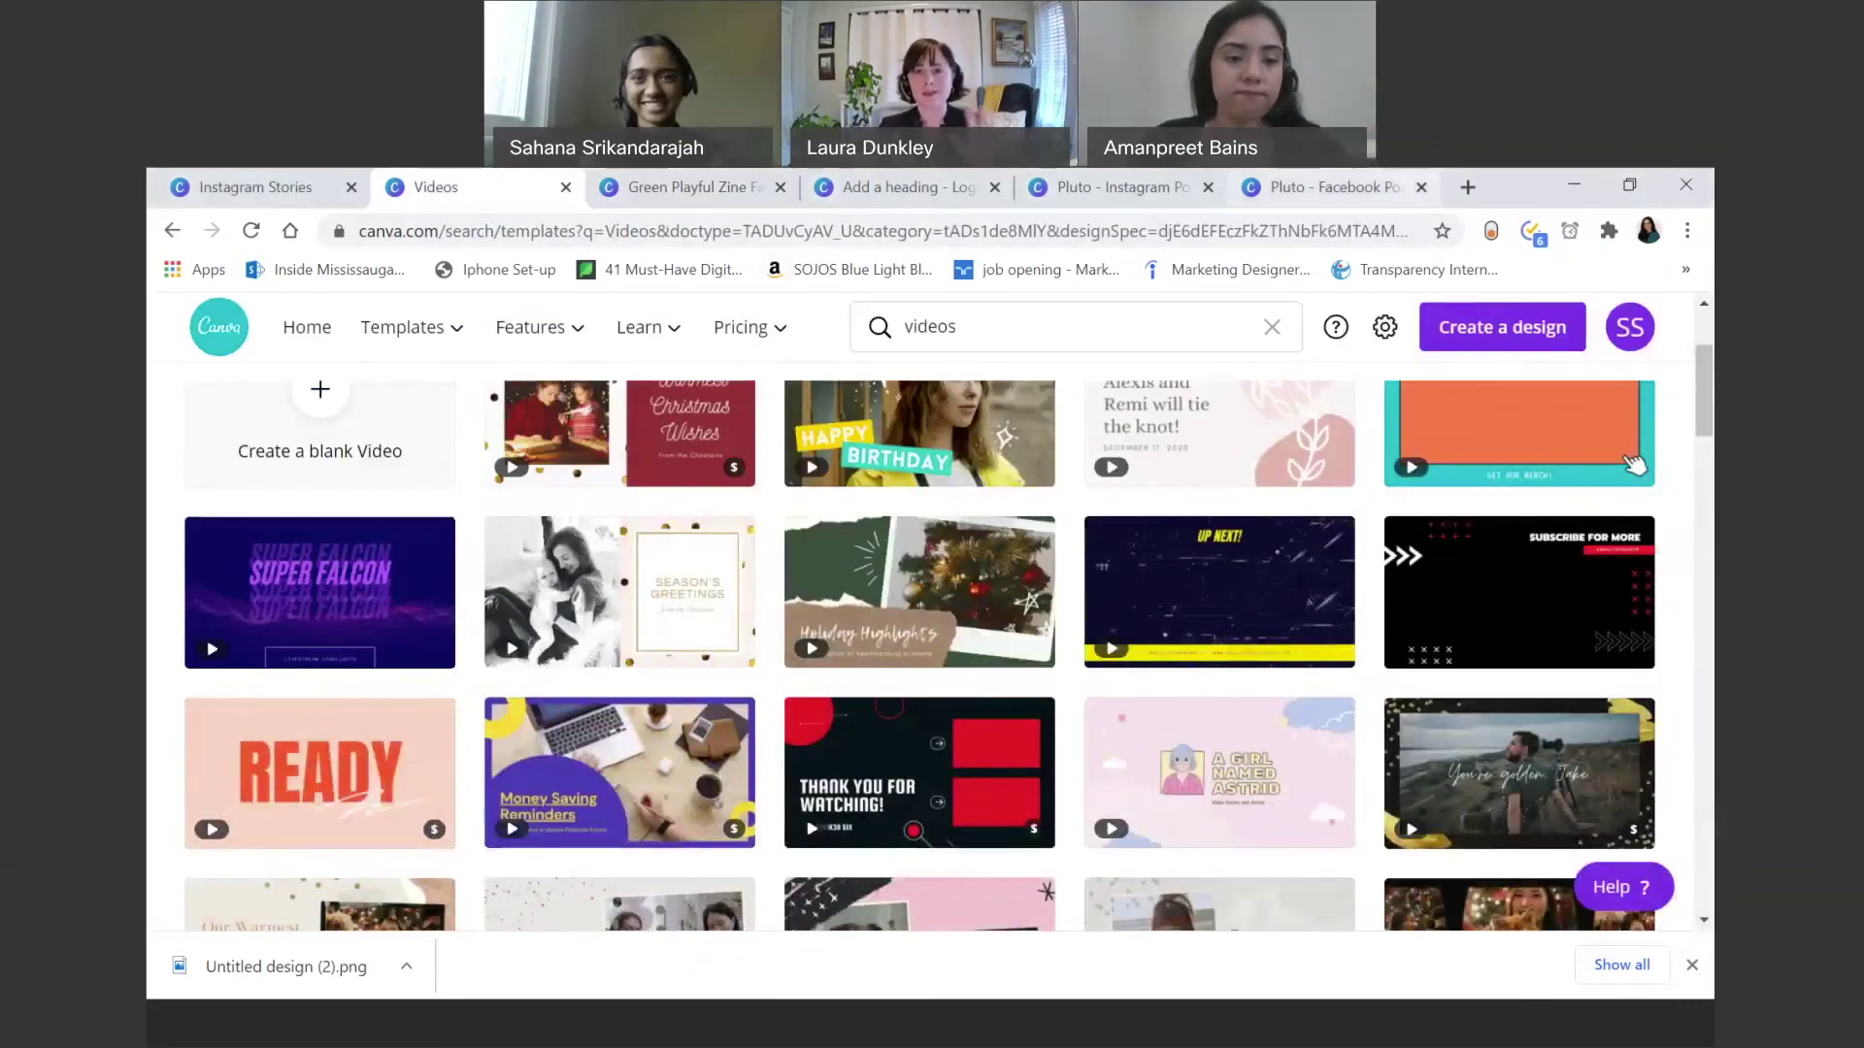
{"action": "left_click", "coordinate": [1328, 187]}
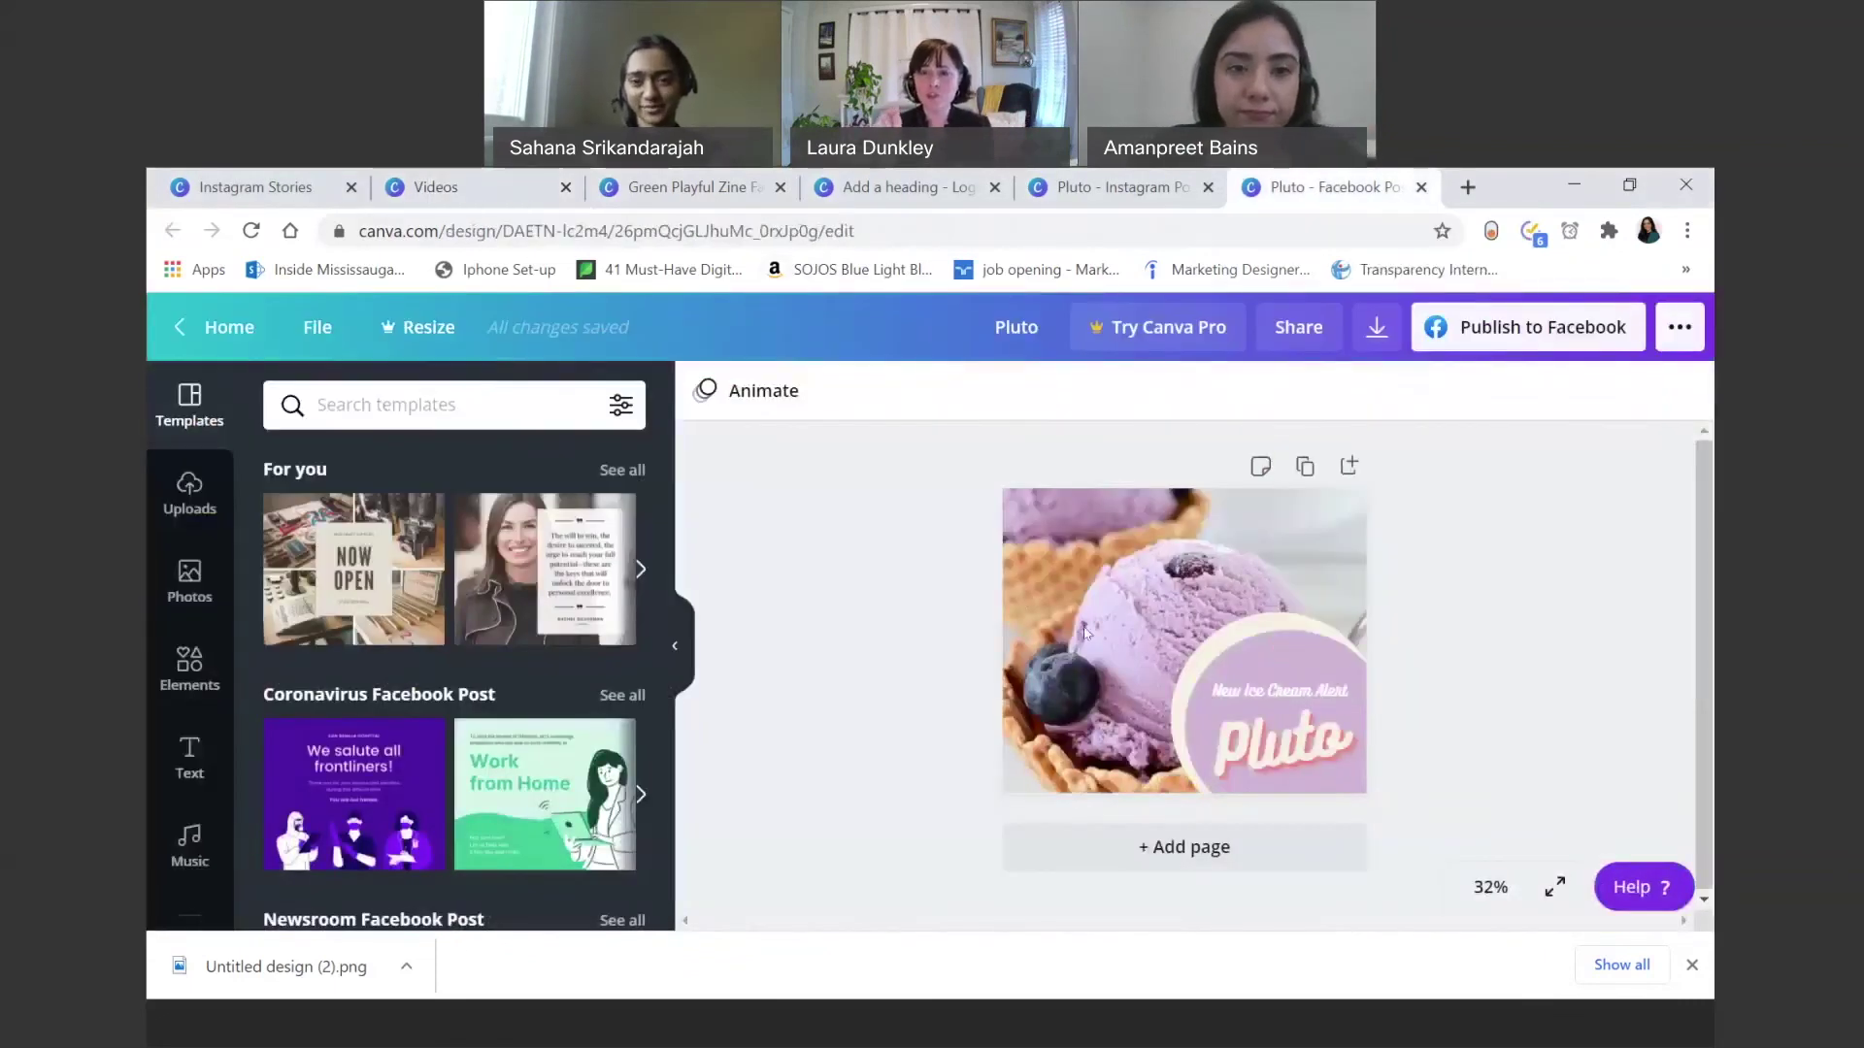
{"action": "left_click", "coordinate": [1046, 623]}
{"action": "right_click", "coordinate": [1045, 623]}
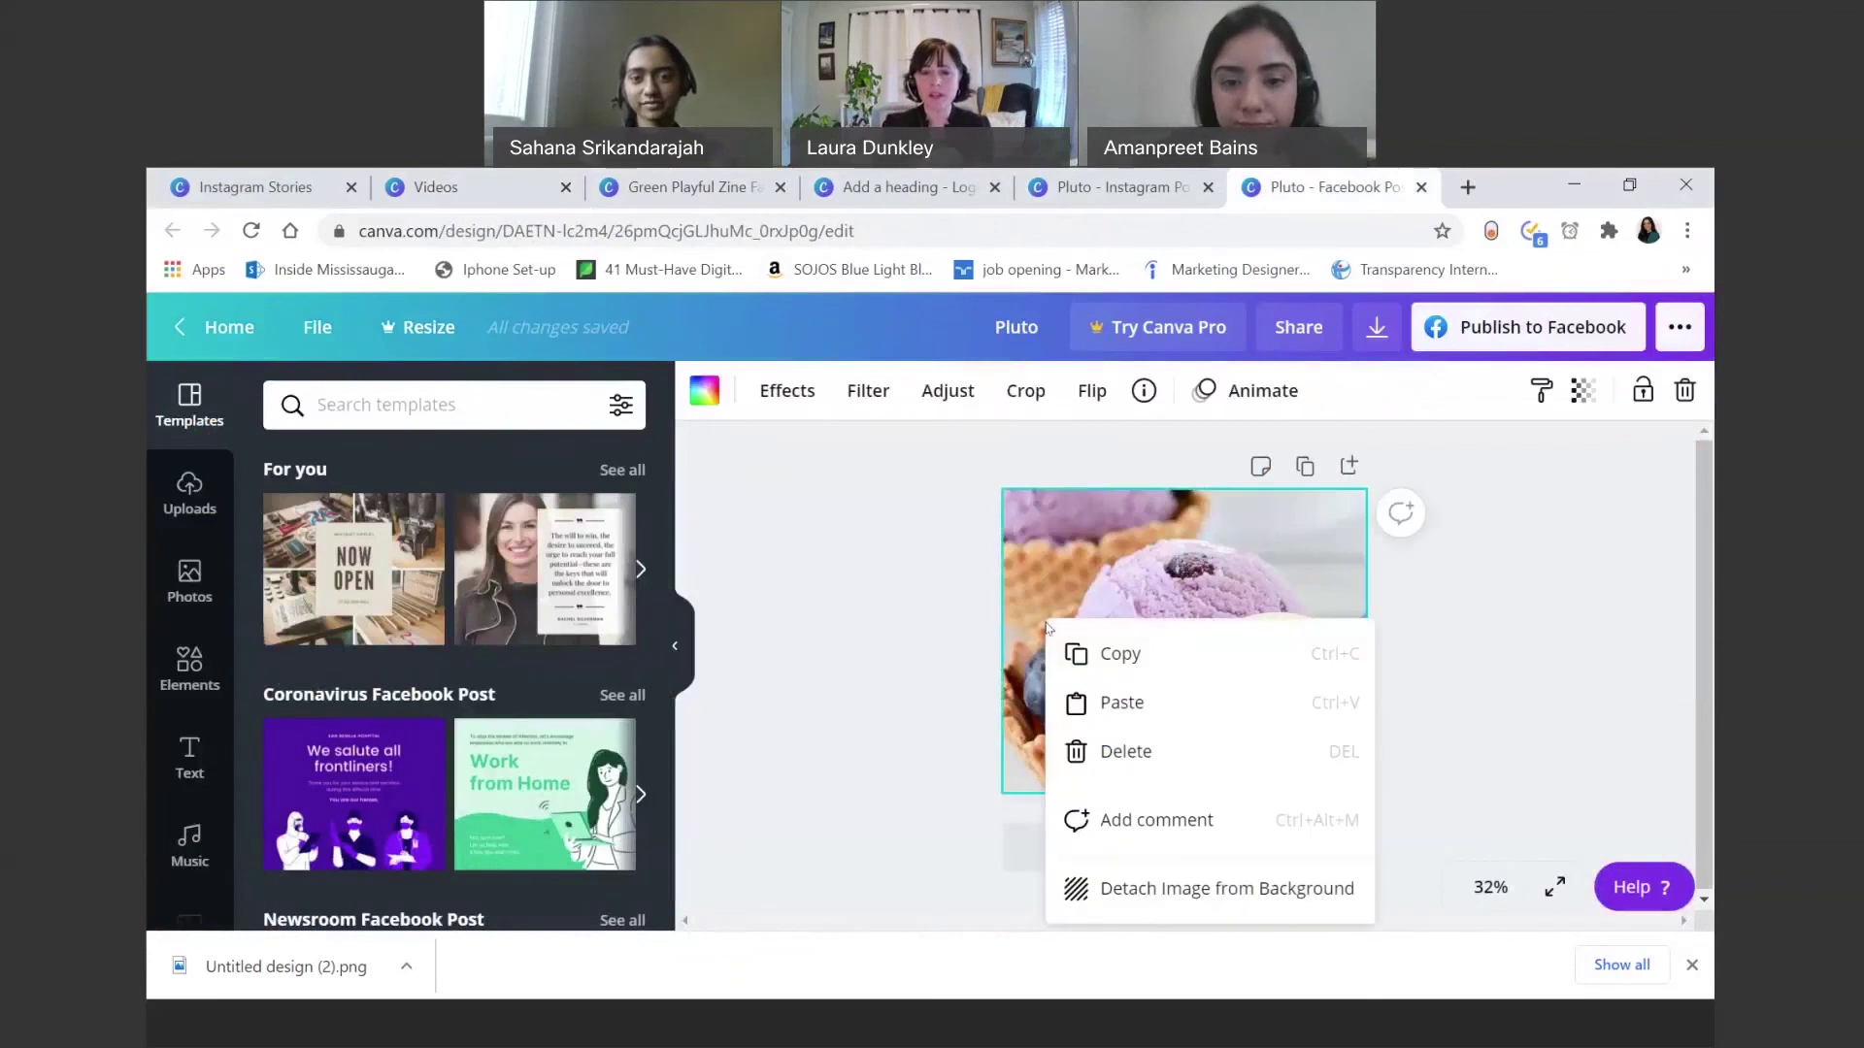
{"action": "left_click", "coordinate": [940, 579]}
{"action": "left_click", "coordinate": [939, 580]}
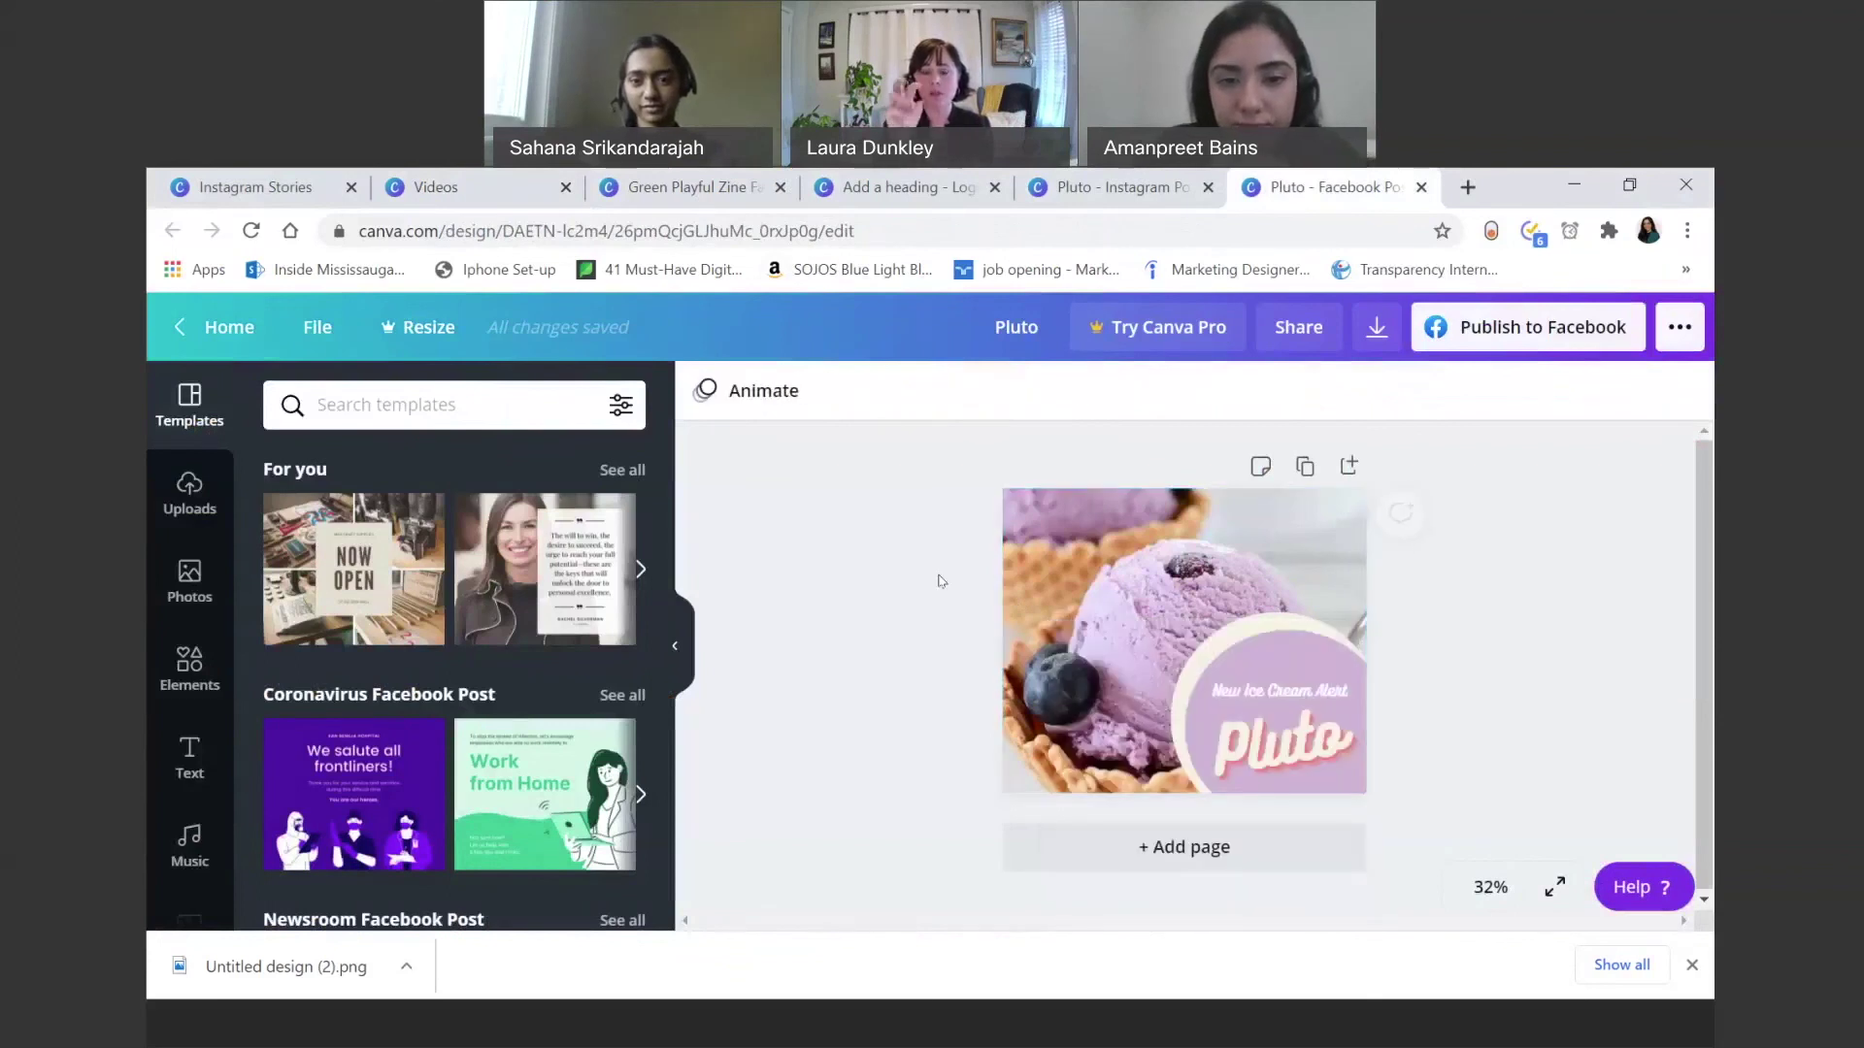
{"action": "left_click", "coordinate": [1068, 570]}
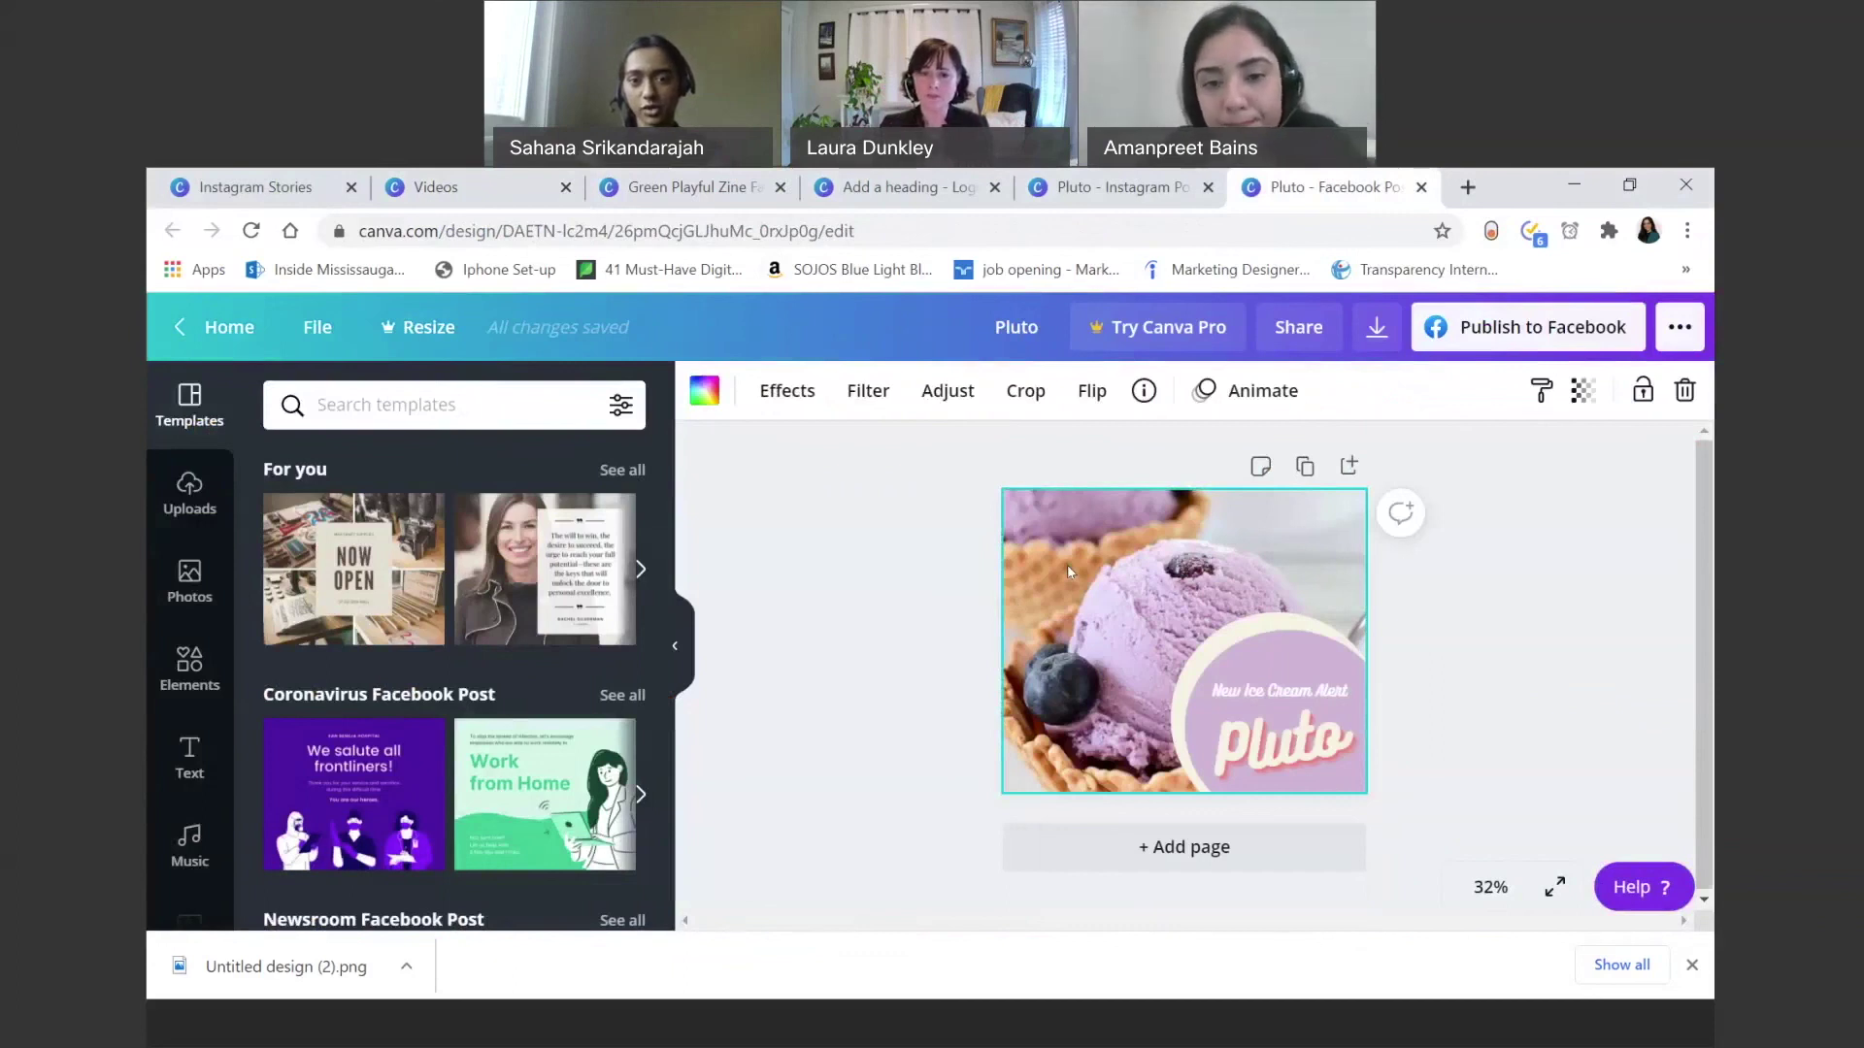
{"action": "right_click", "coordinate": [1068, 572]}
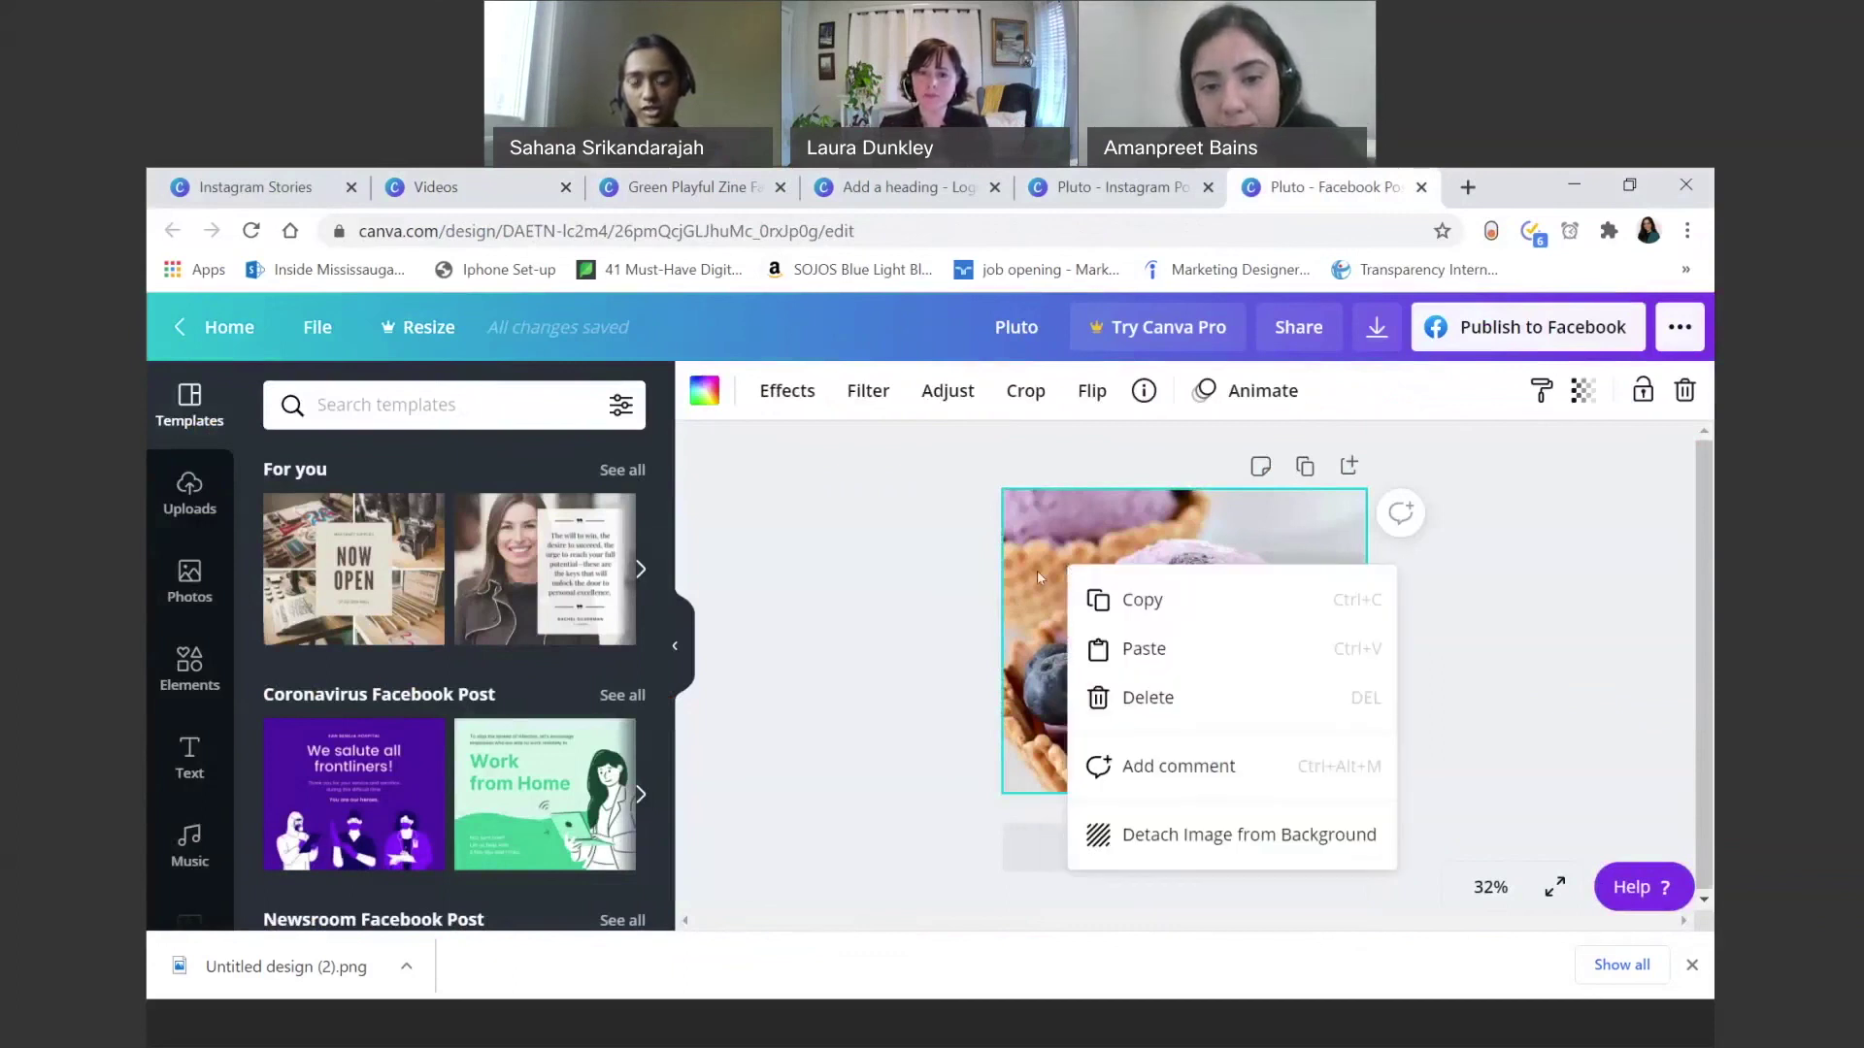
{"action": "left_click", "coordinate": [1036, 578]}
{"action": "right_click", "coordinate": [1036, 577]}
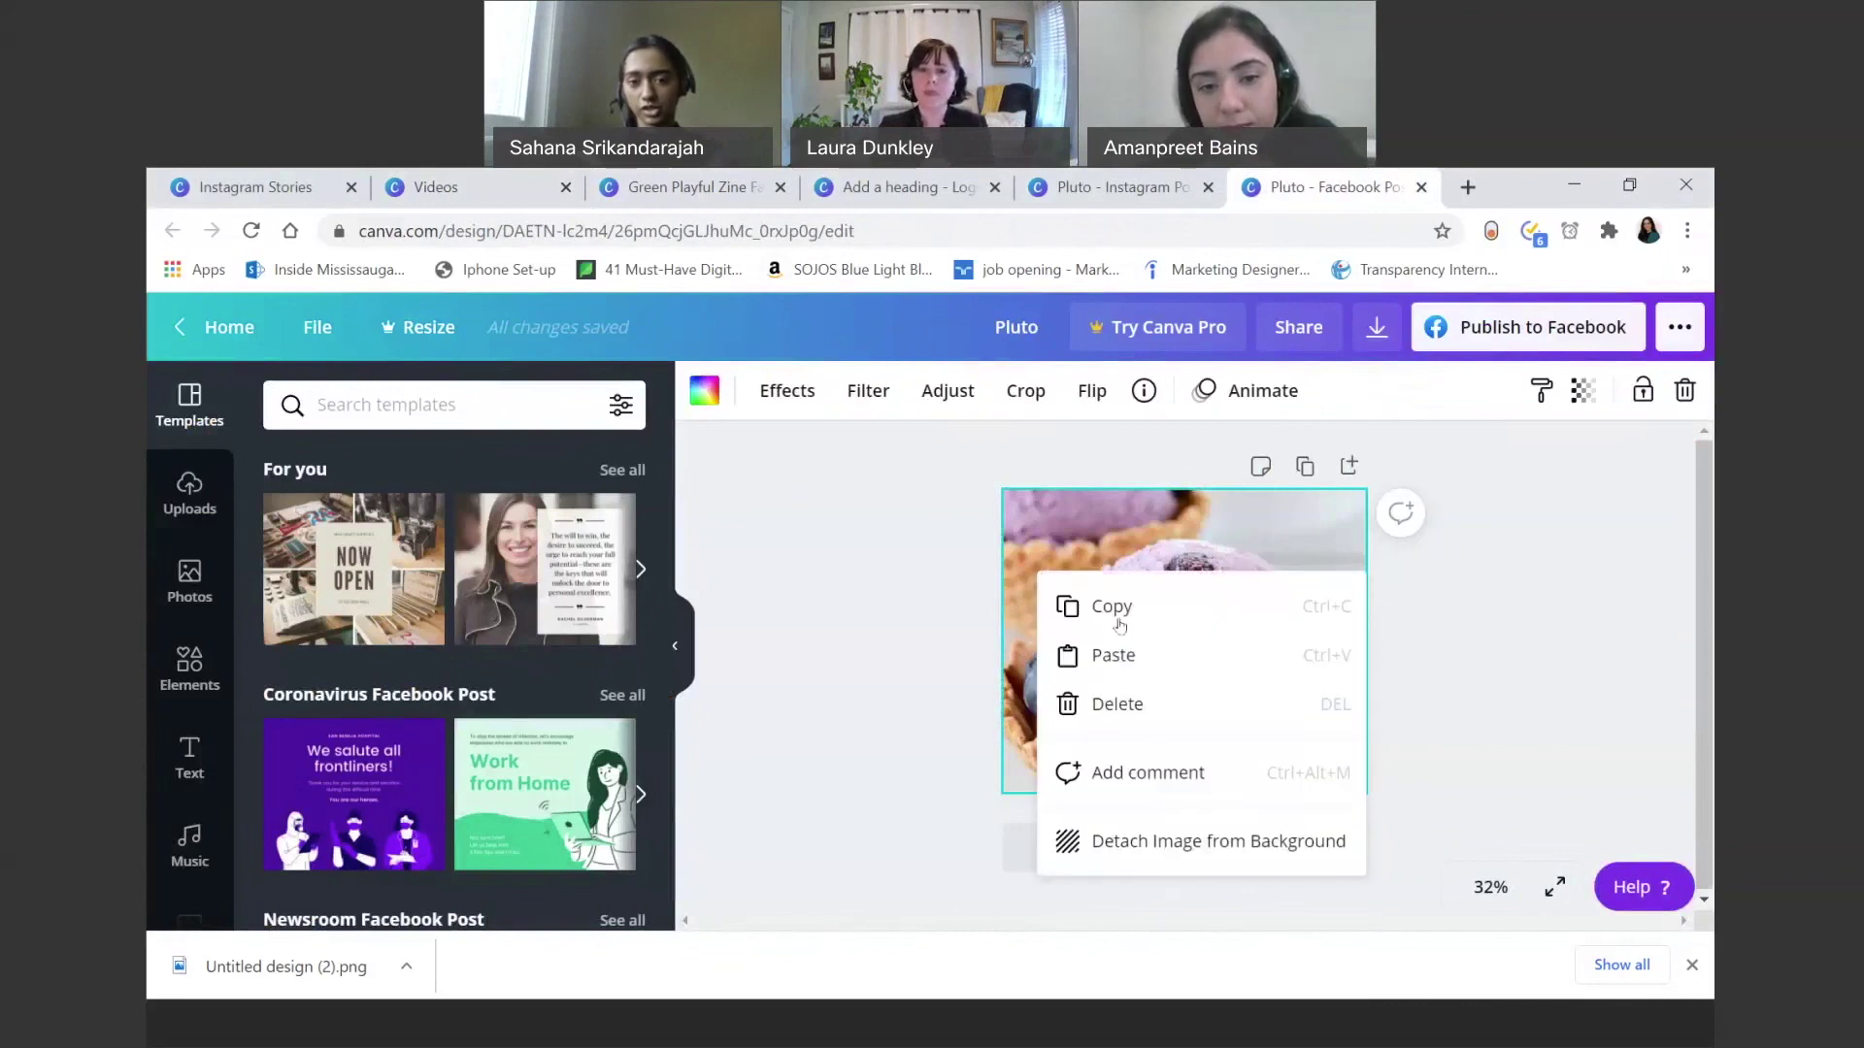
{"action": "left_click", "coordinate": [1113, 550]}
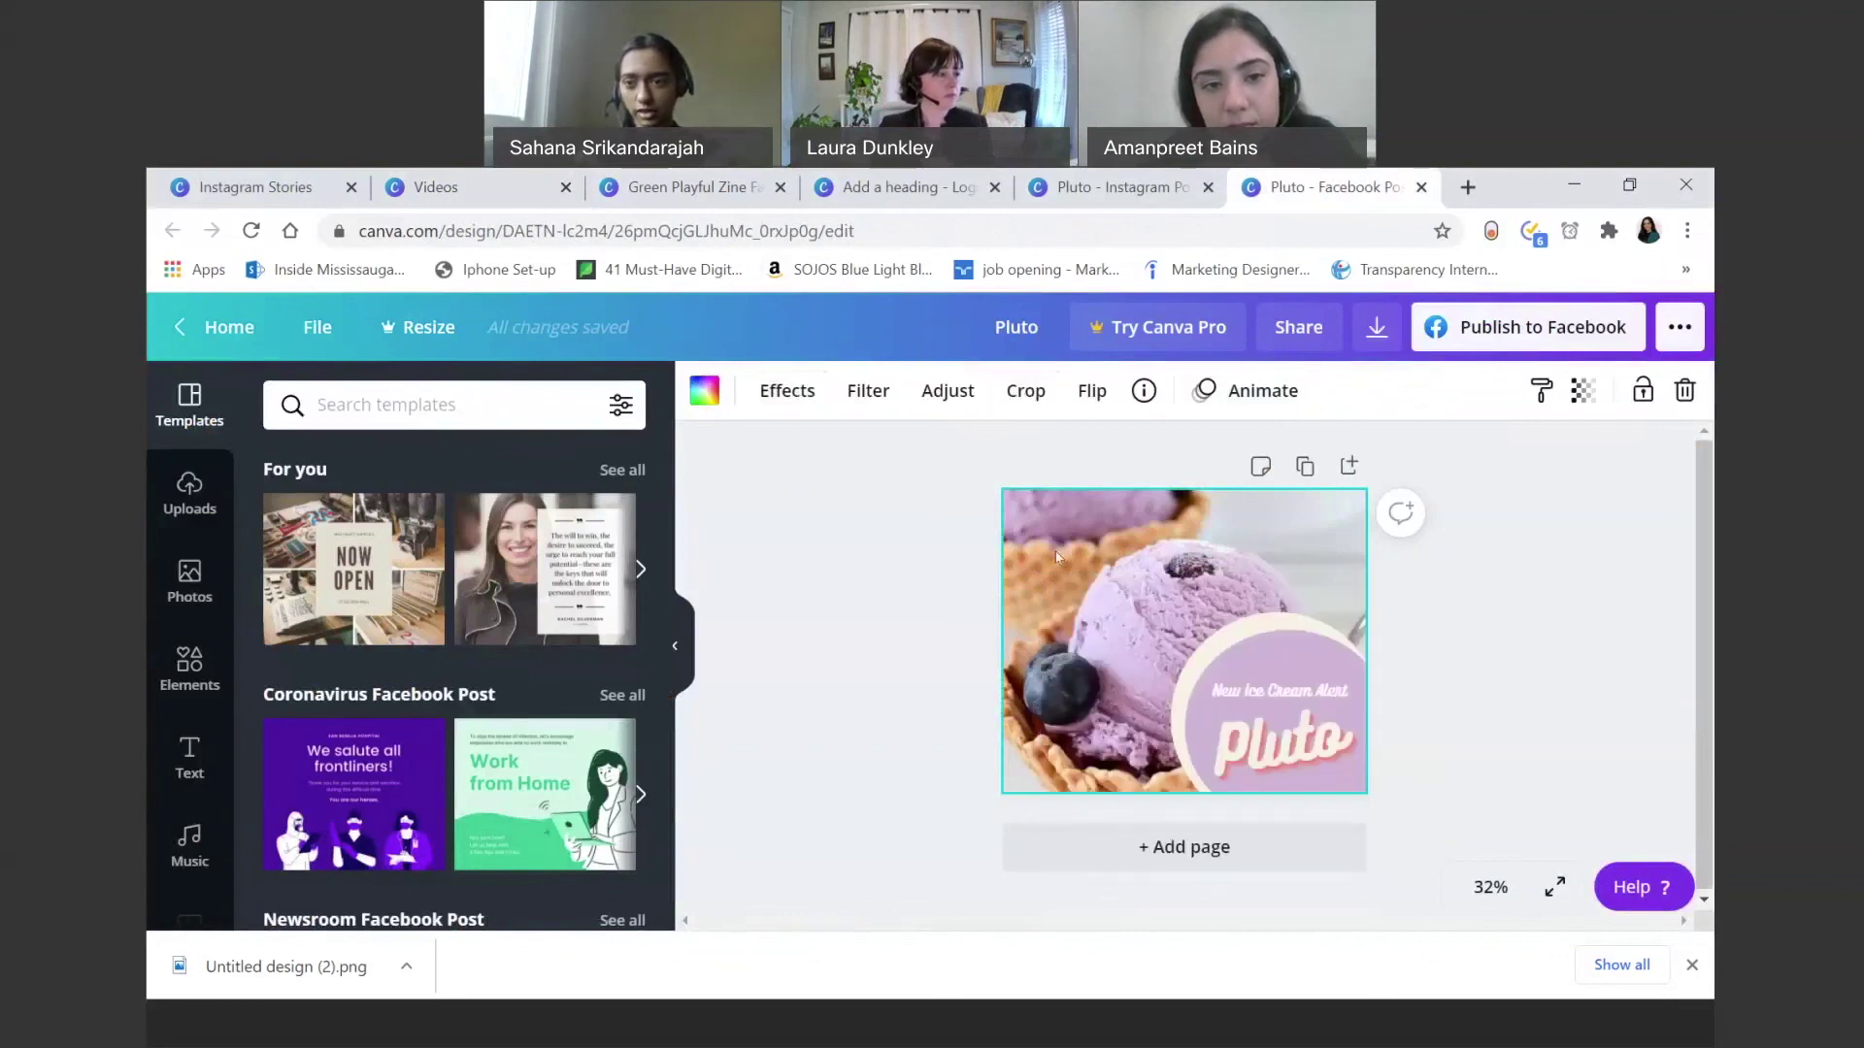
Step: Review the copy, paste and detach options of the ice cream photo again, and return to the home page
{"action": "right_click", "coordinate": [1109, 528]}
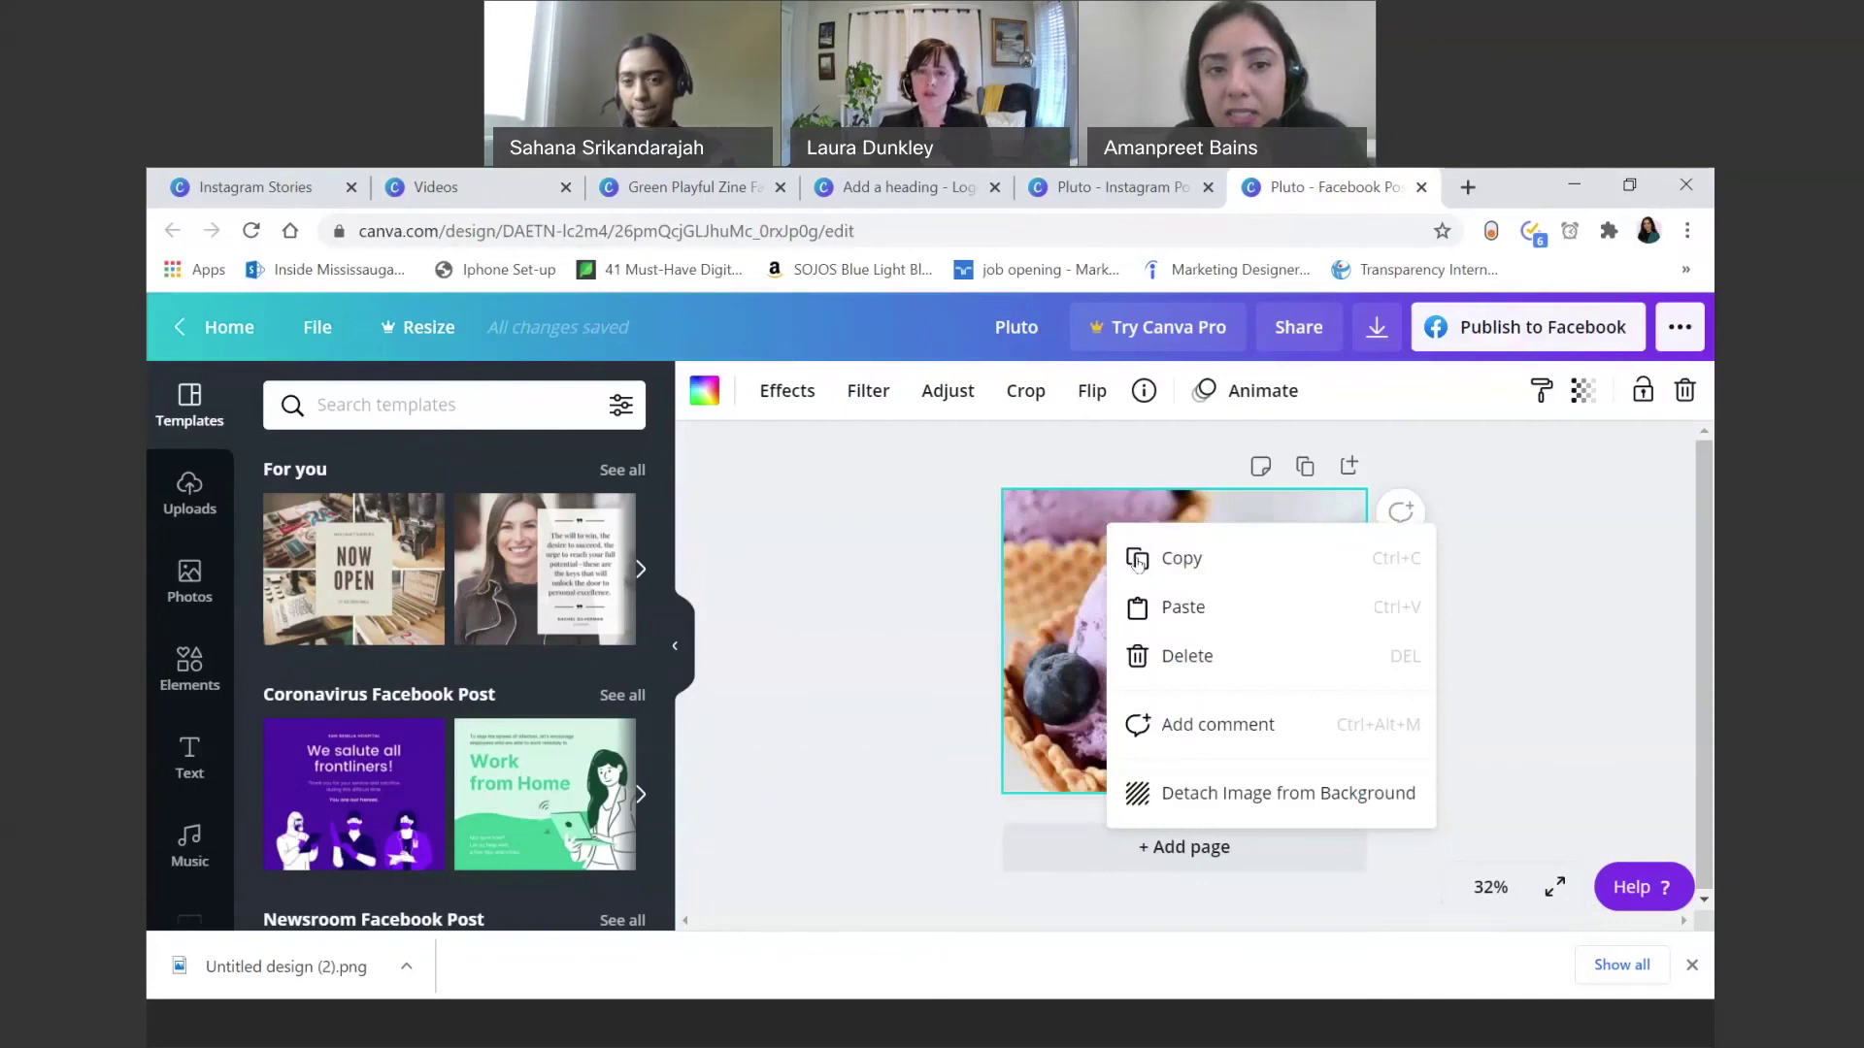
{"action": "left_click", "coordinate": [1052, 580]}
{"action": "right_click", "coordinate": [1052, 580]}
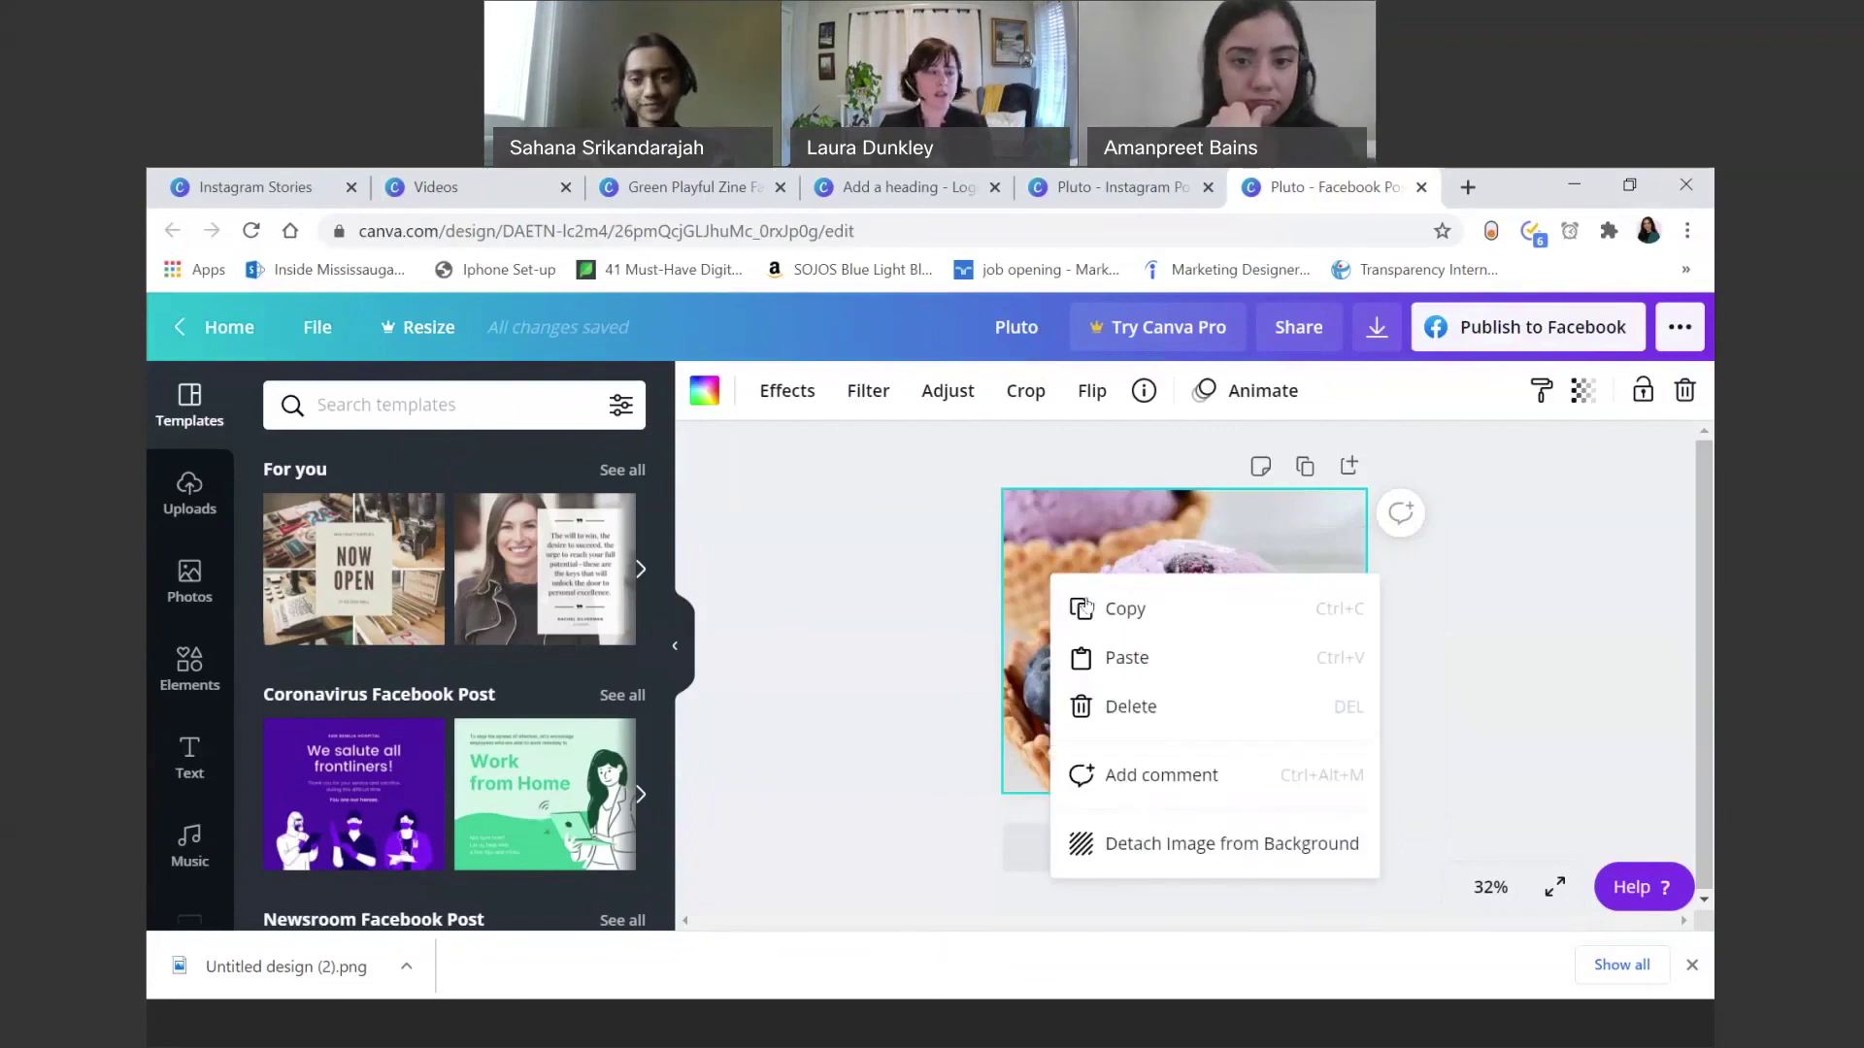
{"action": "left_click", "coordinate": [913, 617]}
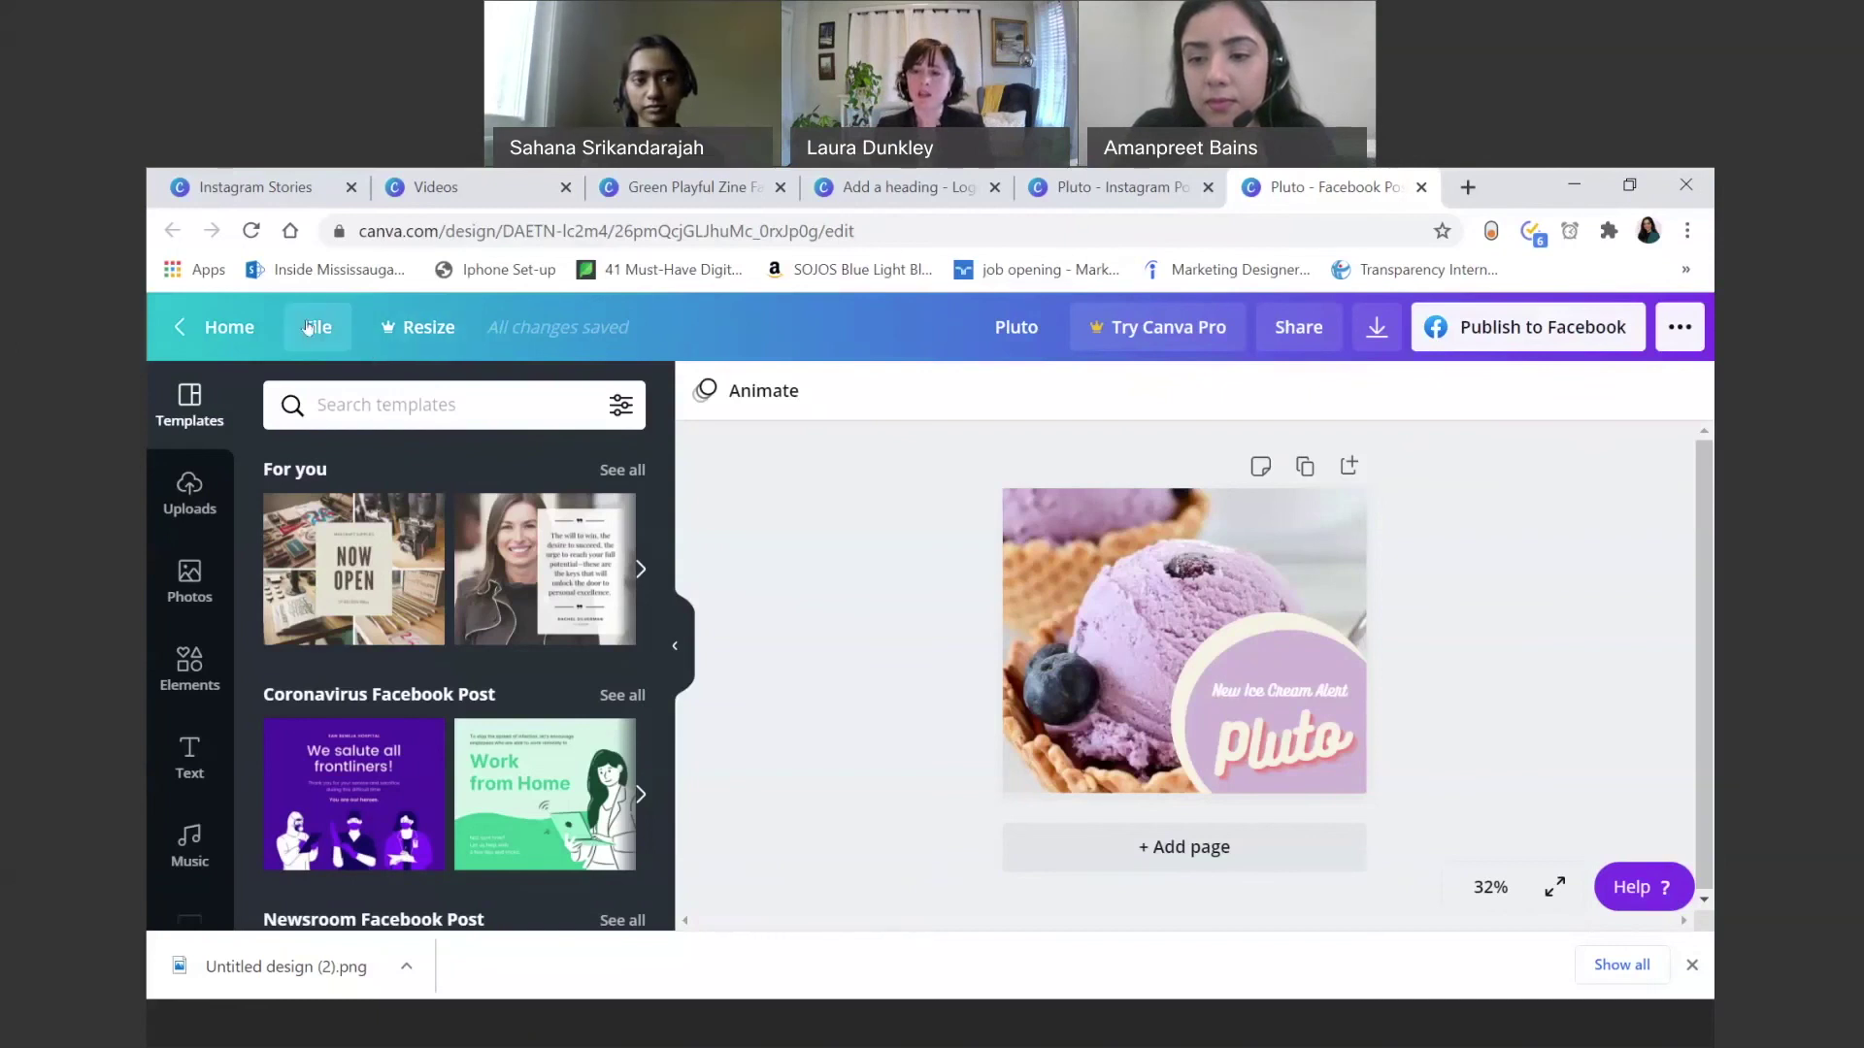
{"action": "left_click", "coordinate": [230, 330]}
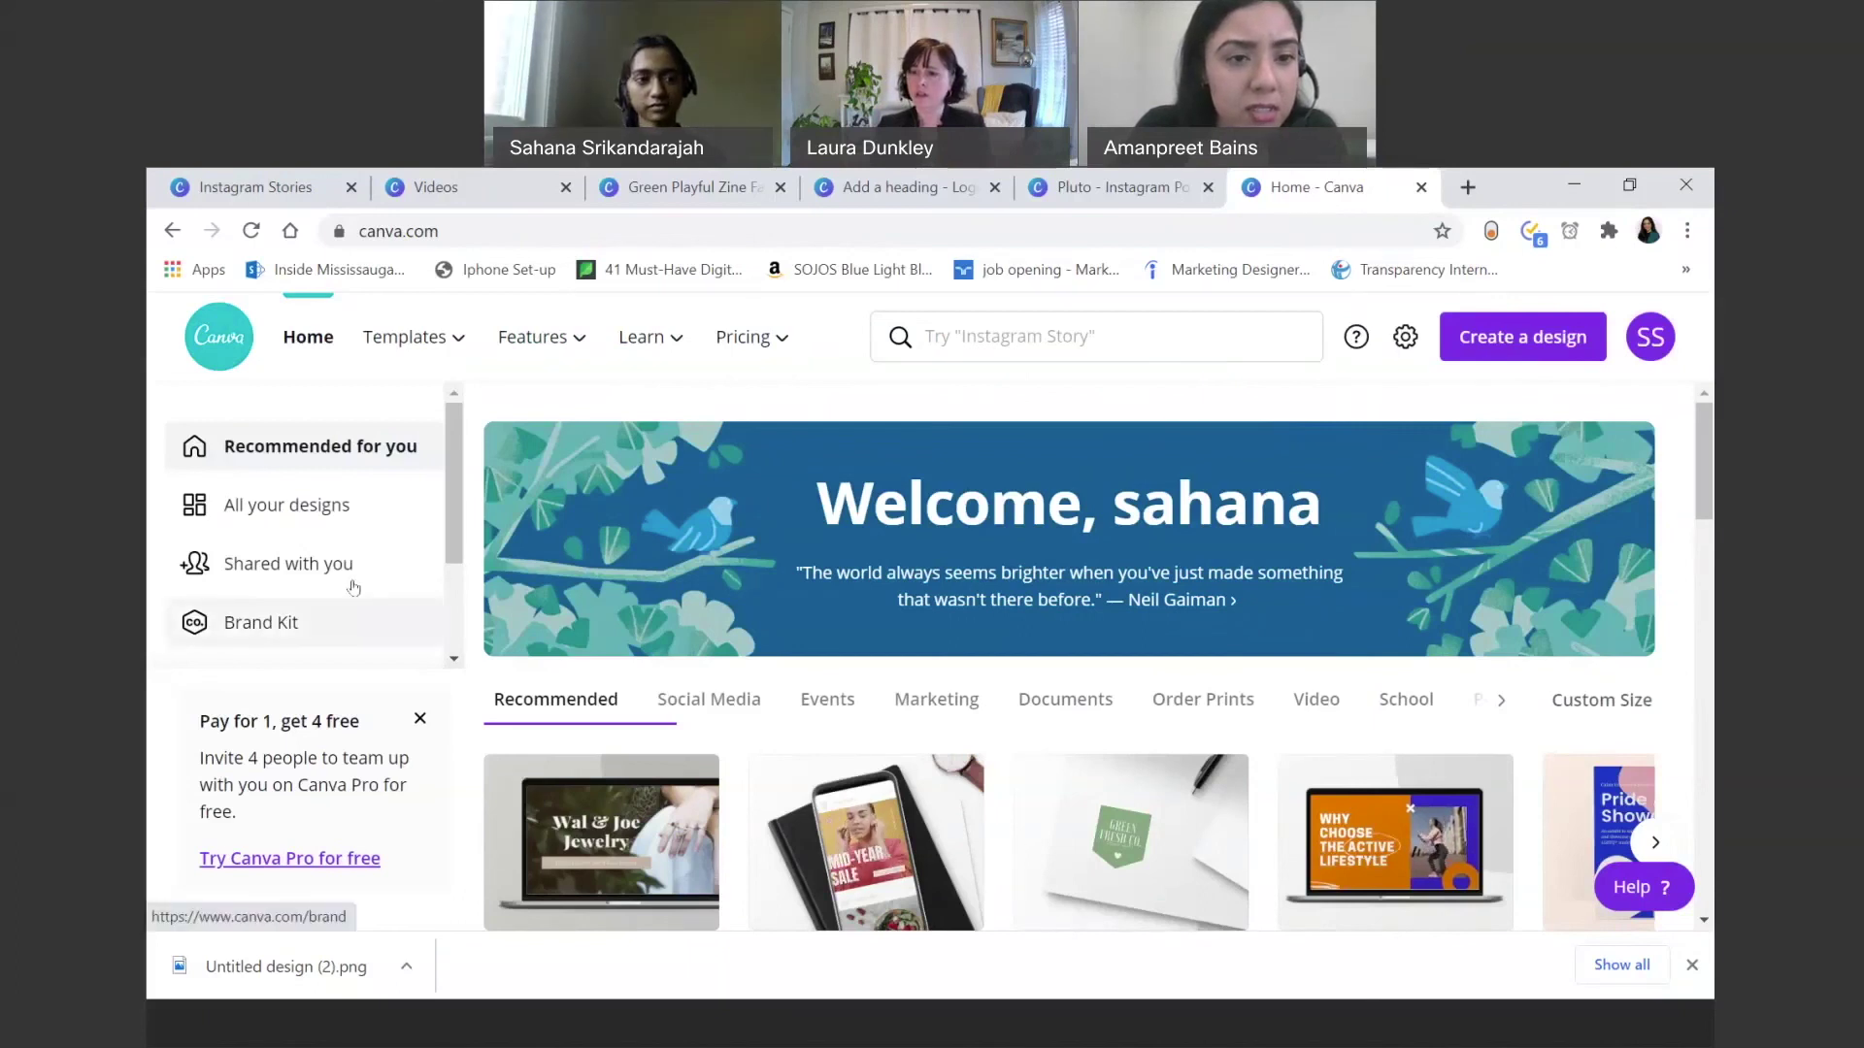
{"action": "mouse_move", "coordinate": [563, 339]}
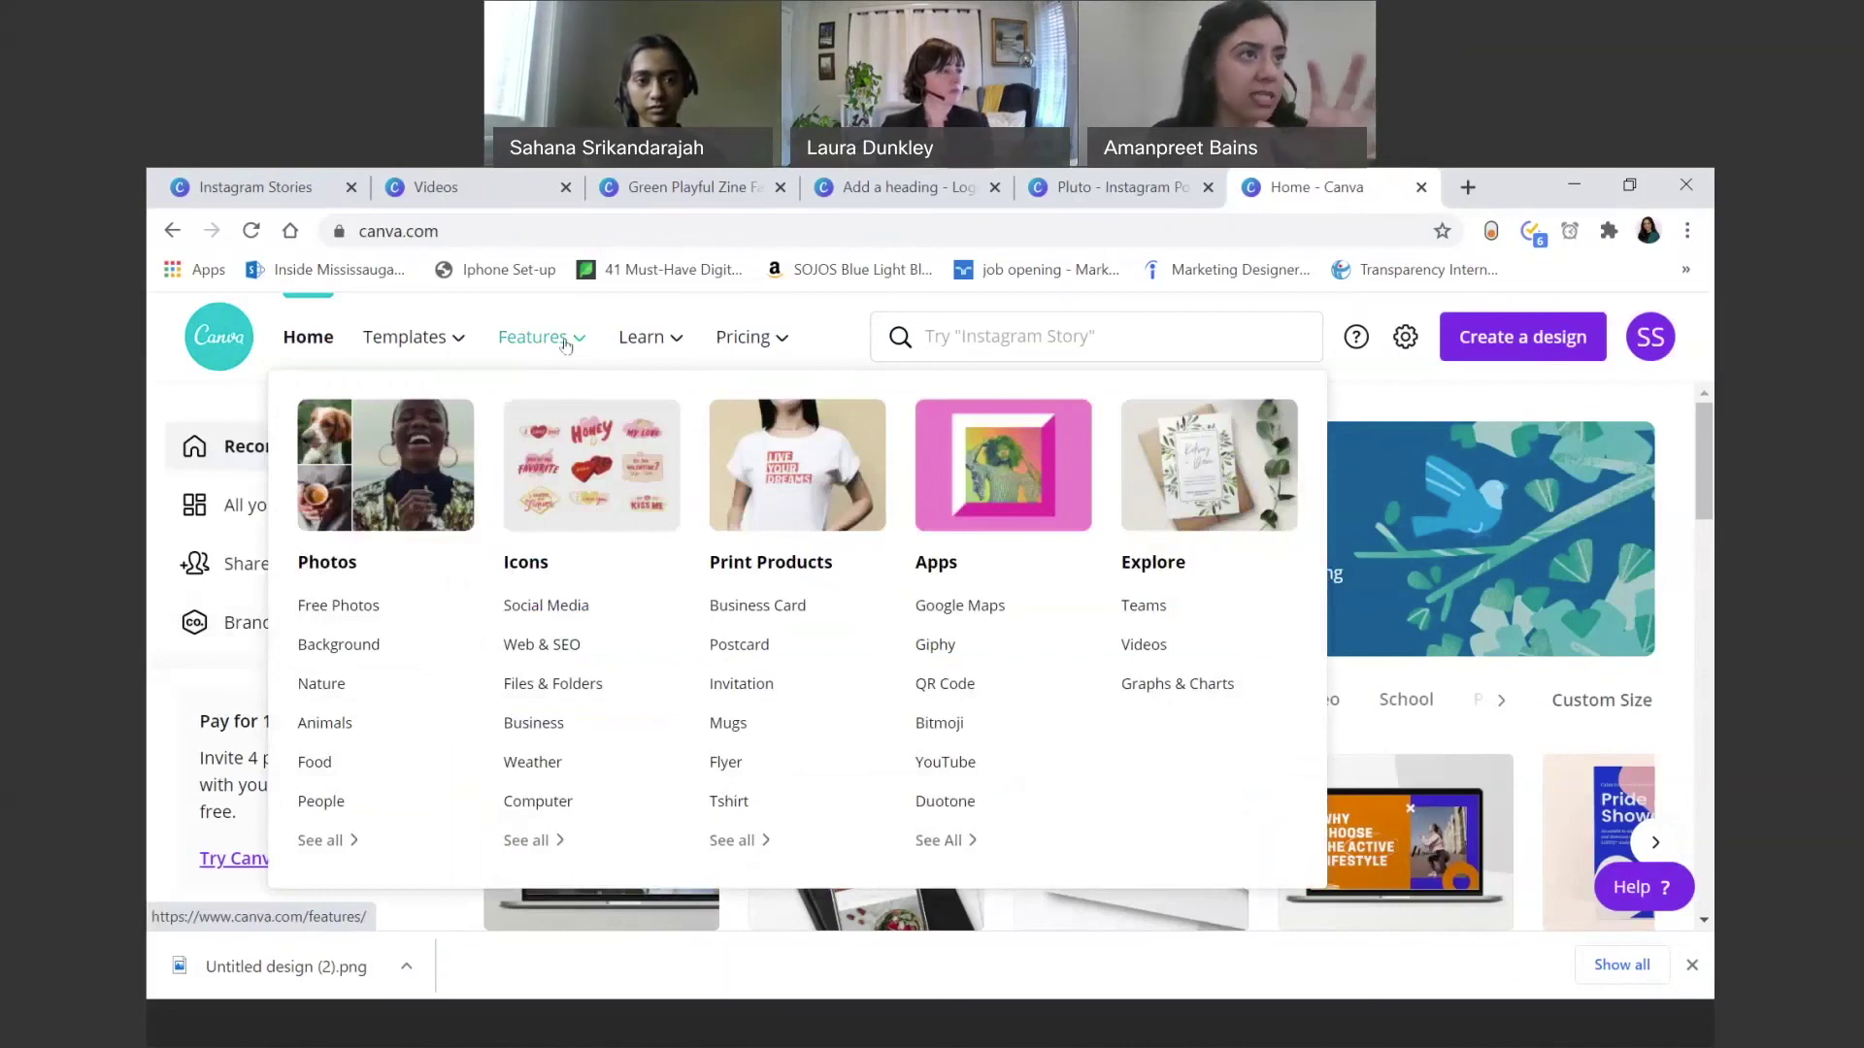
{"action": "mouse_move", "coordinate": [642, 342]}
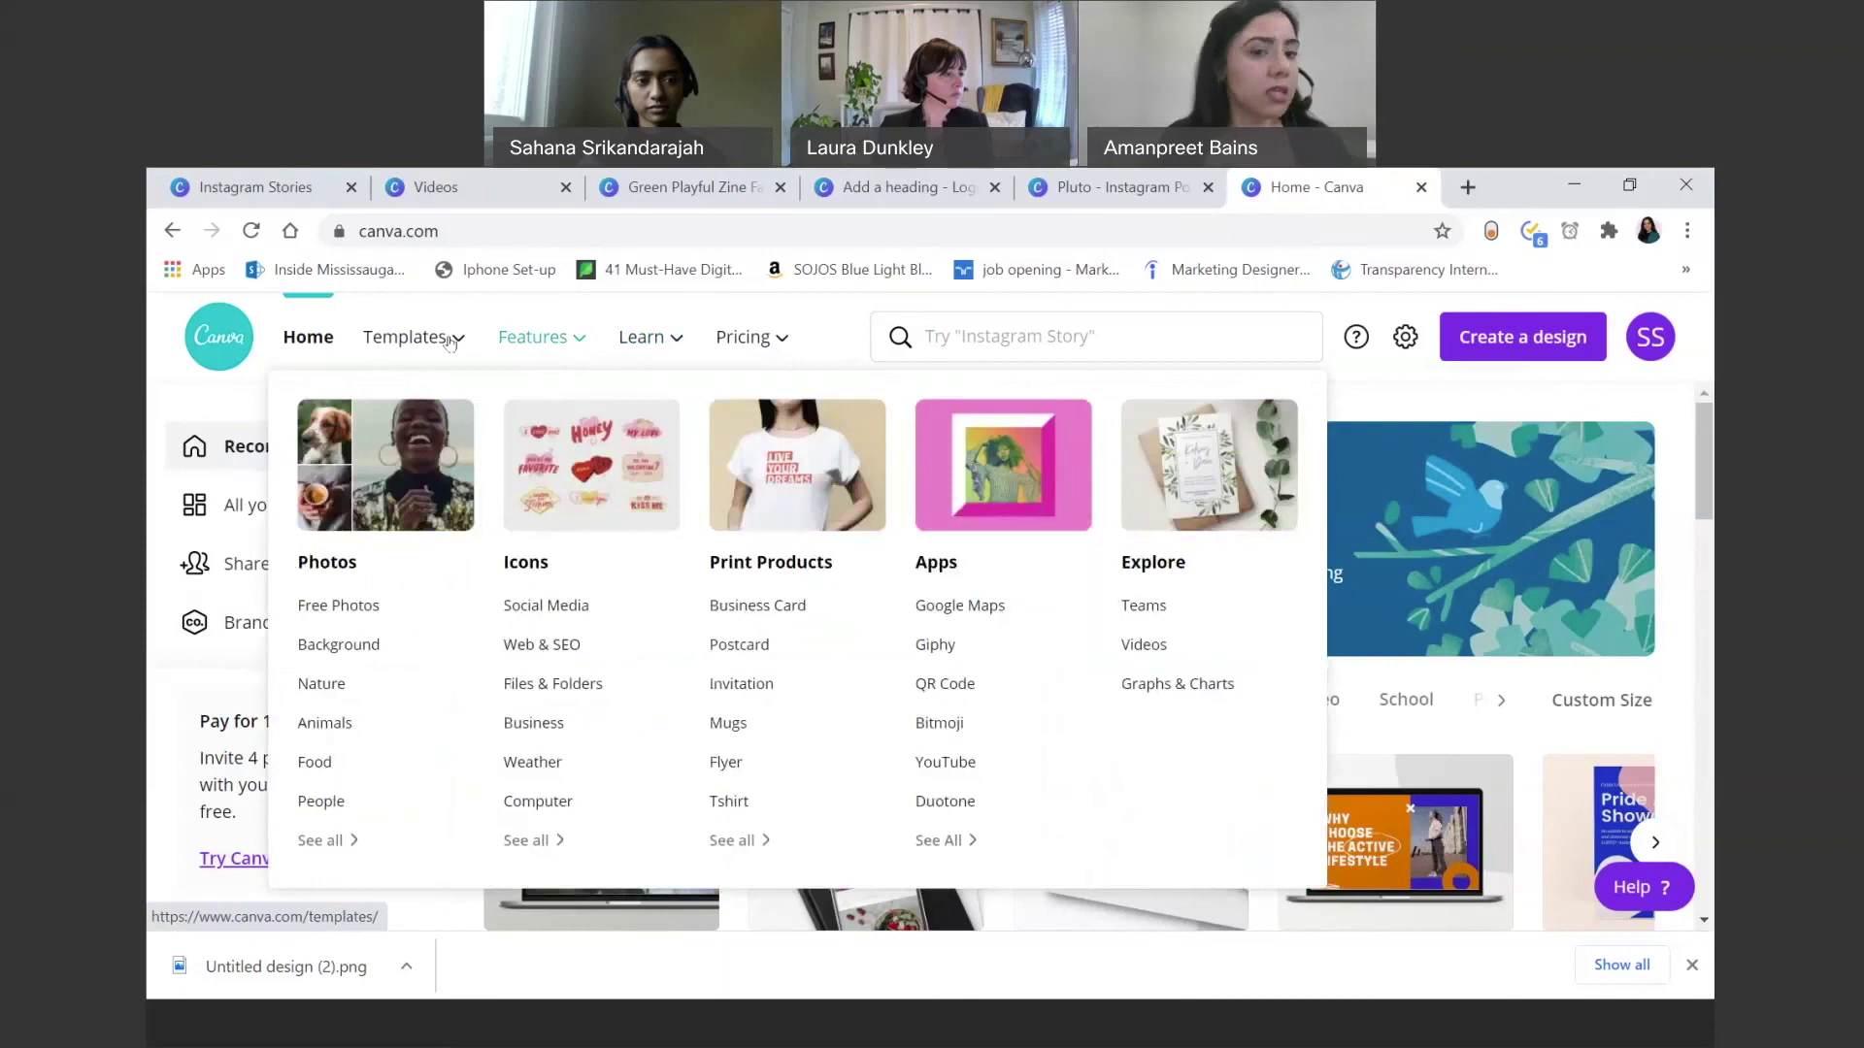
{"action": "mouse_move", "coordinate": [449, 341]}
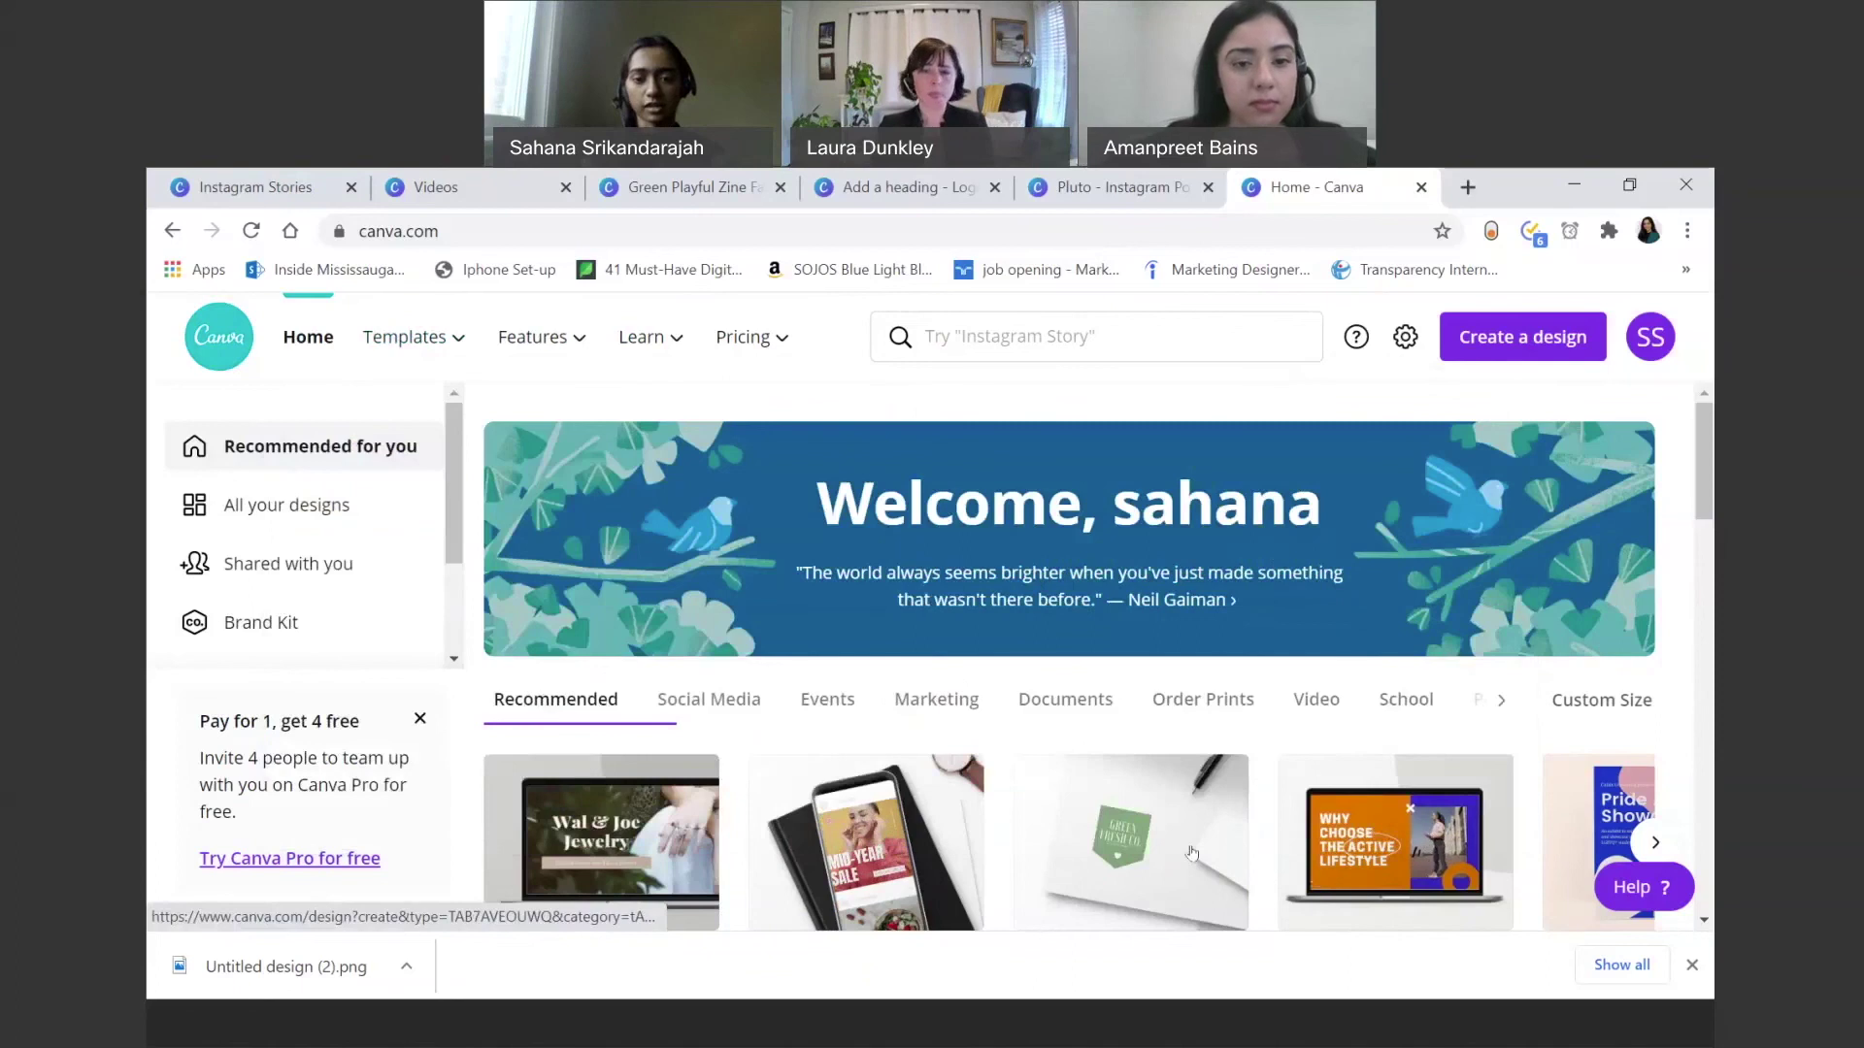
Step: Create a new blank Logo design from the recommended designs and add a default heading to its page
{"action": "left_click", "coordinate": [1192, 853]}
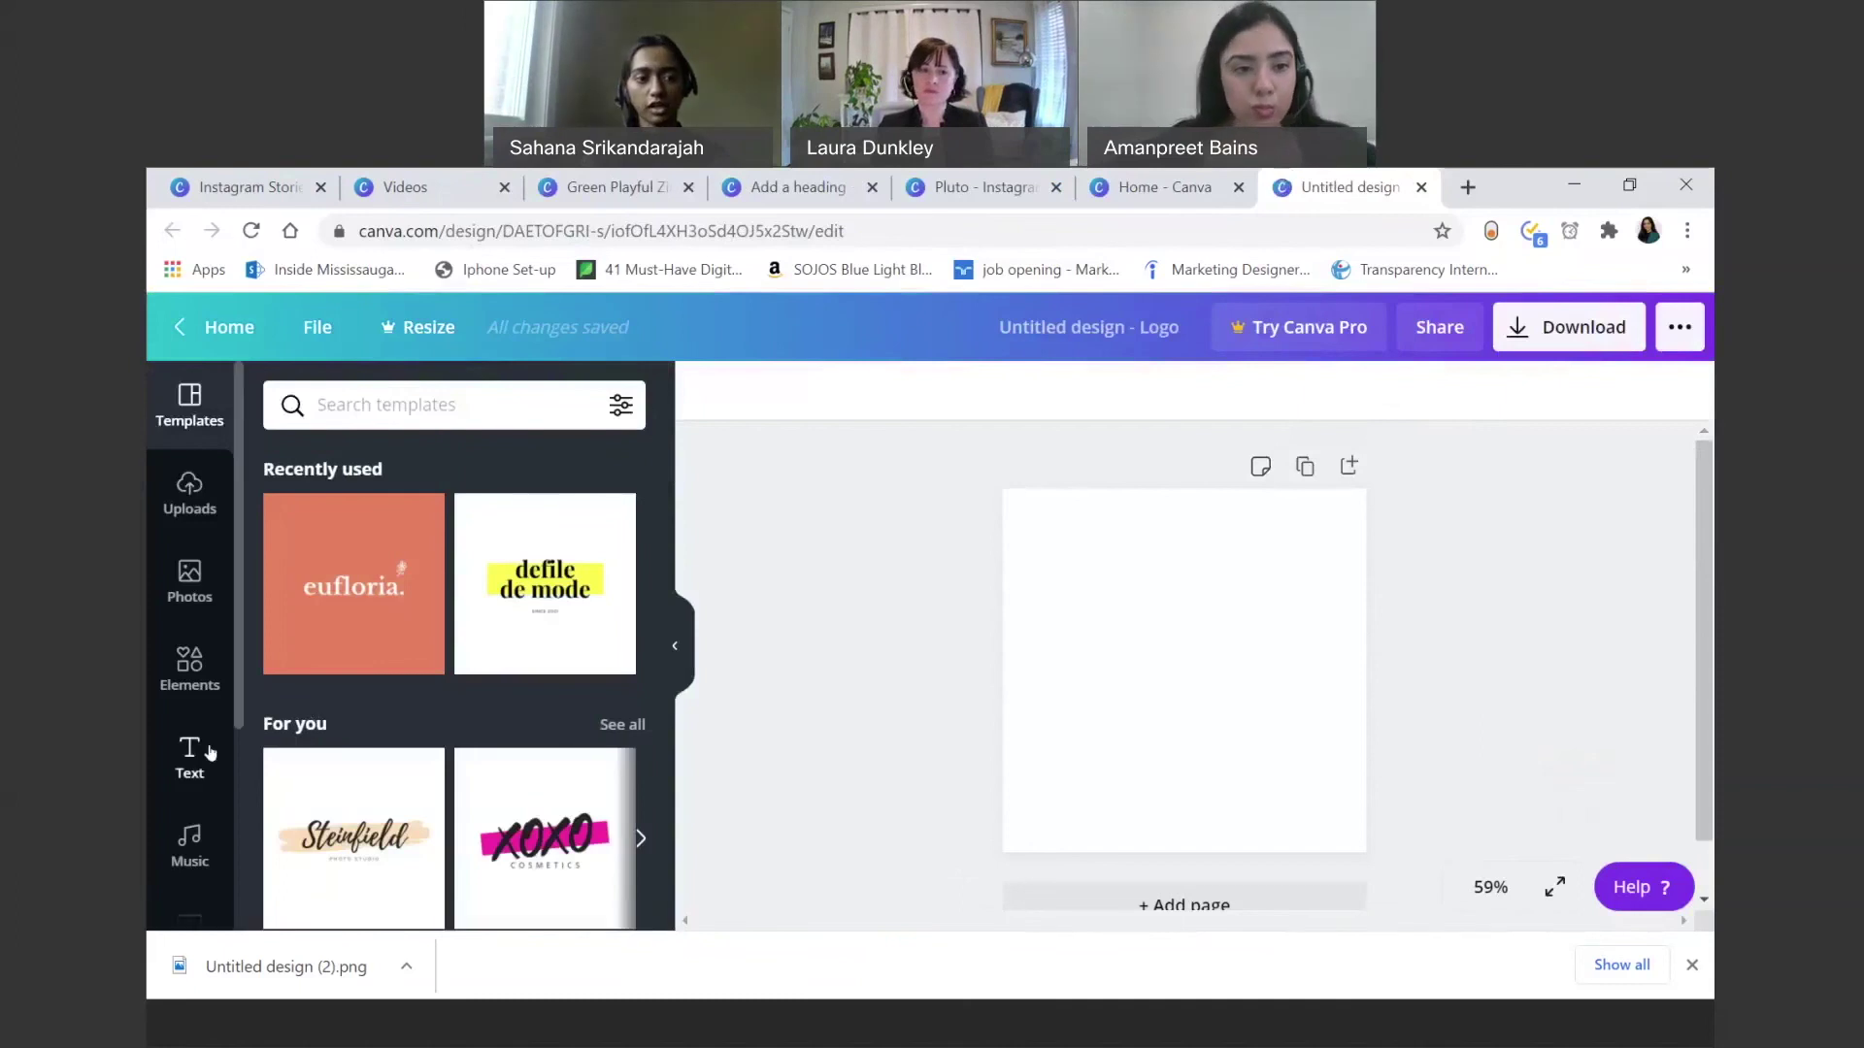
{"action": "left_click", "coordinate": [190, 752]}
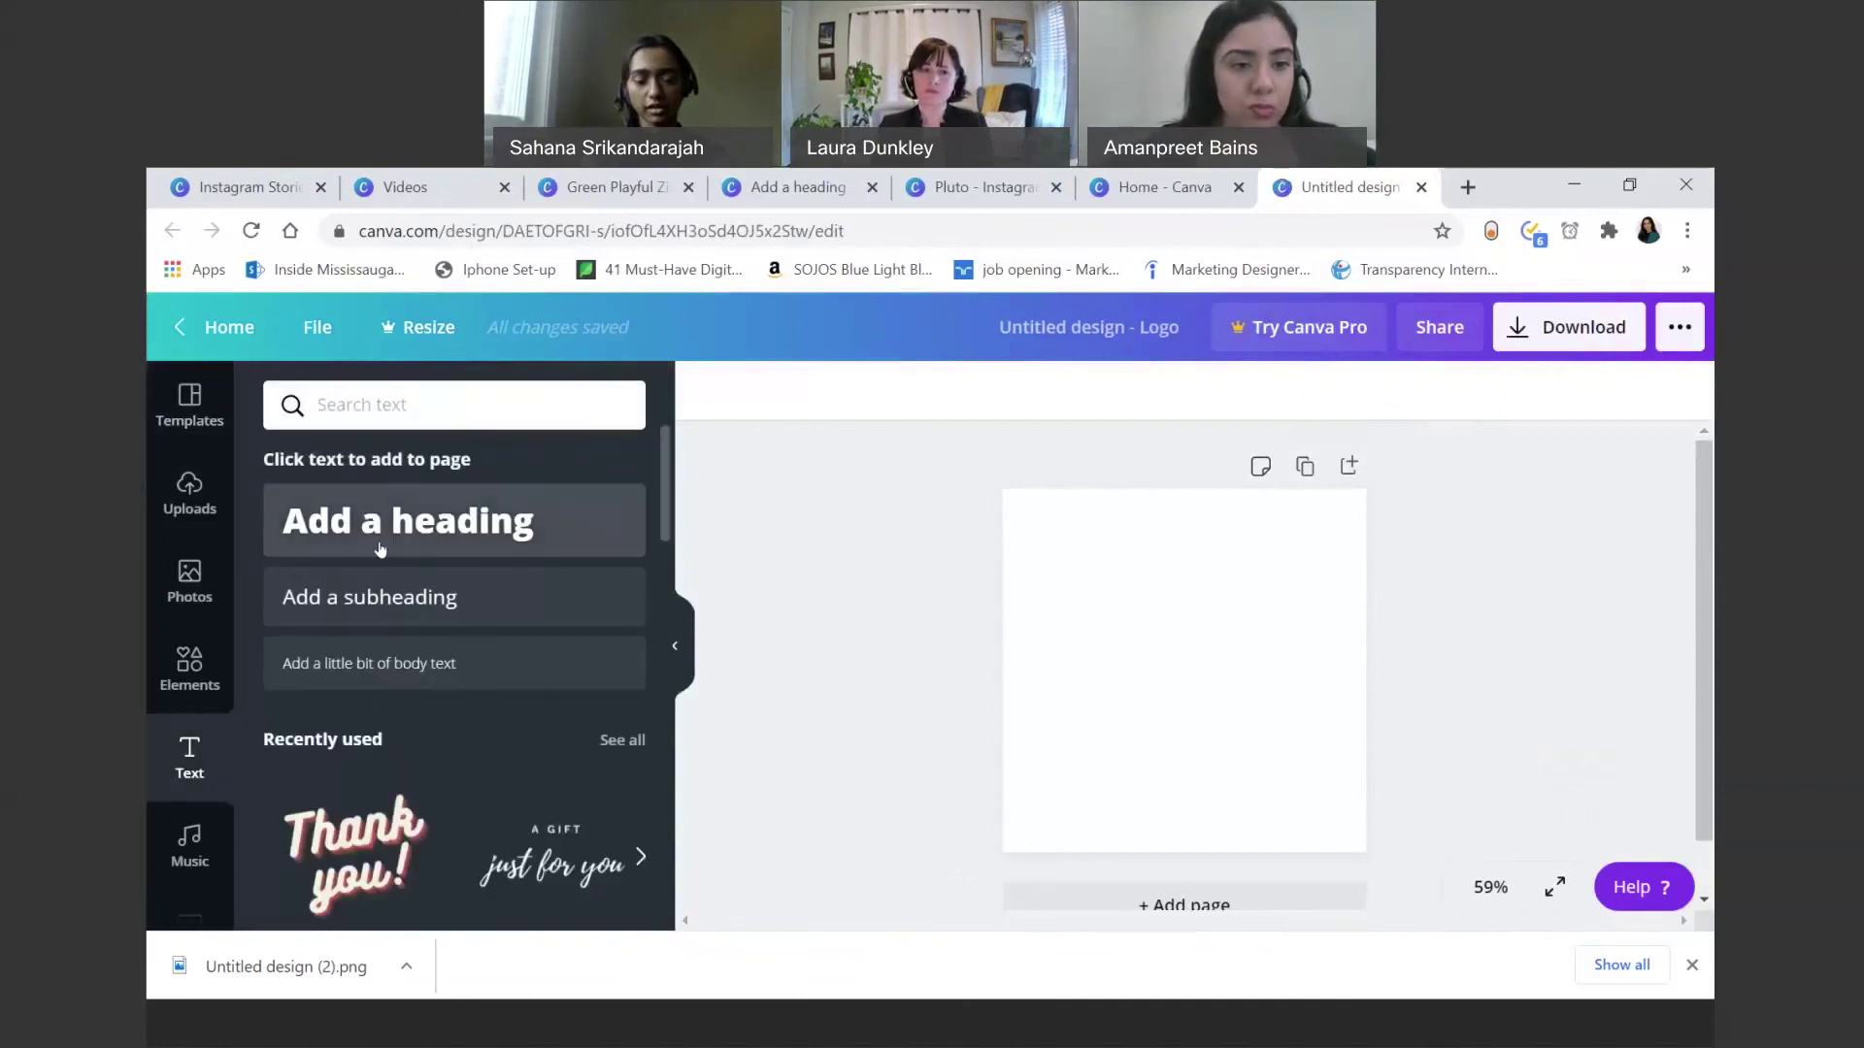
{"action": "left_click", "coordinate": [379, 529]}
{"action": "left_click", "coordinate": [1122, 671]}
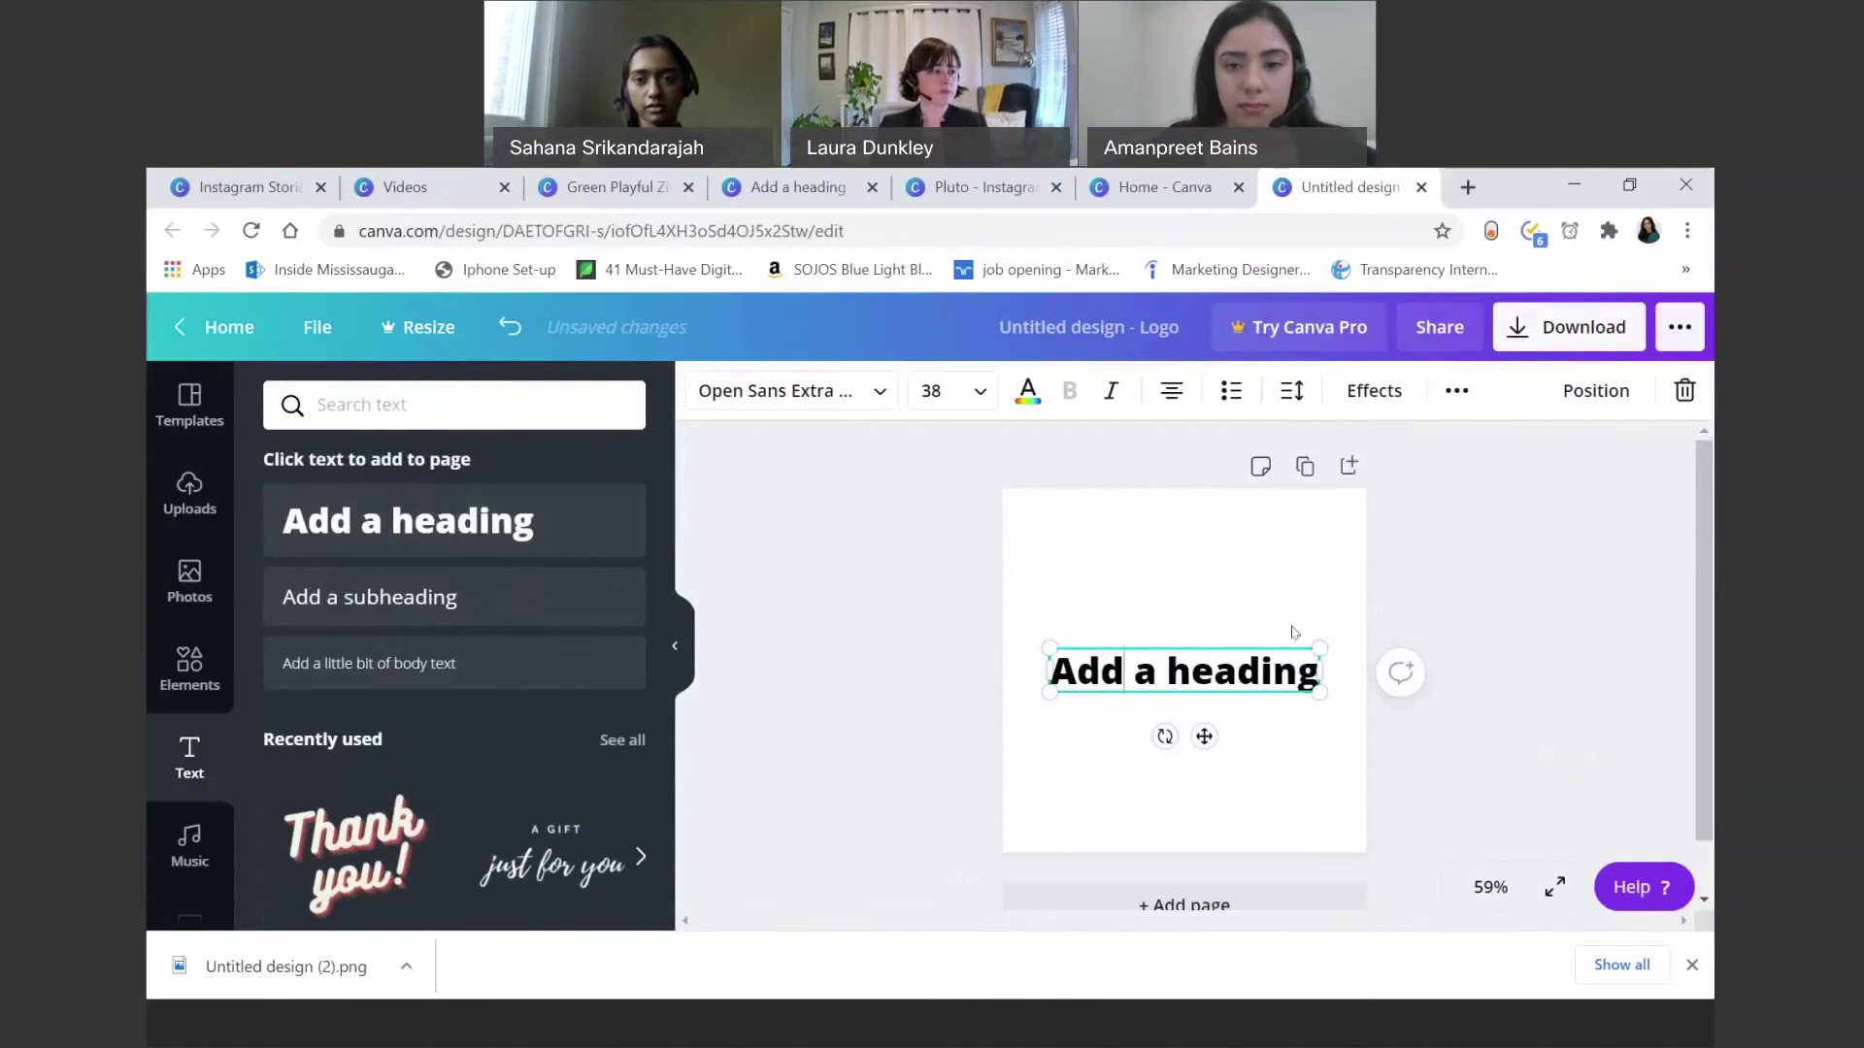
{"action": "left_click_drag", "start_coordinate": [1152, 670], "coordinate": [1312, 671]}
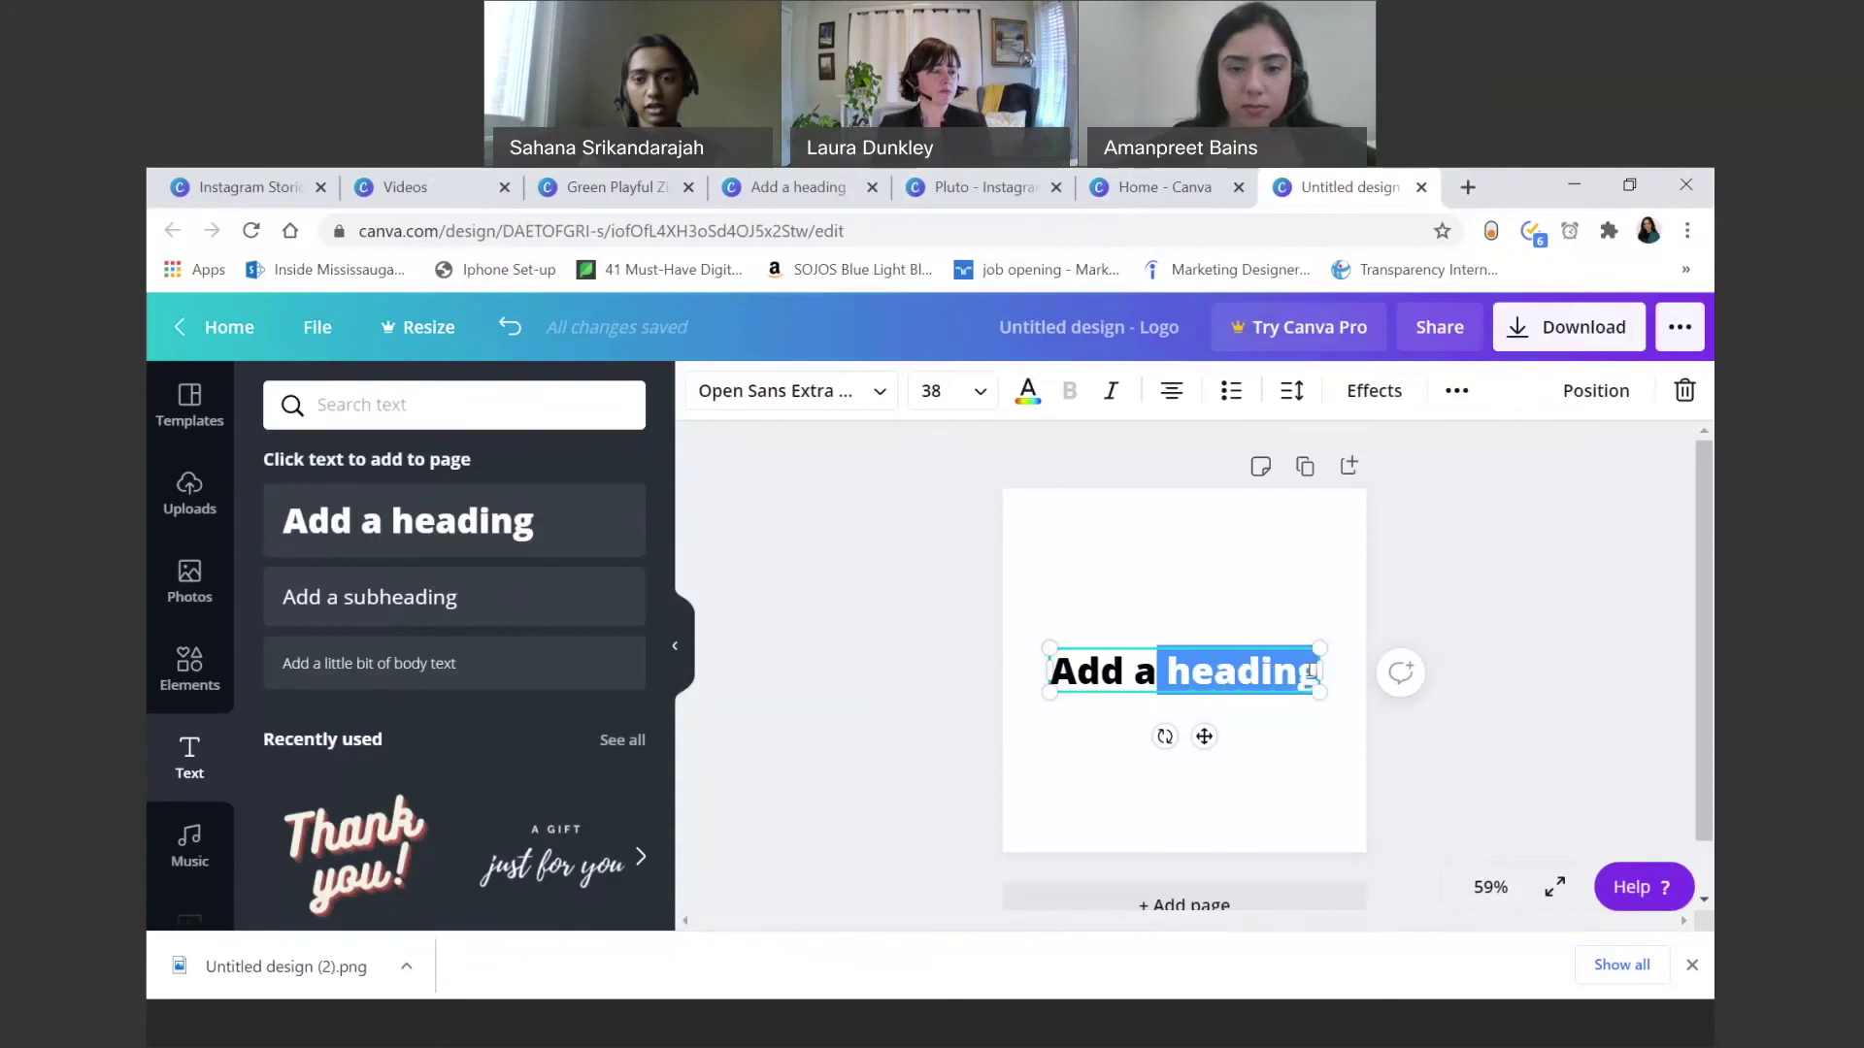
{"action": "left_click", "coordinate": [1456, 390]}
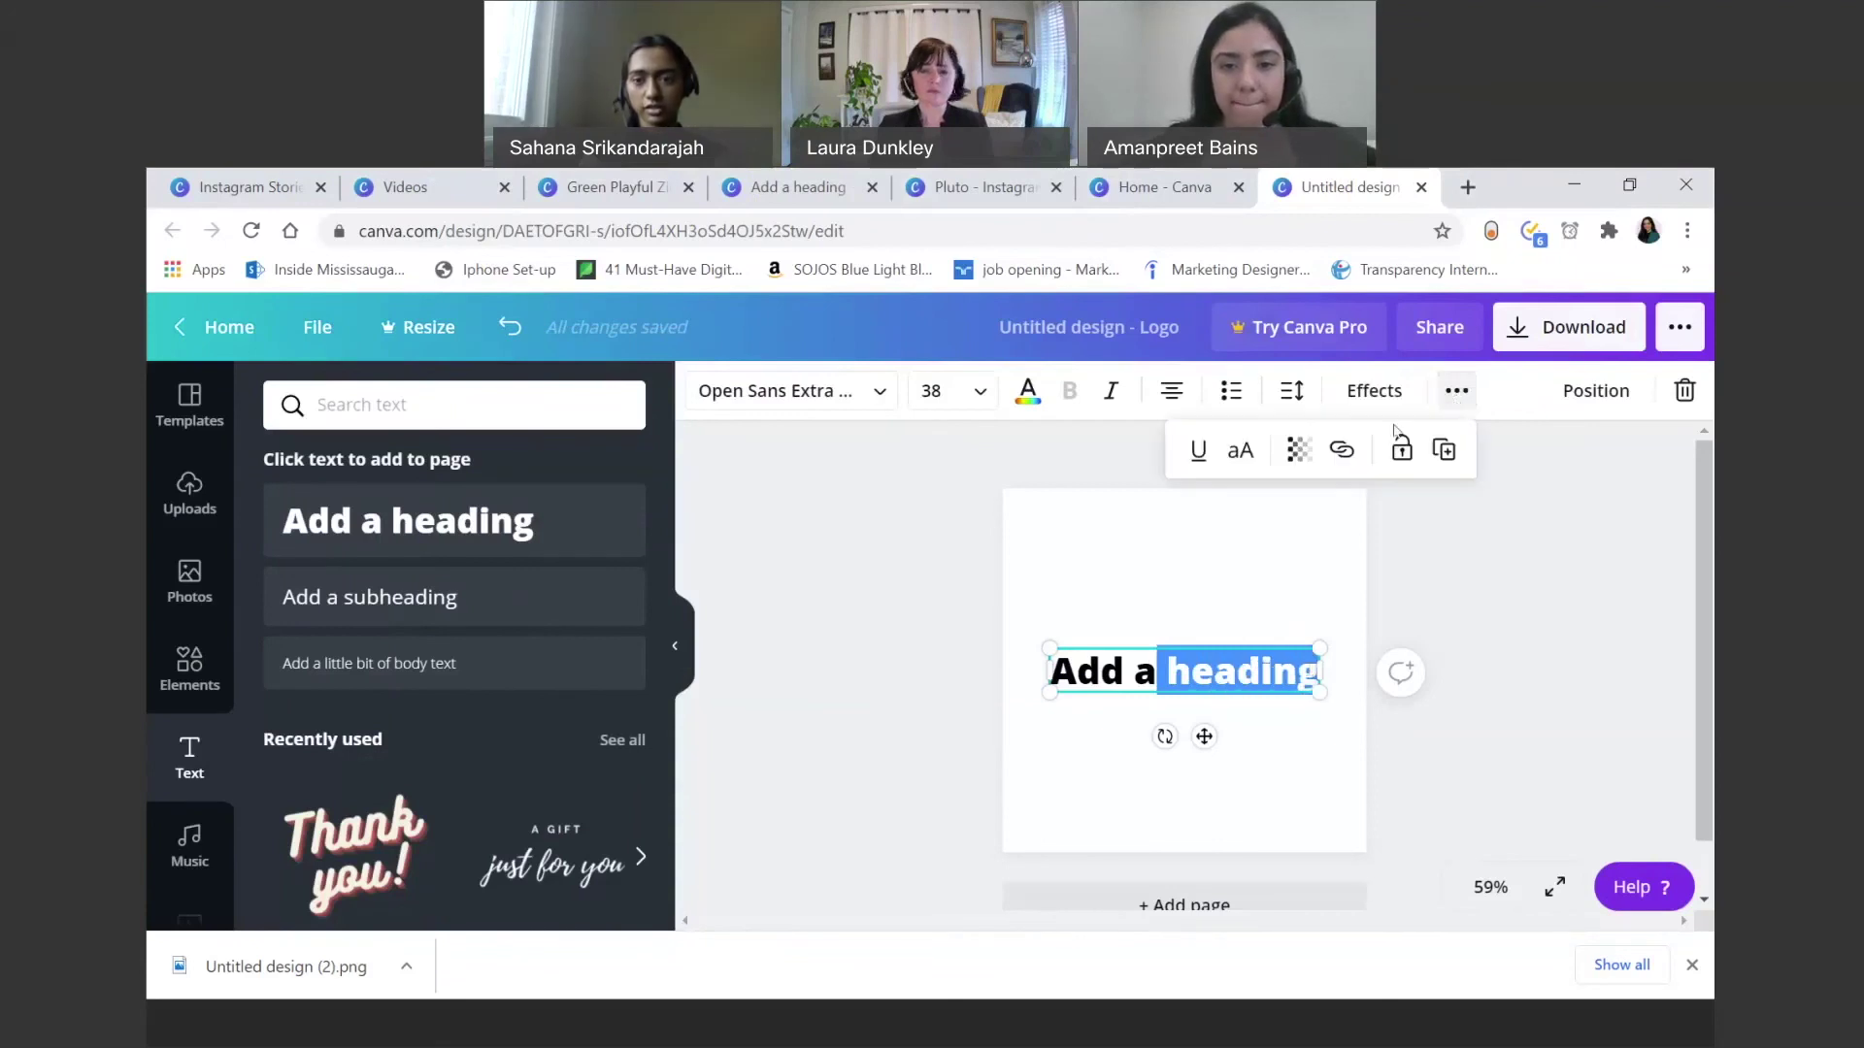
{"action": "left_click", "coordinate": [1342, 451]}
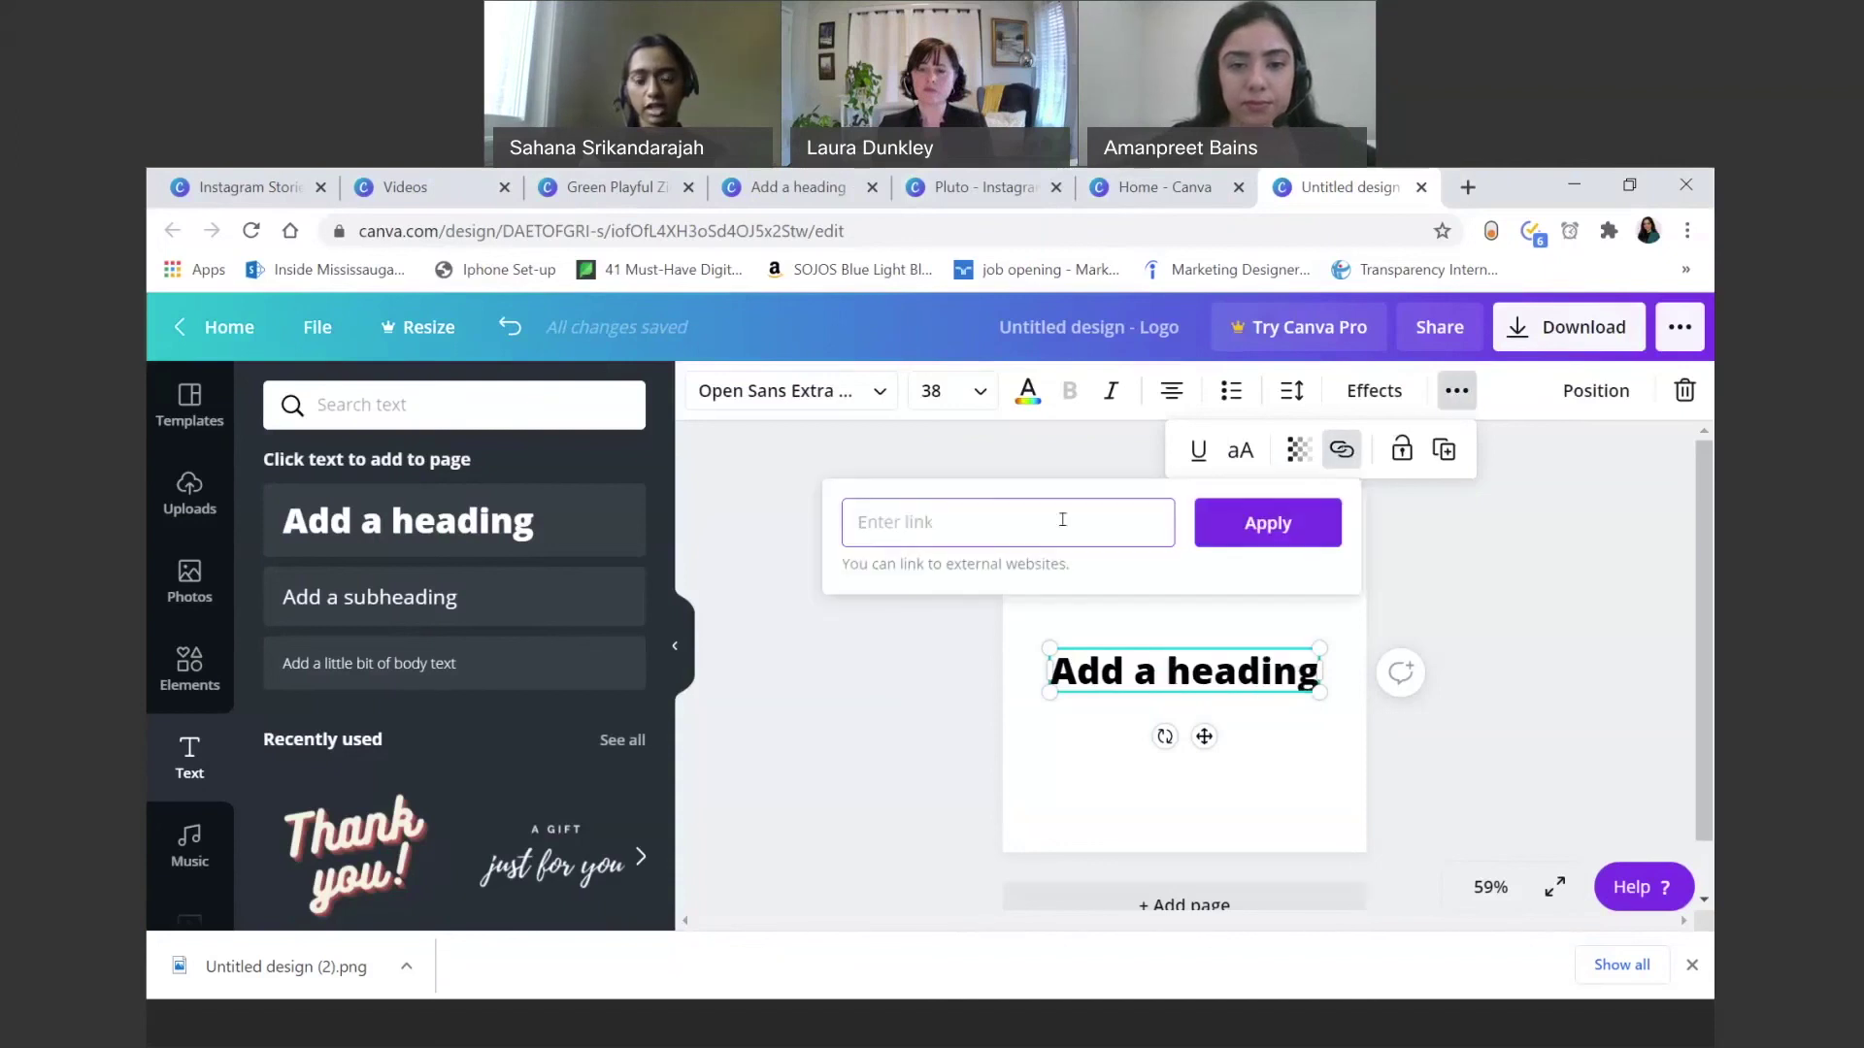
{"action": "type", "text": "www."}
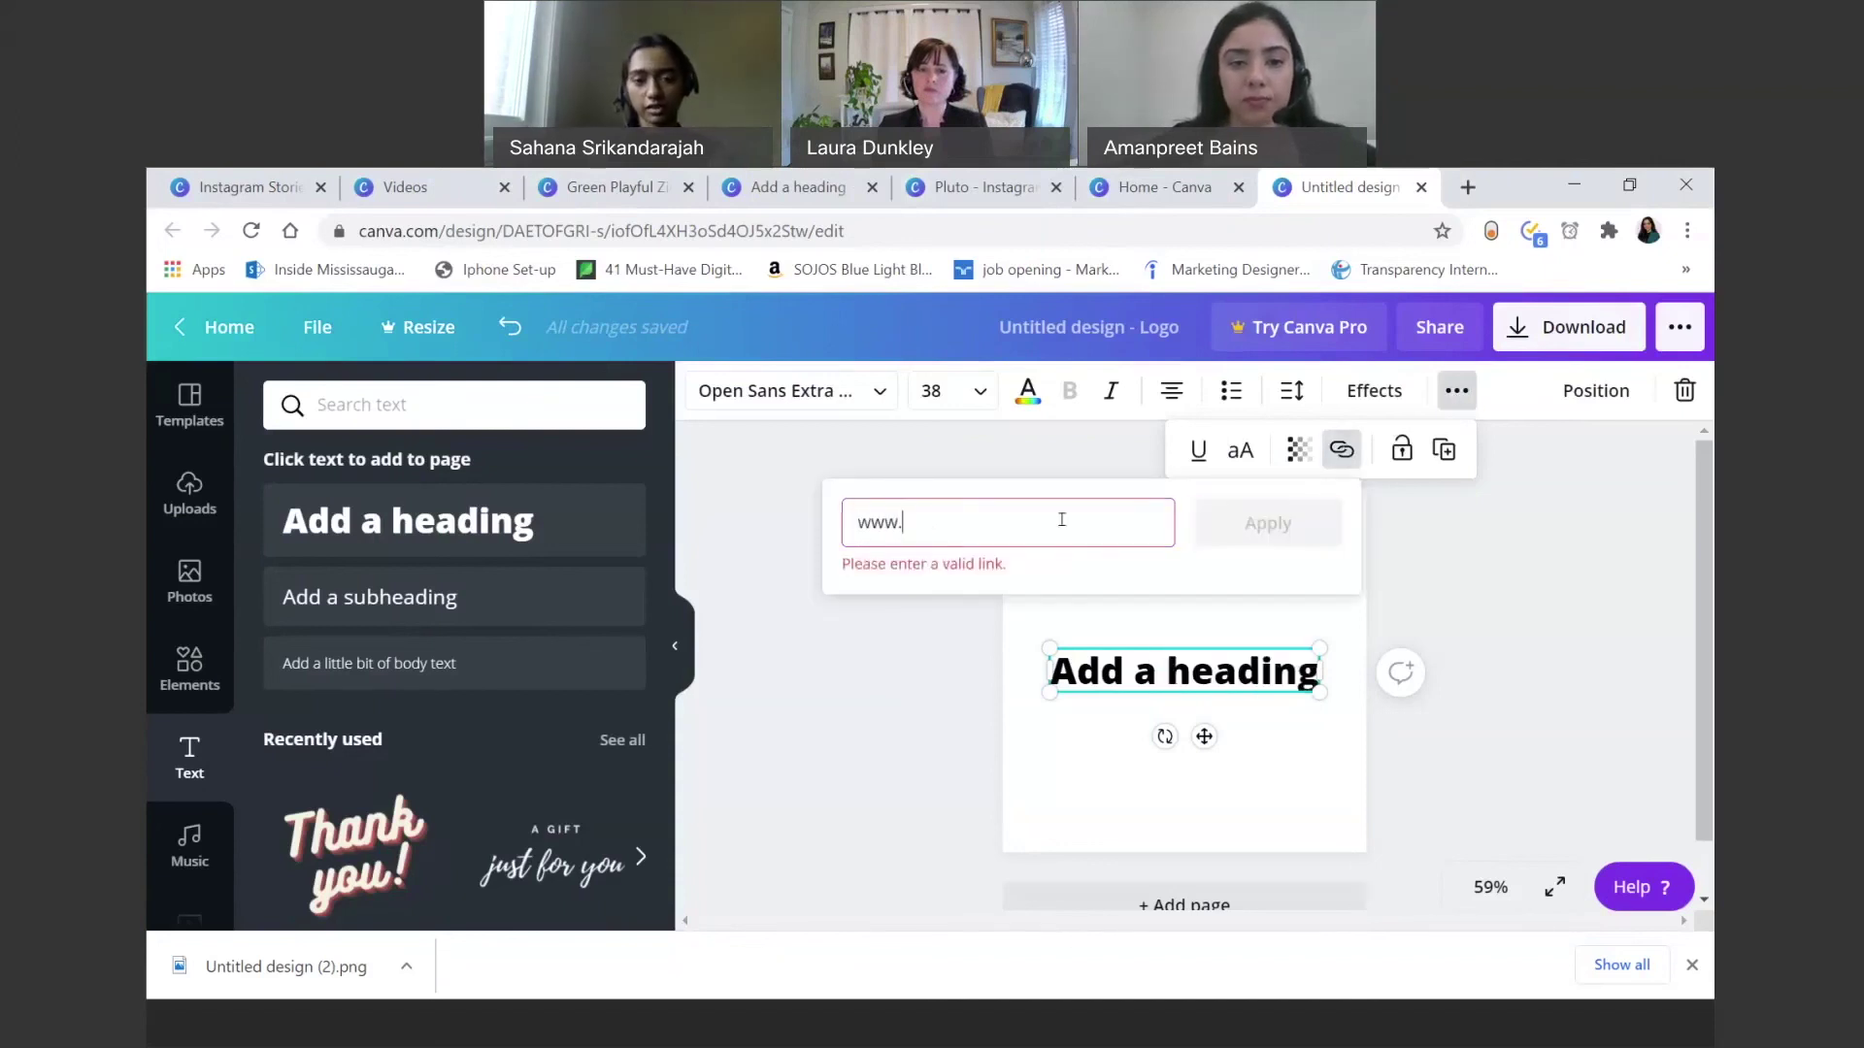
{"action": "type", "text": "canva.com"}
{"action": "left_click", "coordinate": [1230, 526]}
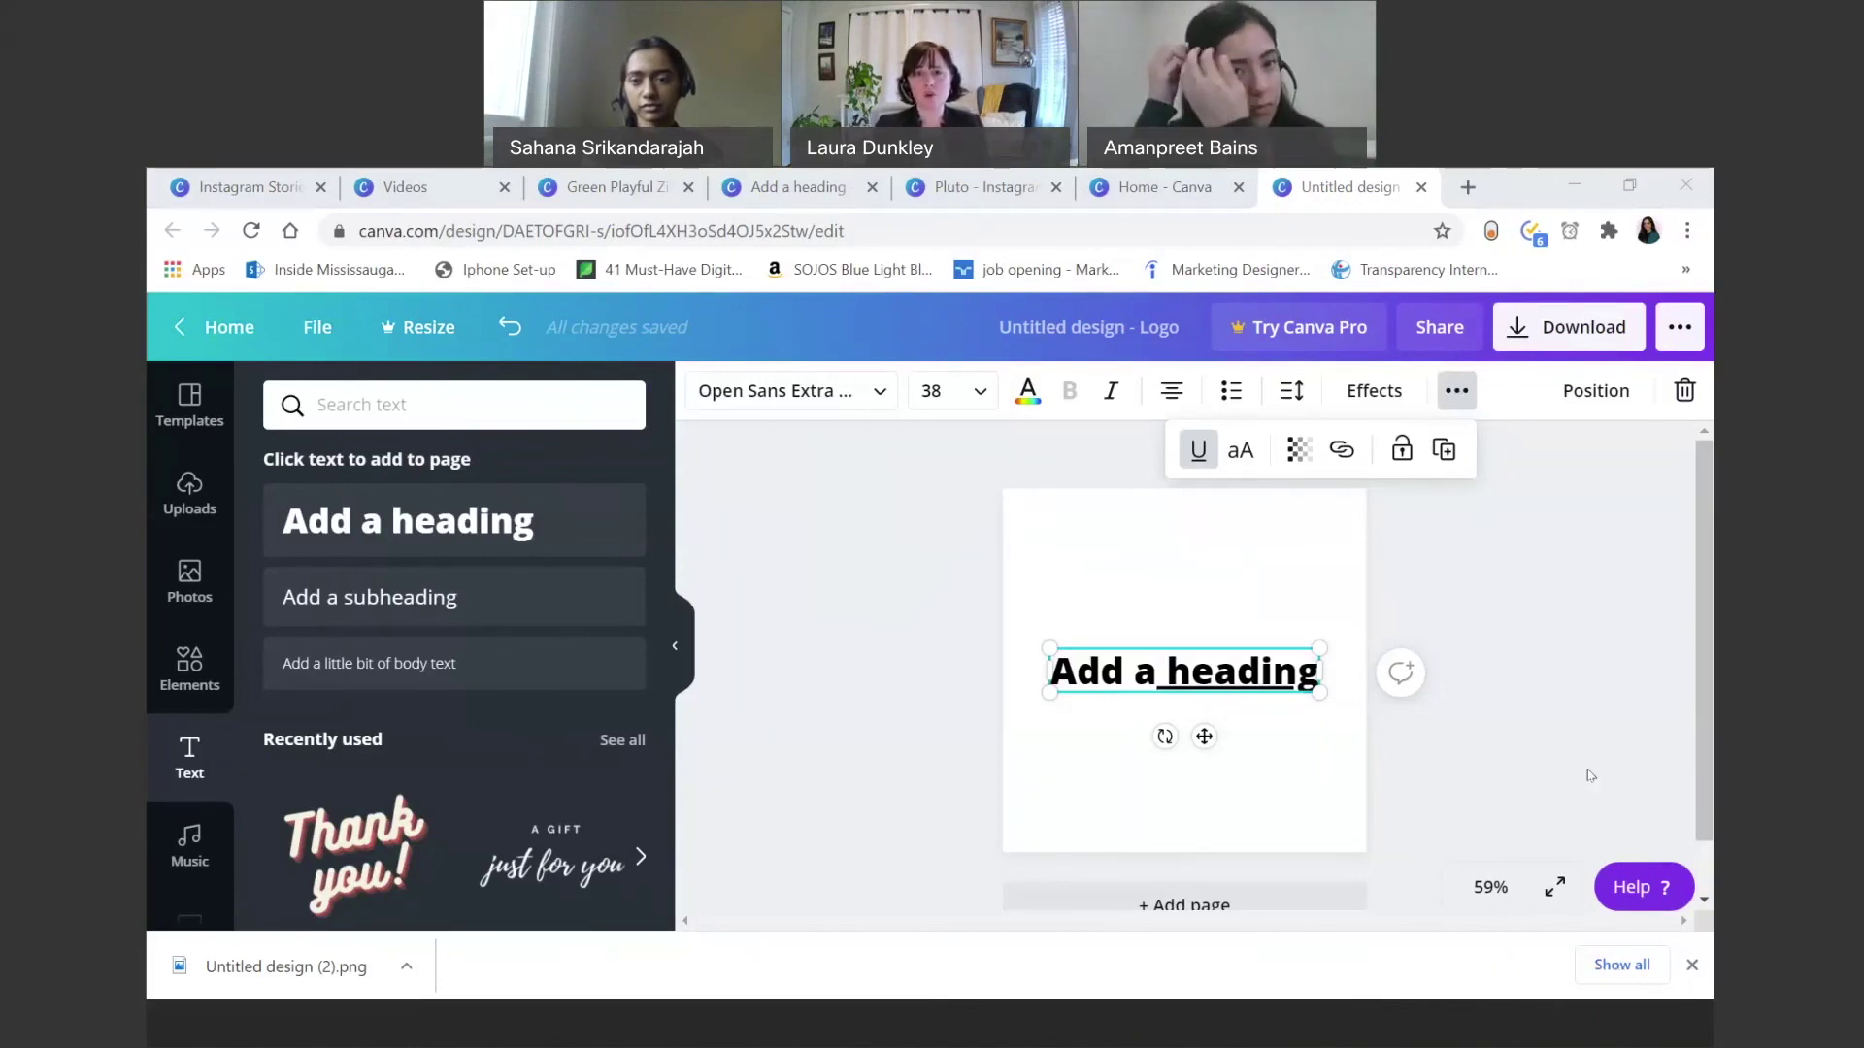
{"action": "left_click", "coordinate": [1590, 775]}
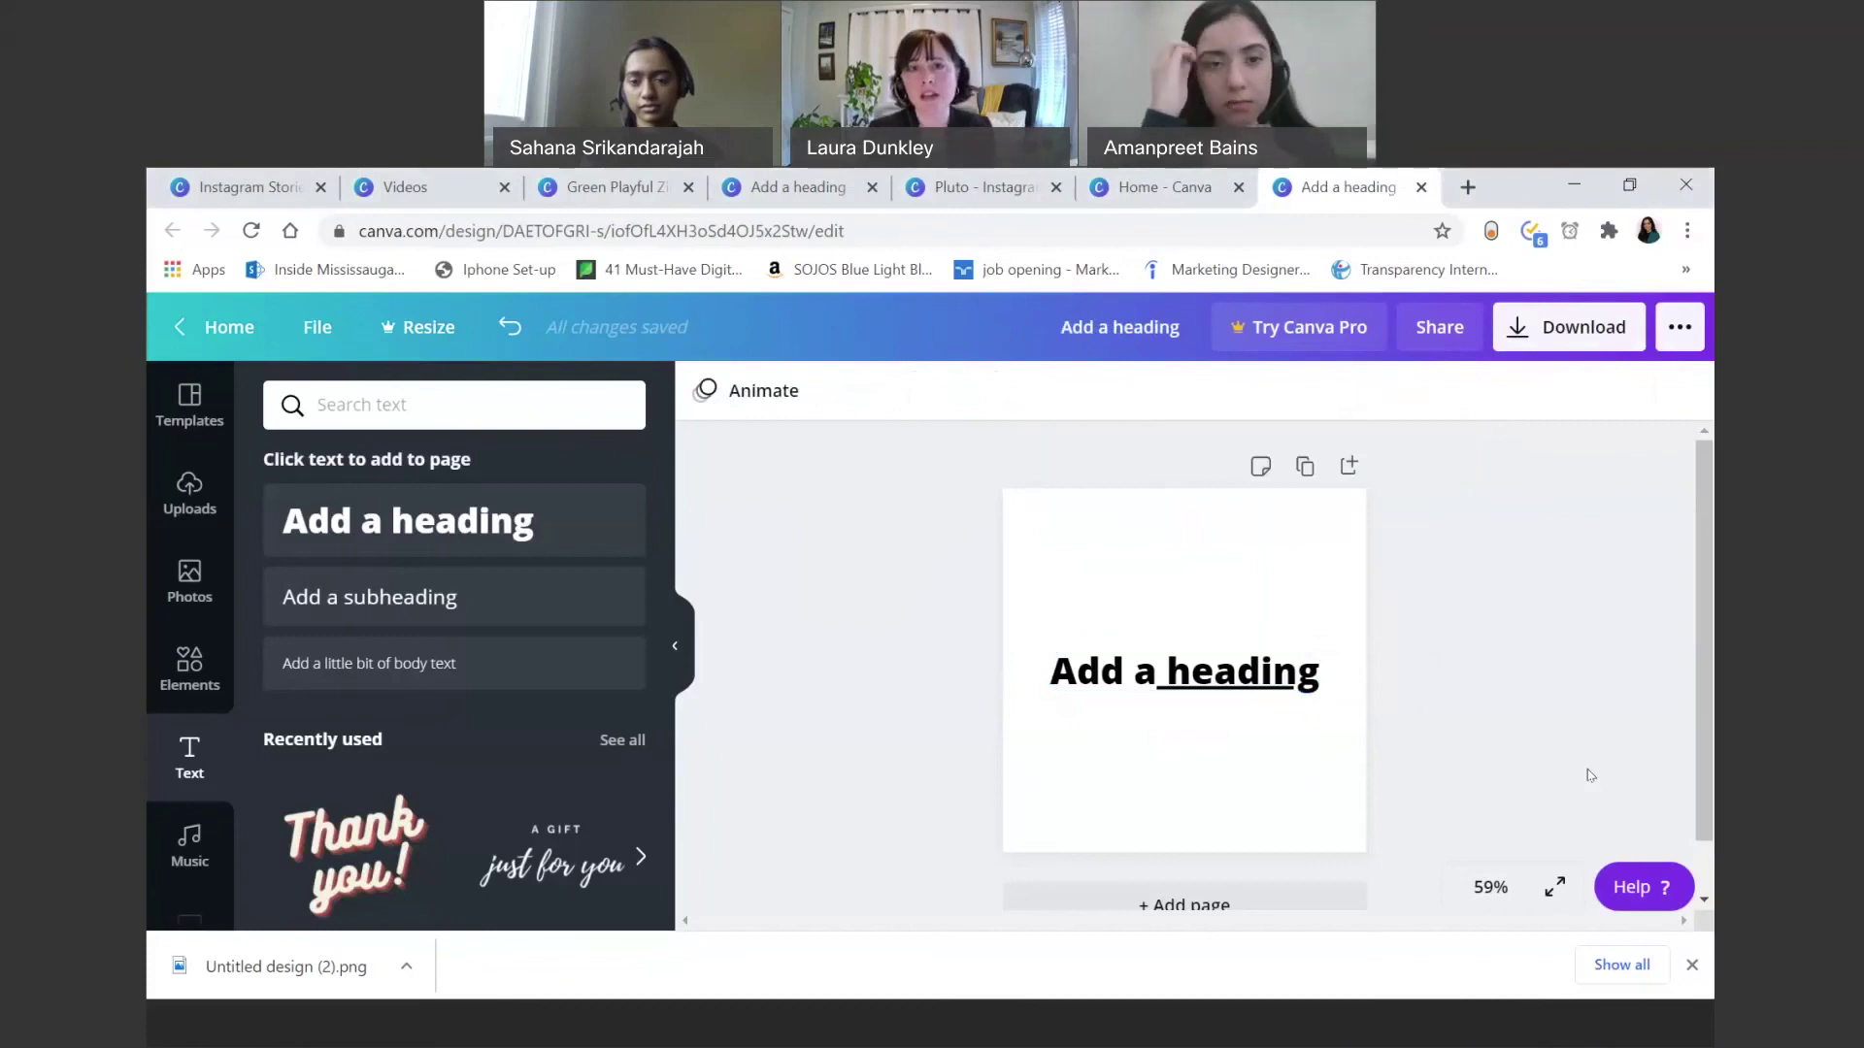